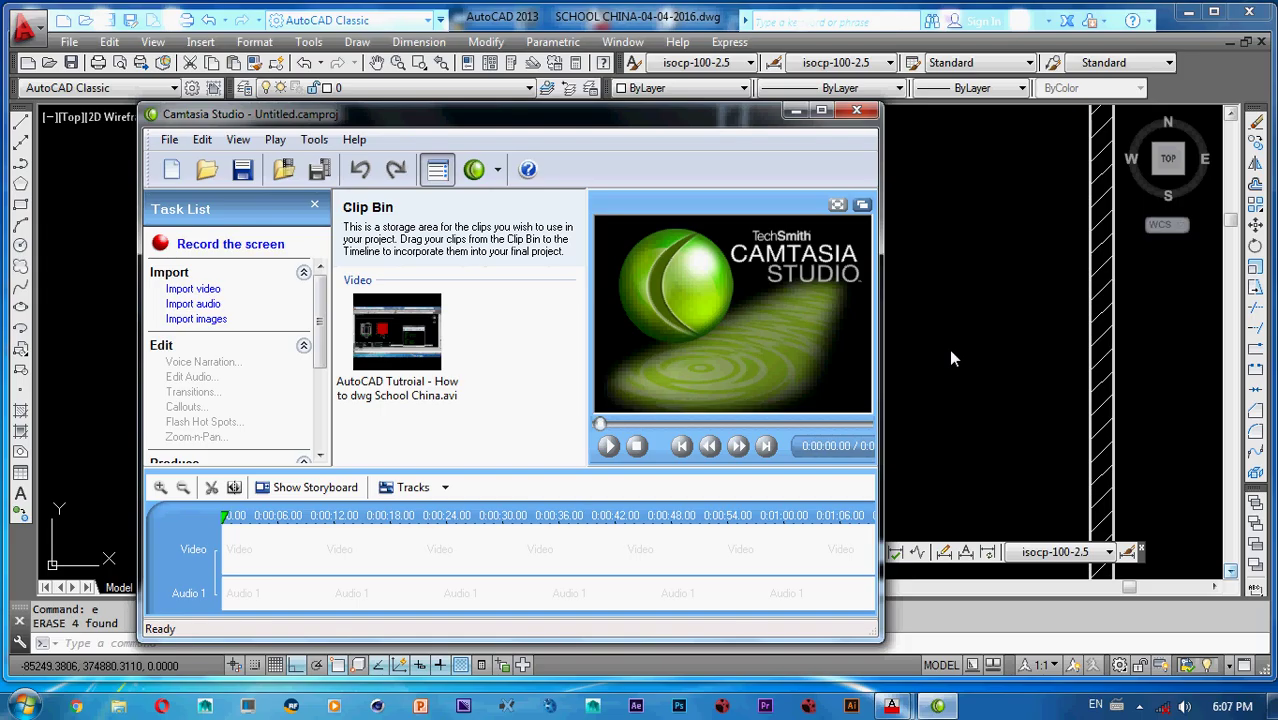
# - Switch to AutoCAD and draw a horizontal line from the hatched outer wall to the near corridor wall
pyautogui.click(951, 352)
pyautogui.scroll(-5, 720, 303)
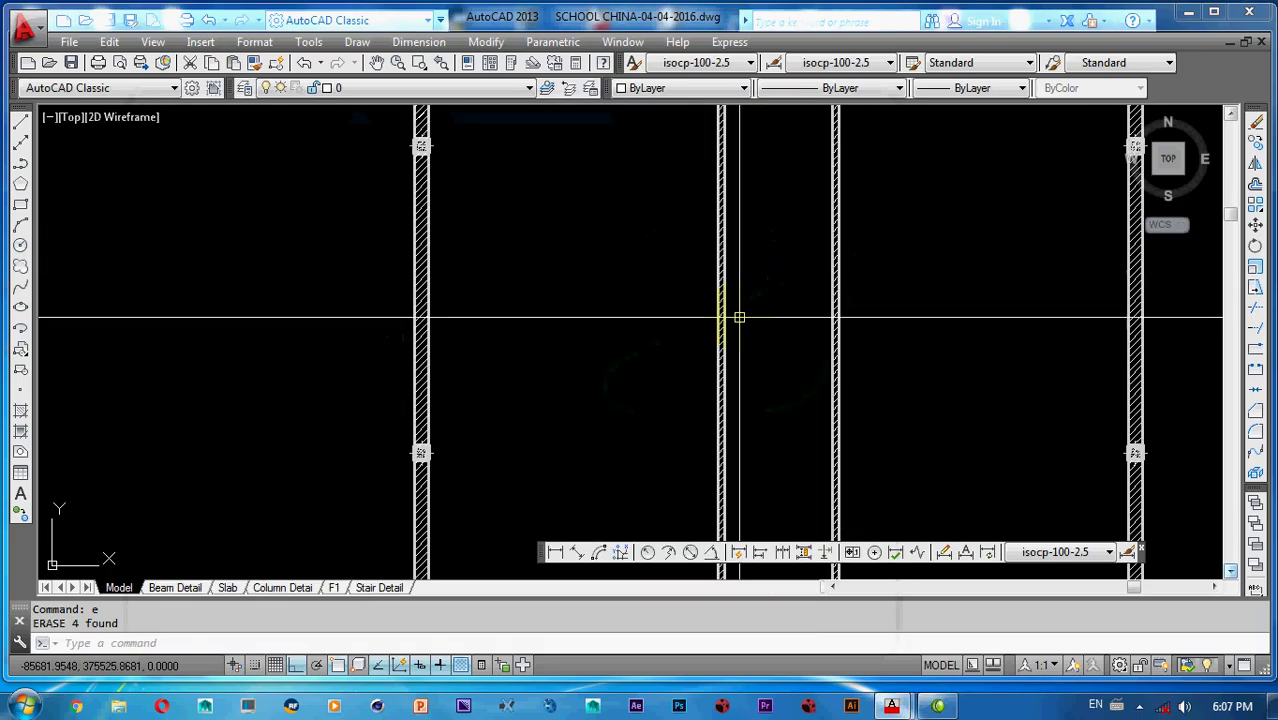
pyautogui.moveTo(727, 316); pyautogui.dragTo(751, 306, button='middle')
pyautogui.moveTo(640, 293); pyautogui.dragTo(648, 287, button='middle')
pyautogui.write('l')
pyautogui.press('Return')
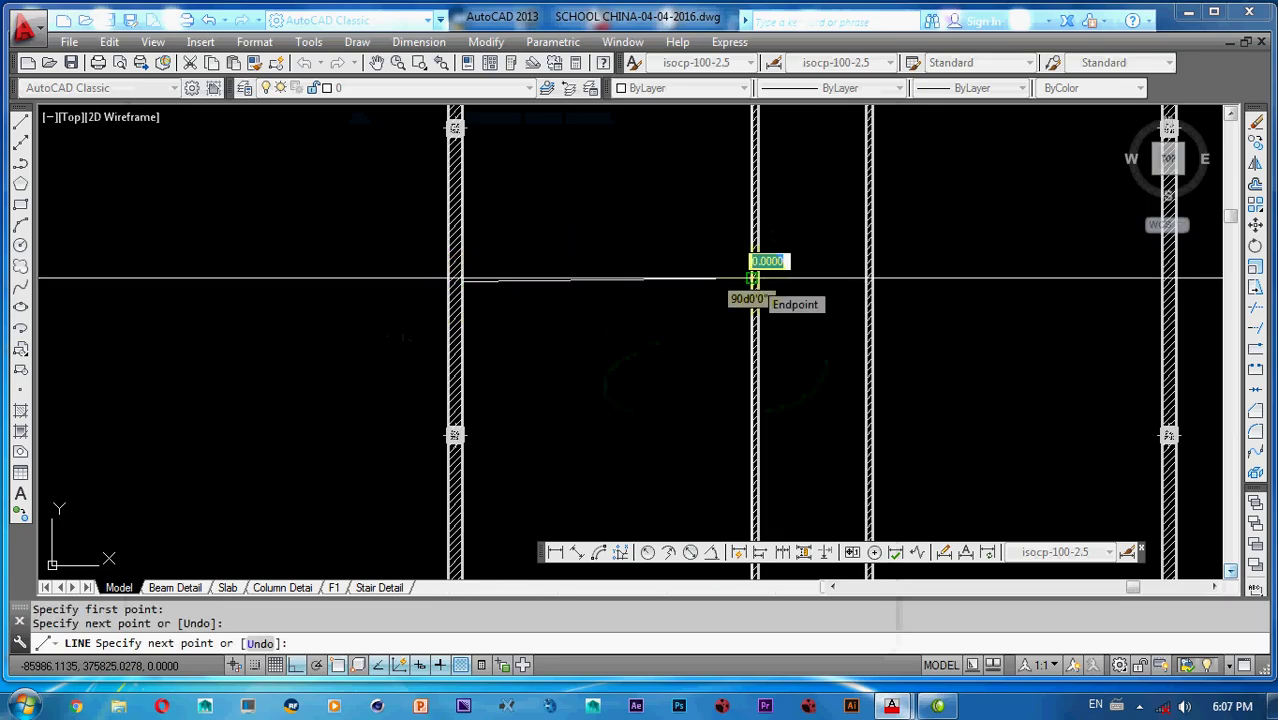
pyautogui.scroll(1, 755, 272)
pyautogui.click(782, 305)
pyautogui.hotkey('ctrl', 'z')
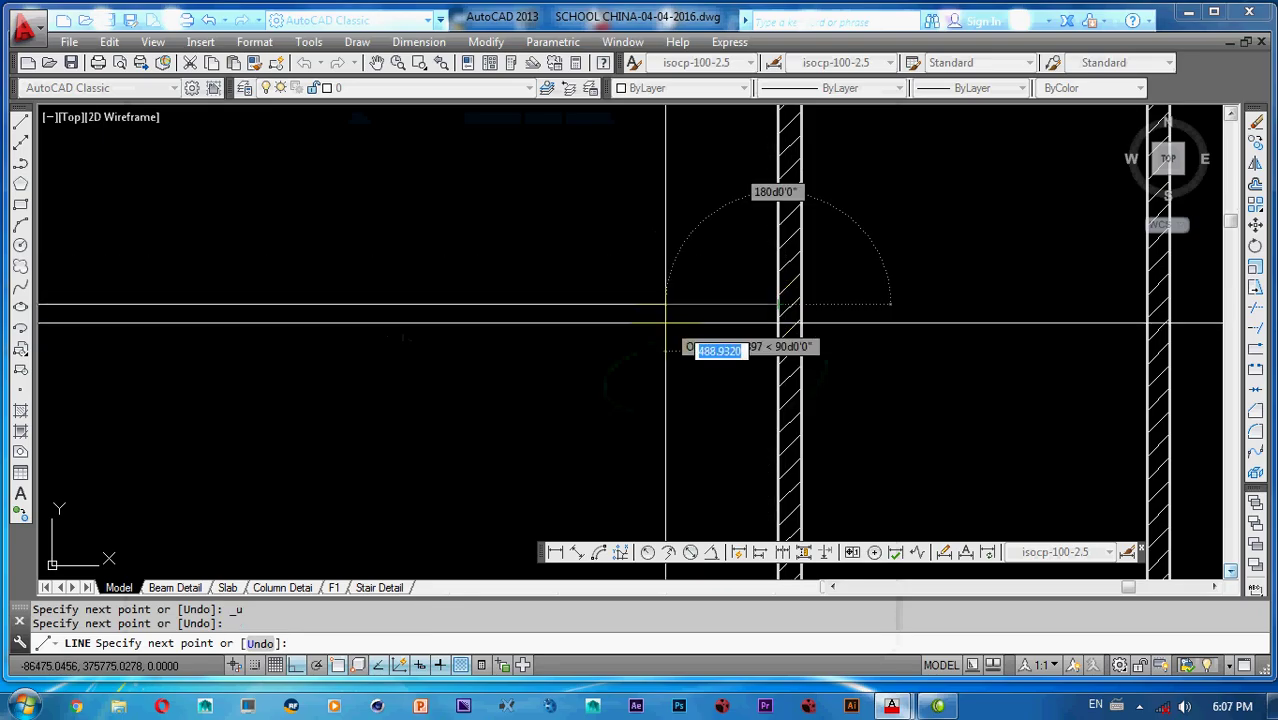
pyautogui.press('Escape')
pyautogui.press('Escape')
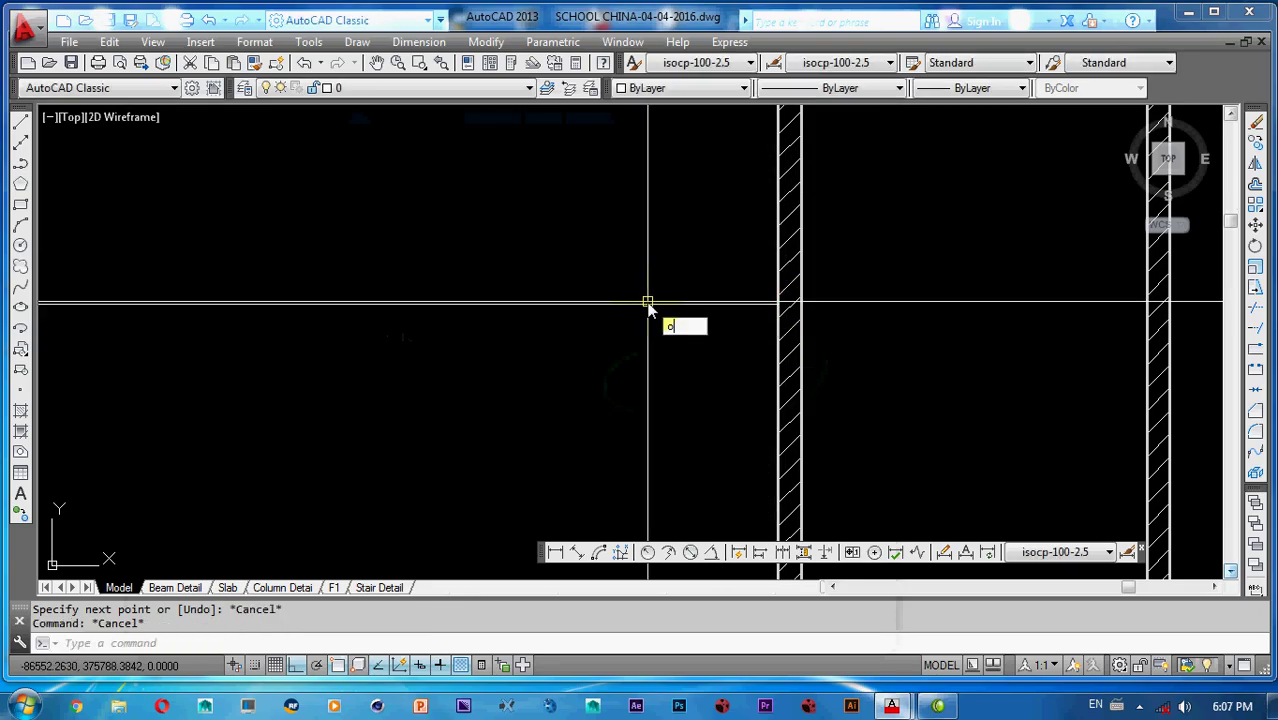
# - Offset the new line to both sides at the current offset distance and erase the original centre line
pyautogui.write('o')
pyautogui.press('Return')
pyautogui.press('Return')
pyautogui.click(655, 297)
pyautogui.click(665, 304)
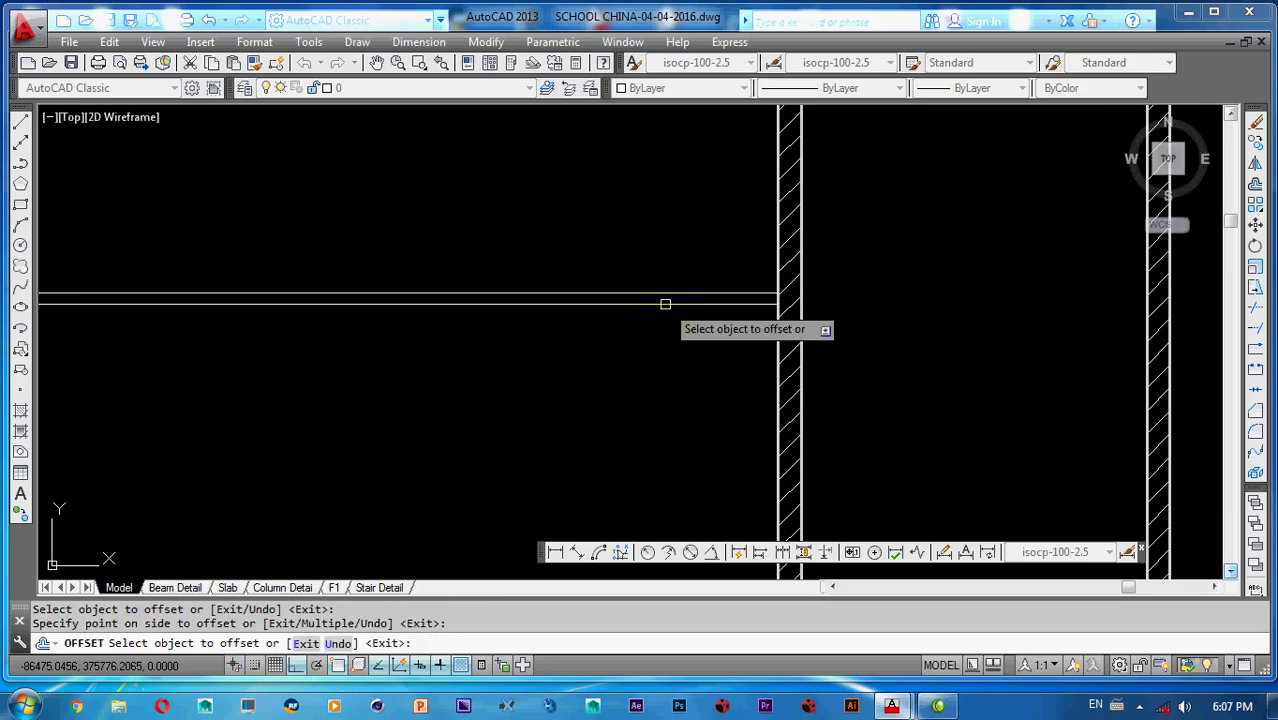
pyautogui.press('Escape')
pyautogui.click(687, 302)
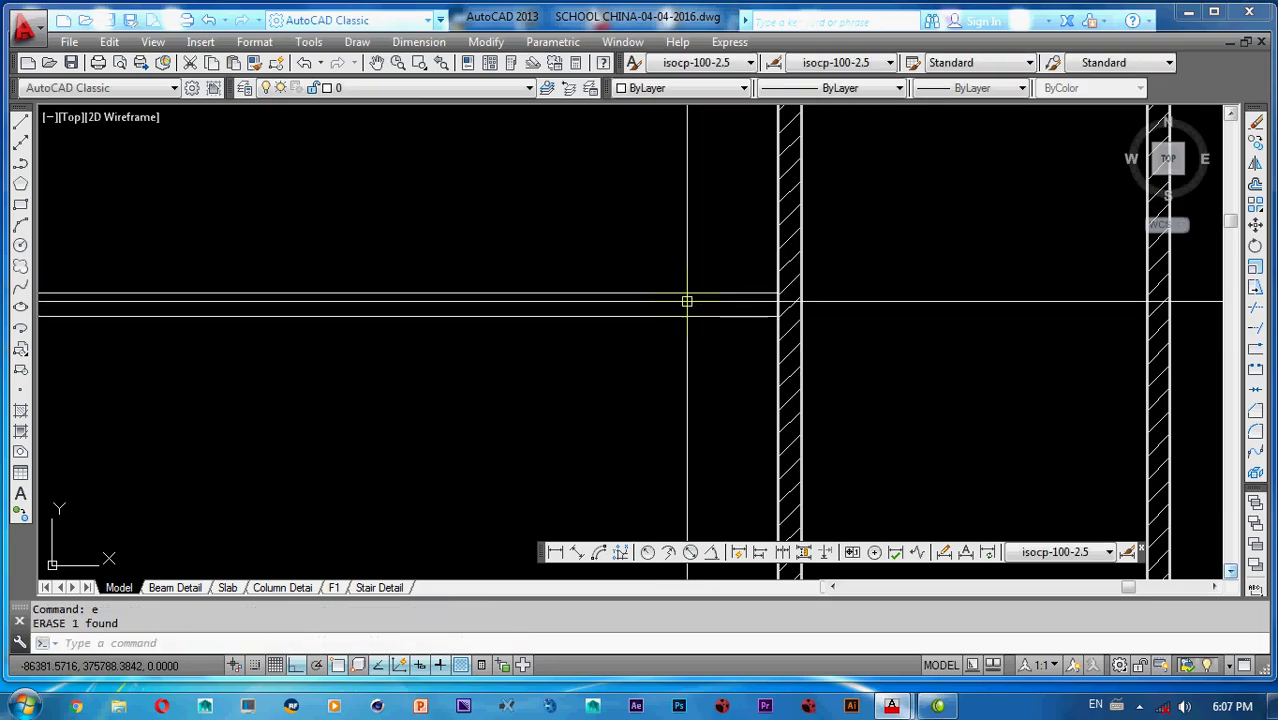
# - Draw a rectangle between the outer and corridor walls, using the ends of the two offset lines as opposite corners
pyautogui.write('c')
pyautogui.press('Return')
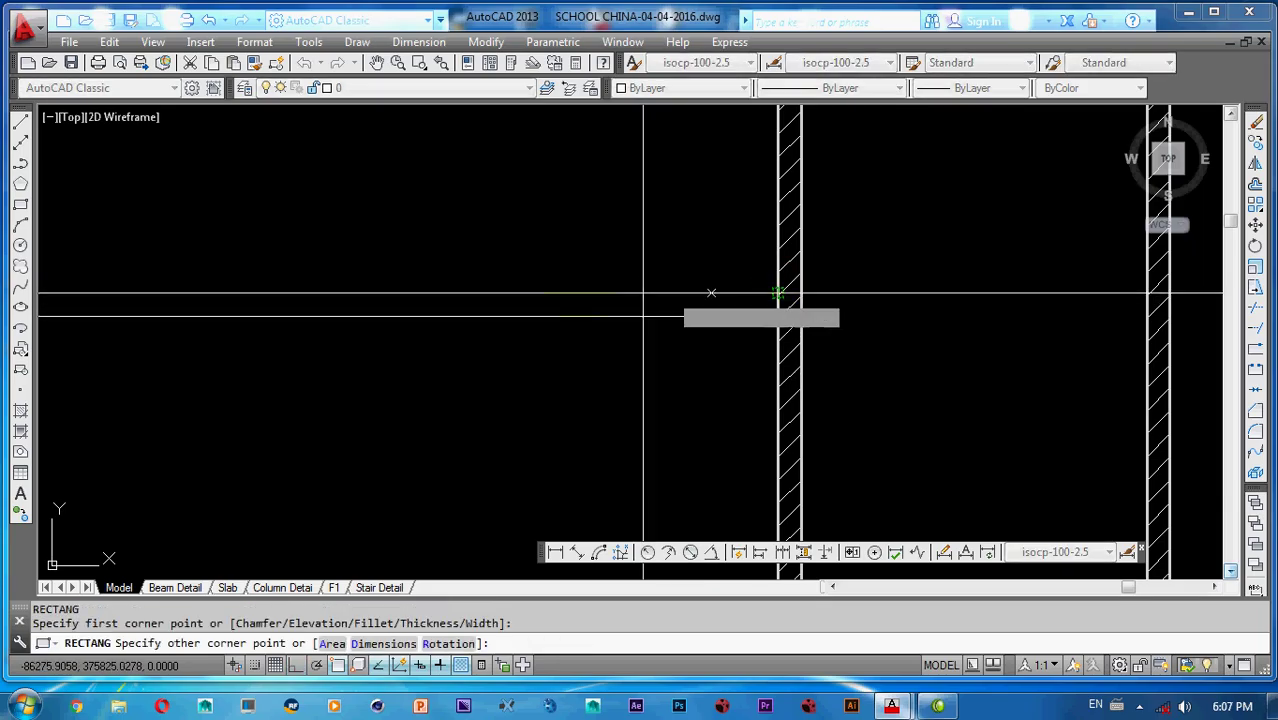
pyautogui.scroll(-5, 575, 291)
pyautogui.scroll(8, 519, 297)
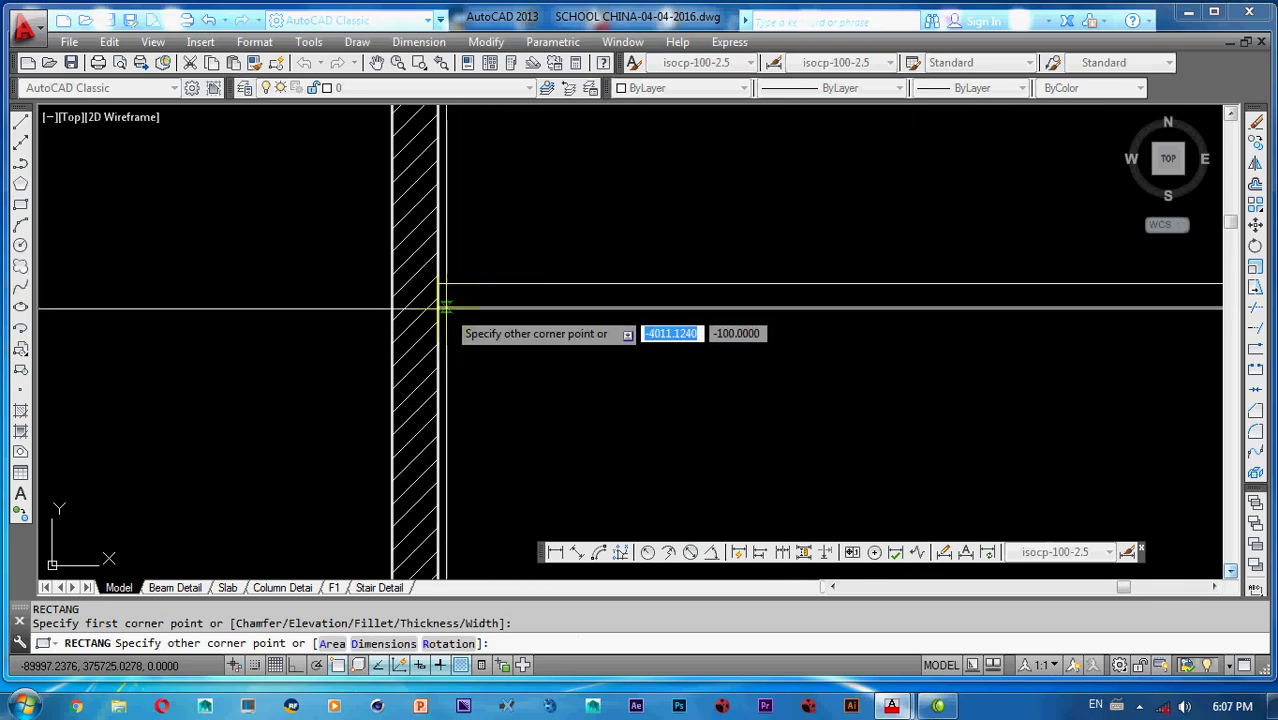
pyautogui.click(446, 297)
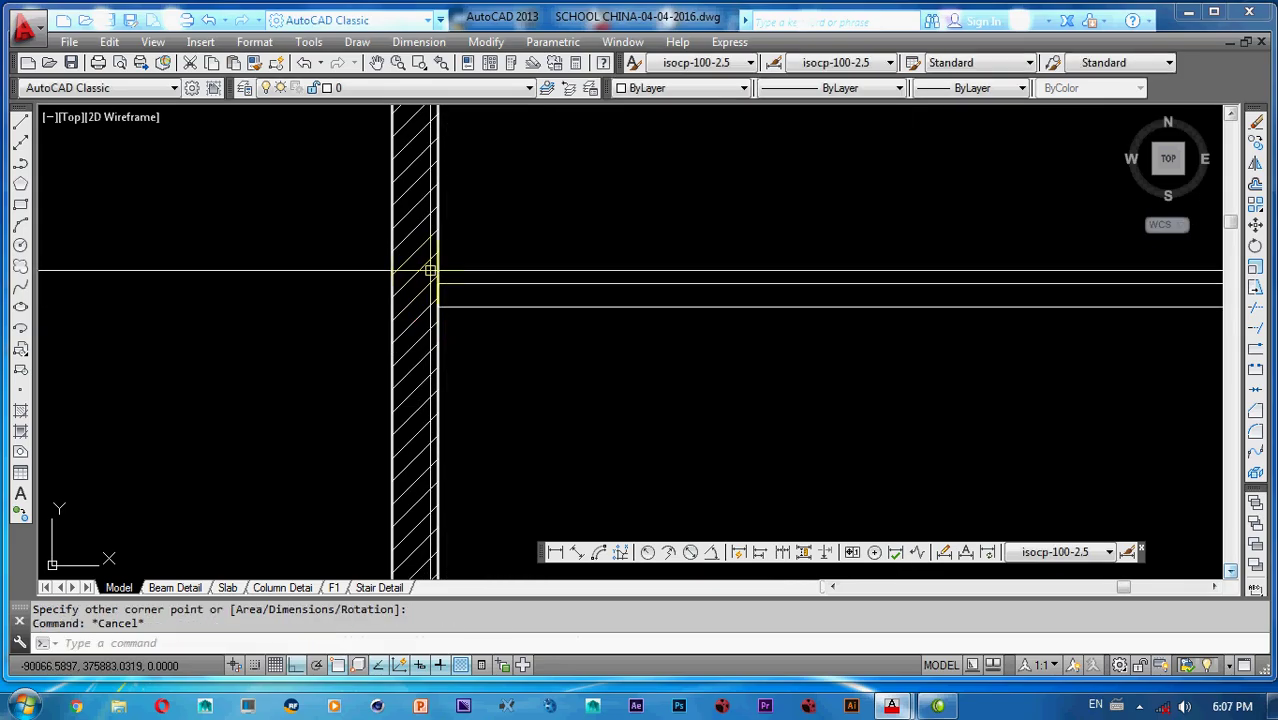
# - Erase the two offset guide lines lying under the partition rectangle
pyautogui.scroll(-2, 400, 296)
pyautogui.click(893, 297)
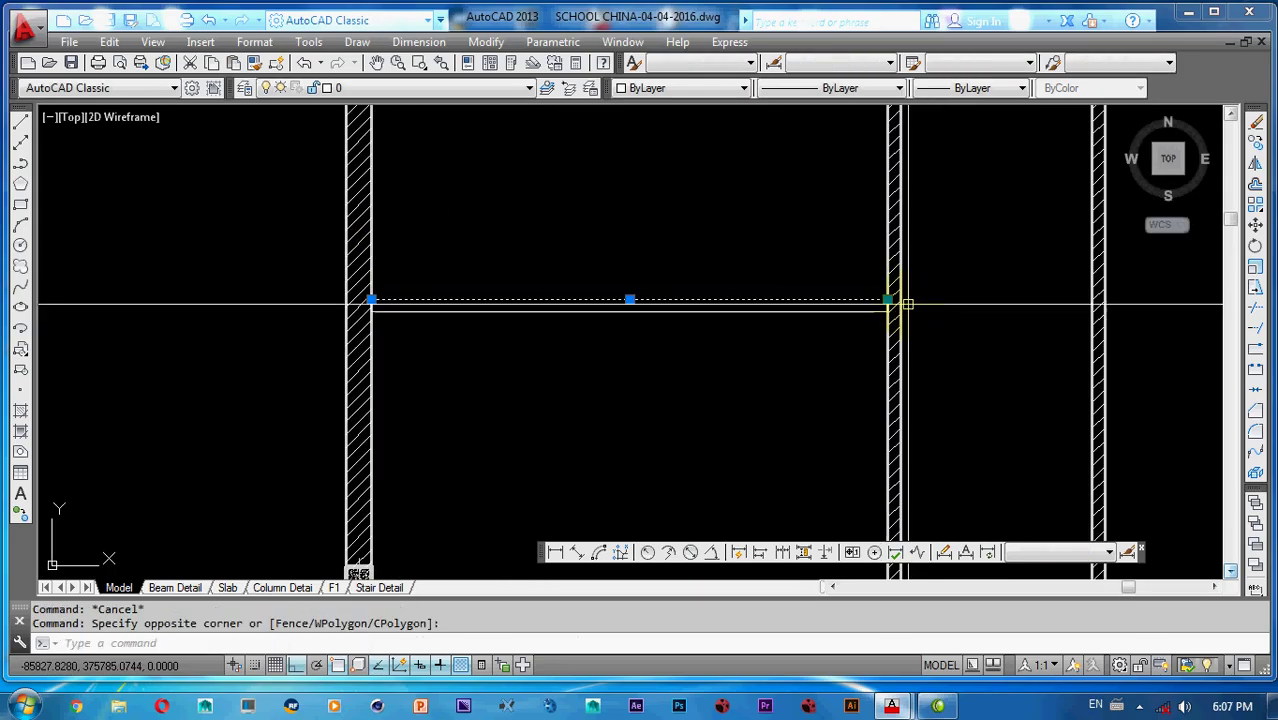
pyautogui.write('e')
pyautogui.press('Return')
pyautogui.click(285, 305)
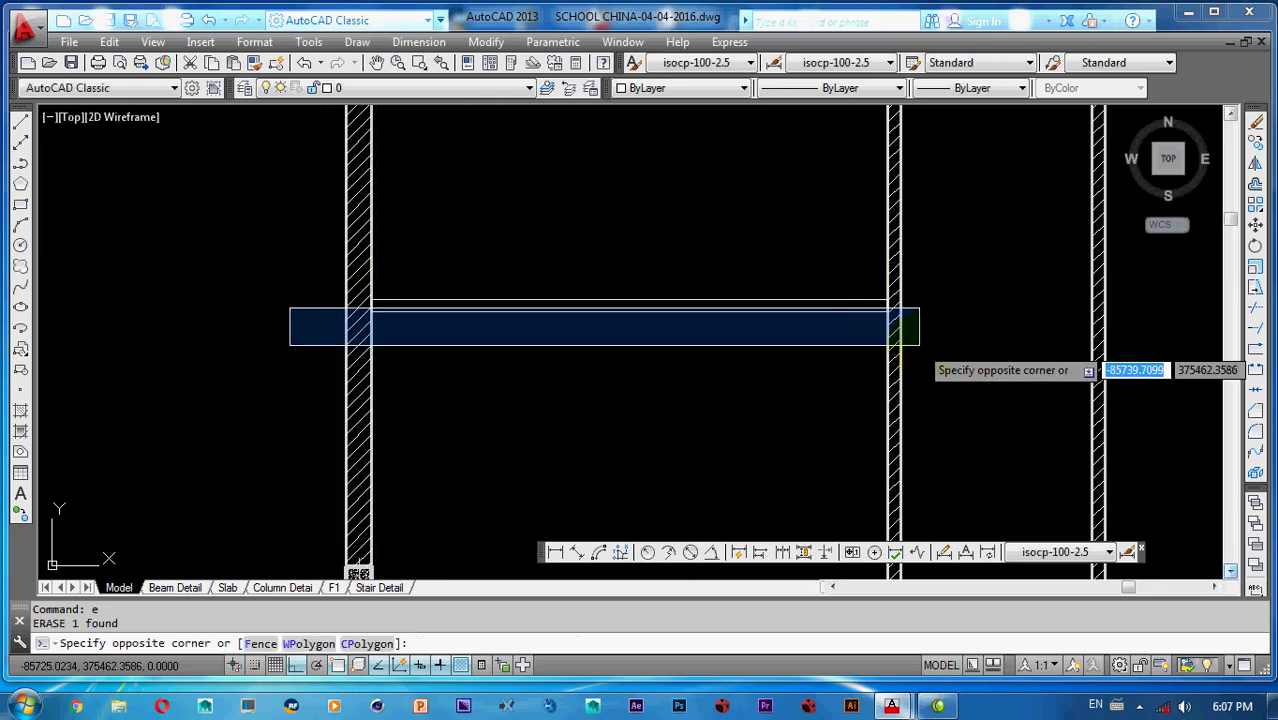
pyautogui.click(915, 338)
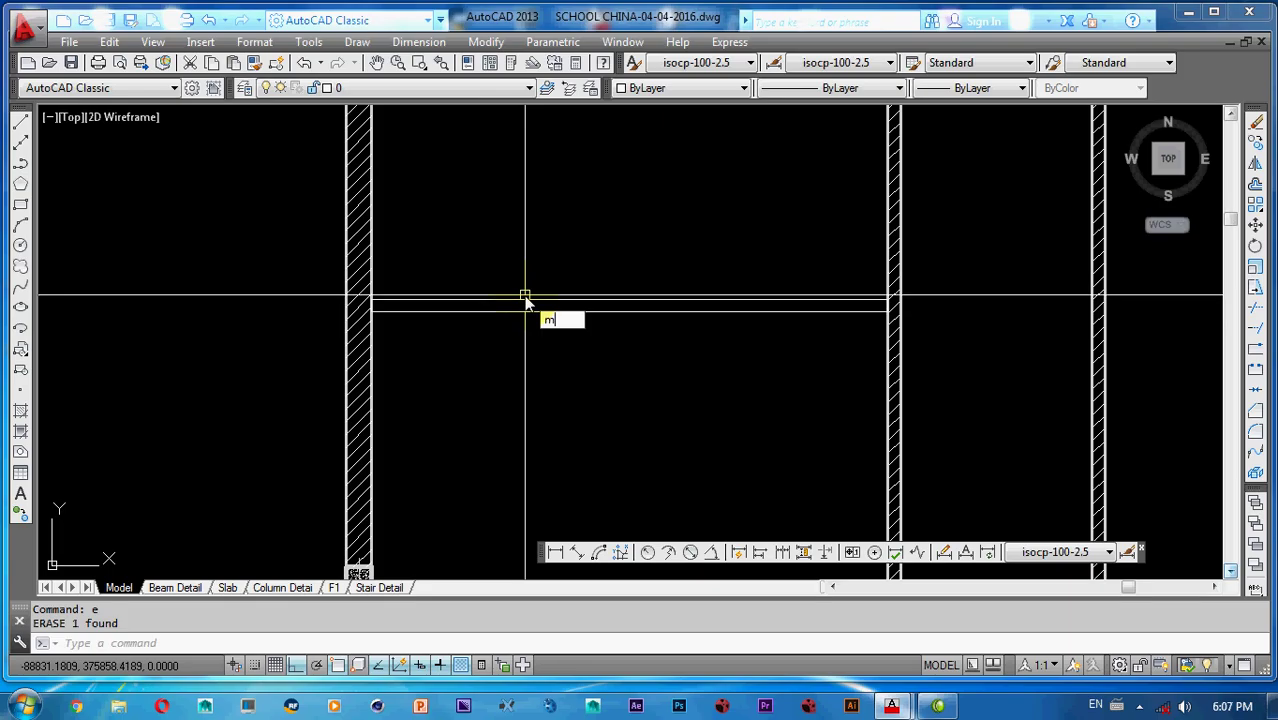
# - Match the properties of the outer wall outline onto the new partition rectangle
pyautogui.write('ma')
pyautogui.press('Return')
pyautogui.scroll(6, 378, 297)
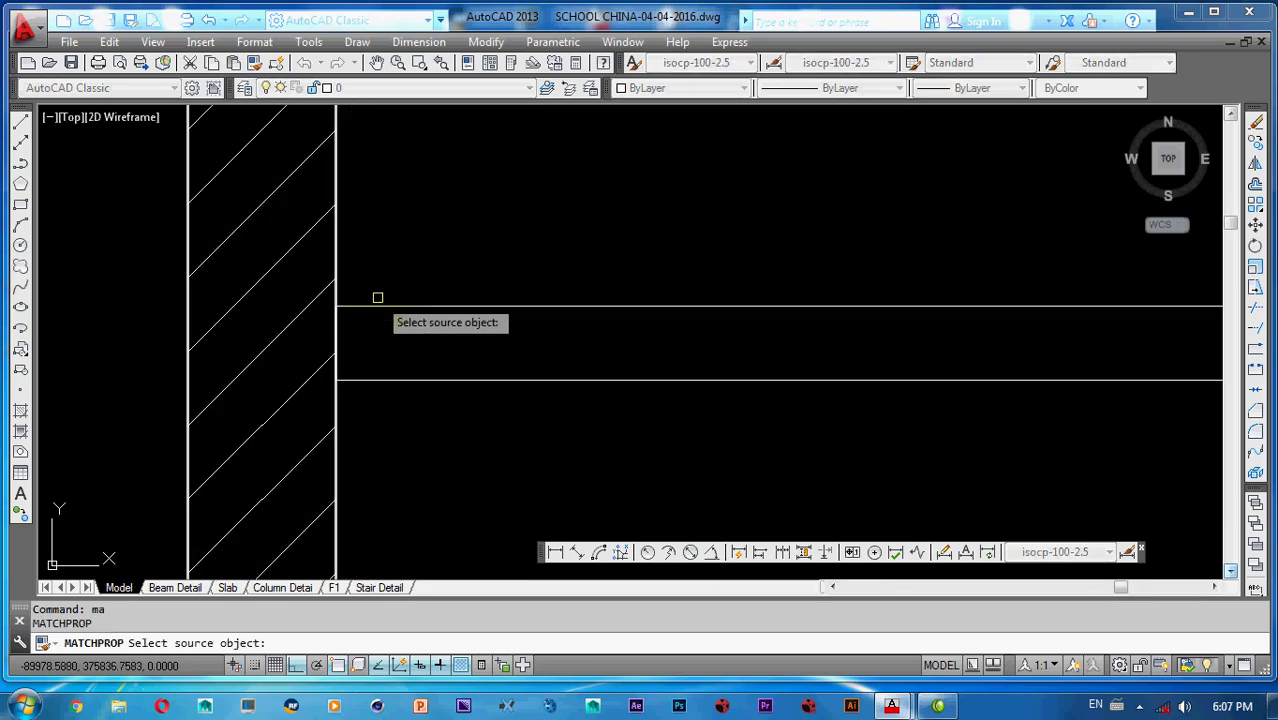
pyautogui.click(335, 263)
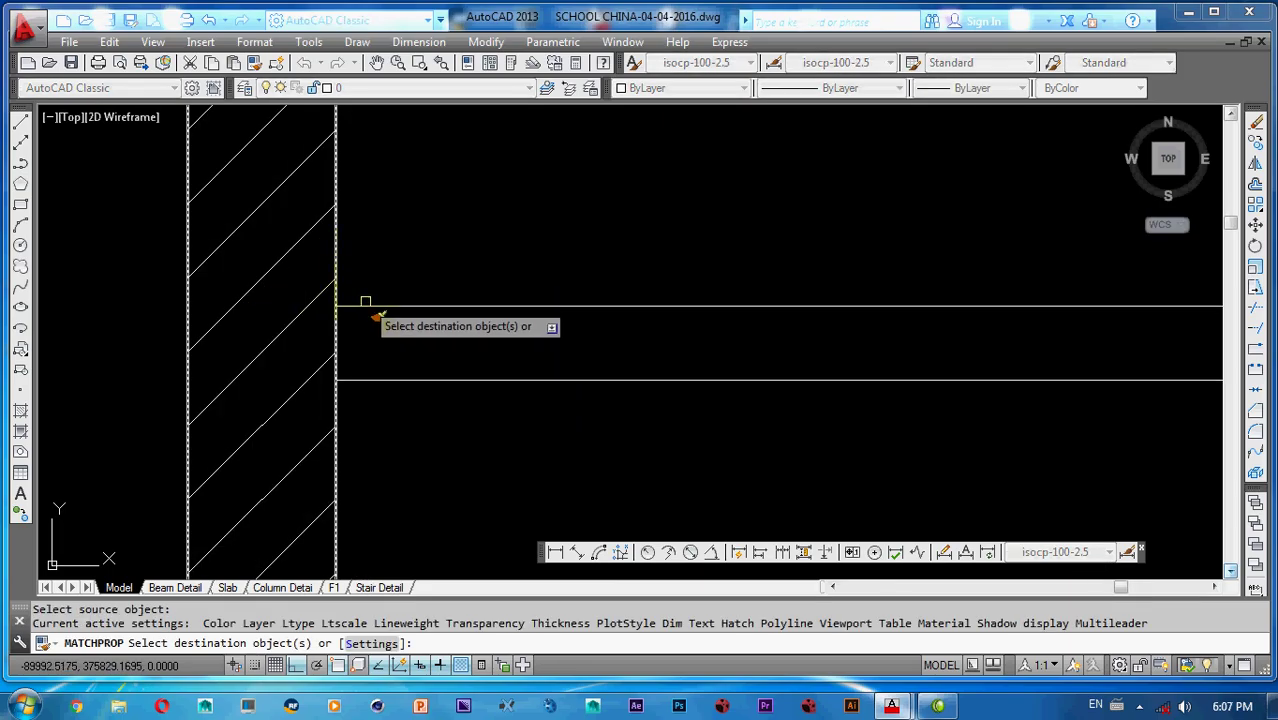
pyautogui.click(369, 305)
pyautogui.scroll(-6, 424, 299)
pyautogui.press('Escape')
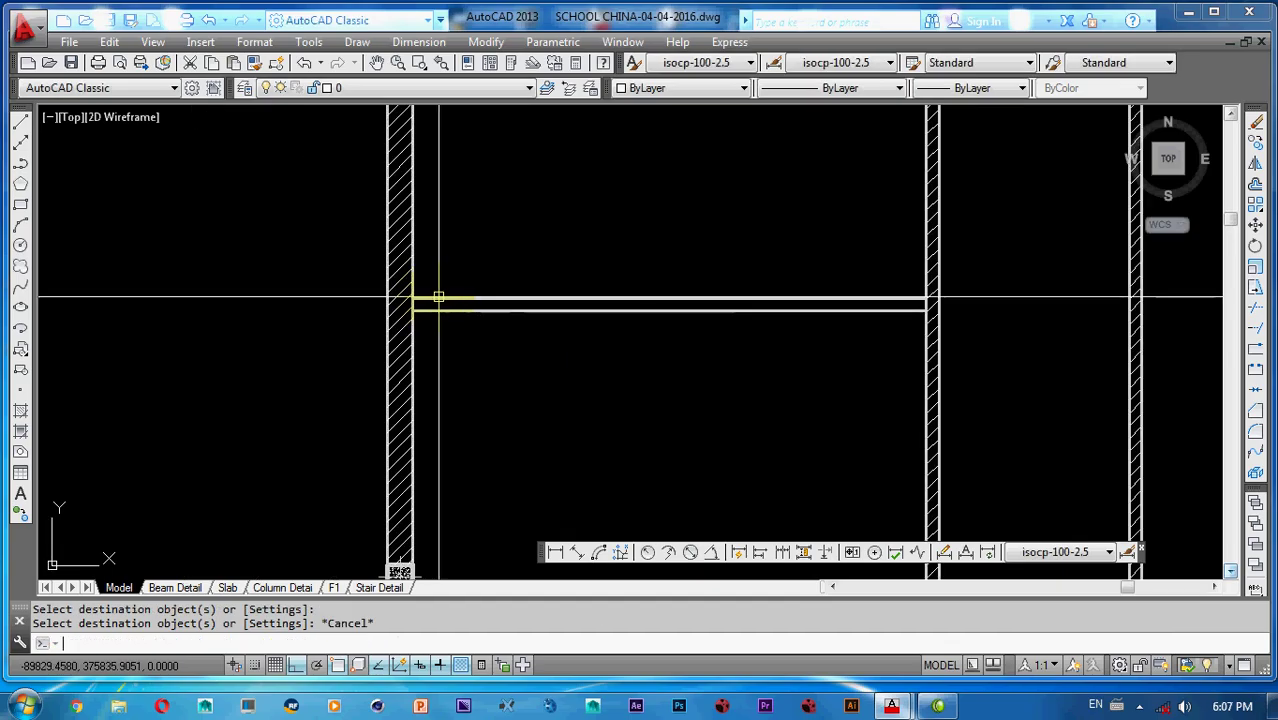
# - Hatch the partition rectangle with the JIS_WOOD pattern at angle 270 and scale 100
pyautogui.press('Escape')
pyautogui.write('h')
pyautogui.press('Return')
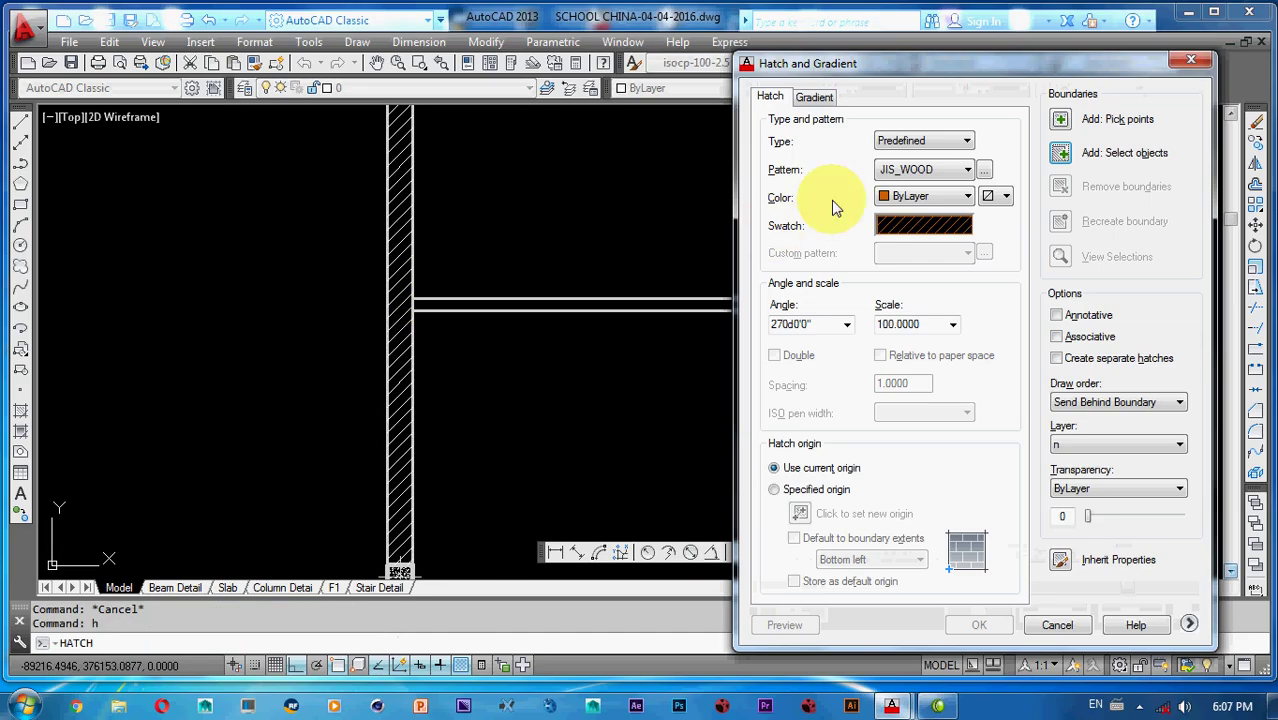
pyautogui.click(1060, 152)
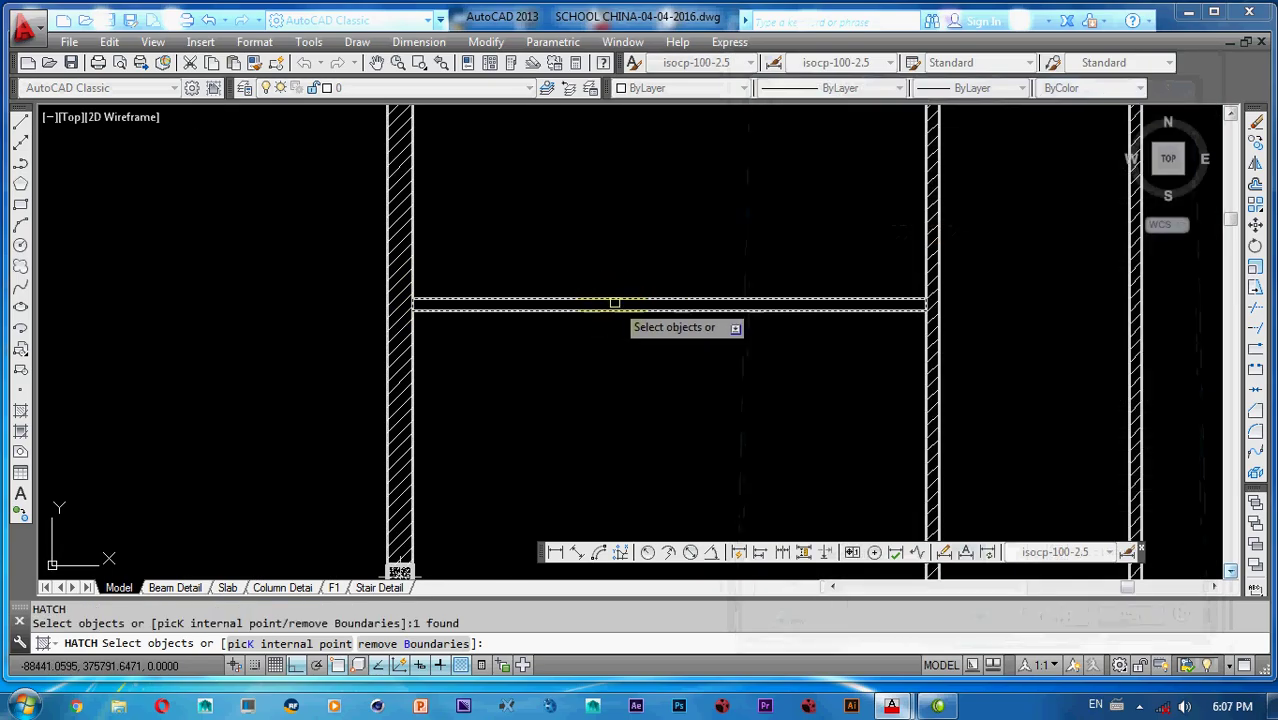
pyautogui.press('Return')
pyautogui.press('Return')
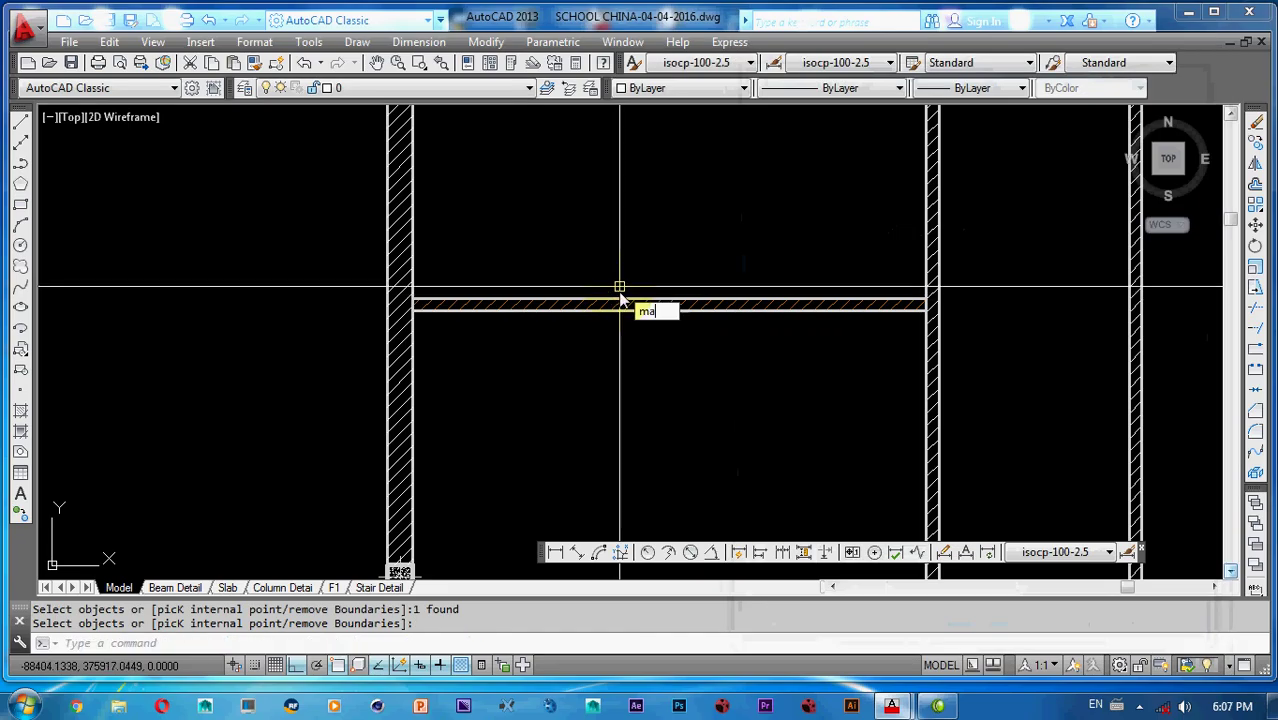
pyautogui.write('ma')
pyautogui.press('Return')
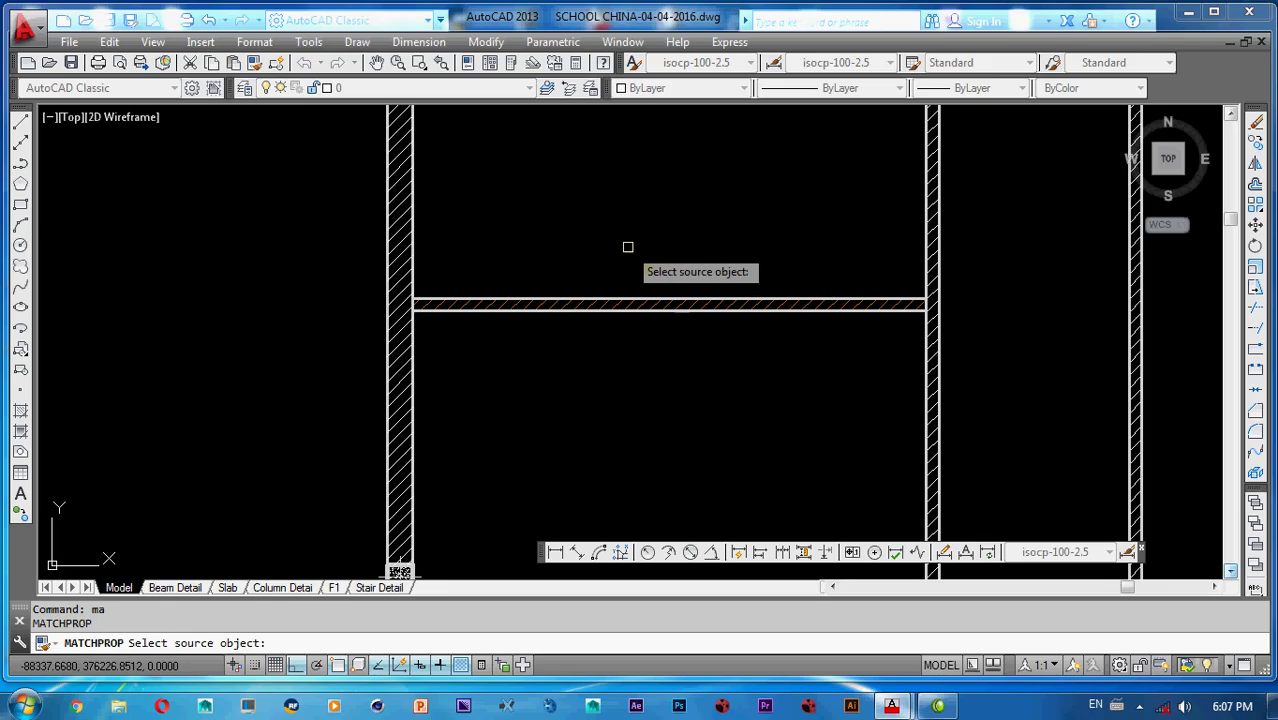
pyautogui.scroll(3, 645, 306)
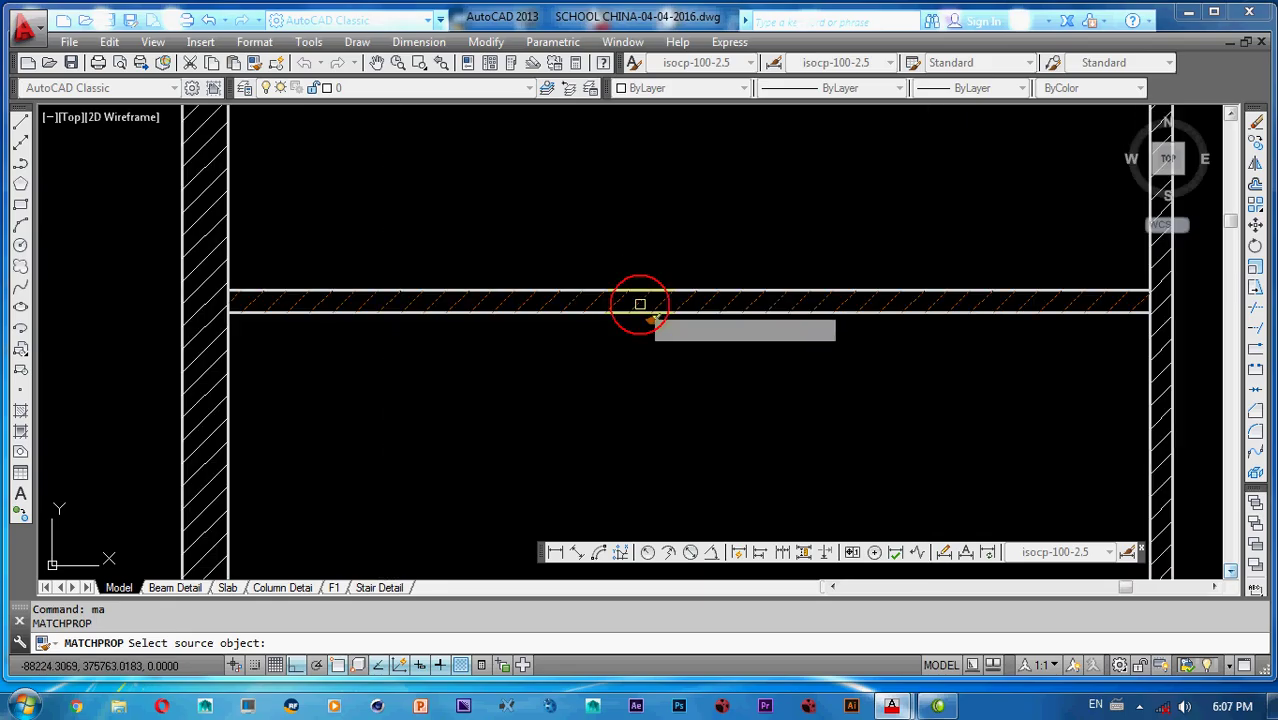
pyautogui.click(640, 303)
pyautogui.press('Escape')
# - Match the corridor wall's hatch properties onto the new partition's hatch
pyautogui.press('Return')
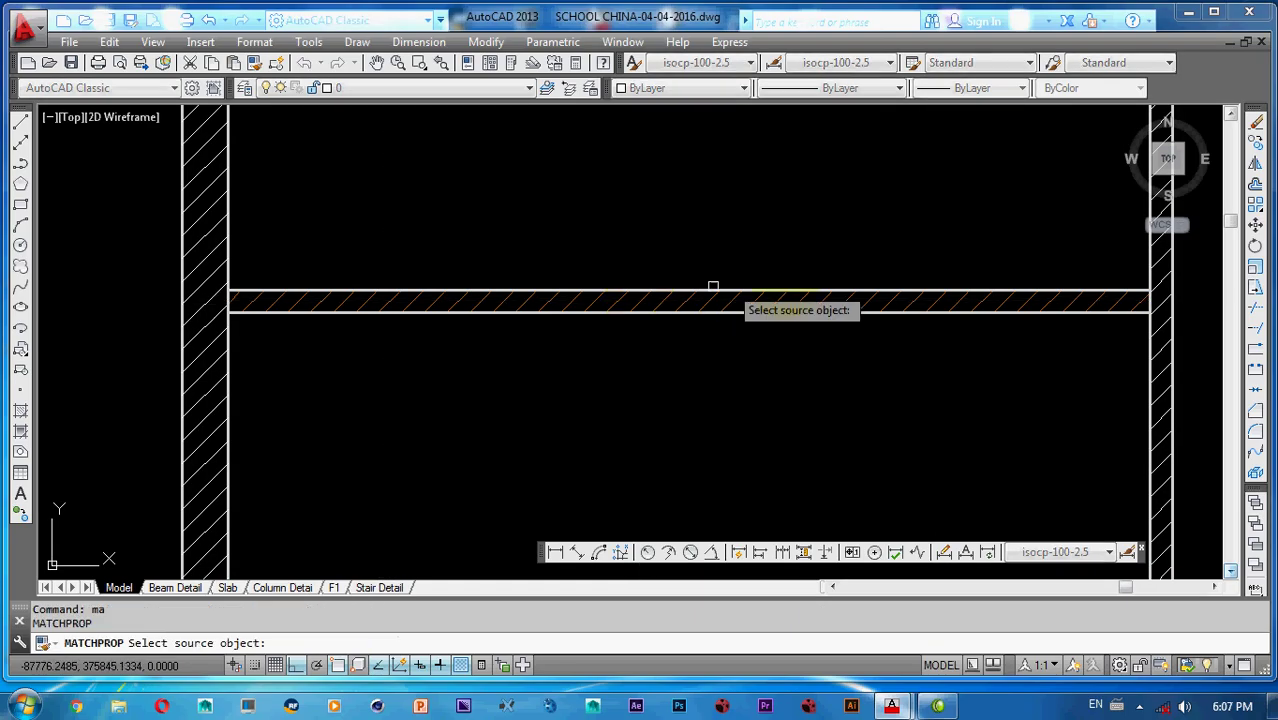
pyautogui.moveTo(790, 285); pyautogui.dragTo(724, 302, button='middle')
pyautogui.scroll(2, 999, 320)
pyautogui.click(994, 319)
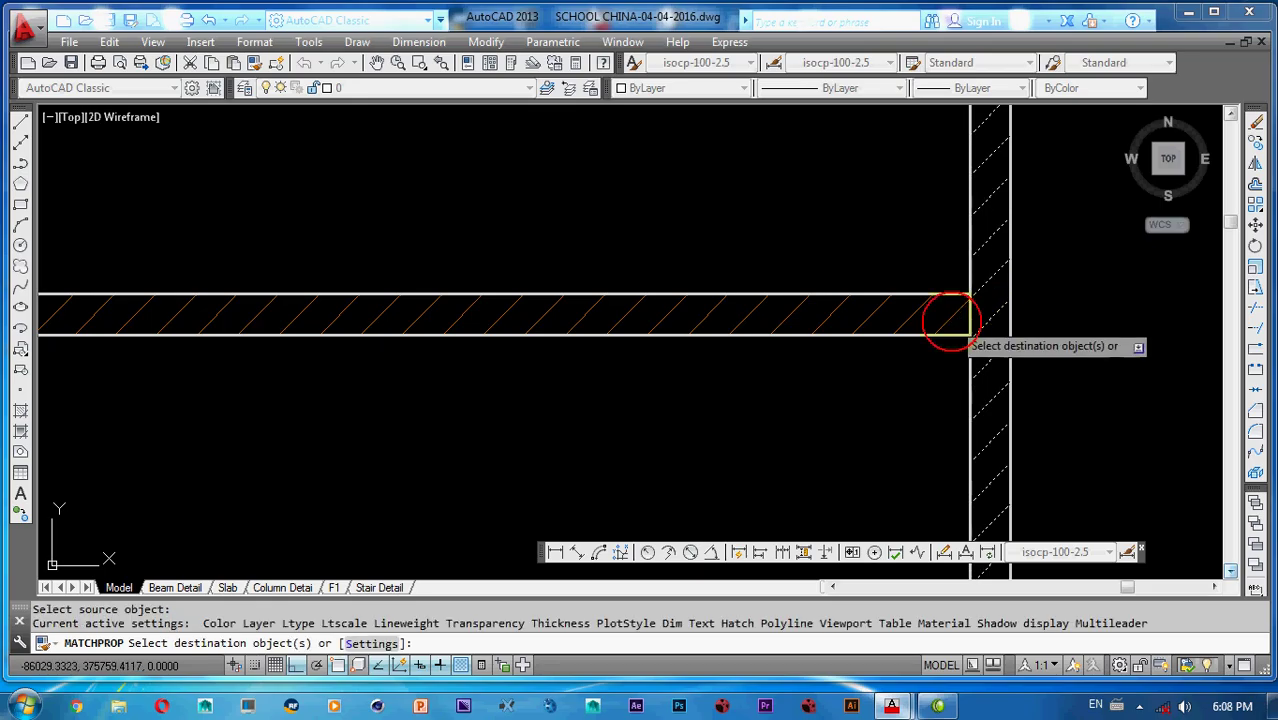
pyautogui.press('Escape')
pyautogui.scroll(-3, 899, 300)
pyautogui.press('Escape')
# - Examine the partition and corridor wall layouts of the two unfurnished floor plans
pyautogui.scroll(-3, 760, 290)
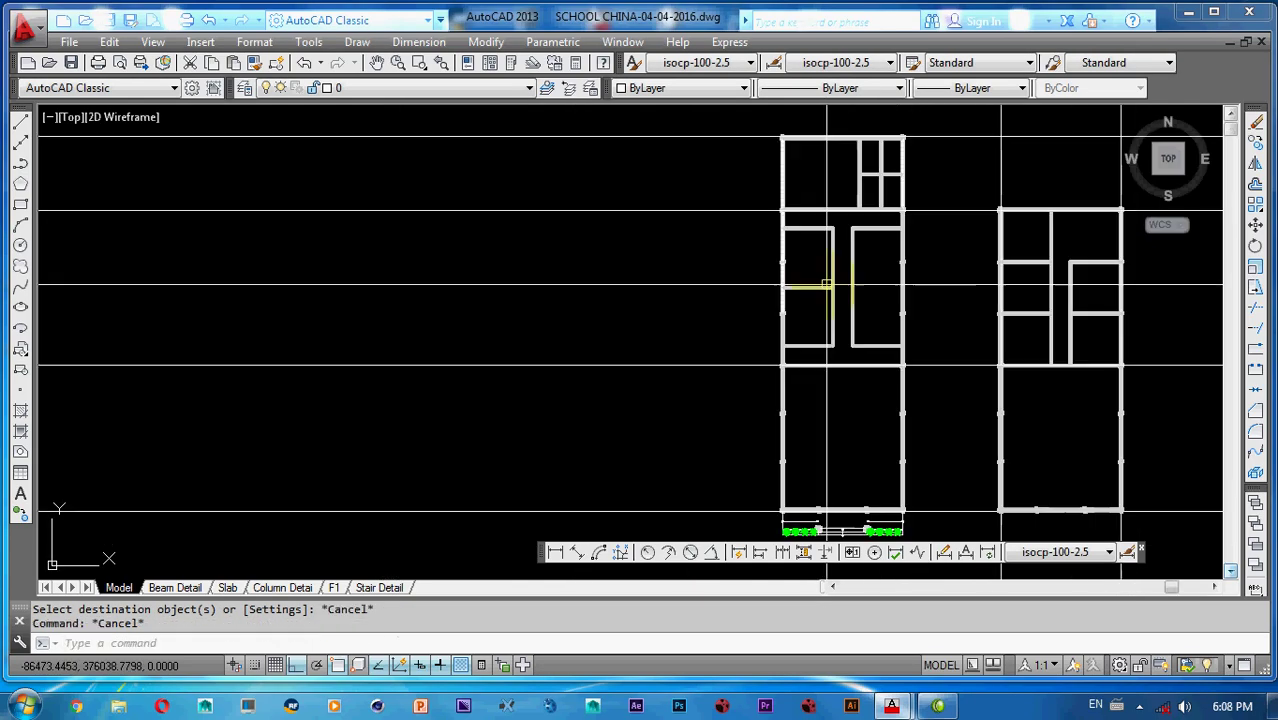
pyautogui.scroll(4, 755, 305)
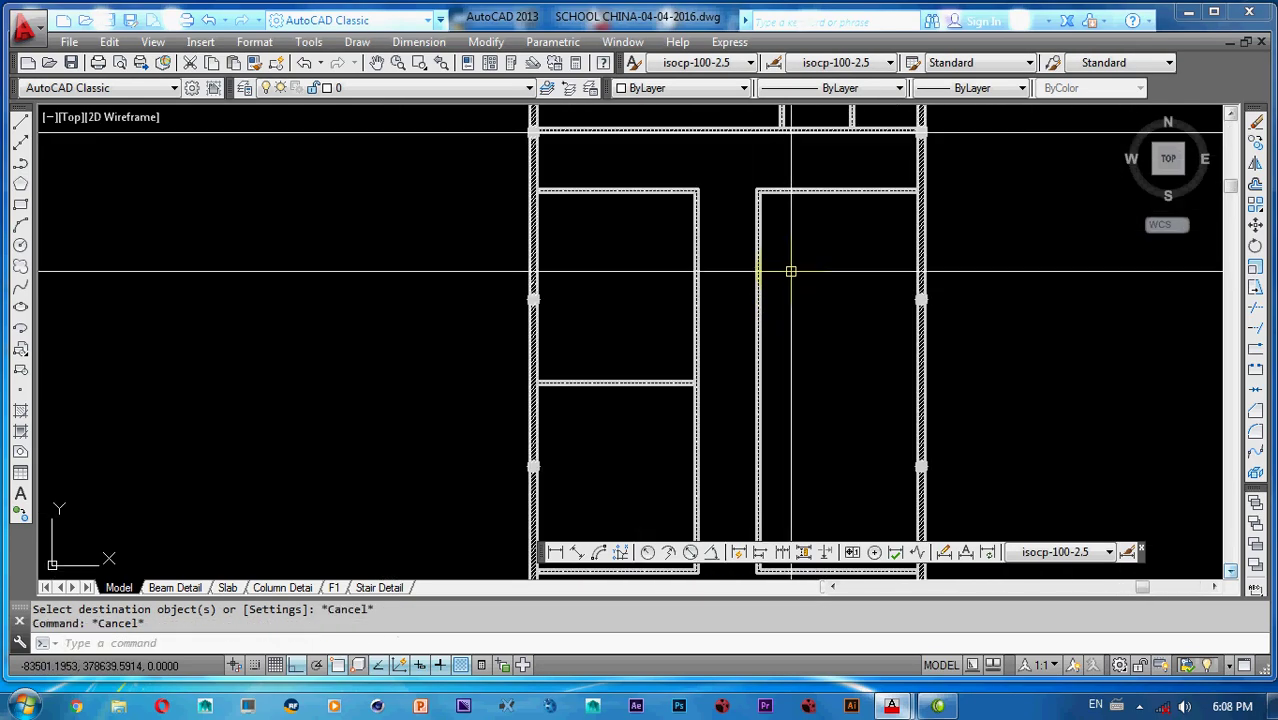
pyautogui.moveTo(792, 270)
pyautogui.mouseDown(button='middle')
pyautogui.moveTo(744, 332)
pyautogui.moveTo(737, 269)
pyautogui.mouseUp(button='middle')
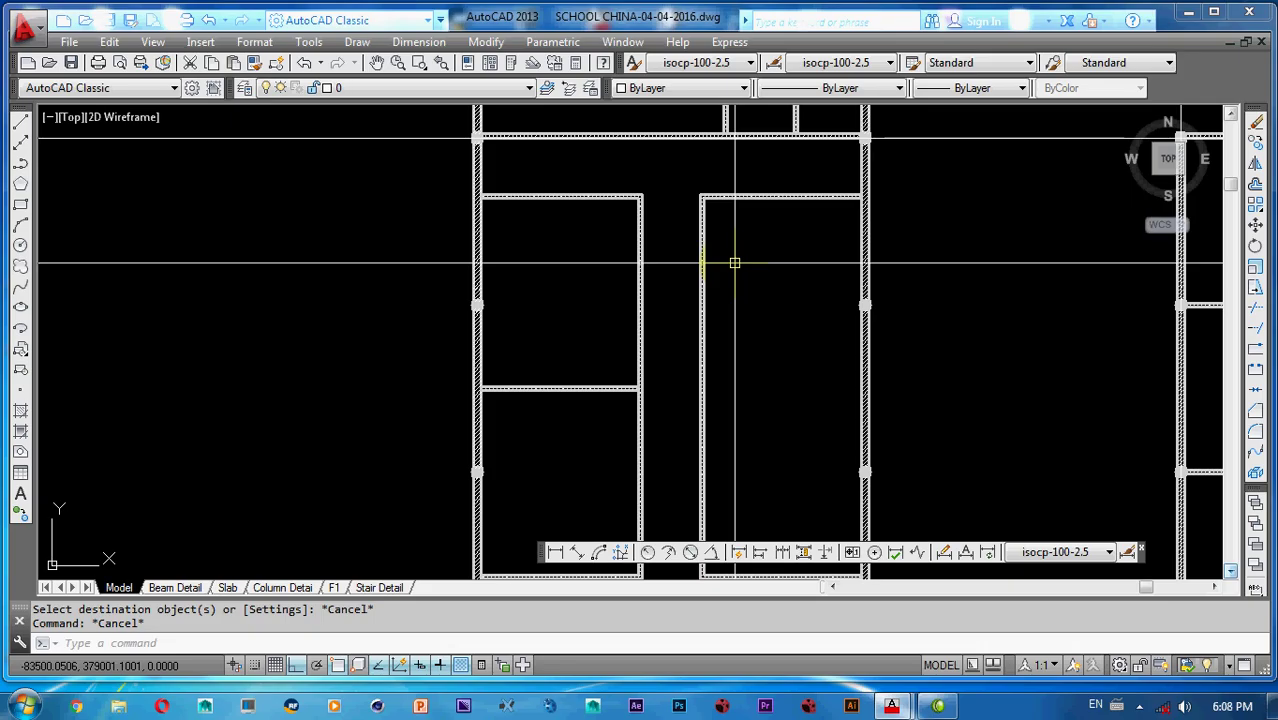
pyautogui.moveTo(677, 304); pyautogui.dragTo(779, 361, button='middle')
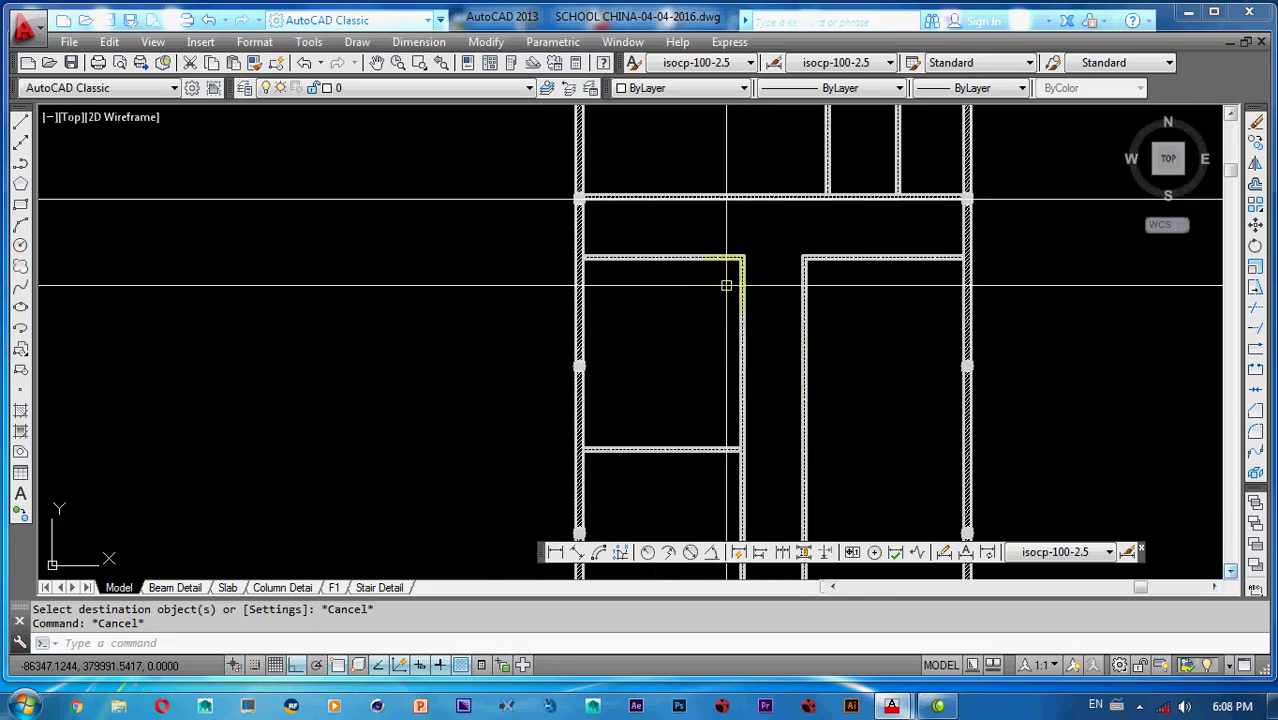
pyautogui.scroll(-2, 726, 284)
pyautogui.scroll(-2, 726, 283)
pyautogui.scroll(2, 698, 331)
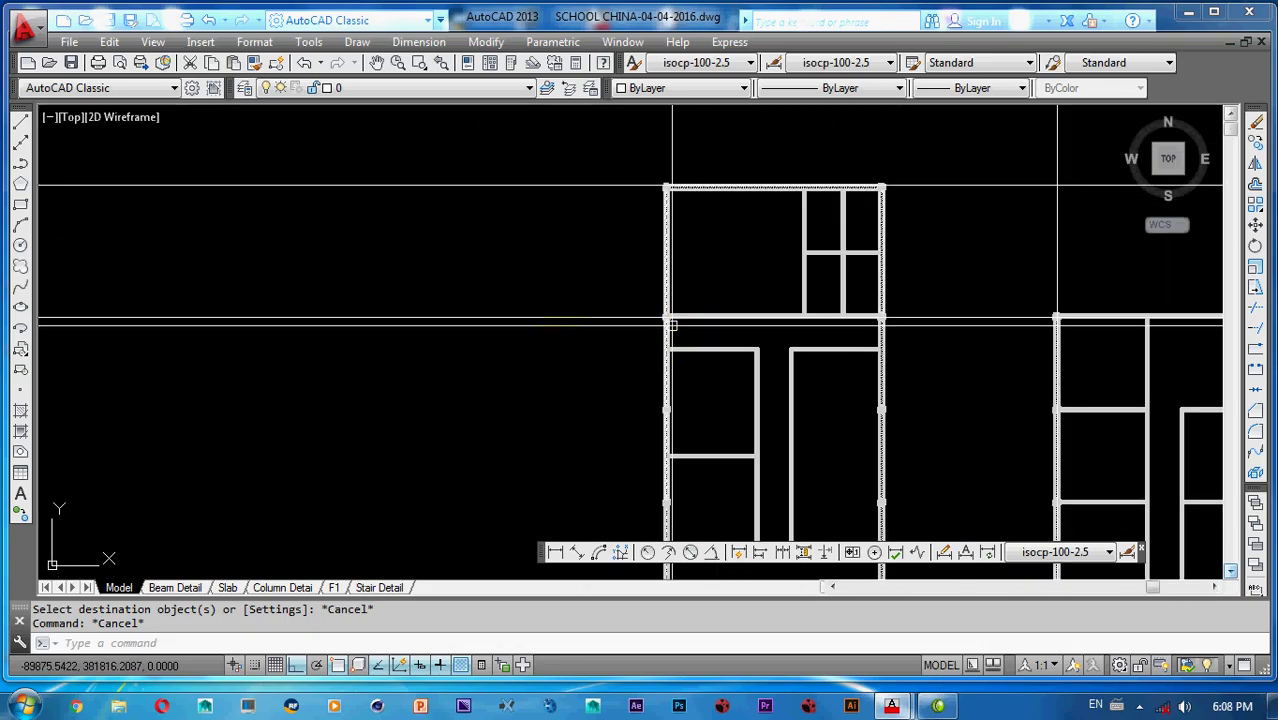
pyautogui.moveTo(869, 385); pyautogui.dragTo(576, 323, button='middle')
pyautogui.moveTo(807, 345); pyautogui.dragTo(763, 346, button='middle')
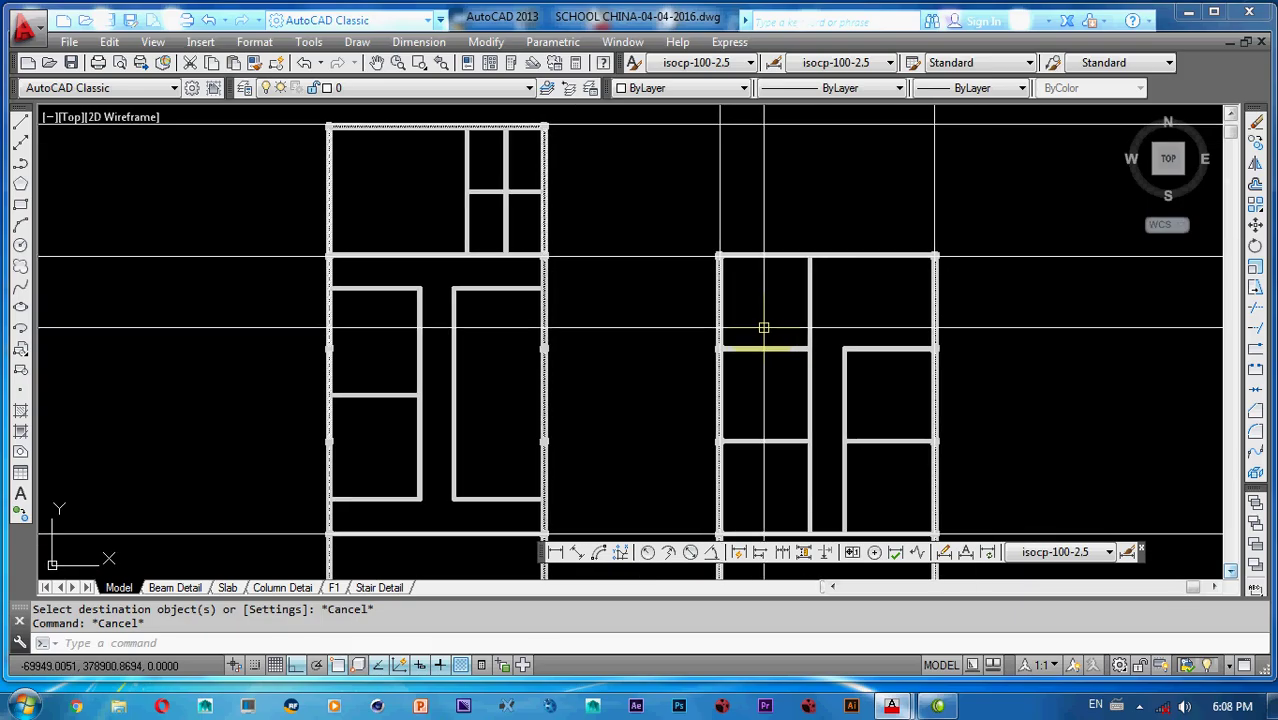
pyautogui.scroll(-8, 763, 328)
pyautogui.moveTo(652, 352); pyautogui.dragTo(715, 352, button='middle')
pyautogui.scroll(3, 749, 294)
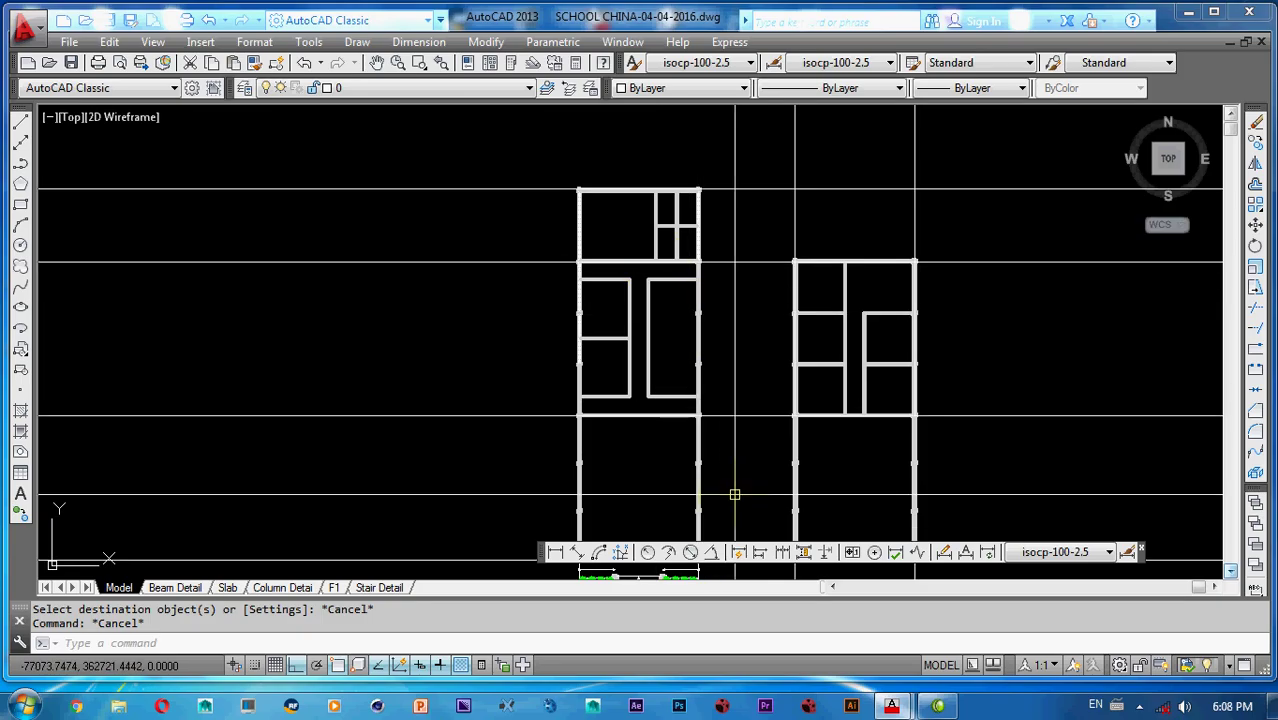
pyautogui.scroll(3, 662, 384)
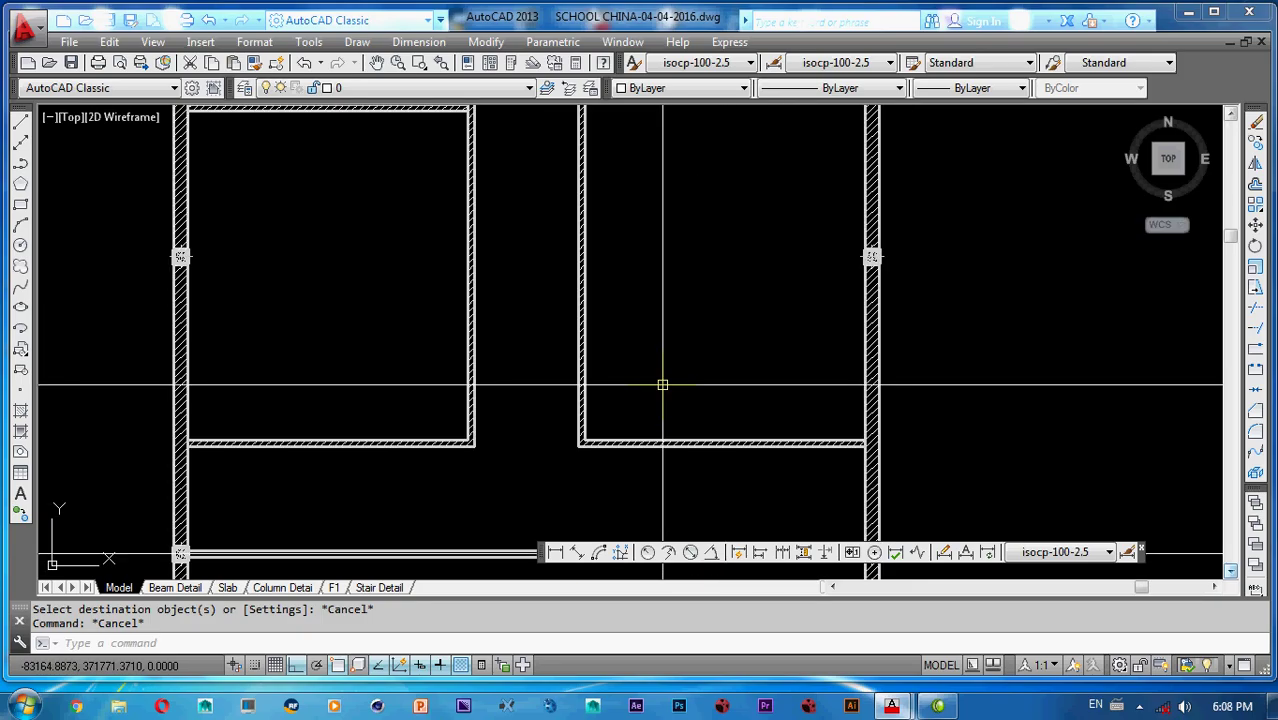
pyautogui.scroll(-6, 590, 362)
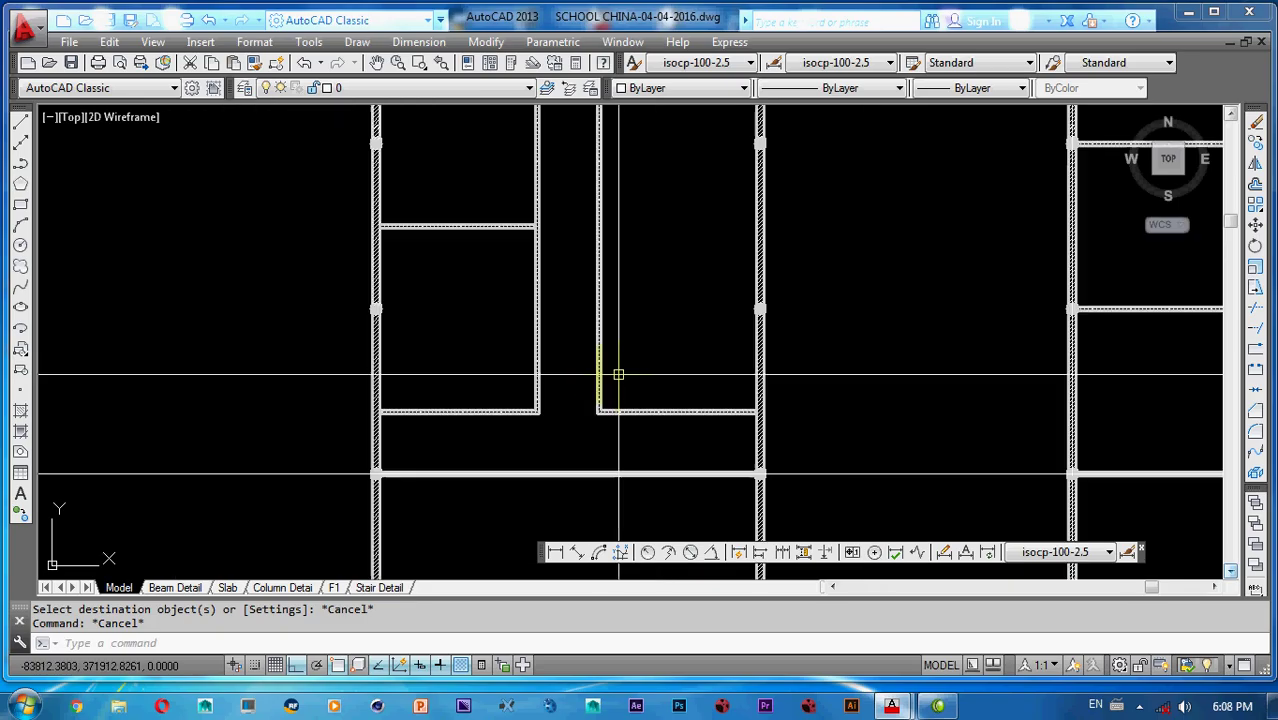
# - Copy the small bathroom's fixtures, walls and door from the furnished plan into the new plan's room, at its outer wall and partition corner
pyautogui.scroll(8, 472, 316)
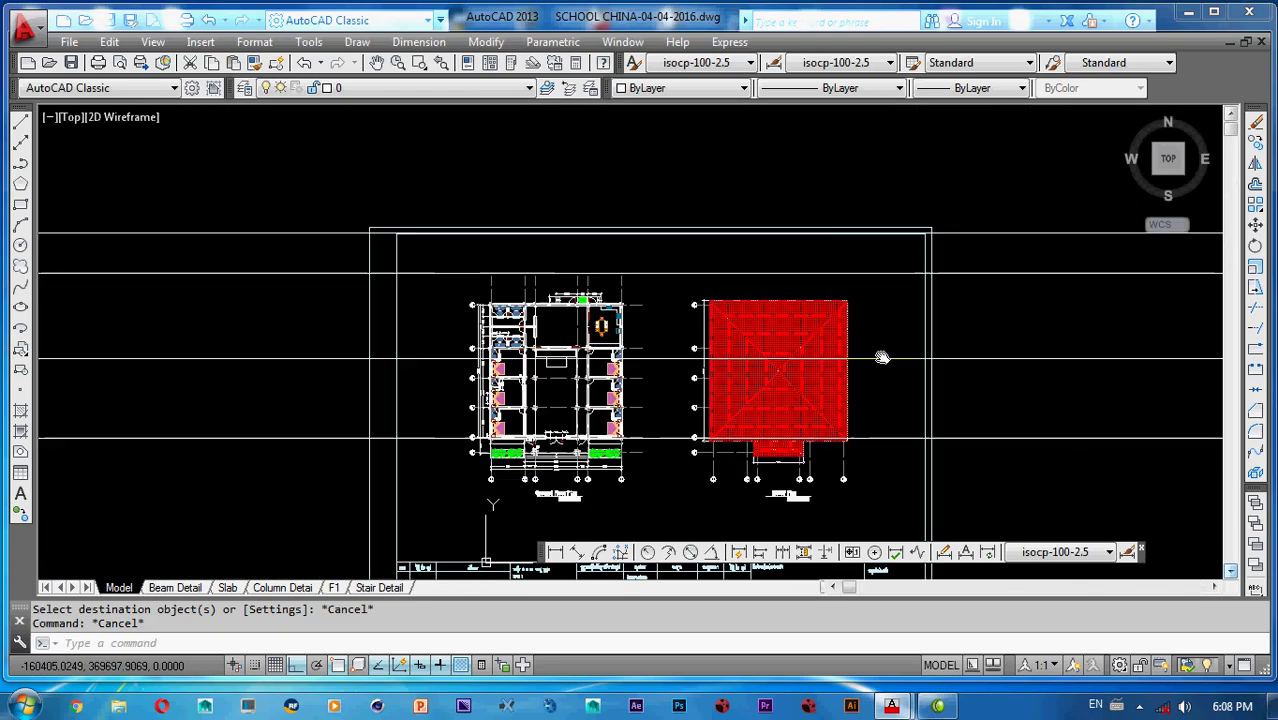
pyautogui.scroll(3, 472, 316)
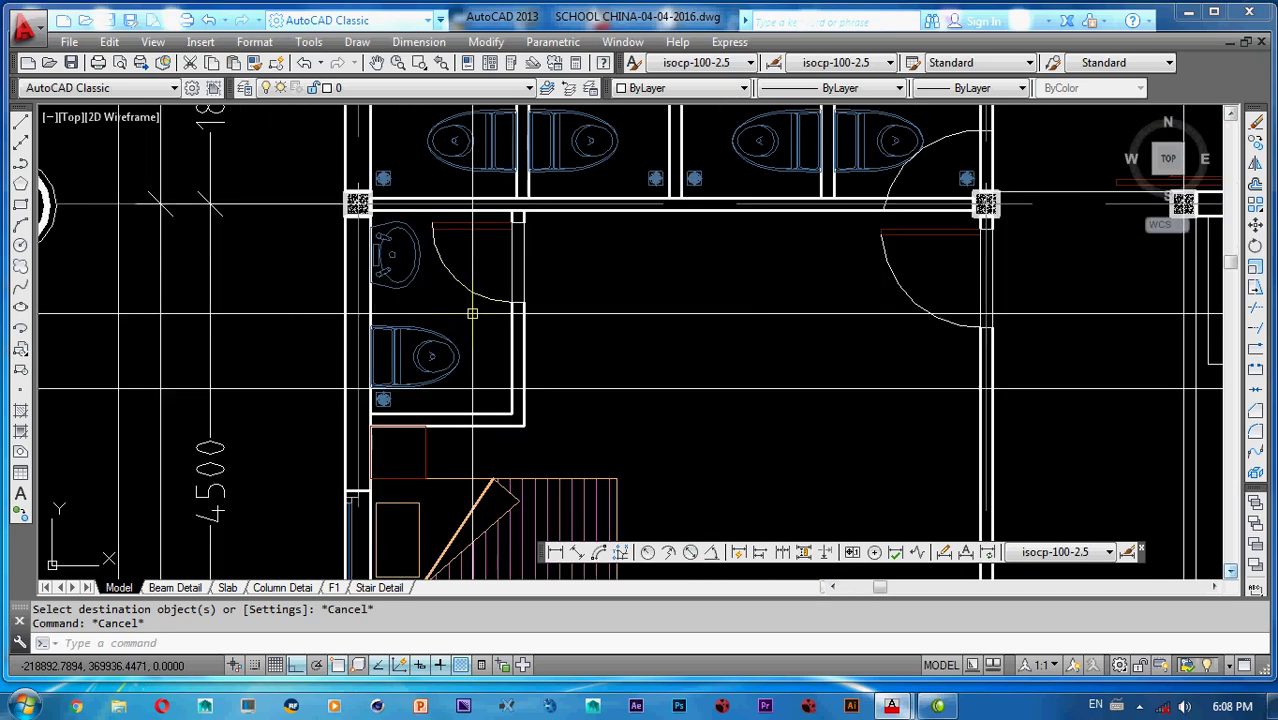
pyautogui.moveTo(559, 311); pyautogui.dragTo(543, 316, button='middle')
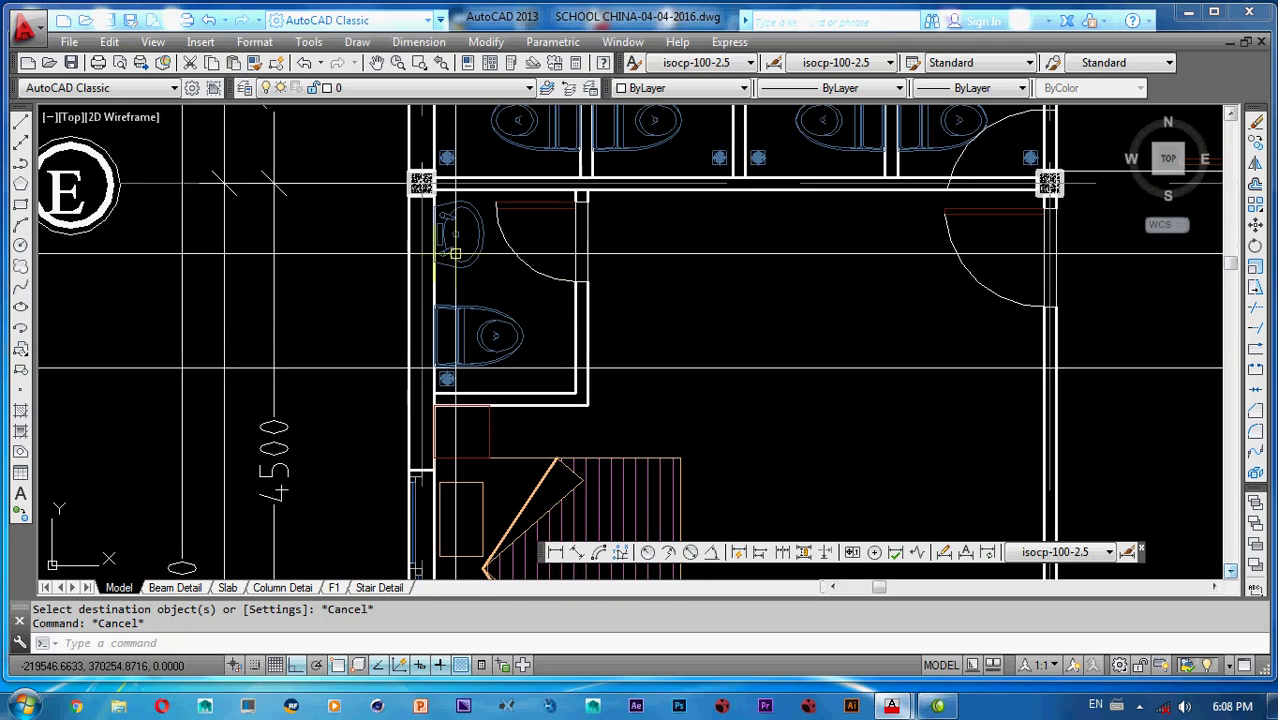
pyautogui.click(445, 222)
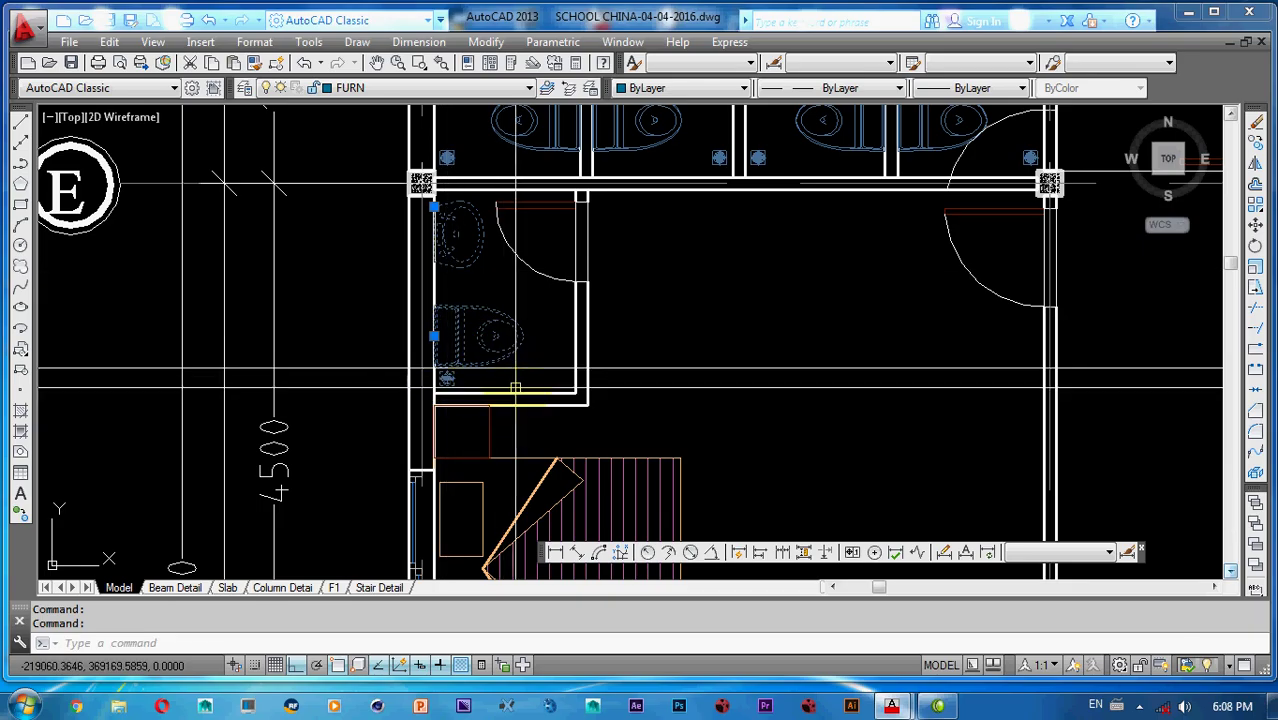
pyautogui.click(593, 388)
pyautogui.click(538, 432)
pyautogui.scroll(4, 562, 366)
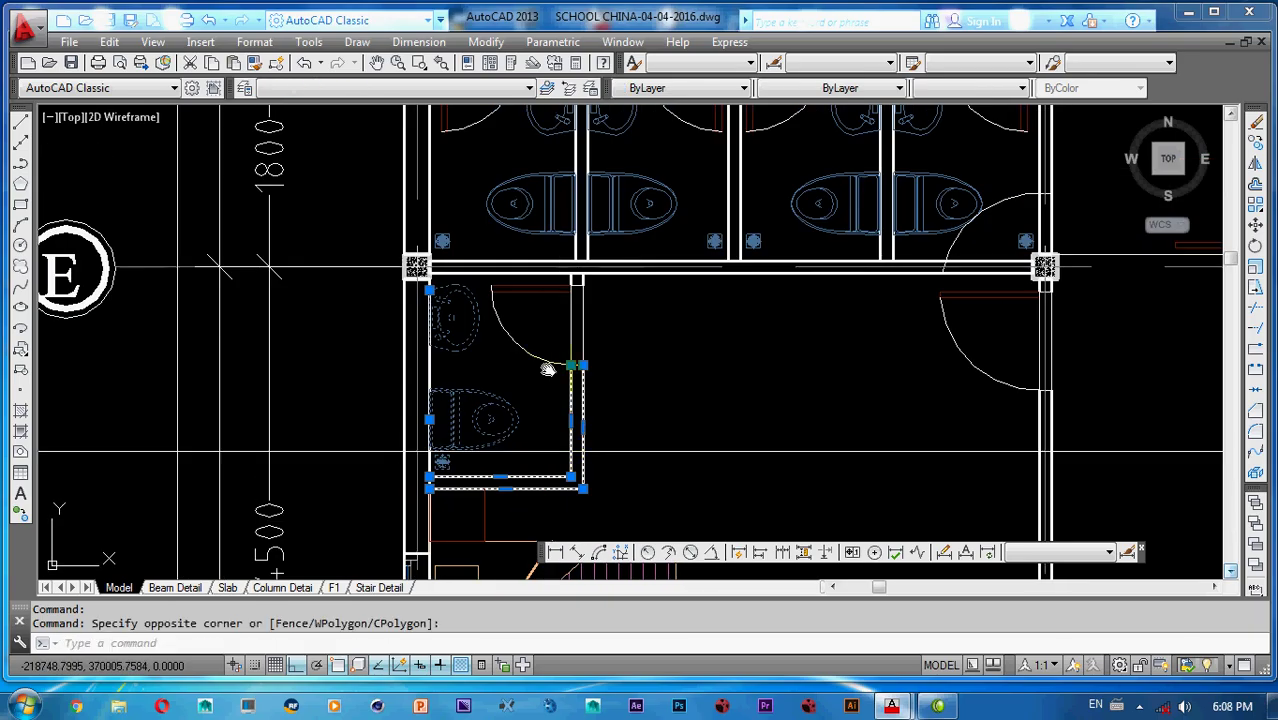
pyautogui.click(591, 372)
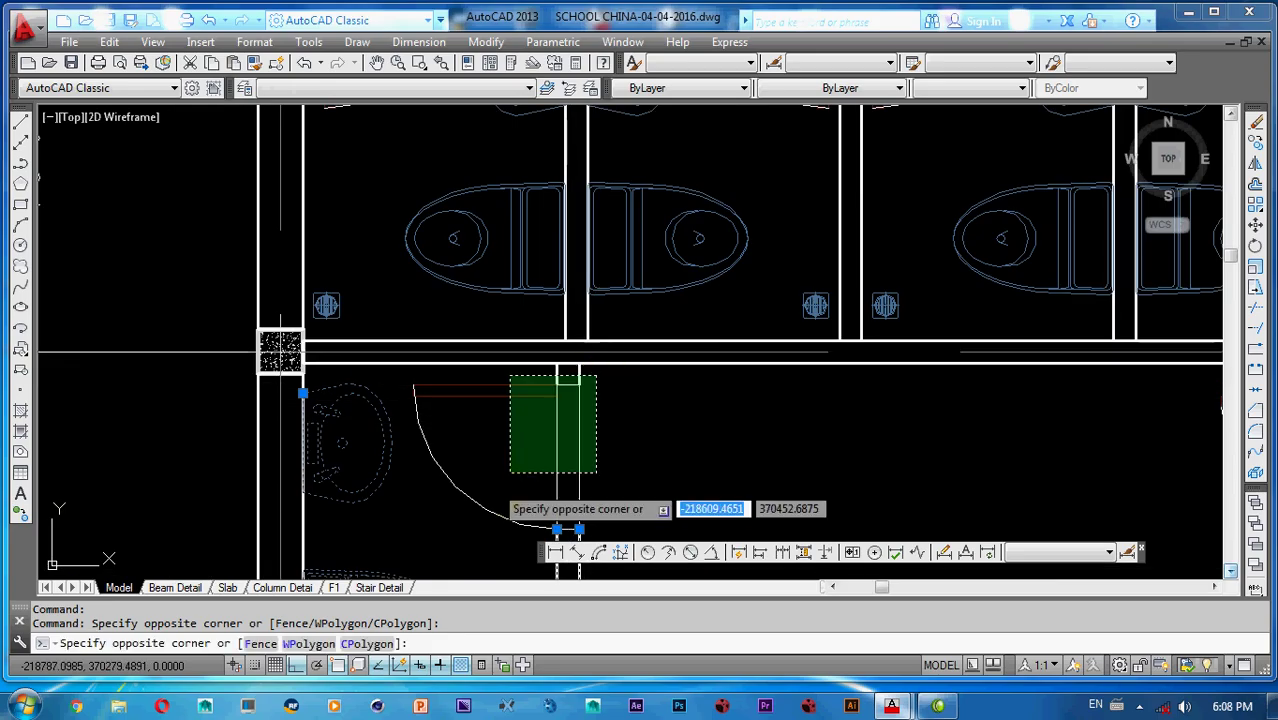
pyautogui.click(414, 528)
pyautogui.scroll(-3, 411, 400)
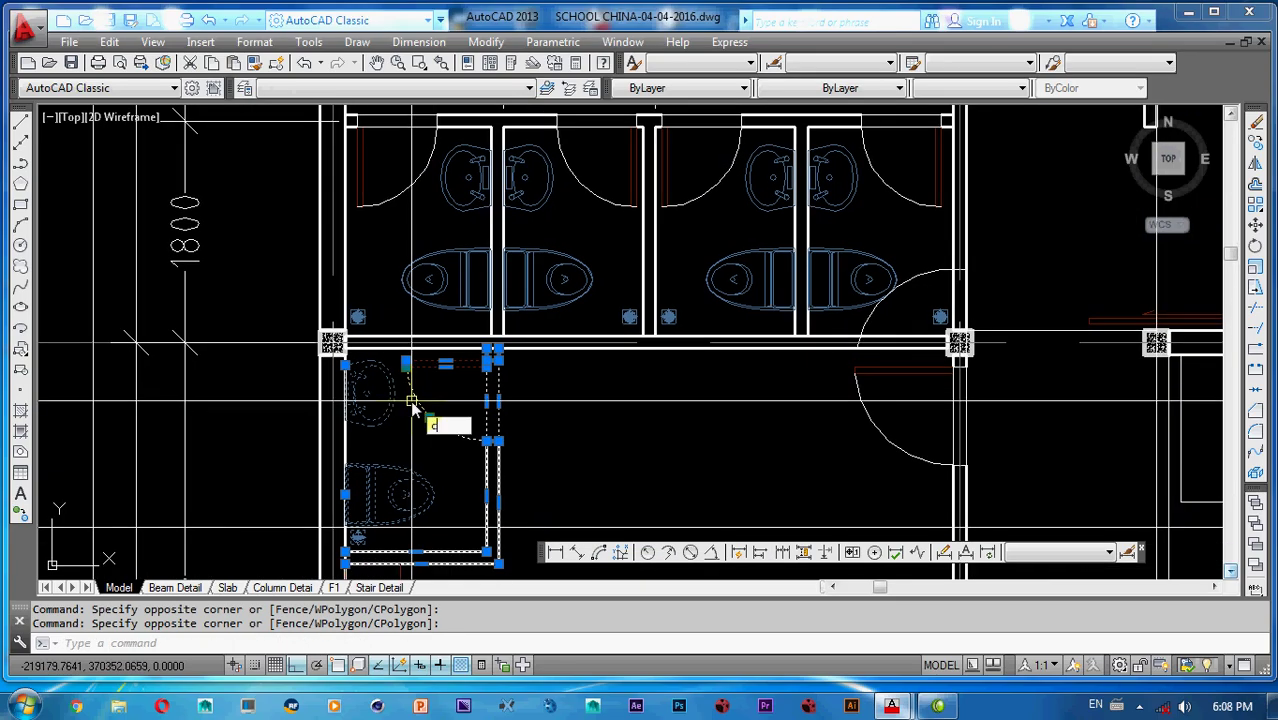
pyautogui.write('co')
pyautogui.press('Return')
pyautogui.scroll(5, 340, 360)
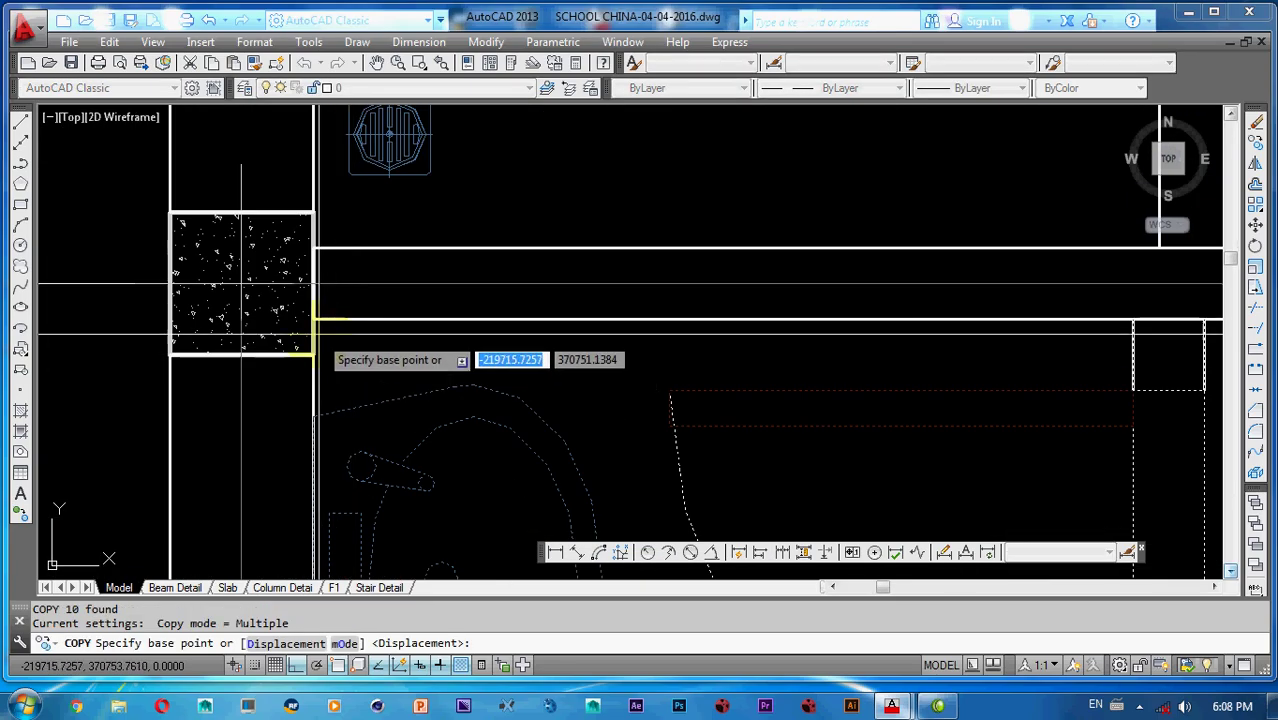
pyautogui.click(312, 354)
pyautogui.scroll(-6, 535, 320)
pyautogui.moveTo(133, 391); pyautogui.dragTo(4, 391, button='middle')
pyautogui.scroll(6, 802, 346)
pyautogui.scroll(-2, 799, 339)
pyautogui.moveTo(797, 340); pyautogui.dragTo(672, 416, button='middle')
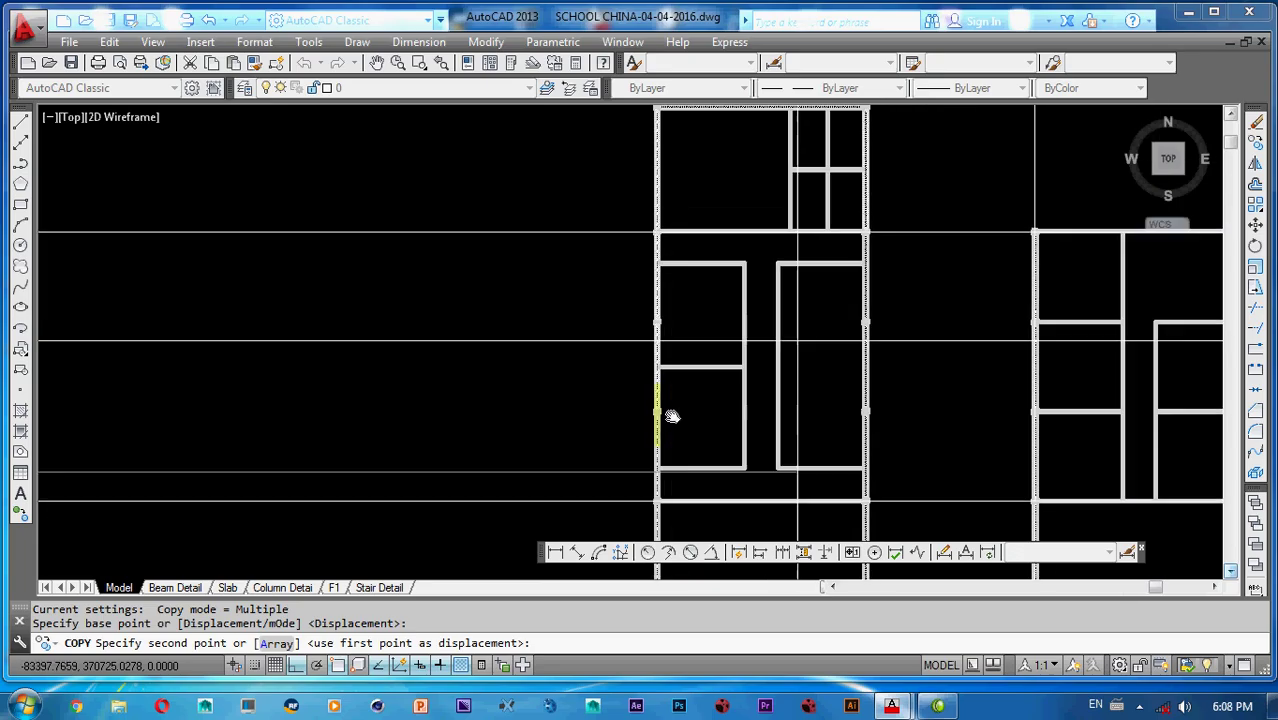
pyautogui.scroll(6, 672, 416)
pyautogui.scroll(1, 641, 160)
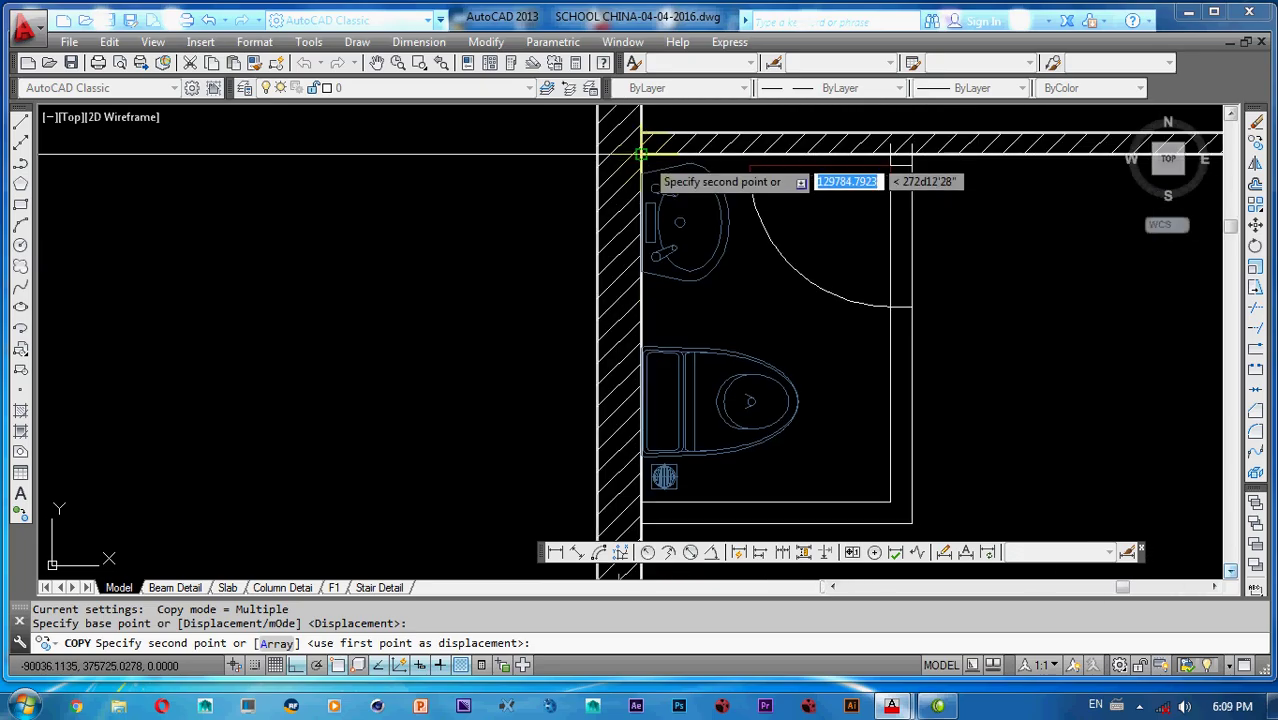
pyautogui.click(641, 155)
pyautogui.scroll(-5, 699, 251)
pyautogui.press('Escape')
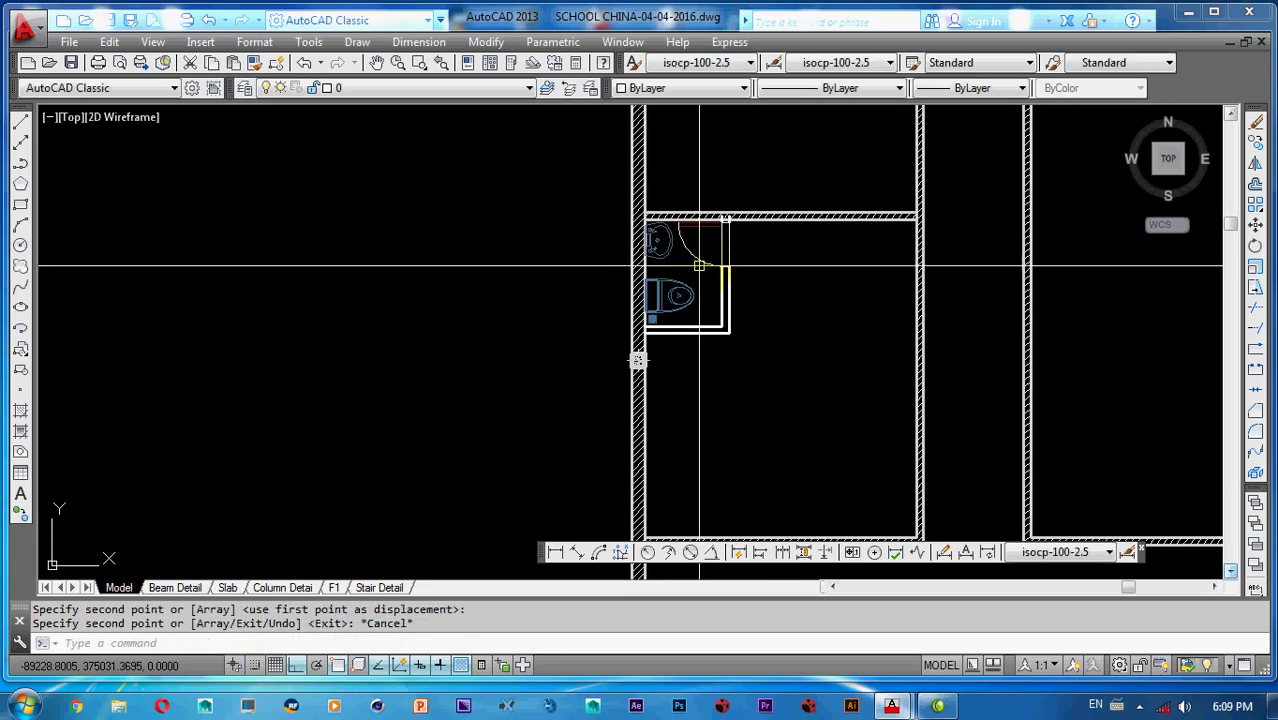
# - Move the copied bathroom down so the end of its door-side wall meets the underside of the hatched partition
pyautogui.scroll(3, 699, 266)
pyautogui.click(527, 152)
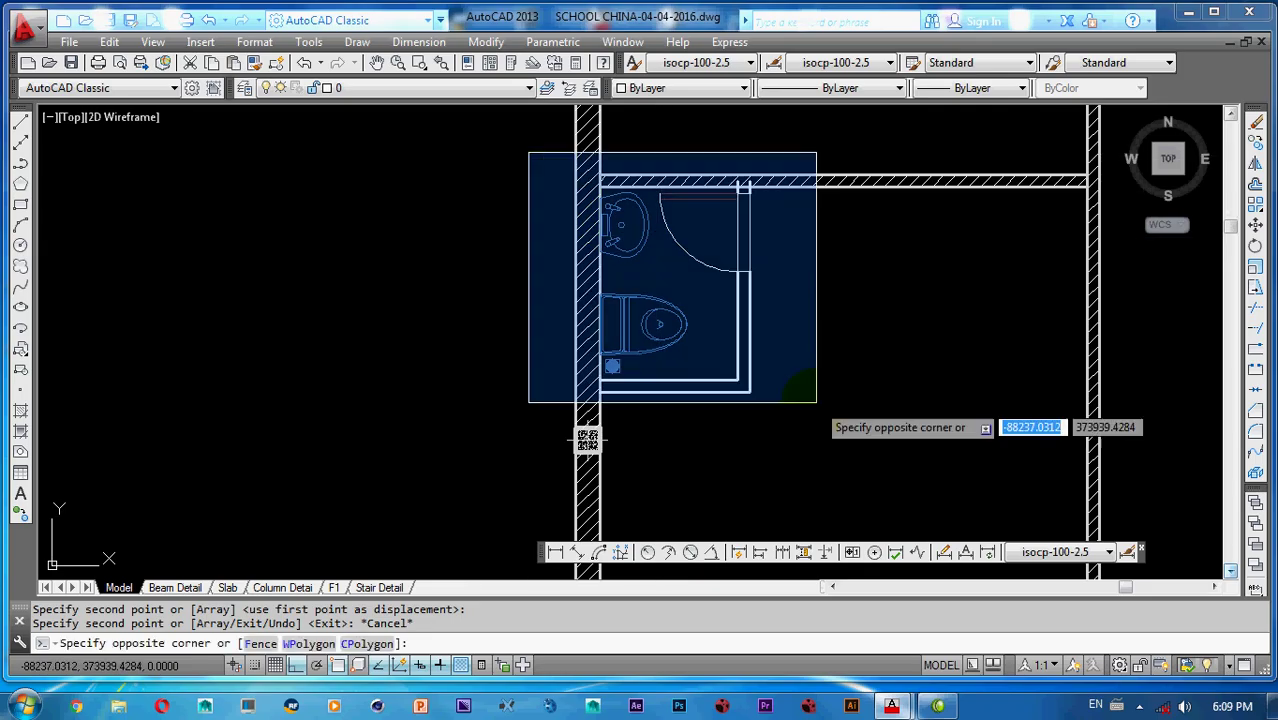
pyautogui.click(801, 405)
pyautogui.write('m')
pyautogui.press('Return')
pyautogui.scroll(5, 742, 191)
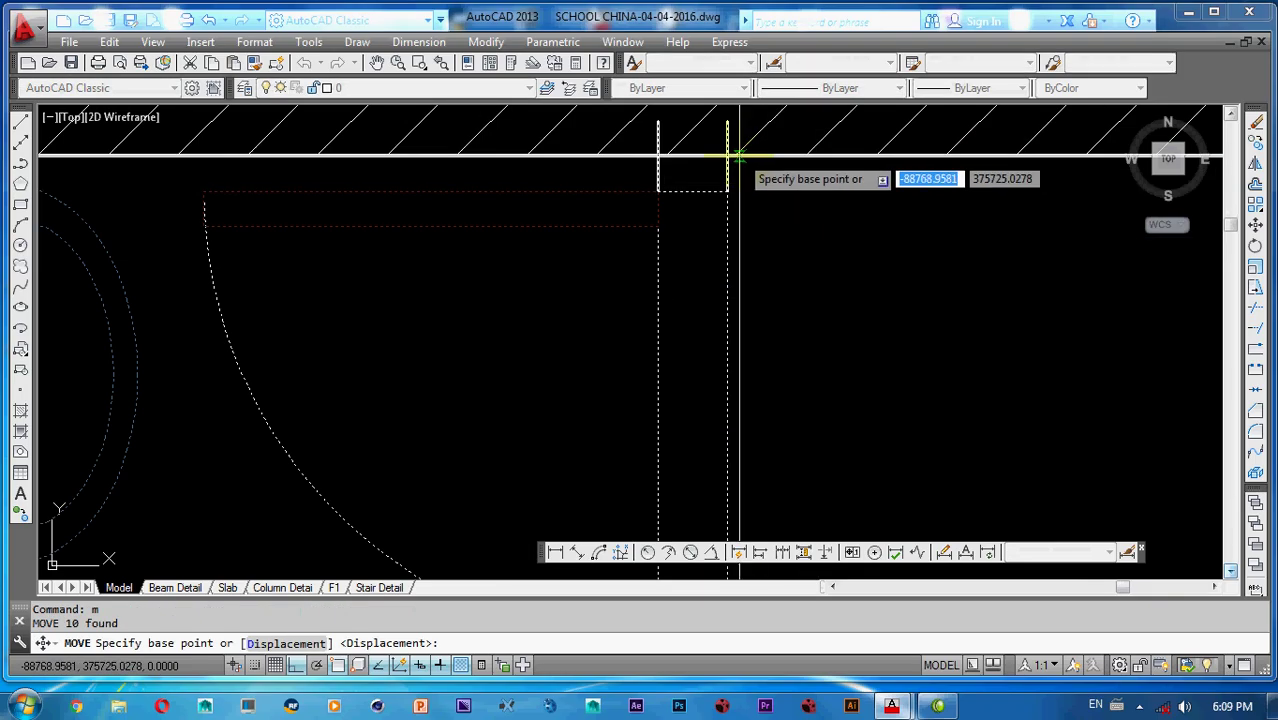
pyautogui.click(735, 161)
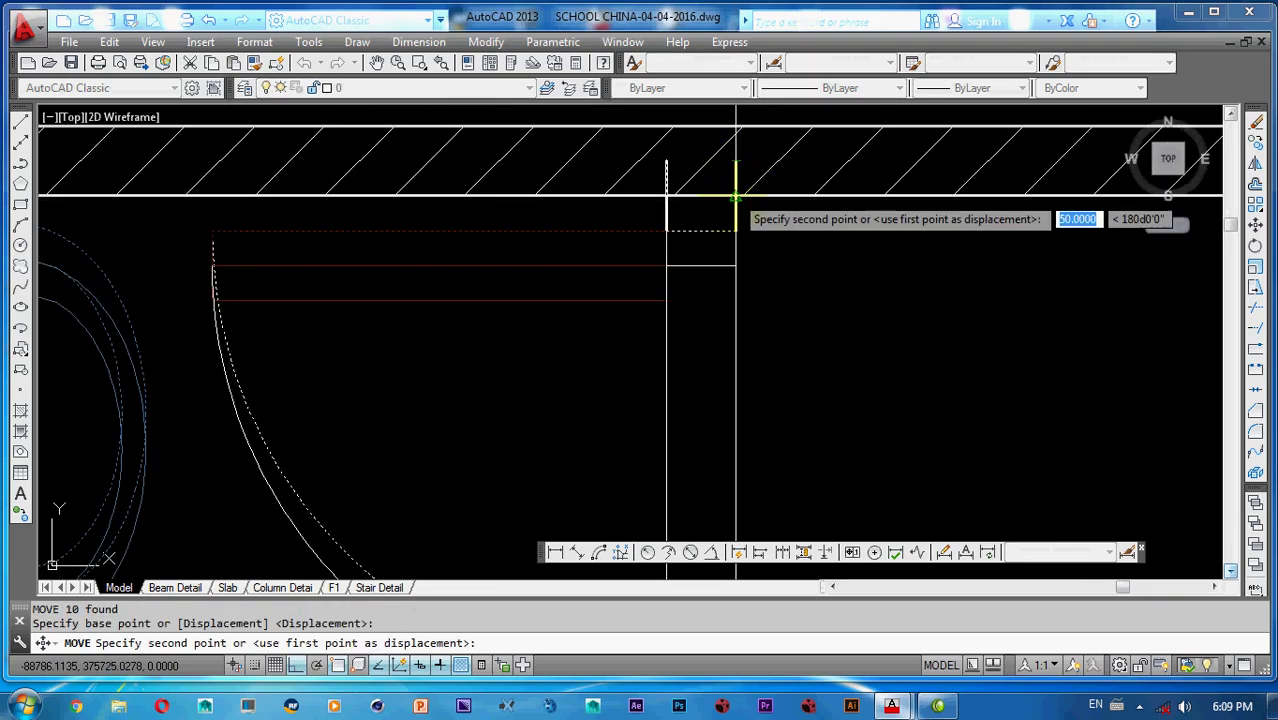
pyautogui.click(735, 195)
pyautogui.scroll(-5, 735, 195)
pyautogui.moveTo(733, 266); pyautogui.dragTo(673, 200, button='middle')
pyautogui.scroll(3, 656, 214)
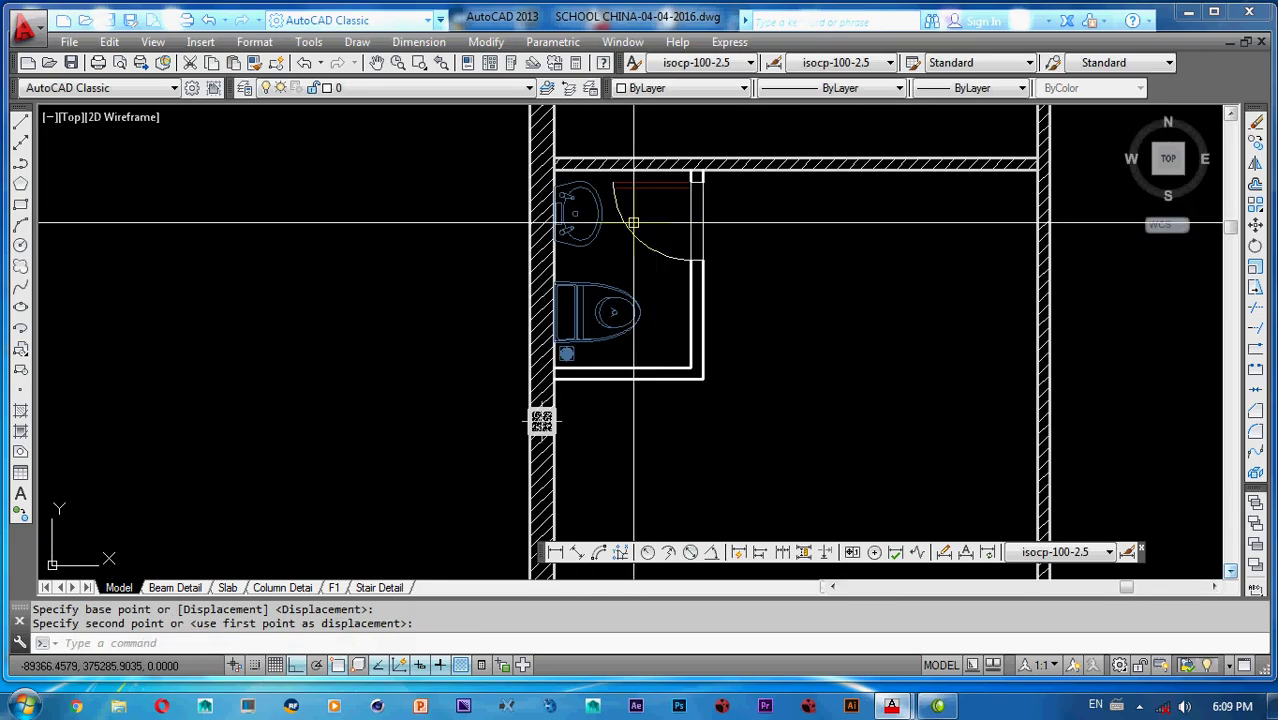
# - Match the properties of the outer wall outline onto the copied bathroom's wall lines
pyautogui.scroll(-3, 633, 222)
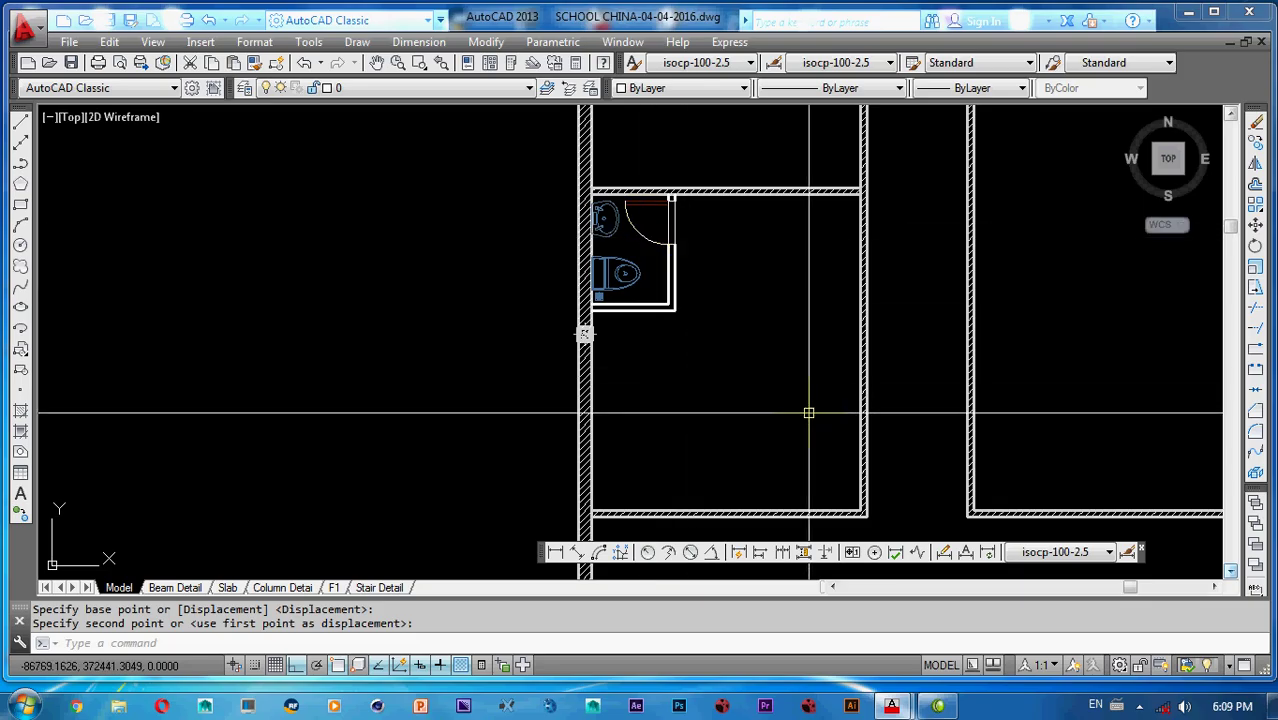
pyautogui.moveTo(813, 408); pyautogui.dragTo(776, 414, button='middle')
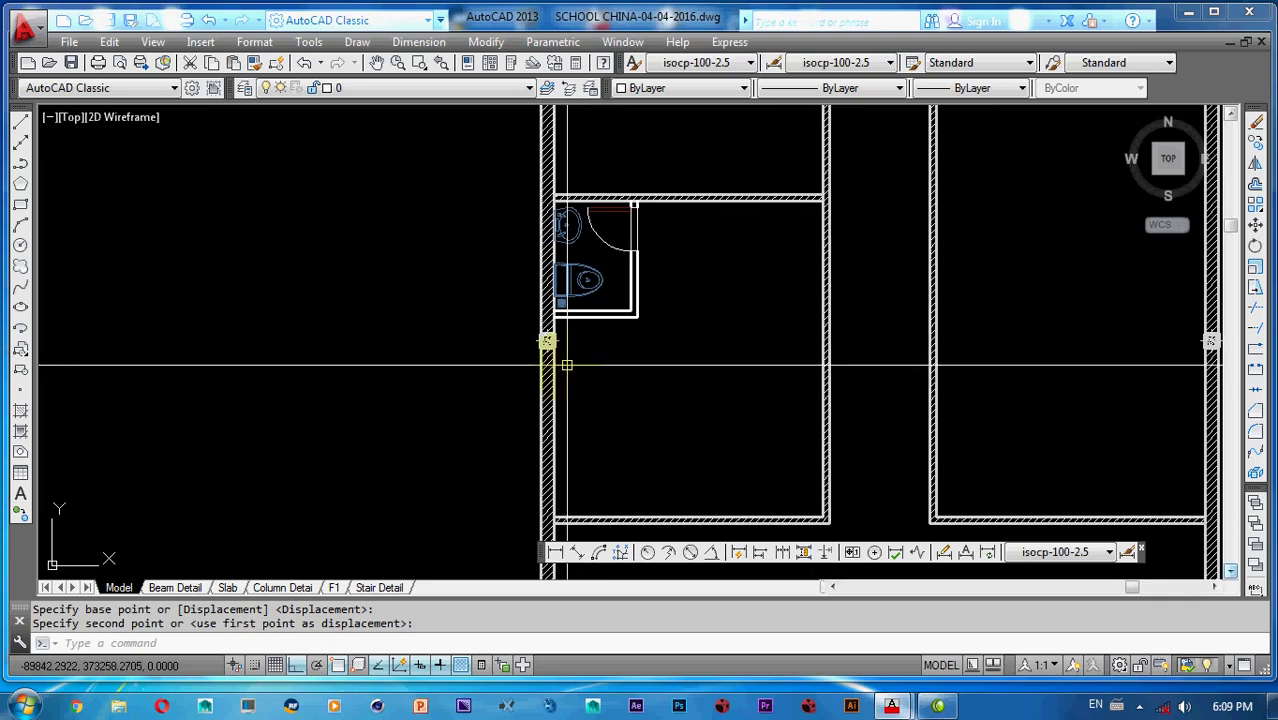
pyautogui.moveTo(603, 320); pyautogui.dragTo(614, 378, button='middle')
pyautogui.scroll(3, 605, 362)
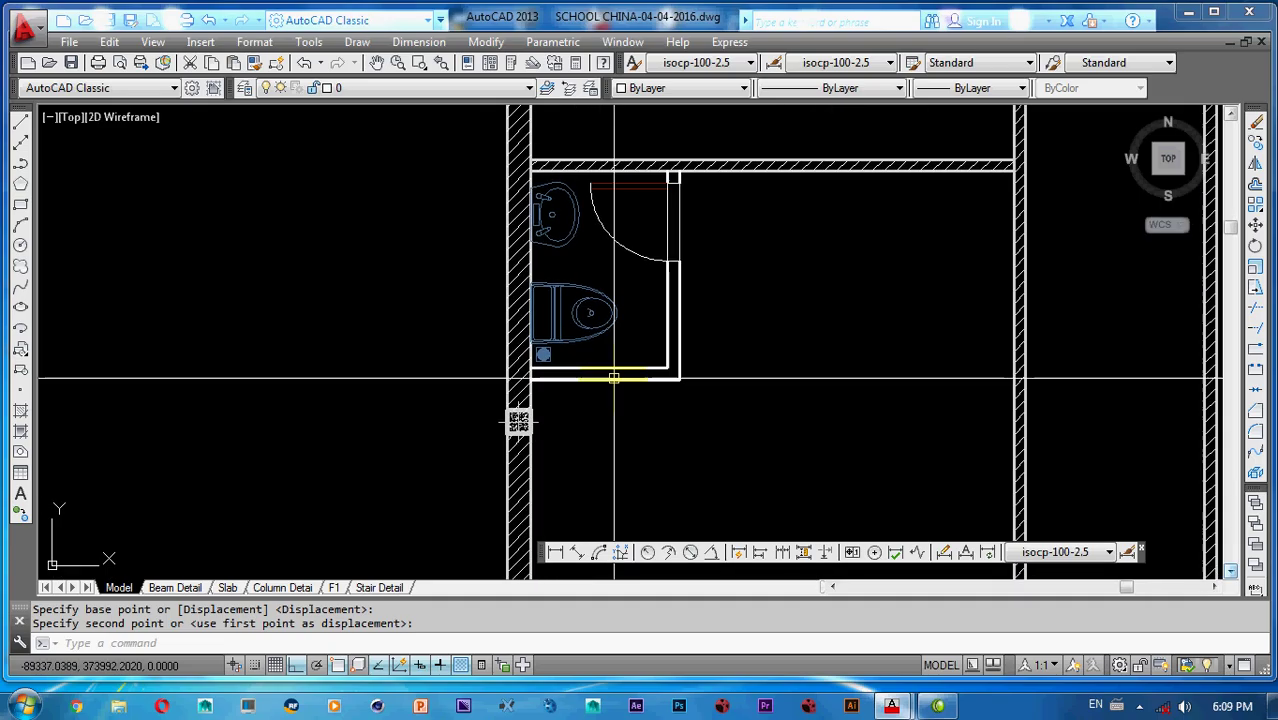
pyautogui.write('a')
pyautogui.press('Return')
pyautogui.scroll(5, 560, 390)
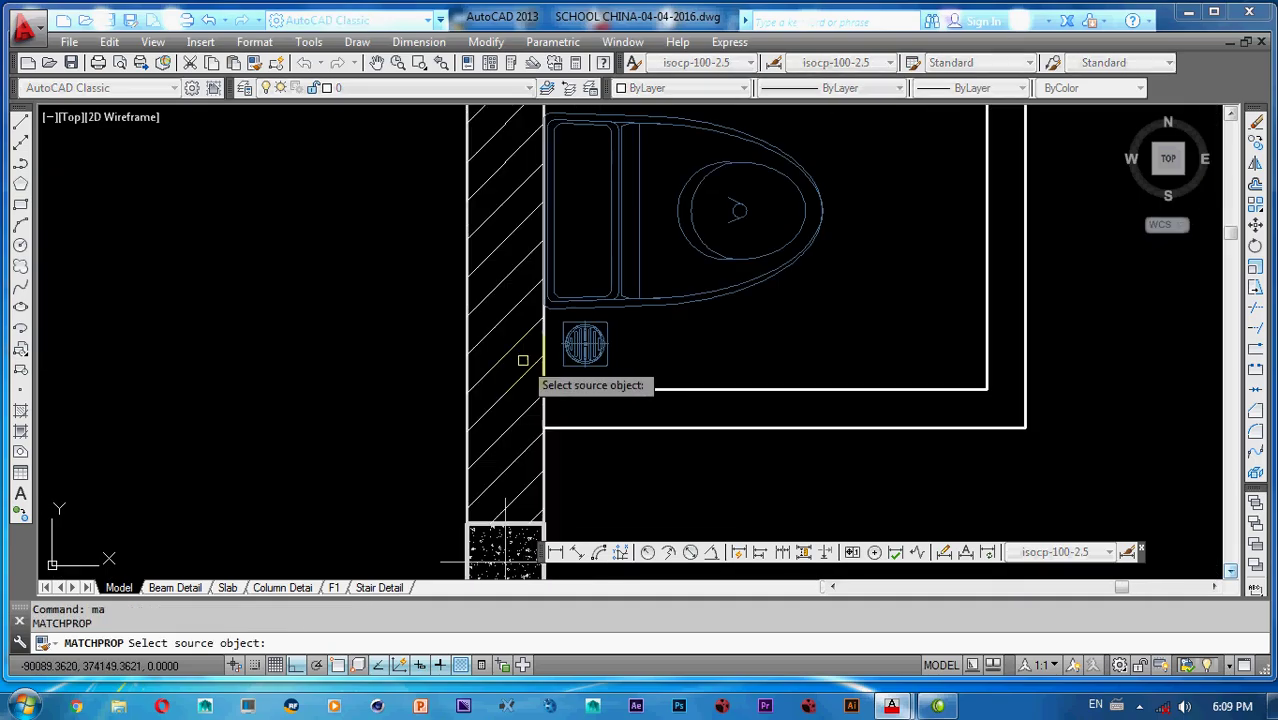
pyautogui.click(542, 409)
pyautogui.scroll(-3, 662, 382)
pyautogui.click(873, 314)
pyautogui.click(806, 420)
pyautogui.scroll(-2, 810, 322)
pyautogui.scroll(6, 810, 322)
pyautogui.scroll(-6, 790, 353)
pyautogui.press('Escape')
pyautogui.scroll(-3, 705, 342)
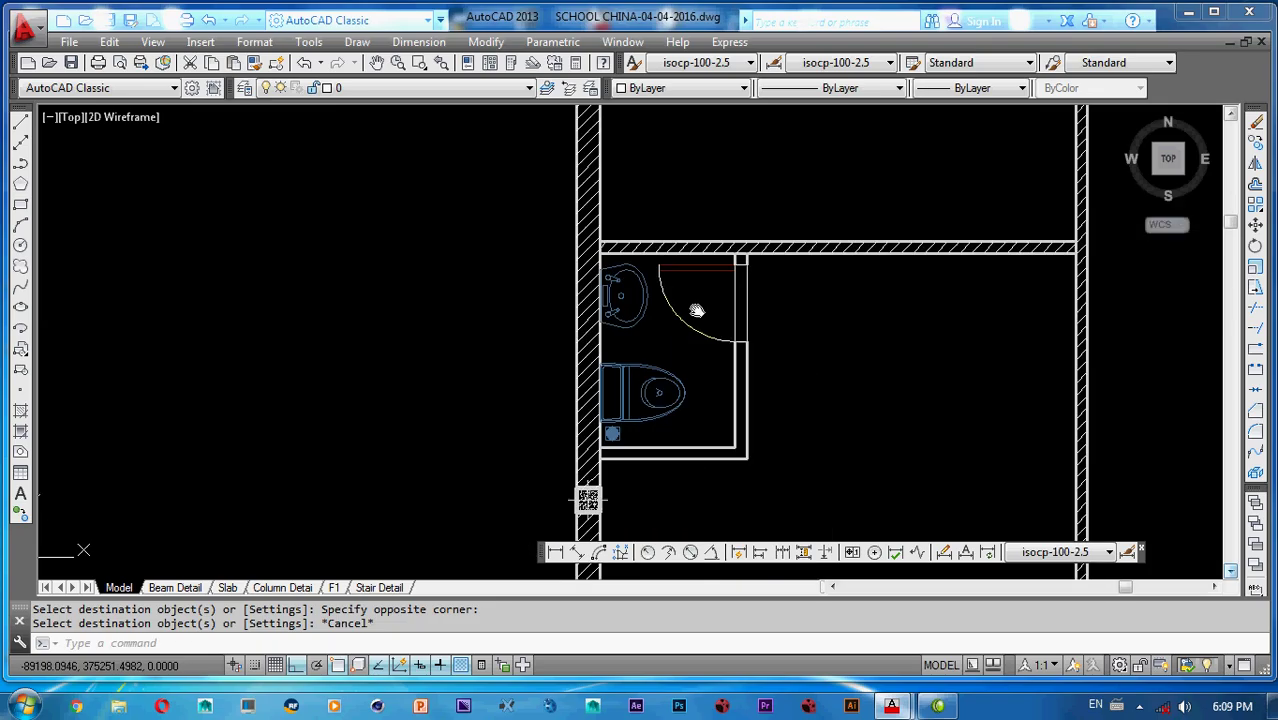
# - Mirror the whole bathroom with its door and fixtures across the partition's horizontal centreline, keeping the original
pyautogui.scroll(2, 770, 228)
pyautogui.click(790, 208)
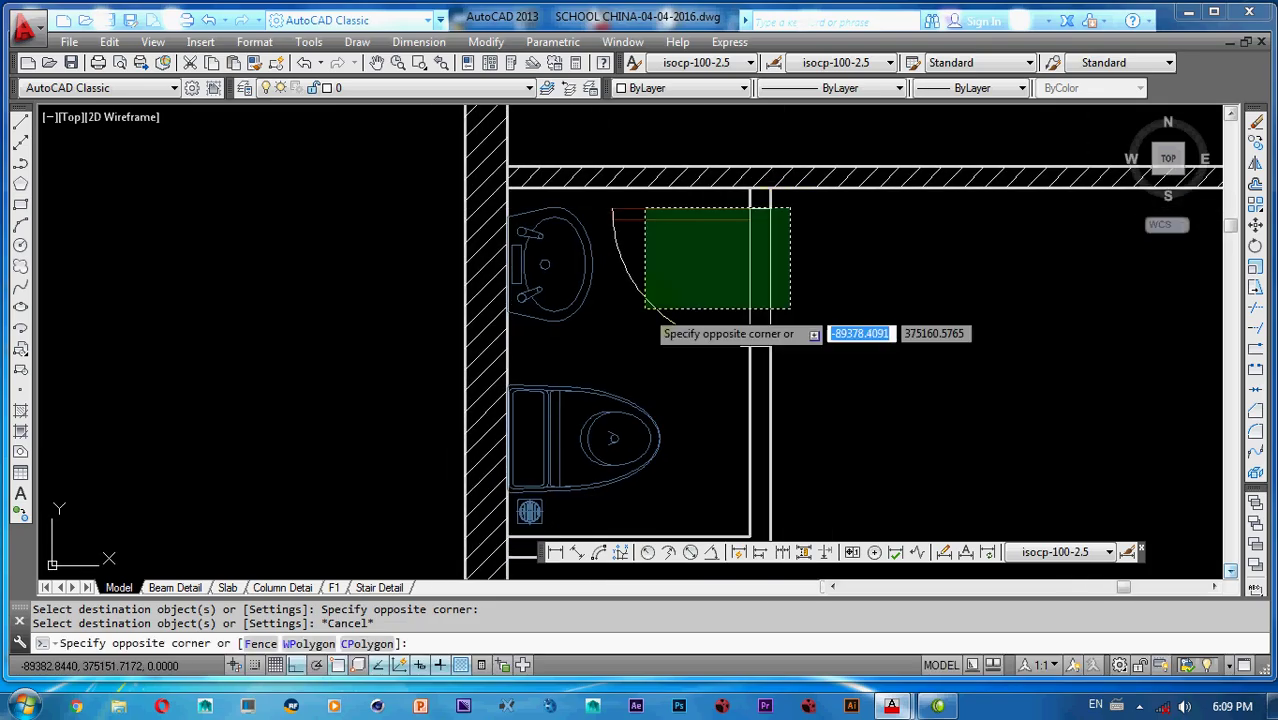
pyautogui.scroll(-3, 645, 310)
pyautogui.click(578, 460)
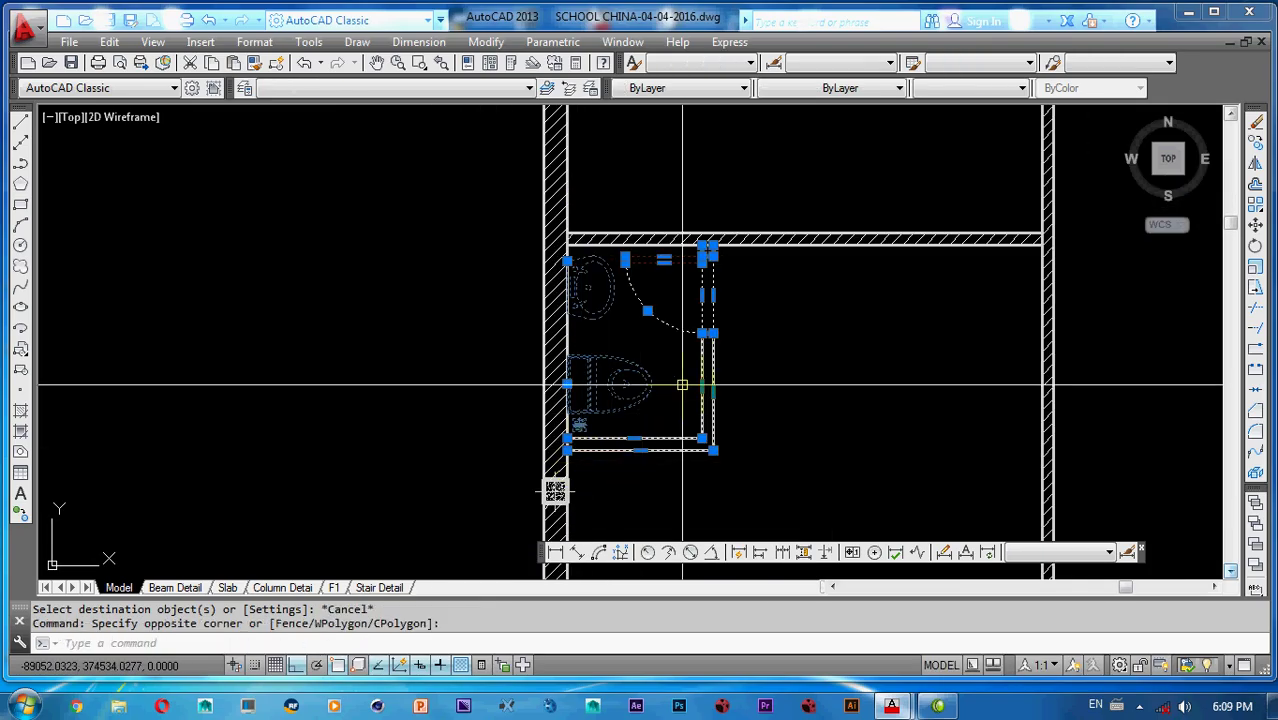
pyautogui.write('mi')
pyautogui.press('Return')
pyautogui.scroll(5, 533, 228)
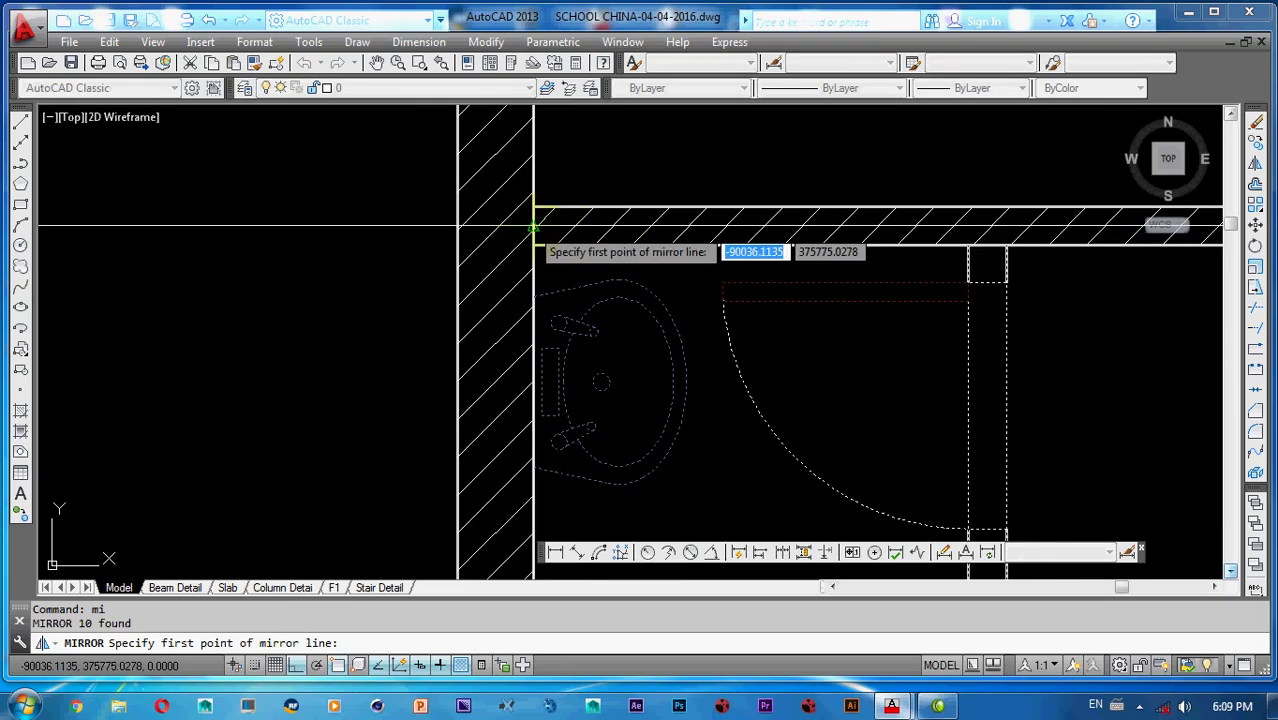
pyautogui.scroll(-4, 533, 228)
pyautogui.click(527, 243)
pyautogui.press('Return')
pyautogui.scroll(-3, 515, 460)
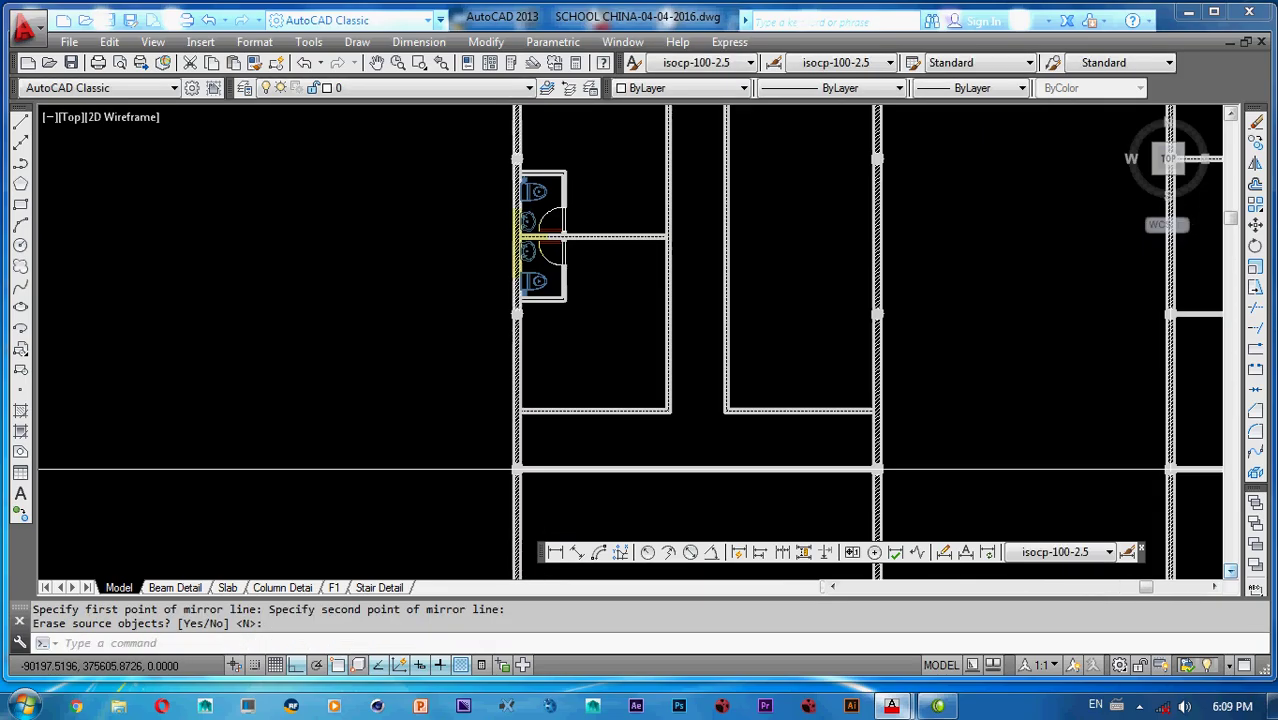
pyautogui.scroll(1, 516, 238)
pyautogui.scroll(-4, 519, 231)
pyautogui.moveTo(521, 231); pyautogui.dragTo(575, 264, button='middle')
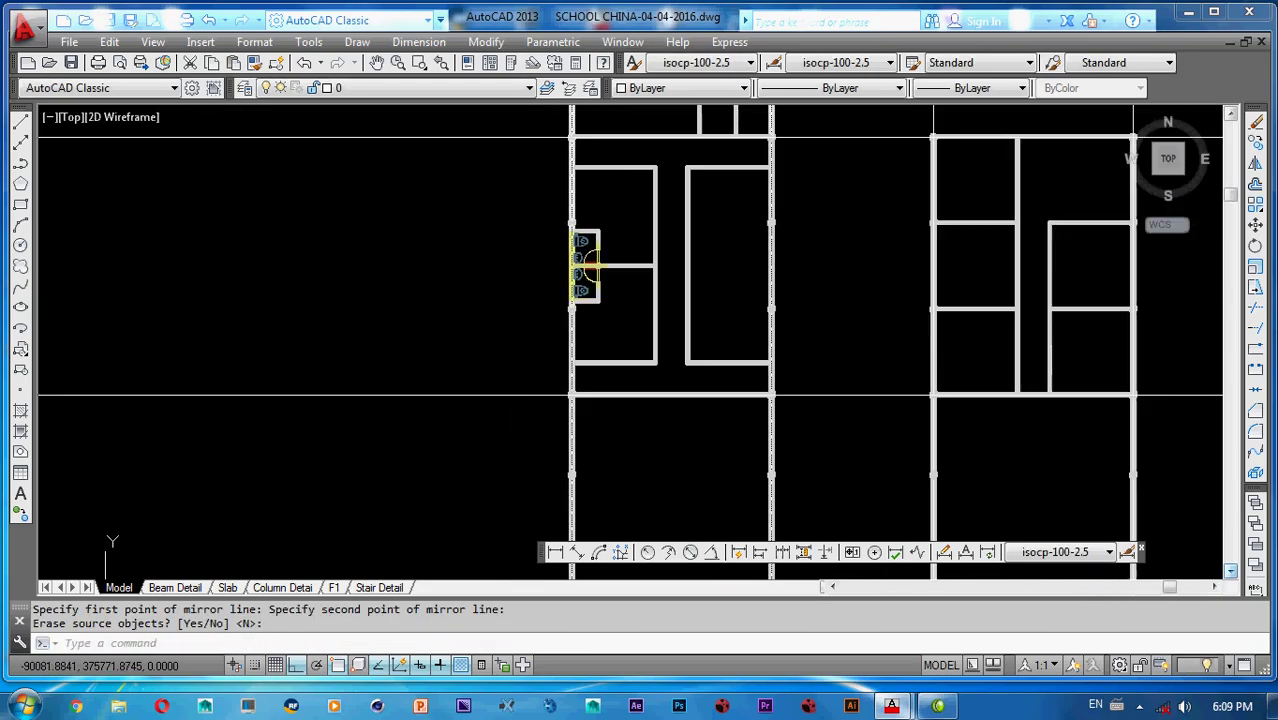
# - Add a linear dimension for the upper bathroom's width, from the outer wall's inner face to the bathroom's outer corner
pyautogui.scroll(2, 582, 245)
pyautogui.scroll(4, 553, 240)
pyautogui.write('d')
pyautogui.press('Escape')
pyautogui.write('dli')
pyautogui.press('Return')
pyautogui.scroll(2, 549, 148)
pyautogui.click(540, 134)
pyautogui.moveTo(647, 161); pyautogui.dragTo(572, 265, button='middle')
pyautogui.click(705, 261)
pyautogui.click(690, 175)
pyautogui.scroll(-2, 660, 185)
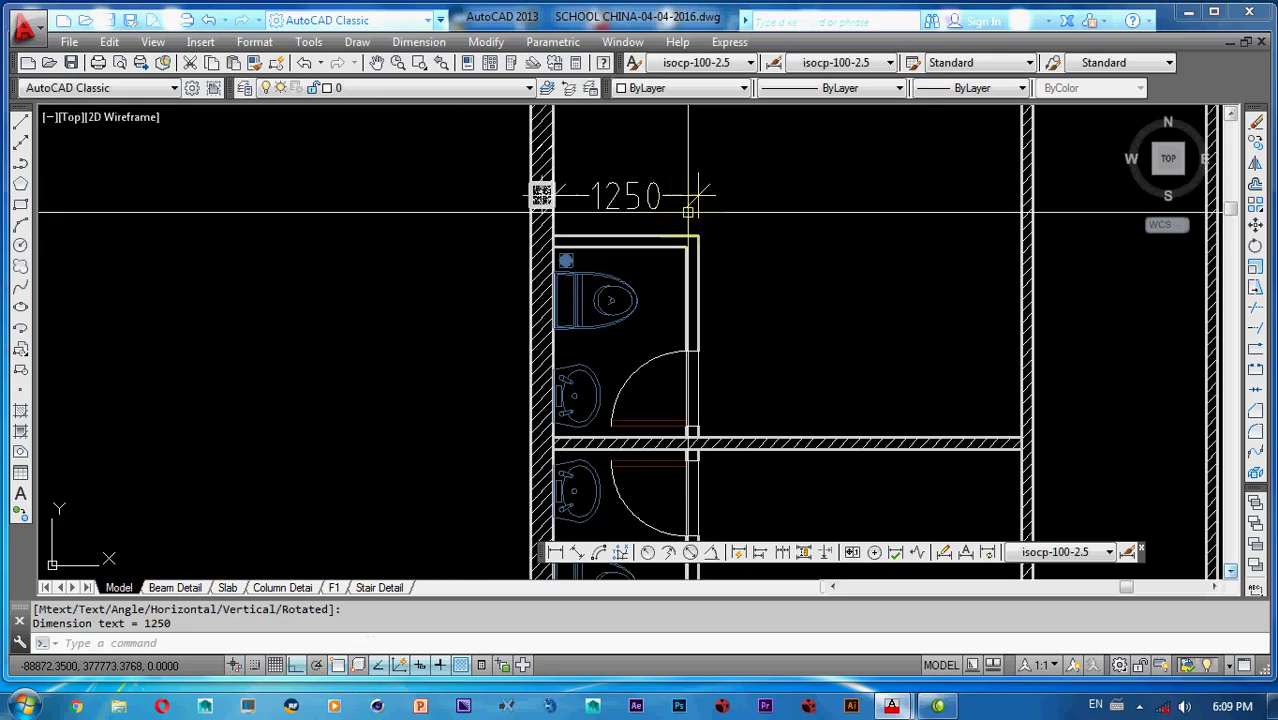
# - Add a vertical linear dimension for the upper bathroom's length, from its outer corner to the hatched partition
pyautogui.press('Return')
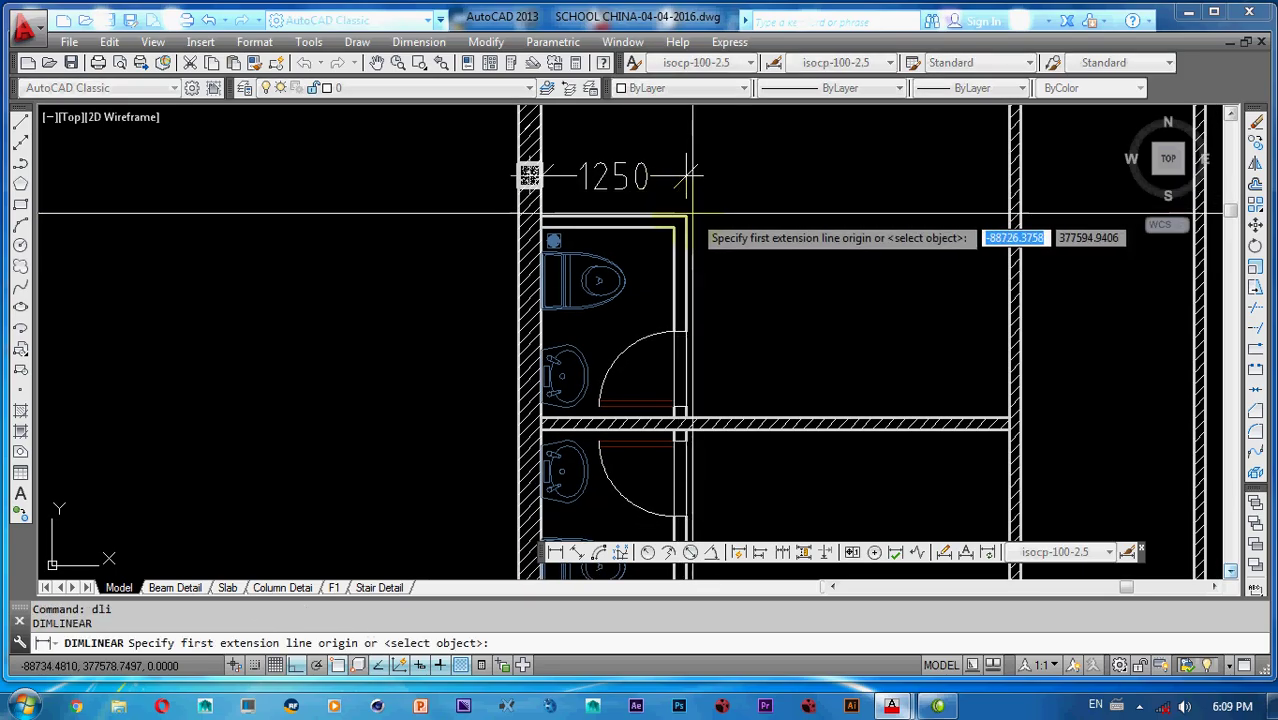
pyautogui.click(685, 214)
pyautogui.scroll(2, 715, 458)
pyautogui.click(634, 391)
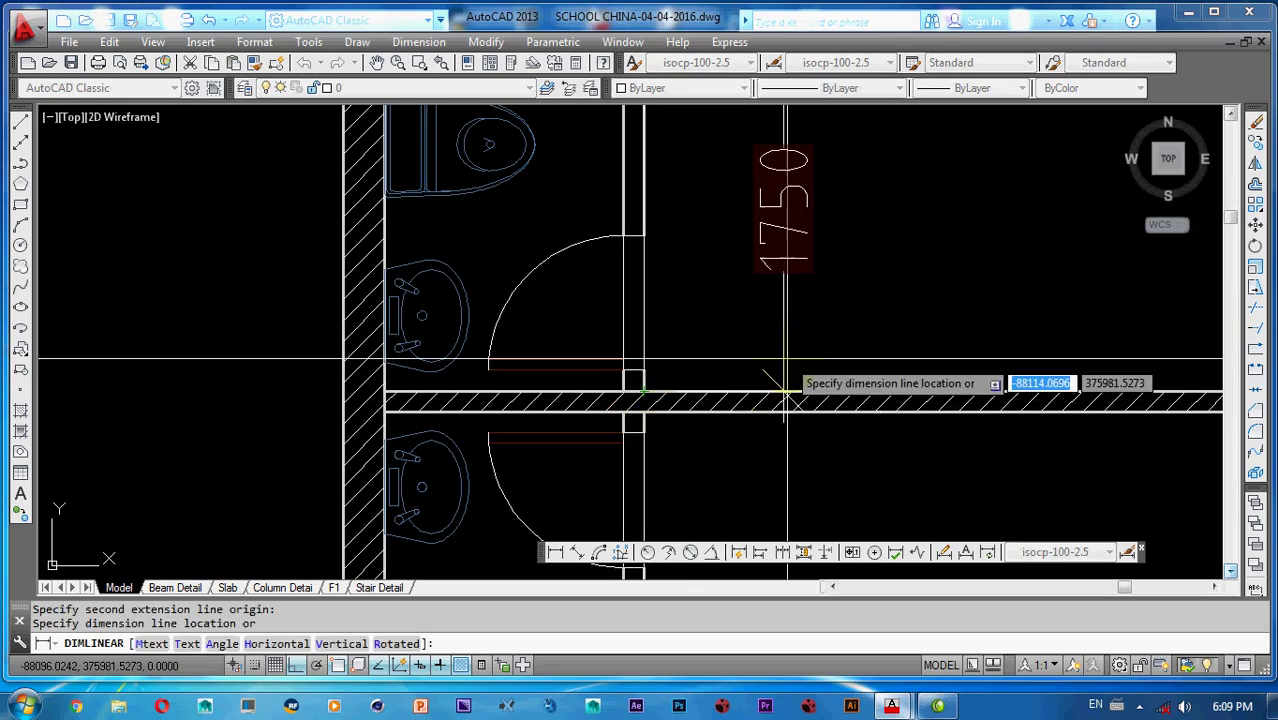
pyautogui.click(785, 300)
pyautogui.scroll(-2, 732, 294)
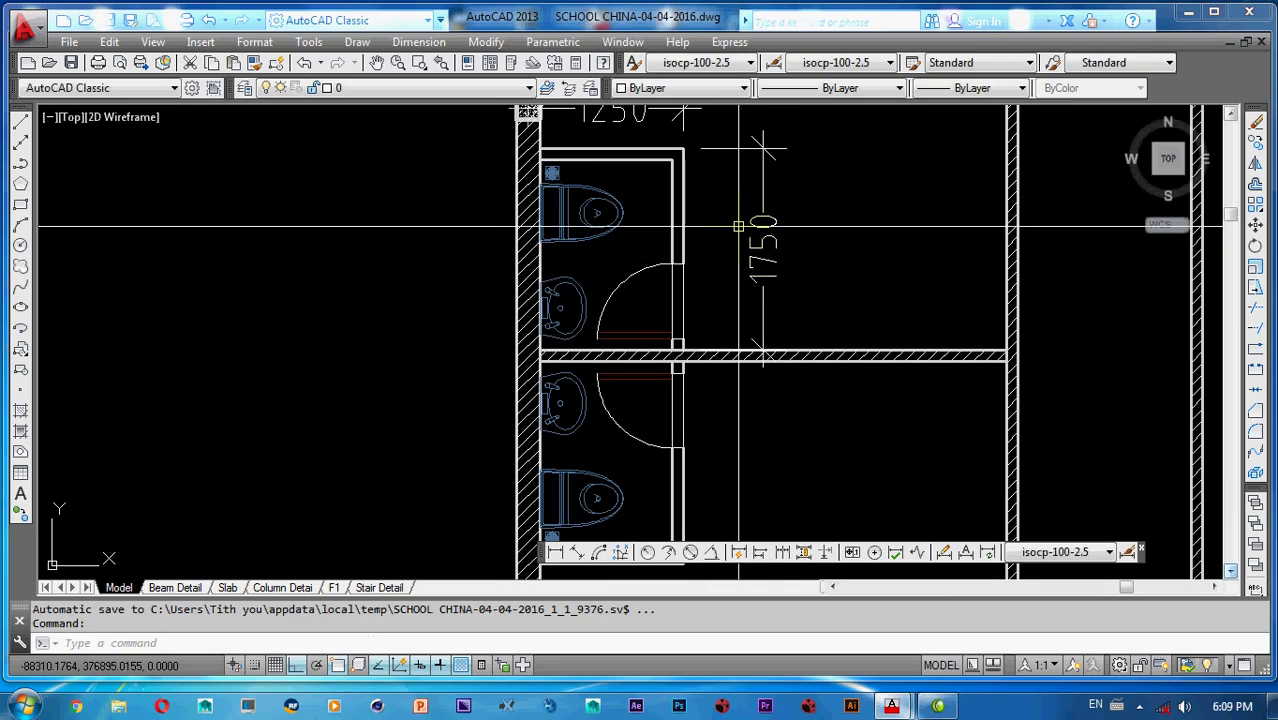
# - Erase the two linear dimensions beside the upper bathroom
pyautogui.moveTo(738, 226); pyautogui.dragTo(751, 258, button='middle')
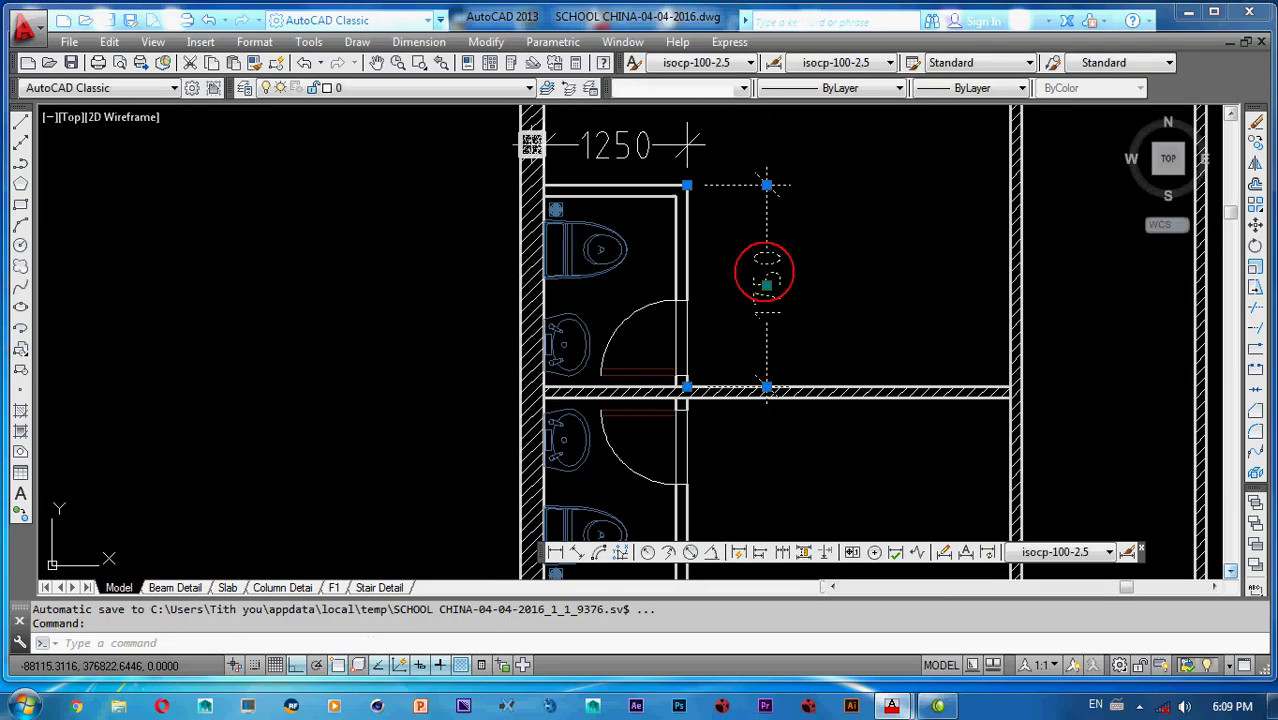
pyautogui.click(686, 143)
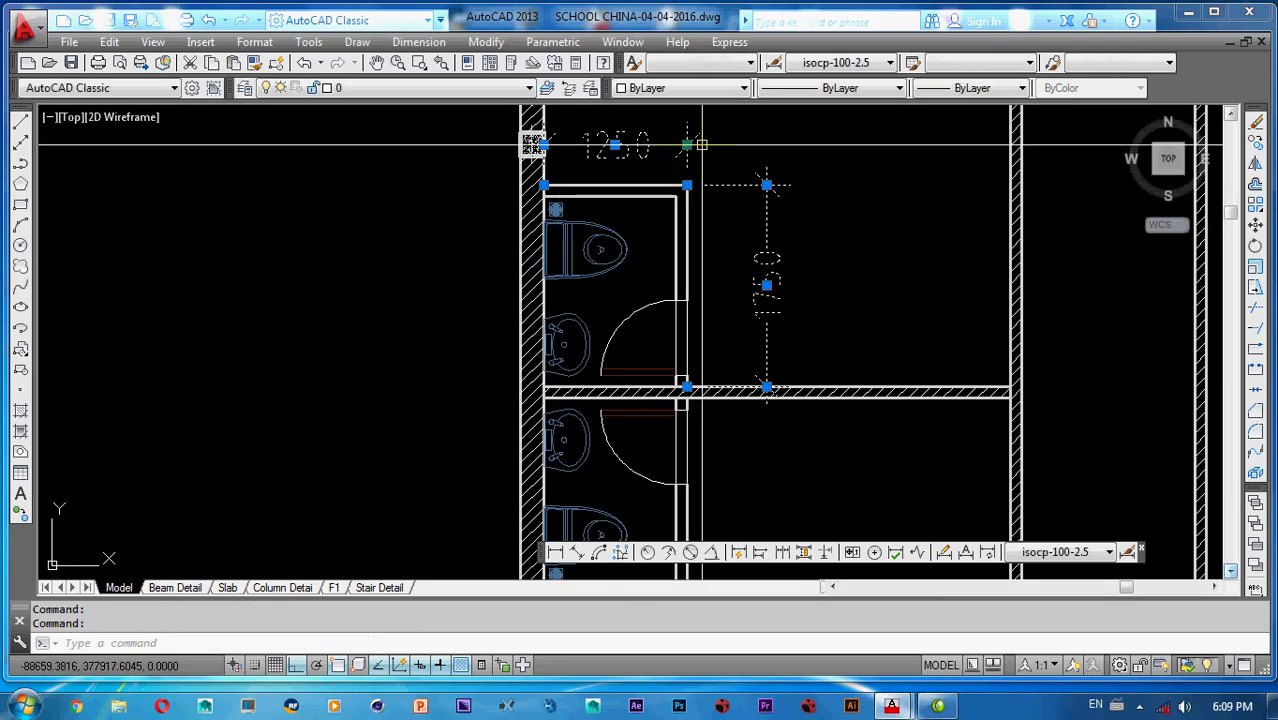
pyautogui.press('Return')
# - Copy the bedroom door and its frame from the furnished ground floor plan, based at the column centre, to the partition's junction with the corridor wall
pyautogui.scroll(-6, 755, 220)
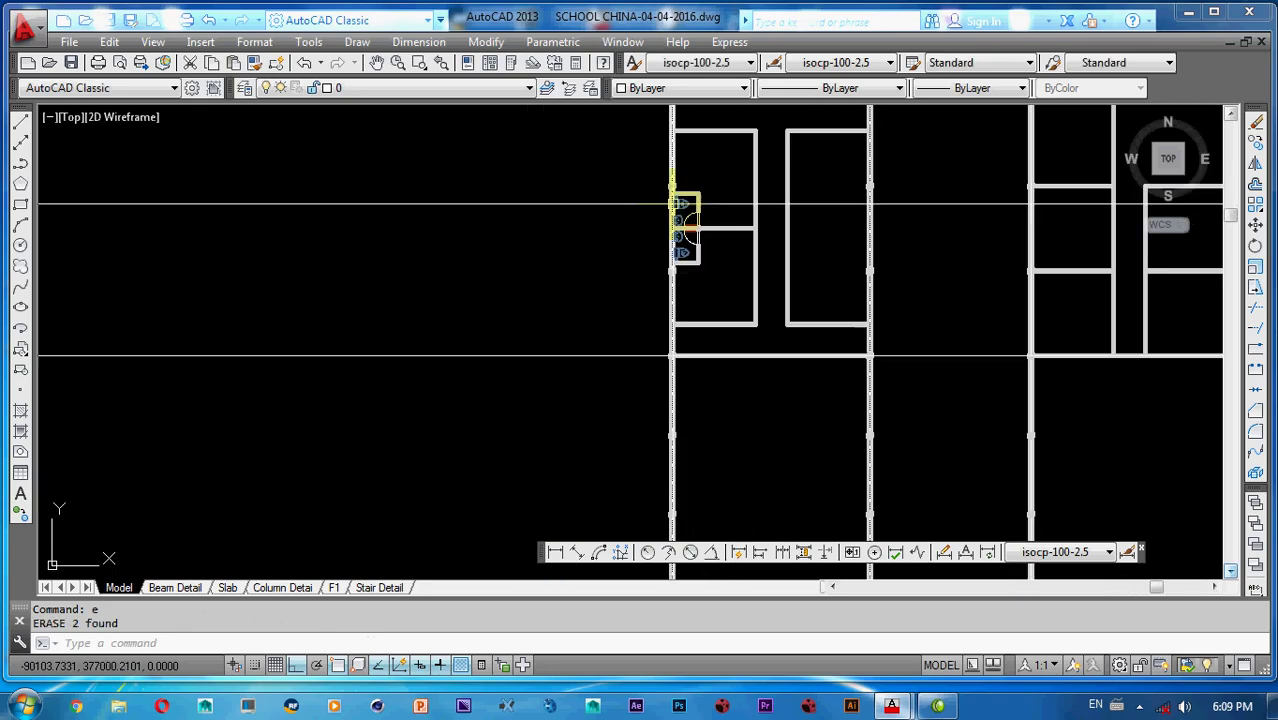
pyautogui.moveTo(757, 219); pyautogui.dragTo(807, 221, button='middle')
pyautogui.moveTo(515, 262); pyautogui.dragTo(819, 270, button='middle')
pyautogui.scroll(8, 443, 301)
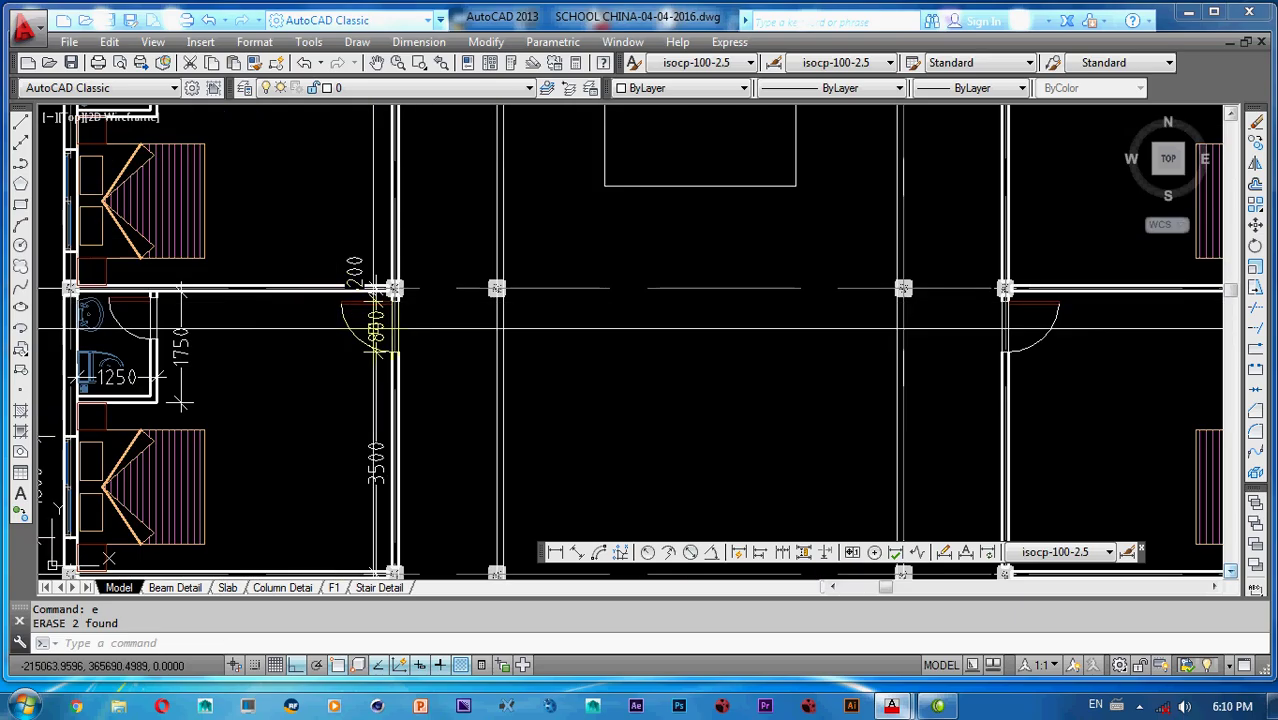
pyautogui.scroll(2, 443, 301)
pyautogui.click(440, 280)
pyautogui.scroll(2, 416, 289)
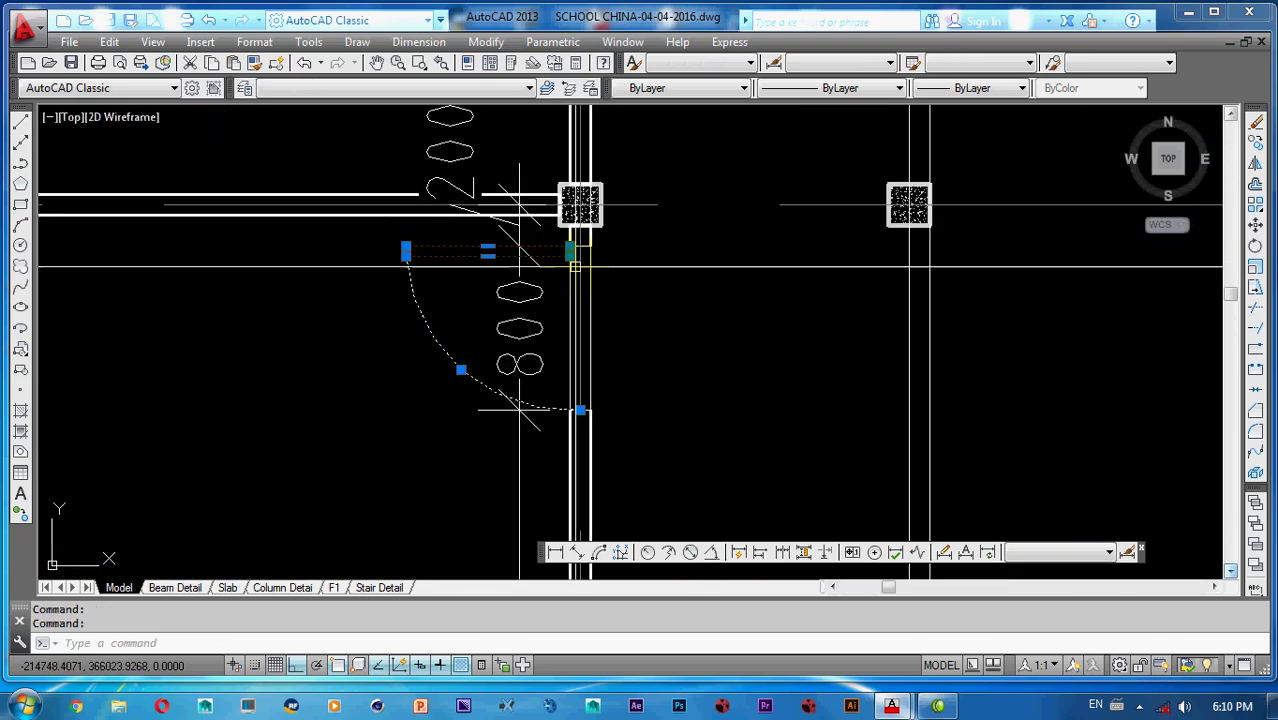
pyautogui.scroll(2, 584, 246)
pyautogui.scroll(-3, 580, 245)
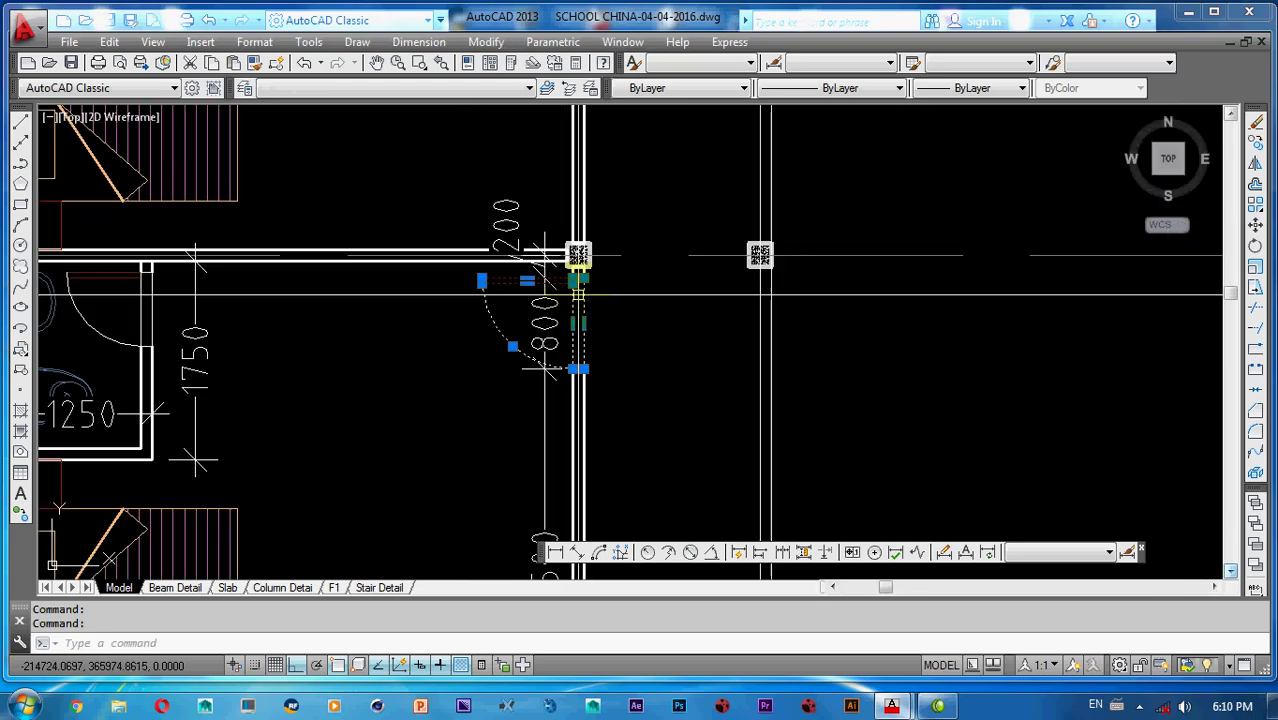
pyautogui.press('Return')
pyautogui.scroll(3, 580, 290)
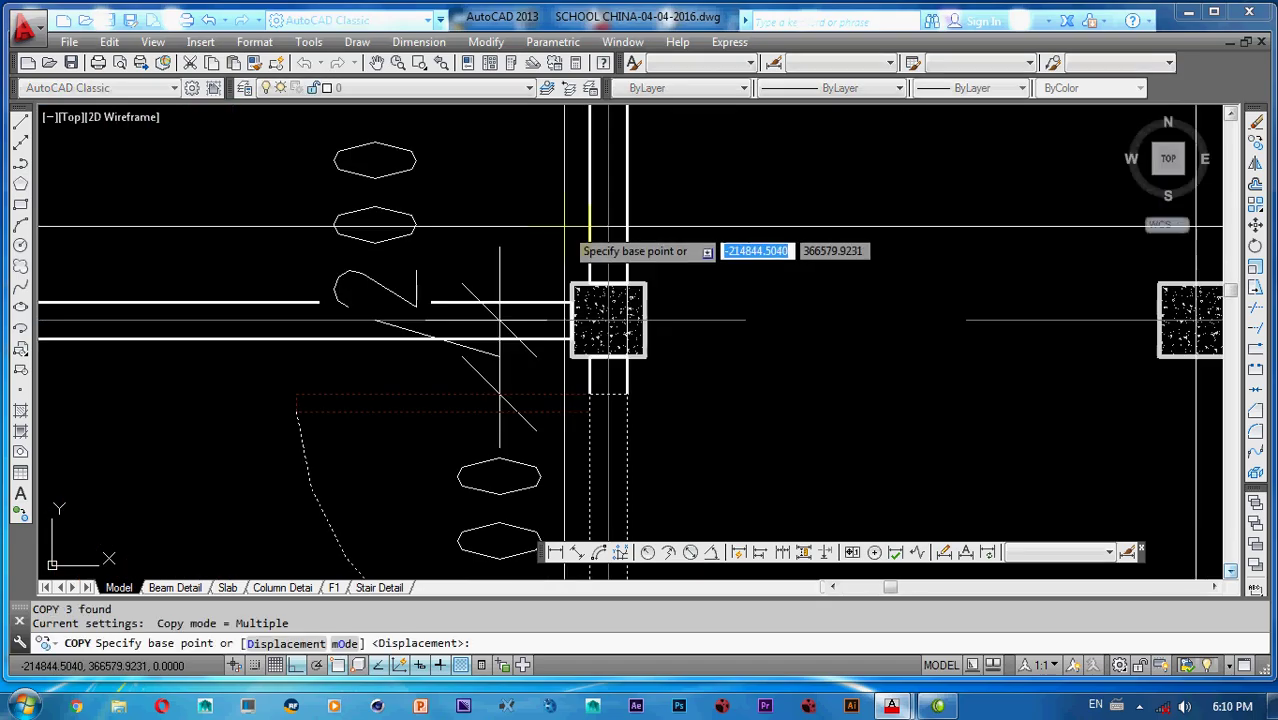
pyautogui.click(608, 321)
pyautogui.scroll(-6, 608, 321)
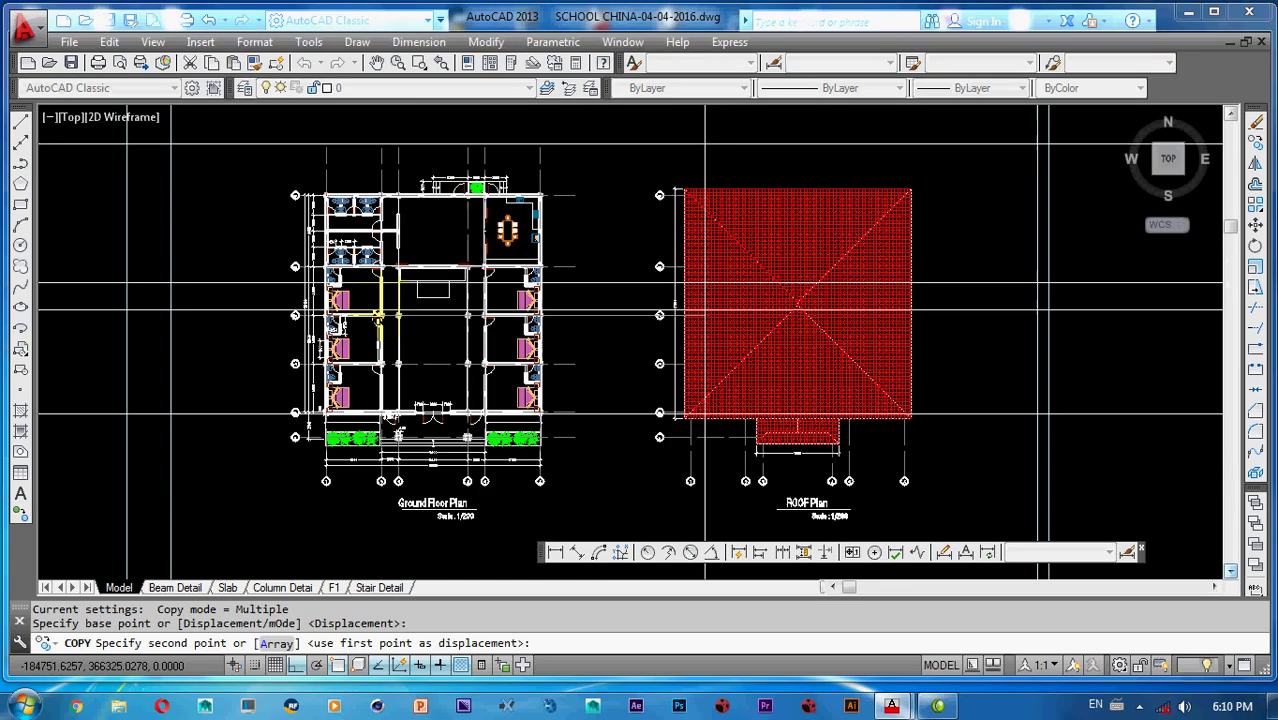
pyautogui.scroll(8, 560, 245)
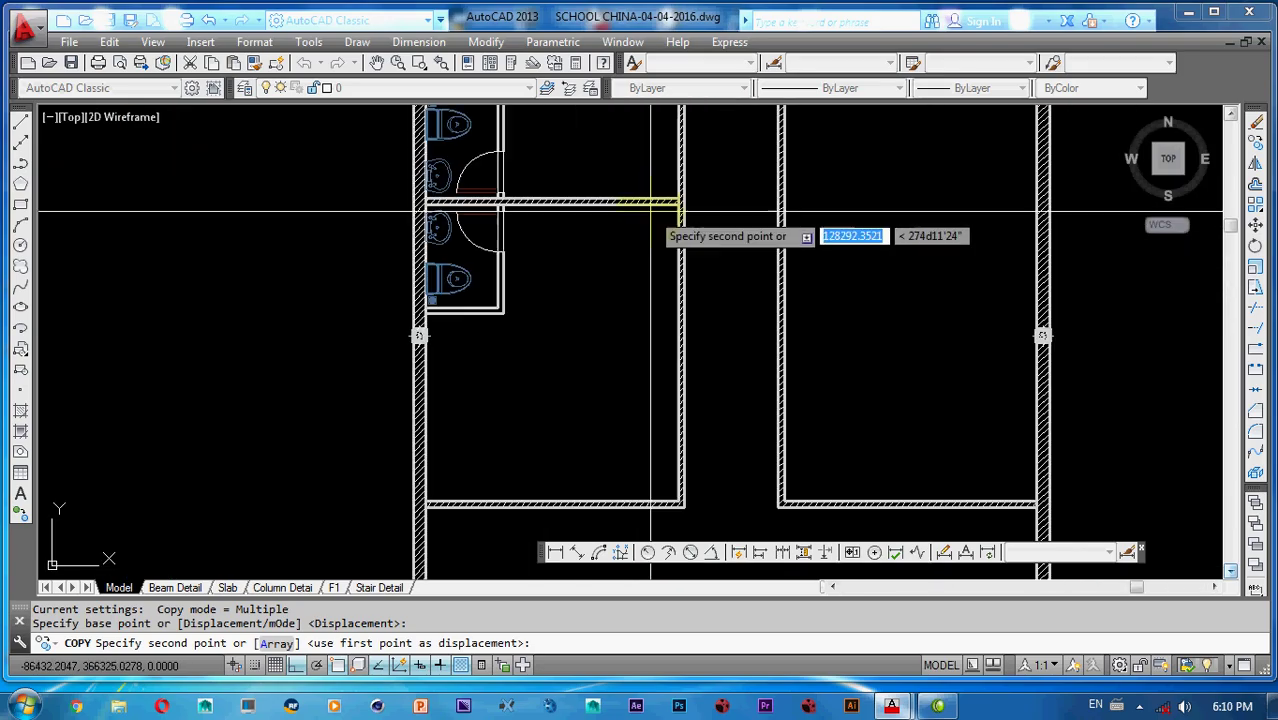
pyautogui.click(716, 196)
pyautogui.scroll(2, 678, 251)
pyautogui.scroll(-2, 674, 233)
pyautogui.press('Escape')
# - Move the copied door and frame so the frame's corner meets the corridor wall's inner face
pyautogui.click(511, 223)
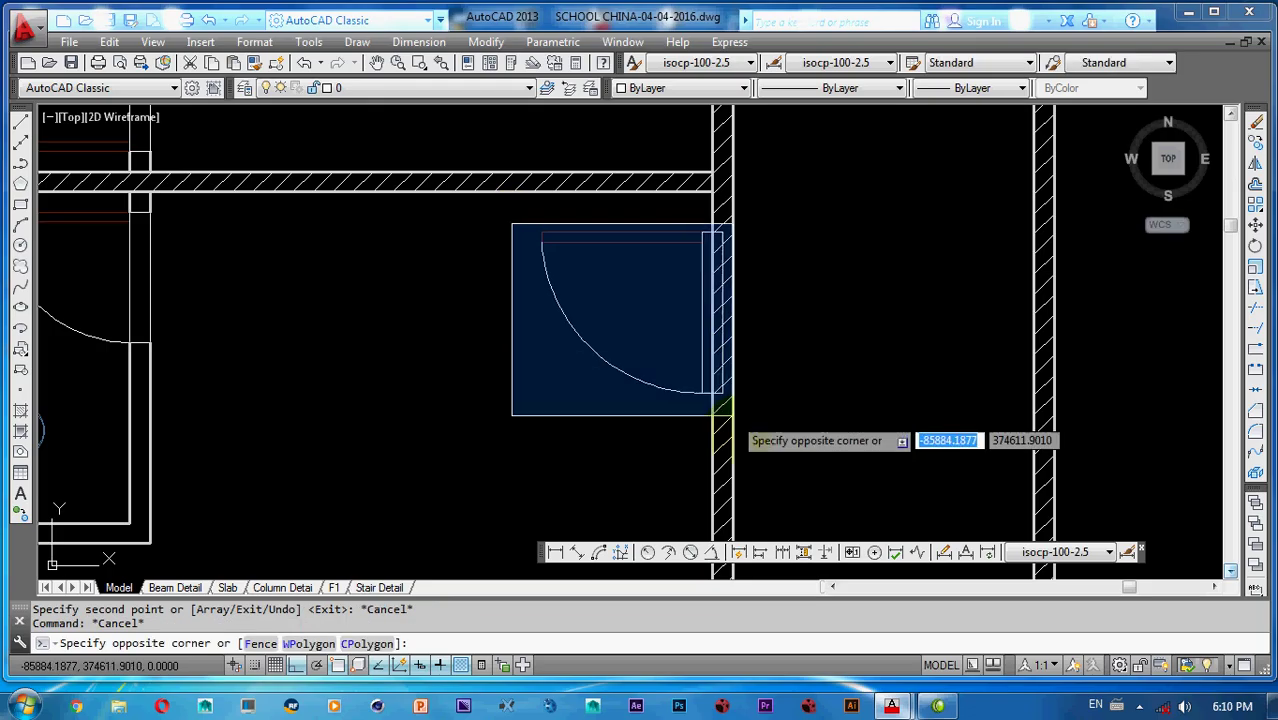
pyautogui.click(731, 416)
pyautogui.write('m')
pyautogui.press('Return')
pyautogui.scroll(2, 690, 234)
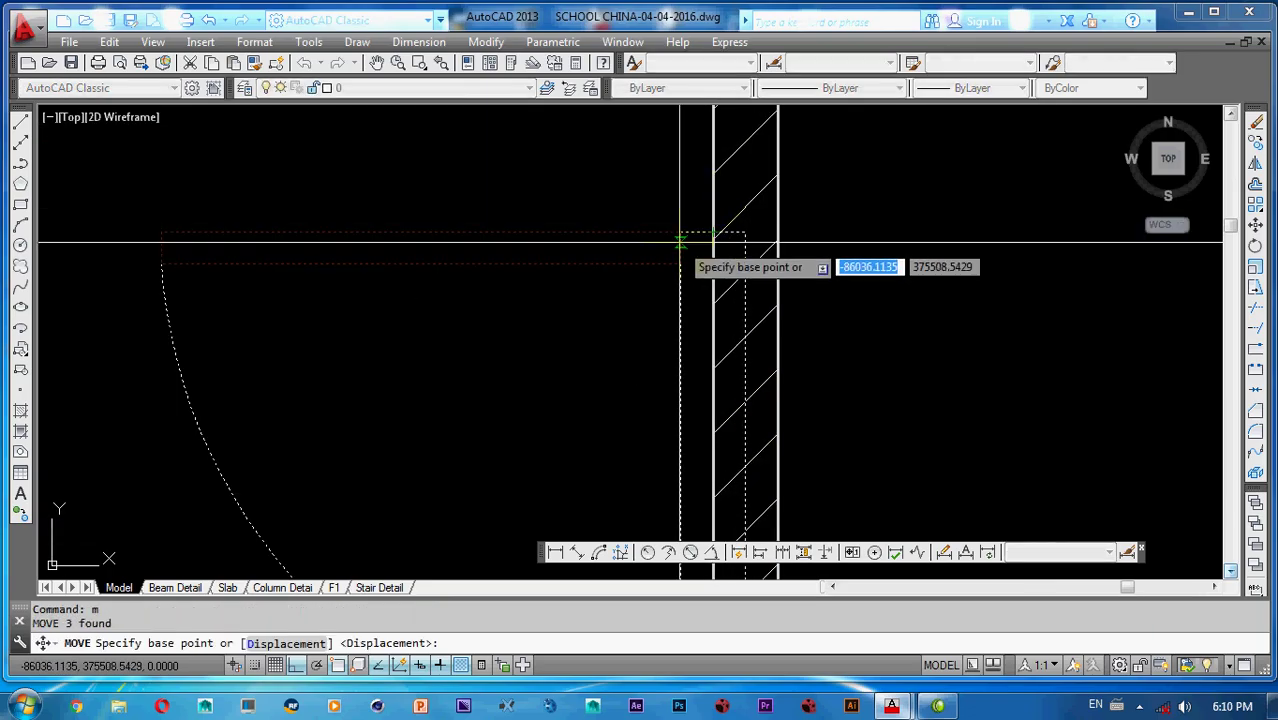
pyautogui.click(704, 232)
pyautogui.click(713, 234)
pyautogui.scroll(-2, 690, 250)
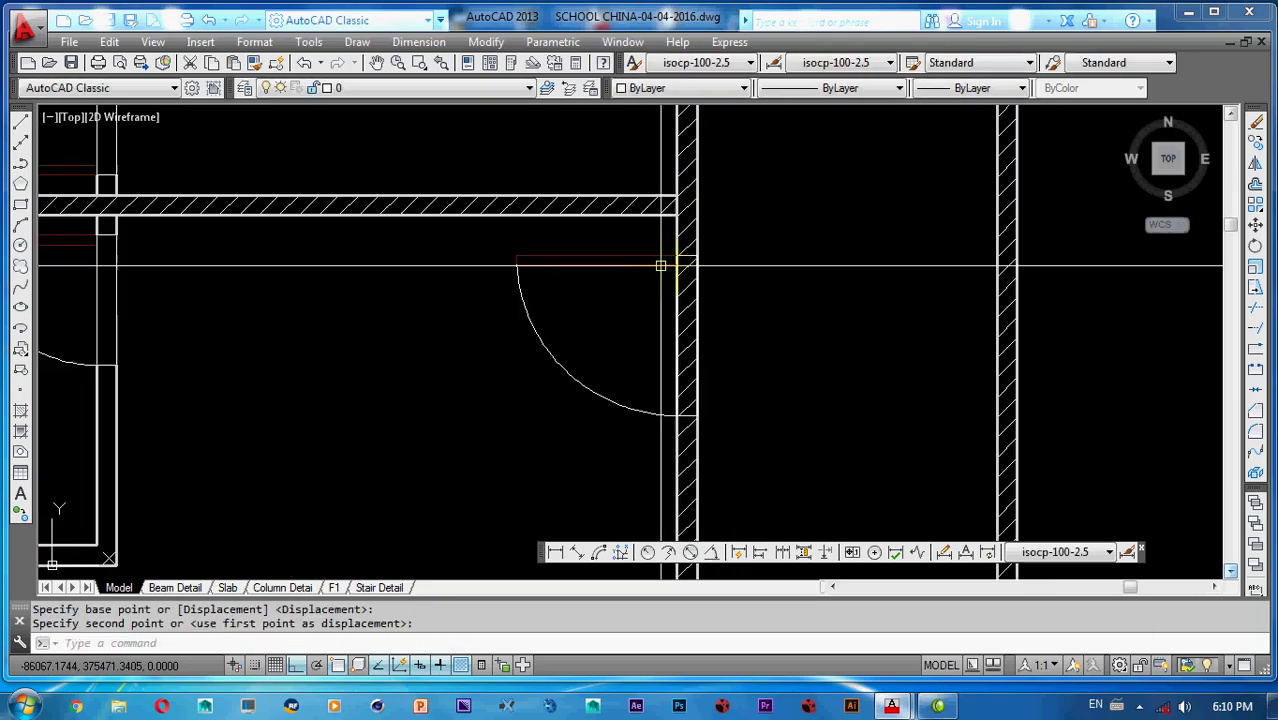
# - Mirror the door and its frame across the hatched partition's horizontal centreline, keeping the original
pyautogui.scroll(-1, 670, 258)
pyautogui.click(514, 226)
pyautogui.click(724, 404)
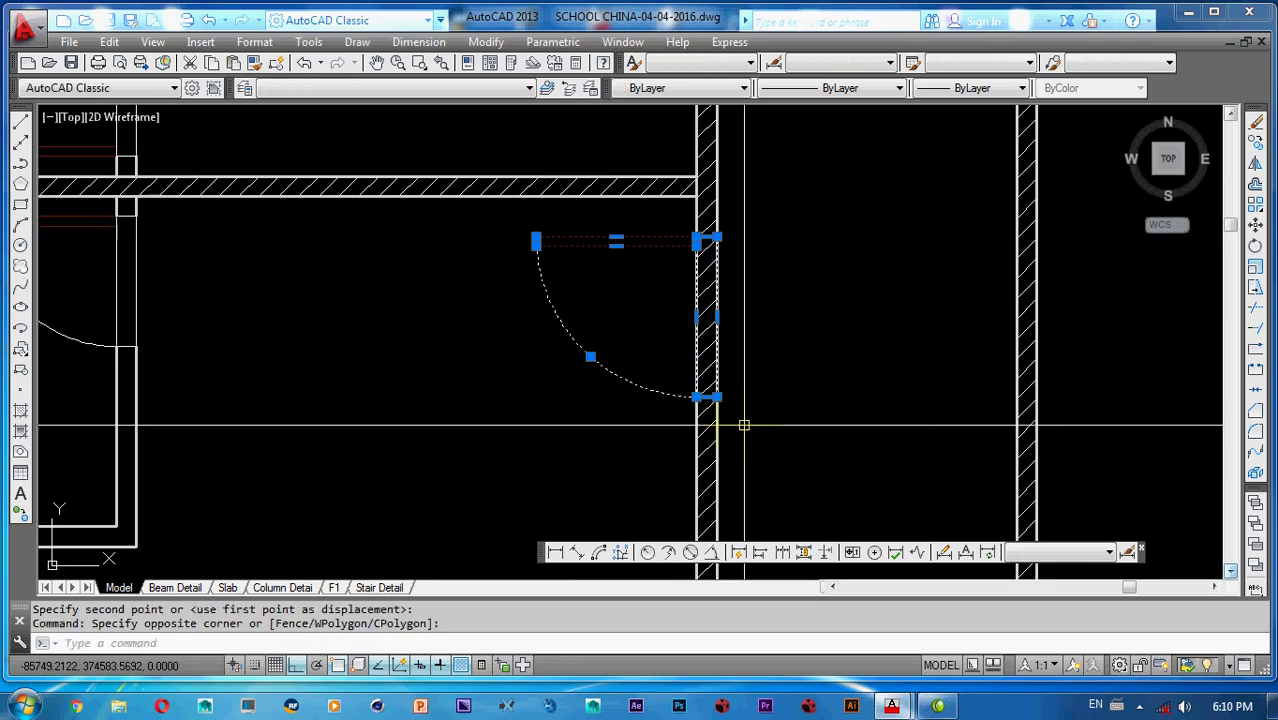
pyautogui.scroll(3, 702, 194)
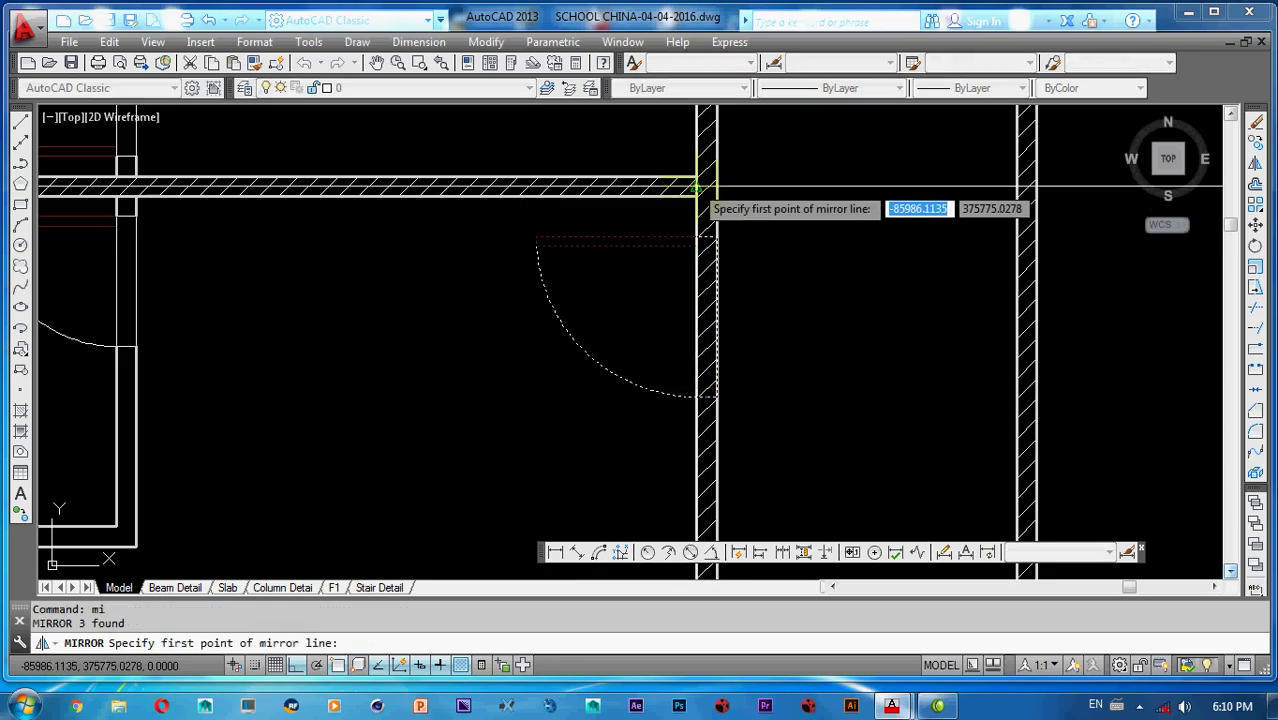
pyautogui.click(705, 194)
pyautogui.click(735, 188)
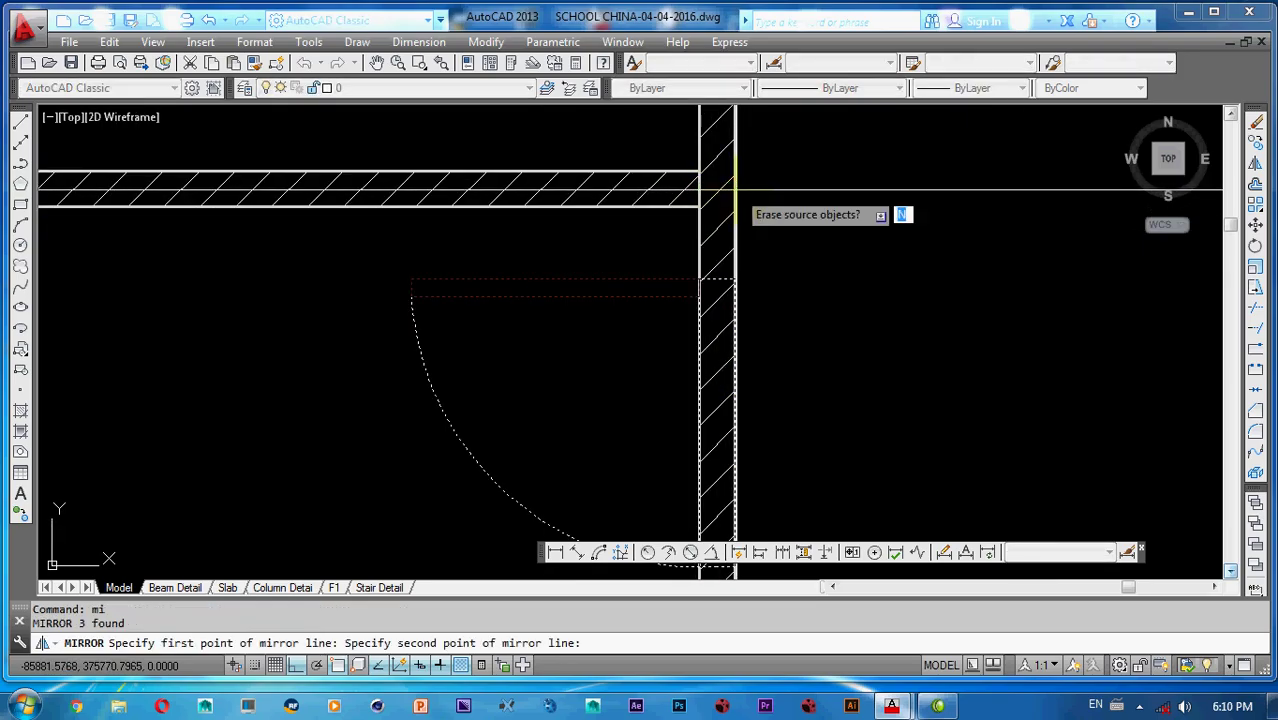
pyautogui.press('Return')
pyautogui.scroll(-4, 730, 195)
pyautogui.scroll(3, 719, 205)
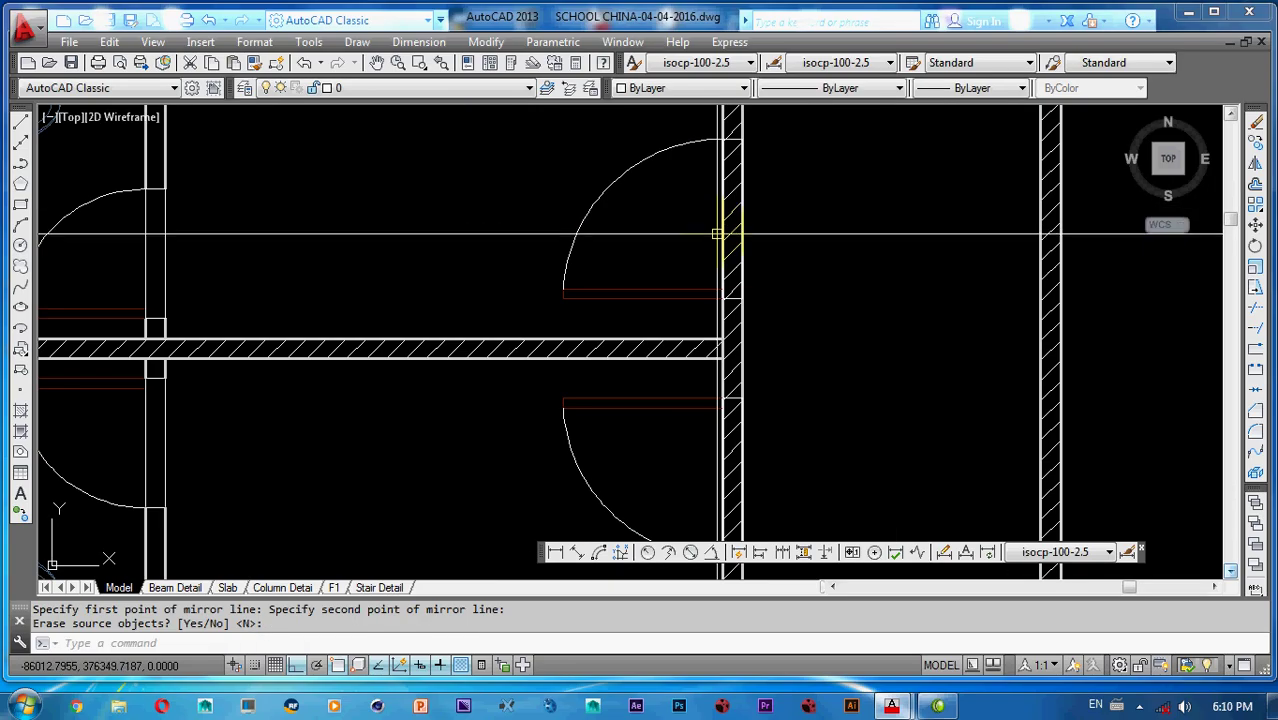
# - Trim the wall hatch out of both door openings, using the two door frames as cutting edges
pyautogui.press('Return')
pyautogui.scroll(4, 728, 272)
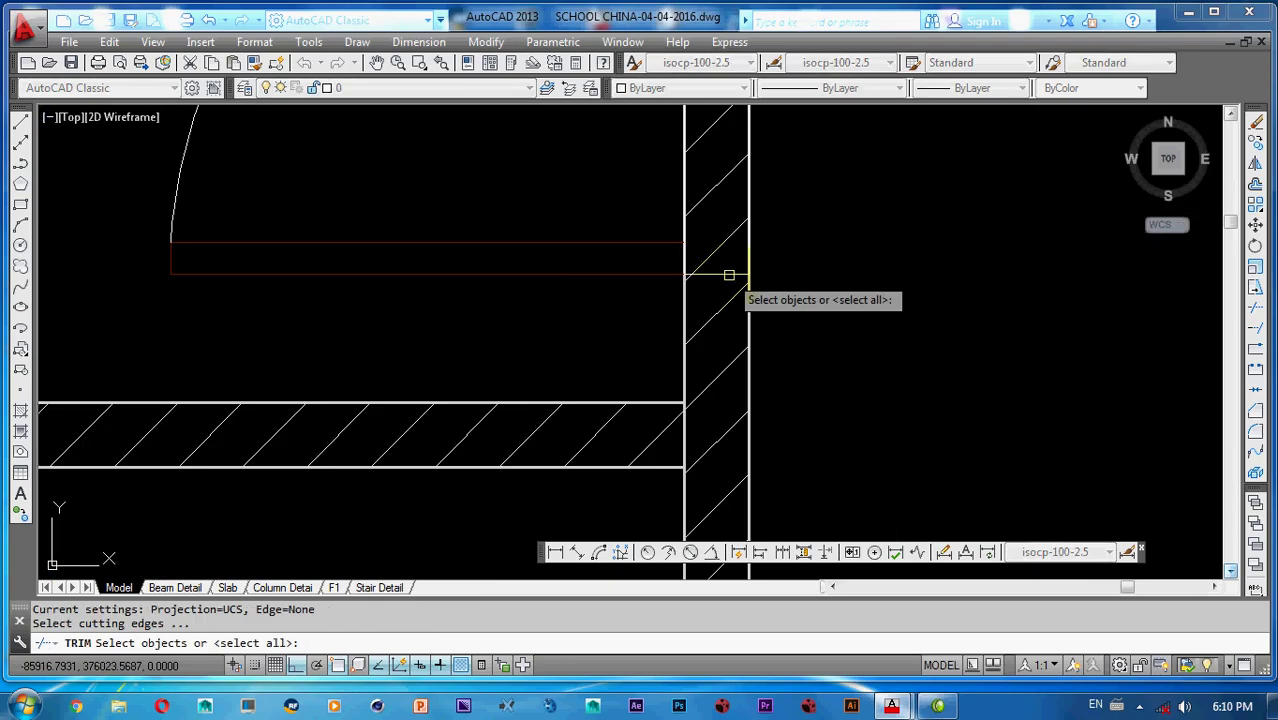
pyautogui.scroll(-3, 720, 283)
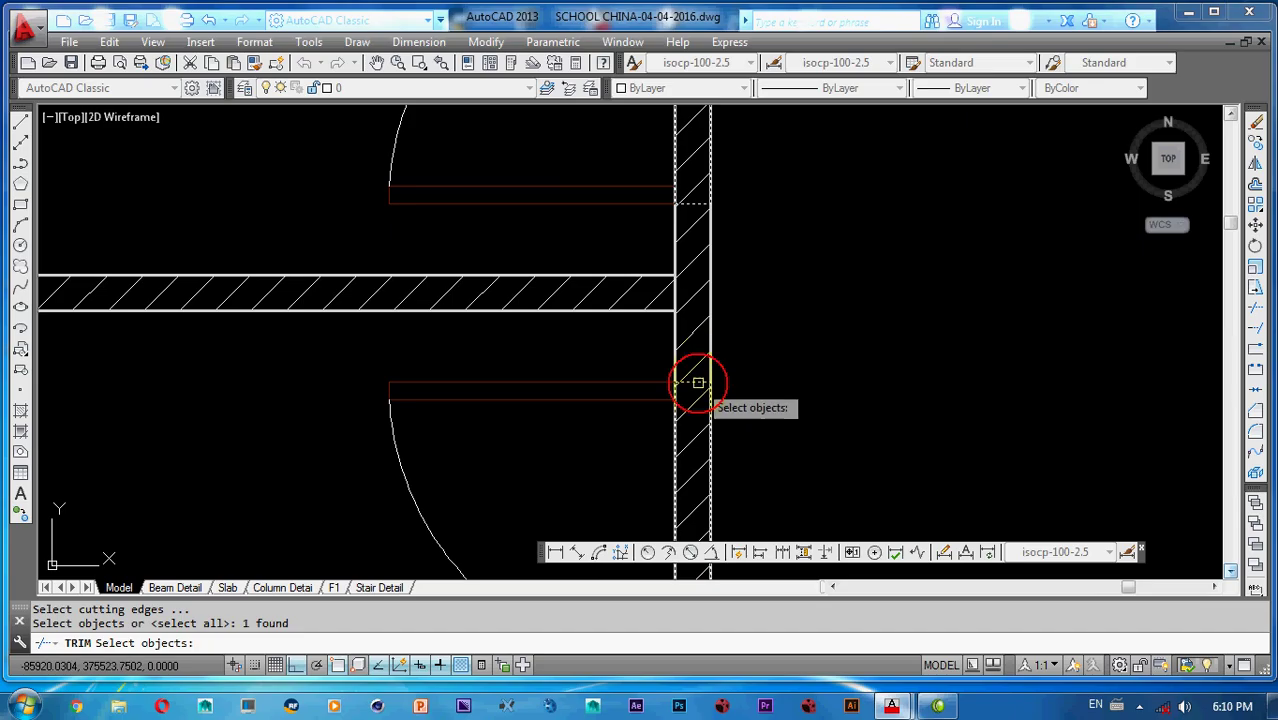
pyautogui.press('Return')
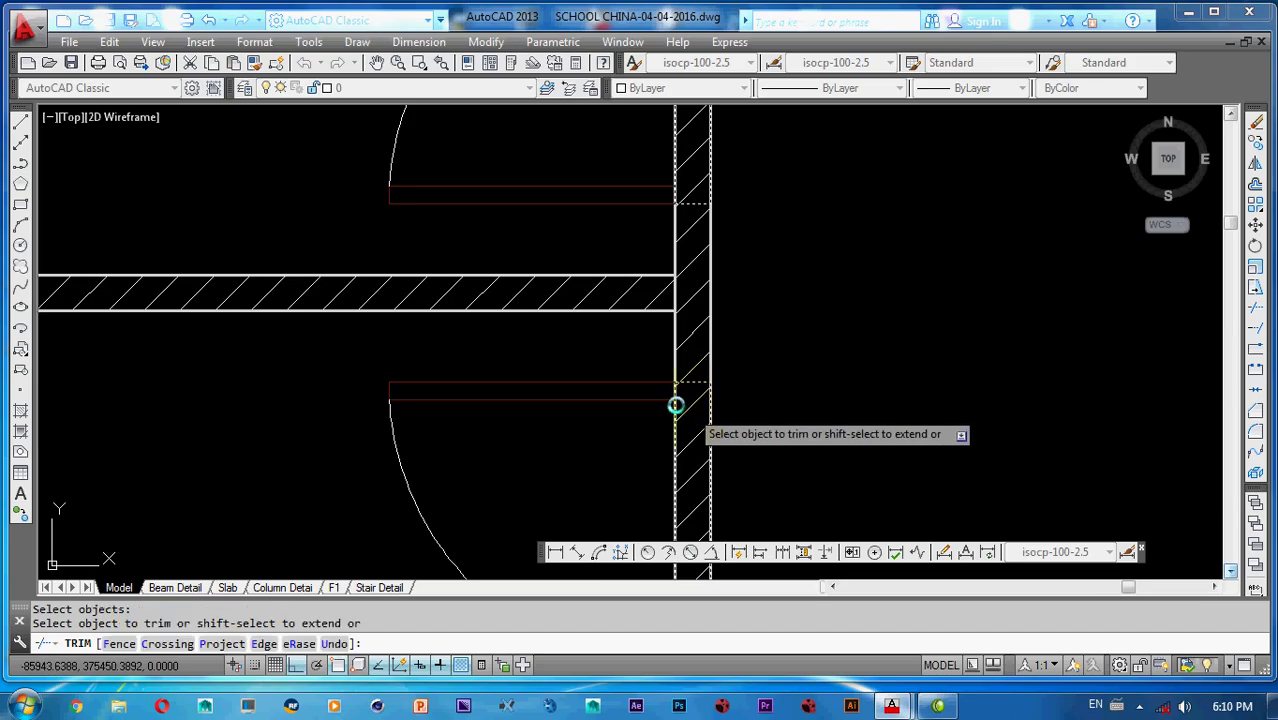
pyautogui.scroll(-3, 677, 397)
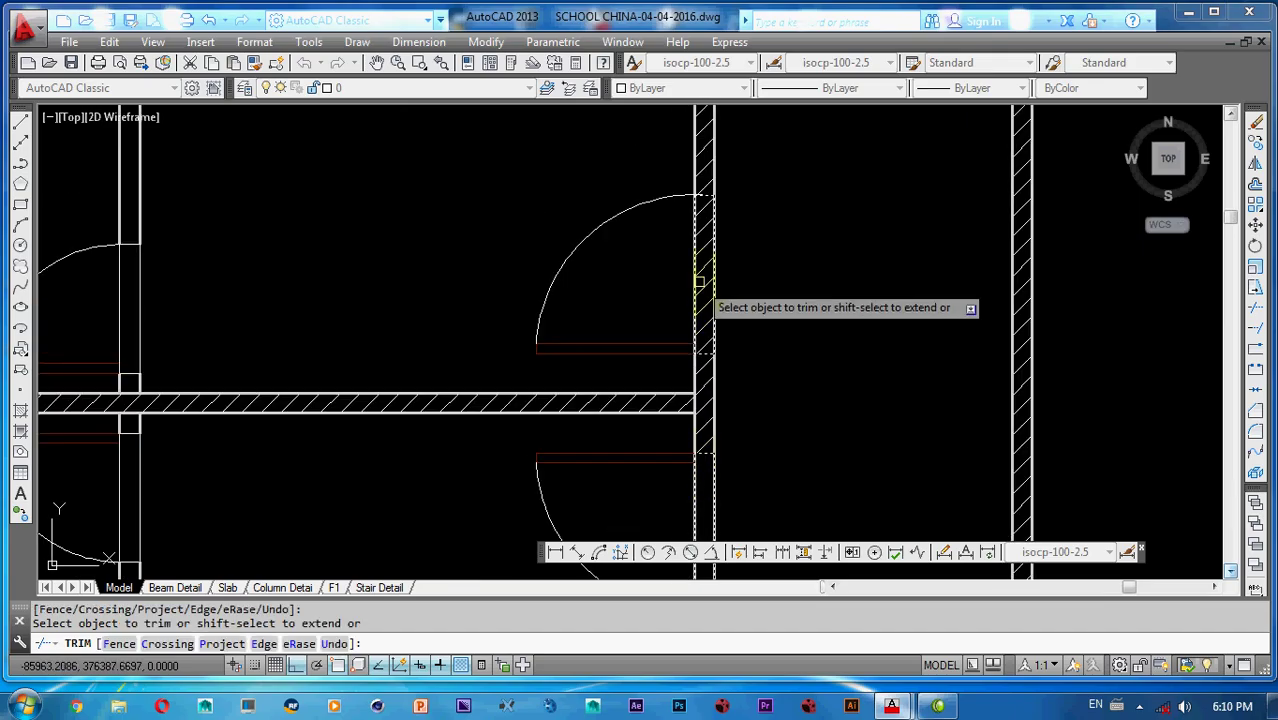
pyautogui.moveTo(706, 267); pyautogui.dragTo(695, 294, button='middle')
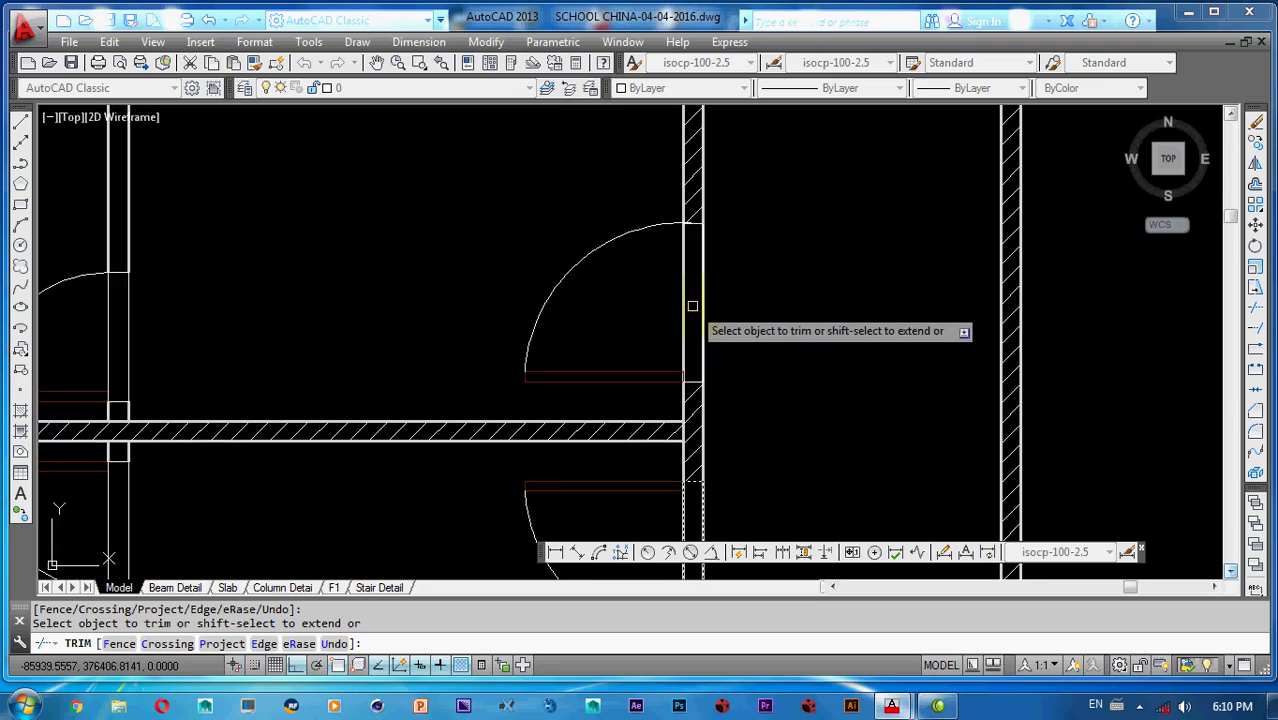
pyautogui.press('Escape')
# - Move both doors with their frames horizontally off the corridor wall into the rooms
pyautogui.click(691, 295)
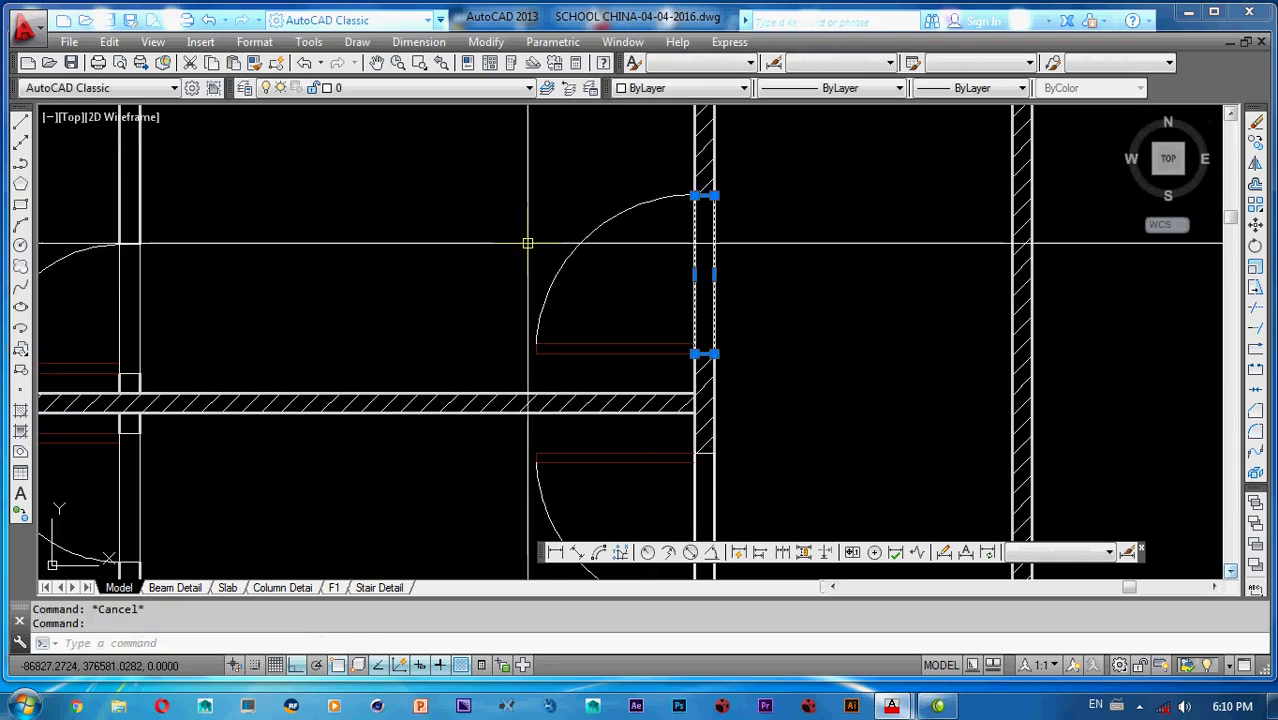
pyautogui.click(516, 186)
pyautogui.click(741, 371)
pyautogui.scroll(-3, 641, 218)
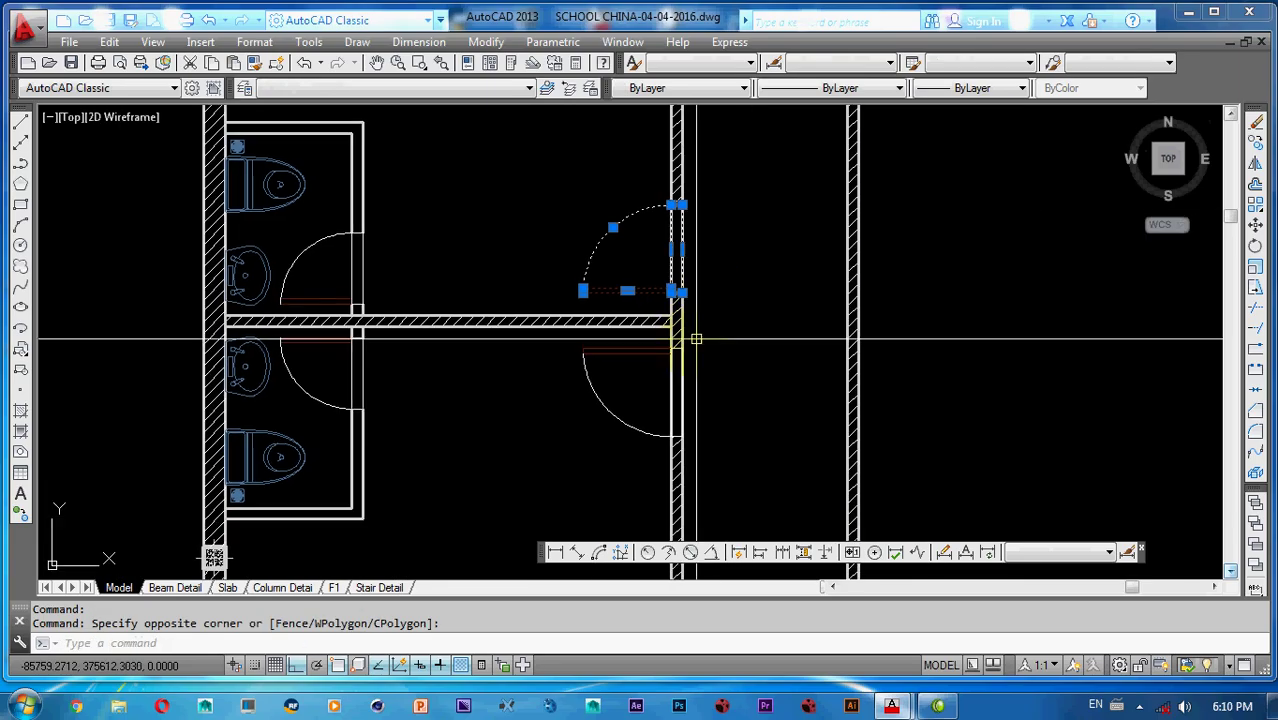
pyautogui.click(571, 340)
pyautogui.click(708, 451)
pyautogui.write('m')
pyautogui.press('Return')
pyautogui.click(718, 452)
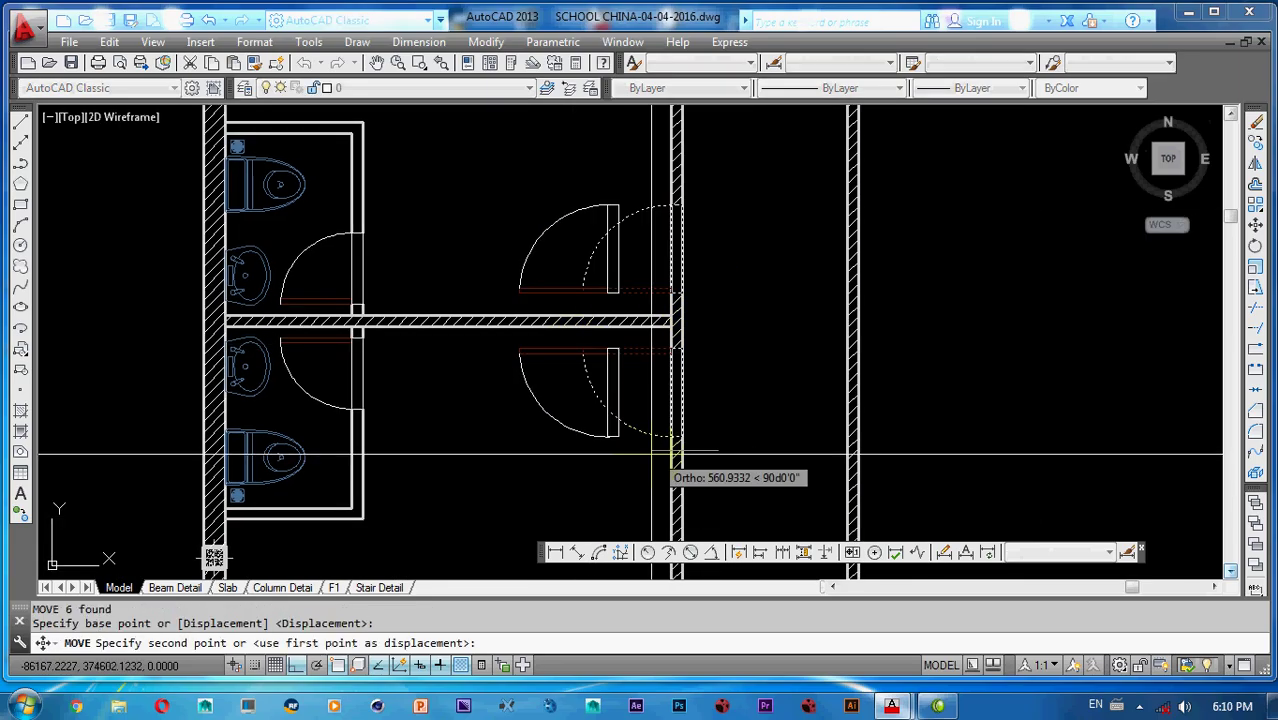
pyautogui.click(642, 455)
pyautogui.scroll(2, 640, 359)
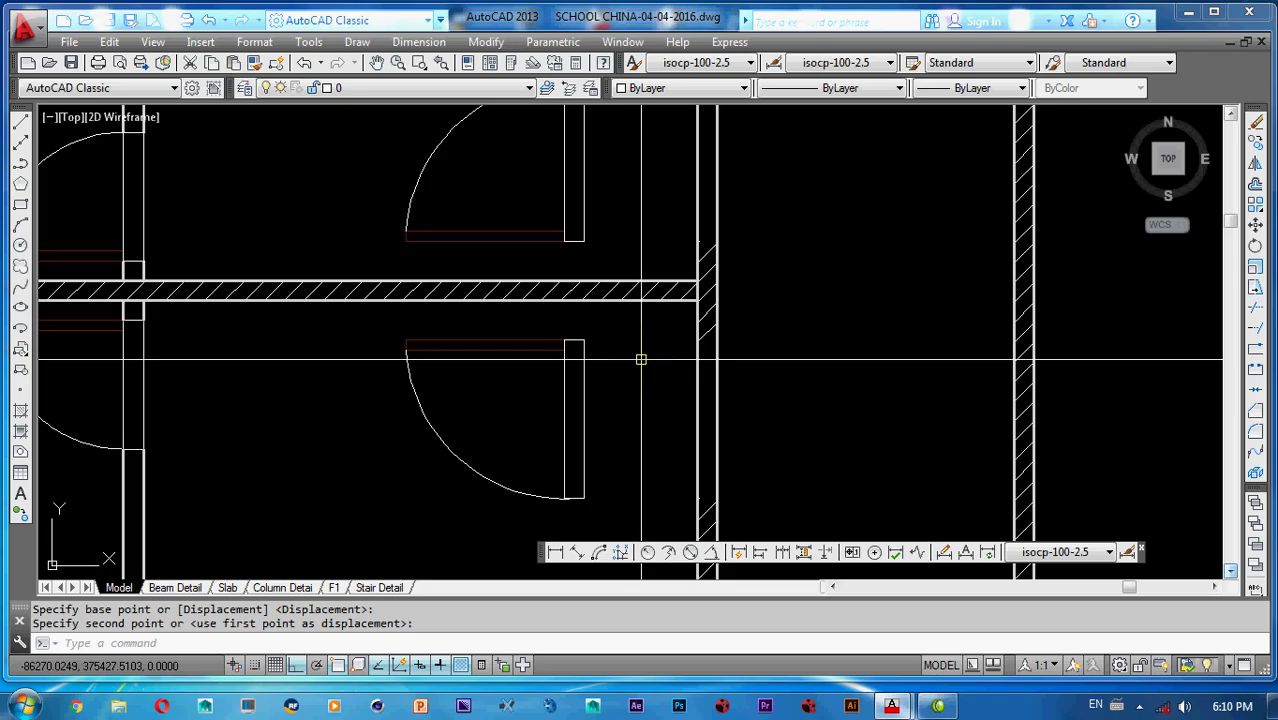
# - Abandon the horizontal construction line and undo the move of the two doors
pyautogui.write('xl')
pyautogui.press('Return')
pyautogui.write('h')
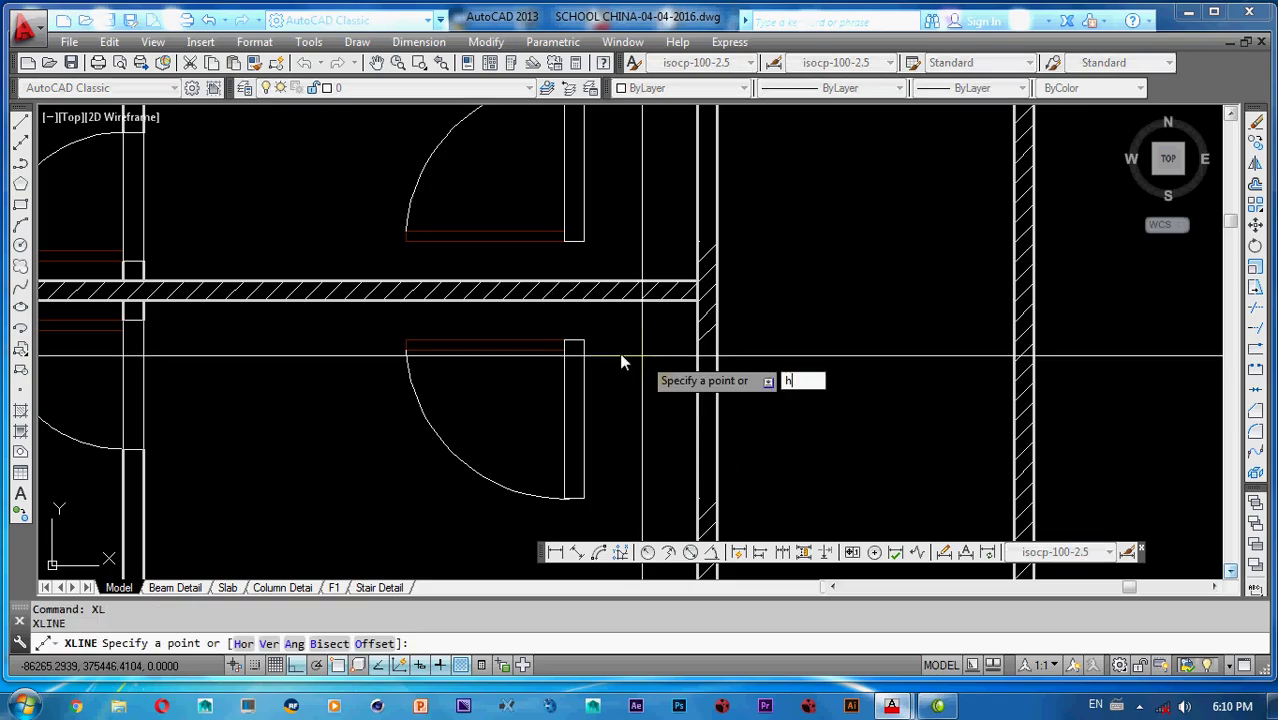
pyautogui.press('Return')
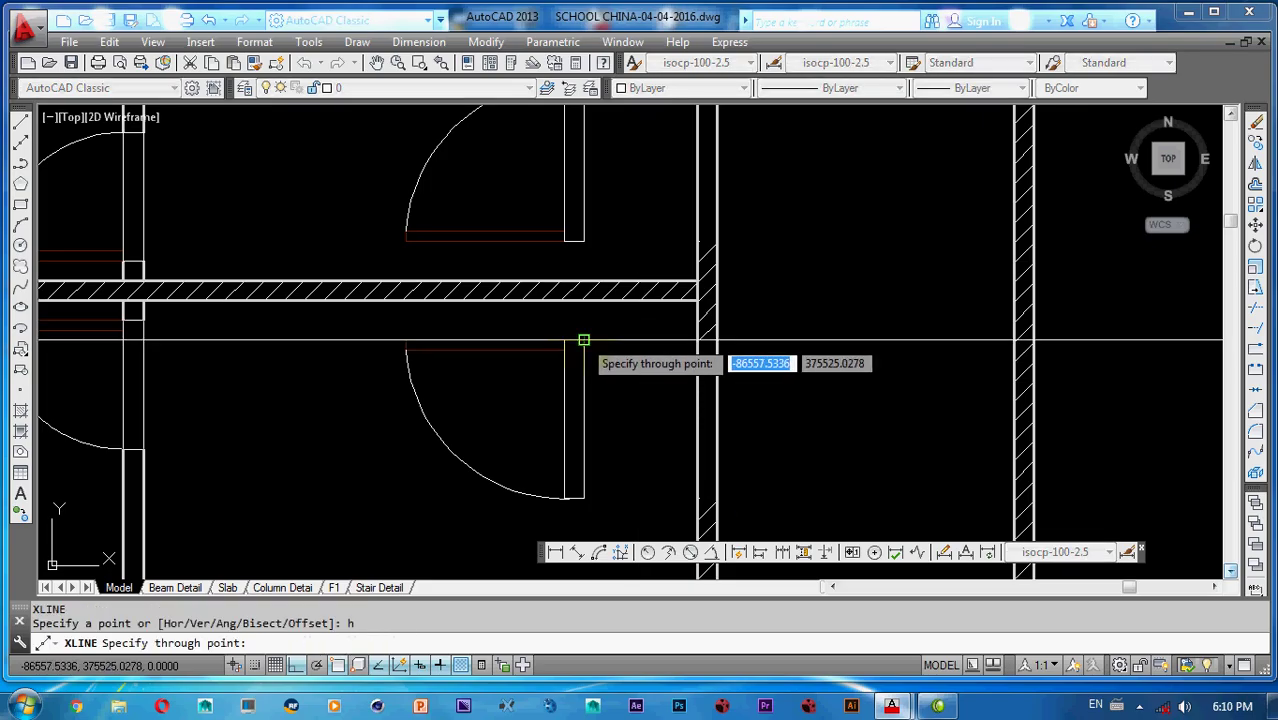
pyautogui.press('Escape')
pyautogui.hotkey('ctrl', 'z')
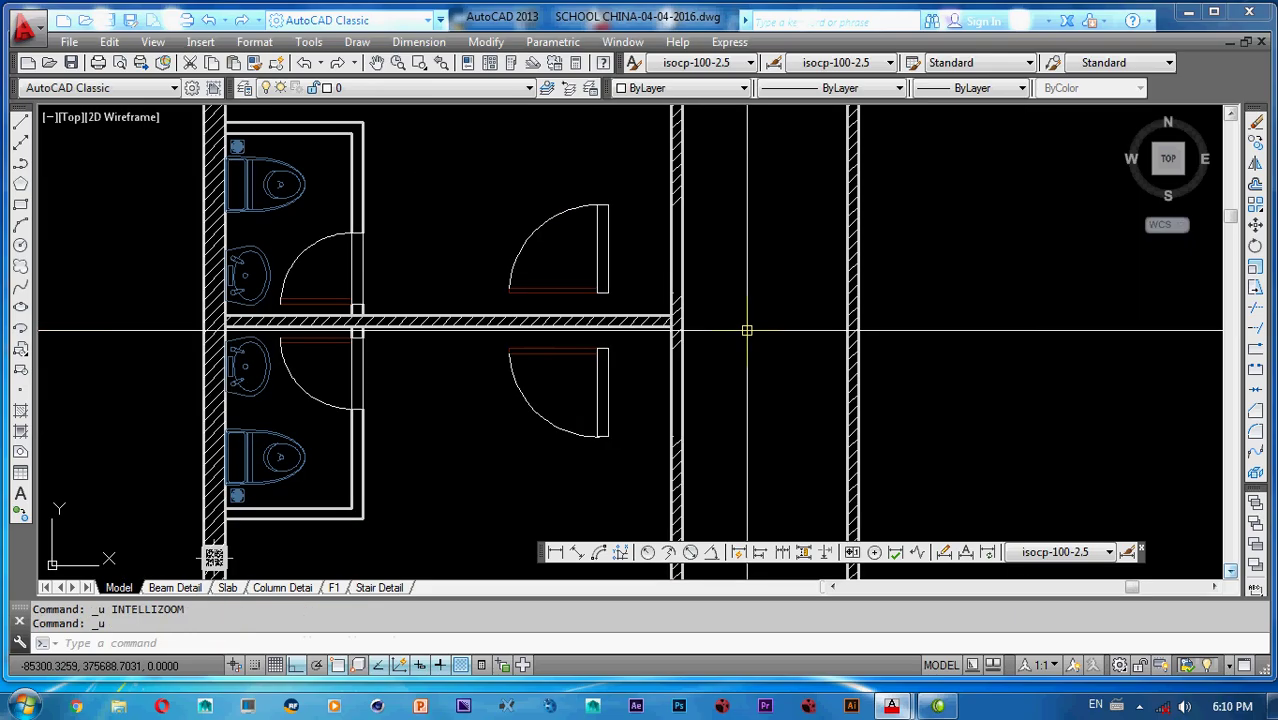
# - Send the two door frame rectangles behind the wall lines in the draw order
pyautogui.click(676, 248)
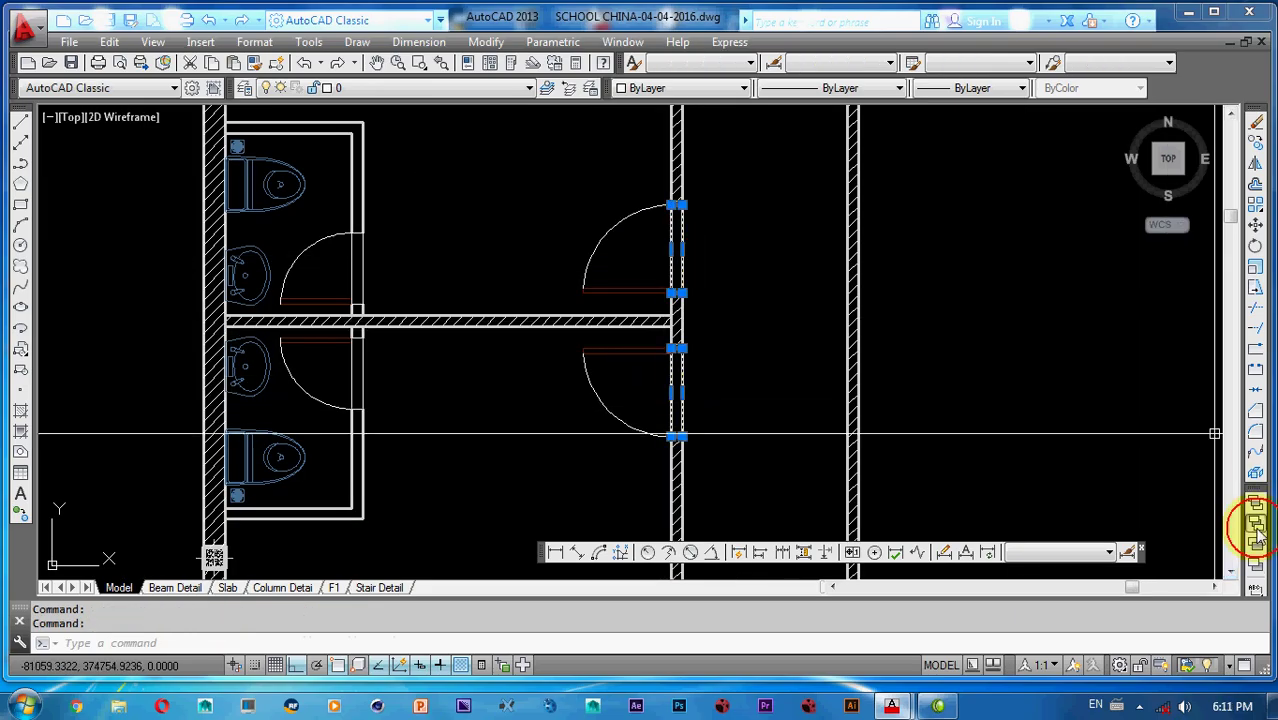
pyautogui.press('Delete')
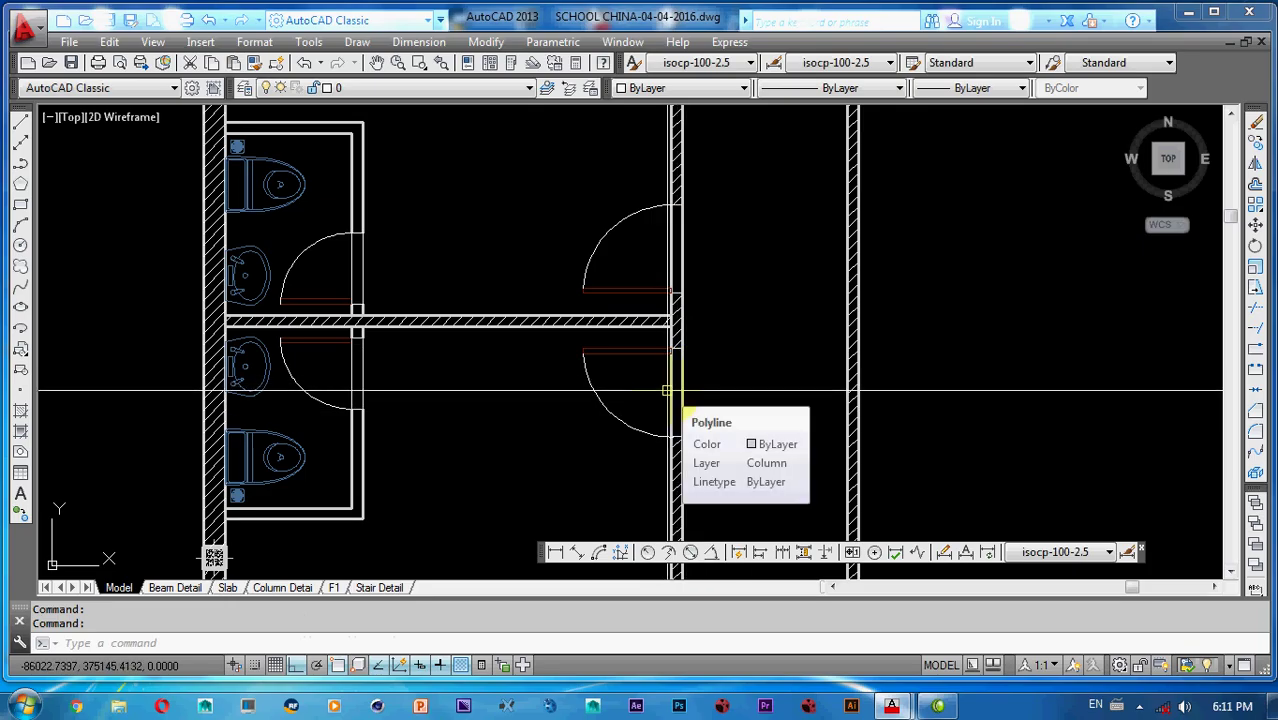
pyautogui.write('tr')
pyautogui.press('Return')
pyautogui.click(671, 321)
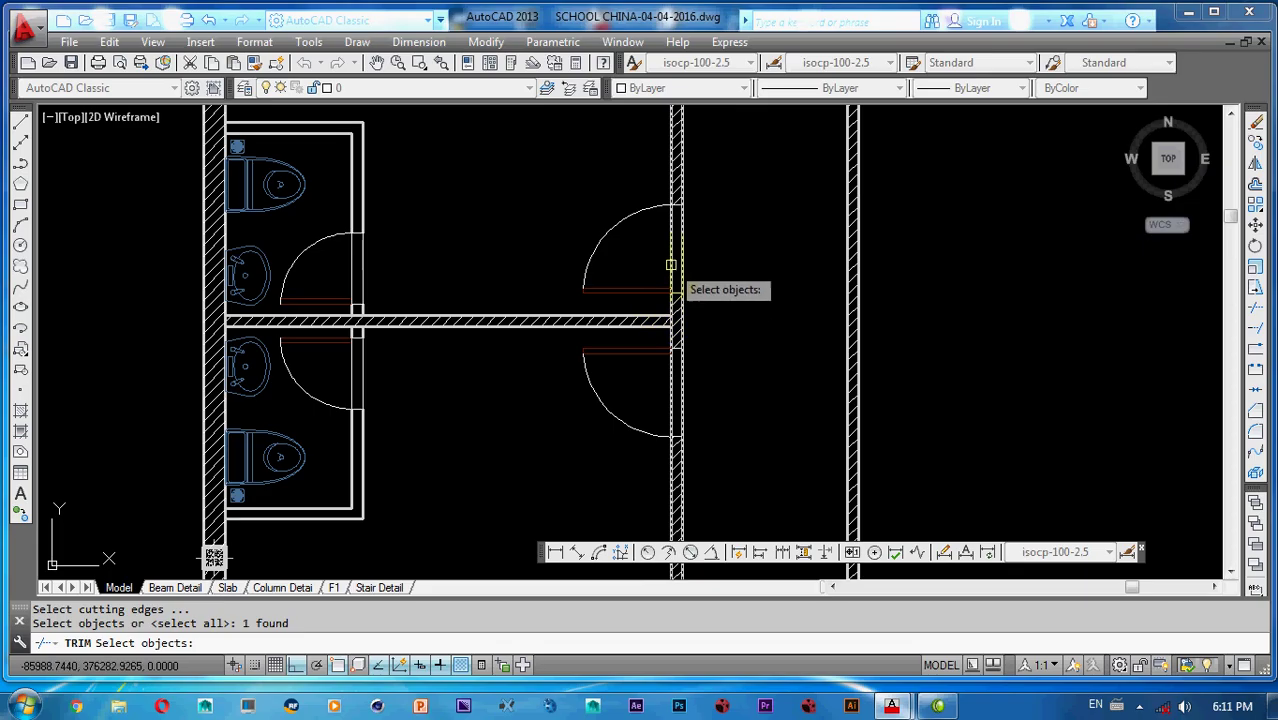
pyautogui.press('Escape')
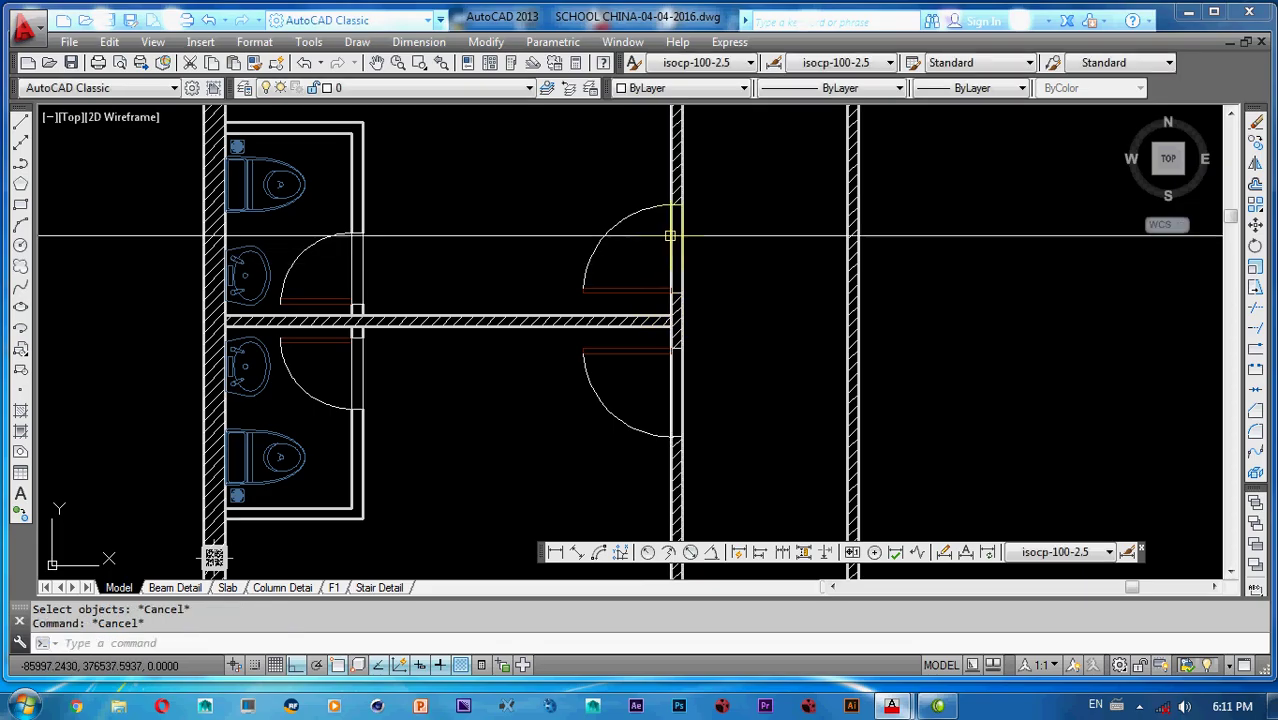
pyautogui.click(656, 197)
pyautogui.press('Escape')
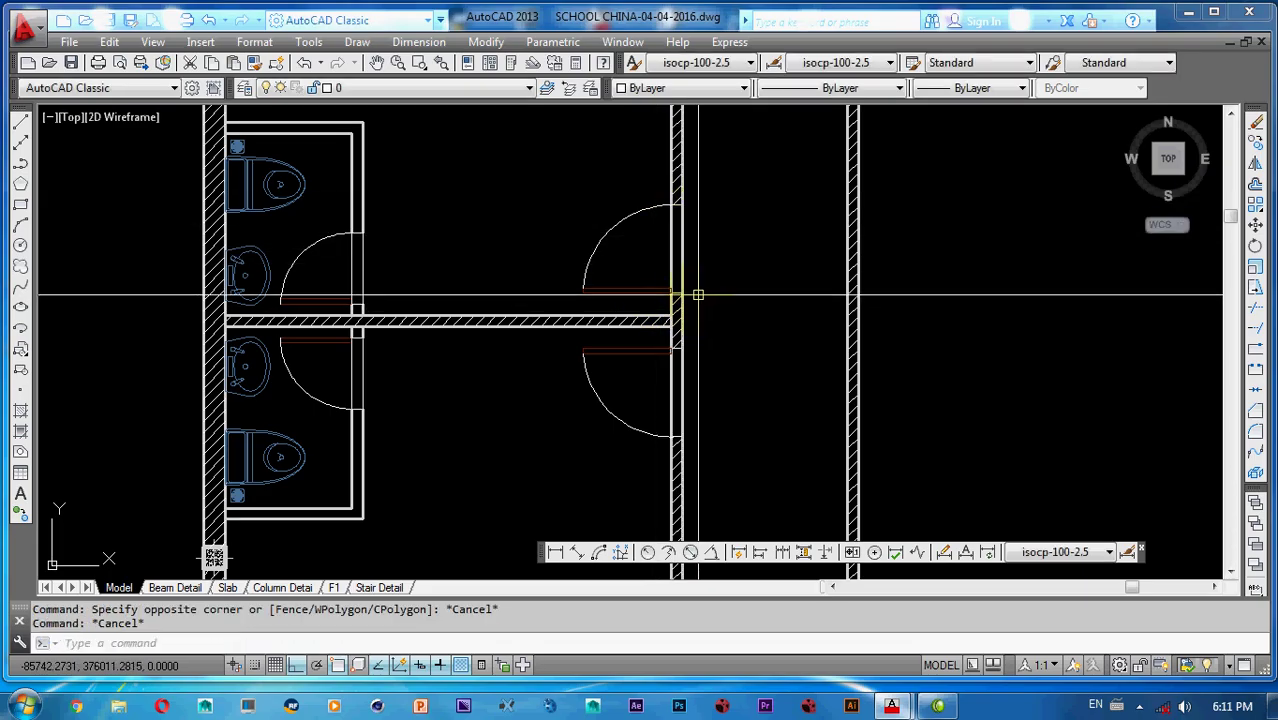
# - Trim the corridor wall lines out of the upper door opening, with both door frames as cutting edges
pyautogui.write('tr')
pyautogui.press('Return')
pyautogui.scroll(5, 684, 352)
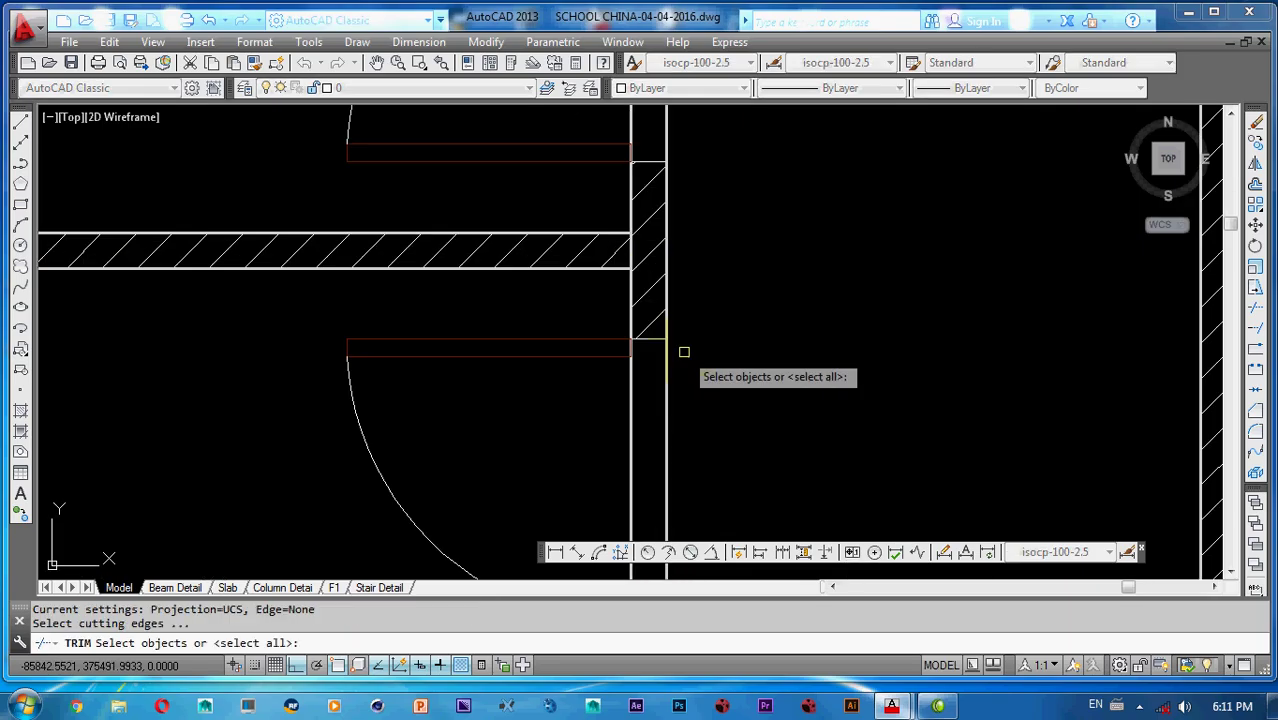
pyautogui.click(653, 340)
pyautogui.scroll(-3, 636, 374)
pyautogui.scroll(5, 645, 342)
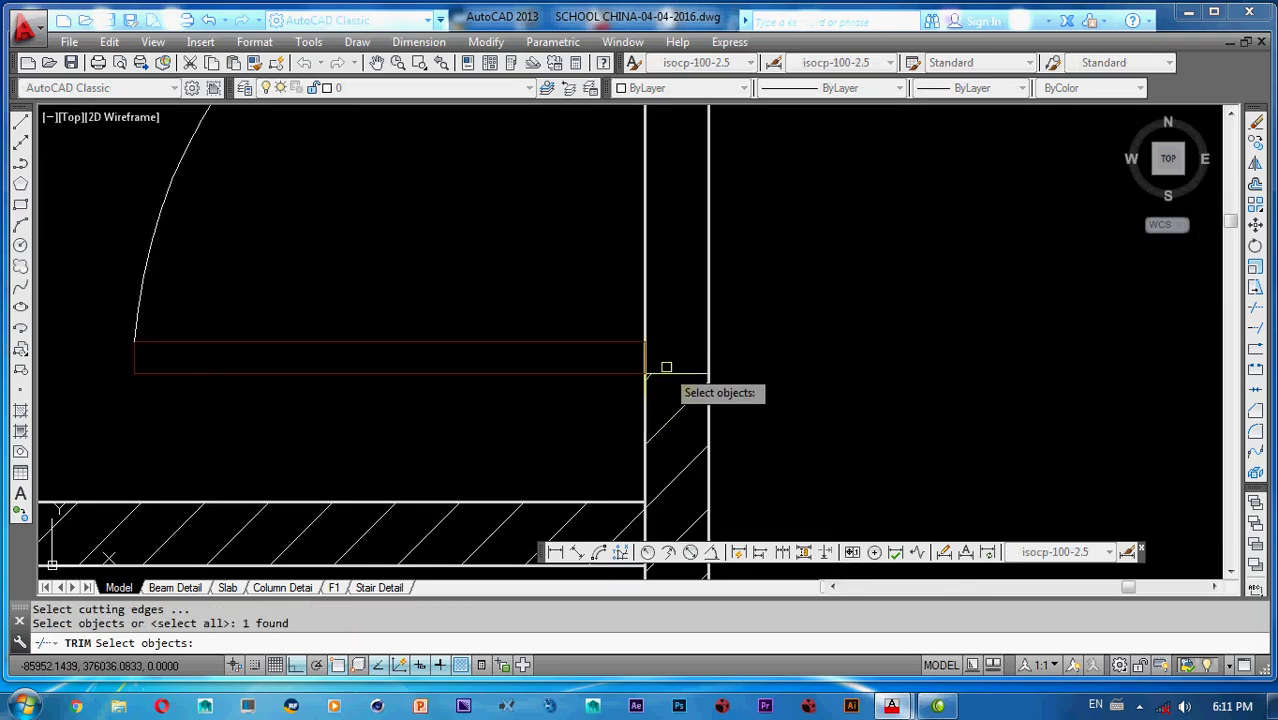
pyautogui.click(660, 385)
pyautogui.press('Return')
pyautogui.scroll(-4, 680, 346)
pyautogui.click(731, 264)
pyautogui.click(617, 297)
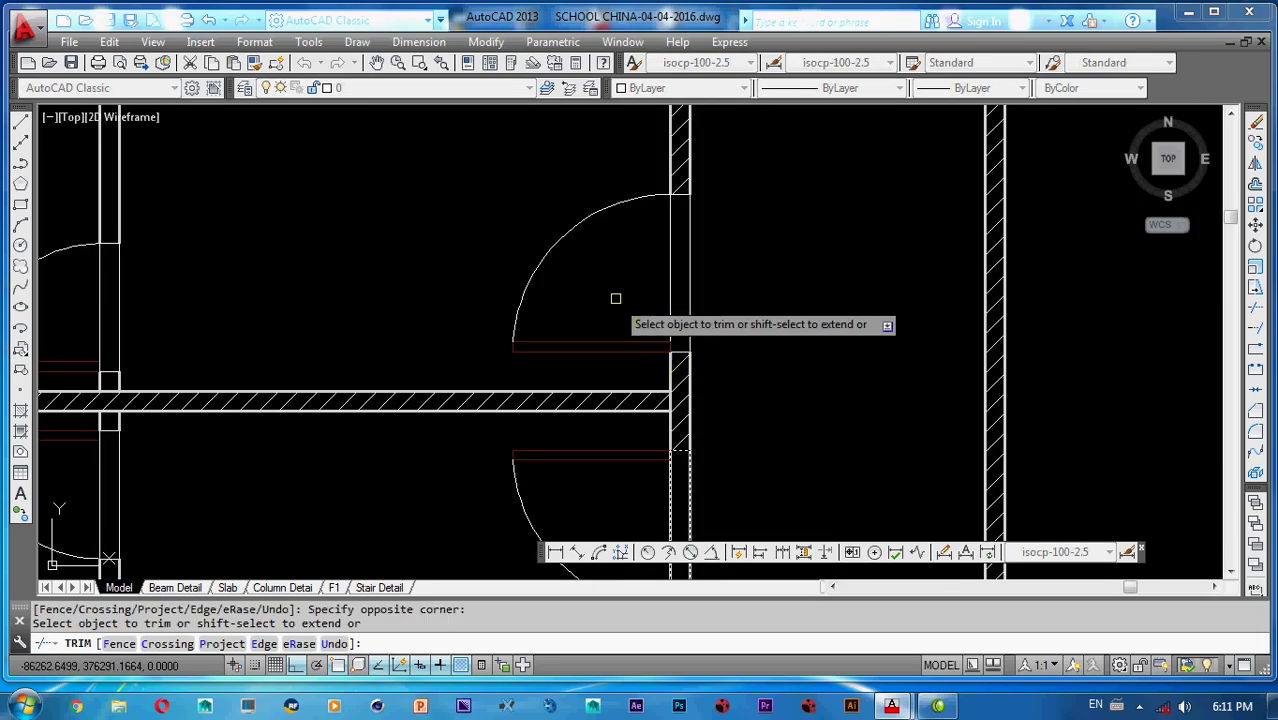
# - Trim the corridor wall lines out of the lower door opening and end the trim
pyautogui.scroll(-2, 648, 300)
pyautogui.scroll(3, 648, 300)
pyautogui.click(676, 331)
pyautogui.click(590, 348)
pyautogui.press('Escape')
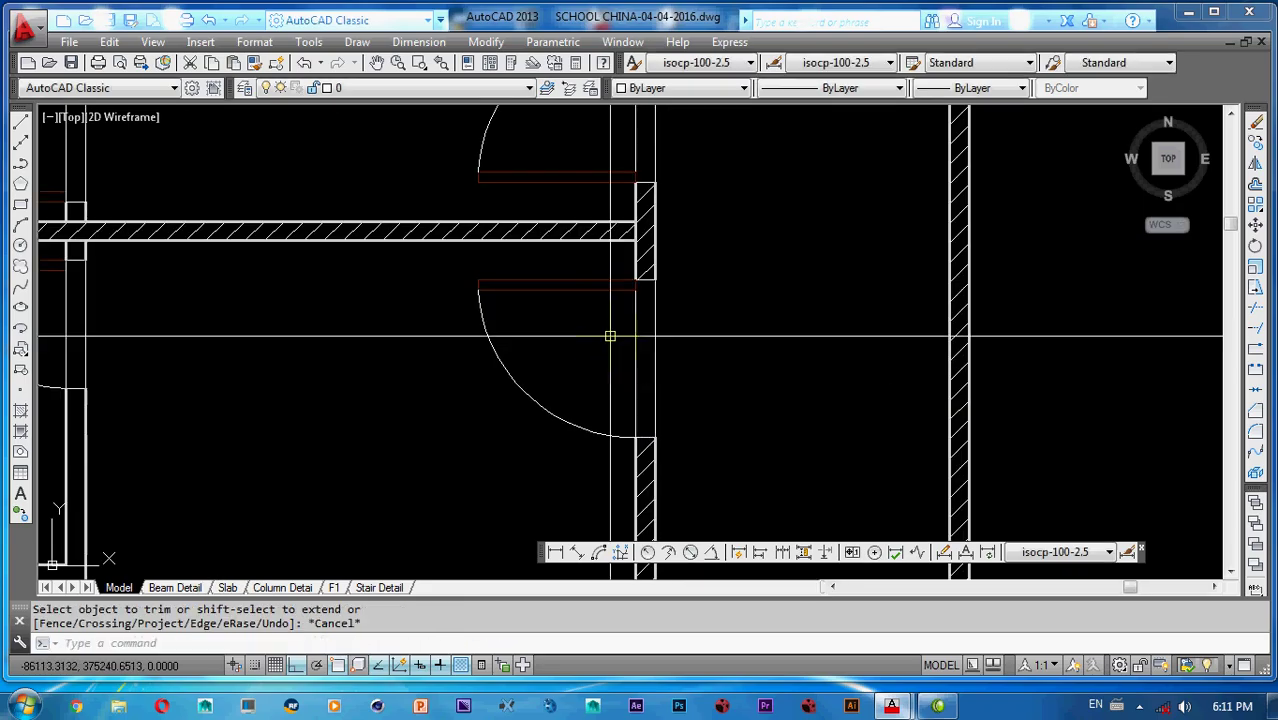
# - Hatch the lower bathroom's walls with the JIS_WOOD pattern at 270 degrees and scale 100, including the short piece beside its door
pyautogui.press('Escape')
pyautogui.scroll(-2, 630, 360)
pyautogui.moveTo(656, 357); pyautogui.dragTo(782, 262, button='middle')
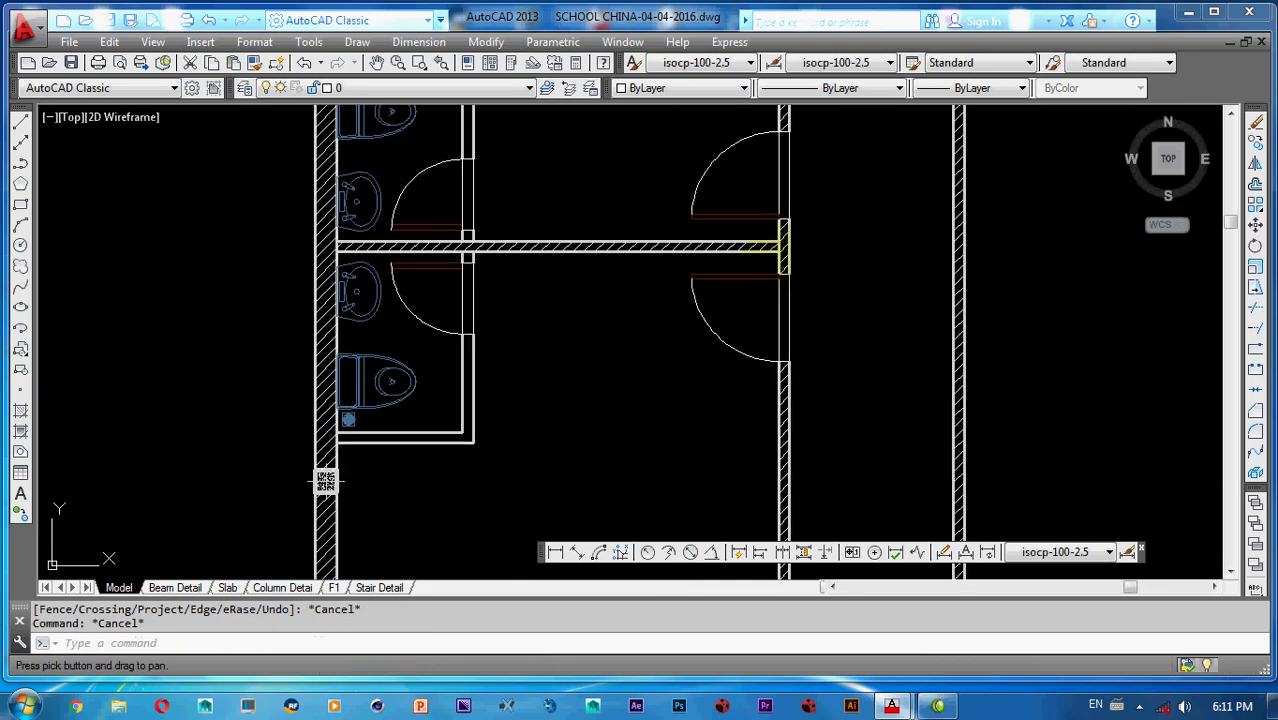
pyautogui.scroll(-2, 650, 235)
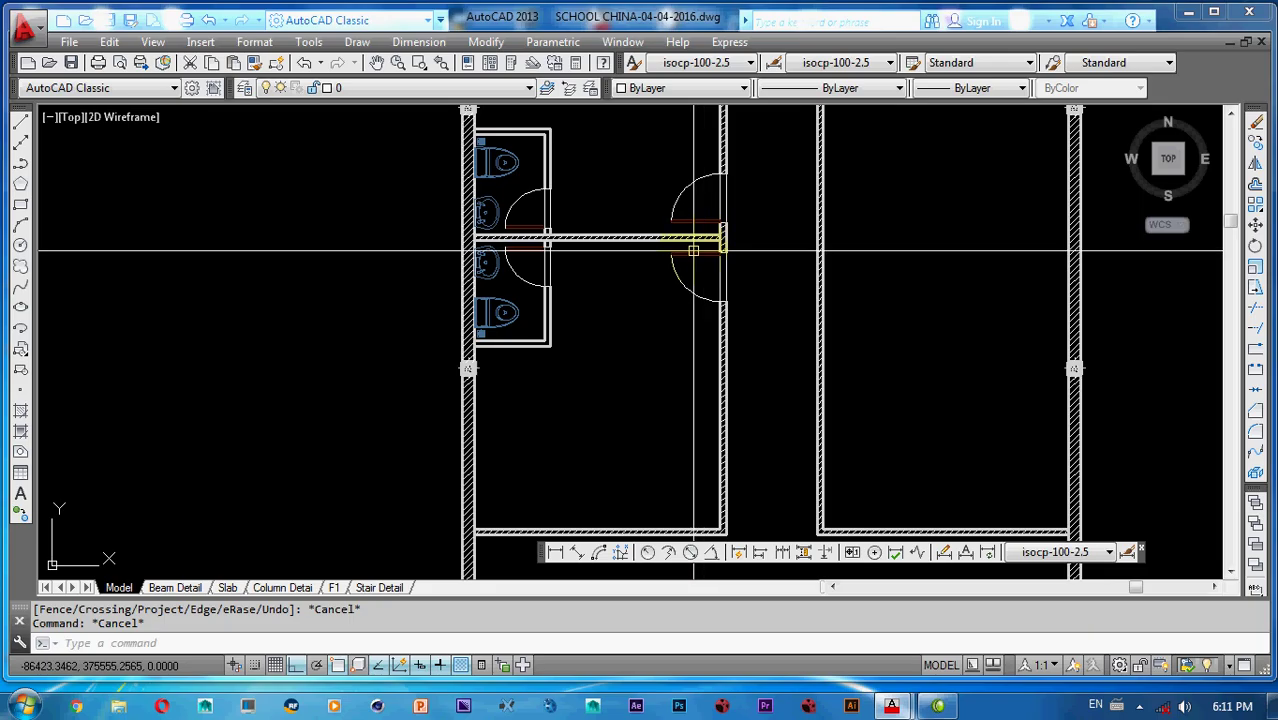
pyautogui.moveTo(611, 345); pyautogui.dragTo(707, 387, button='middle')
pyautogui.write('h')
pyautogui.press('Return')
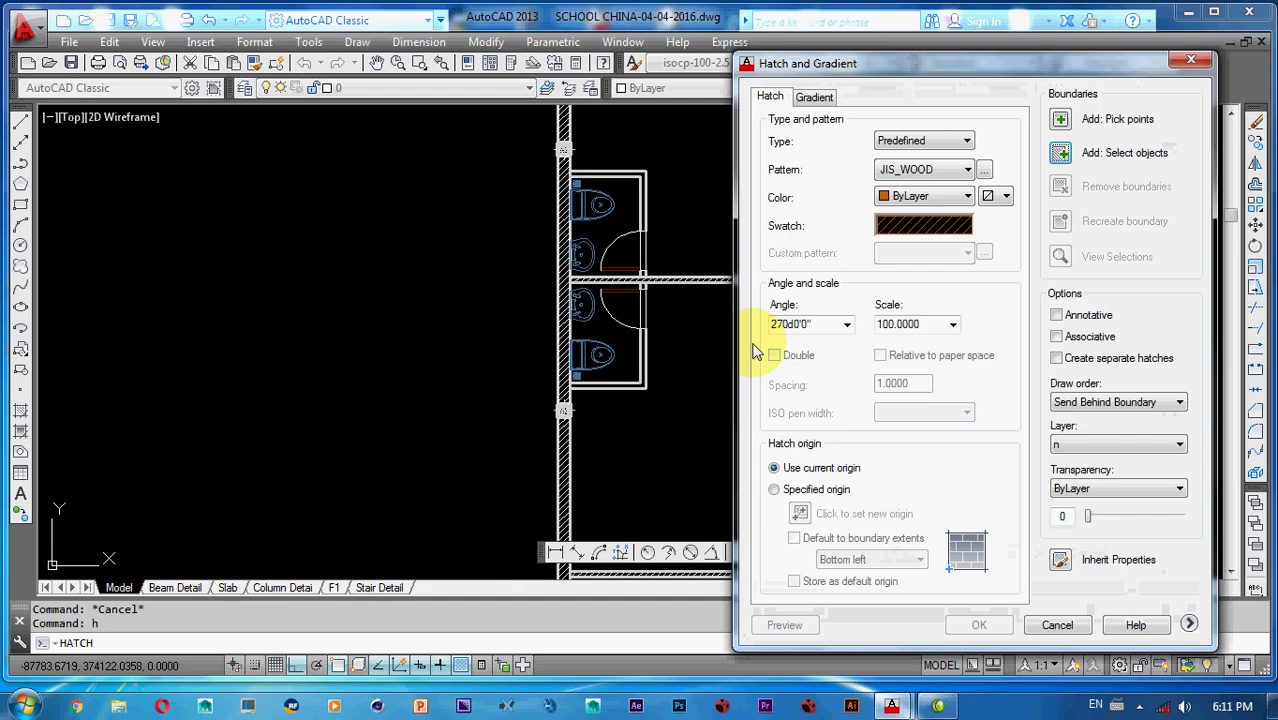
pyautogui.click(1058, 122)
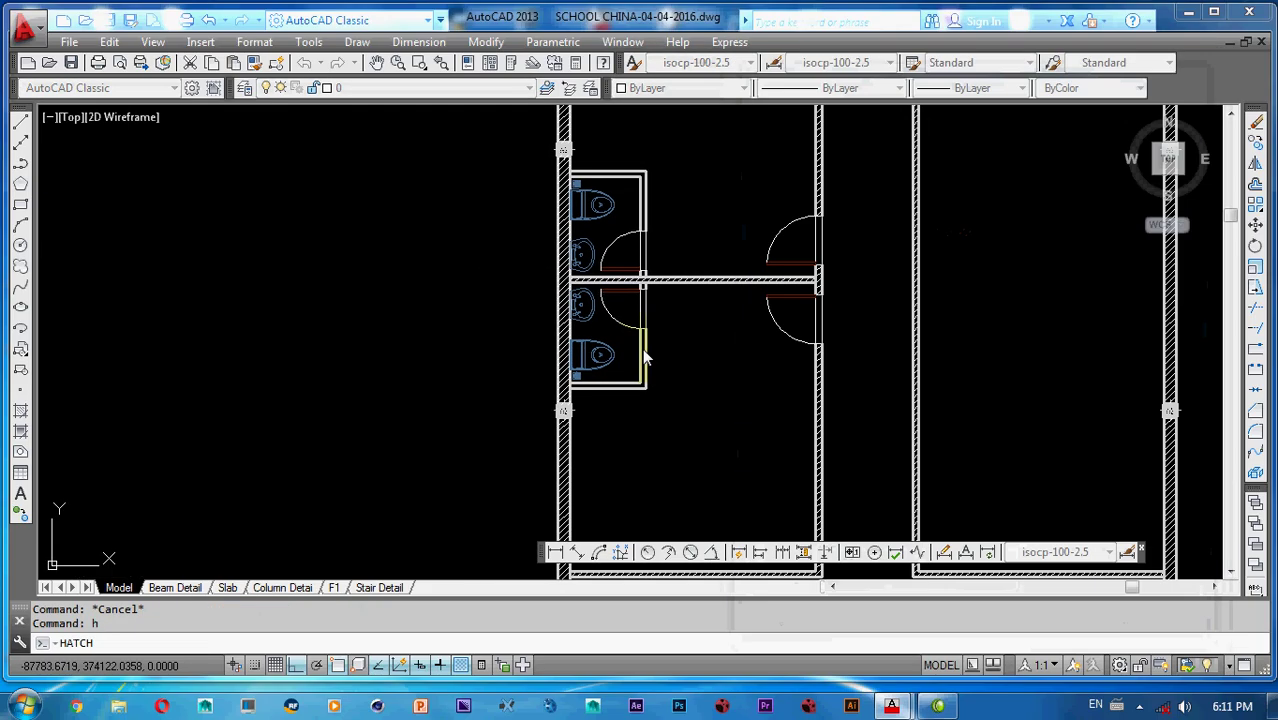
pyautogui.scroll(5, 628, 372)
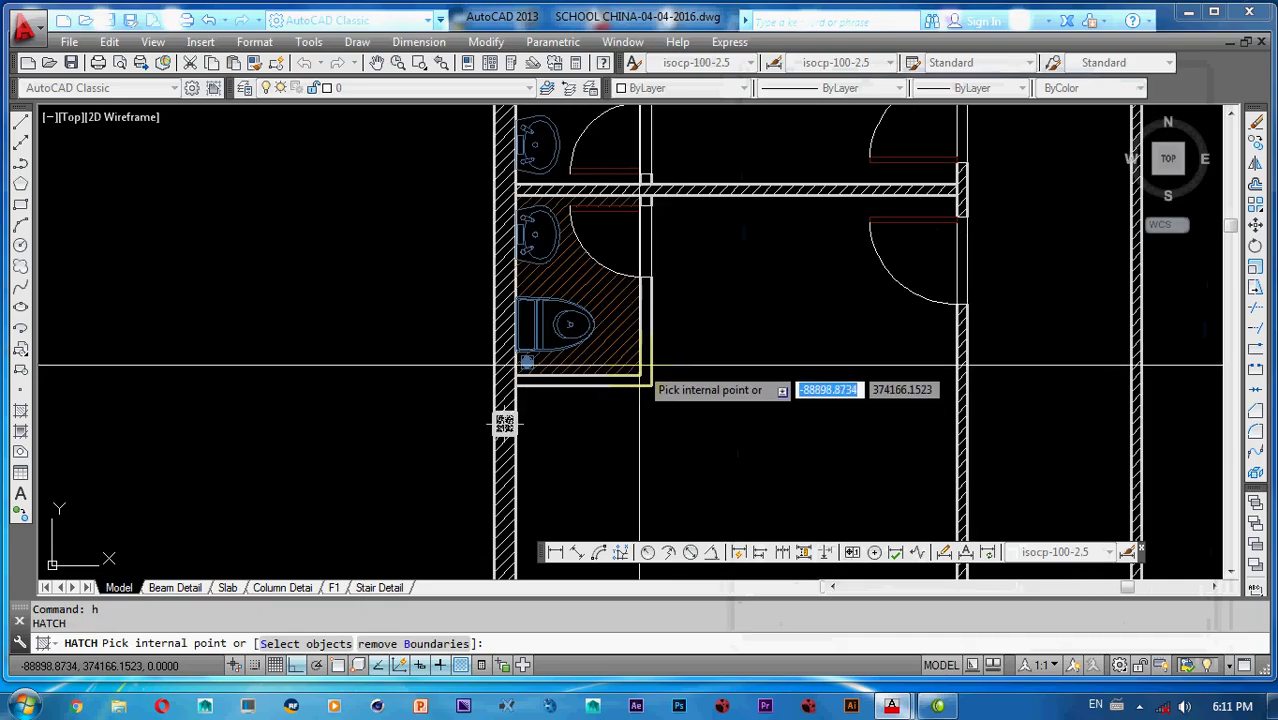
pyautogui.click(659, 380)
pyautogui.moveTo(643, 252); pyautogui.dragTo(651, 320, button='middle')
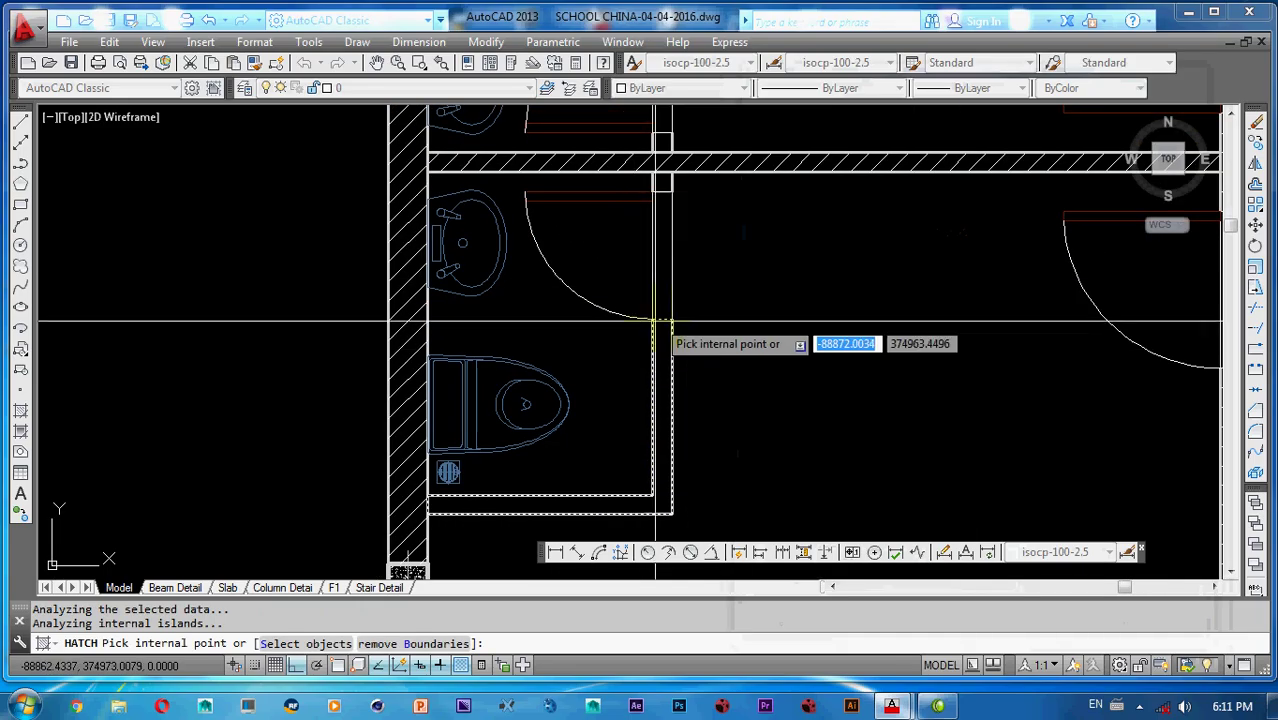
pyautogui.press('Return')
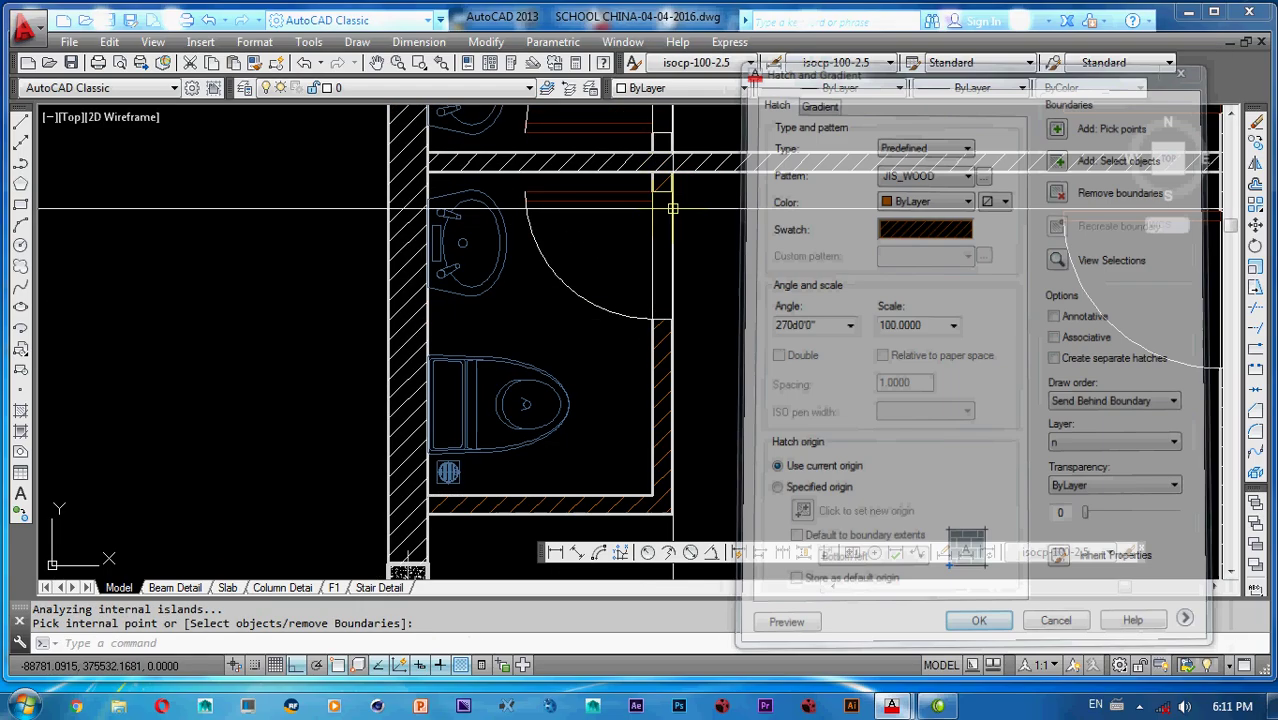
pyautogui.press('Return')
# - Hatch the upper bathroom's walls and the short wall piece beside its door with the same JIS_WOOD pattern
pyautogui.moveTo(673, 208); pyautogui.dragTo(683, 362, button='middle')
pyautogui.press('Return')
pyautogui.press('Return')
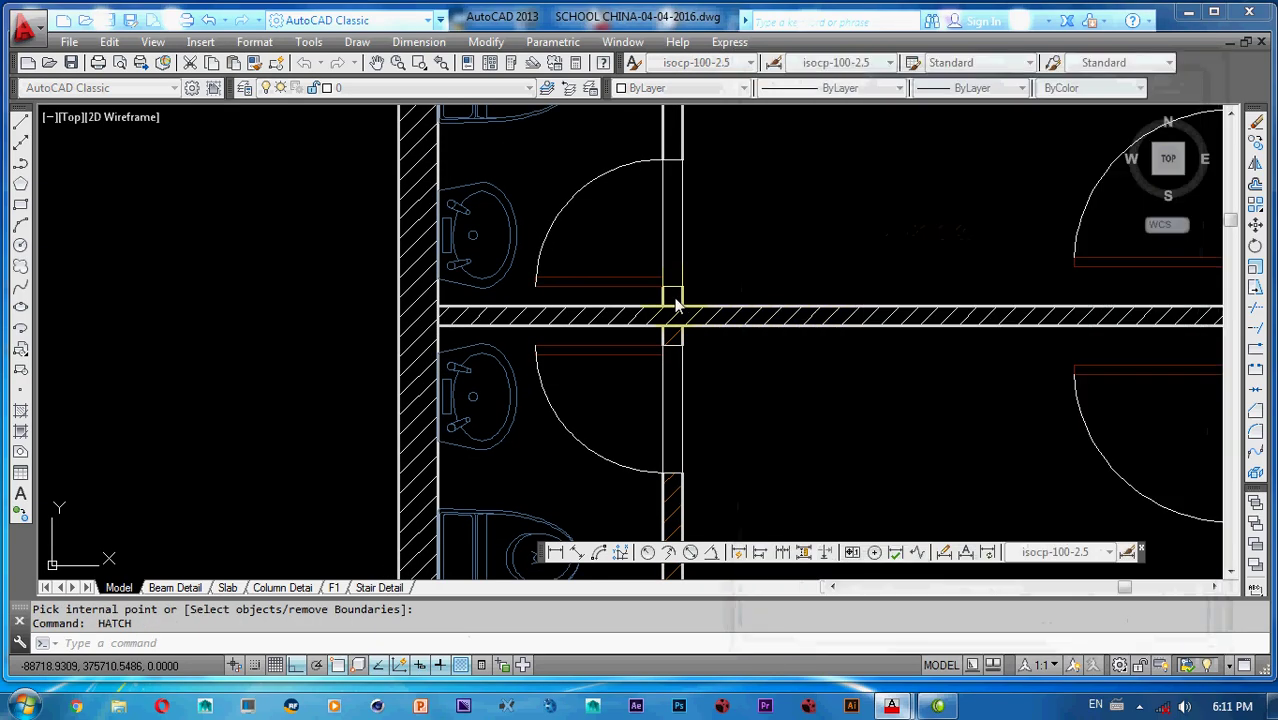
pyautogui.click(671, 294)
pyautogui.scroll(-3, 660, 219)
pyautogui.moveTo(660, 219); pyautogui.dragTo(648, 356, button='middle')
pyautogui.click(654, 275)
pyautogui.press('Return')
pyautogui.press('Return')
# - Match the properties of the outer wall's hatch onto the new hatches of both bathrooms' walls
pyautogui.write('m')
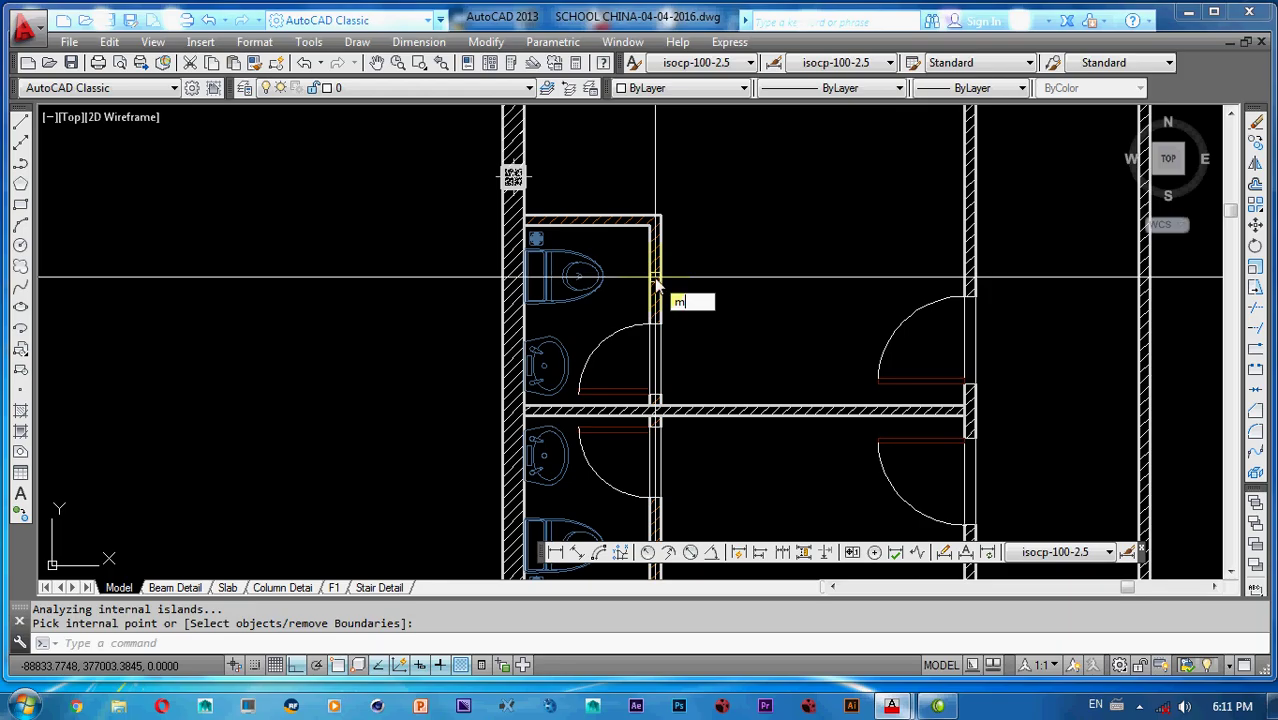
pyautogui.write('a')
pyautogui.press('Return')
pyautogui.scroll(3, 520, 234)
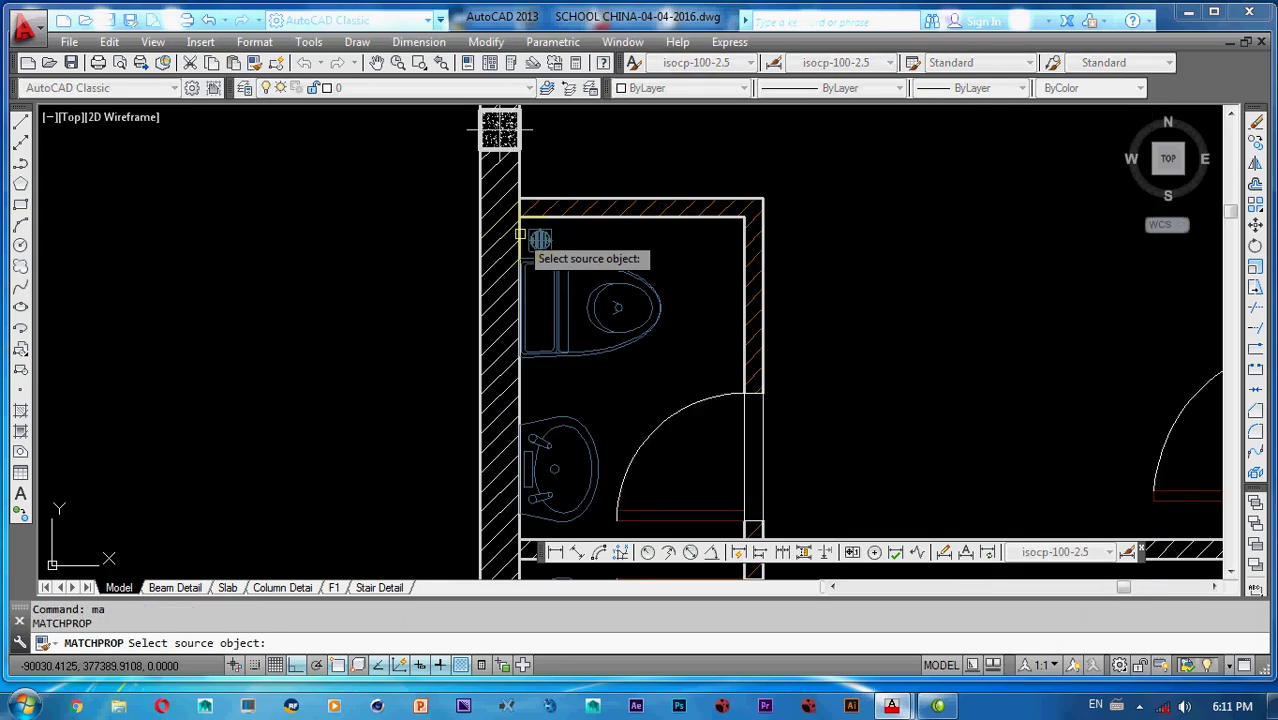
pyautogui.click(498, 242)
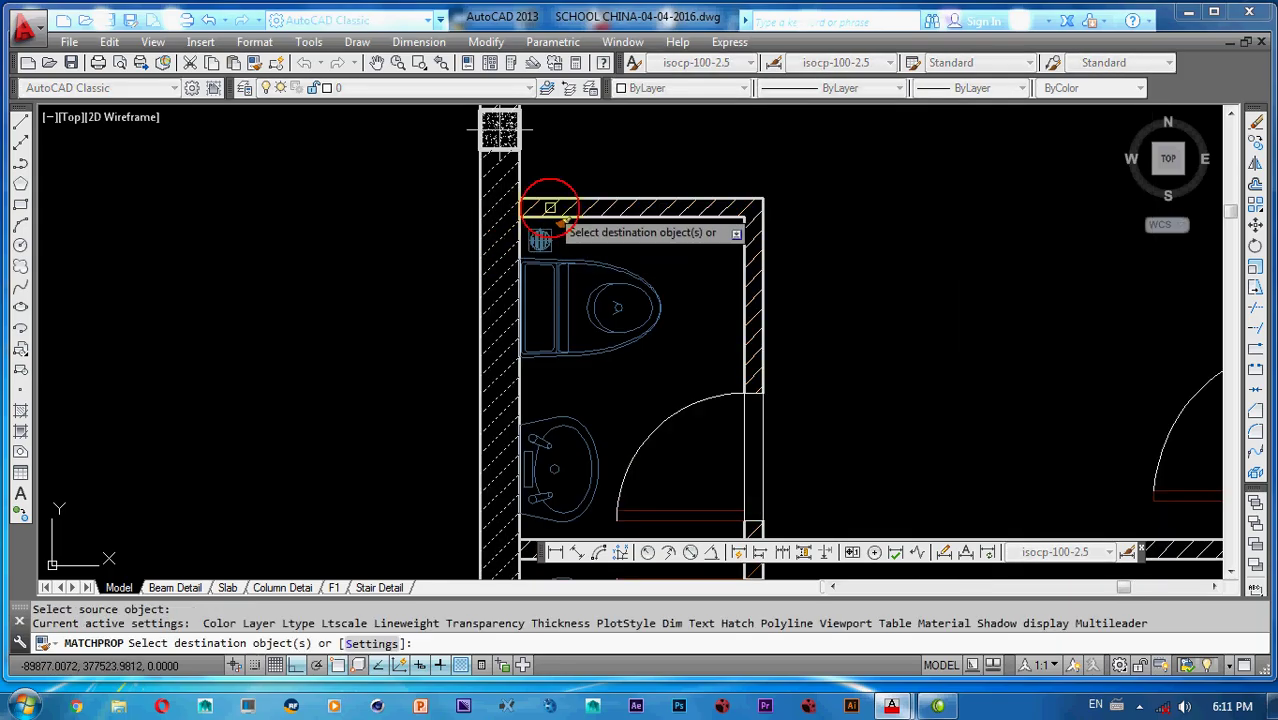
pyautogui.click(550, 208)
pyautogui.scroll(-2, 606, 250)
pyautogui.moveTo(606, 250); pyautogui.dragTo(572, 193, button='middle')
pyautogui.scroll(1, 616, 302)
pyautogui.scroll(1, 625, 372)
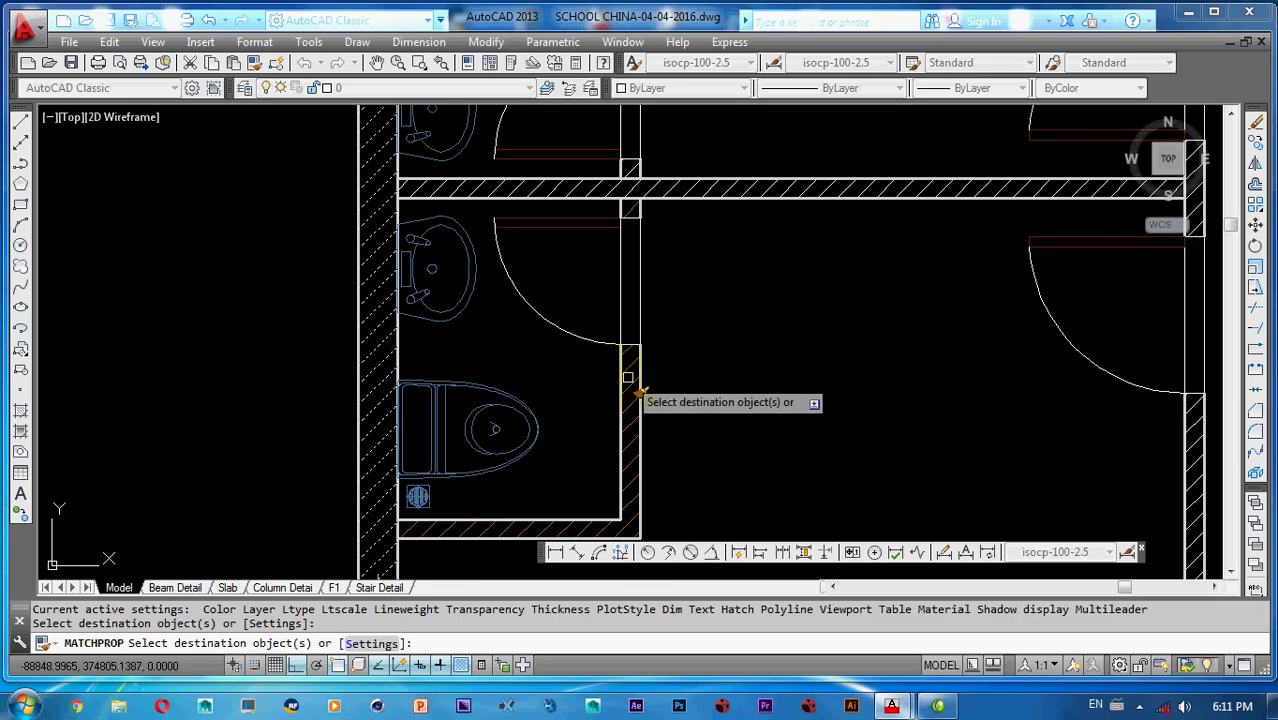
pyautogui.scroll(-3, 633, 372)
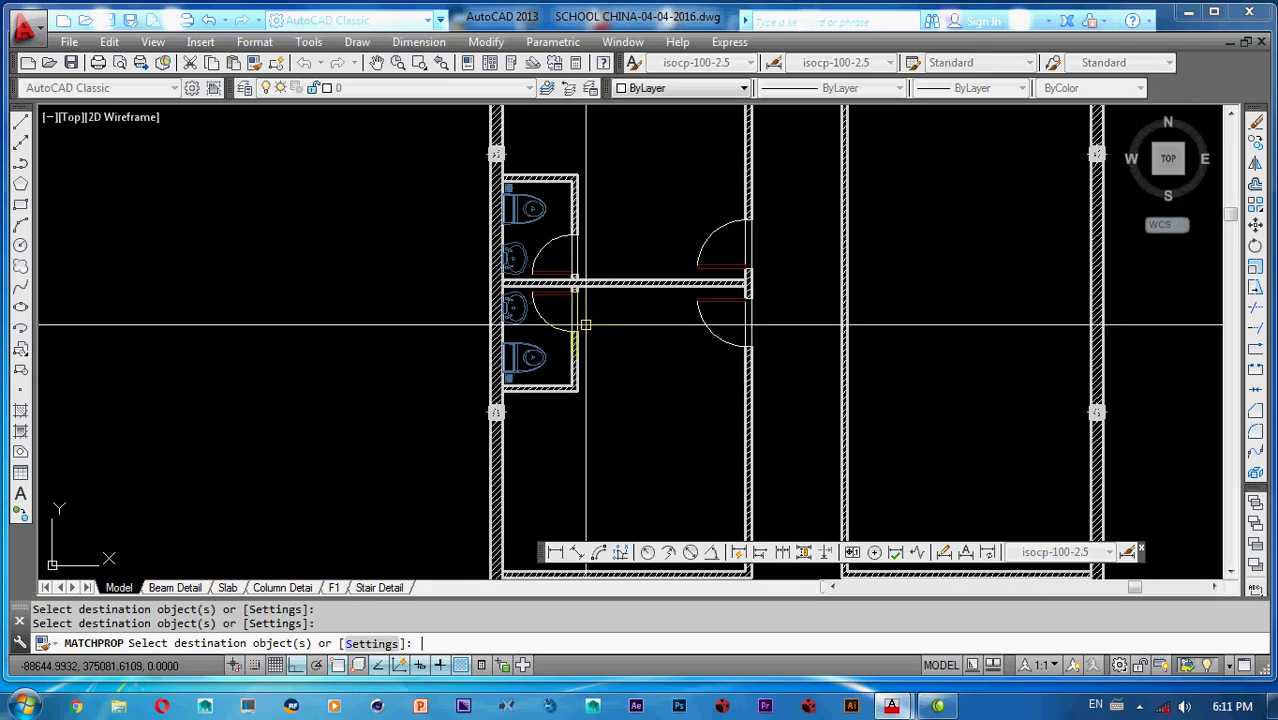
pyautogui.press('Escape')
# - Examine the room layout around the bathrooms and the junction of the upper room's wall with the outer wall
pyautogui.scroll(-4, 600, 290)
pyautogui.moveTo(606, 270); pyautogui.dragTo(605, 307, button='middle')
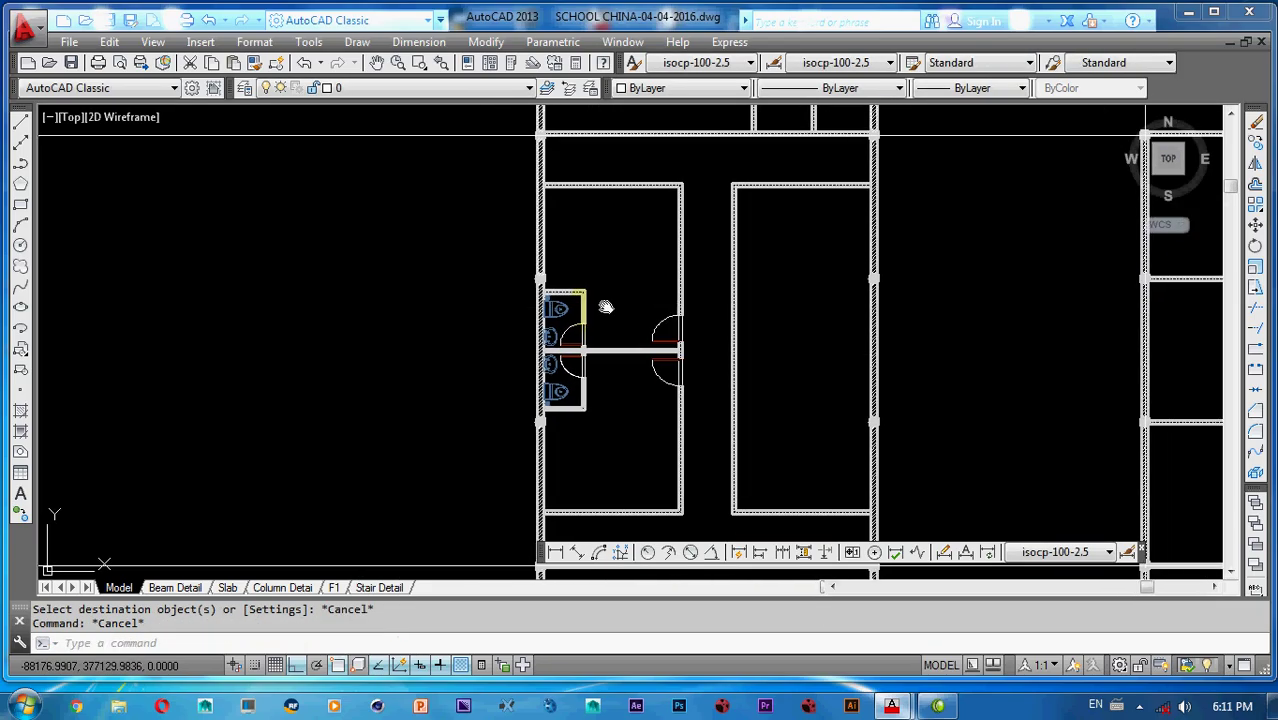
pyautogui.scroll(-3, 585, 314)
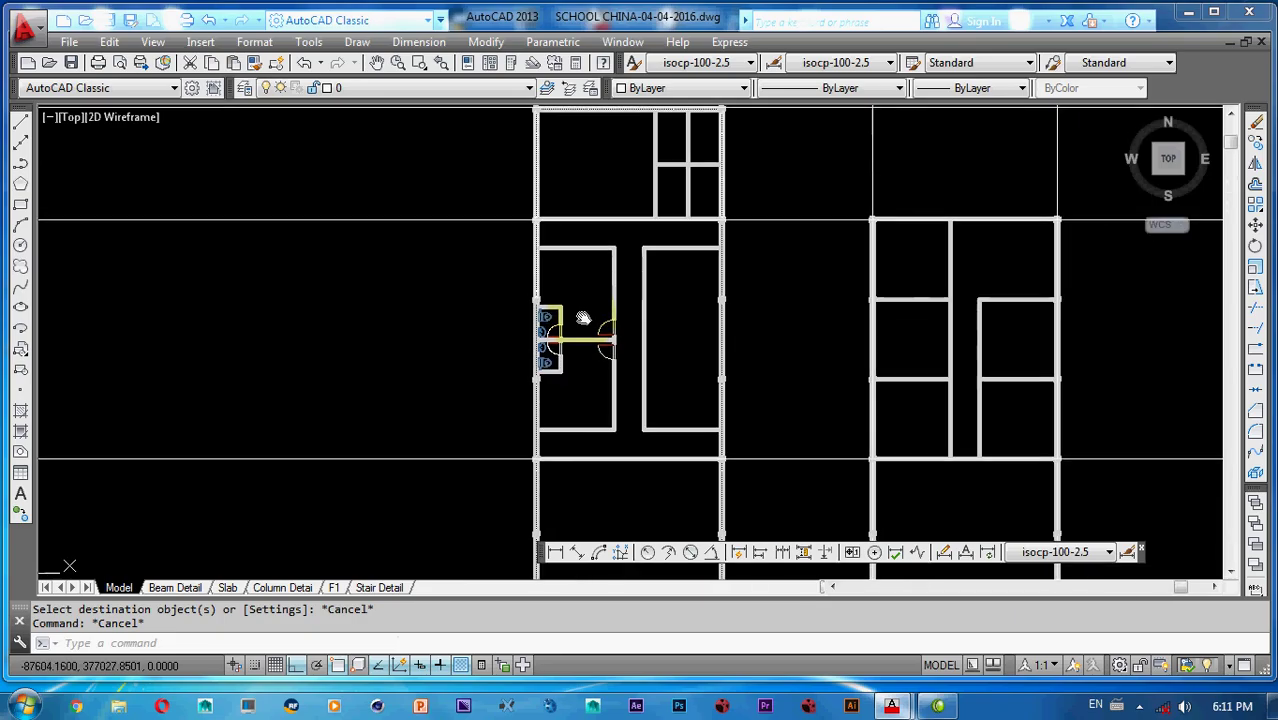
pyautogui.scroll(3, 622, 286)
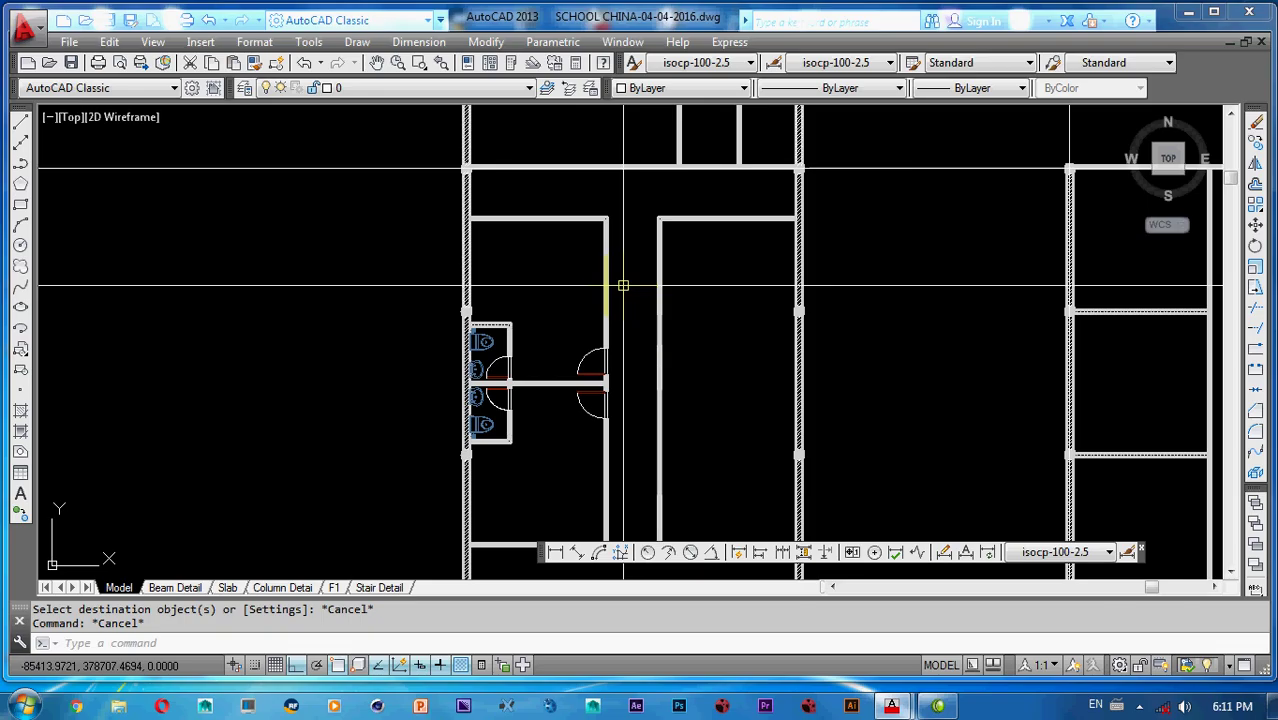
pyautogui.moveTo(681, 311)
pyautogui.mouseDown(button='middle')
pyautogui.moveTo(712, 287)
pyautogui.moveTo(712, 301)
pyautogui.mouseUp(button='middle')
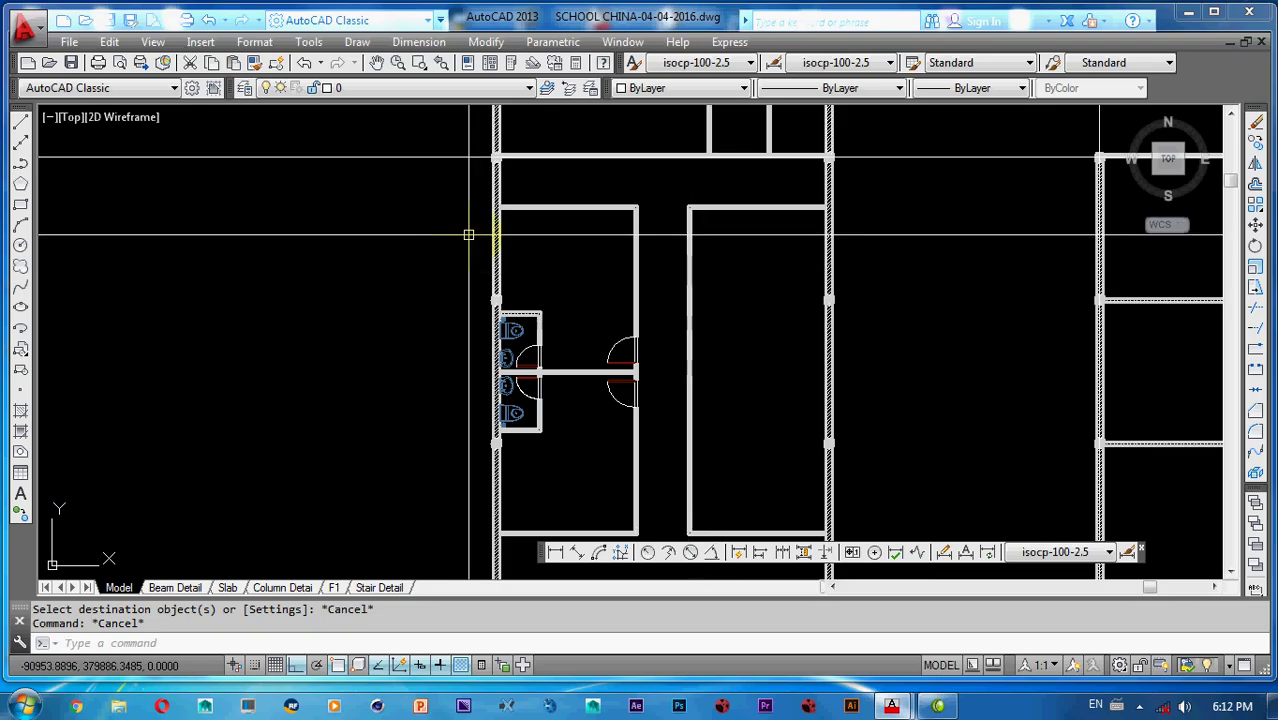
pyautogui.scroll(5, 505, 208)
pyautogui.moveTo(507, 222); pyautogui.dragTo(522, 241, button='middle')
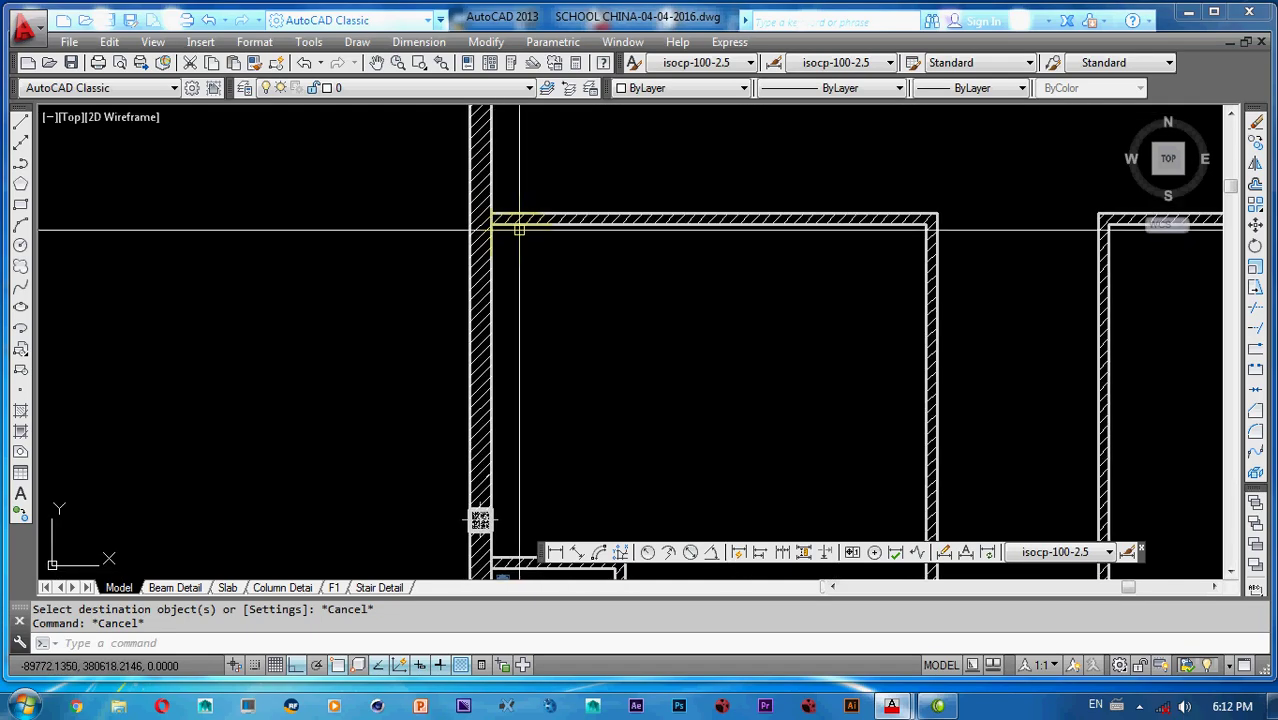
pyautogui.scroll(-2, 519, 229)
pyautogui.scroll(2, 513, 229)
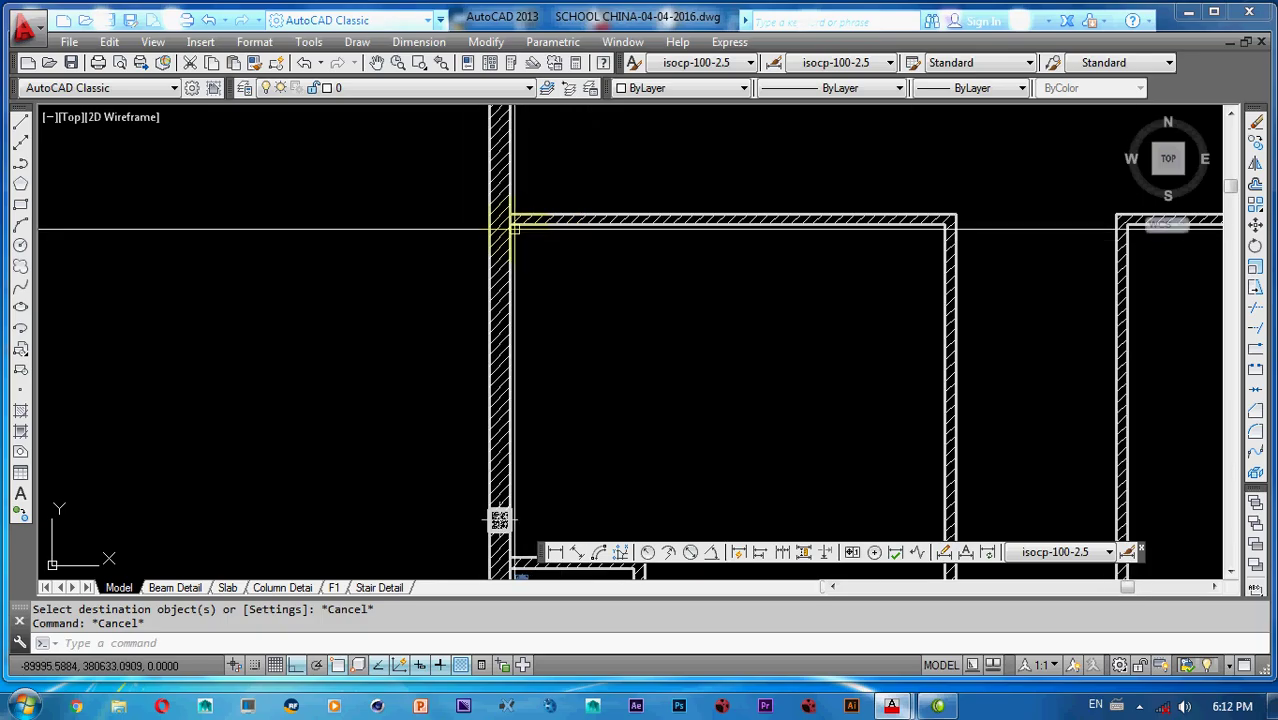
pyautogui.write('r')
pyautogui.press('Return')
pyautogui.press('Return')
pyautogui.scroll(3, 505, 228)
pyautogui.scroll(-3, 480, 226)
pyautogui.press('Escape')
pyautogui.scroll(-4, 613, 242)
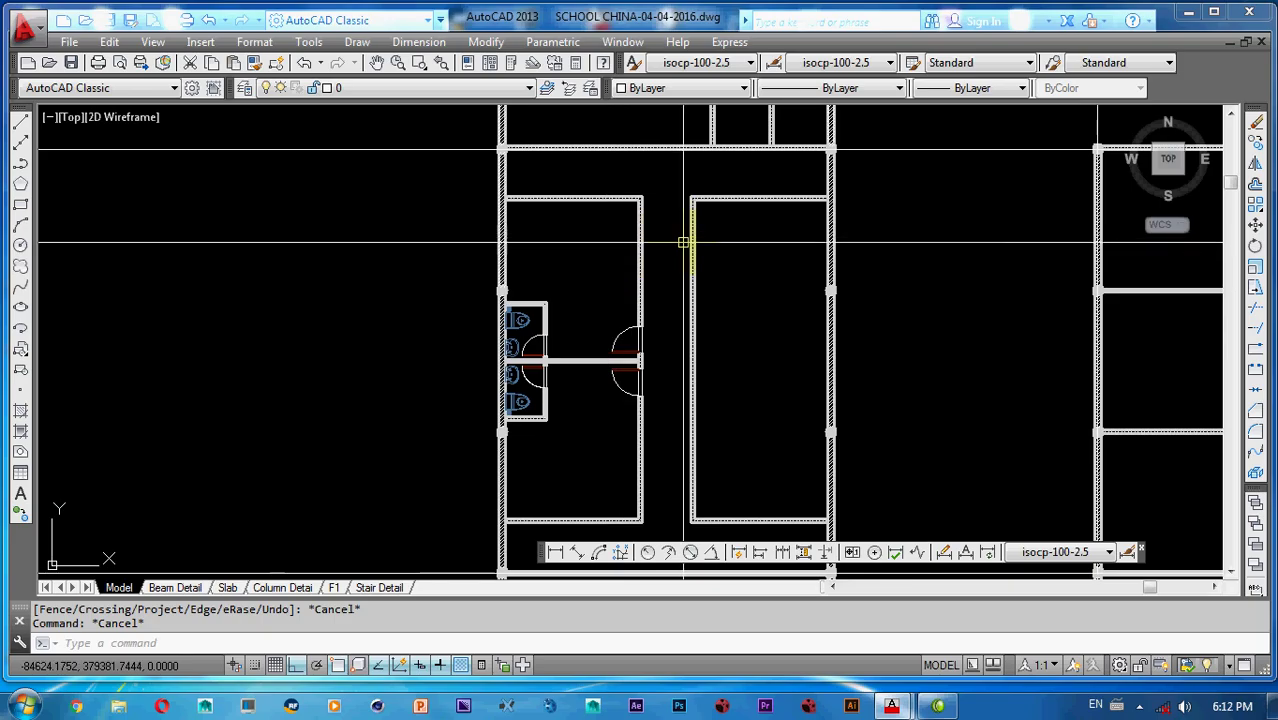
pyautogui.scroll(-2, 668, 246)
pyautogui.scroll(3, 575, 310)
pyautogui.scroll(-3, 585, 320)
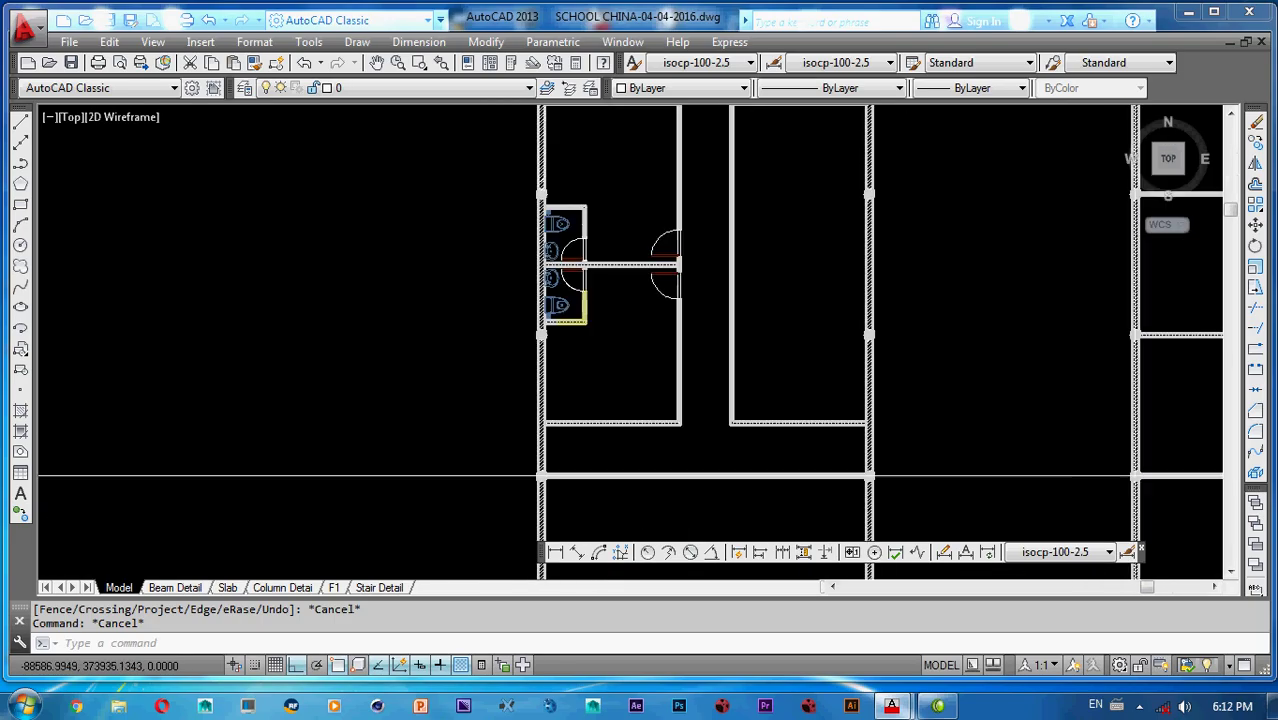
pyautogui.scroll(-2, 595, 340)
pyautogui.scroll(5, 592, 320)
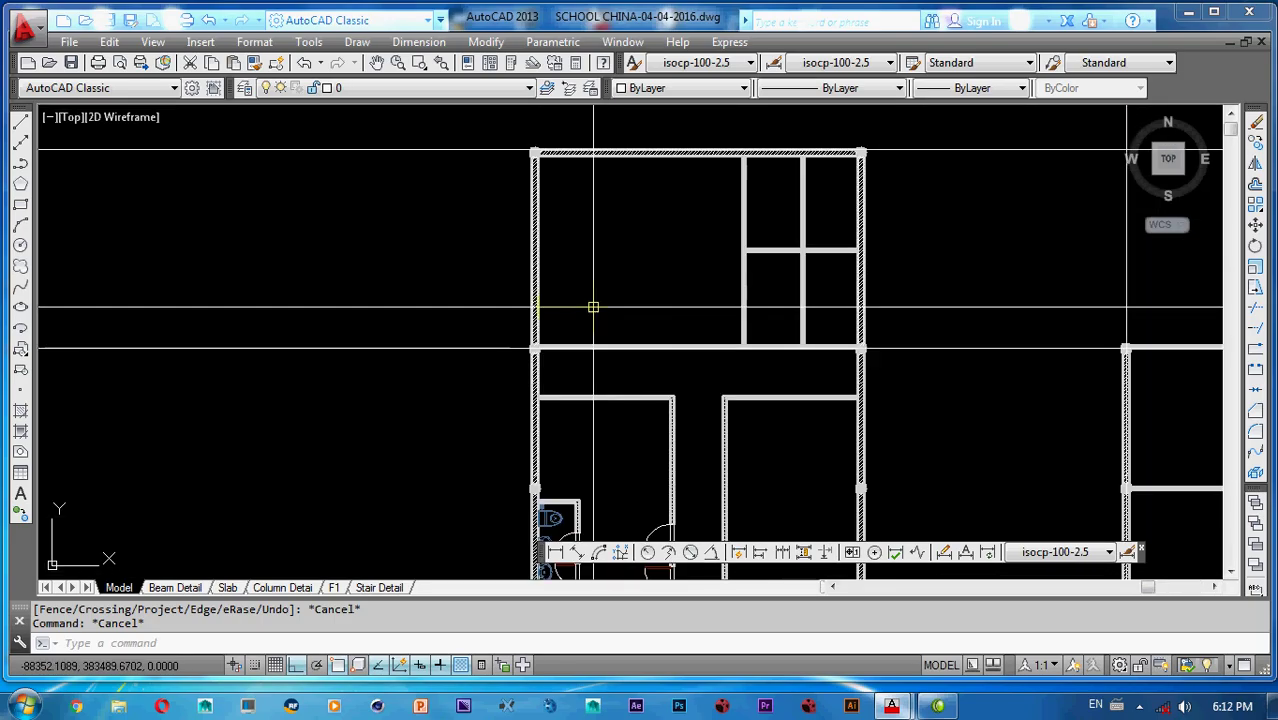
pyautogui.write('l')
pyautogui.press('Return')
pyautogui.scroll(6, 560, 400)
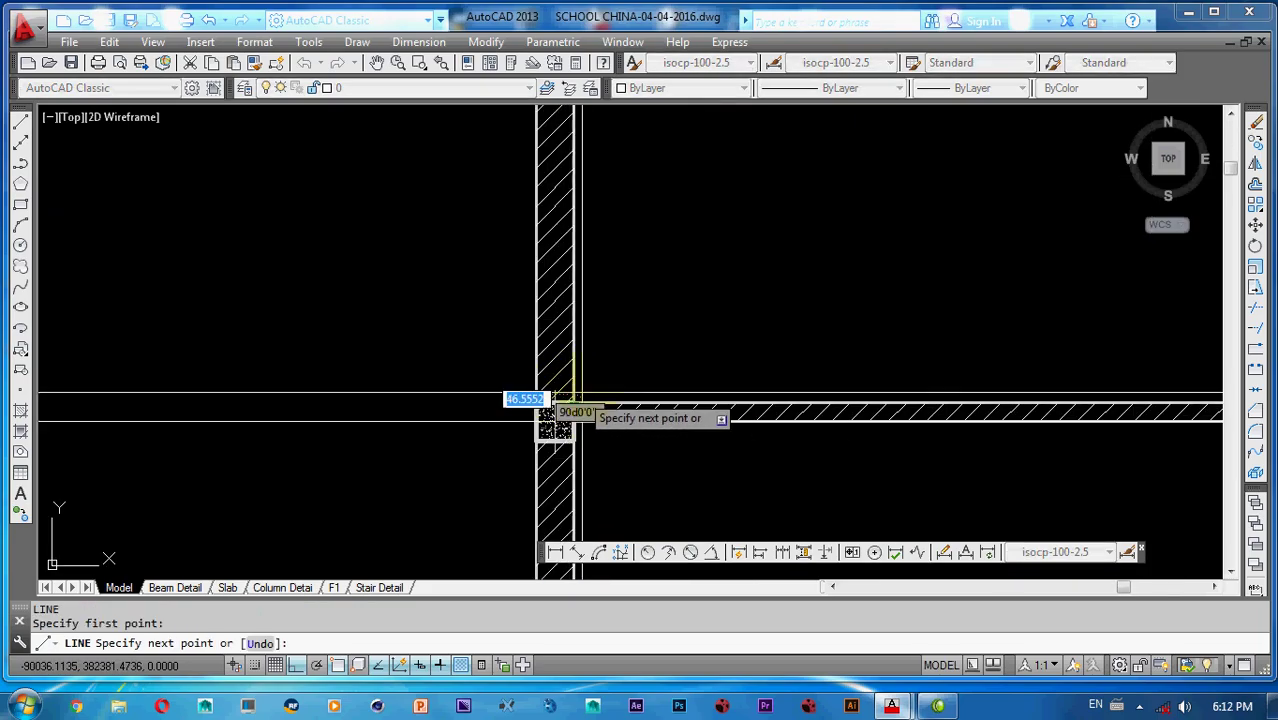
pyautogui.press('Escape')
# - Copy the dining set, sink, stove and refrigerator outline from the furnished plan to the space outside the partitioned plan's large upper room
pyautogui.scroll(-6, 560, 410)
pyautogui.scroll(6, 652, 371)
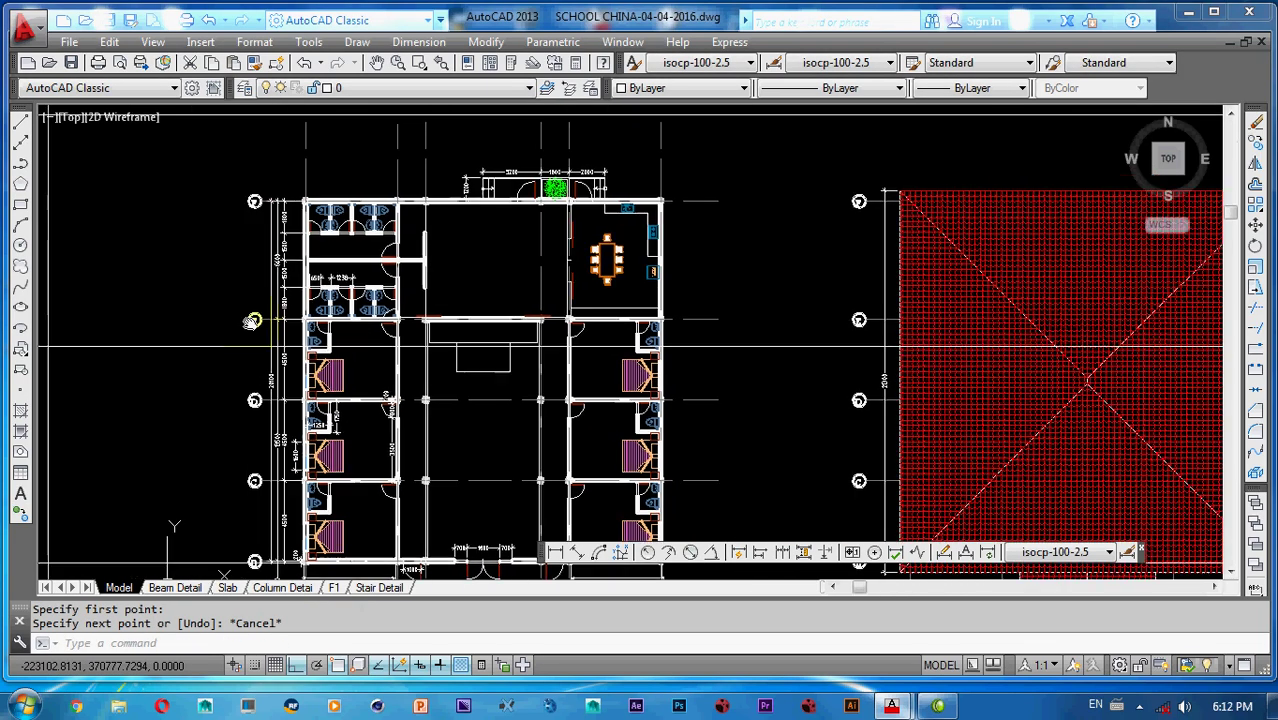
pyautogui.scroll(5, 610, 262)
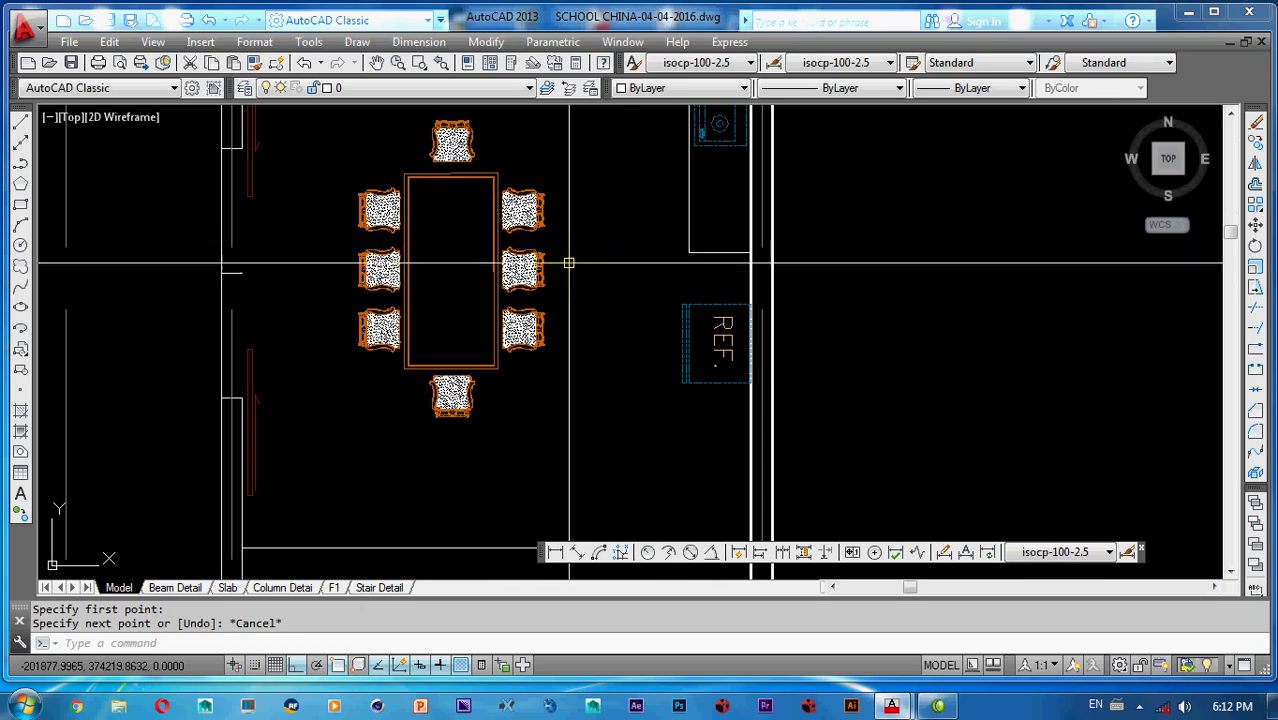
pyautogui.click(528, 256)
pyautogui.scroll(-2, 605, 289)
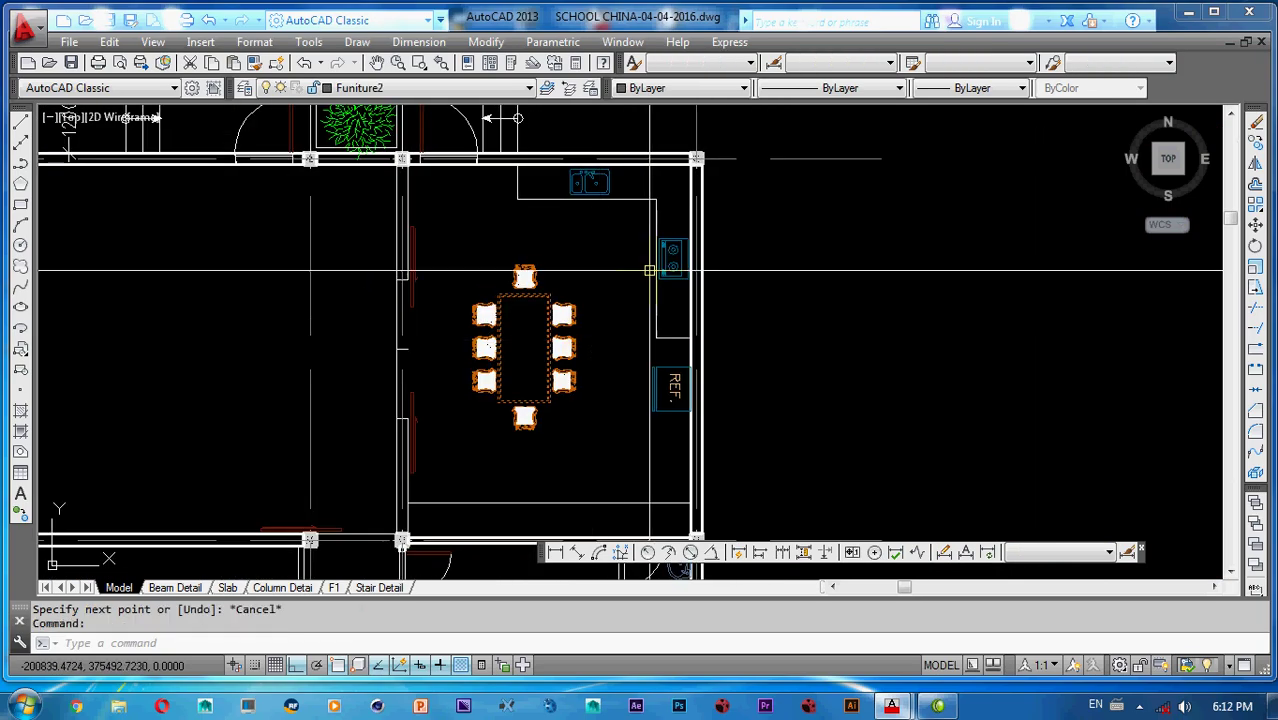
pyautogui.click(663, 259)
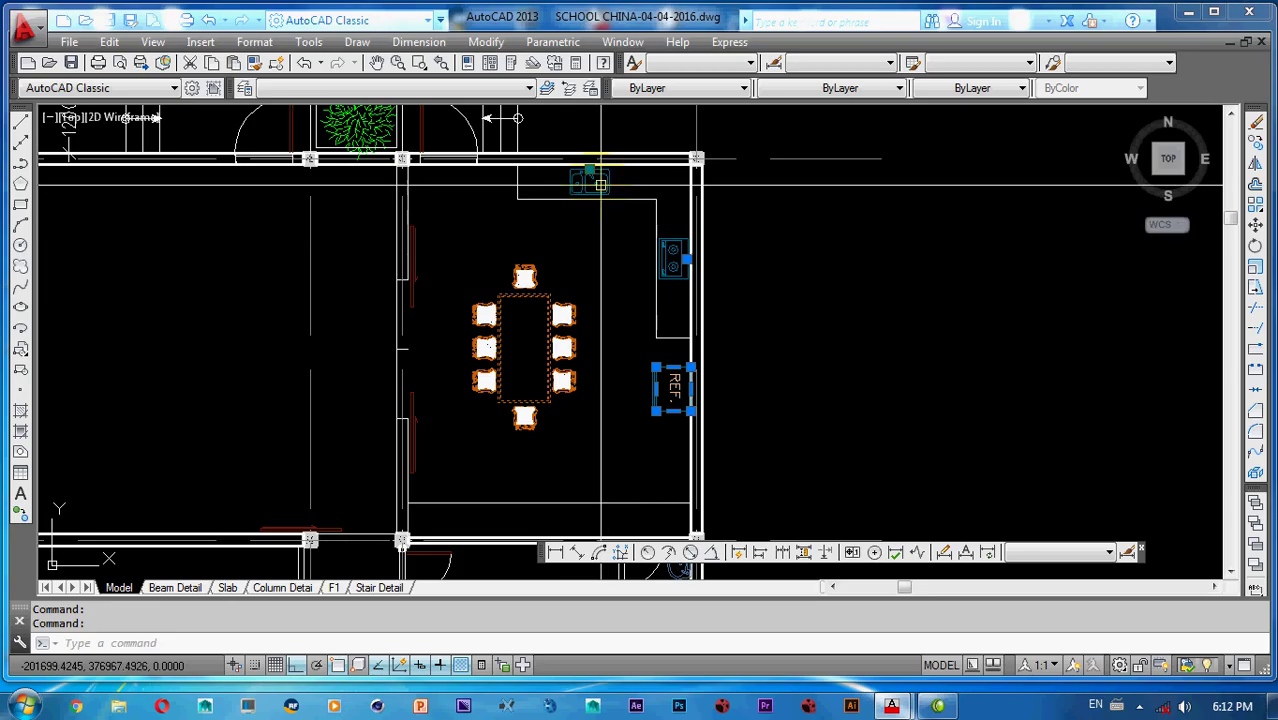
pyautogui.write('c')
pyautogui.click(607, 295)
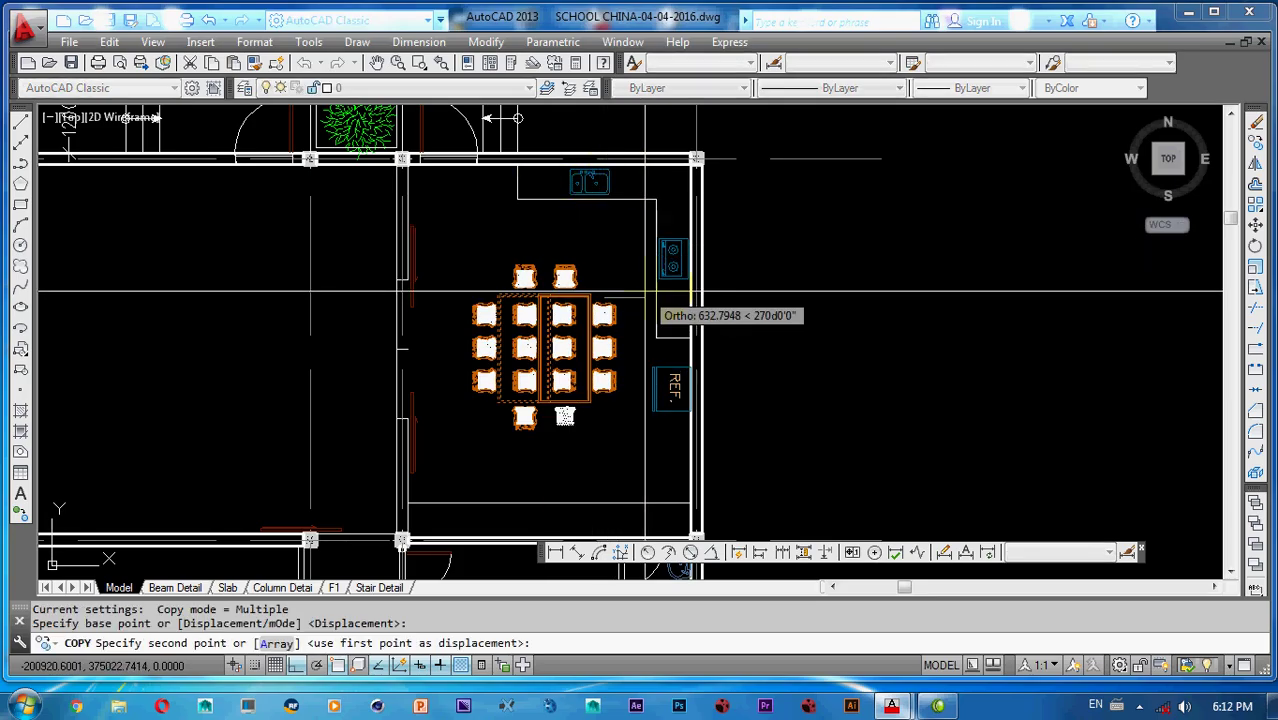
pyautogui.scroll(-11, 656, 290)
pyautogui.scroll(5, 1120, 248)
pyautogui.scroll(3, 751, 306)
pyautogui.scroll(3, 751, 322)
pyautogui.moveTo(748, 315); pyautogui.dragTo(620, 388, button='middle')
pyautogui.moveTo(598, 212); pyautogui.dragTo(740, 317, button='middle')
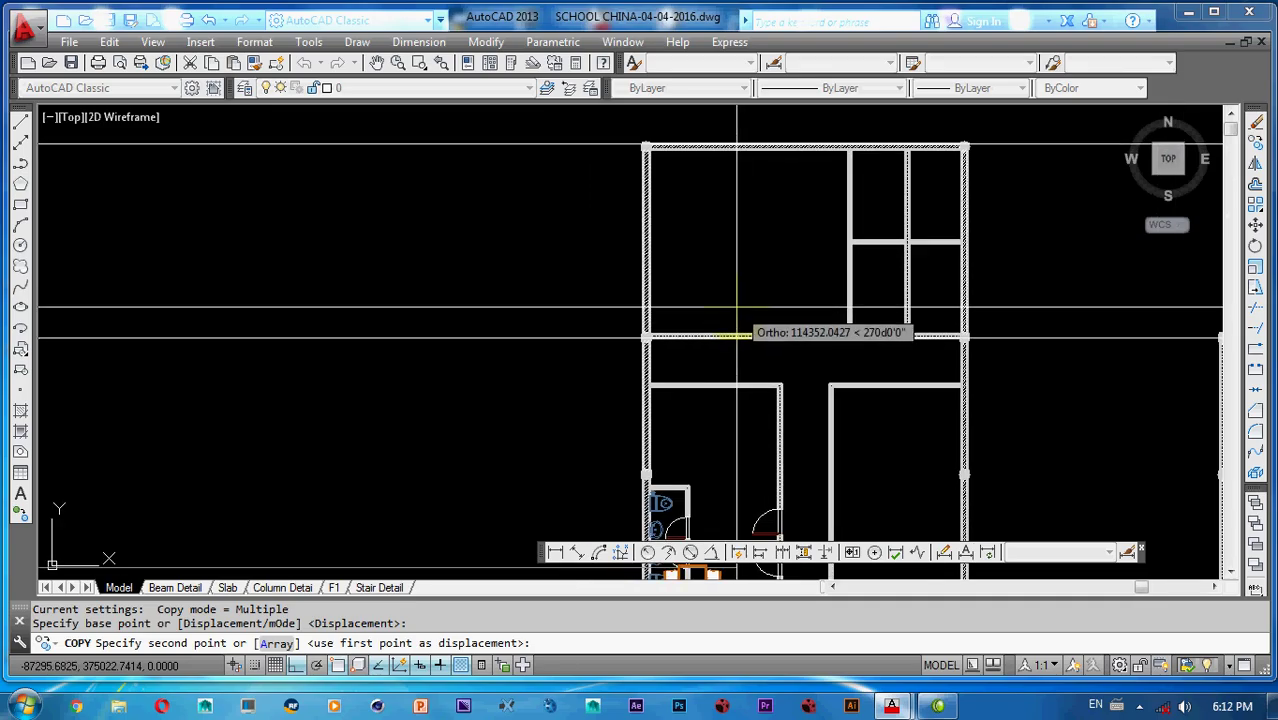
pyautogui.press('Escape')
pyautogui.press('Escape')
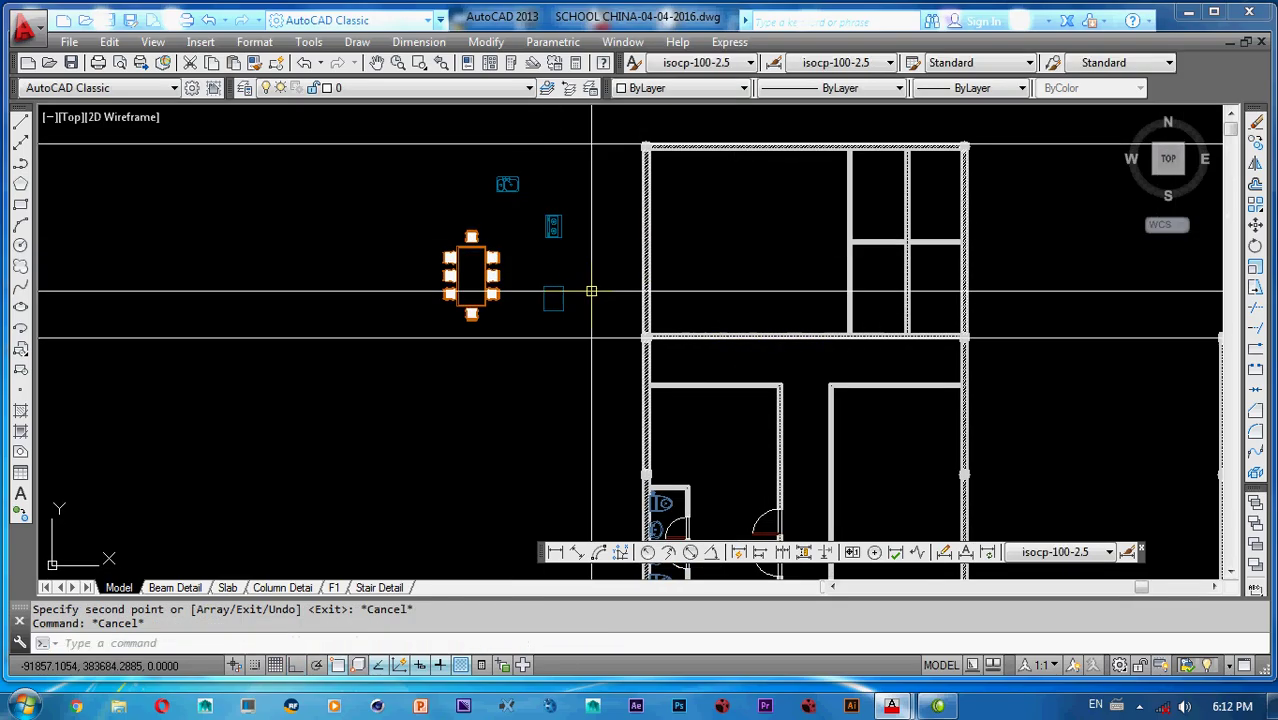
pyautogui.press('Escape')
# - Erase the copied refrigerator rectangle beside the partitioned plan
pyautogui.scroll(5, 550, 286)
pyautogui.scroll(-3, 558, 288)
pyautogui.moveTo(560, 290); pyautogui.dragTo(612, 287, button='middle')
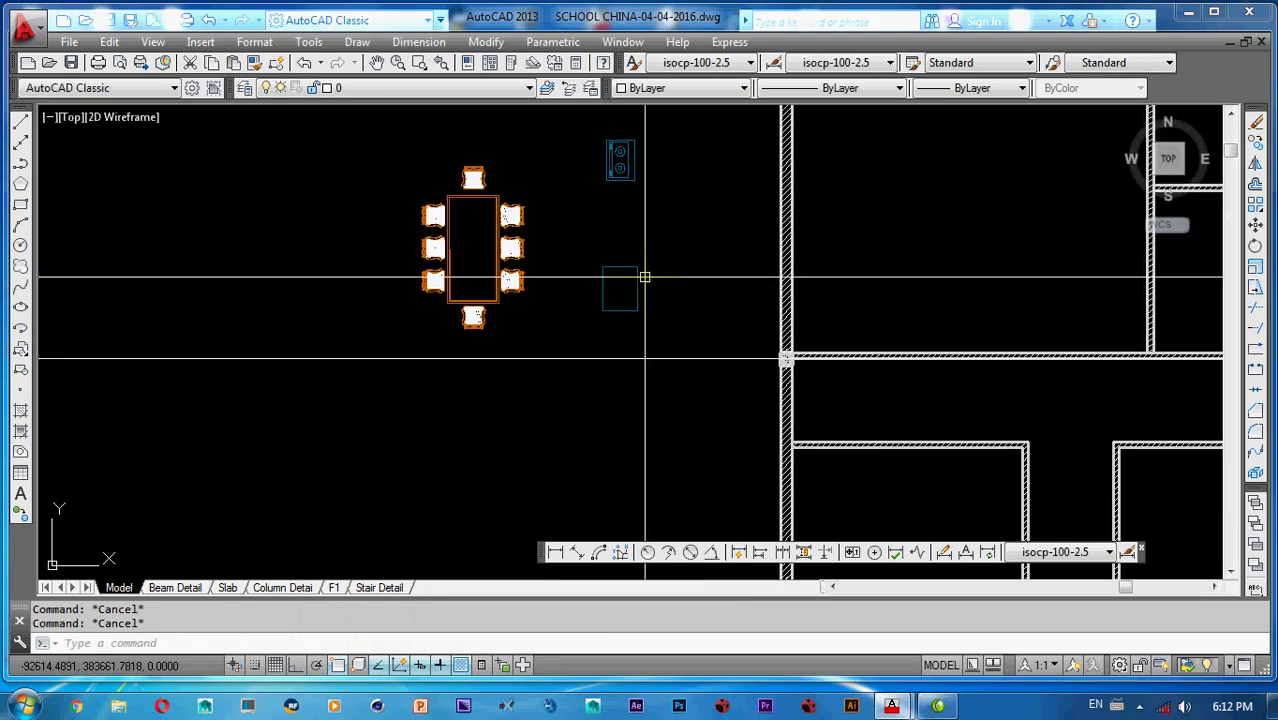
pyautogui.click(636, 277)
pyautogui.write('e')
pyautogui.press('Return')
# - Copy the refrigerator from the furnished plan into the lower-left corner of the partitioned plan's large upper room
pyautogui.scroll(-5, 600, 275)
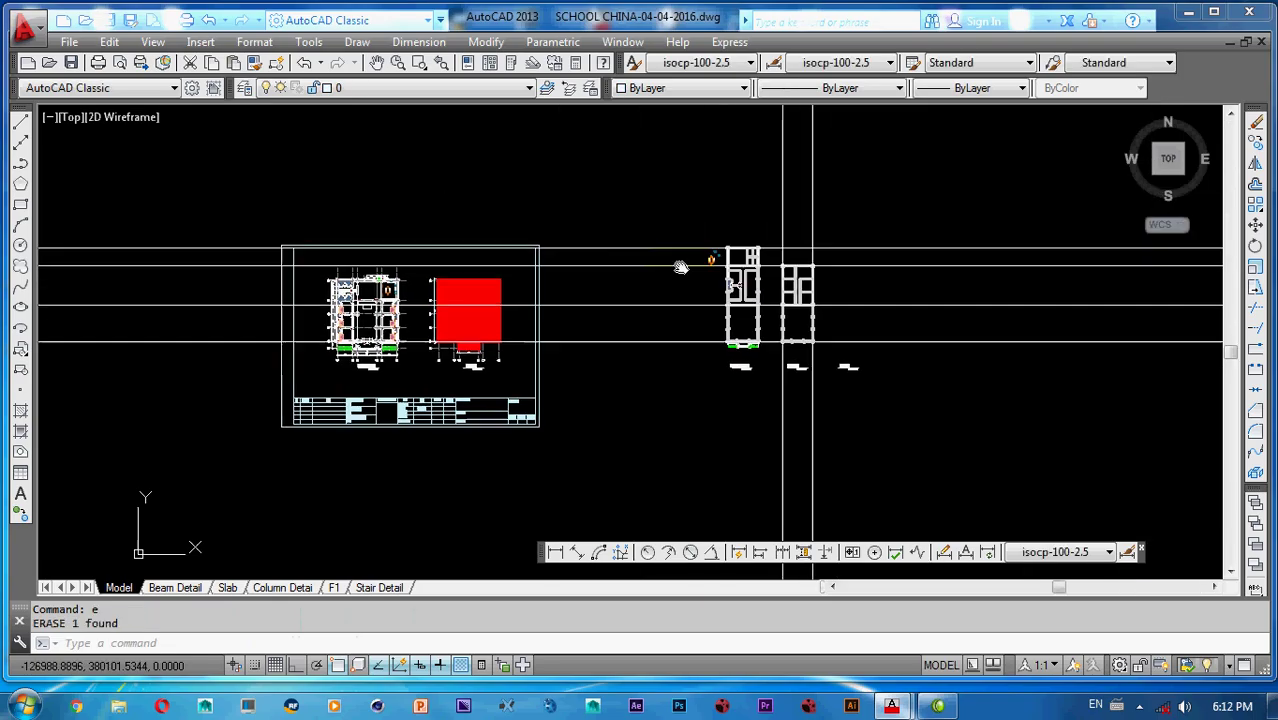
pyautogui.scroll(8, 460, 252)
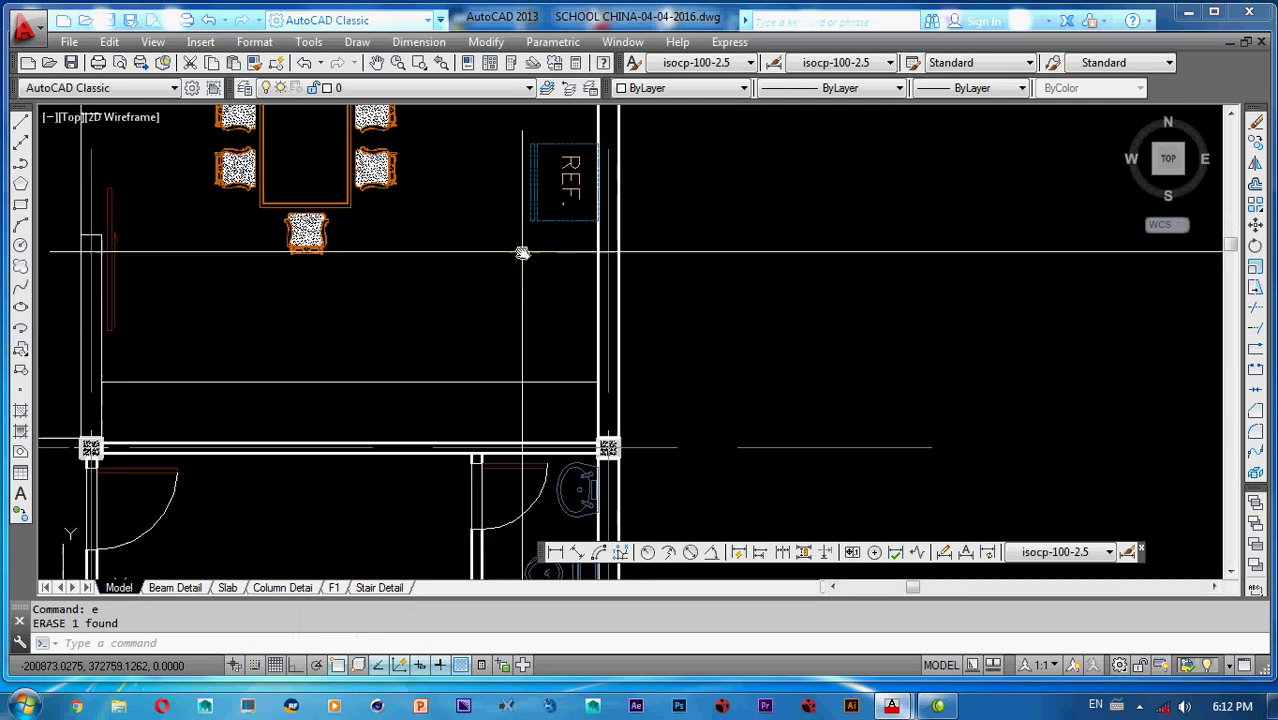
pyautogui.click(598, 185)
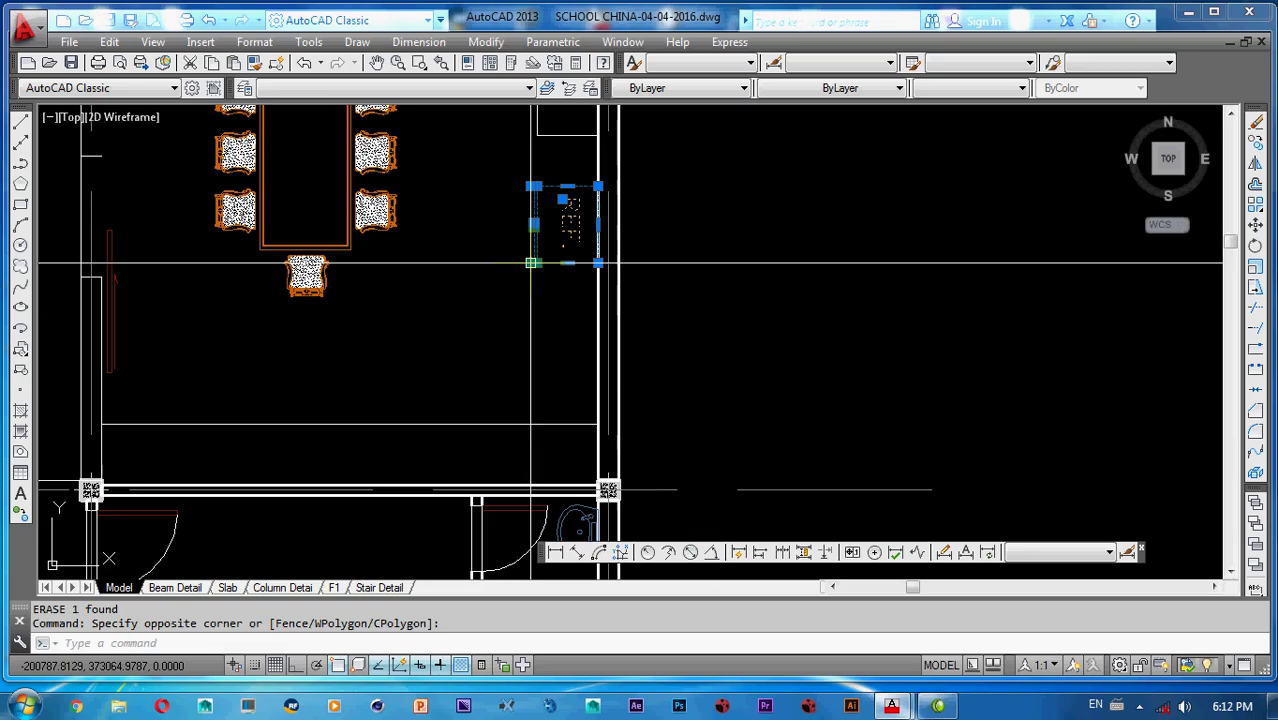
pyautogui.write('o')
pyautogui.press('Return')
pyautogui.click(570, 225)
pyautogui.scroll(-6, 571, 228)
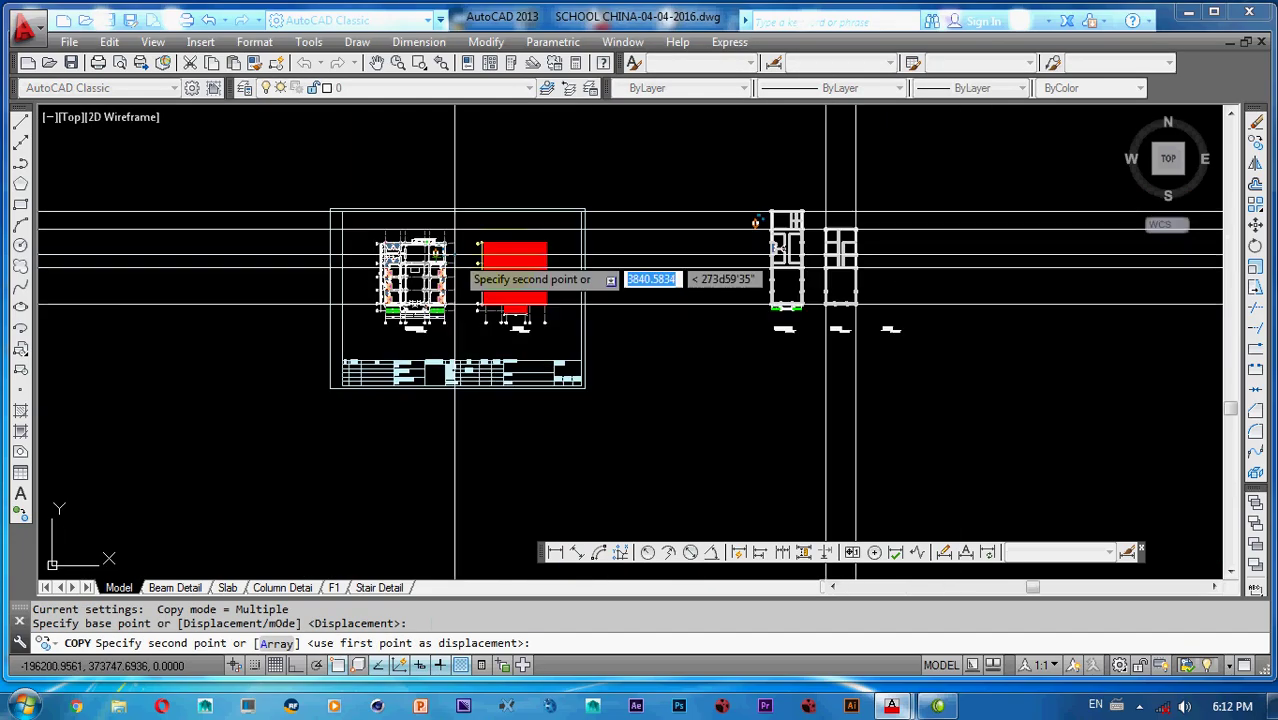
pyautogui.scroll(6, 755, 222)
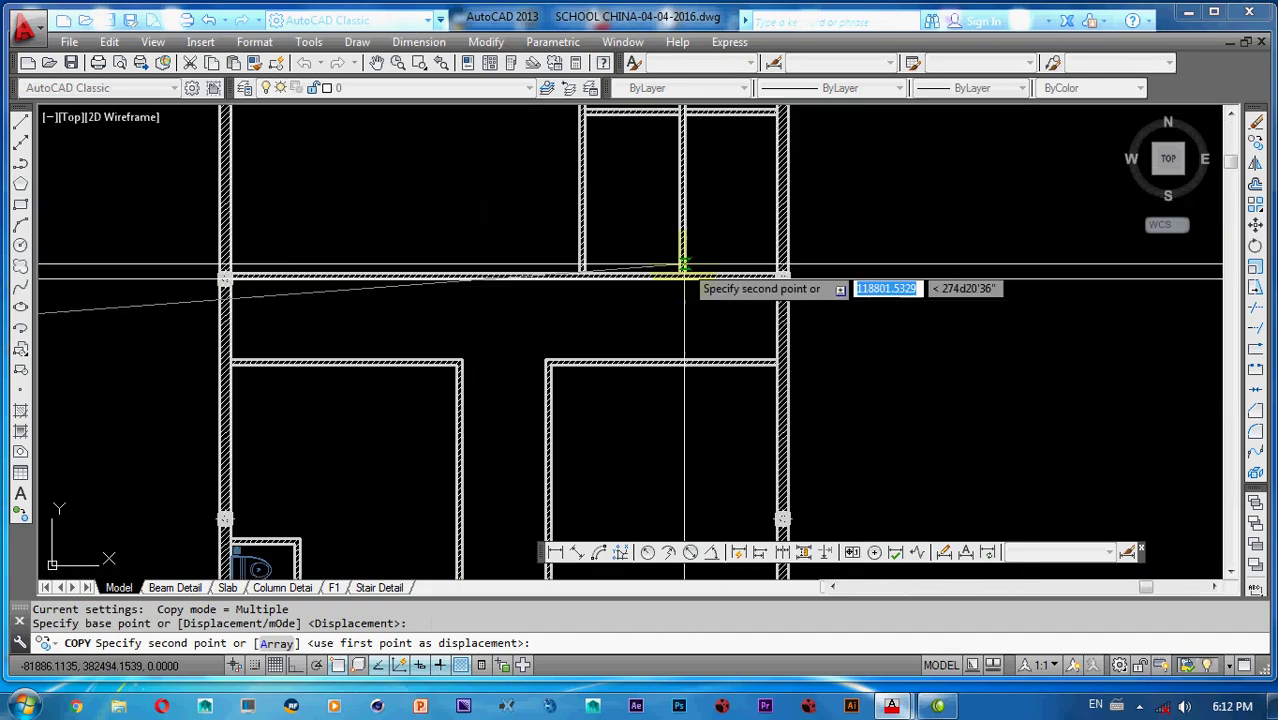
pyautogui.scroll(-3, 640, 268)
pyautogui.scroll(5, 600, 280)
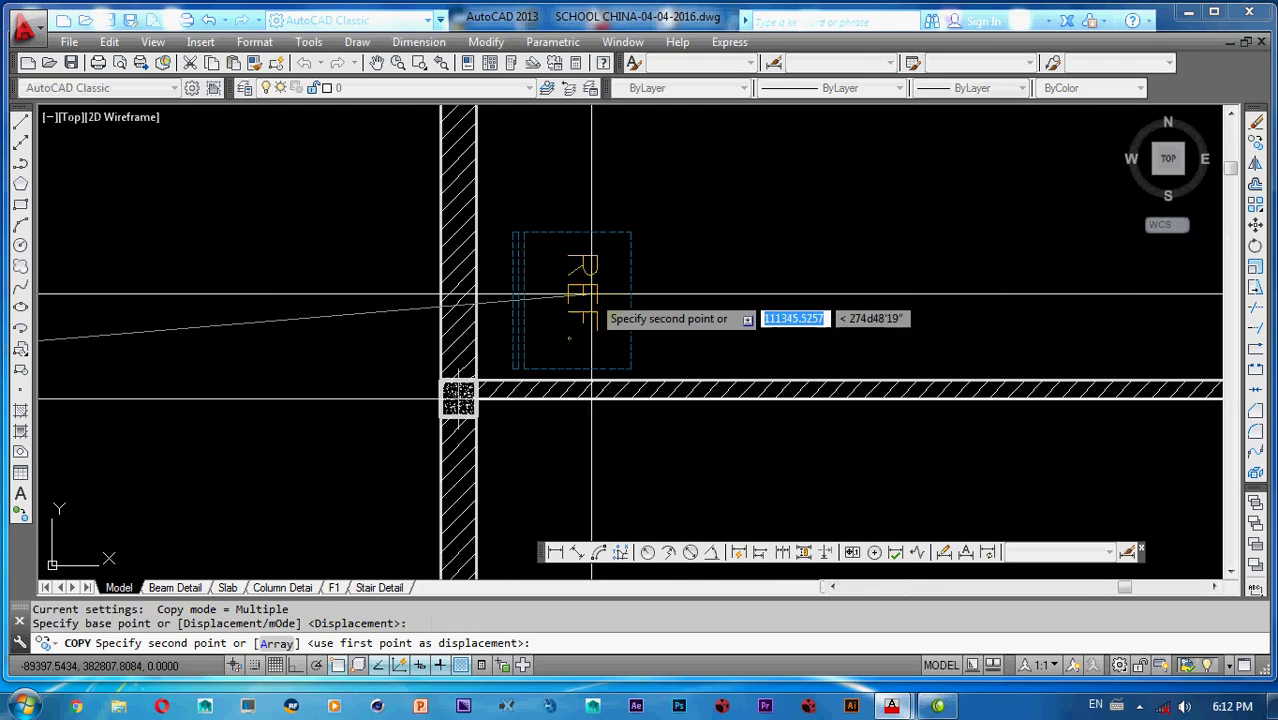
pyautogui.moveTo(541, 337); pyautogui.dragTo(556, 304, button='middle')
pyautogui.click(561, 302)
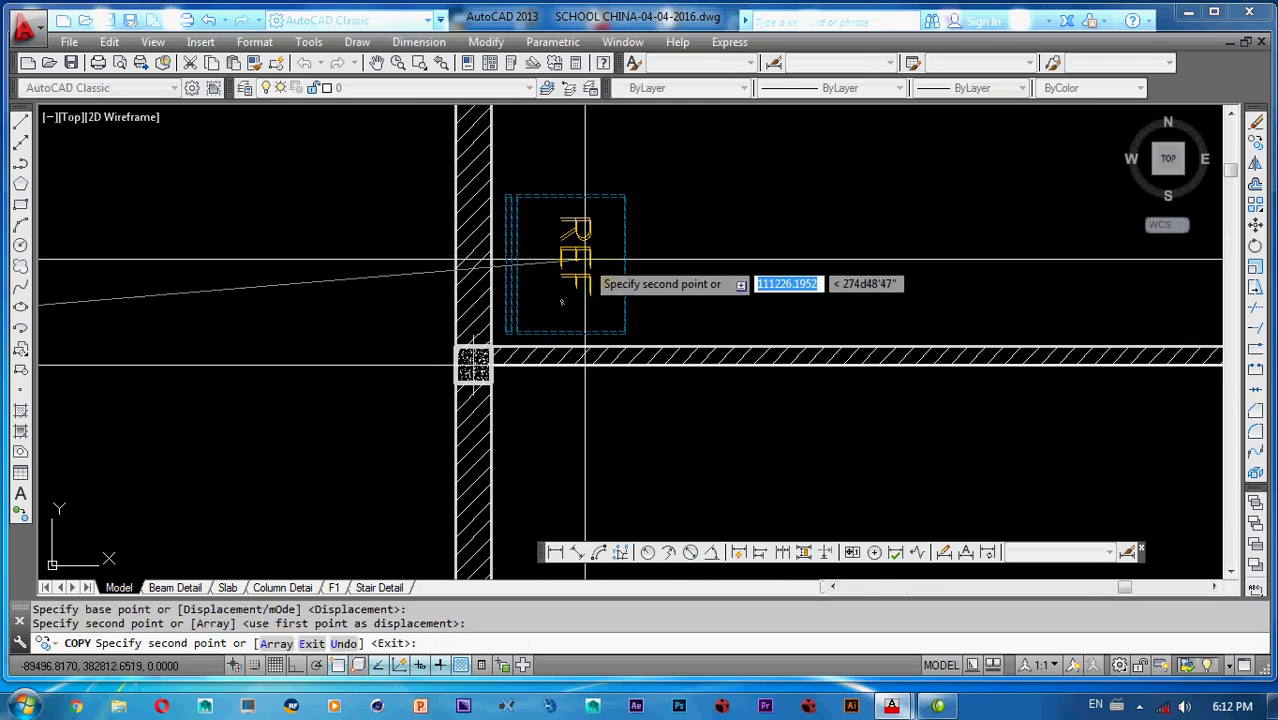
pyautogui.press('Escape')
# - Mirror the copied refrigerator about a vertical line and erase the source, so its back faces the left outer wall
pyautogui.click(638, 190)
pyautogui.click(505, 337)
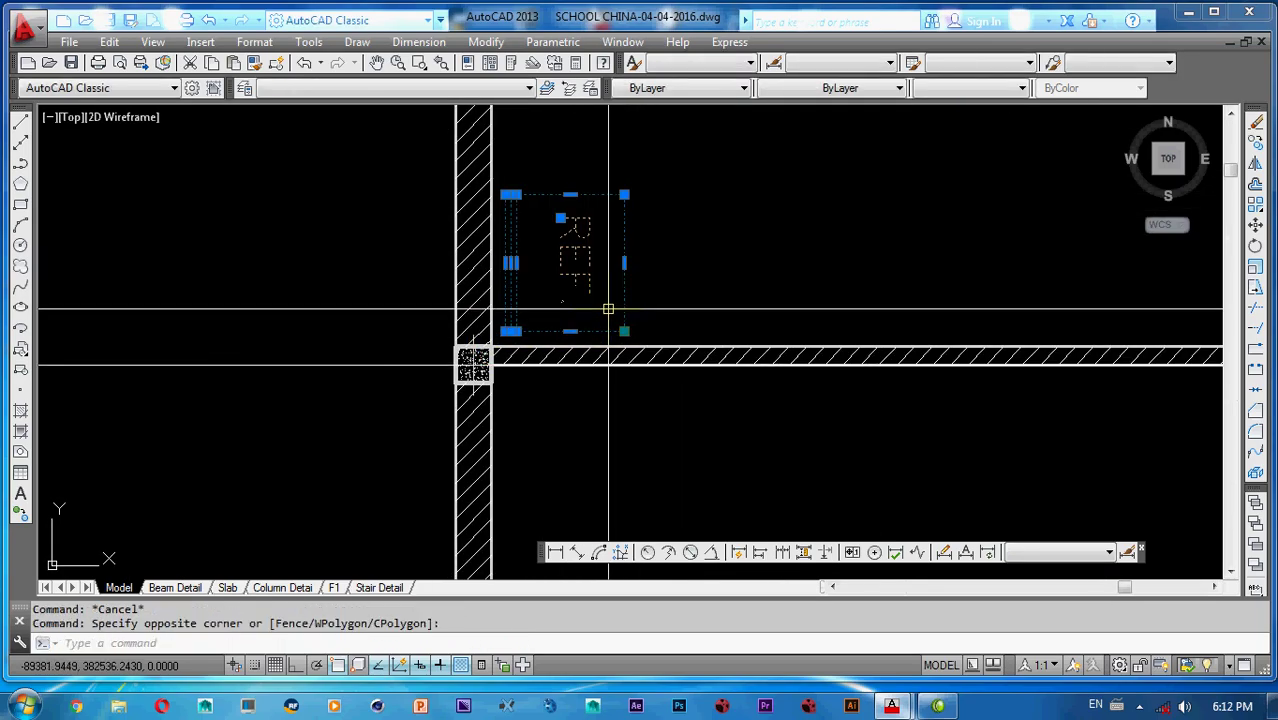
pyautogui.write('mi')
pyautogui.press('Return')
pyautogui.click(557, 334)
pyautogui.click(557, 197)
pyautogui.write('y')
pyautogui.press('Return')
# - Move the refrigerator slightly to the right with Ortho on, leaving a small gap to the outer wall
pyautogui.click(633, 171)
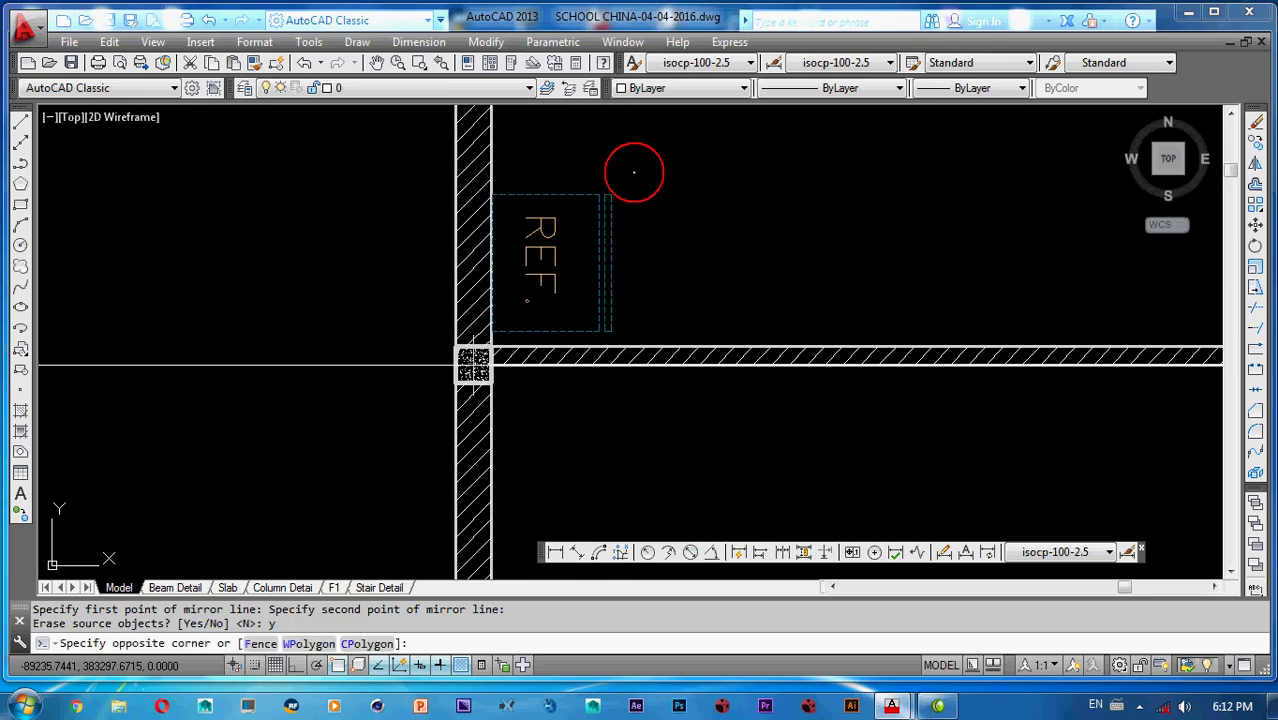
pyautogui.click(542, 306)
pyautogui.write('m')
pyautogui.press('Return')
pyautogui.click(653, 276)
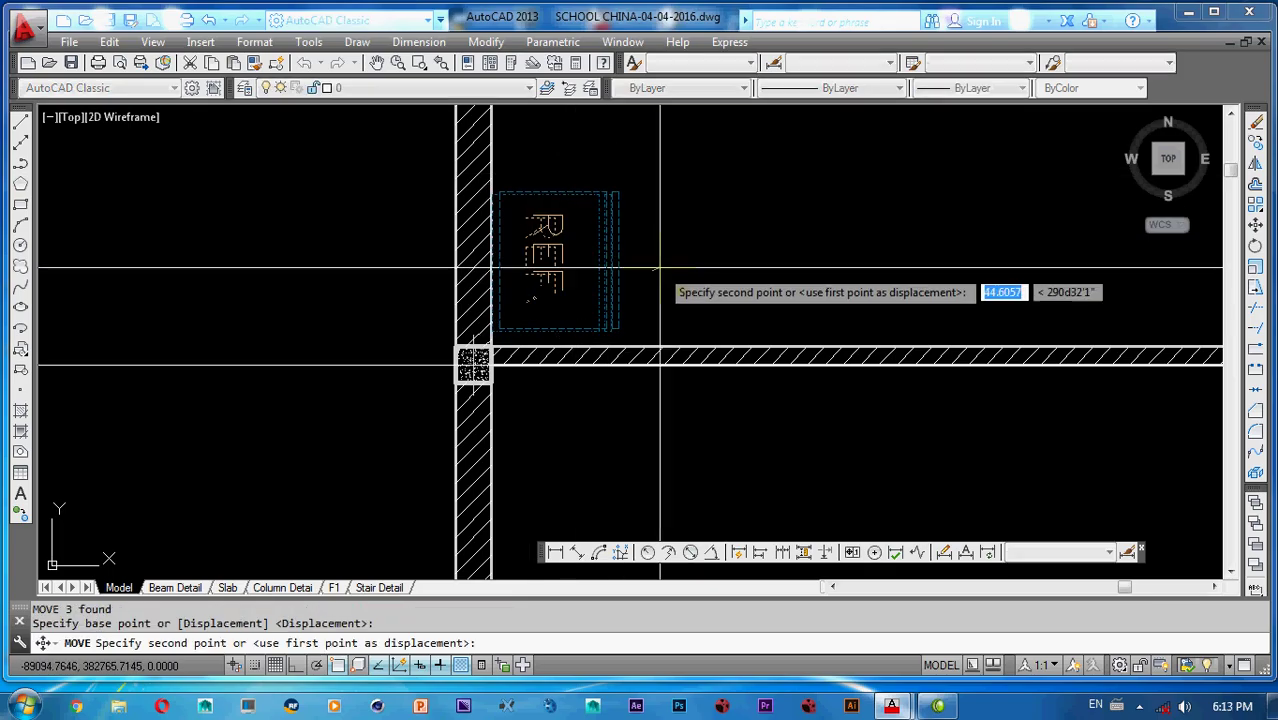
pyautogui.press('F8')
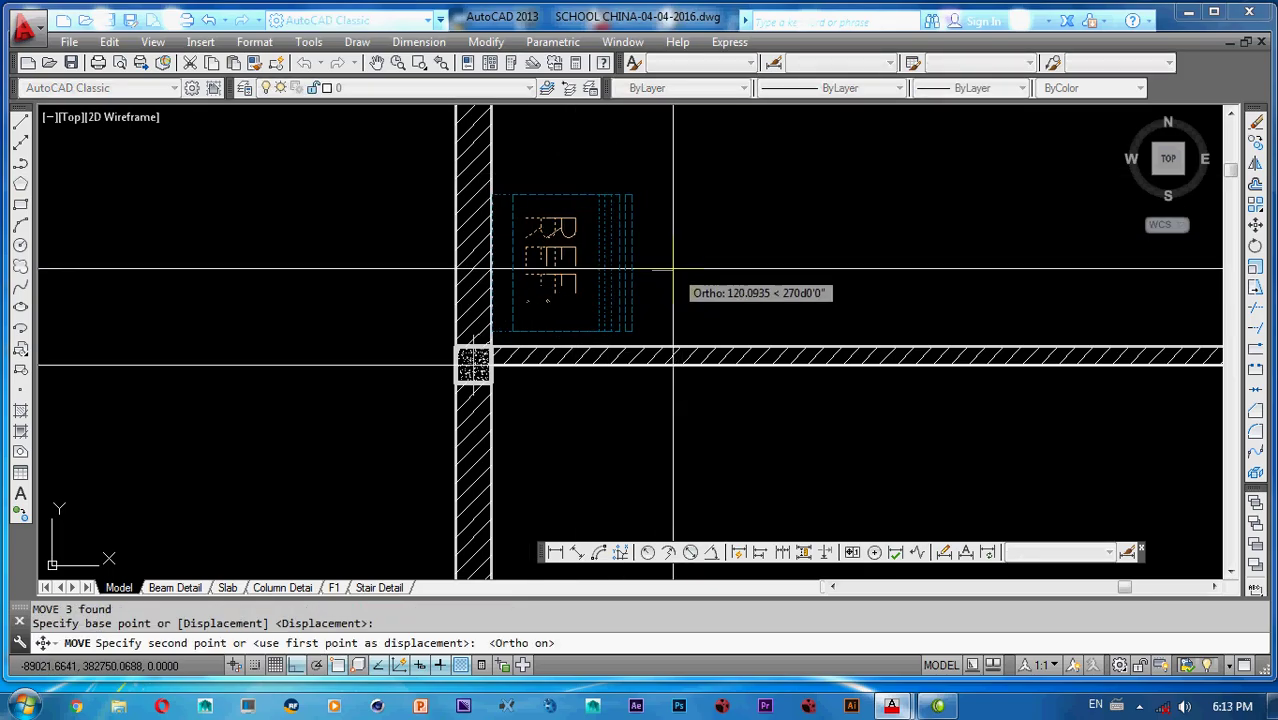
pyautogui.click(659, 269)
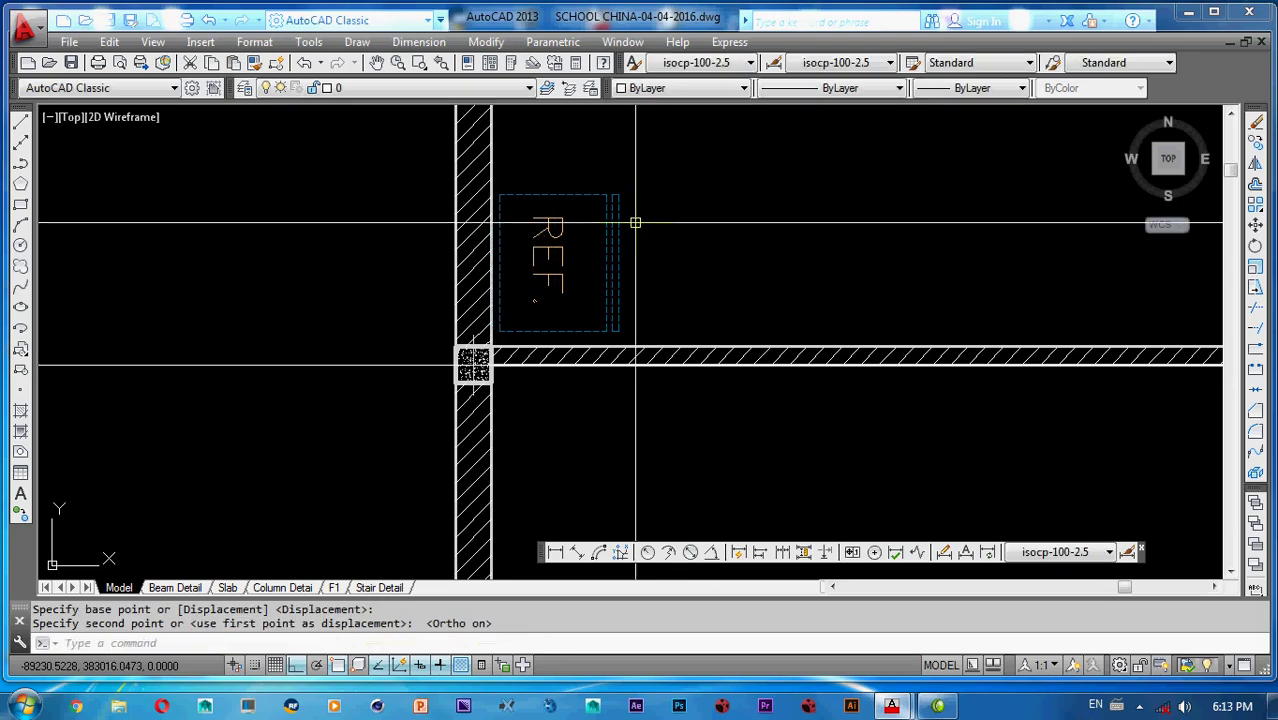
pyautogui.scroll(-4, 635, 210)
pyautogui.moveTo(638, 254)
pyautogui.mouseDown(button='middle')
pyautogui.moveTo(645, 380)
pyautogui.moveTo(616, 284)
pyautogui.moveTo(640, 288)
pyautogui.moveTo(636, 266)
pyautogui.mouseUp(button='middle')
pyautogui.scroll(-2, 645, 380)
pyautogui.scroll(2, 622, 260)
pyautogui.write('o')
pyautogui.press('Return')
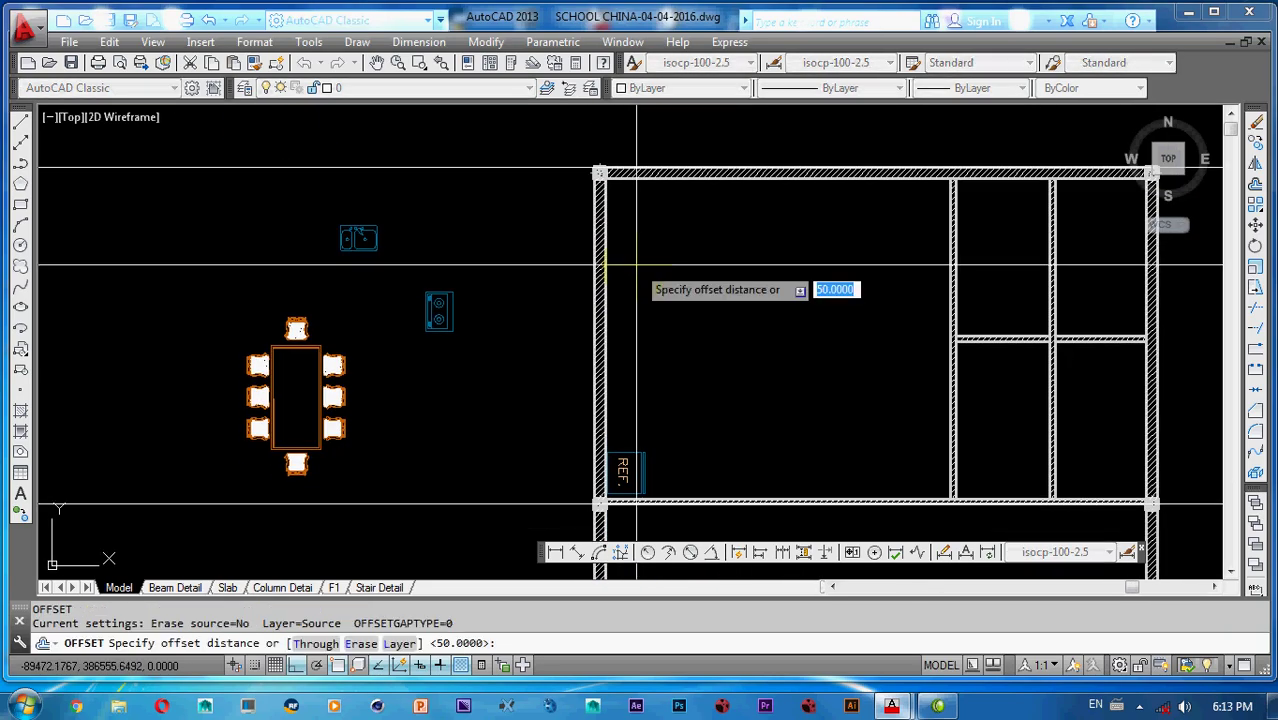
pyautogui.write('1200')
pyautogui.press('Return')
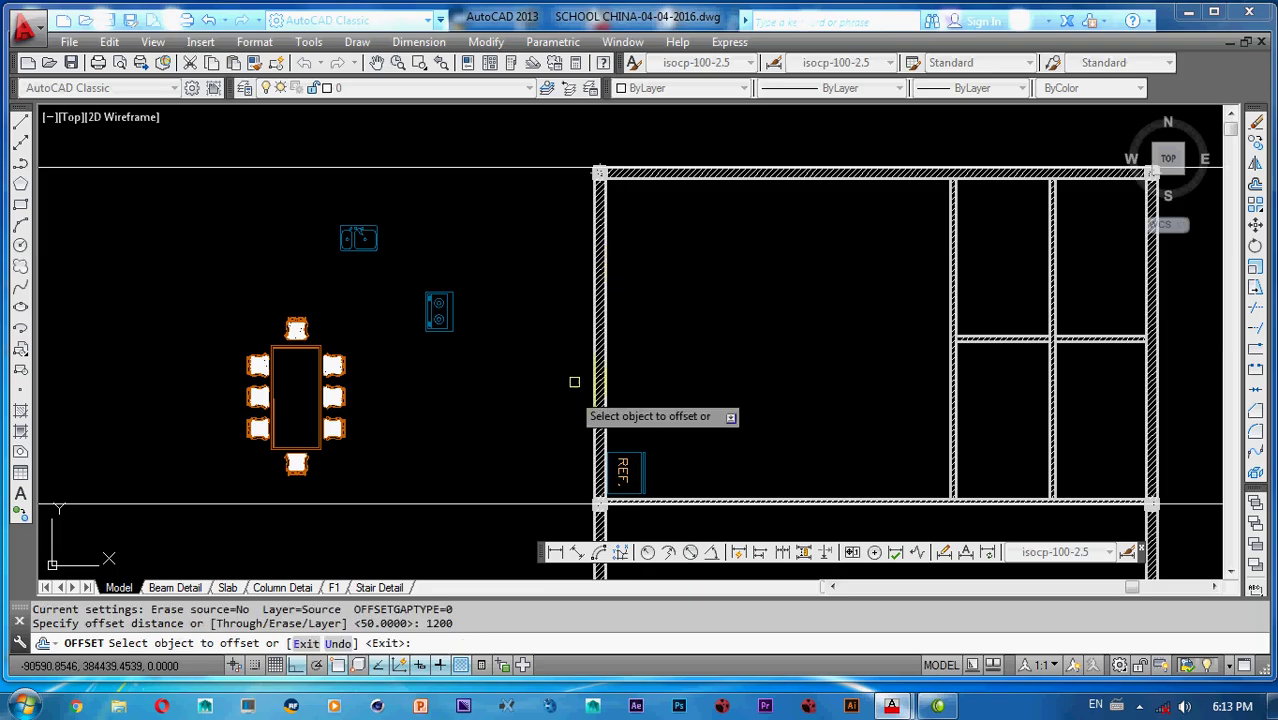
pyautogui.press('Escape')
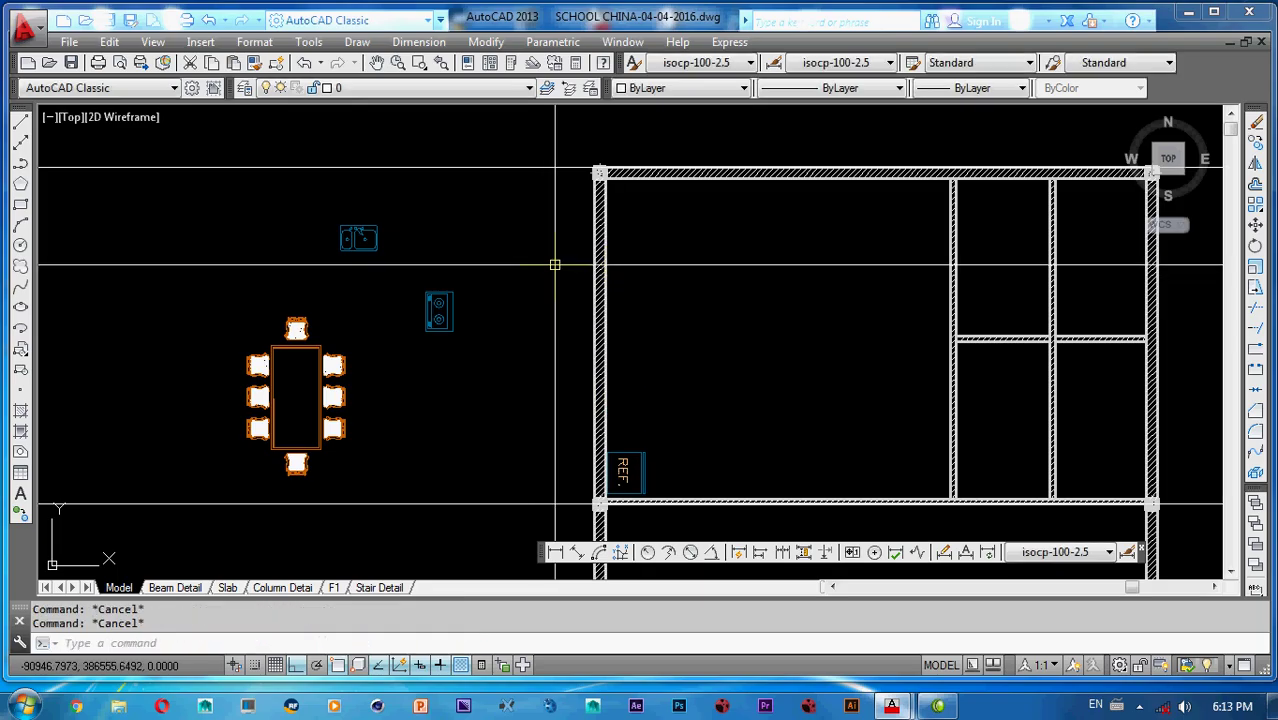
# - Draw a horizontal construction line along the inner face of the large upper room's top wall
pyautogui.write('l')
pyautogui.press('Return')
pyautogui.write('h')
pyautogui.press('Return')
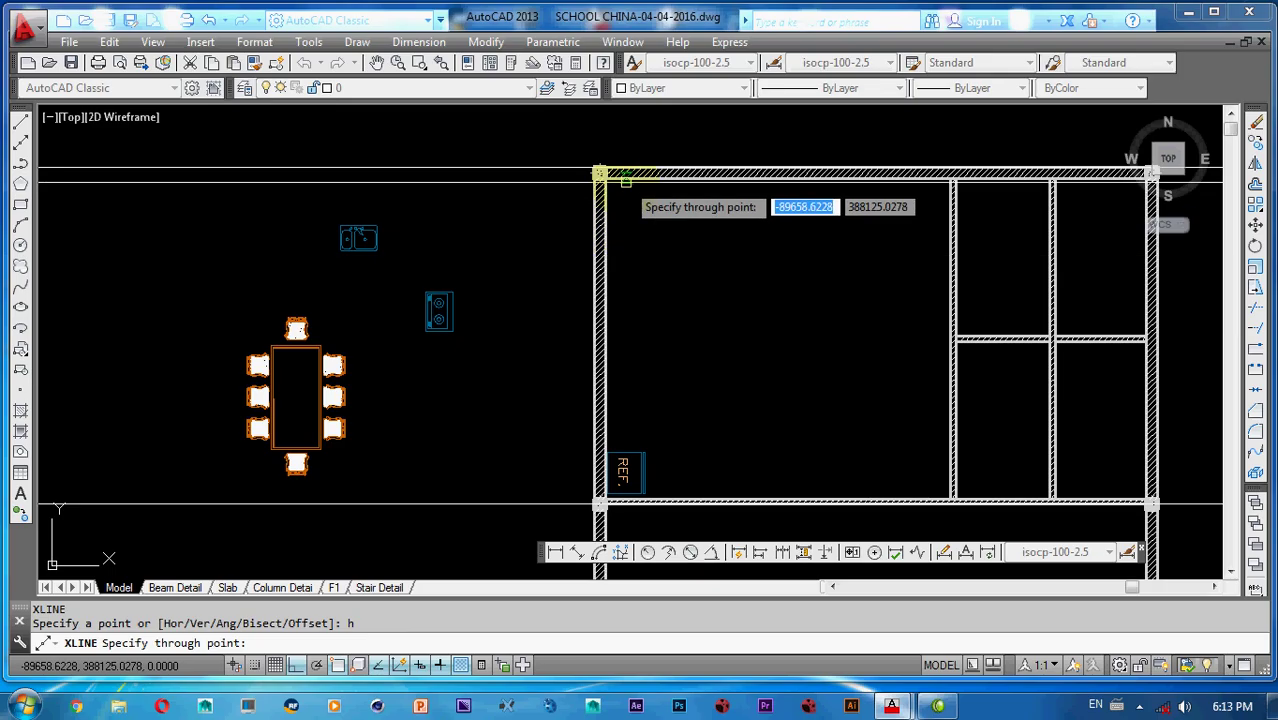
pyautogui.click(599, 178)
pyautogui.press('Escape')
# - Draw a vertical construction line along the inner face of the large upper room's left outer wall
pyautogui.write('x')
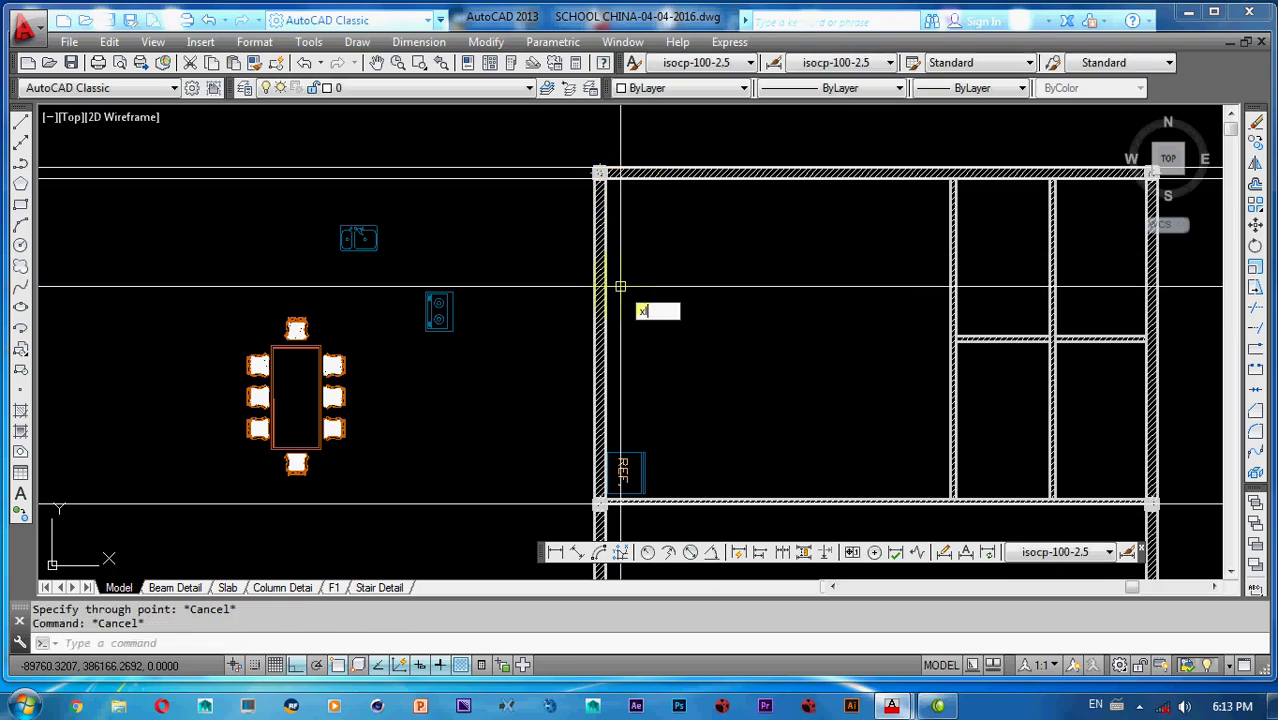
pyautogui.write('l')
pyautogui.press('Return')
pyautogui.write('v')
pyautogui.press('Return')
pyautogui.click(606, 277)
pyautogui.press('Escape')
pyautogui.press('Escape')
pyautogui.press('Escape')
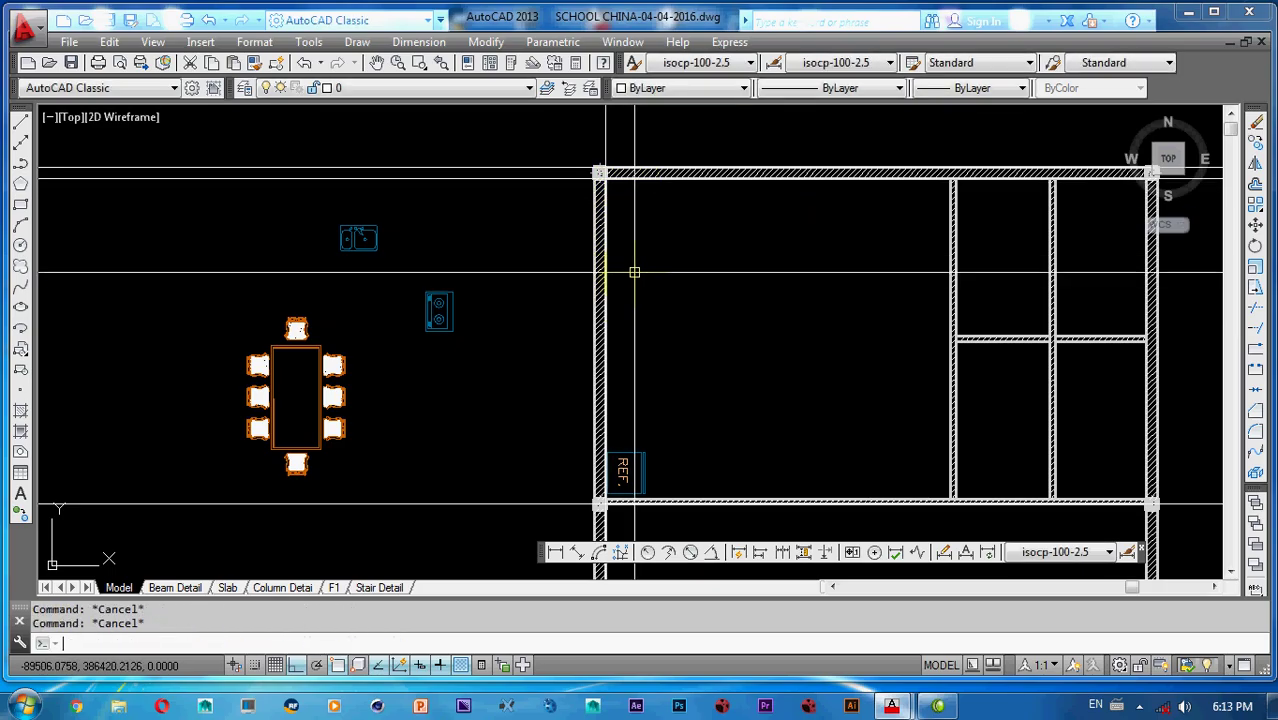
# - Offset the vertical construction line 600 into the large upper room
pyautogui.write('o')
pyautogui.press('Return')
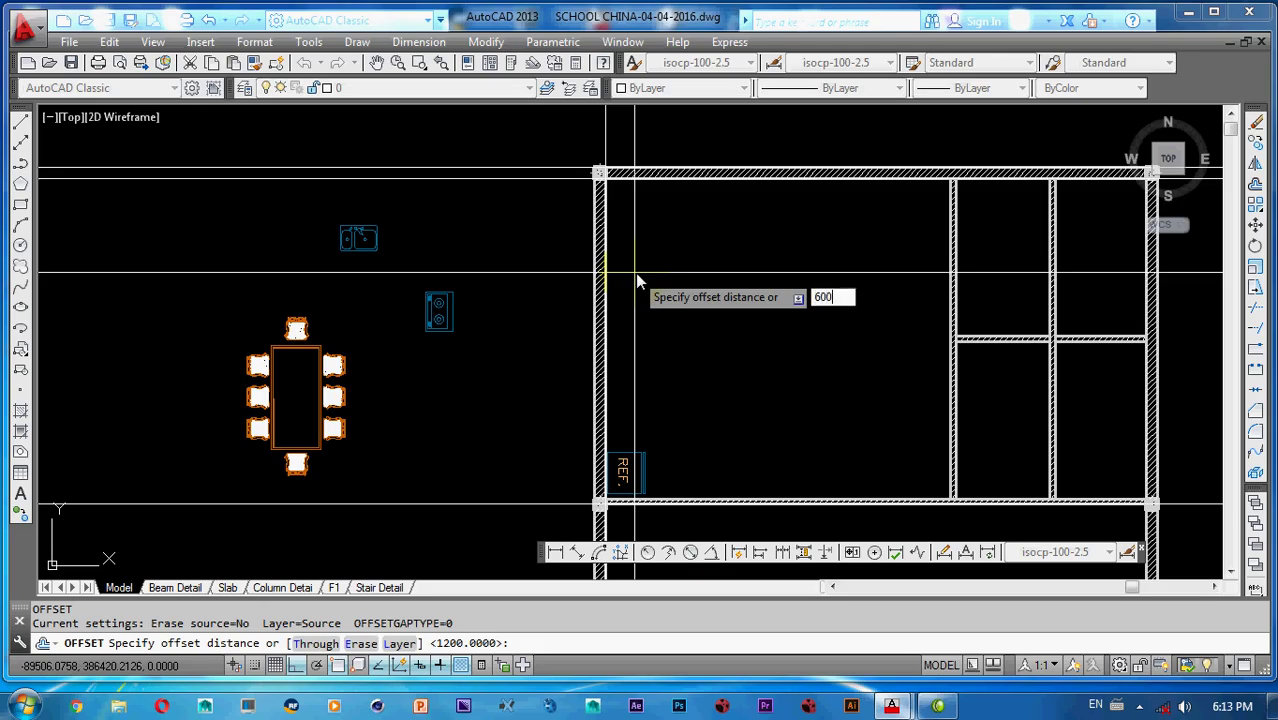
pyautogui.write('600')
pyautogui.press('Return')
pyautogui.click(602, 148)
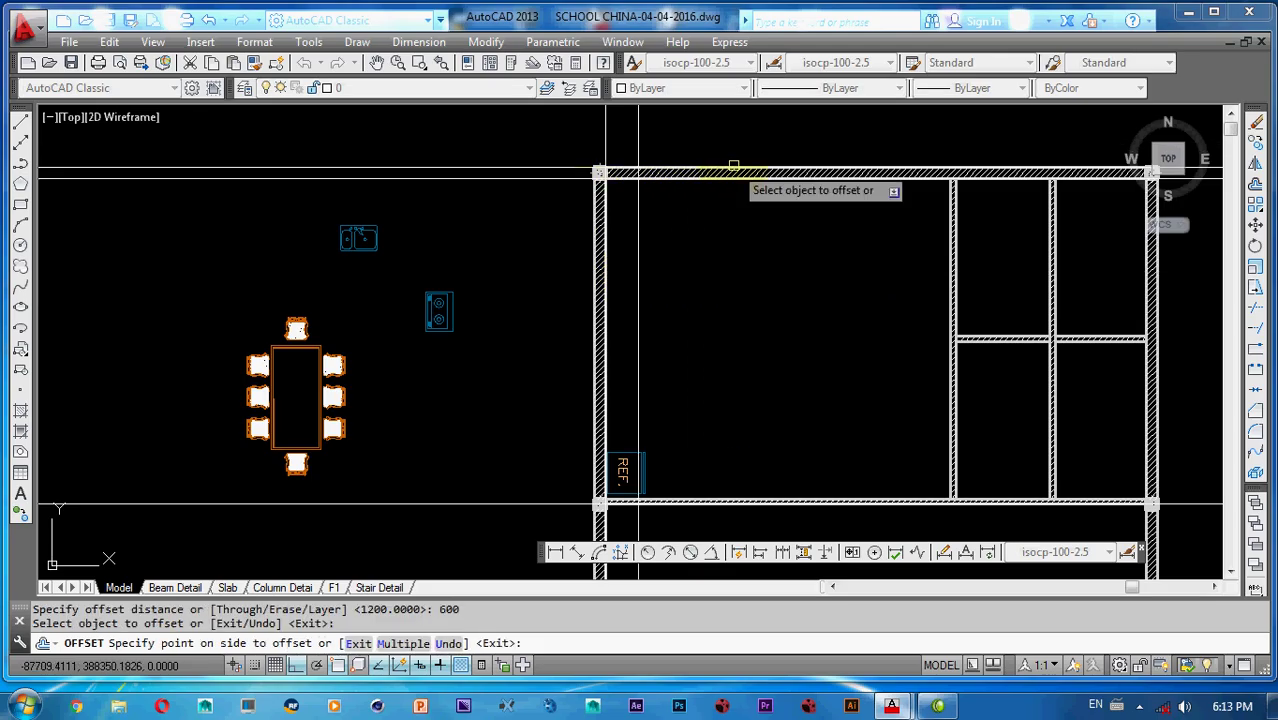
pyautogui.click(667, 253)
pyautogui.moveTo(663, 259); pyautogui.dragTo(662, 307, button='middle')
pyautogui.press('Escape')
# - Offset the horizontal construction line at the top wall downward by 200
pyautogui.write('o')
pyautogui.press('Return')
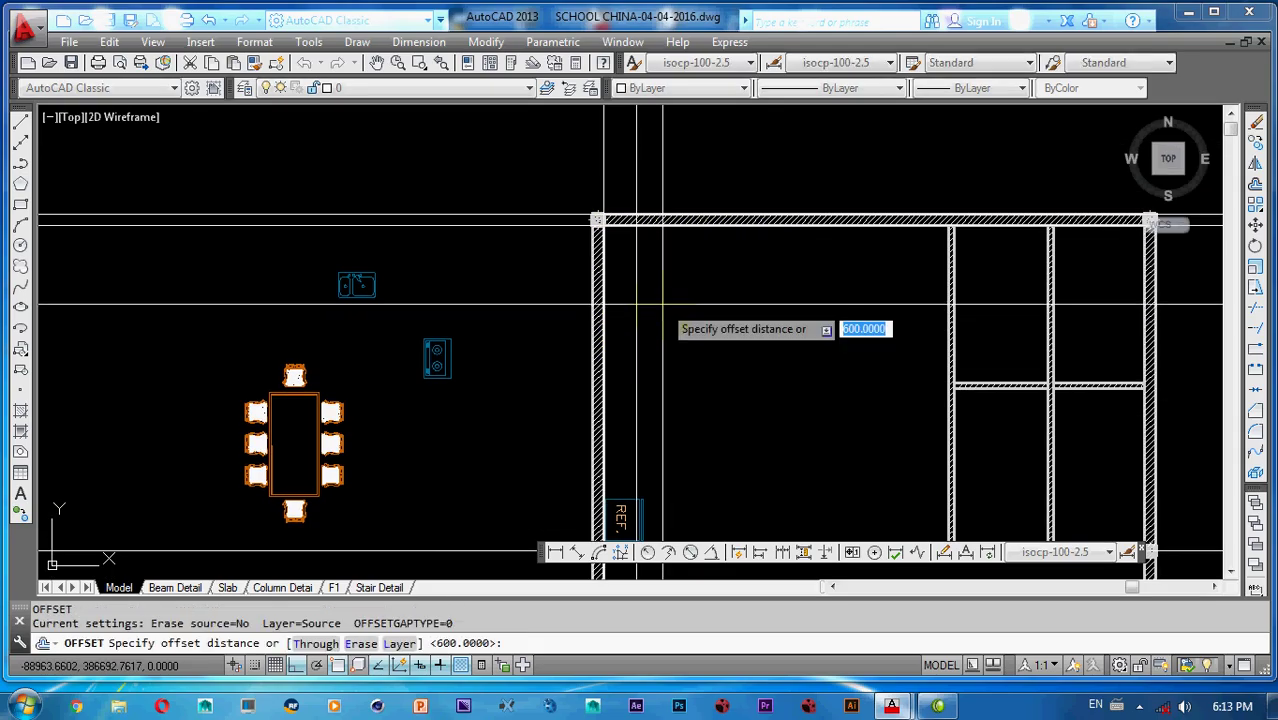
pyautogui.write('2')
pyautogui.press('Return')
pyautogui.click(562, 203)
pyautogui.click(548, 354)
pyautogui.moveTo(548, 354); pyautogui.dragTo(524, 560, button='middle')
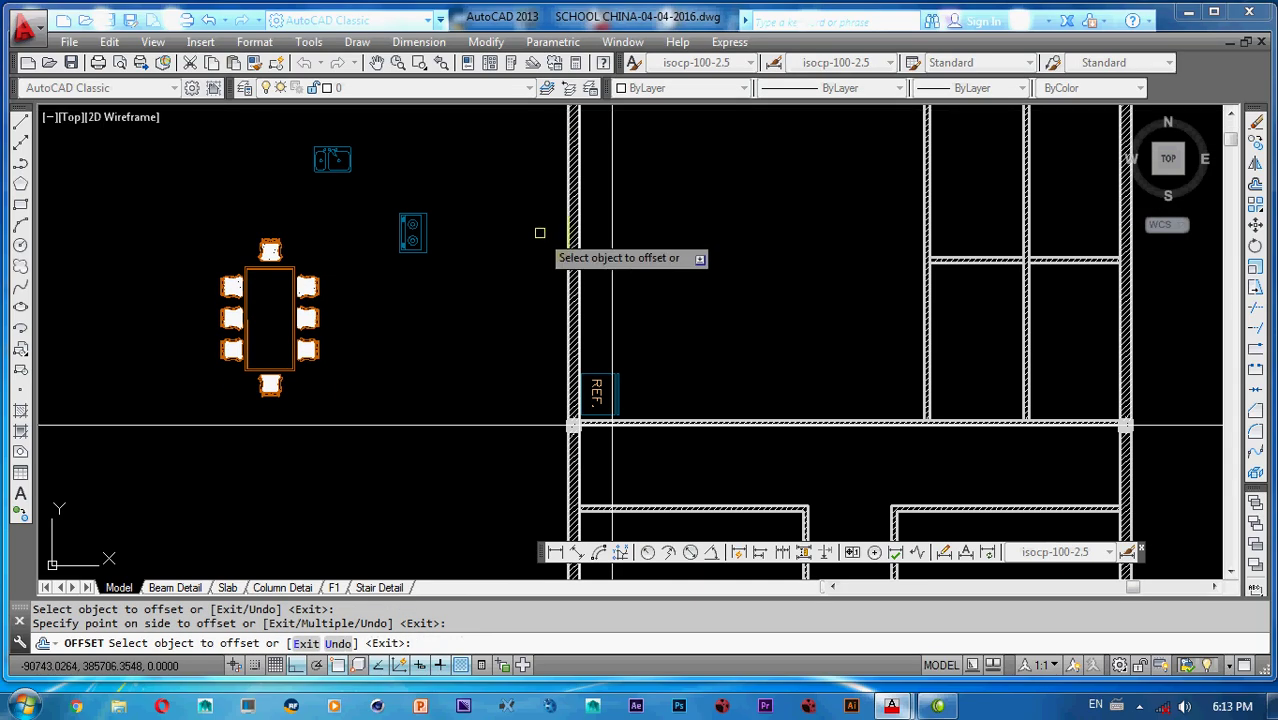
pyautogui.scroll(-3, 542, 235)
pyautogui.press('Escape')
# - Offset the top wall's inner construction line 2400 downward, and offset the resulting line another 2400 downward
pyautogui.press('Return')
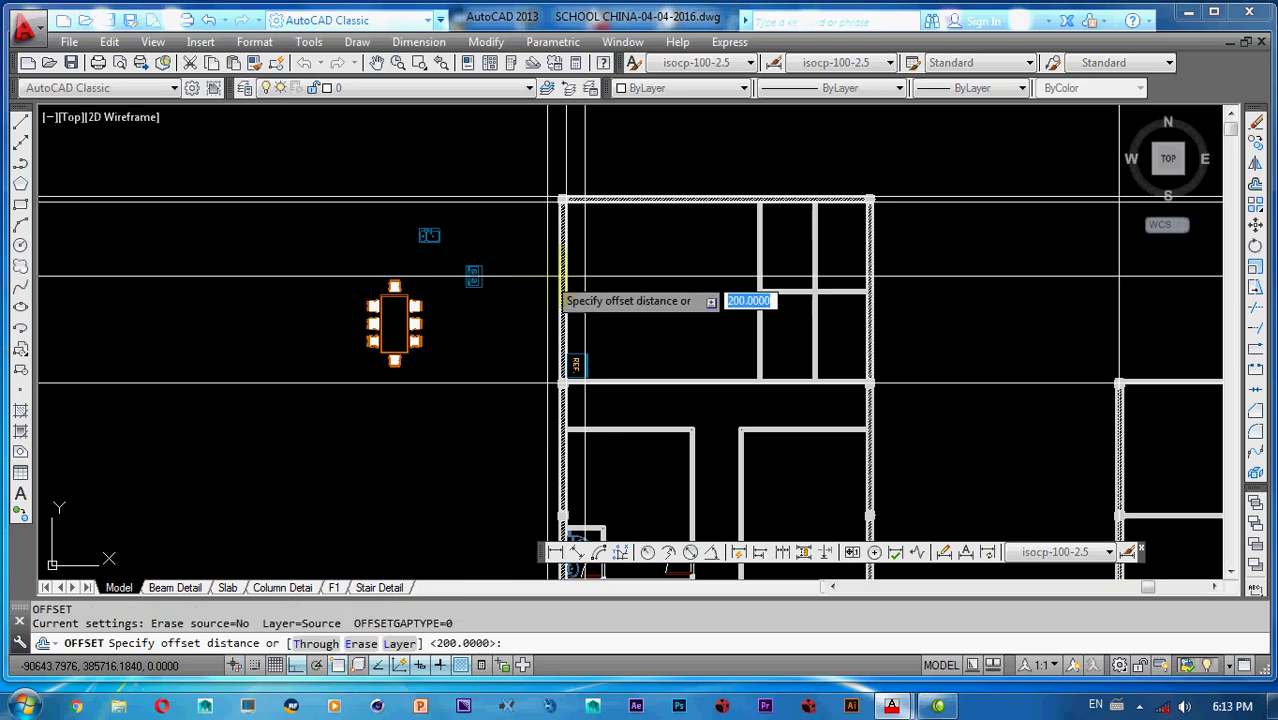
pyautogui.write('2400')
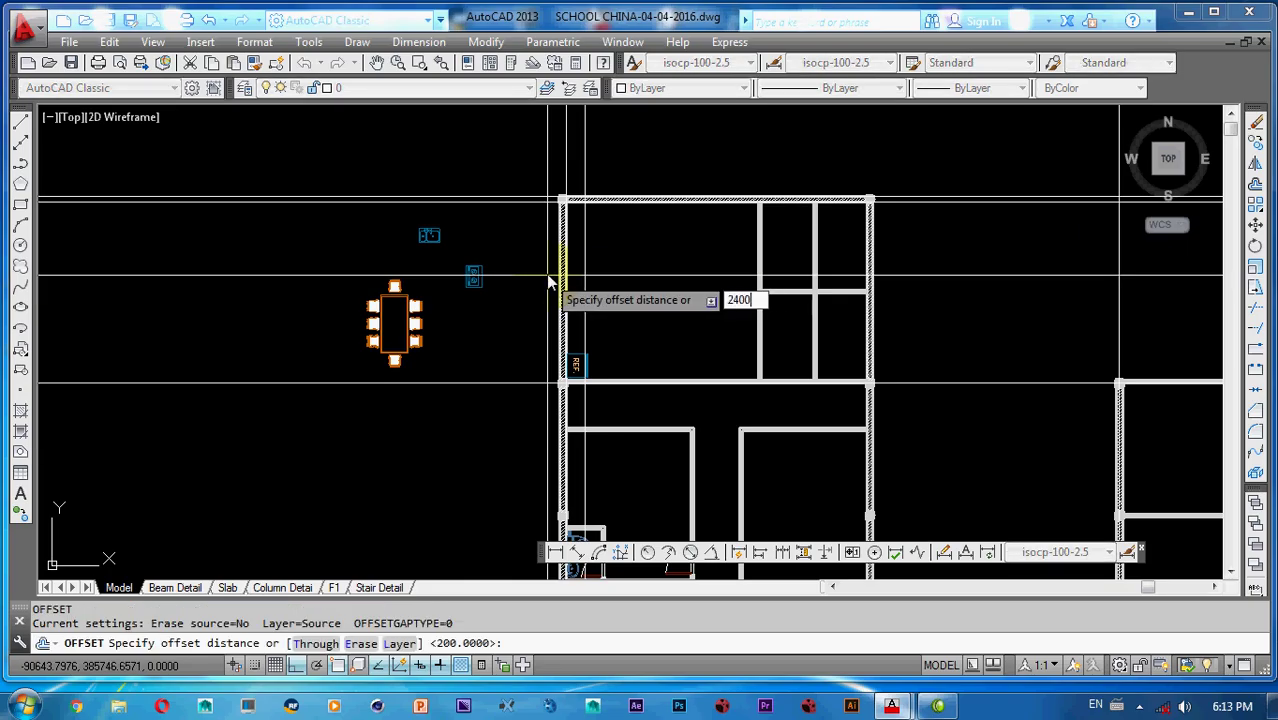
pyautogui.press('Return')
pyautogui.click(508, 206)
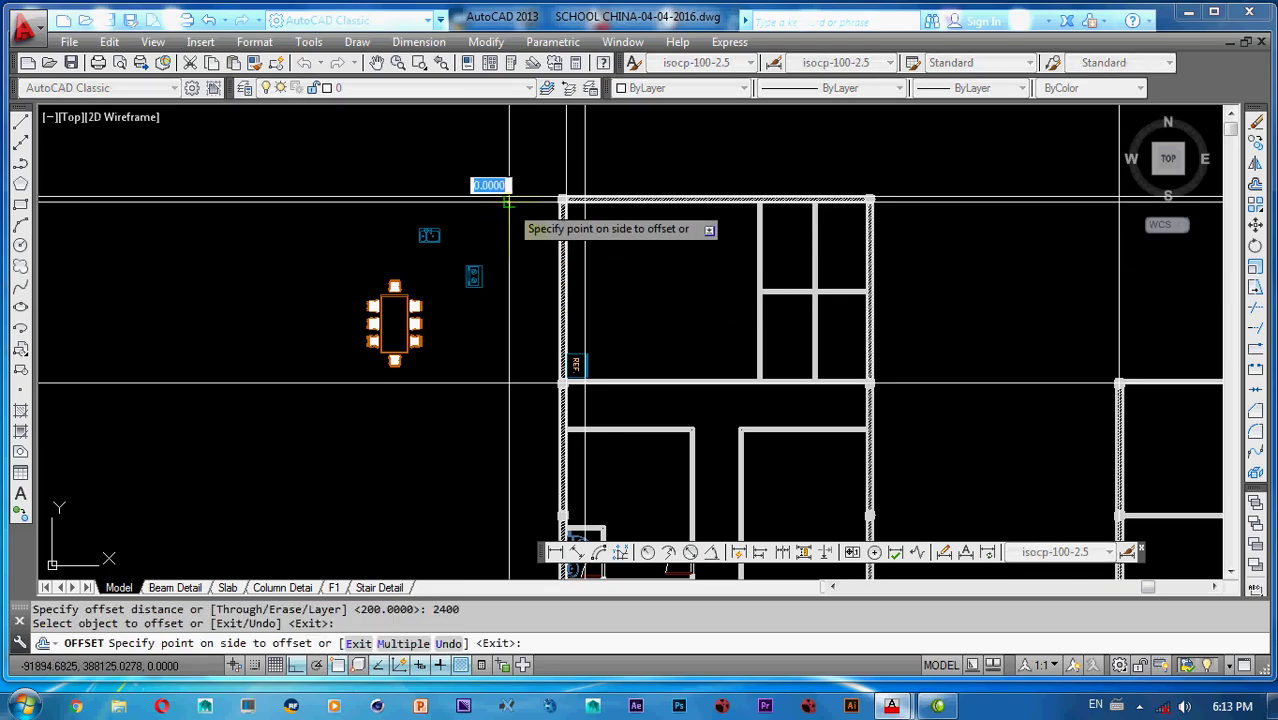
pyautogui.click(527, 278)
pyautogui.click(522, 277)
pyautogui.click(518, 318)
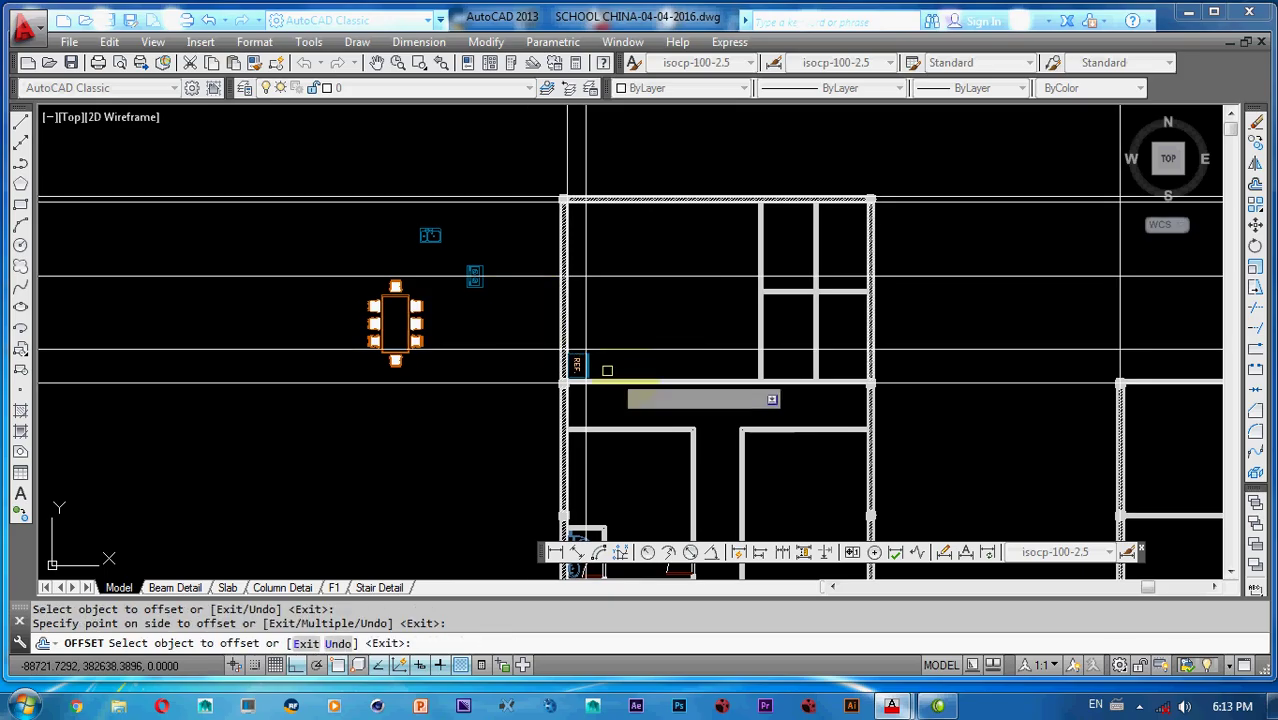
pyautogui.scroll(3, 563, 315)
pyautogui.press('Escape')
pyautogui.press('Escape')
pyautogui.press('Escape')
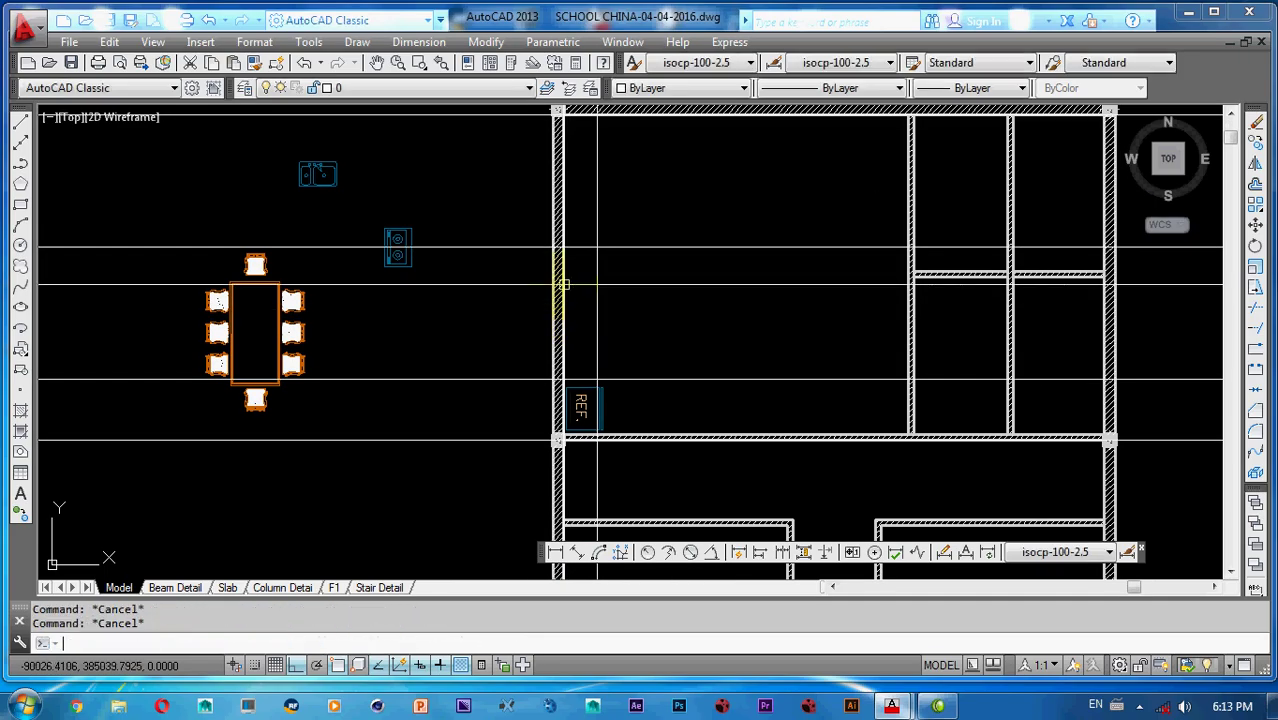
# - Draw the kitchen counter rectangle between the construction lines, from the room's upper-left inner corner down to the line above the refrigerator
pyautogui.moveTo(561, 280)
pyautogui.mouseDown(button='middle')
pyautogui.moveTo(567, 318)
pyautogui.moveTo(585, 309)
pyautogui.mouseUp(button='middle')
pyautogui.write('r')
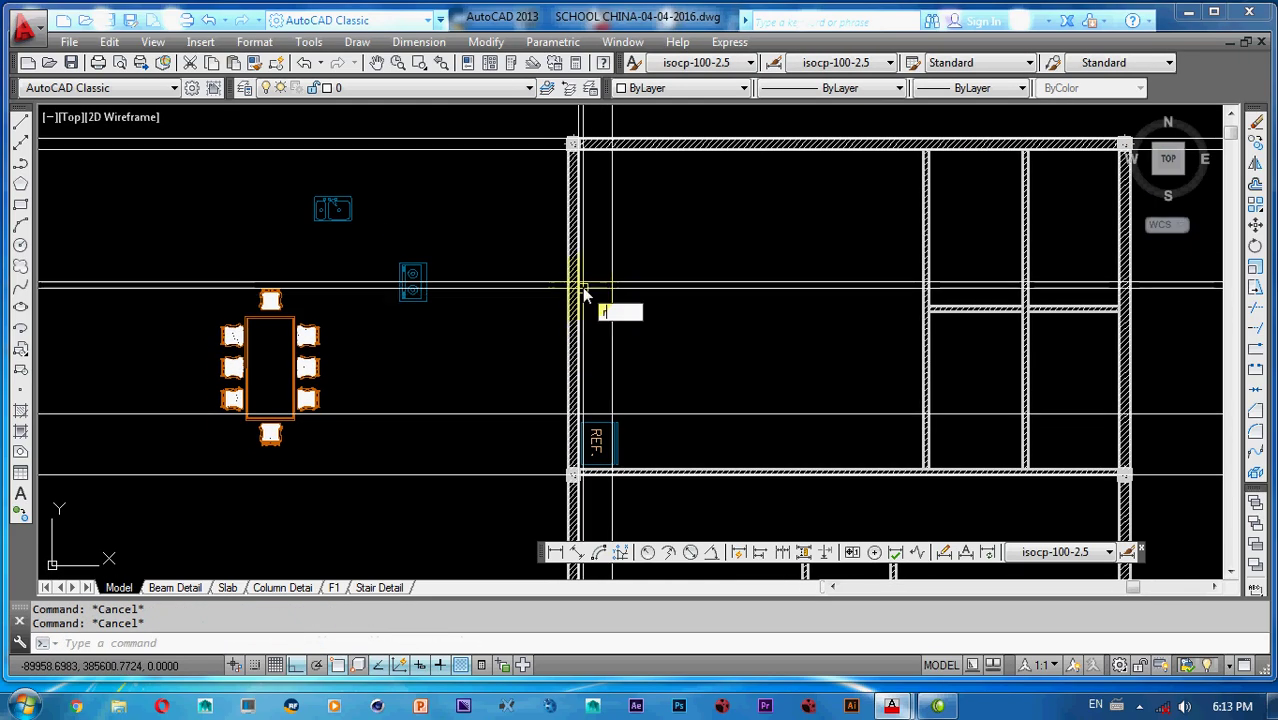
pyautogui.write('ec')
pyautogui.press('Return')
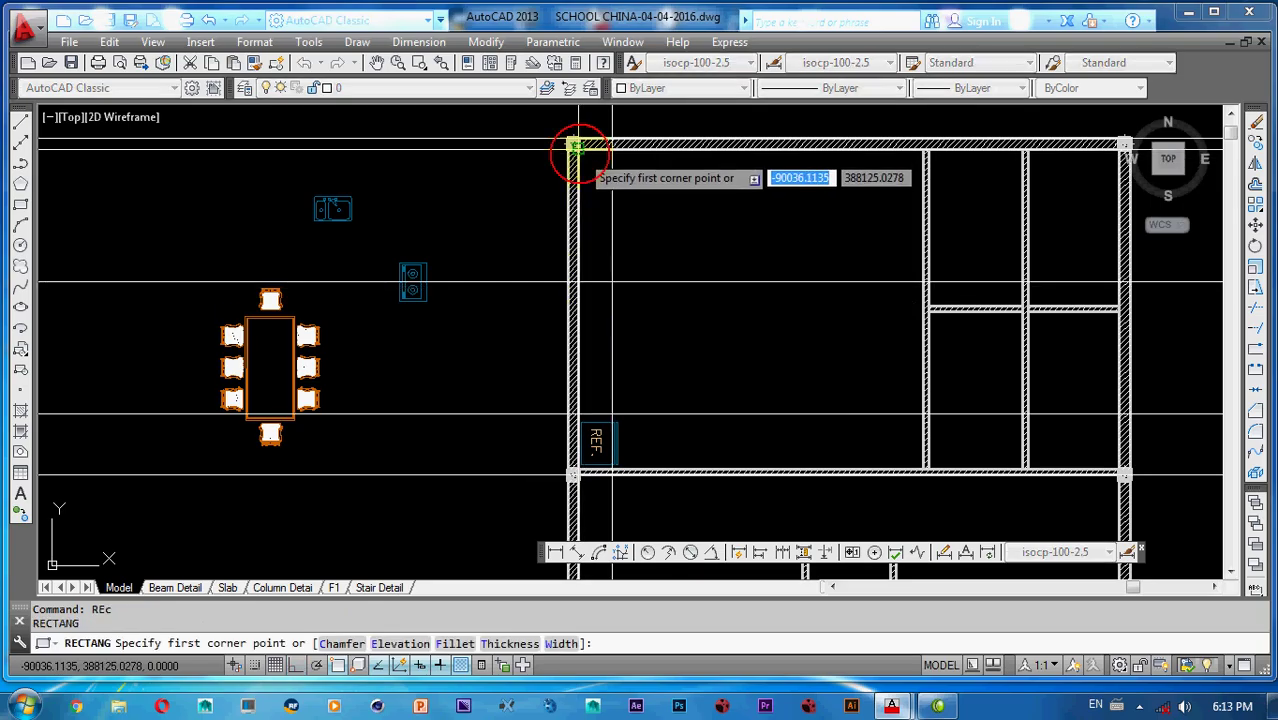
pyautogui.click(573, 146)
pyautogui.press('Escape')
# - Erase the horizontal construction lines crossing the partitioned plan
pyautogui.click(537, 437)
pyautogui.click(488, 137)
pyautogui.write('e')
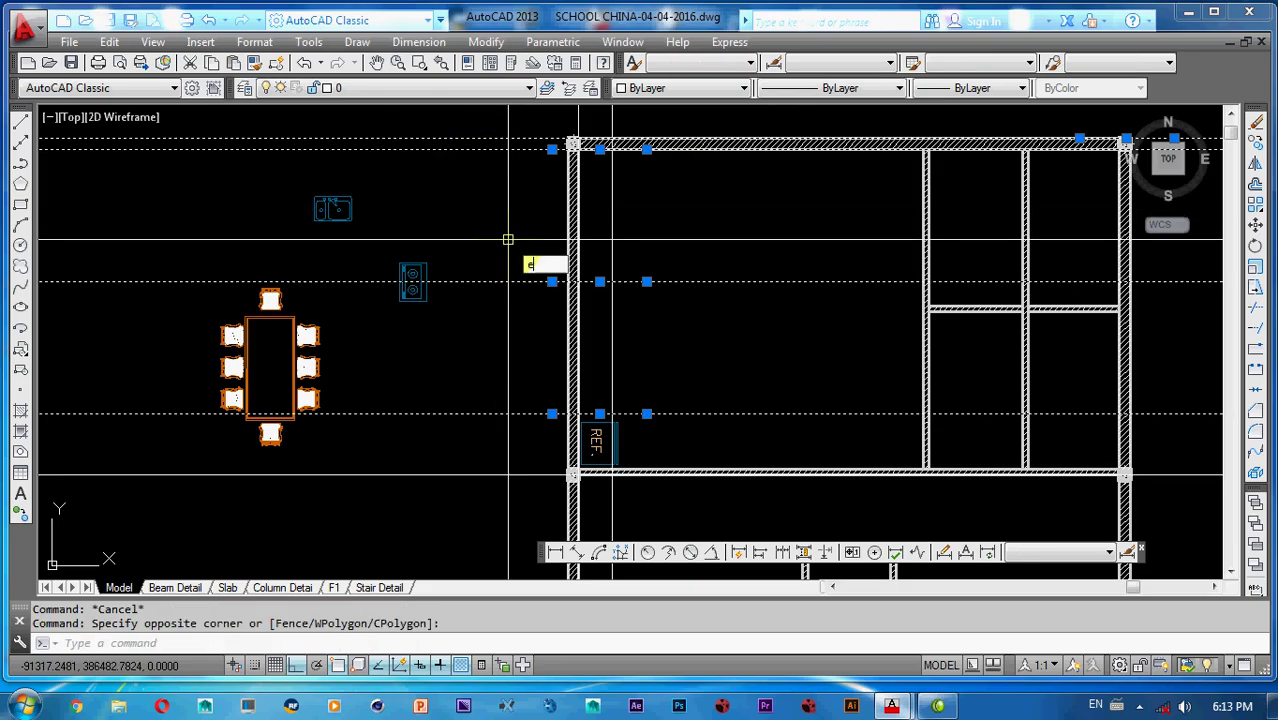
pyautogui.press('space')
pyautogui.moveTo(522, 282); pyautogui.dragTo(510, 252, button='middle')
pyautogui.click(536, 422)
pyautogui.click(458, 476)
pyautogui.write('e')
pyautogui.press('space')
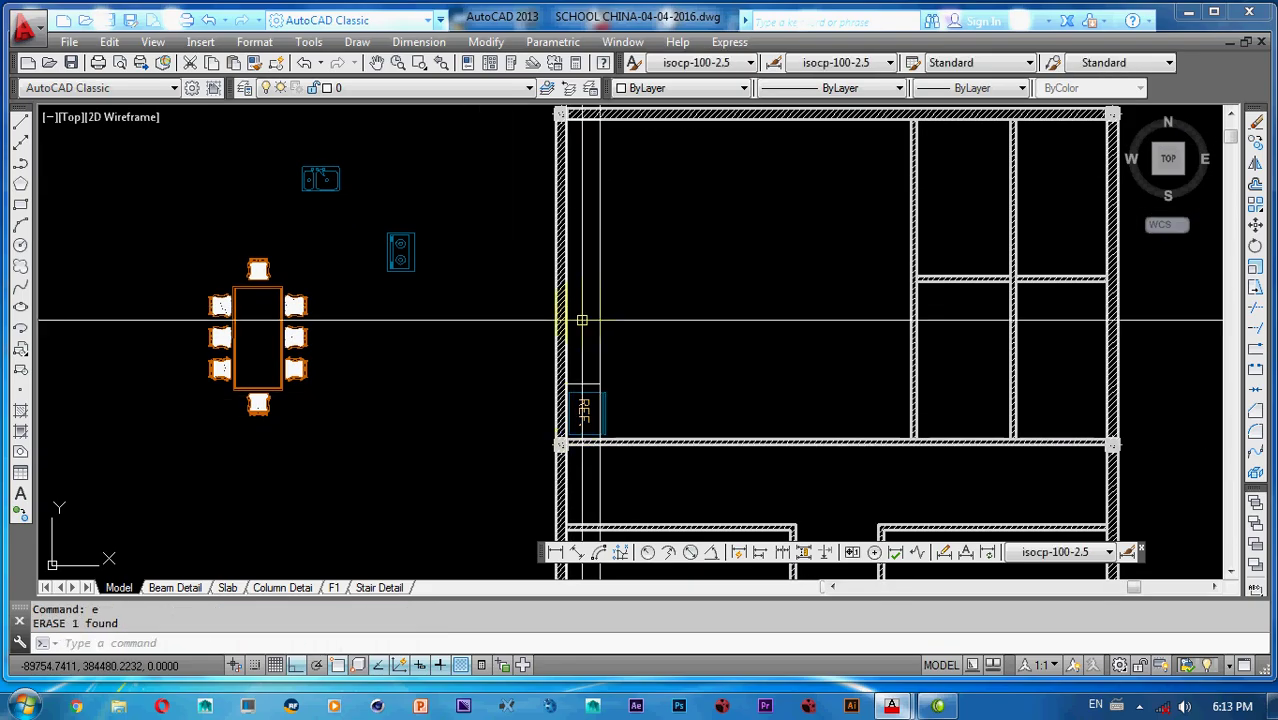
# - Erase the two vertical construction lines along the left wall and the counter edge
pyautogui.moveTo(582, 320); pyautogui.dragTo(597, 457, button='middle')
pyautogui.click(636, 172)
pyautogui.click(533, 206)
pyautogui.write('e')
pyautogui.press('space')
pyautogui.moveTo(561, 310); pyautogui.dragTo(561, 286, button='middle')
# - Rotate the copied kitchen sink outside the large upper room by 90 degrees
pyautogui.scroll(3, 400, 328)
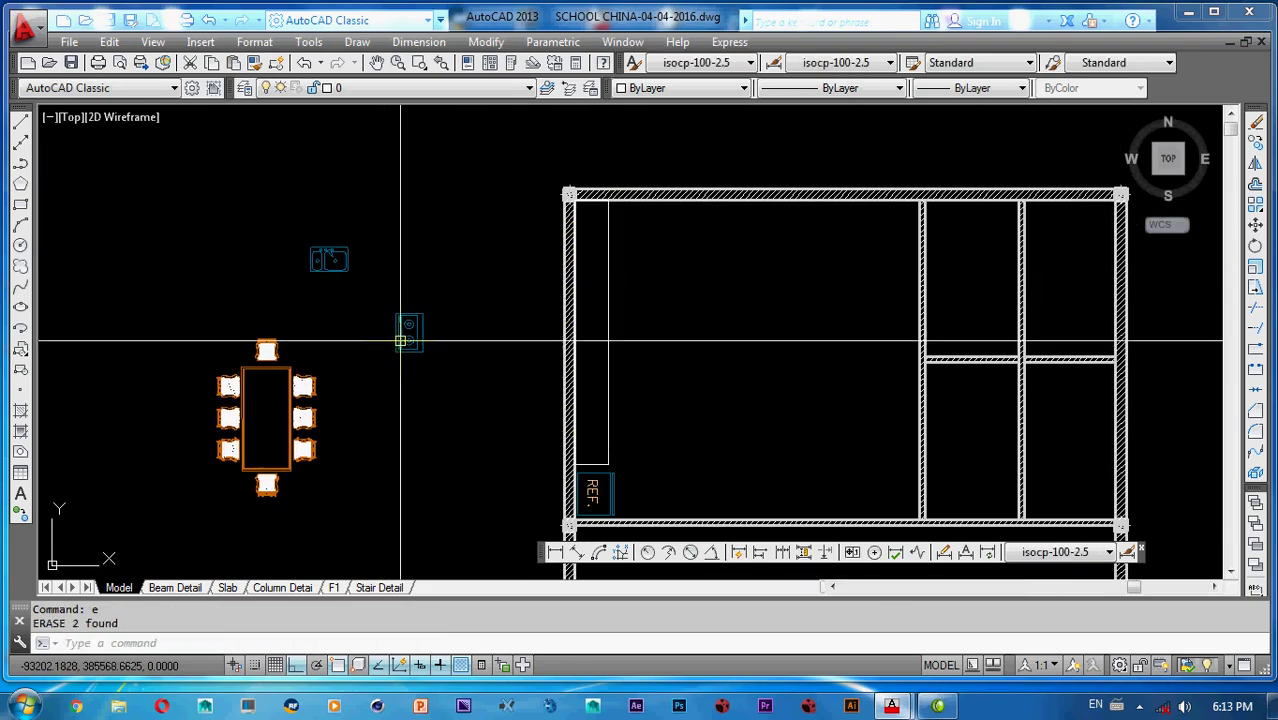
pyautogui.click(301, 216)
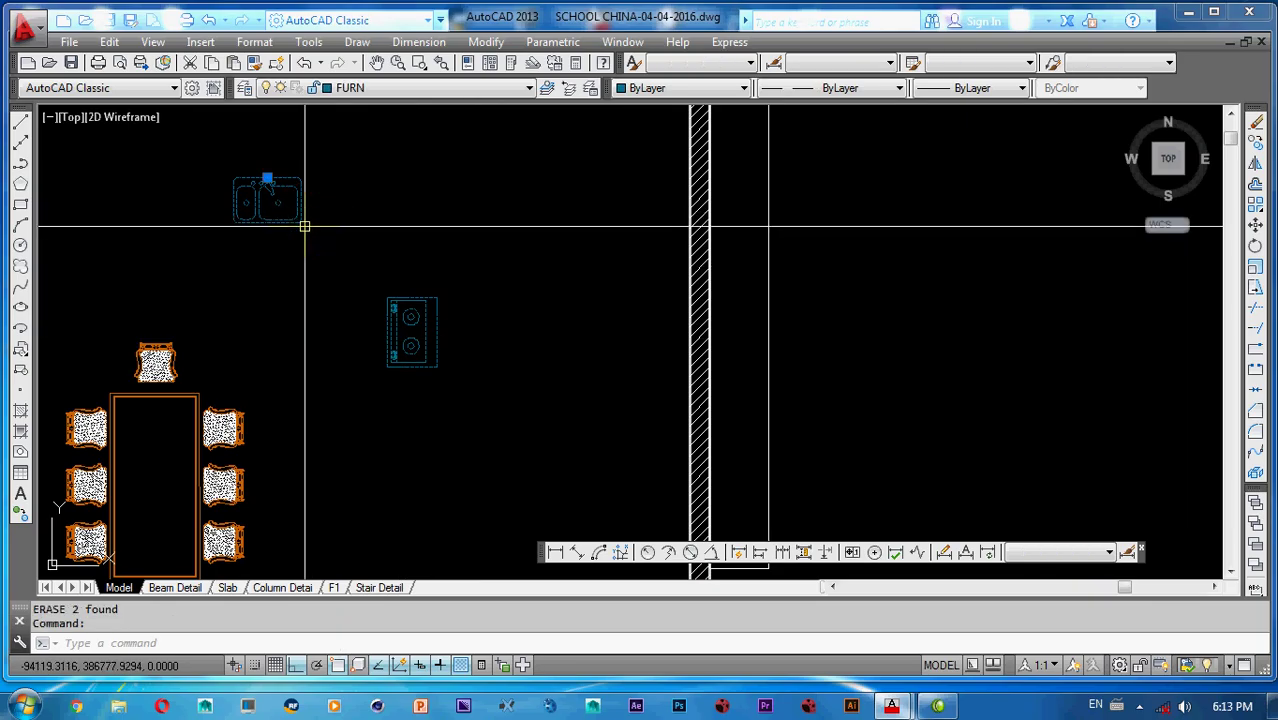
pyautogui.moveTo(304, 227); pyautogui.dragTo(387, 283, button='middle')
pyautogui.write('o')
pyautogui.press('Return')
pyautogui.click(386, 270)
pyautogui.write('90')
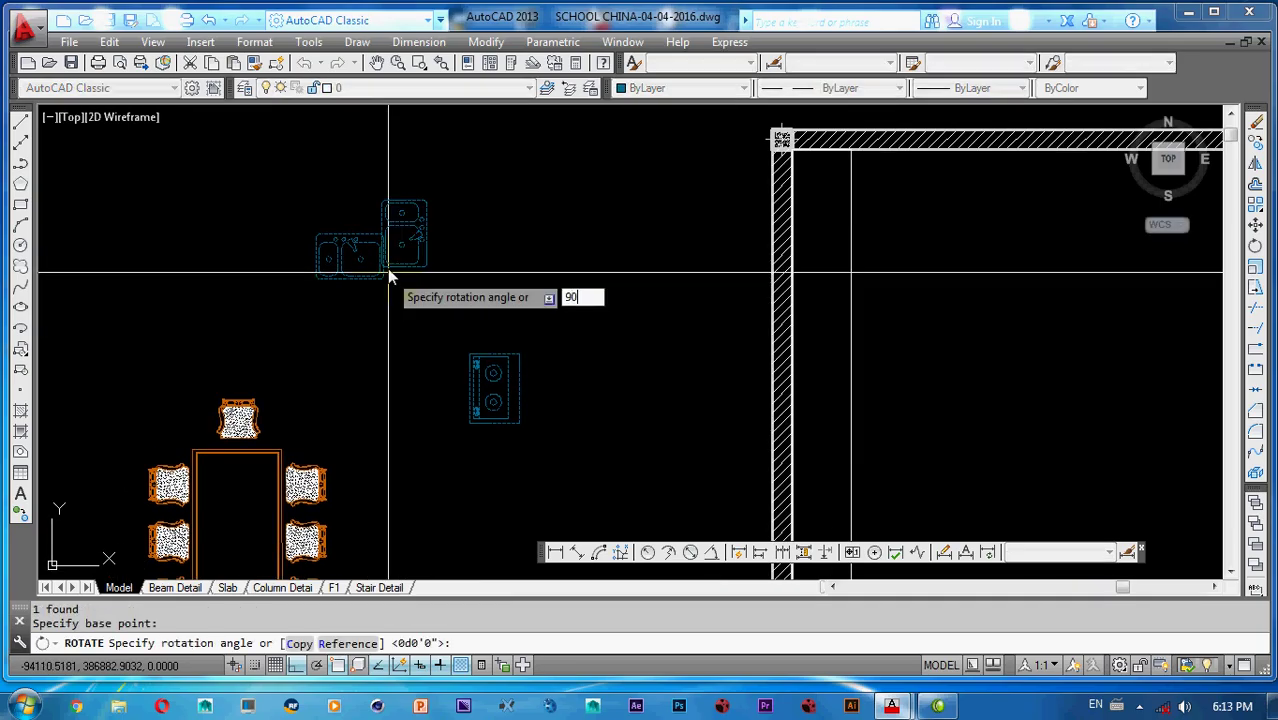
pyautogui.press('Return')
# - Move the rotated sink onto the lower end of the kitchen counter, just above the refrigerator
pyautogui.click(414, 248)
pyautogui.press('Return')
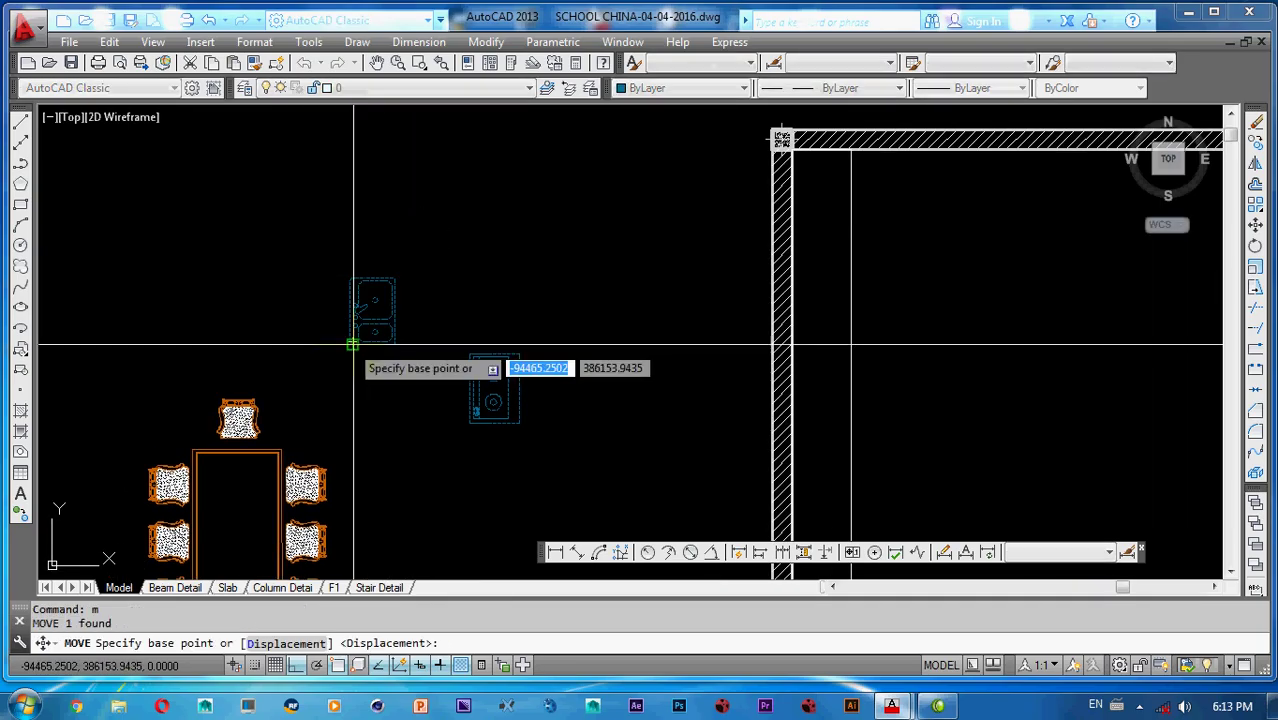
pyautogui.click(352, 342)
pyautogui.moveTo(804, 296)
pyautogui.mouseDown(button='middle')
pyautogui.moveTo(691, 278)
pyautogui.moveTo(643, 189)
pyautogui.mouseUp(button='middle')
pyautogui.press('F8')
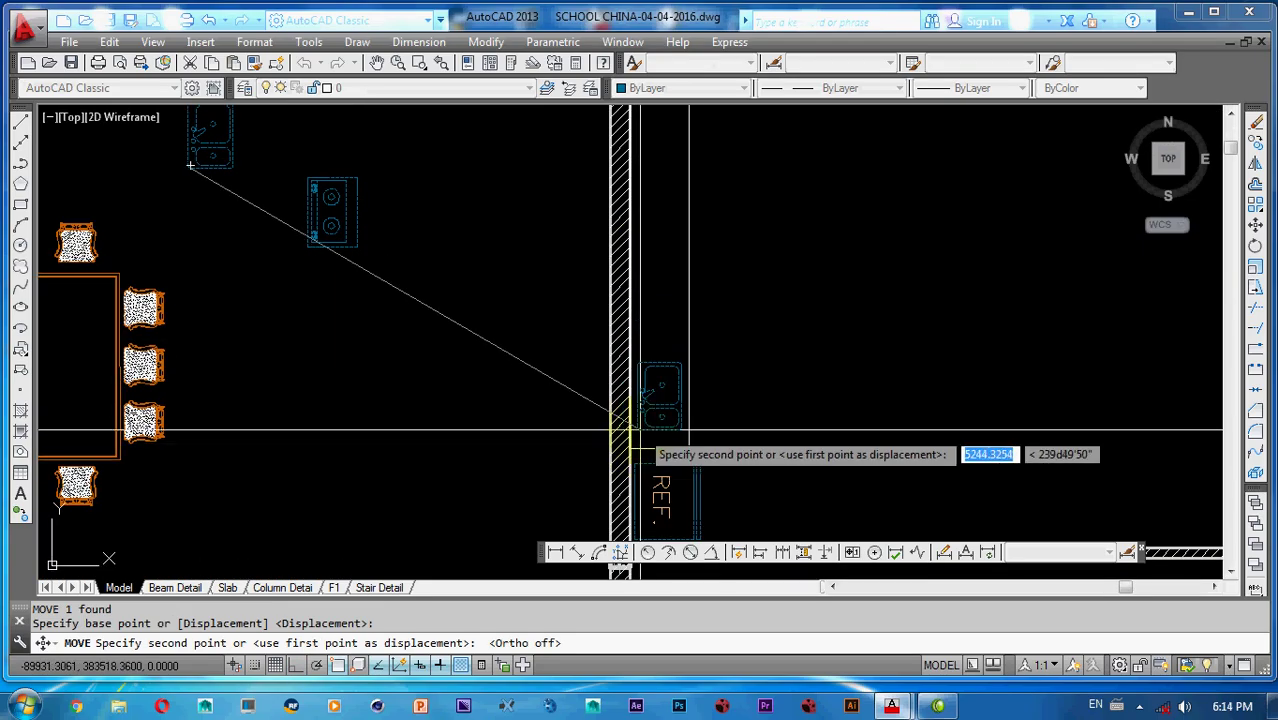
pyautogui.scroll(2, 628, 430)
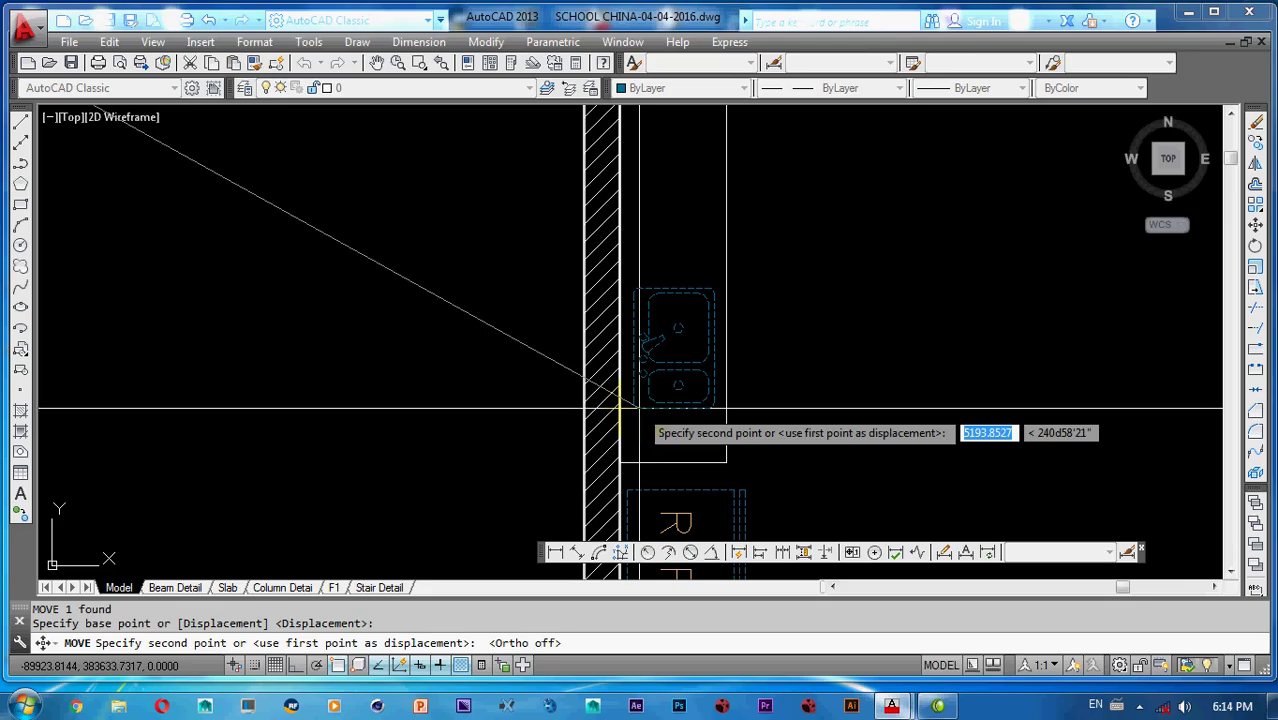
pyautogui.click(639, 408)
# - Copy the sink straight up to the upper end of the kitchen counter with Ortho on
pyautogui.moveTo(650, 314); pyautogui.dragTo(658, 337, button='middle')
pyautogui.click(658, 325)
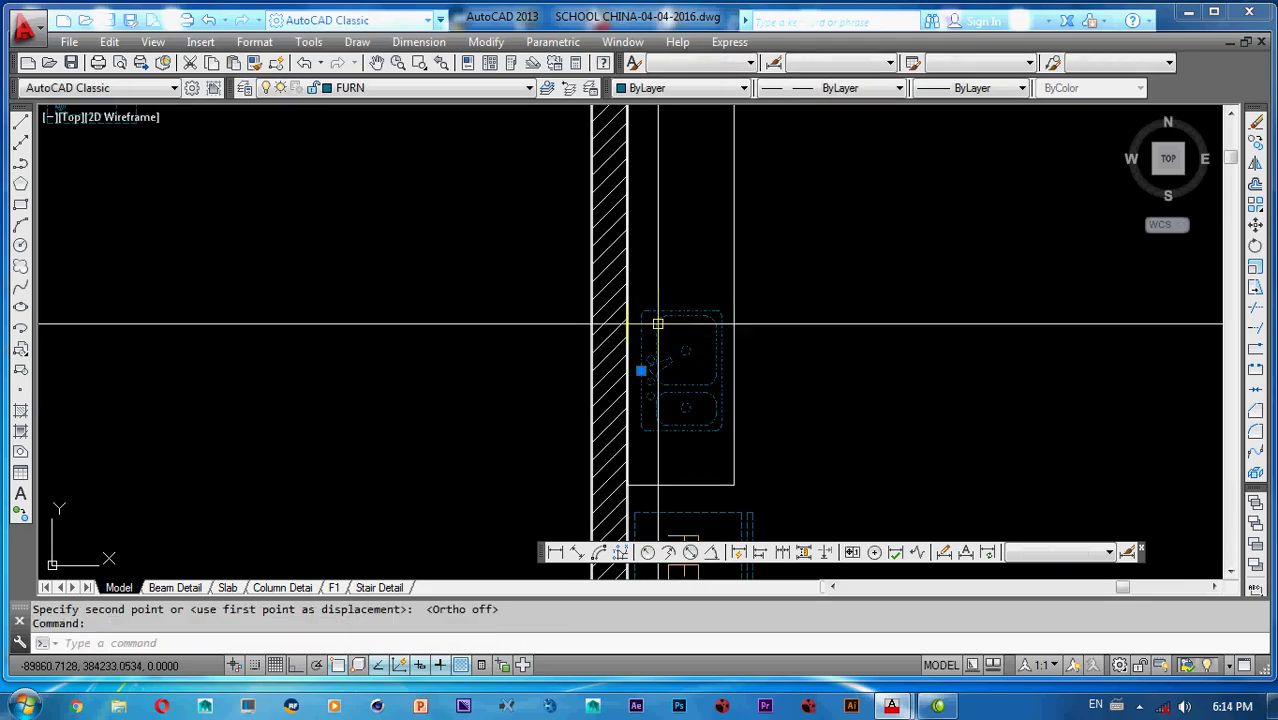
pyautogui.write('co')
pyautogui.press('Return')
pyautogui.scroll(-5, 667, 371)
pyautogui.click(729, 367)
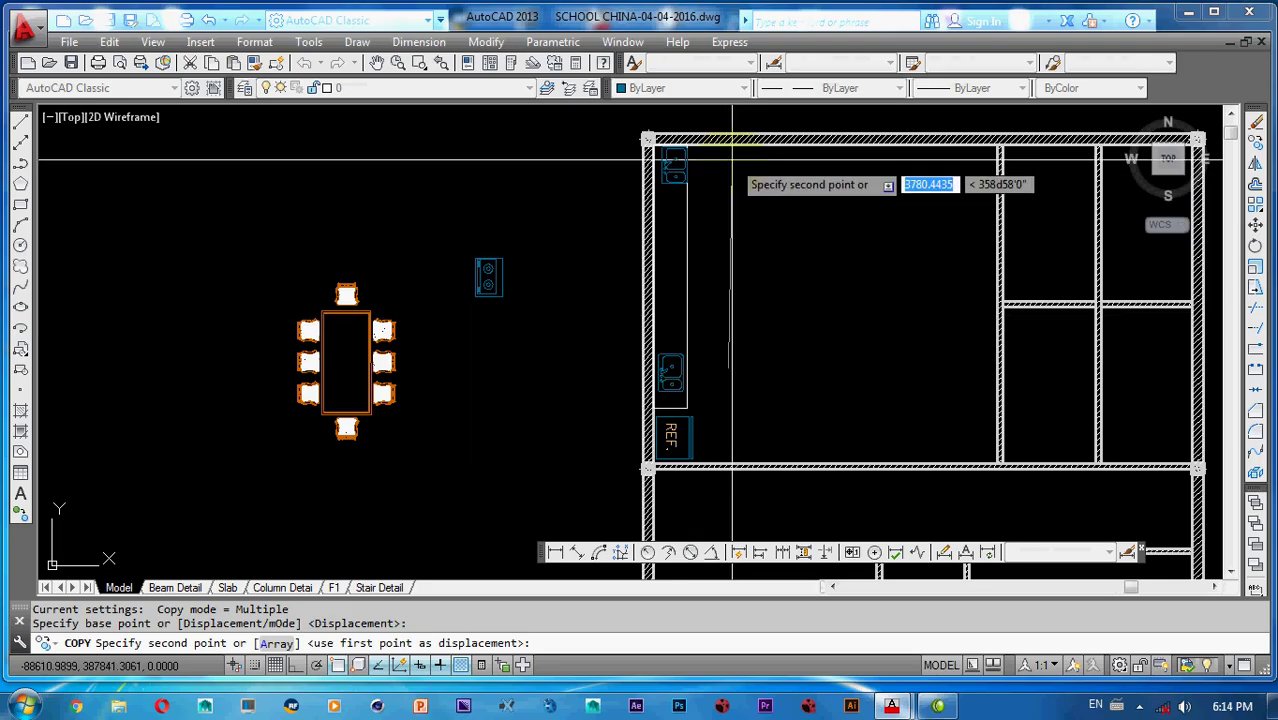
pyautogui.press('F8')
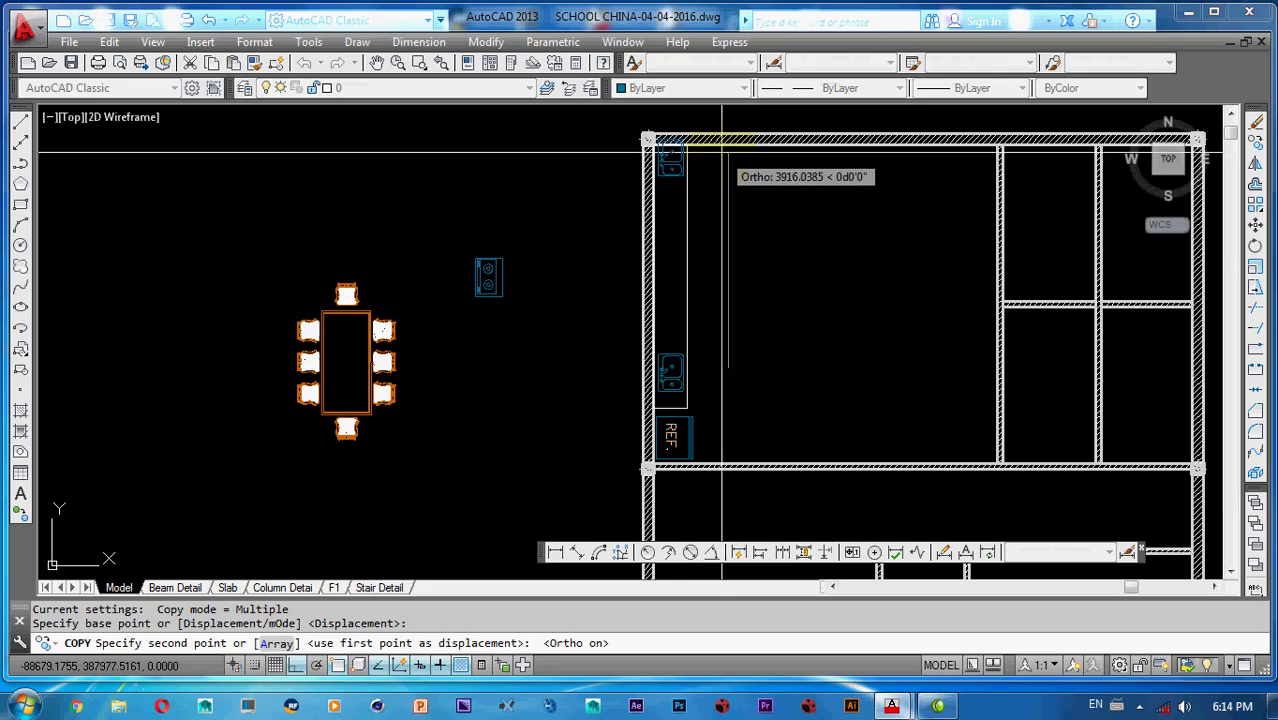
pyautogui.scroll(5, 715, 172)
pyautogui.scroll(-3, 715, 170)
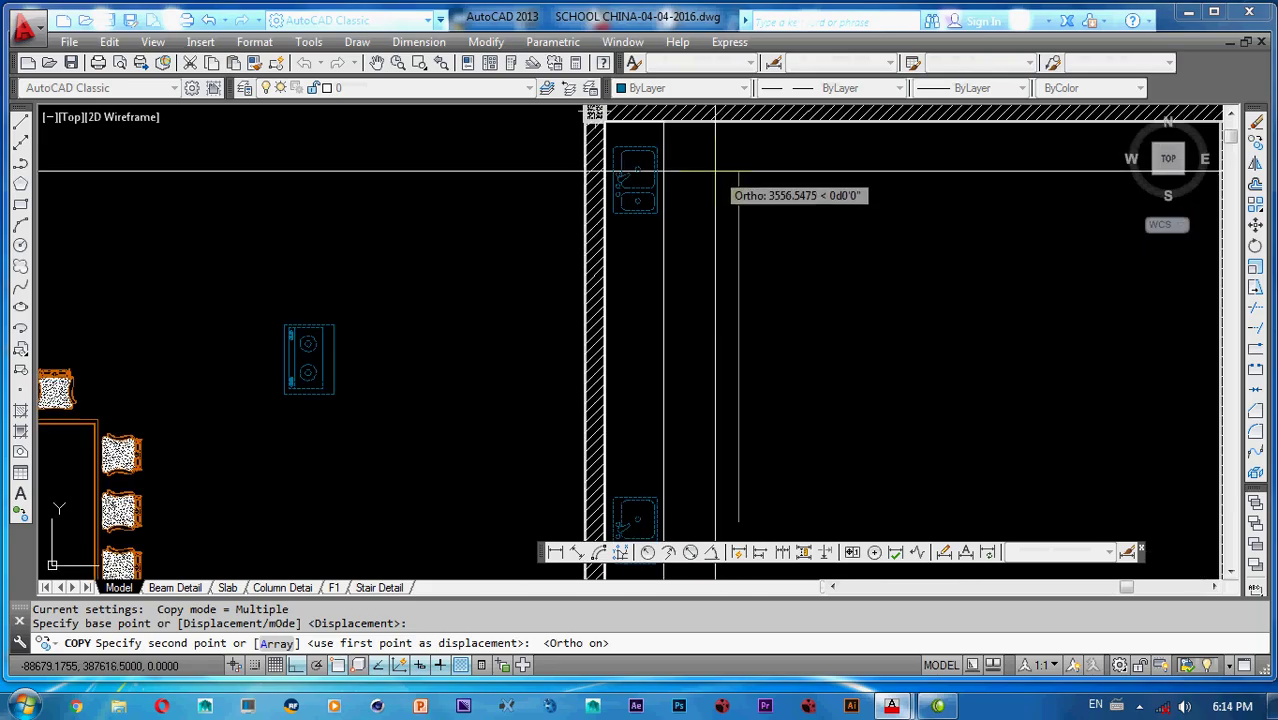
pyautogui.click(715, 165)
pyautogui.press('Escape')
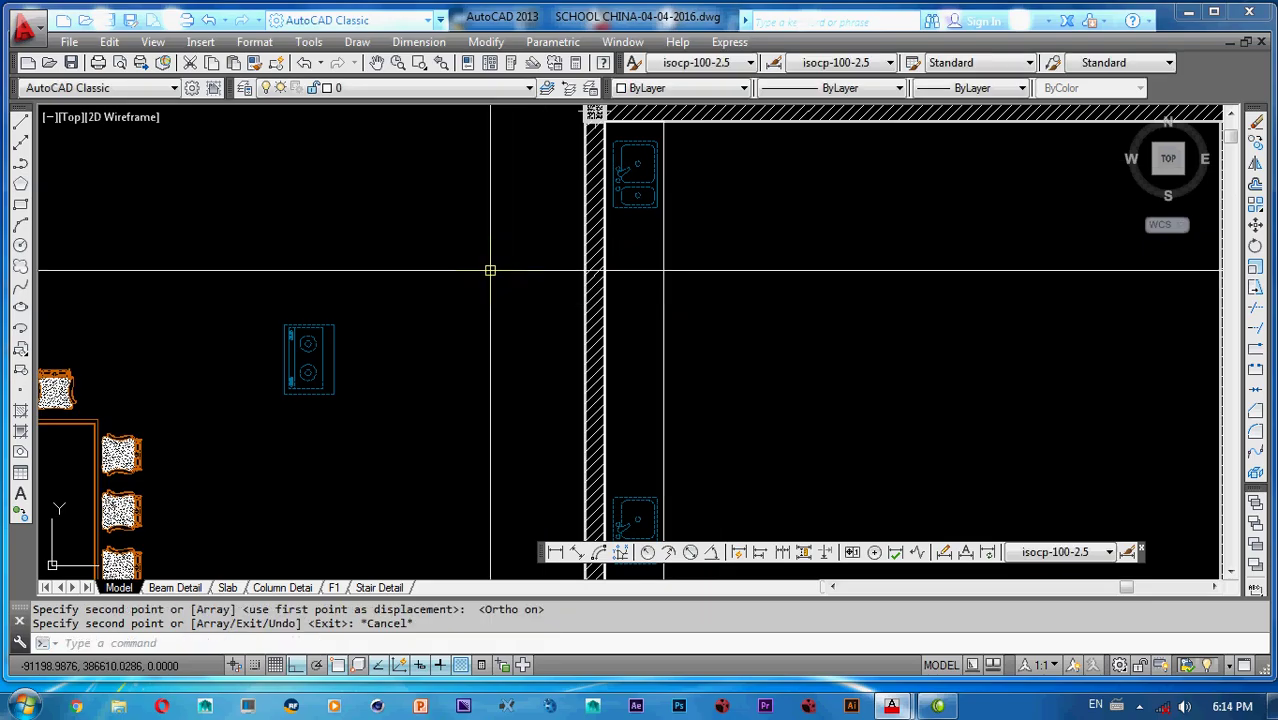
# - Mirror the stove outside the room about a vertical line and erase the source object
pyautogui.click(430, 272)
pyautogui.click(326, 370)
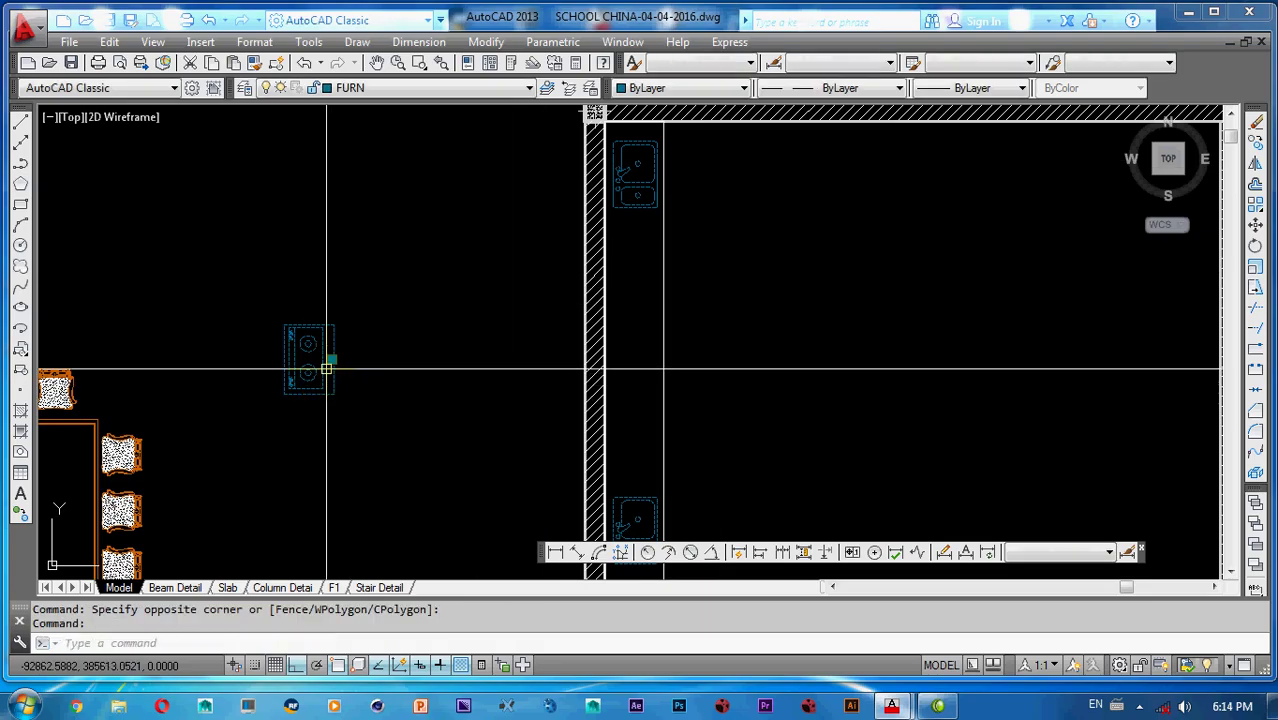
pyautogui.write('mi')
pyautogui.press('Return')
pyautogui.click(376, 373)
pyautogui.click(378, 313)
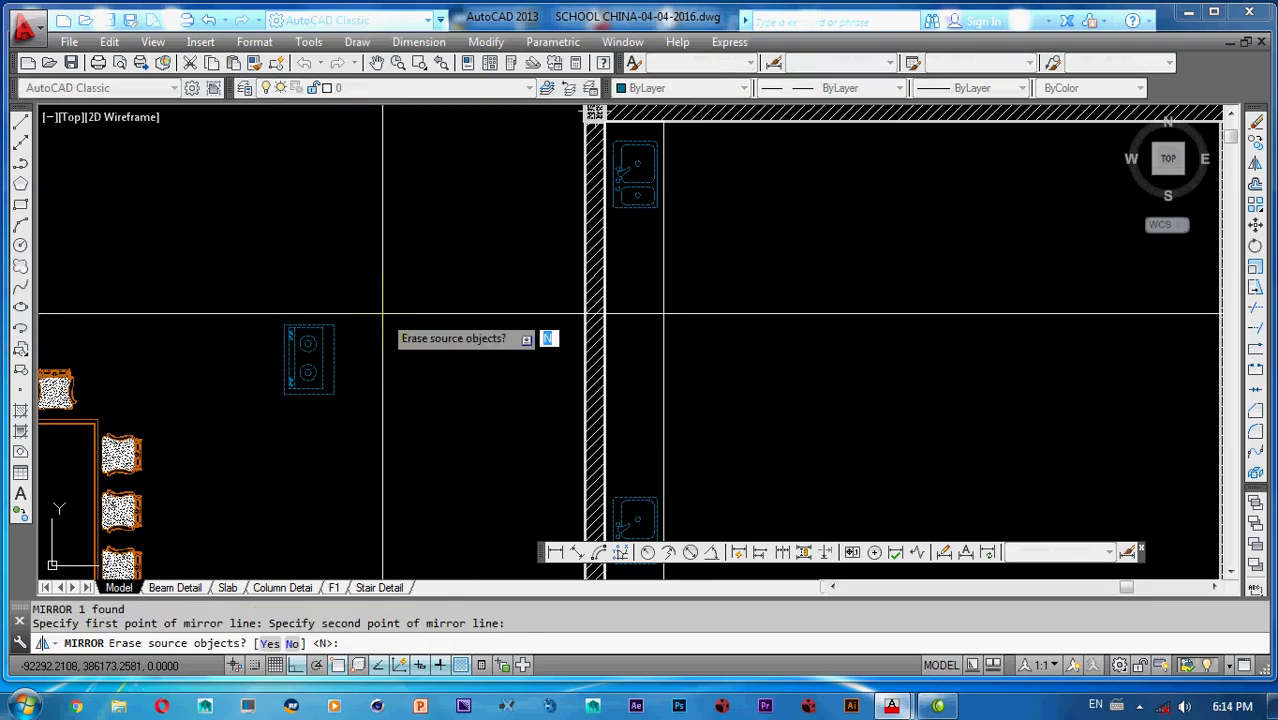
pyautogui.write('y')
pyautogui.press('Return')
# - Move the mirrored stove horizontally onto the kitchen counter between the two sinks
pyautogui.click(464, 305)
pyautogui.click(421, 447)
pyautogui.write('m')
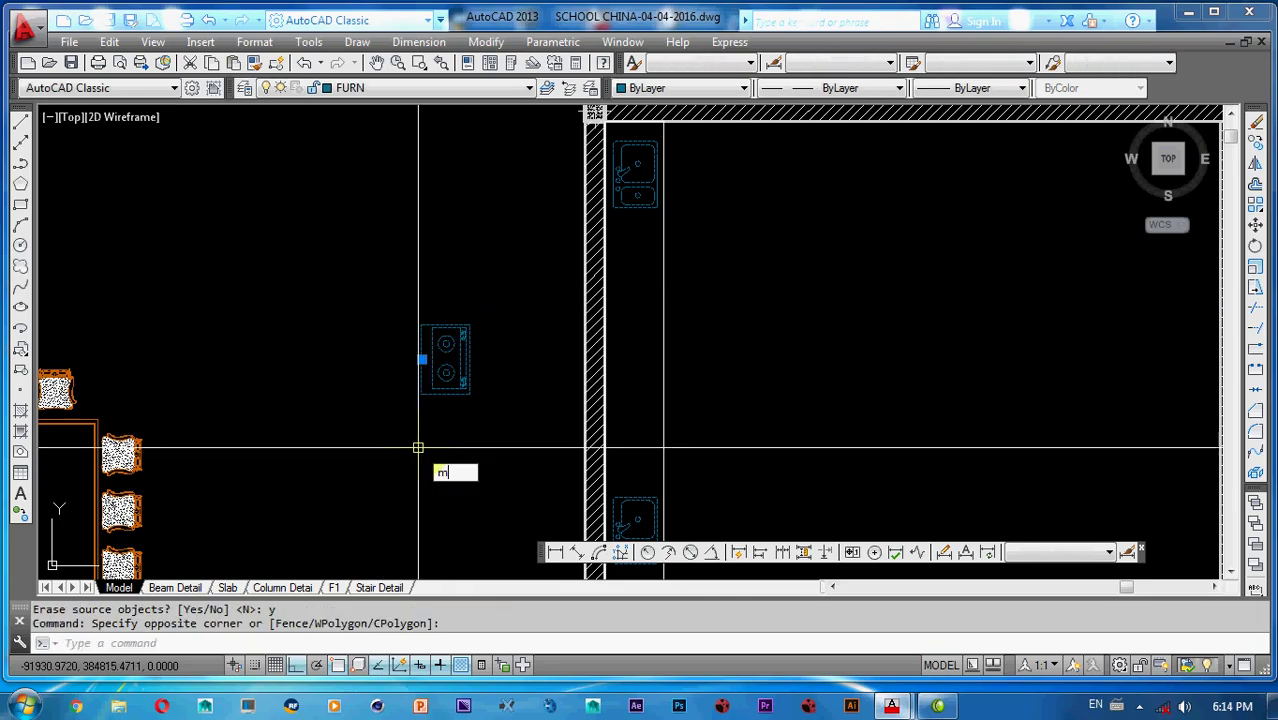
pyautogui.press('Return')
pyautogui.click(447, 358)
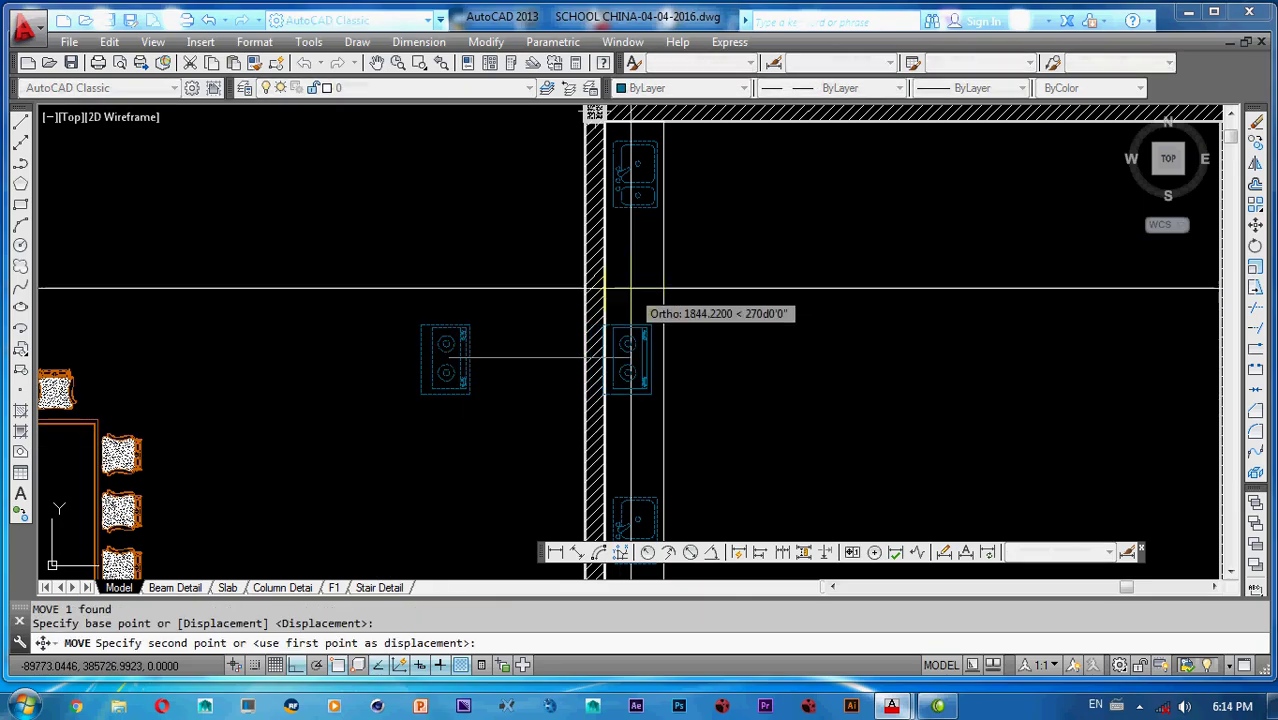
pyautogui.click(638, 322)
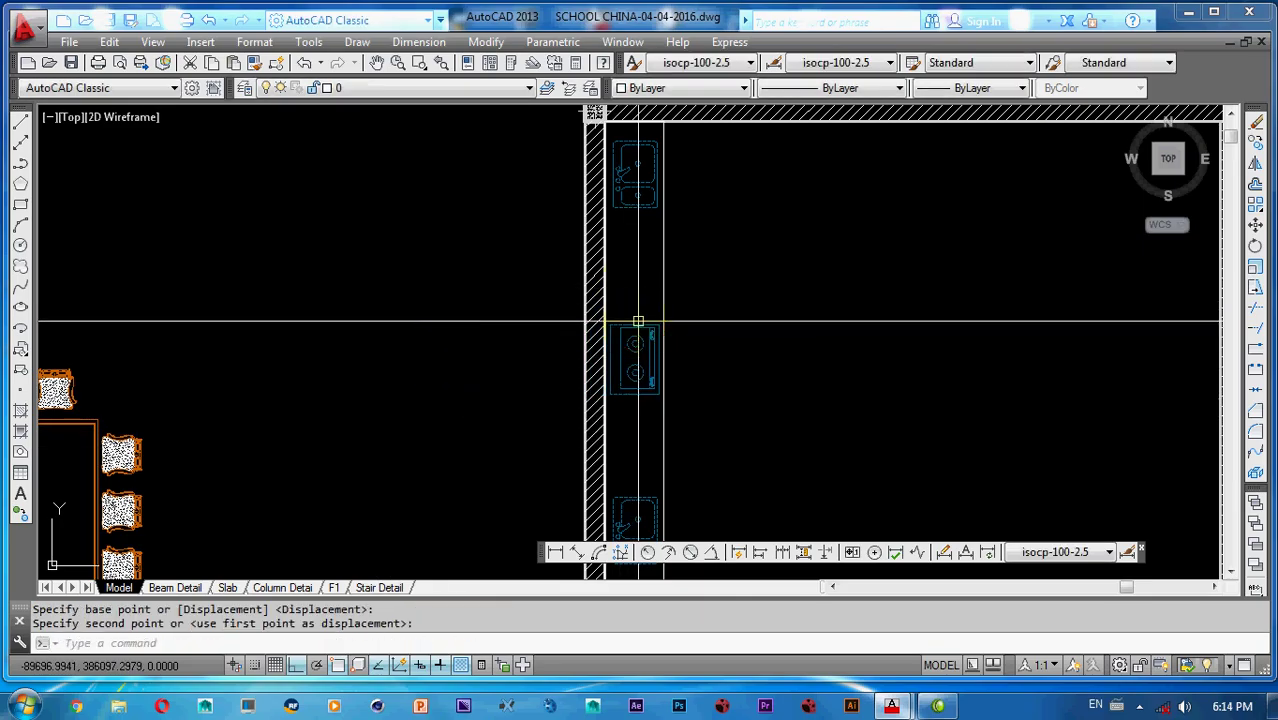
# - Move the stove straight up along the counter, closer to the upper sink
pyautogui.click(635, 381)
pyautogui.press('space')
pyautogui.click(733, 362)
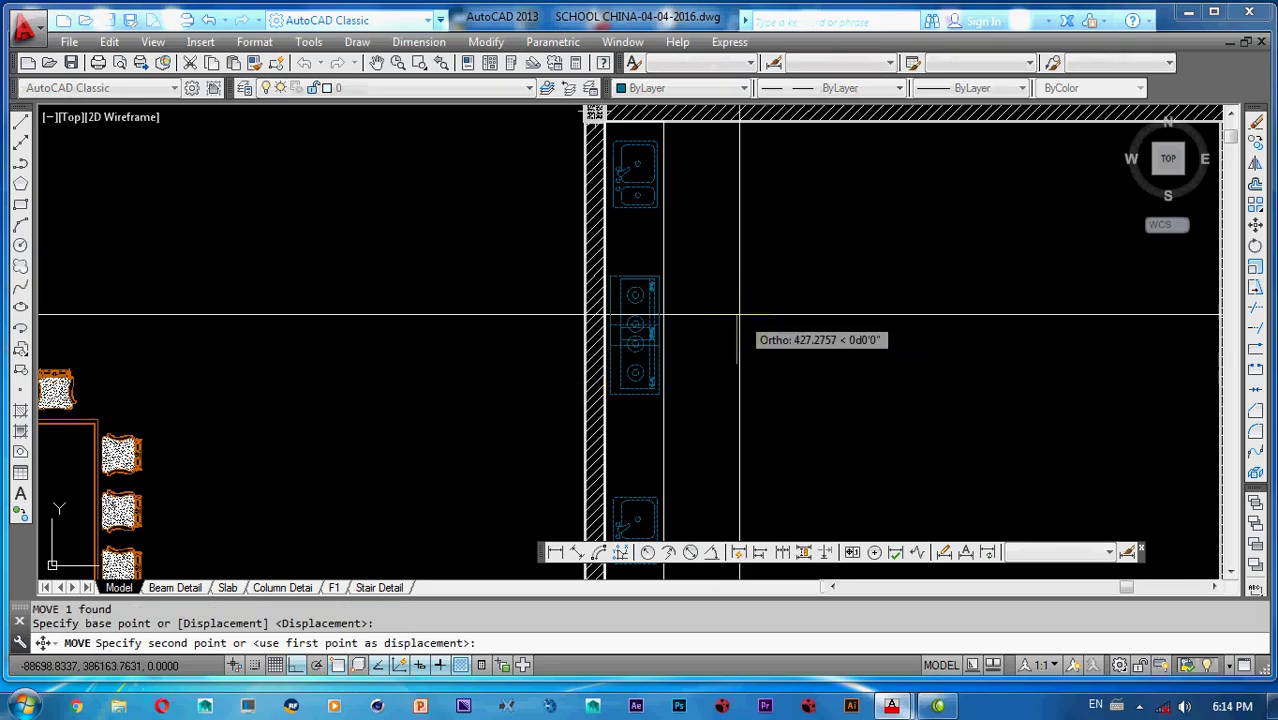
pyautogui.click(737, 292)
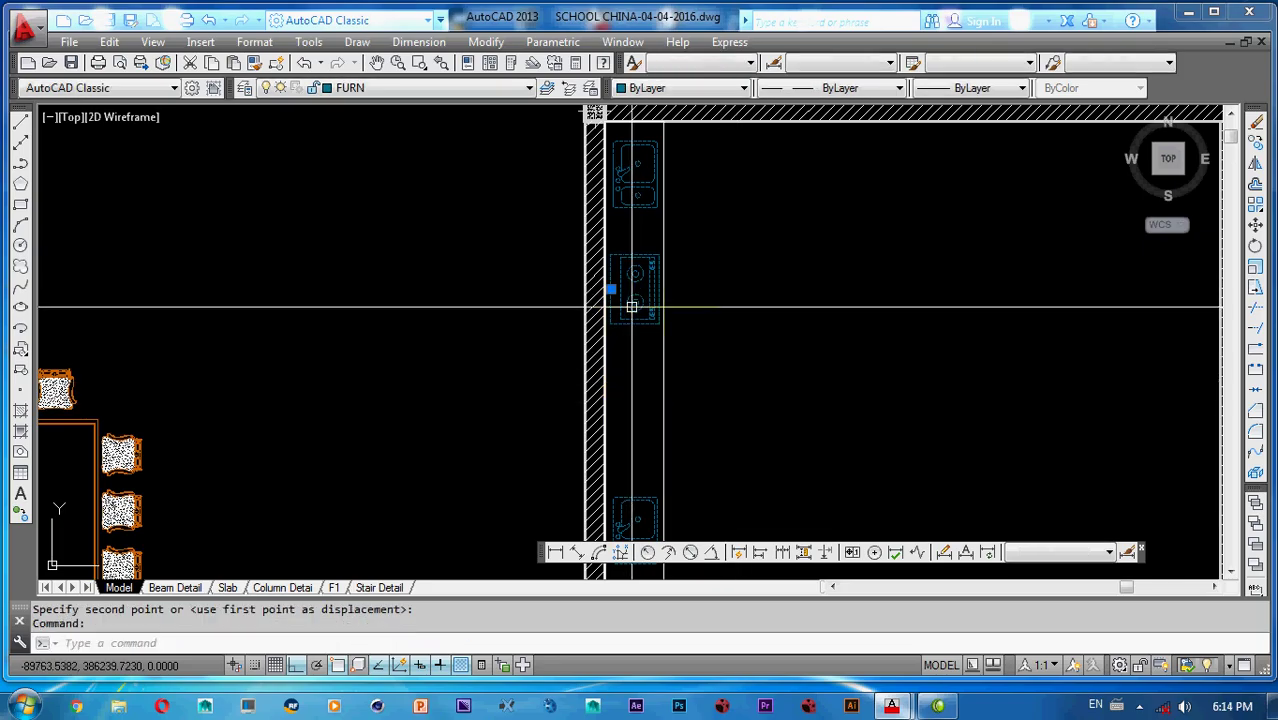
# - Copy the stove straight down the counter to a spot above the lower sink
pyautogui.write('co')
pyautogui.press('space')
pyautogui.click(716, 302)
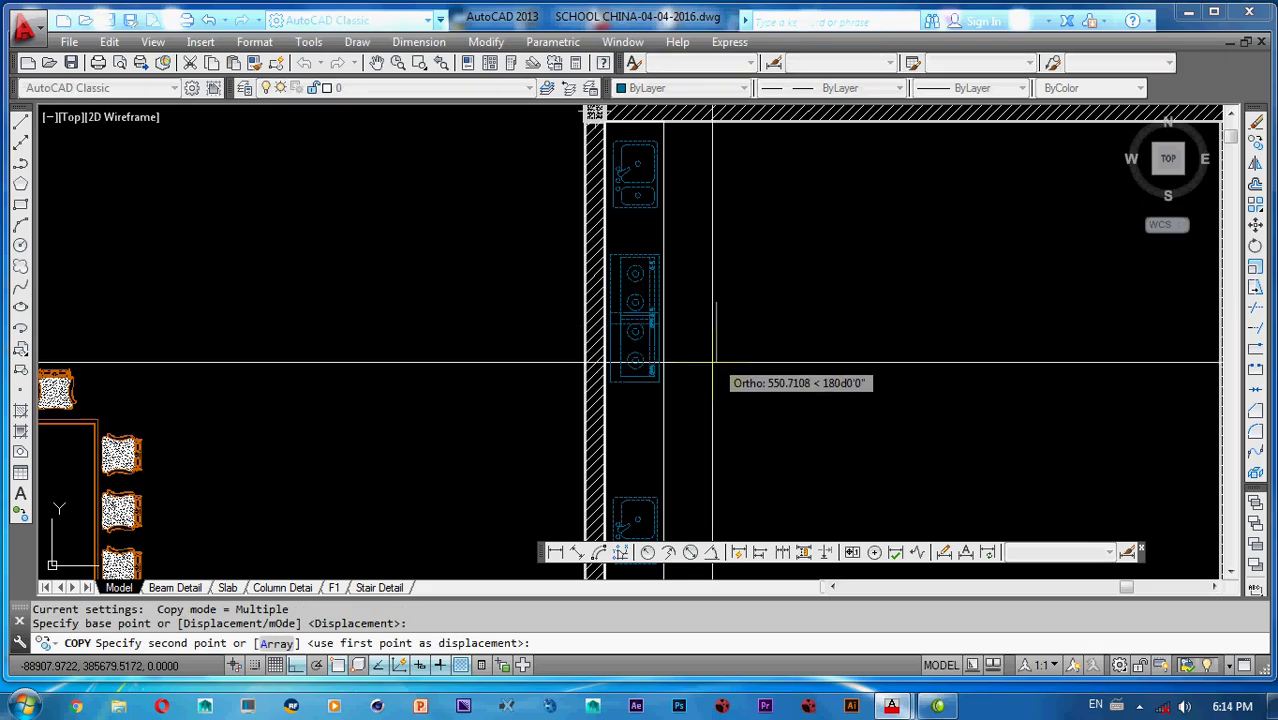
pyautogui.click(709, 414)
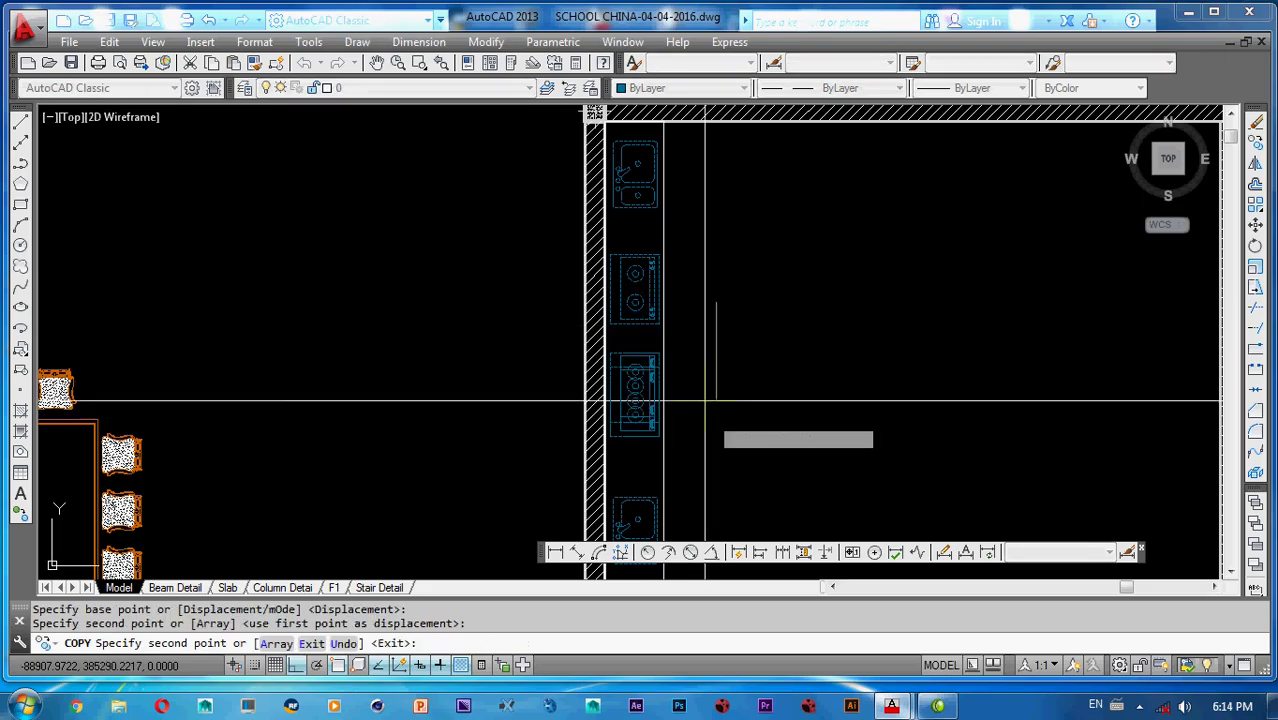
pyautogui.scroll(-4, 700, 362)
pyautogui.press('Escape')
pyautogui.press('Escape')
# - Move the dining table with its chairs into the large upper room beside the kitchen counter, with Ortho off
pyautogui.scroll(2, 692, 356)
pyautogui.moveTo(384, 403); pyautogui.dragTo(421, 349, button='middle')
pyautogui.click(411, 361)
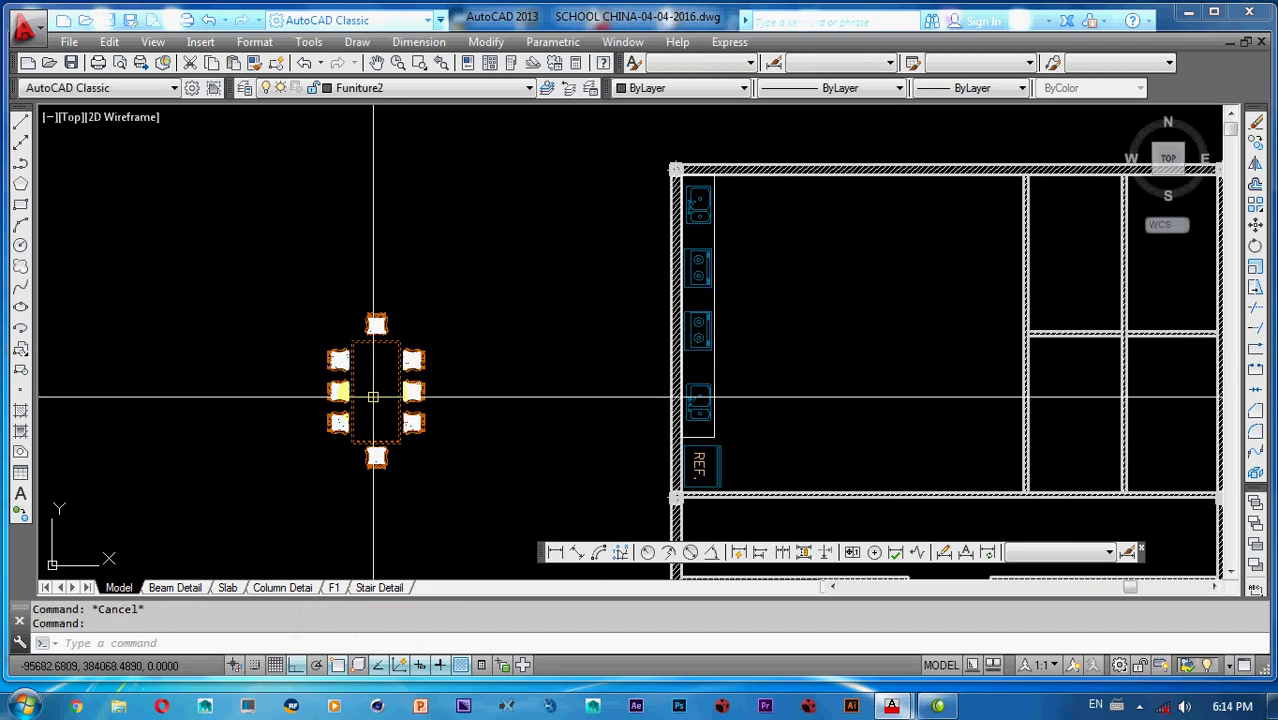
pyautogui.write('m')
pyautogui.press('space')
pyautogui.click(373, 391)
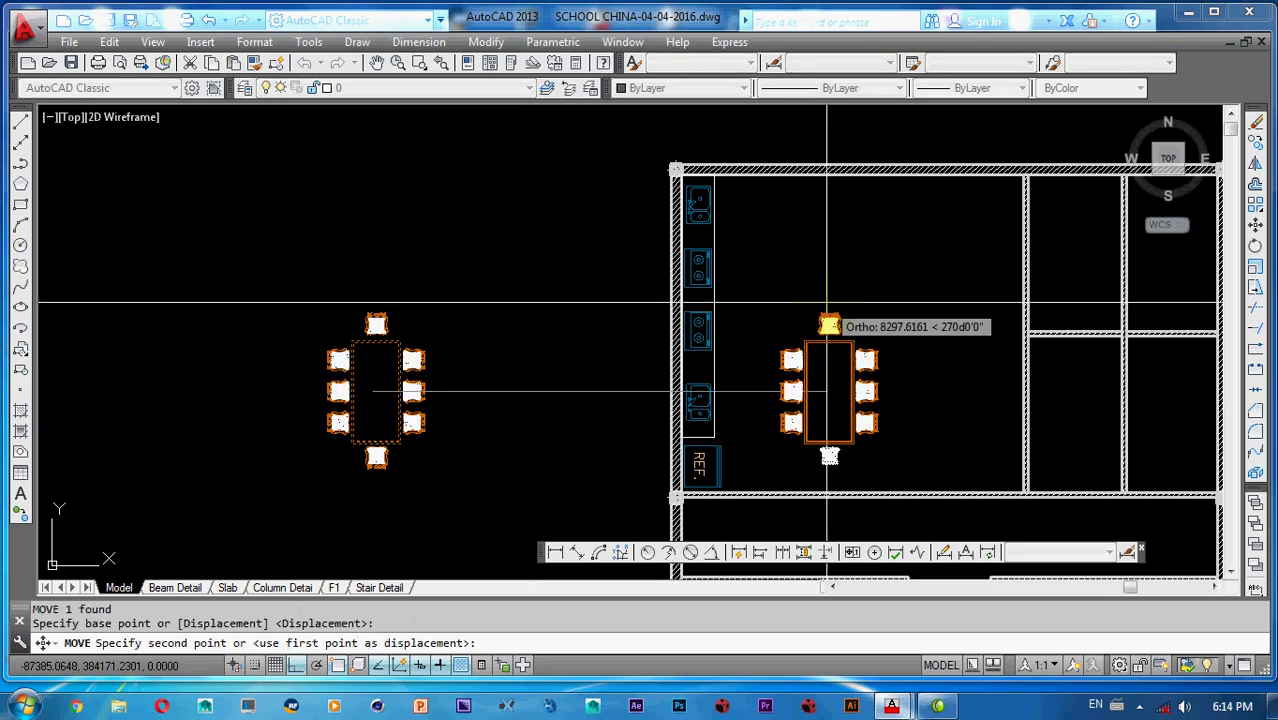
pyautogui.press('F8')
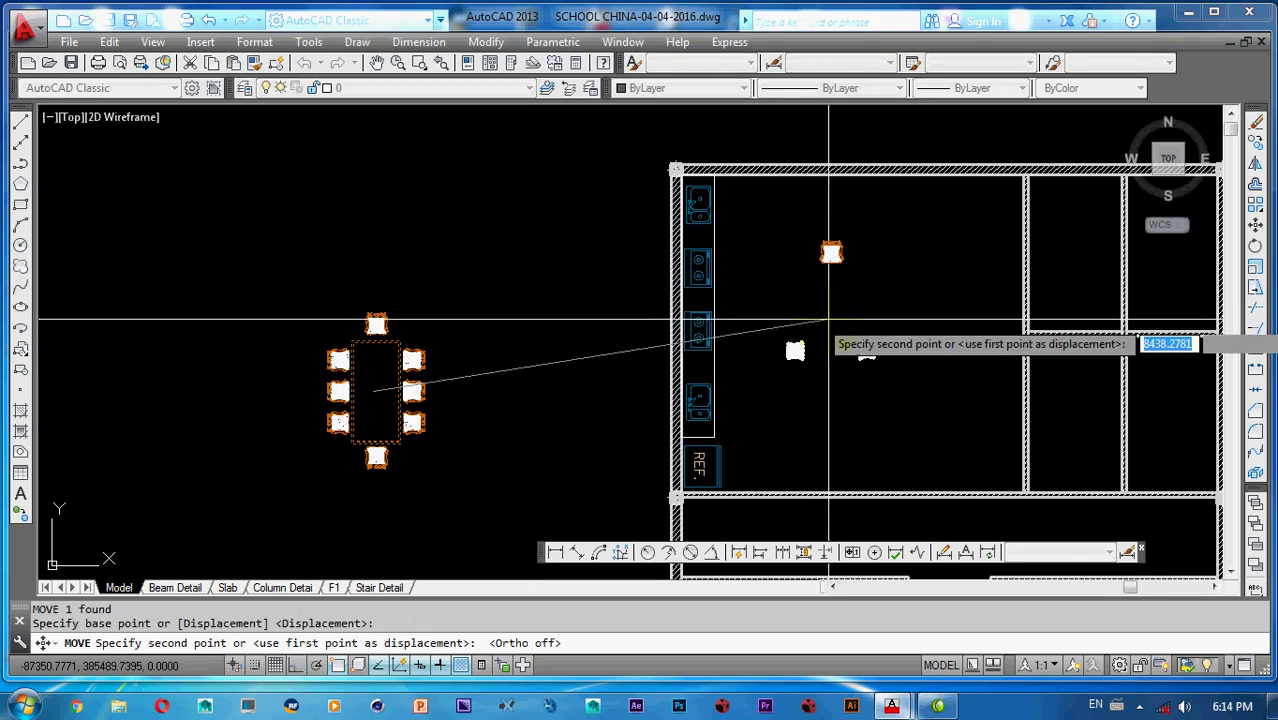
pyautogui.click(841, 323)
pyautogui.press('Escape')
pyautogui.press('Escape')
pyautogui.moveTo(784, 331); pyautogui.dragTo(628, 302, button='middle')
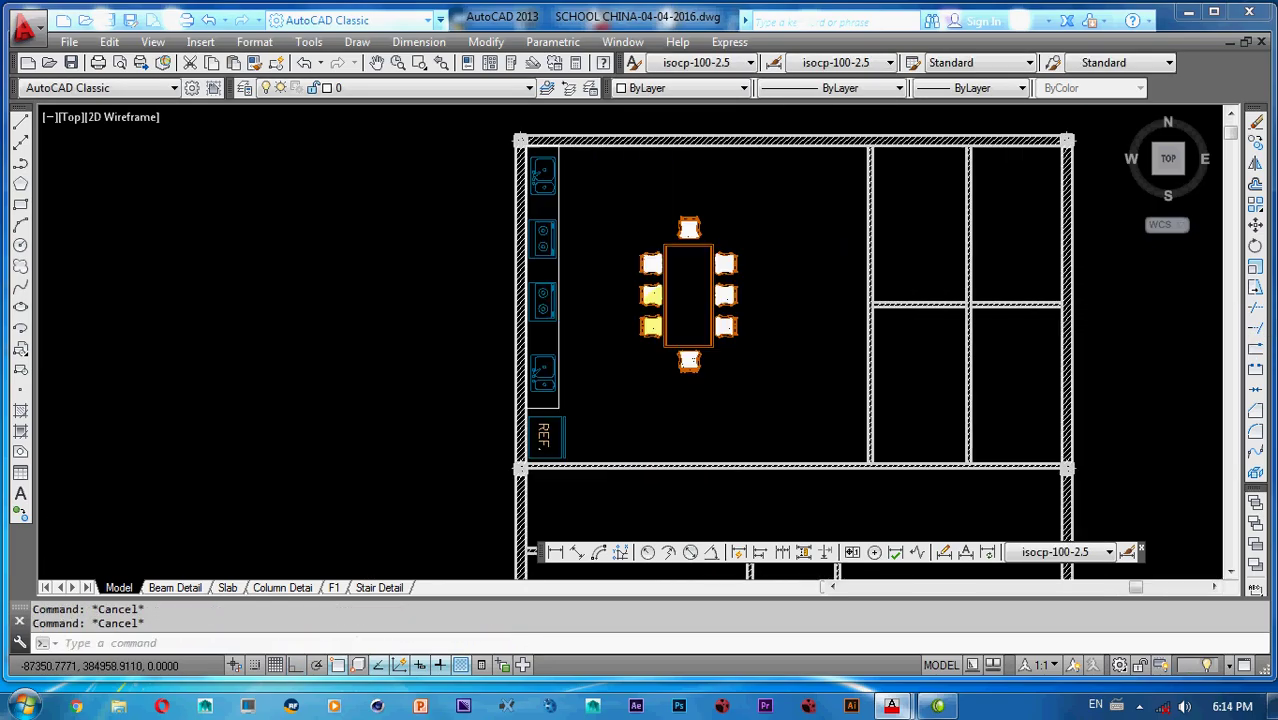
pyautogui.click(741, 338)
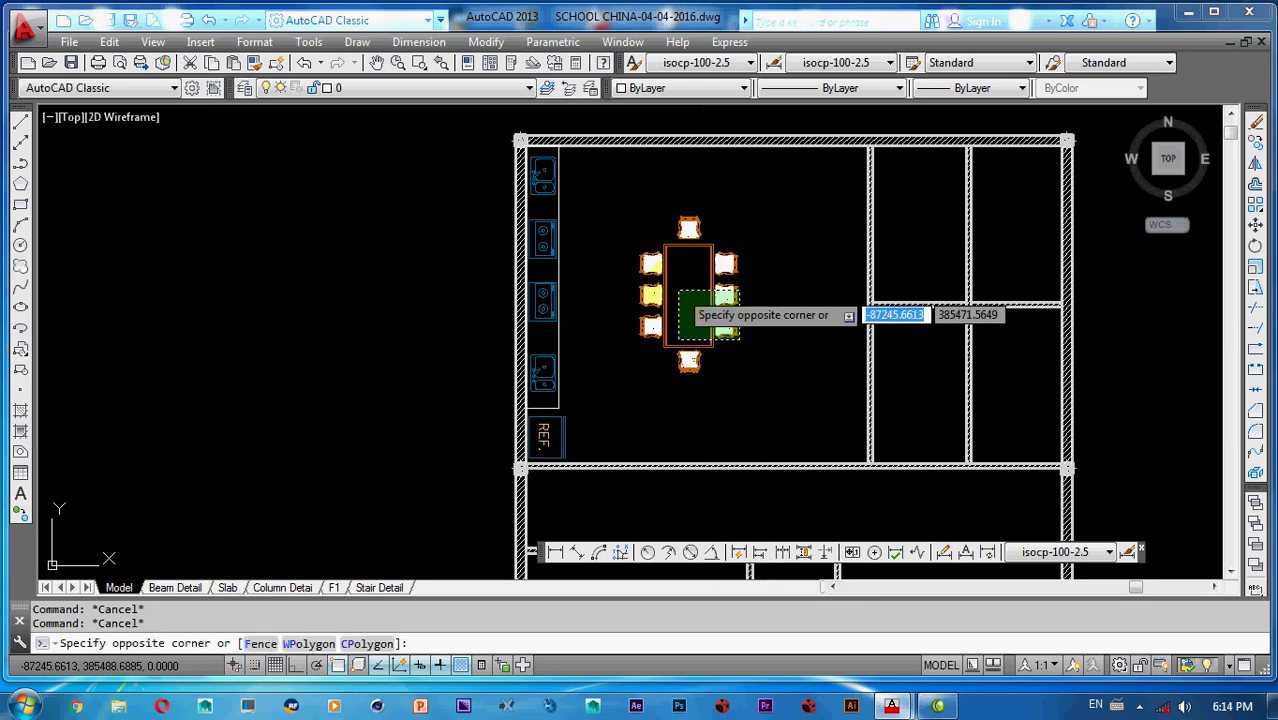
pyautogui.moveTo(676, 272); pyautogui.dragTo(776, 335, button='middle')
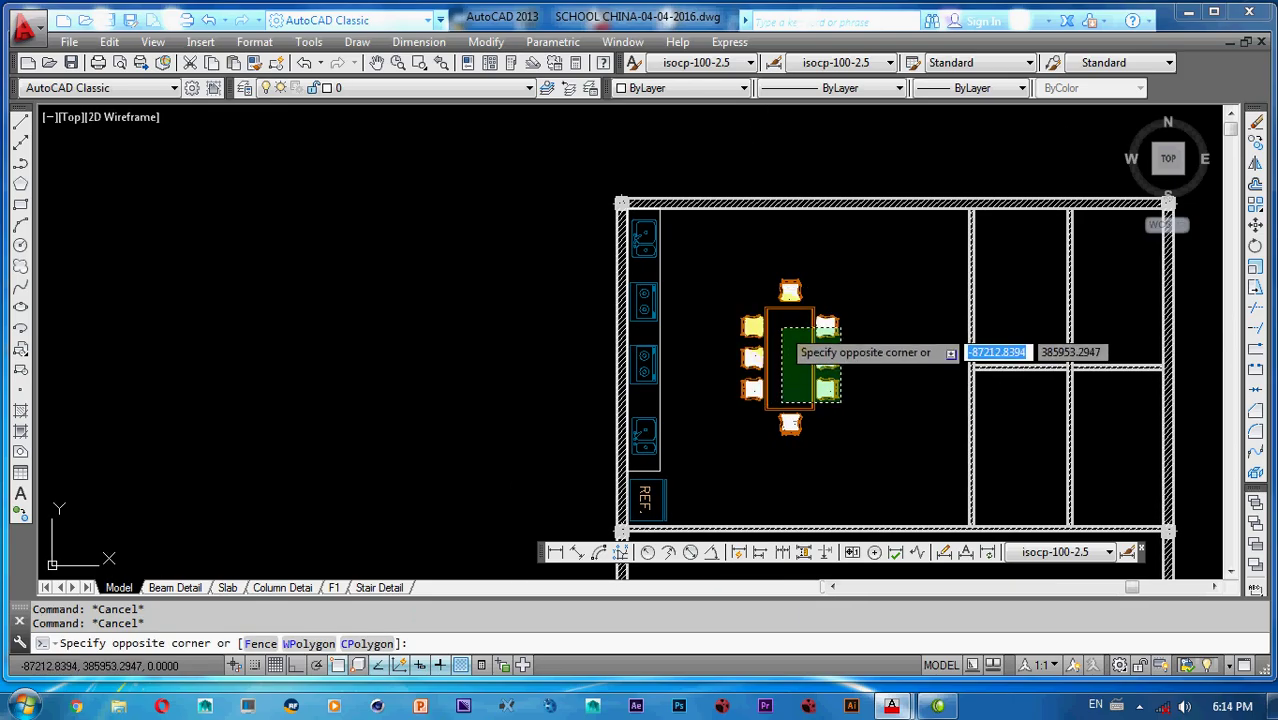
pyautogui.click(790, 316)
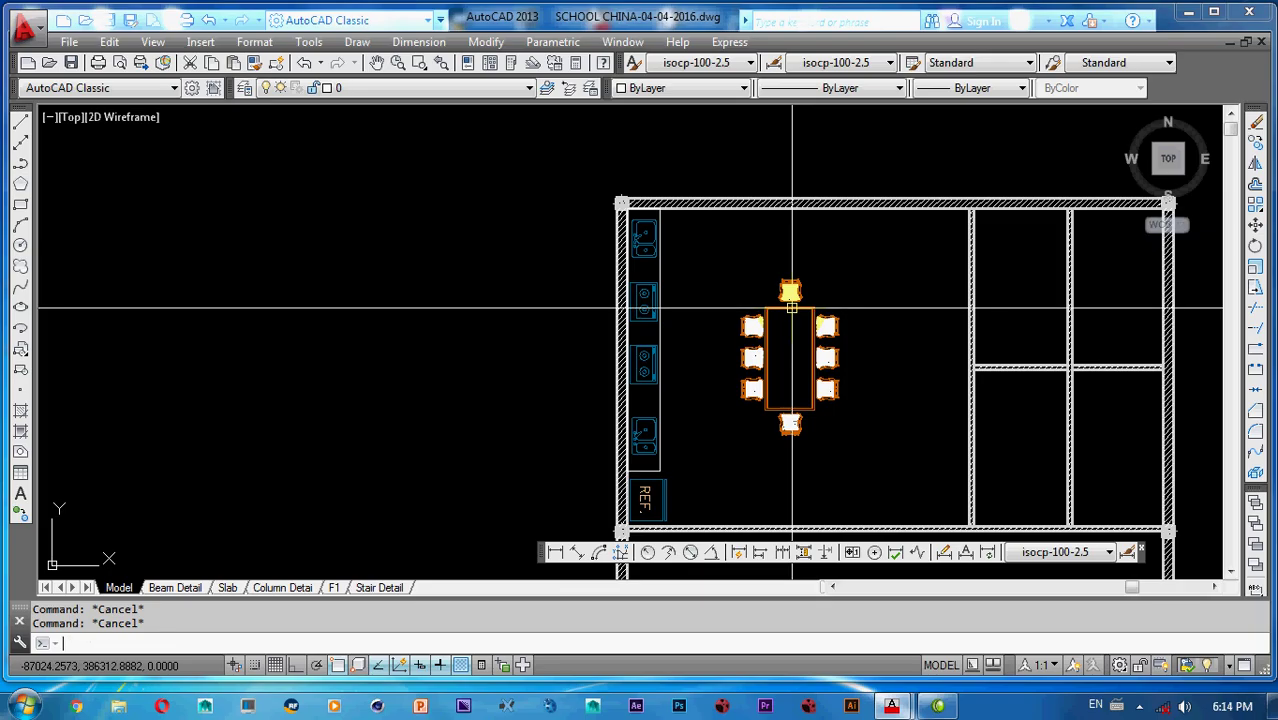
# - Draw a vertical construction line through the midpoint of the partition wall's upper end, at the dining room's right side
pyautogui.moveTo(846, 302); pyautogui.dragTo(842, 316, button='middle')
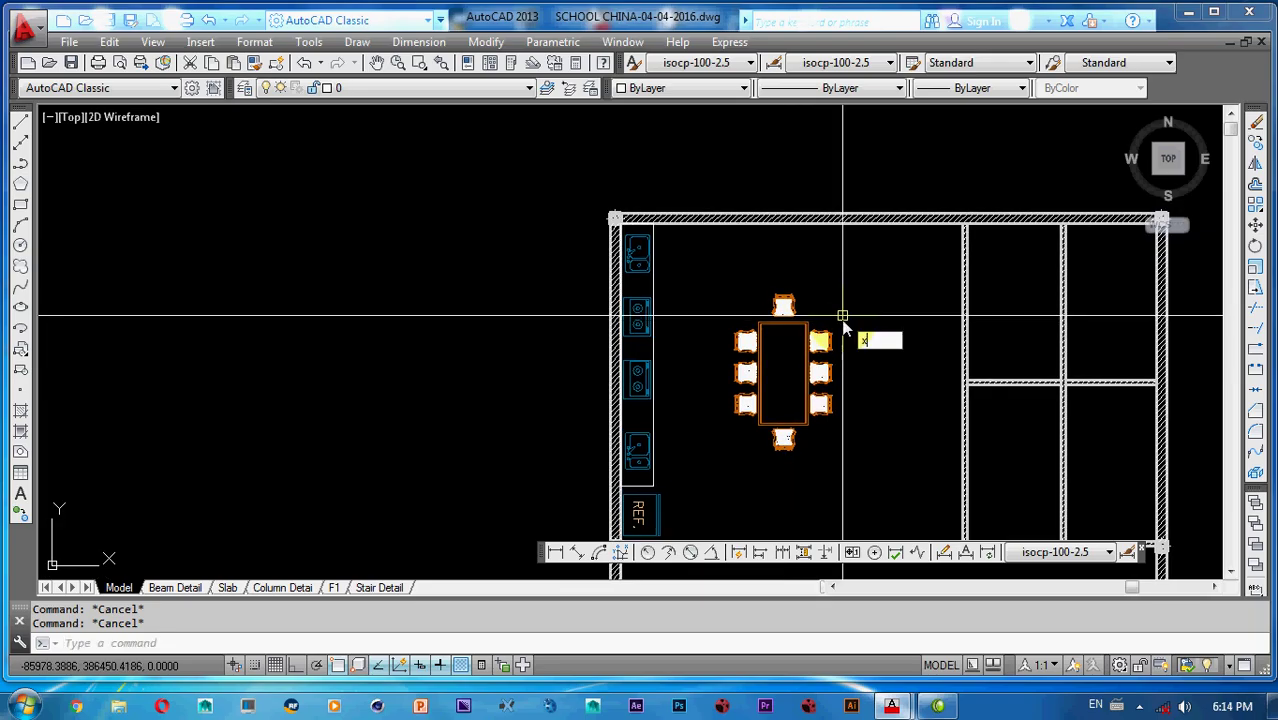
pyautogui.press('Return')
pyautogui.write('v')
pyautogui.press('Return')
pyautogui.moveTo(941, 251); pyautogui.dragTo(881, 266, button='middle')
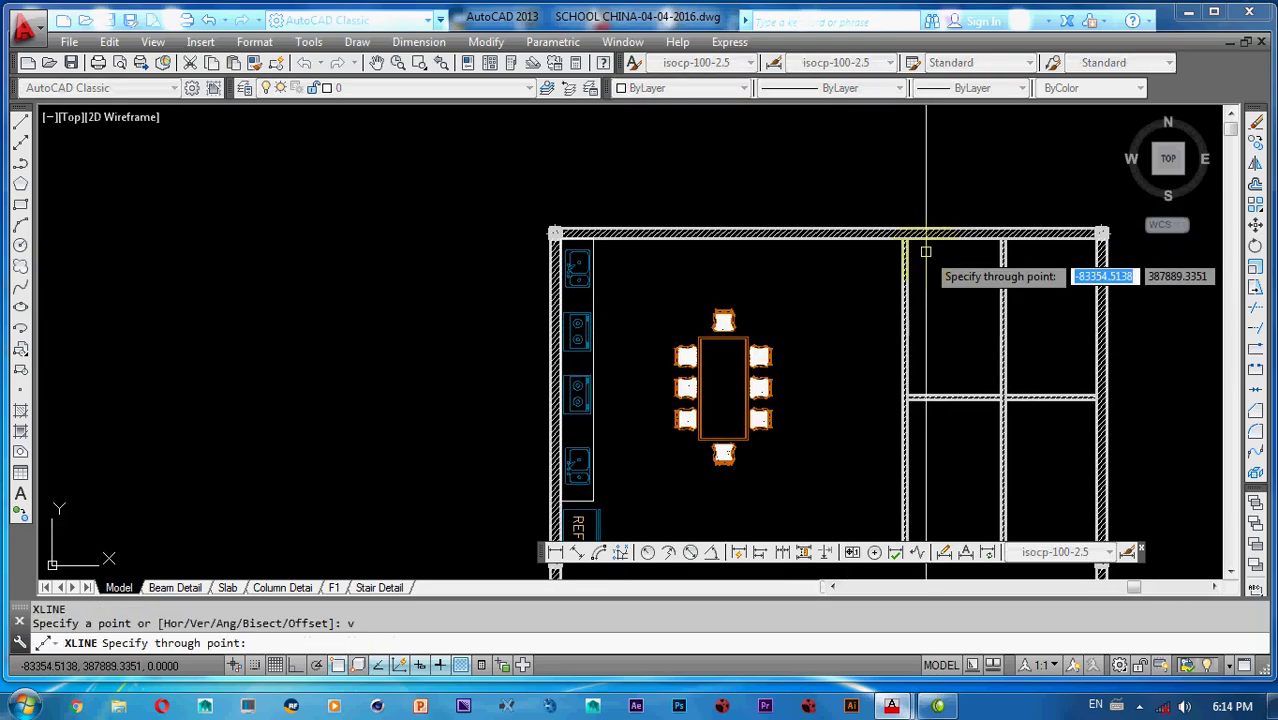
pyautogui.scroll(10, 926, 251)
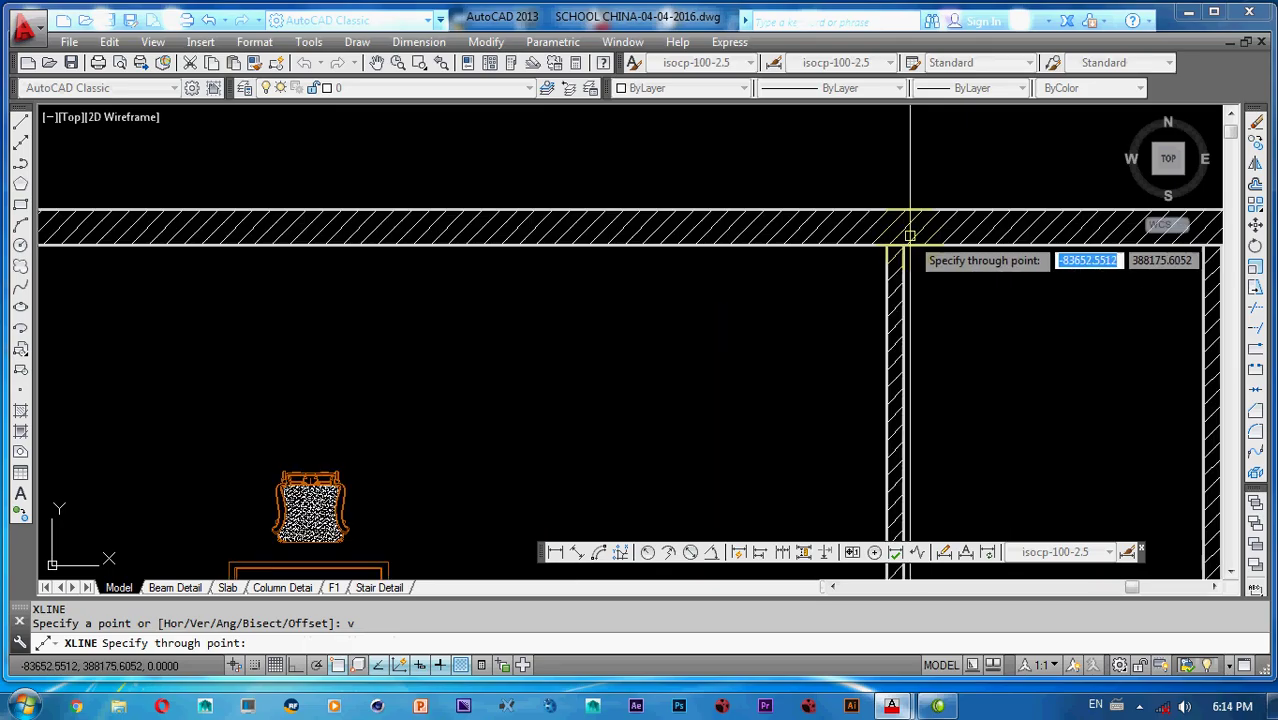
pyautogui.click(858, 236)
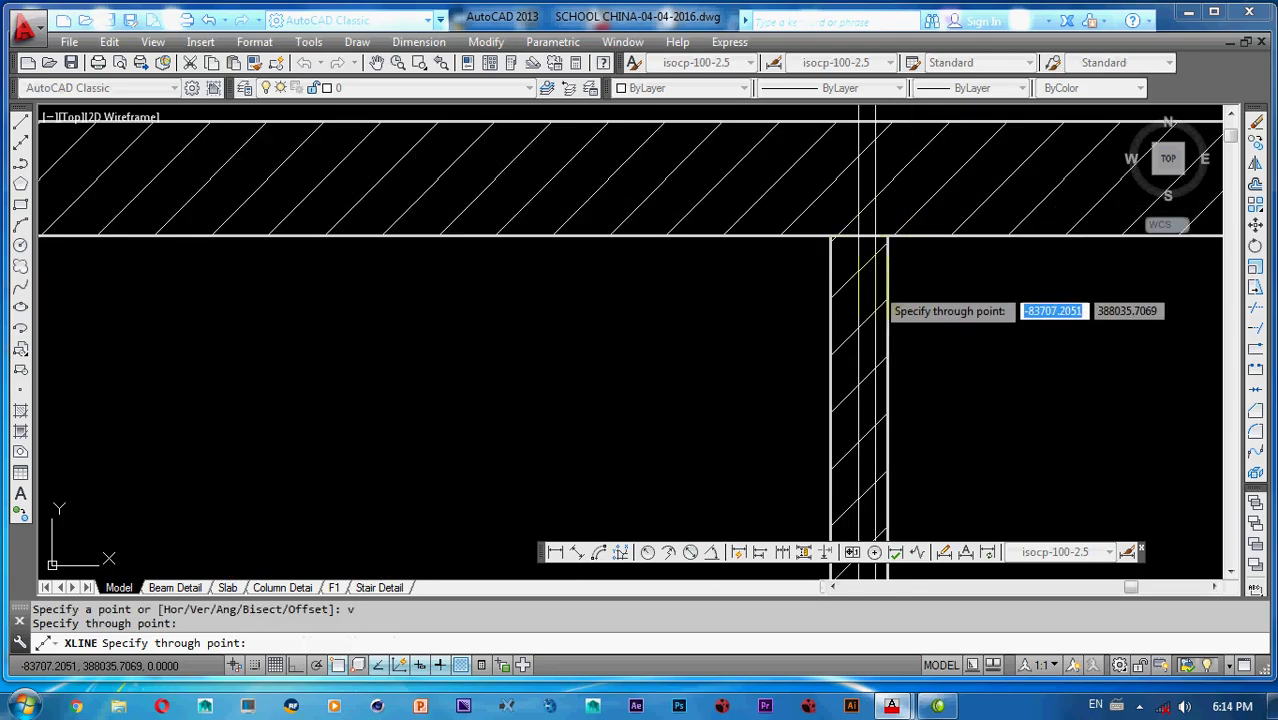
pyautogui.press('Escape')
# - Offset the vertical construction line on the partition wall by 5800 toward the kitchen counter
pyautogui.press('Return')
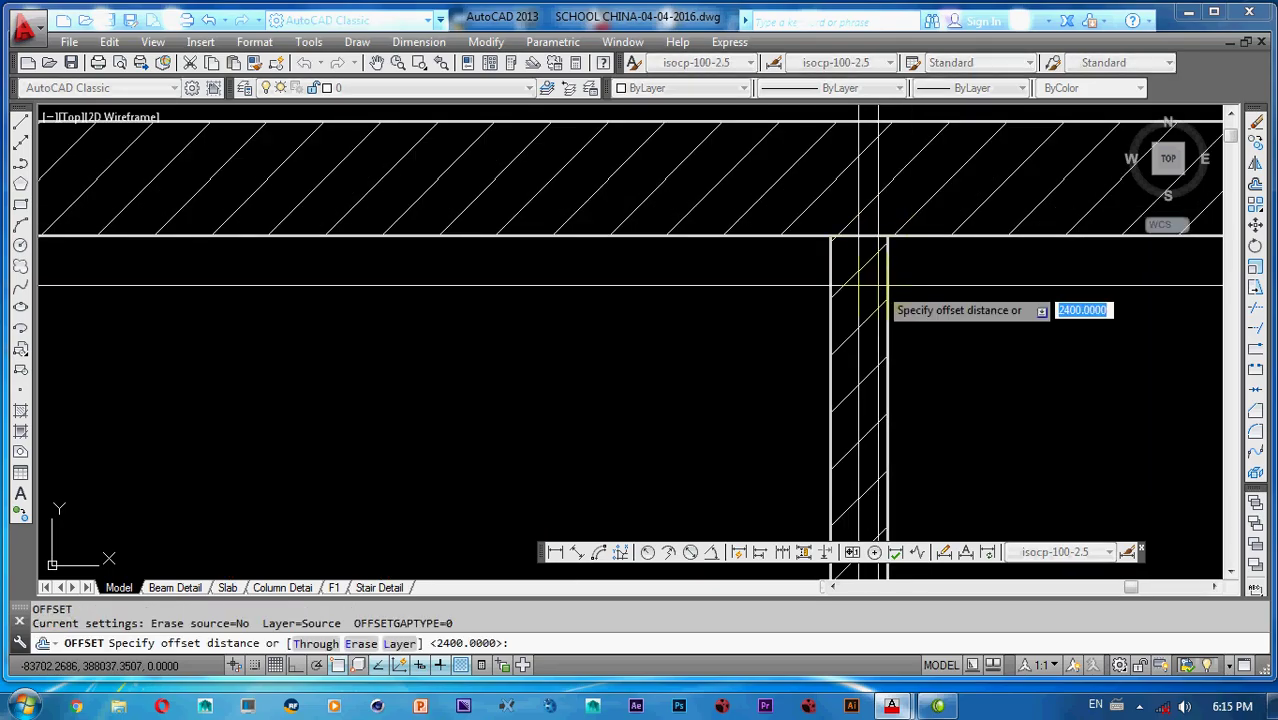
pyautogui.press('Return')
pyautogui.scroll(-4, 877, 240)
pyautogui.click(875, 205)
pyautogui.click(759, 243)
pyautogui.scroll(-5, 829, 279)
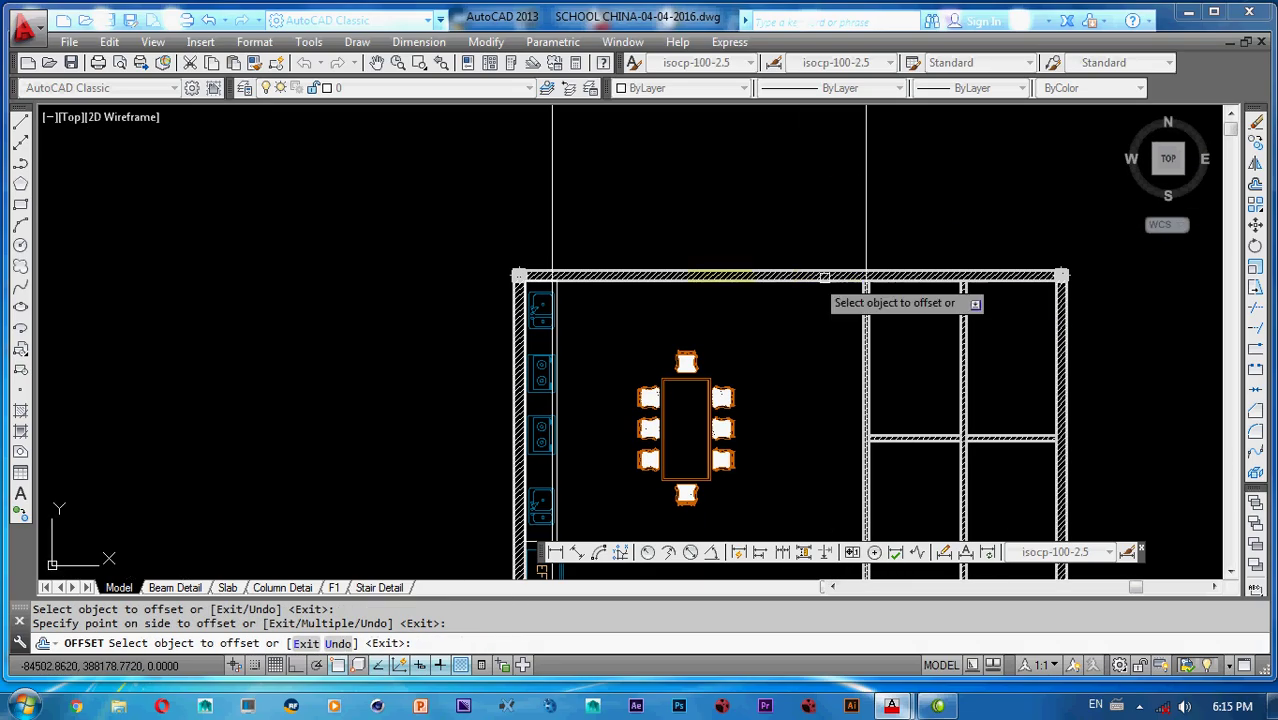
pyautogui.scroll(5, 600, 278)
pyautogui.moveTo(626, 262); pyautogui.dragTo(634, 292, button='middle')
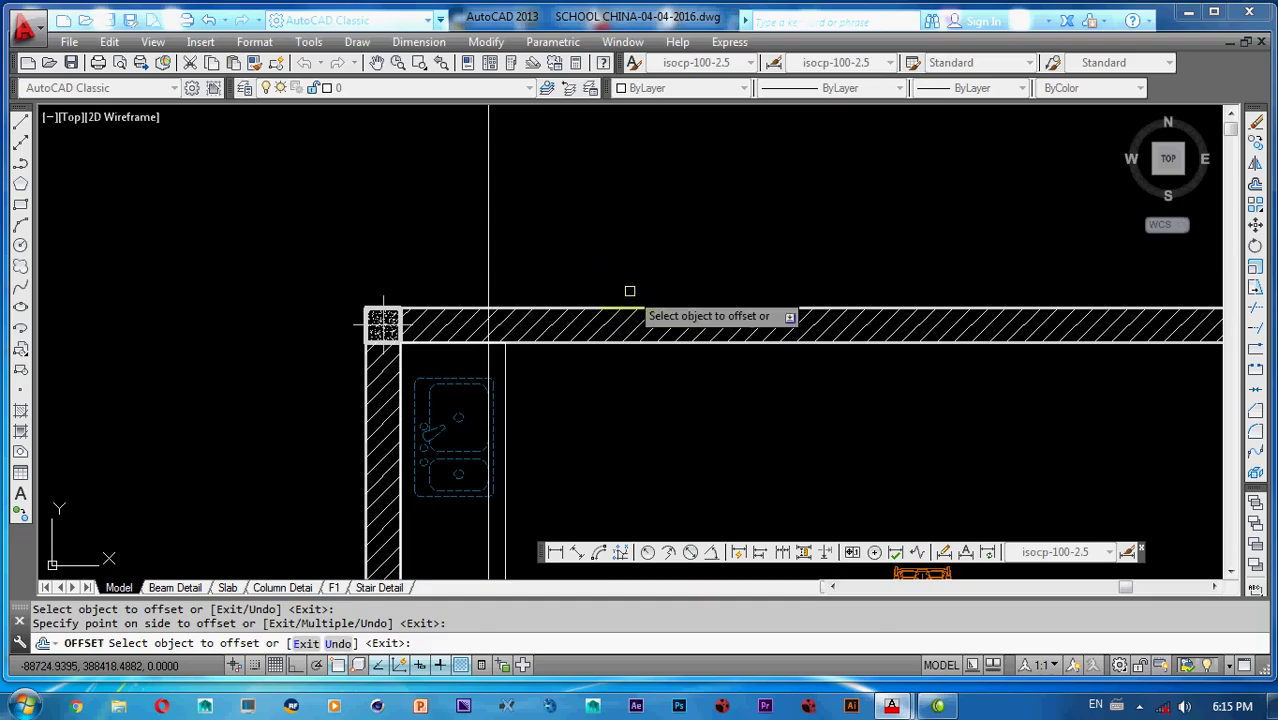
# - Erase the offset construction line that crosses the sinks on the kitchen counter
pyautogui.press('Escape')
pyautogui.press('Escape')
pyautogui.click(568, 254)
pyautogui.click(400, 260)
pyautogui.write('e')
pyautogui.press('Return')
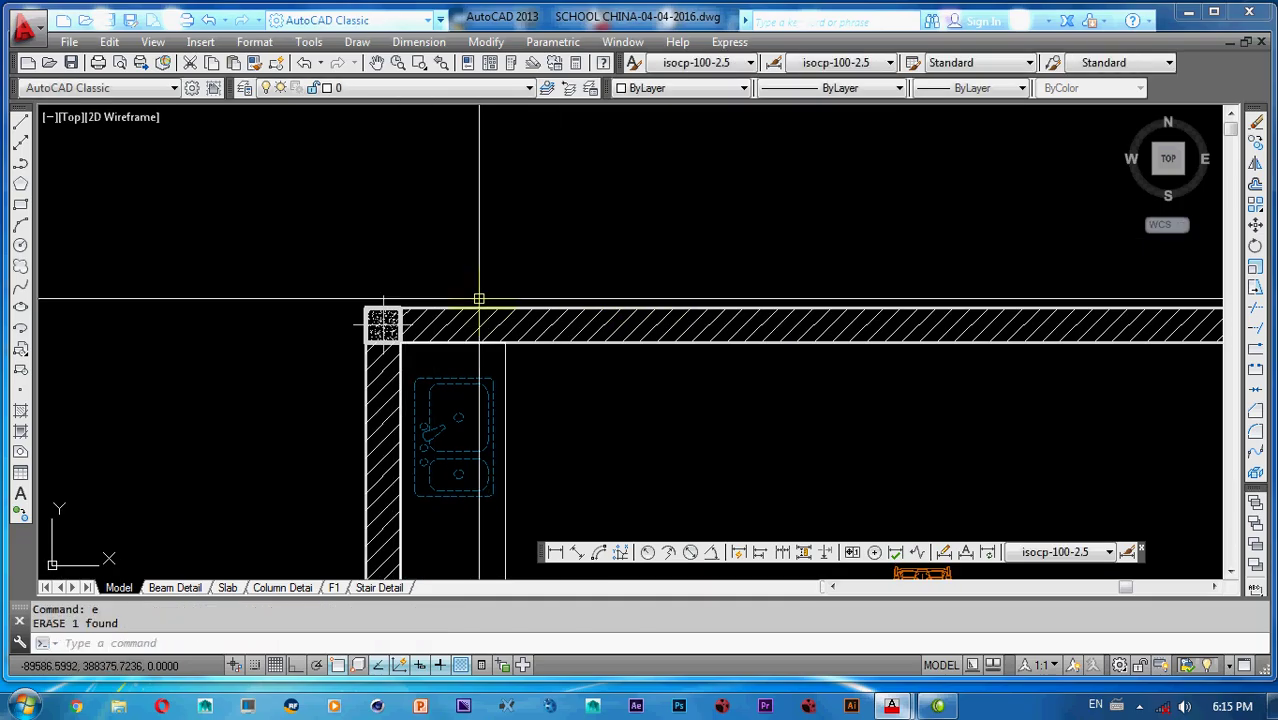
# - Draw a vertical construction line along the inner face of the left exterior wall beside the counter
pyautogui.moveTo(491, 302); pyautogui.dragTo(516, 248, button='middle')
pyautogui.moveTo(570, 316); pyautogui.dragTo(544, 318, button='middle')
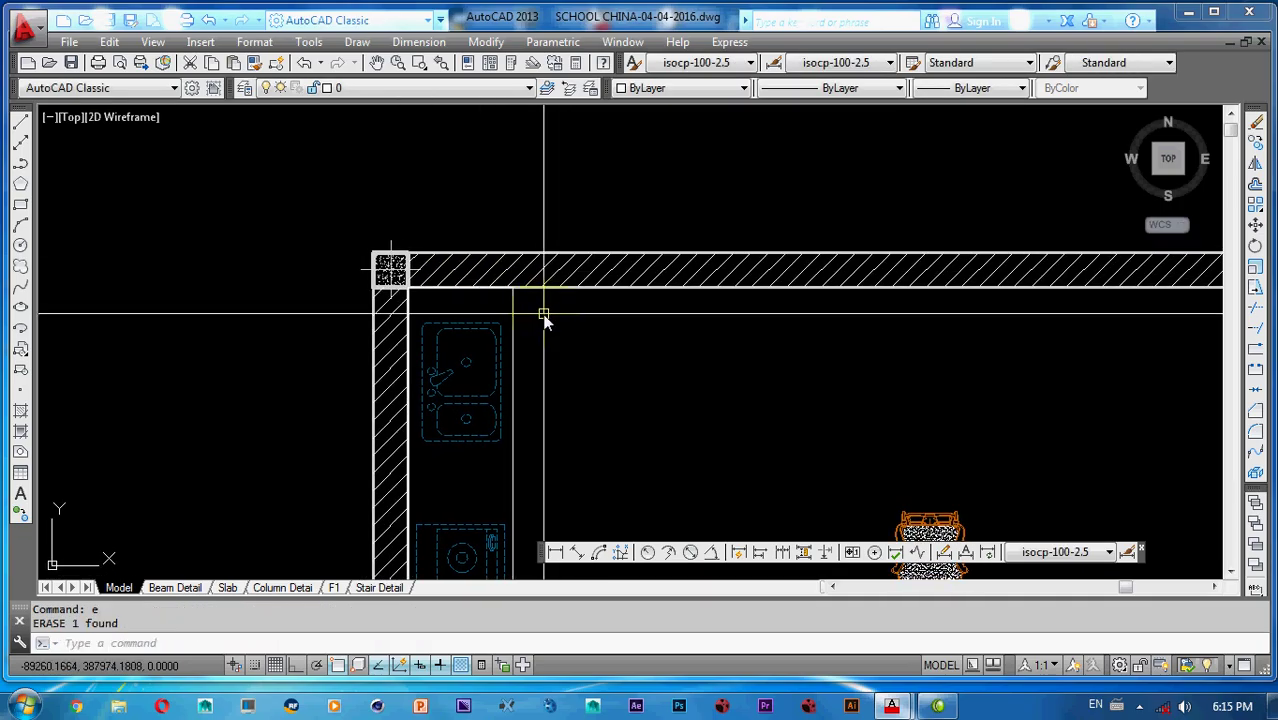
pyautogui.write('xl')
pyautogui.press('Return')
pyautogui.write('v')
pyautogui.press('Return')
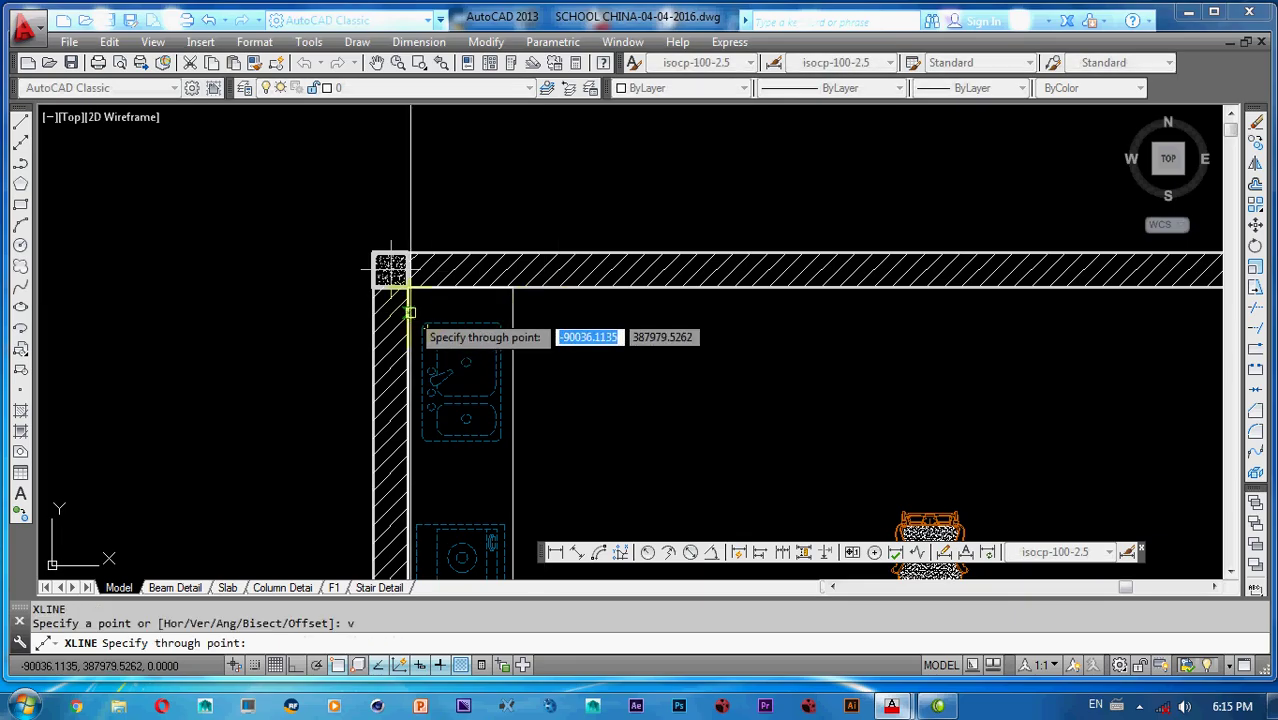
pyautogui.click(410, 313)
pyautogui.press('Escape')
pyautogui.press('Escape')
# - Offset the vertical construction line on the left exterior wall's inner face by 1200 toward the dining room
pyautogui.write('o')
pyautogui.press('Return')
pyautogui.write('1')
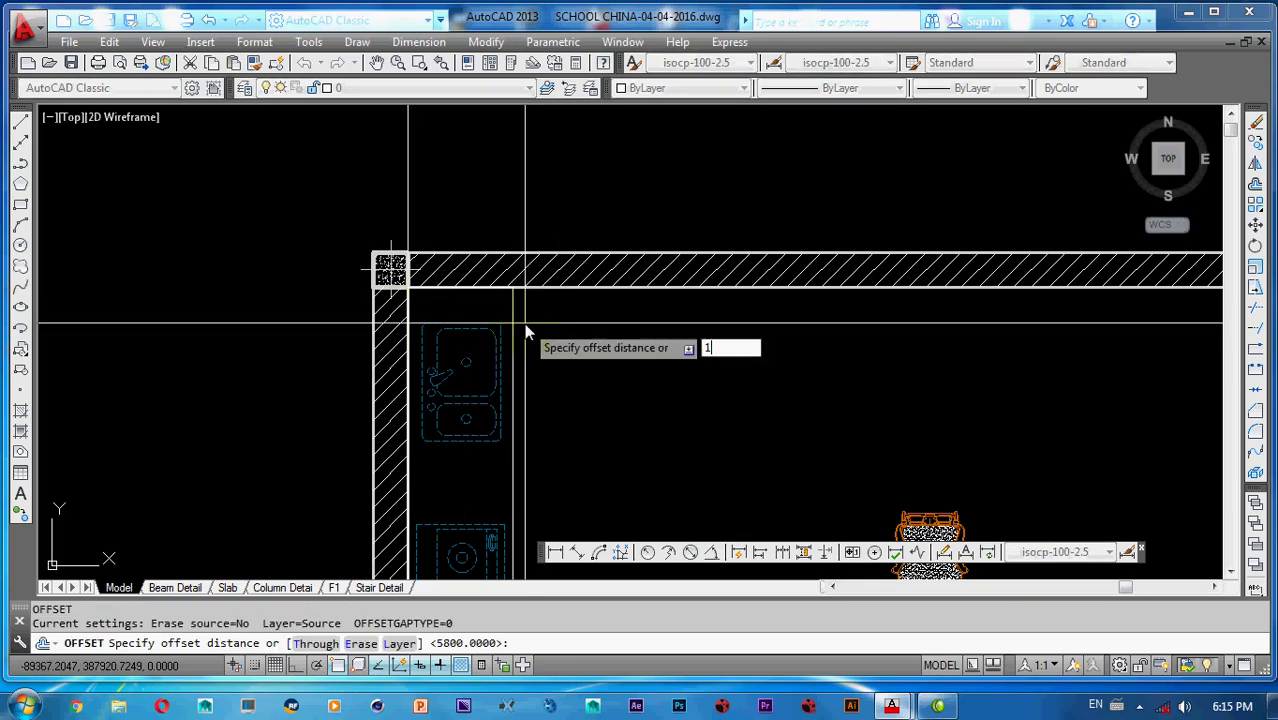
pyautogui.write('200')
pyautogui.press('Return')
pyautogui.click(408, 224)
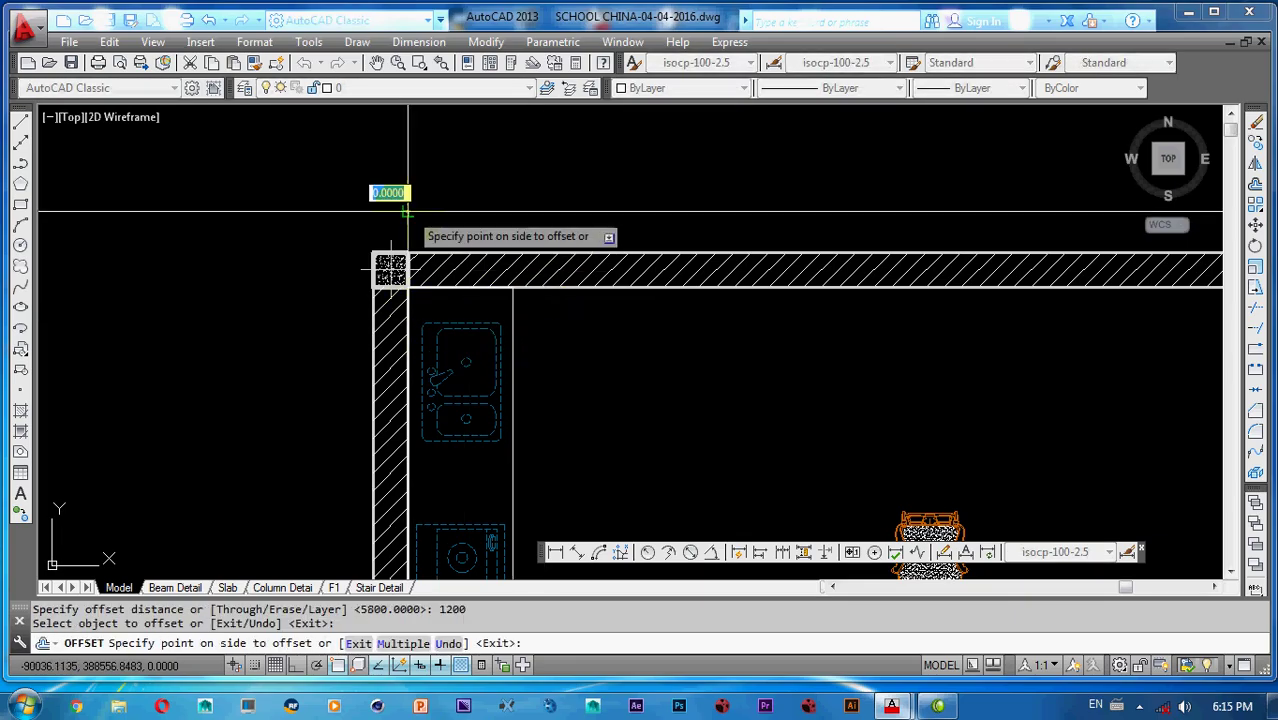
pyautogui.click(736, 221)
pyautogui.press('Escape')
# - Copy the single door and the entry steps with their arrow from the other plan to the kitchen's upper wall, at the 1200 offset line
pyautogui.scroll(-6, 601, 286)
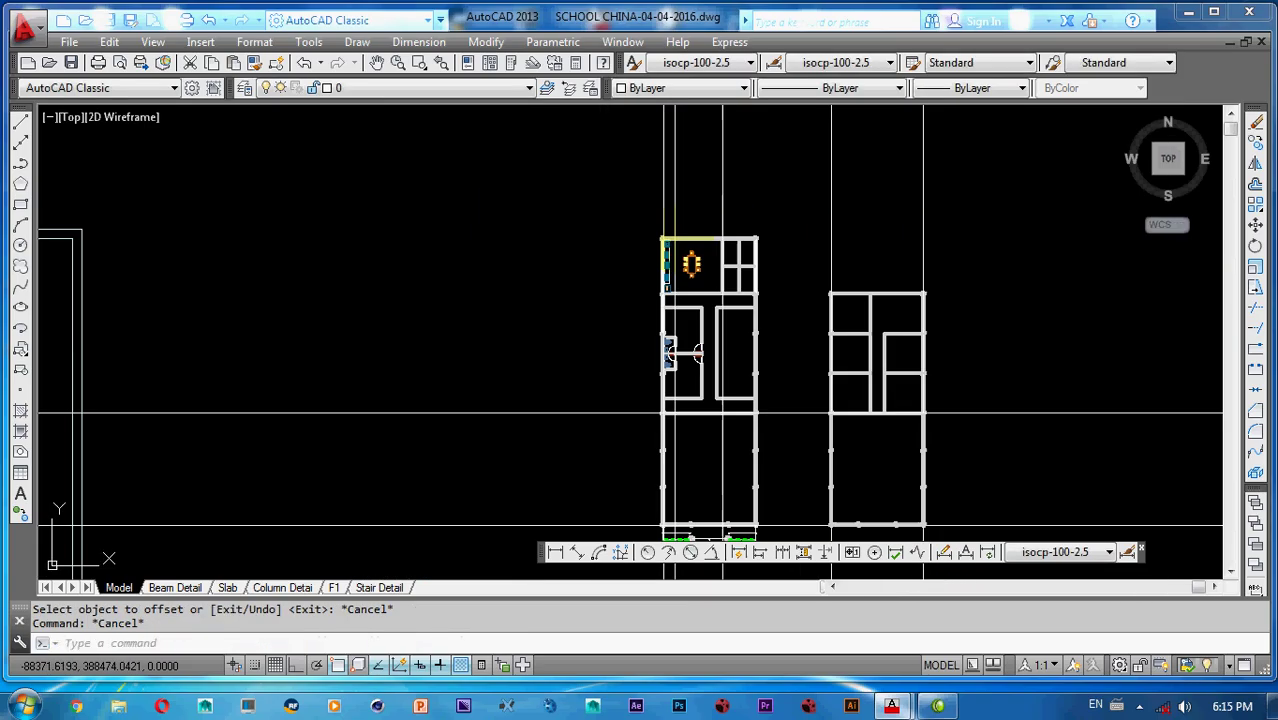
pyautogui.scroll(10, 601, 286)
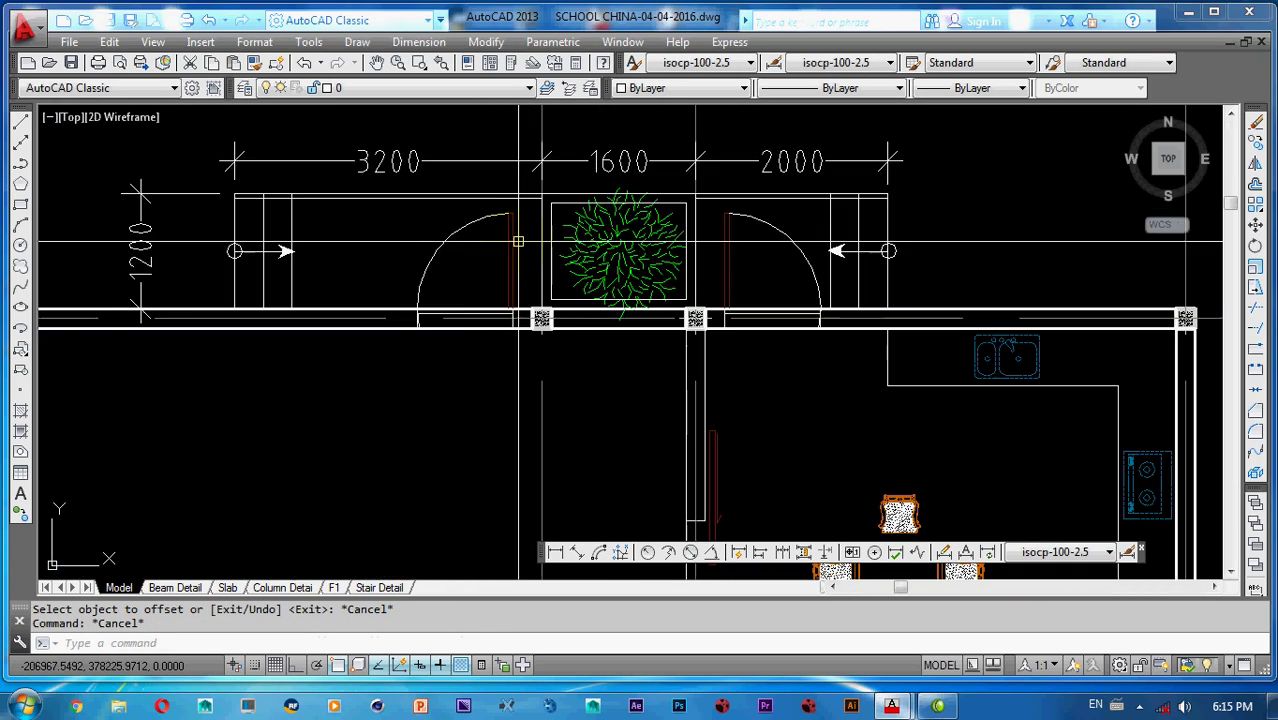
pyautogui.click(591, 259)
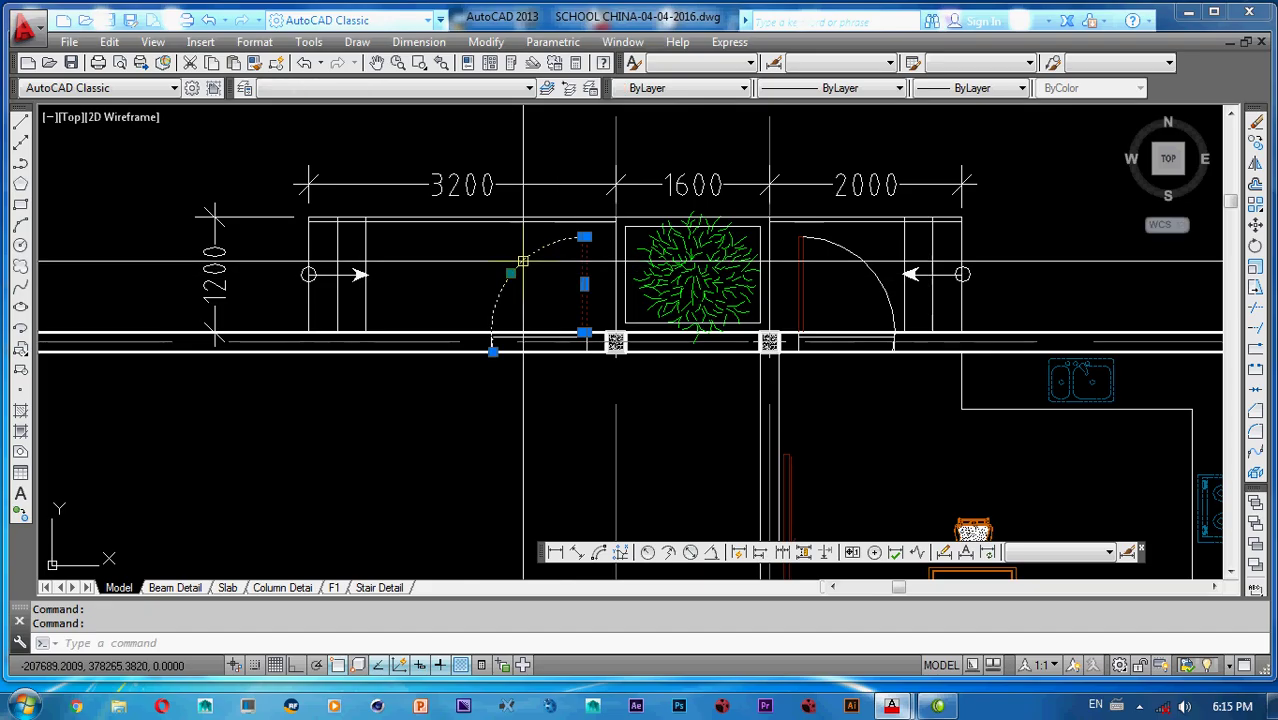
pyautogui.scroll(5, 491, 342)
pyautogui.click(442, 294)
pyautogui.click(805, 422)
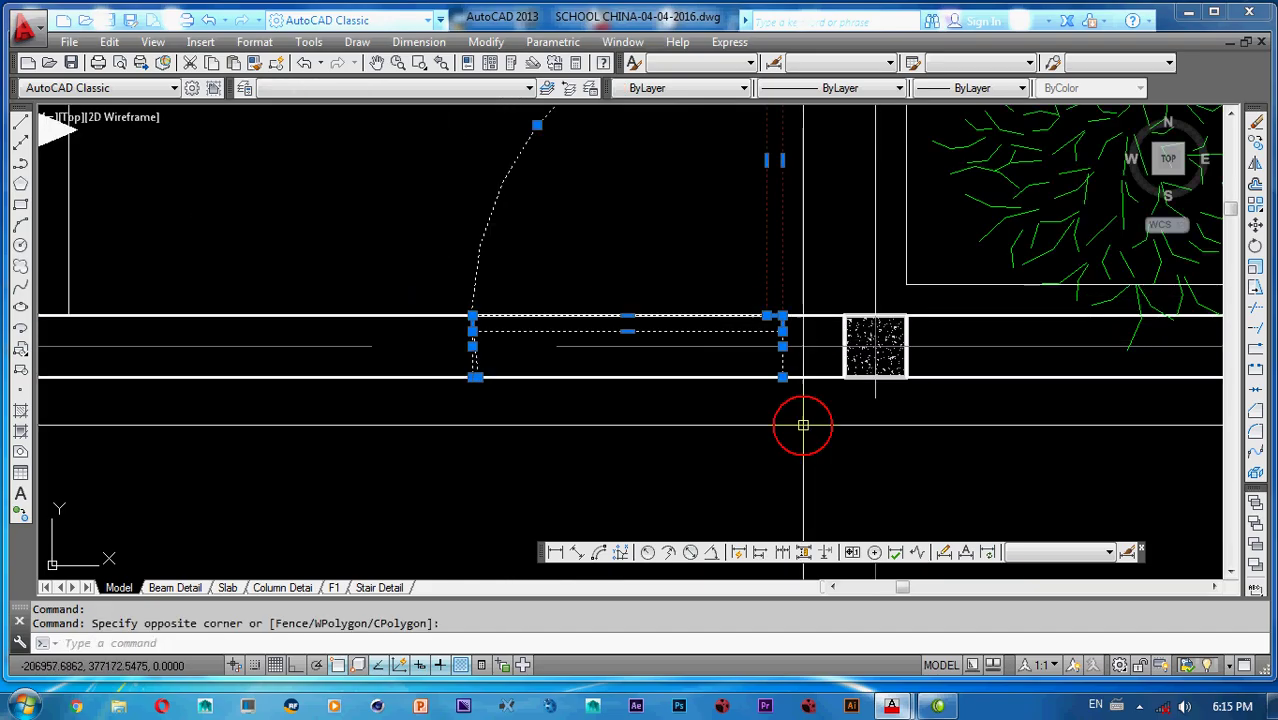
pyautogui.scroll(-3, 667, 335)
pyautogui.moveTo(447, 288); pyautogui.dragTo(549, 307, button='middle')
pyautogui.moveTo(338, 233)
pyautogui.mouseDown(button='middle')
pyautogui.moveTo(396, 242)
pyautogui.moveTo(419, 346)
pyautogui.mouseUp(button='middle')
pyautogui.click(391, 219)
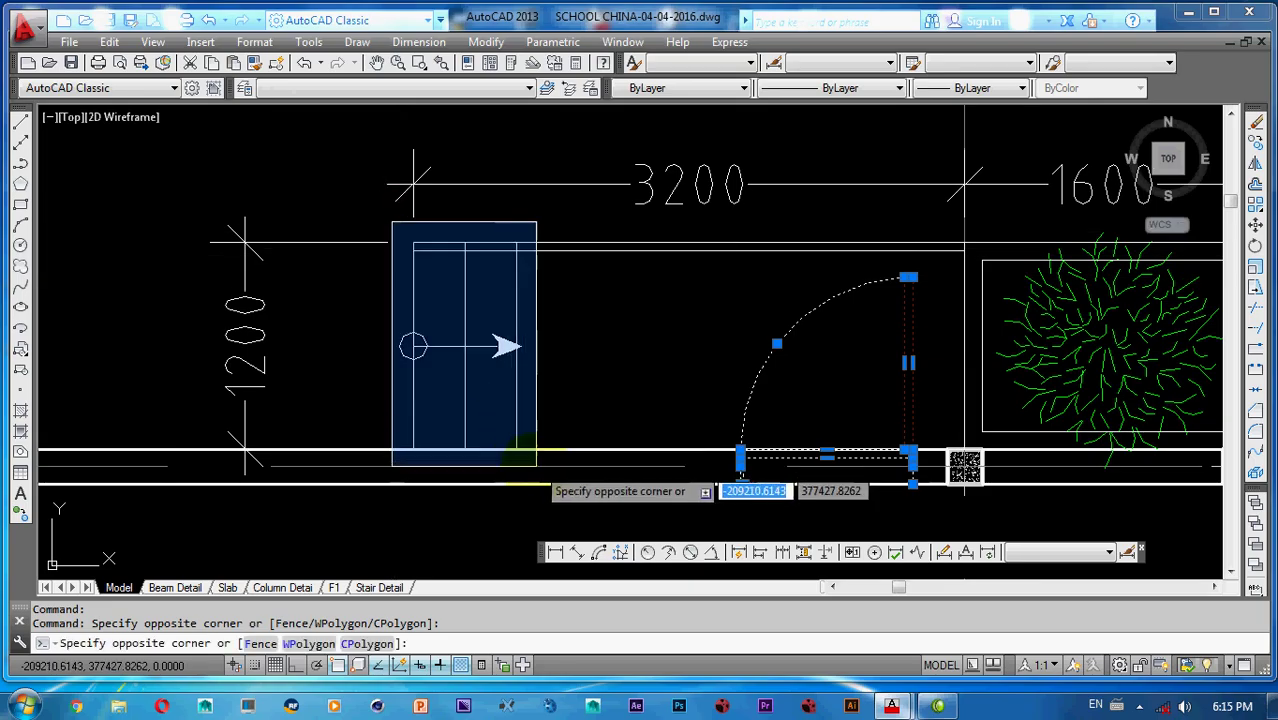
pyautogui.click(538, 458)
pyautogui.moveTo(610, 395); pyautogui.dragTo(550, 380, button='middle')
pyautogui.write('co')
pyautogui.press('Return')
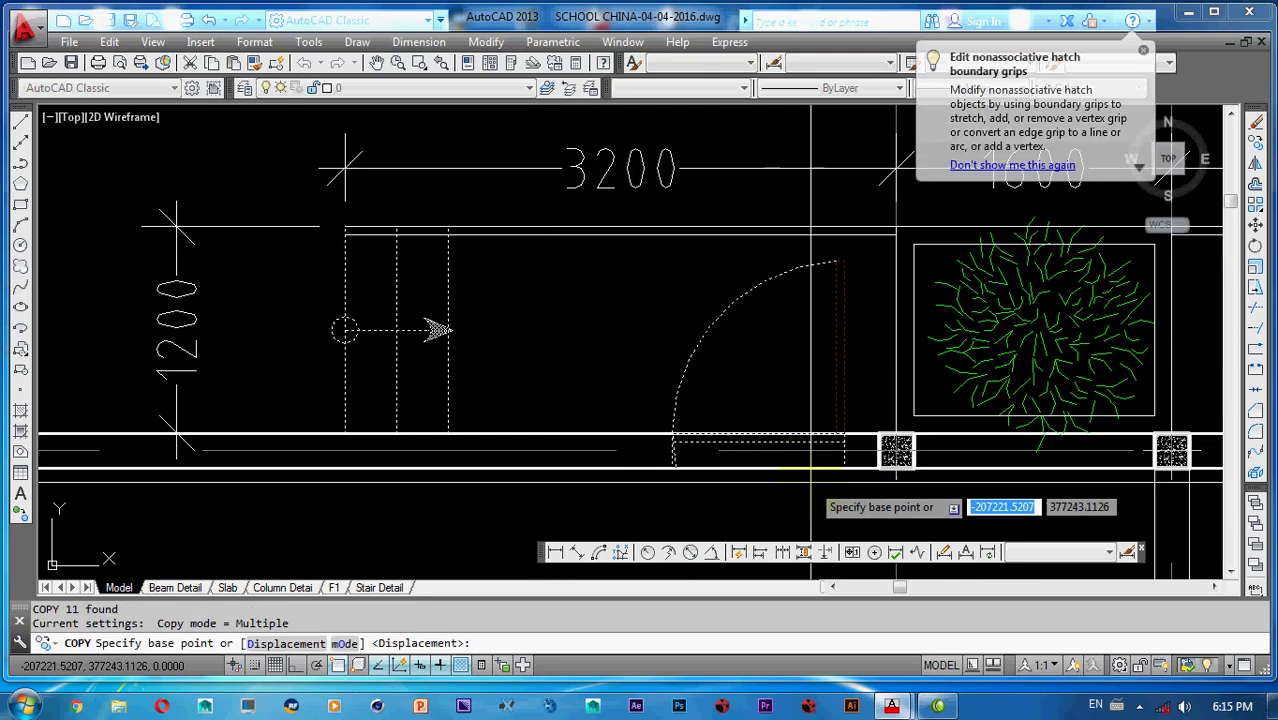
pyautogui.scroll(4, 654, 453)
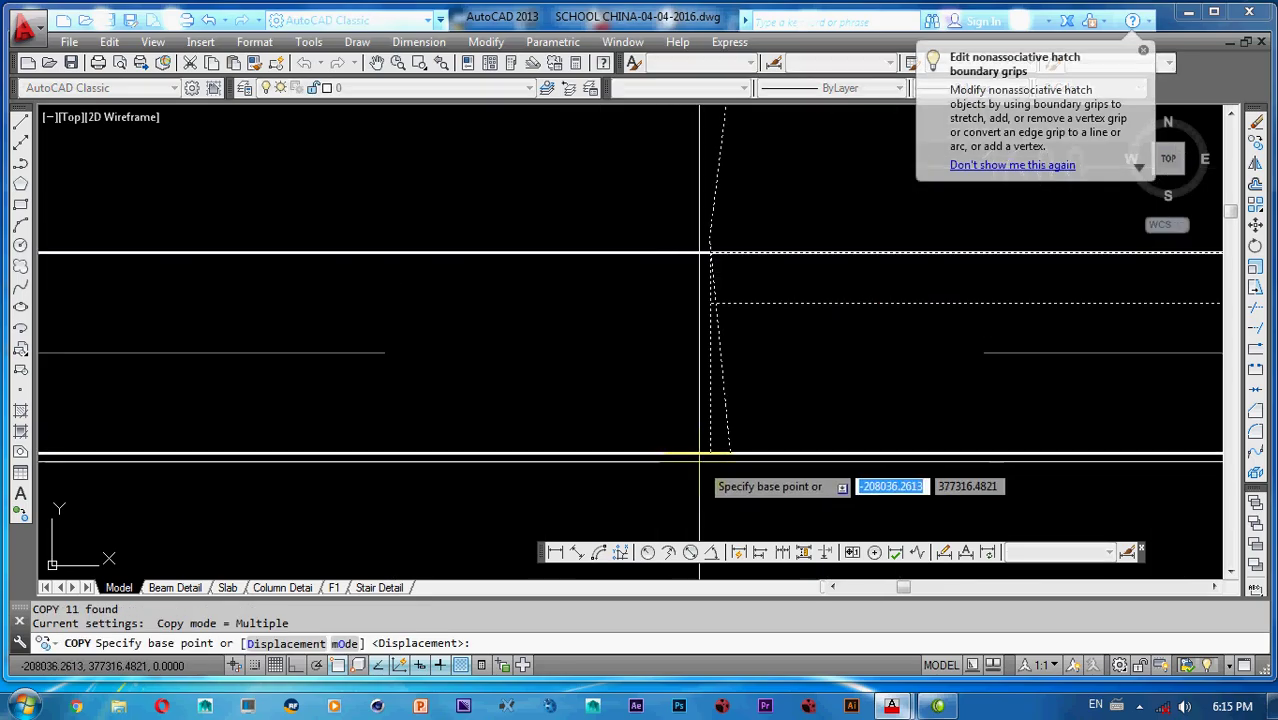
pyautogui.click(709, 453)
pyautogui.scroll(-6, 709, 453)
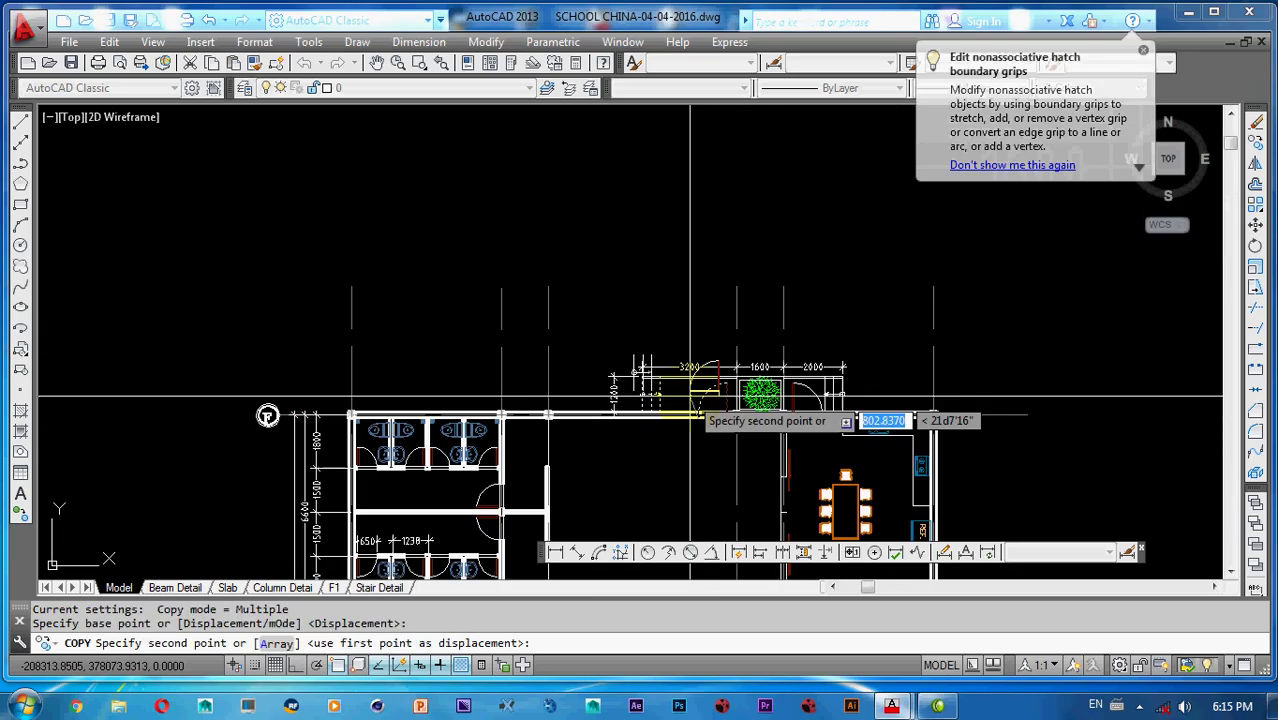
pyautogui.scroll(6, 628, 348)
pyautogui.moveTo(699, 354); pyautogui.dragTo(773, 397, button='middle')
pyautogui.moveTo(656, 374); pyautogui.dragTo(779, 422, button='middle')
pyautogui.scroll(4, 594, 205)
pyautogui.scroll(5, 598, 250)
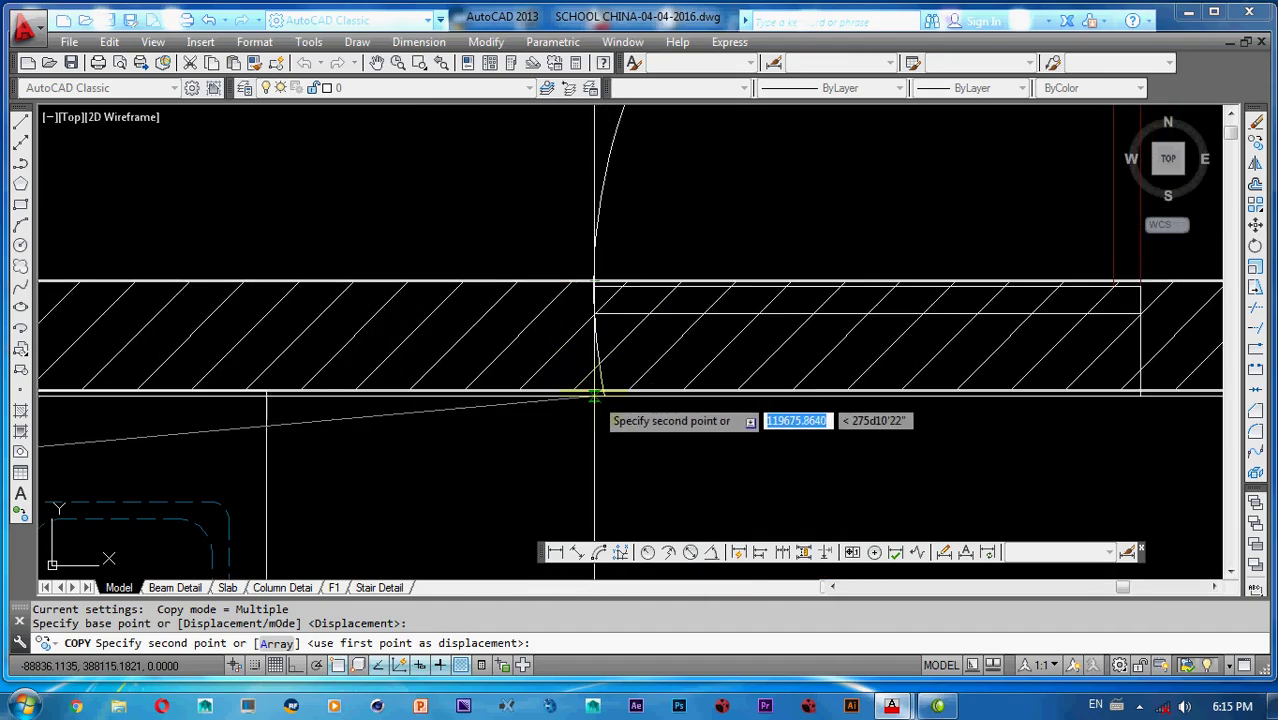
pyautogui.click(594, 372)
pyautogui.press('Escape')
# - Trim away the upper wall's hatch on the door side of the offset construction line
pyautogui.moveTo(676, 338); pyautogui.dragTo(608, 341, button='middle')
pyautogui.write('tr')
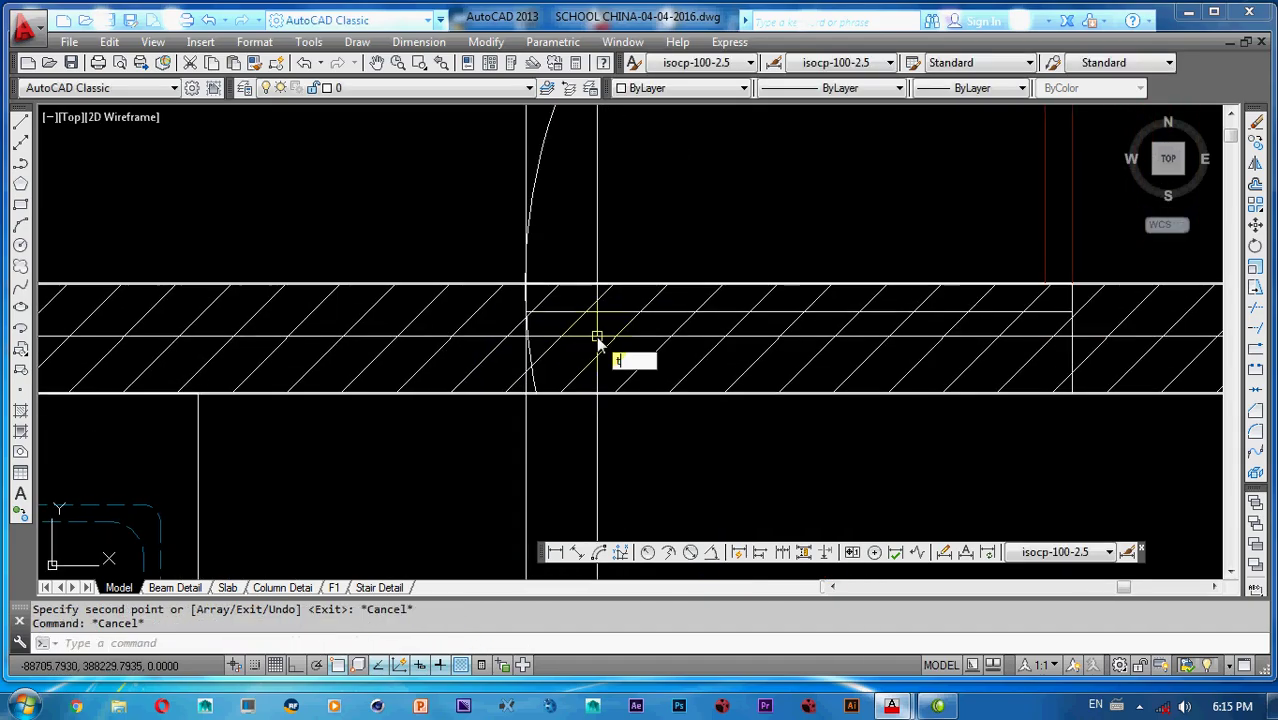
pyautogui.press('Return')
pyautogui.press('Return')
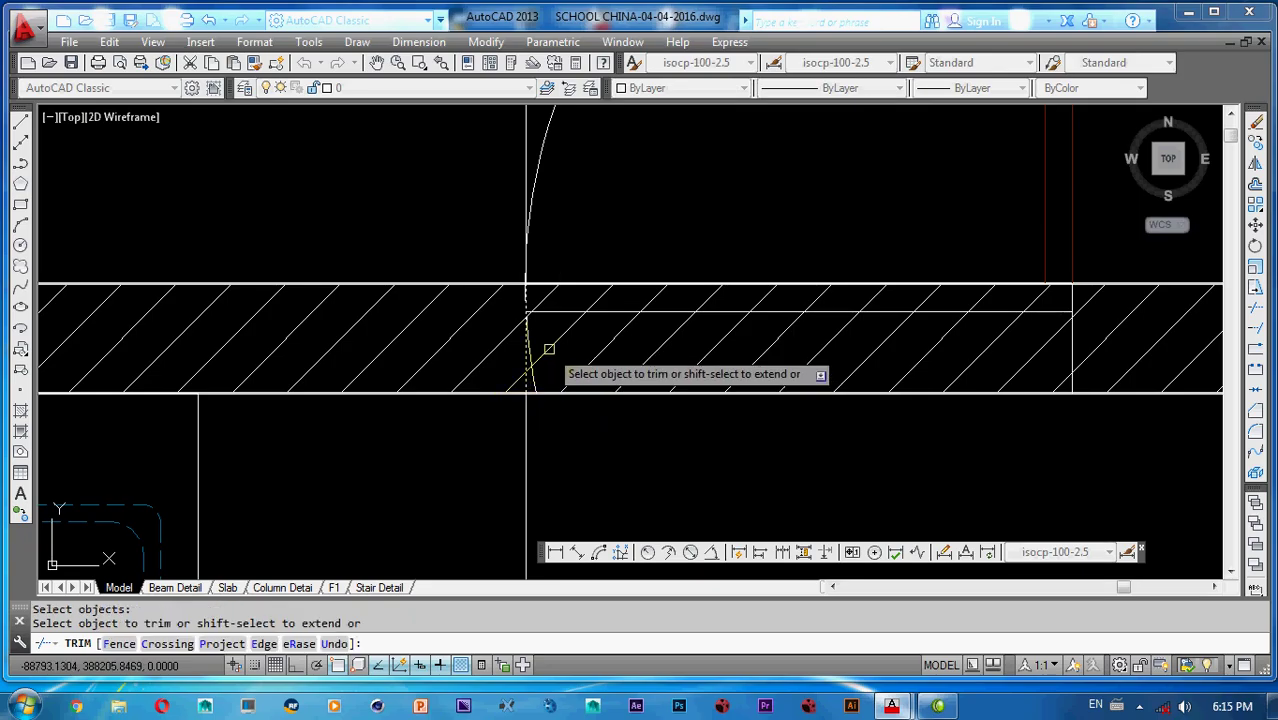
pyautogui.press('Escape')
pyautogui.press('Escape')
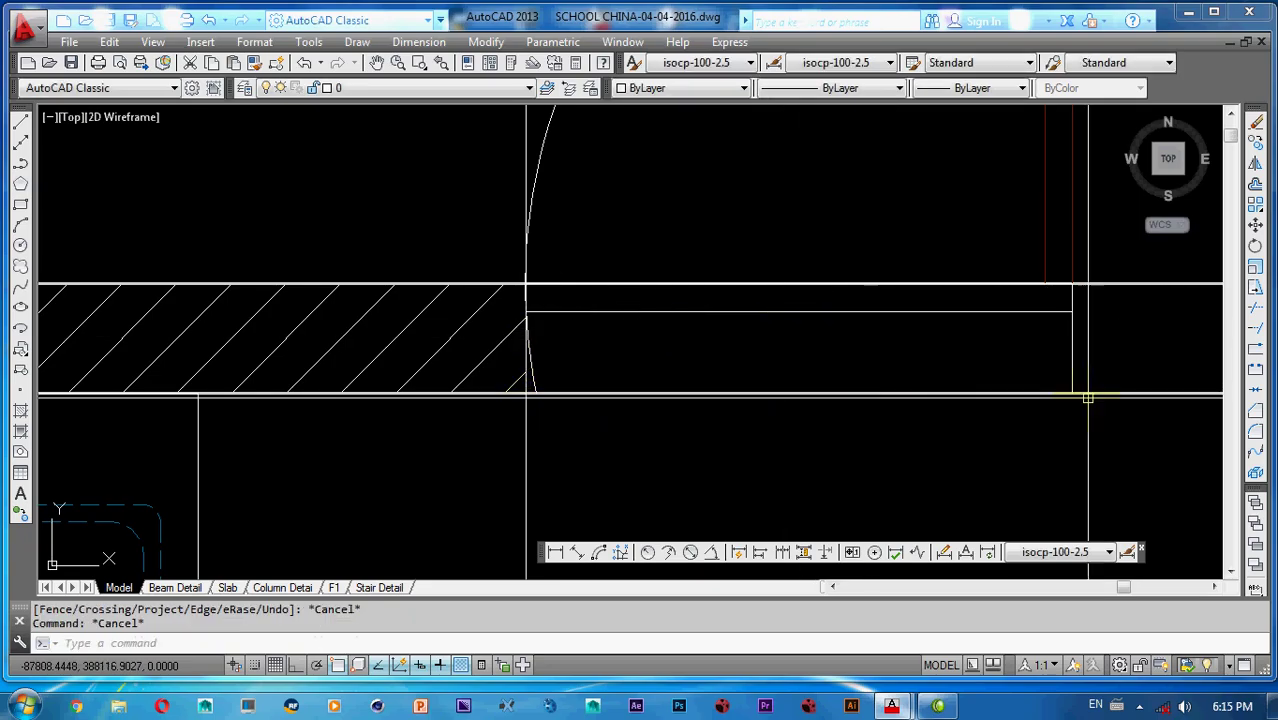
# - Erase the copied threshold outline in the door opening and trim the end of the door swing arc inside the wall
pyautogui.write('e')
pyautogui.press('Return')
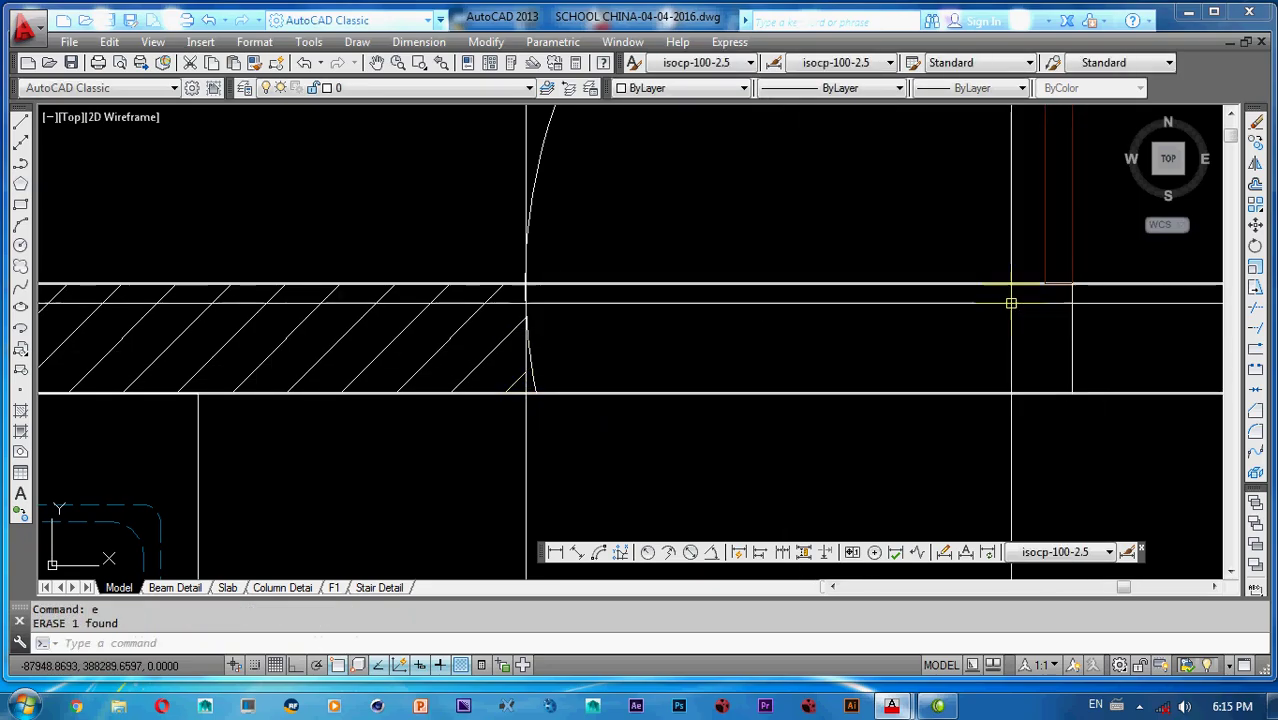
pyautogui.write('tr')
pyautogui.press('Return')
pyautogui.press('Return')
pyautogui.click(530, 346)
pyautogui.press('Escape')
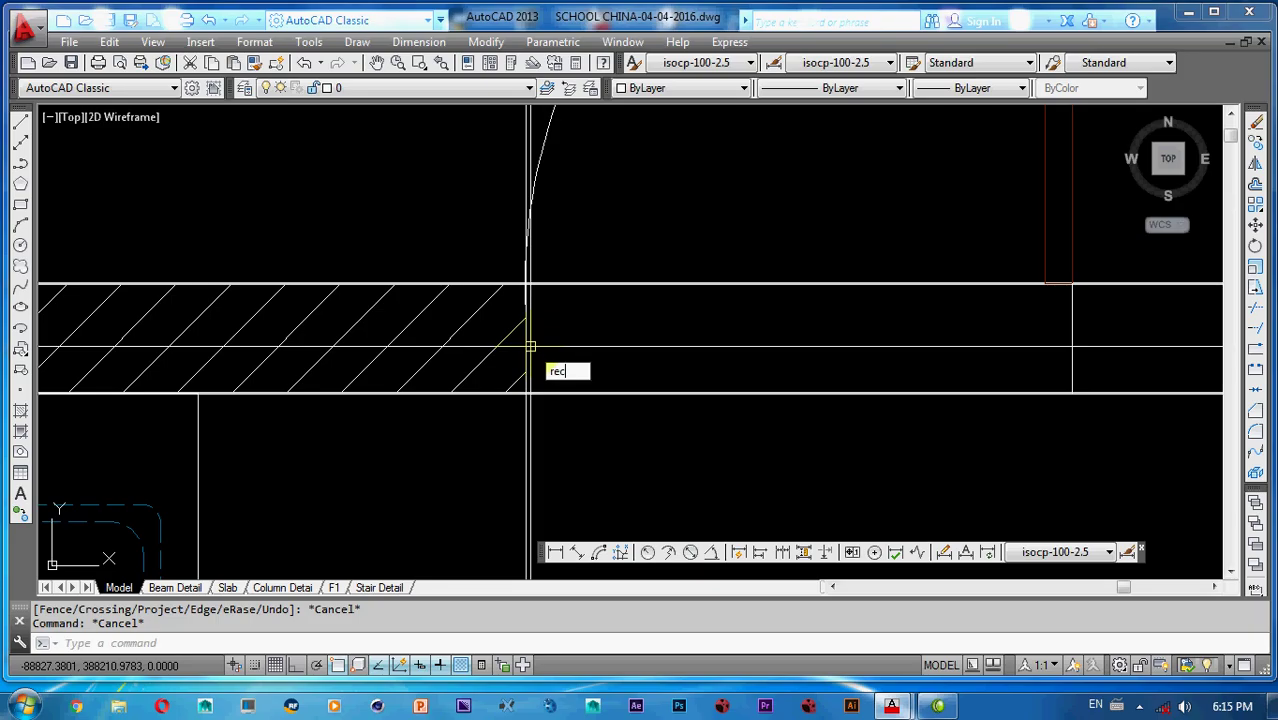
# - Draw a rectangle about 1000 by 200 across the door opening, between the upper wall's outer and inner faces
pyautogui.write('rec')
pyautogui.press('Return')
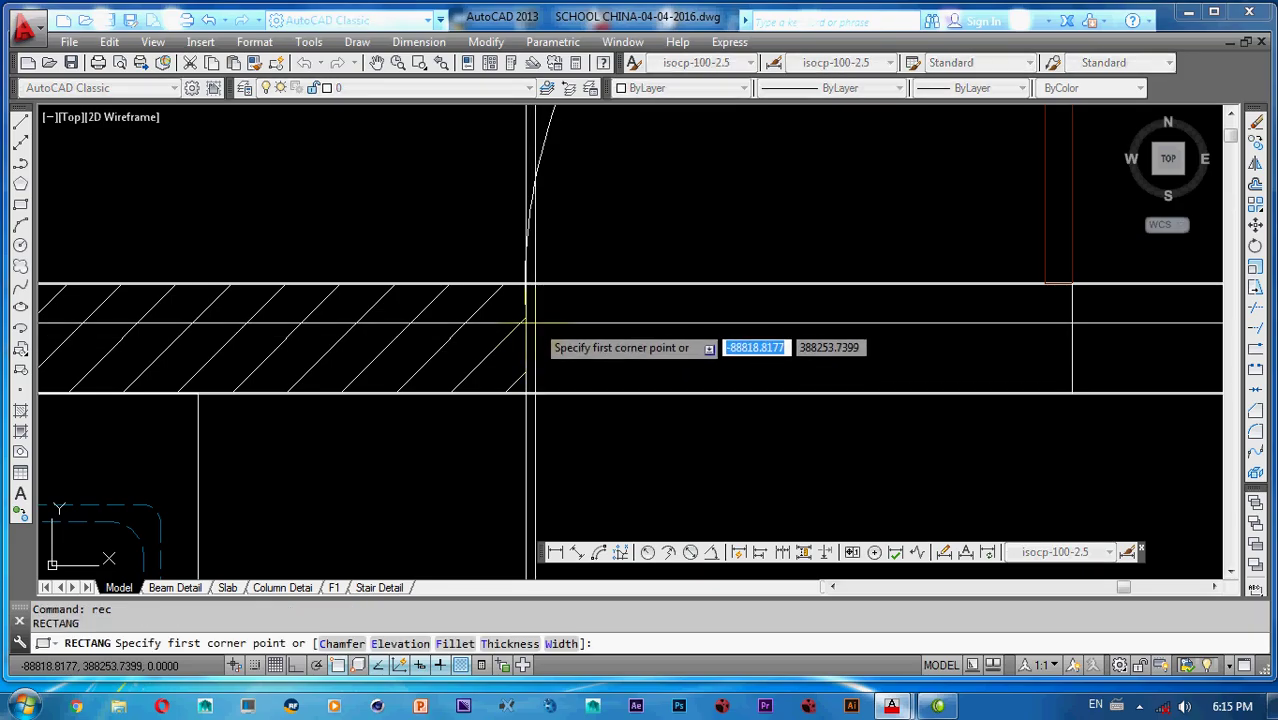
pyautogui.scroll(5, 517, 292)
pyautogui.scroll(7, 566, 263)
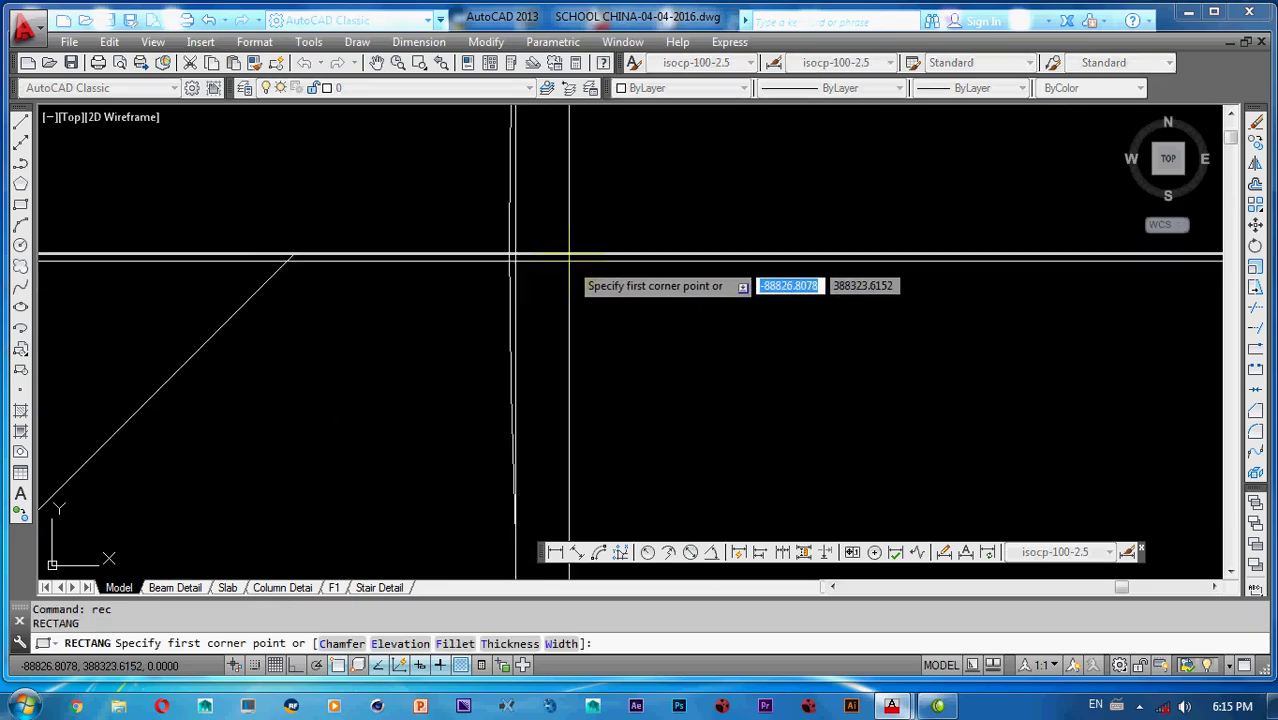
pyautogui.scroll(-5, 590, 295)
pyautogui.moveTo(588, 295); pyautogui.dragTo(388, 257, button='middle')
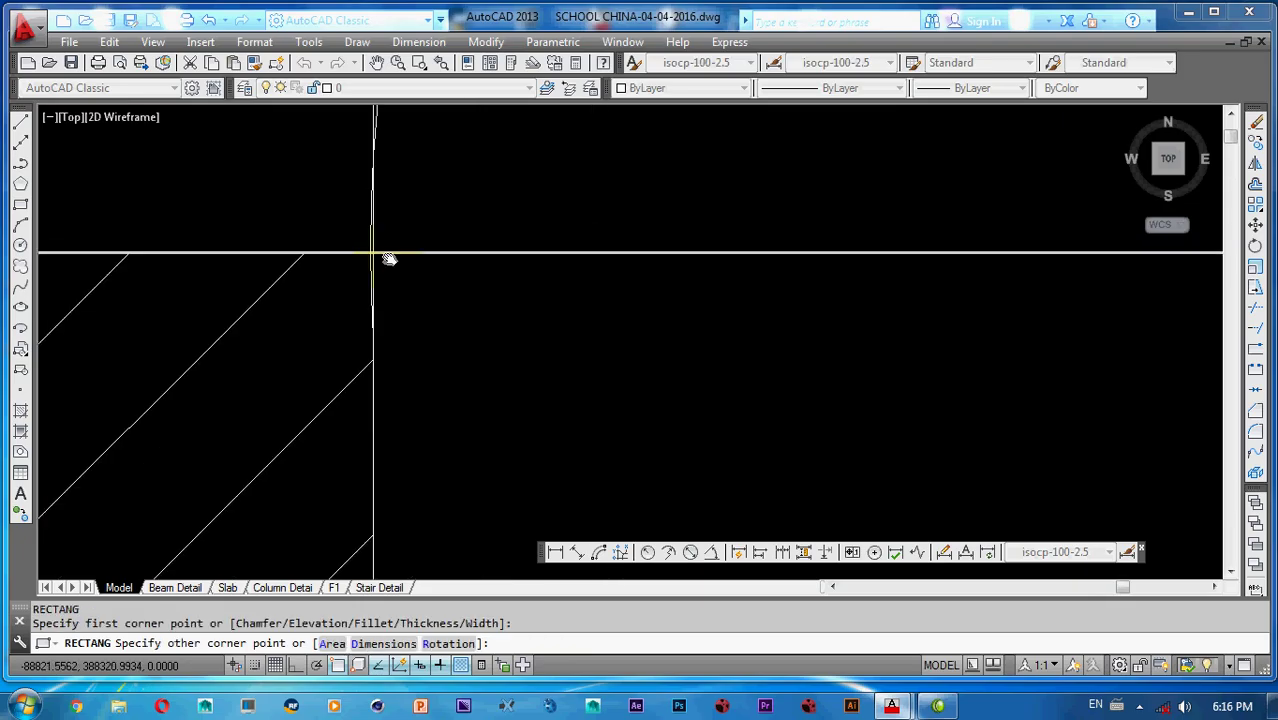
pyautogui.scroll(-5, 490, 271)
pyautogui.moveTo(490, 272); pyautogui.dragTo(333, 239, button='middle')
pyautogui.scroll(2, 600, 296)
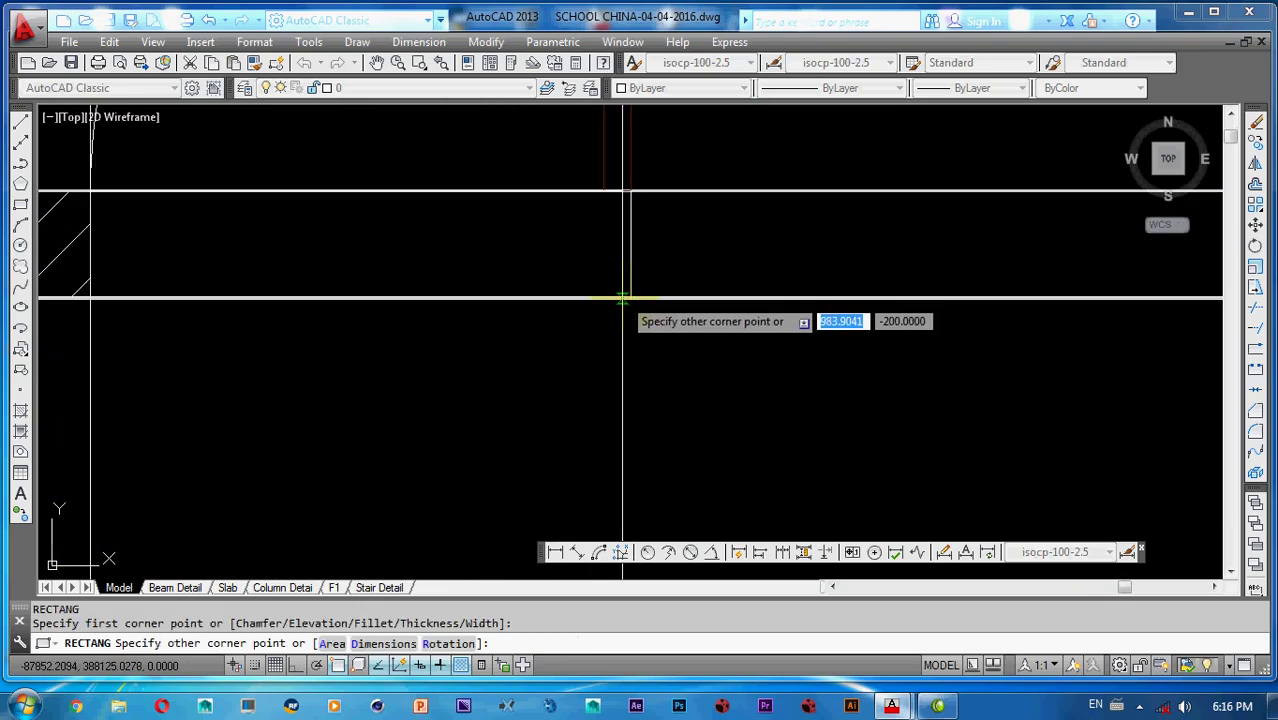
pyautogui.click(631, 298)
pyautogui.scroll(-5, 551, 265)
pyautogui.moveTo(551, 265)
pyautogui.mouseDown(button='middle')
pyautogui.moveTo(690, 328)
pyautogui.moveTo(664, 330)
pyautogui.mouseUp(button='middle')
pyautogui.scroll(5, 695, 320)
pyautogui.press('Escape')
pyautogui.scroll(-5, 681, 315)
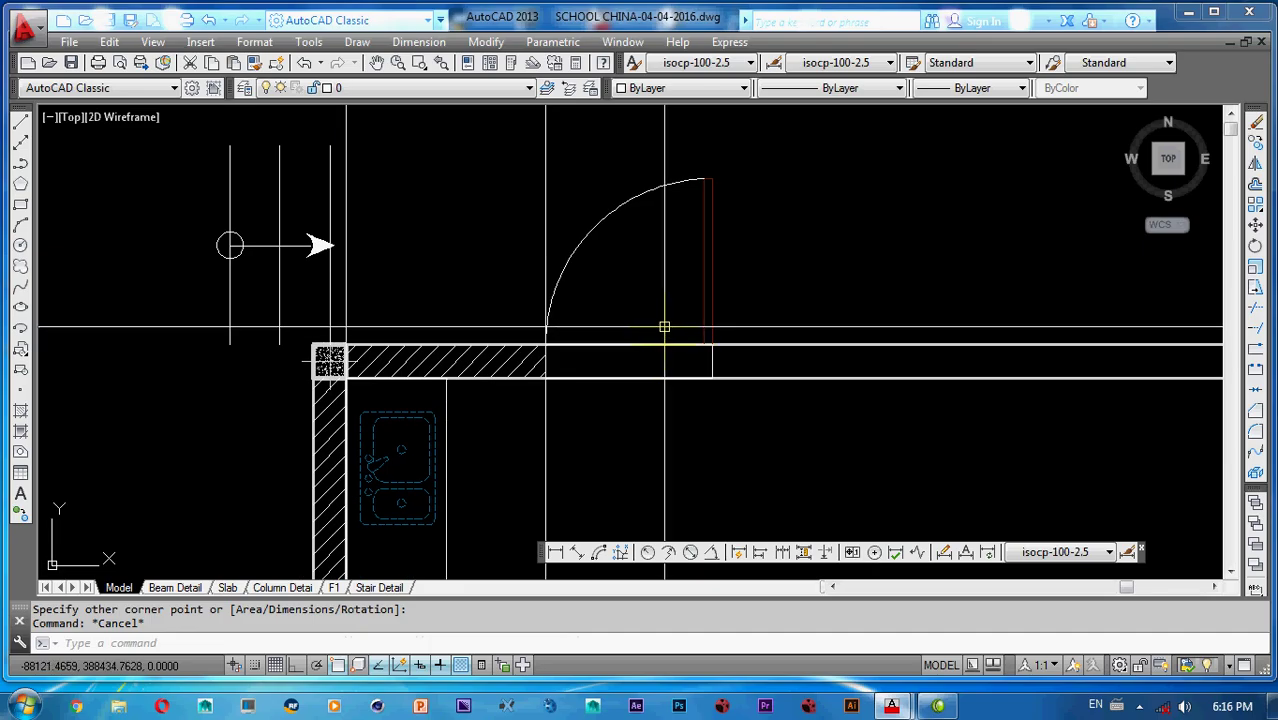
# - Move the copied steps and arrow so their outermost line meets the corner column's outer upper corner
pyautogui.moveTo(620, 313)
pyautogui.mouseDown(button='middle')
pyautogui.moveTo(642, 383)
pyautogui.moveTo(591, 356)
pyautogui.moveTo(620, 350)
pyautogui.mouseUp(button='middle')
pyautogui.scroll(-6, 642, 383)
pyautogui.scroll(3, 497, 319)
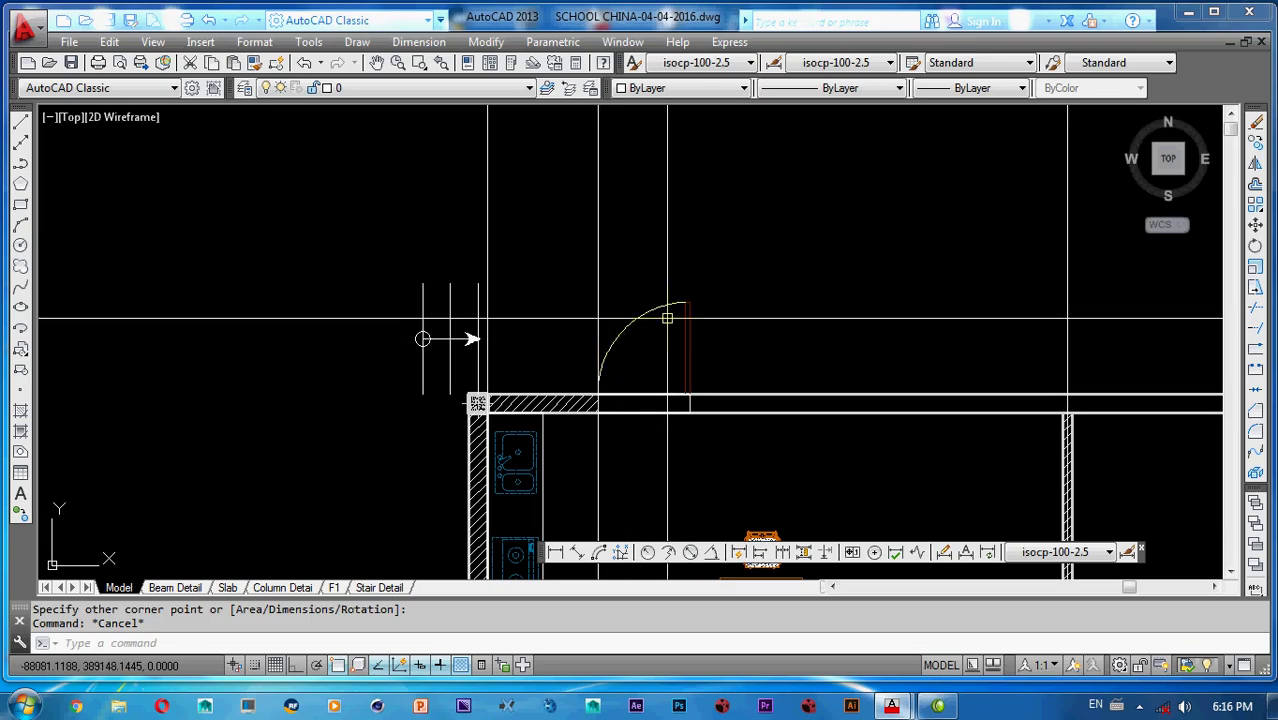
pyautogui.scroll(3, 505, 374)
pyautogui.moveTo(533, 379); pyautogui.dragTo(614, 374, button='middle')
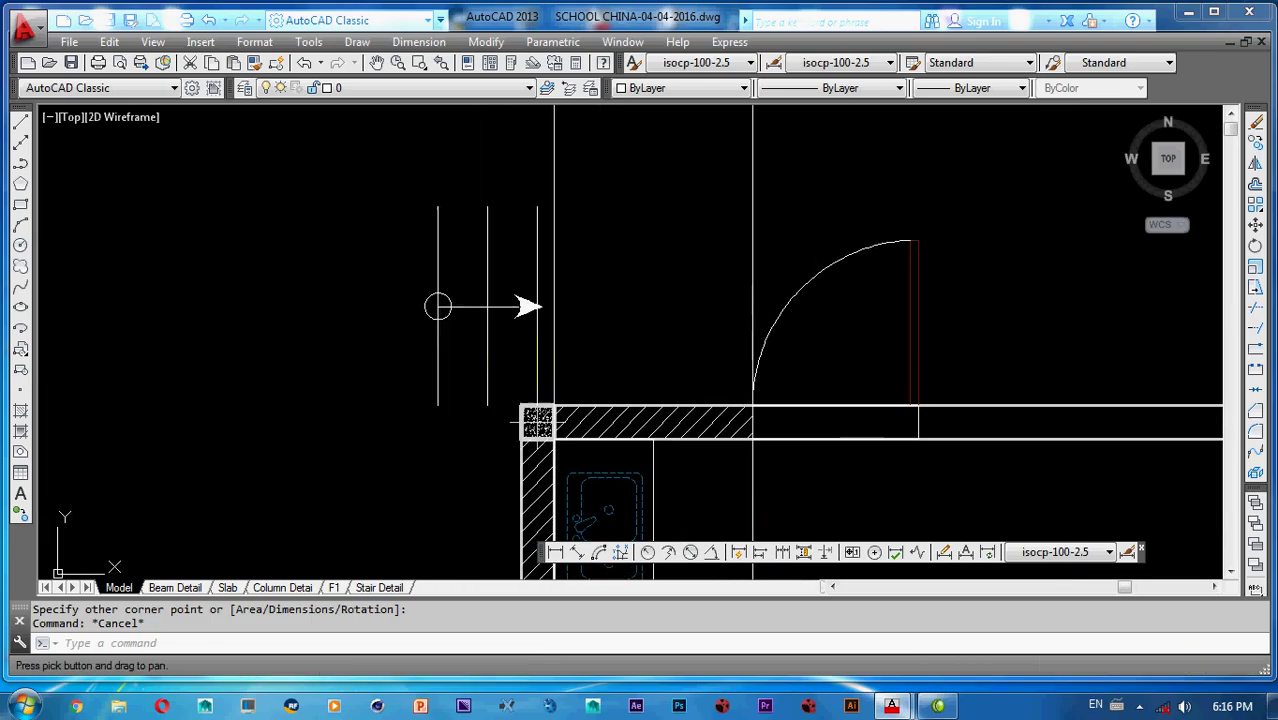
pyautogui.click(408, 177)
pyautogui.click(542, 421)
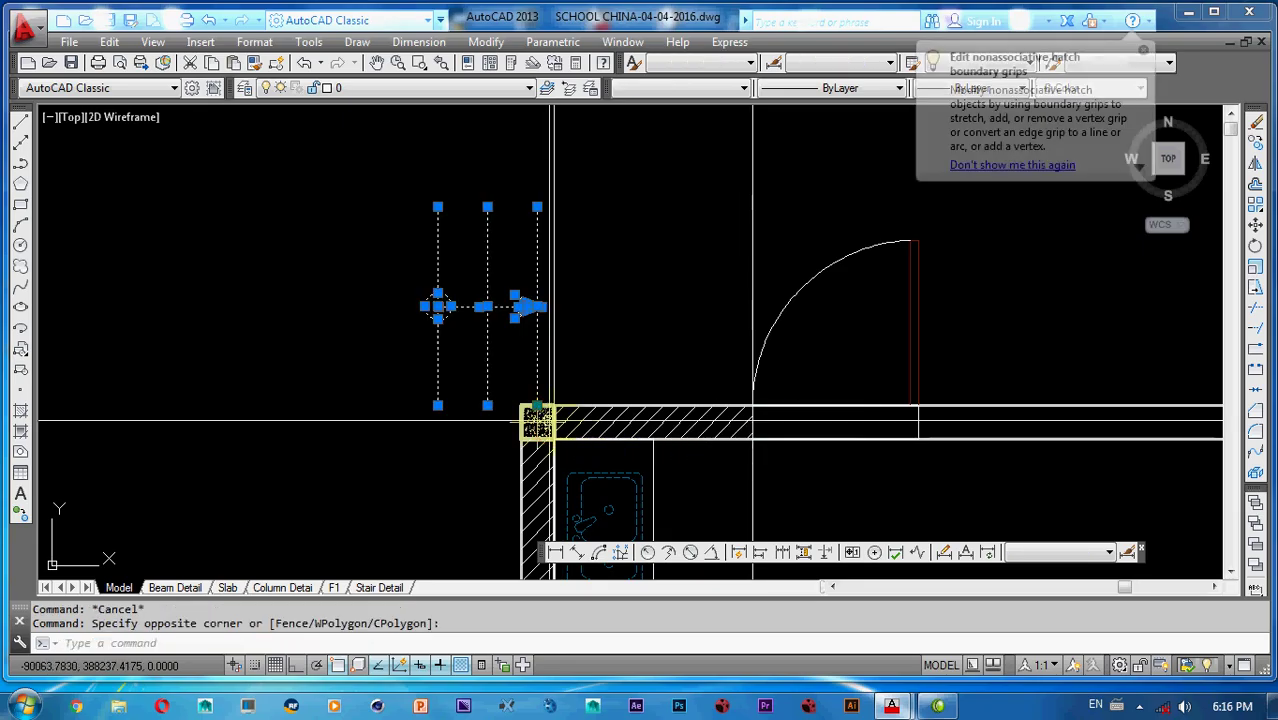
pyautogui.write('m')
pyautogui.press('Return')
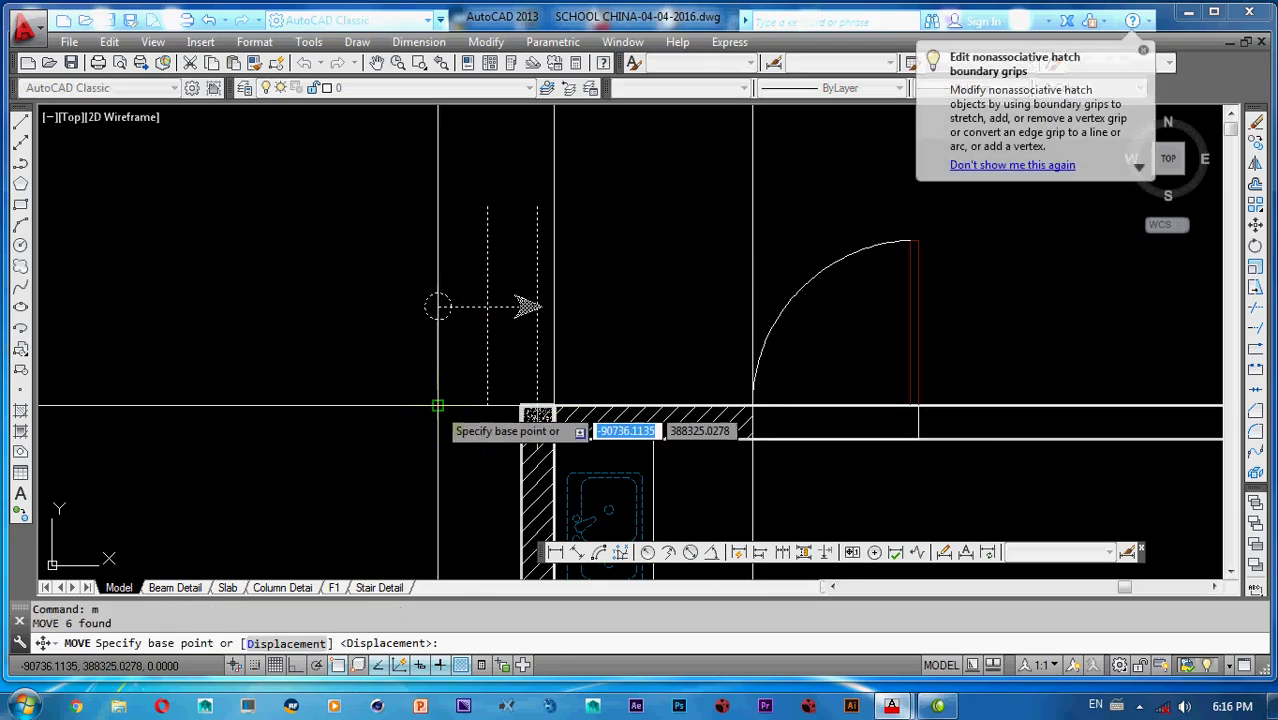
pyautogui.click(437, 405)
pyautogui.click(521, 405)
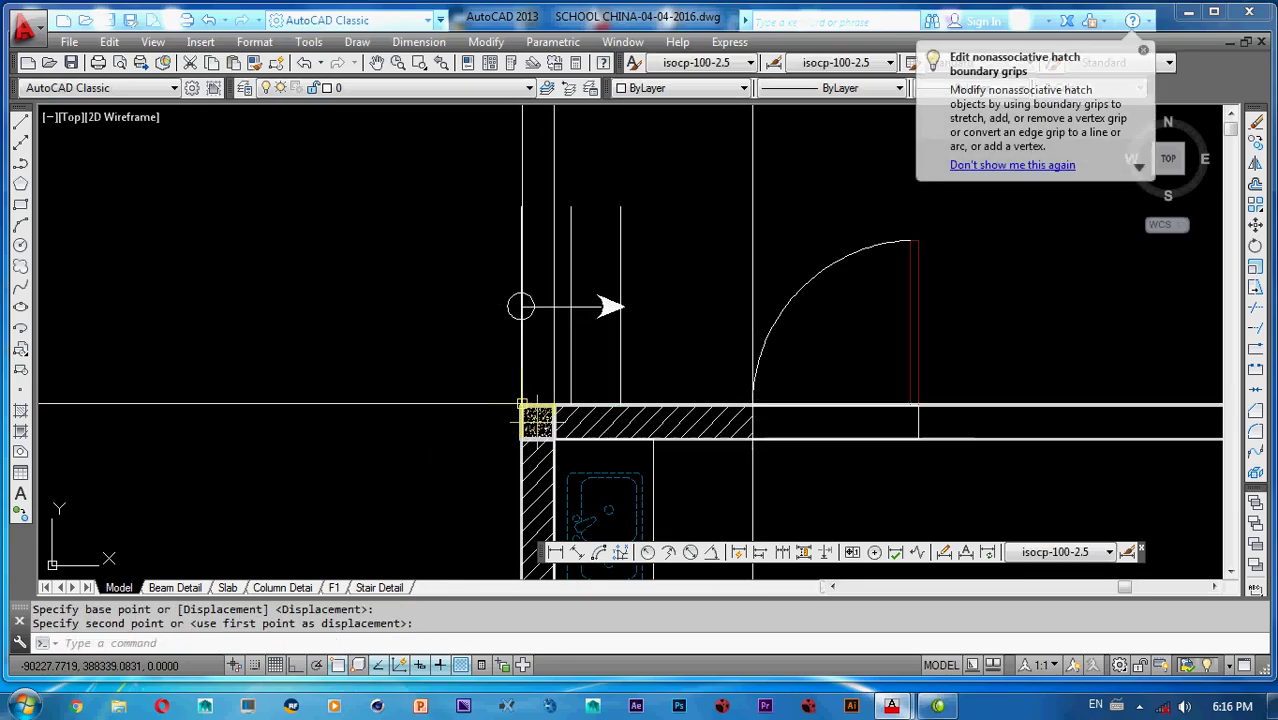
pyautogui.press('Escape')
pyautogui.press('Escape')
# - Erase the two vertical construction lines beside the new door and send the door opening's rectangle to the back
pyautogui.moveTo(627, 293); pyautogui.dragTo(647, 393, button='middle')
pyautogui.click(804, 286)
pyautogui.click(502, 257)
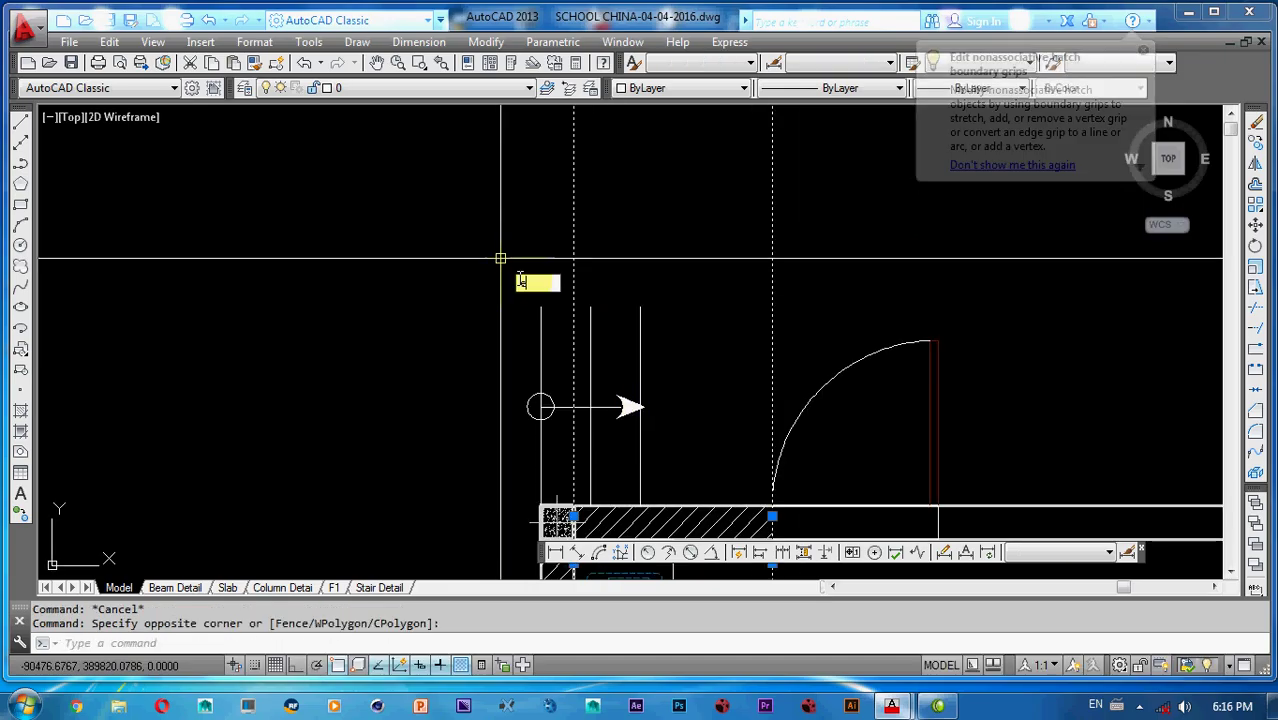
pyautogui.write('e')
pyautogui.press('Return')
pyautogui.scroll(-3, 518, 280)
pyautogui.scroll(3, 632, 388)
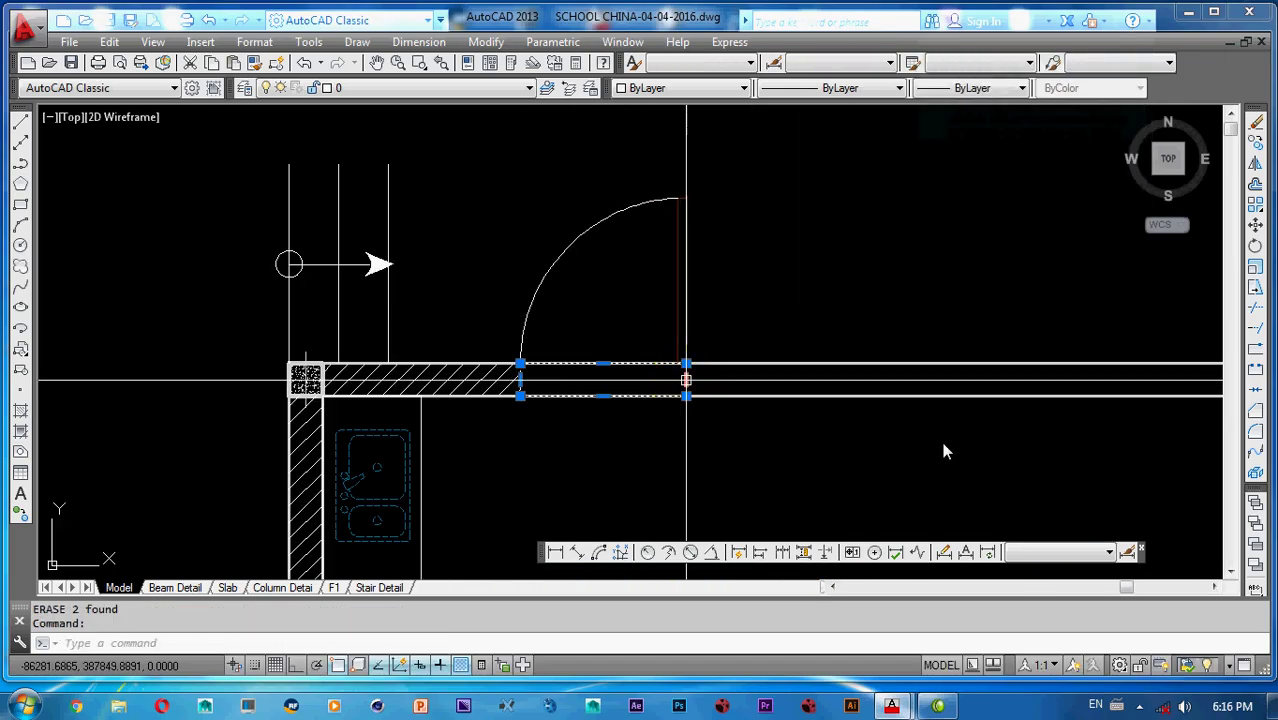
pyautogui.click(1254, 524)
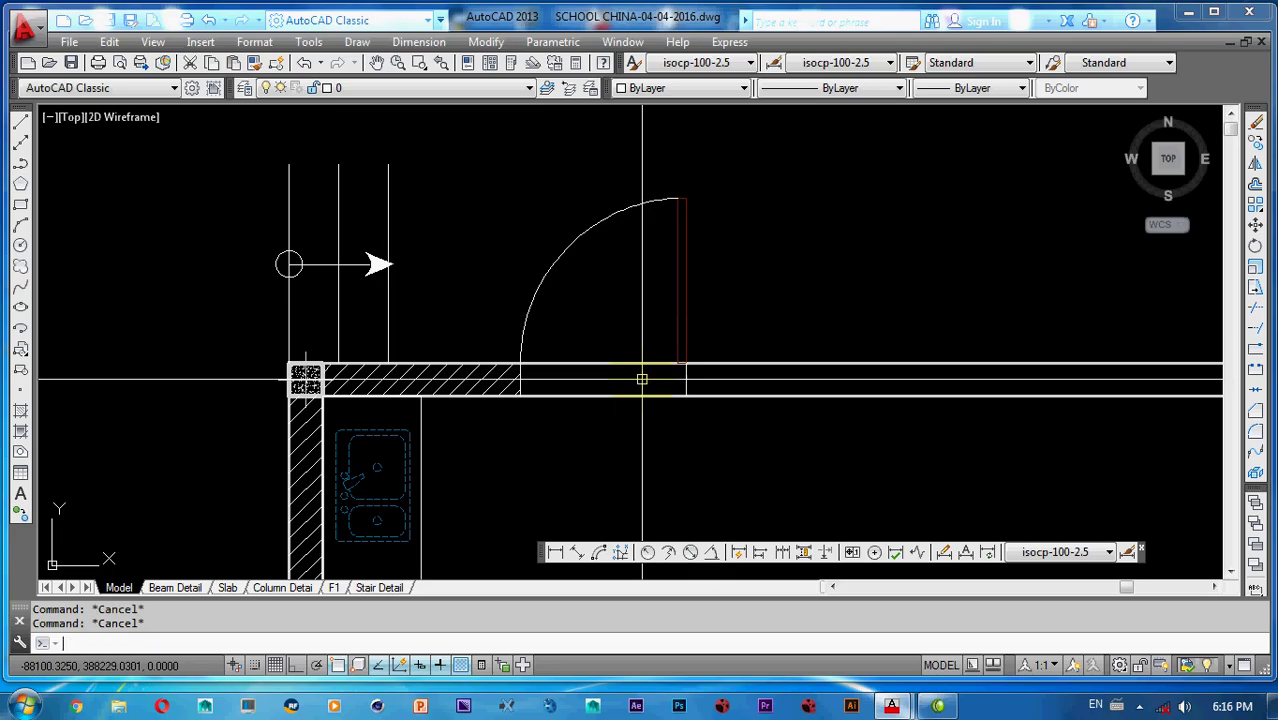
pyautogui.write('tr')
pyautogui.press('Return')
pyautogui.click(686, 380)
pyautogui.press('Return')
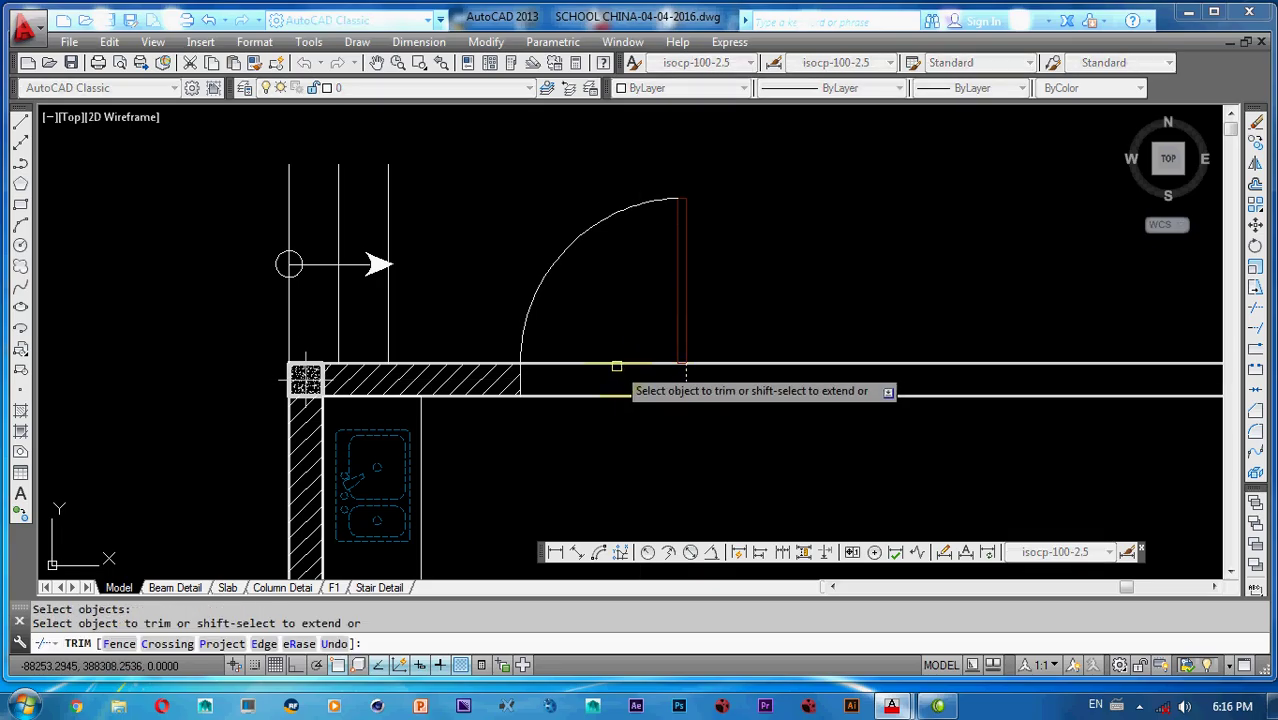
pyautogui.press('Escape')
pyautogui.press('Escape')
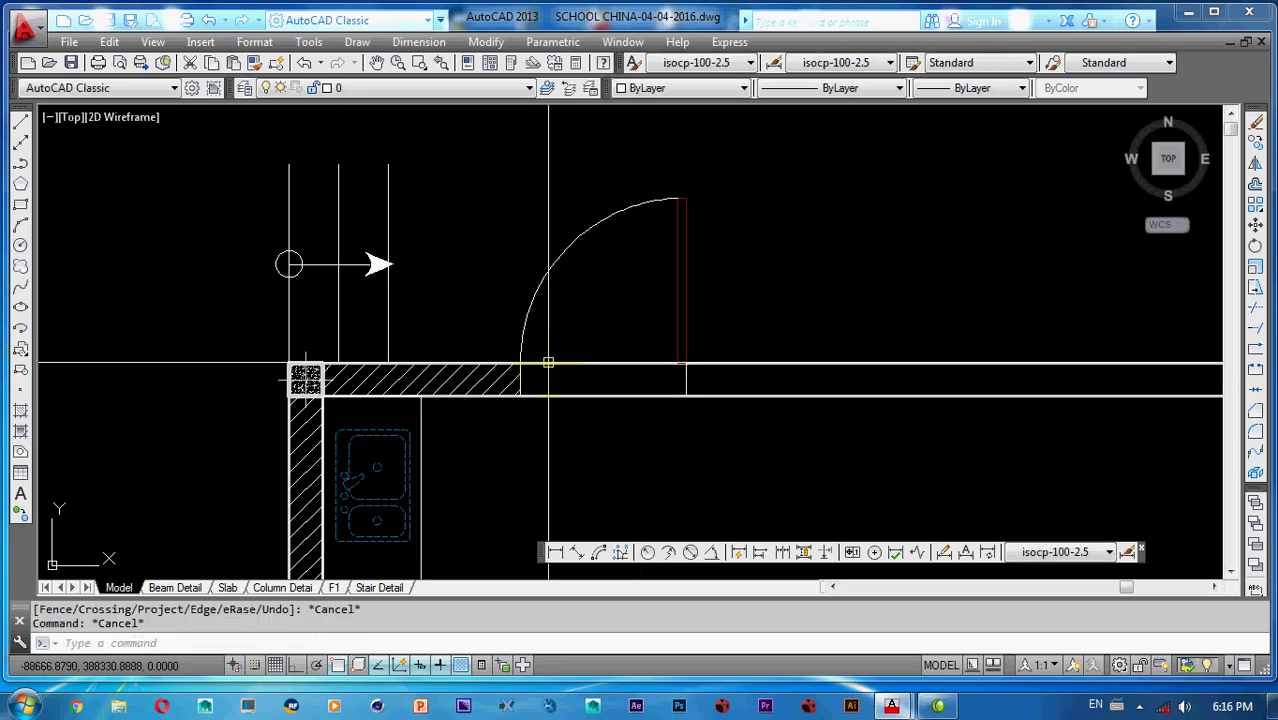
pyautogui.write('rec')
pyautogui.press('Return')
pyautogui.scroll(5, 538, 357)
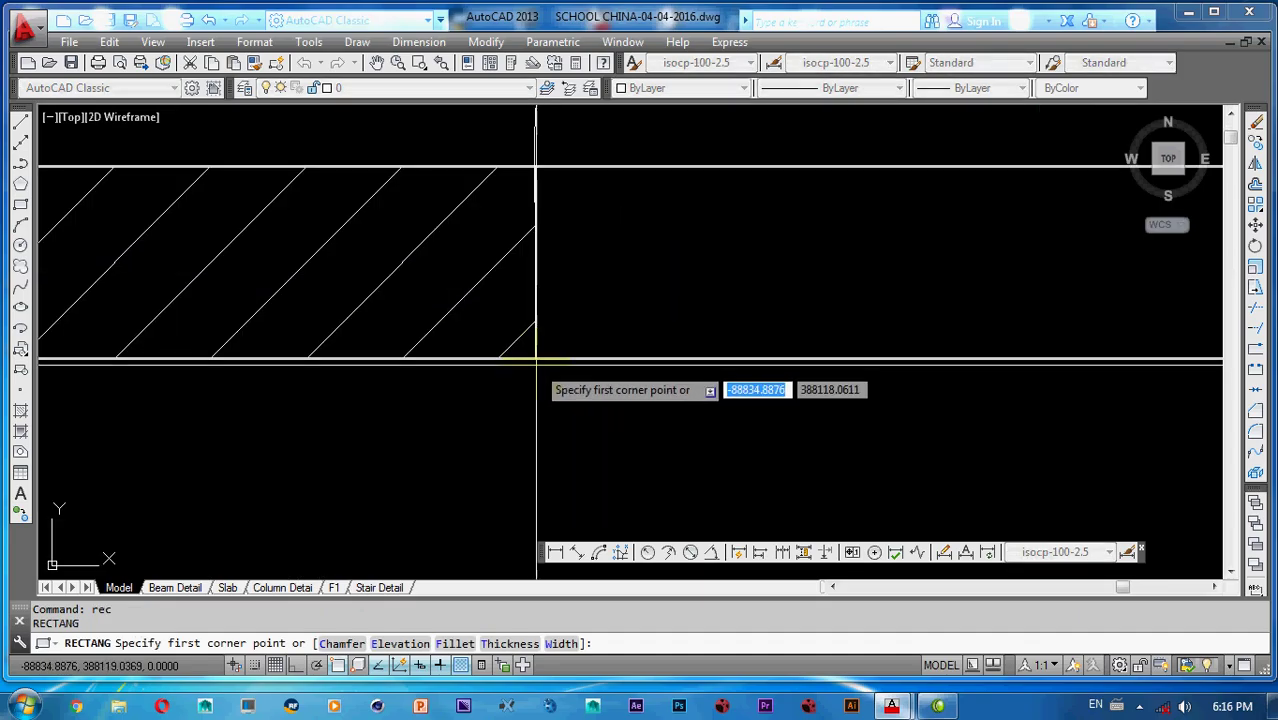
pyautogui.click(536, 357)
pyautogui.scroll(-5, 485, 420)
pyautogui.scroll(5, 696, 400)
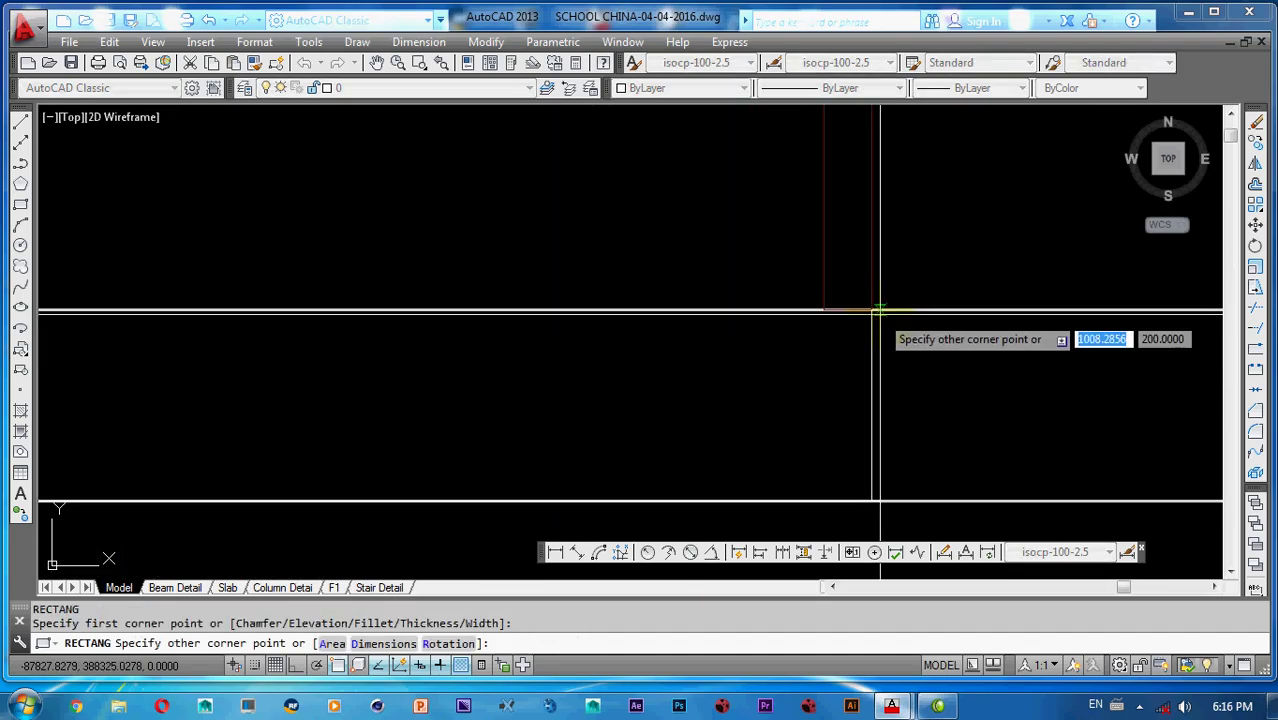
pyautogui.press('Escape')
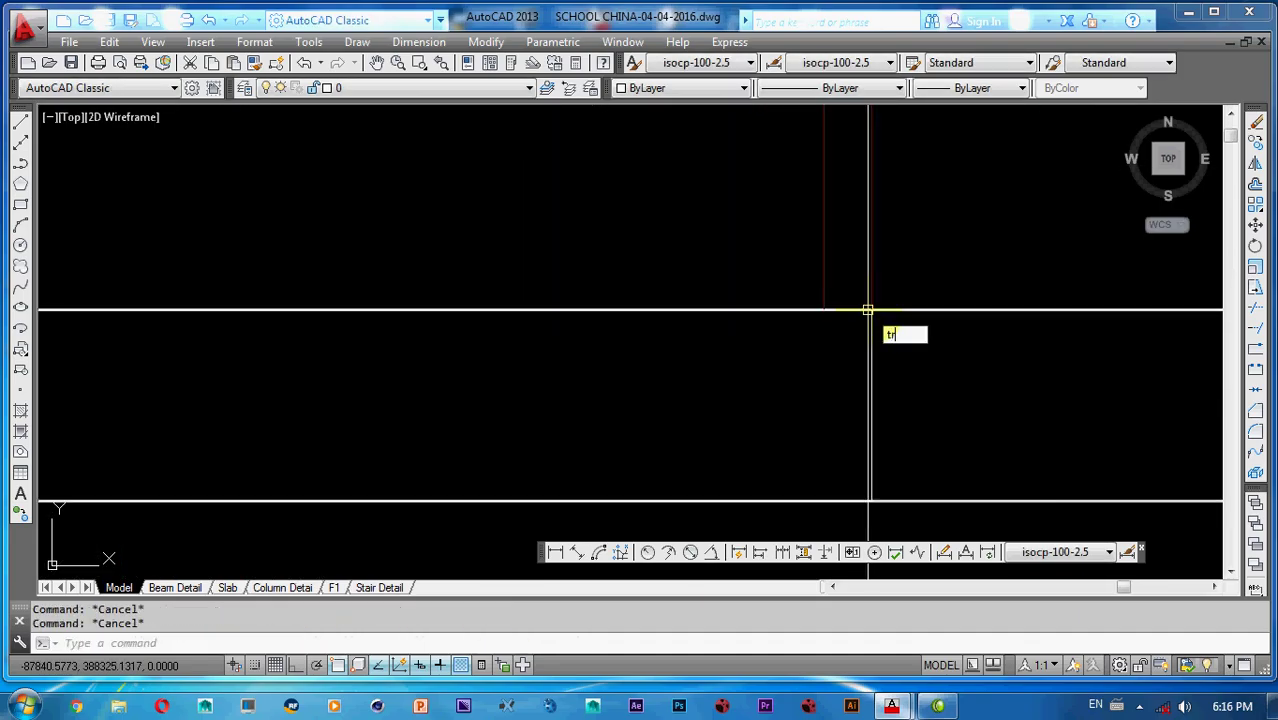
pyautogui.click(871, 342)
pyautogui.press('Return')
pyautogui.scroll(-5, 790, 338)
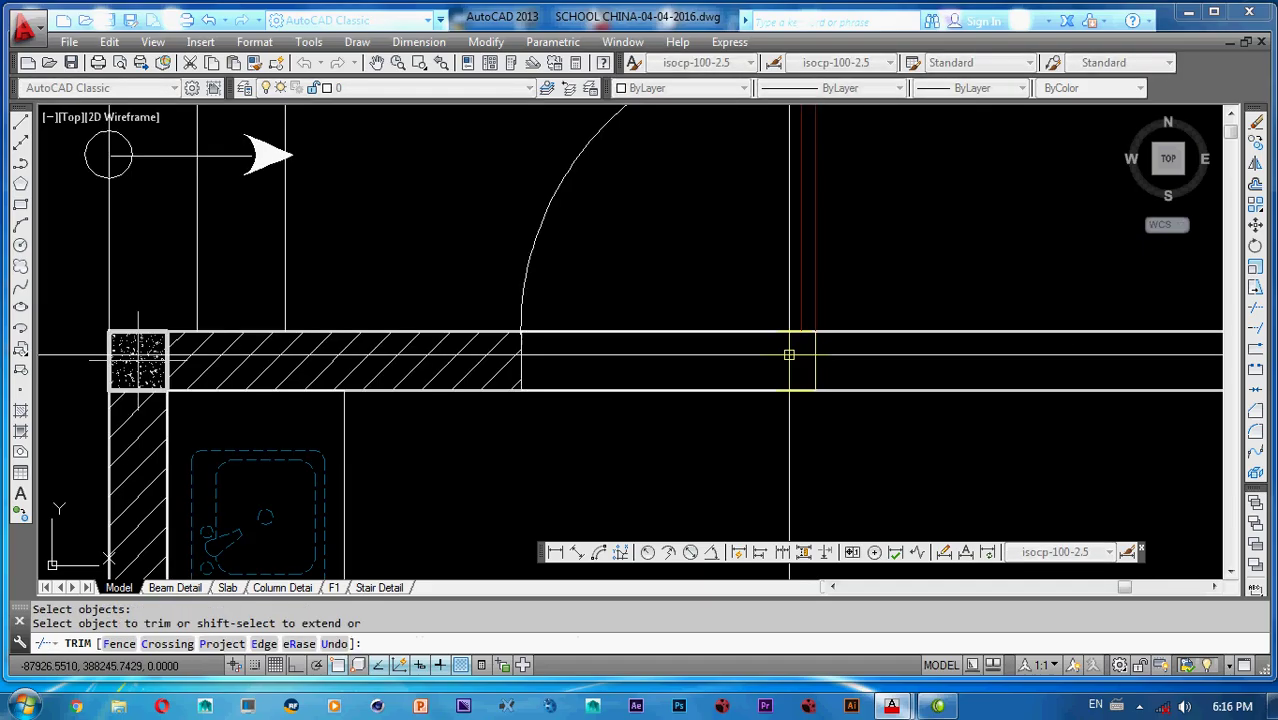
pyautogui.click(810, 365)
pyautogui.press('Escape')
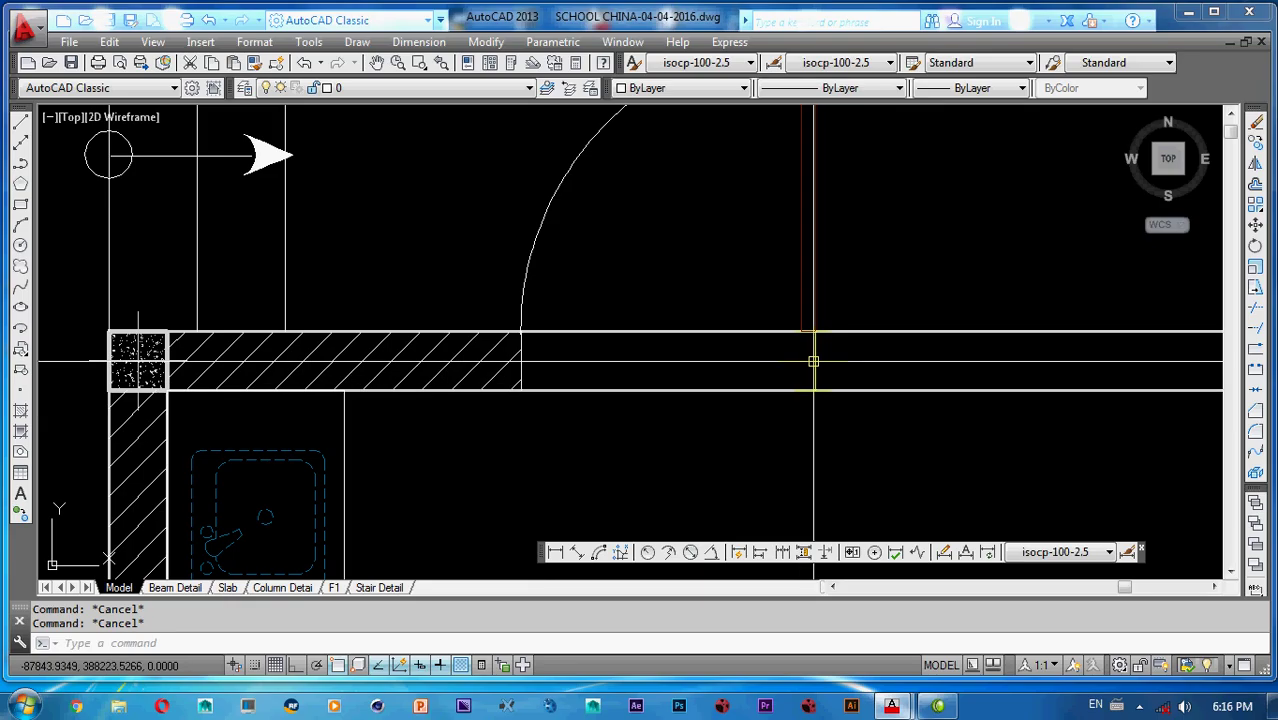
# - Erase the separate jamb lines on both sides of the entry door opening in the upper wall
pyautogui.press('Escape')
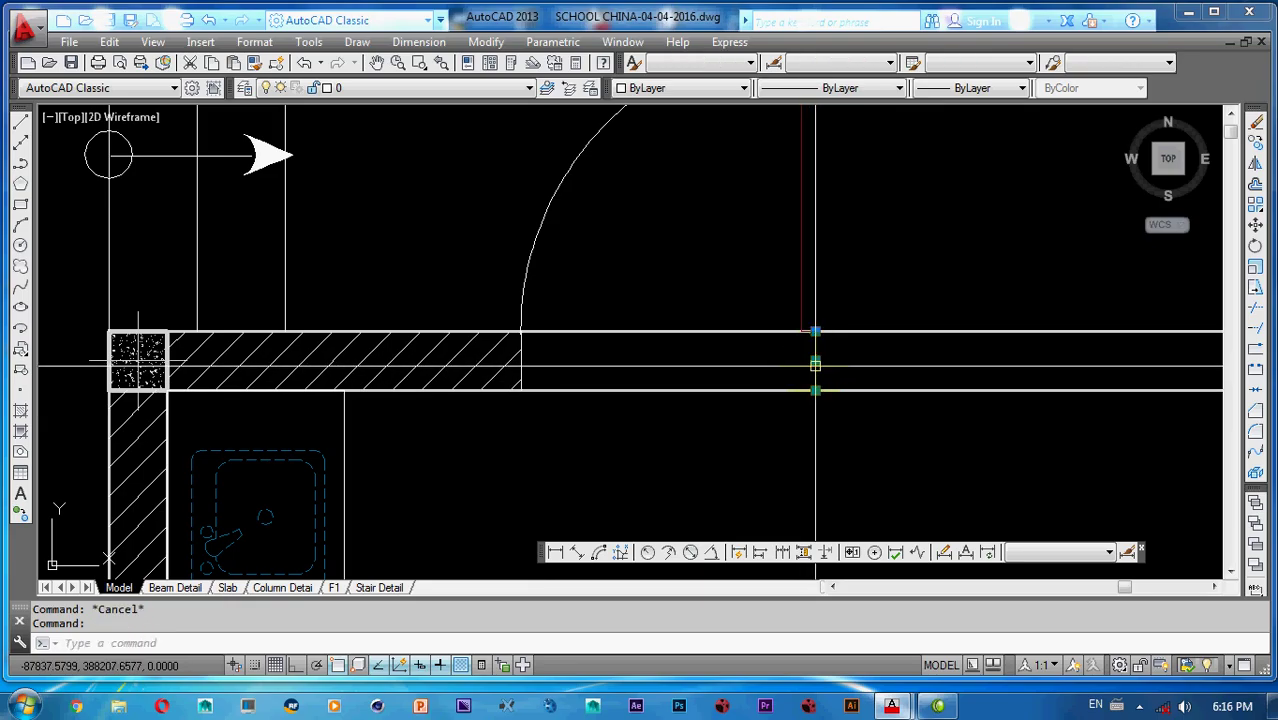
pyautogui.click(524, 354)
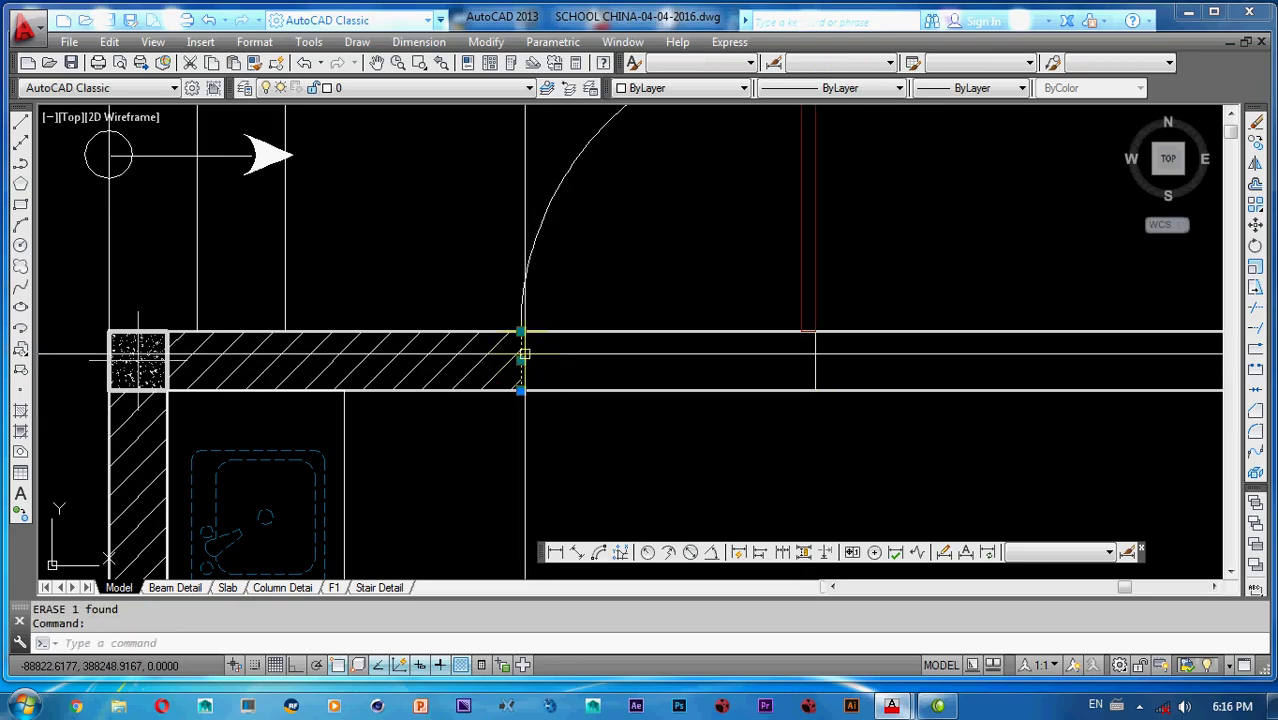
pyautogui.write('e')
pyautogui.press('Return')
pyautogui.press('Escape')
# - Trim the upper wall's outer and inner lines across the door opening, using the opening's rectangle as cutting edge
pyautogui.click(514, 315)
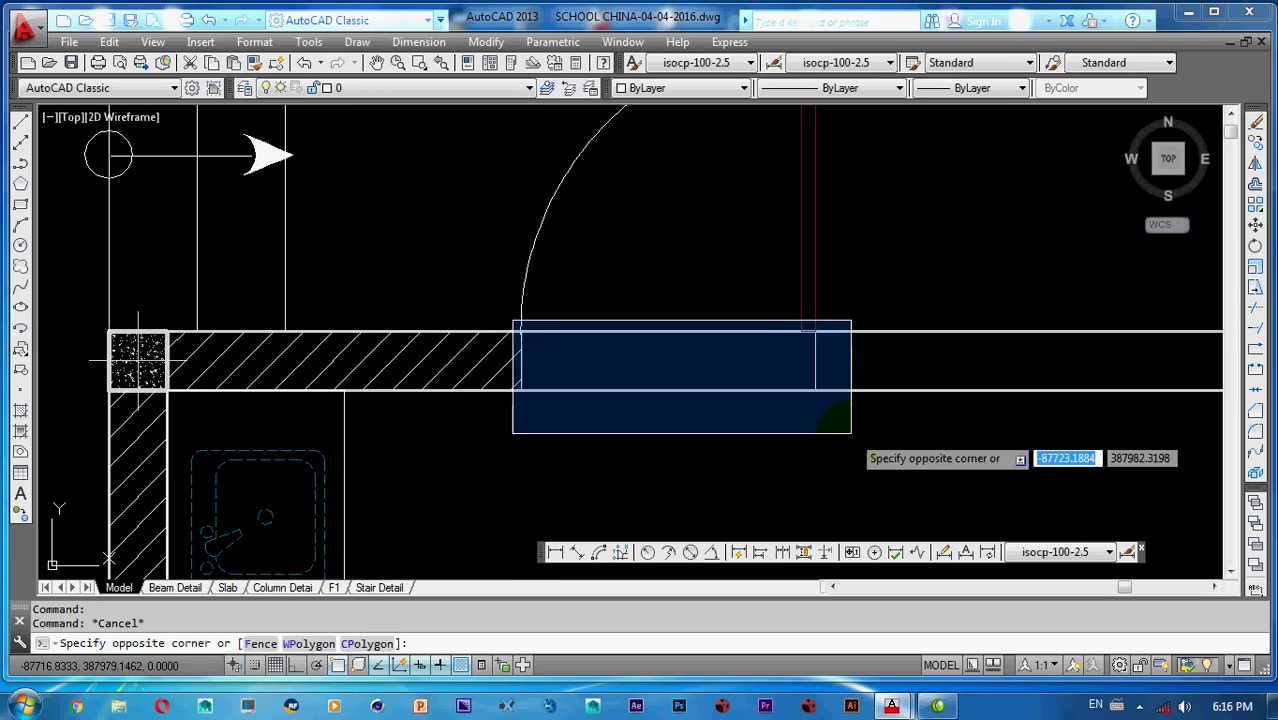
pyautogui.click(855, 434)
pyautogui.press('Escape')
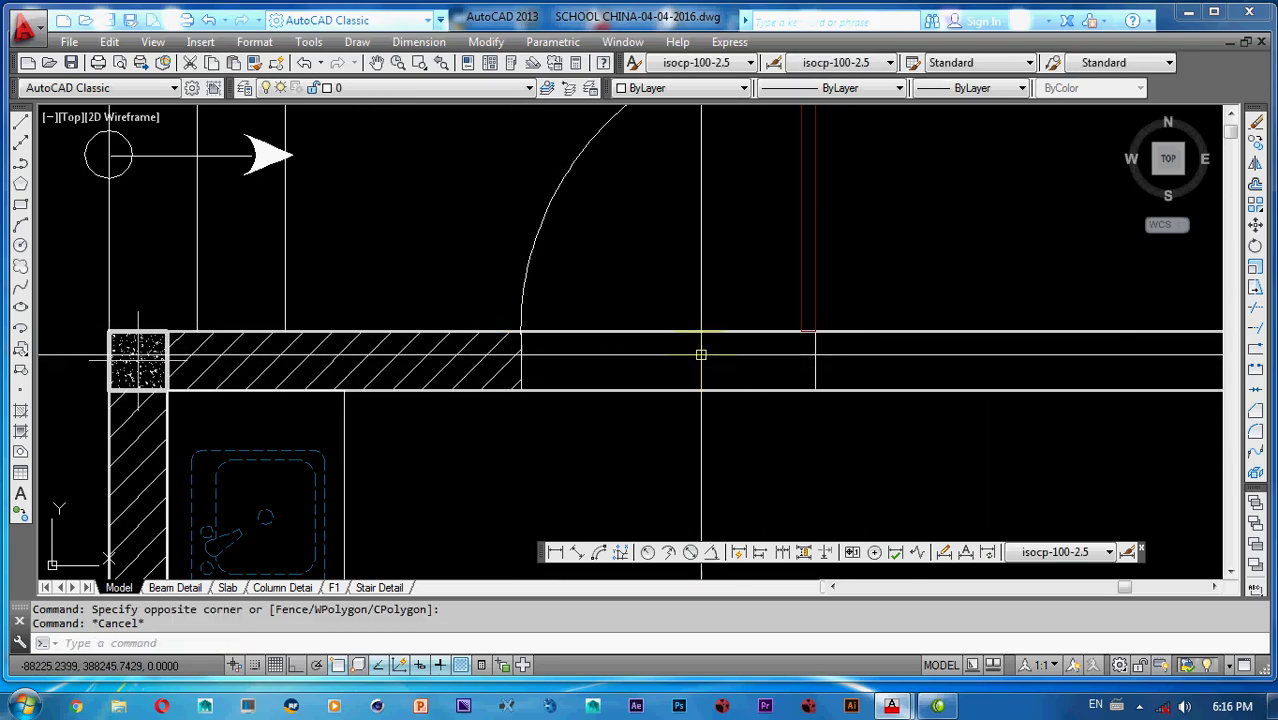
pyautogui.write('tr')
pyautogui.press('Return')
pyautogui.rightClick(712, 303)
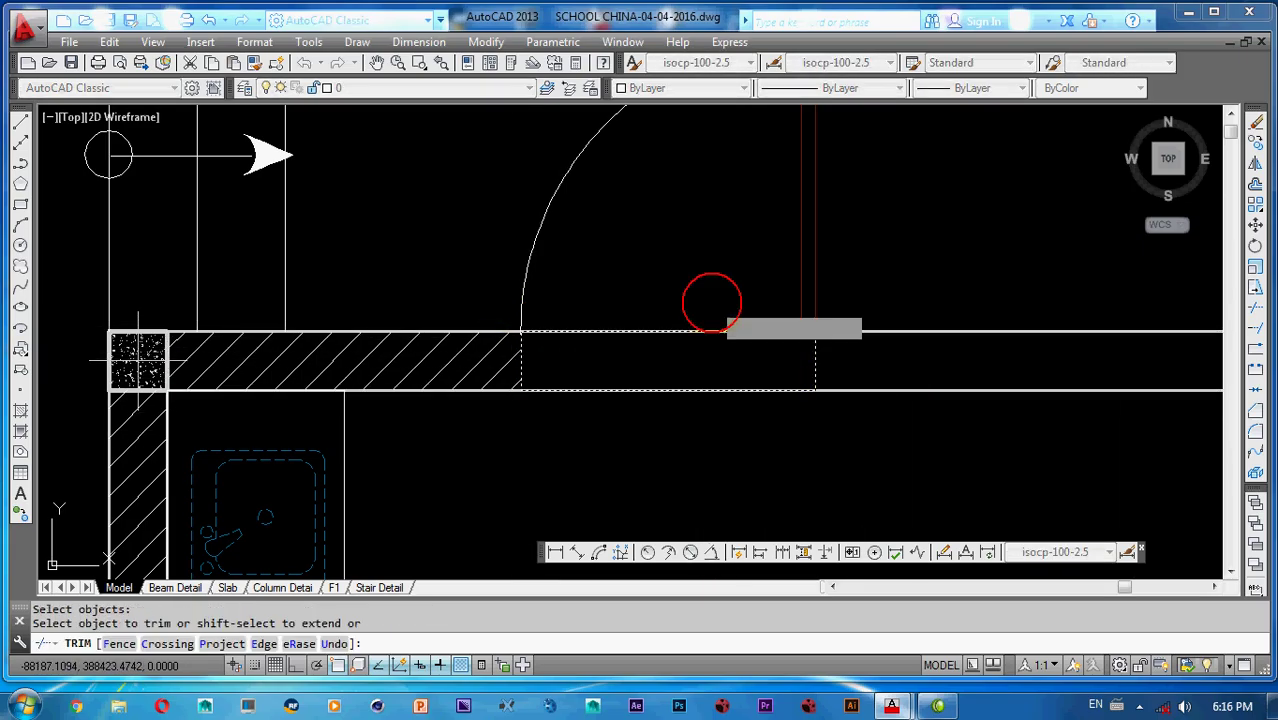
pyautogui.click(712, 305)
pyautogui.click(651, 421)
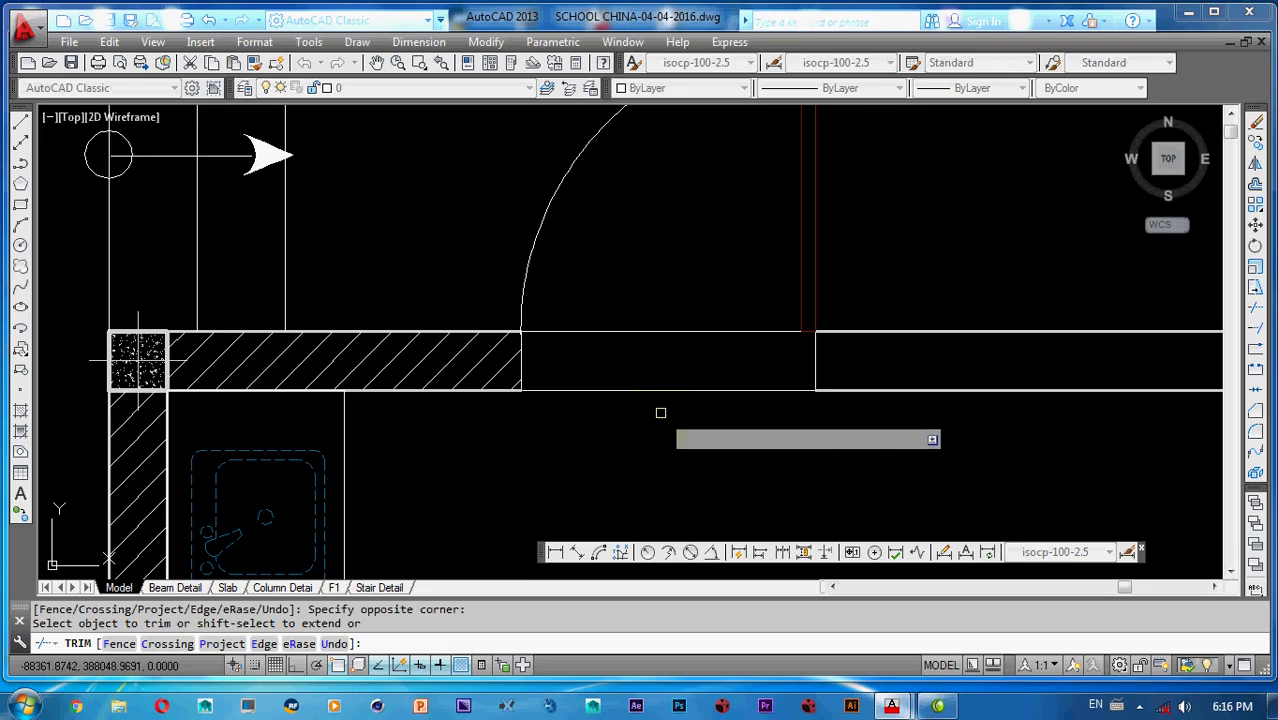
pyautogui.press('Return')
pyautogui.click(659, 386)
pyautogui.press('Escape')
# - Draw the landing outline from the outermost step line's upper end, 2600 horizontally past the door and straight down to the wall
pyautogui.scroll(-3, 659, 386)
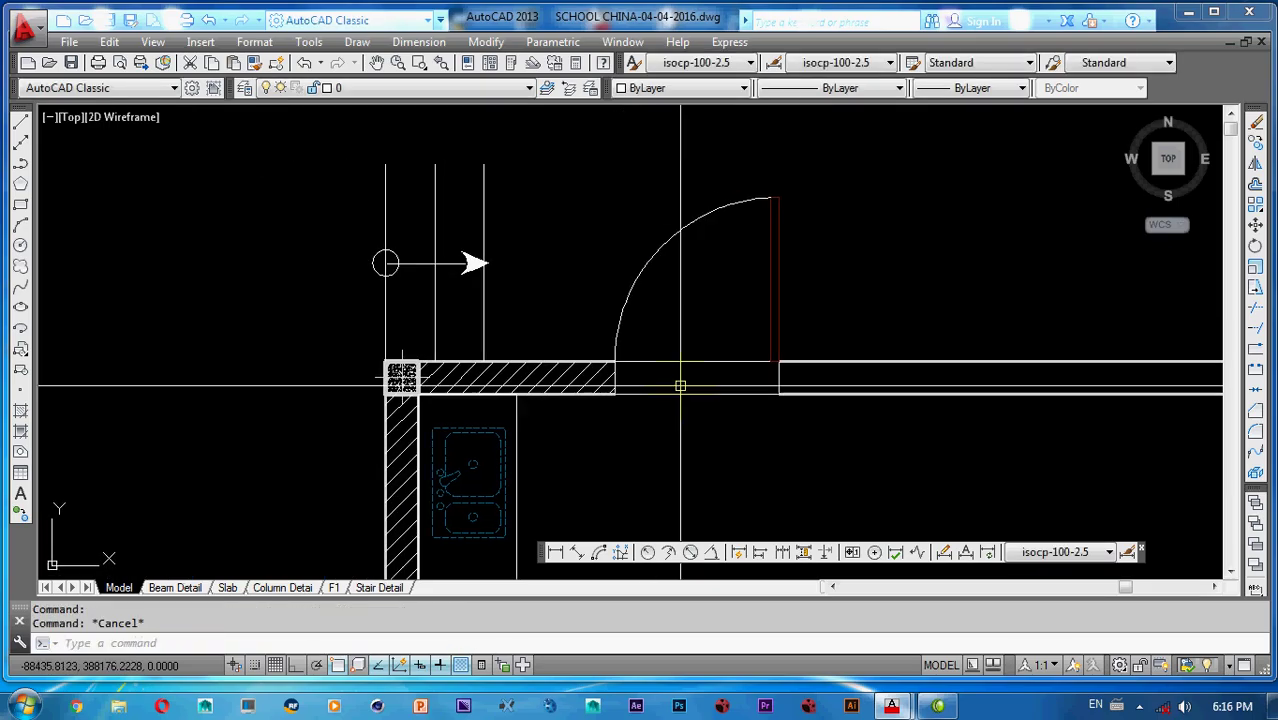
pyautogui.moveTo(582, 378); pyautogui.dragTo(588, 362, button='middle')
pyautogui.write('l')
pyautogui.press('Return')
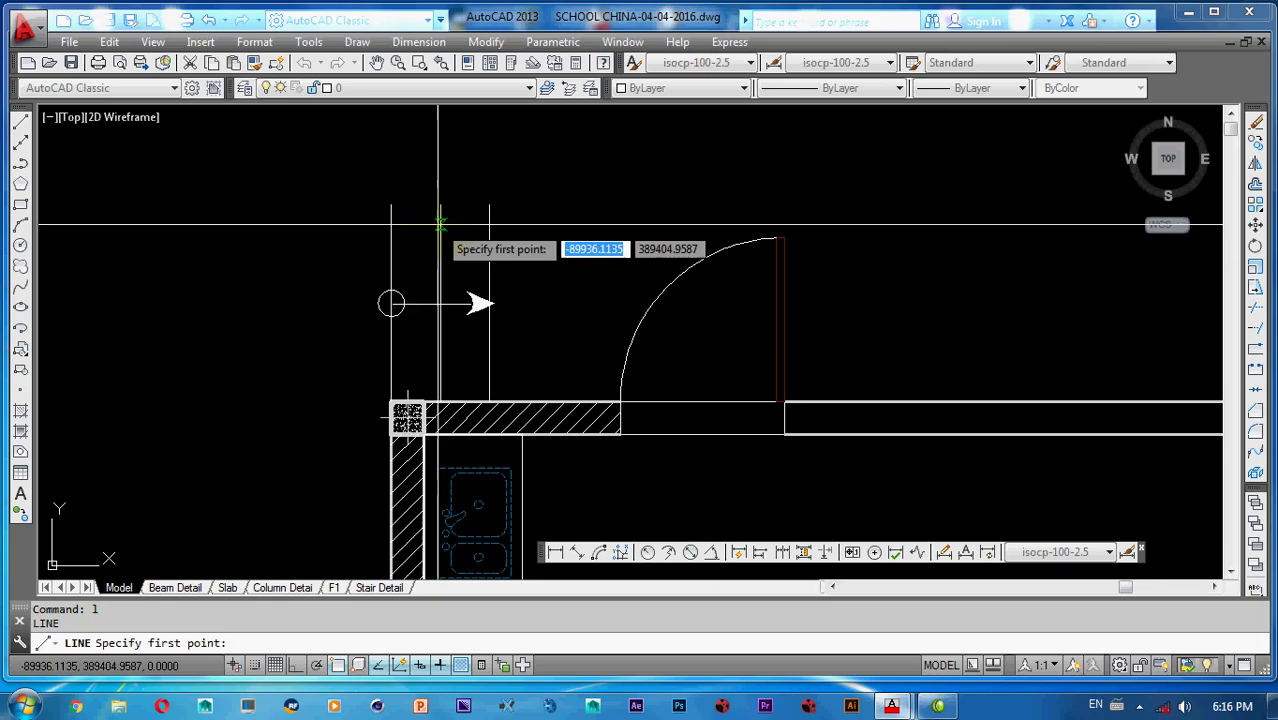
pyautogui.click(391, 205)
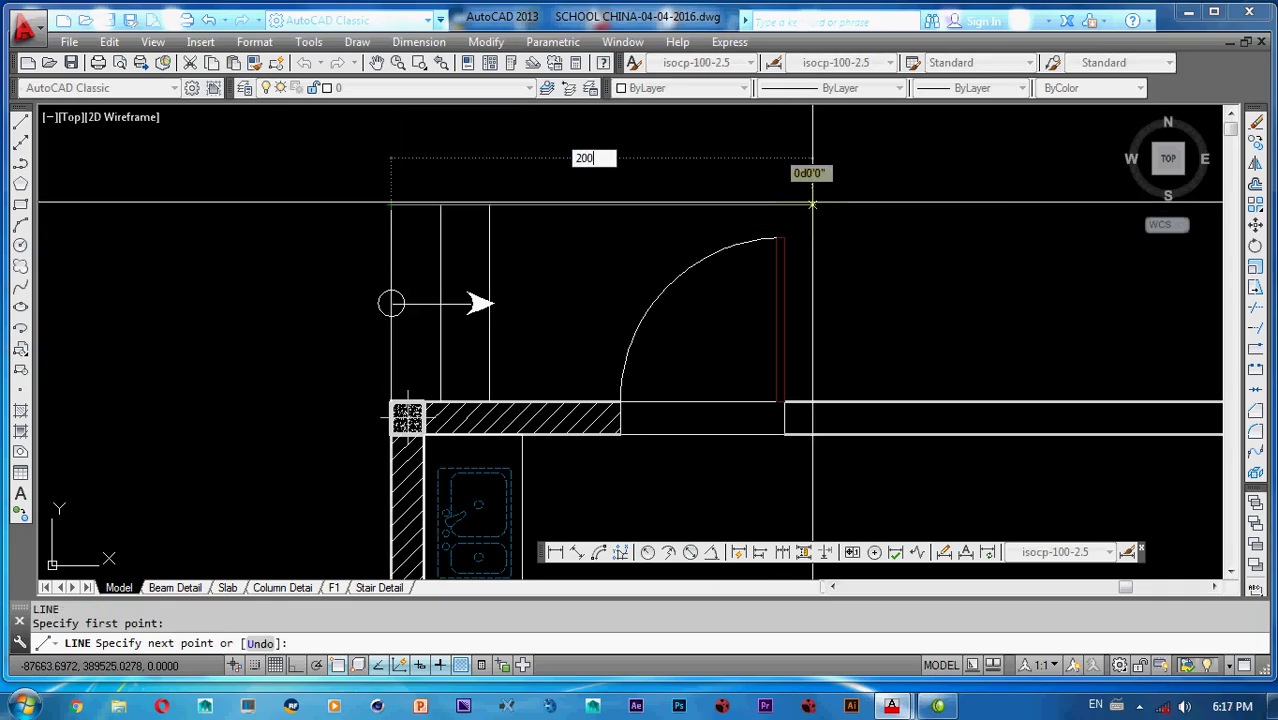
pyautogui.press('Return')
pyautogui.hotkey('ctrl', 'z')
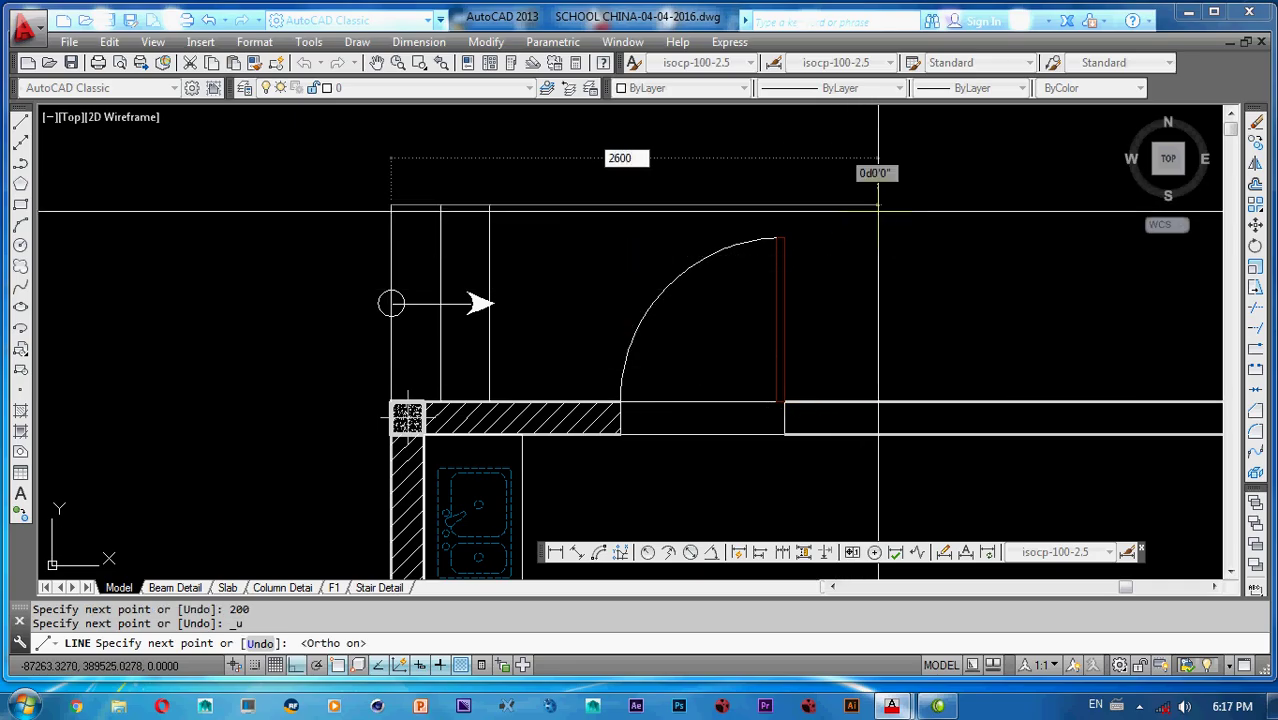
pyautogui.press('Return')
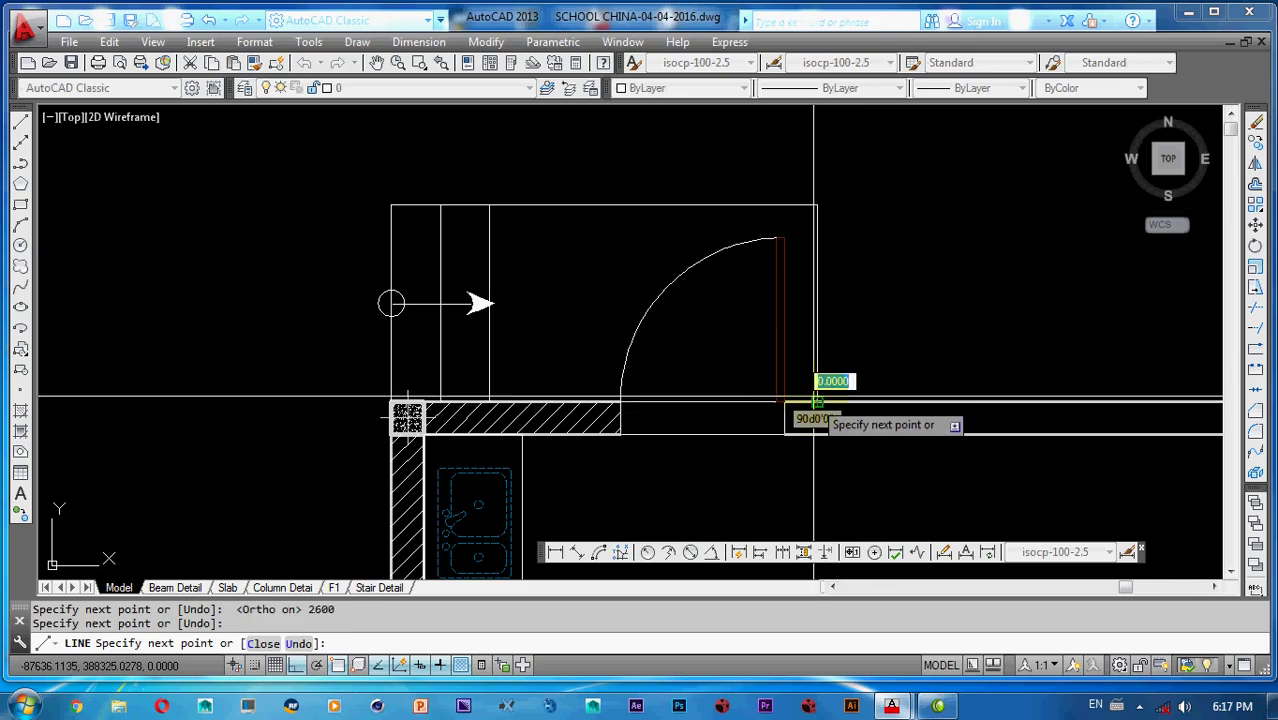
pyautogui.press('Escape')
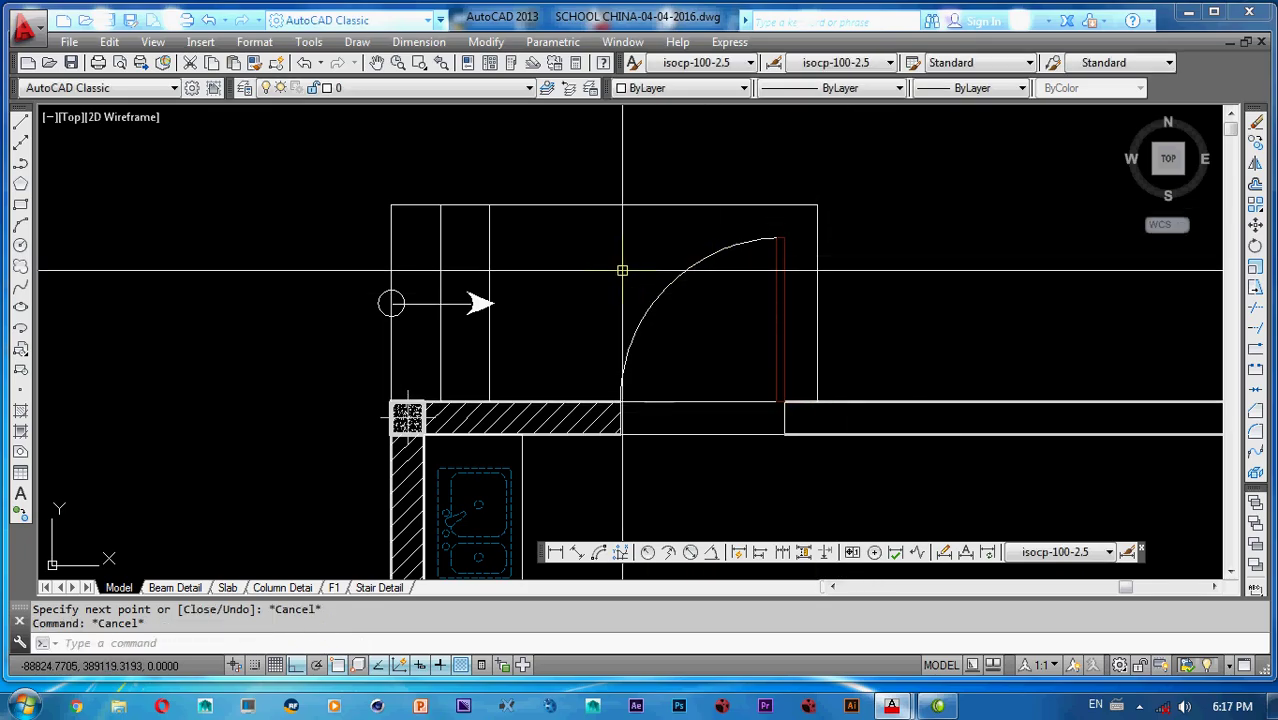
# - Erase the vertical construction line standing above the upper wall, beyond the entrance landing
pyautogui.scroll(-5, 627, 261)
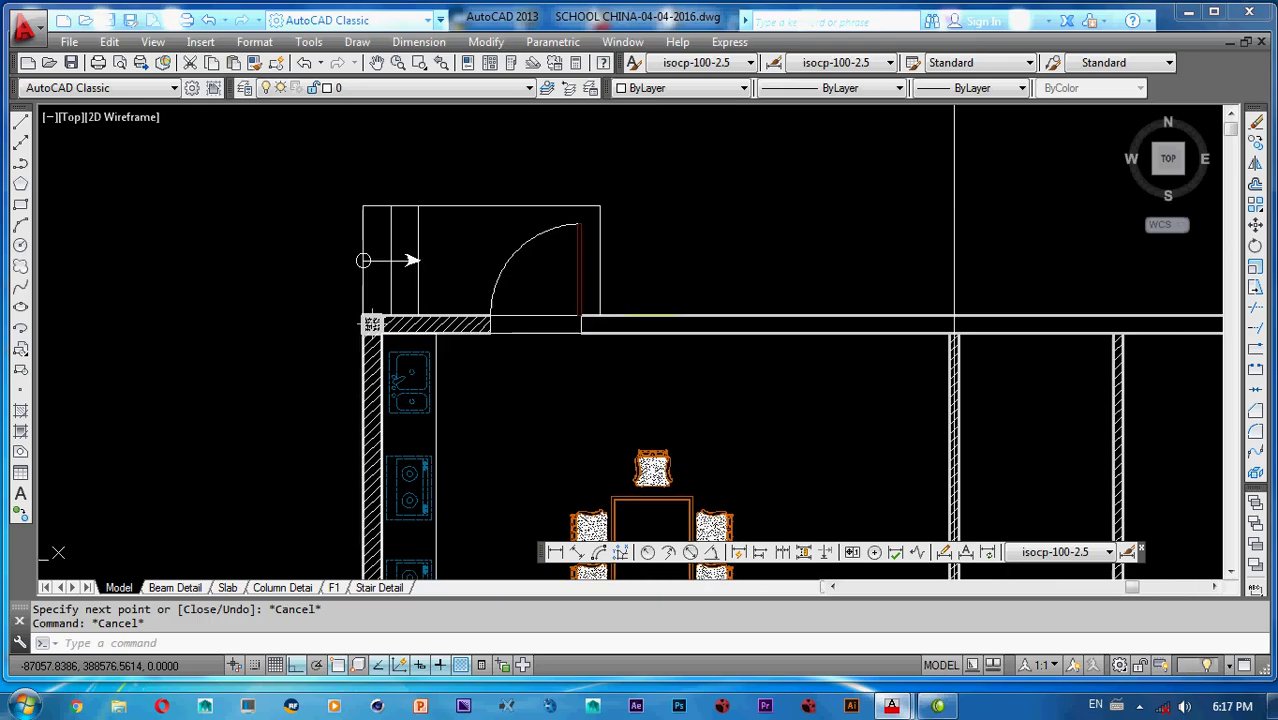
pyautogui.click(969, 249)
pyautogui.click(784, 280)
pyautogui.write('e')
pyautogui.press('Return')
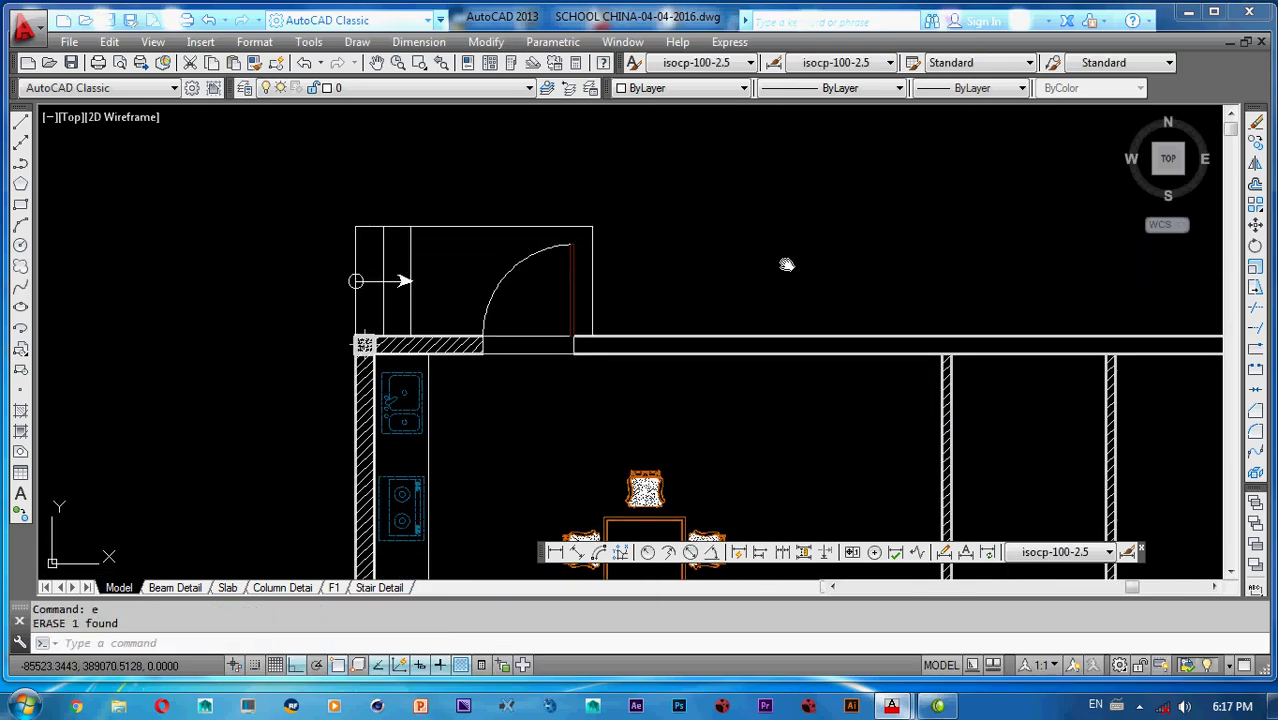
# - Draw a rectangle over the upper wall from the door opening's hinge-side jamb to the far corner column
pyautogui.moveTo(697, 423)
pyautogui.mouseDown(button='middle')
pyautogui.moveTo(716, 358)
pyautogui.moveTo(716, 258)
pyautogui.moveTo(718, 269)
pyautogui.moveTo(602, 314)
pyautogui.mouseUp(button='middle')
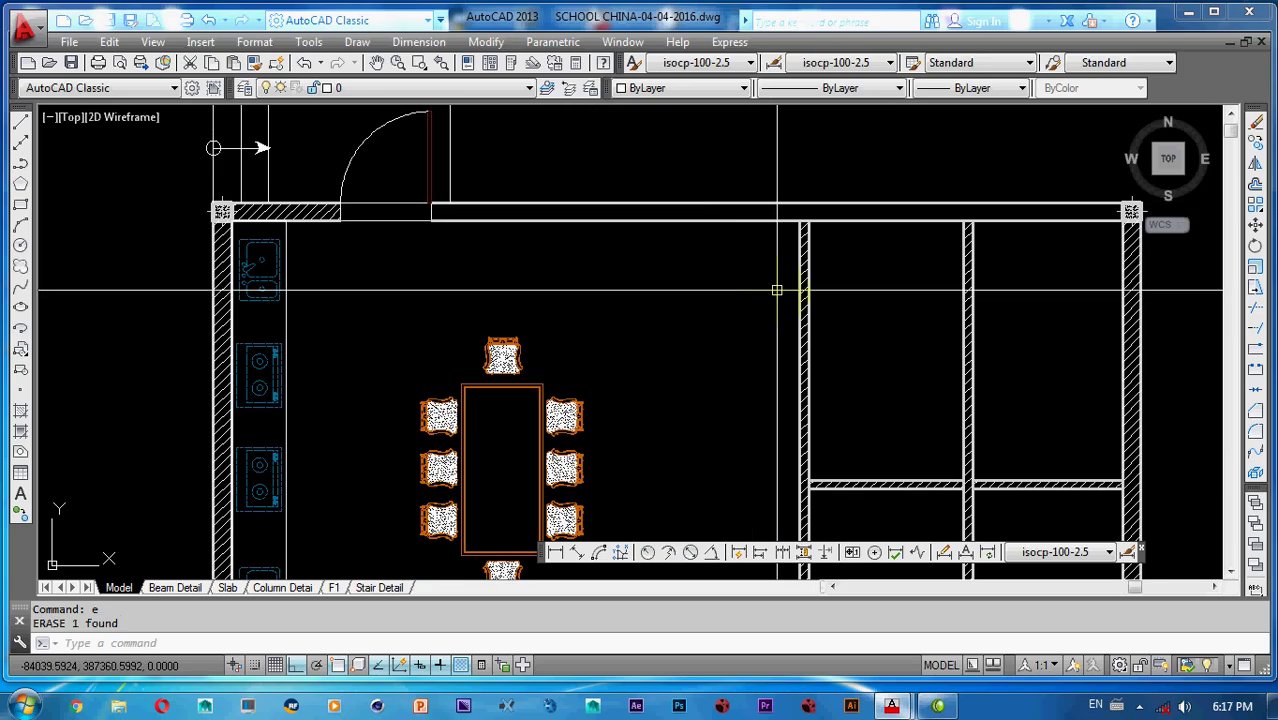
pyautogui.moveTo(797, 367); pyautogui.dragTo(828, 368, button='middle')
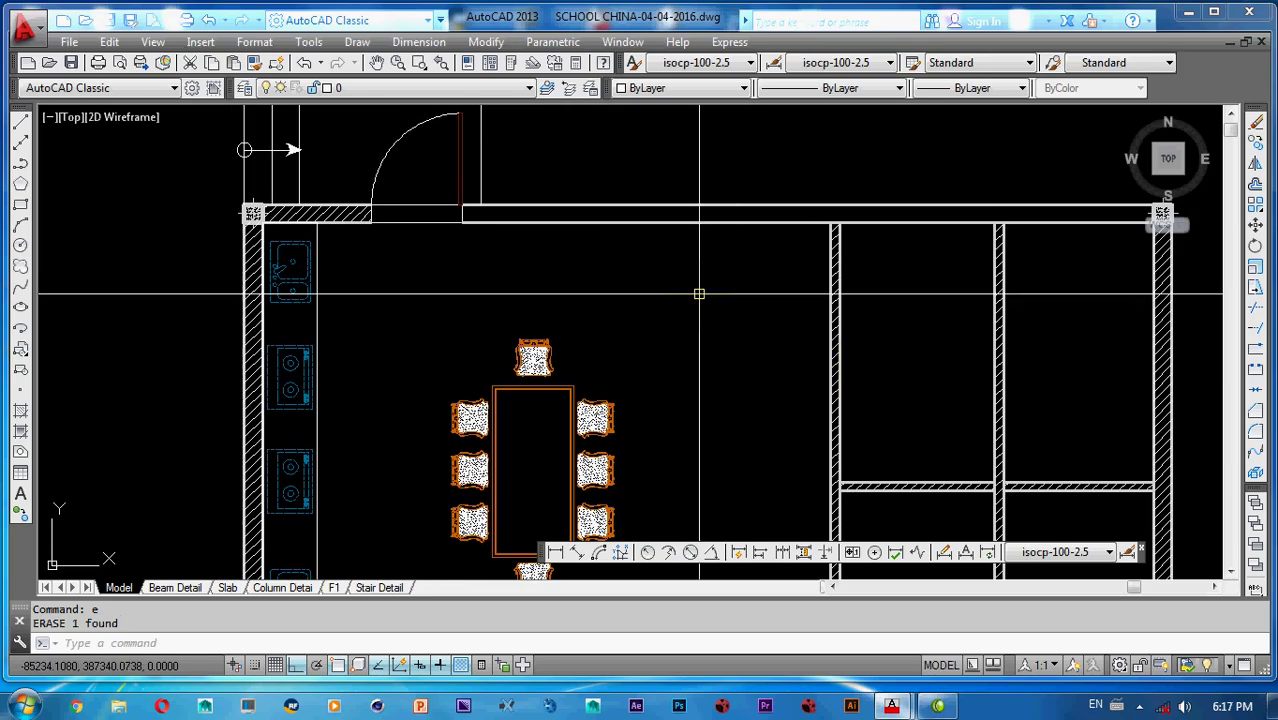
pyautogui.moveTo(699, 300); pyautogui.dragTo(699, 315, button='middle')
pyautogui.write('ec')
pyautogui.press('Return')
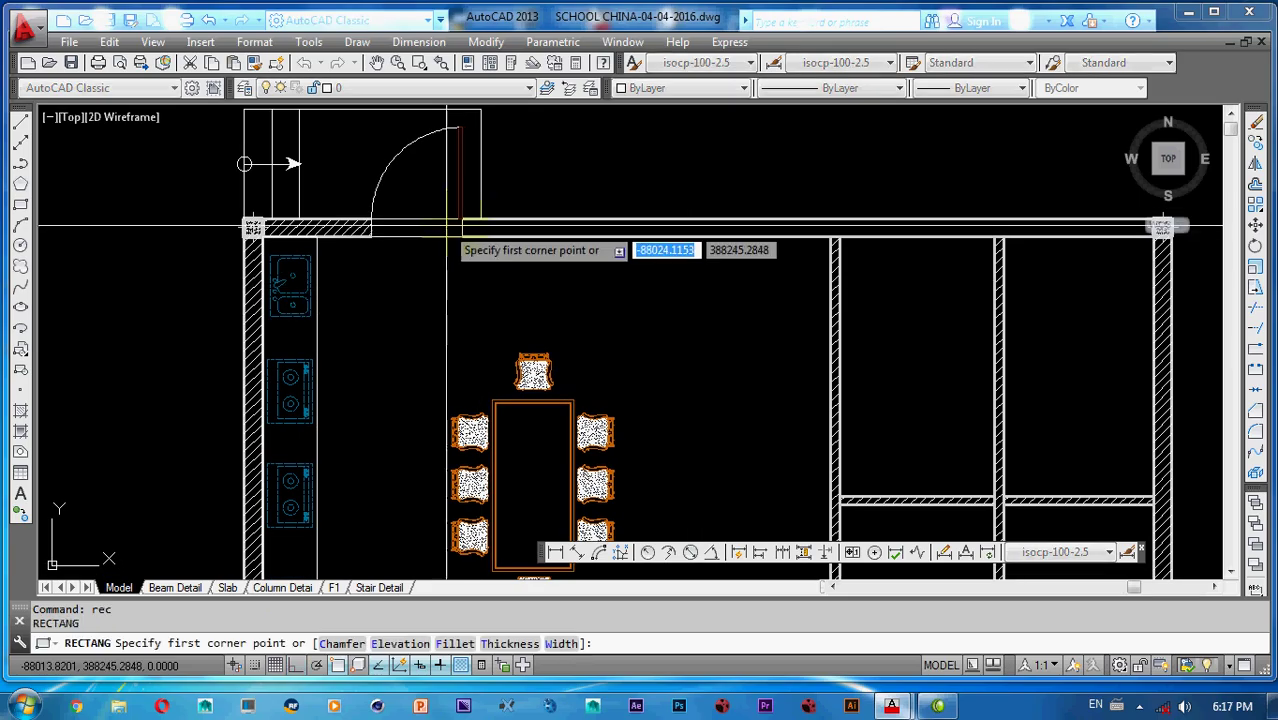
pyautogui.scroll(8, 465, 222)
pyautogui.click(435, 212)
pyautogui.scroll(-8, 670, 272)
pyautogui.scroll(3, 1070, 278)
pyautogui.moveTo(1073, 278)
pyautogui.mouseDown(button='middle')
pyautogui.moveTo(827, 278)
pyautogui.moveTo(858, 291)
pyautogui.mouseUp(button='middle')
pyautogui.click(893, 295)
pyautogui.press('Escape')
pyautogui.press('Escape')
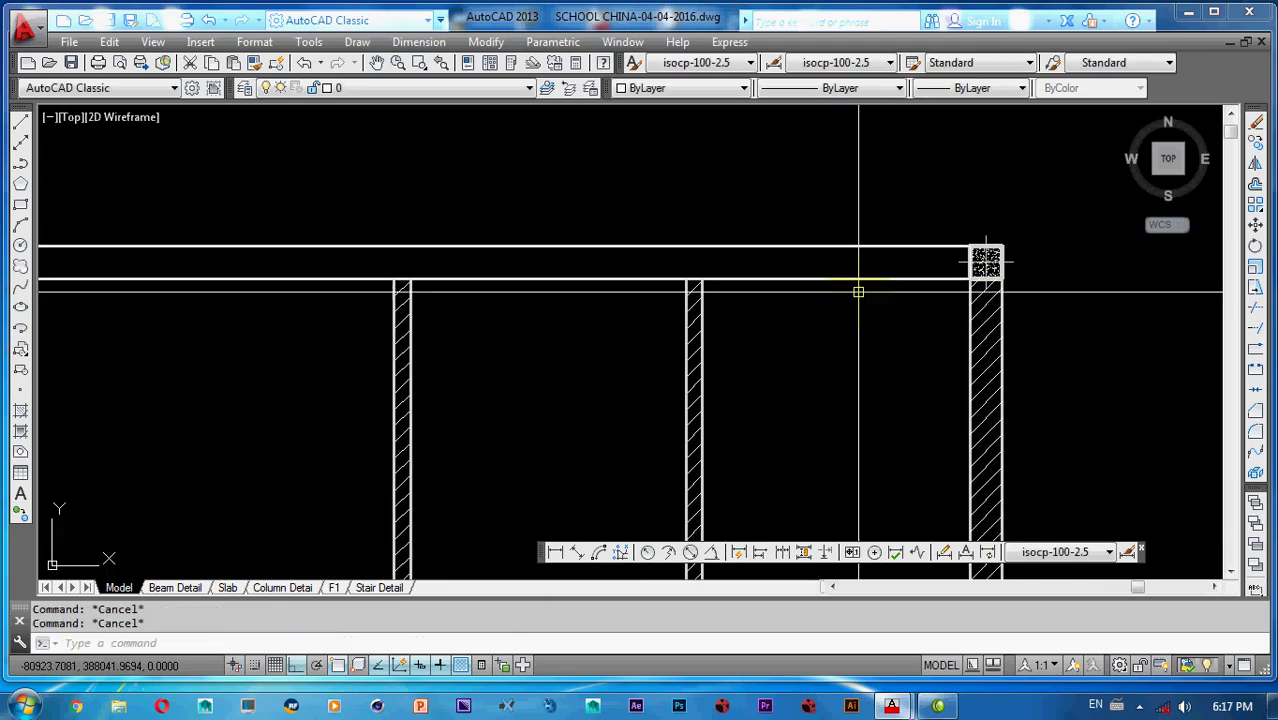
# - Match the side wall outline's properties onto the new rectangle of the upper wall
pyautogui.write('ma')
pyautogui.press('Return')
pyautogui.click(985, 268)
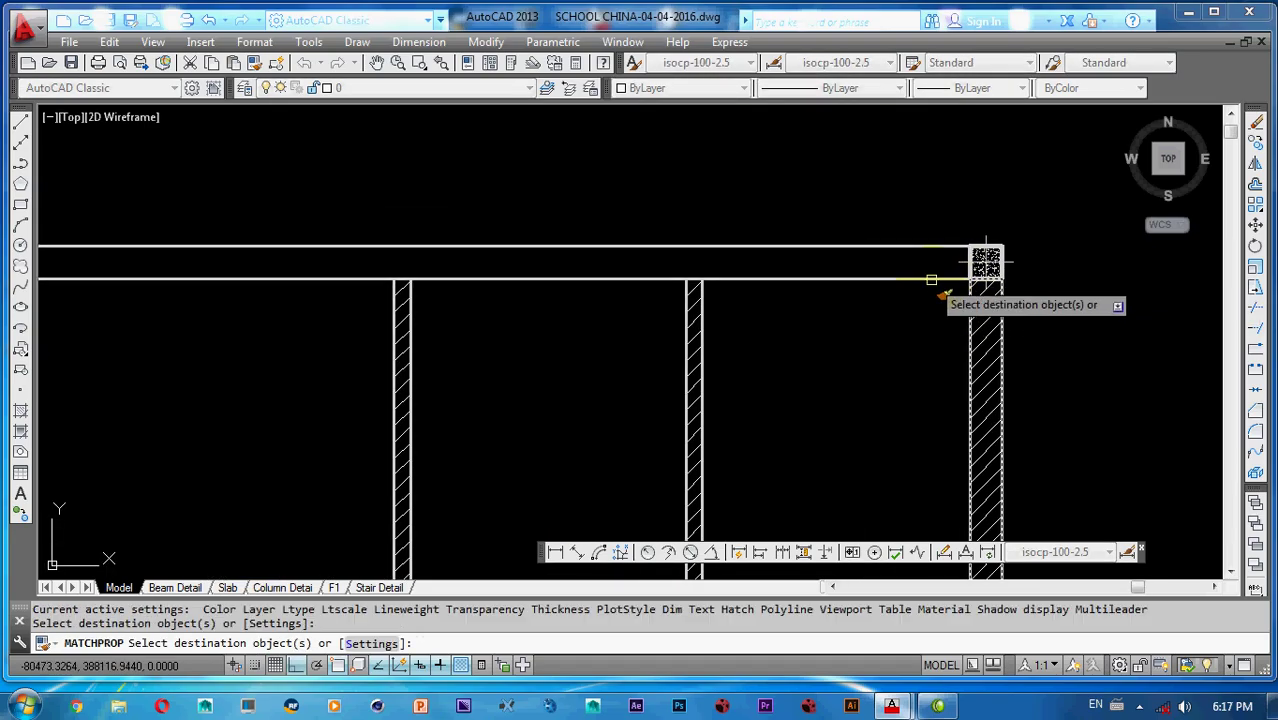
pyautogui.scroll(-3, 800, 302)
pyautogui.scroll(6, 585, 283)
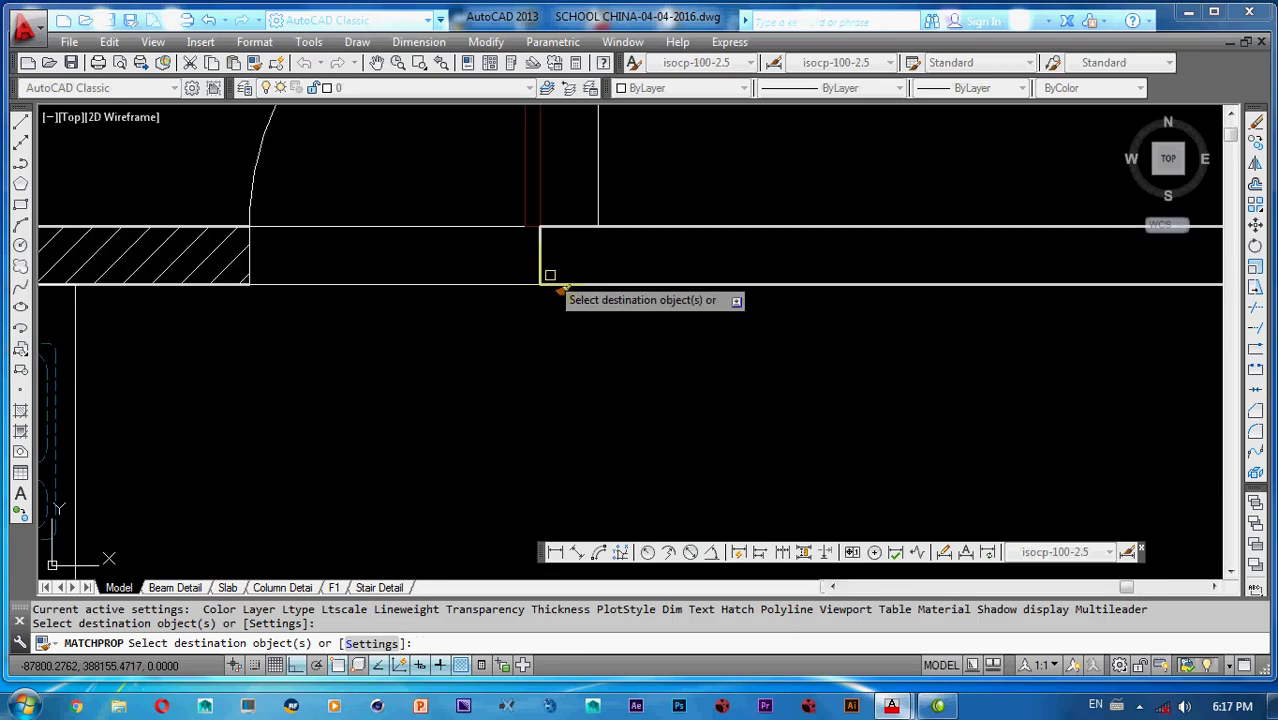
pyautogui.moveTo(550, 275); pyautogui.dragTo(827, 315, button='middle')
pyautogui.moveTo(519, 320); pyautogui.dragTo(739, 322, button='middle')
pyautogui.press('Escape')
pyautogui.press('Escape')
# - Draw a rectangle around the hatched upper wall section between the kitchen's corner column and the door opening
pyautogui.write('r')
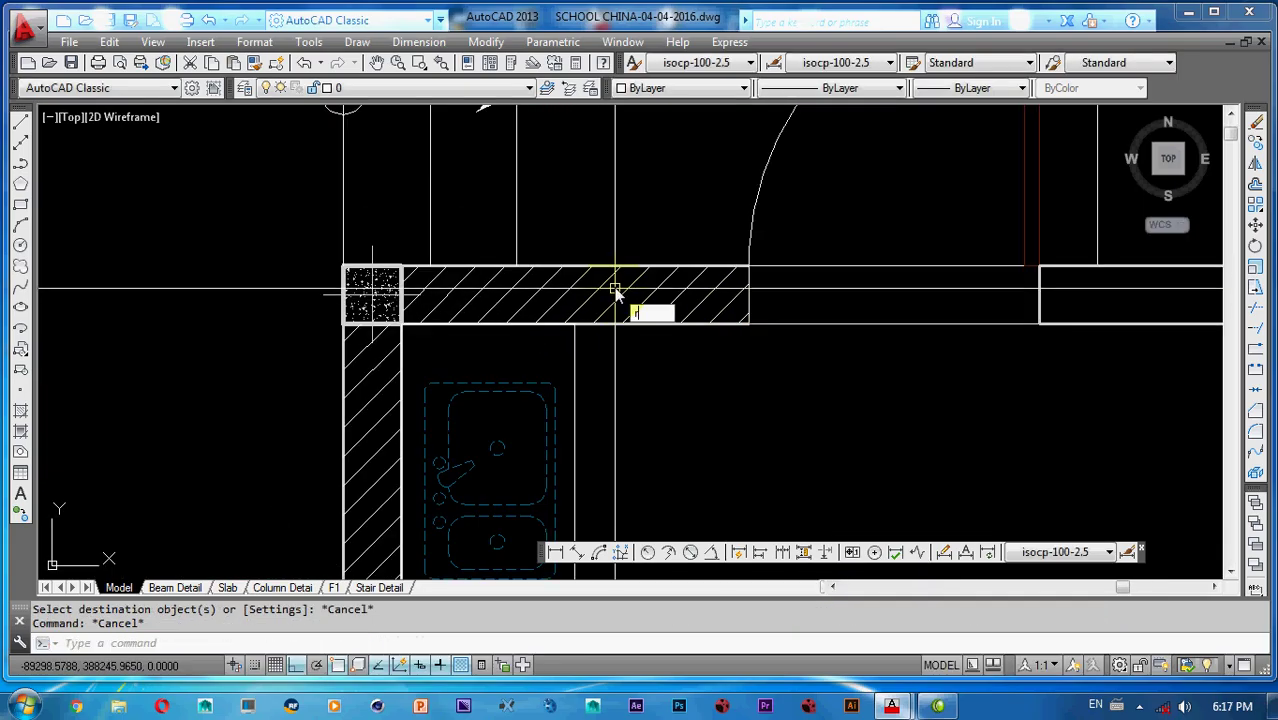
pyautogui.write('ec')
pyautogui.press('Return')
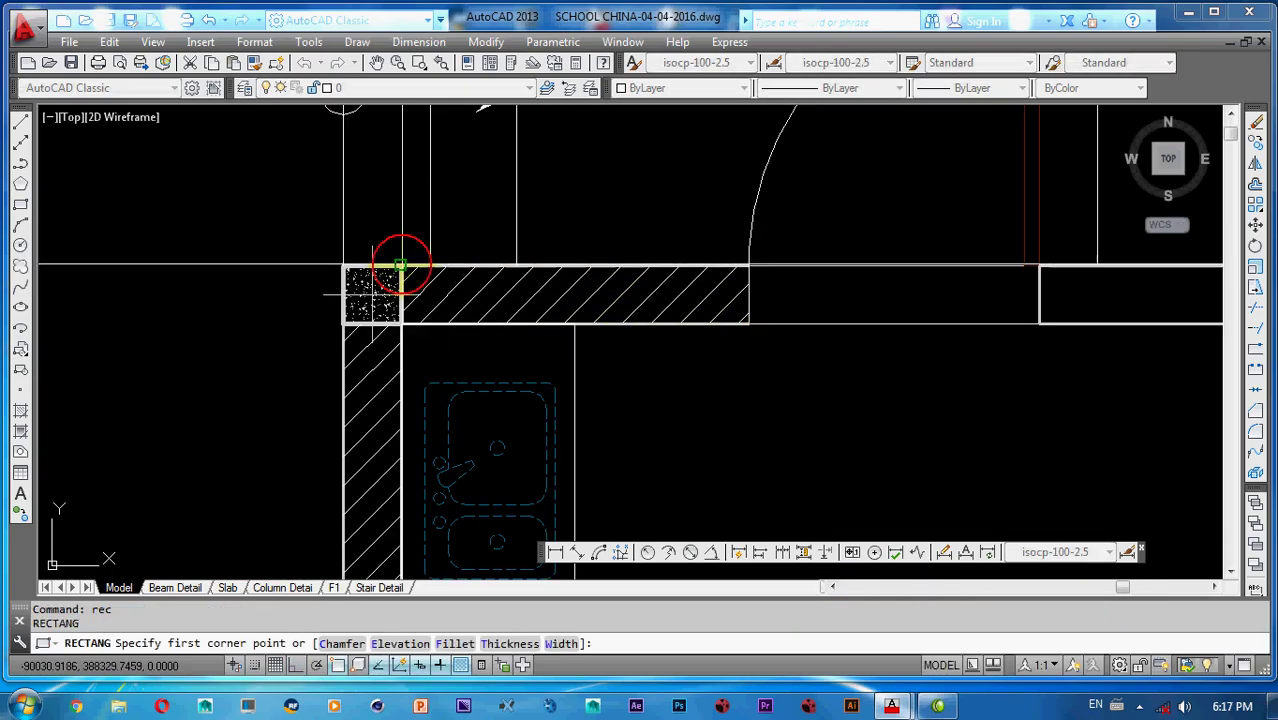
pyautogui.click(401, 266)
pyautogui.click(749, 322)
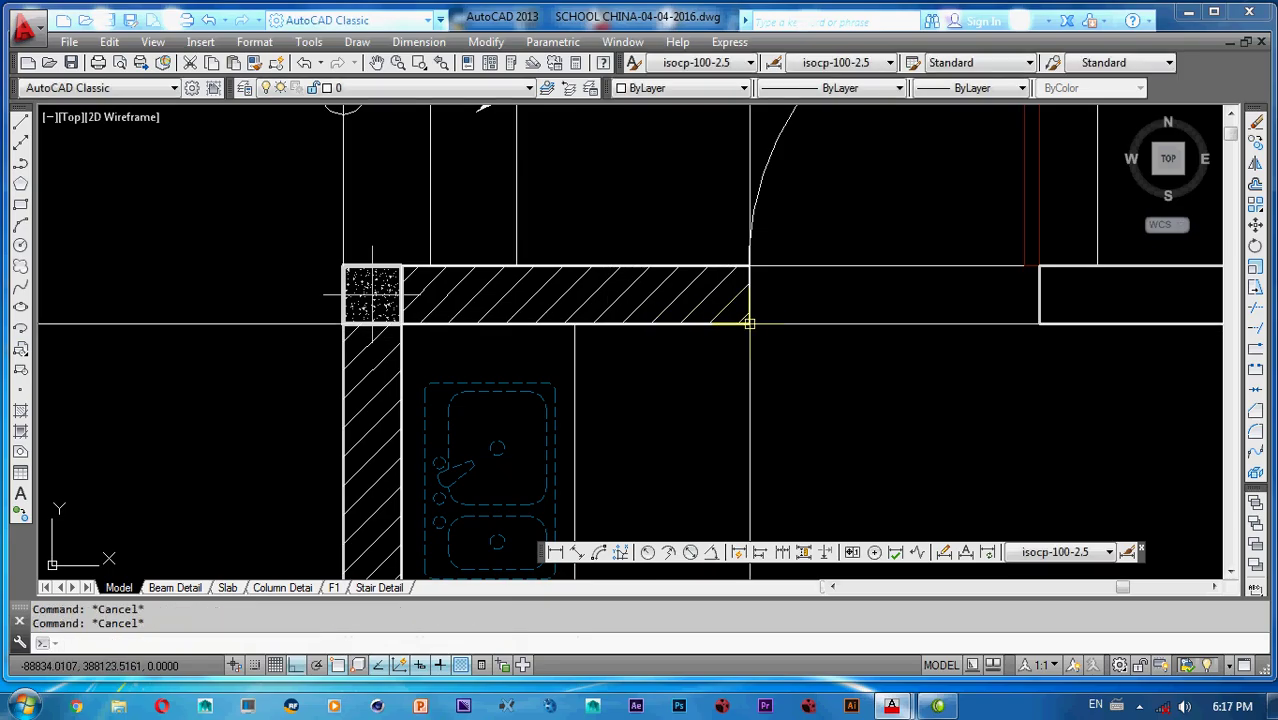
# - Match the kitchen side wall outline's properties onto the rectangle around the short hatched wall section
pyautogui.write('ma')
pyautogui.press('Return')
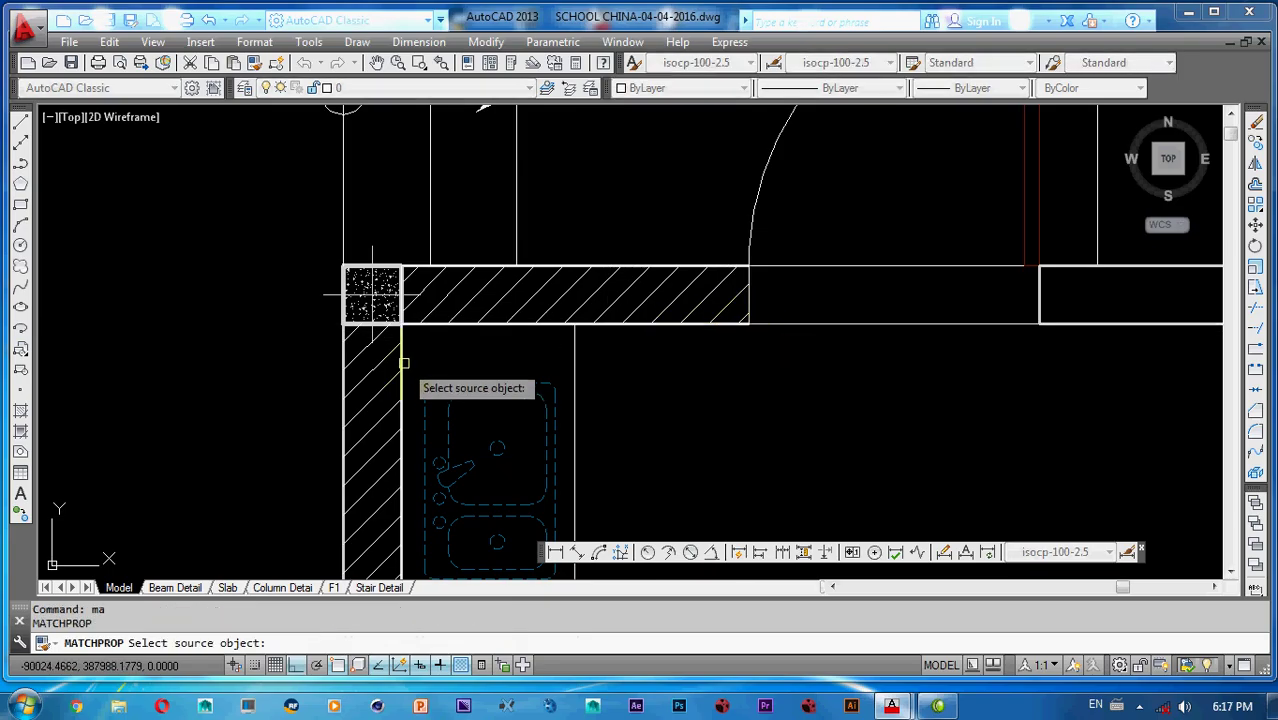
pyautogui.click(400, 360)
pyautogui.write('m')
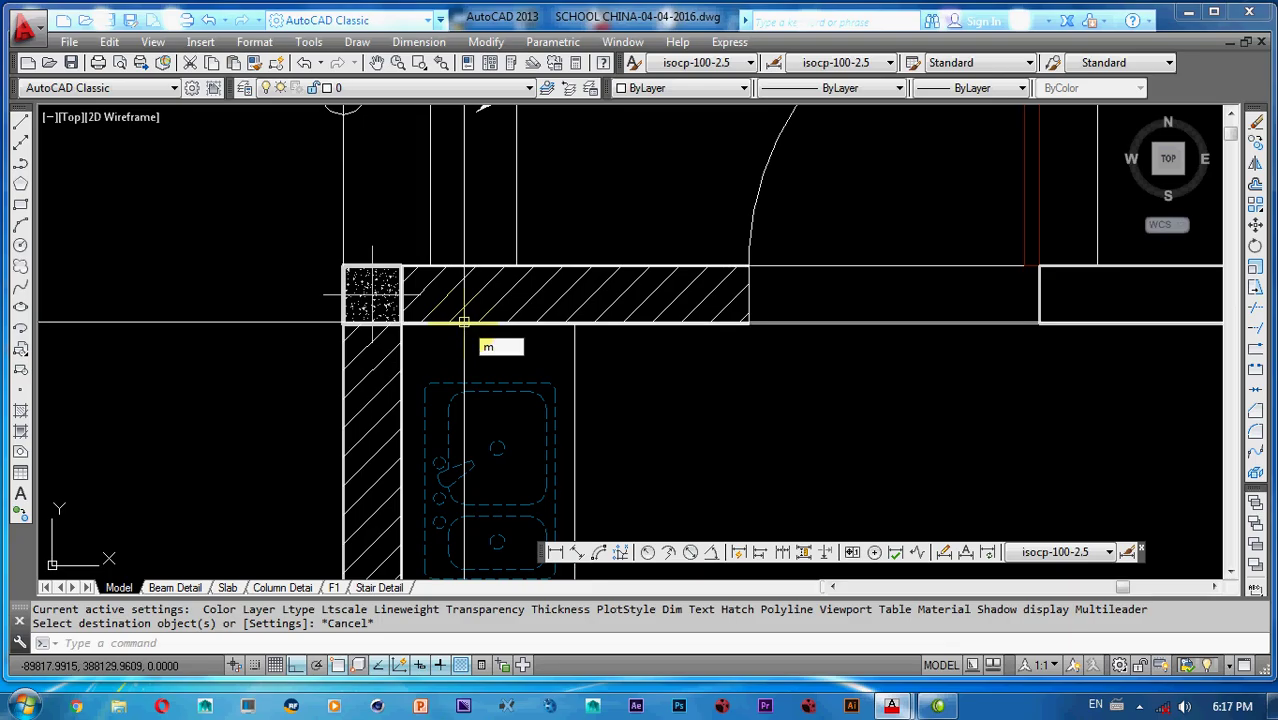
pyautogui.write('a')
pyautogui.press('Return')
pyautogui.click(343, 355)
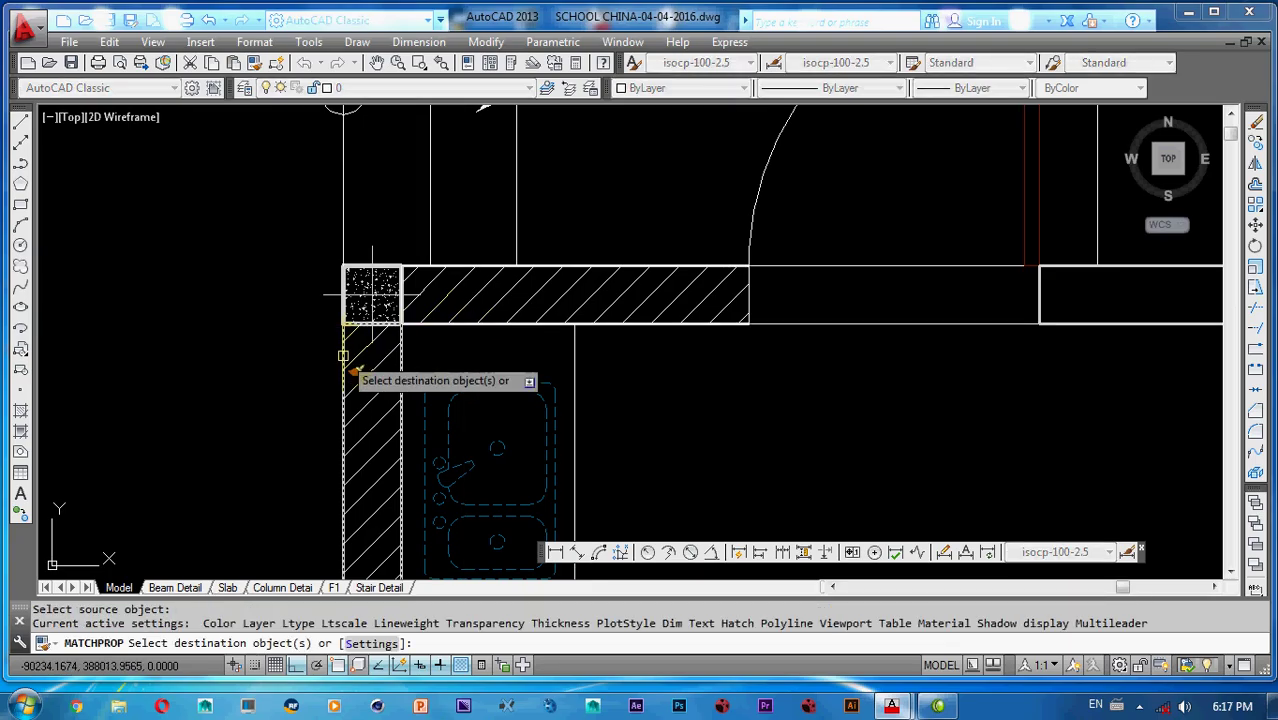
pyautogui.click(731, 265)
pyautogui.press('Escape')
# - Look over the floor plan from the dining room down to the cross wall below the toilet rooms
pyautogui.scroll(-6, 795, 316)
pyautogui.moveTo(797, 314); pyautogui.dragTo(723, 295, button='middle')
pyautogui.scroll(-3, 723, 295)
pyautogui.moveTo(701, 419); pyautogui.dragTo(670, 325, button='middle')
pyautogui.scroll(-3, 683, 418)
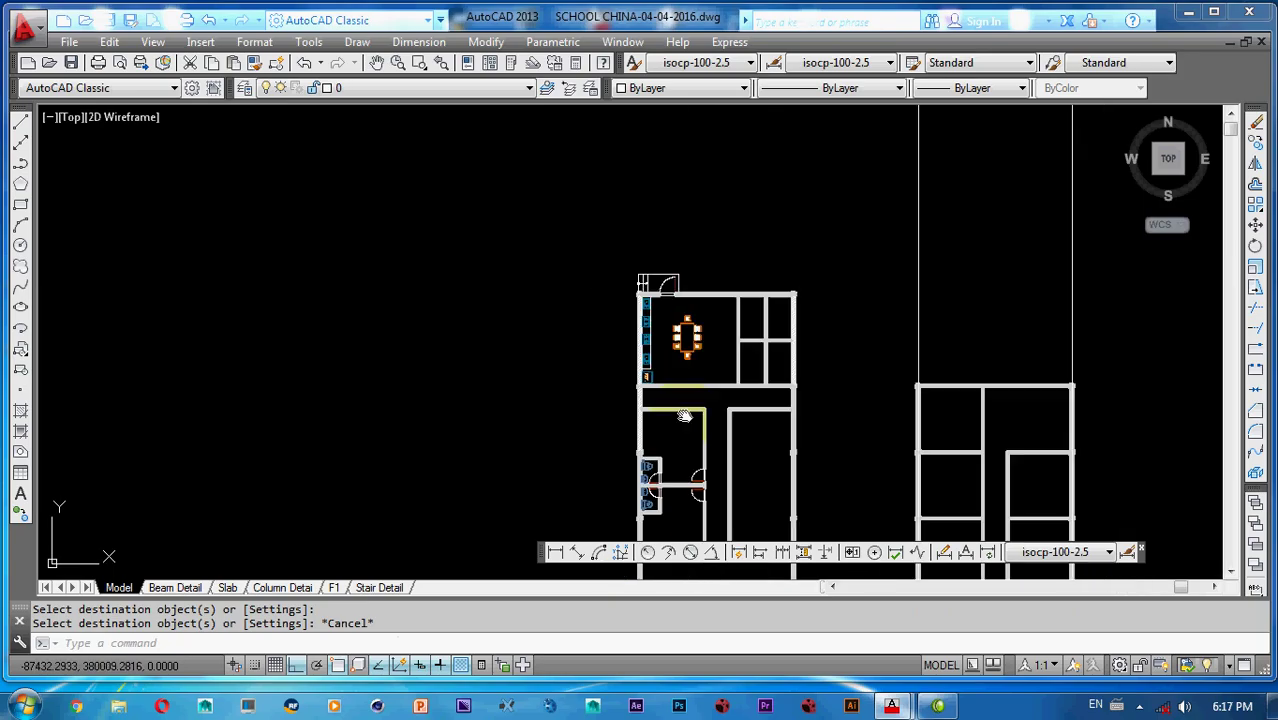
pyautogui.moveTo(684, 415); pyautogui.dragTo(668, 286, button='middle')
pyautogui.moveTo(628, 420); pyautogui.dragTo(610, 364, button='middle')
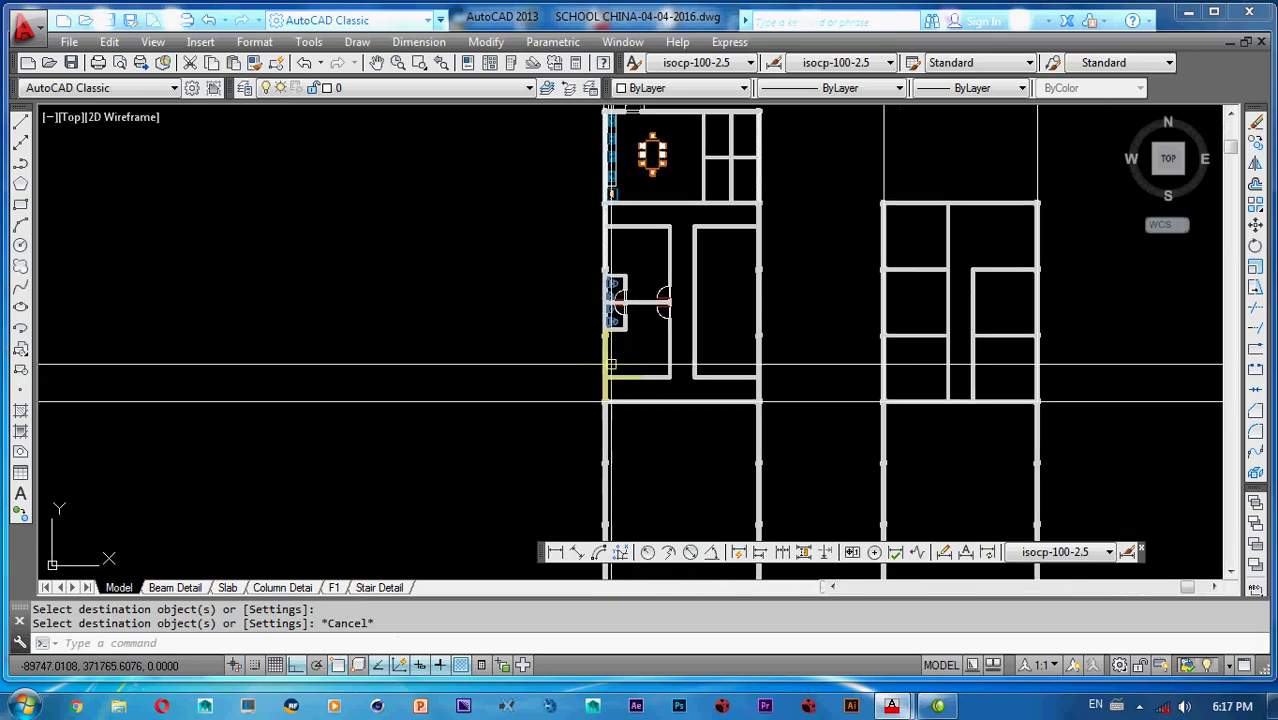
pyautogui.scroll(4, 630, 440)
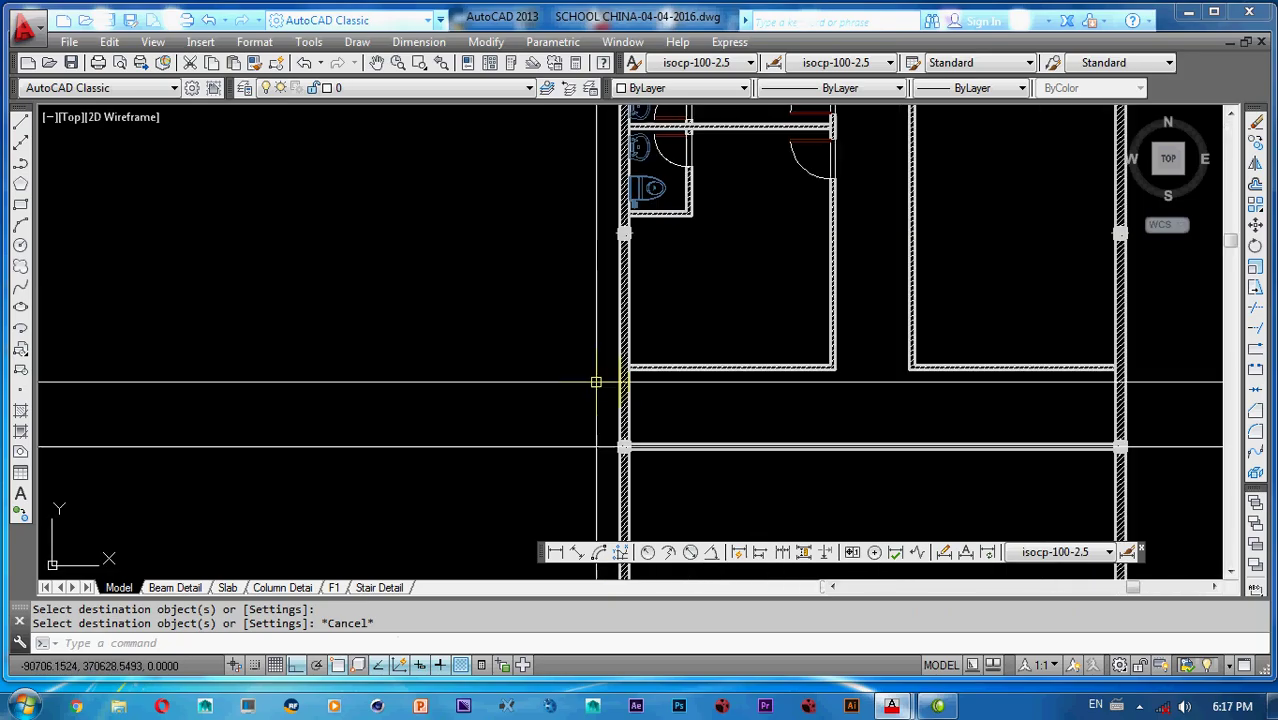
pyautogui.scroll(-5, 636, 314)
pyautogui.scroll(5, 553, 302)
# - Copy the kitchen entrance's steps with arrow and its door outside the side wall, near the cross wall below the toilet rooms
pyautogui.click(471, 234)
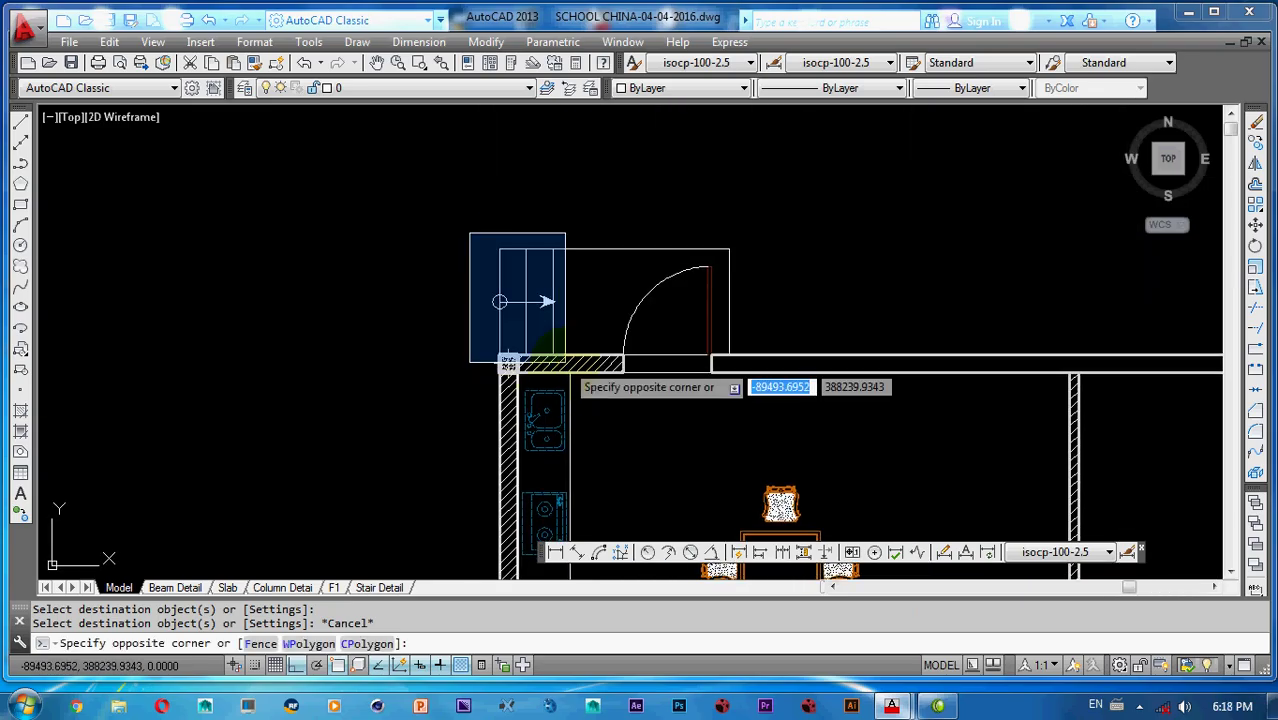
pyautogui.click(565, 360)
pyautogui.scroll(2, 565, 360)
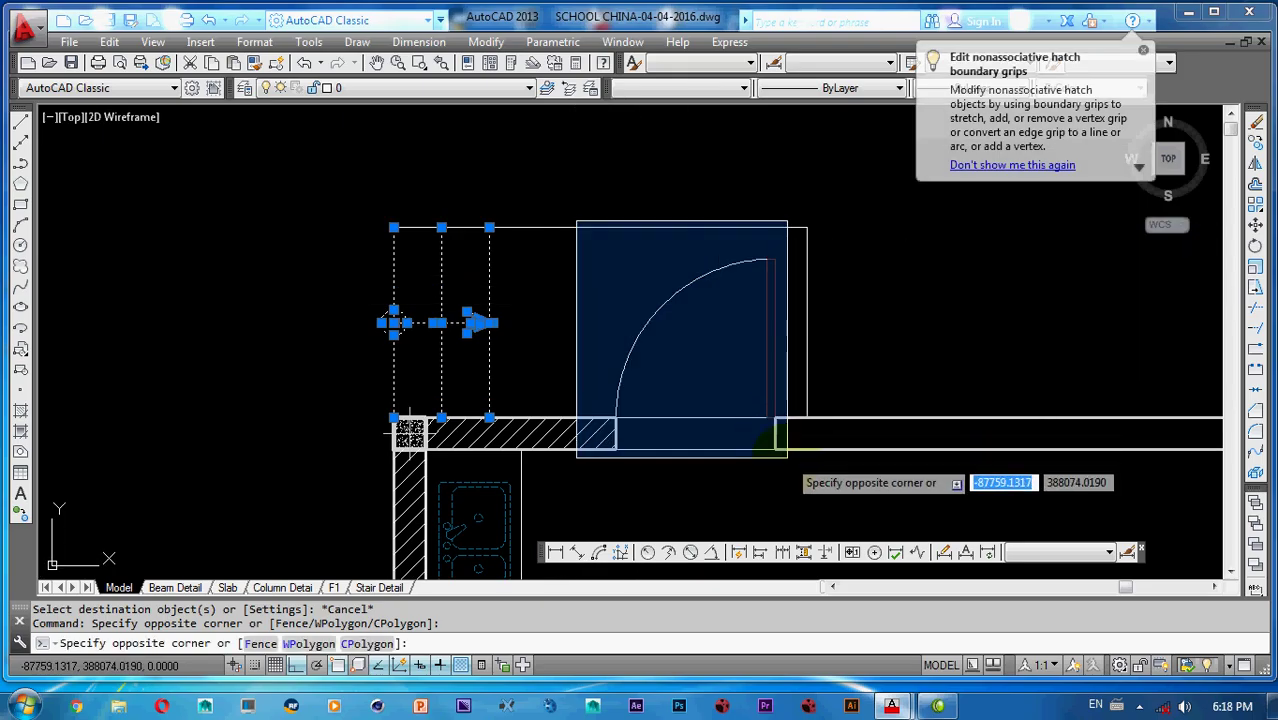
pyautogui.click(770, 452)
pyautogui.write('c')
pyautogui.moveTo(769, 435); pyautogui.dragTo(666, 275, button='middle')
pyautogui.press('space')
pyautogui.click(768, 387)
pyautogui.scroll(-8, 768, 387)
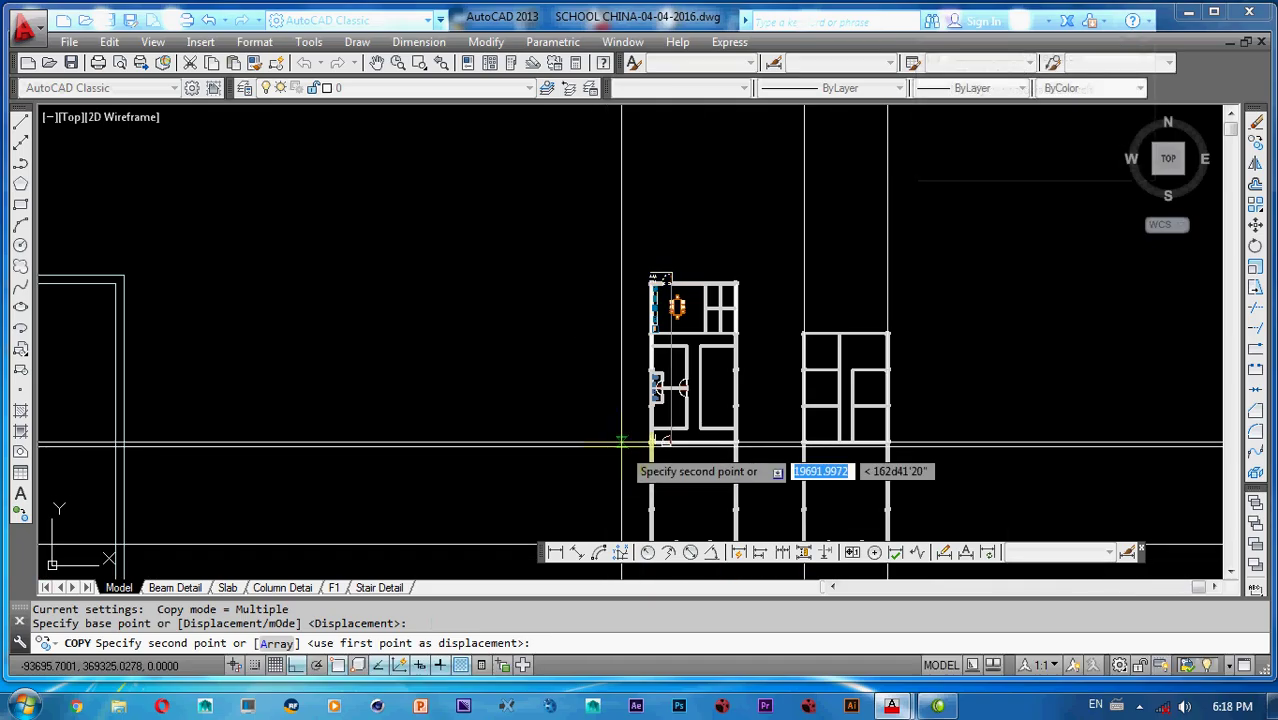
pyautogui.press('F8')
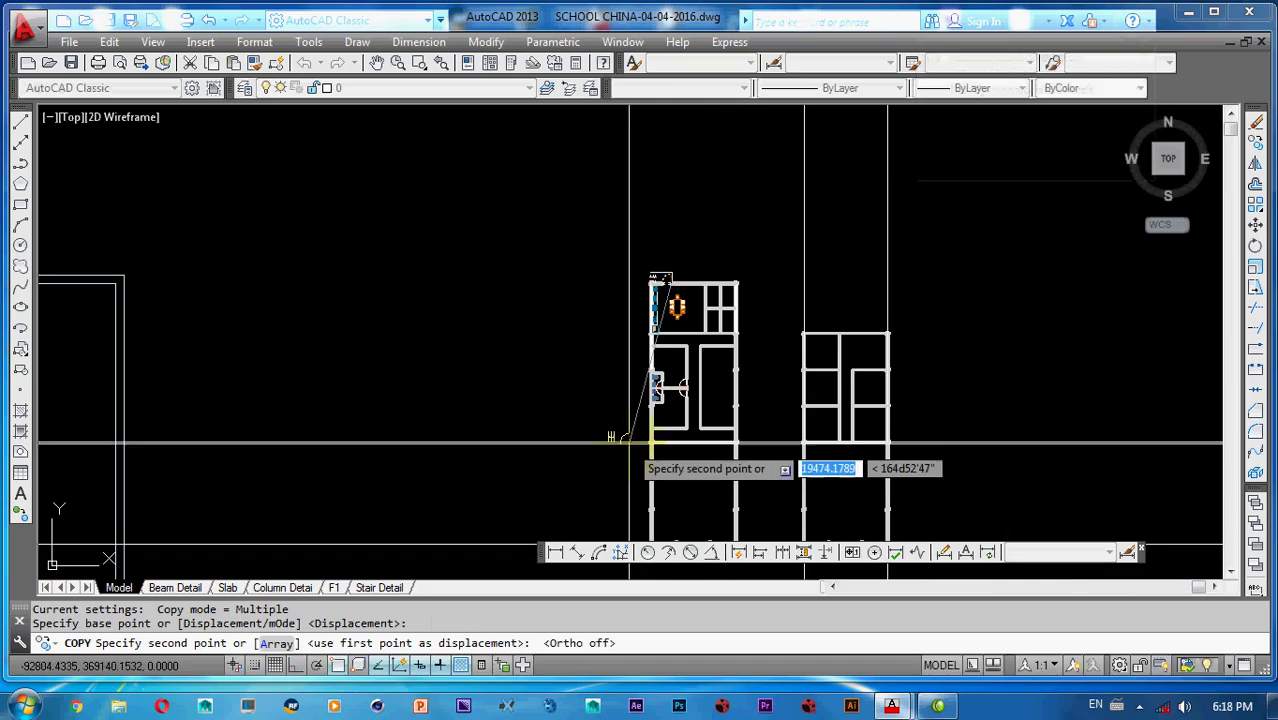
pyautogui.scroll(5, 618, 435)
pyautogui.moveTo(625, 468)
pyautogui.mouseDown(button='middle')
pyautogui.moveTo(594, 404)
pyautogui.moveTo(647, 337)
pyautogui.mouseUp(button='middle')
pyautogui.click(604, 405)
pyautogui.scroll(3, 606, 354)
pyautogui.press('Escape')
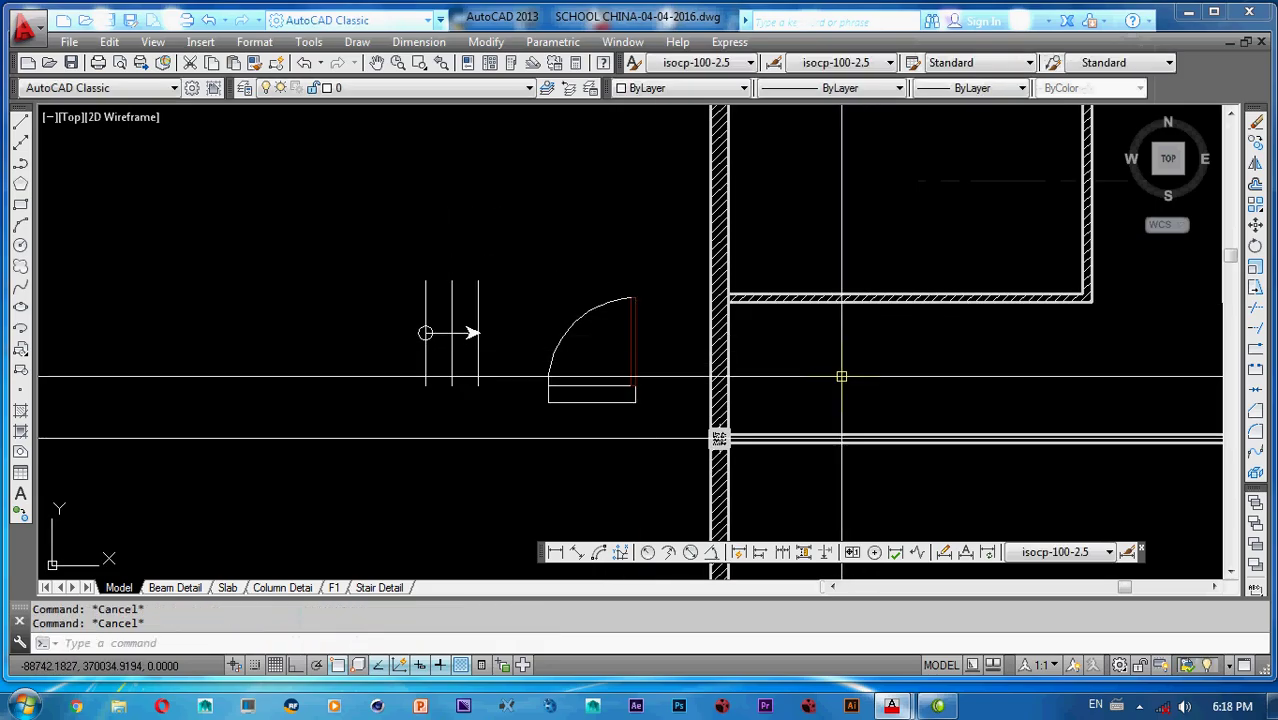
# - Rotate the copied door with its opening rectangle by 90 degrees about the rectangle's outer corner on the hinge side
pyautogui.moveTo(841, 376); pyautogui.dragTo(880, 346, button='middle')
pyautogui.scroll(2, 717, 349)
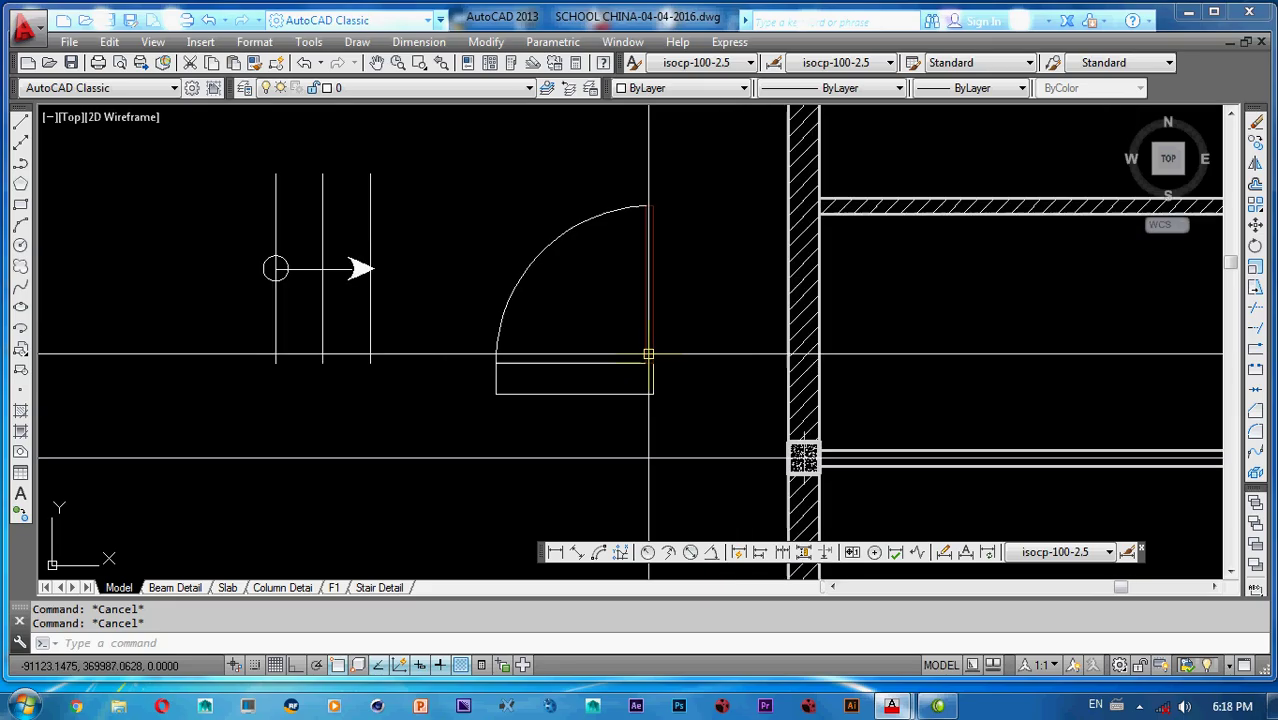
pyautogui.click(697, 195)
pyautogui.click(477, 418)
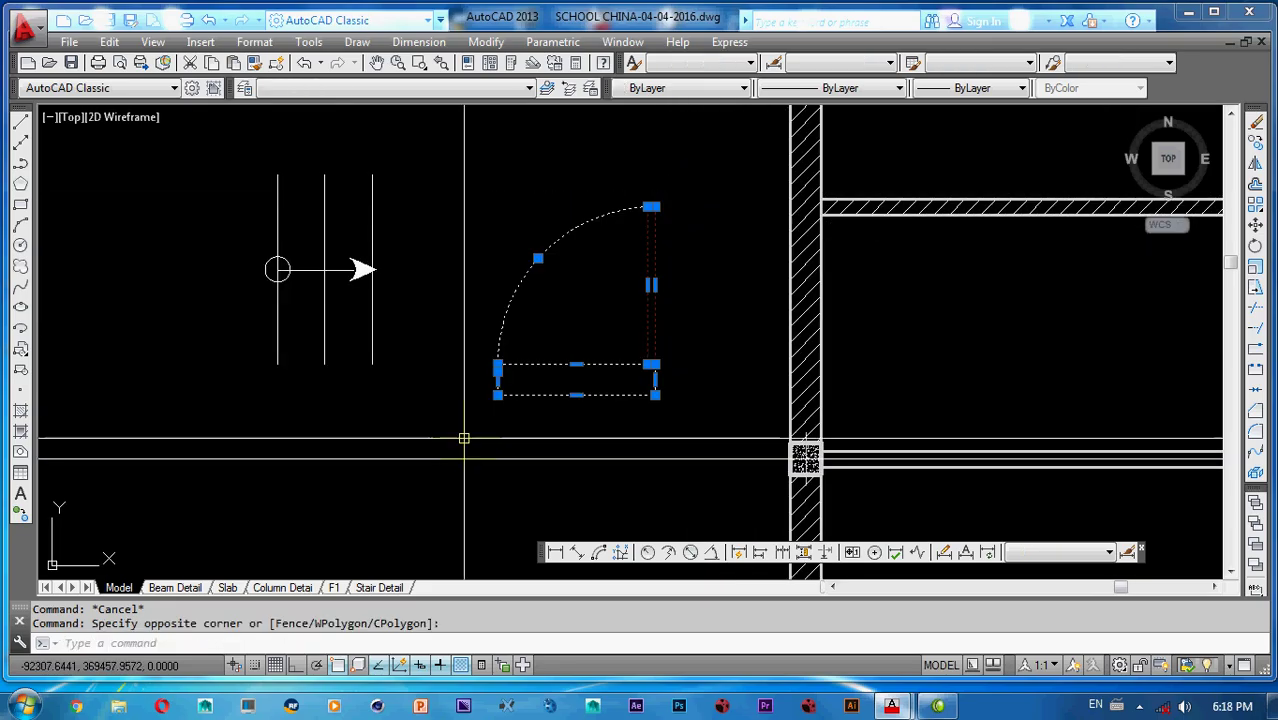
pyautogui.scroll(-2, 588, 385)
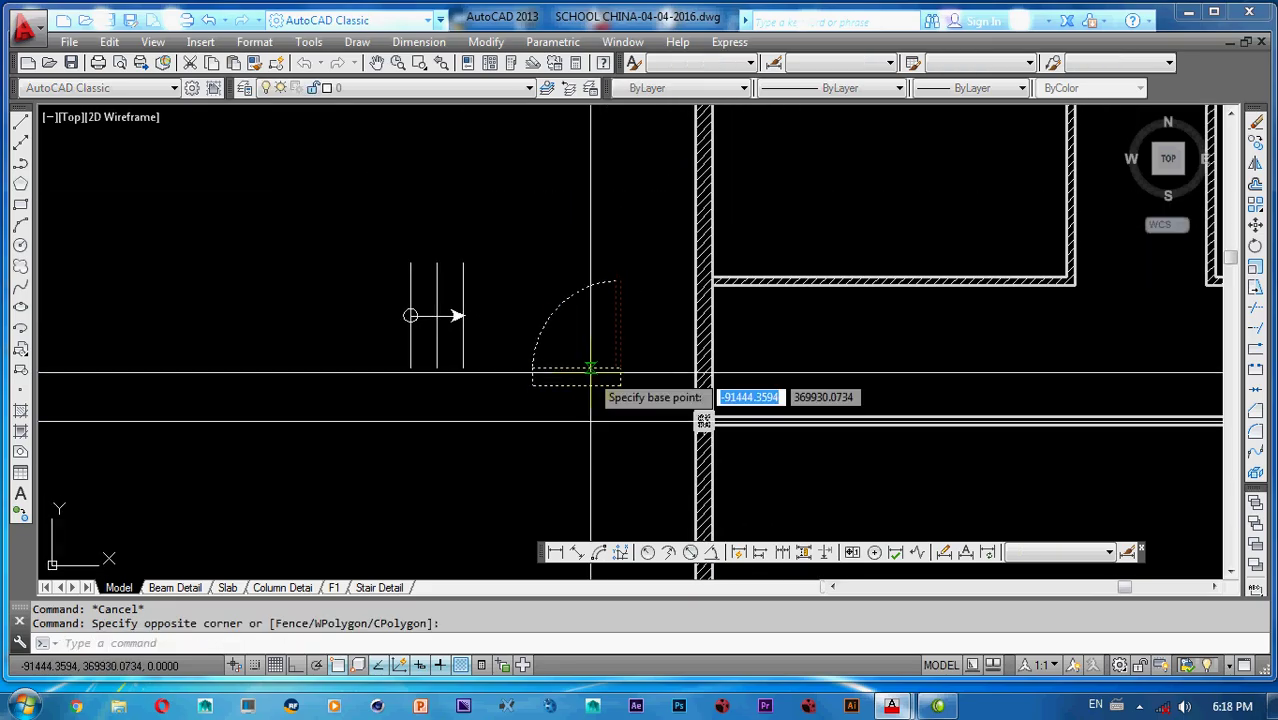
pyautogui.click(620, 385)
pyautogui.write('90')
pyautogui.press('Return')
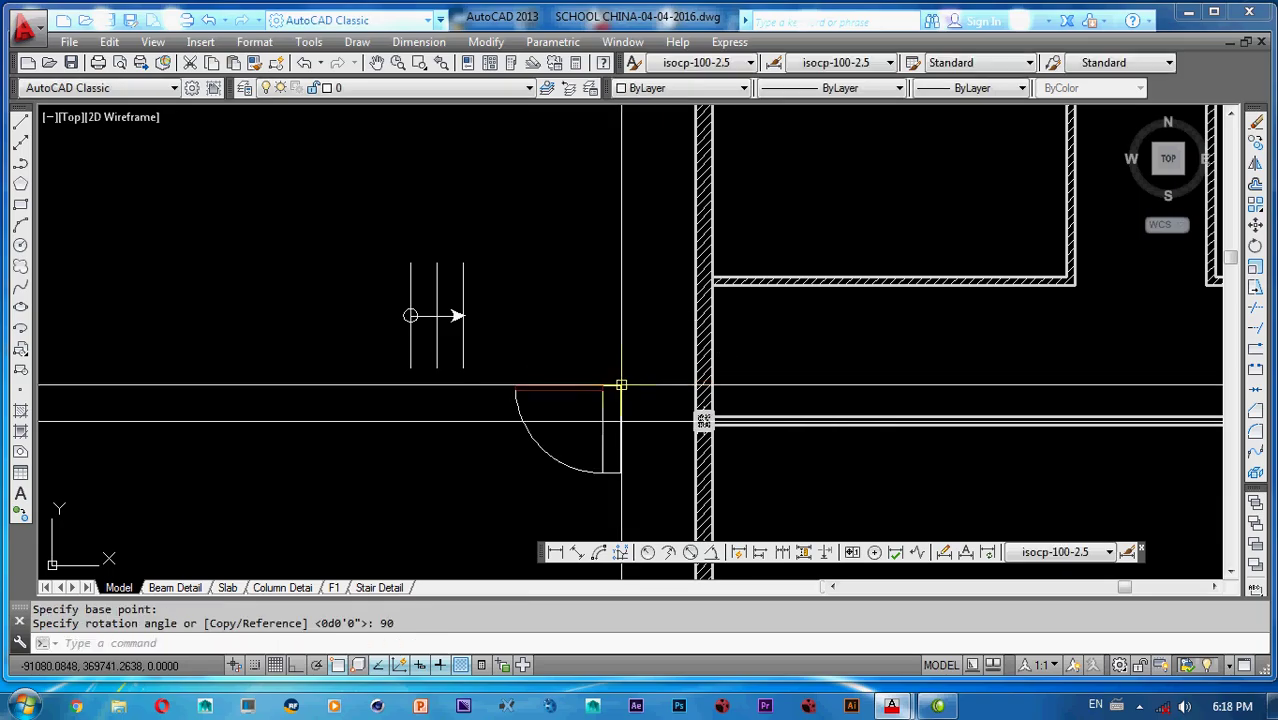
# - Move the rotated door into the side wall so its opening rectangle meets the upper inner corner of the column
pyautogui.click(642, 348)
pyautogui.click(499, 508)
pyautogui.write('m')
pyautogui.press('Return')
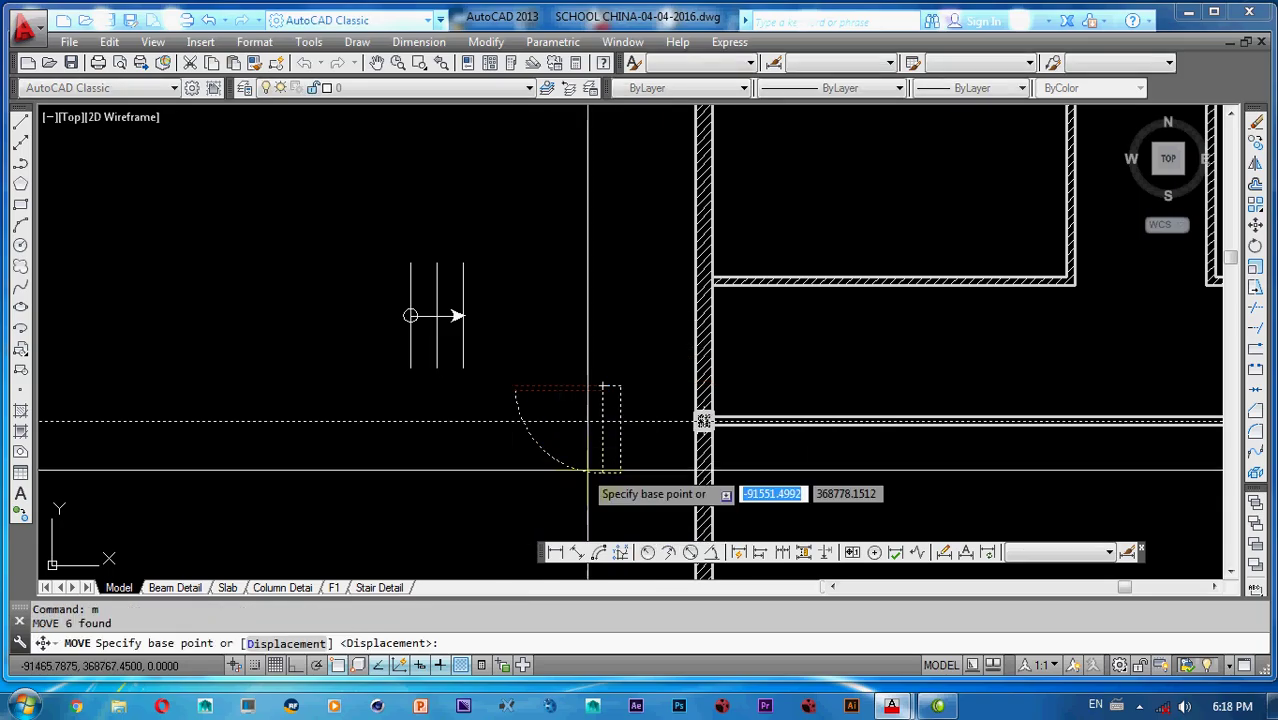
pyautogui.click(620, 473)
pyautogui.scroll(3, 700, 440)
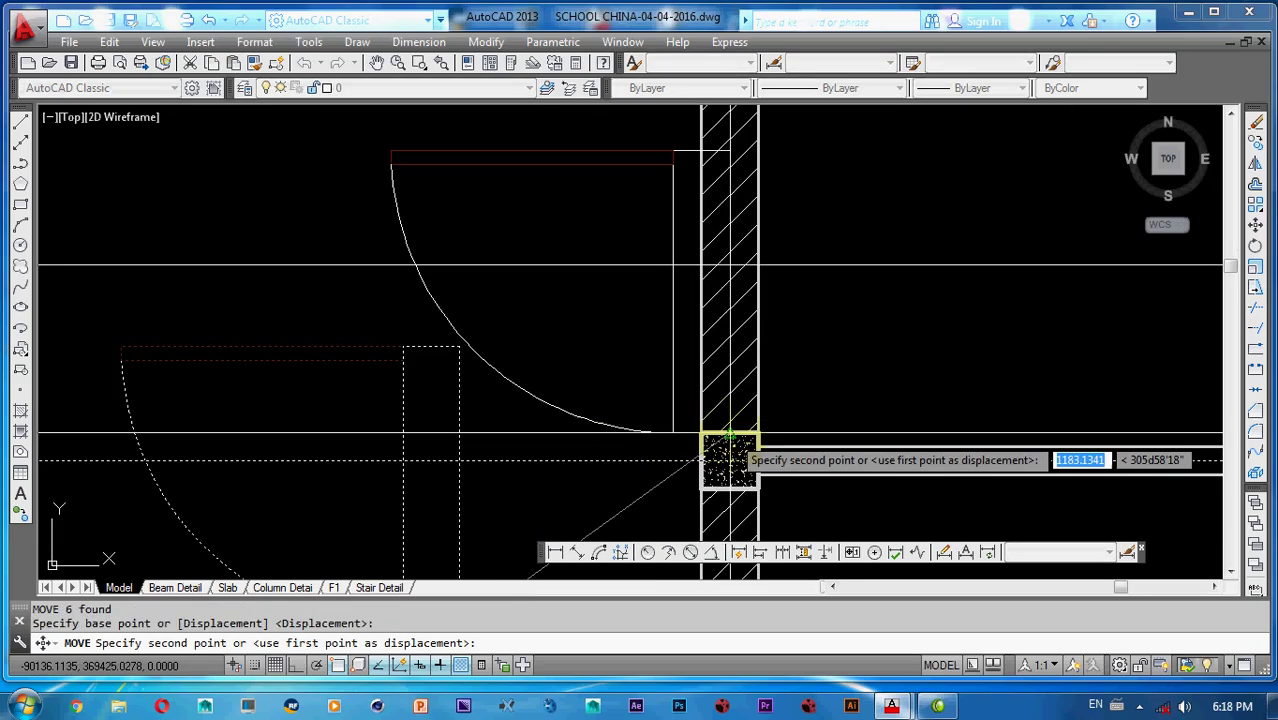
pyautogui.click(757, 432)
pyautogui.scroll(-2, 720, 420)
pyautogui.scroll(2, 600, 318)
pyautogui.moveTo(623, 338)
pyautogui.mouseDown(button='middle')
pyautogui.moveTo(588, 328)
pyautogui.moveTo(599, 357)
pyautogui.moveTo(606, 307)
pyautogui.mouseUp(button='middle')
pyautogui.write('l')
pyautogui.press('Return')
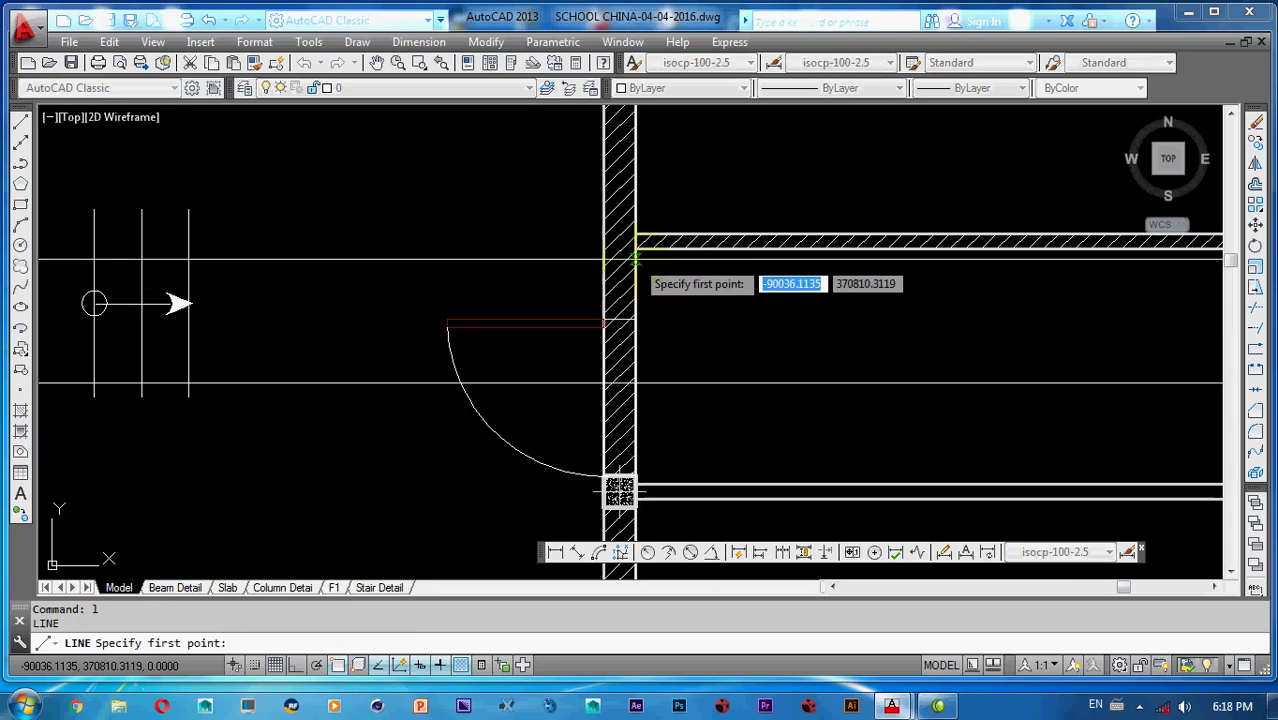
pyautogui.click(636, 247)
pyautogui.scroll(5, 636, 247)
pyautogui.press('Escape')
pyautogui.press('Escape')
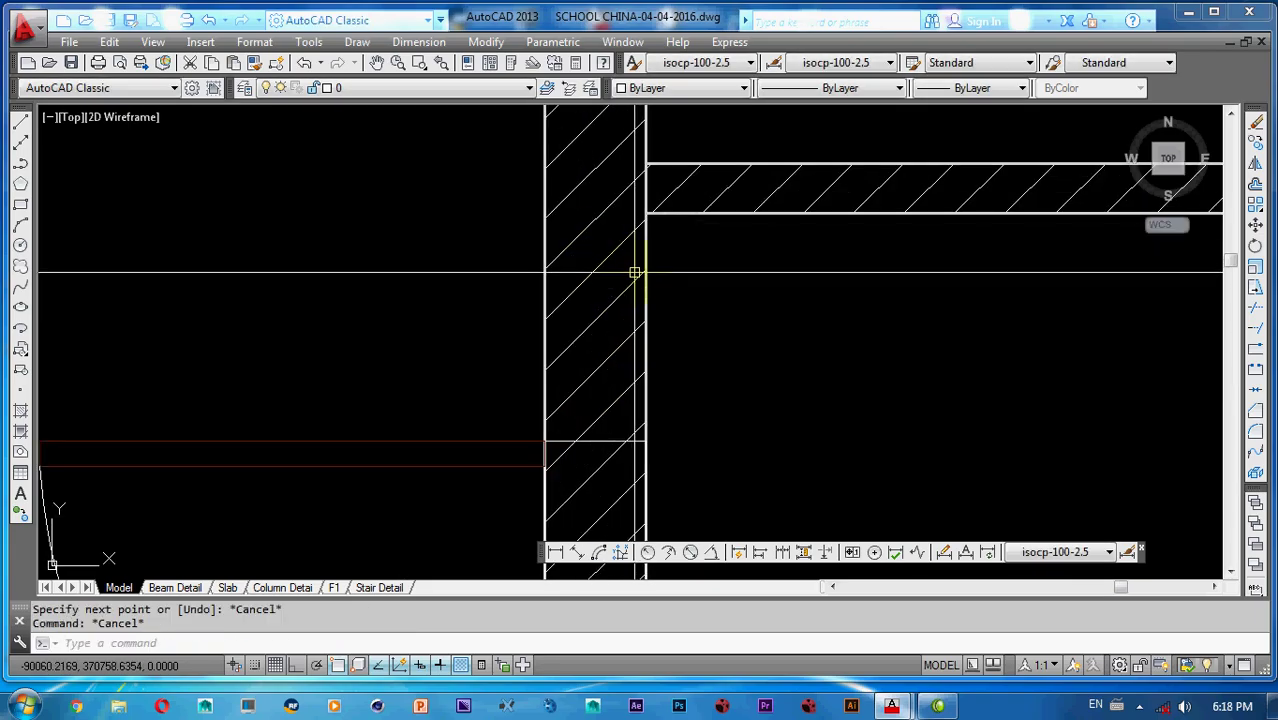
# - Trim the side wall's inner outline where the hatched inner wall above the door joins it
pyautogui.write('tr')
pyautogui.press('Return')
pyautogui.press('Return')
pyautogui.click(642, 204)
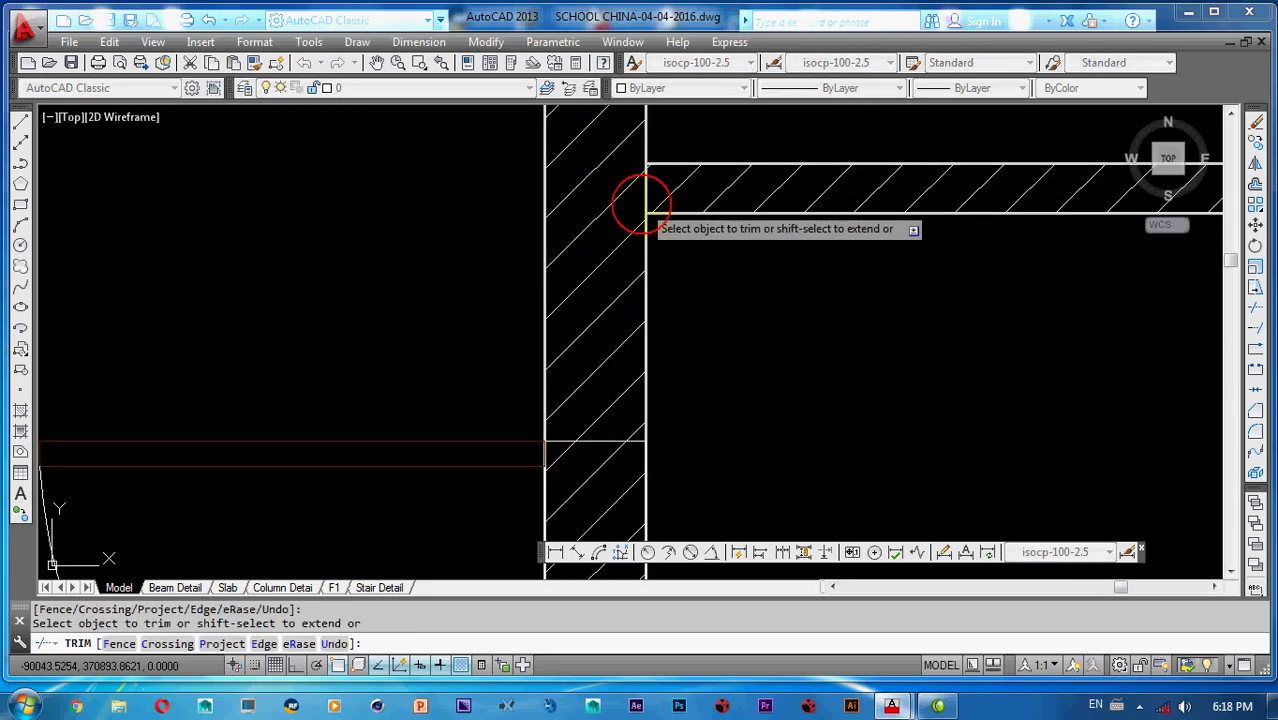
pyautogui.scroll(8, 645, 203)
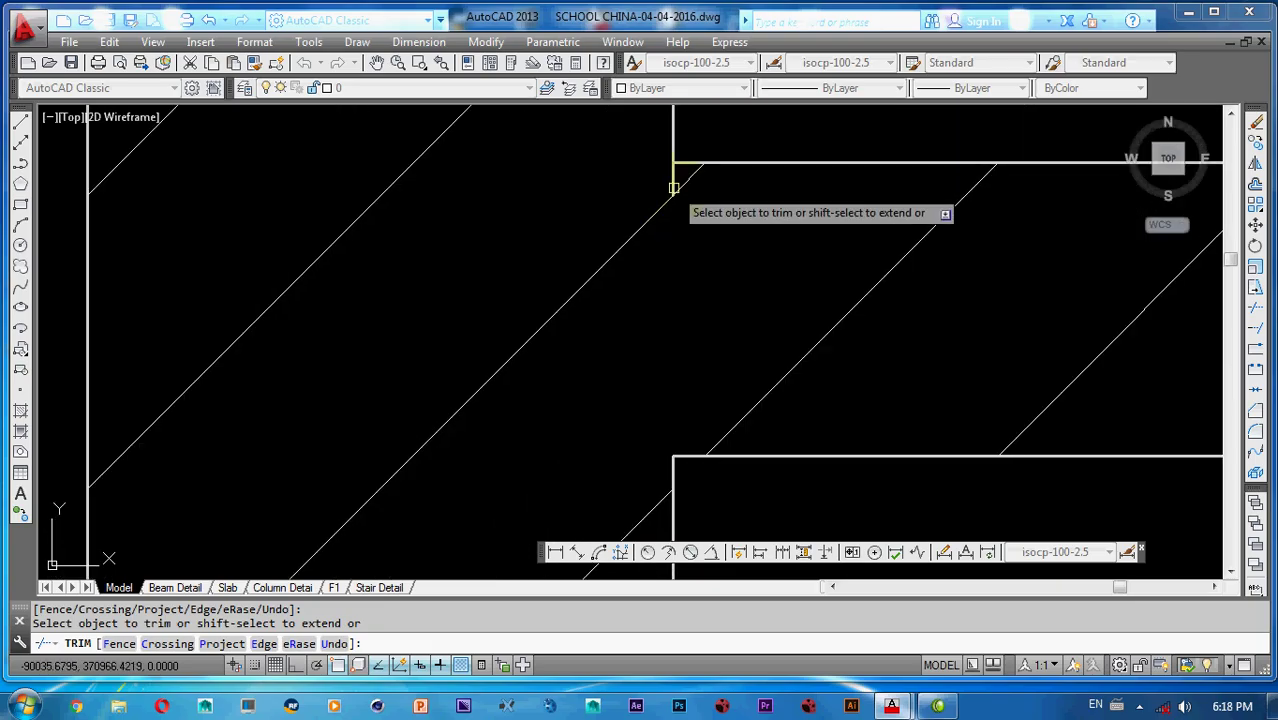
pyautogui.scroll(-7, 665, 185)
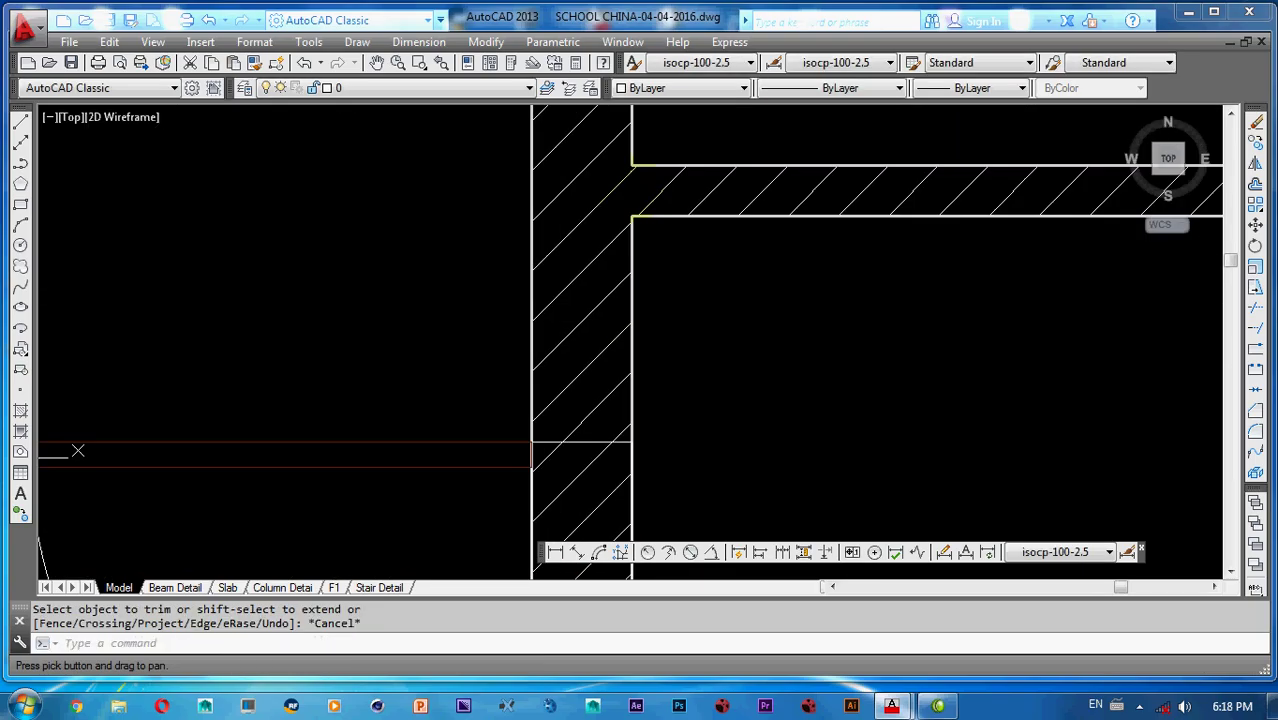
# - Move the door up along the side wall, leaving a short wall section between its opening and the column
pyautogui.click(422, 232)
pyautogui.click(645, 430)
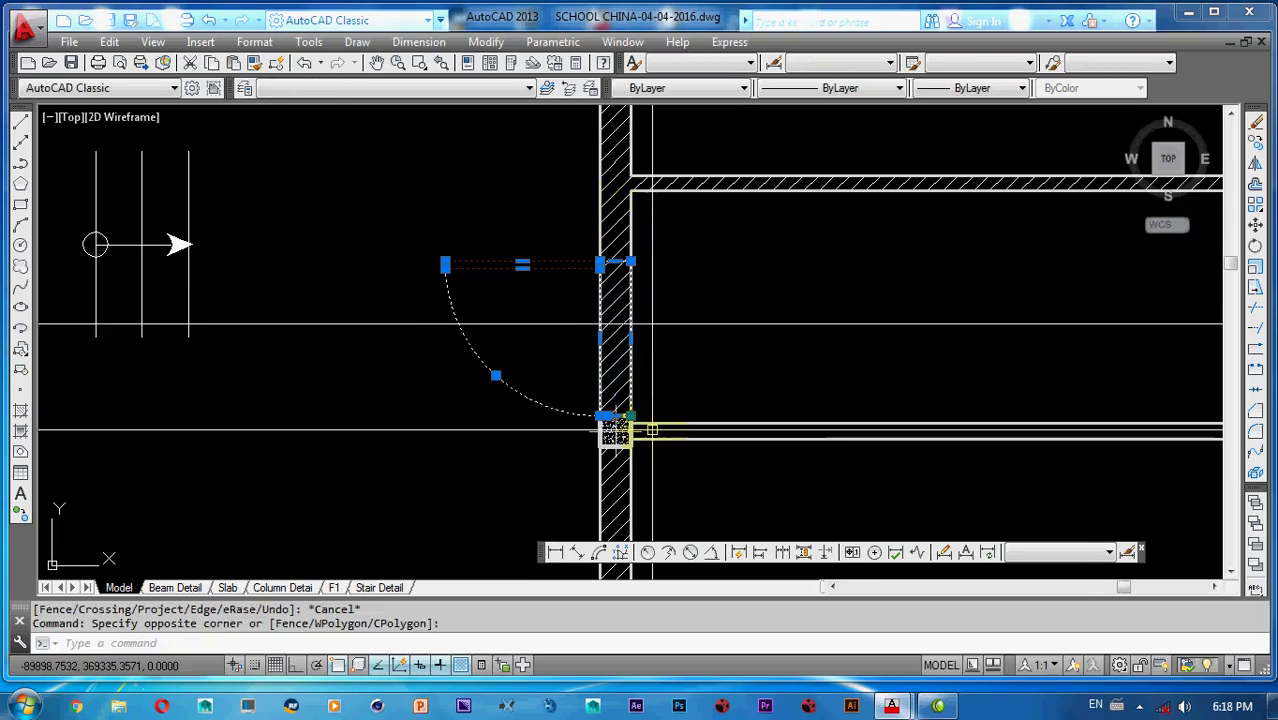
pyautogui.write('m')
pyautogui.press('Return')
pyautogui.click(631, 312)
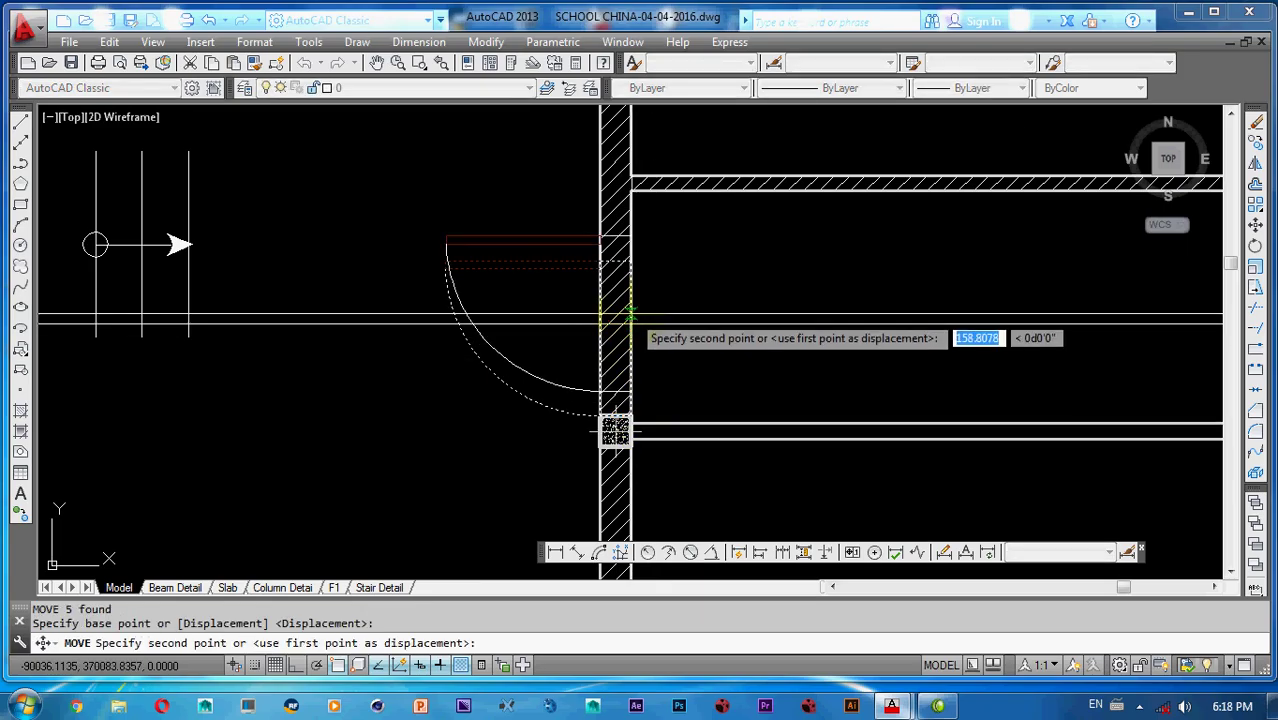
pyautogui.click(631, 304)
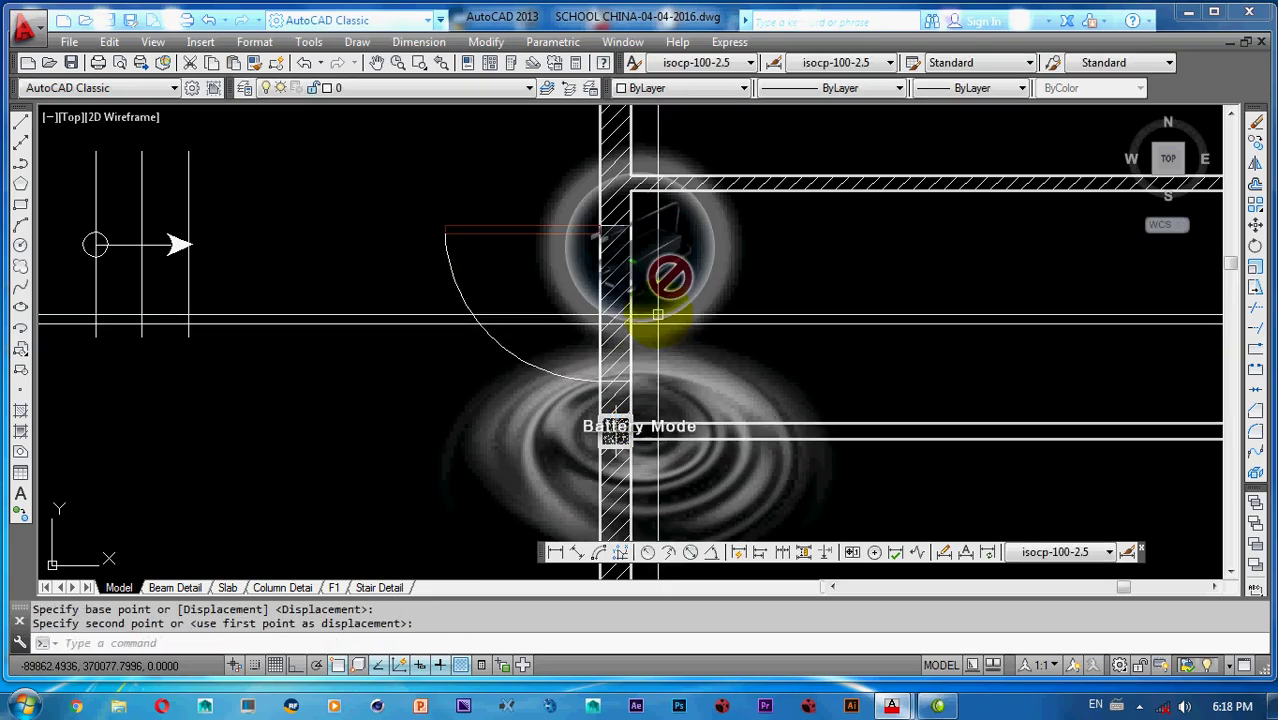
# - Trim the side wall's hatch out of the door opening, using the opening rectangle as the cutting edge
pyautogui.moveTo(828, 310); pyautogui.dragTo(805, 321, button='middle')
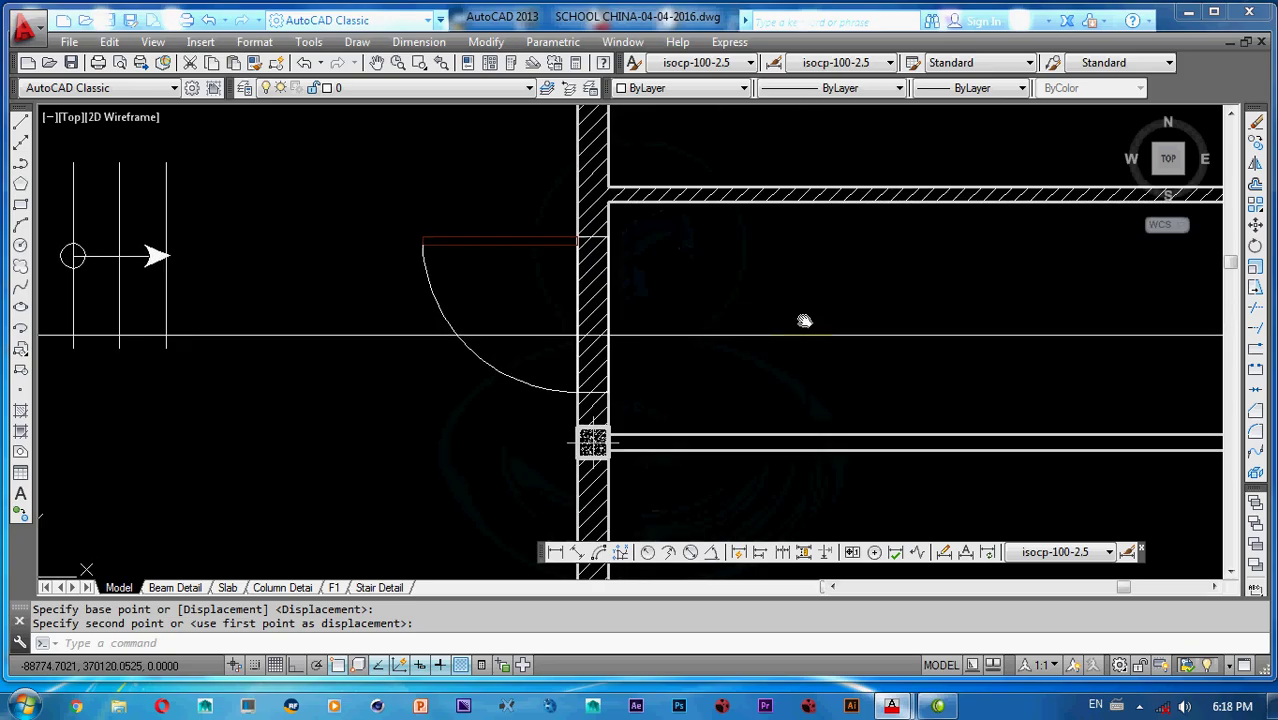
pyautogui.moveTo(674, 313)
pyautogui.mouseDown(button='middle')
pyautogui.moveTo(798, 305)
pyautogui.moveTo(820, 290)
pyautogui.mouseUp(button='middle')
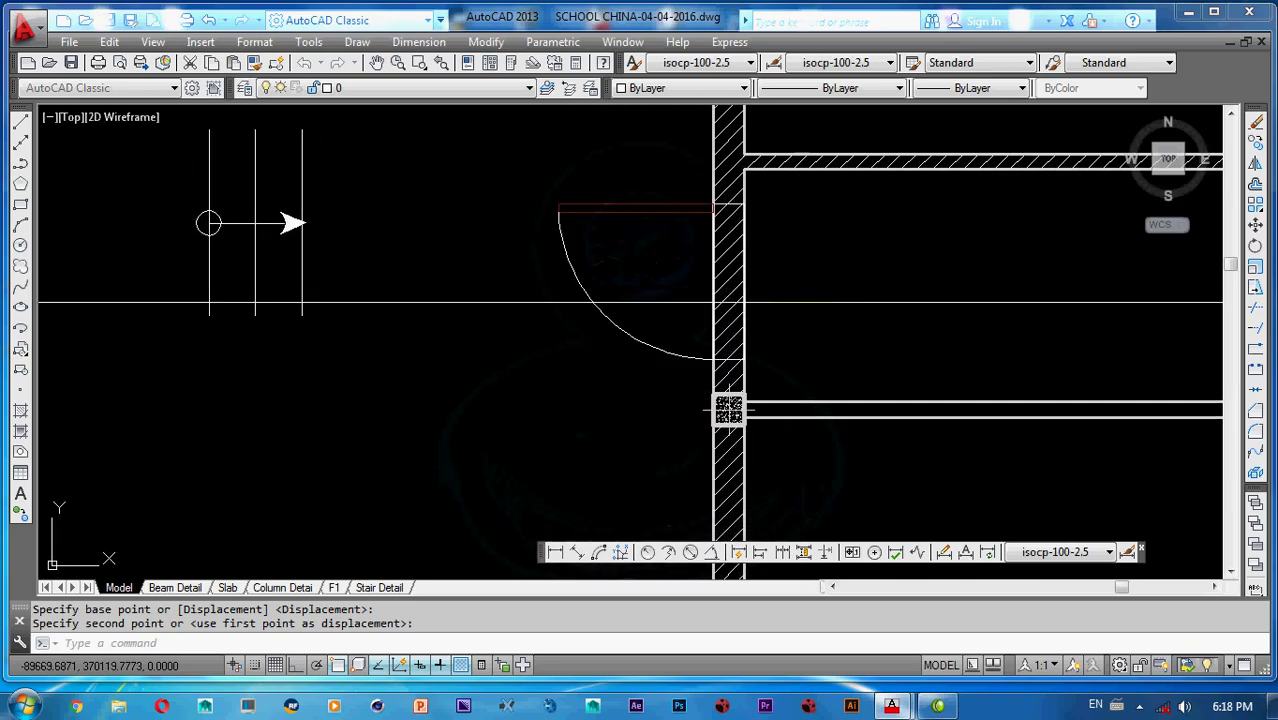
pyautogui.write('tr')
pyautogui.press('Return')
pyautogui.press('Escape')
pyautogui.write('tr')
pyautogui.press('Return')
pyautogui.scroll(2, 714, 268)
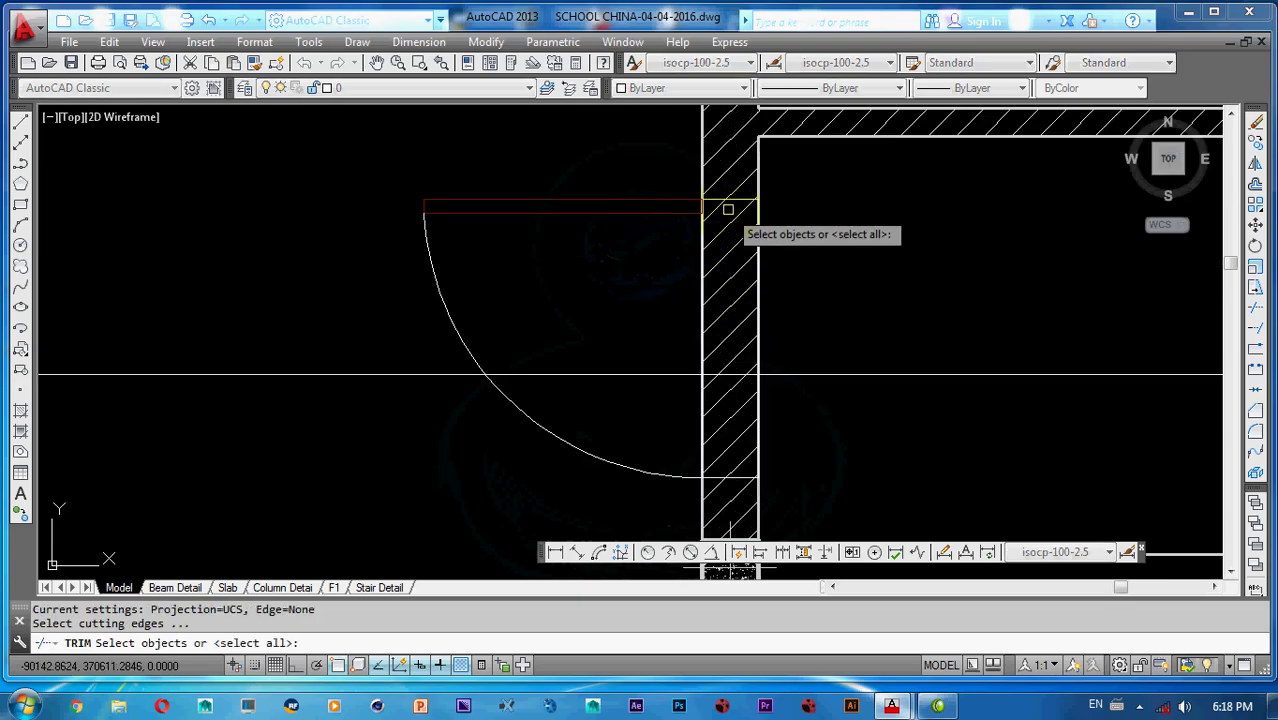
pyautogui.press('Return')
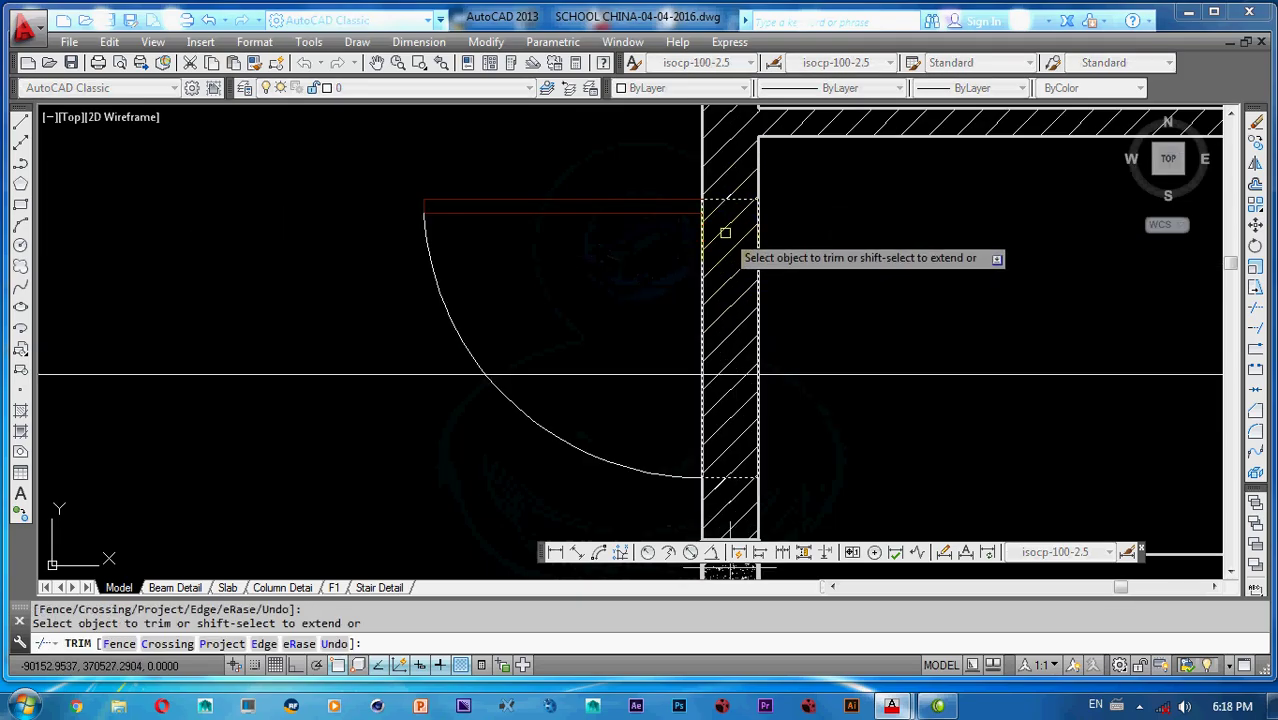
pyautogui.scroll(-2, 708, 252)
pyautogui.press('Escape')
pyautogui.press('Escape')
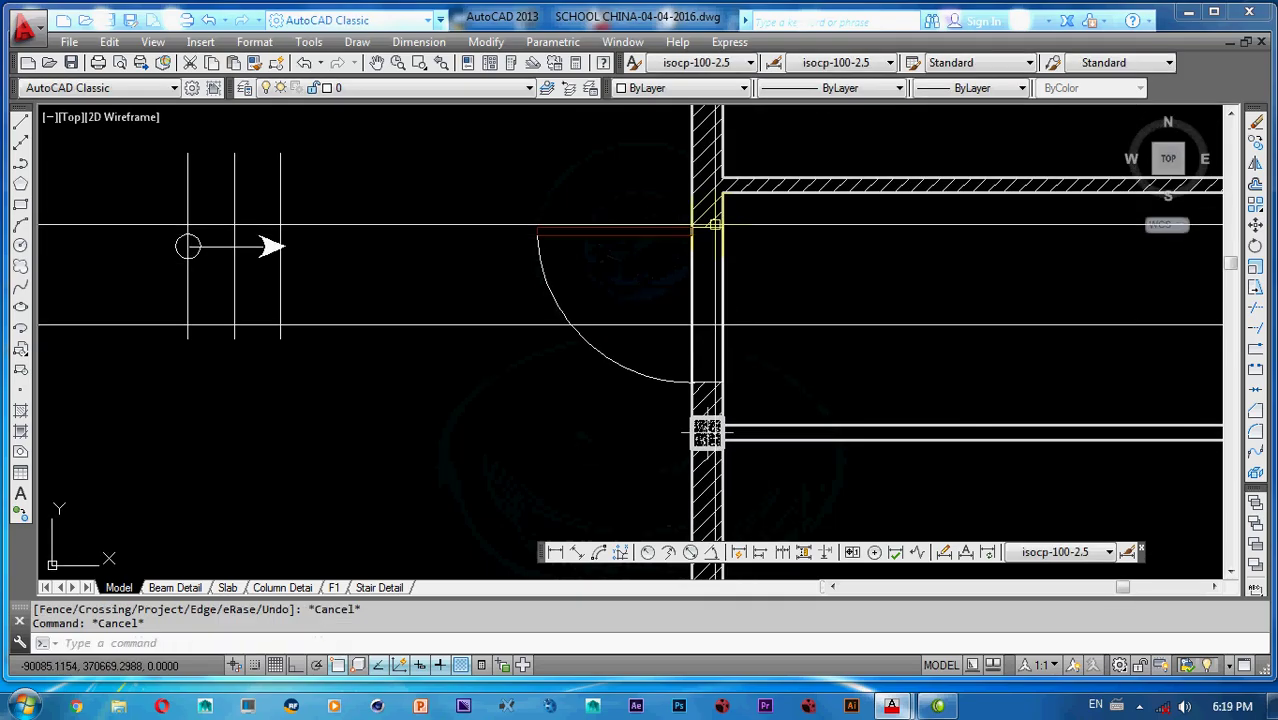
# - Bring the side wall's door opening rectangle to the front of the draw order
pyautogui.scroll(2, 715, 226)
pyautogui.click(715, 229)
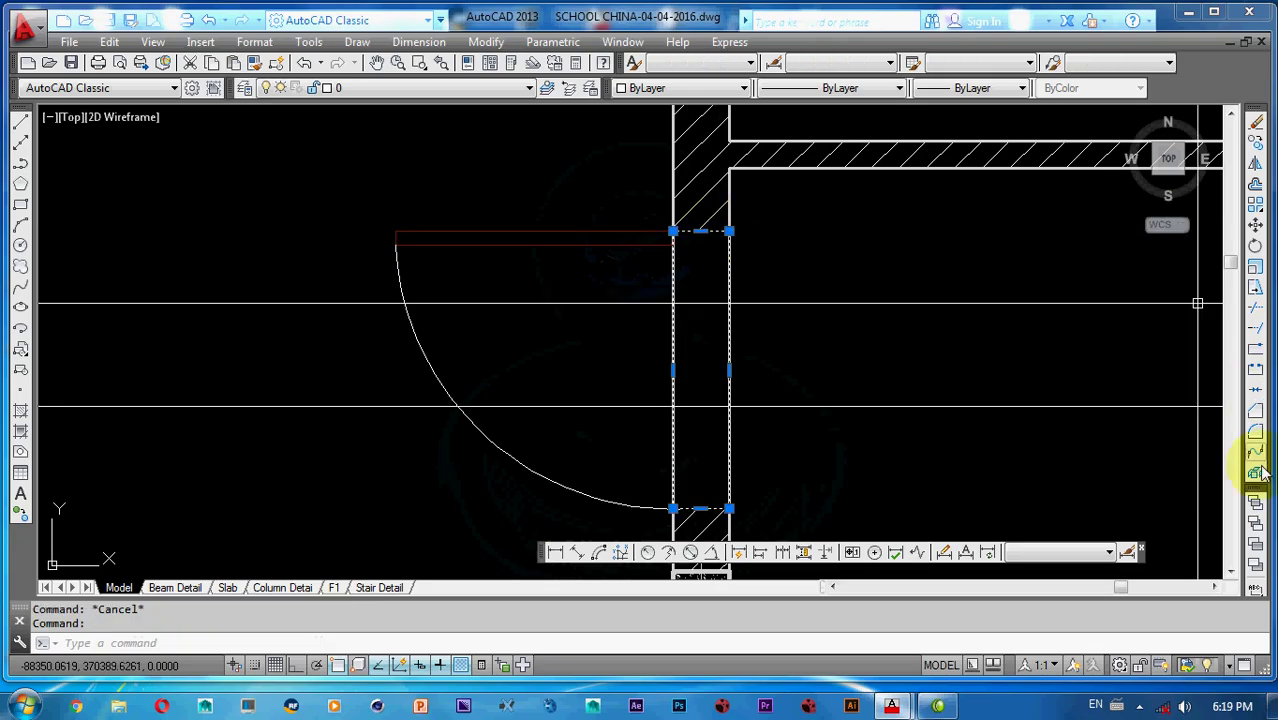
pyautogui.click(1257, 499)
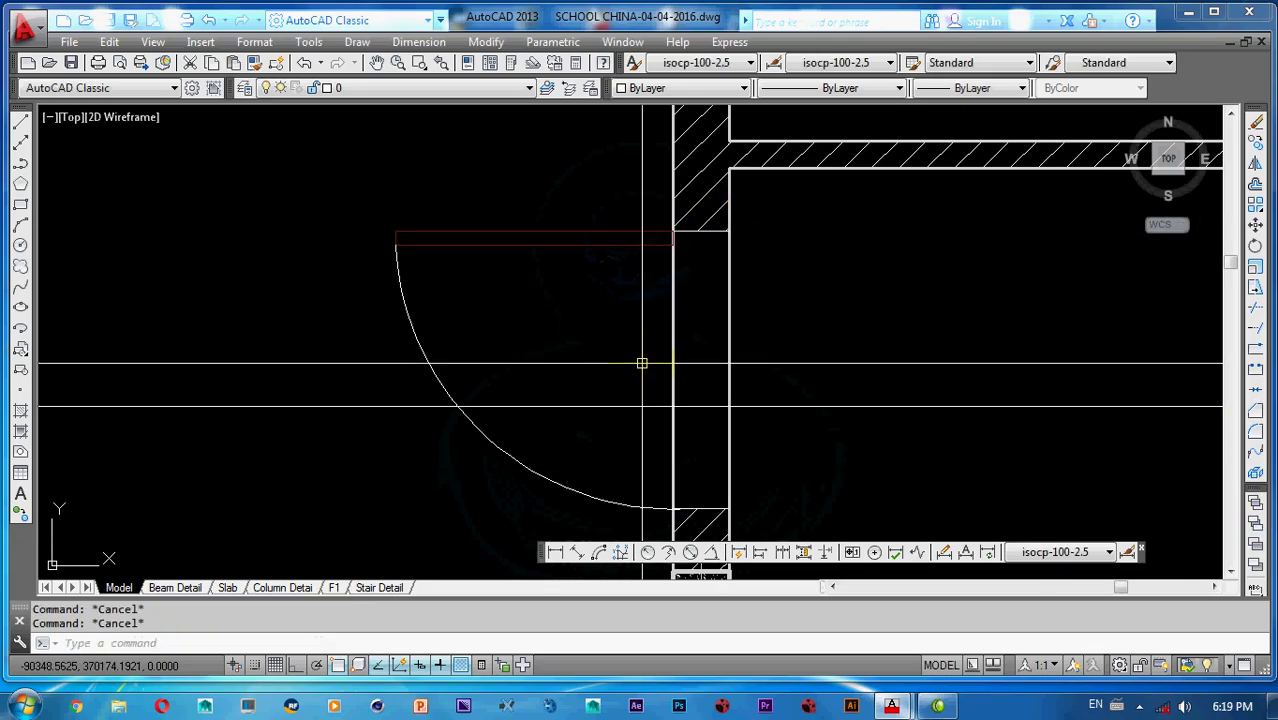
# - Try to match the side wall outline's properties onto the door opening rectangle
pyautogui.write('a')
pyautogui.press('Return')
pyautogui.click(681, 237)
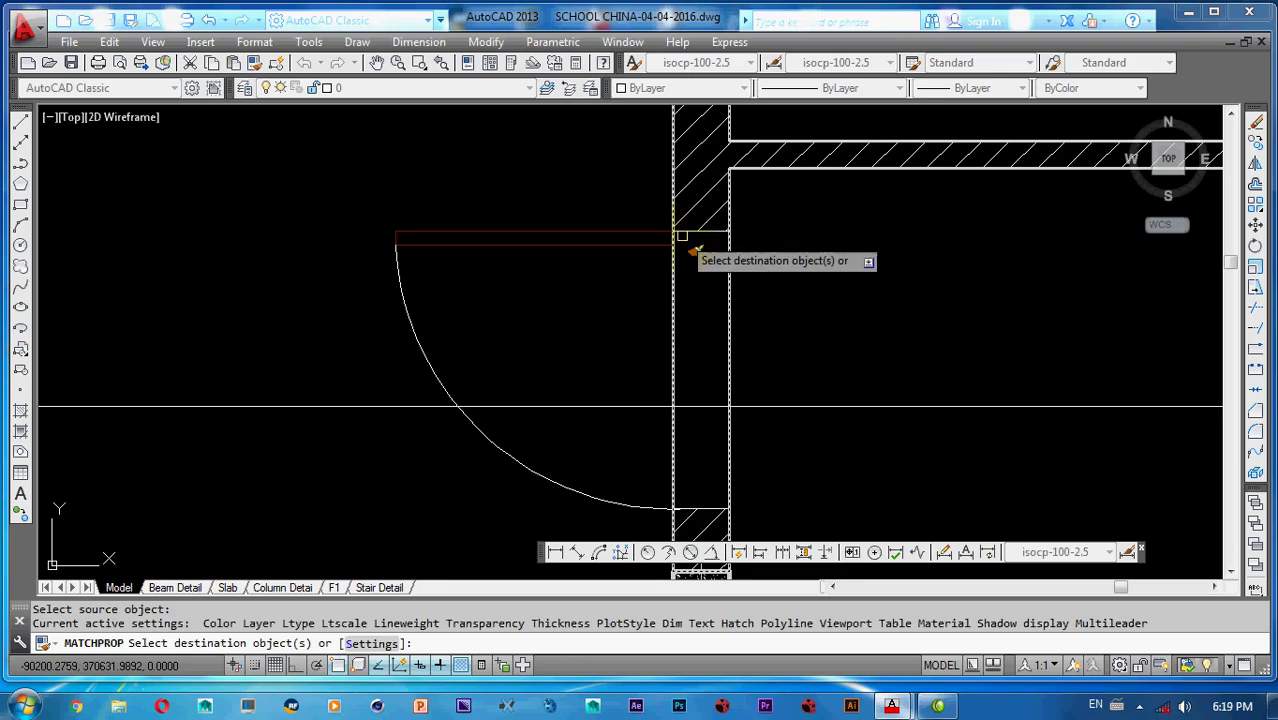
pyautogui.click(685, 235)
pyautogui.press('Escape')
pyautogui.press('Escape')
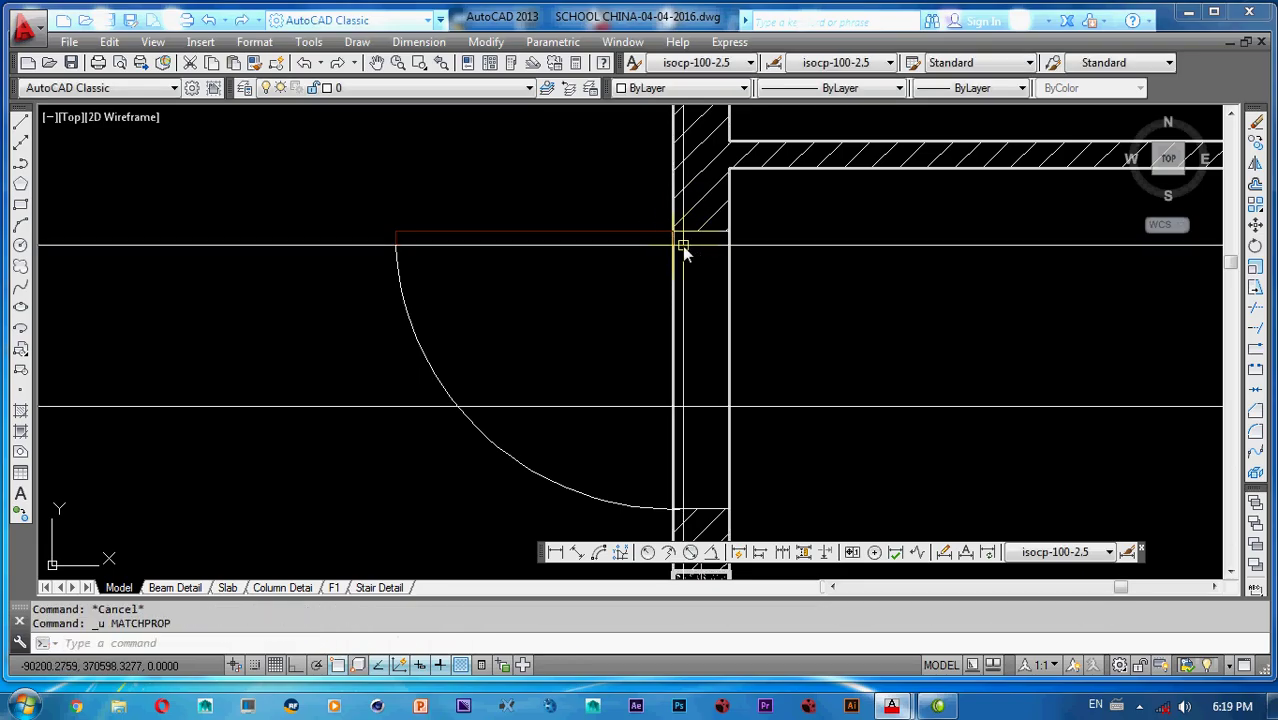
# - Trim the side wall's thick outlines across the door opening, using the opening rectangle as the cutting edge
pyautogui.write('tr')
pyautogui.press('Return')
pyautogui.click(684, 230)
pyautogui.press('Return')
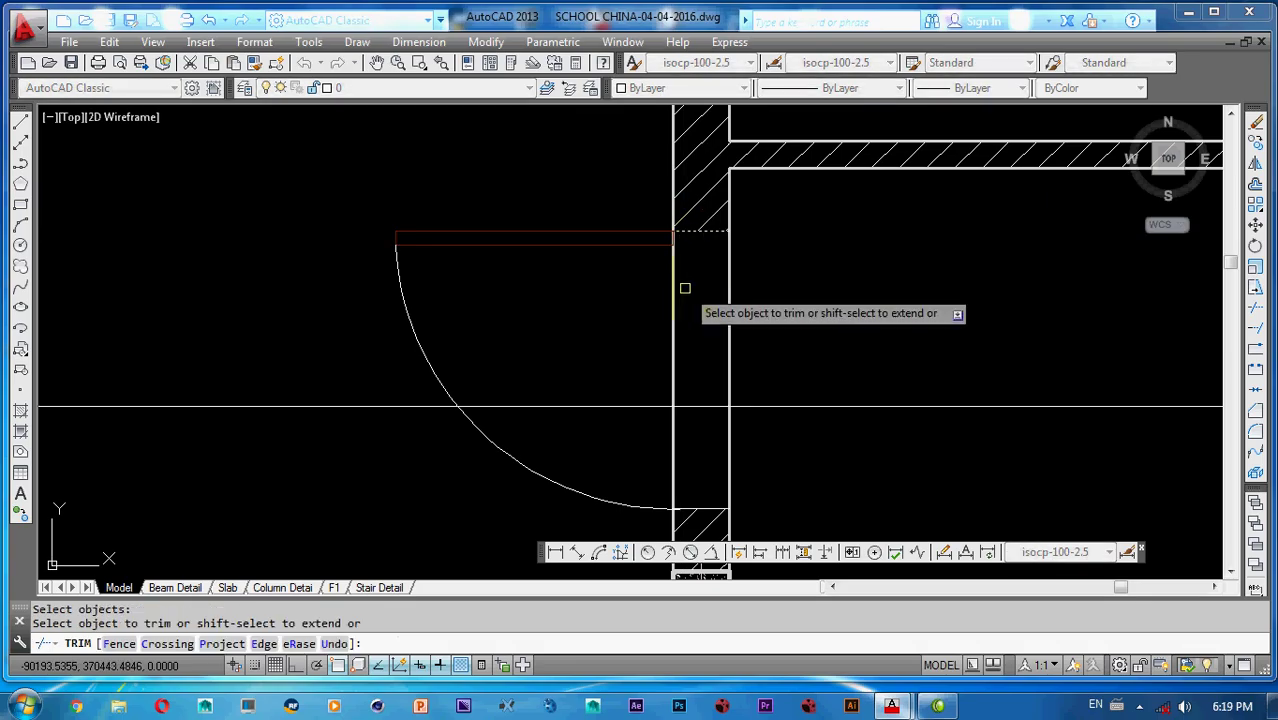
pyautogui.press('Escape')
pyautogui.scroll(-4, 725, 305)
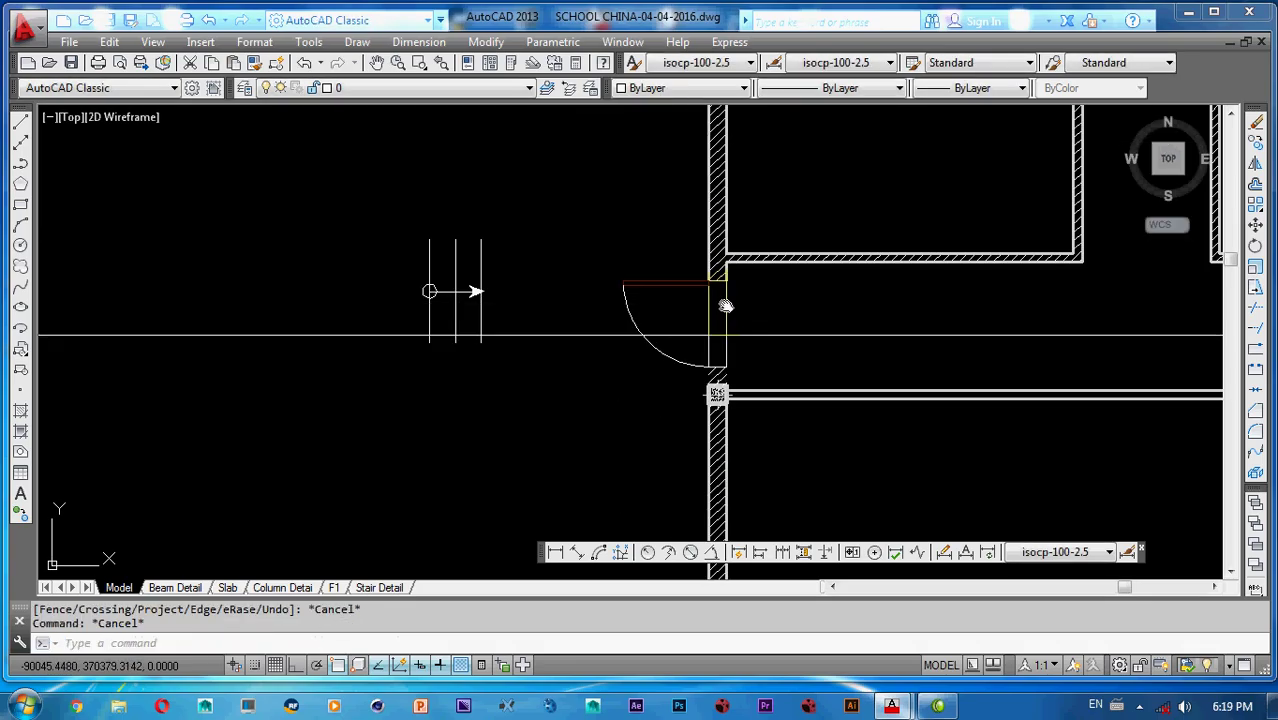
pyautogui.scroll(3, 619, 323)
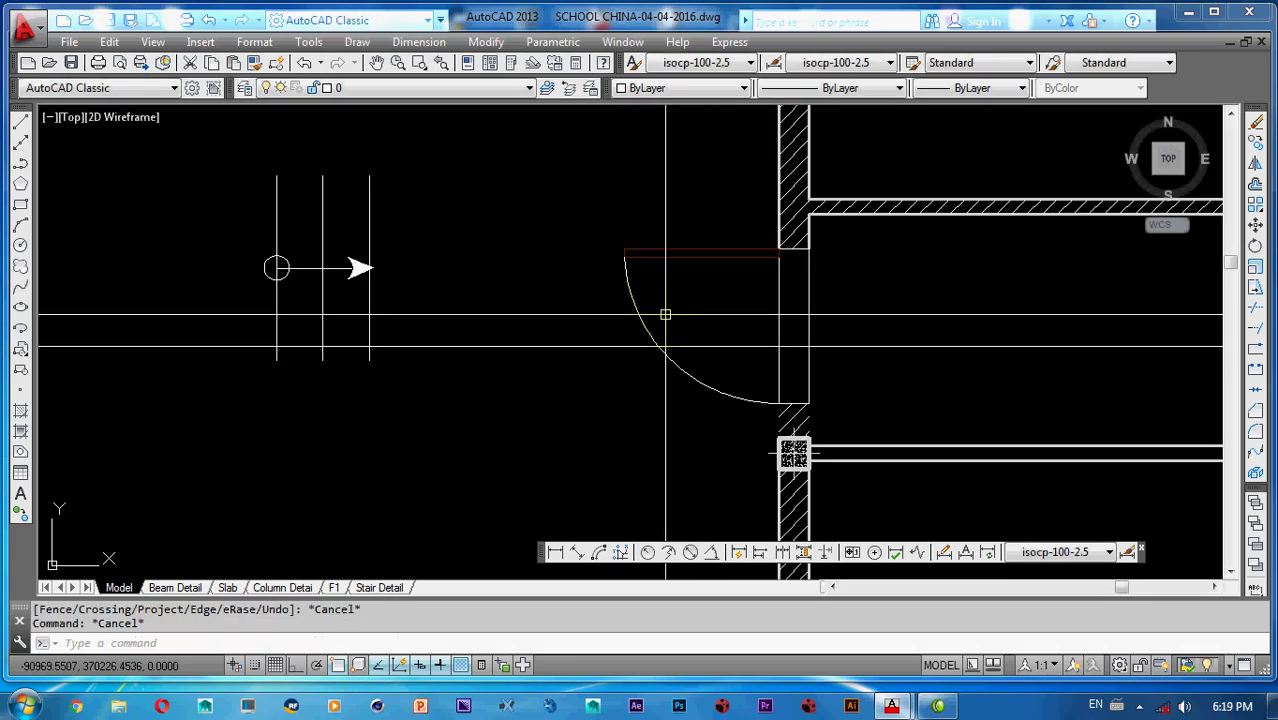
pyautogui.scroll(-3, 671, 310)
pyautogui.moveTo(720, 303); pyautogui.dragTo(625, 330, button='middle')
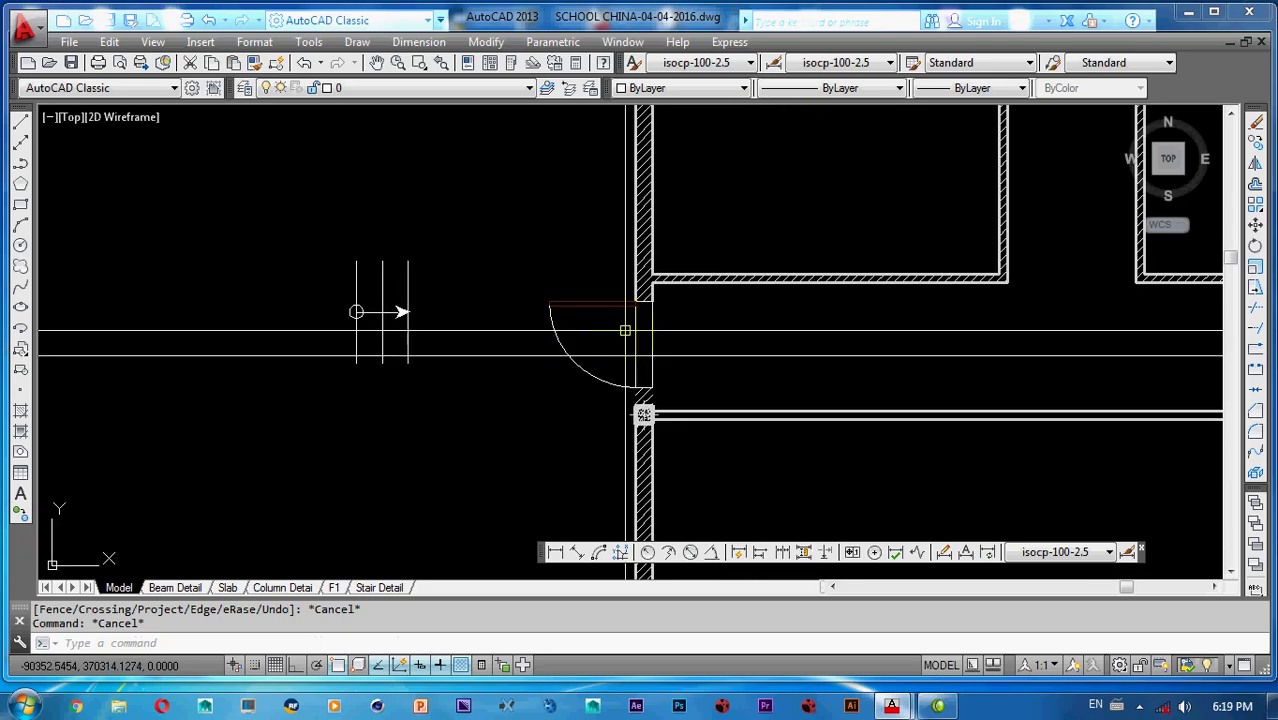
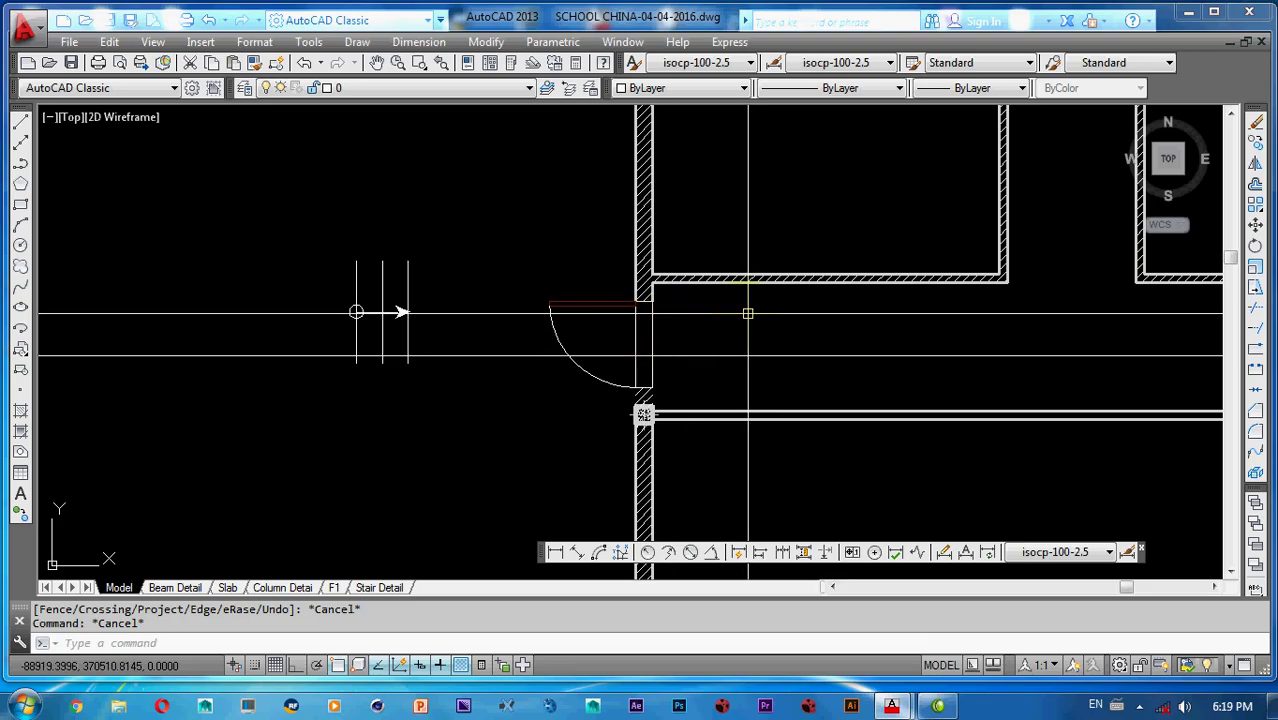
pyautogui.moveTo(778, 326); pyautogui.dragTo(822, 318, button='middle')
pyautogui.scroll(3, 493, 349)
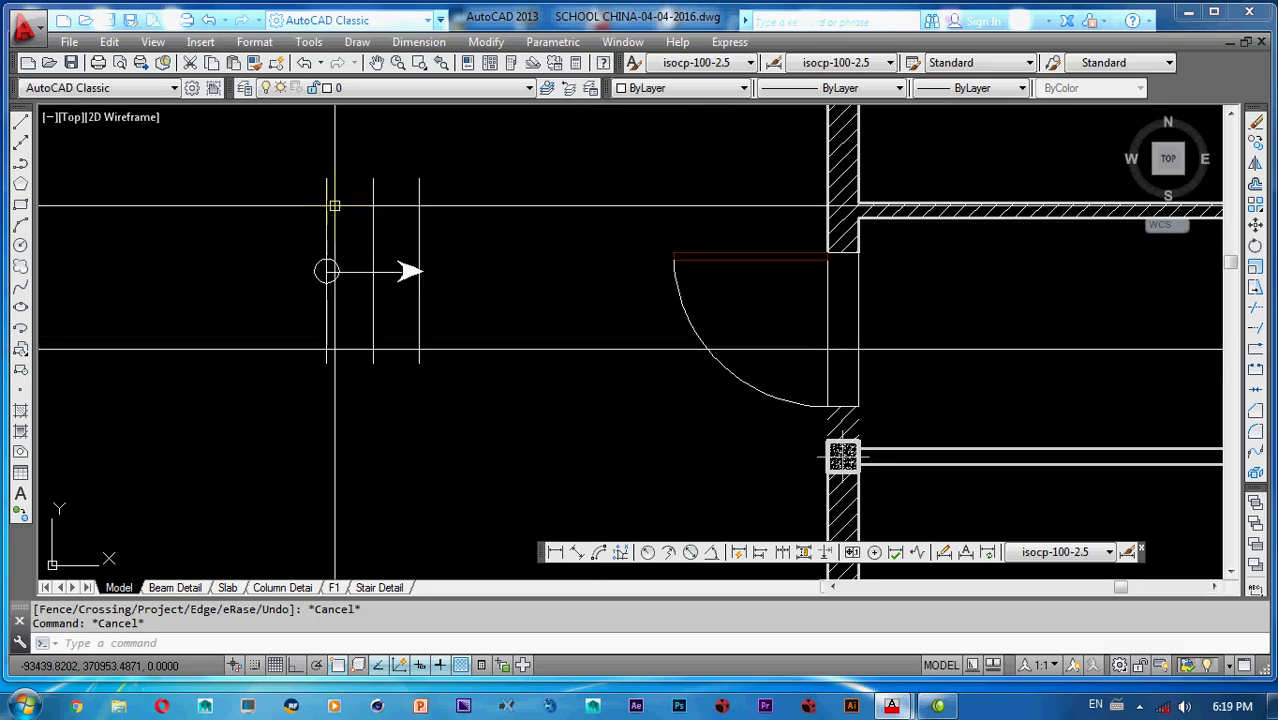
pyautogui.moveTo(680, 328); pyautogui.dragTo(631, 322, button='middle')
pyautogui.moveTo(723, 388); pyautogui.dragTo(681, 372, button='middle')
pyautogui.write('r')
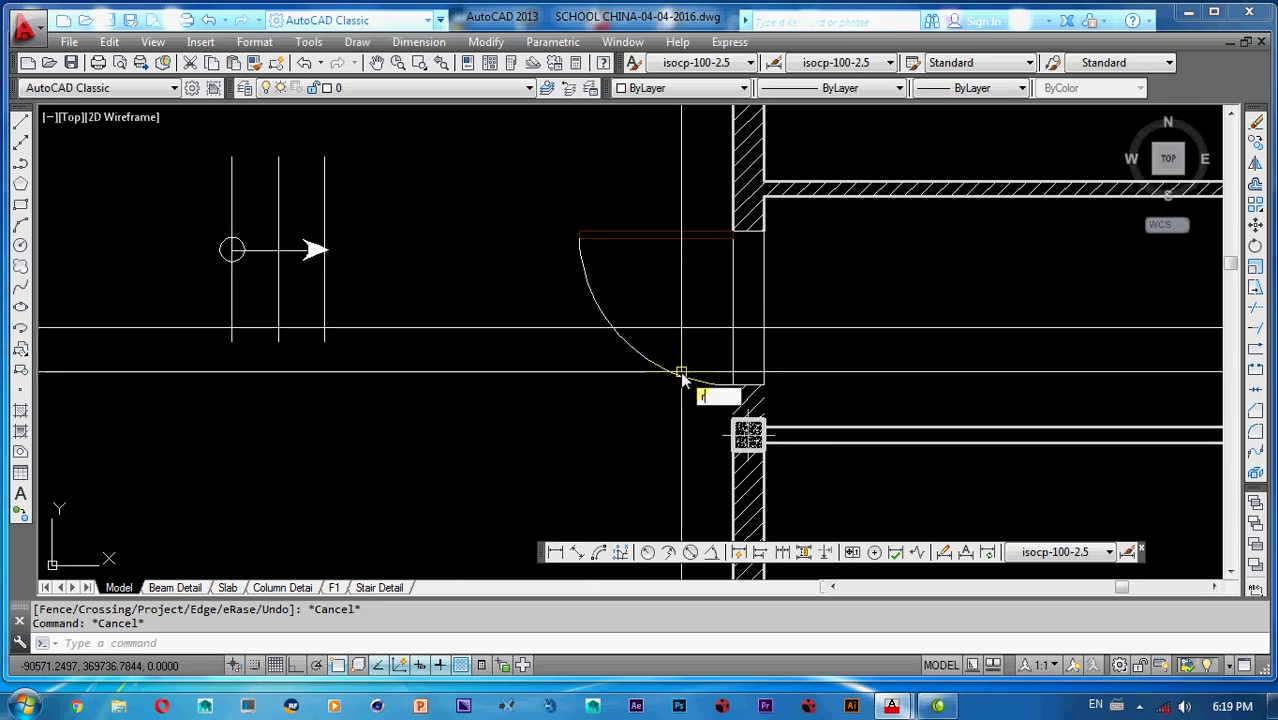
pyautogui.write('c')
pyautogui.press('Return')
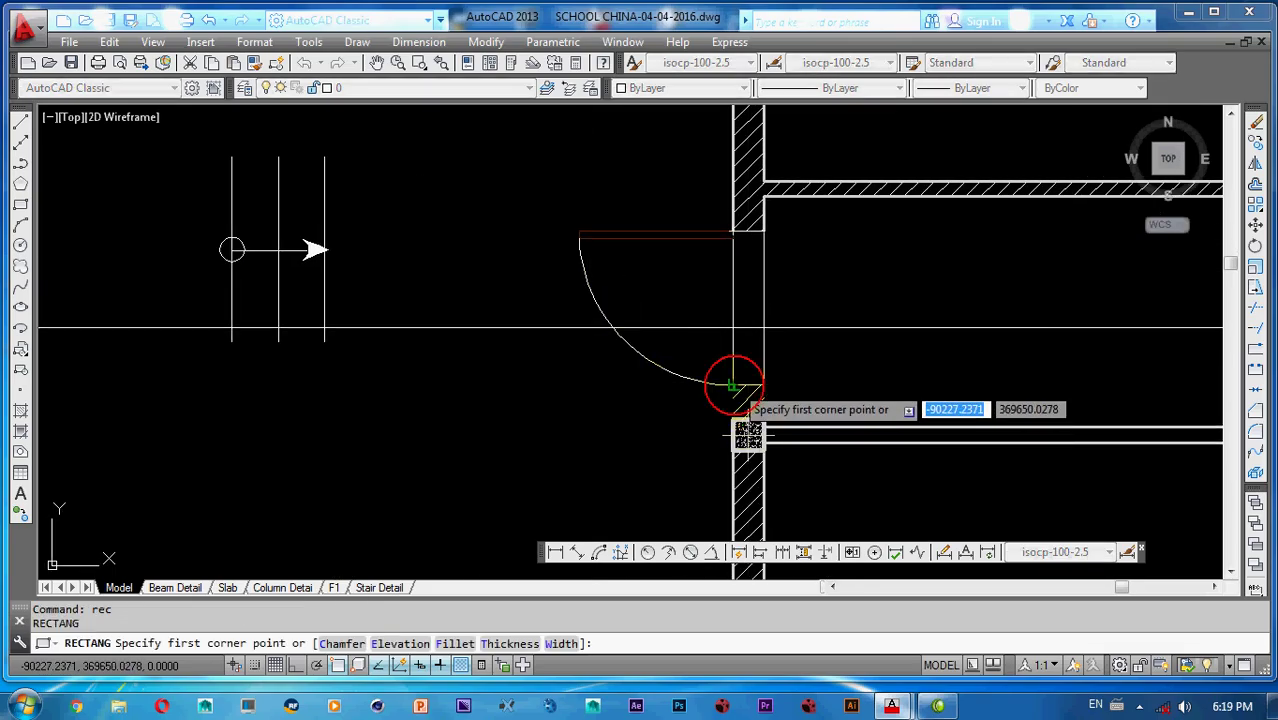
pyautogui.click(734, 386)
pyautogui.scroll(4, 748, 432)
pyautogui.press('Escape')
pyautogui.press('Escape')
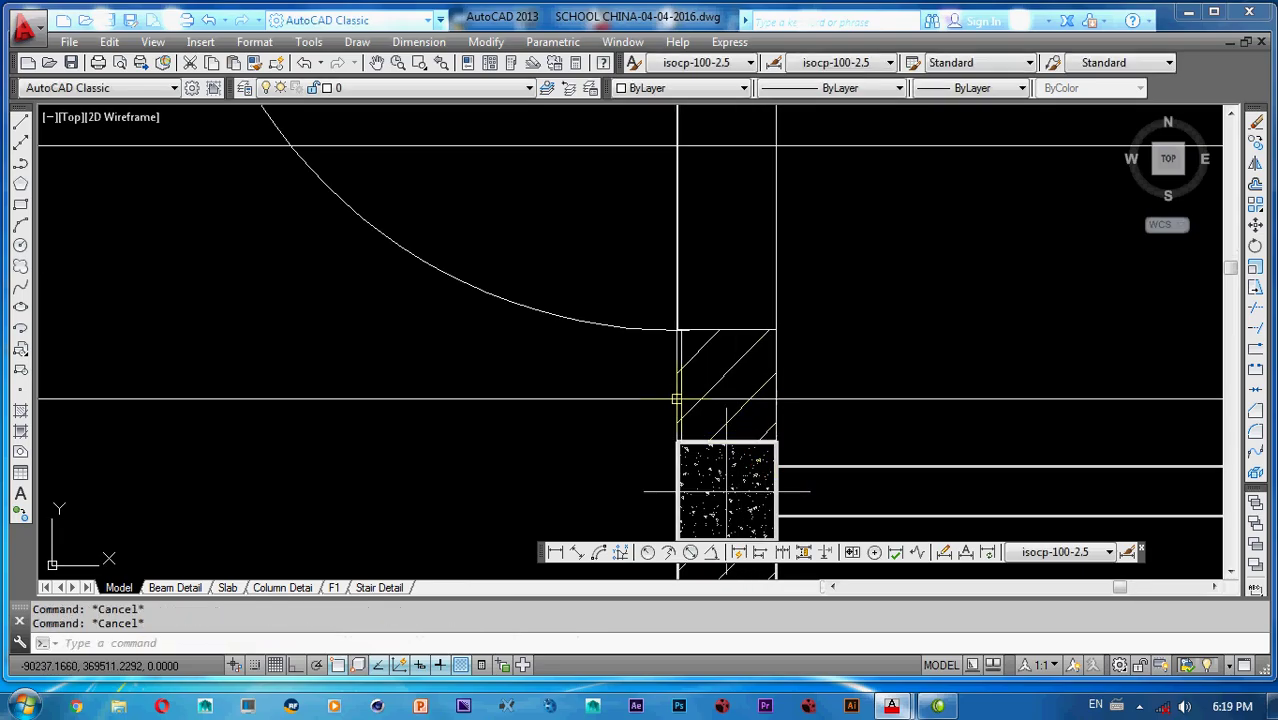
# - Erase the offset outline of the short wall piece between door opening and column, and redraw it as a rectangle from the opening's corner to the column
pyautogui.click(683, 386)
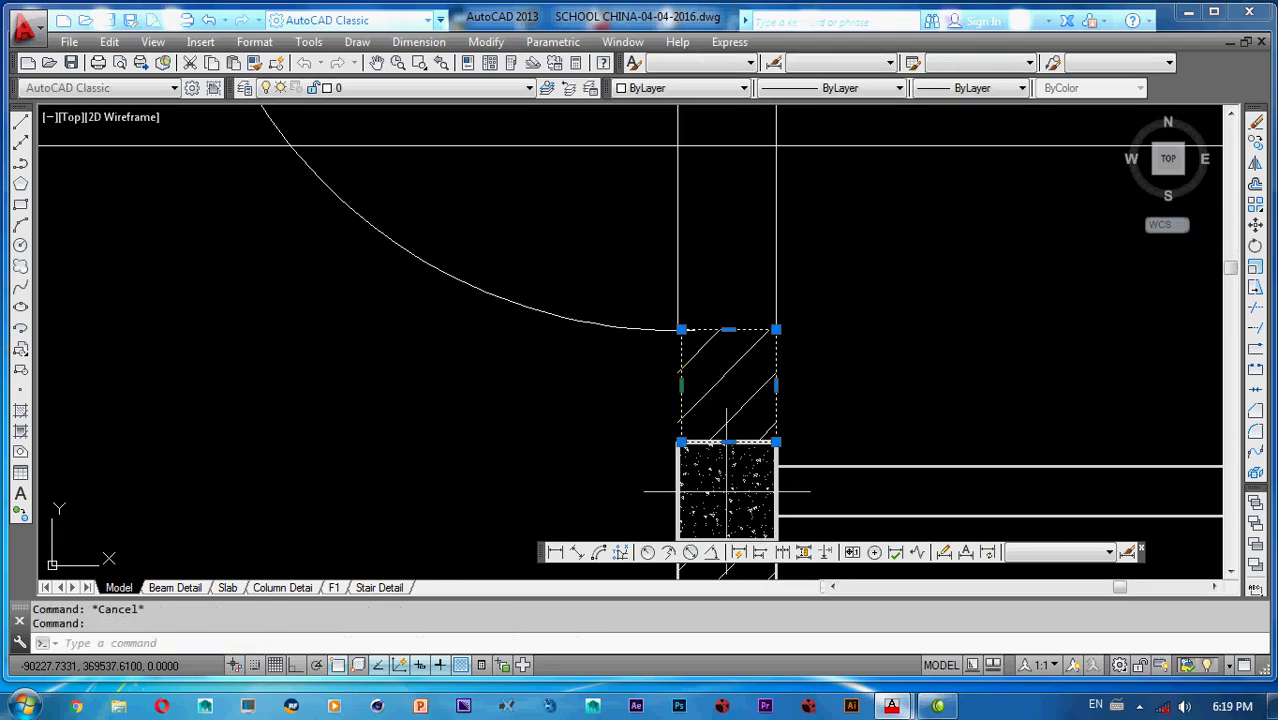
pyautogui.write('e')
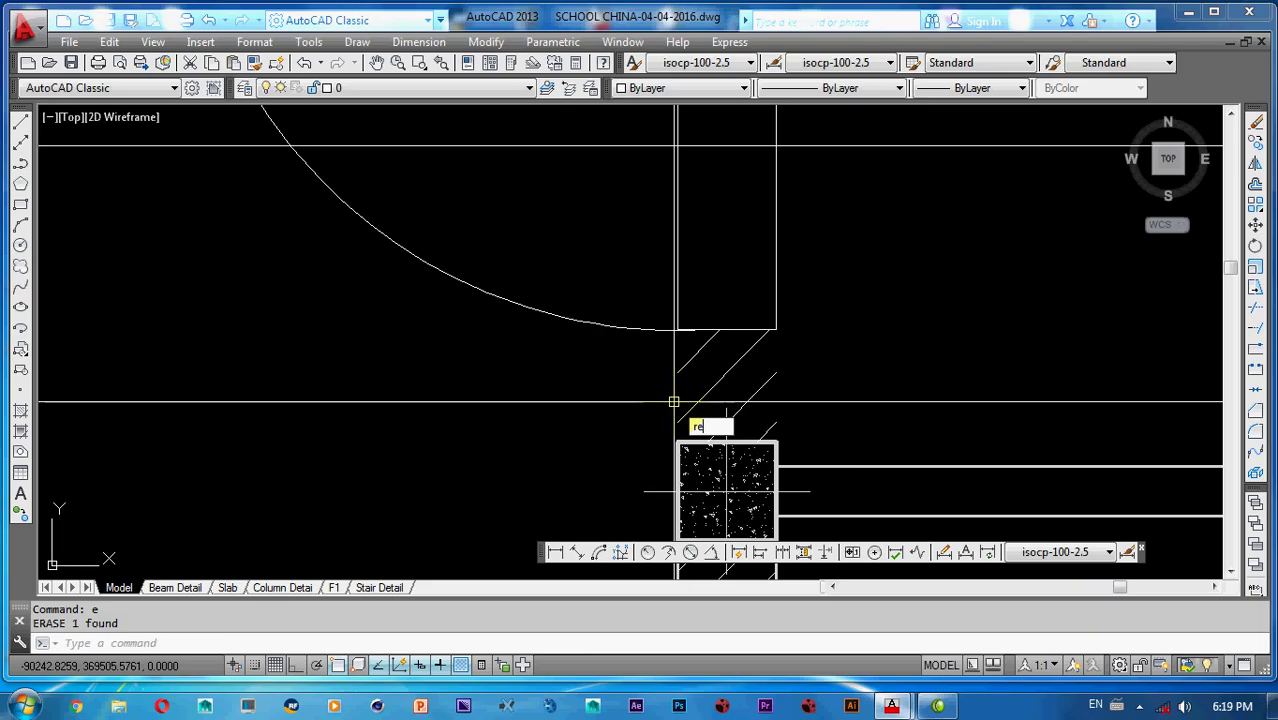
pyautogui.scroll(5, 675, 329)
pyautogui.click(706, 335)
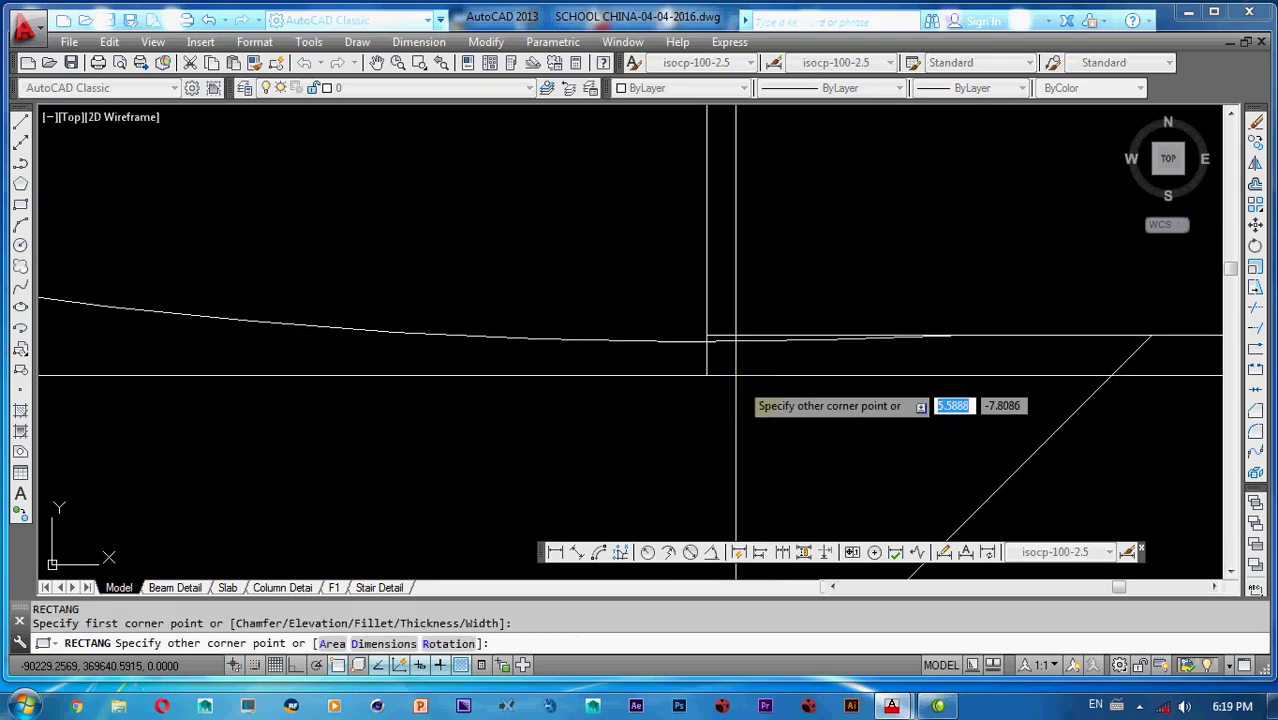
pyautogui.scroll(-5, 737, 376)
pyautogui.moveTo(738, 380); pyautogui.dragTo(659, 287, button='middle')
pyautogui.scroll(5, 745, 378)
pyautogui.press('Escape')
pyautogui.press('Escape')
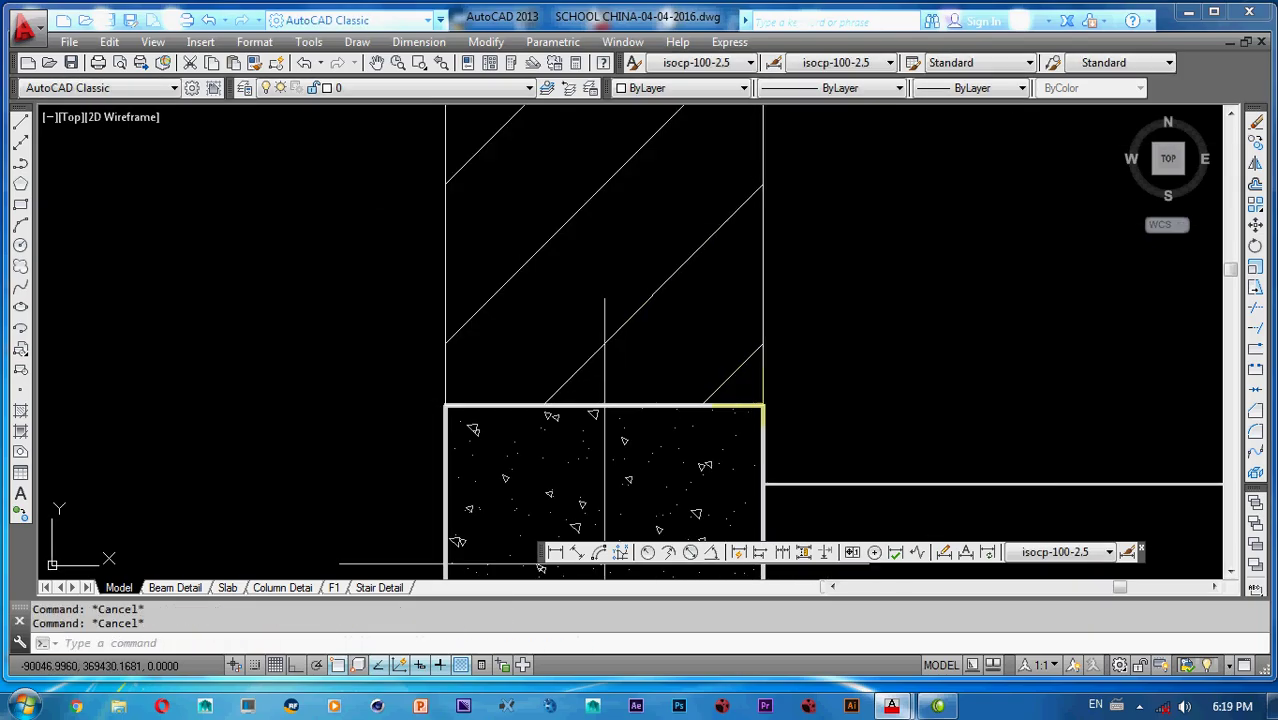
# - Match the thick wall line's properties onto the new rectangle around the short wall piece beside the column
pyautogui.write('ma')
pyautogui.press('Return')
pyautogui.click(802, 485)
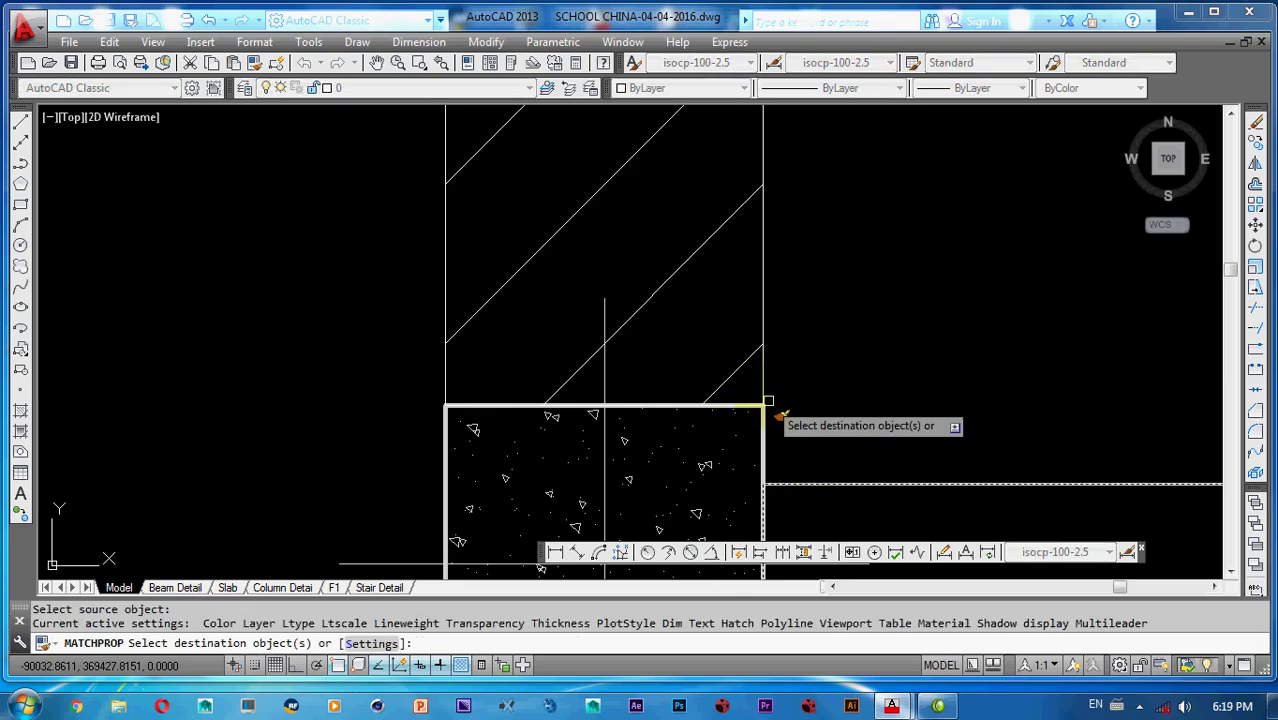
pyautogui.scroll(-5, 765, 390)
pyautogui.press('Escape')
pyautogui.scroll(-4, 700, 360)
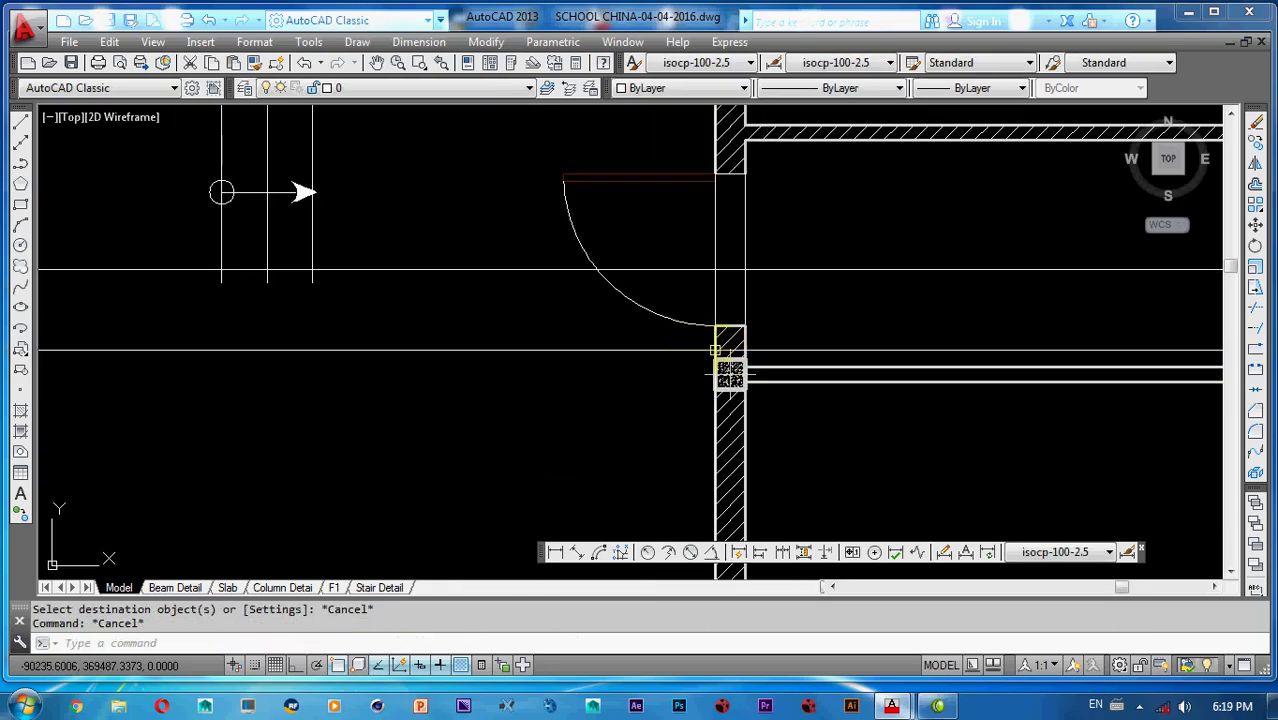
# - Draw the side door's landing outline from 200 above the opening, 1200 outward, straight down, and back to the wall at the column's corner
pyautogui.moveTo(628, 324); pyautogui.dragTo(699, 474, button='middle')
pyautogui.write('l')
pyautogui.press('Return')
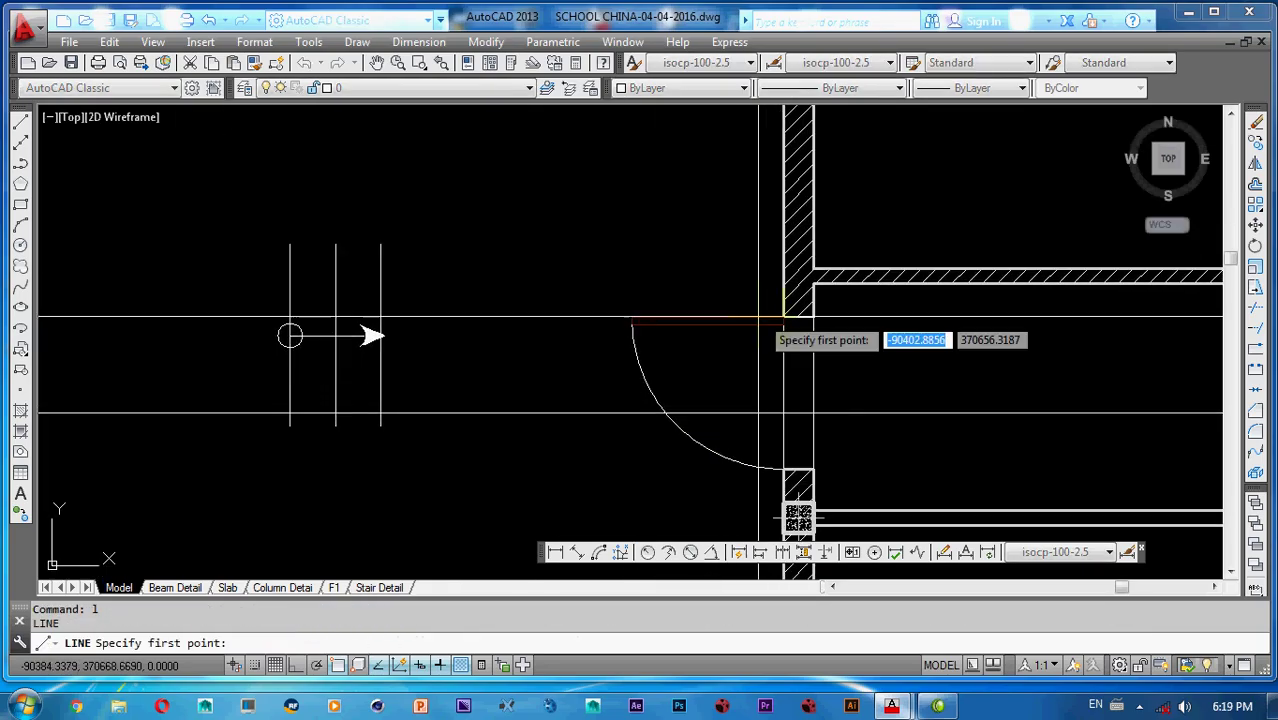
pyautogui.click(783, 299)
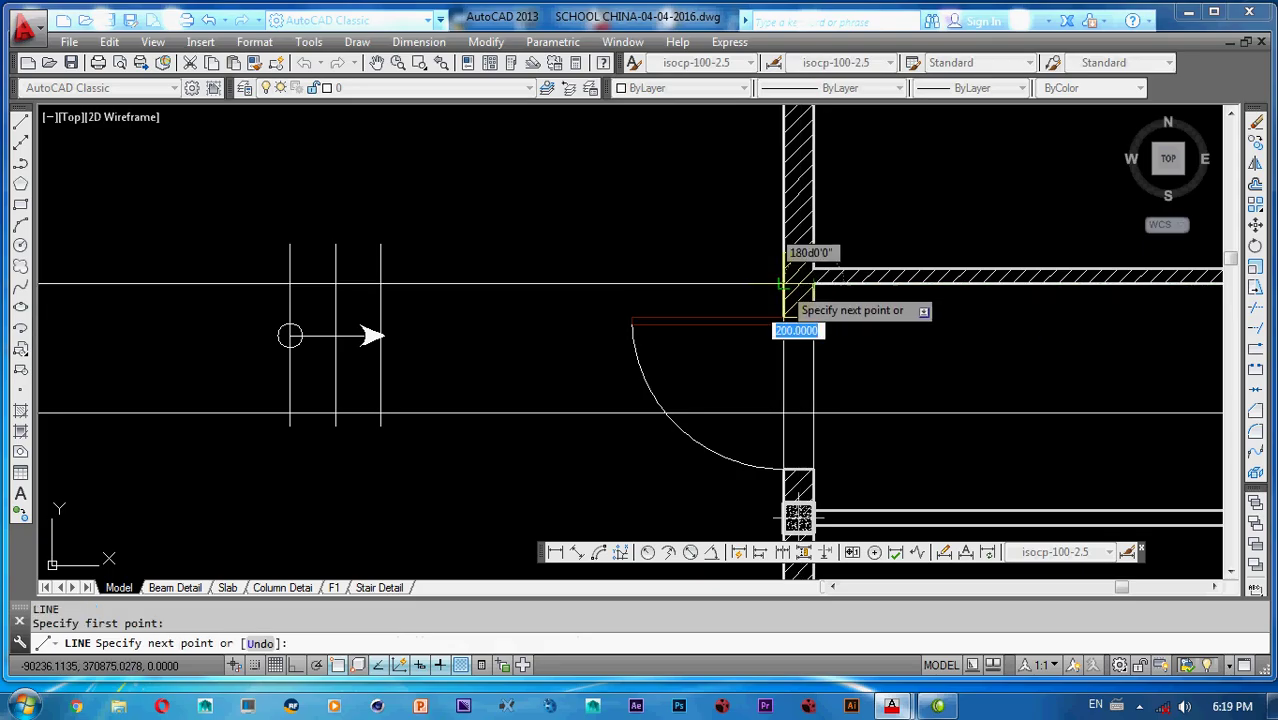
pyautogui.click(783, 284)
pyautogui.write('1200')
pyautogui.press('Return')
pyautogui.scroll(-4, 525, 282)
pyautogui.scroll(4, 534, 361)
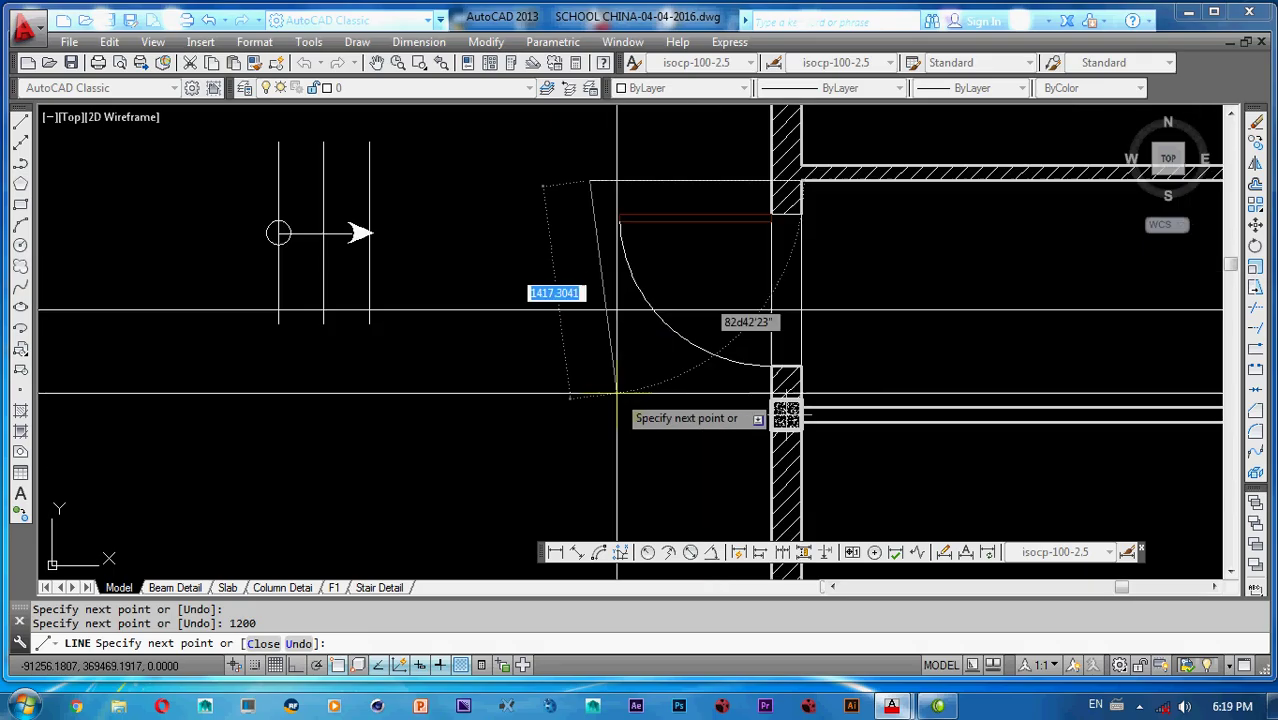
pyautogui.press('F8')
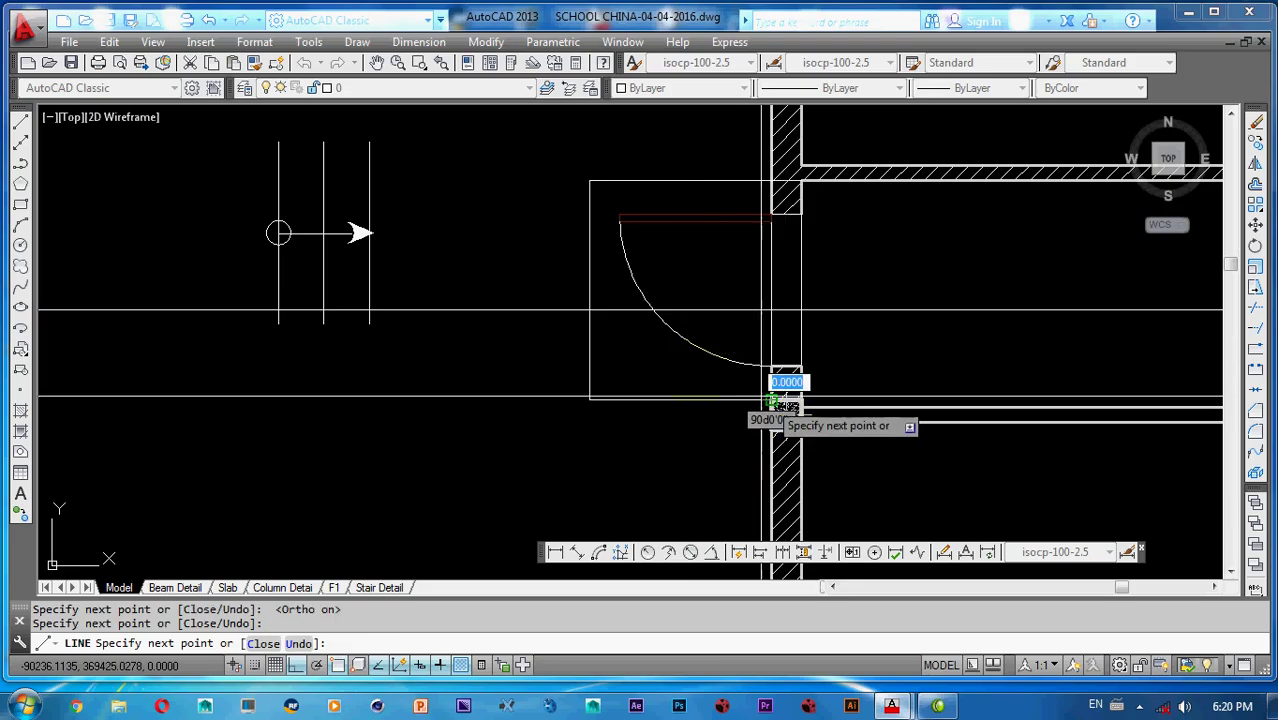
pyautogui.press('Escape')
# - Rotate the loose step lines with their direction arrow by 90 degrees about the middle line
pyautogui.scroll(-3, 454, 310)
pyautogui.click(314, 194)
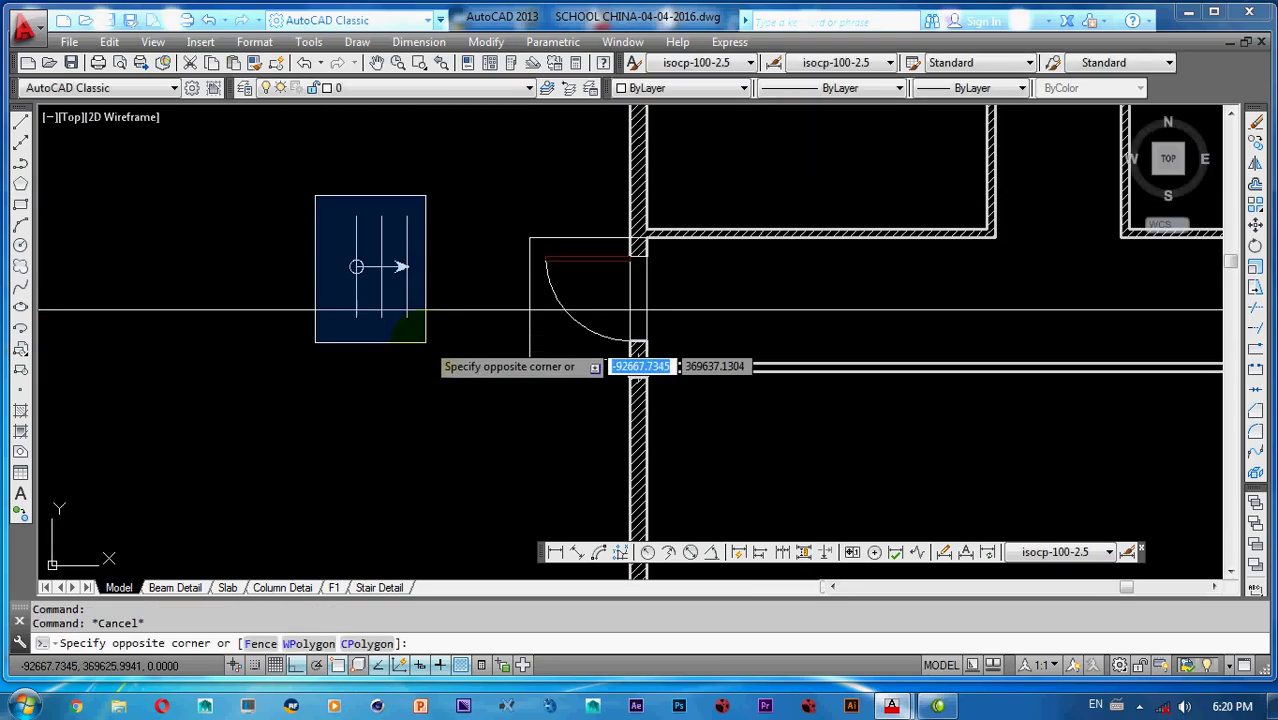
pyautogui.click(408, 338)
pyautogui.write('ro')
pyautogui.press('Return')
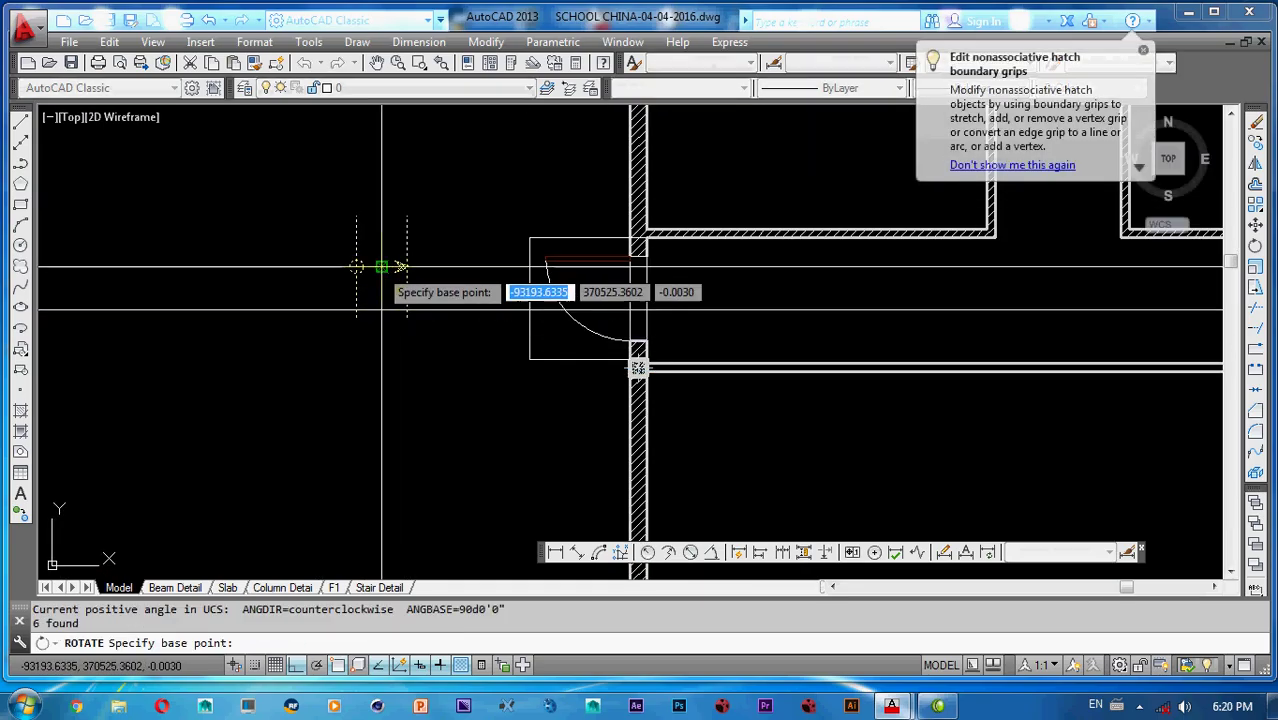
pyautogui.click(381, 267)
pyautogui.write('90')
pyautogui.press('Return')
# - Move the rotated steps and arrow so their upper end corner meets the landing's lower corner at the wall
pyautogui.click(308, 214)
pyautogui.click(432, 302)
pyautogui.write('m')
pyautogui.press('Return')
pyautogui.click(428, 240)
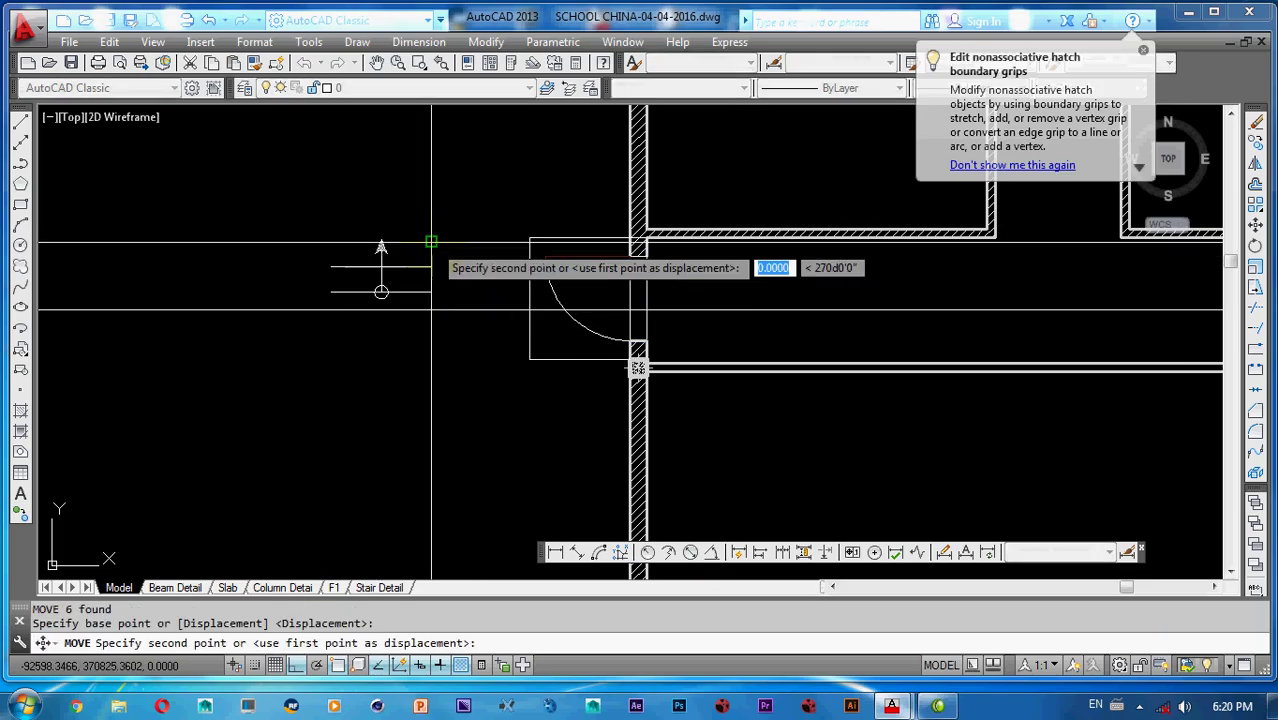
pyautogui.scroll(5, 625, 365)
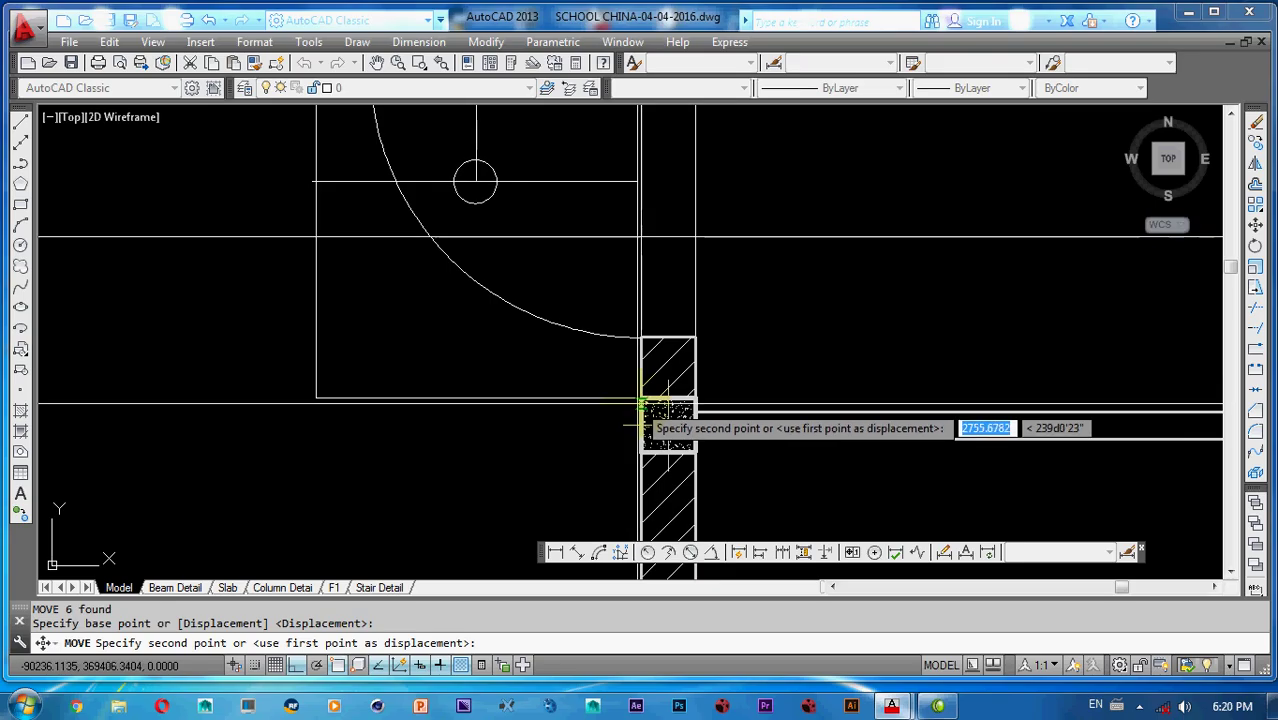
pyautogui.click(640, 400)
# - Draw a 600 long vertical line from the landing's outer lower corner to close the steps' outer side
pyautogui.scroll(-3, 531, 303)
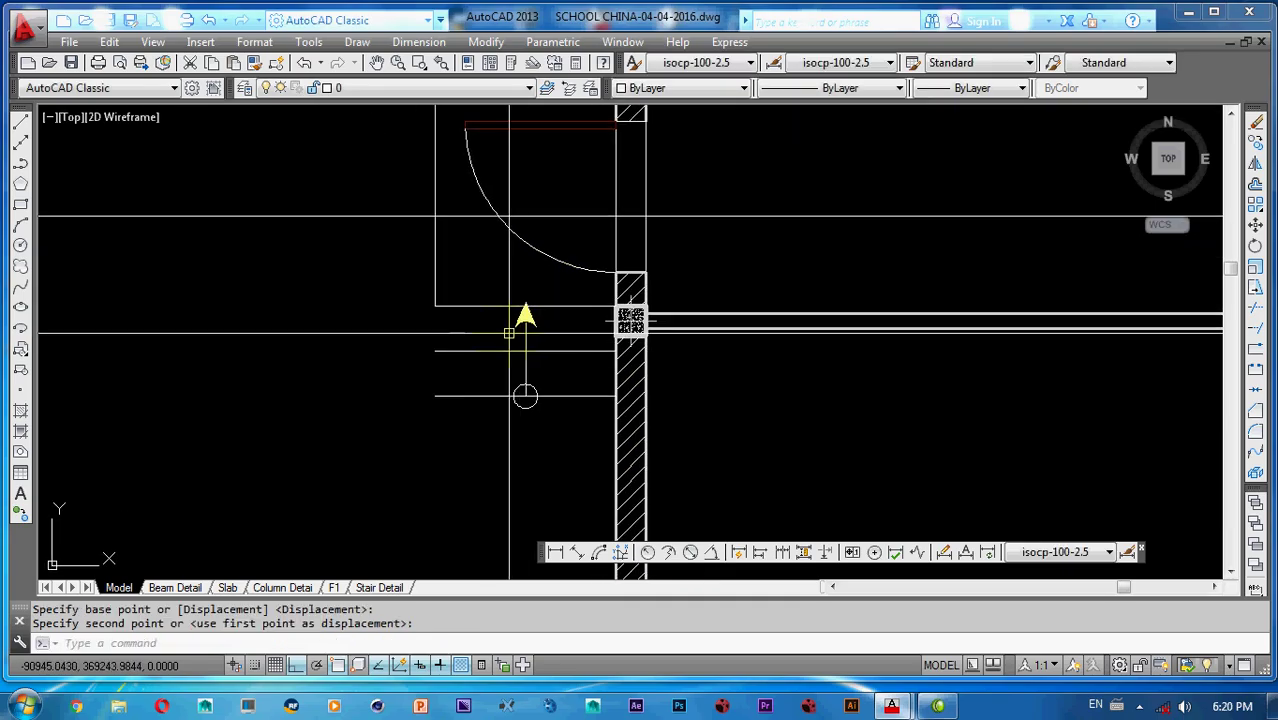
pyautogui.write('l')
pyautogui.press('Return')
pyautogui.click(436, 304)
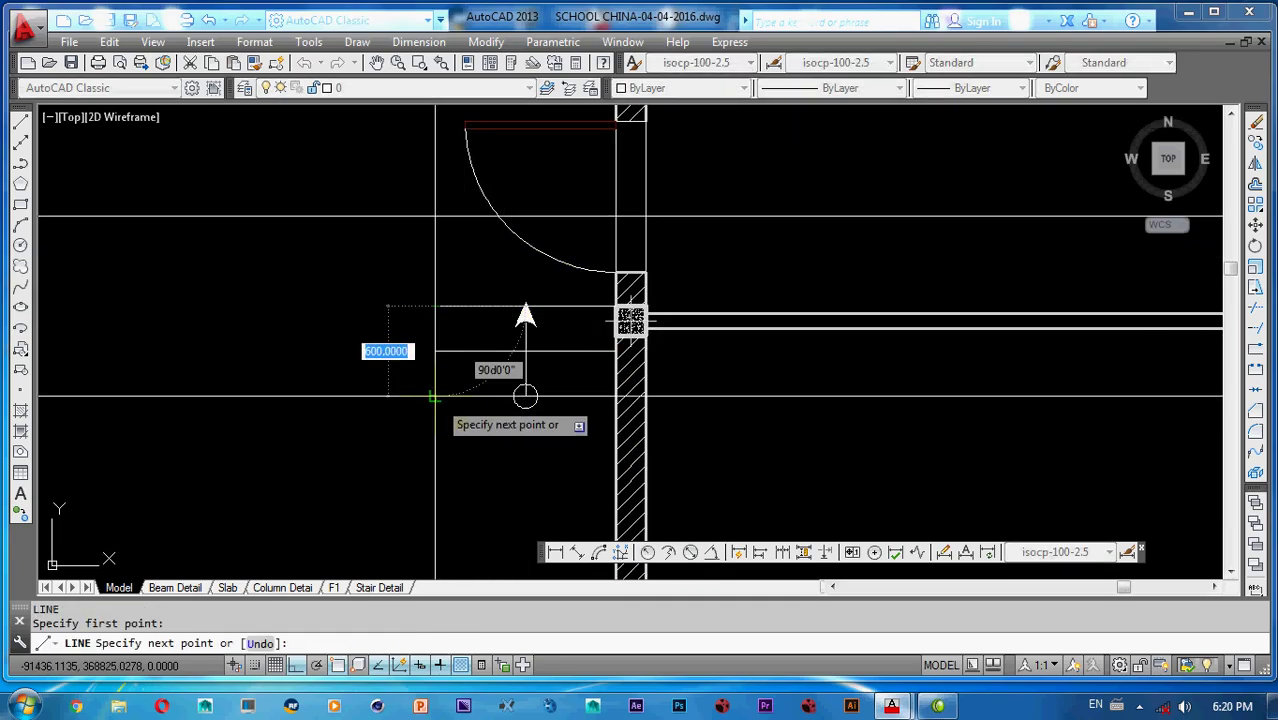
pyautogui.click(525, 314)
pyautogui.press('Escape')
# - Erase the long horizontal construction line running through the side door and corridor
pyautogui.scroll(-3, 528, 370)
pyautogui.click(380, 372)
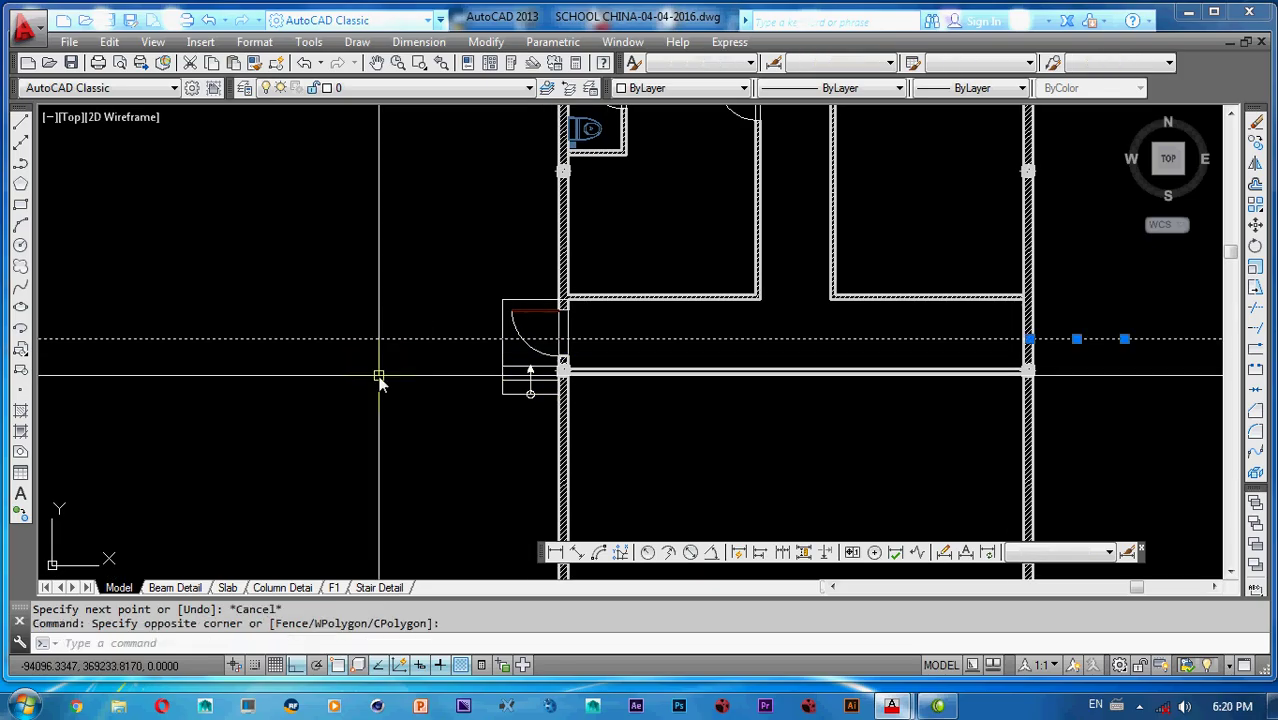
pyautogui.write('e')
pyautogui.press('Return')
# - Mirror the lower steps and arrow to the landing's upper side about its horizontal centre line, keeping the originals
pyautogui.scroll(3, 417, 329)
pyautogui.moveTo(550, 378)
pyautogui.mouseDown(button='middle')
pyautogui.moveTo(456, 362)
pyautogui.moveTo(499, 334)
pyautogui.moveTo(532, 348)
pyautogui.mouseUp(button='middle')
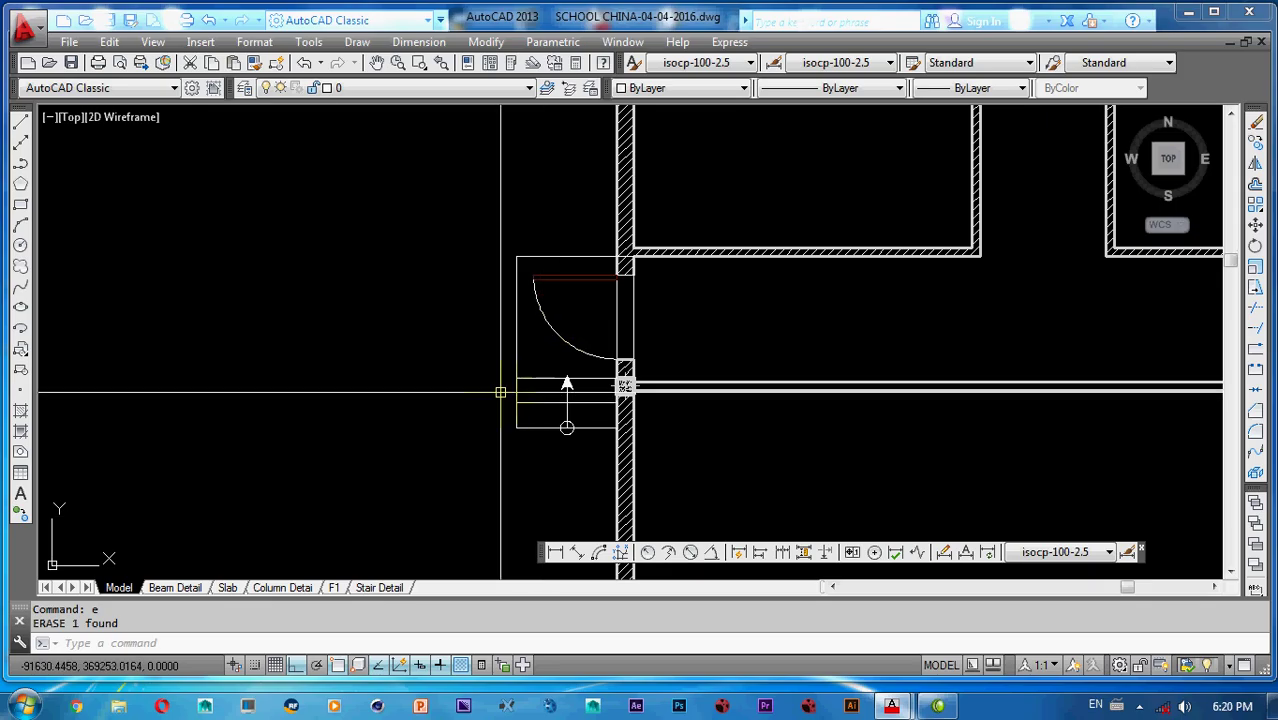
pyautogui.click(506, 371)
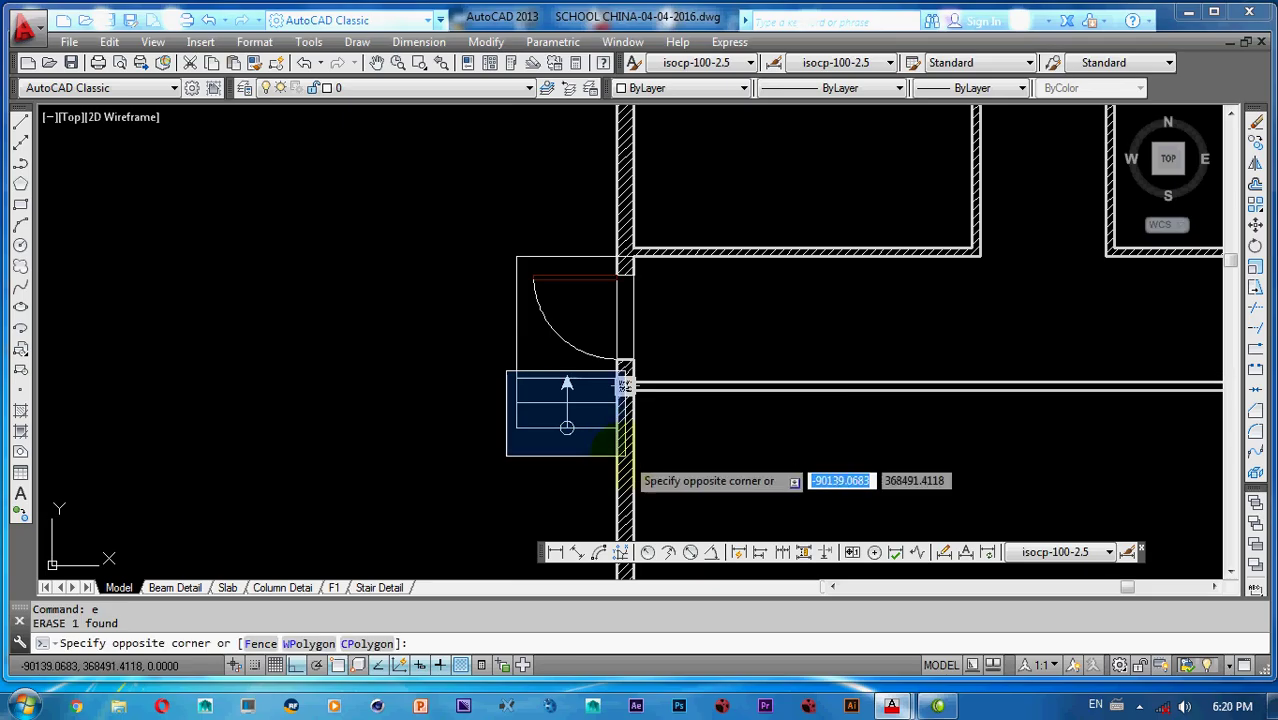
pyautogui.click(622, 453)
pyautogui.moveTo(568, 425); pyautogui.dragTo(563, 453, button='middle')
pyautogui.write('mi')
pyautogui.press('Return')
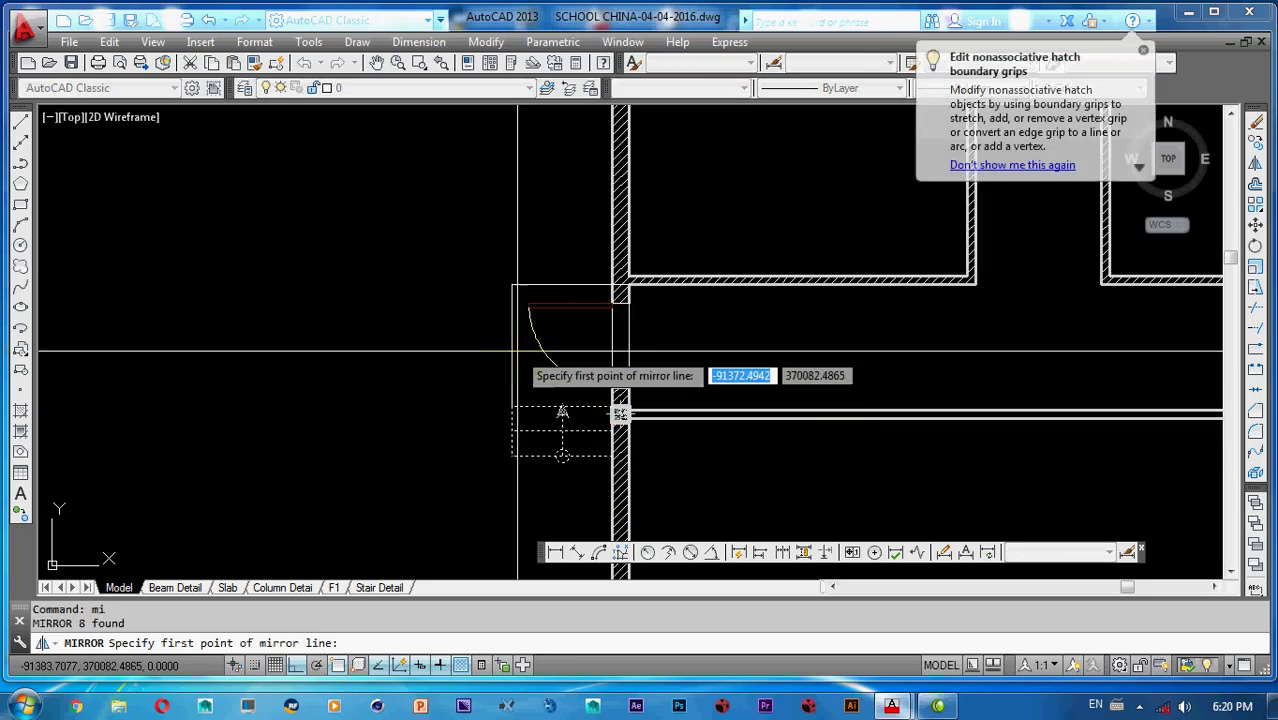
pyautogui.click(515, 349)
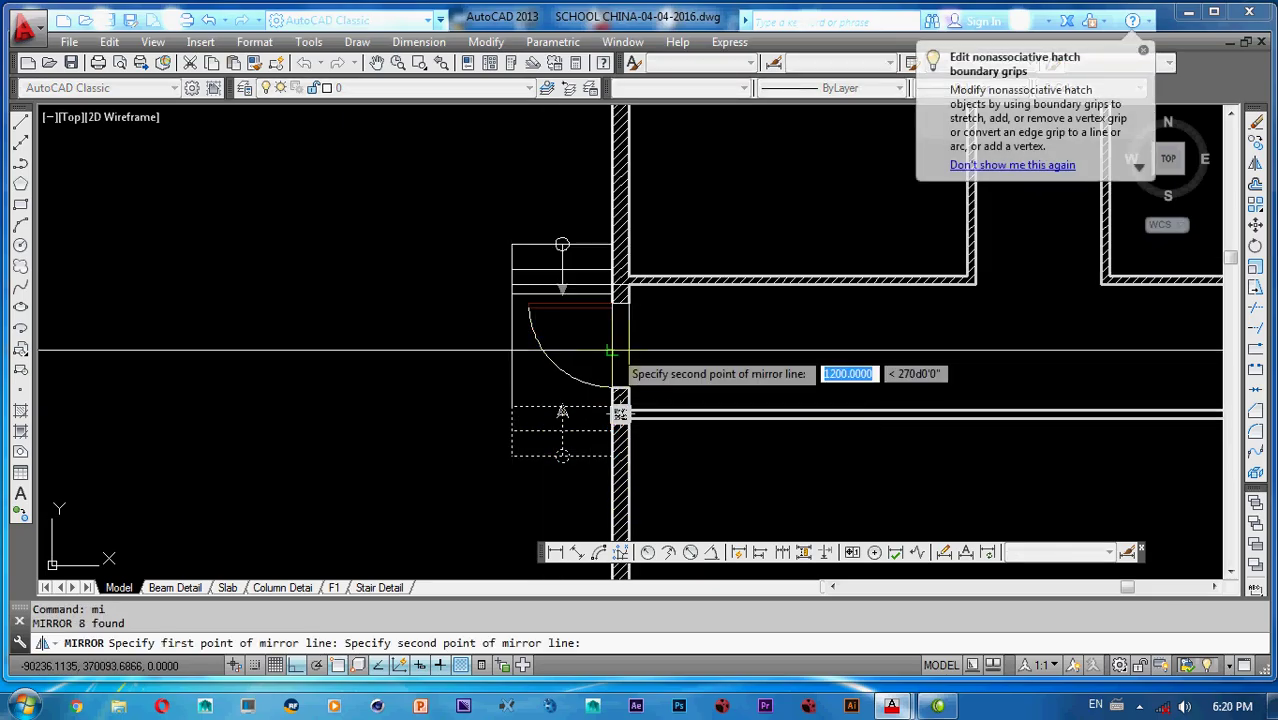
pyautogui.click(620, 352)
pyautogui.press('Return')
# - Move the mirrored upper steps up so their base corner meets the landing's outer upper corner
pyautogui.scroll(2, 491, 278)
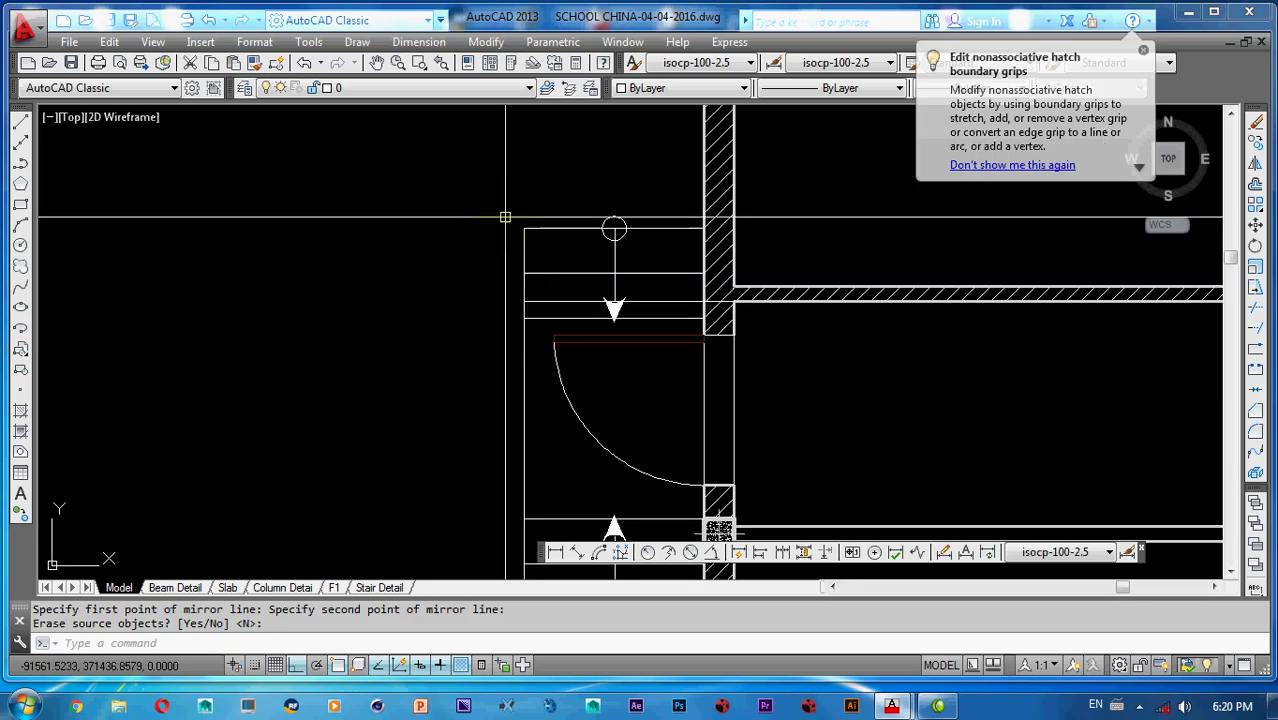
pyautogui.click(508, 214)
pyautogui.click(710, 320)
pyautogui.write('m')
pyautogui.press('Return')
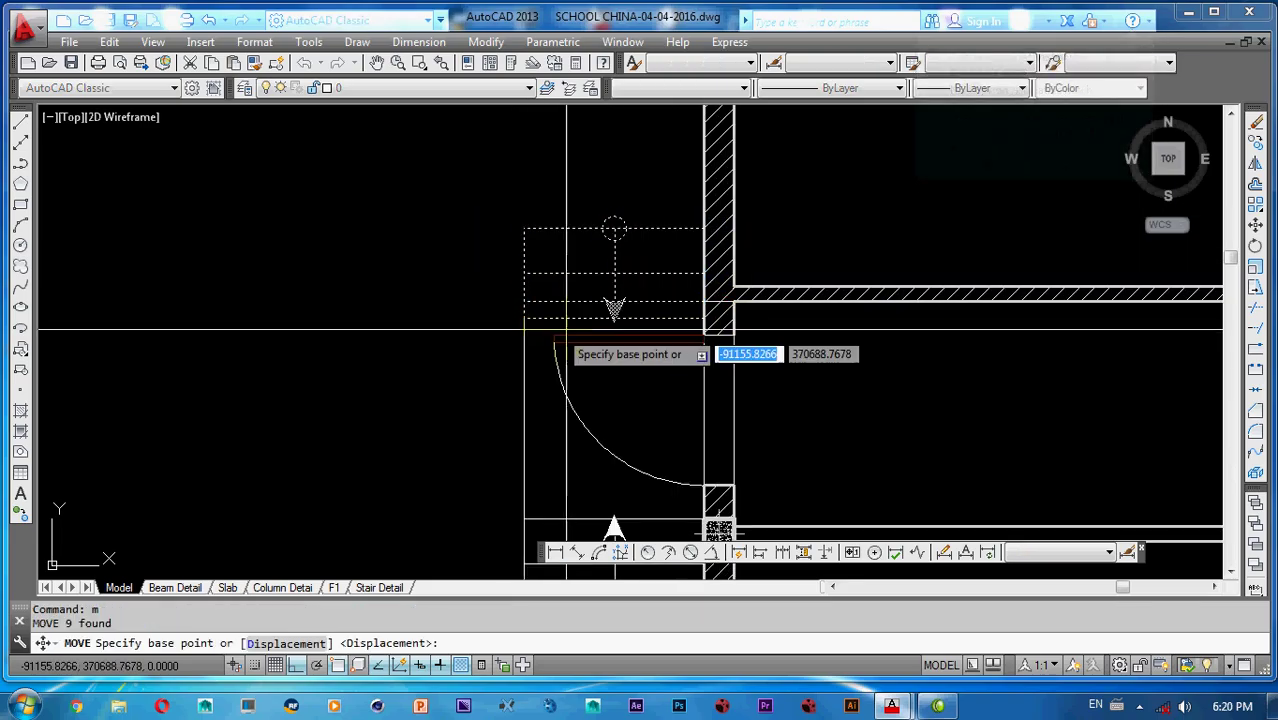
pyautogui.click(524, 318)
pyautogui.click(524, 301)
# - Mirror the whole side entrance, with door, opening, short wall outline, landing and steps, onto the opposite side wall about the building's vertical centre line
pyautogui.scroll(-3, 505, 280)
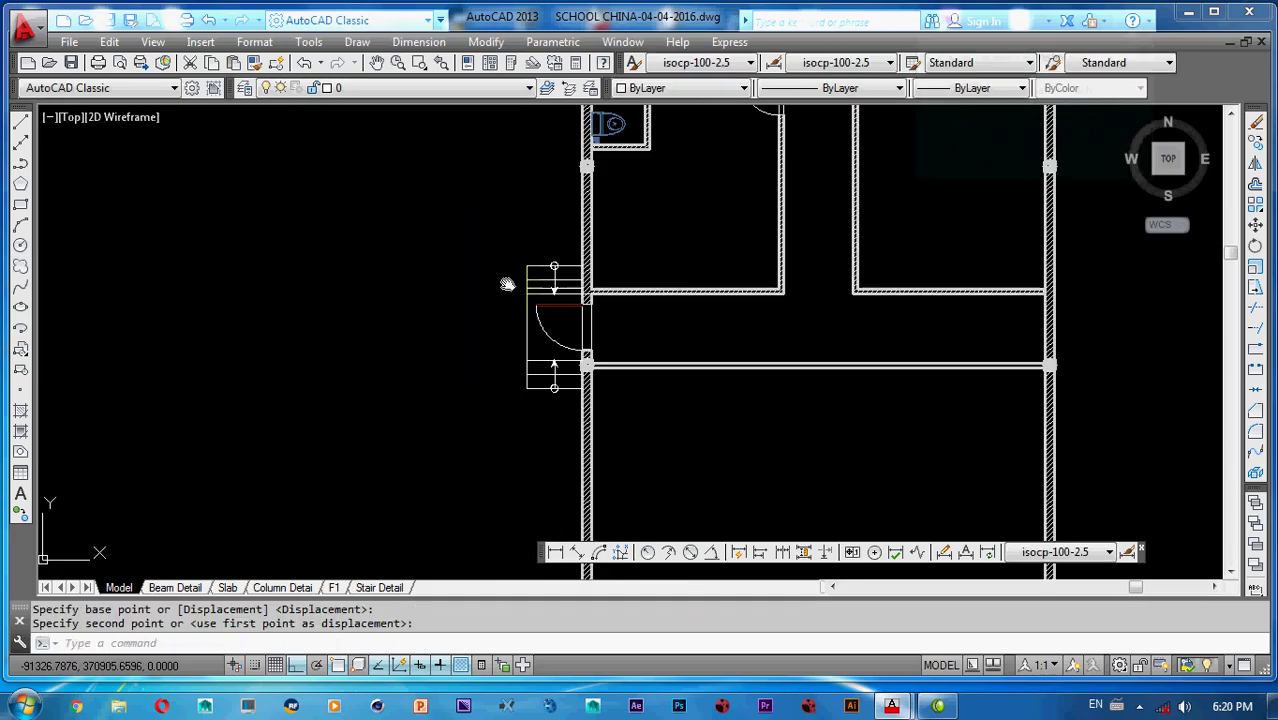
pyautogui.click(455, 240)
pyautogui.click(531, 374)
pyautogui.scroll(3, 500, 202)
pyautogui.click(500, 202)
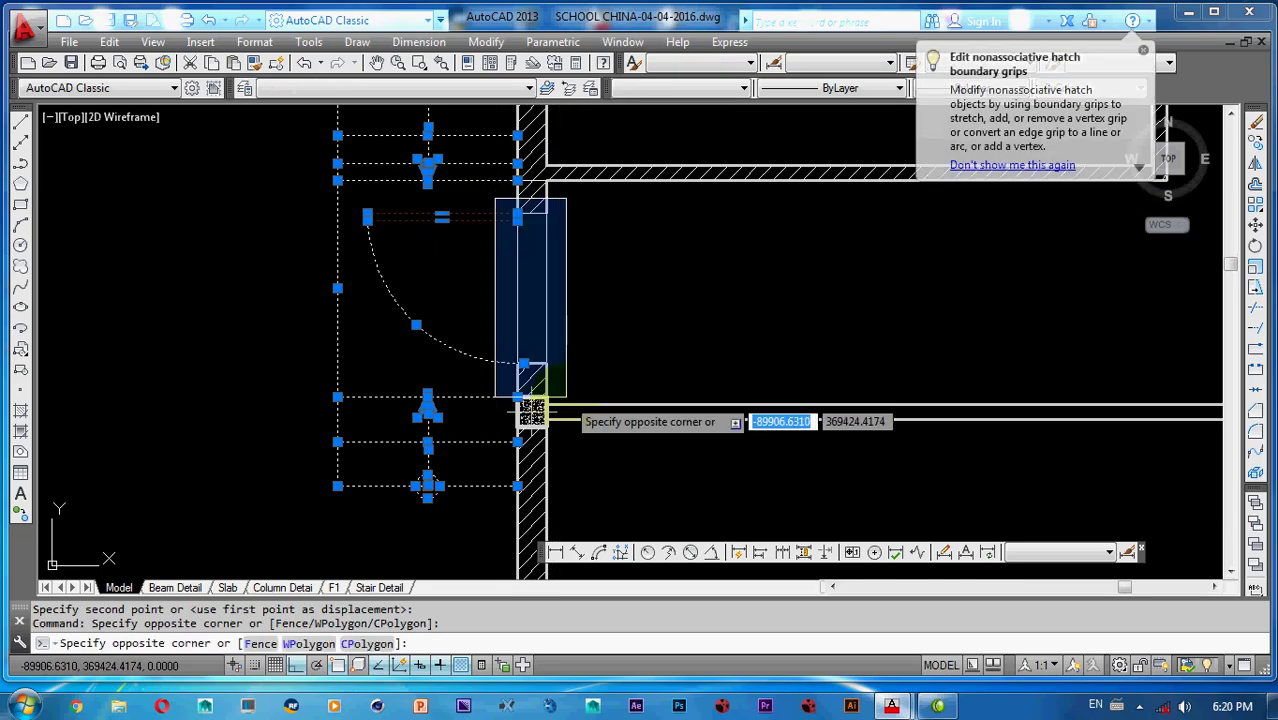
pyautogui.click(562, 404)
pyautogui.scroll(-3, 550, 350)
pyautogui.write('mi')
pyautogui.press('Return')
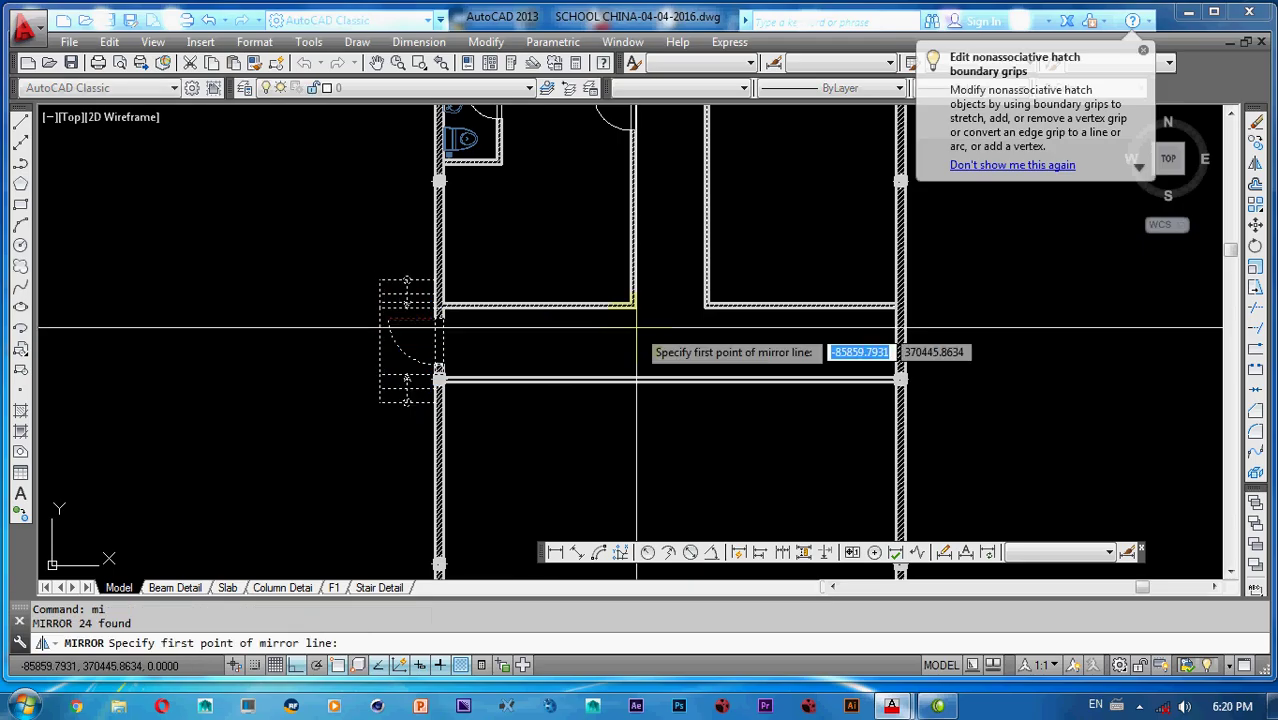
pyautogui.moveTo(635, 326); pyautogui.dragTo(593, 328, button='middle')
pyautogui.click(626, 325)
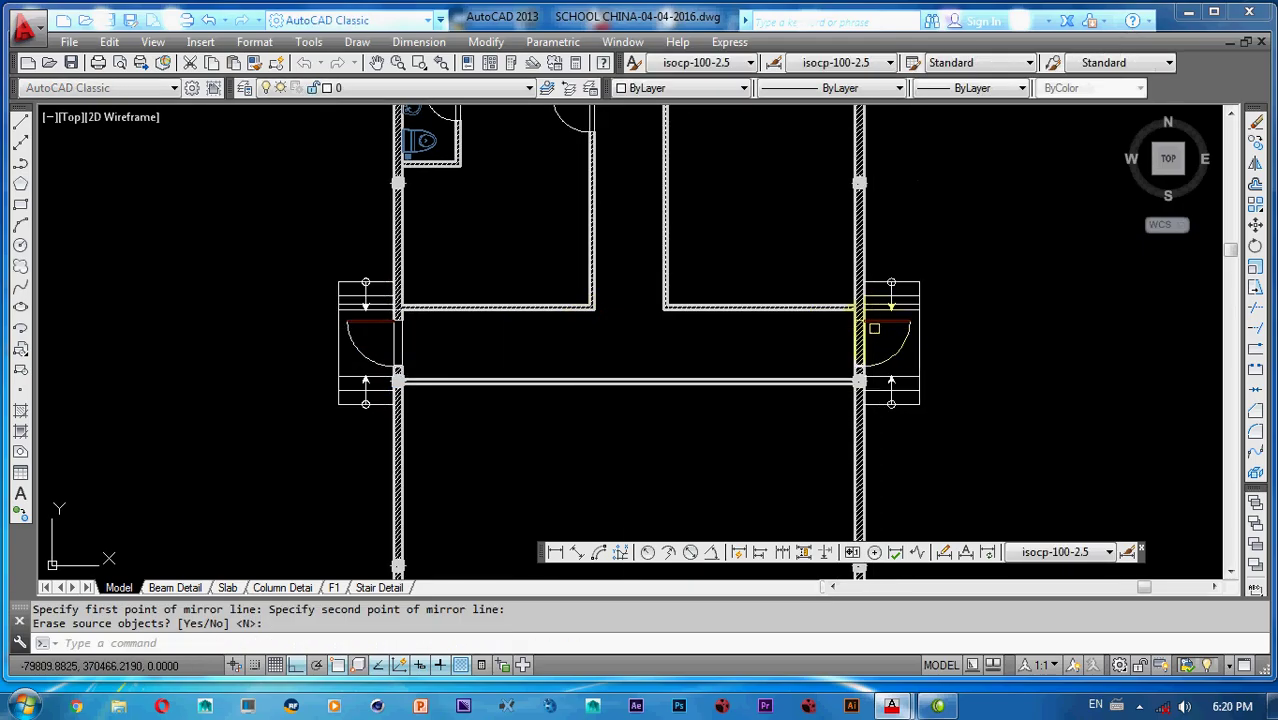
# - Trim the wall hatch and outlines out of the mirrored side entrance's door opening, using the opening's upper edge line as the cutting edge
pyautogui.press('Return')
pyautogui.scroll(5, 873, 328)
pyautogui.write('tr')
pyautogui.press('Return')
pyautogui.click(826, 300)
pyautogui.press('Return')
pyautogui.click(856, 343)
pyautogui.click(771, 361)
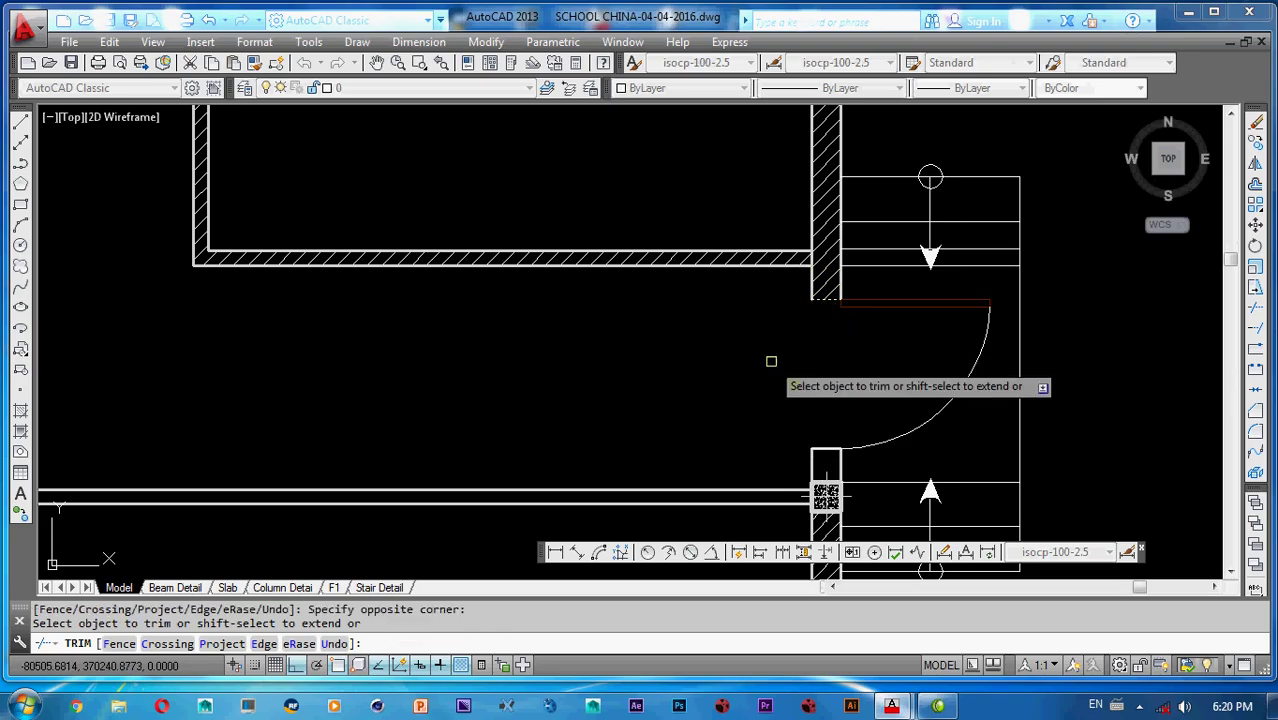
pyautogui.press('Escape')
# - Trim the leftover thick wall outlines across the mirrored door opening against the same upper edge line
pyautogui.click(827, 299)
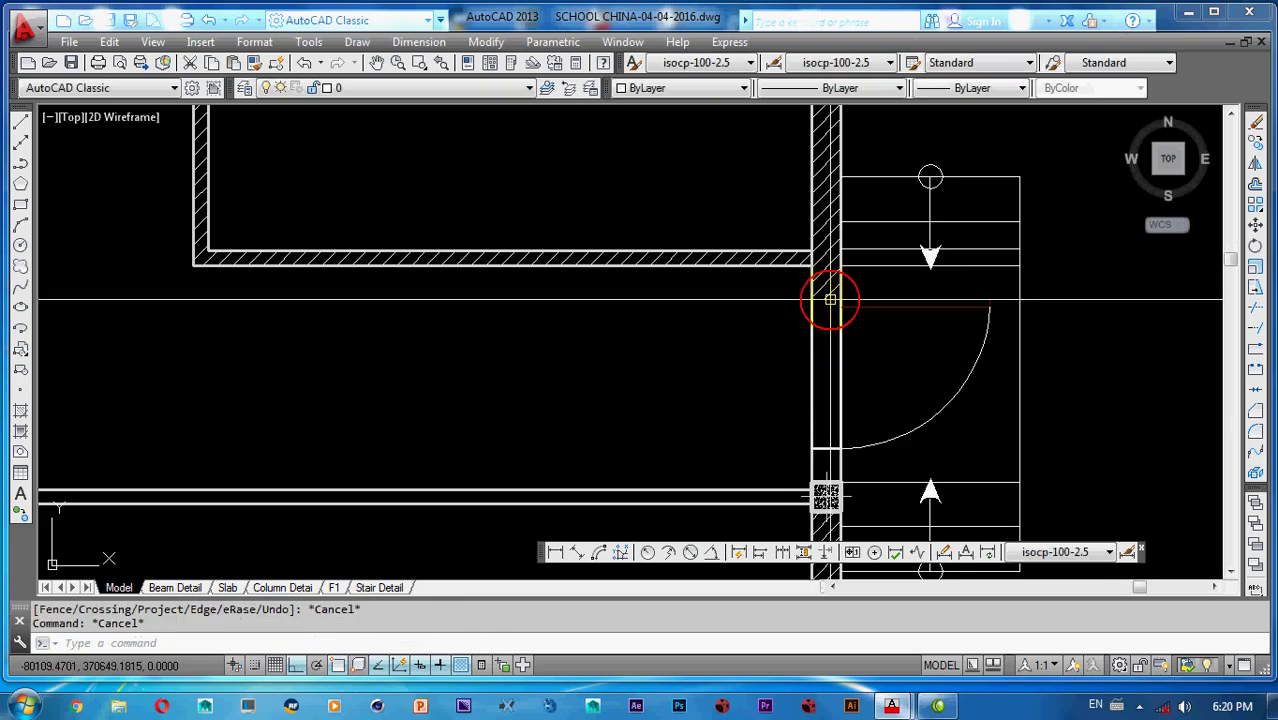
pyautogui.scroll(5, 836, 333)
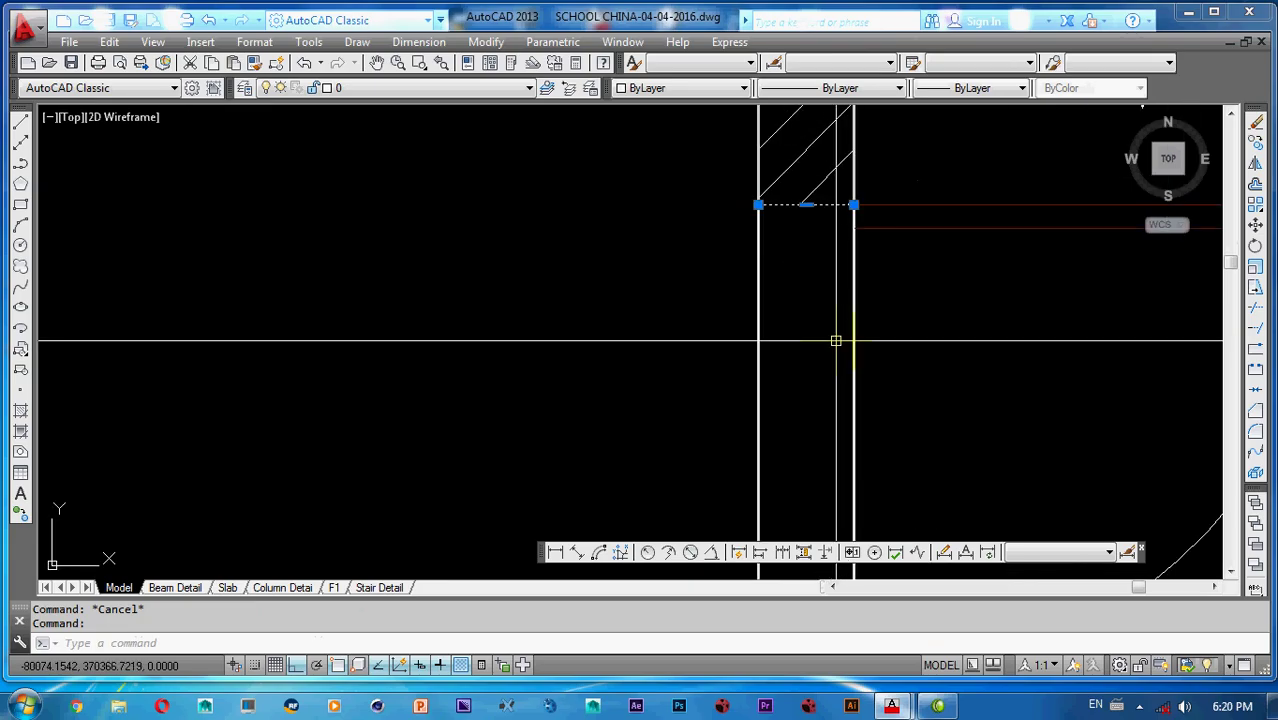
pyautogui.click(821, 205)
pyautogui.scroll(-5, 804, 270)
pyautogui.press('Escape')
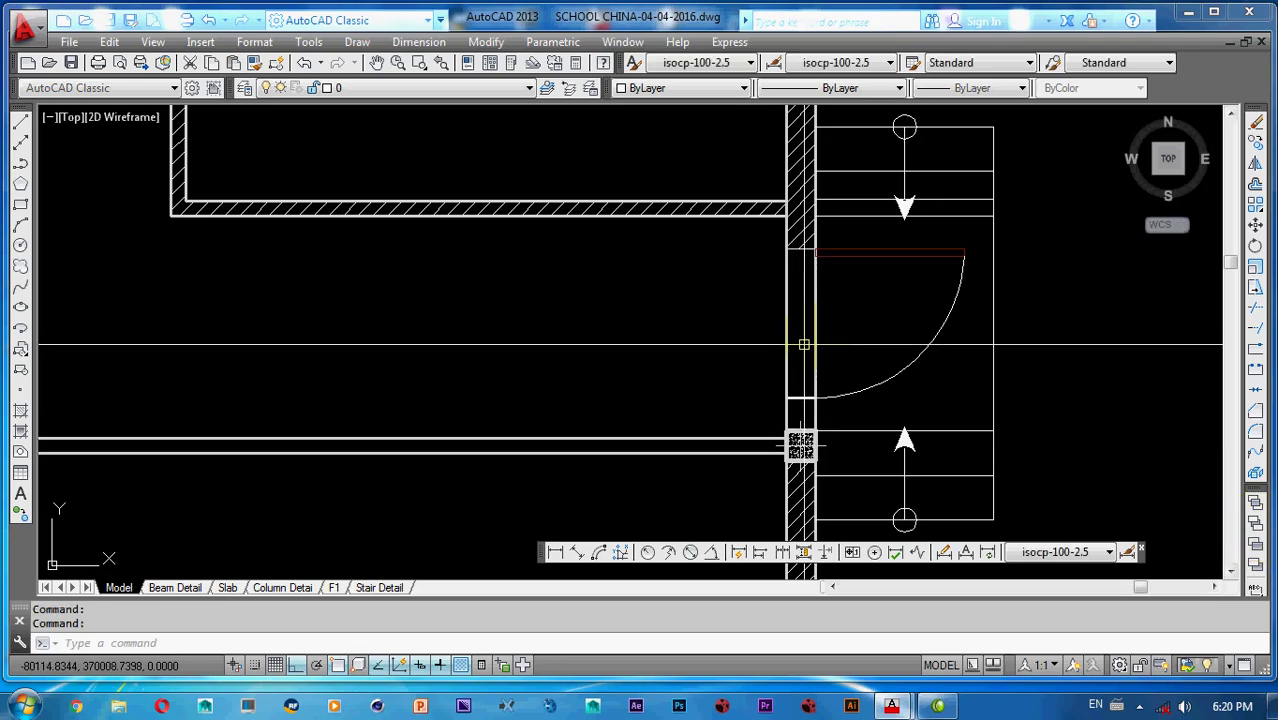
pyautogui.write('tr')
pyautogui.press('space')
pyautogui.scroll(5, 799, 249)
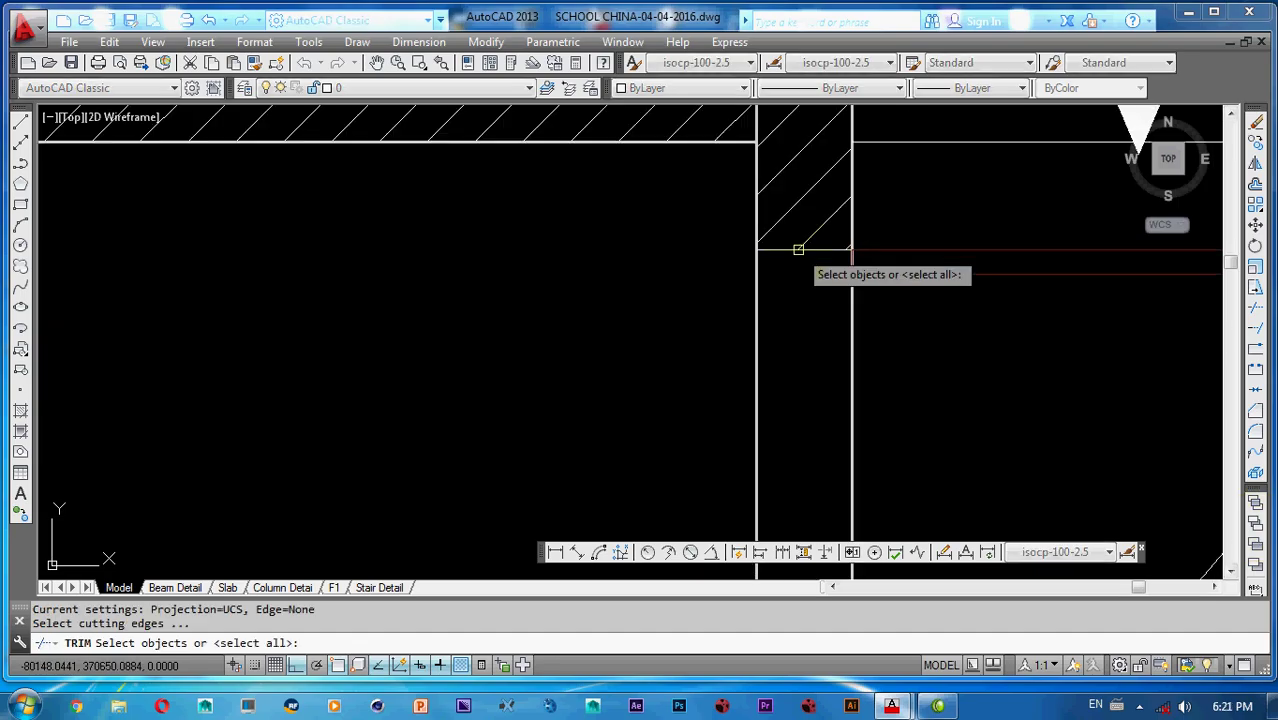
pyautogui.click(819, 249)
pyautogui.scroll(-5, 819, 249)
pyautogui.moveTo(819, 249); pyautogui.dragTo(766, 255, button='middle')
pyautogui.press('space')
pyautogui.click(690, 312)
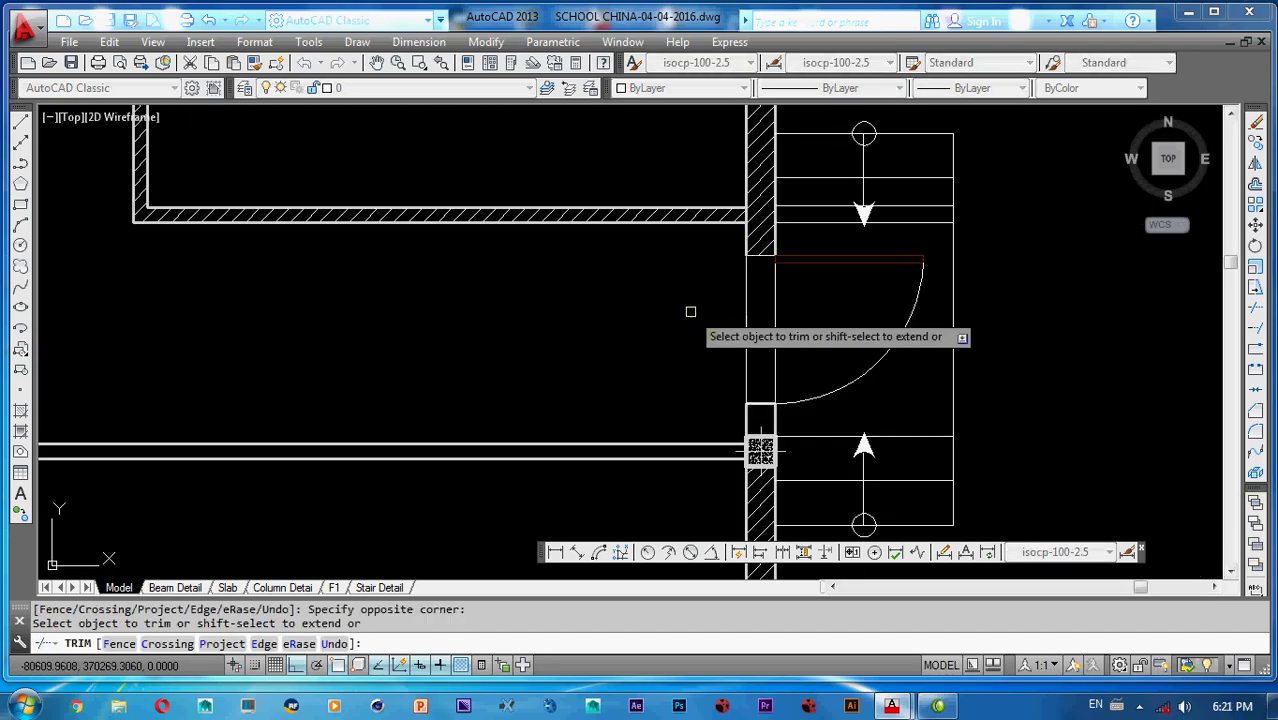
pyautogui.press('Escape')
# - Trim away the side wall's inner outline where the hatched corridor partition joins it near the mirrored entrance
pyautogui.scroll(-3, 747, 308)
pyautogui.moveTo(747, 308); pyautogui.dragTo(836, 345, button='middle')
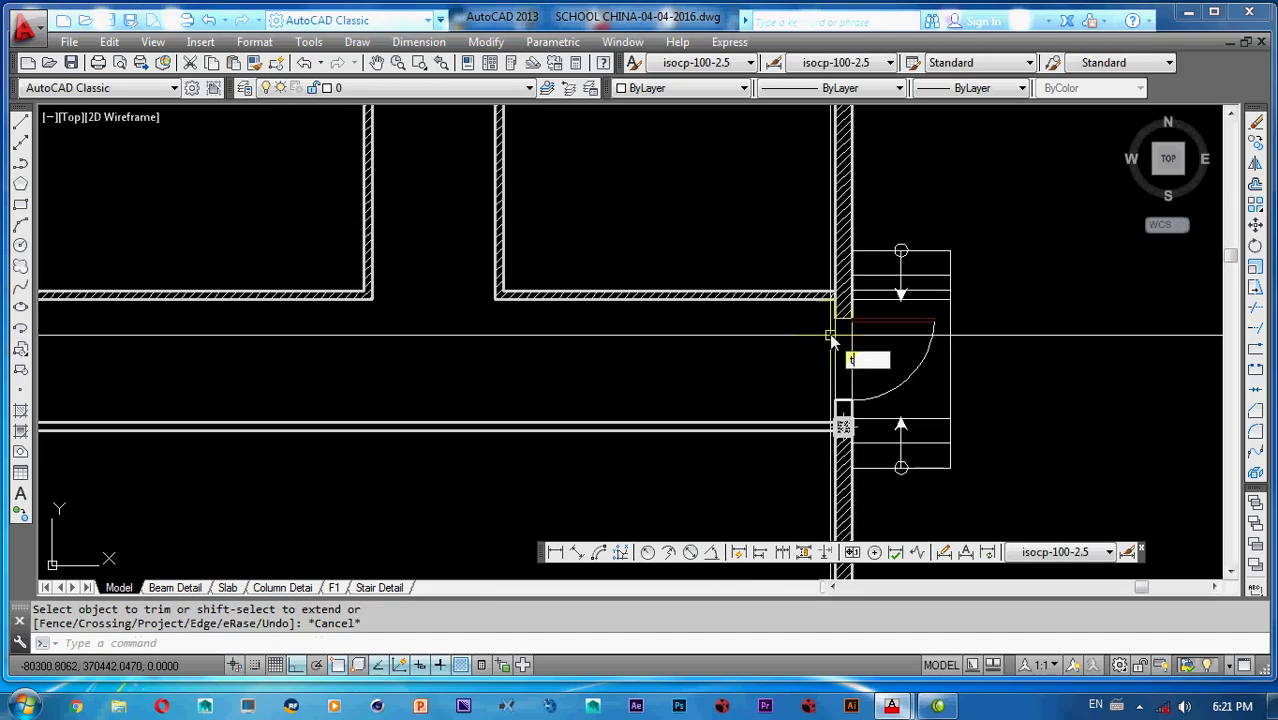
pyautogui.press('Return')
pyautogui.press('Return')
pyautogui.scroll(3, 836, 300)
pyautogui.press('Escape')
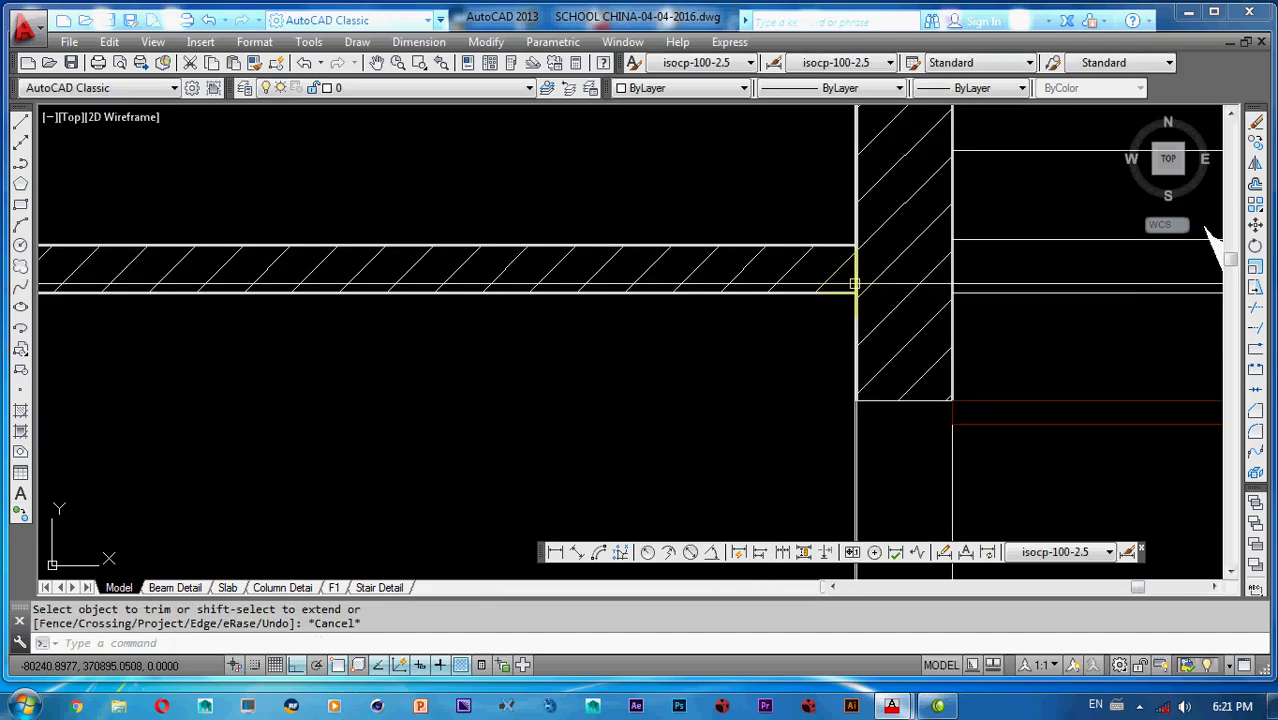
pyautogui.press('Escape')
pyautogui.press('Return')
pyautogui.press('Return')
pyautogui.scroll(5, 858, 274)
pyautogui.scroll(3, 856, 228)
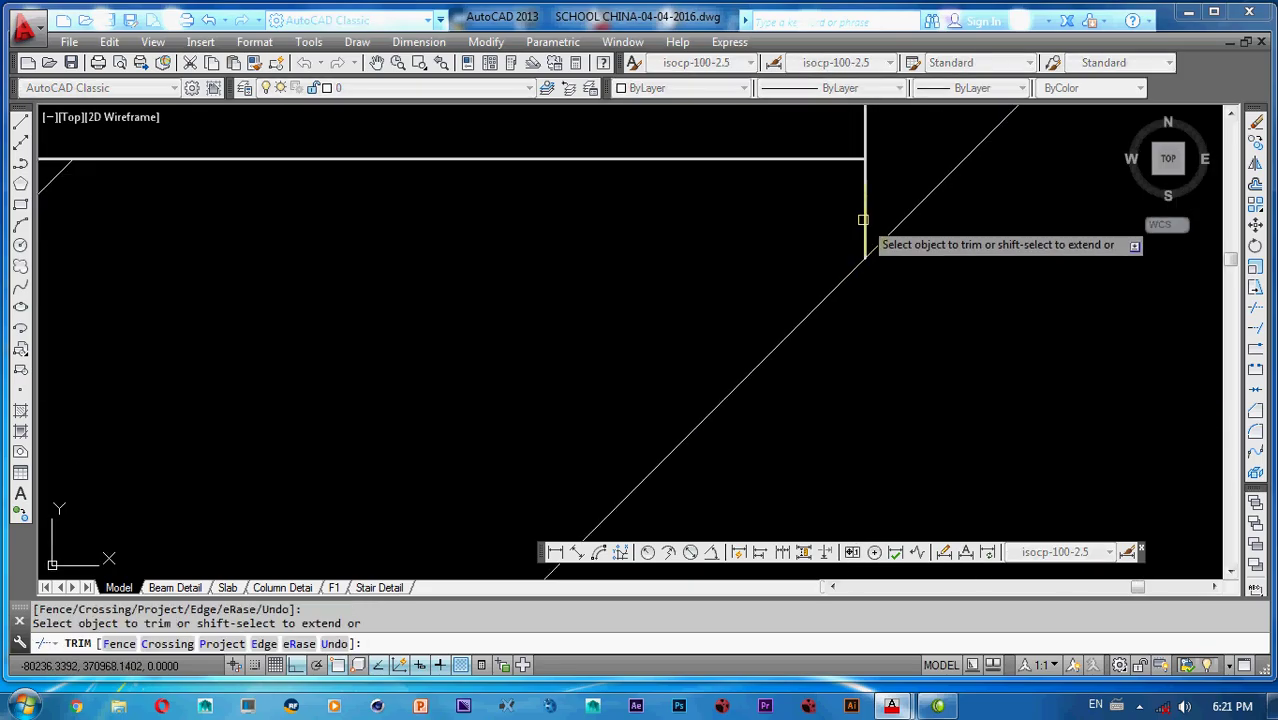
pyautogui.scroll(-6, 859, 260)
pyautogui.press('Escape')
pyautogui.scroll(-5, 860, 250)
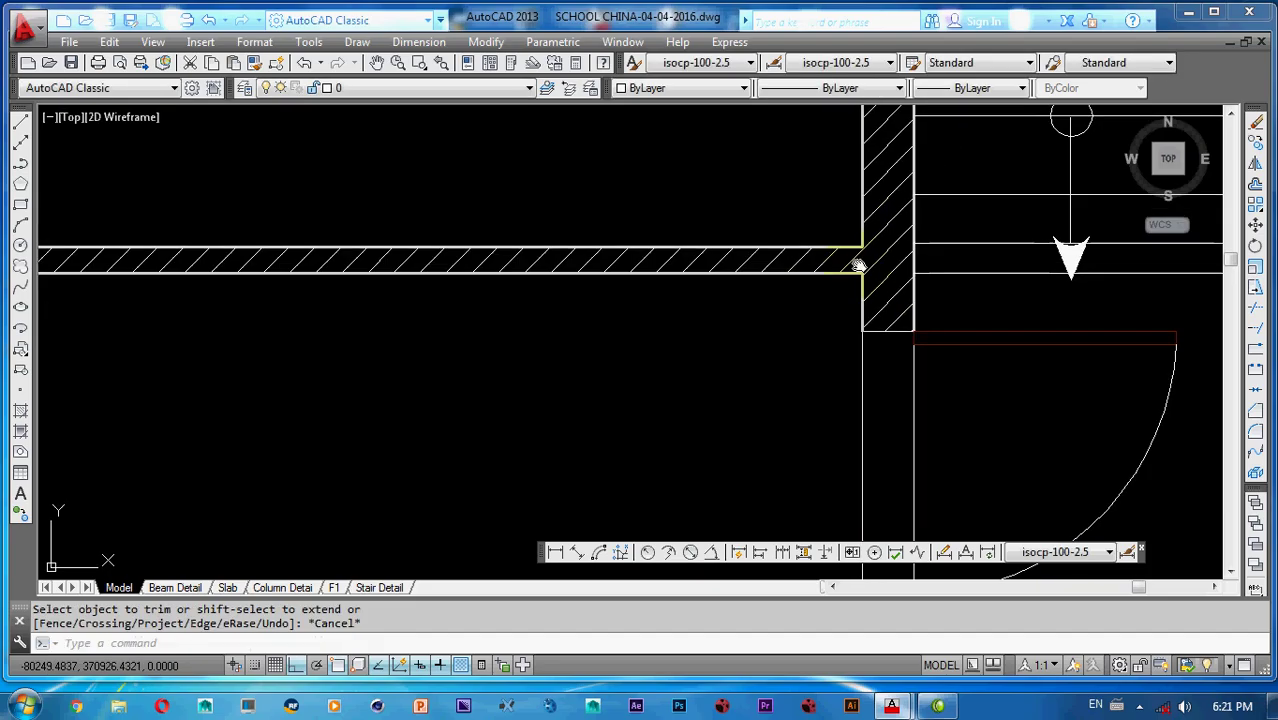
# - Place a vertical construction line through the midpoint of the long horizontal double-line wall between the two side entrances
pyautogui.moveTo(841, 275); pyautogui.dragTo(853, 255, button='middle')
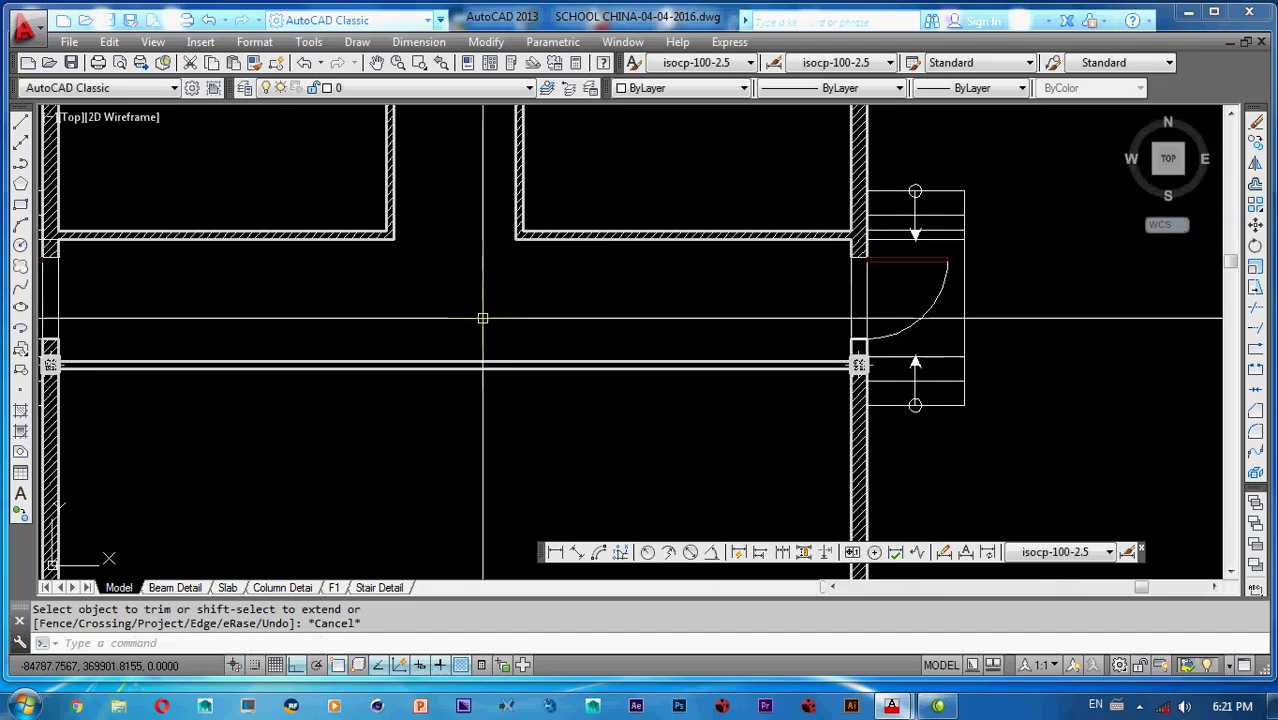
pyautogui.moveTo(482, 317); pyautogui.dragTo(641, 317, button='middle')
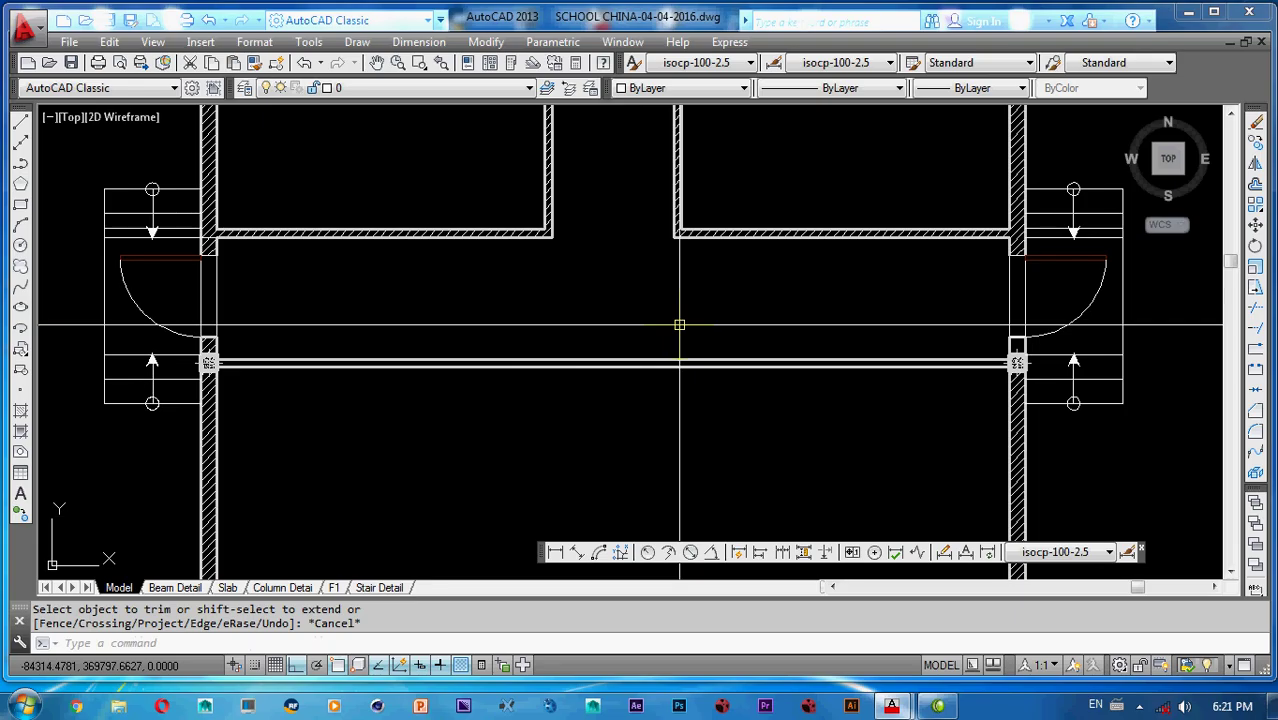
pyautogui.moveTo(485, 365); pyautogui.dragTo(505, 292, button='middle')
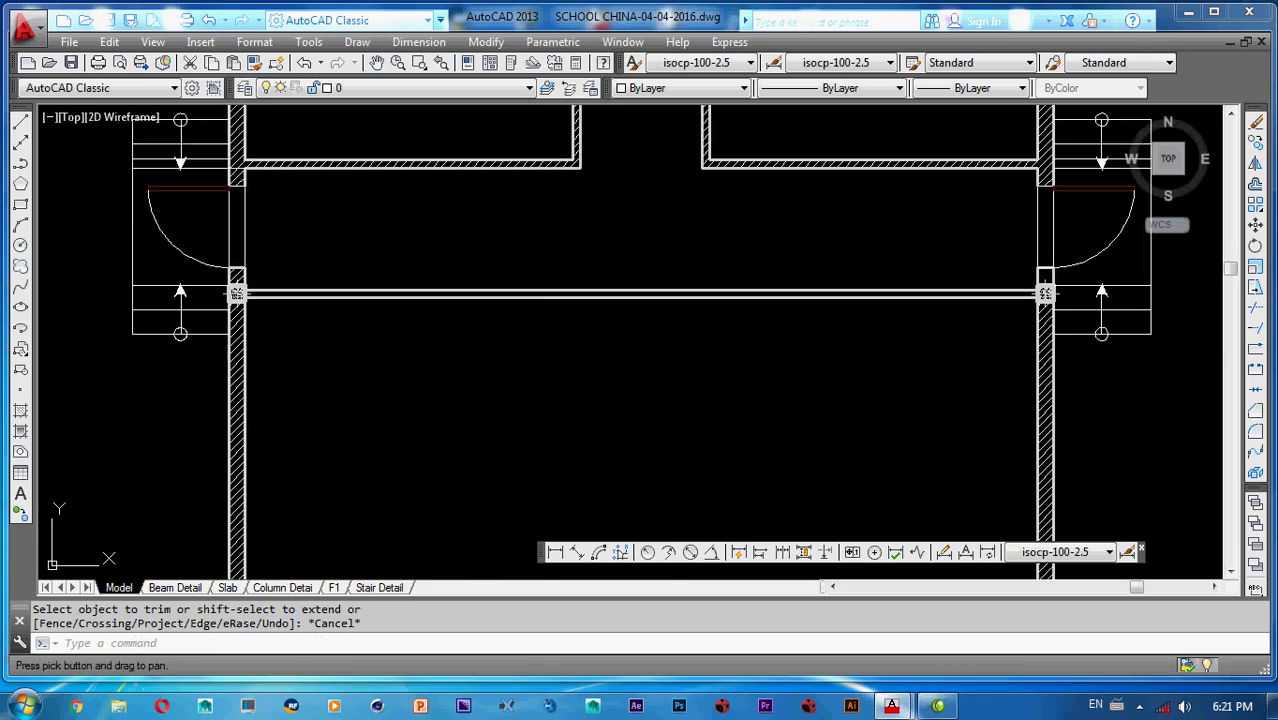
pyautogui.write('l')
pyautogui.press('Return')
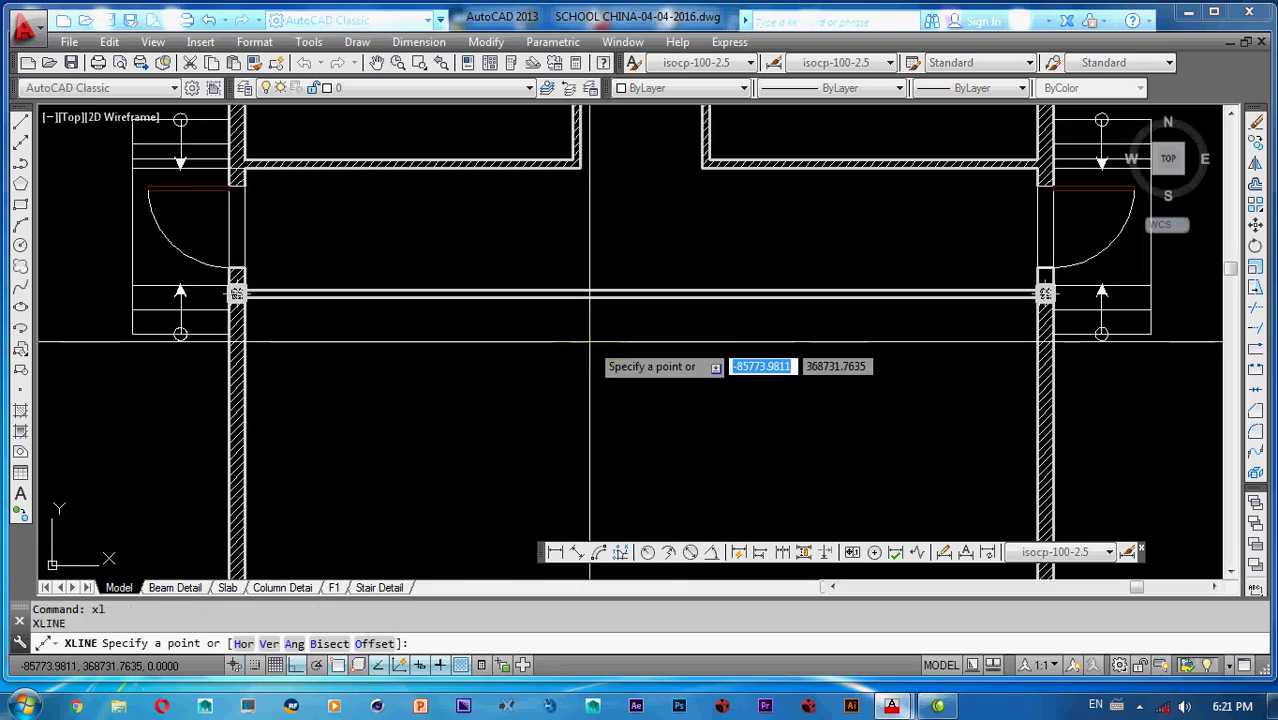
pyautogui.write('v')
pyautogui.press('Return')
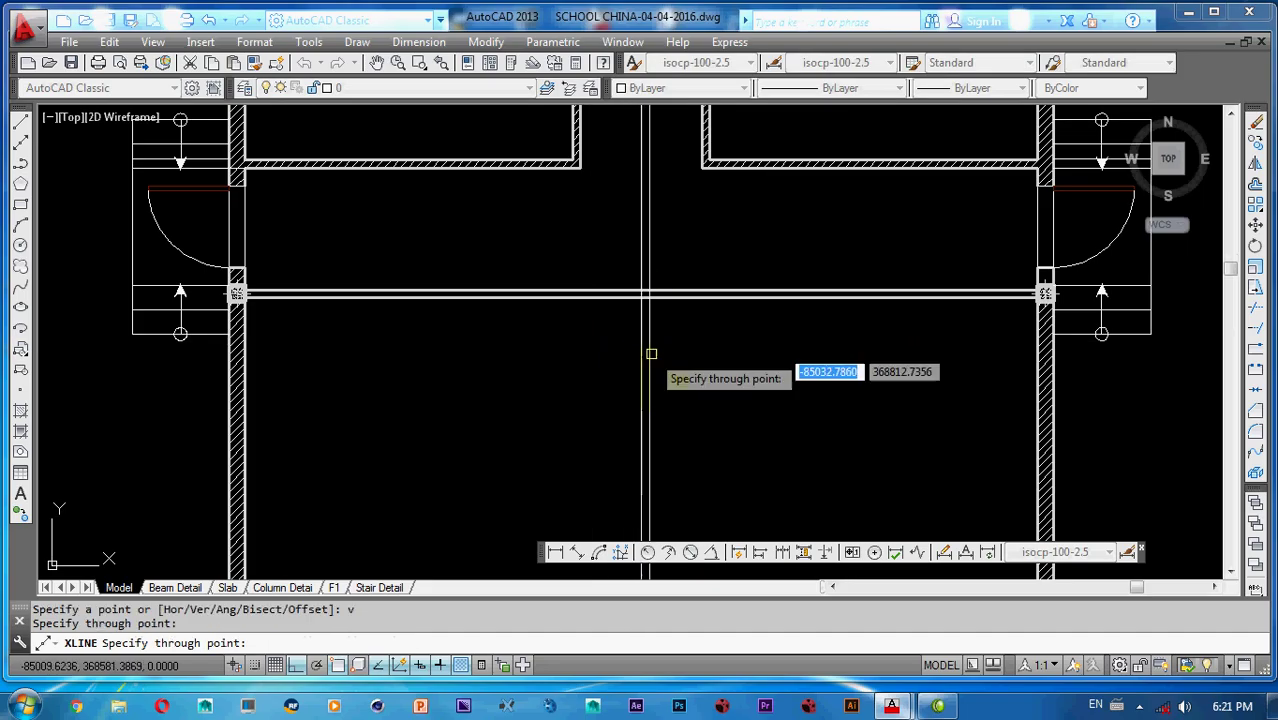
pyautogui.click(641, 297)
# - Offset the vertical centre construction line 1600 to both sides
pyautogui.write('o')
pyautogui.press('Return')
pyautogui.write('1')
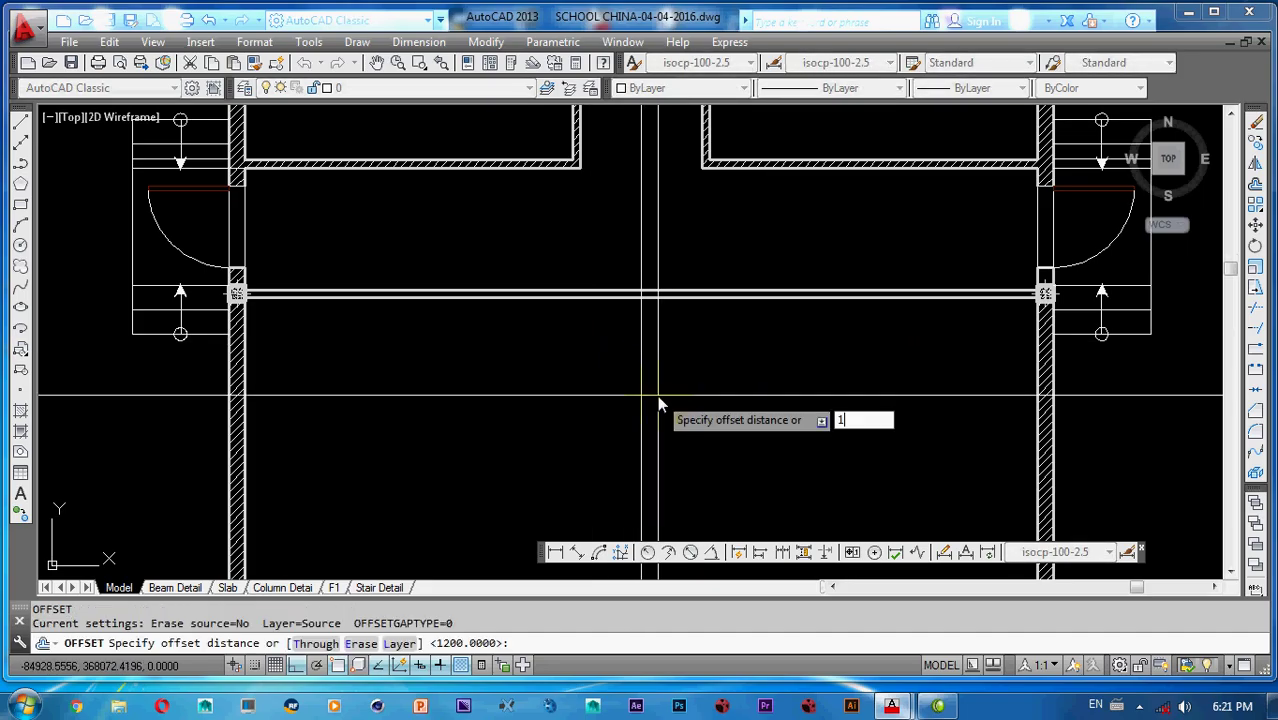
pyautogui.write('00')
pyautogui.press('Return')
pyautogui.click(641, 397)
pyautogui.click(580, 370)
pyautogui.click(639, 357)
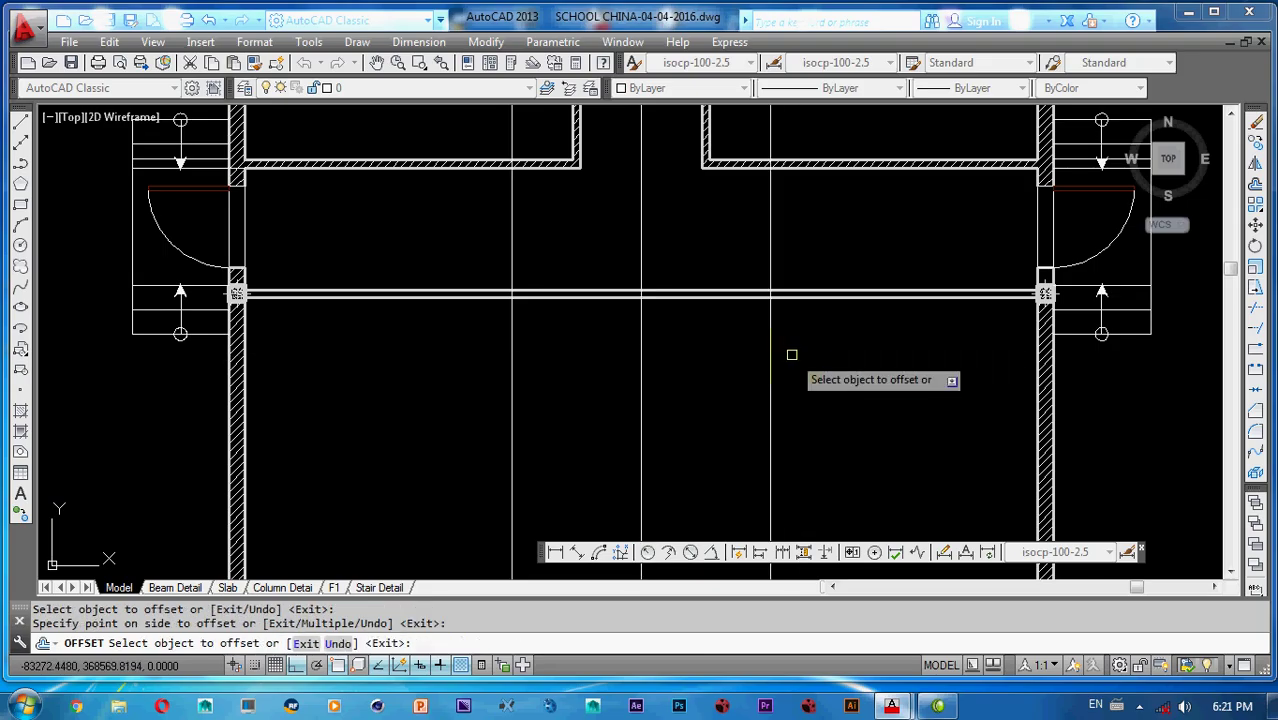
pyautogui.click(790, 354)
pyautogui.moveTo(722, 385)
pyautogui.mouseDown(button='middle')
pyautogui.moveTo(743, 388)
pyautogui.moveTo(754, 420)
pyautogui.mouseUp(button='middle')
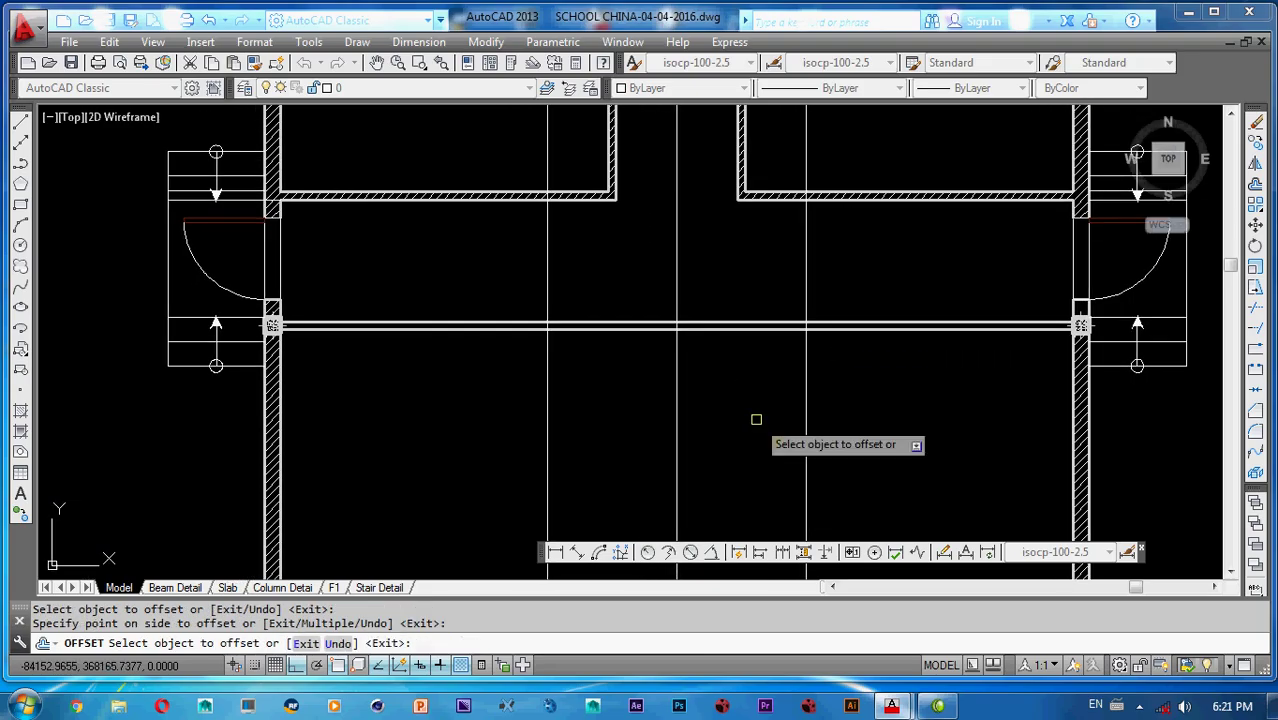
pyautogui.press('Escape')
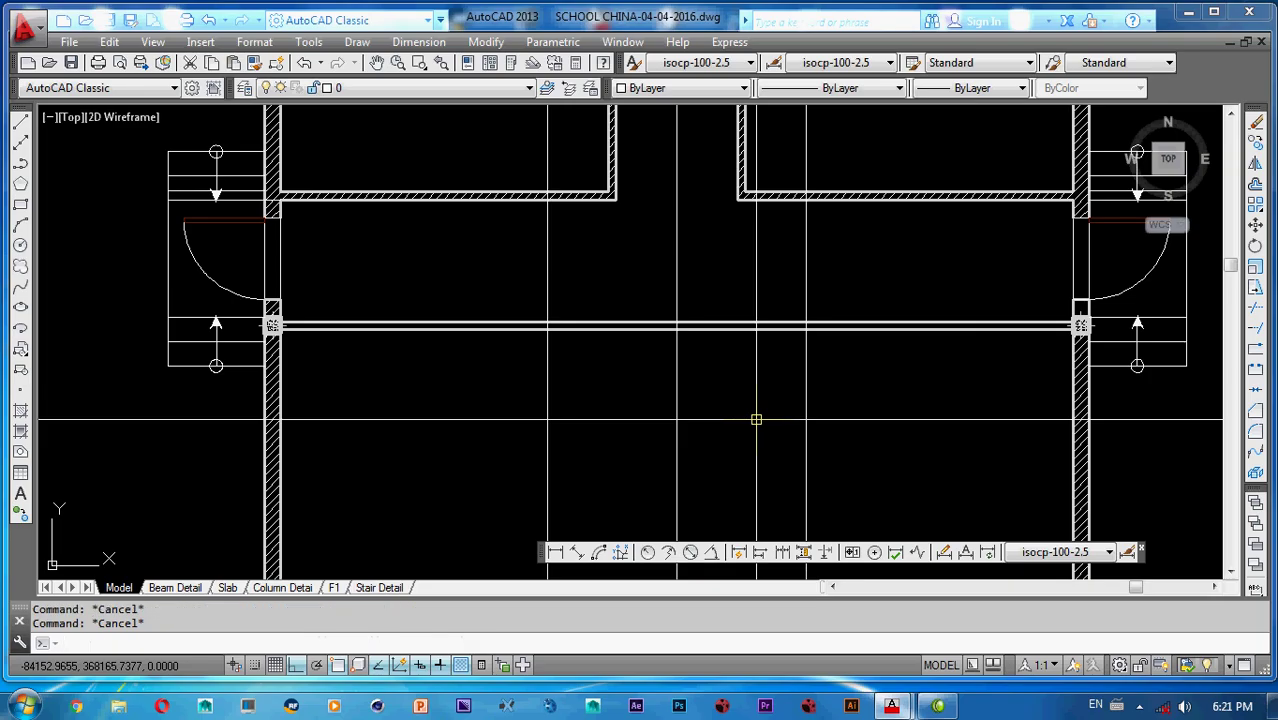
# - Try to offset the vertical centre construction line 2000 to one side
pyautogui.press('Return')
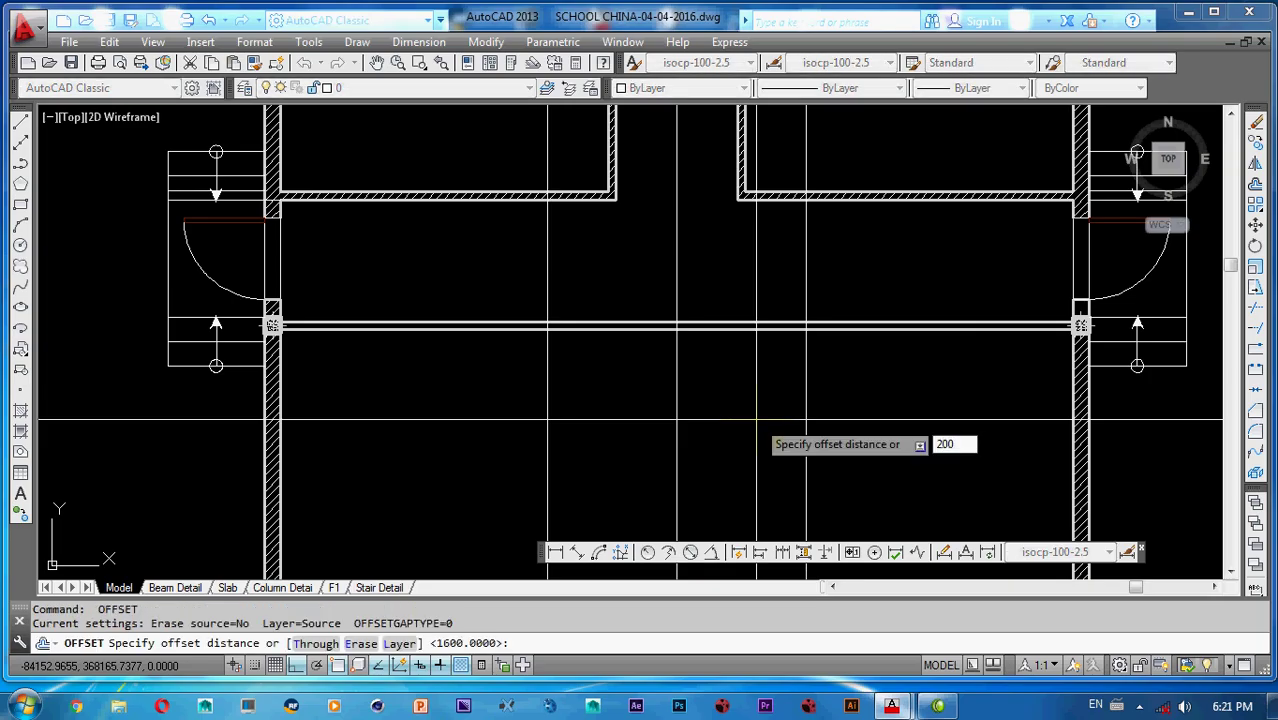
pyautogui.write('2000')
pyautogui.press('Return')
pyautogui.click(677, 366)
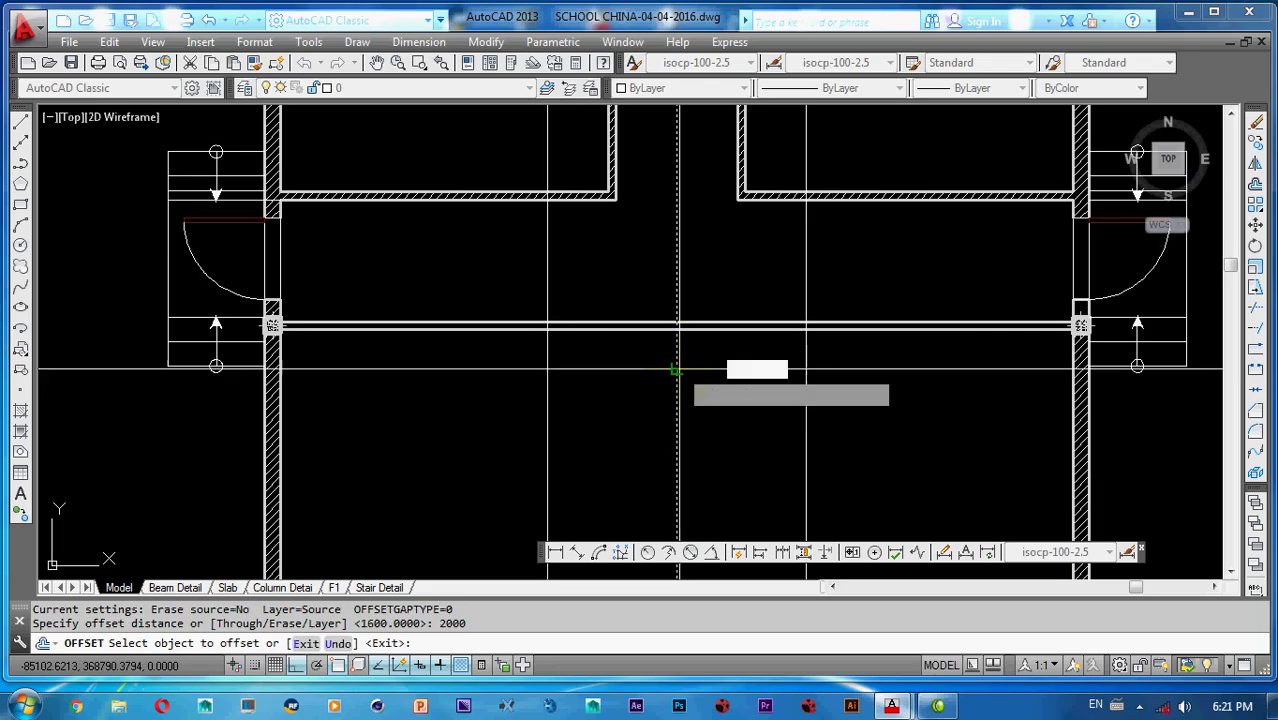
pyautogui.click(730, 369)
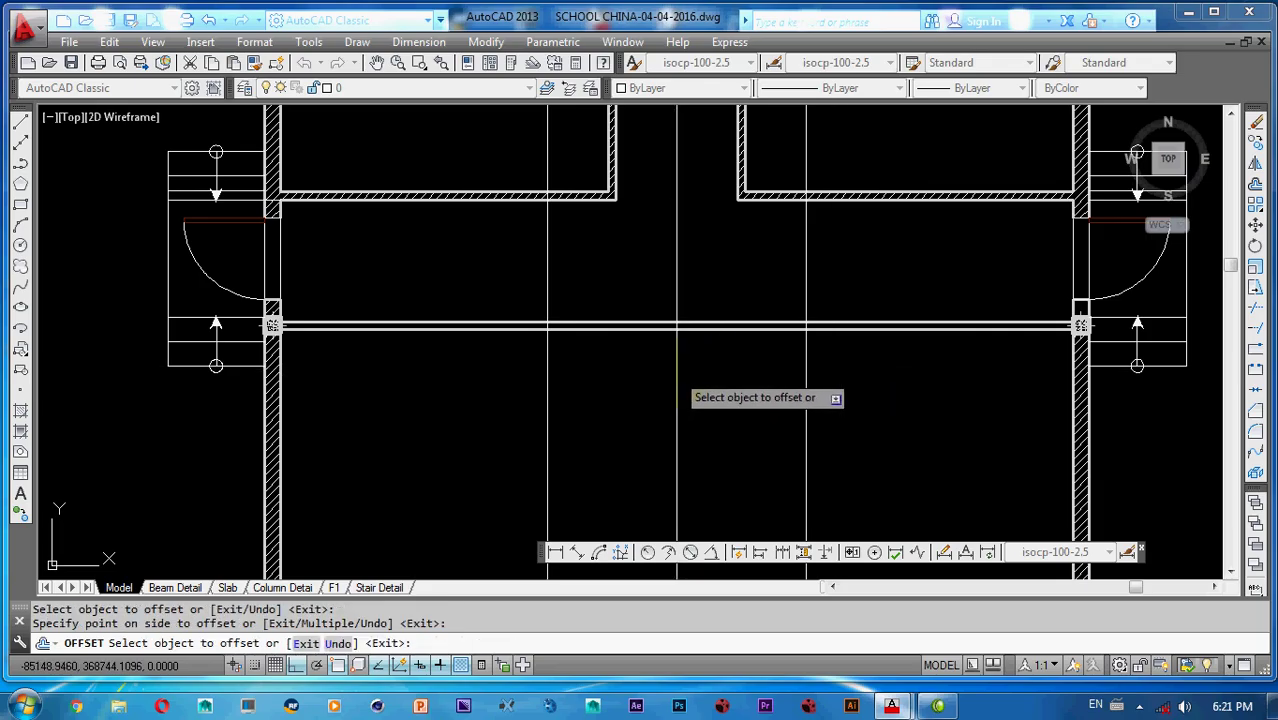
pyautogui.press('Escape')
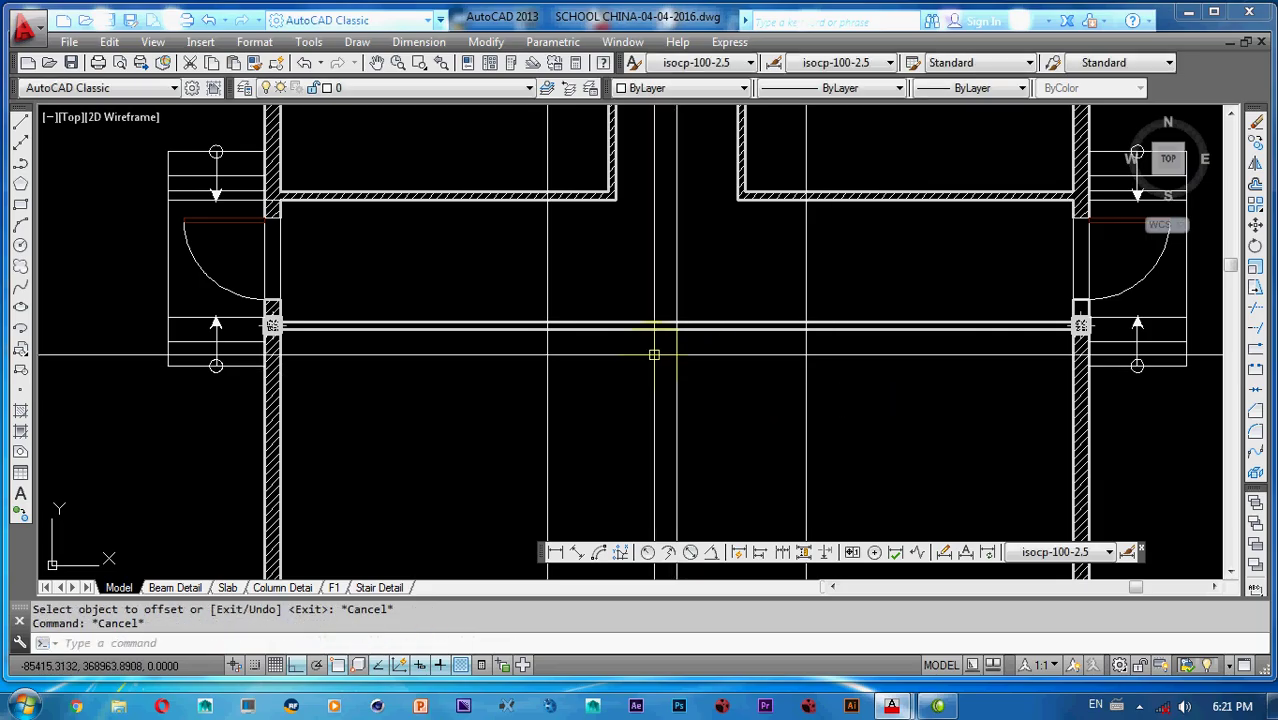
# - Add outer vertical guide lines on both sides by offsetting the centre construction line 2400
pyautogui.write('o')
pyautogui.press('Return')
pyautogui.write('2800')
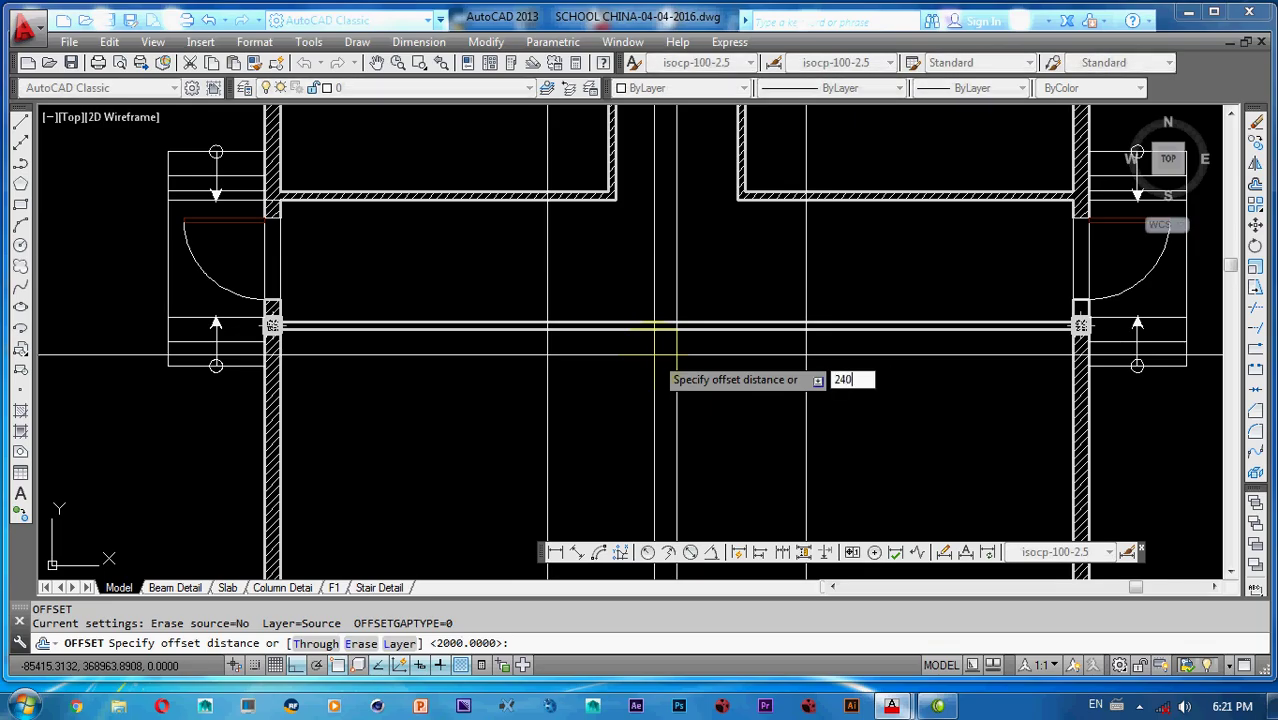
pyautogui.press('Return')
pyautogui.press('Return')
pyautogui.click(677, 357)
pyautogui.click(720, 380)
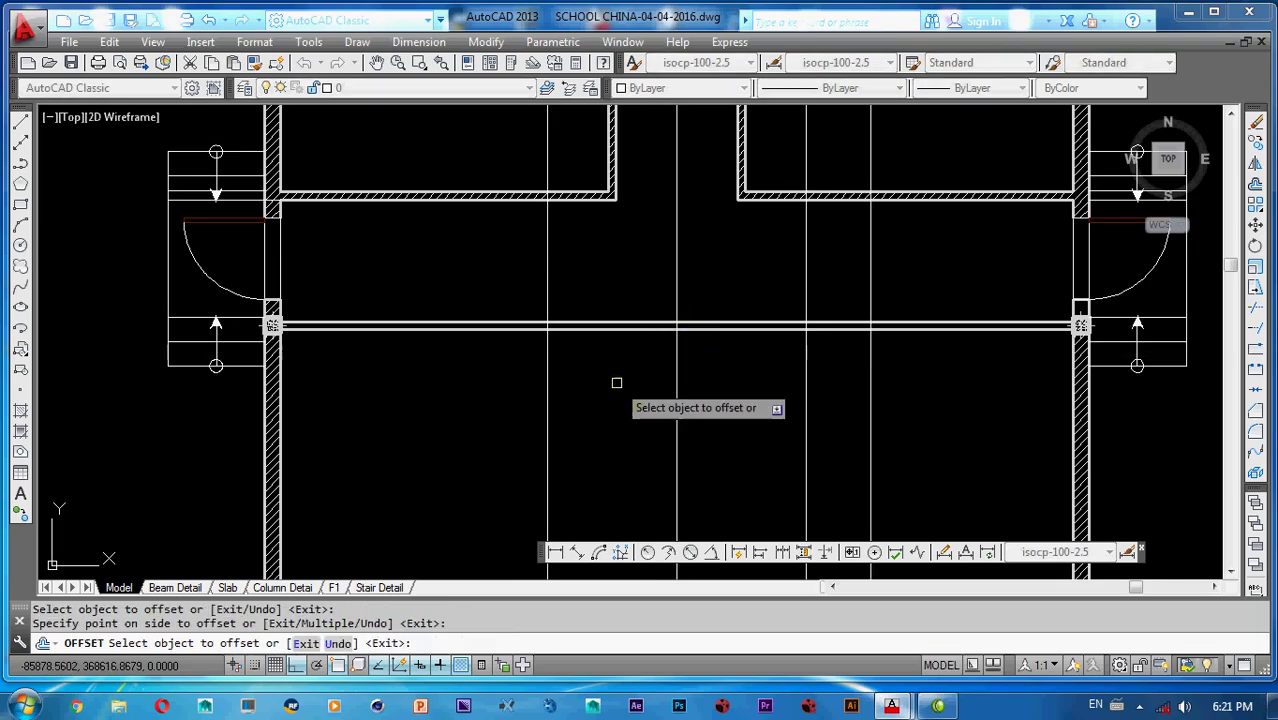
pyautogui.click(547, 360)
pyautogui.click(455, 362)
pyautogui.press('Escape')
pyautogui.press('Escape')
pyautogui.press('Escape')
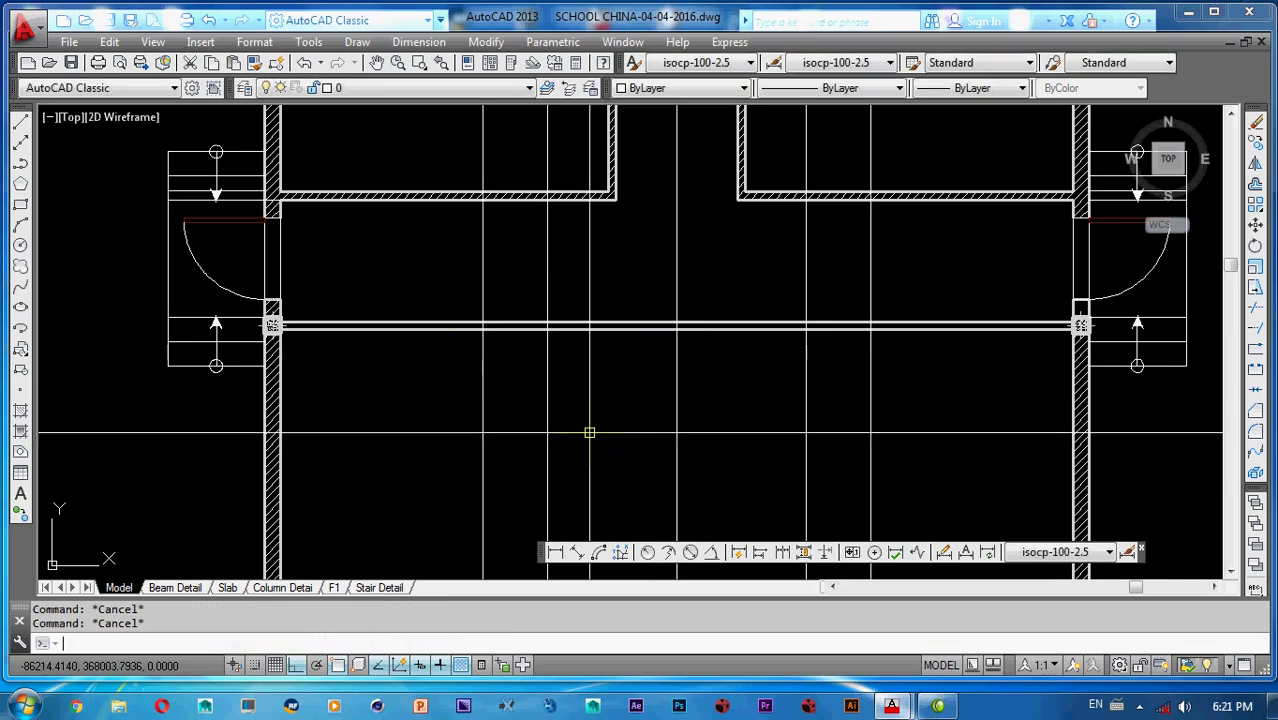
# - Try to offset the long horizontal wall's outline outward by 1200
pyautogui.write('o')
pyautogui.press('Return')
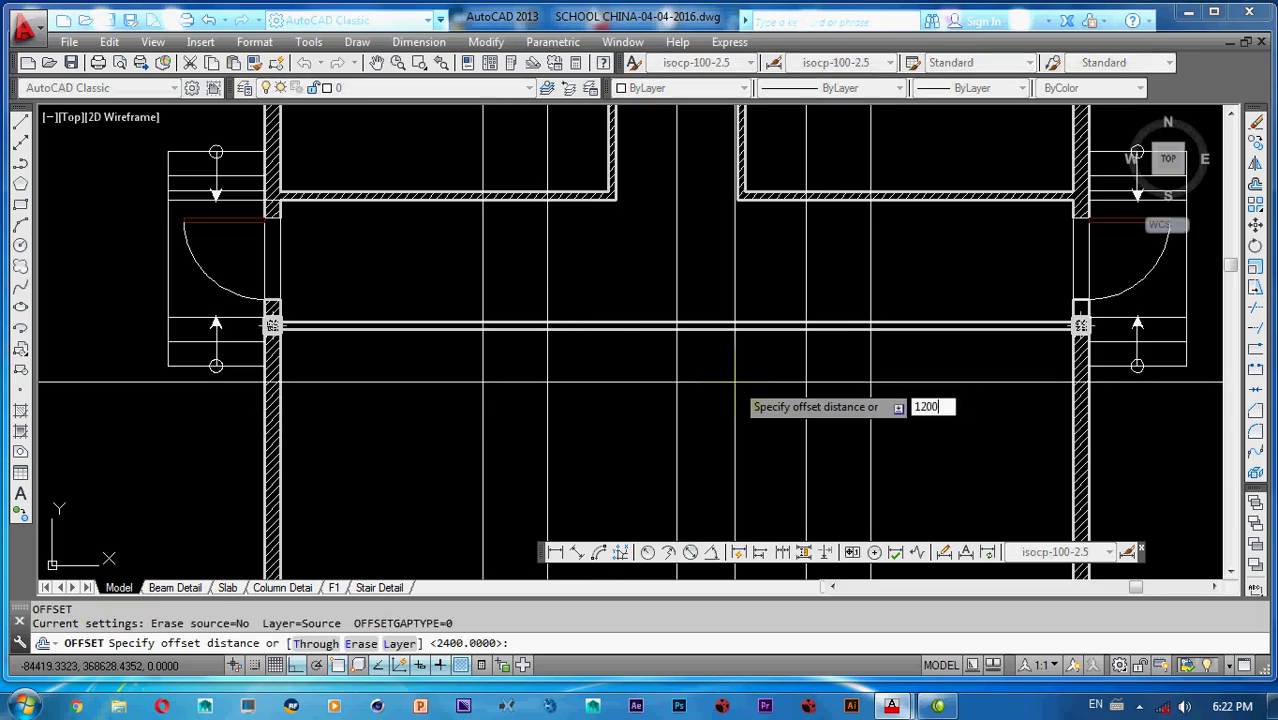
pyautogui.write('1200')
pyautogui.press('Return')
pyautogui.click(753, 335)
pyautogui.click(740, 438)
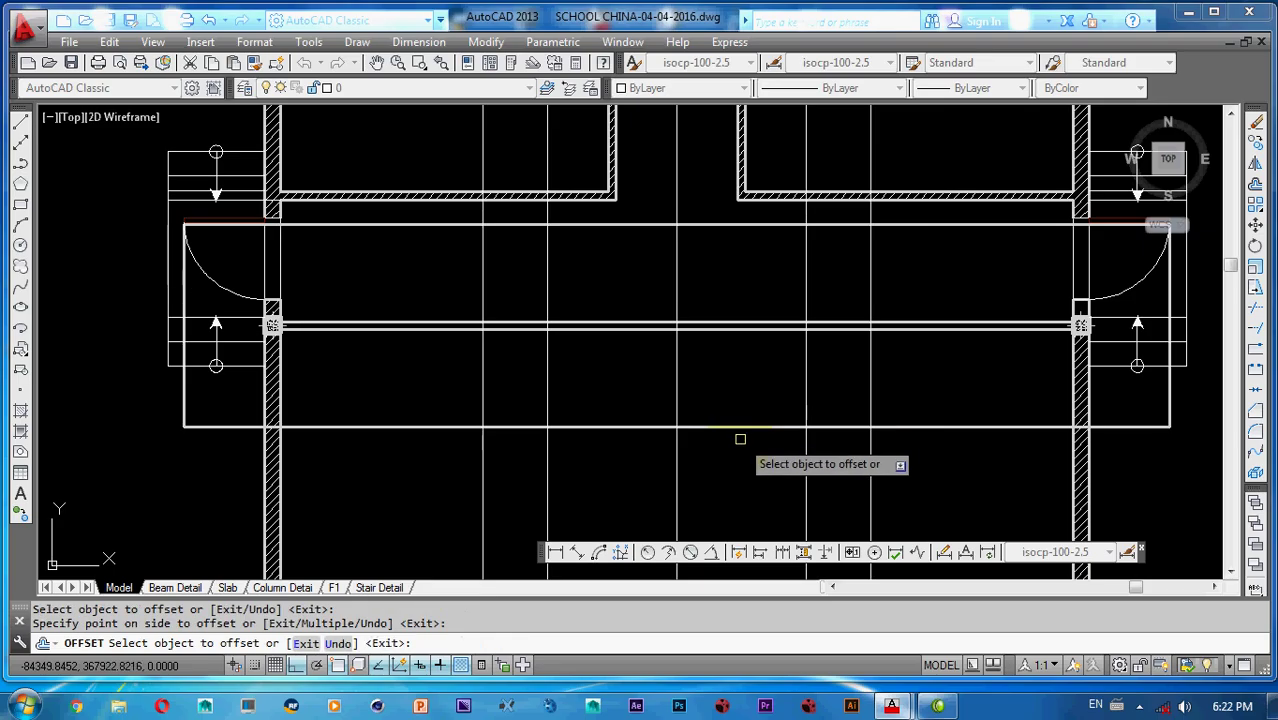
pyautogui.write('u')
pyautogui.press('Return')
pyautogui.press('Escape')
pyautogui.press('Escape')
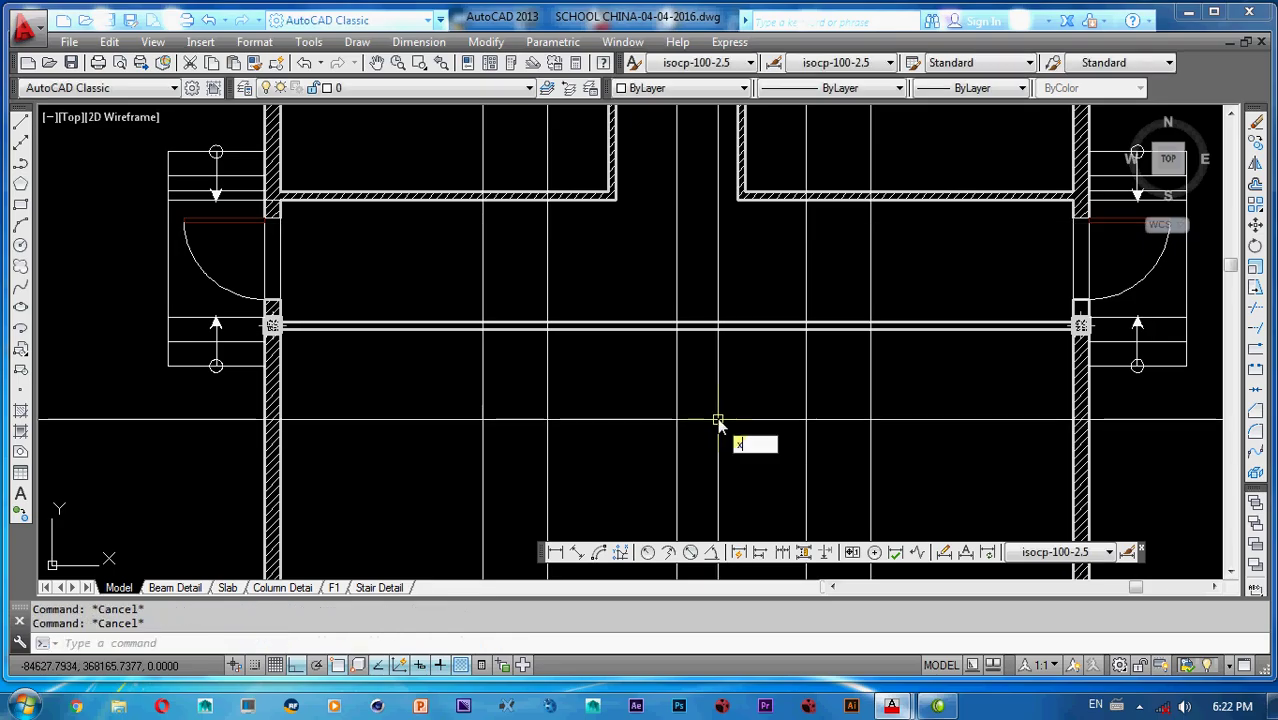
# - Place a horizontal construction line along the lower edge of the long double-line wall
pyautogui.write('xl')
pyautogui.press('Return')
pyautogui.write('h')
pyautogui.press('Return')
pyautogui.click(712, 329)
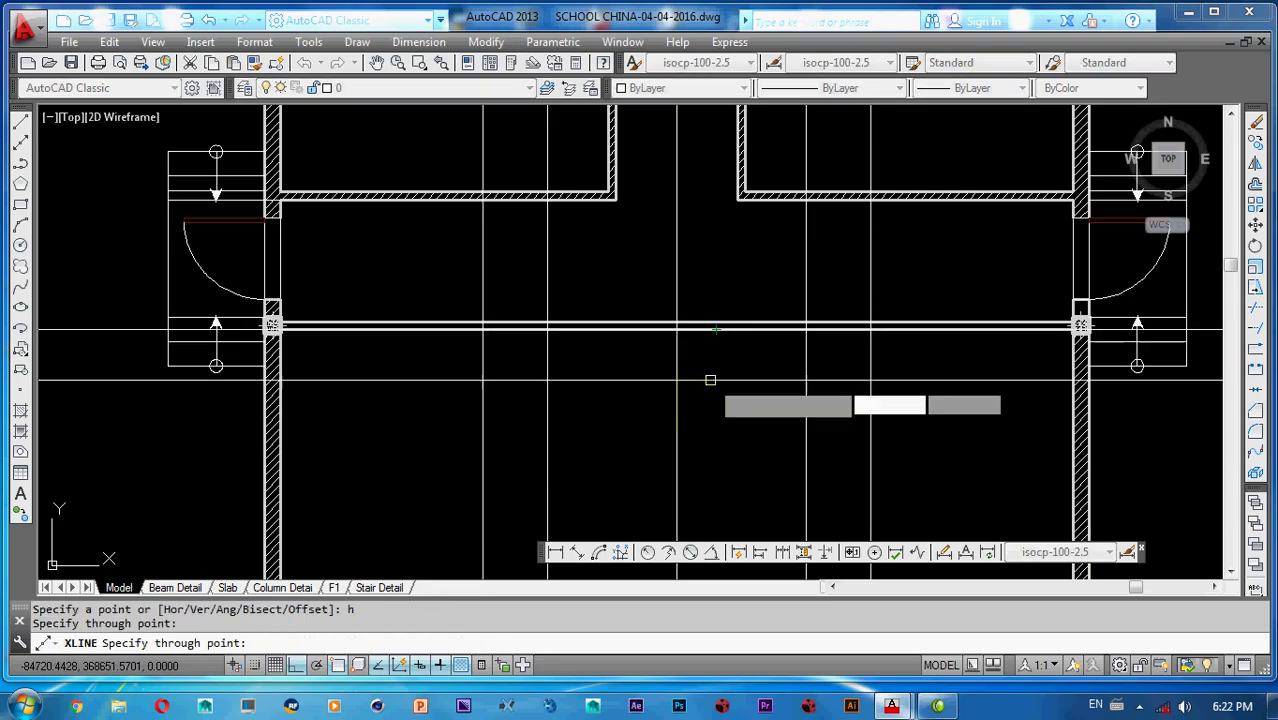
pyautogui.press('Escape')
# - Offset the horizontal construction line 1000 downward twice in succession to get two guide lines below the wall
pyautogui.write('o')
pyautogui.press('Return')
pyautogui.write('1')
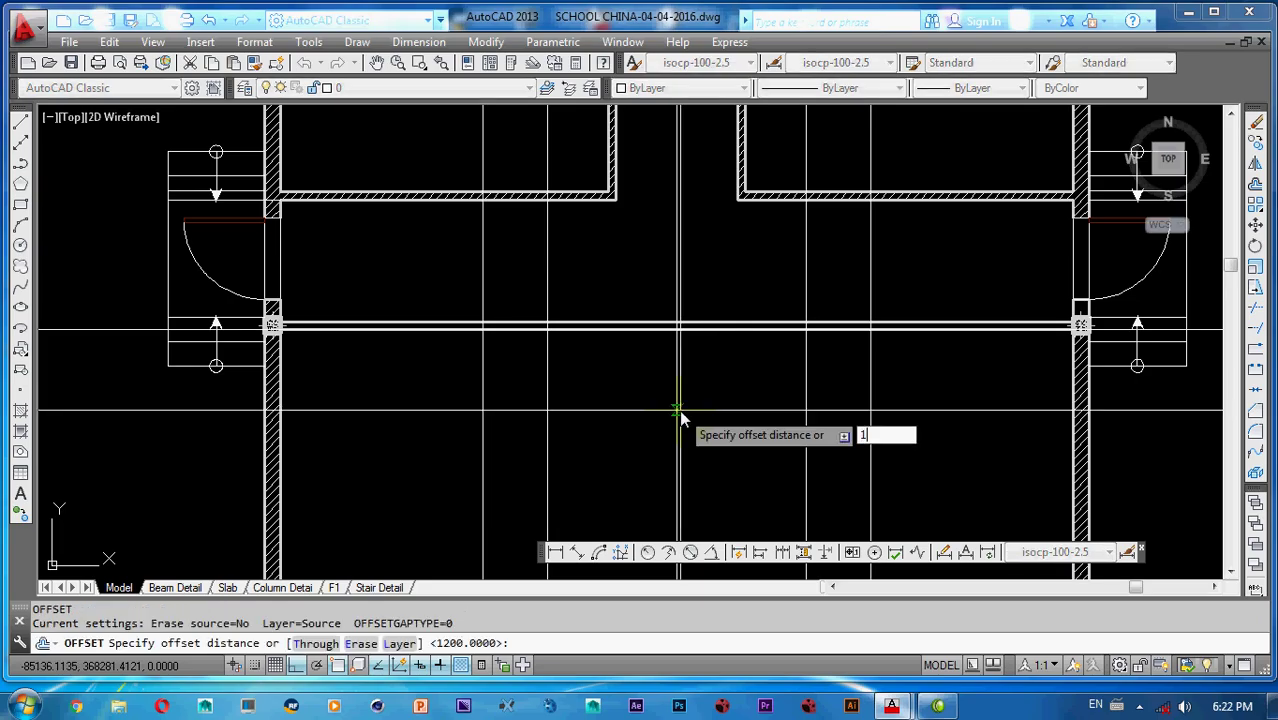
pyautogui.write('000')
pyautogui.press('Return')
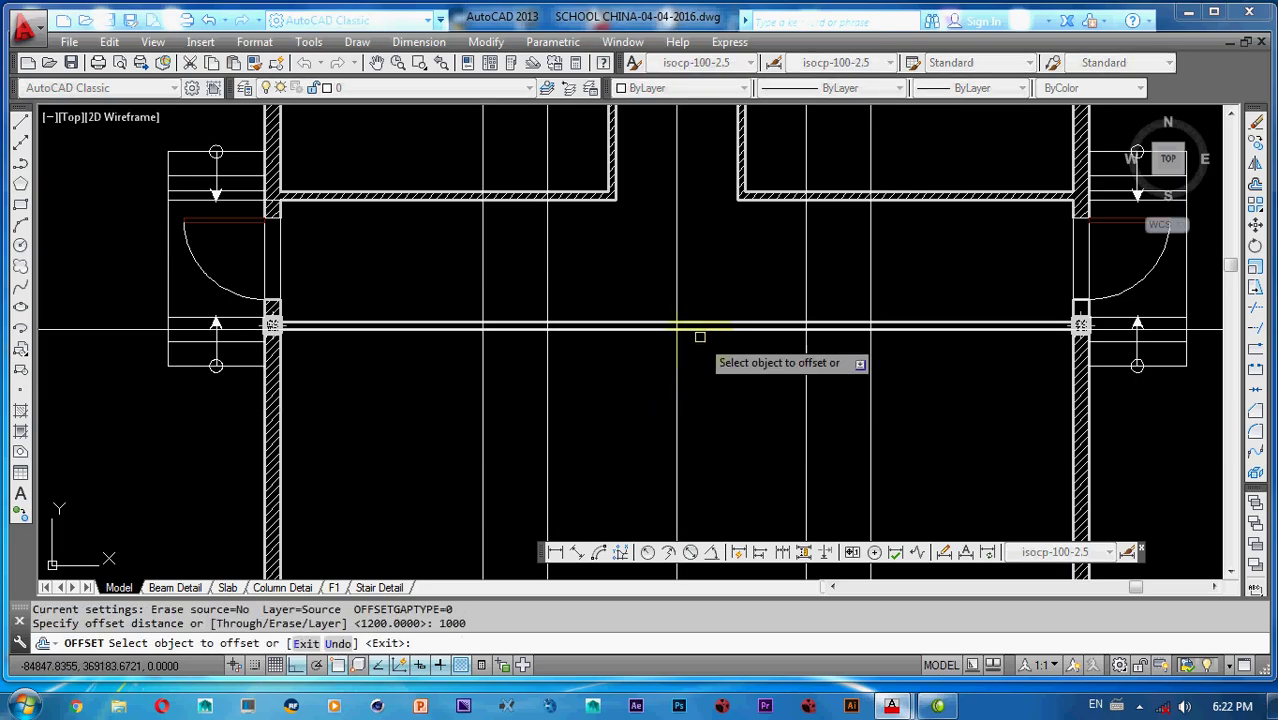
pyautogui.click(722, 410)
pyautogui.click(728, 490)
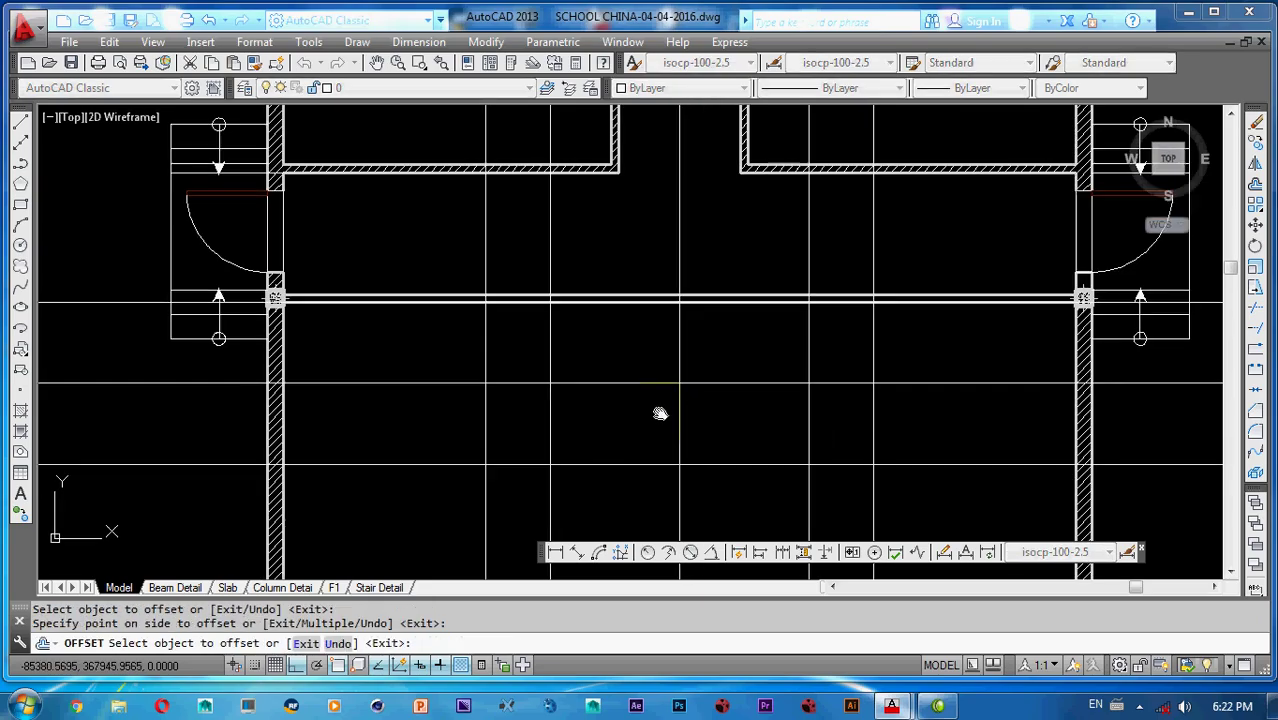
pyautogui.press('Escape')
pyautogui.press('Escape')
# - Draw a rectangle between the two inner vertical guides and the two offset horizontal guides below the long wall
pyautogui.write('rec')
pyautogui.press('Return')
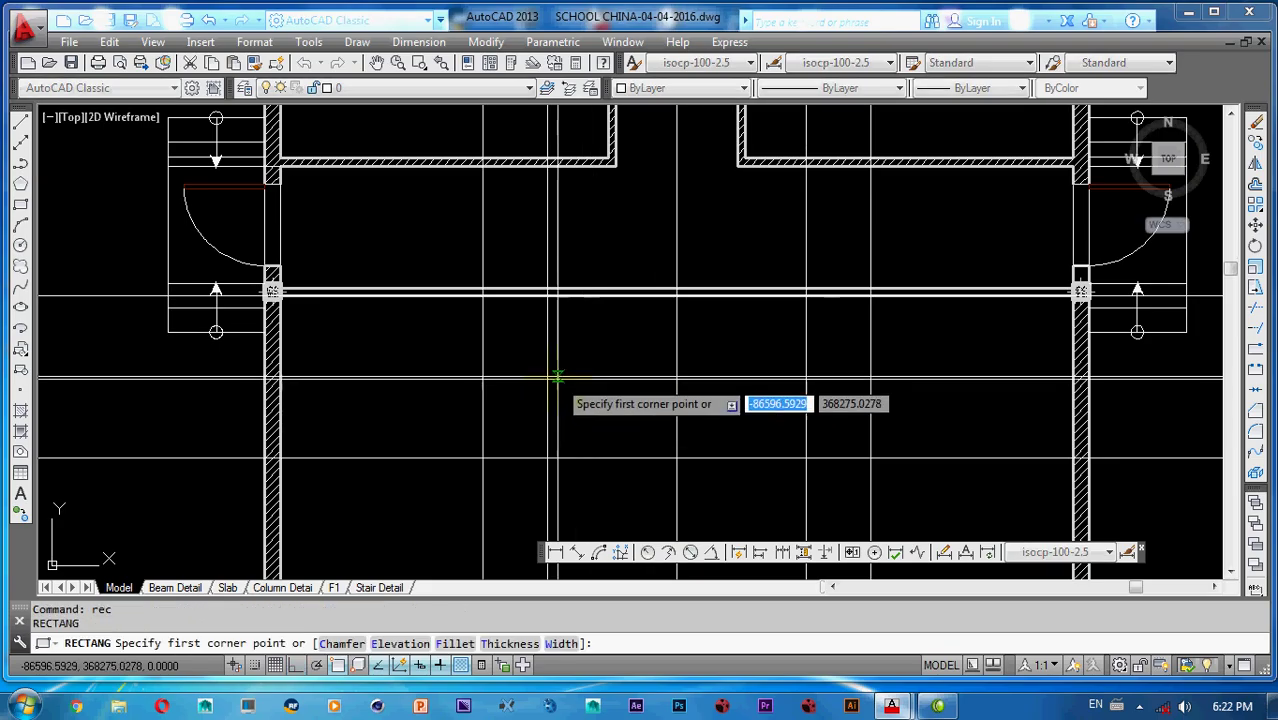
pyautogui.click(548, 377)
pyautogui.click(806, 458)
pyautogui.press('Return')
pyautogui.press('Return')
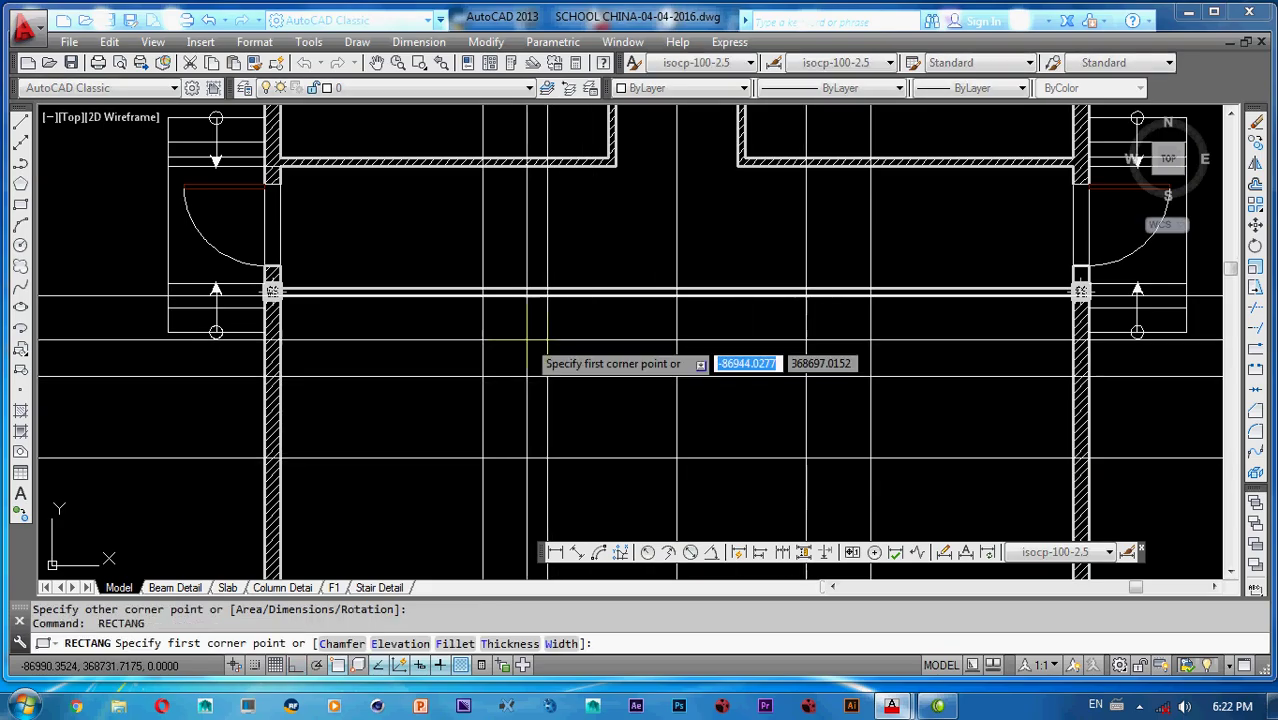
# - Draw a wider rectangle between the outer vertical guides, from the long wall's lower edge to the first horizontal guide below it
pyautogui.click(483, 296)
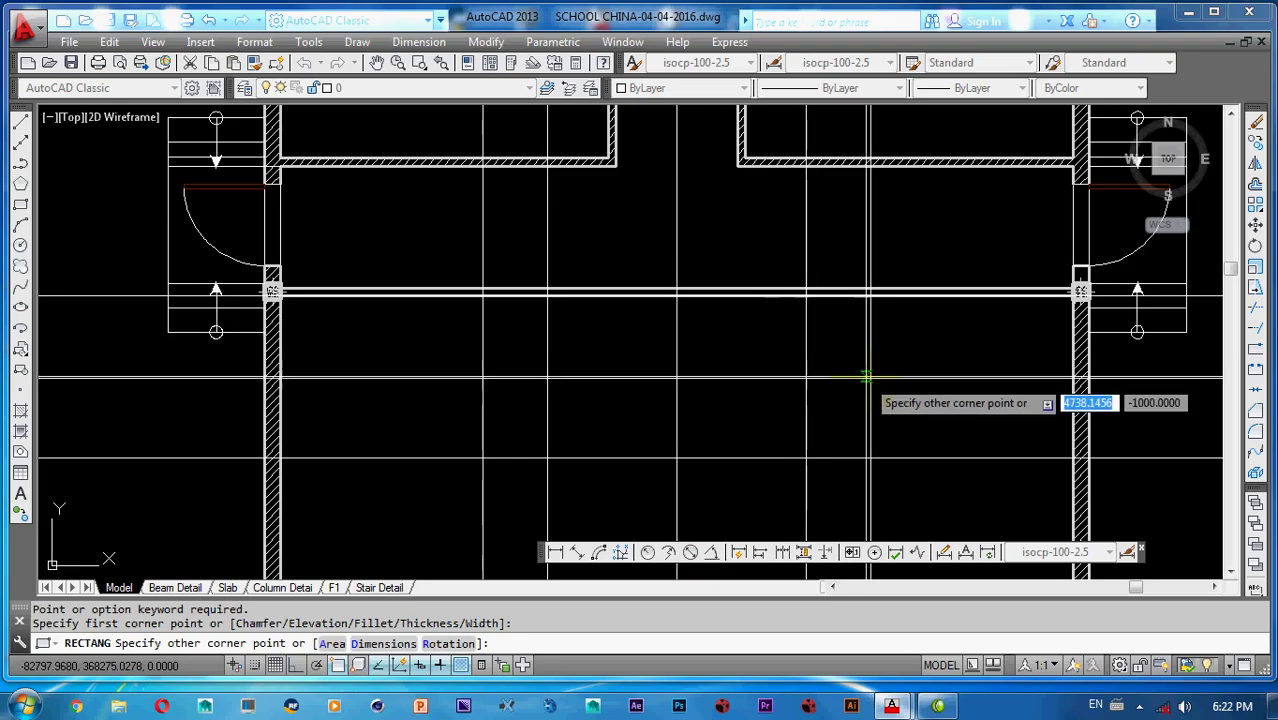
pyautogui.press('Escape')
# - Erase the horizontal guide lines along and below the long double-line wall
pyautogui.click(990, 334)
pyautogui.press('Return')
pyautogui.scroll(-5, 879, 442)
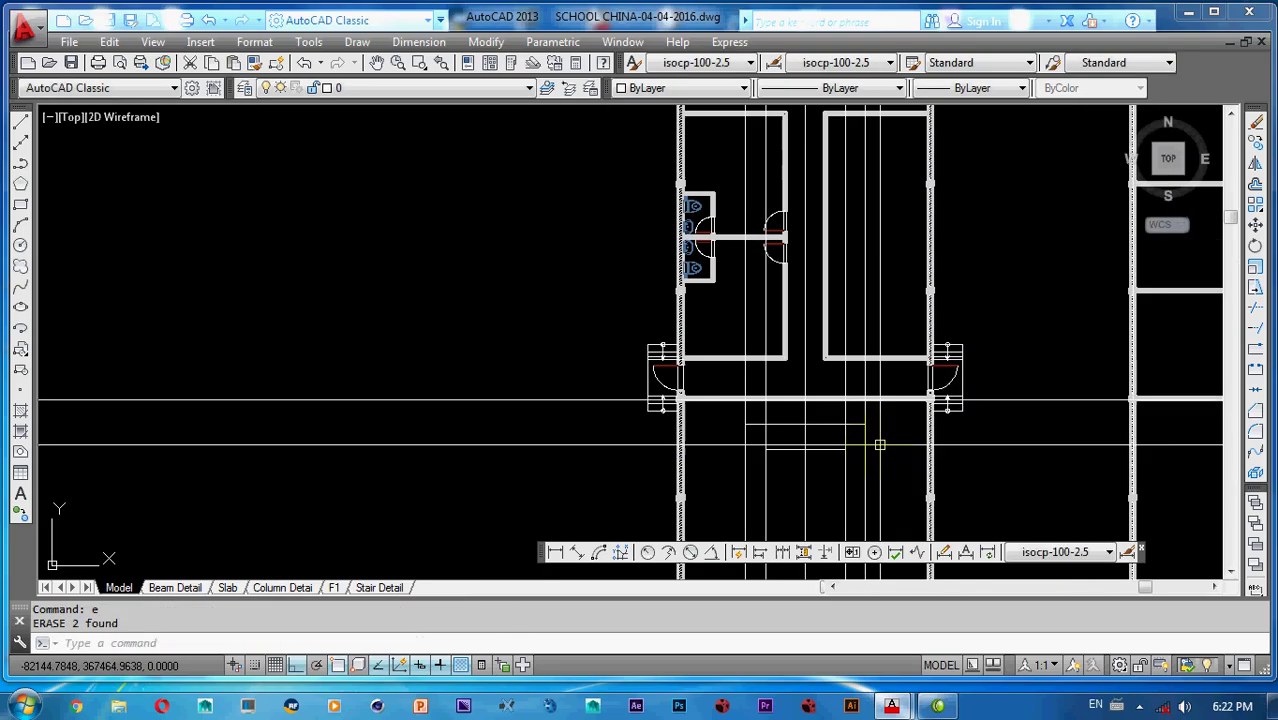
pyautogui.click(900, 418)
pyautogui.click(880, 378)
pyautogui.write('e')
pyautogui.press('Return')
# - Erase the five vertical guide lines running through the building plan
pyautogui.scroll(-5, 879, 332)
pyautogui.moveTo(879, 210); pyautogui.dragTo(854, 313, button='middle')
pyautogui.click(884, 232)
pyautogui.click(753, 283)
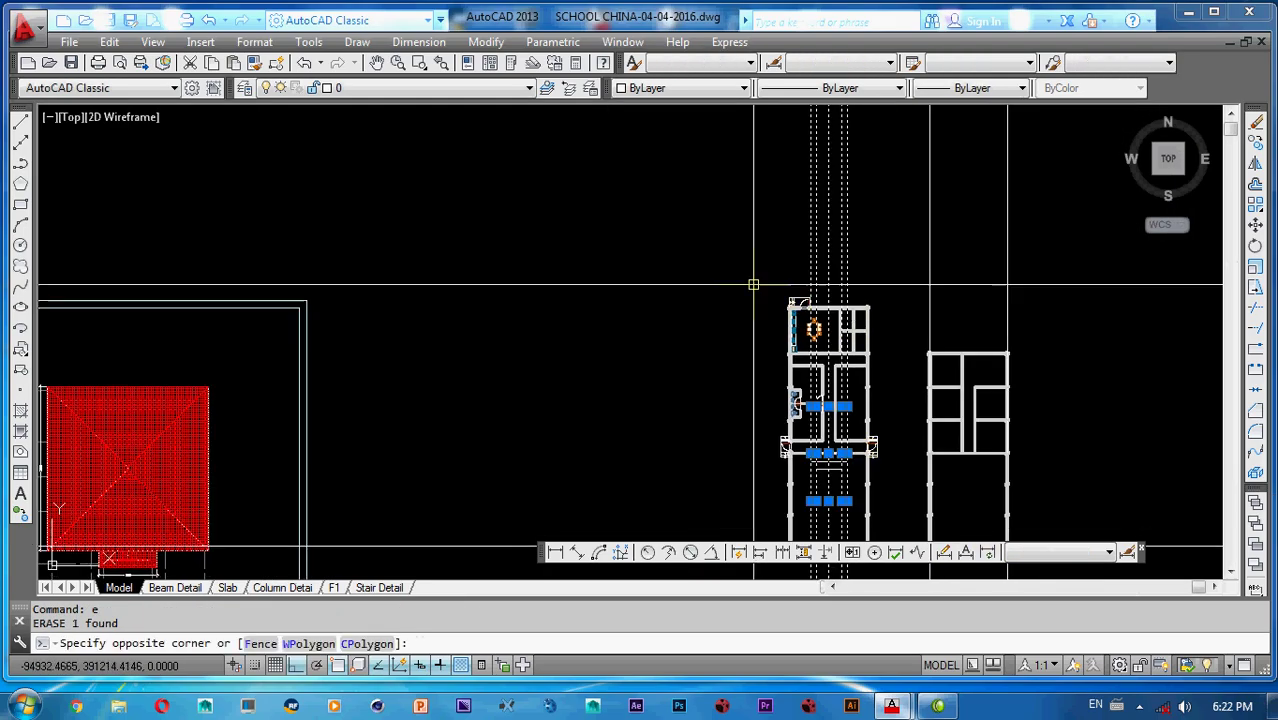
pyautogui.write('e')
pyautogui.press('Return')
# - Place a vertical construction line through the midpoint of the bottom wall of the right-hand room above the corridor
pyautogui.scroll(5, 802, 400)
pyautogui.moveTo(802, 399); pyautogui.dragTo(690, 221, button='middle')
pyautogui.scroll(3, 722, 369)
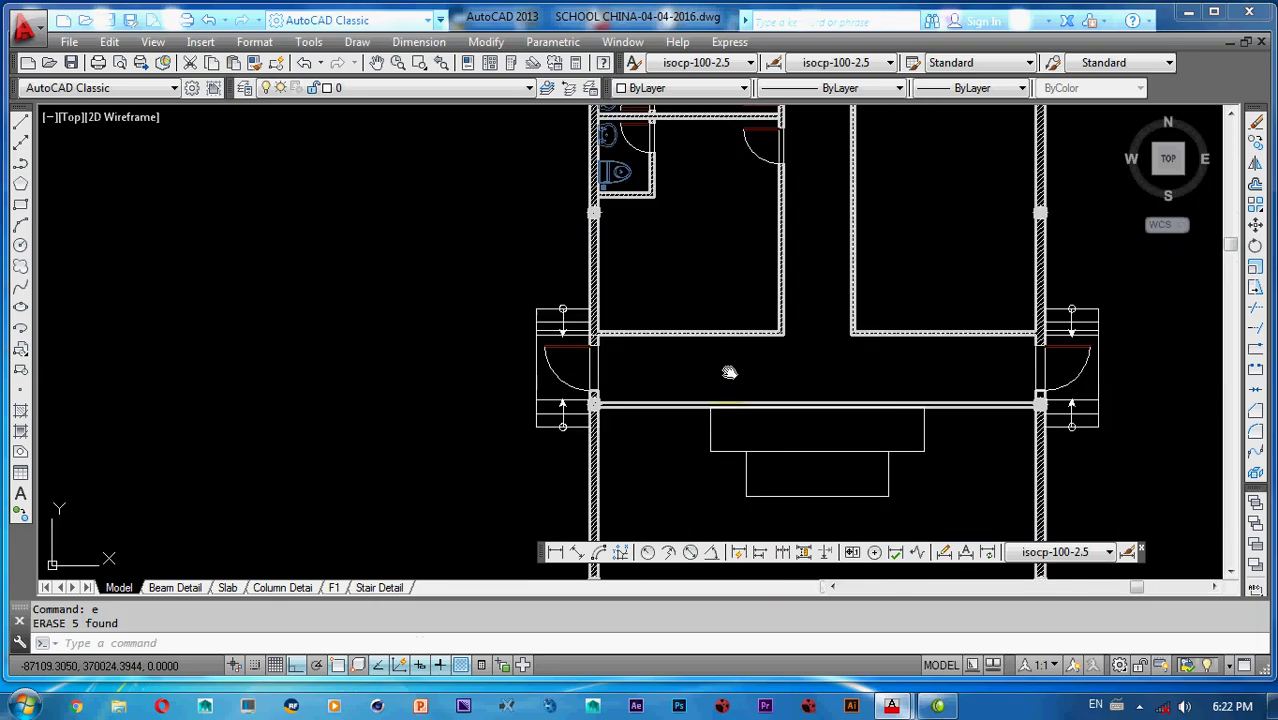
pyautogui.scroll(3, 743, 328)
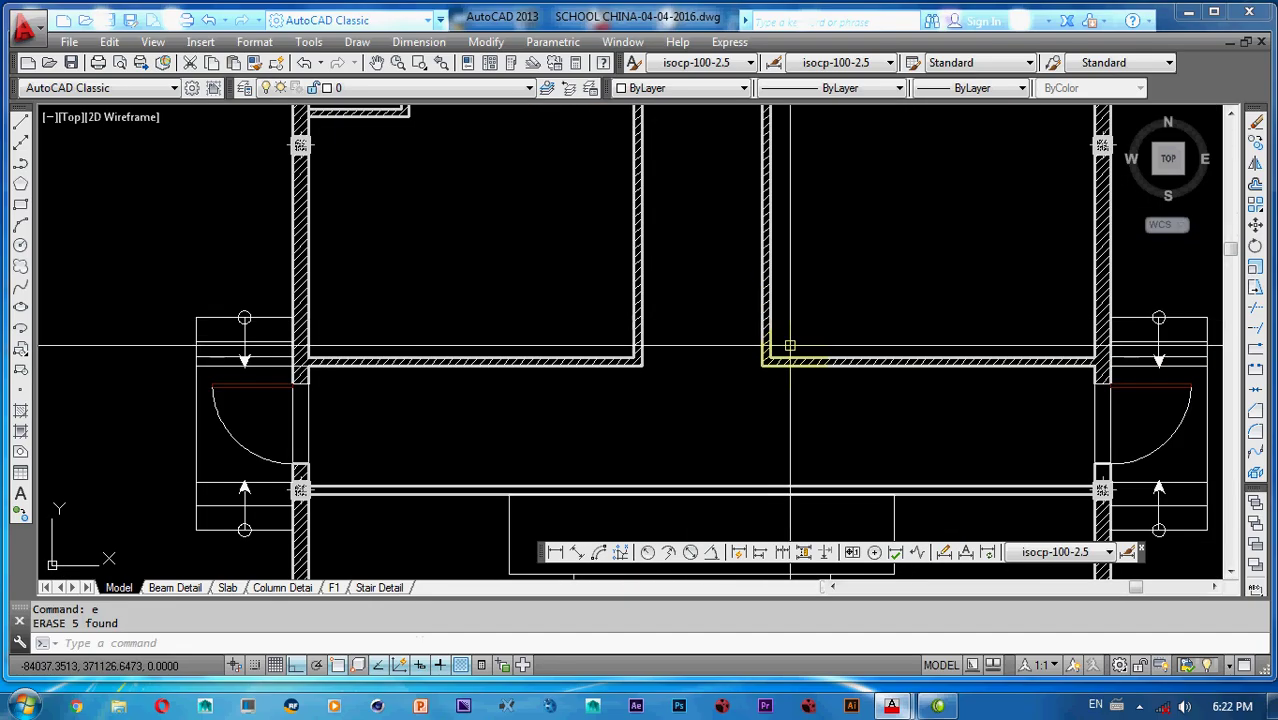
pyautogui.write('xl')
pyautogui.press('Return')
pyautogui.write('v')
pyautogui.press('Return')
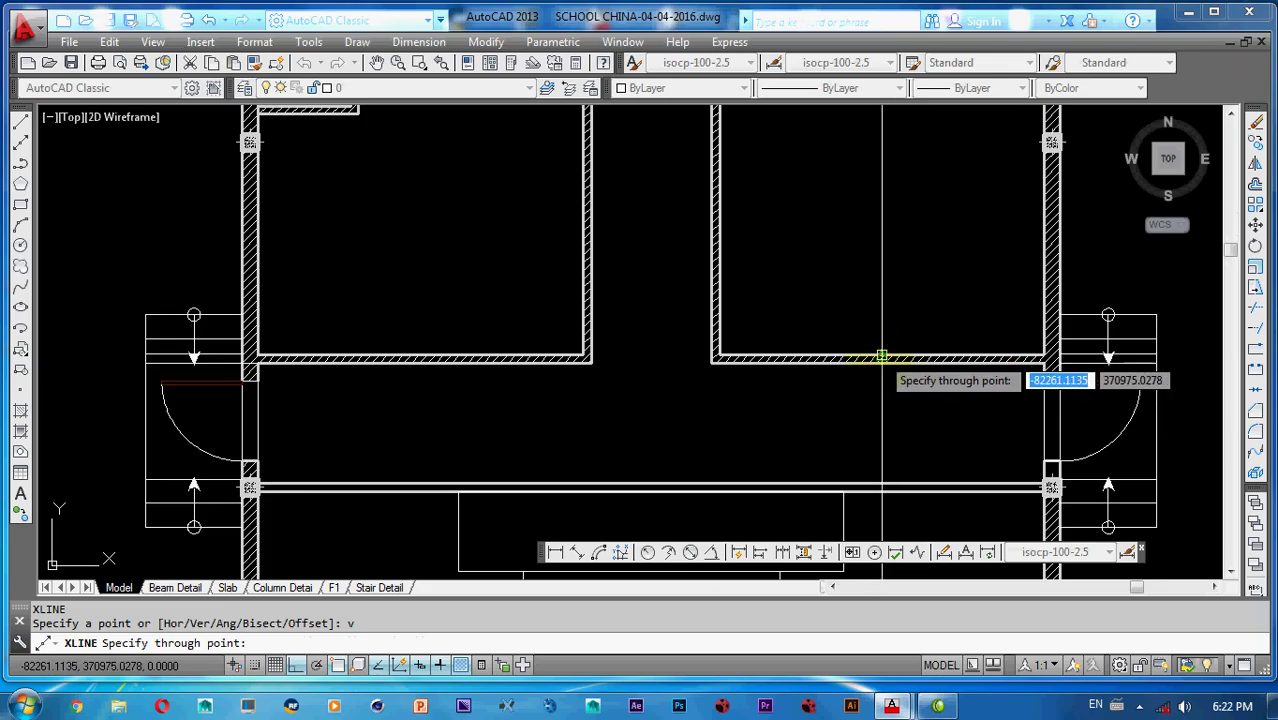
pyautogui.click(881, 357)
pyautogui.press('Escape')
# - Offset the vertical construction line in the right-hand room by 1000 to both sides
pyautogui.write('o')
pyautogui.press('Return')
pyautogui.write('1000')
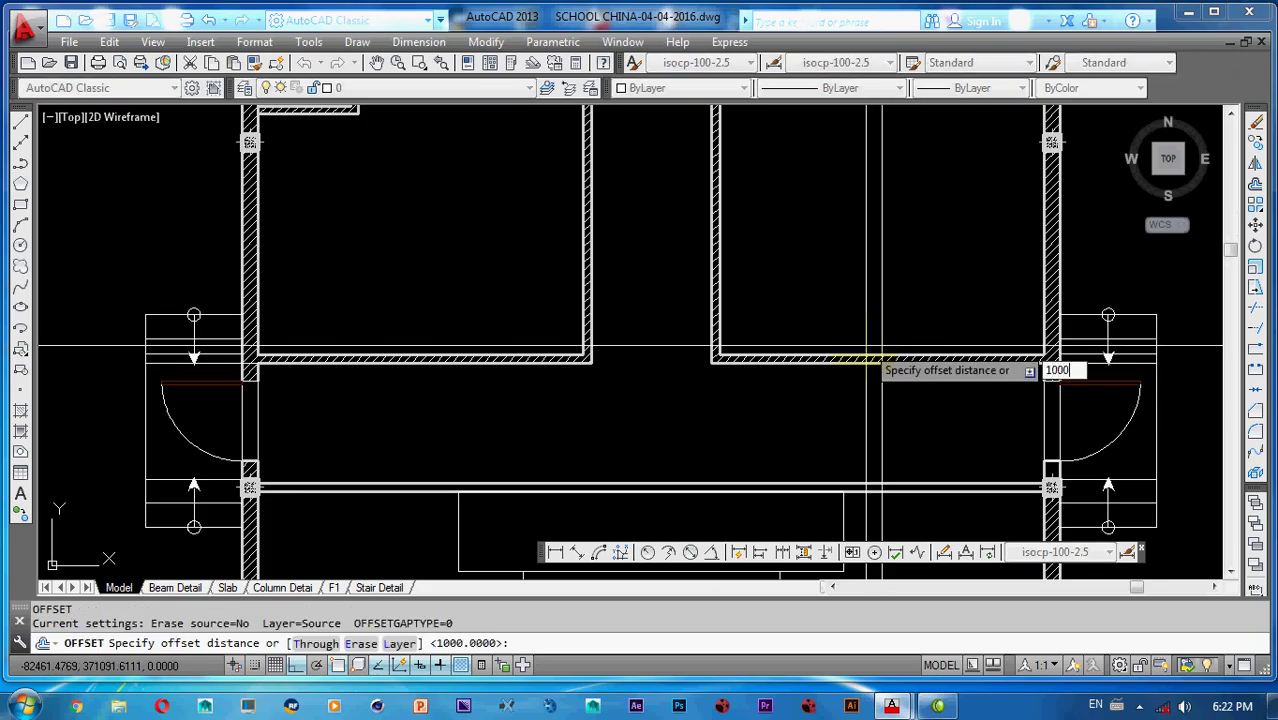
pyautogui.press('Return')
pyautogui.click(881, 321)
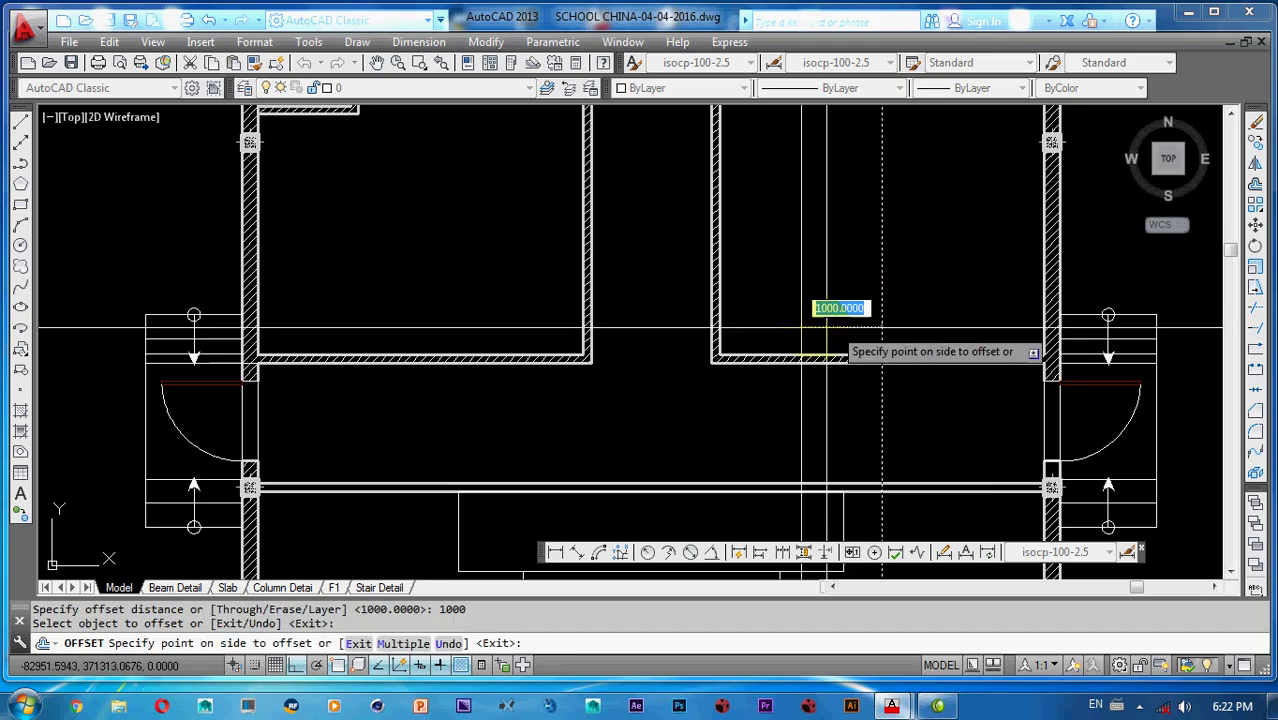
pyautogui.click(840, 324)
pyautogui.click(882, 314)
pyautogui.click(1012, 320)
pyautogui.press('Escape')
pyautogui.press('Escape')
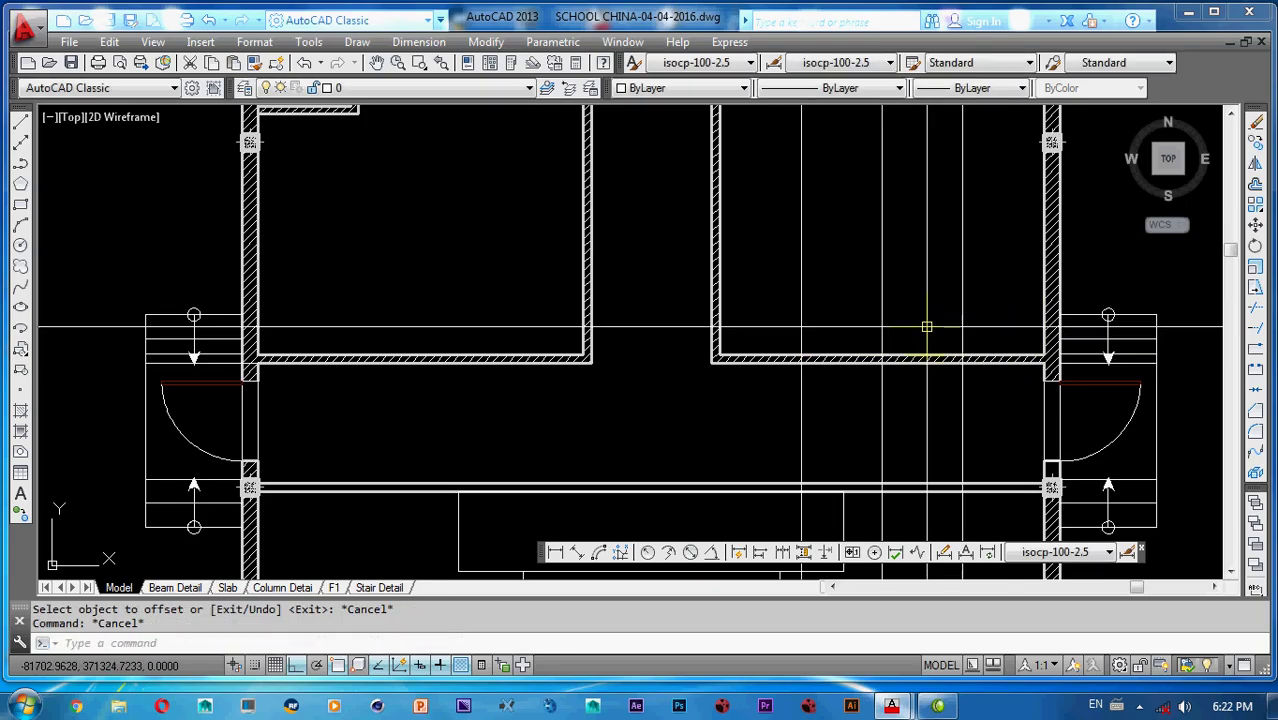
# - Offset the central vertical construction line in the right-hand room by 1200 to both sides
pyautogui.write('o')
pyautogui.press('Return')
pyautogui.write('1200')
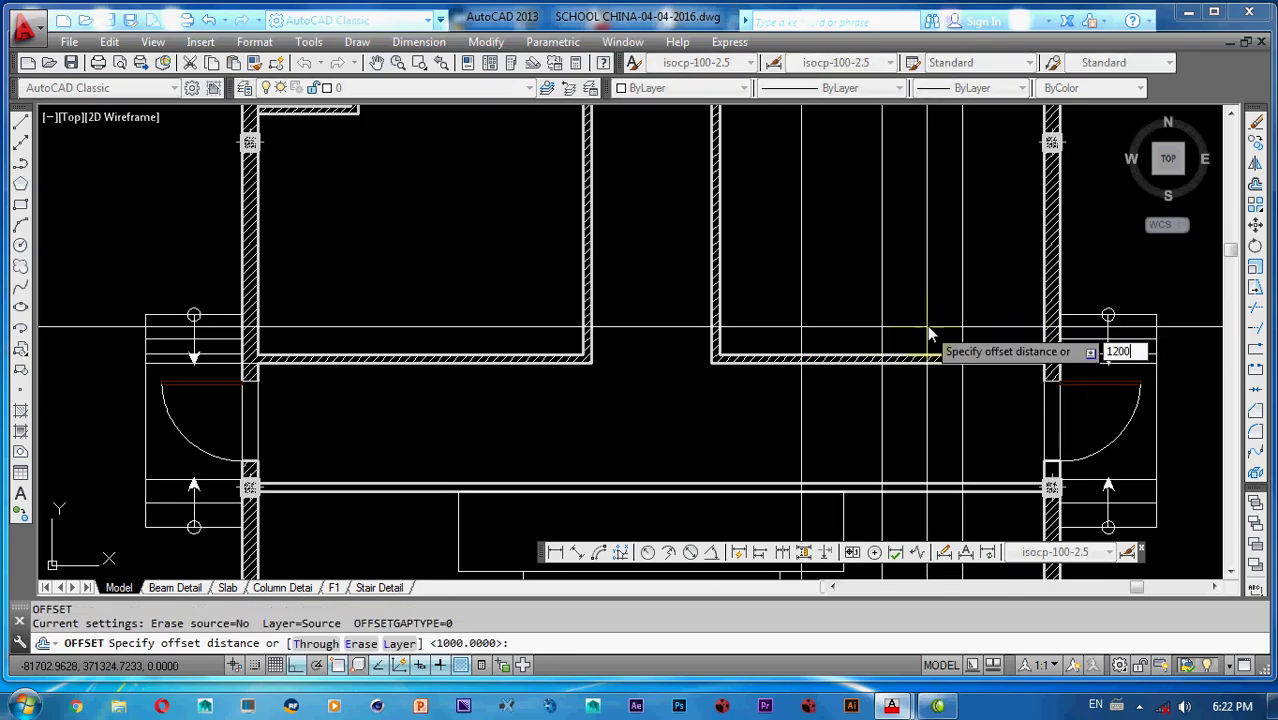
pyautogui.press('Return')
pyautogui.click(880, 322)
pyautogui.click(903, 314)
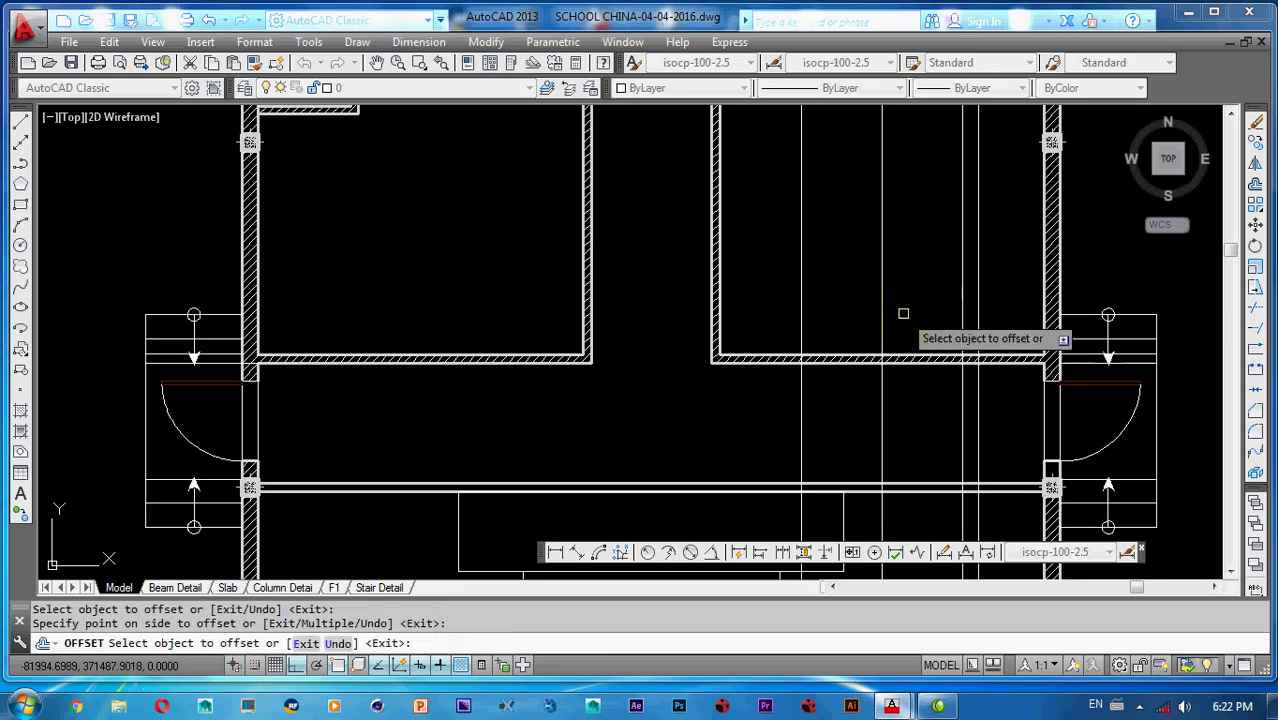
pyautogui.click(800, 311)
pyautogui.click(744, 309)
pyautogui.click(878, 306)
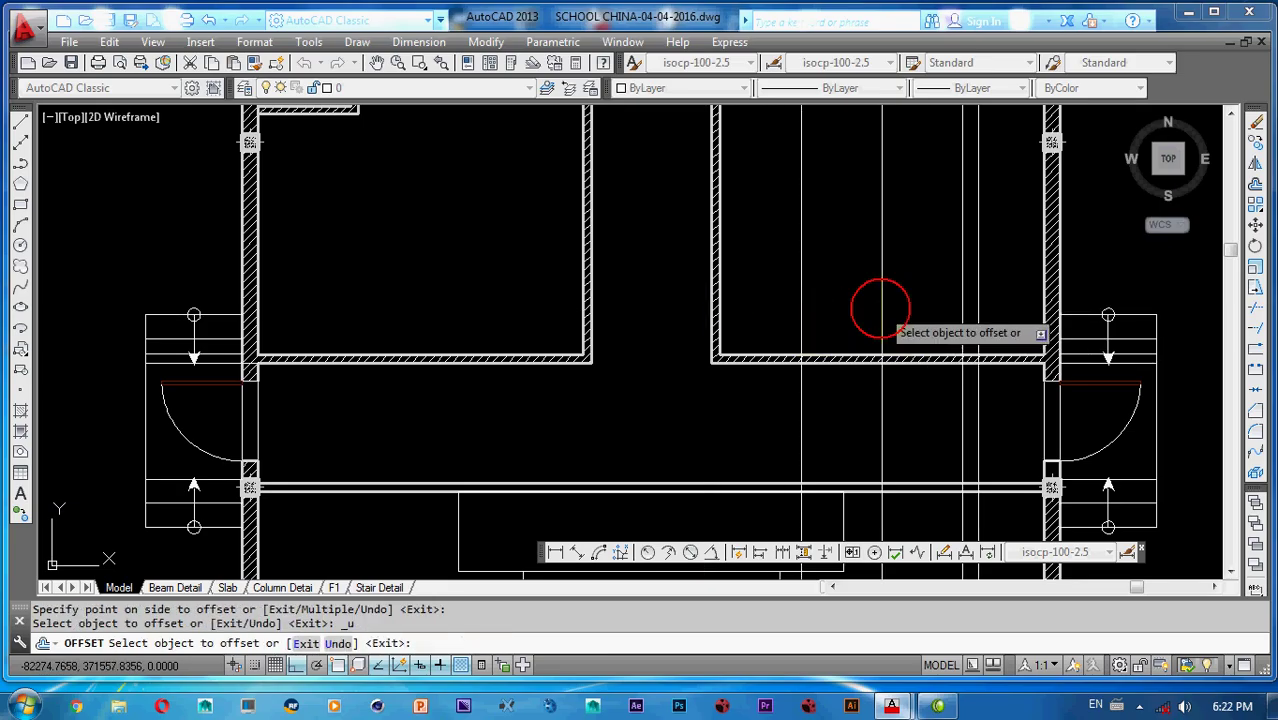
pyautogui.press('Escape')
# - Place a horizontal construction line along the inner edge of the right-hand room's bottom wall
pyautogui.write('xl')
pyautogui.press('Return')
pyautogui.write('h')
pyautogui.press('Return')
pyautogui.click(855, 352)
pyautogui.press('Escape')
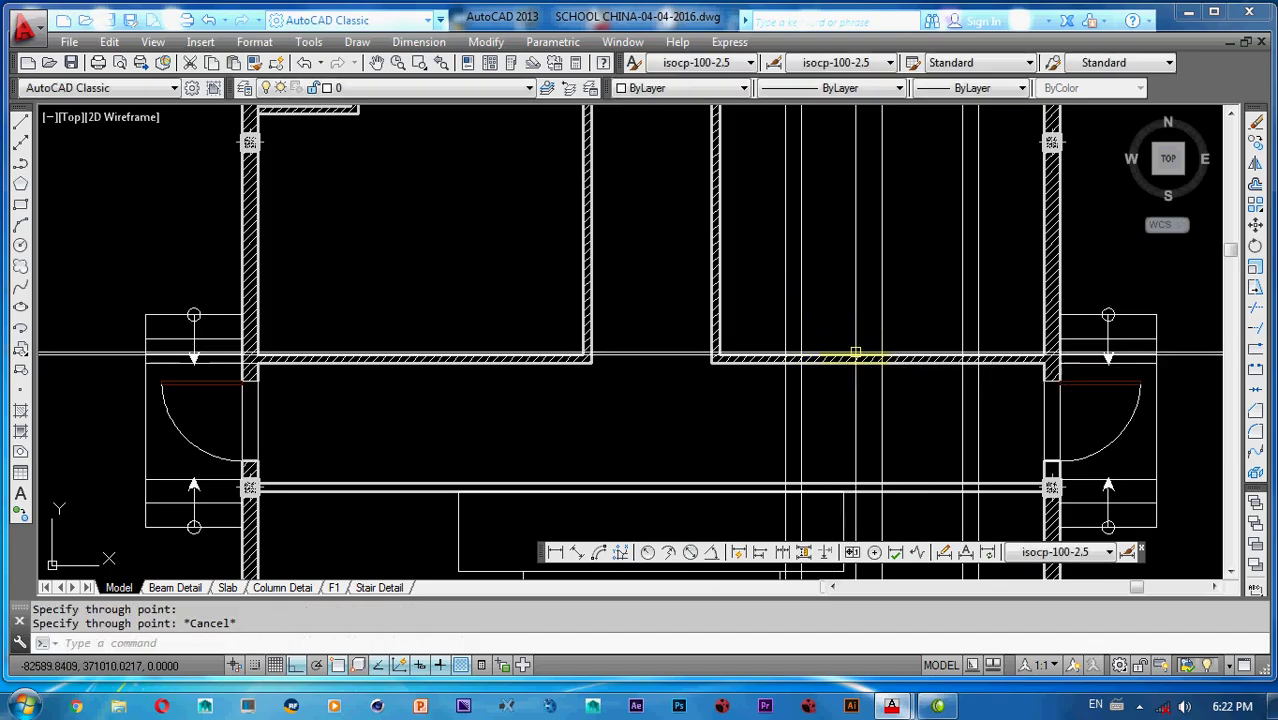
pyautogui.write('o')
pyautogui.press('Return')
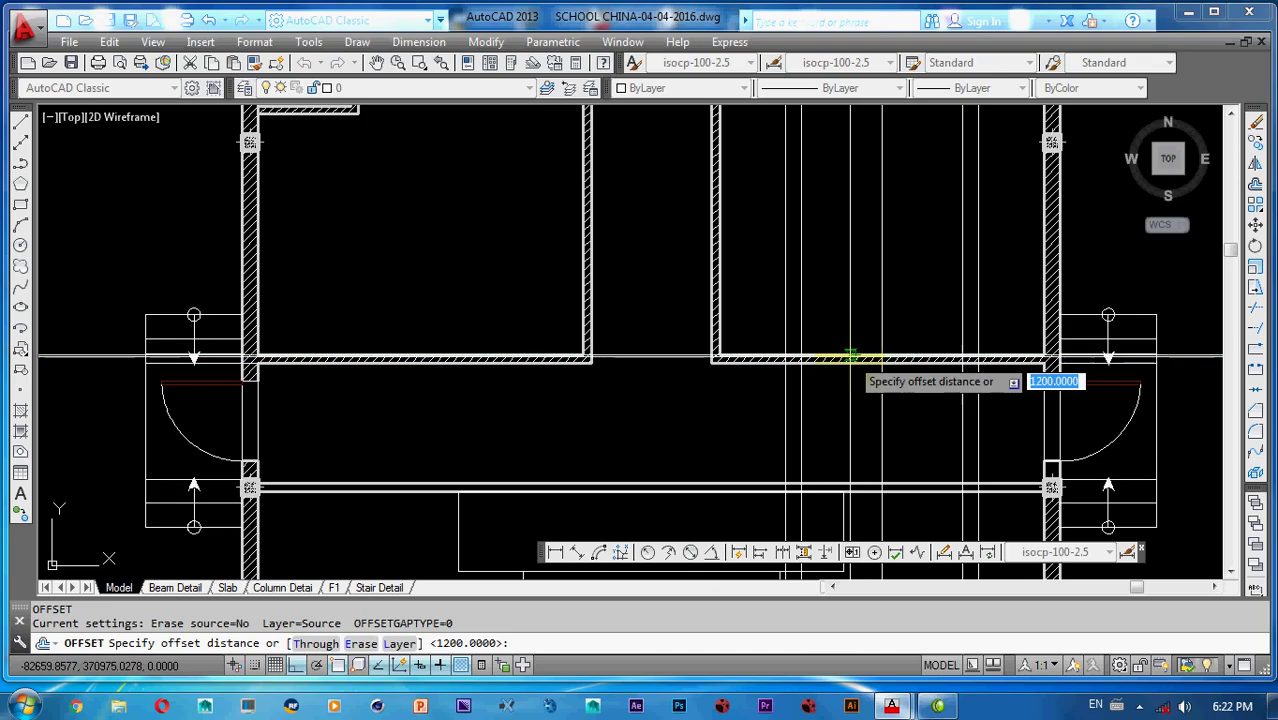
pyautogui.write('00')
pyautogui.press('Return')
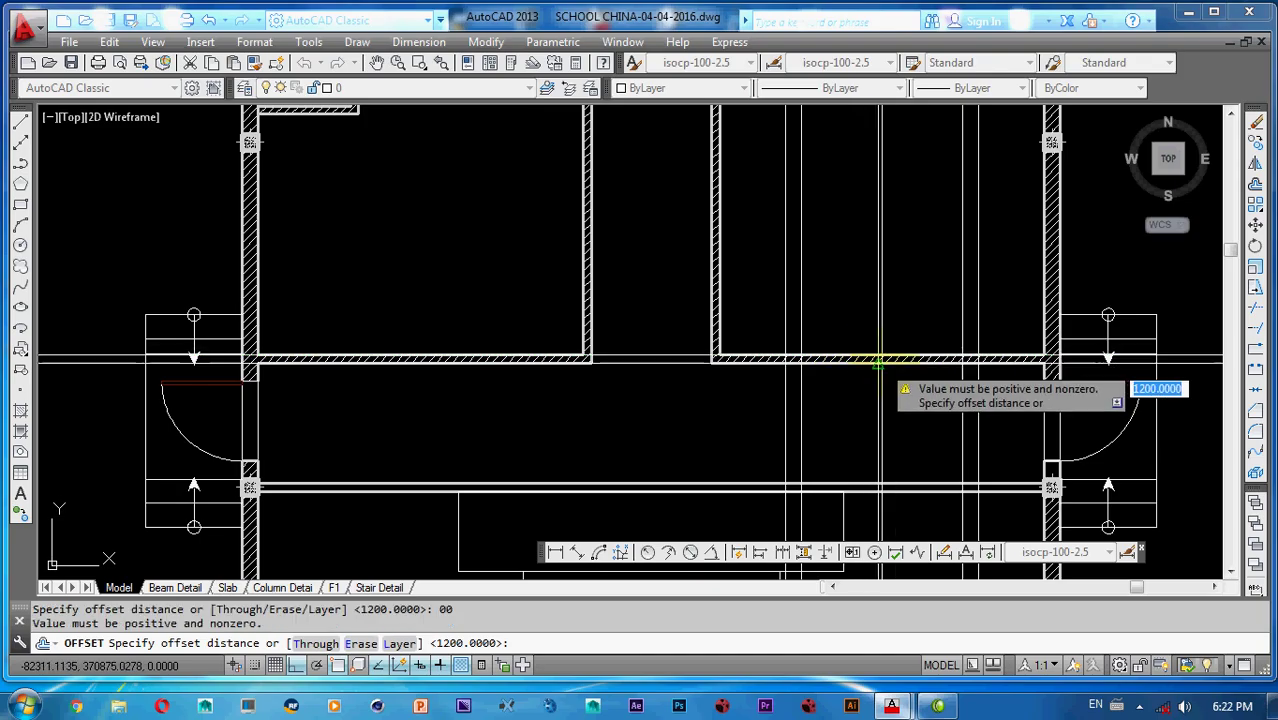
pyautogui.press('Escape')
# - Offset the horizontal construction line on the bottom wall's inner edge 800 upward into the room
pyautogui.write('o')
pyautogui.press('Return')
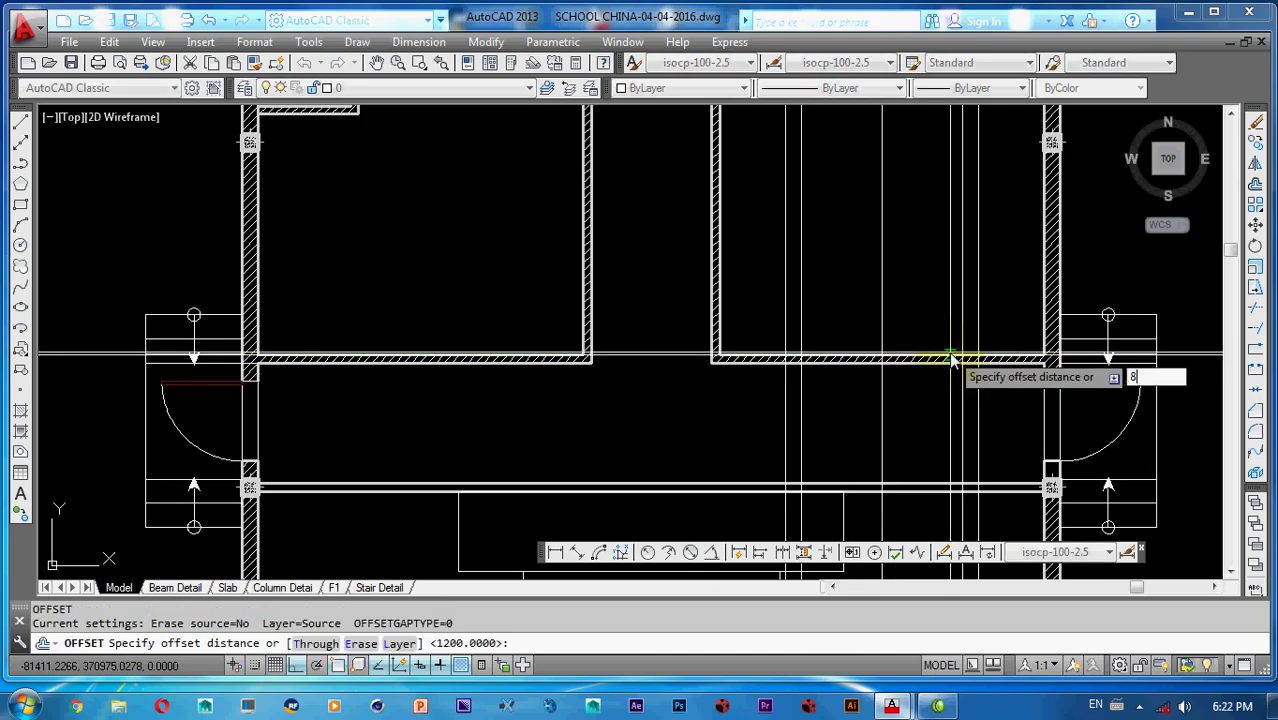
pyautogui.write('800')
pyautogui.press('Return')
pyautogui.click(674, 357)
pyautogui.click(675, 288)
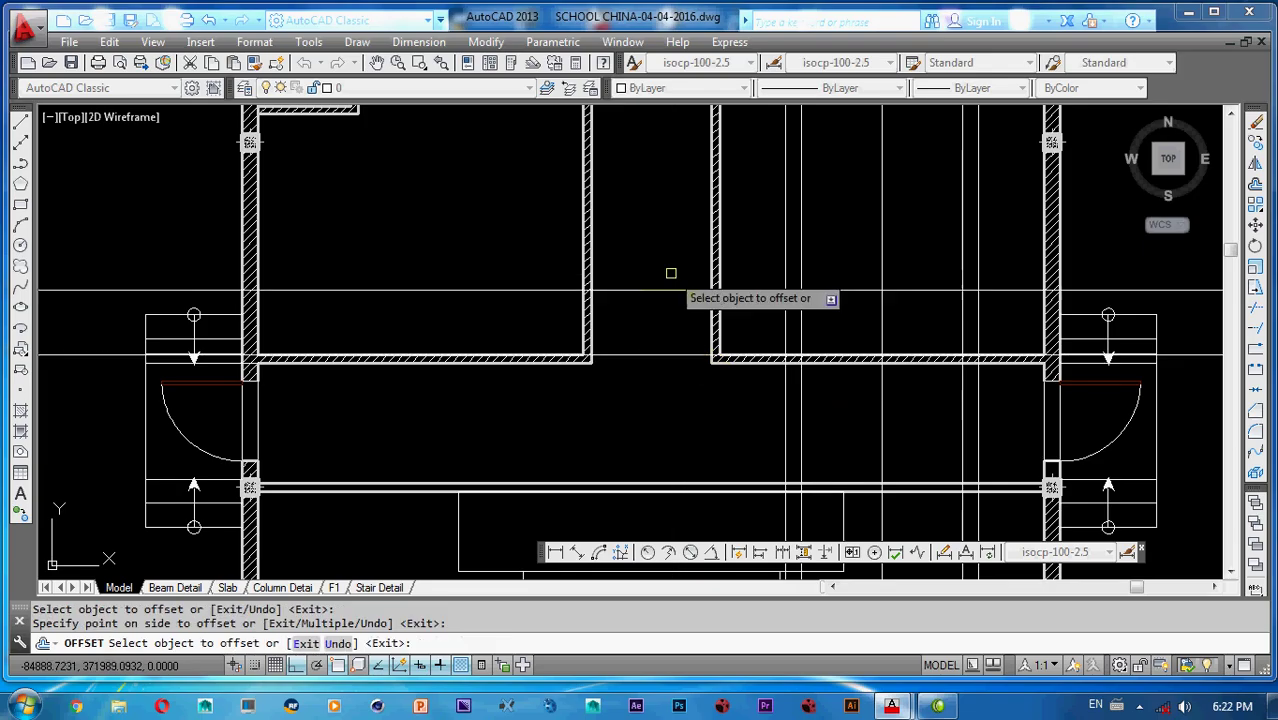
# - Offset the horizontal construction line on the right-hand room's lower wall upward by 600 twice
pyautogui.moveTo(678, 288); pyautogui.dragTo(635, 316, button='middle')
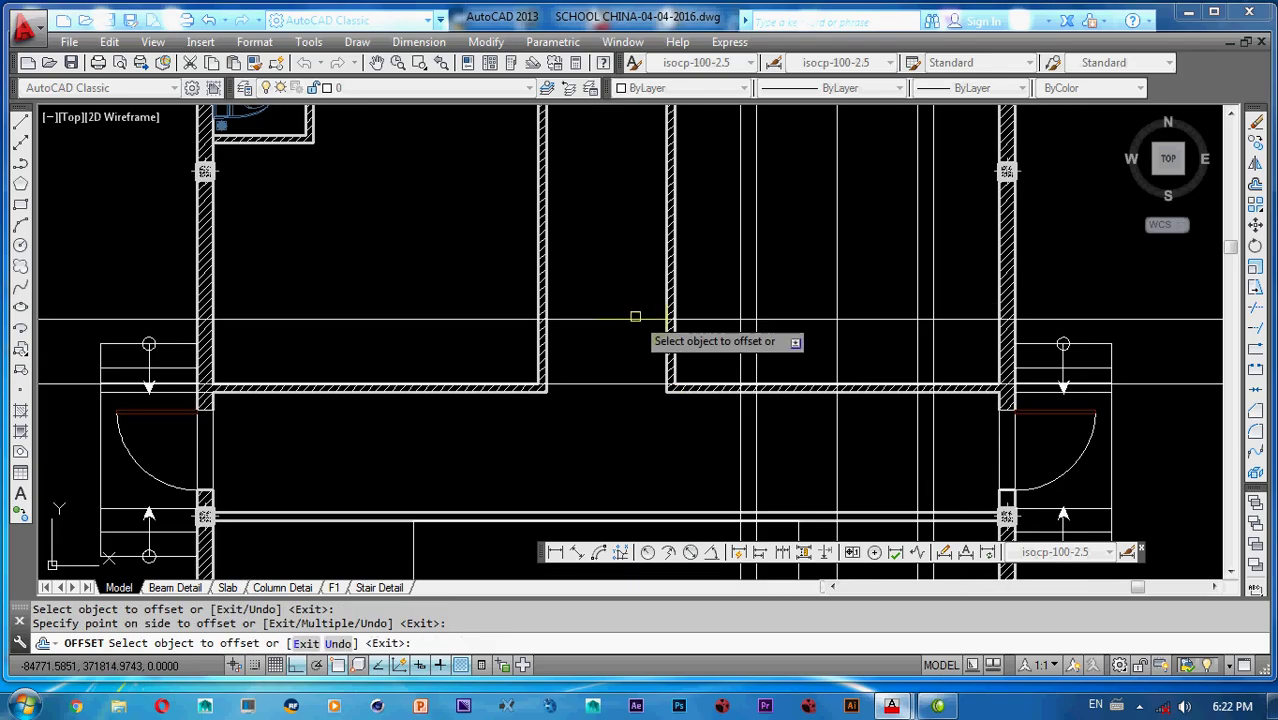
pyautogui.press('Escape')
pyautogui.press('Escape')
pyautogui.write('o')
pyautogui.press('Return')
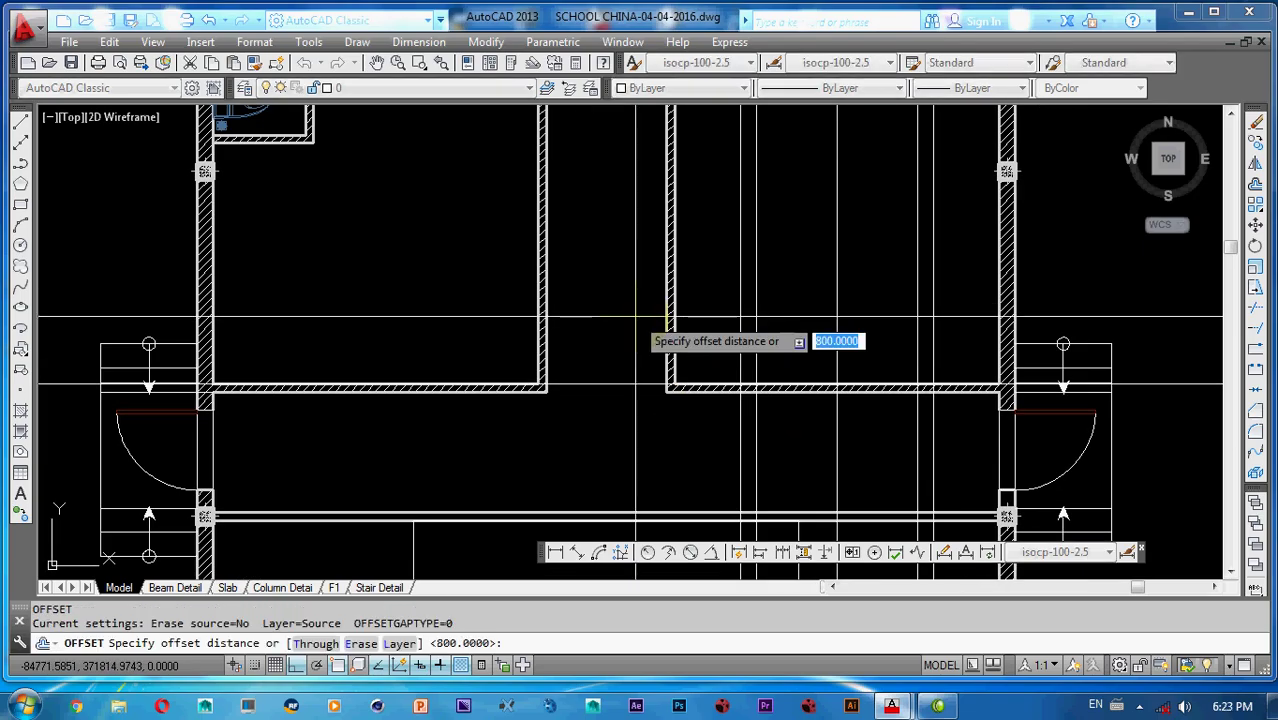
pyautogui.write('00')
pyautogui.press('Return')
pyautogui.press('Escape')
pyautogui.press('Return')
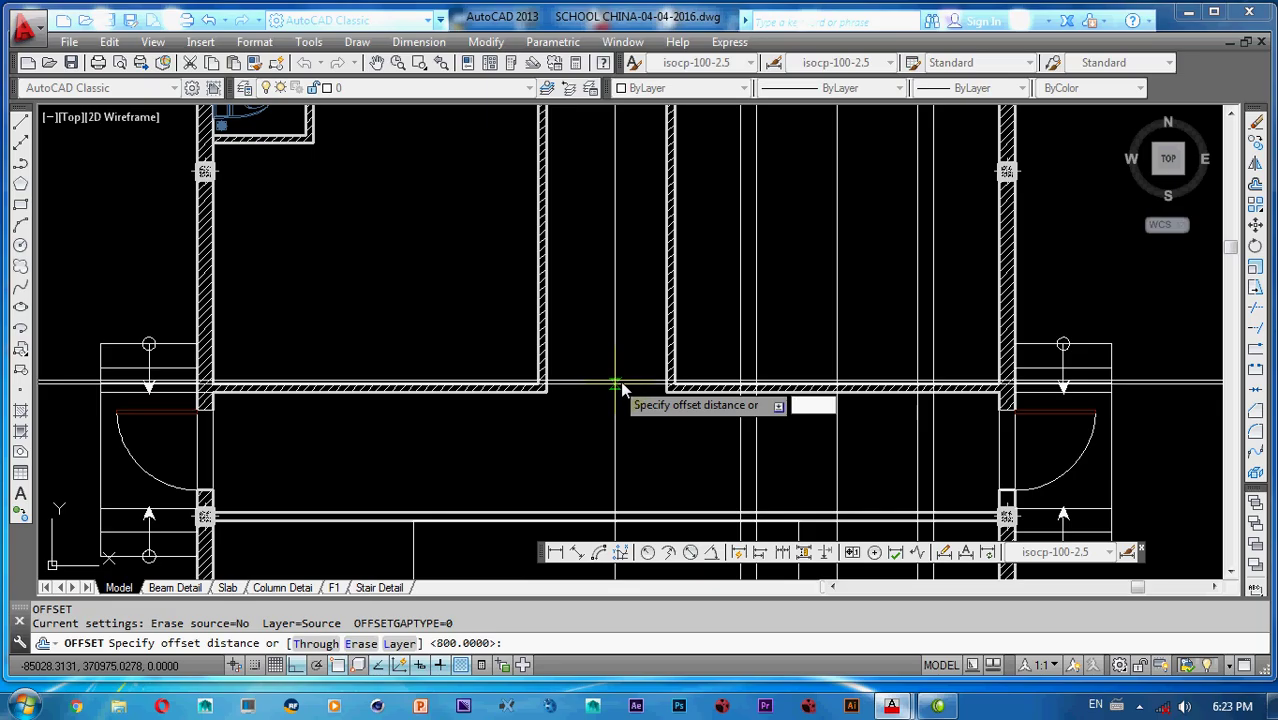
pyautogui.write('600')
pyautogui.press('Return')
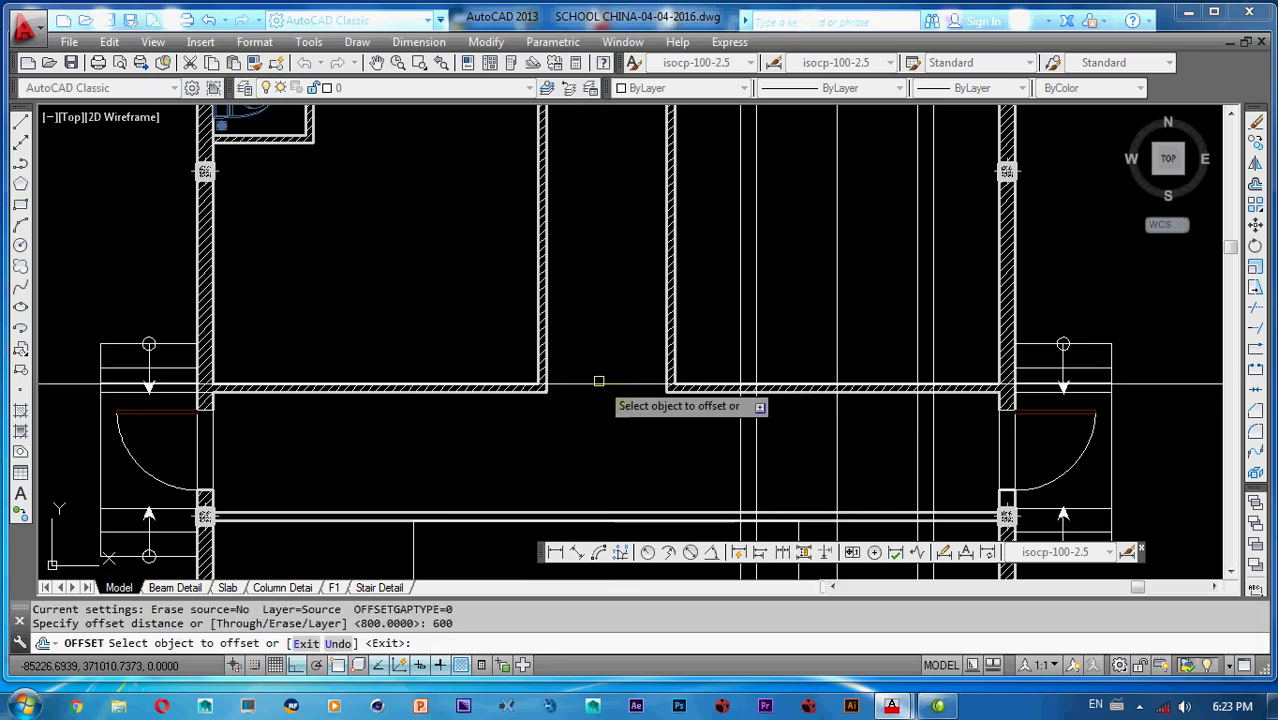
pyautogui.click(607, 386)
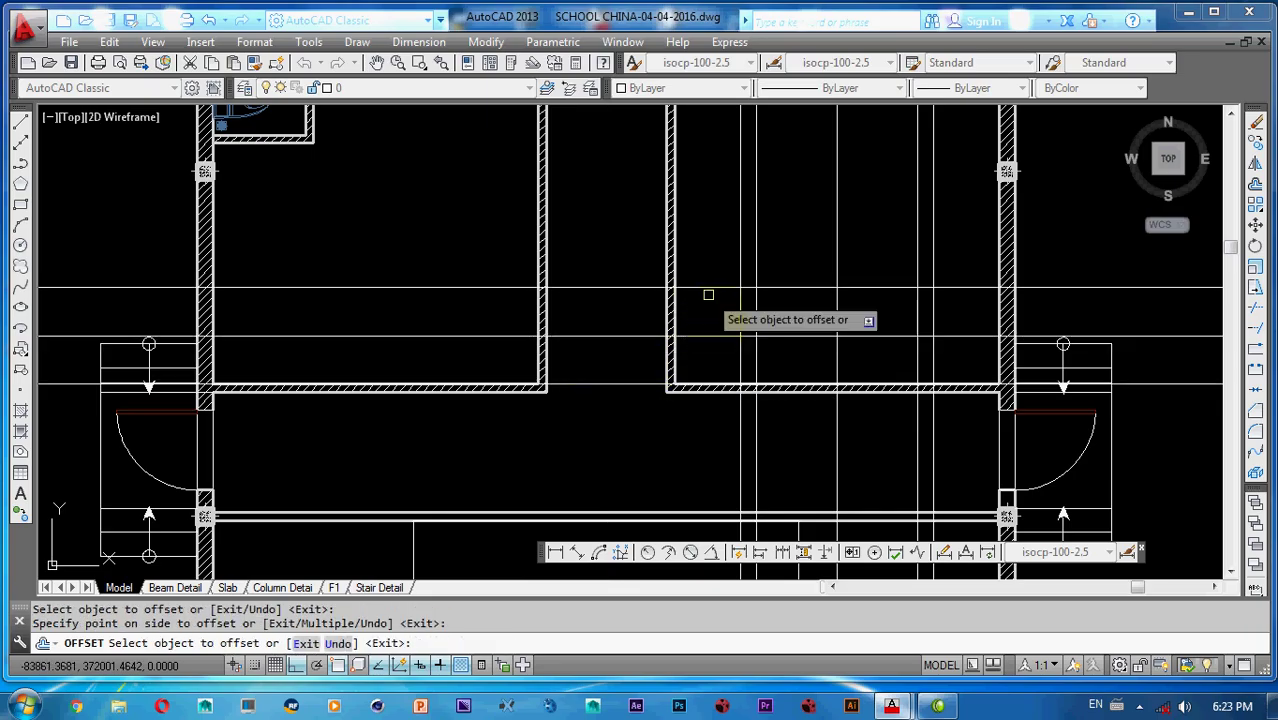
pyautogui.press('Escape')
pyautogui.press('Escape')
# - Draw two stacked rectangles on the construction grid above the room's lower wall, the upper between the inner verticals and the lower between the outer ones
pyautogui.press('Return')
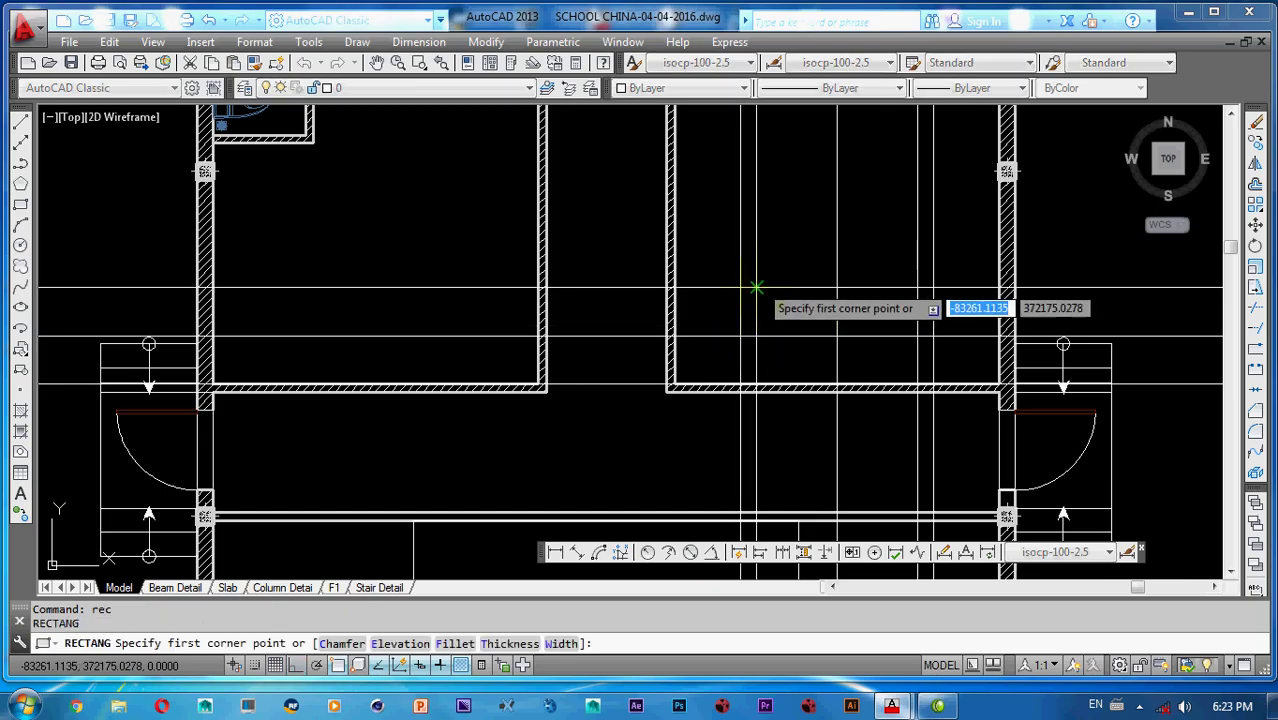
pyautogui.click(756, 287)
pyautogui.click(917, 336)
pyautogui.press('Return')
pyautogui.press('Return')
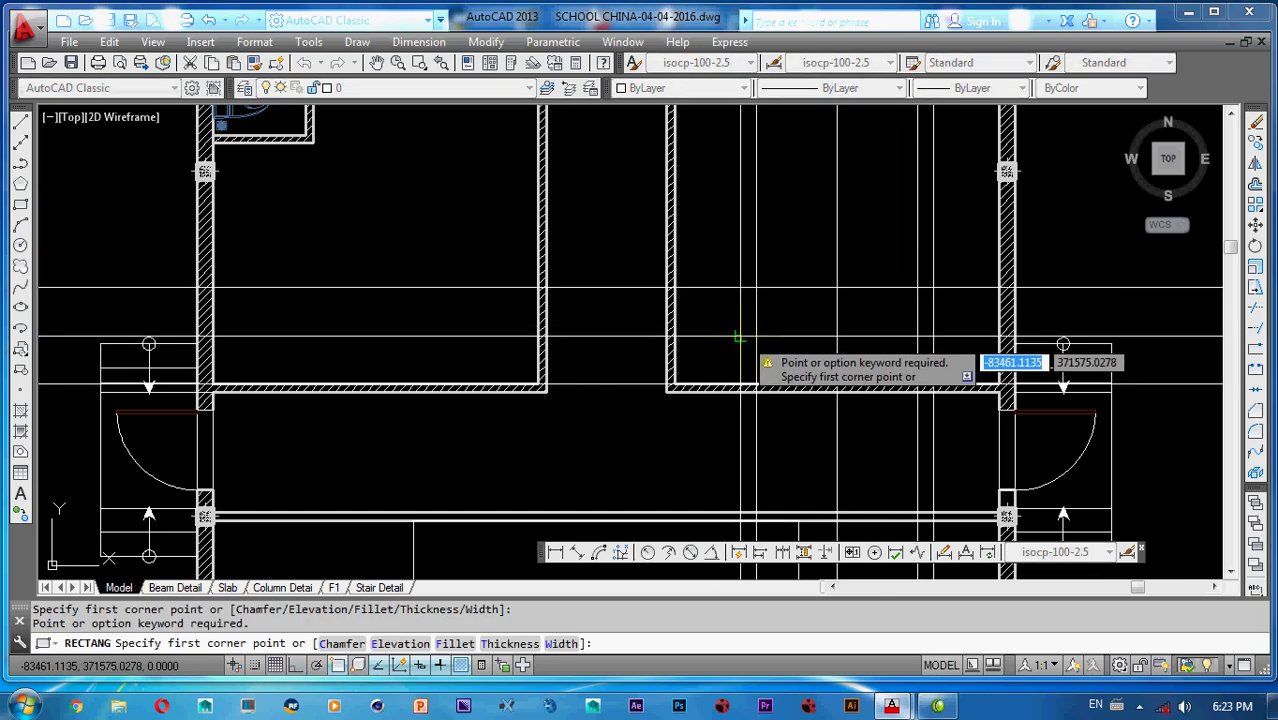
pyautogui.click(741, 336)
pyautogui.press('Escape')
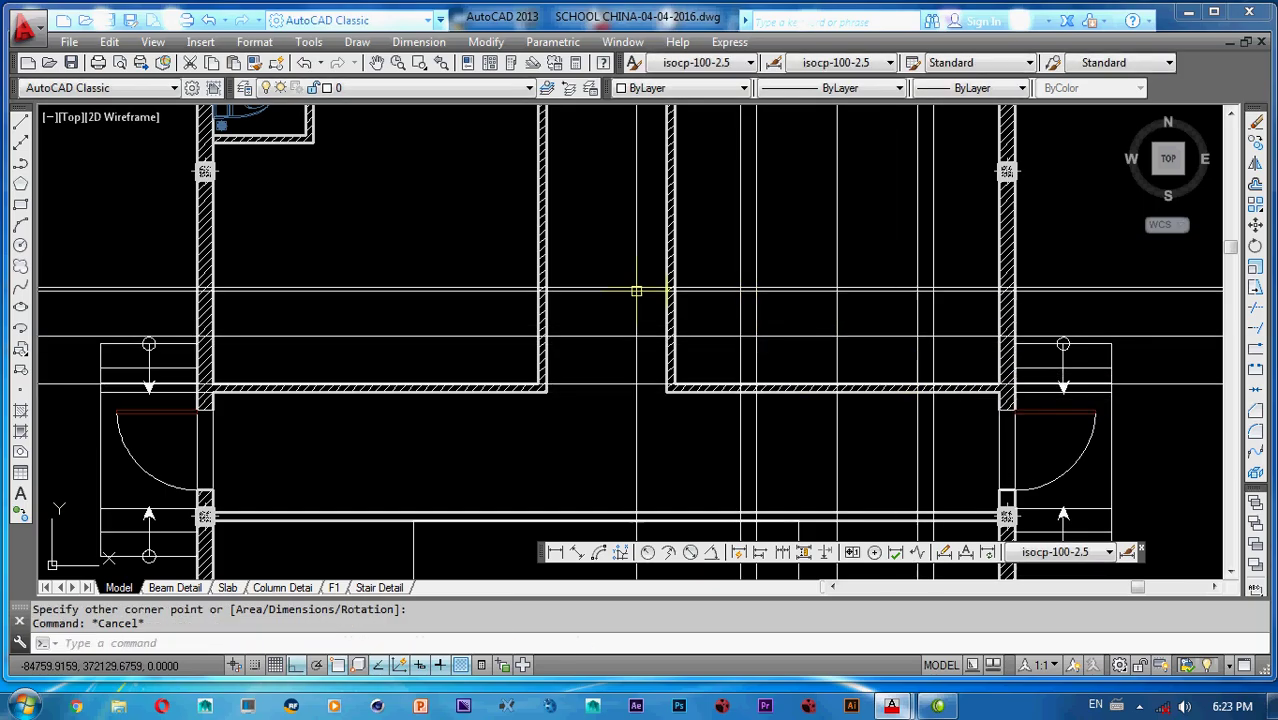
# - Erase the horizontal construction lines crossing the rooms
pyautogui.moveTo(616, 282); pyautogui.dragTo(608, 394)
pyautogui.write('e')
pyautogui.press('Return')
# - Erase the five vertical construction lines running through the stacked rectangles
pyautogui.moveTo(719, 317); pyautogui.dragTo(671, 357, button='middle')
pyautogui.click(896, 256)
pyautogui.click(688, 286)
pyautogui.write('e')
pyautogui.press('Return')
pyautogui.scroll(-3, 700, 289)
pyautogui.moveTo(700, 296); pyautogui.dragTo(733, 323, button='middle')
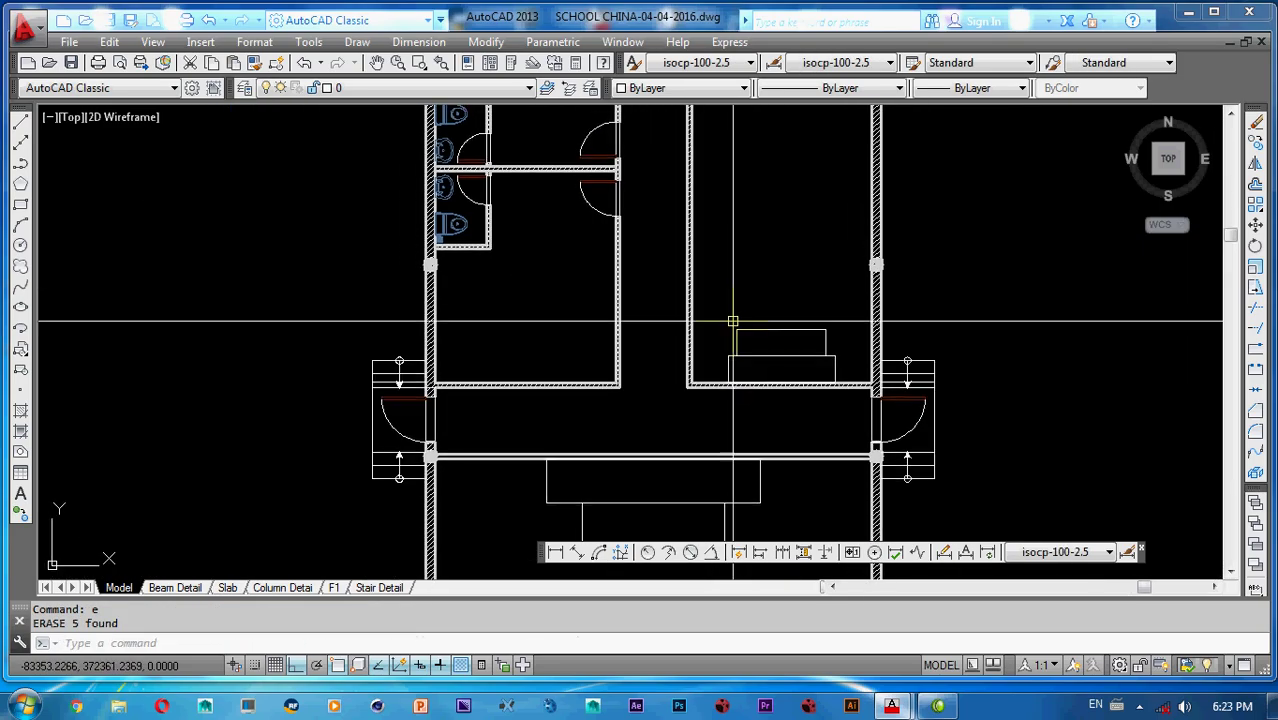
pyautogui.scroll(3, 739, 339)
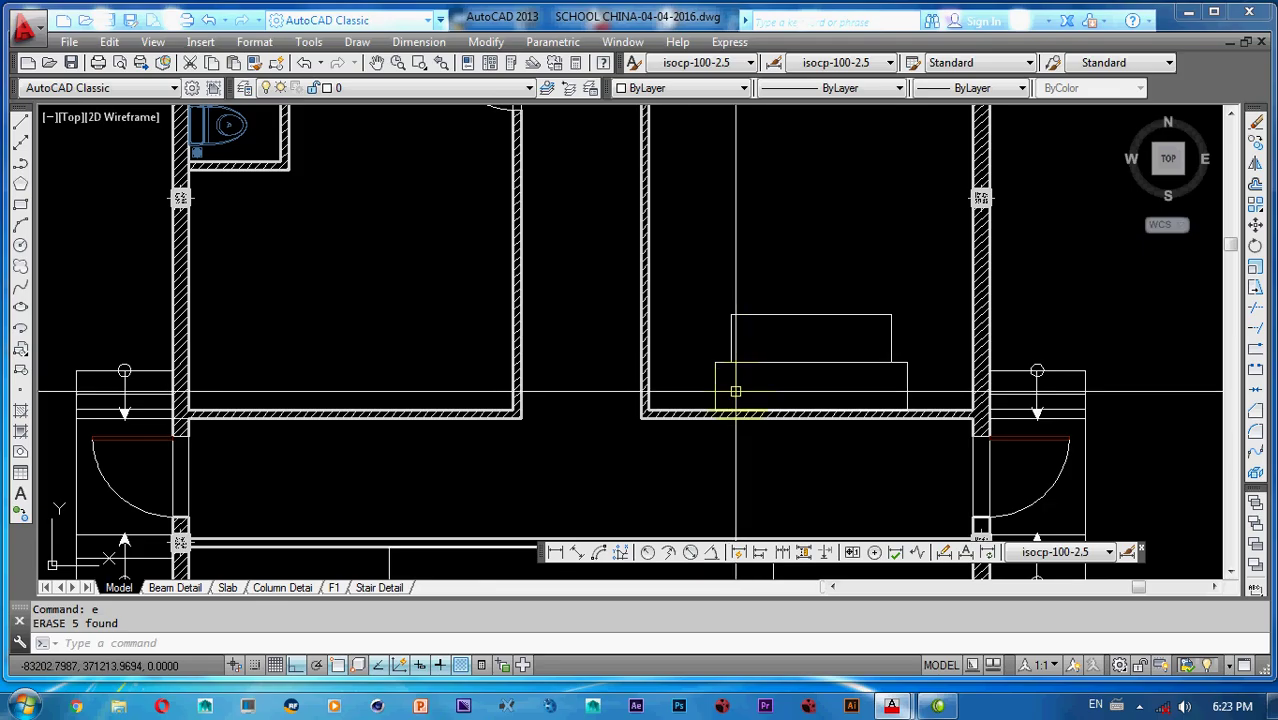
pyautogui.moveTo(742, 383); pyautogui.dragTo(698, 394, button='middle')
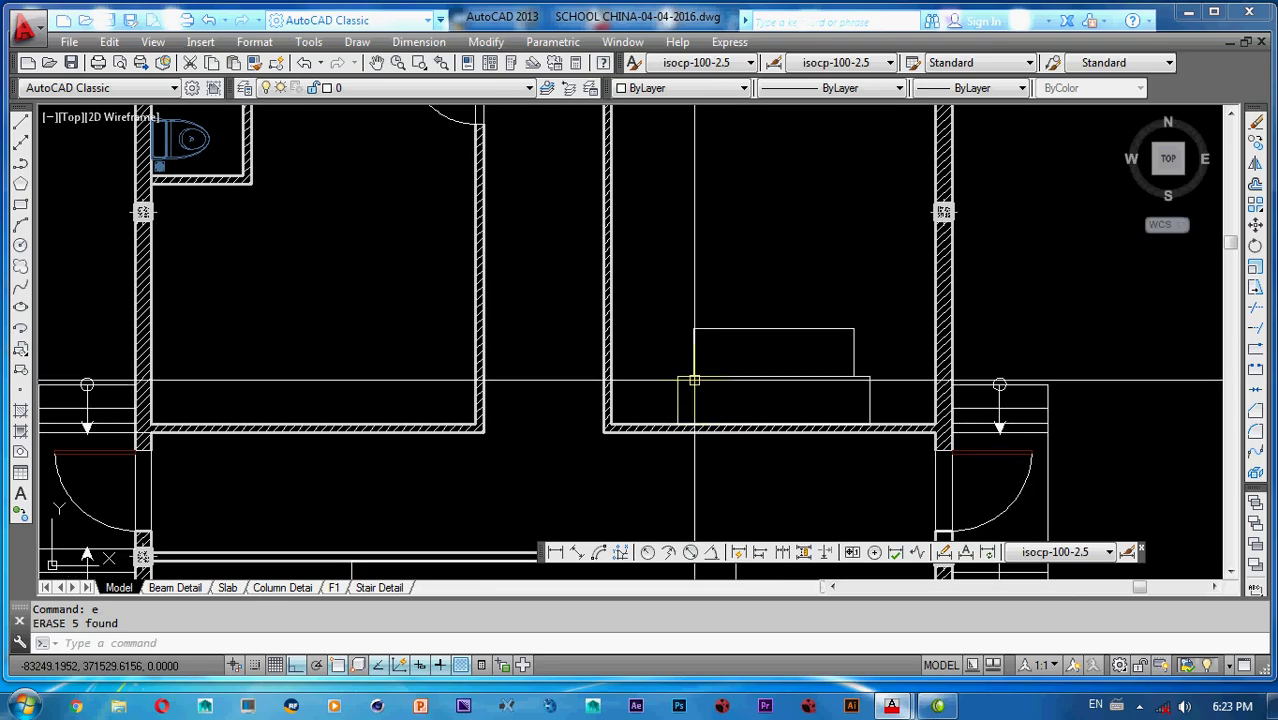
# - Undo the erasure of the vertical construction lines
pyautogui.write('x')
pyautogui.press('Escape')
pyautogui.hotkey('ctrl', 'z')
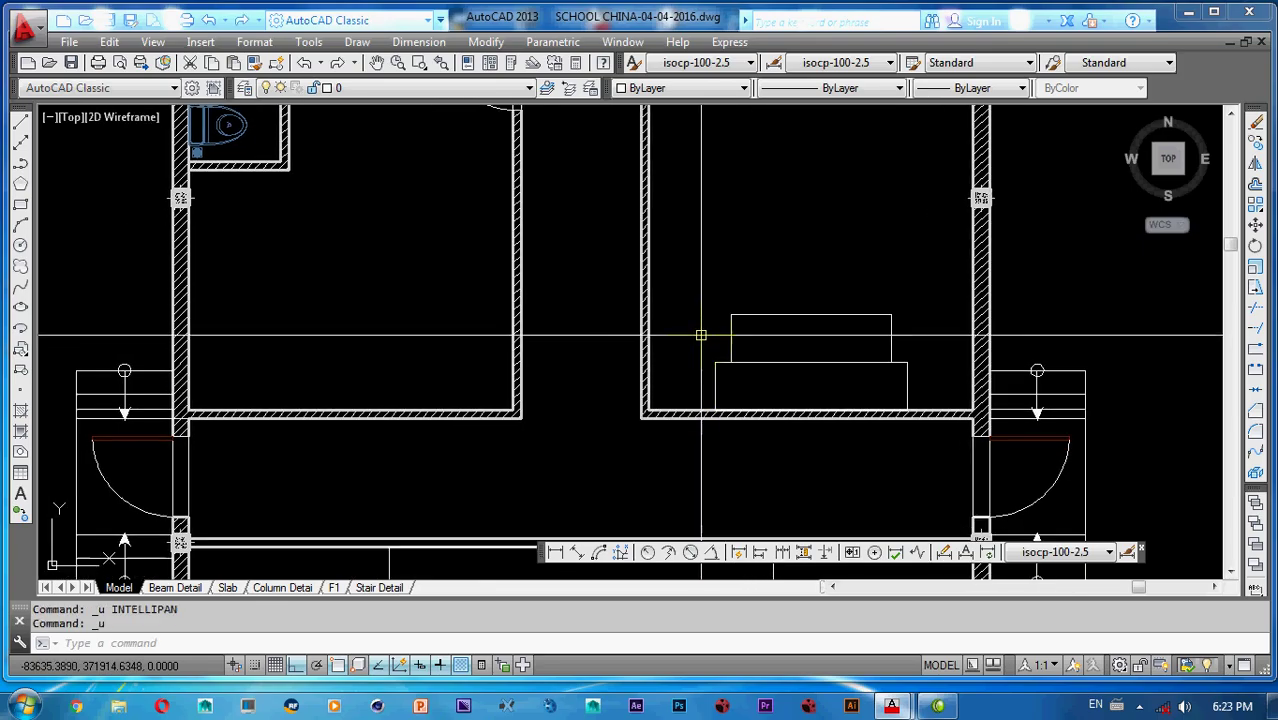
pyautogui.hotkey('ctrl', 'z')
pyautogui.hotkey('ctrl', 'z')
pyautogui.hotkey('ctrl', 'z')
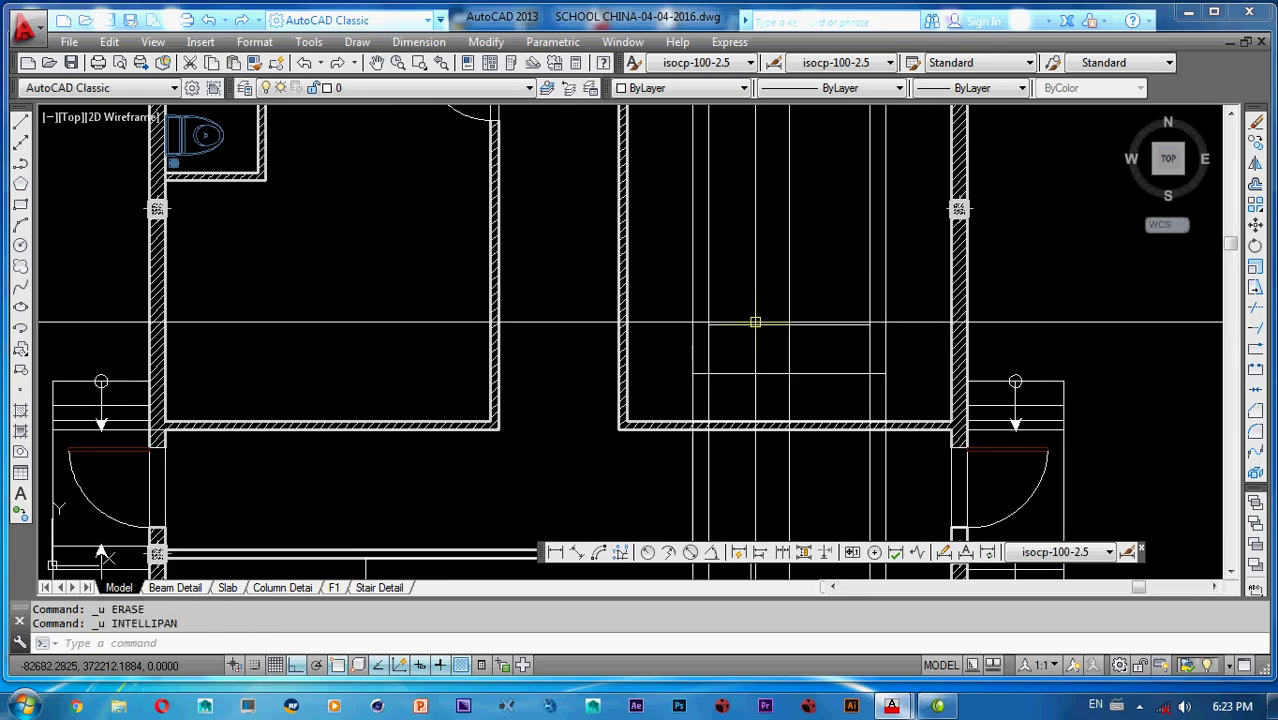
# - Offset the central vertical construction line by 800 to both sides
pyautogui.click(758, 325)
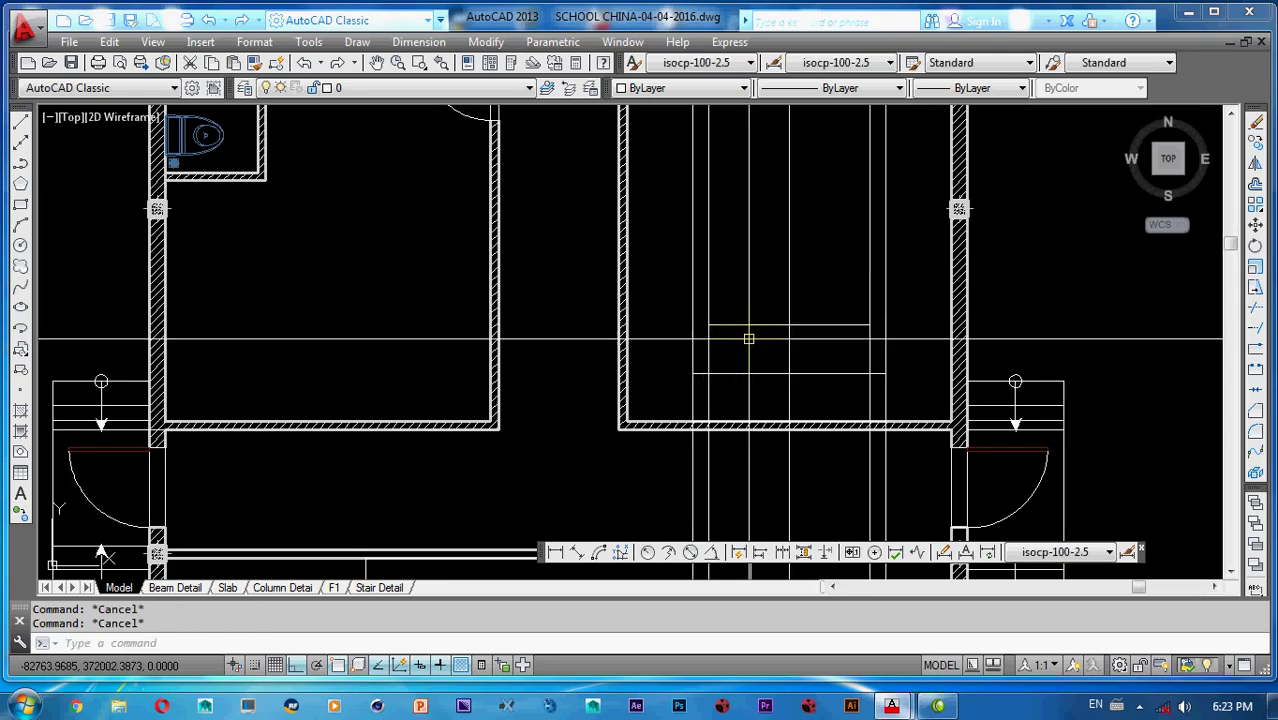
pyautogui.write('o')
pyautogui.press('Return')
pyautogui.write('800')
pyautogui.press('Return')
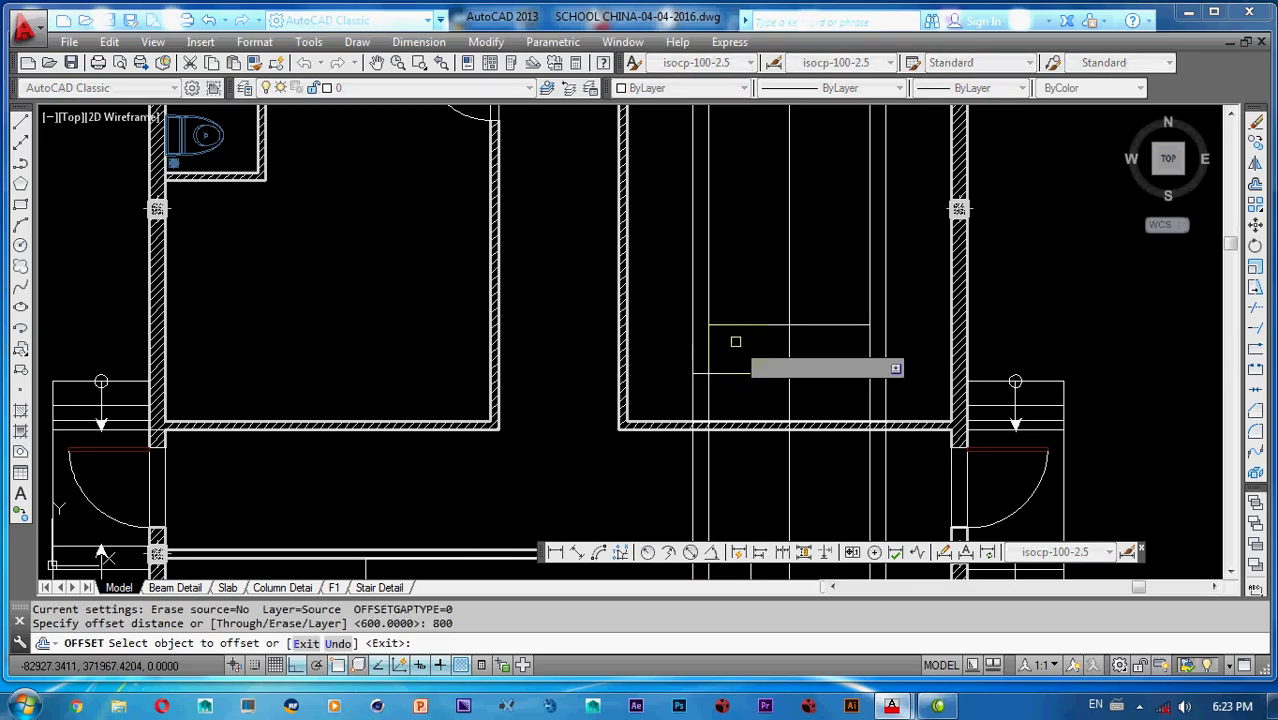
pyautogui.click(785, 350)
pyautogui.click(776, 342)
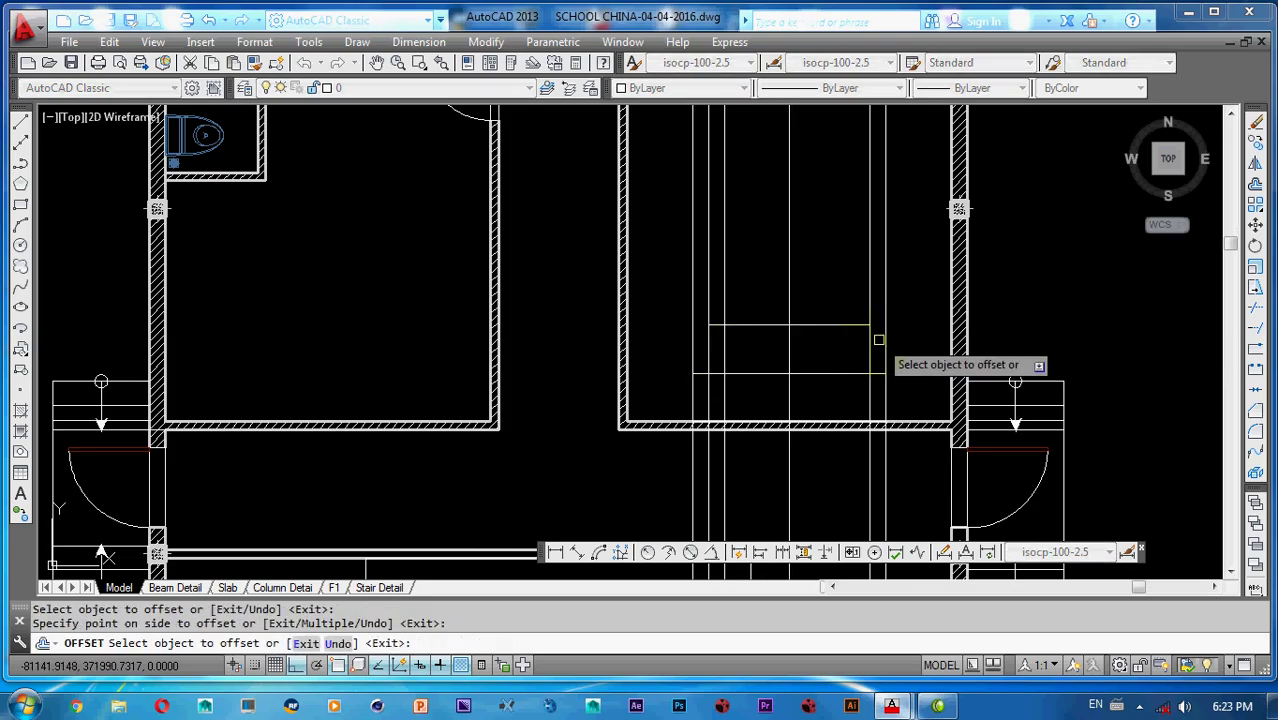
pyautogui.click(807, 350)
pyautogui.click(808, 333)
pyautogui.press('Escape')
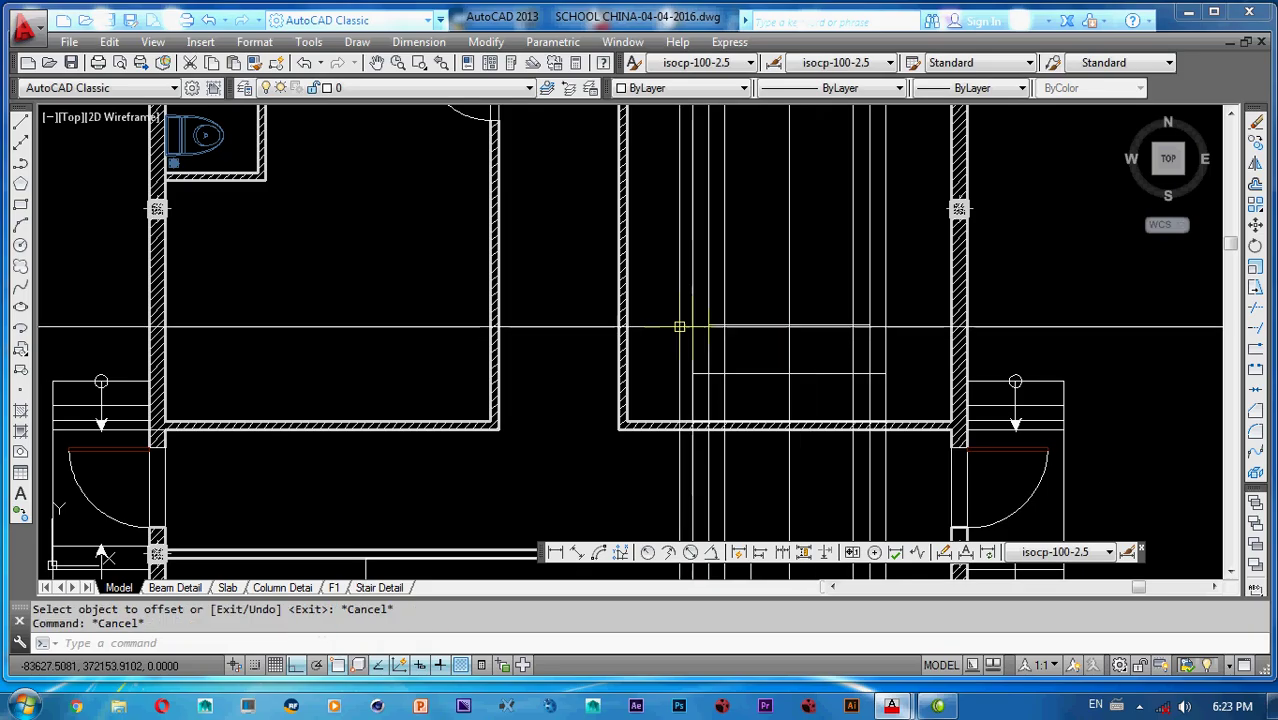
# - Draw a narrower upper rectangle between the 800 offset lines, resting on the lower rectangle
pyautogui.press('Return')
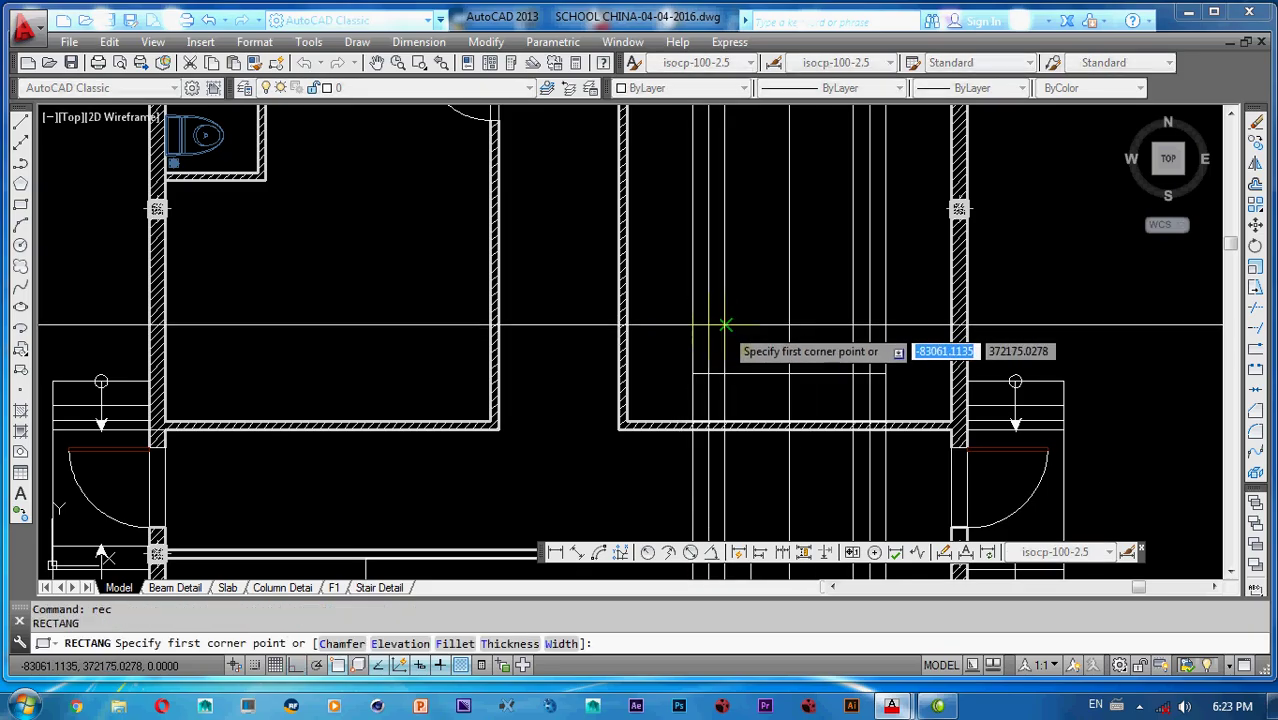
pyautogui.click(709, 325)
pyautogui.press('Escape')
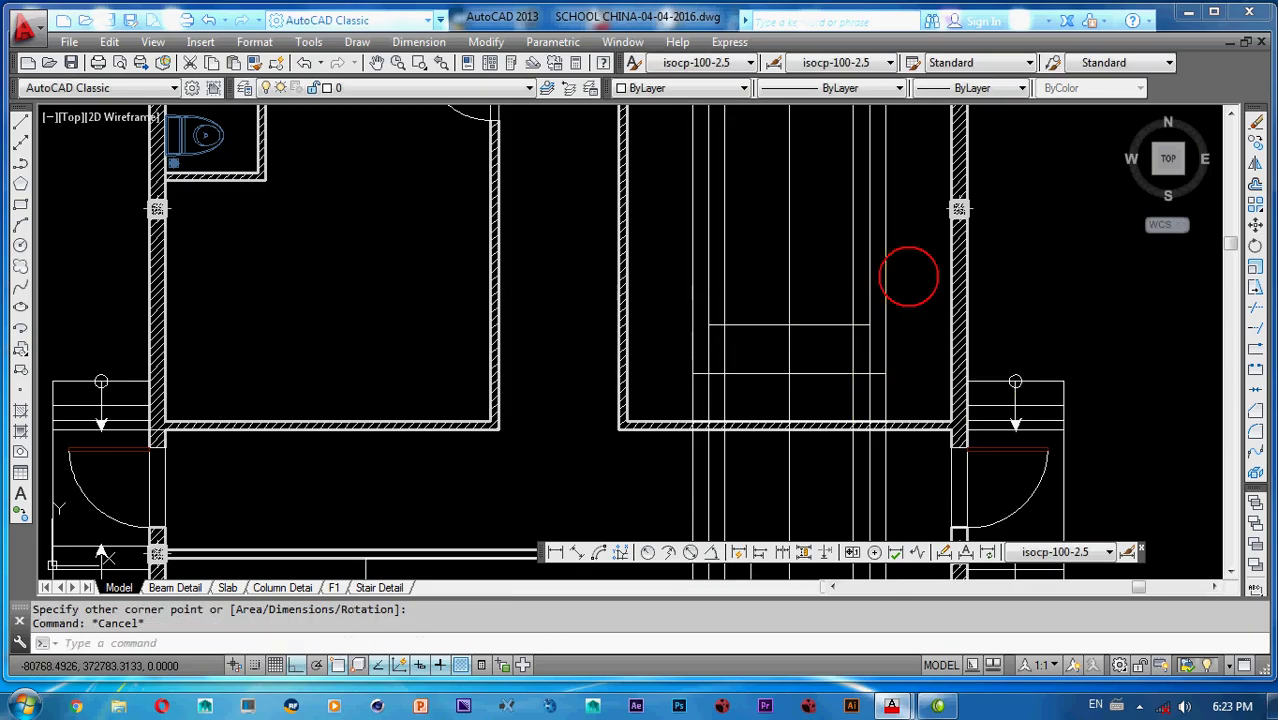
# - Erase the seven vertical construction lines and the old, wider upper rectangle
pyautogui.click(907, 276)
pyautogui.click(679, 302)
pyautogui.write('e')
pyautogui.press('Return')
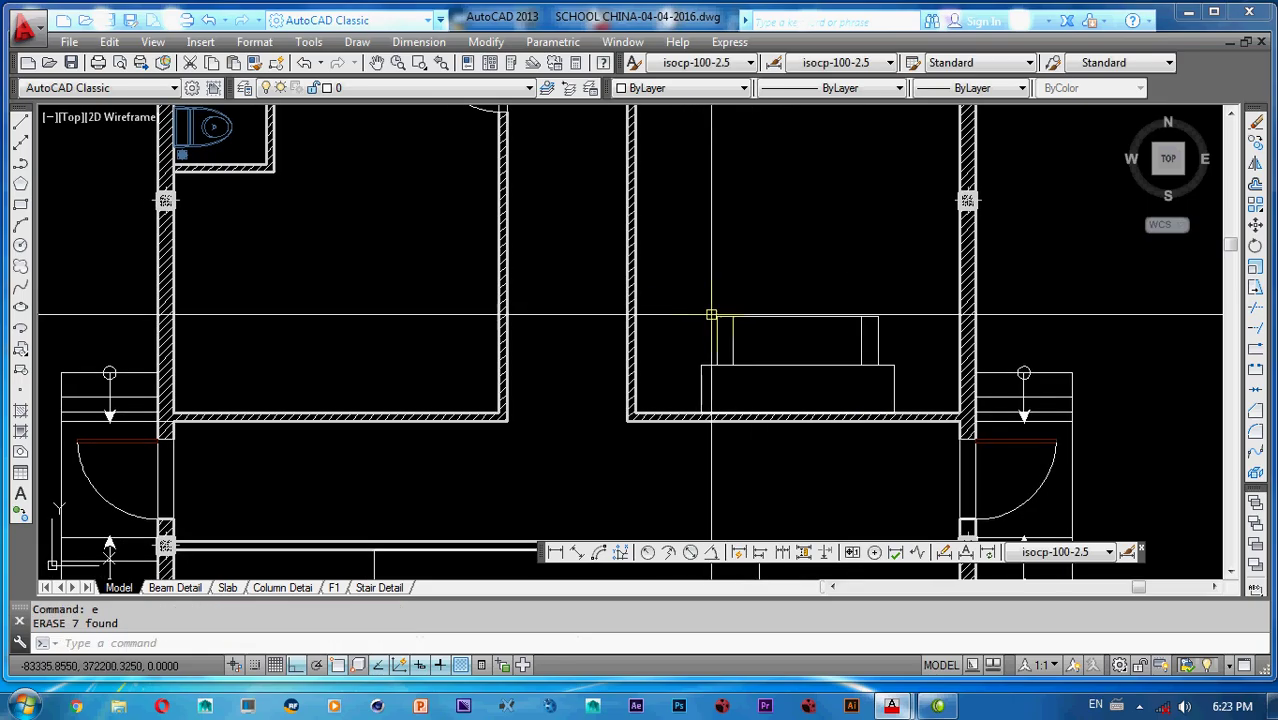
pyautogui.scroll(-3, 754, 256)
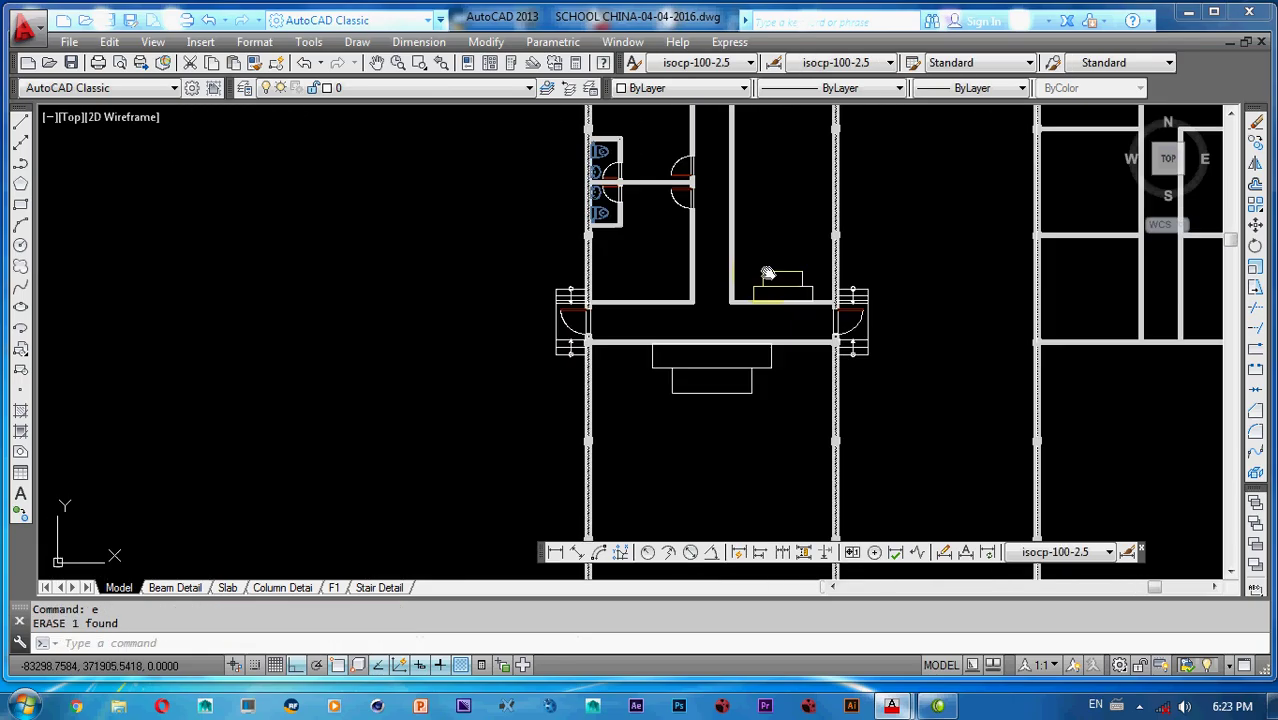
# - Add vertical construction lines through the left wall column's centre and through the near edge of the large stepped shape below the corridor
pyautogui.scroll(3, 652, 334)
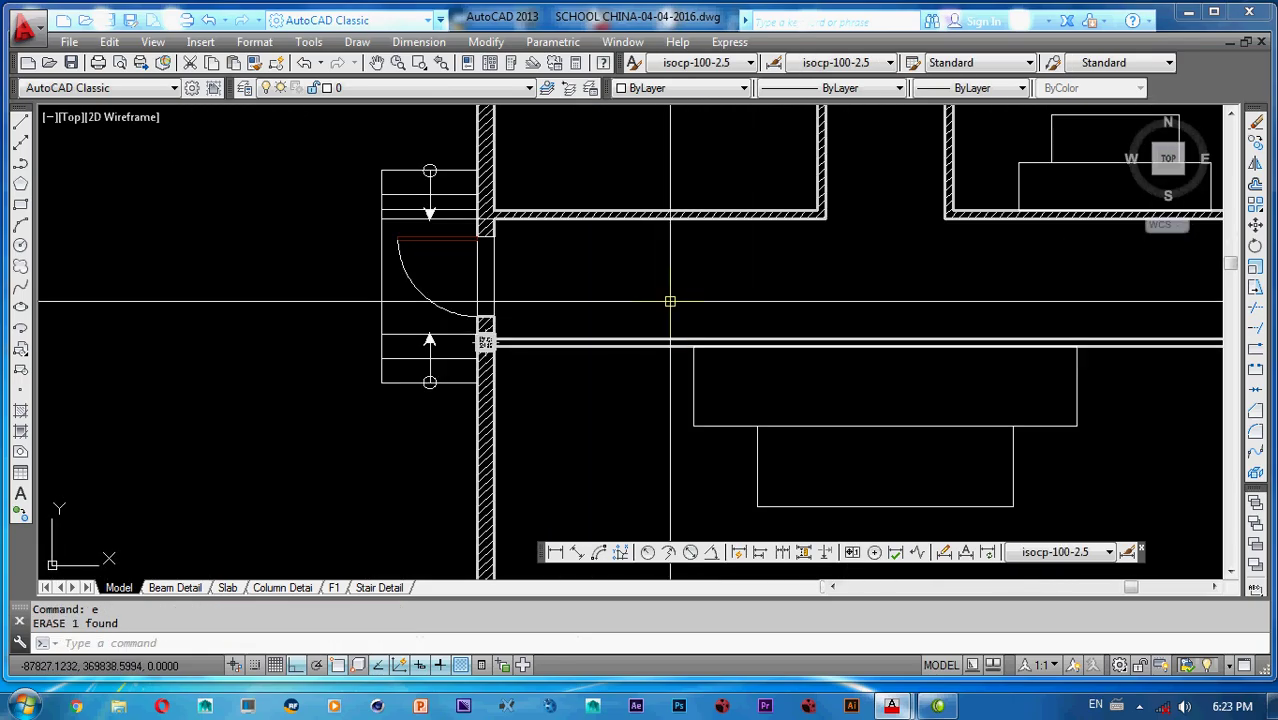
pyautogui.write('xl')
pyautogui.press('Return')
pyautogui.write('v')
pyautogui.press('Return')
pyautogui.scroll(2, 484, 343)
pyautogui.click(483, 343)
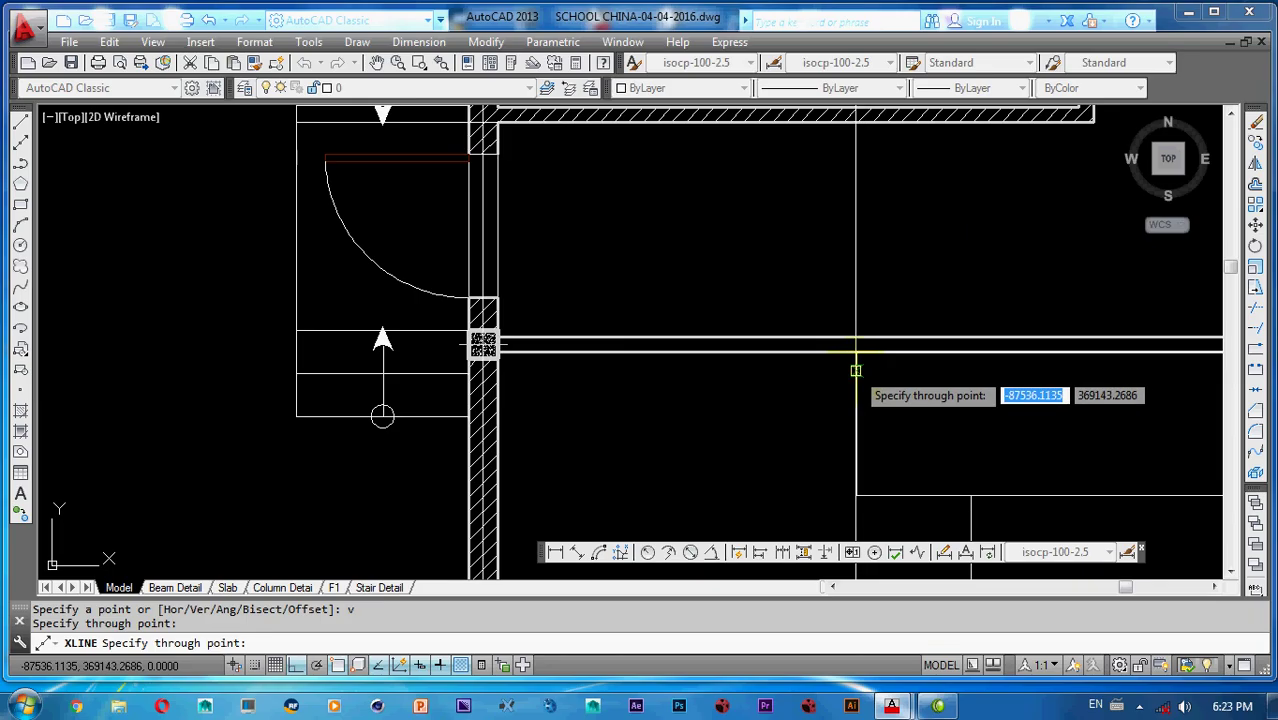
pyautogui.click(856, 370)
pyautogui.press('Escape')
pyautogui.press('Escape')
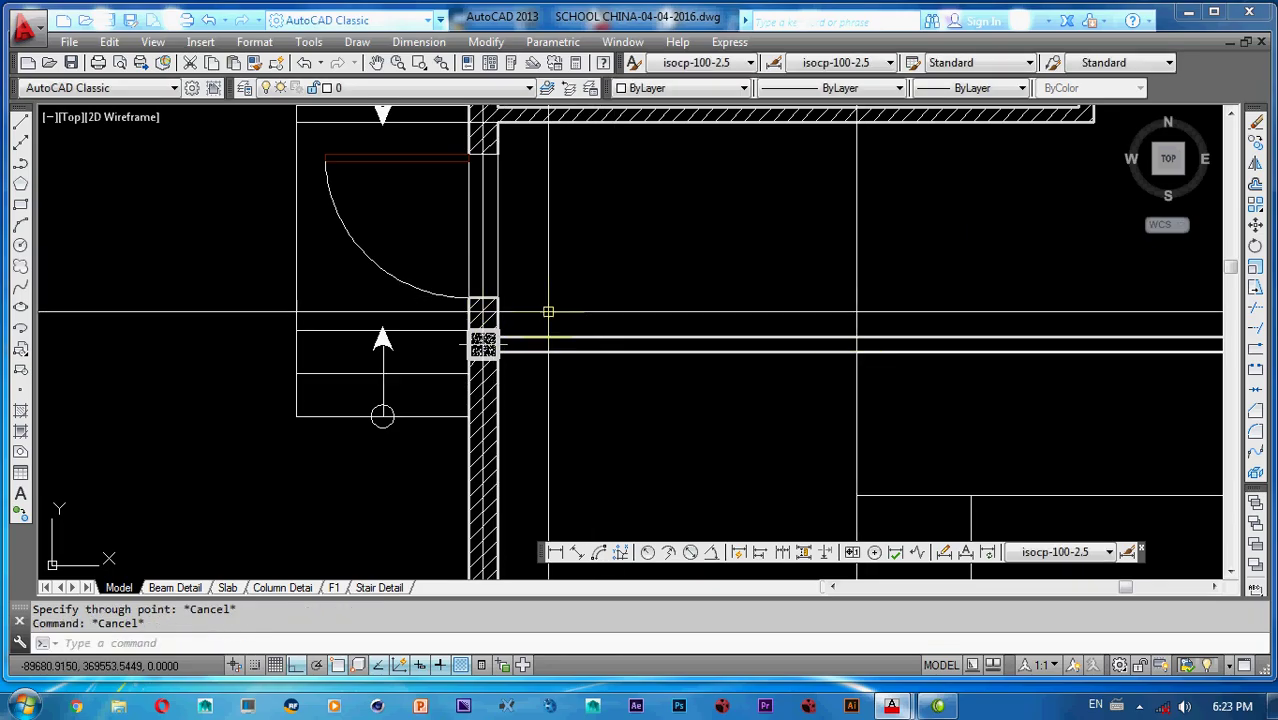
pyautogui.write('d')
pyautogui.press('Escape')
pyautogui.moveTo(633, 350); pyautogui.dragTo(627, 350, button='middle')
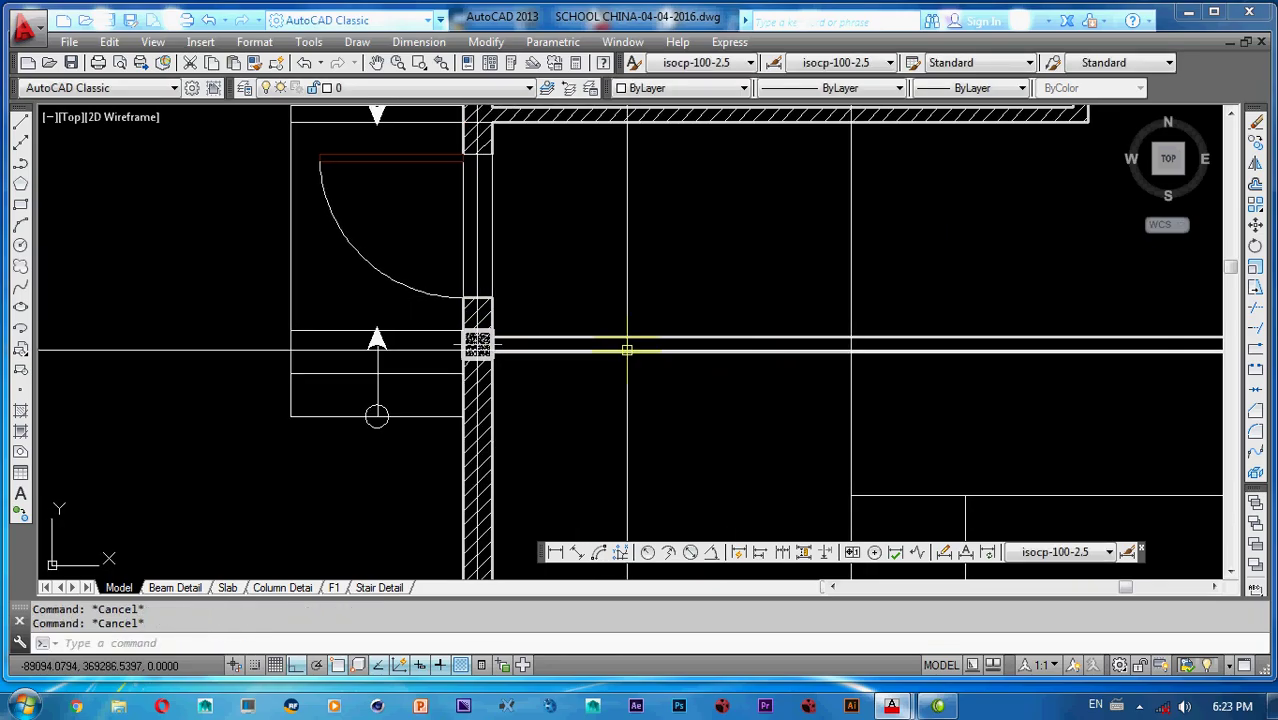
pyautogui.write('rec')
pyautogui.press('Return')
pyautogui.click(480, 340)
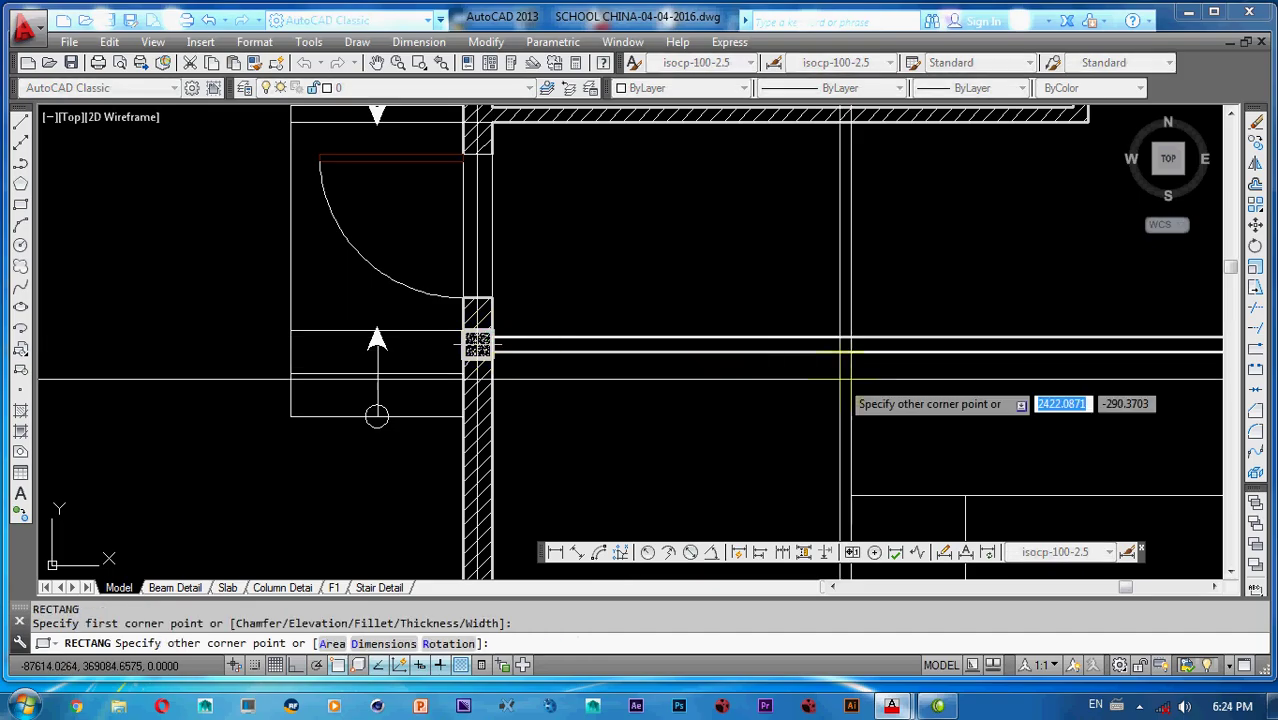
pyautogui.press('Escape')
# - Add a vertical construction line midway between the left wall's inner face and the near edge of the large stepped shape
pyautogui.write('x')
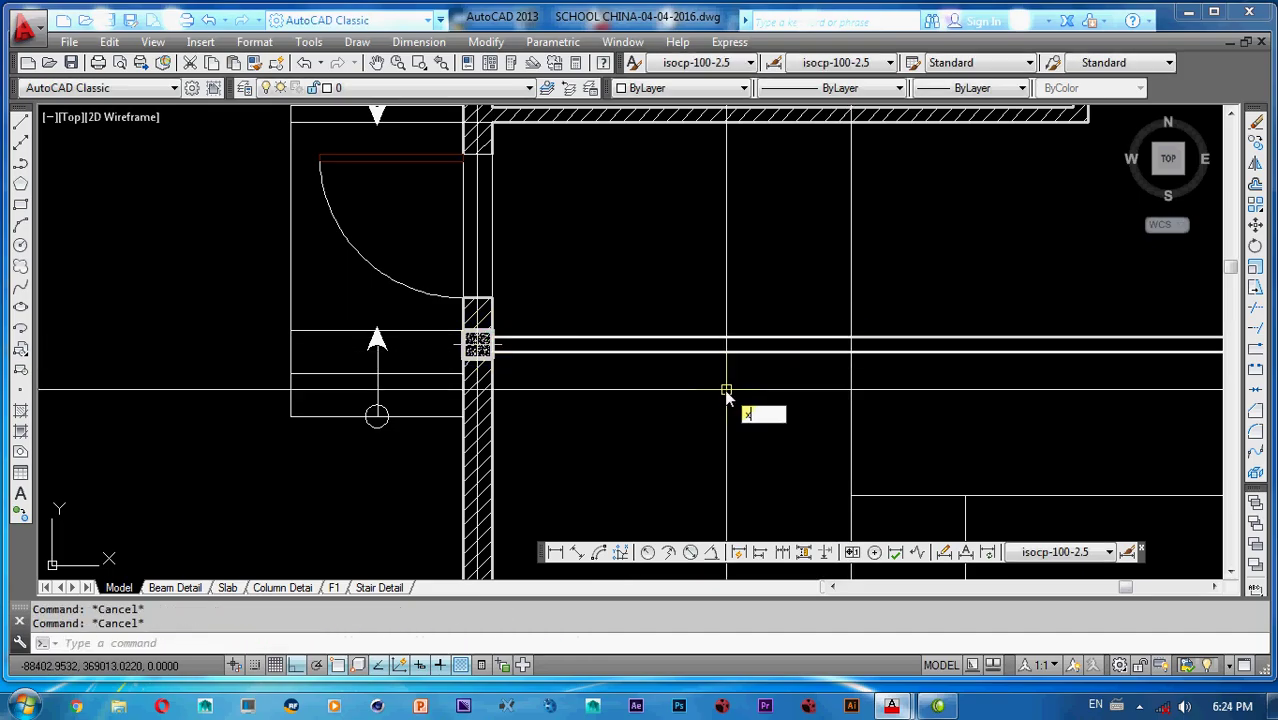
pyautogui.write('l')
pyautogui.press('Return')
pyautogui.write('v')
pyautogui.press('Return')
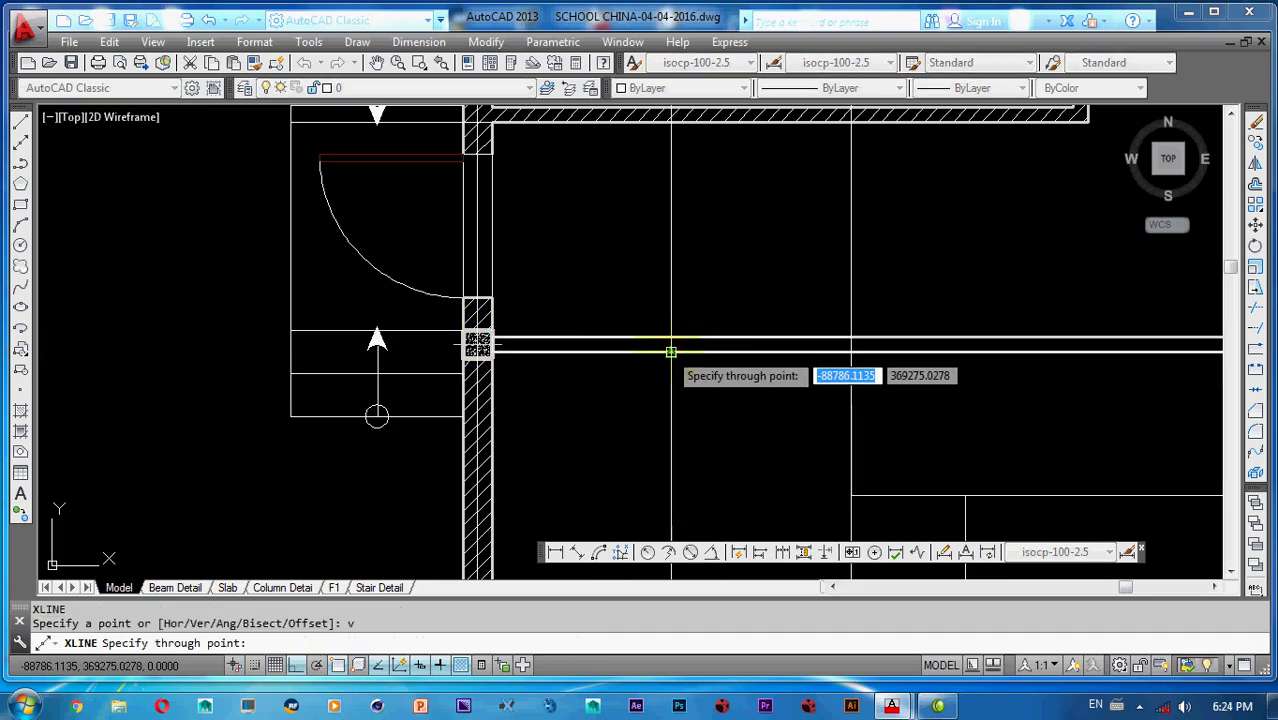
pyautogui.click(671, 360)
pyautogui.press('Escape')
pyautogui.press('Escape')
pyautogui.press('Escape')
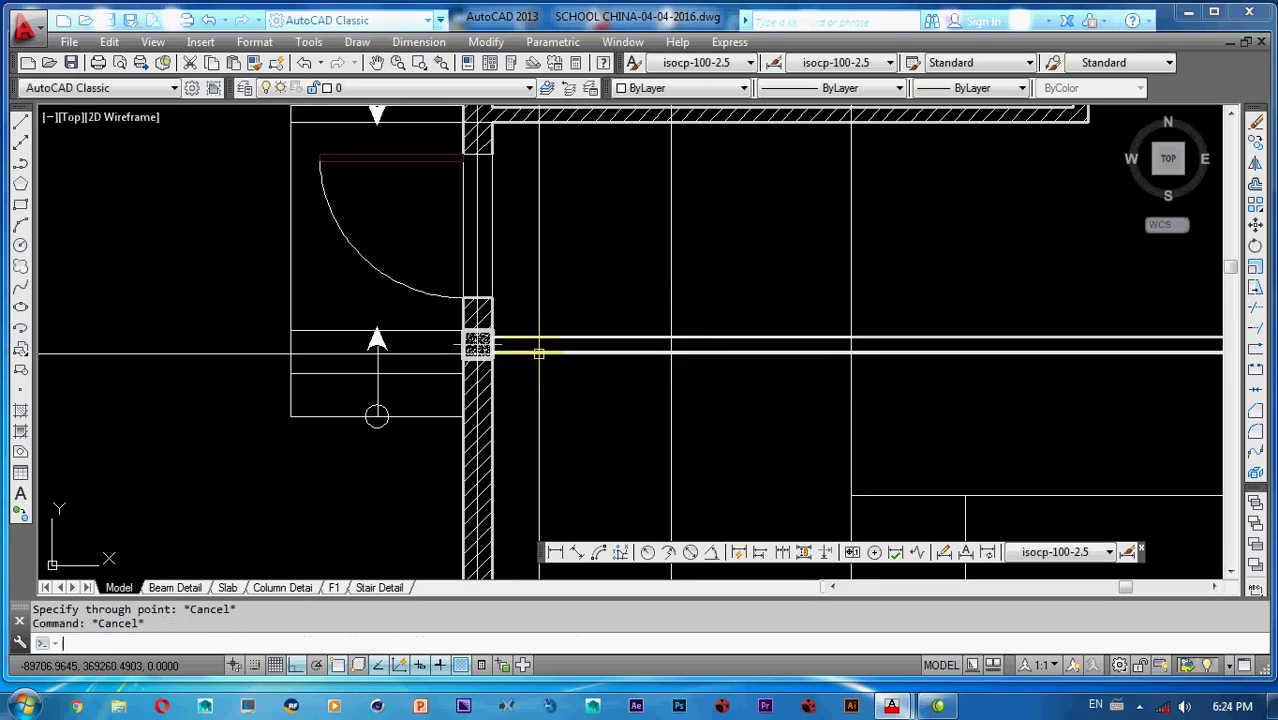
pyautogui.moveTo(524, 356); pyautogui.dragTo(567, 328, button='middle')
pyautogui.write('o')
pyautogui.press('Return')
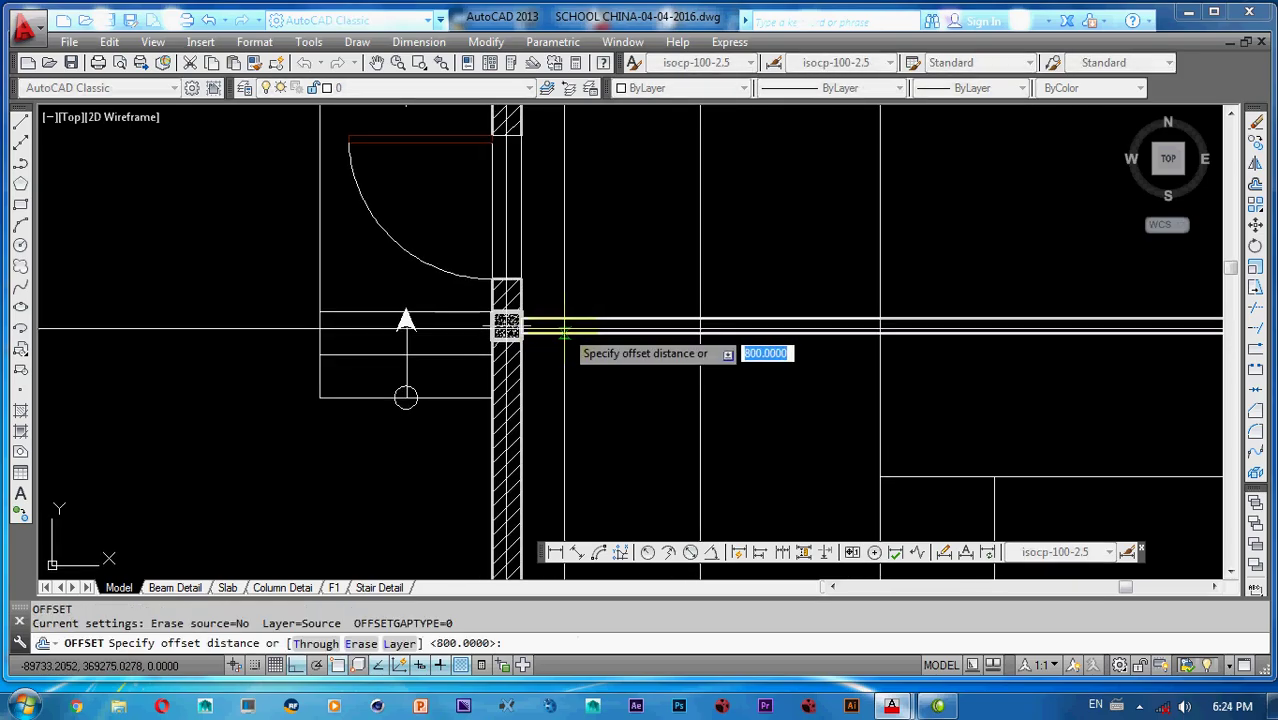
pyautogui.write('x')
pyautogui.press('Return')
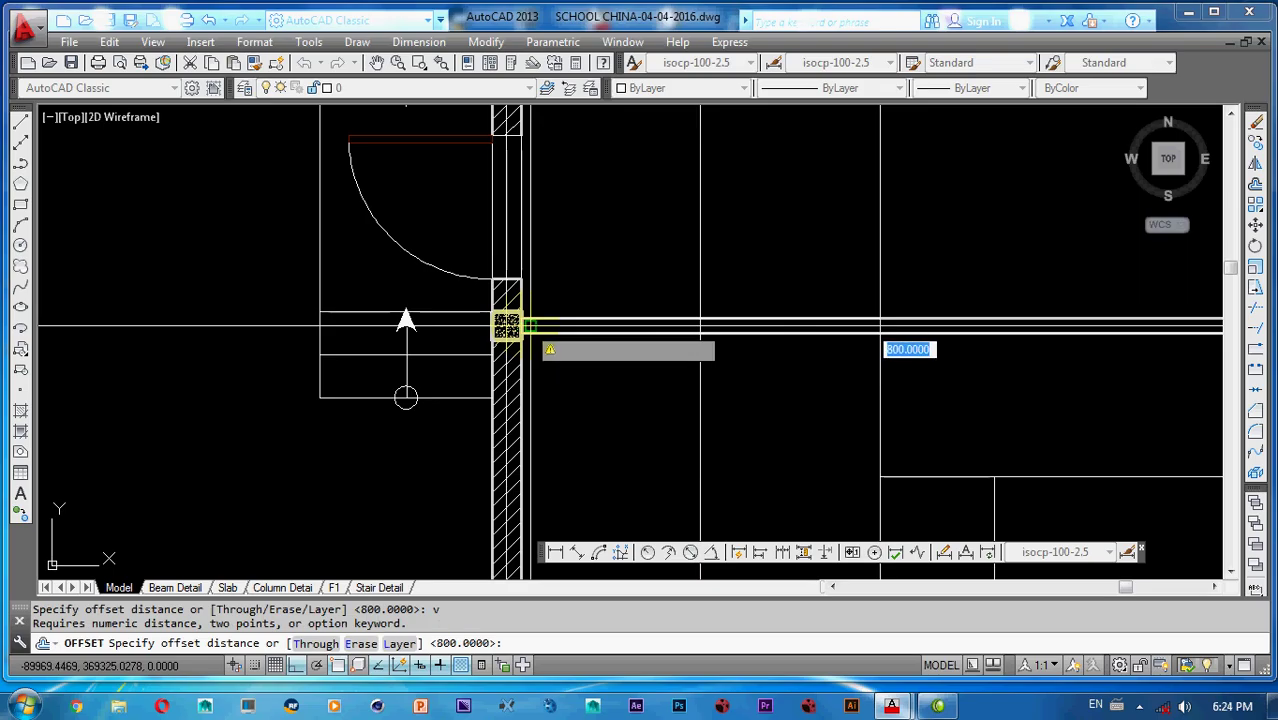
pyautogui.press('Escape')
pyautogui.write('x')
pyautogui.press('Return')
# - Add a vertical construction line along the inner face of the left wall at the column
pyautogui.write('xl')
pyautogui.press('Return')
pyautogui.write('v')
pyautogui.press('Return')
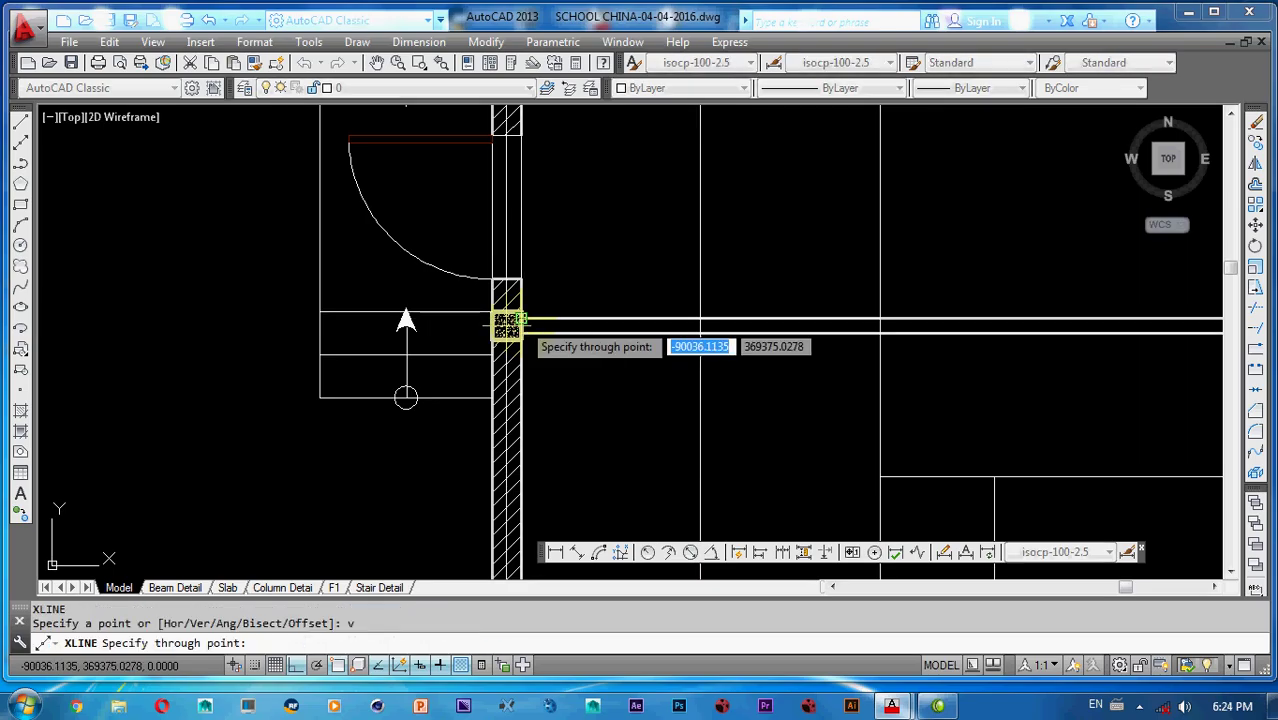
pyautogui.scroll(5, 521, 320)
pyautogui.click(582, 339)
pyautogui.press('Escape')
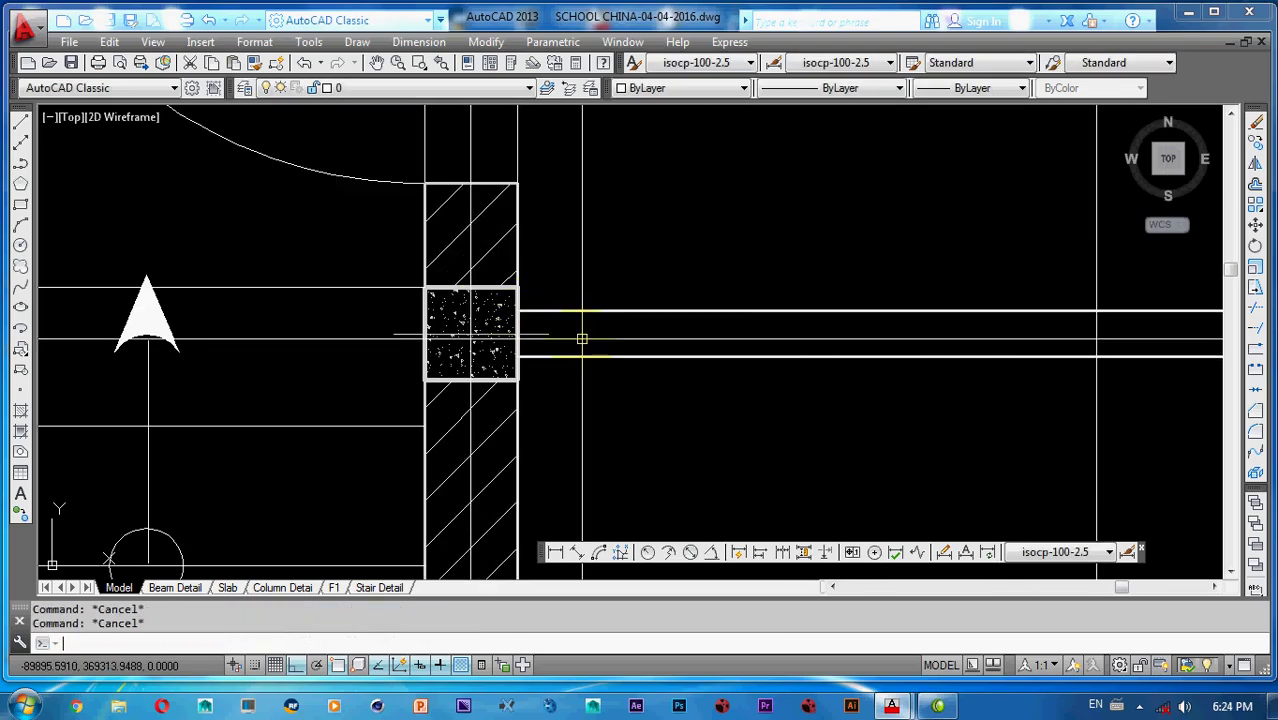
# - Offset the construction line at the left wall's inner face by 400 into the room
pyautogui.press('Return')
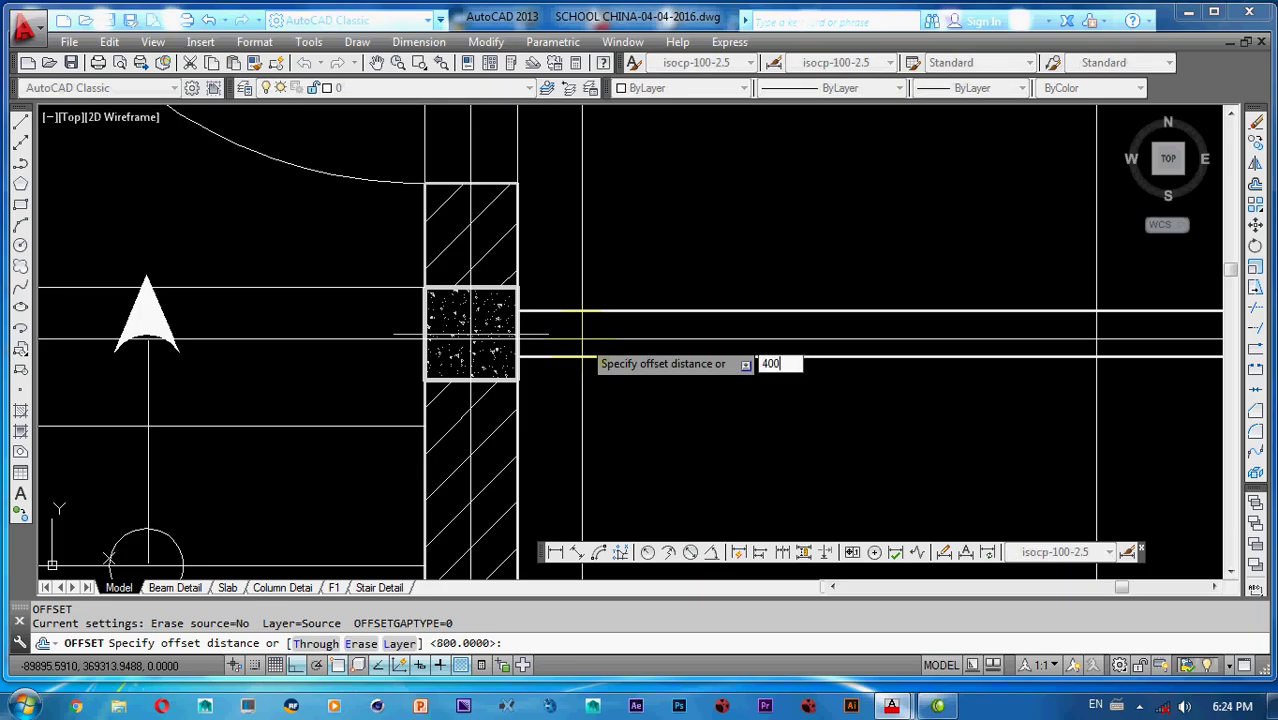
pyautogui.press('Return')
pyautogui.click(515, 162)
pyautogui.click(658, 181)
pyautogui.scroll(-2, 647, 202)
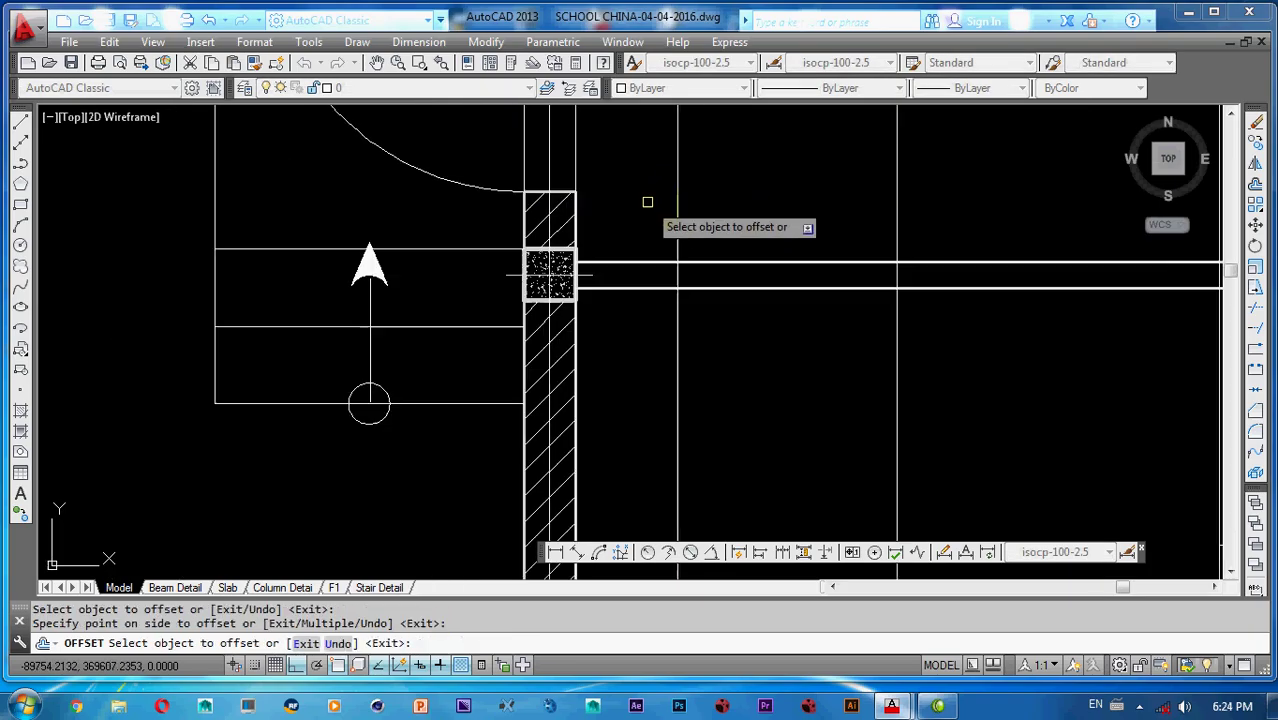
# - Undo the 400 offset of the construction line at the left wall's inner face
pyautogui.moveTo(647, 203); pyautogui.dragTo(643, 254, button='middle')
pyautogui.hotkey('ctrl', 'z')
pyautogui.press('Escape')
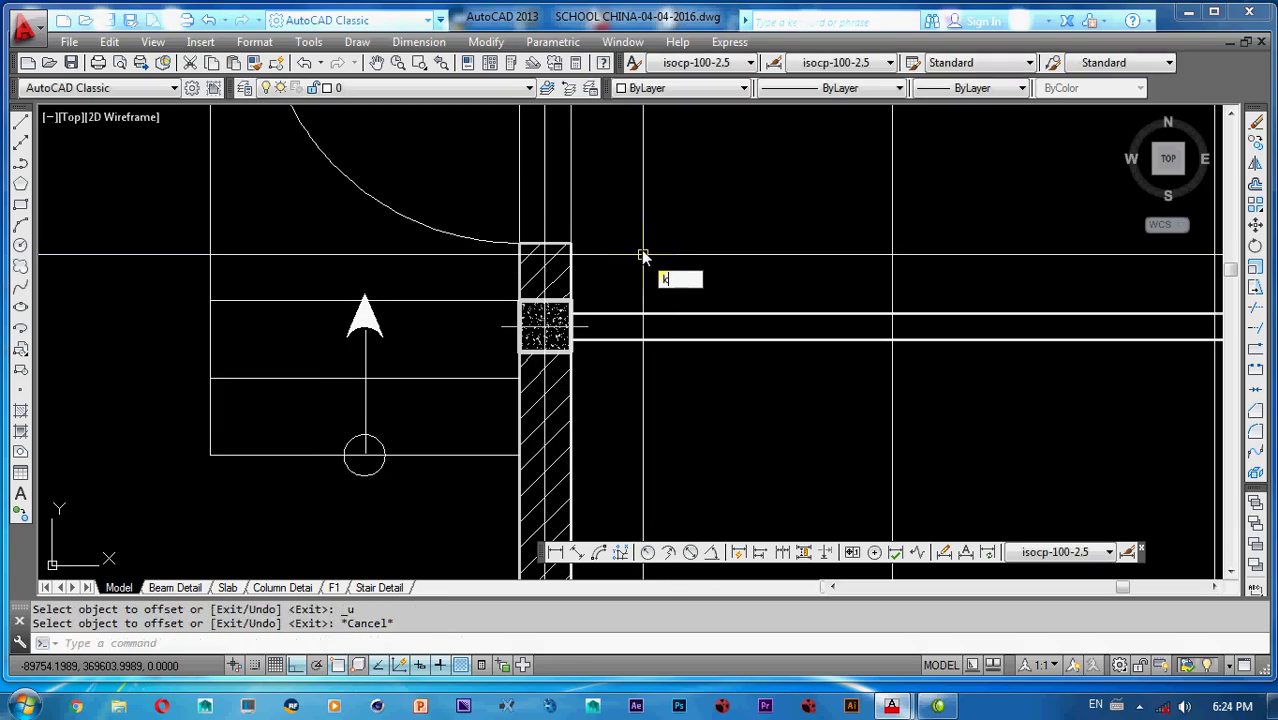
# - Try to offset the construction line at the left wall's inner face by 200 into the room
pyautogui.press('Escape')
pyautogui.write('o')
pyautogui.press('Return')
pyautogui.write('200')
pyautogui.press('Return')
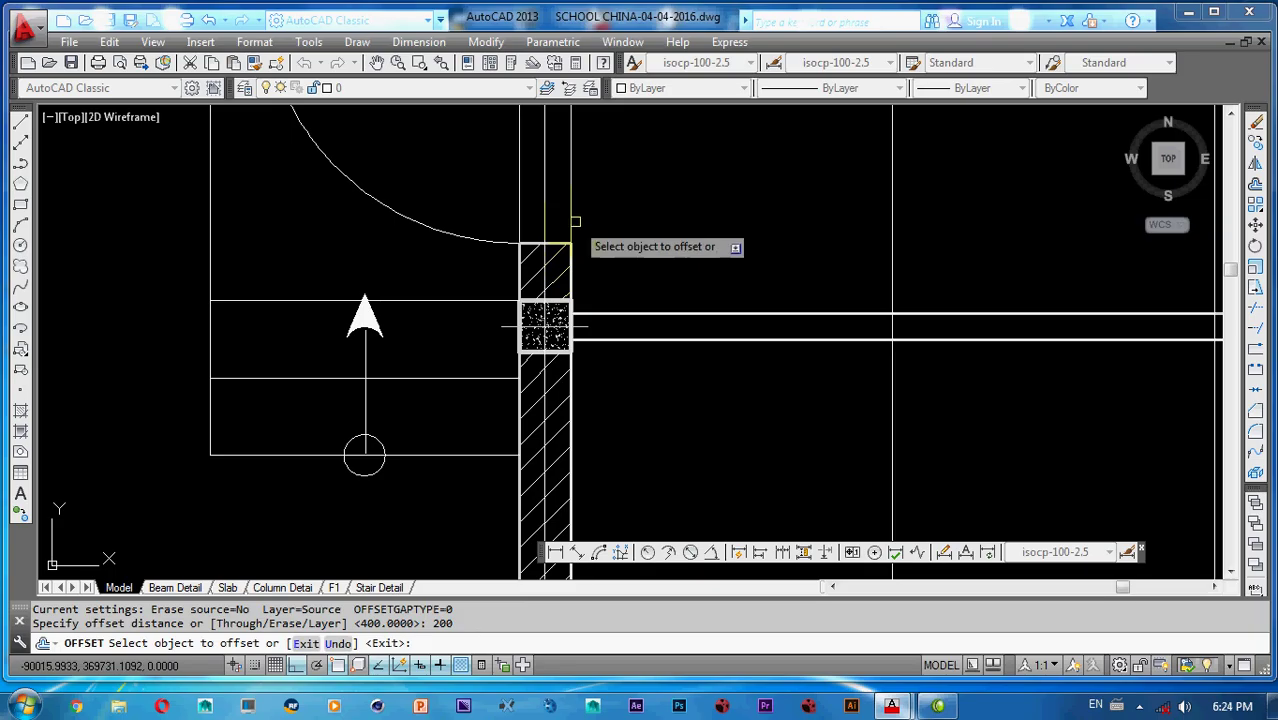
pyautogui.click(571, 219)
pyautogui.click(668, 295)
pyautogui.scroll(-2, 672, 282)
pyautogui.moveTo(672, 282)
pyautogui.mouseDown(button='middle')
pyautogui.moveTo(637, 360)
pyautogui.moveTo(648, 314)
pyautogui.mouseUp(button='middle')
pyautogui.press('Escape')
pyautogui.click(593, 343)
# - Offset the construction line midway between the left wall and the large stepped shape by 1000 to both sides
pyautogui.write('o')
pyautogui.press('Return')
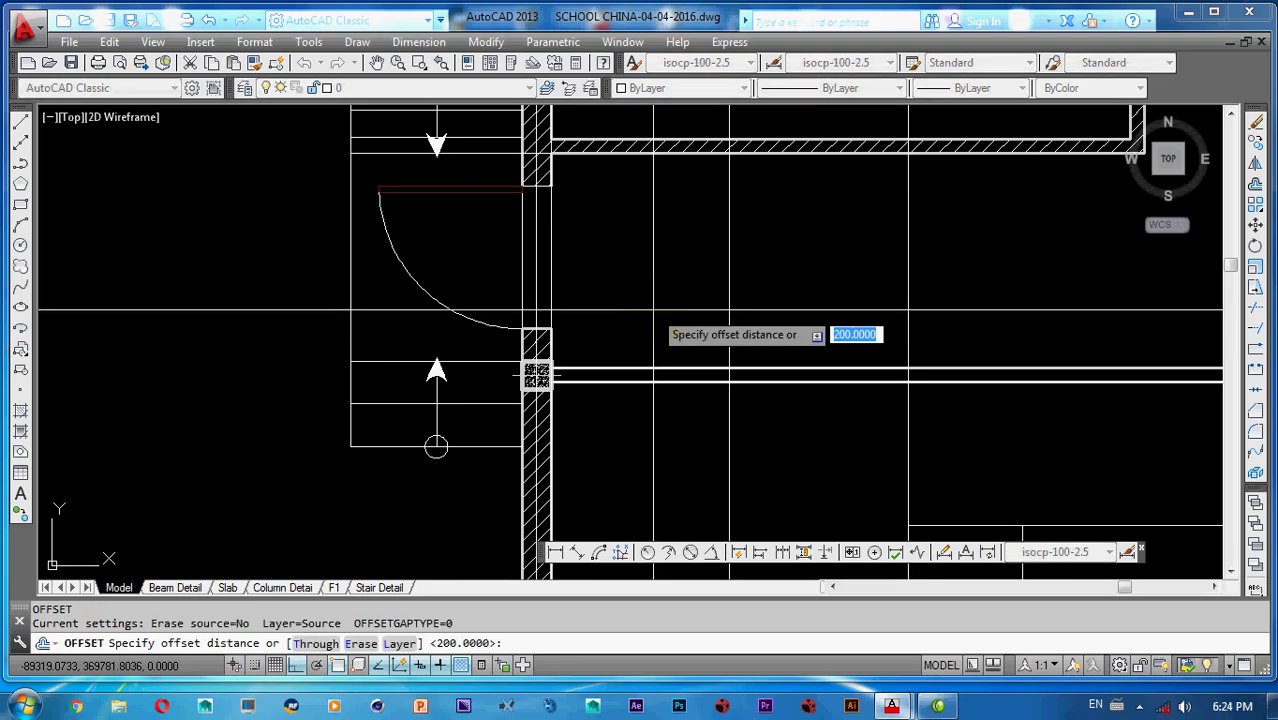
pyautogui.write('1000')
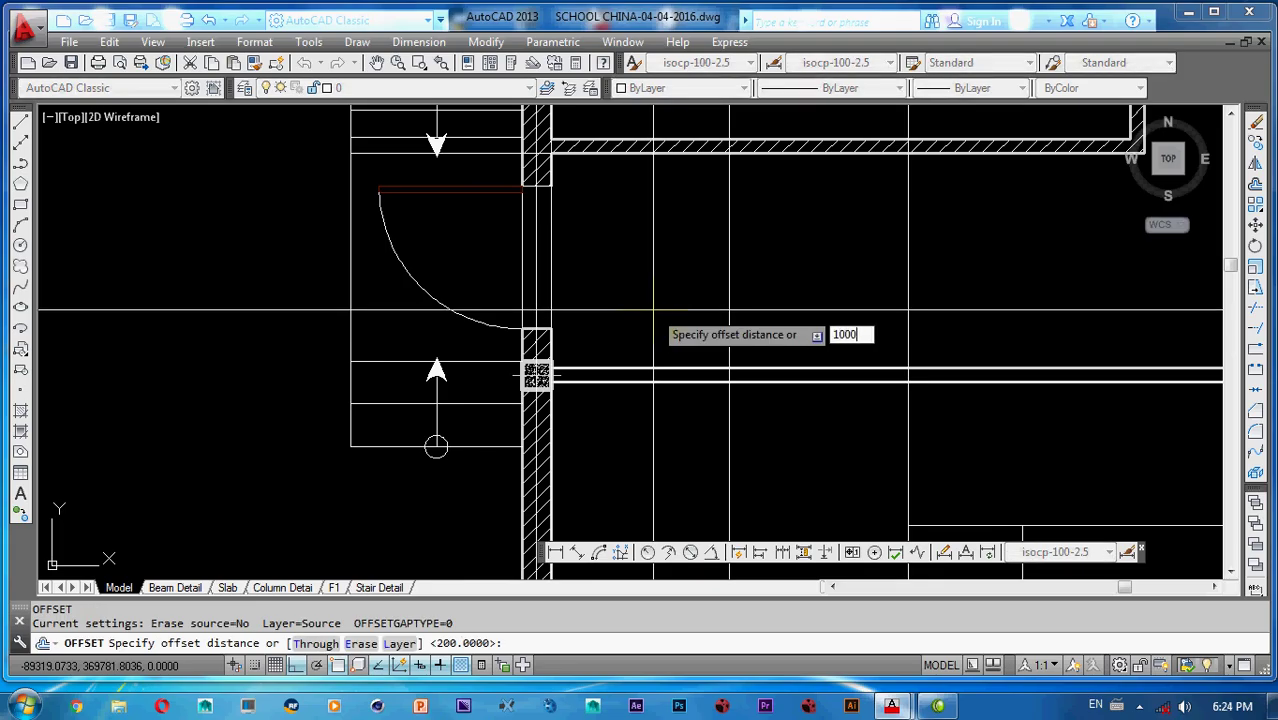
pyautogui.press('Return')
pyautogui.click(729, 266)
pyautogui.click(676, 290)
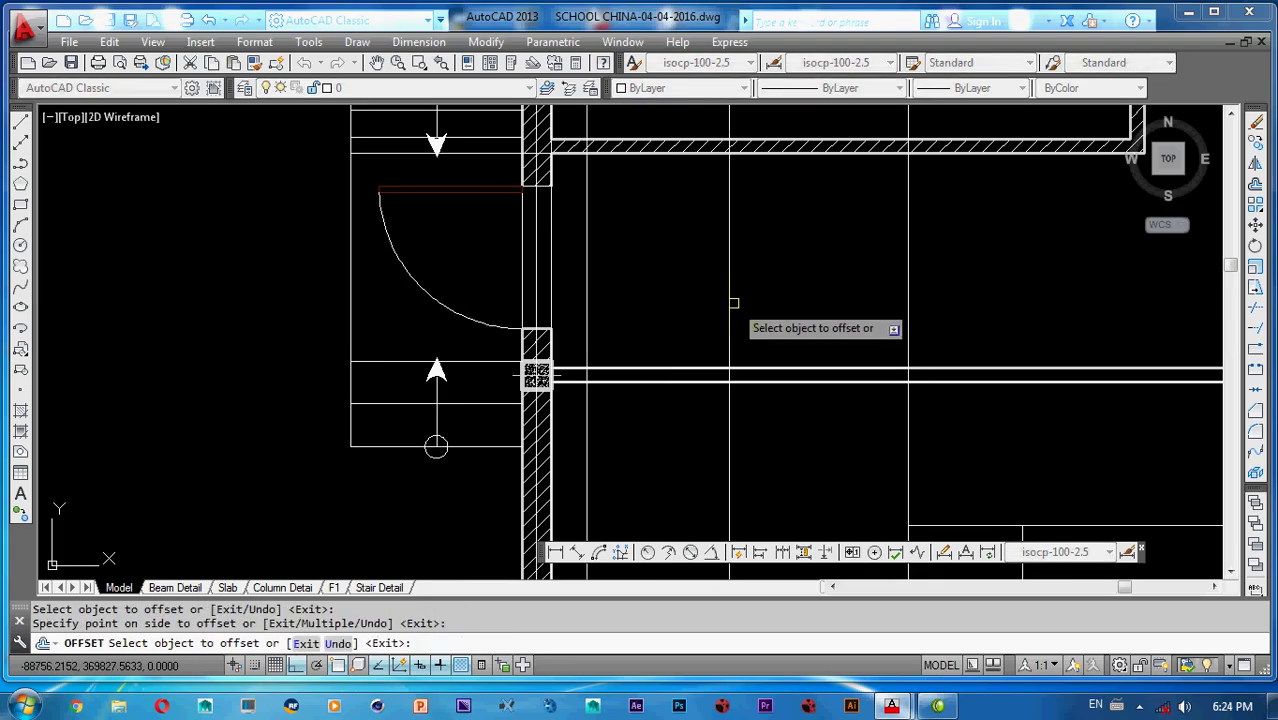
pyautogui.click(730, 304)
pyautogui.click(826, 317)
pyautogui.press('Escape')
pyautogui.press('Escape')
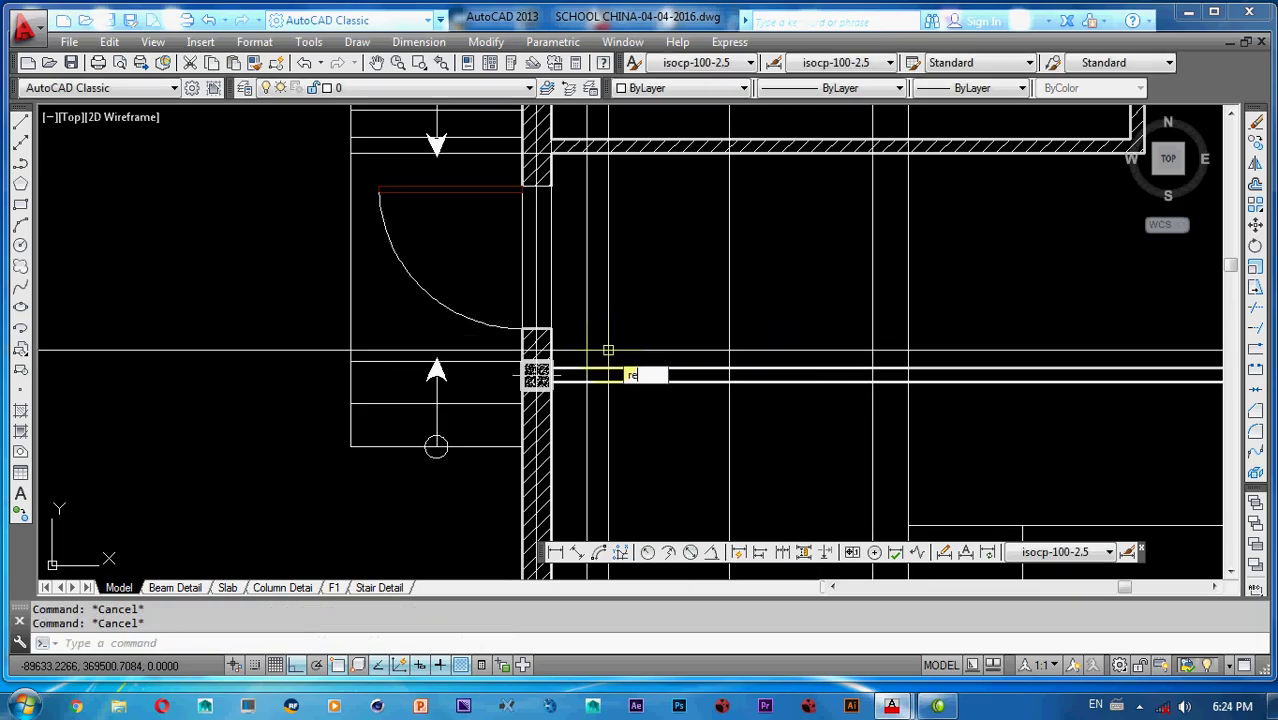
# - Draw a rectangle across the horizontal wall's thickness between the two construction lines offset by 1000
pyautogui.press('Return')
pyautogui.click(587, 367)
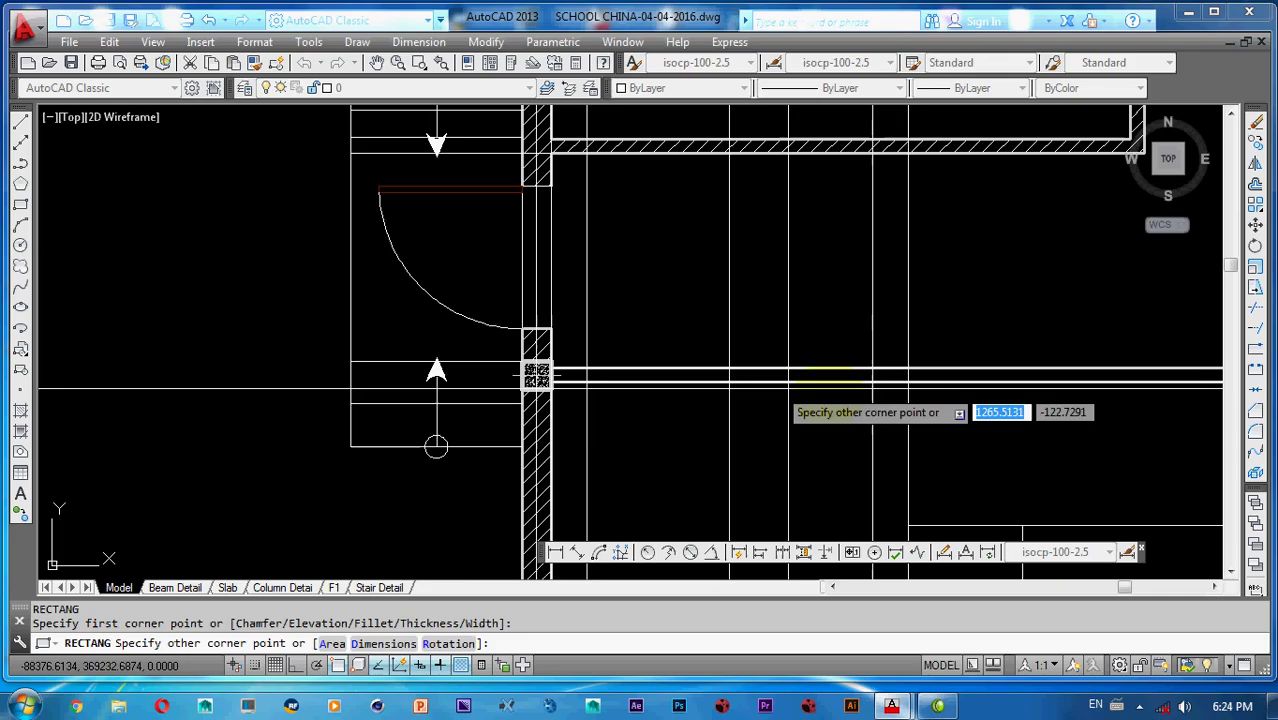
pyautogui.click(872, 382)
pyautogui.press('Escape')
# - Erase the four vertical construction lines around the new rectangle in the horizontal wall
pyautogui.click(941, 317)
pyautogui.click(571, 348)
pyautogui.write('e')
pyautogui.press('Return')
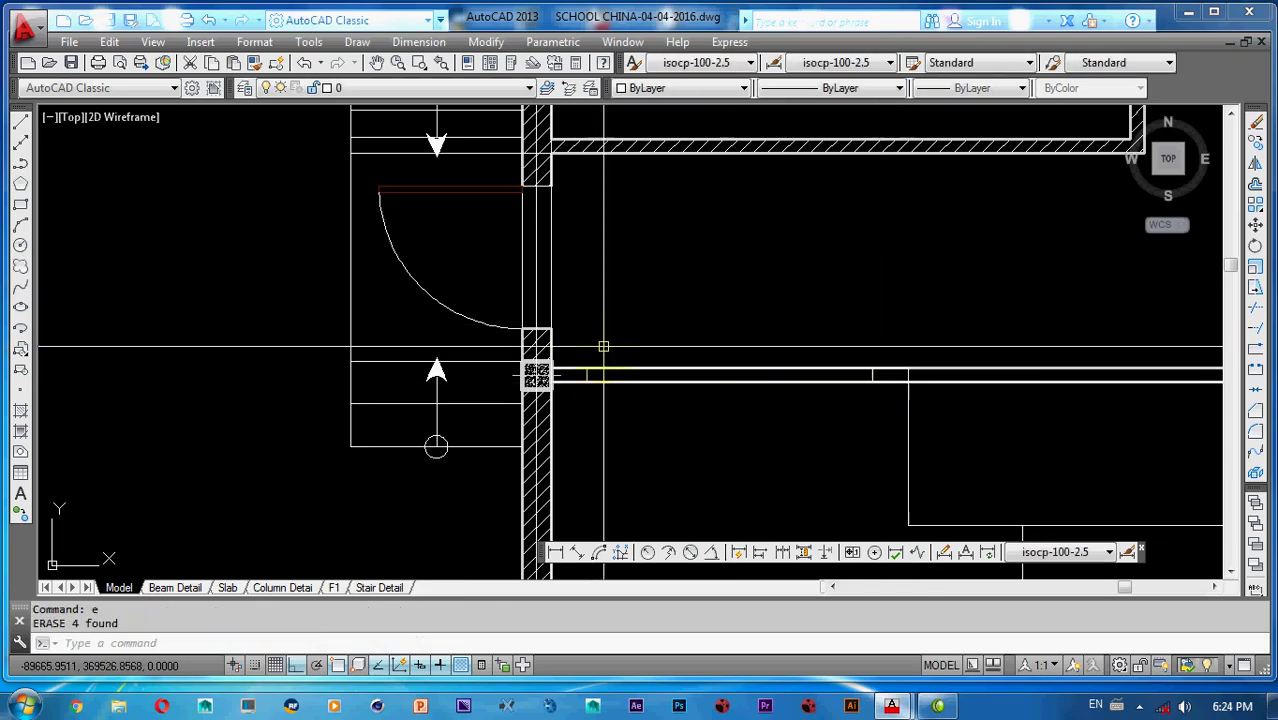
# - Erase the short line crossing the horizontal wall's thickness at the near edge of the large stepped shape
pyautogui.moveTo(680, 327); pyautogui.dragTo(660, 315, button='middle')
pyautogui.scroll(3, 887, 362)
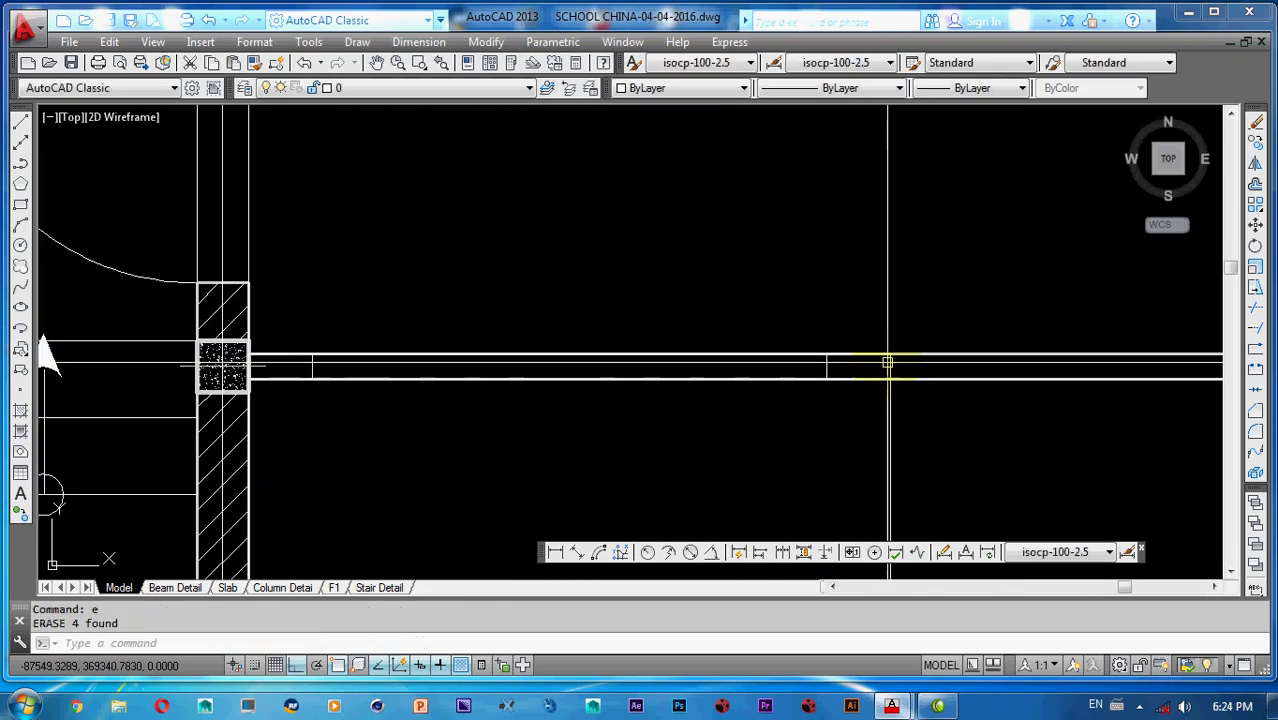
pyautogui.click(890, 354)
pyautogui.click(890, 378)
pyautogui.write('e')
pyautogui.press('Return')
pyautogui.scroll(-3, 760, 310)
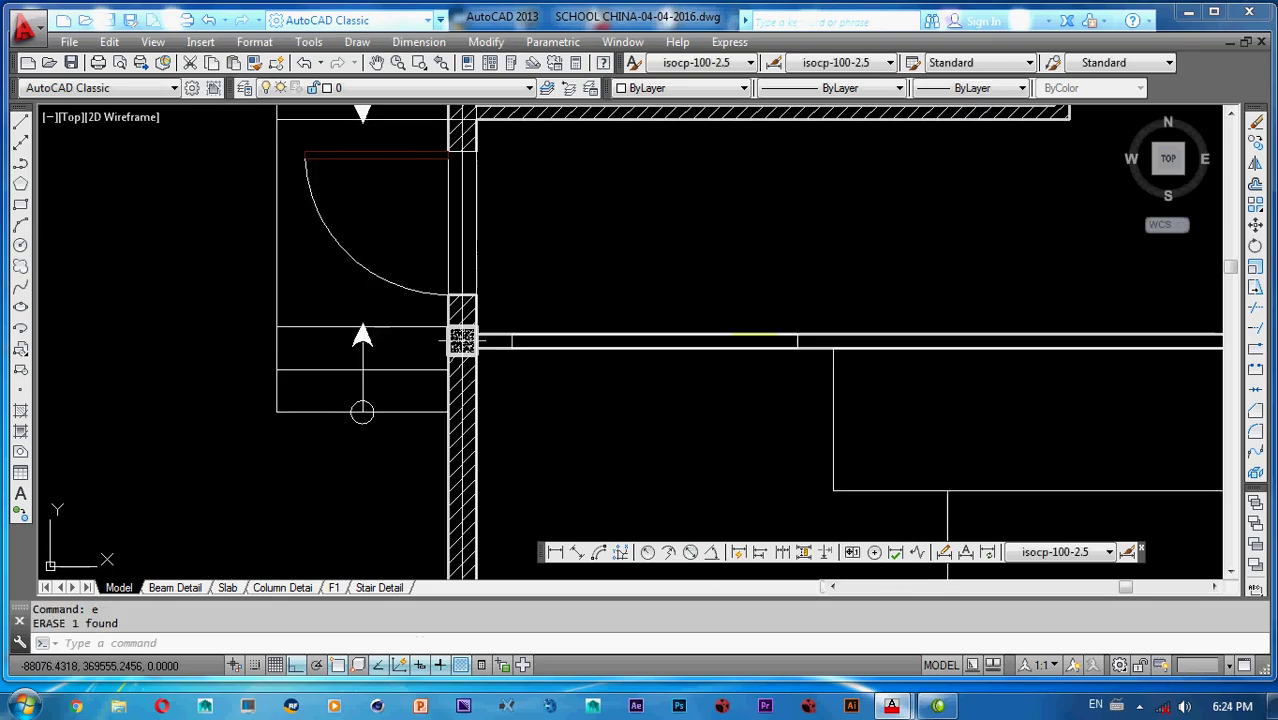
# - Send the new rectangle in the horizontal wall to the back of the draw order
pyautogui.scroll(3, 690, 356)
pyautogui.press('Escape')
pyautogui.press('Escape')
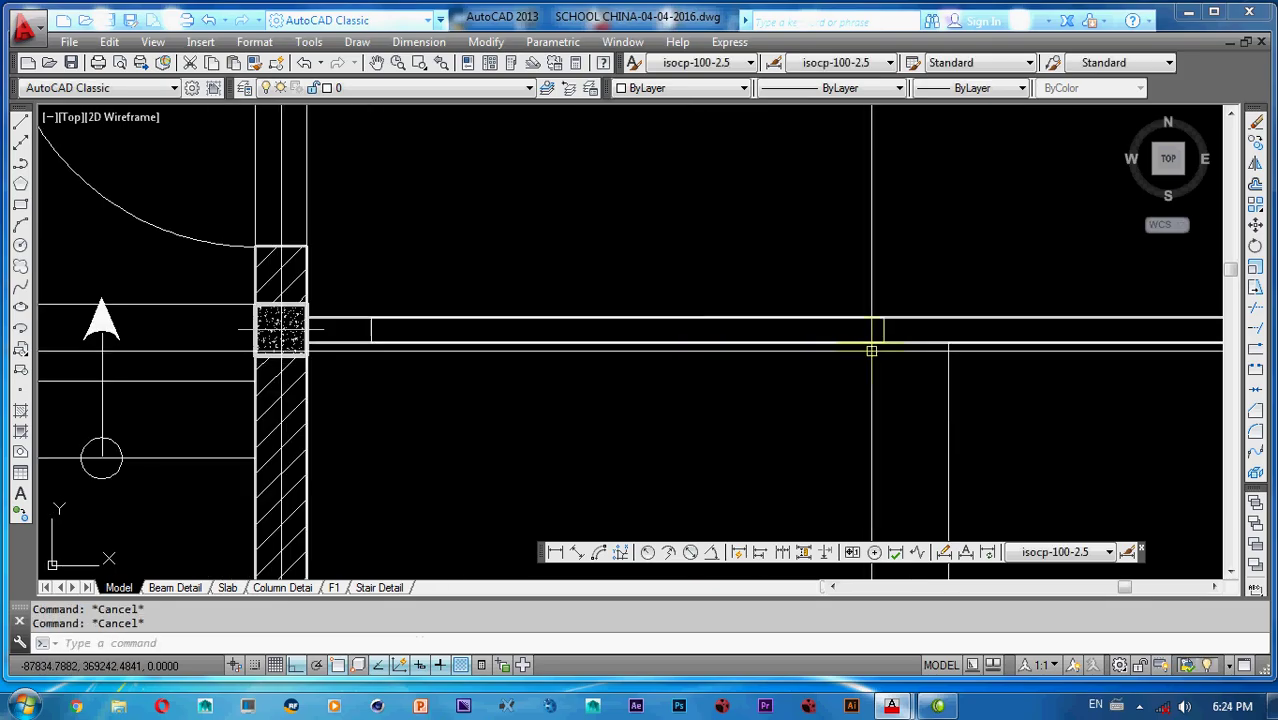
pyautogui.click(884, 329)
pyautogui.moveTo(930, 354); pyautogui.dragTo(786, 361, button='middle')
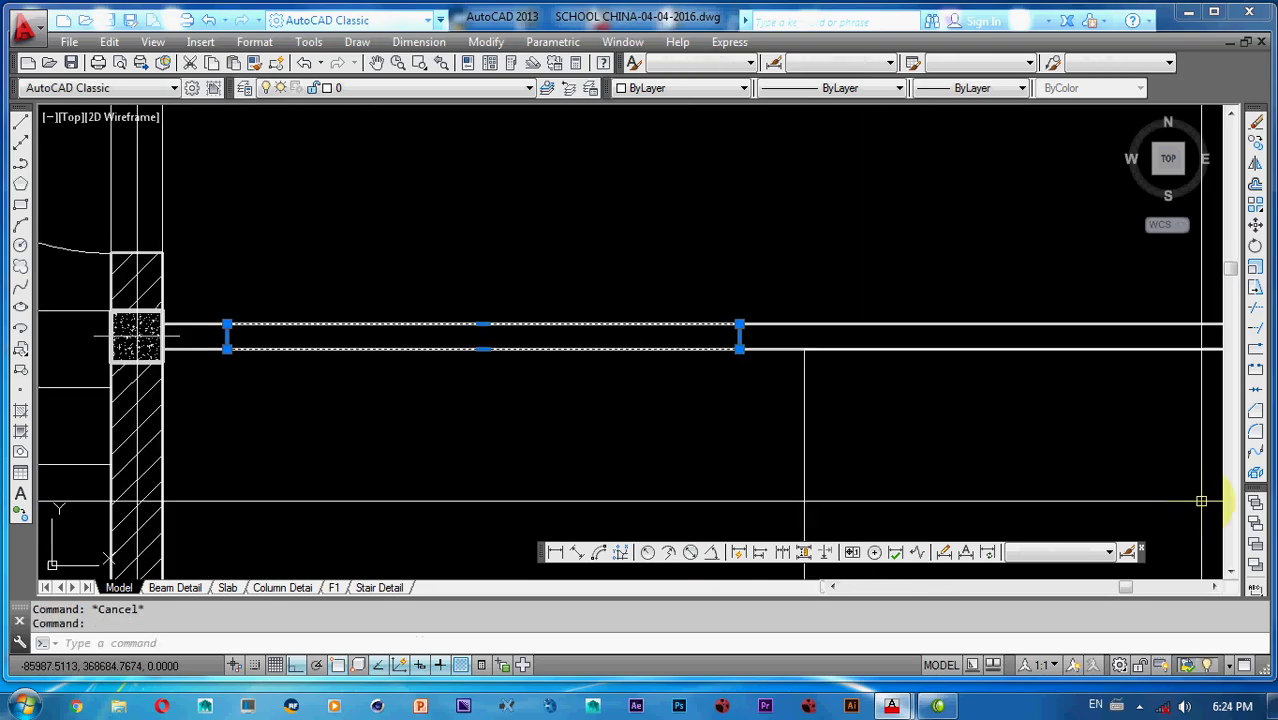
pyautogui.click(1258, 526)
pyautogui.click(738, 337)
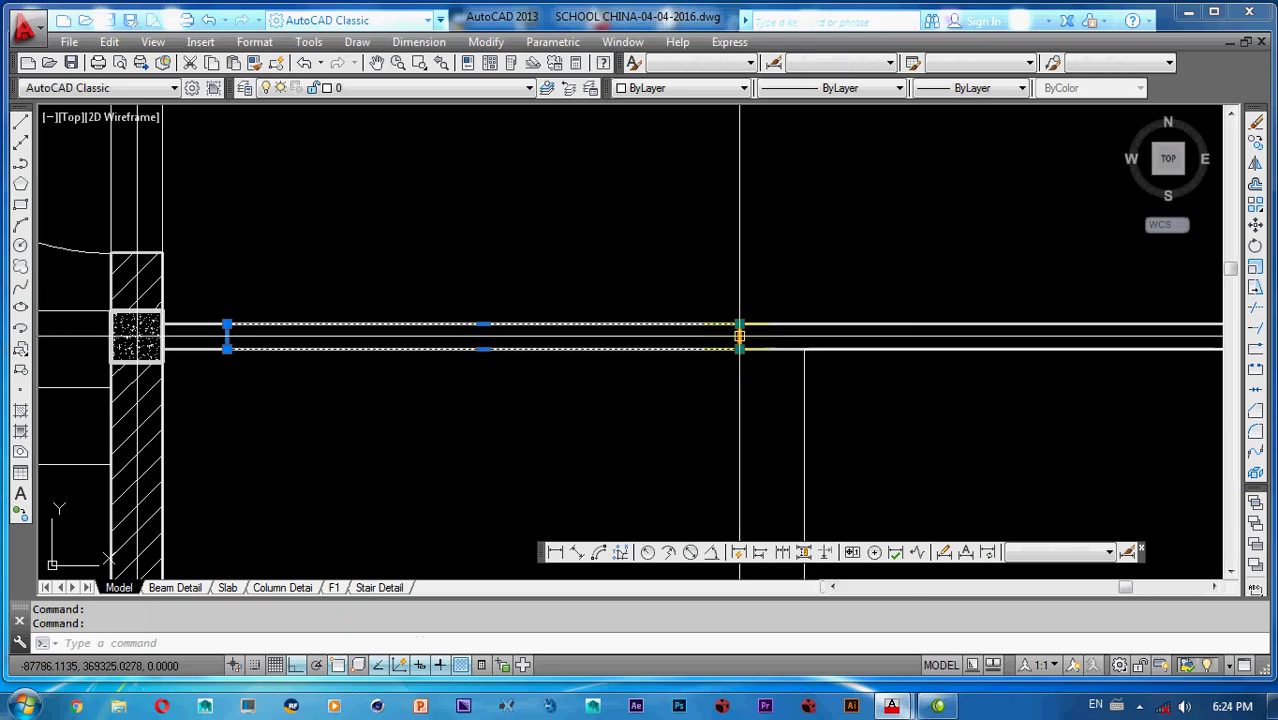
pyautogui.write('r')
pyautogui.press('Return')
pyautogui.hotkey('ctrl', 'z')
pyautogui.press('Escape')
pyautogui.press('Escape')
pyautogui.click(742, 334)
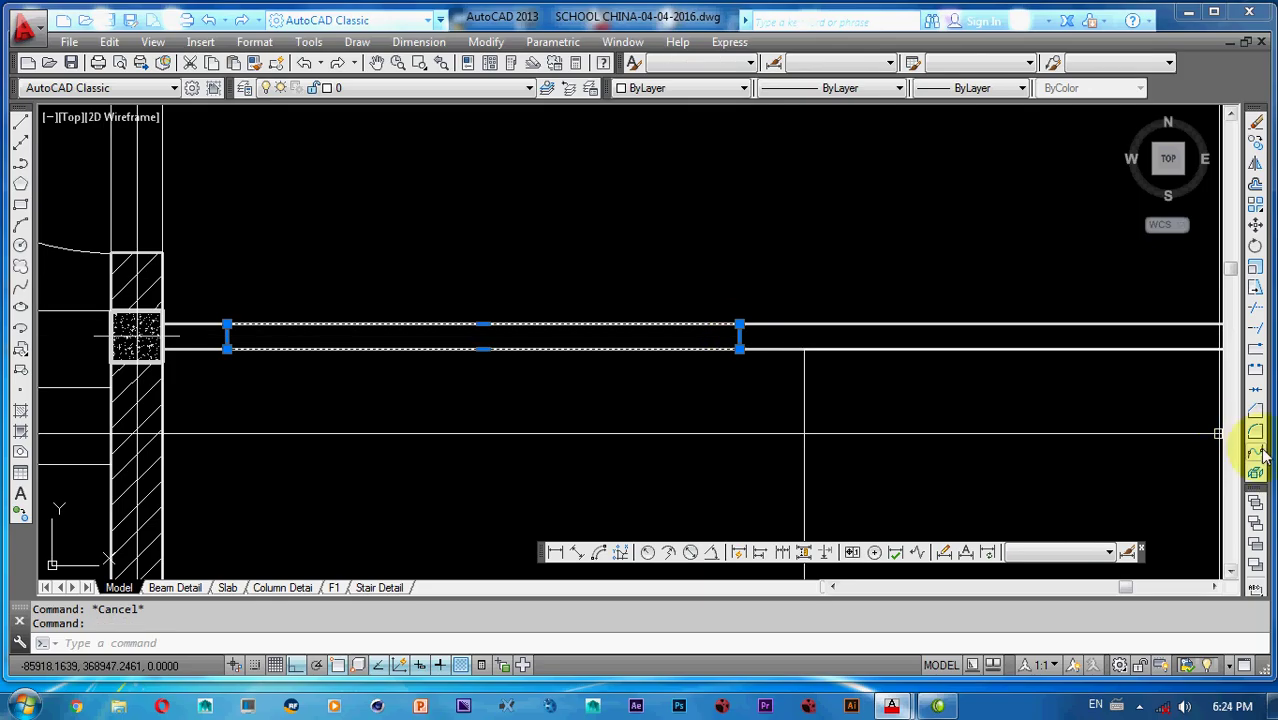
pyautogui.click(1256, 524)
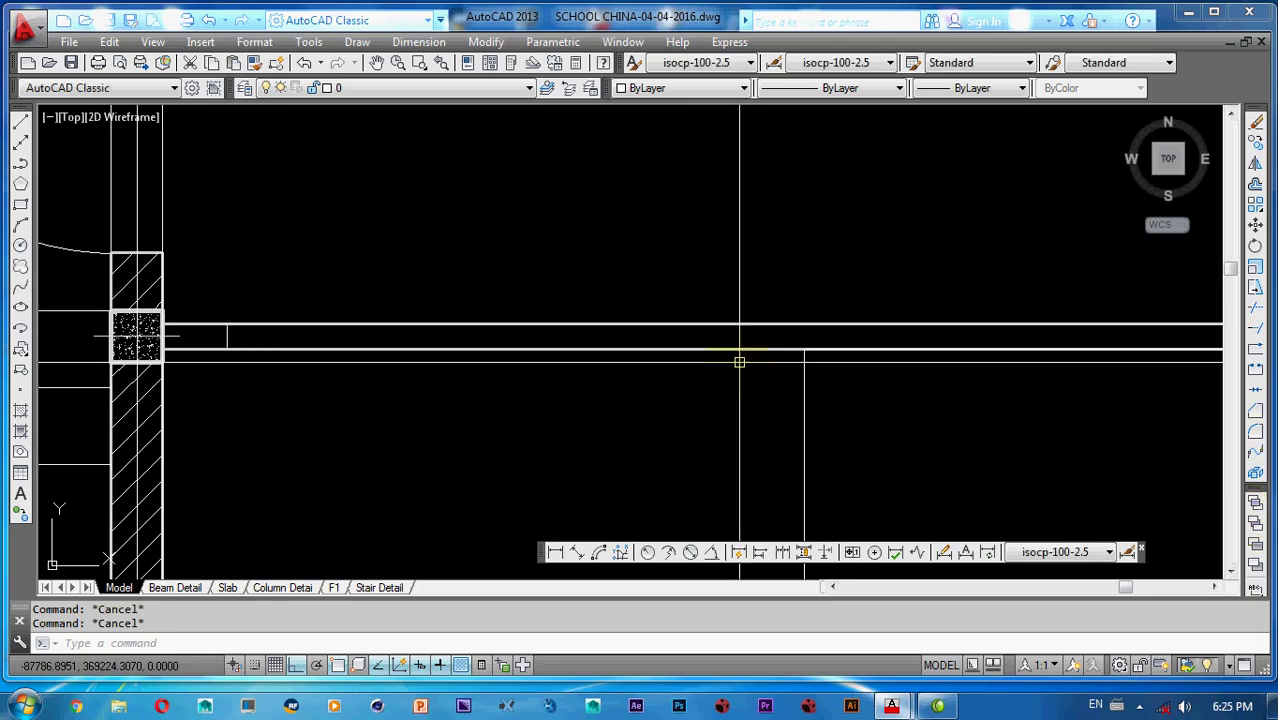
# - Trim the horizontal wall's thick lines inside the rectangle, using the rectangle as the cutting edge
pyautogui.write('tr')
pyautogui.press('Return')
pyautogui.press('Return')
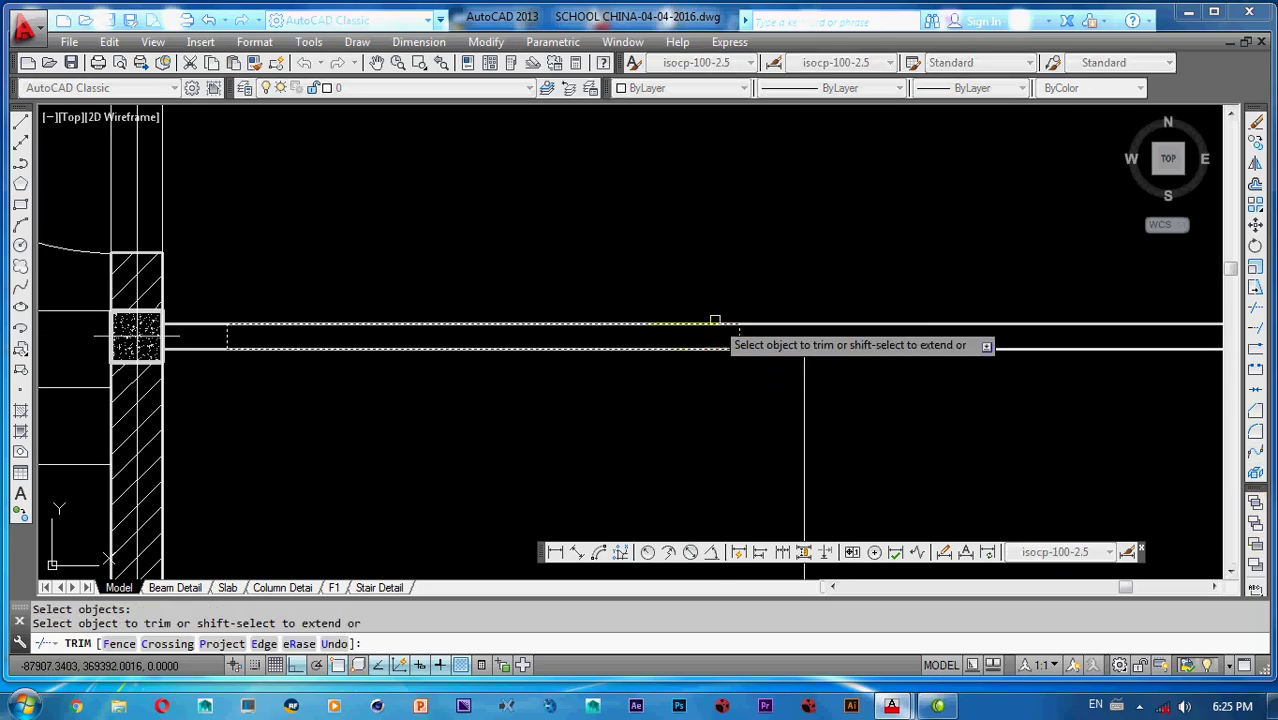
pyautogui.click(641, 296)
pyautogui.press('Escape')
pyautogui.scroll(-3, 593, 378)
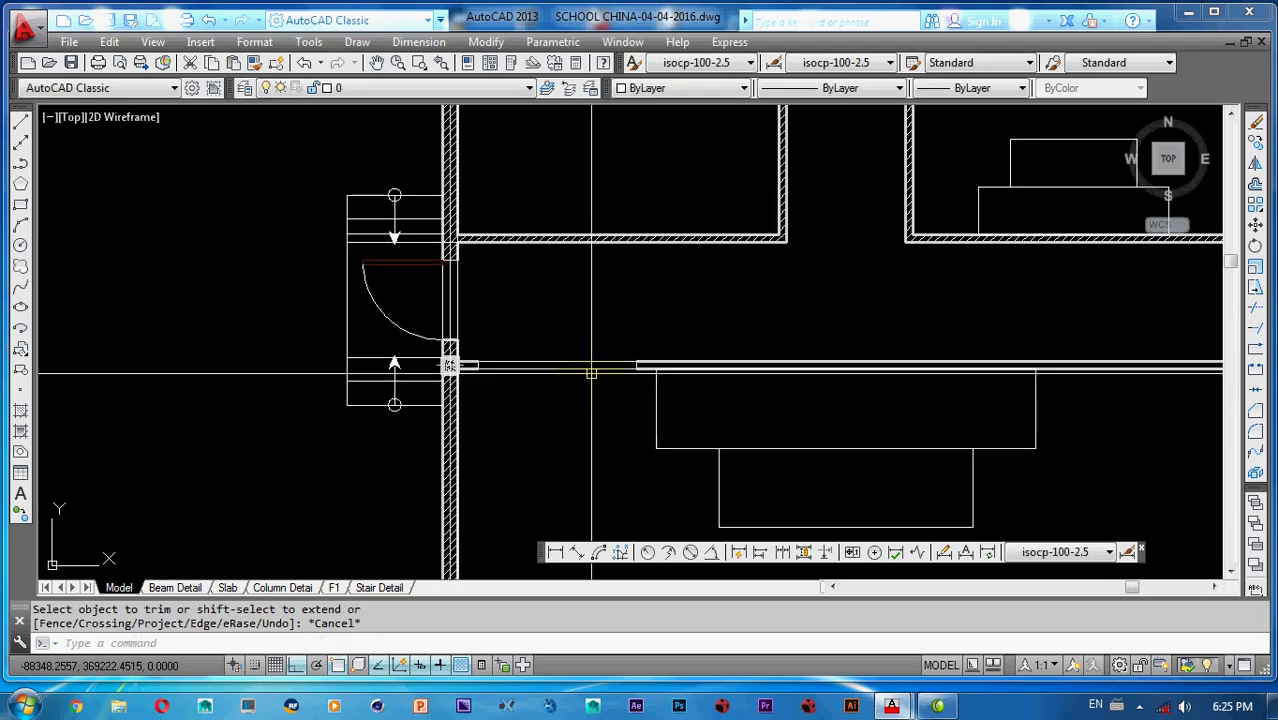
# - Mirror the opening rectangle about a vertical axis through the horizontal wall's midpoint, keeping the source object
pyautogui.scroll(2, 548, 350)
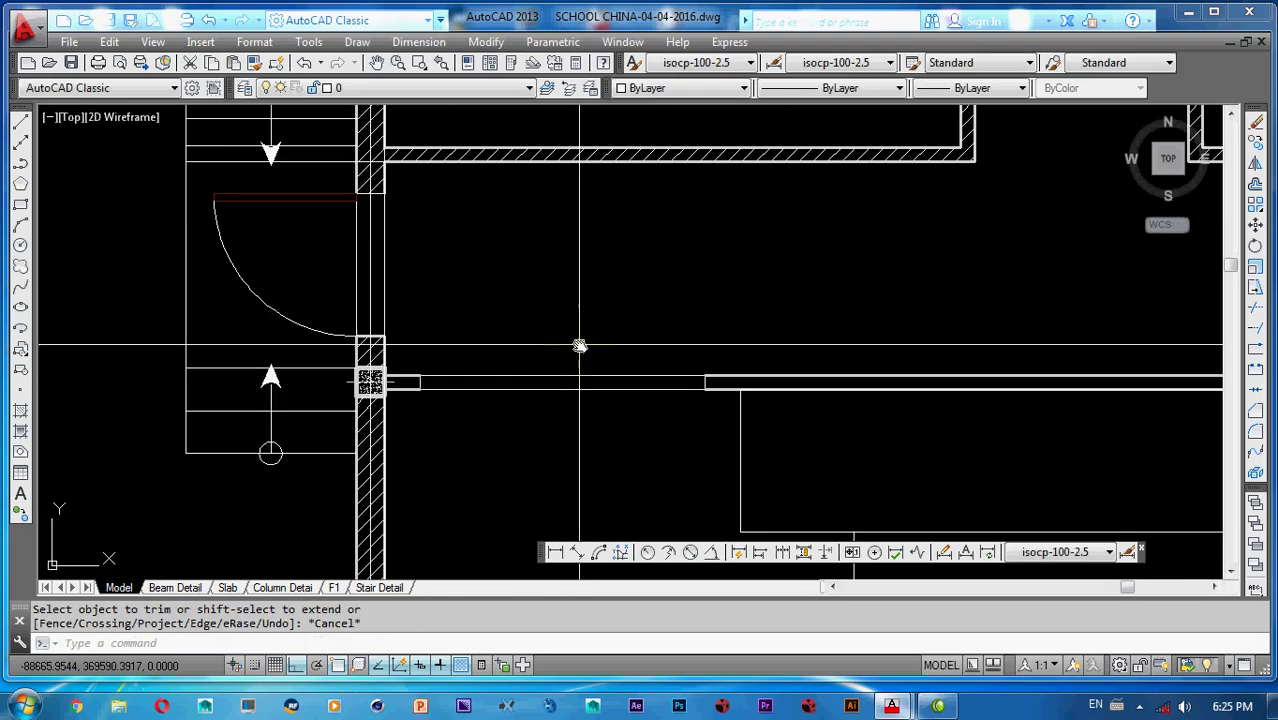
pyautogui.moveTo(579, 346); pyautogui.dragTo(525, 341, button='middle')
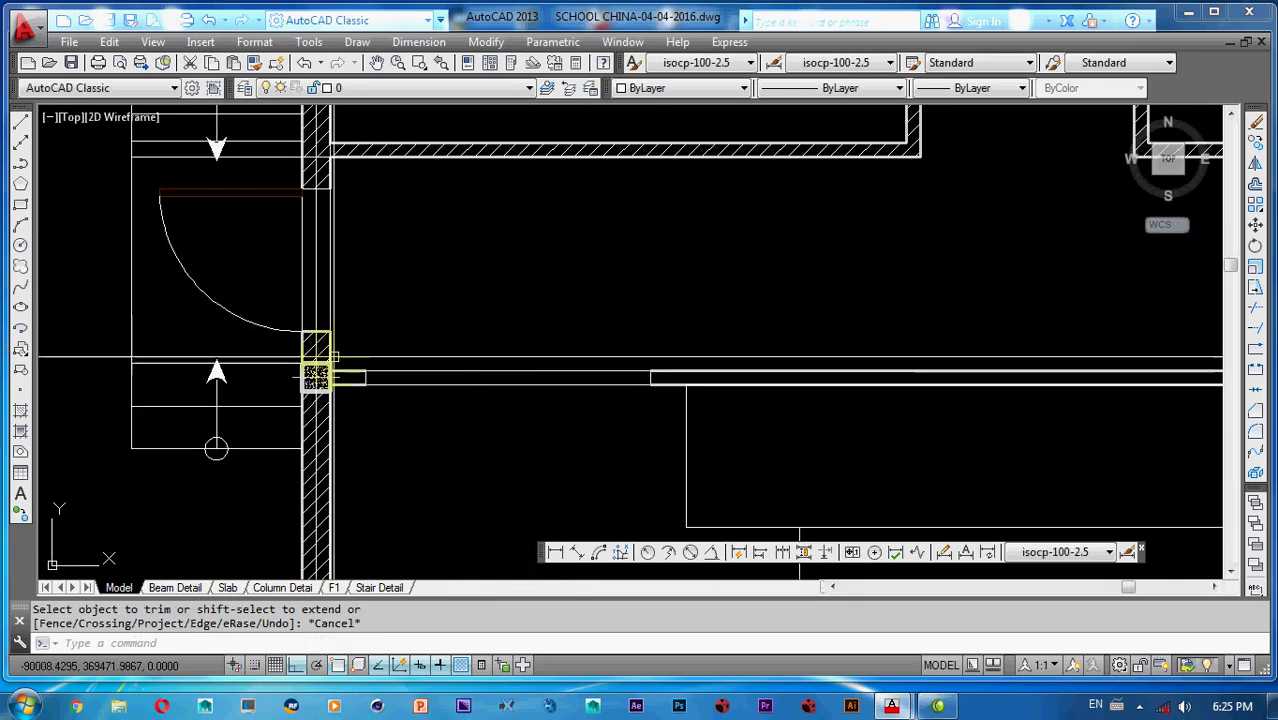
pyautogui.click(346, 358)
pyautogui.moveTo(658, 412); pyautogui.dragTo(606, 413, button='middle')
pyautogui.write('mi')
pyautogui.press('space')
pyautogui.scroll(-2, 608, 412)
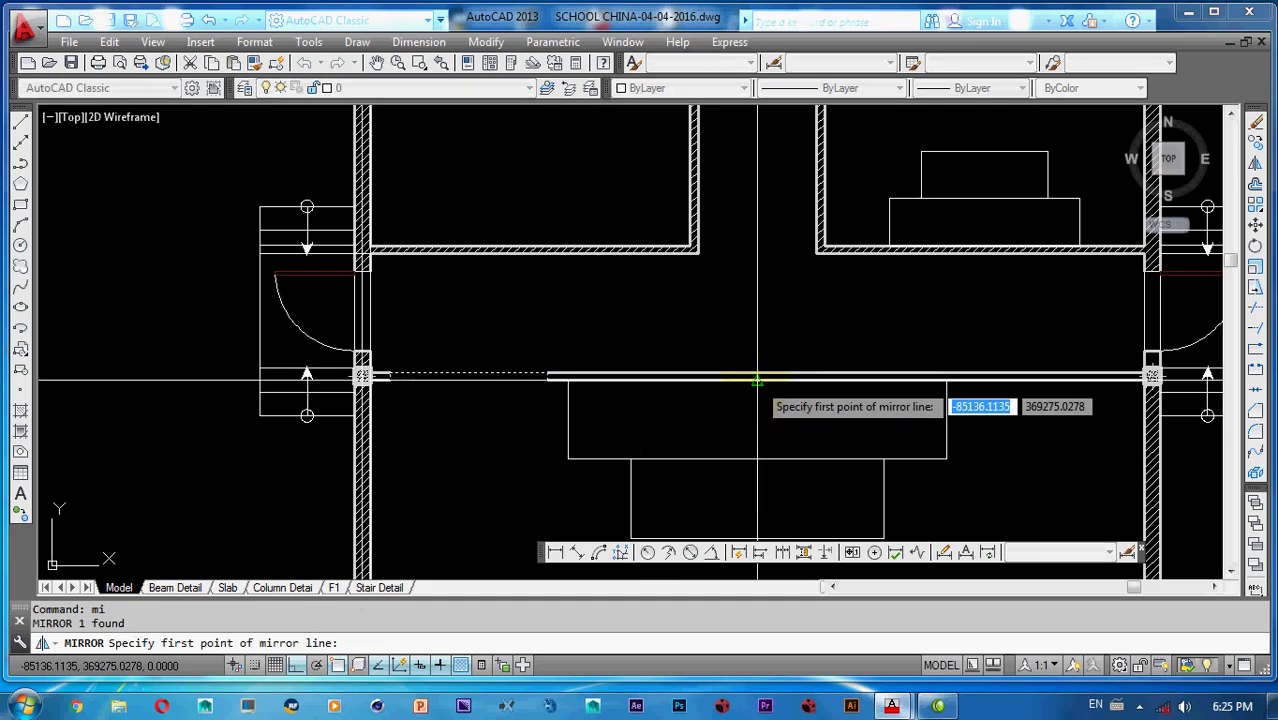
pyautogui.click(757, 378)
pyautogui.click(761, 362)
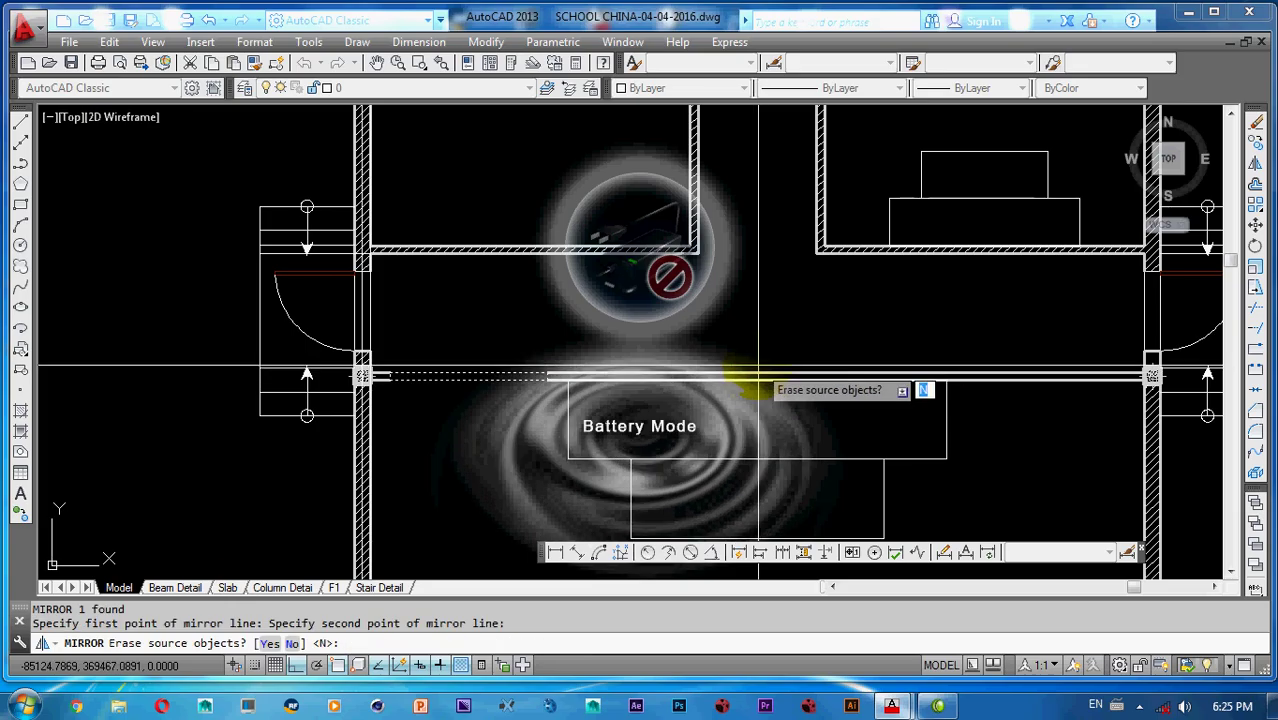
pyautogui.press('Return')
pyautogui.scroll(3, 875, 365)
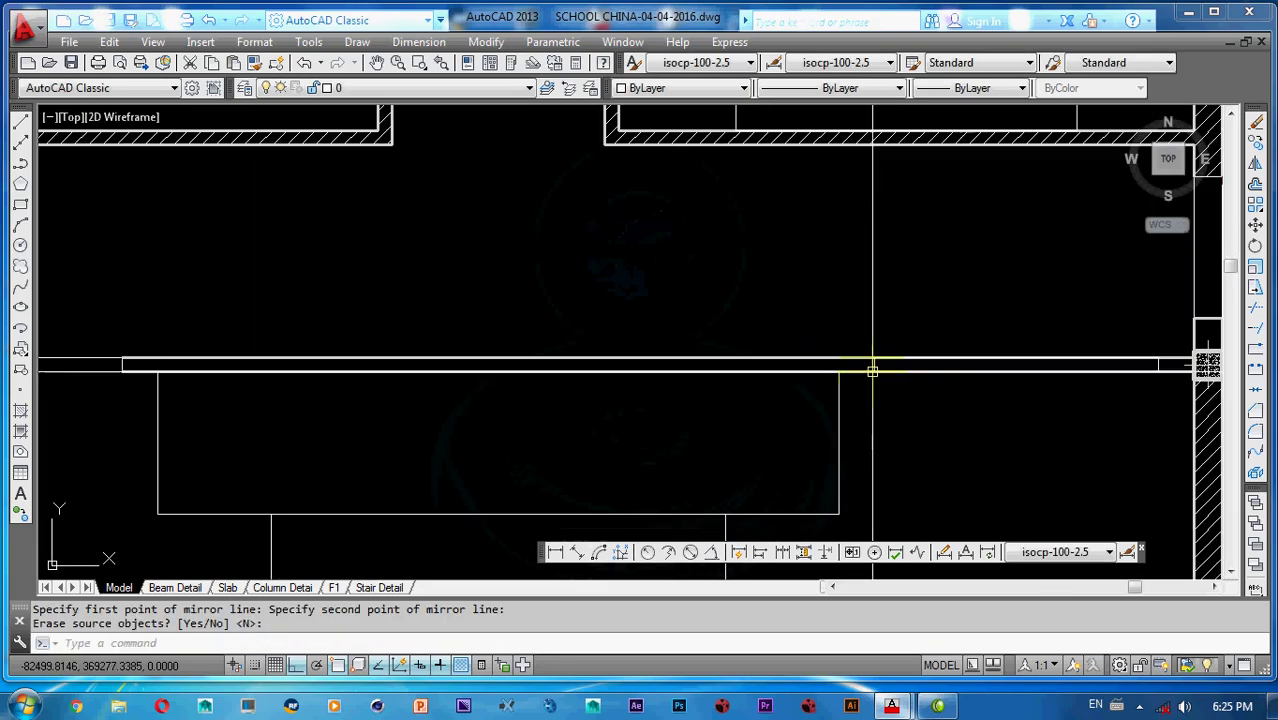
pyautogui.press('Return')
pyautogui.press('Escape')
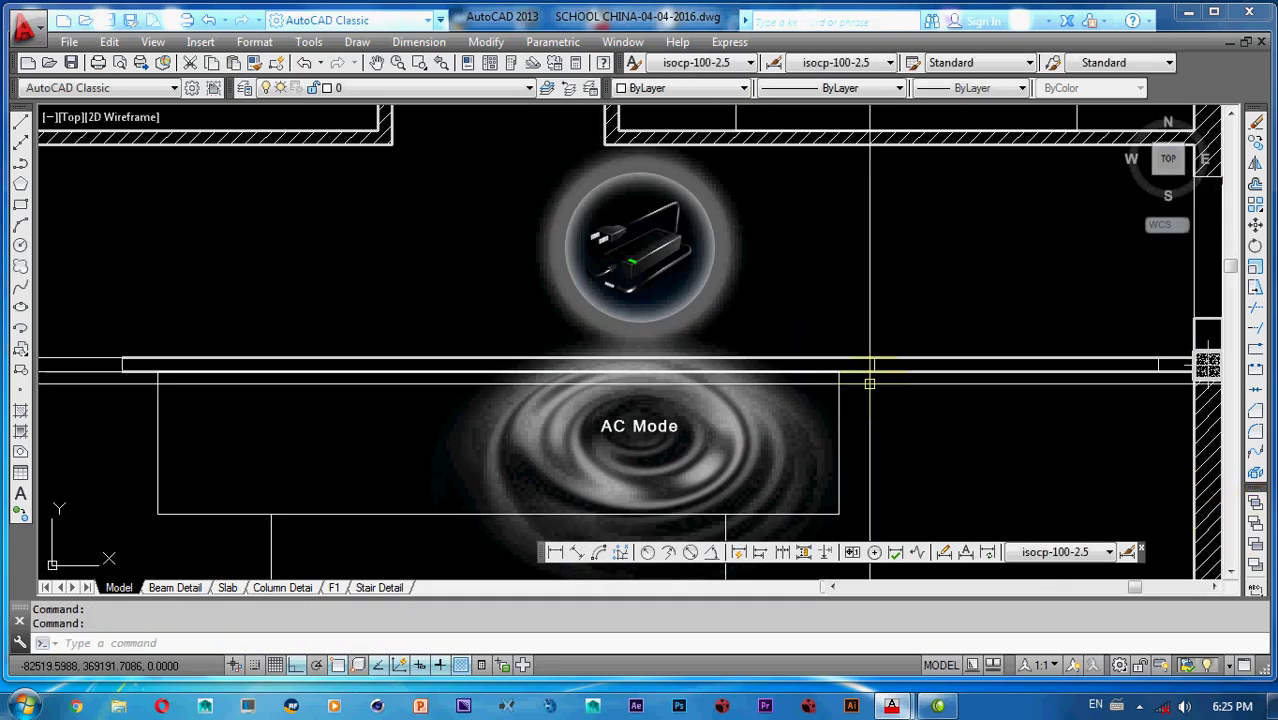
# - Trim the horizontal wall's thick lines inside the mirrored rectangle near the right wall
pyautogui.write('tr')
pyautogui.moveTo(909, 383)
pyautogui.mouseDown(button='middle')
pyautogui.moveTo(872, 376)
pyautogui.moveTo(919, 362)
pyautogui.mouseUp(button='middle')
pyautogui.press('Return')
pyautogui.click(838, 358)
pyautogui.press('Return')
pyautogui.click(934, 317)
pyautogui.click(901, 409)
pyautogui.press('Escape')
pyautogui.scroll(-3, 887, 394)
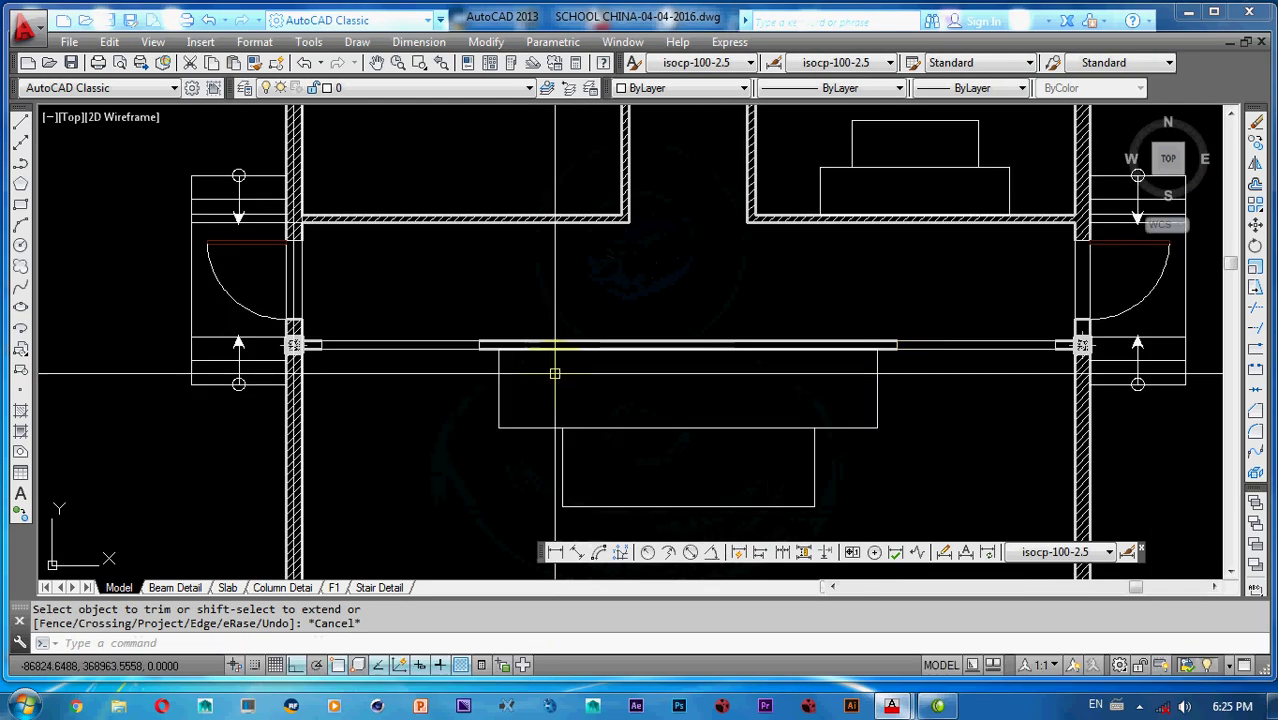
# - Draw a 1200 by 50 rectangle in the corridor just above the left wall opening
pyautogui.moveTo(556, 371); pyautogui.dragTo(613, 352, button='middle')
pyautogui.write('rec')
pyautogui.press('Return')
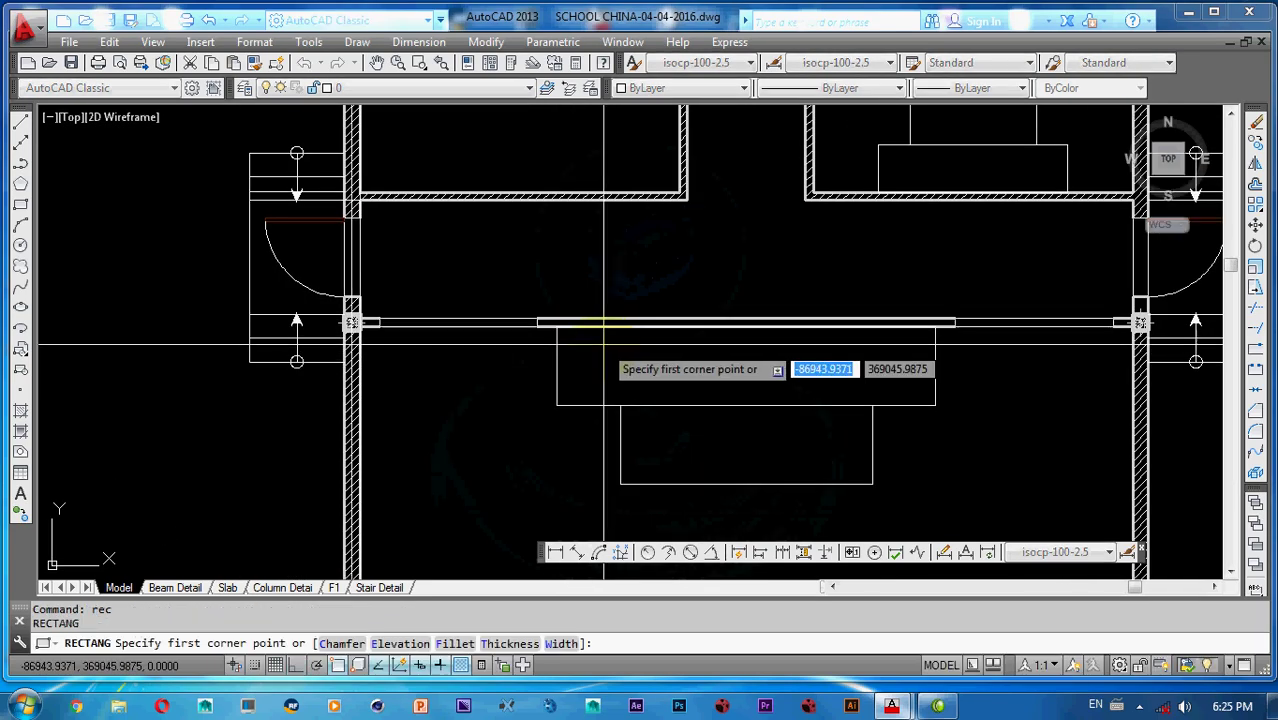
pyautogui.scroll(4, 463, 354)
pyautogui.moveTo(460, 342); pyautogui.dragTo(483, 396, button='middle')
pyautogui.click(418, 316)
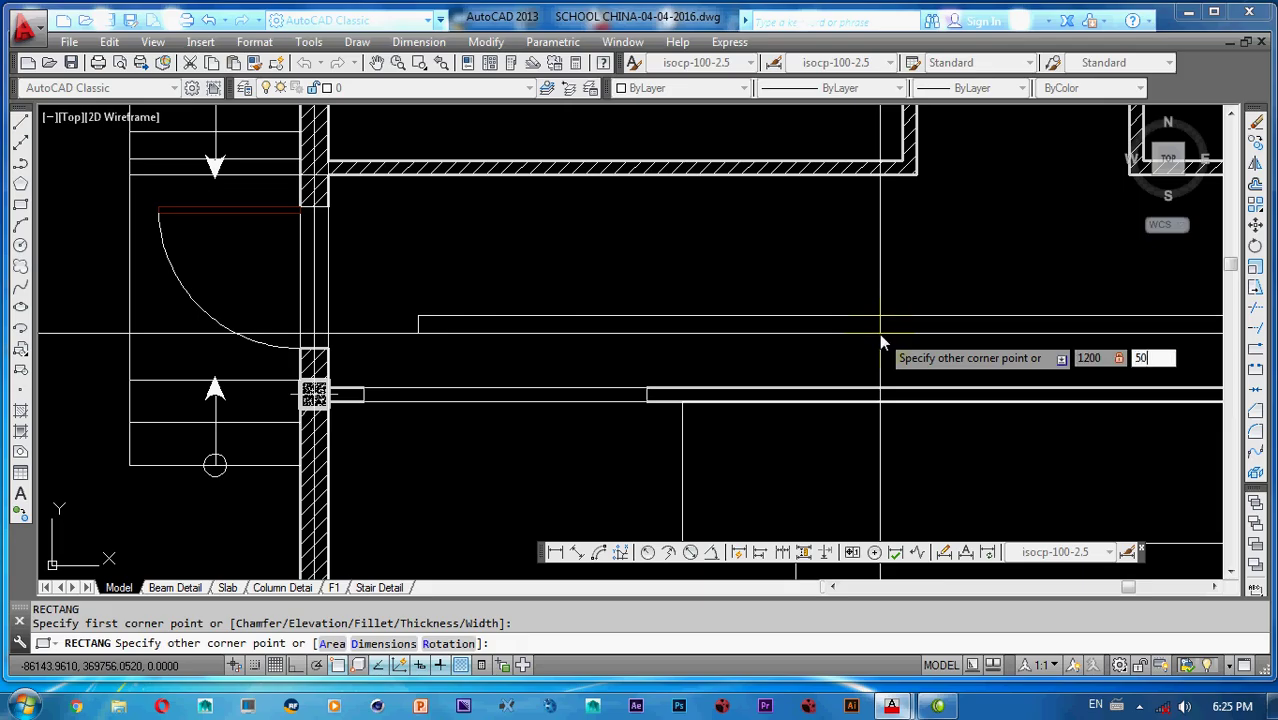
pyautogui.press('Return')
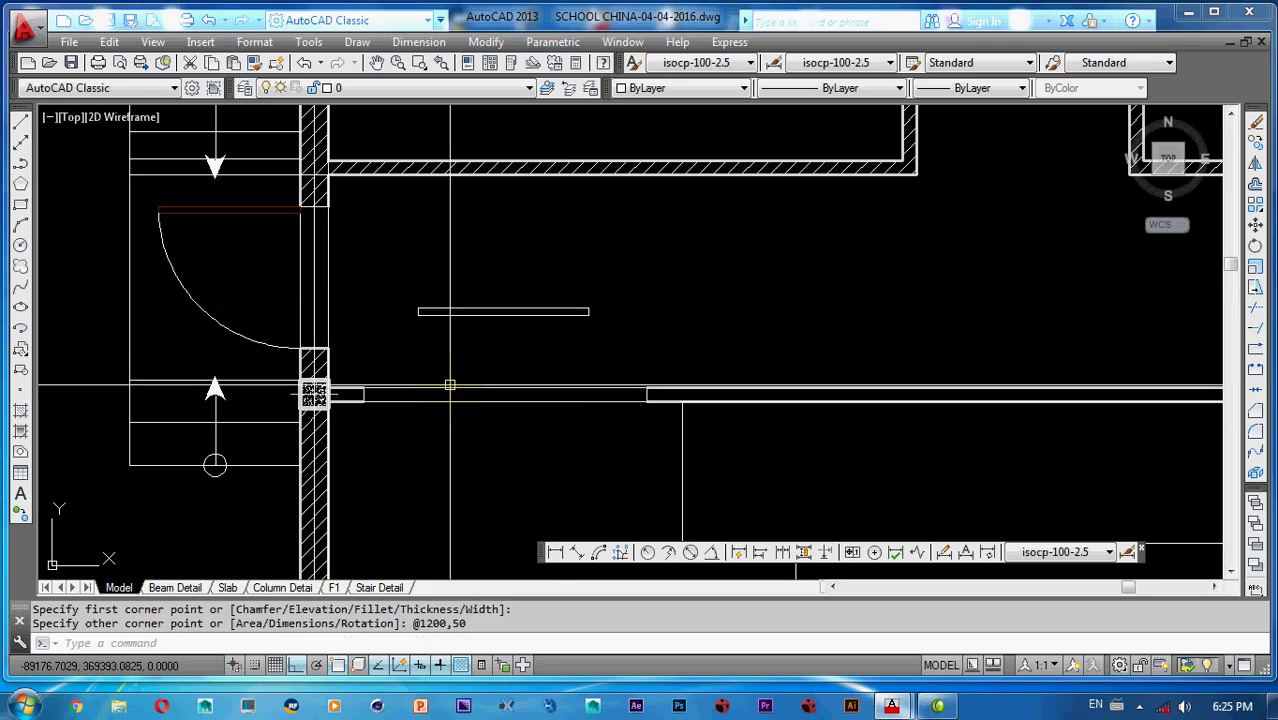
pyautogui.moveTo(476, 385); pyautogui.dragTo(463, 351, button='middle')
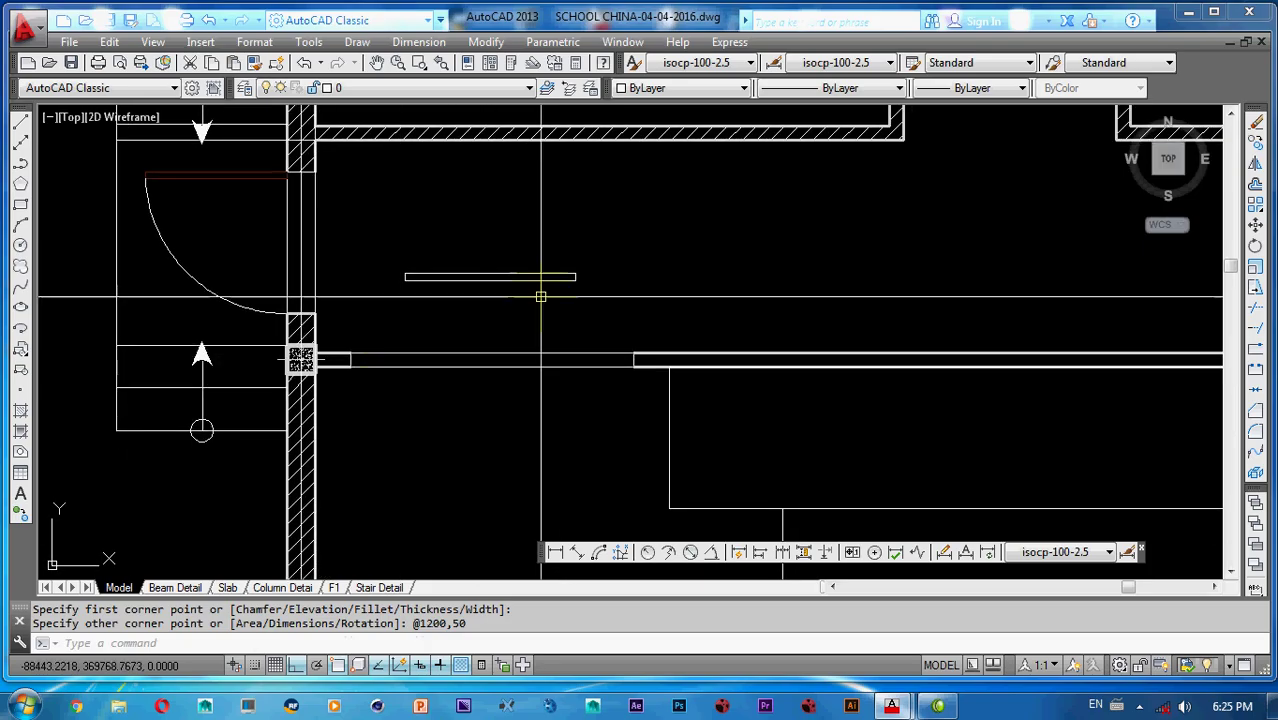
pyautogui.moveTo(562, 302)
pyautogui.mouseDown(button='middle')
pyautogui.moveTo(597, 305)
pyautogui.moveTo(522, 307)
pyautogui.mouseUp(button='middle')
pyautogui.click(356, 335)
pyautogui.click(431, 407)
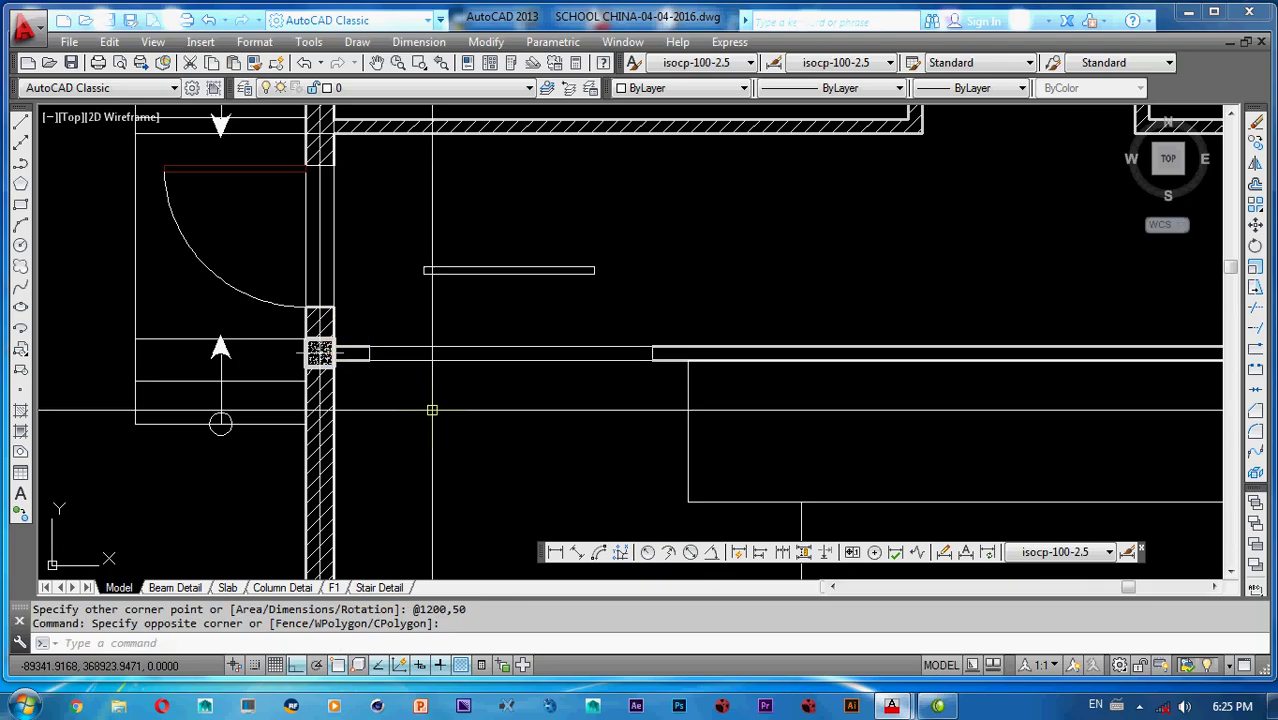
# - Try to add vertical construction lines through both ends of the left wall opening
pyautogui.write('l')
pyautogui.press('Return')
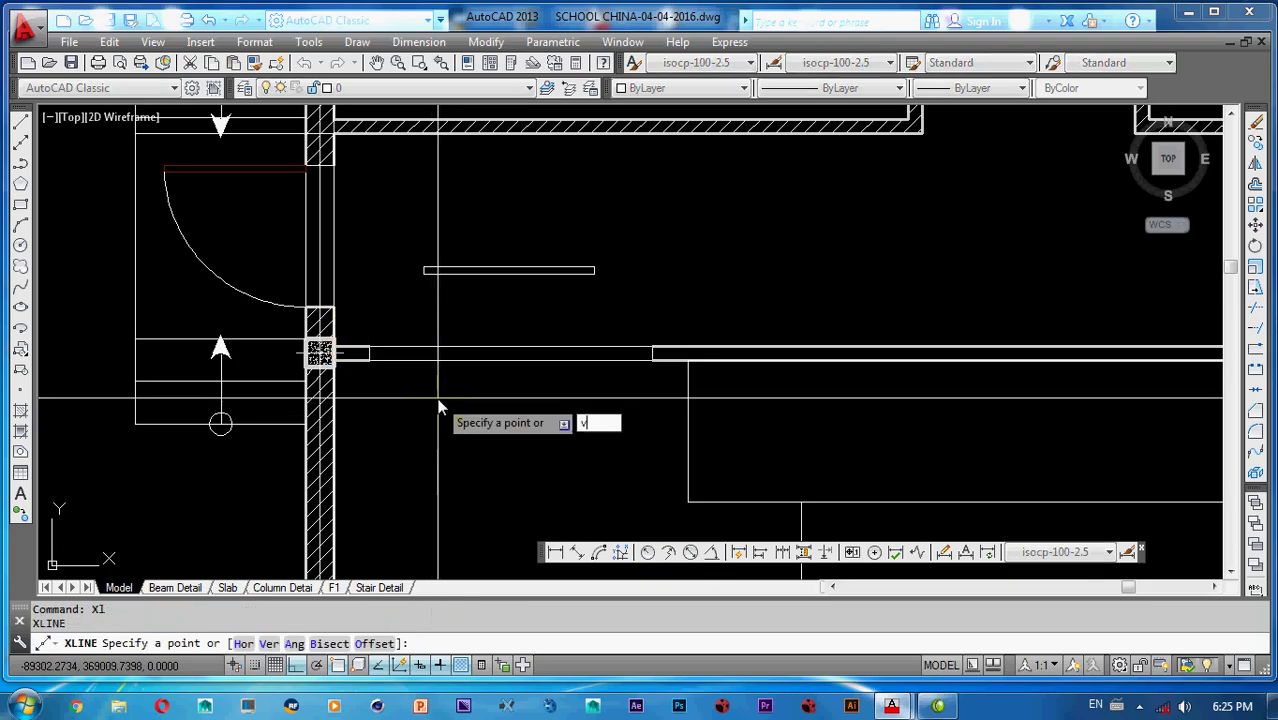
pyautogui.write('v')
pyautogui.press('Return')
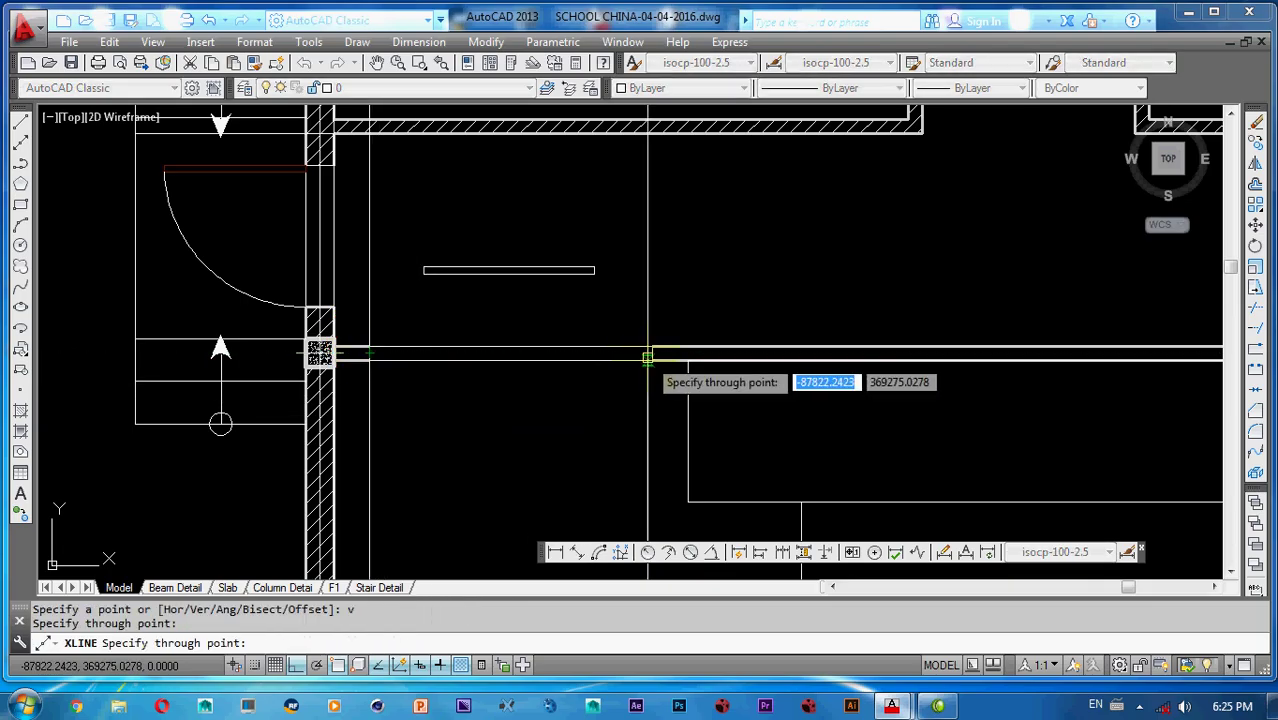
pyautogui.scroll(-4, 652, 360)
pyautogui.hotkey('ctrl', 'z')
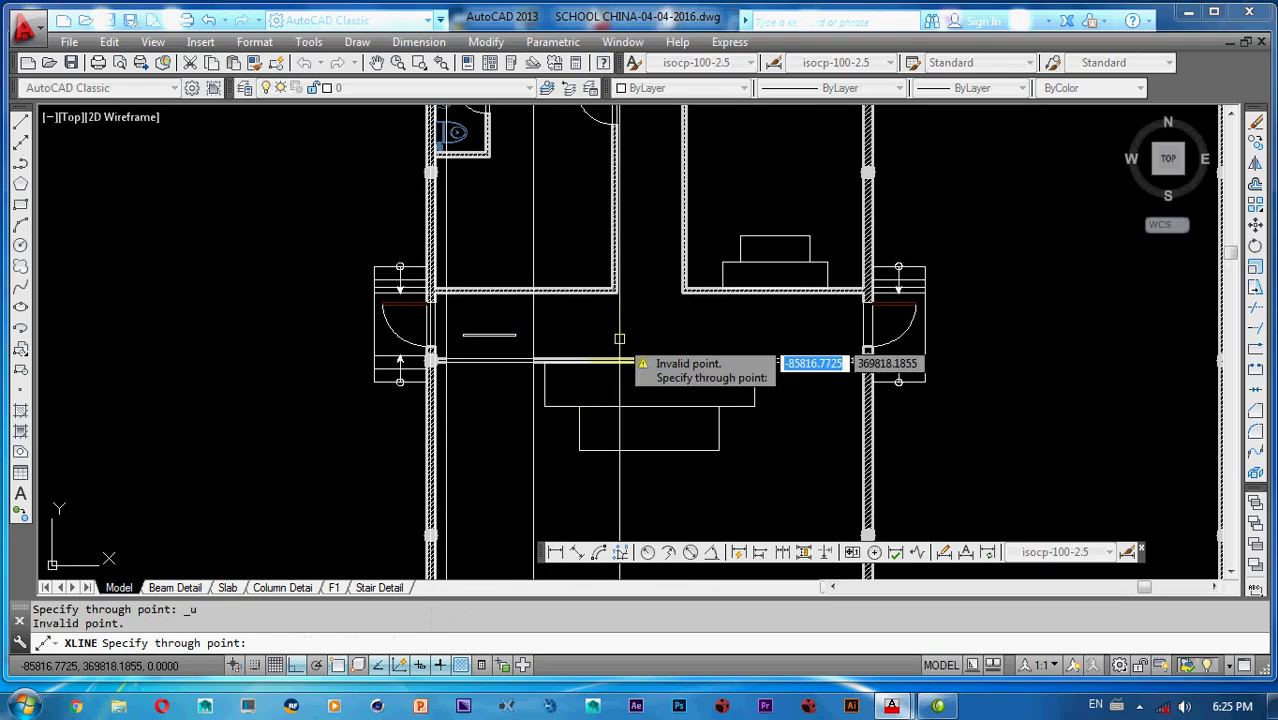
pyautogui.press('Return')
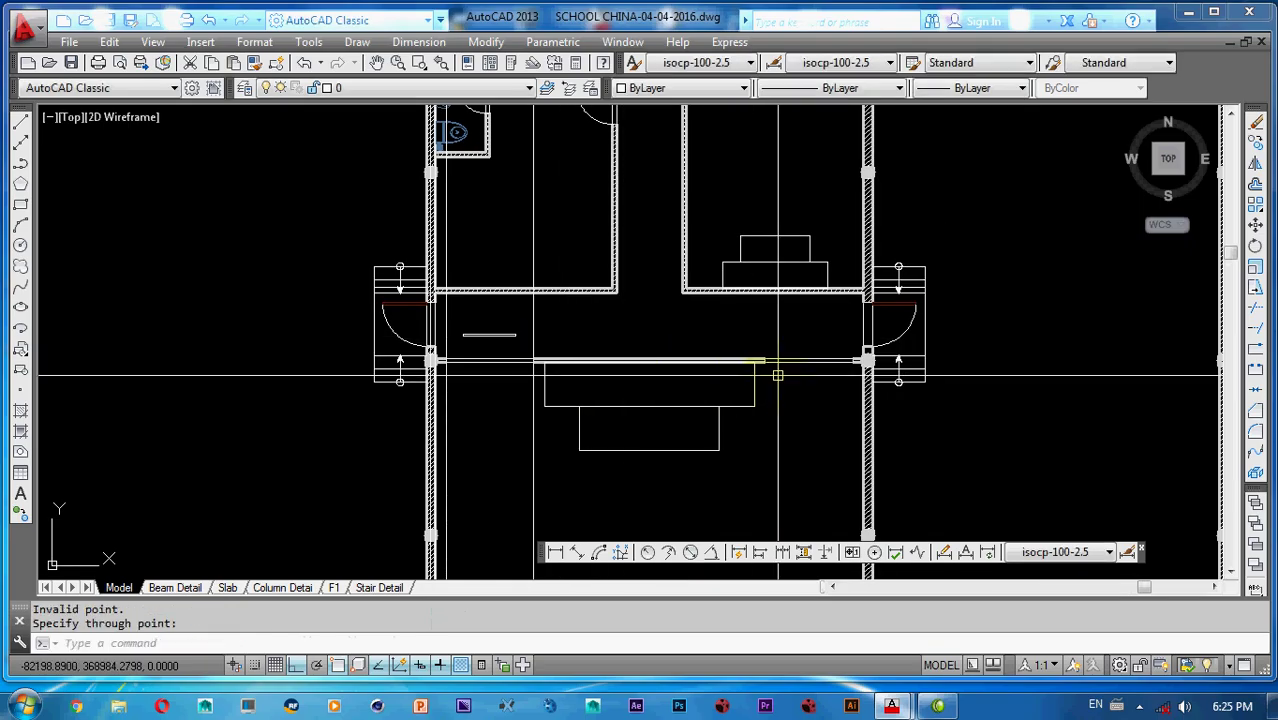
pyautogui.hotkey('ctrl', 'z')
# - Add vertical construction lines through both ends of the left and right wall openings
pyautogui.moveTo(580, 338)
pyautogui.mouseDown(button='middle')
pyautogui.moveTo(599, 348)
pyautogui.moveTo(565, 345)
pyautogui.moveTo(576, 376)
pyautogui.moveTo(585, 359)
pyautogui.mouseUp(button='middle')
pyautogui.write('xl')
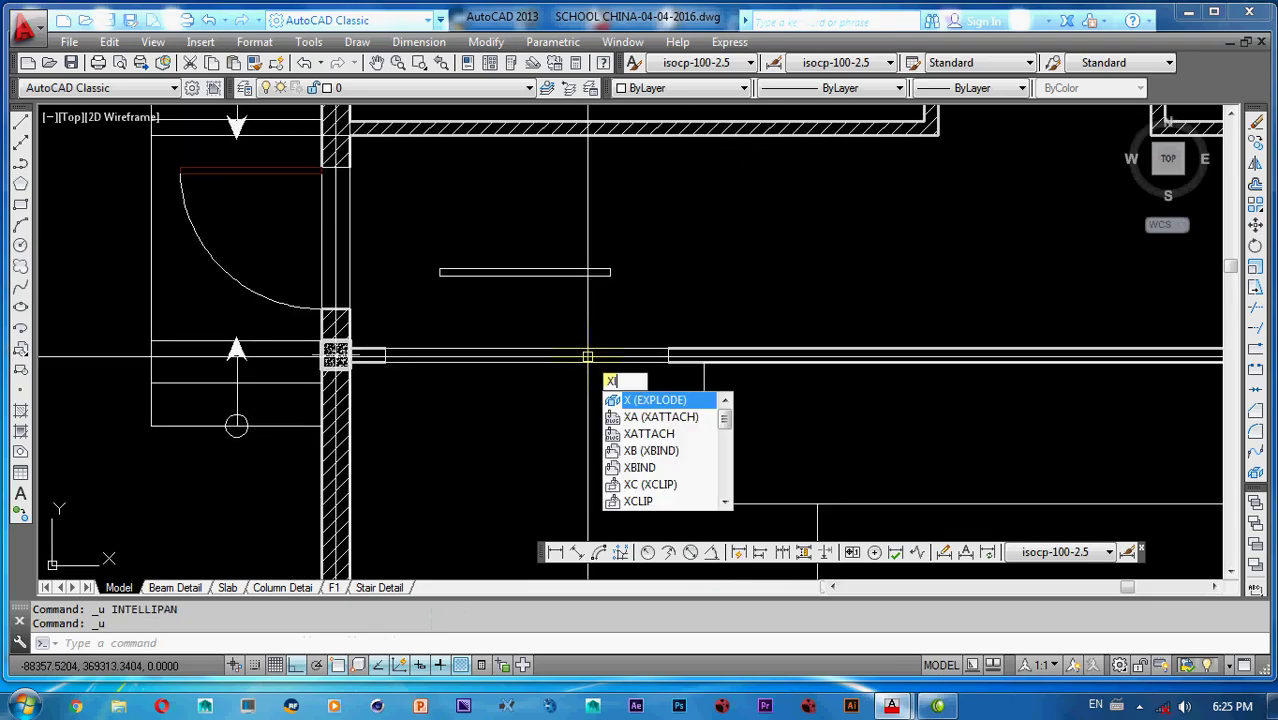
pyautogui.press('Return')
pyautogui.write('v')
pyautogui.press('Return')
pyautogui.click(385, 362)
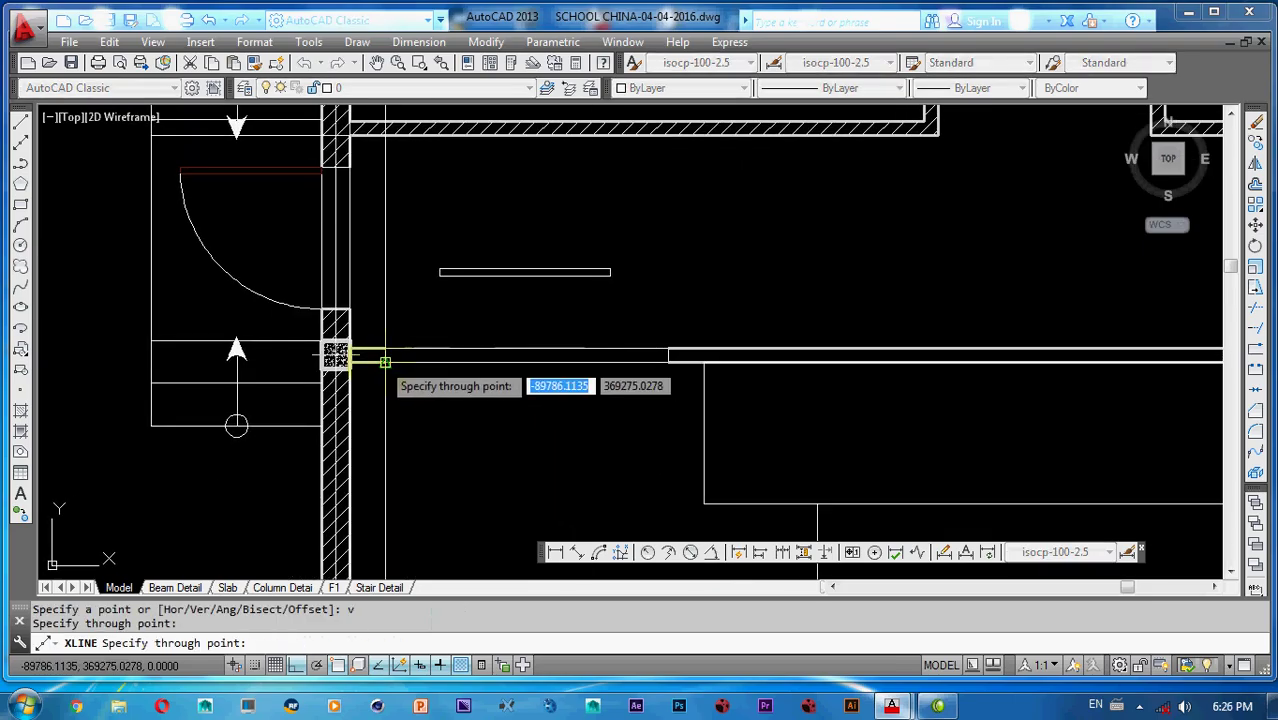
pyautogui.click(668, 362)
pyautogui.scroll(-5, 697, 352)
pyautogui.moveTo(697, 352); pyautogui.dragTo(607, 366, button='middle')
pyautogui.scroll(5, 607, 366)
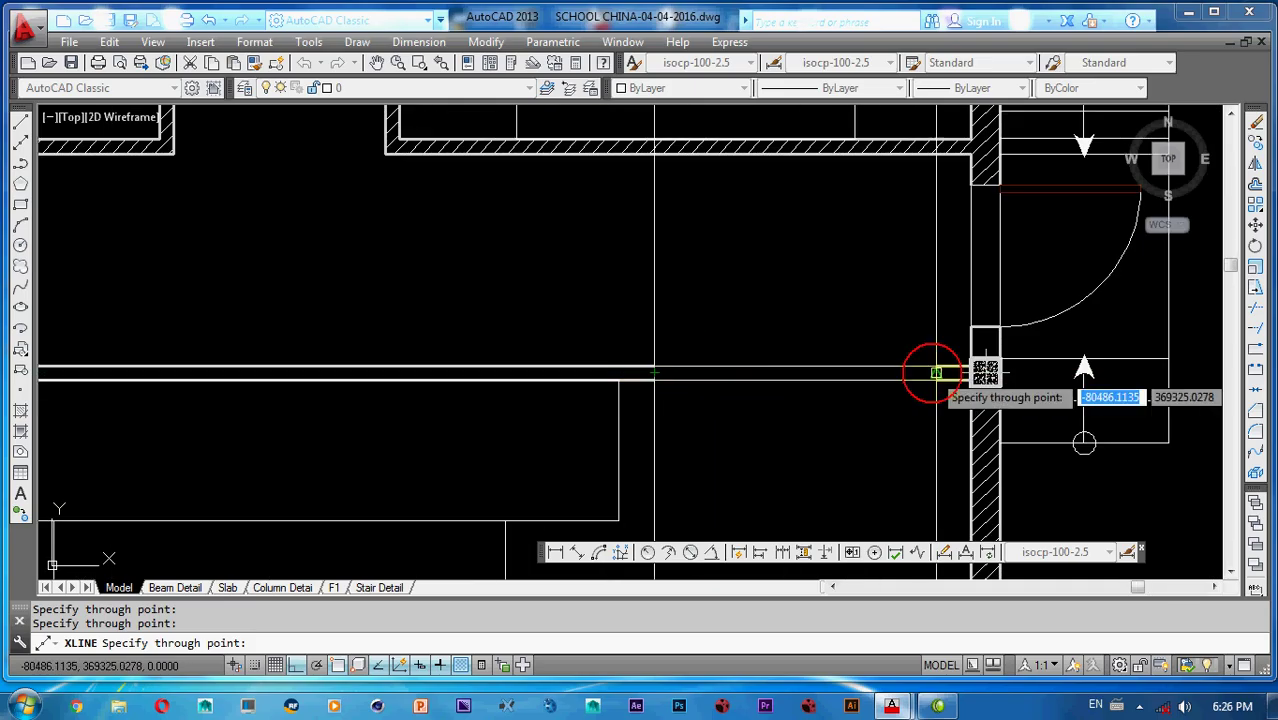
pyautogui.scroll(-3, 860, 330)
pyautogui.press('Escape')
pyautogui.press('Escape')
# - Offset the construction lines at the ends of both wall openings 500 inward
pyautogui.write('o')
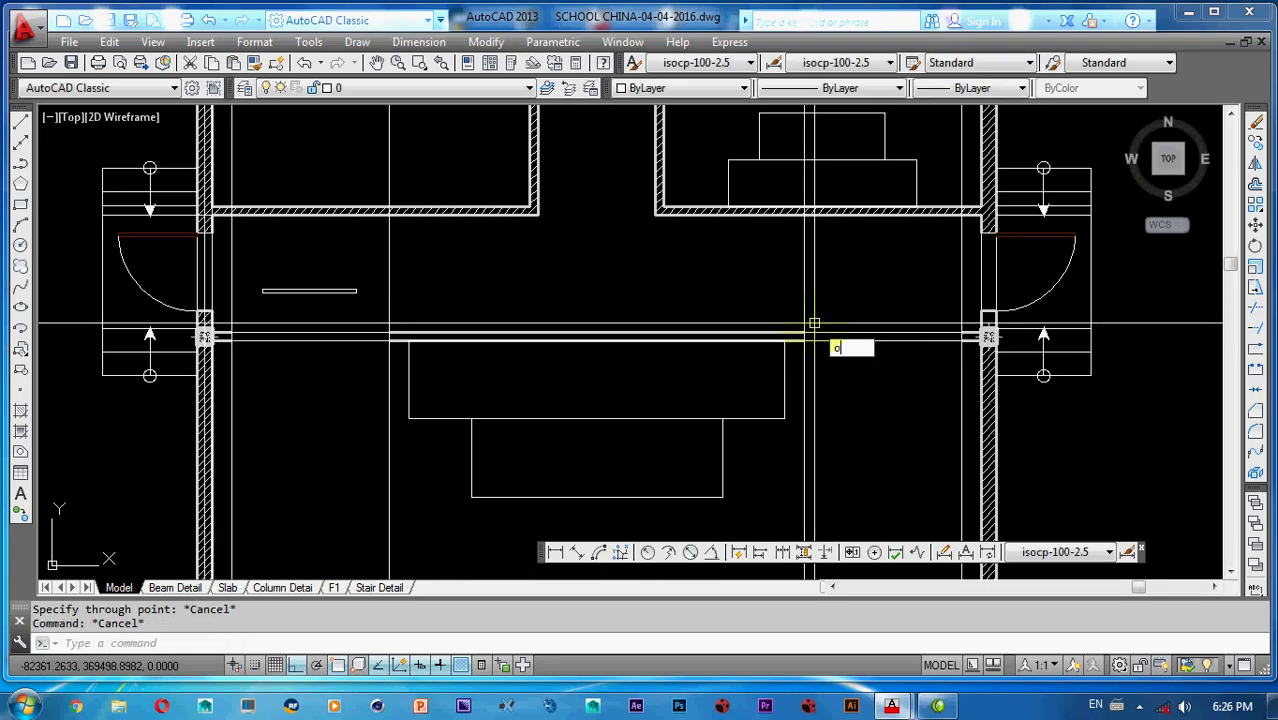
pyautogui.press('Return')
pyautogui.write('500')
pyautogui.press('Return')
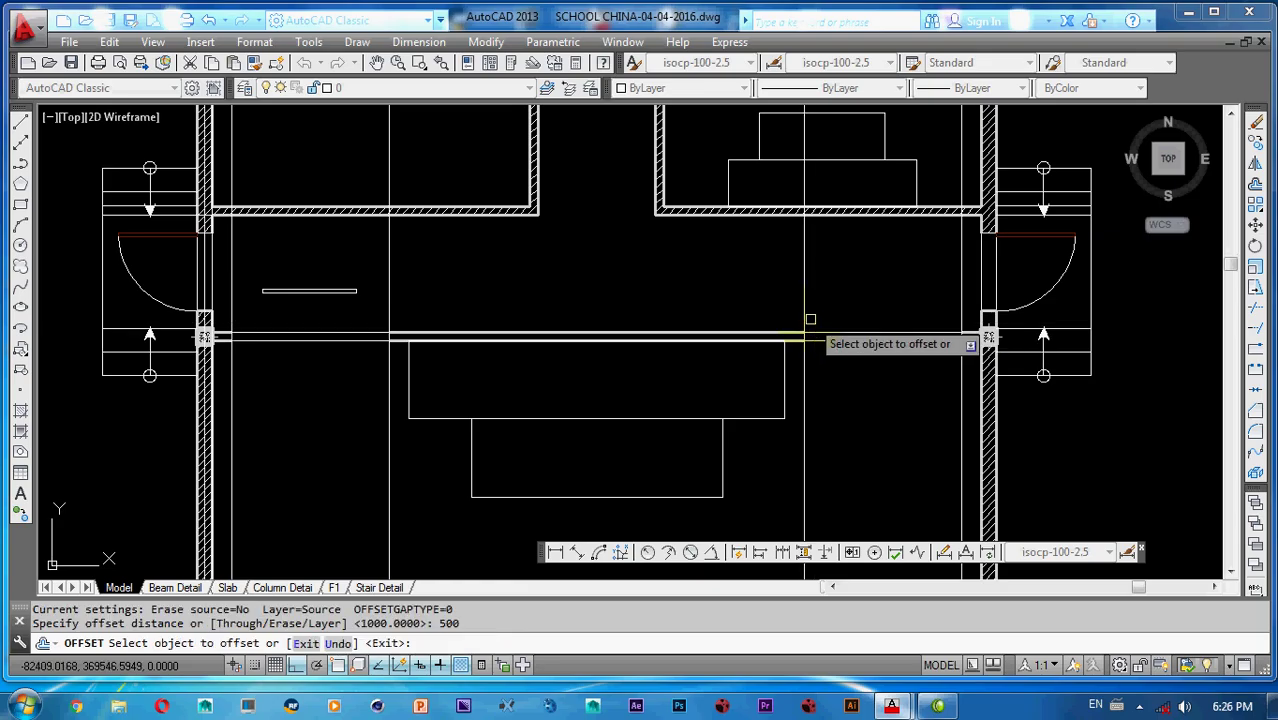
pyautogui.click(806, 320)
pyautogui.click(876, 305)
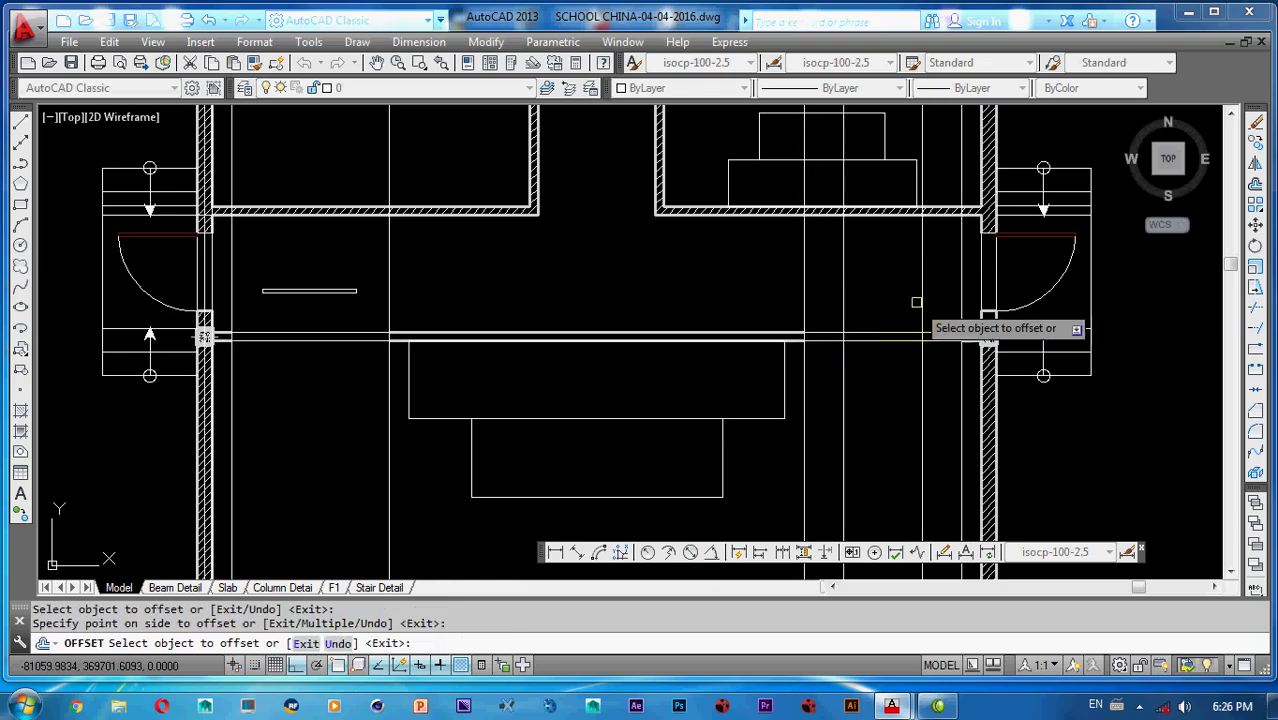
pyautogui.moveTo(953, 302); pyautogui.dragTo(1016, 281, button='middle')
pyautogui.click(453, 291)
pyautogui.click(410, 301)
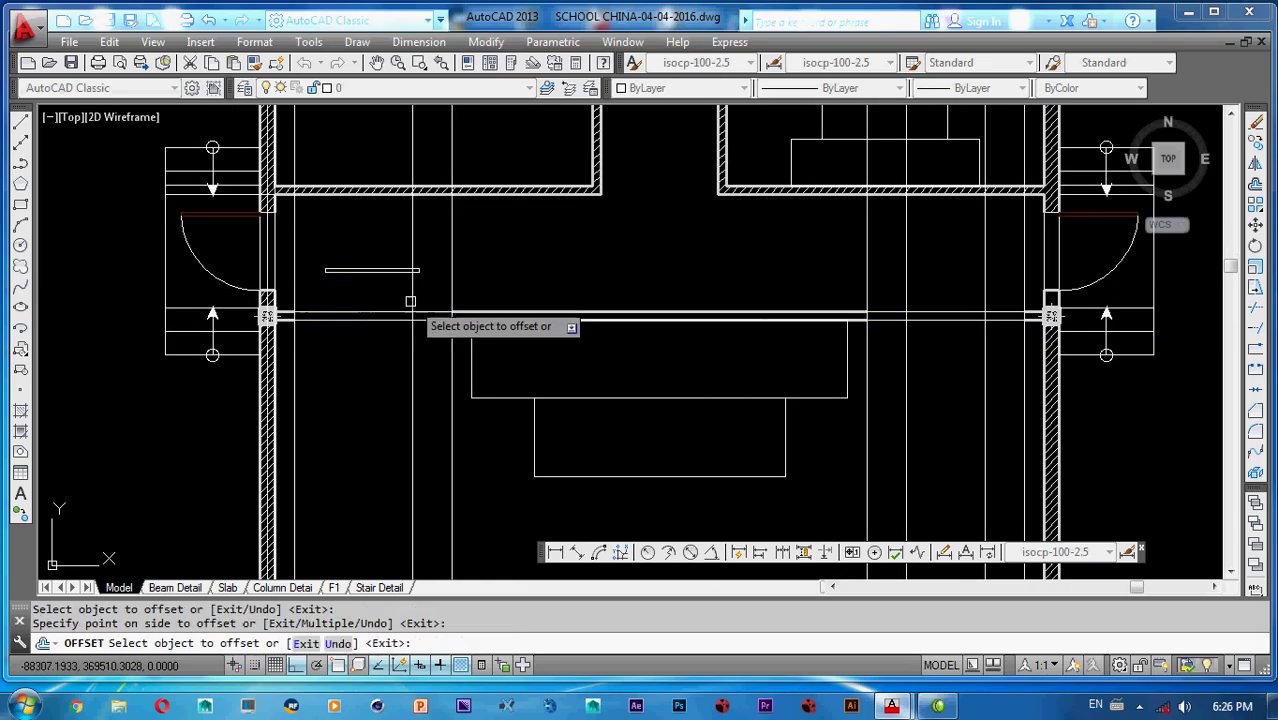
pyautogui.click(297, 289)
pyautogui.click(345, 288)
pyautogui.press('Escape')
# - Stretch the outer end of the left opening and its adjoining wall segment inward to the offset construction line
pyautogui.click(342, 311)
pyautogui.scroll(5, 279, 314)
pyautogui.click(309, 294)
pyautogui.click(301, 317)
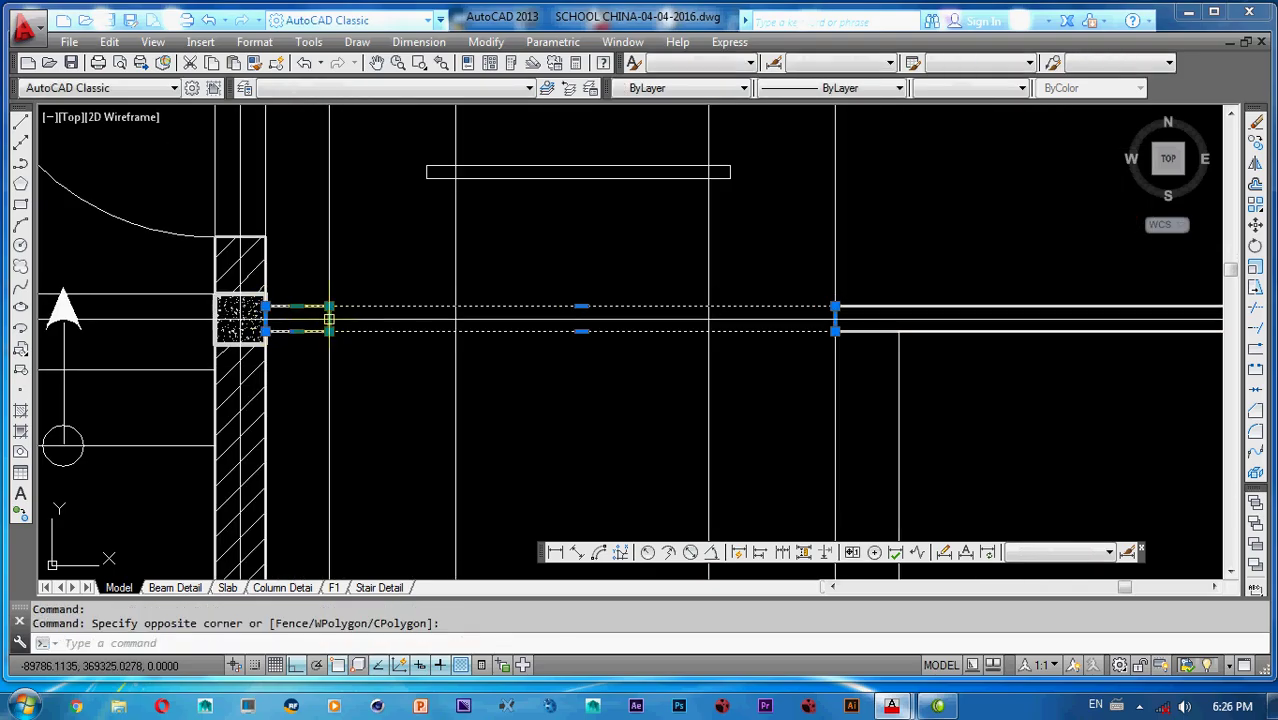
pyautogui.click(328, 306)
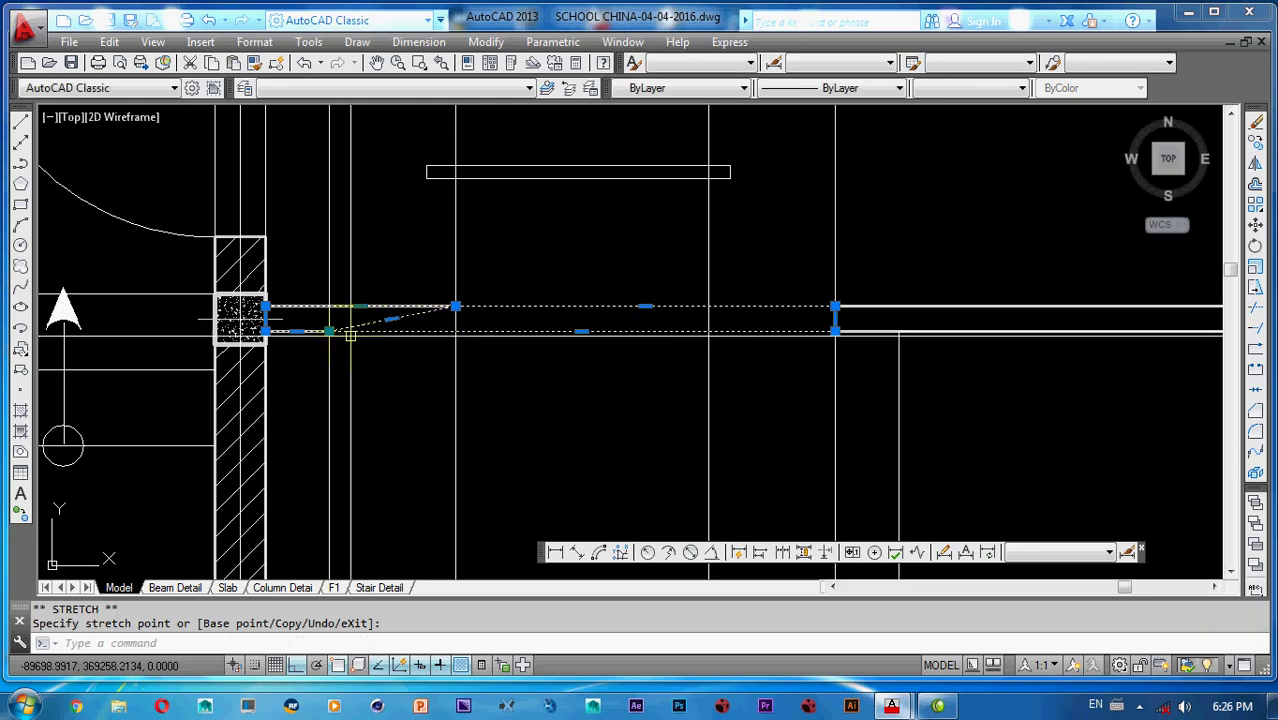
pyautogui.click(455, 331)
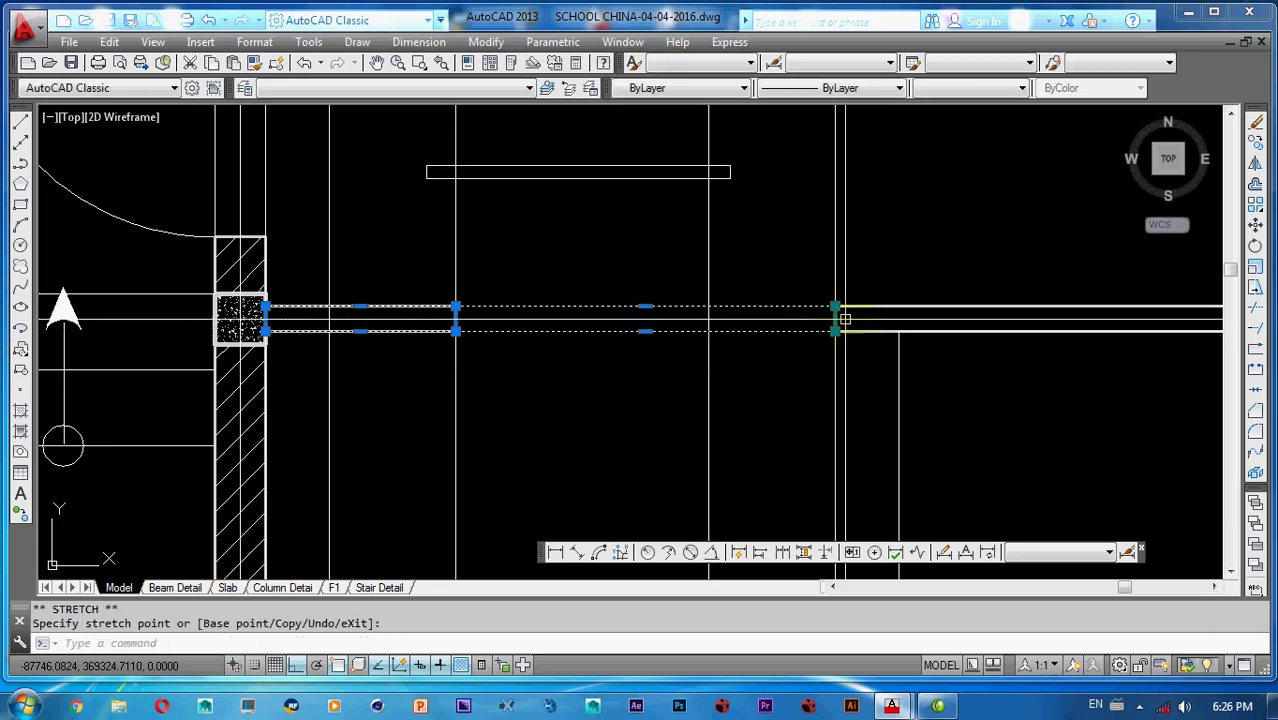
# - Stretch the inner end of the left opening and the middle wall segment to the offset construction line
pyautogui.click(861, 312)
pyautogui.click(870, 262)
pyautogui.click(870, 262)
pyautogui.click(861, 345)
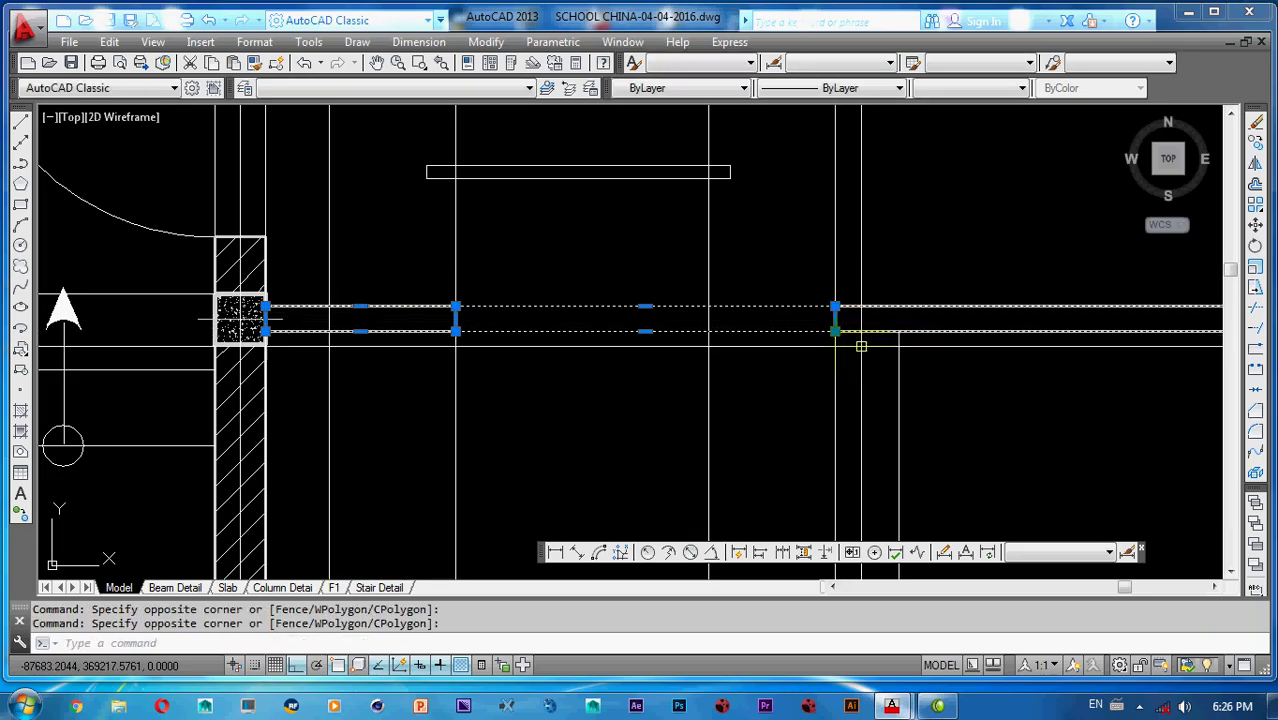
pyautogui.click(838, 308)
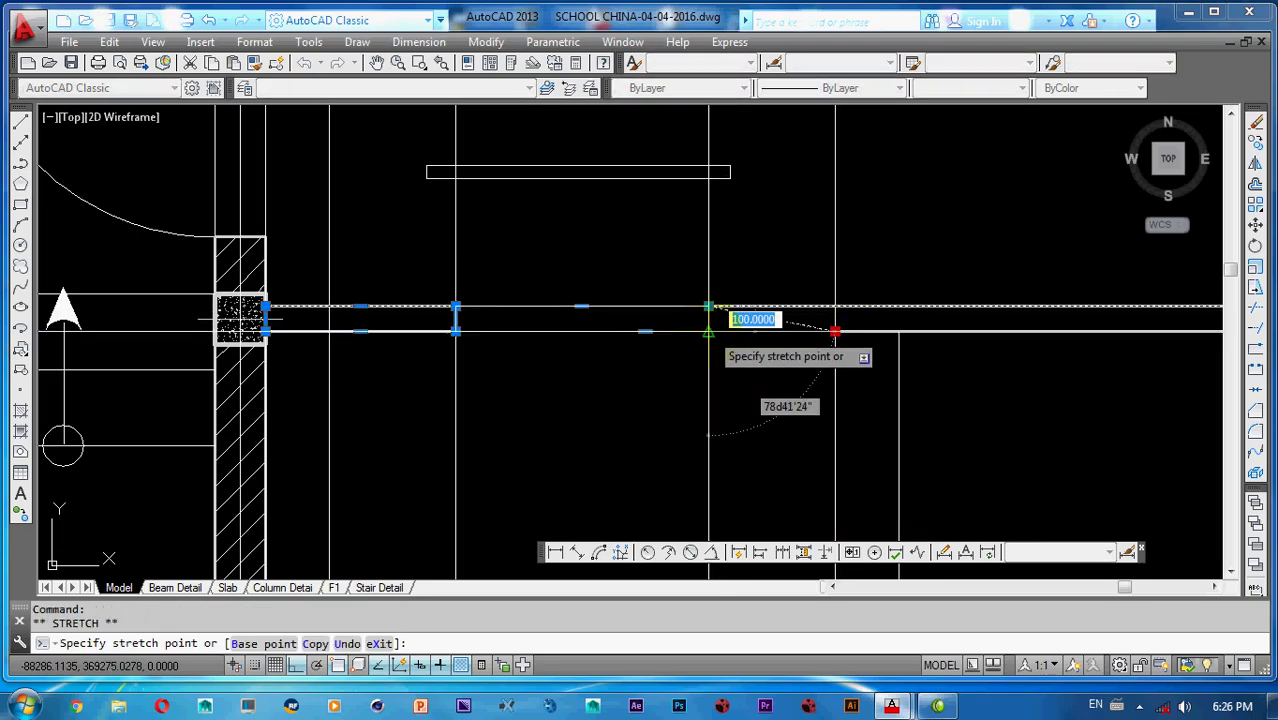
# - Stretch the outer end of the right opening and its adjoining wall segment inward to the offset construction line
pyautogui.scroll(-5, 573, 333)
pyautogui.moveTo(573, 333); pyautogui.dragTo(312, 334, button='middle')
pyautogui.scroll(5, 750, 323)
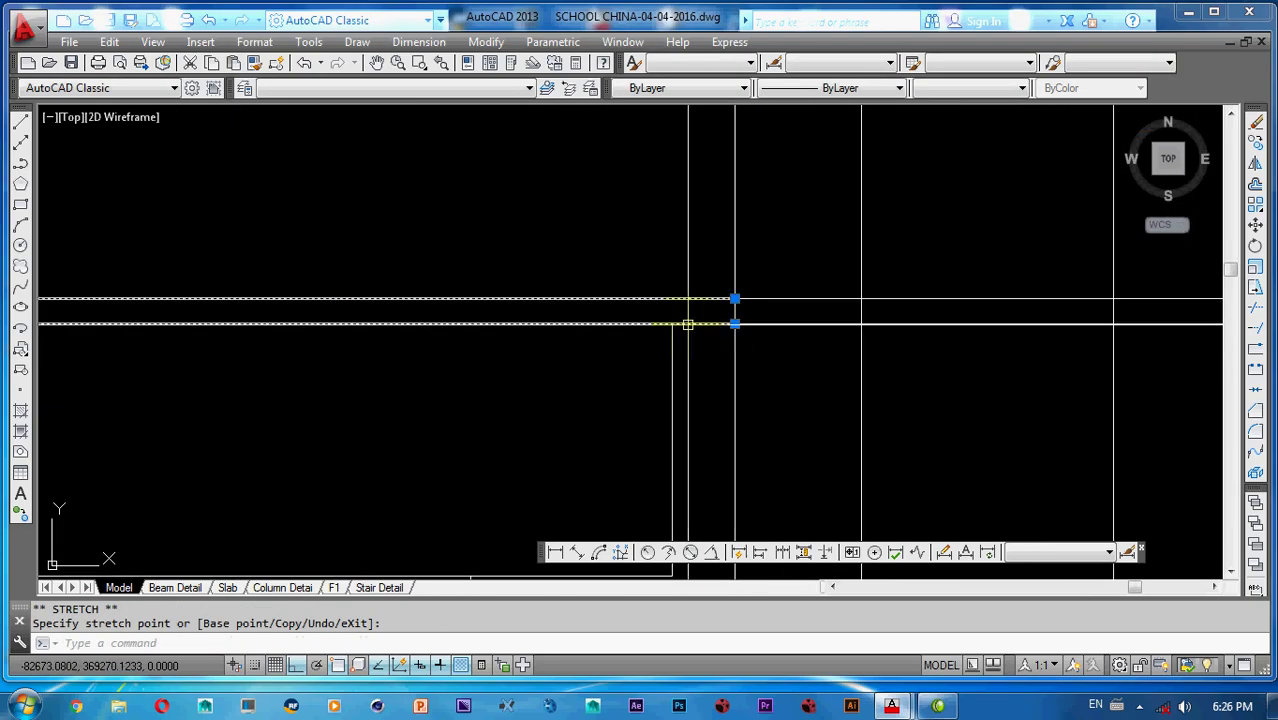
pyautogui.click(784, 284)
pyautogui.click(782, 361)
pyautogui.moveTo(735, 320); pyautogui.dragTo(421, 353, button='middle')
pyautogui.click(946, 319)
pyautogui.click(946, 342)
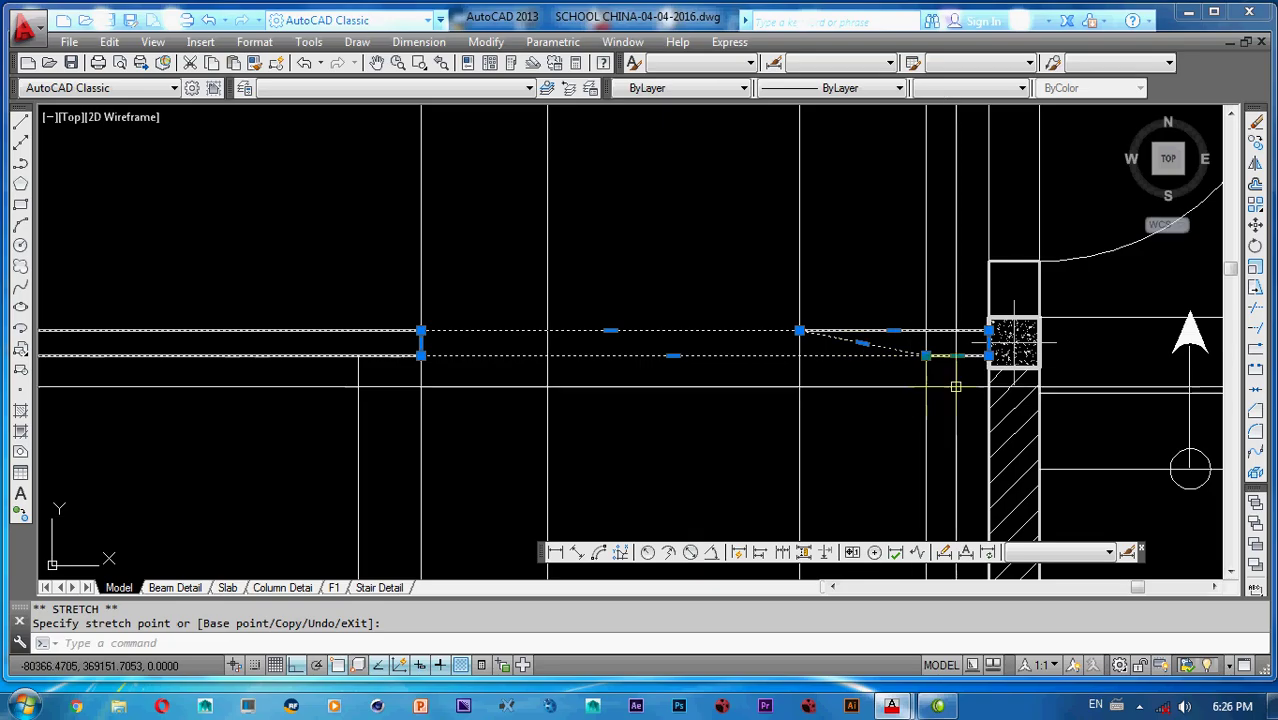
pyautogui.click(926, 356)
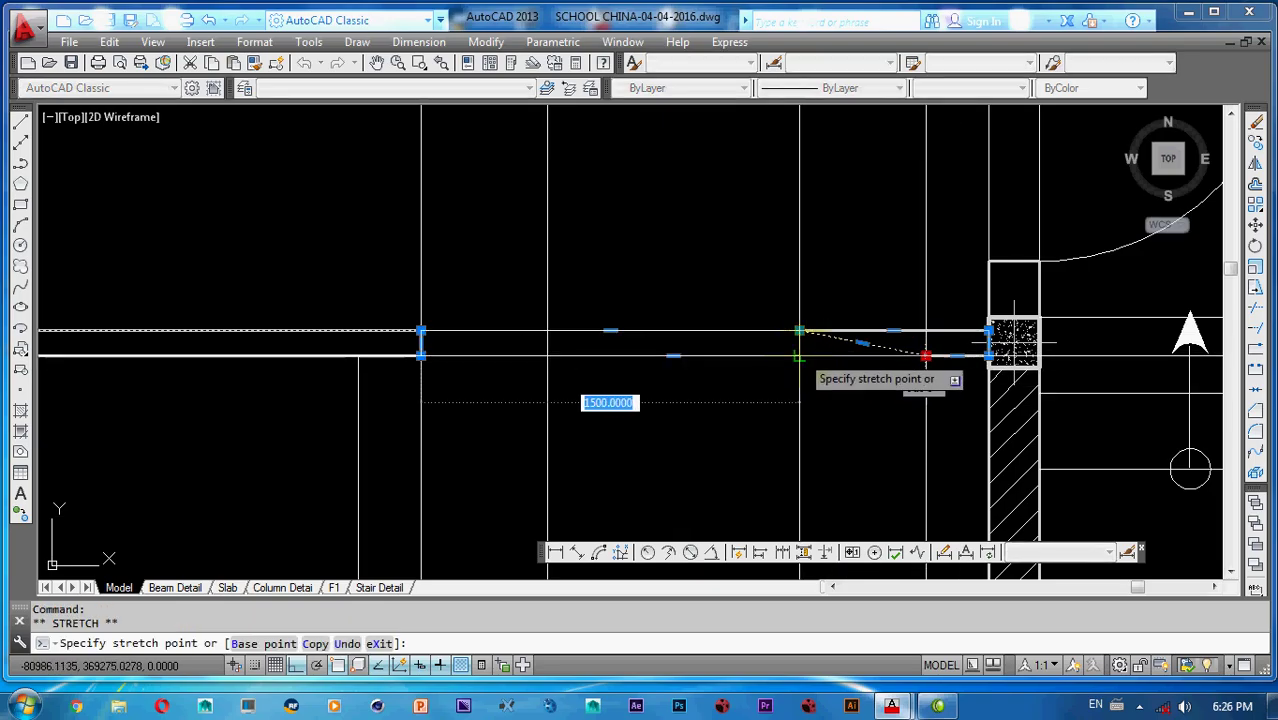
pyautogui.click(808, 356)
# - Stretch the inner end of the right opening and the middle wall segment to the offset line, and clear the selection
pyautogui.scroll(-3, 656, 365)
pyautogui.scroll(3, 552, 349)
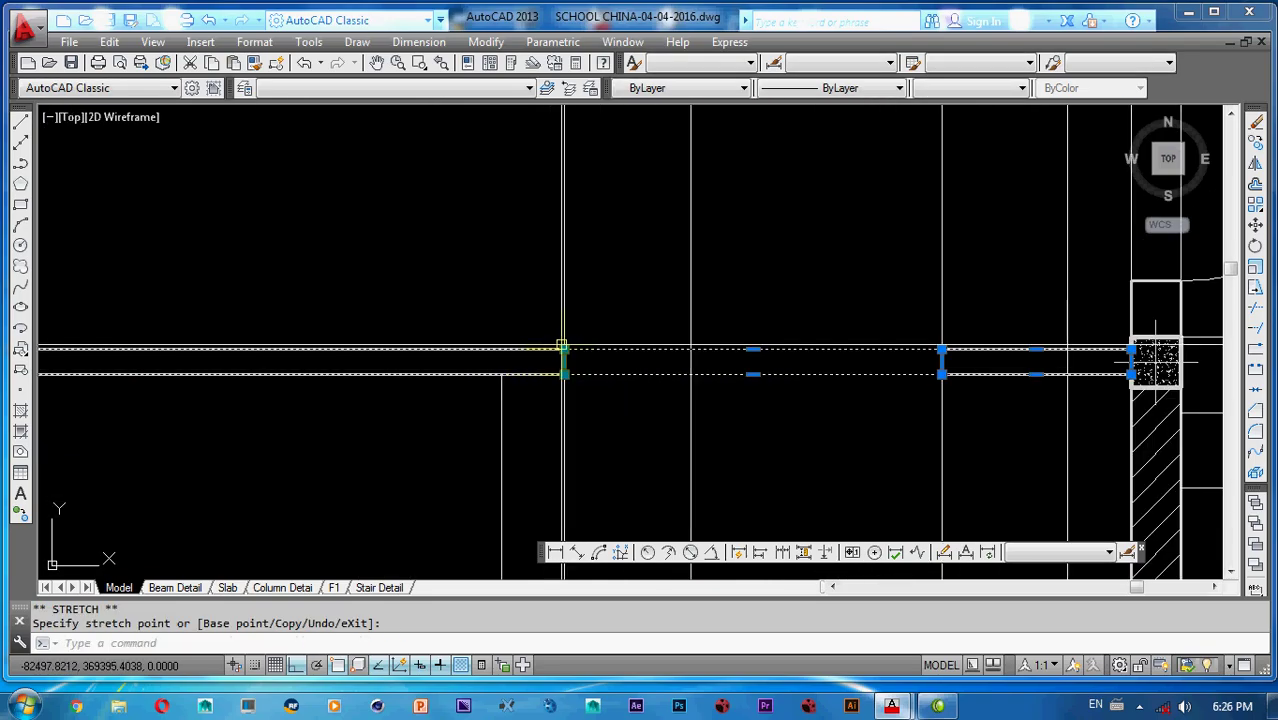
pyautogui.click(563, 350)
pyautogui.click(566, 378)
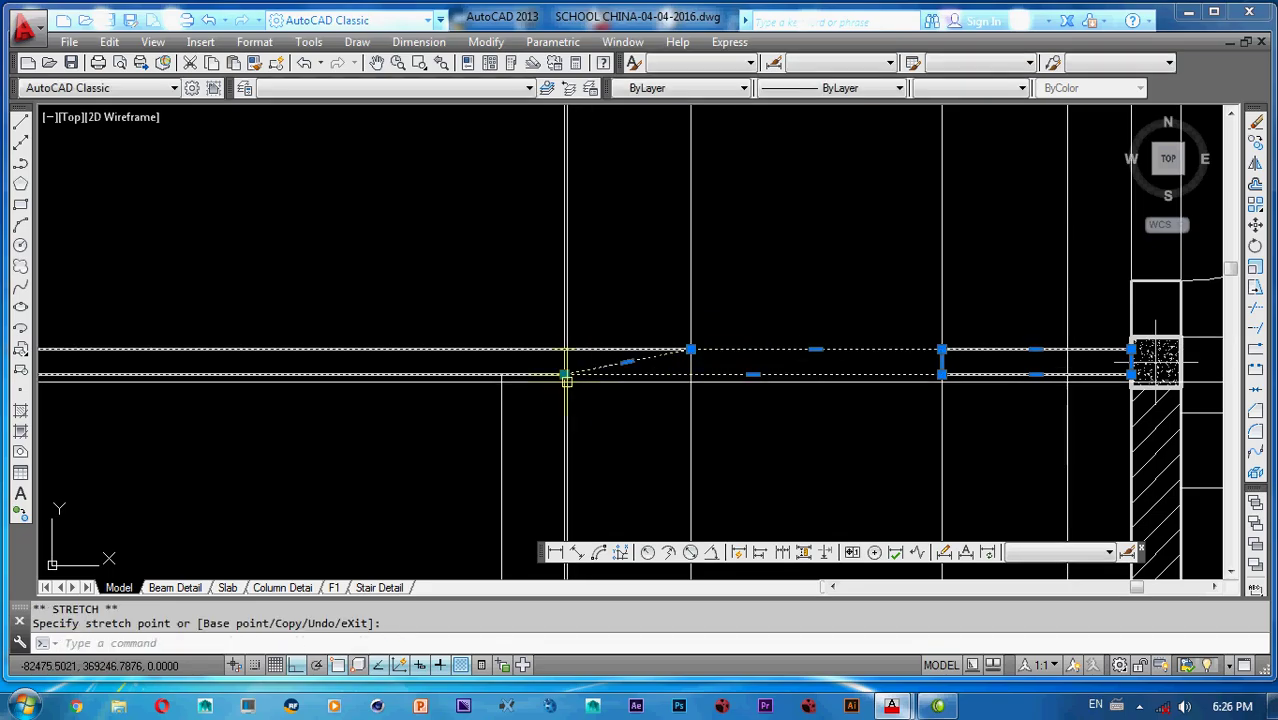
pyautogui.click(564, 374)
pyautogui.click(691, 374)
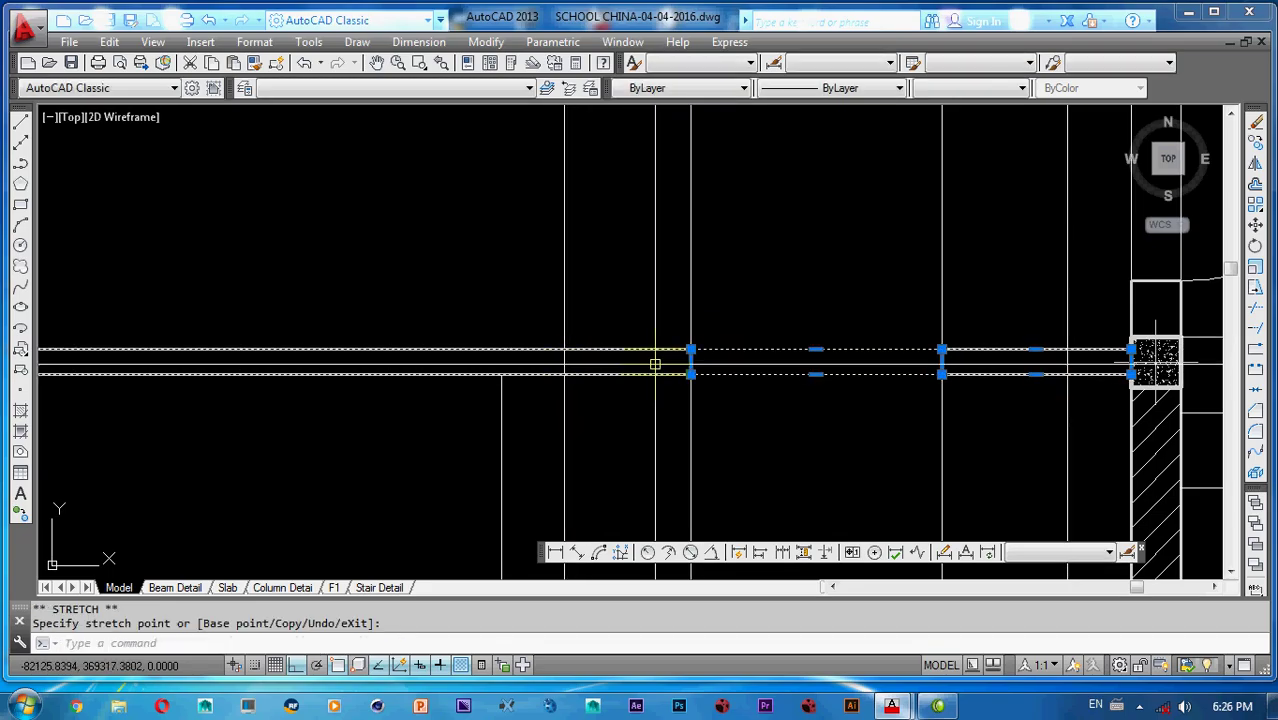
pyautogui.scroll(-3, 655, 368)
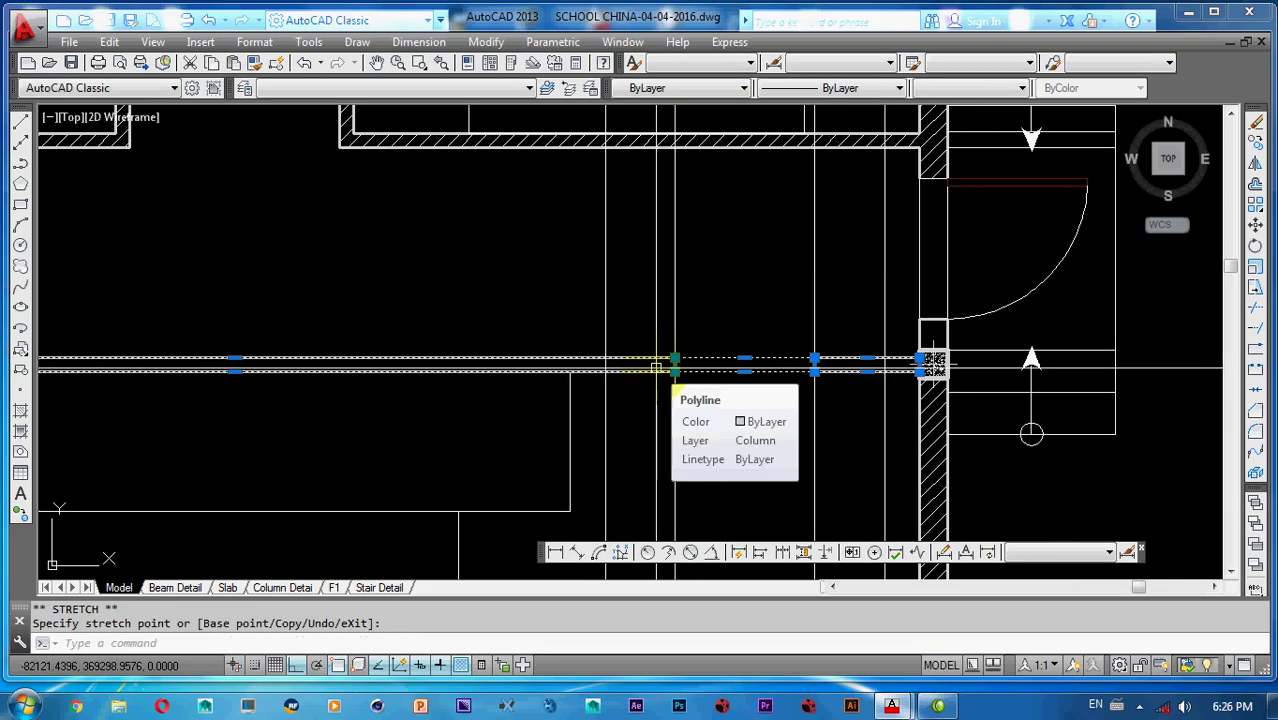
pyautogui.scroll(-4, 660, 362)
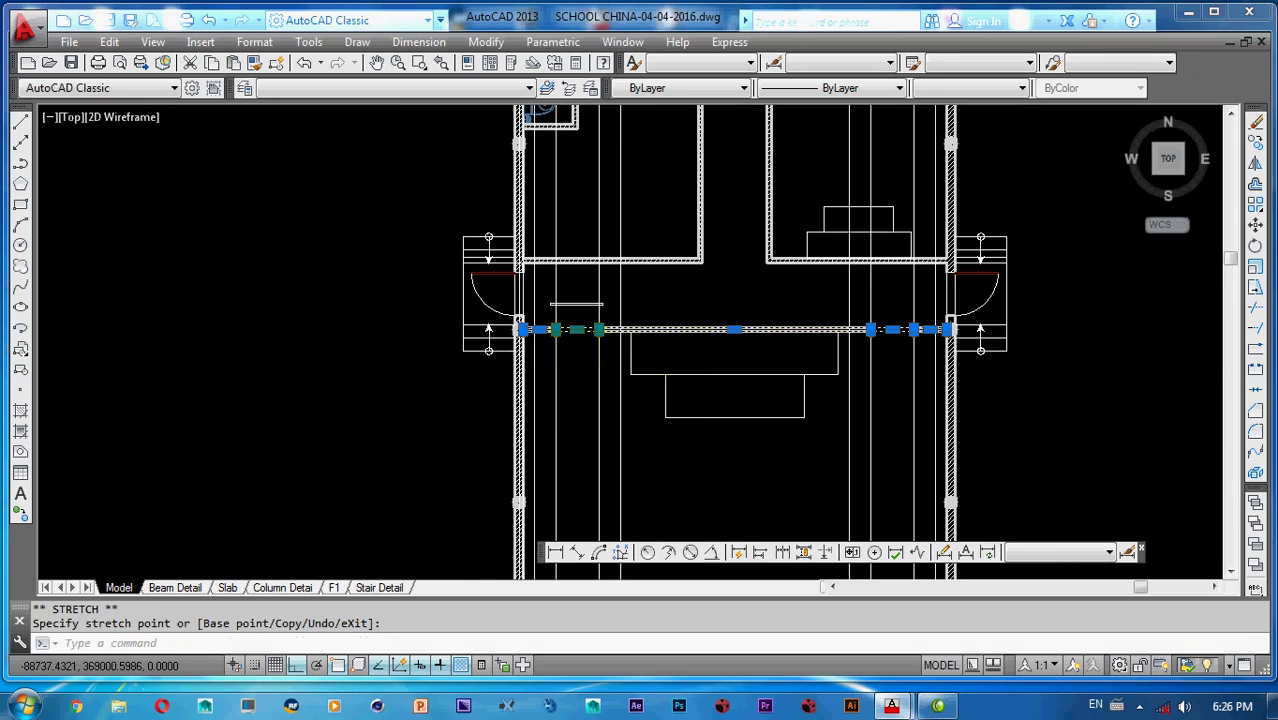
pyautogui.scroll(5, 658, 346)
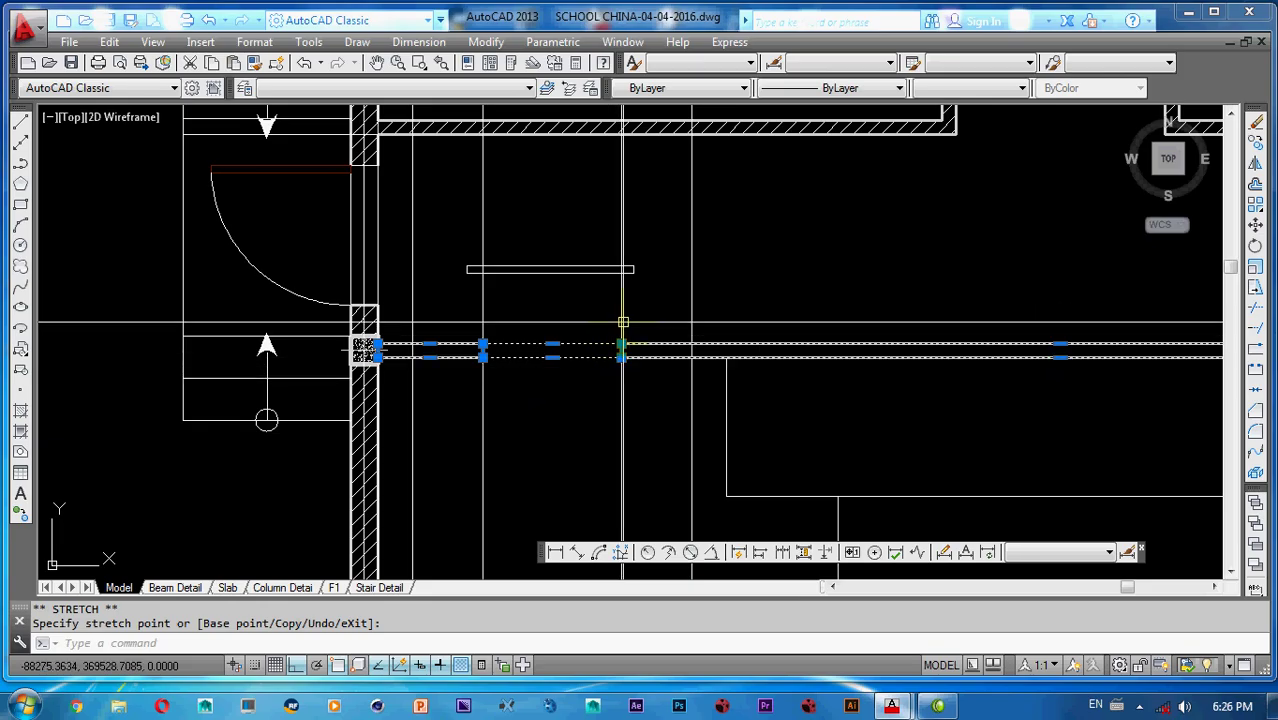
pyautogui.press('Escape')
pyautogui.press('Escape')
# - Erase the four vertical construction lines around the left wall opening
pyautogui.moveTo(617, 322); pyautogui.dragTo(679, 325, button='middle')
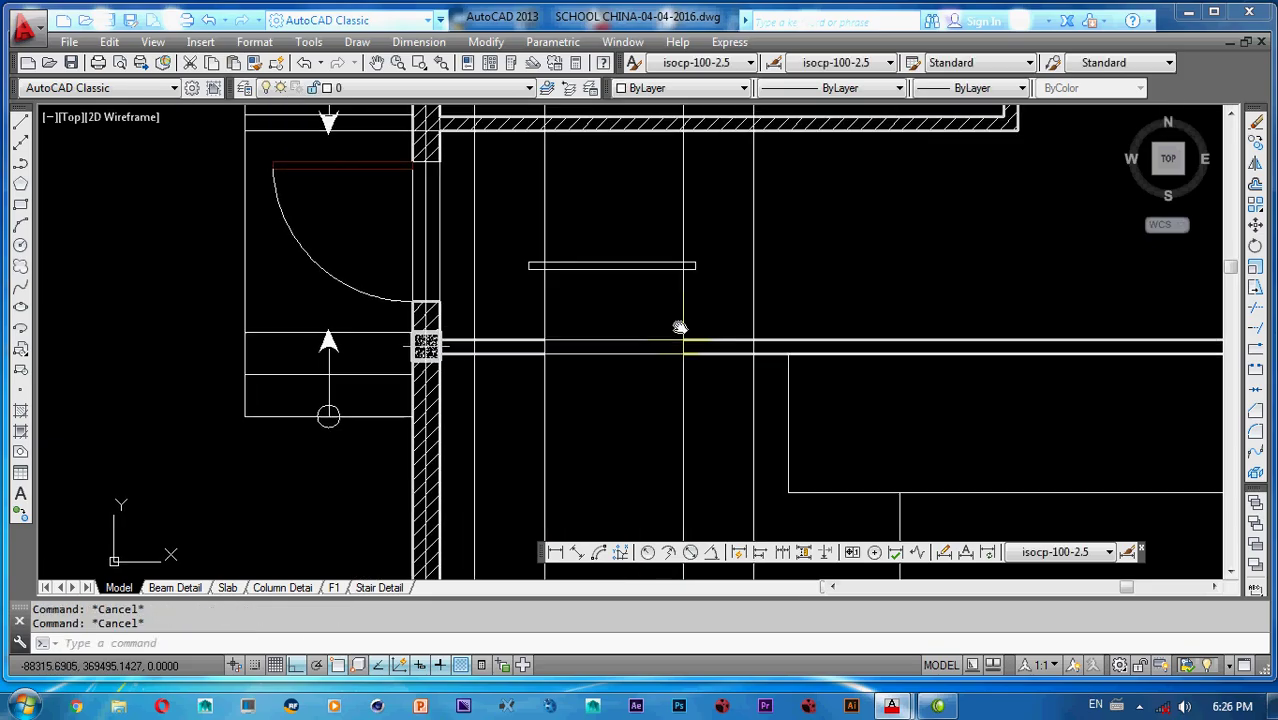
pyautogui.click(770, 227)
pyautogui.click(500, 229)
pyautogui.write('e')
pyautogui.press('Return')
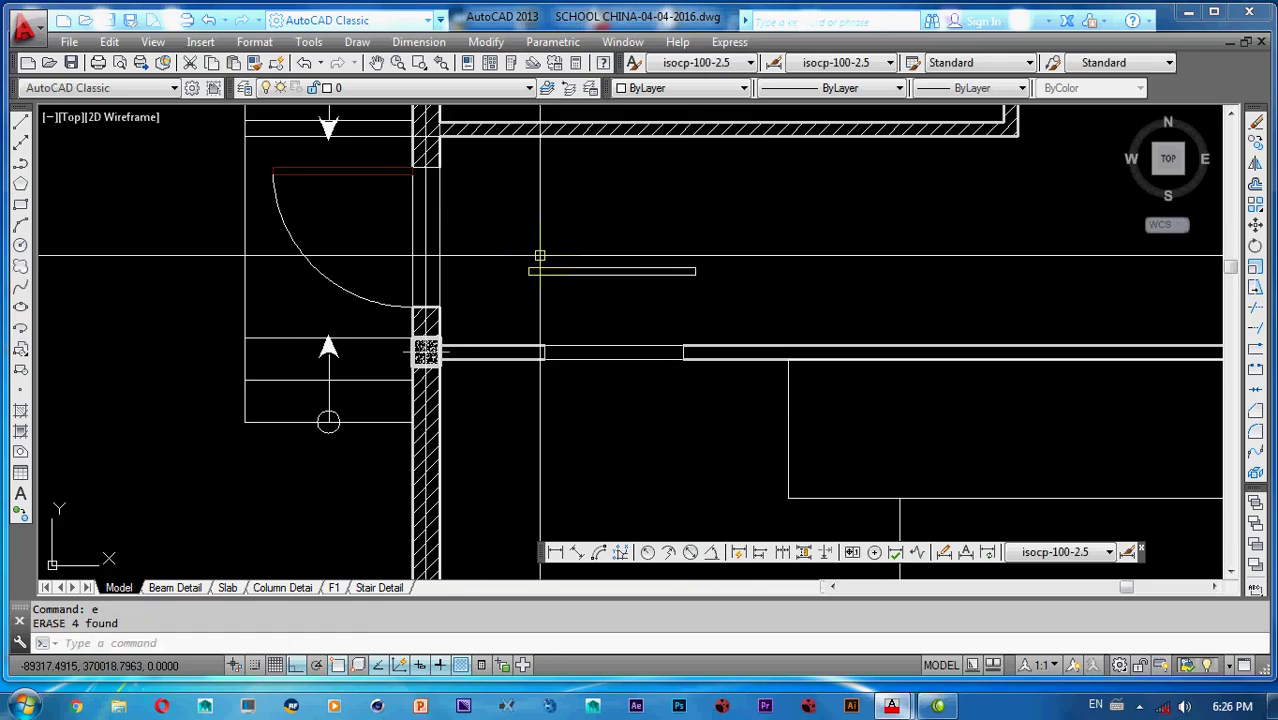
# - Move the 1200 by 50 panel by its bottom midpoint onto the upper corner at the left opening's inner end
pyautogui.moveTo(557, 260); pyautogui.dragTo(531, 250, button='middle')
pyautogui.click(694, 234)
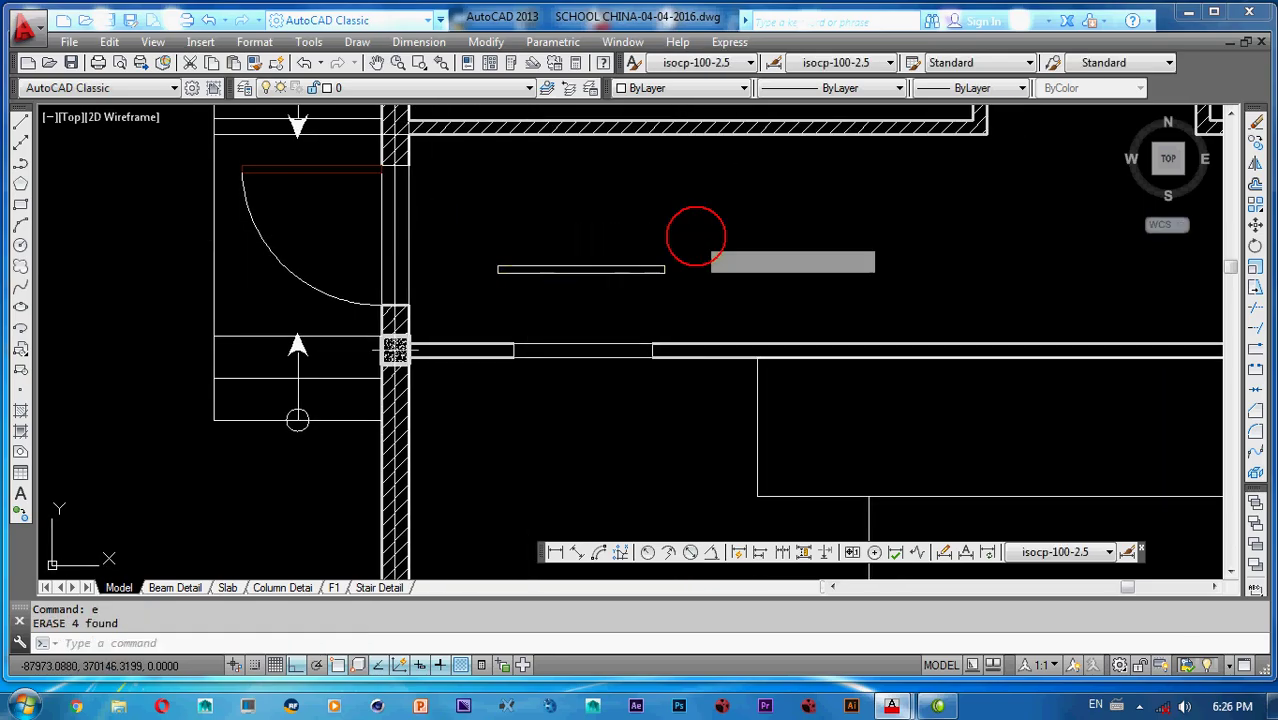
pyautogui.click(485, 286)
pyautogui.write('m')
pyautogui.press('Return')
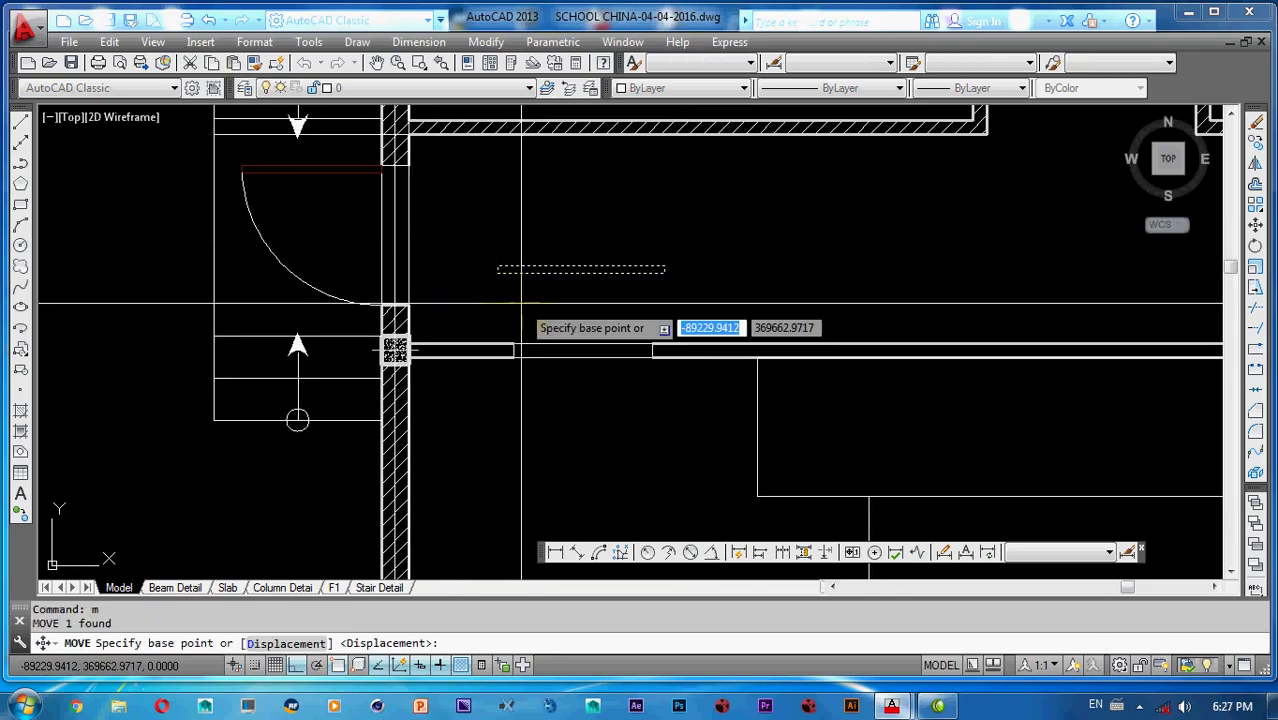
pyautogui.click(576, 269)
pyautogui.click(648, 341)
# - Move the panel straight up about 46 units, leaving a gap above the corridor wall
pyautogui.scroll(3, 648, 341)
pyautogui.scroll(2, 697, 337)
pyautogui.press('space')
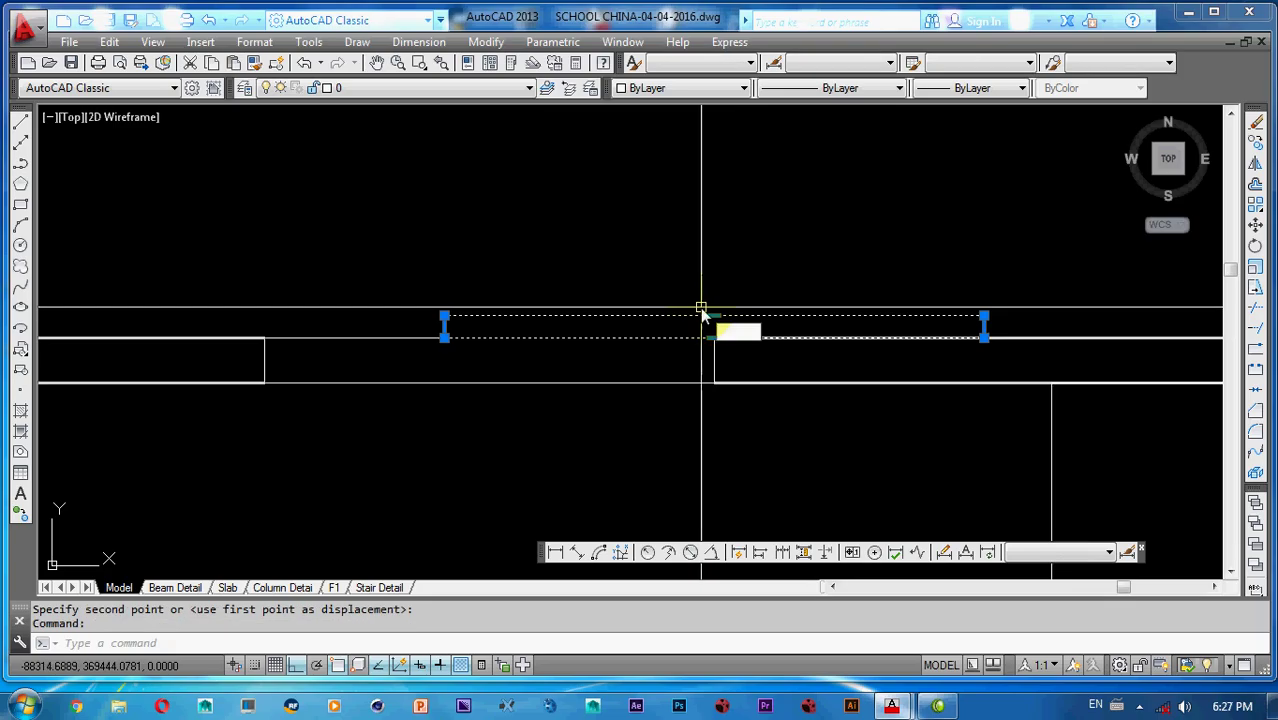
pyautogui.click(714, 316)
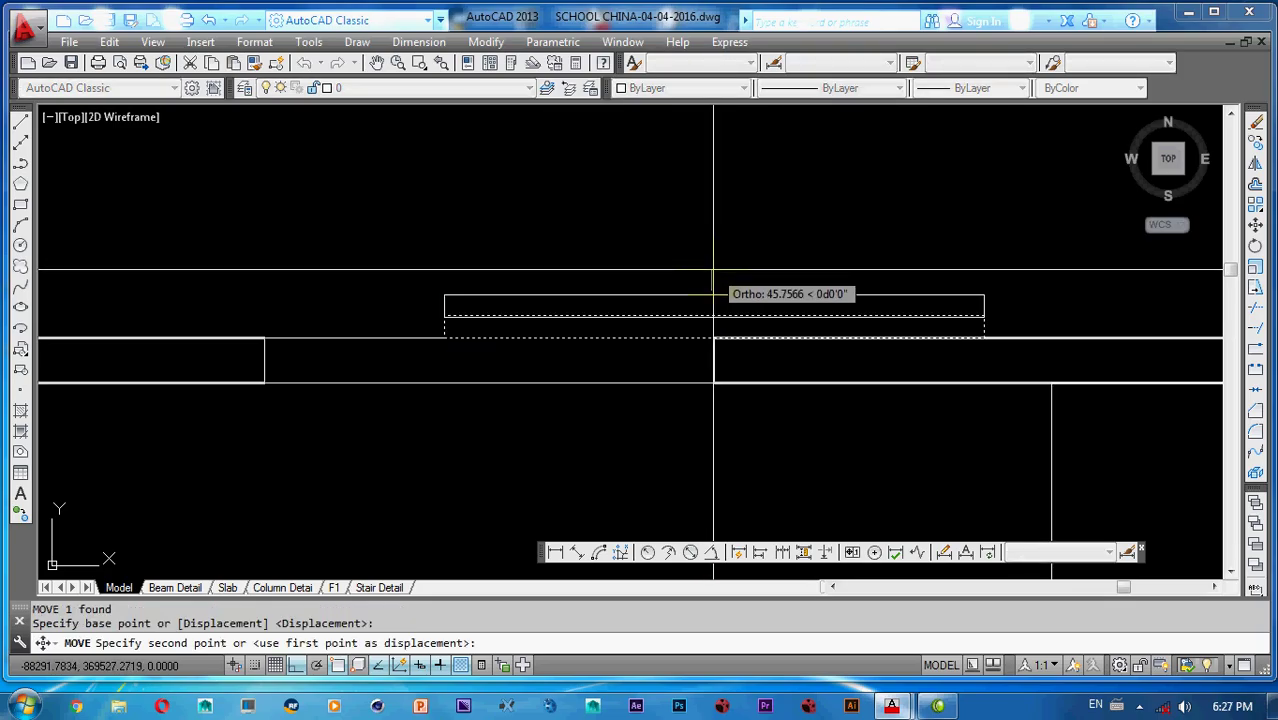
pyautogui.click(713, 269)
pyautogui.moveTo(688, 276)
pyautogui.mouseDown(button='middle')
pyautogui.moveTo(716, 277)
pyautogui.moveTo(599, 260)
pyautogui.moveTo(617, 249)
pyautogui.moveTo(531, 276)
pyautogui.mouseUp(button='middle')
pyautogui.scroll(-4, 706, 269)
pyautogui.scroll(4, 496, 297)
pyautogui.scroll(-2, 527, 278)
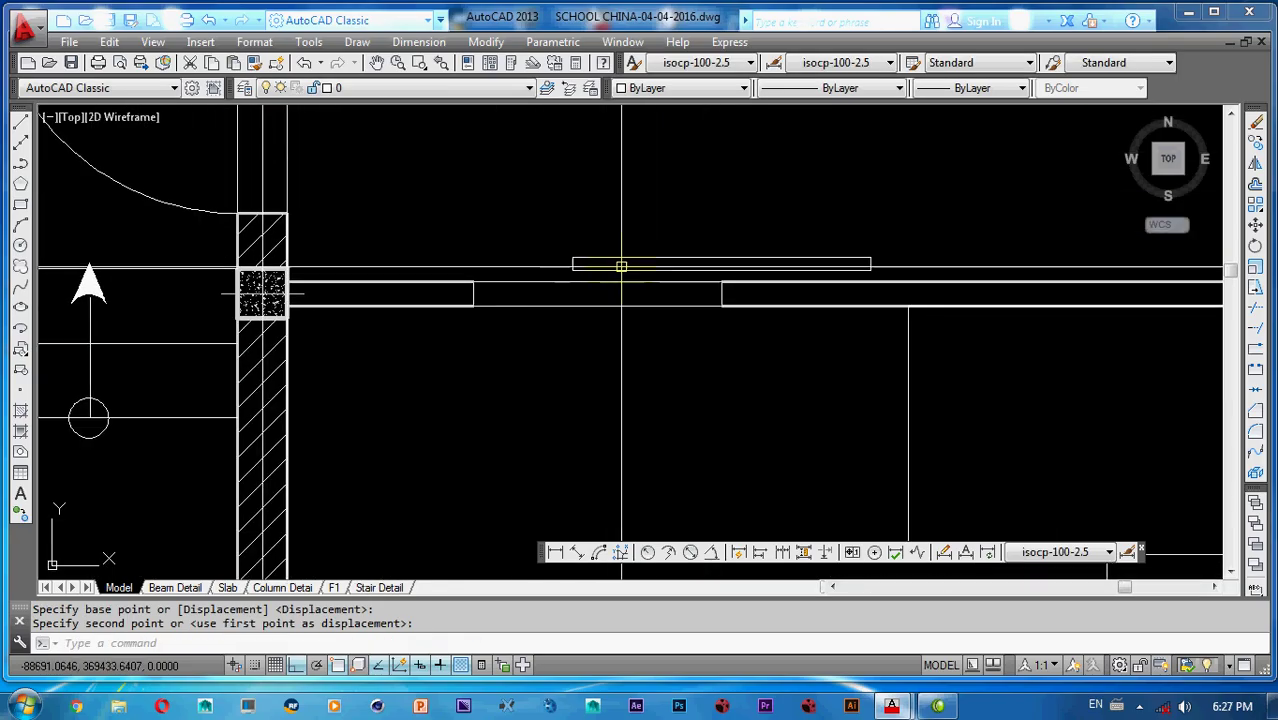
# - Erase the remaining vertical construction lines around the right wall opening
pyautogui.scroll(-5, 648, 224)
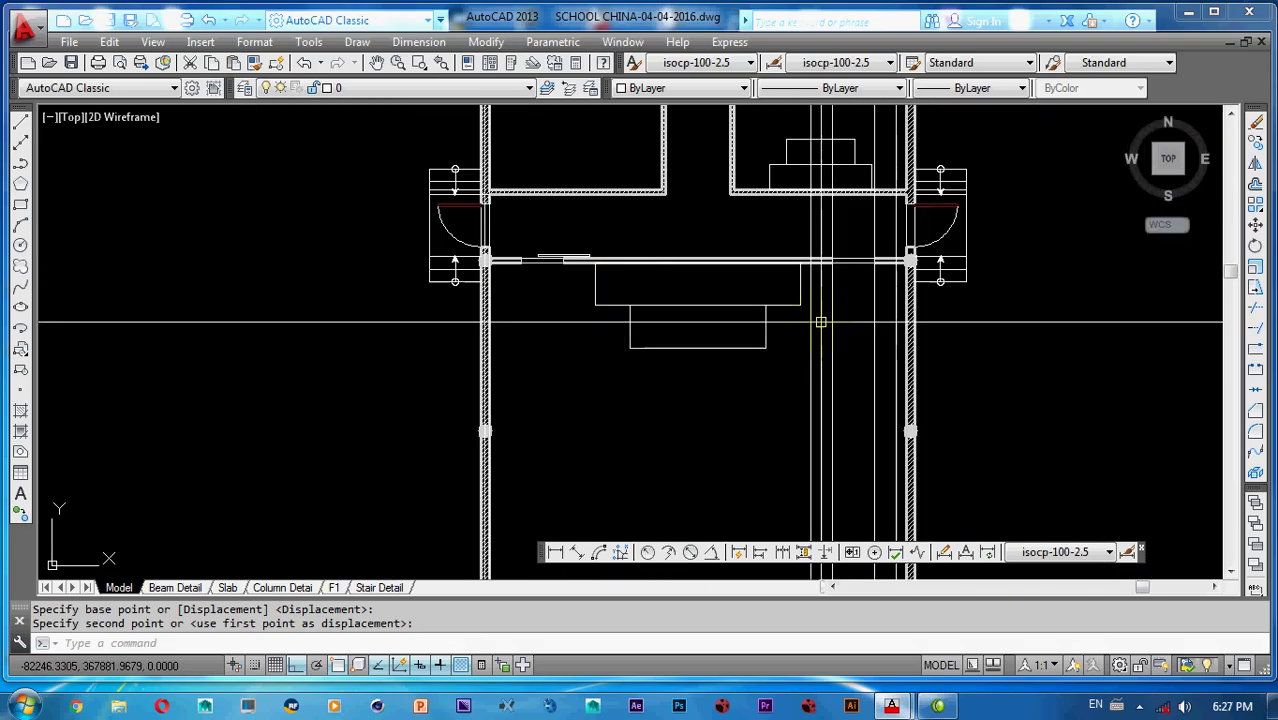
pyautogui.scroll(3, 828, 321)
pyautogui.click(947, 268)
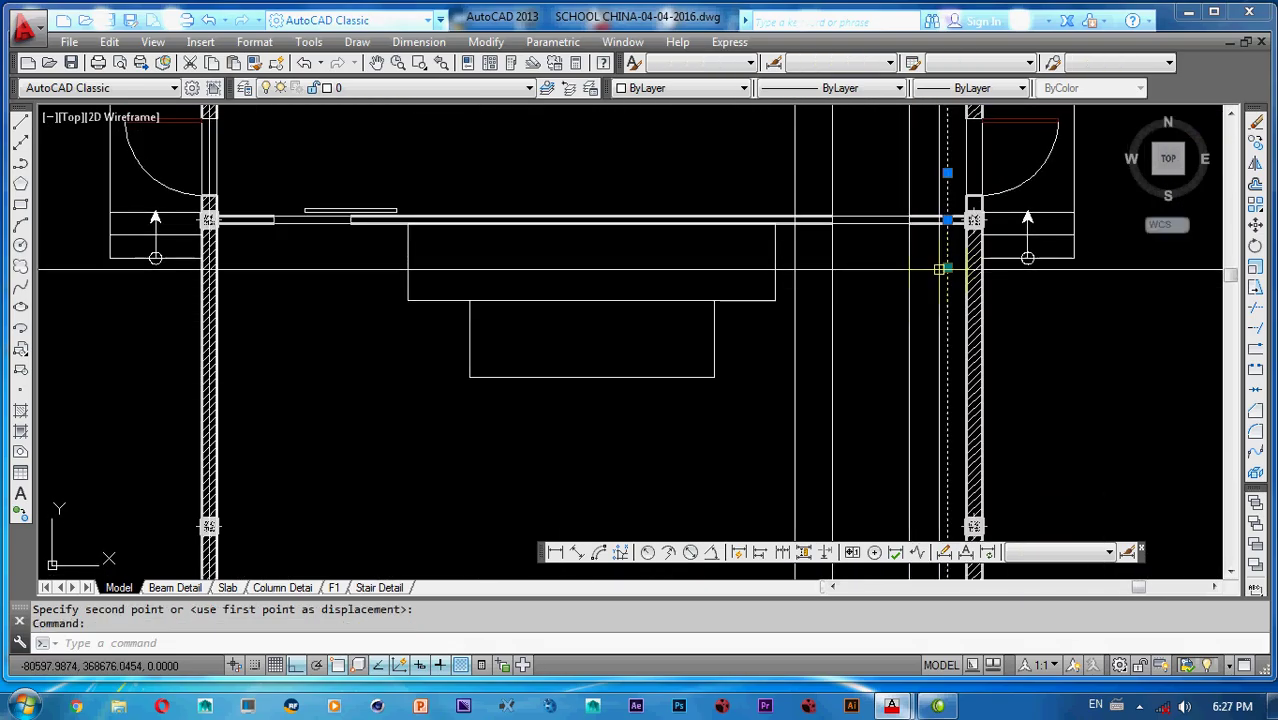
pyautogui.click(935, 270)
pyautogui.click(778, 313)
pyautogui.write('e')
pyautogui.press('Return')
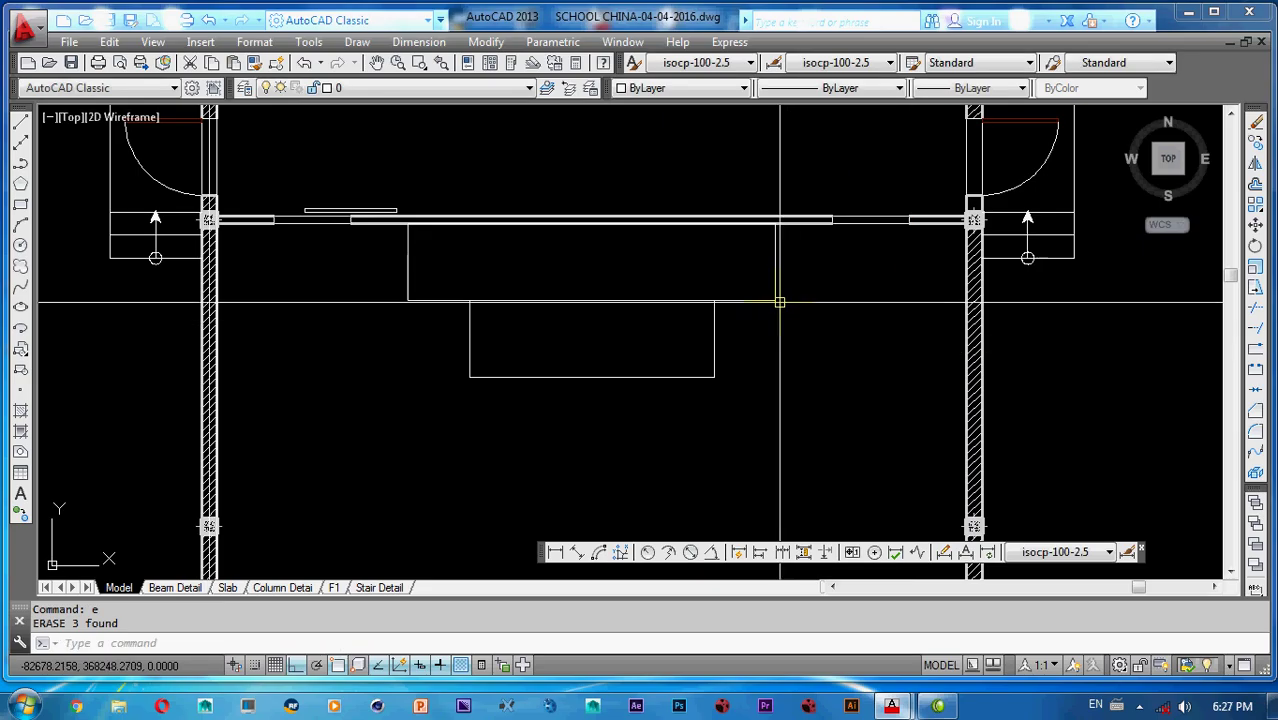
# - Draw a short horizontal line just above the left sliding panel as the shaft of its direction mark
pyautogui.moveTo(780, 305); pyautogui.dragTo(819, 314, button='middle')
pyautogui.scroll(3, 565, 240)
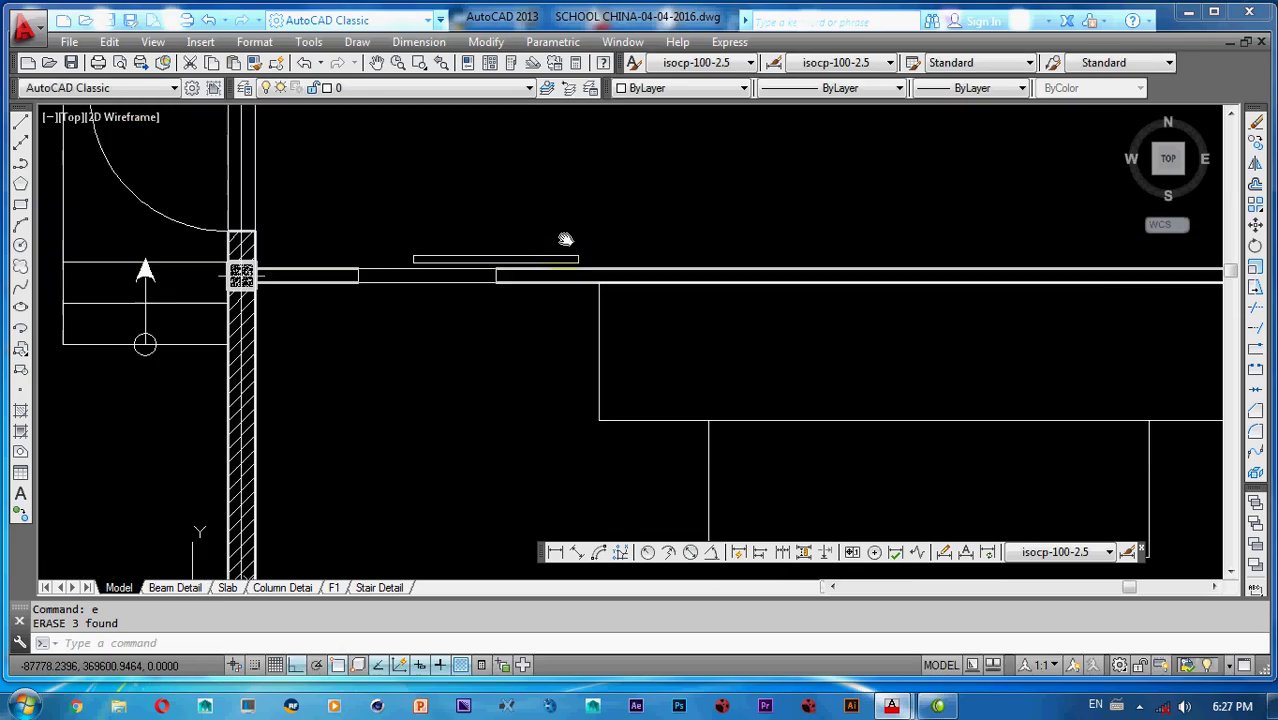
pyautogui.moveTo(565, 240); pyautogui.dragTo(603, 259, button='middle')
pyautogui.write('l')
pyautogui.press('Return')
pyautogui.scroll(3, 510, 247)
pyautogui.moveTo(514, 243); pyautogui.dragTo(564, 246, button='middle')
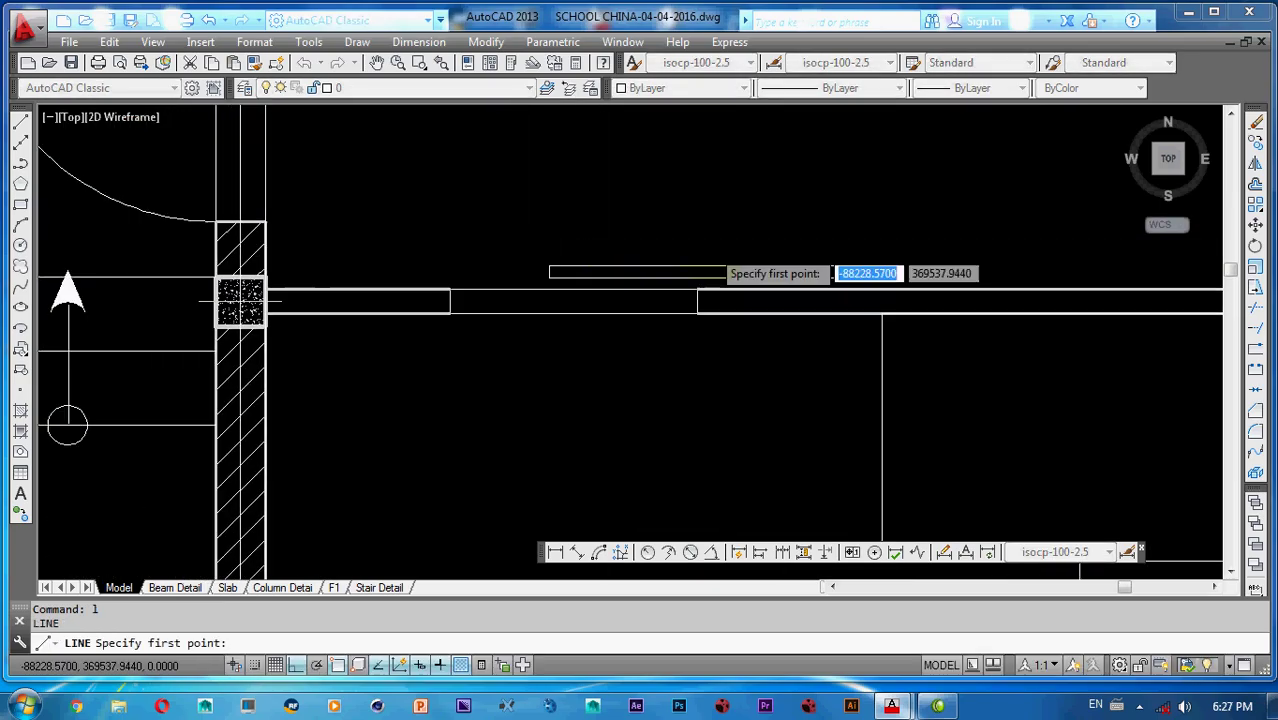
pyautogui.scroll(3, 705, 246)
pyautogui.moveTo(705, 246); pyautogui.dragTo(749, 249, button='middle')
pyautogui.click(735, 268)
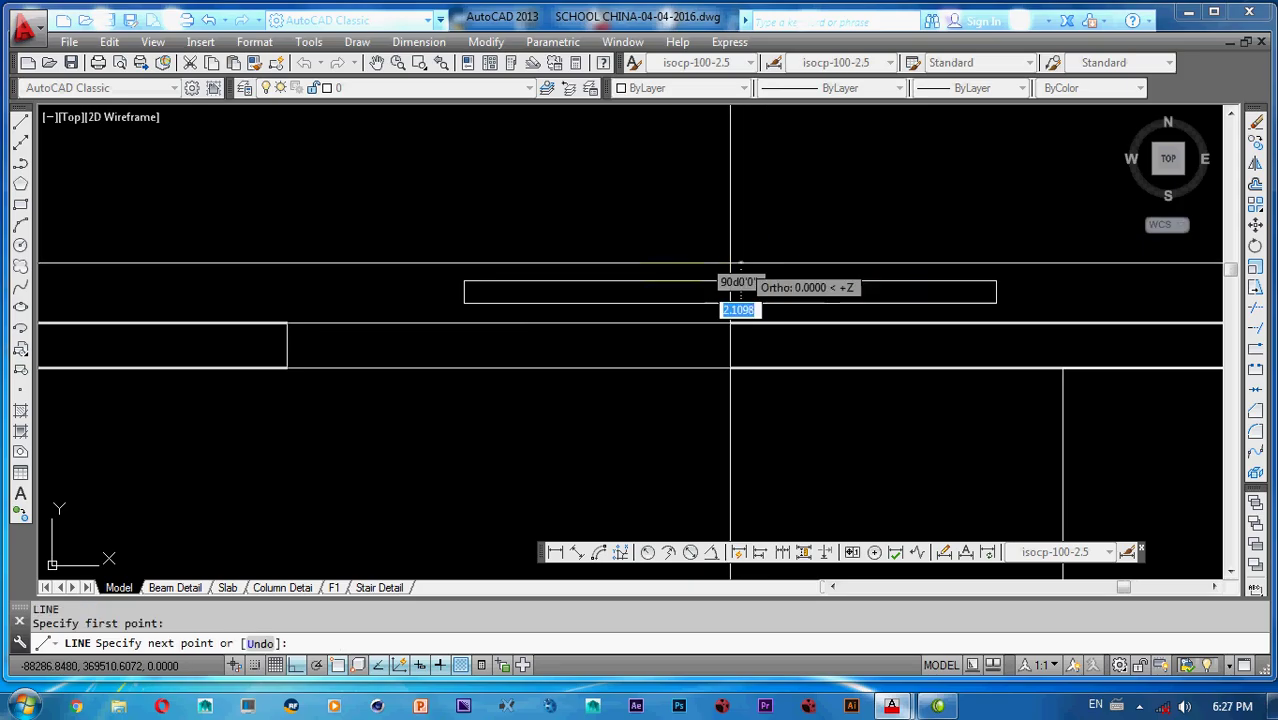
pyautogui.click(547, 264)
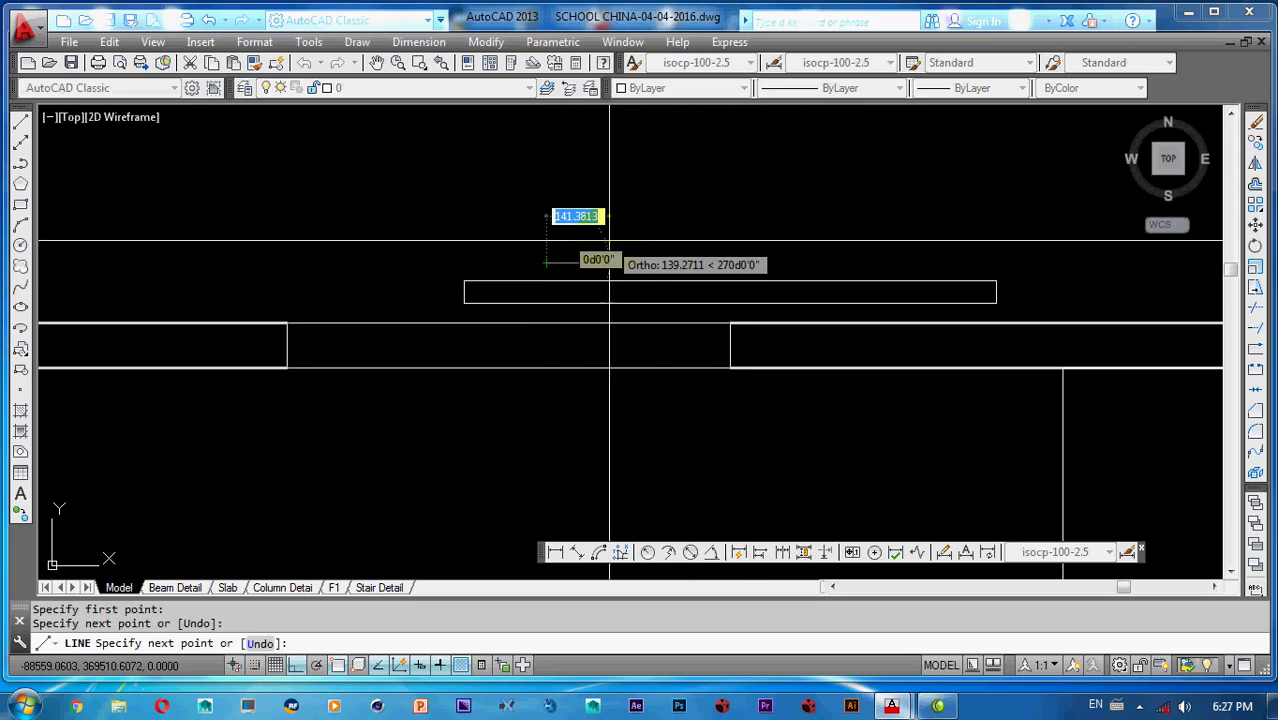
# - Add a short slanted stroke rising from the shaft's outer end to form a half arrowhead pointing toward the outer wall
pyautogui.scroll(2, 613, 244)
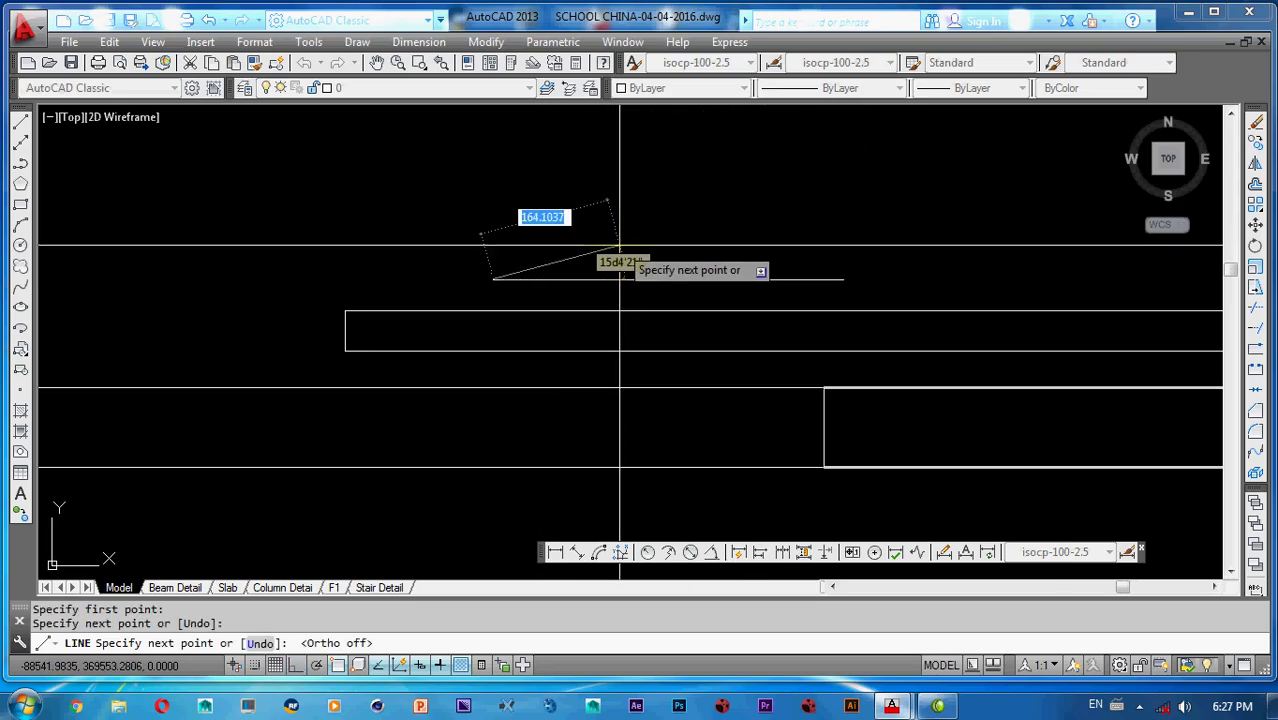
pyautogui.press('F8')
pyautogui.scroll(-4, 742, 228)
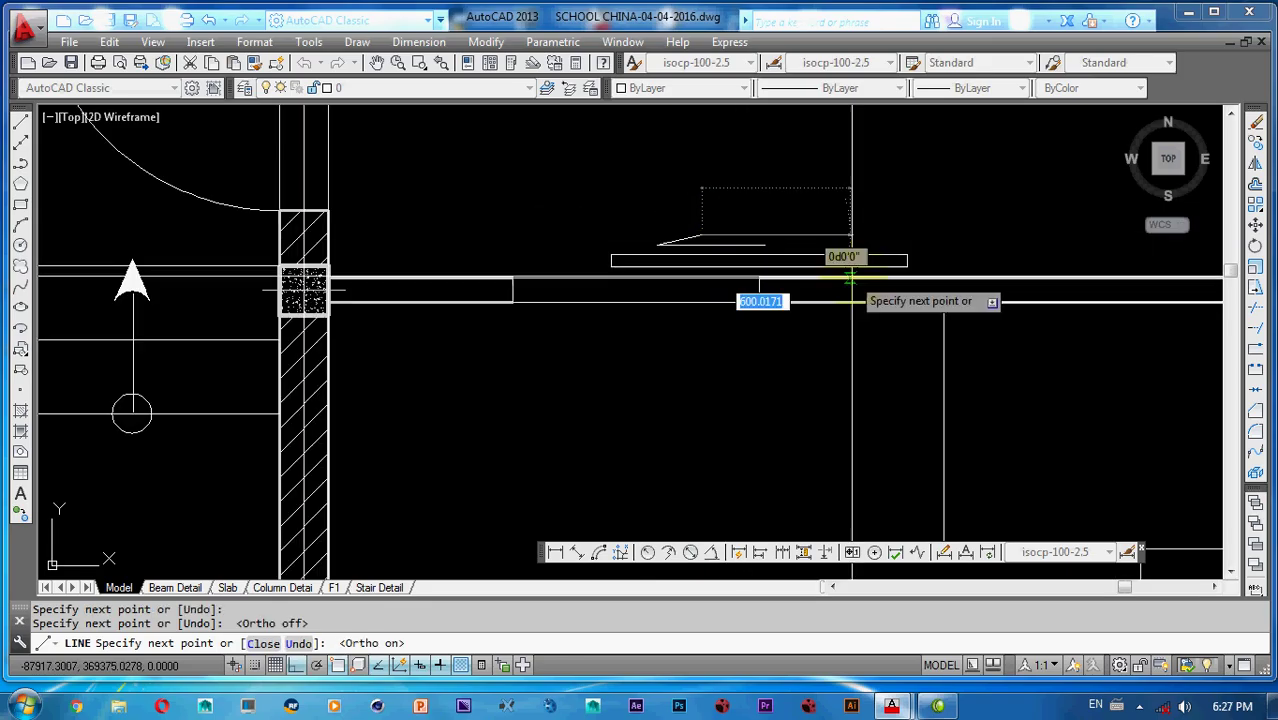
pyautogui.press('Escape')
pyautogui.scroll(-2, 757, 273)
pyautogui.moveTo(757, 273); pyautogui.dragTo(670, 298, button='middle')
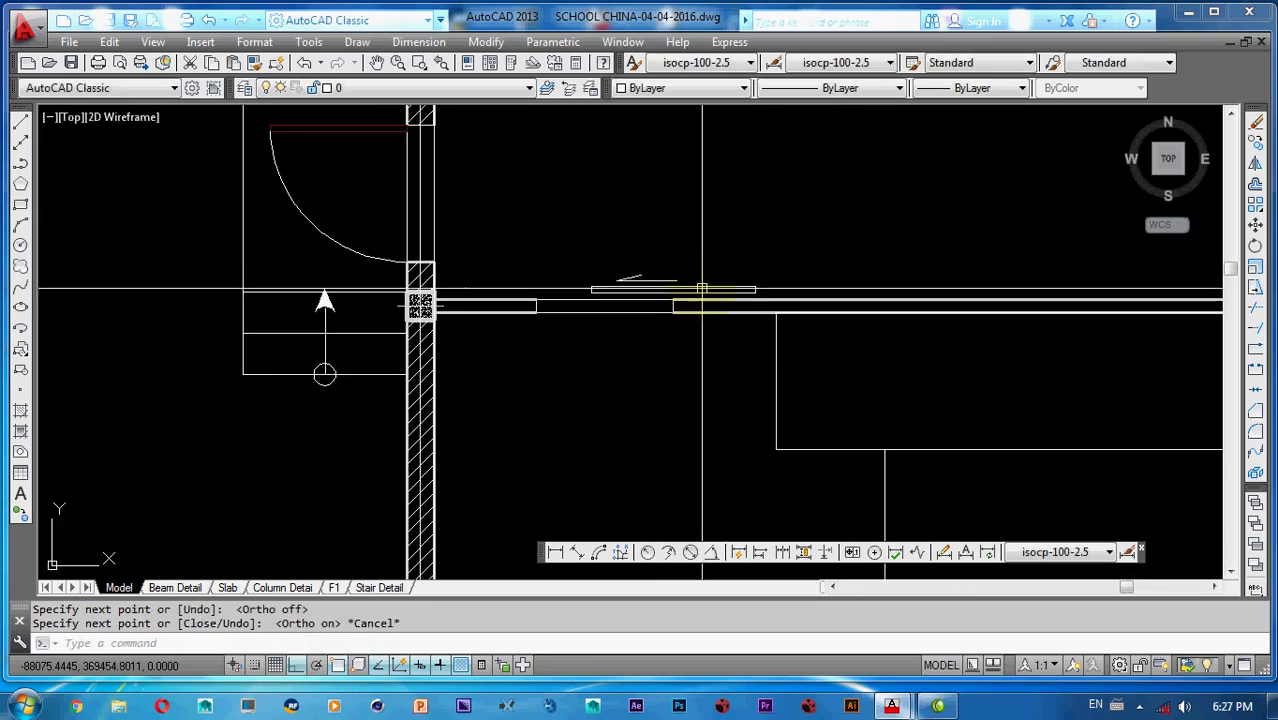
# - Mirror the left panel and its direction mark about the vertical centreline of the entrance steps, keeping the originals
pyautogui.scroll(3, 650, 290)
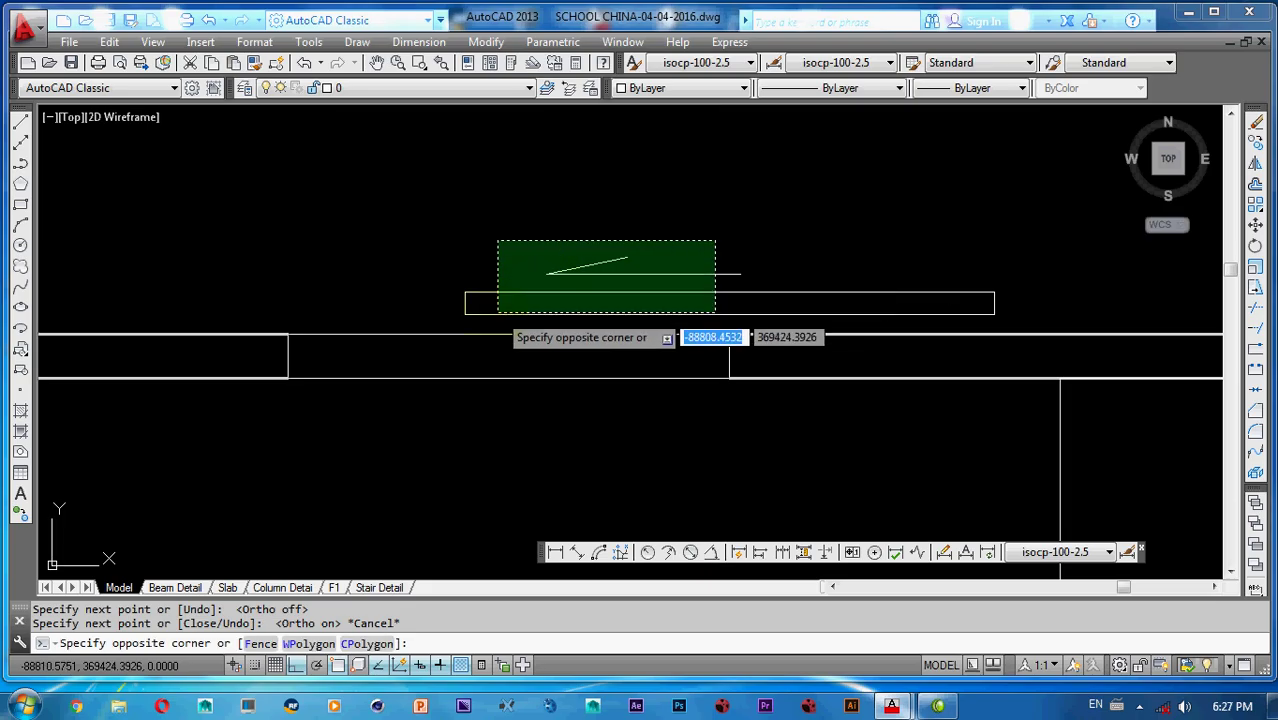
pyautogui.click(455, 309)
pyautogui.scroll(-3, 451, 309)
pyautogui.write('mi')
pyautogui.press('Return')
pyautogui.scroll(2, 711, 285)
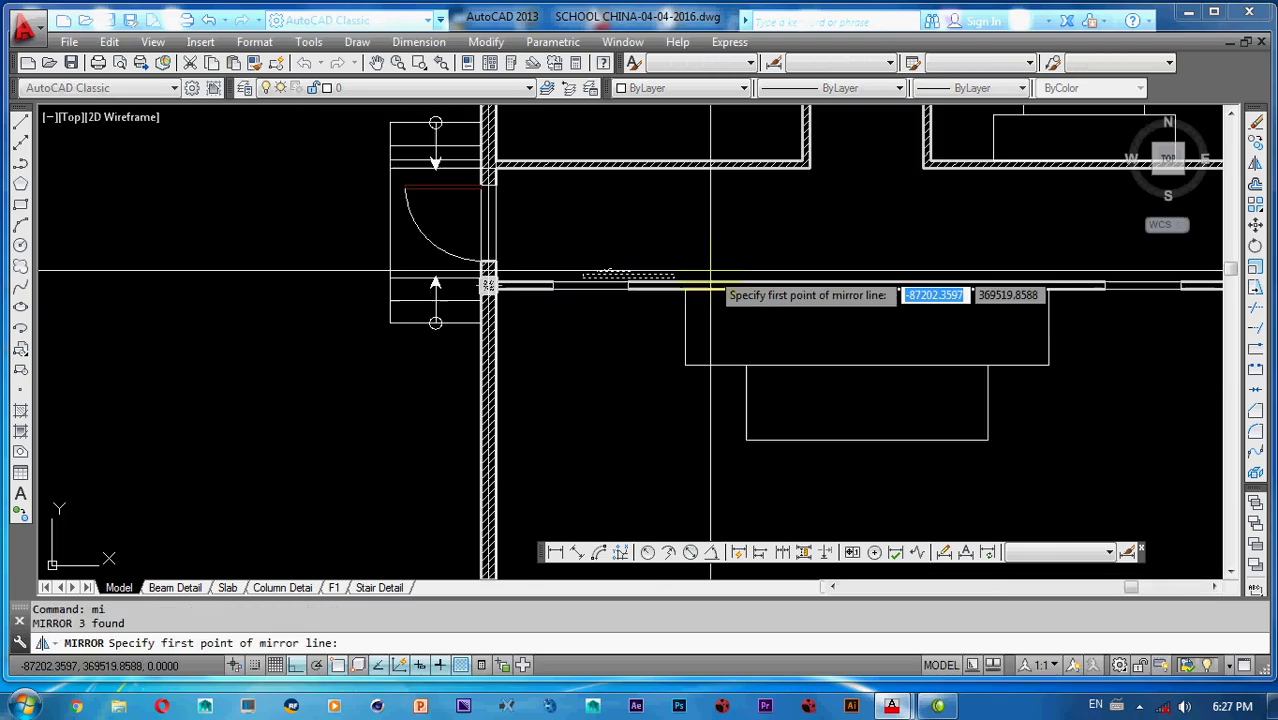
pyautogui.scroll(-2, 711, 285)
pyautogui.click(746, 318)
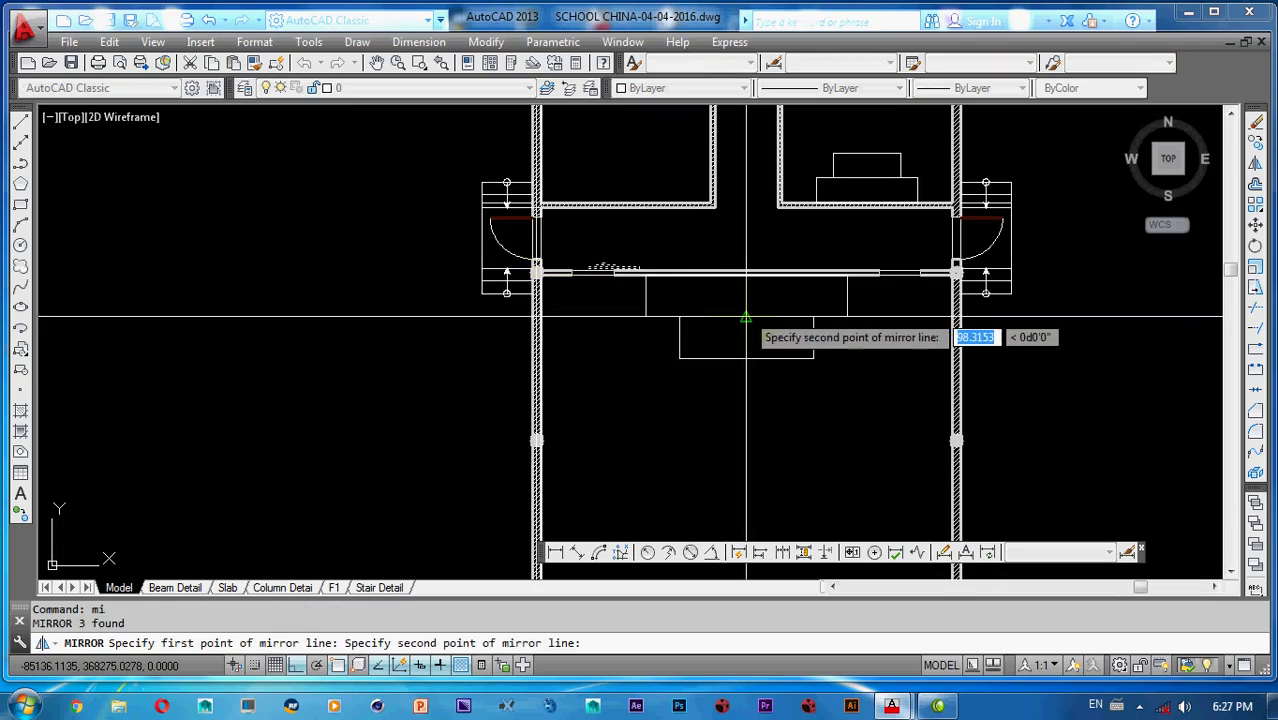
pyautogui.click(747, 359)
pyautogui.press('Return')
pyautogui.moveTo(774, 281); pyautogui.dragTo(825, 362, button='middle')
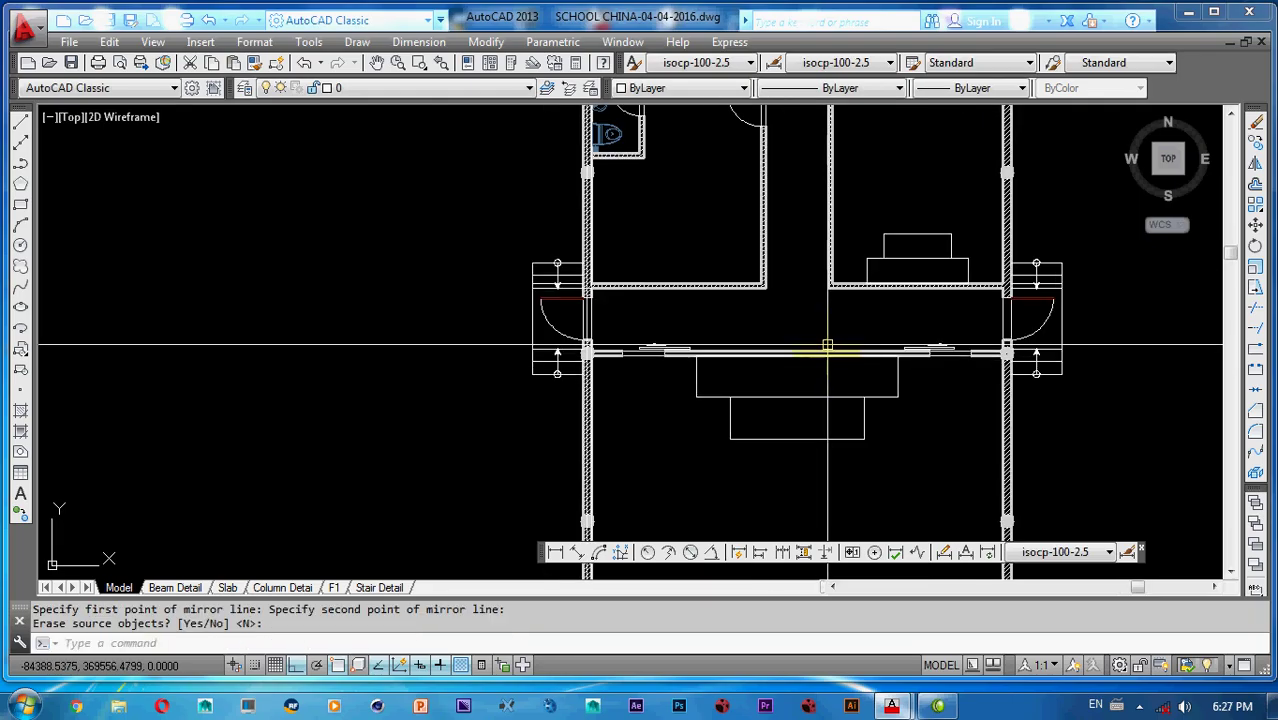
# - Draw a 1450 vertical line across the upper corridor from the right room's upper inner corner to the wall above
pyautogui.moveTo(816, 281); pyautogui.dragTo(799, 324, button='middle')
pyautogui.moveTo(728, 250); pyautogui.dragTo(732, 344, button='middle')
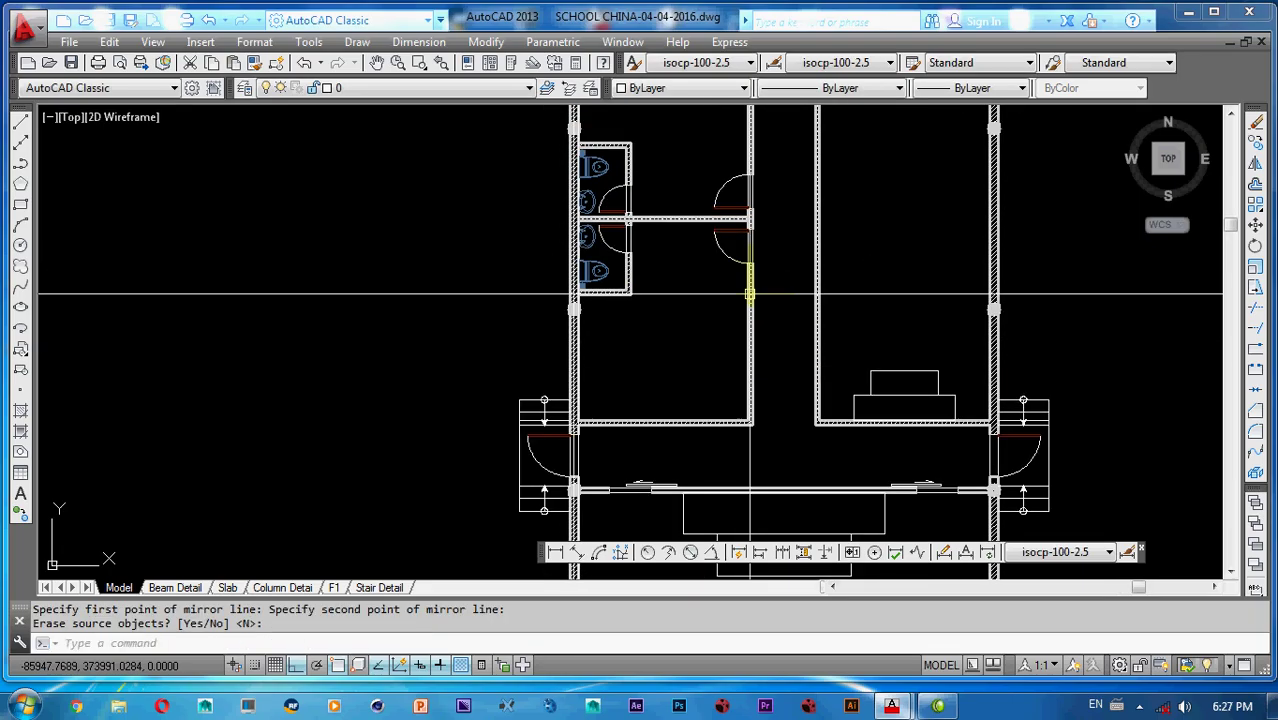
pyautogui.scroll(-5, 749, 292)
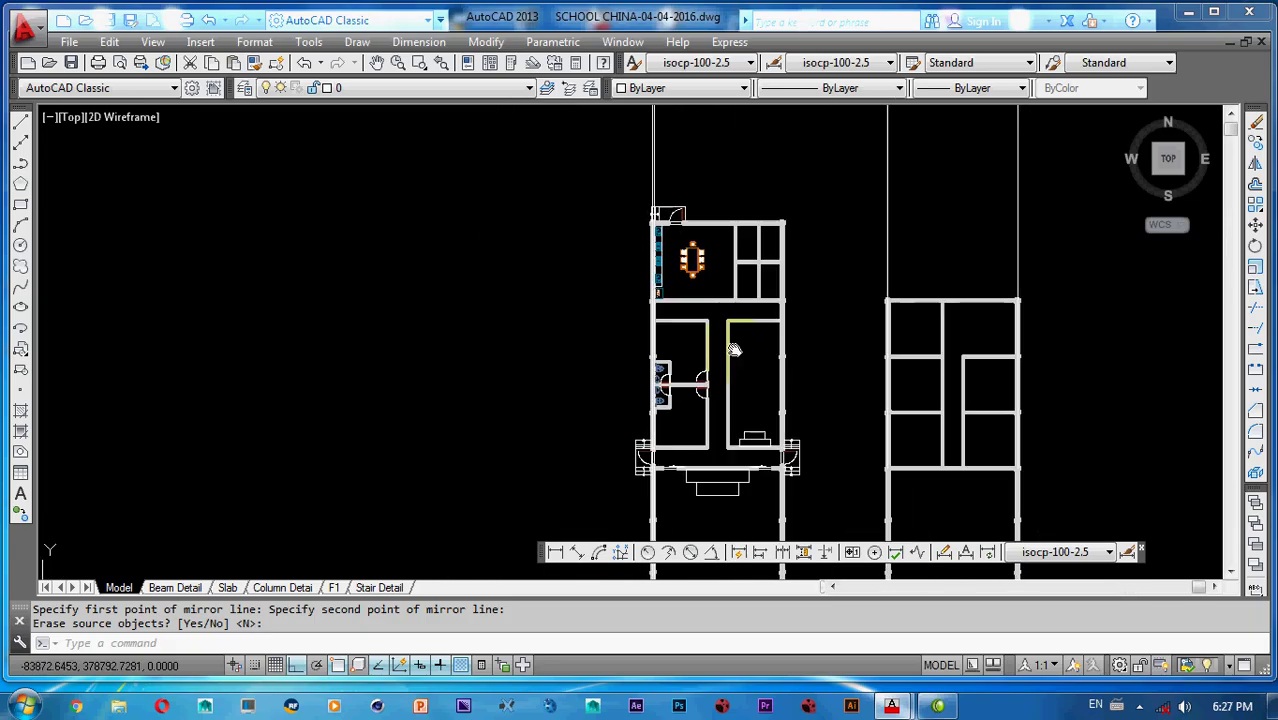
pyautogui.scroll(7, 740, 298)
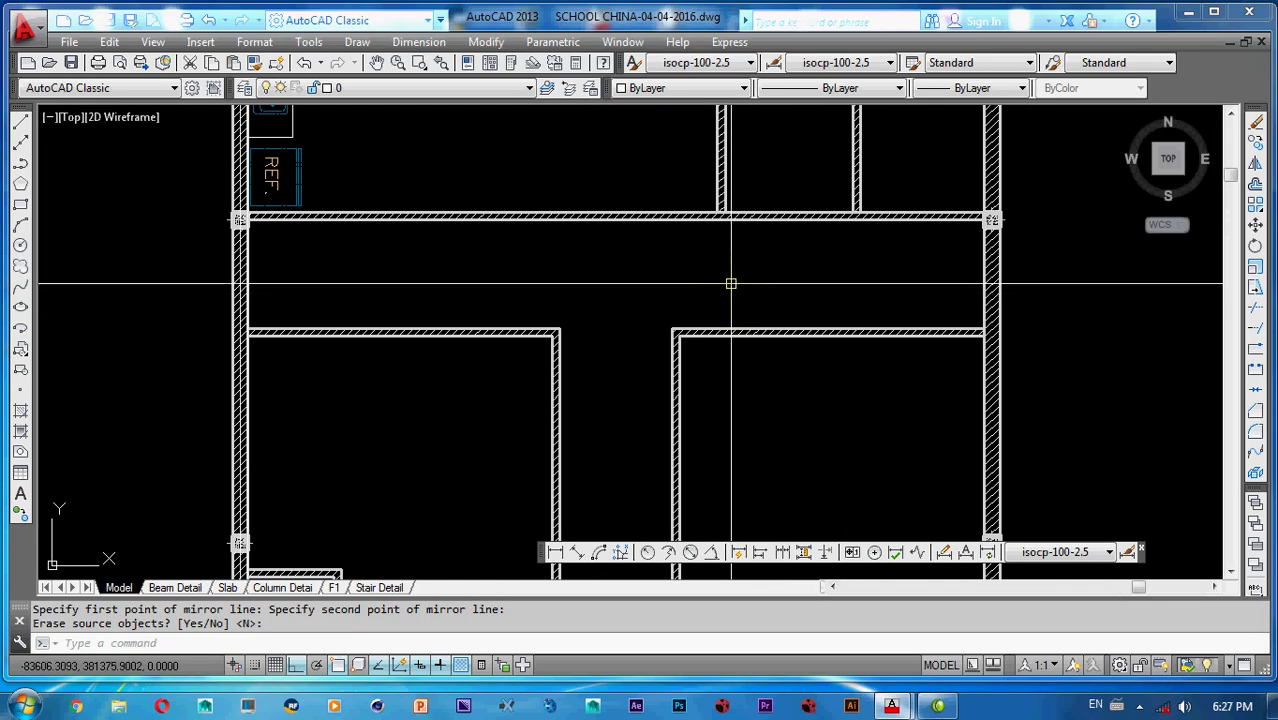
pyautogui.moveTo(705, 288); pyautogui.dragTo(745, 271, button='middle')
pyautogui.press('Return')
pyautogui.write('l')
pyautogui.press('Return')
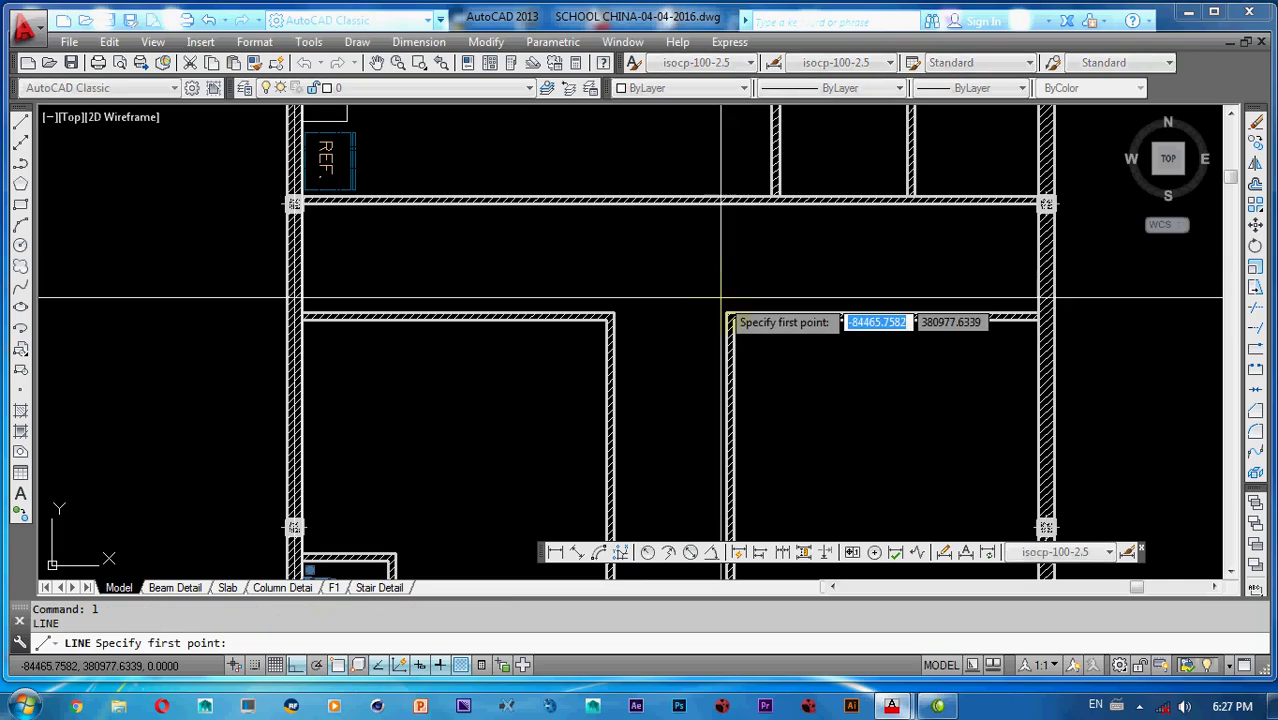
pyautogui.click(727, 316)
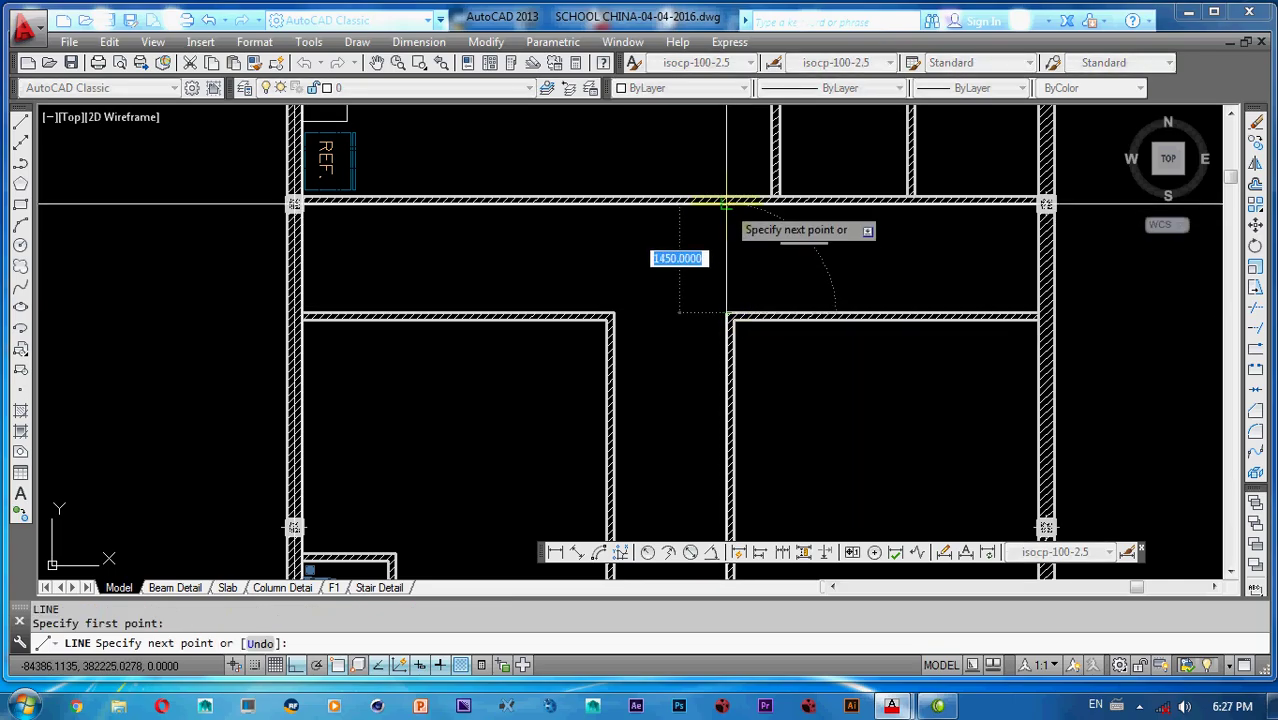
pyautogui.press('Escape')
pyautogui.press('Escape')
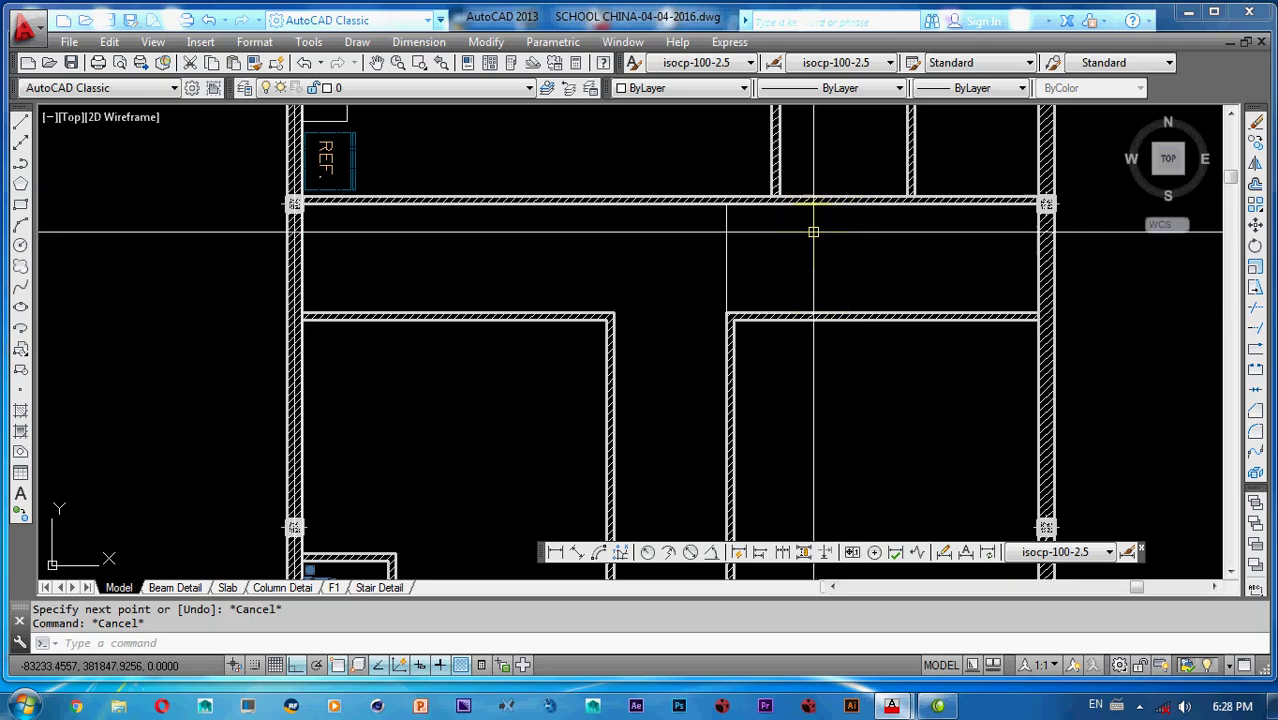
# - Calculate the number of stair risers as 3000/175 with QuickCalc
pyautogui.moveTo(813, 268); pyautogui.dragTo(759, 263, button='middle')
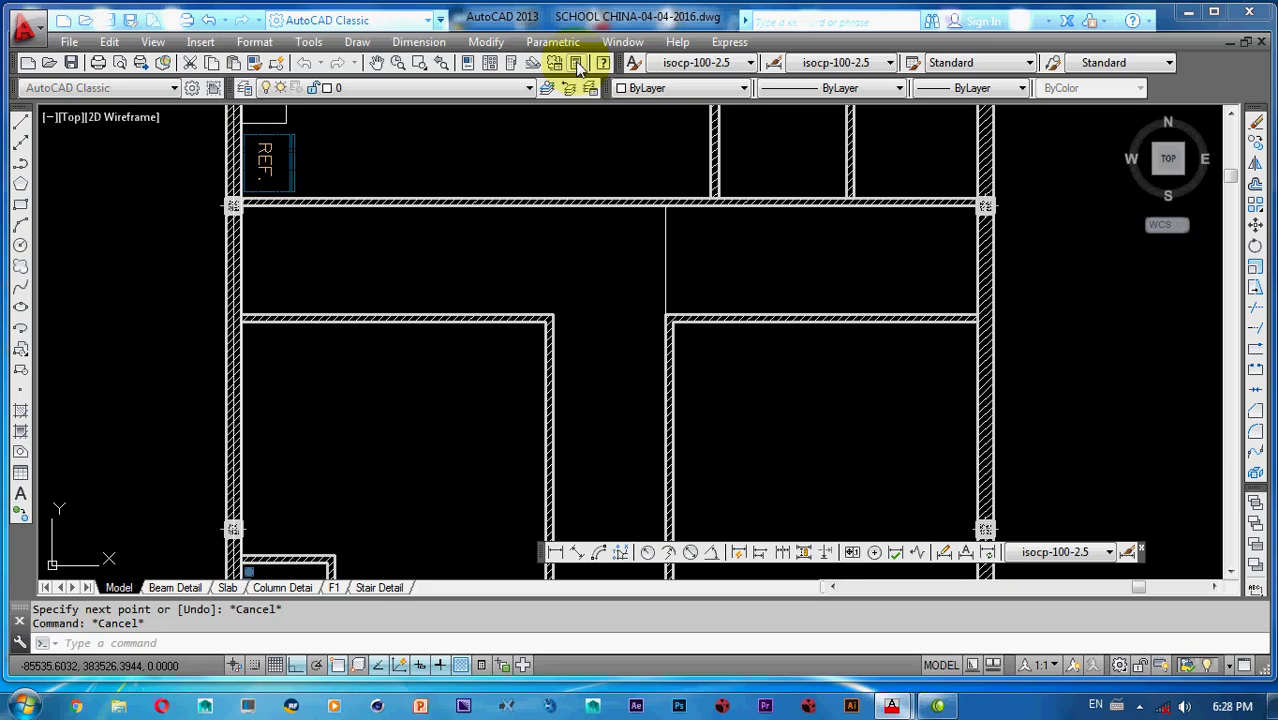
pyautogui.click(577, 63)
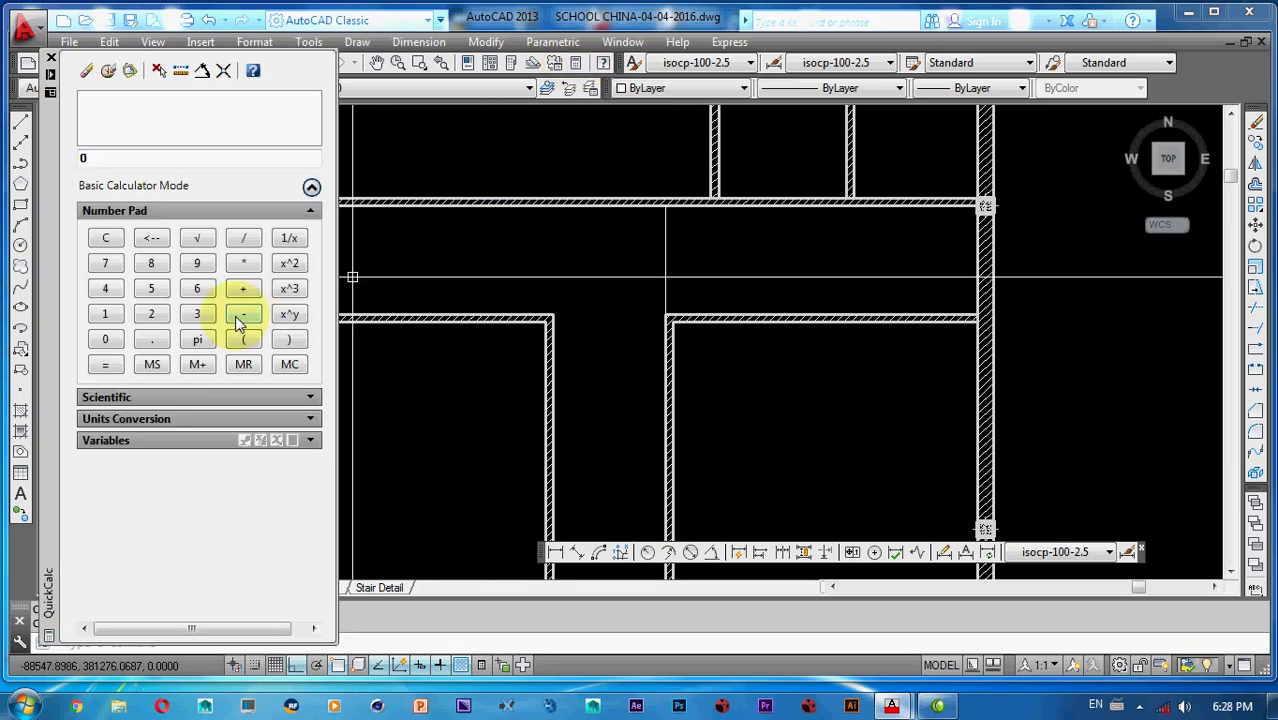
pyautogui.click(197, 316)
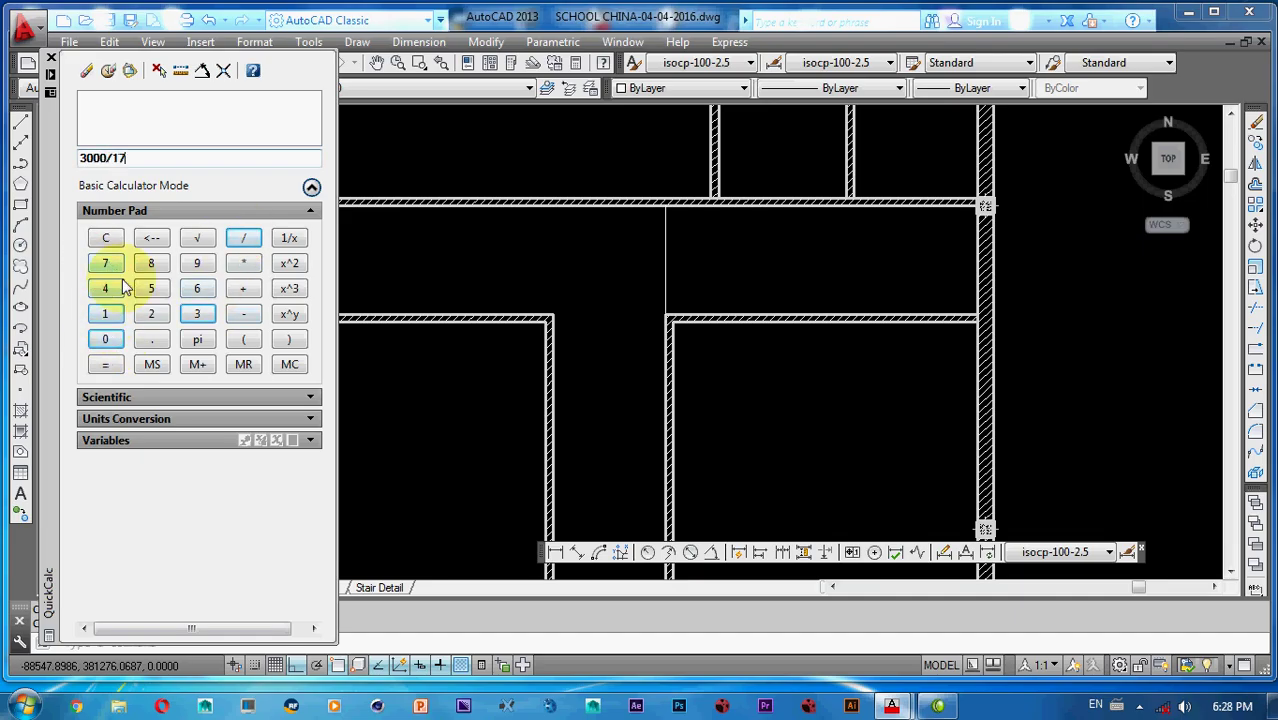
pyautogui.click(150, 290)
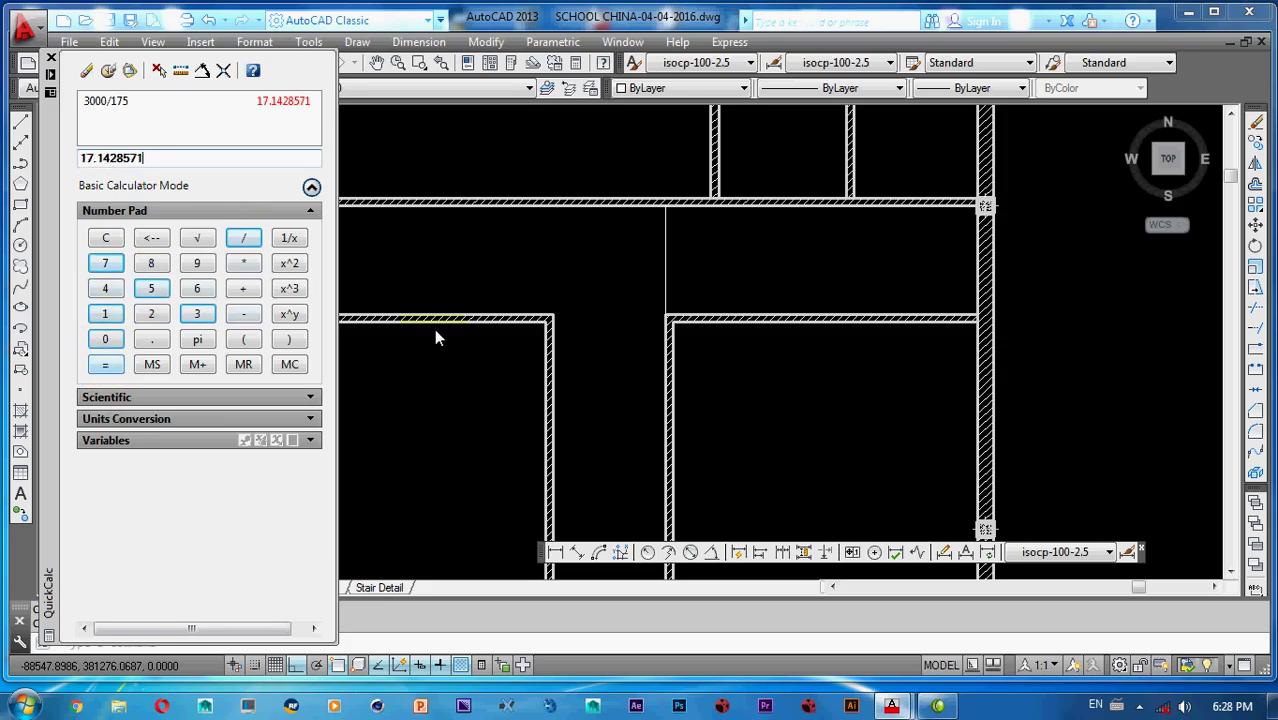
pyautogui.click(508, 268)
# - Offset the vertical corridor line successively by 300 toward the right outer wall to make eight more stair tread lines
pyautogui.moveTo(508, 272); pyautogui.dragTo(597, 299, button='middle')
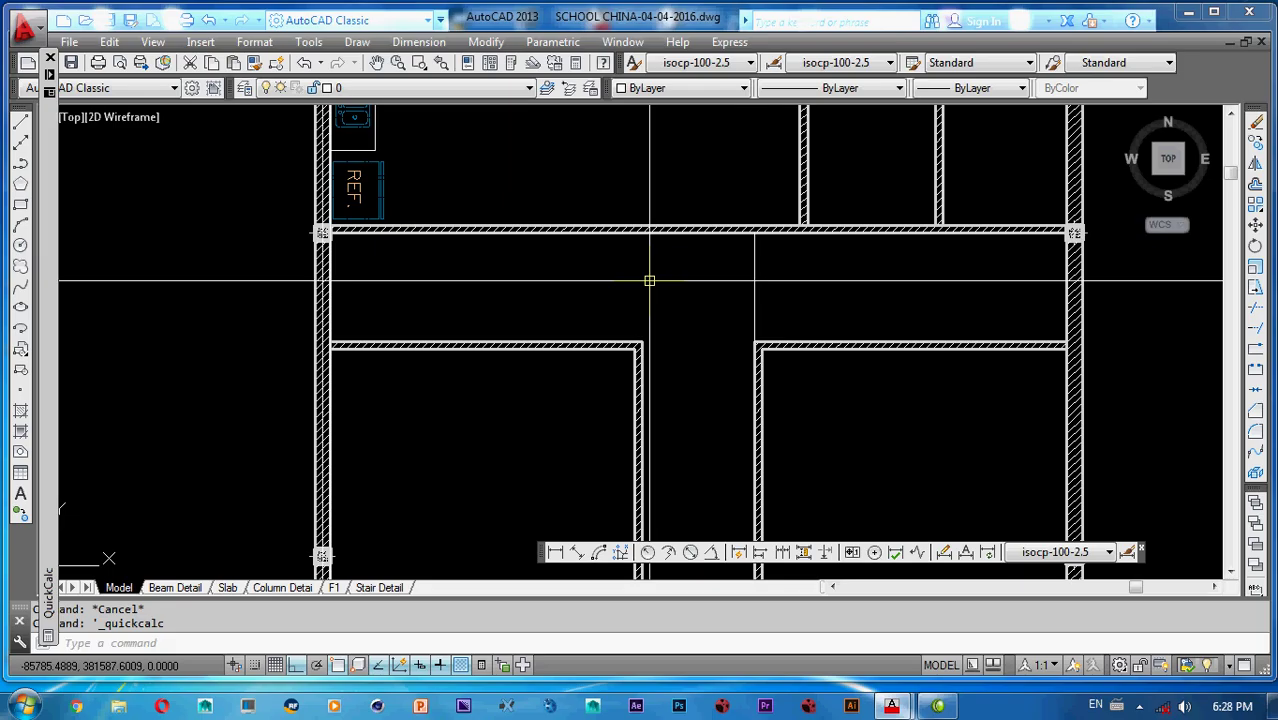
pyautogui.press('Escape')
pyautogui.write('o')
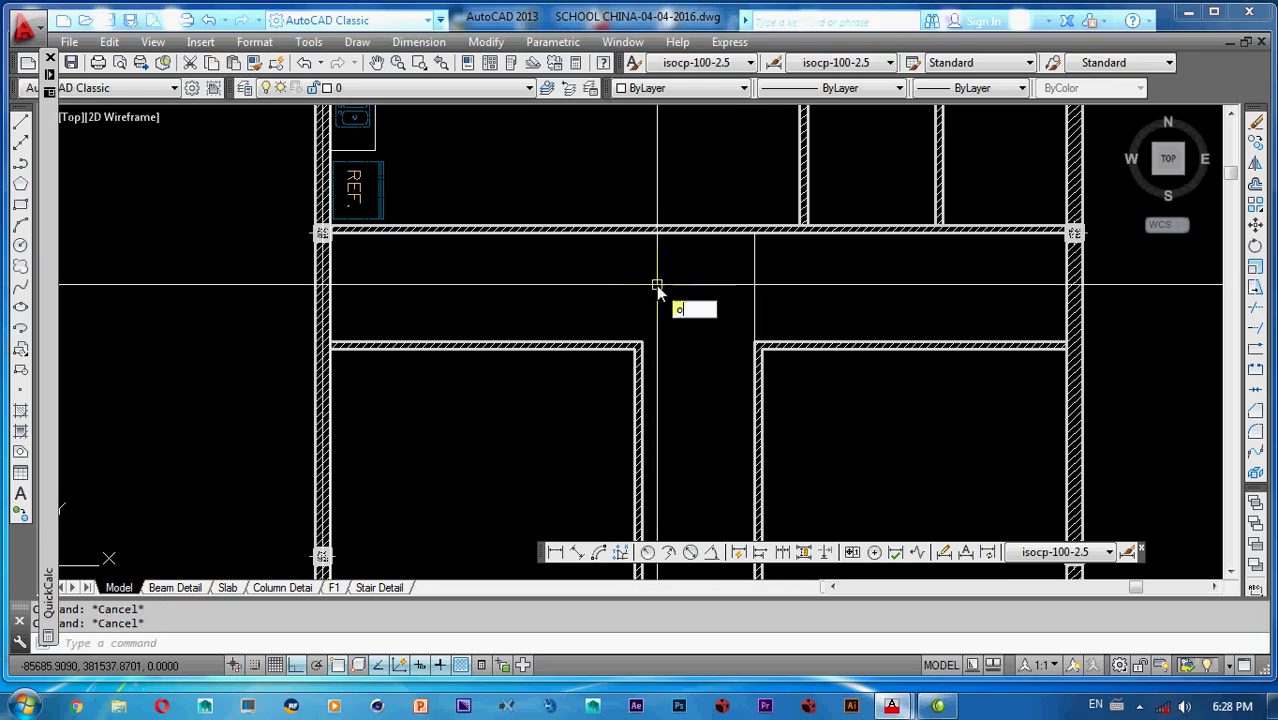
pyautogui.press('Return')
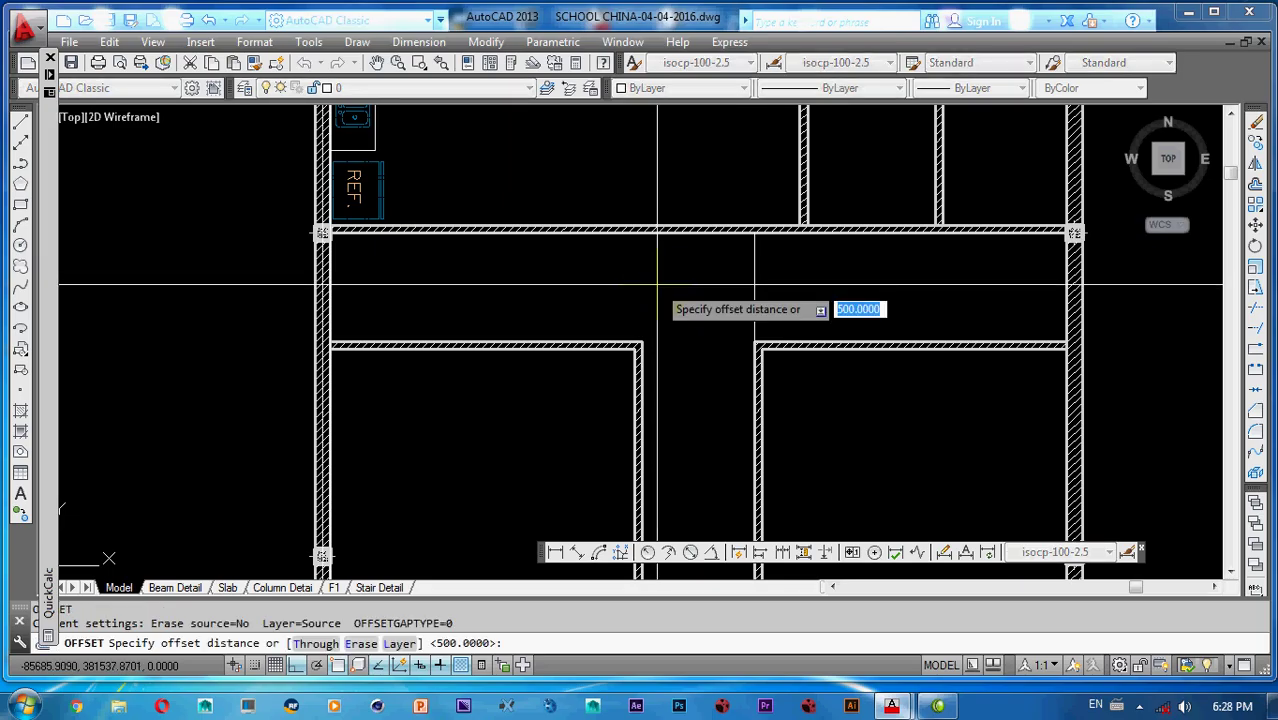
pyautogui.press('Escape')
pyautogui.press('Return')
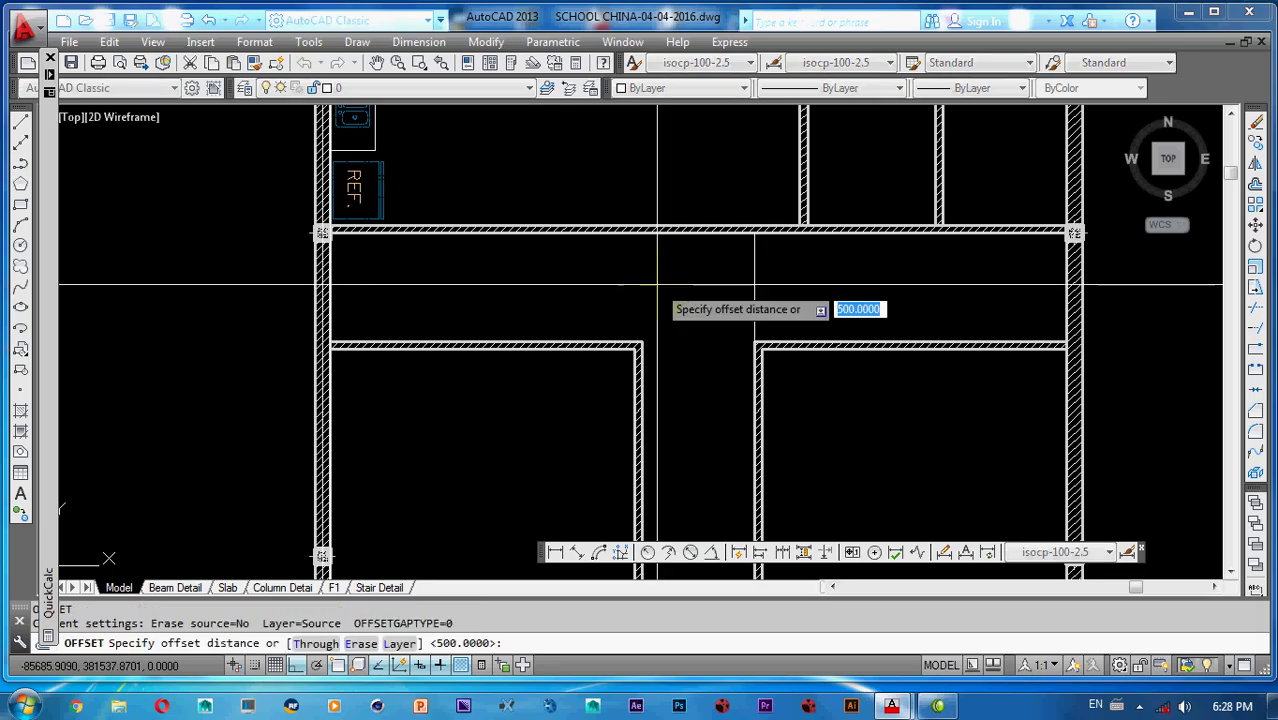
pyautogui.write('3')
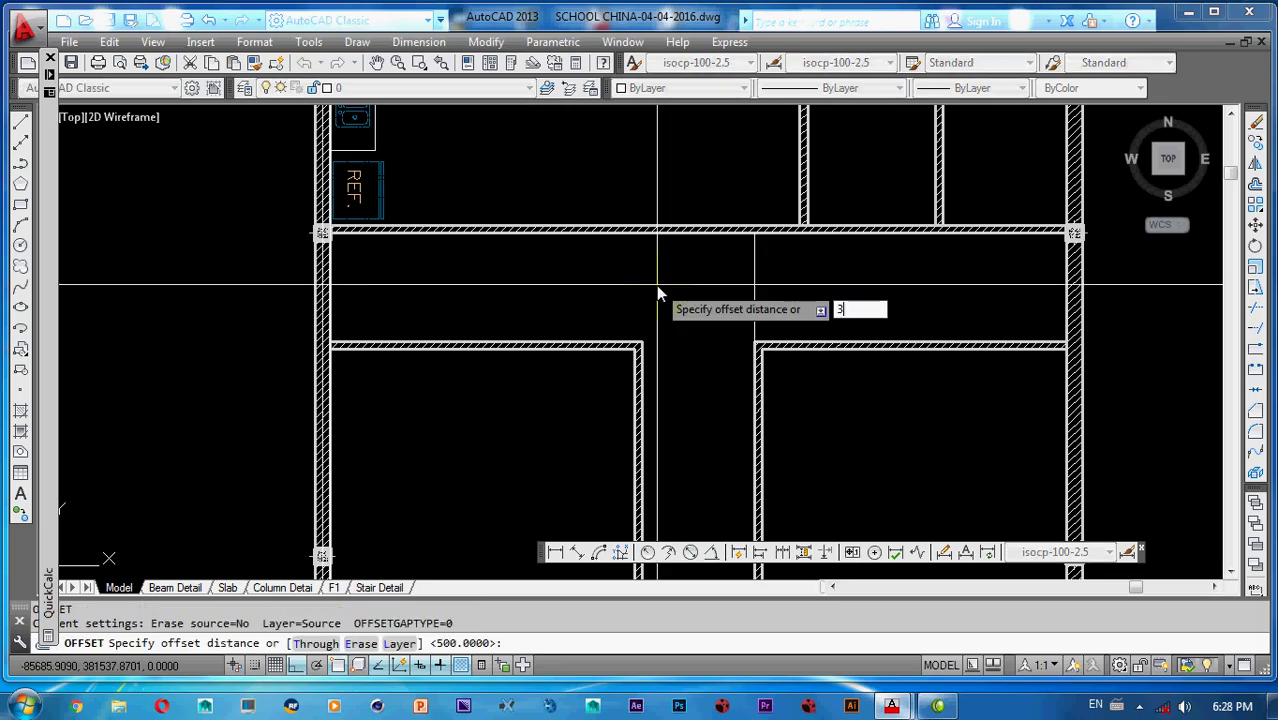
pyautogui.write('00')
pyautogui.press('Return')
pyautogui.click(755, 285)
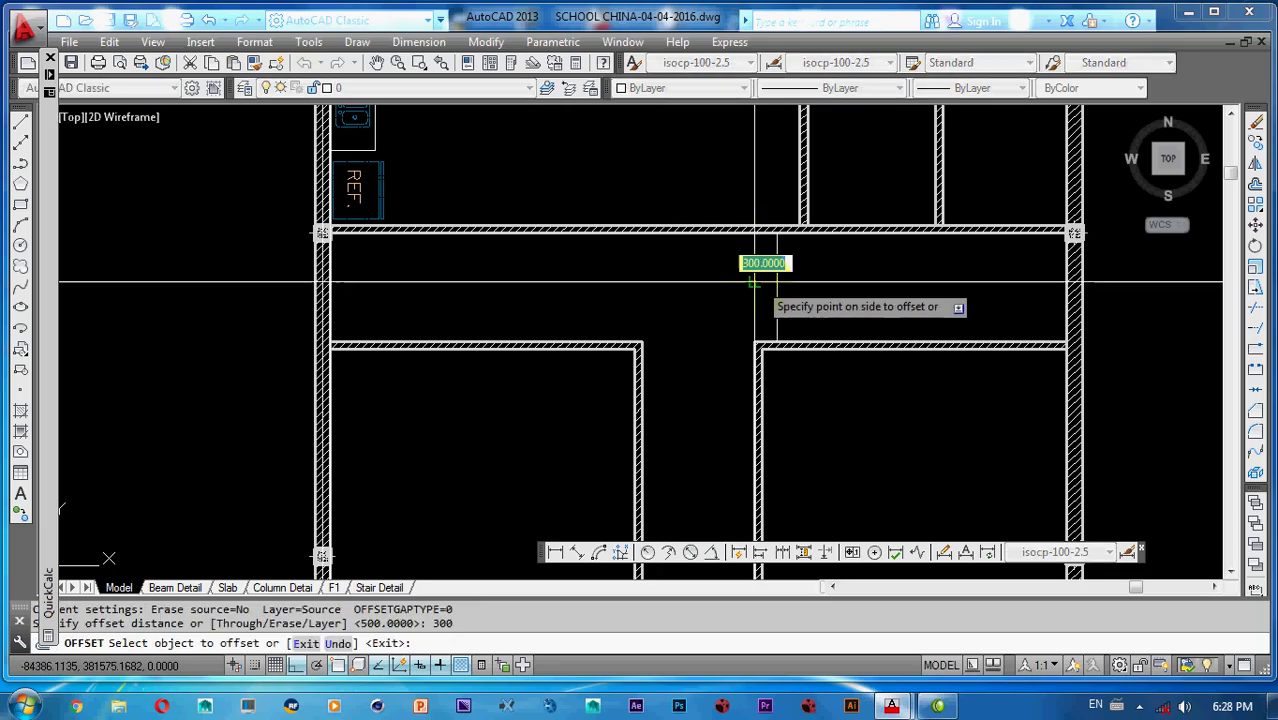
pyautogui.click(781, 289)
pyautogui.click(777, 289)
pyautogui.click(806, 293)
pyautogui.click(802, 300)
pyautogui.click(884, 299)
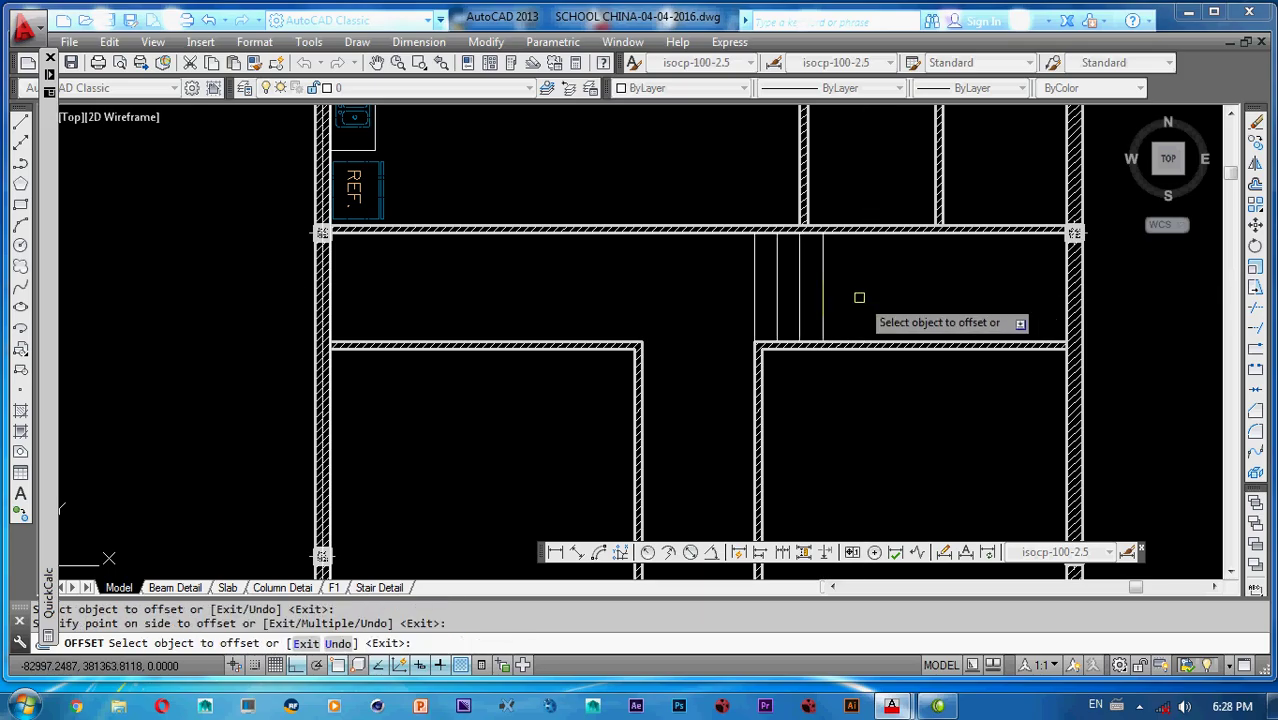
pyautogui.click(823, 292)
pyautogui.click(850, 288)
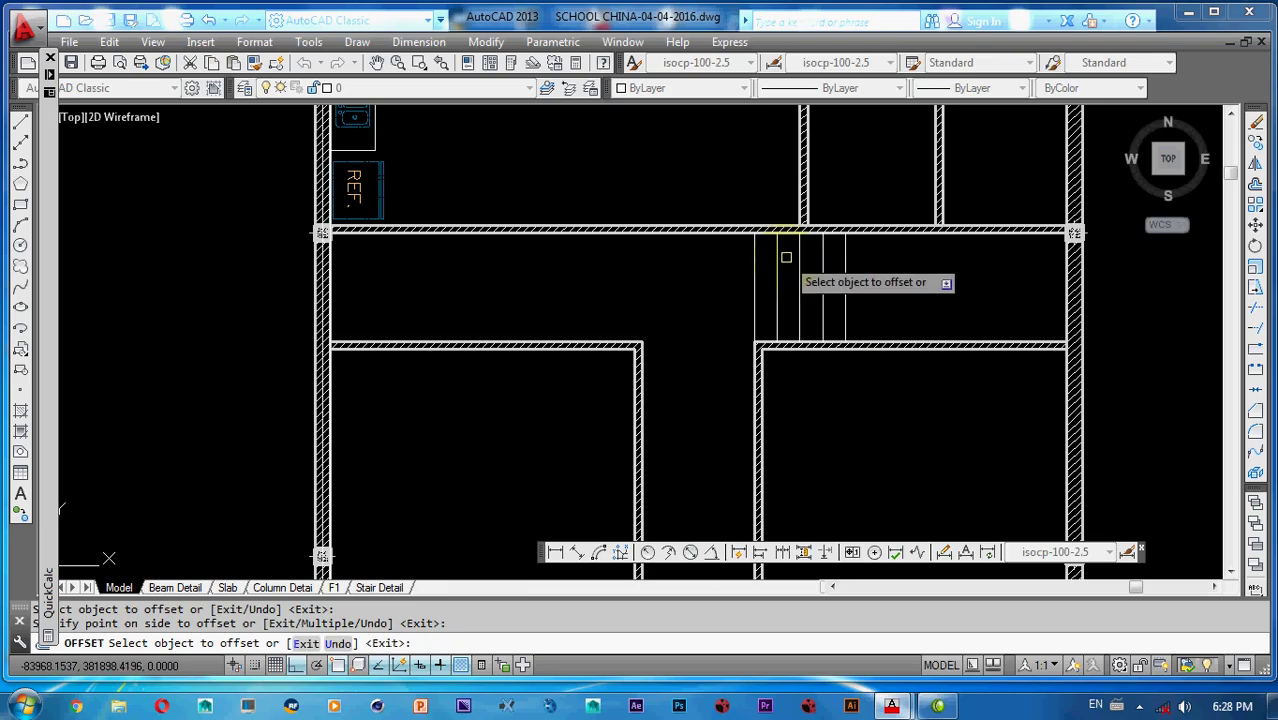
pyautogui.click(845, 280)
pyautogui.click(862, 280)
pyautogui.click(868, 282)
pyautogui.click(884, 282)
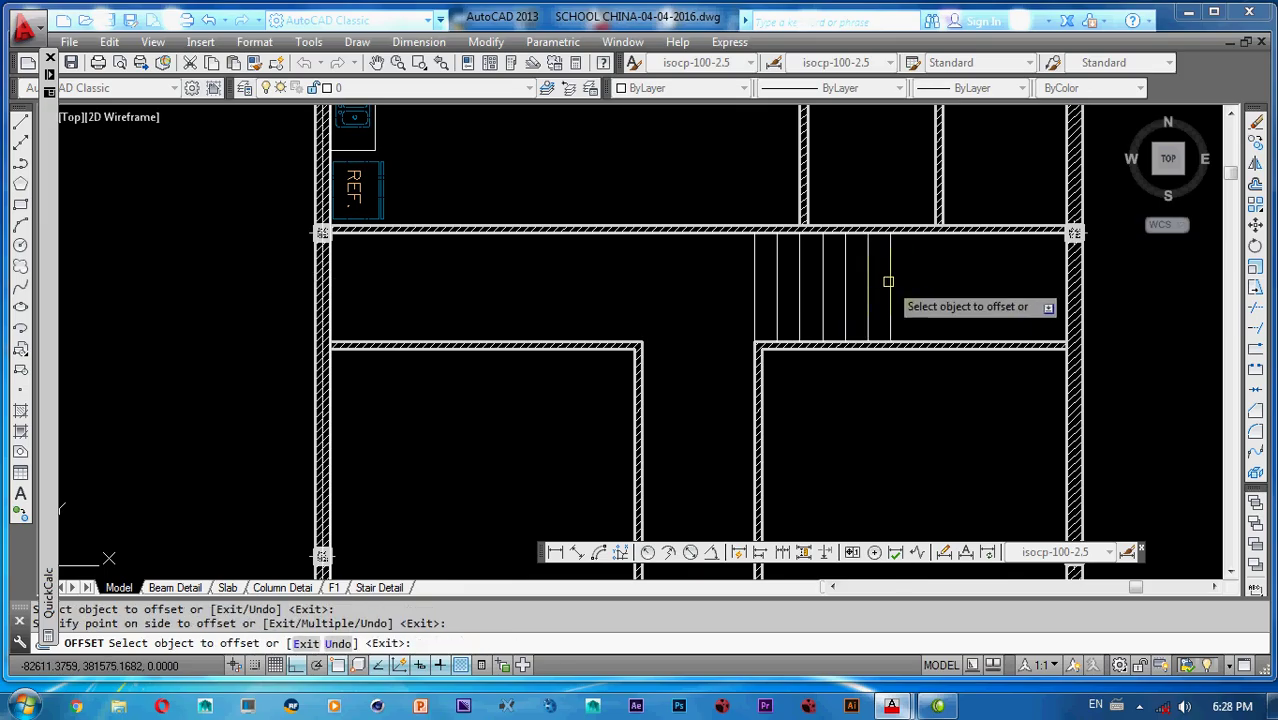
pyautogui.click(889, 282)
pyautogui.click(914, 281)
pyautogui.click(912, 286)
pyautogui.click(924, 300)
pyautogui.moveTo(991, 251); pyautogui.dragTo(924, 288, button='middle')
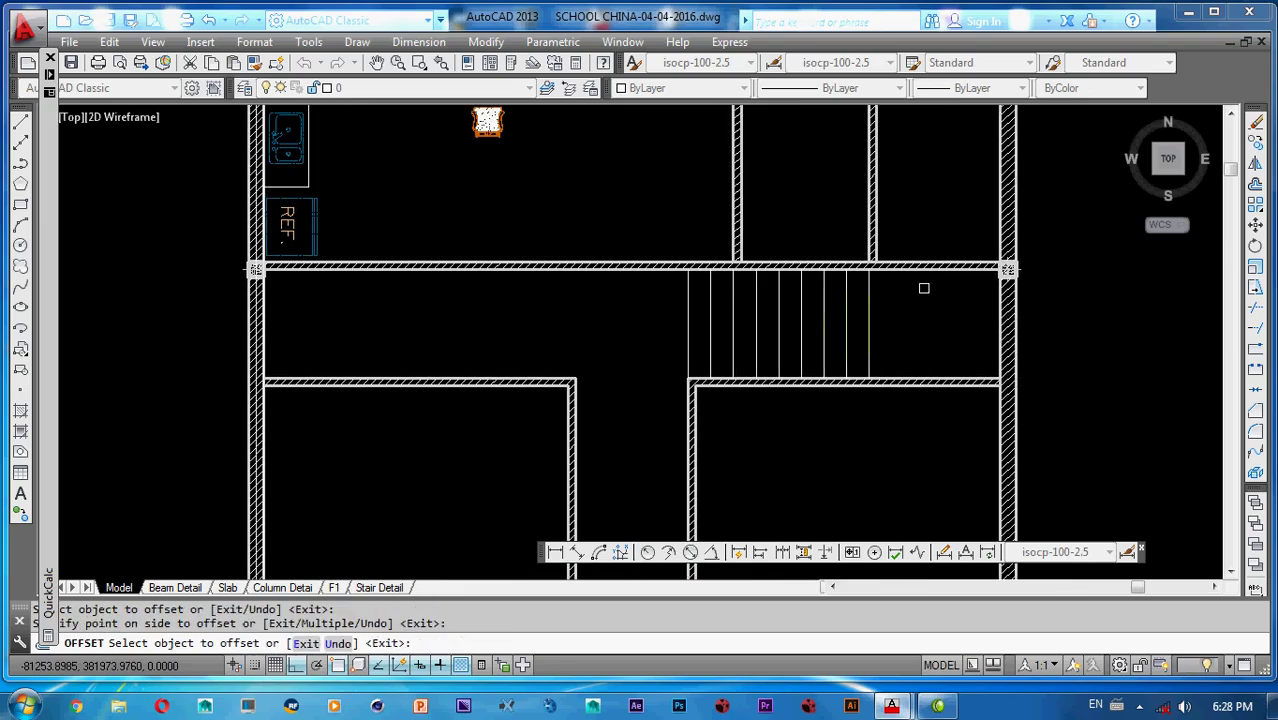
pyautogui.press('Escape')
pyautogui.press('Escape')
# - Draw a horizontal line between the midpoints of the first and last tread lines to divide the stair into two flights
pyautogui.write('l')
pyautogui.press('Return')
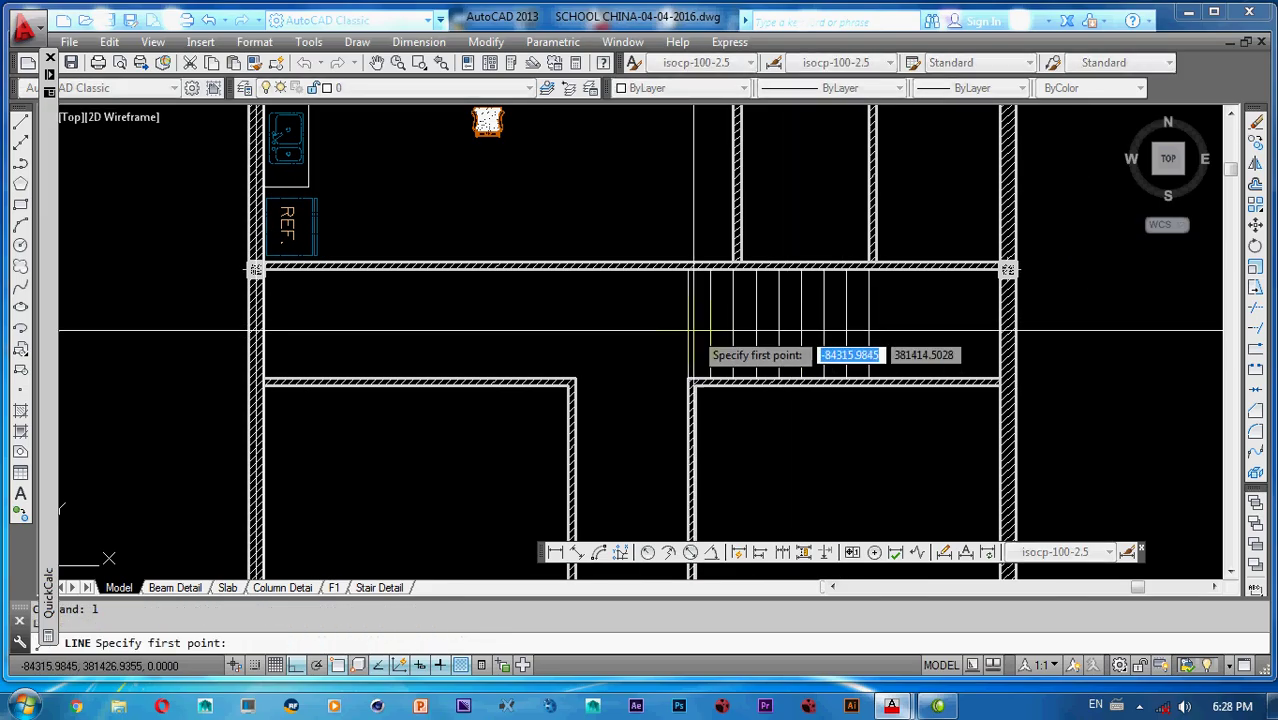
pyautogui.click(693, 330)
pyautogui.click(868, 323)
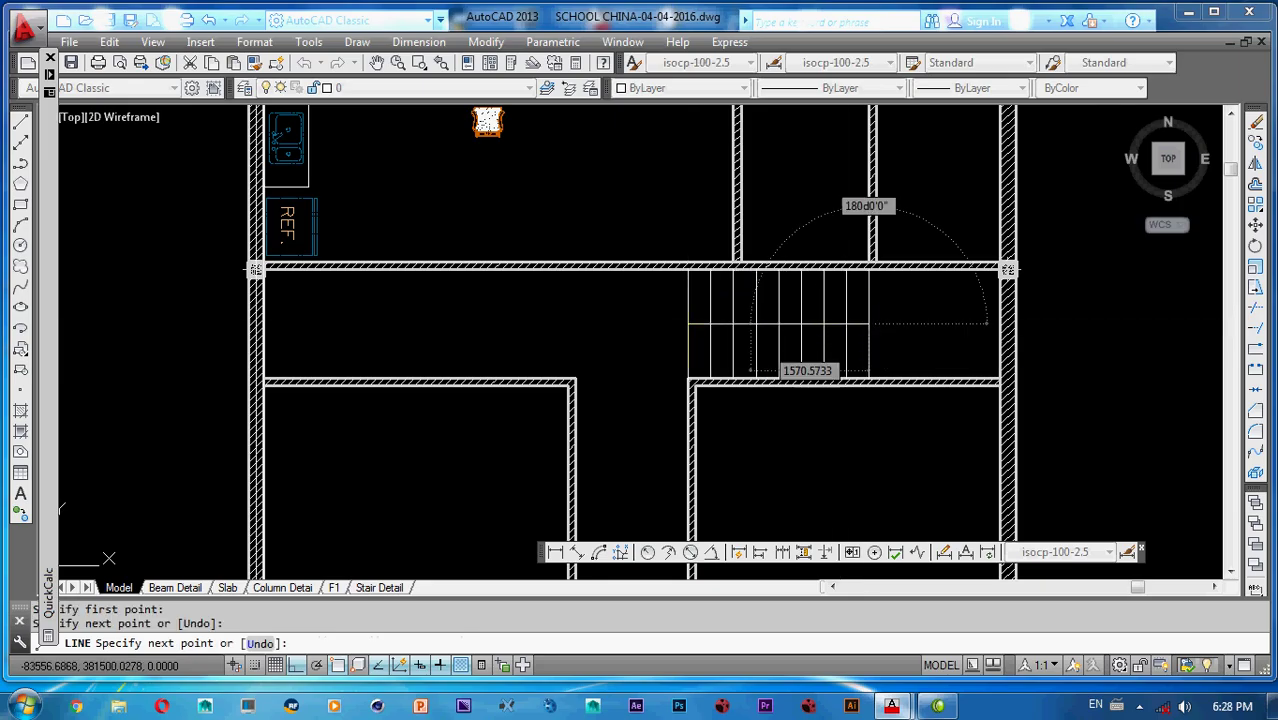
pyautogui.press('Escape')
pyautogui.press('Escape')
# - Measure the lower flight's width with a temporary linear dimension at the first tread line, and erase the dimension
pyautogui.scroll(3, 735, 300)
pyautogui.write('dli')
pyautogui.press('Return')
pyautogui.click(651, 351)
pyautogui.click(651, 449)
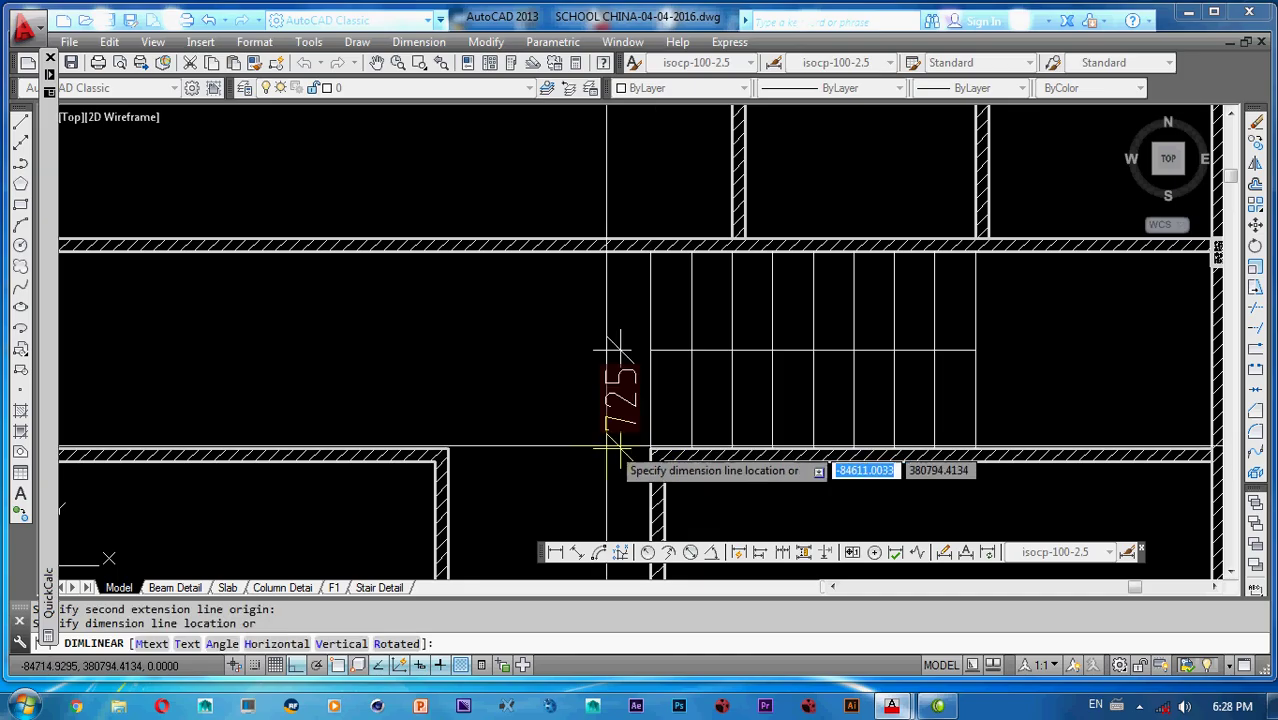
pyautogui.click(606, 448)
pyautogui.click(612, 392)
pyautogui.write('e')
pyautogui.press('Return')
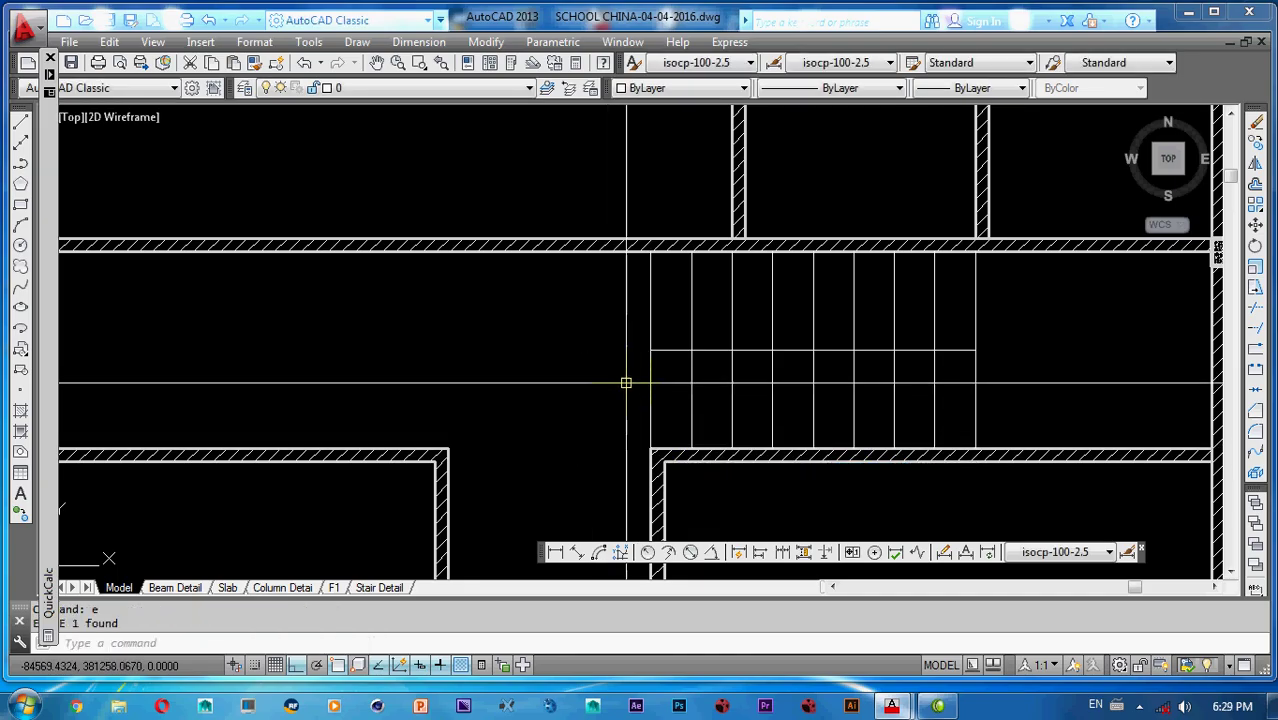
# - Save the school plan drawing with the two-flight stair in the upper corridor
pyautogui.moveTo(633, 382); pyautogui.dragTo(630, 398, button='middle')
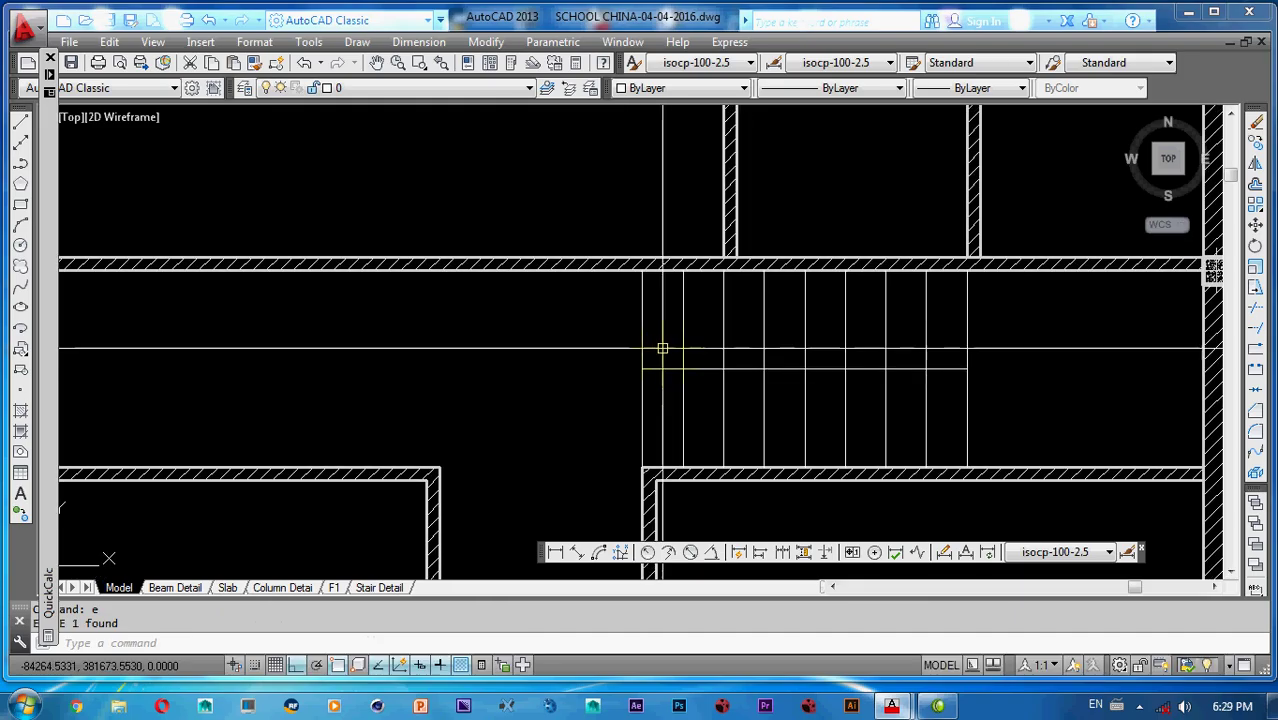
pyautogui.scroll(-5, 700, 350)
pyautogui.moveTo(700, 350); pyautogui.dragTo(695, 384, button='middle')
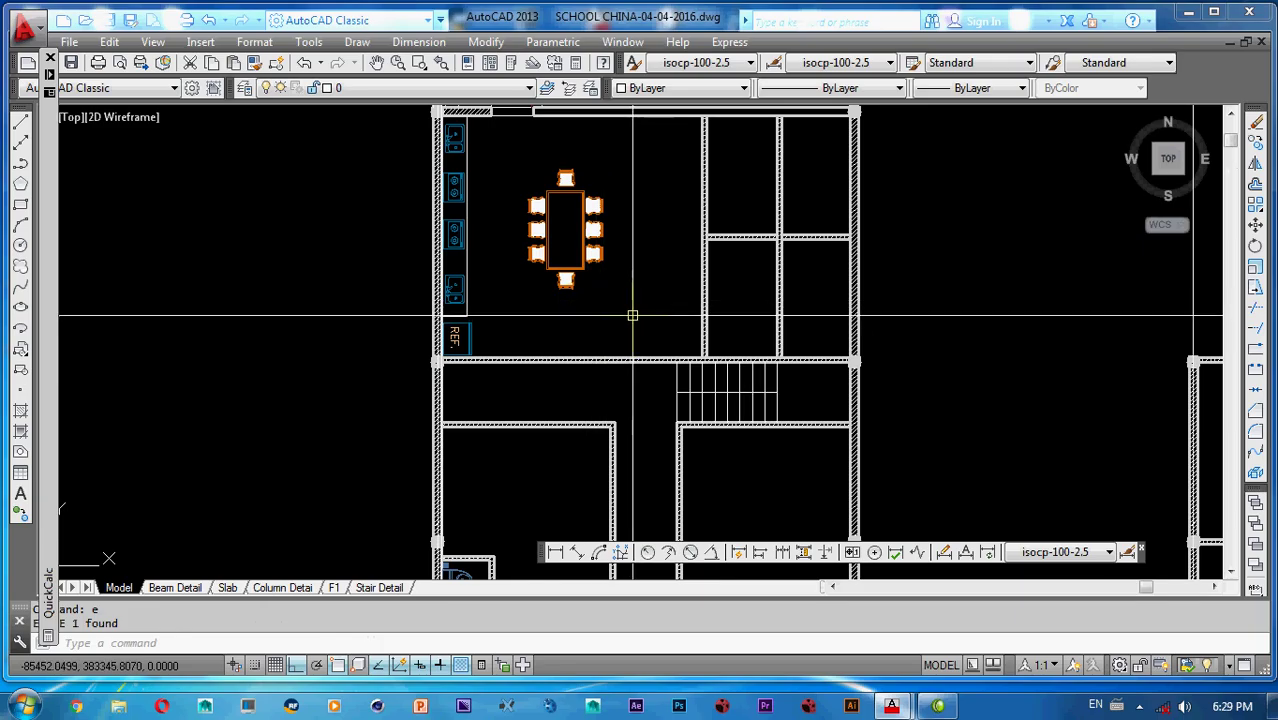
pyautogui.moveTo(754, 358); pyautogui.dragTo(713, 247, button='middle')
pyautogui.moveTo(703, 322)
pyautogui.mouseDown(button='middle')
pyautogui.moveTo(714, 312)
pyautogui.moveTo(720, 327)
pyautogui.mouseUp(button='middle')
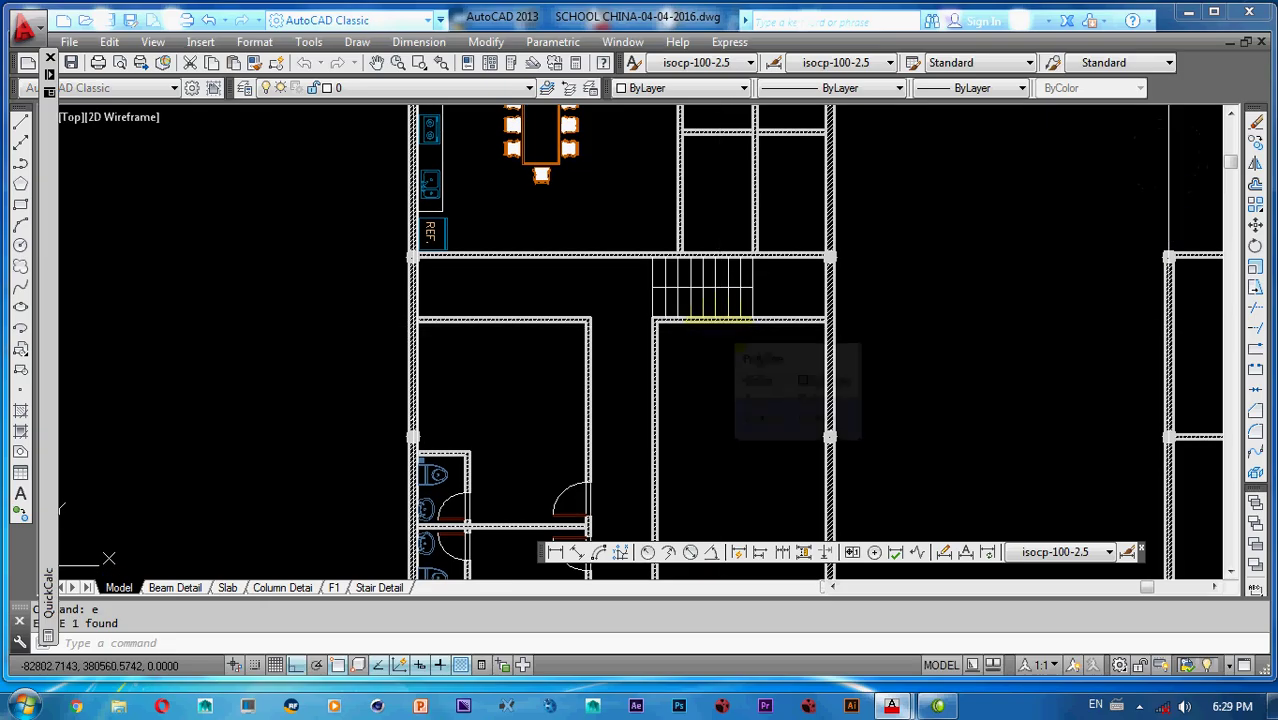
pyautogui.hotkey('ctrl', 's')
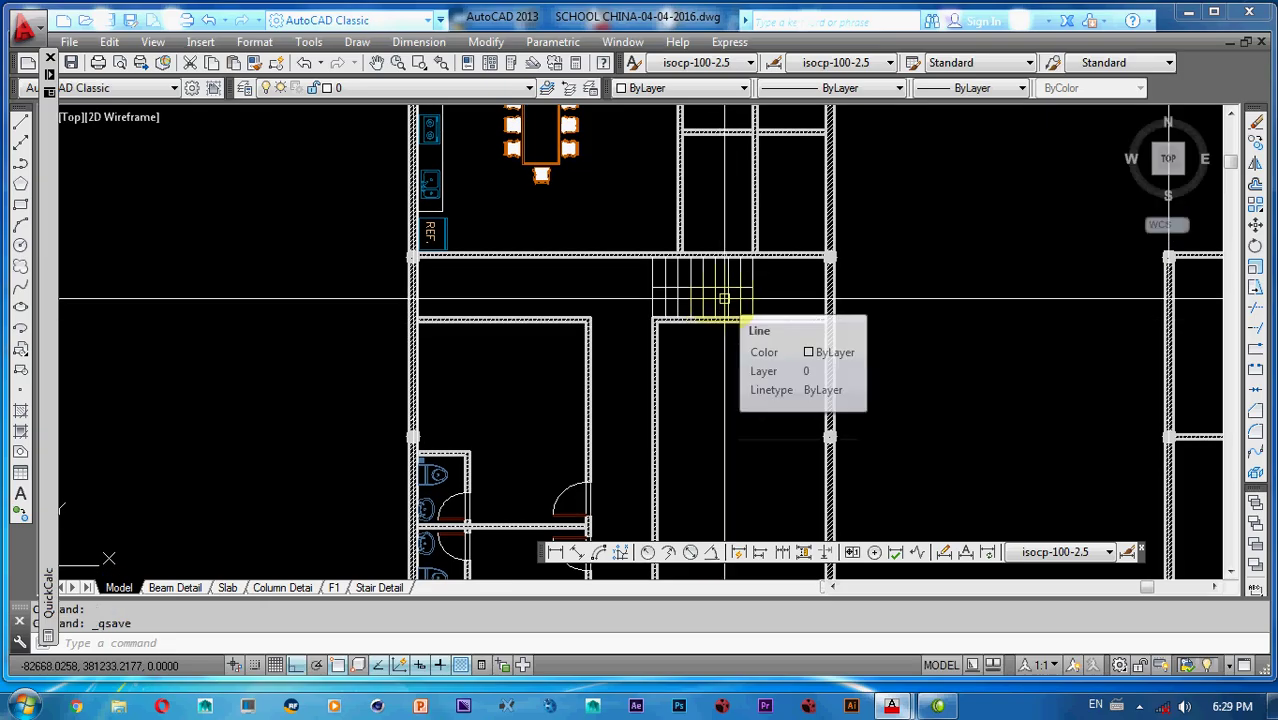
pyautogui.scroll(3, 647, 318)
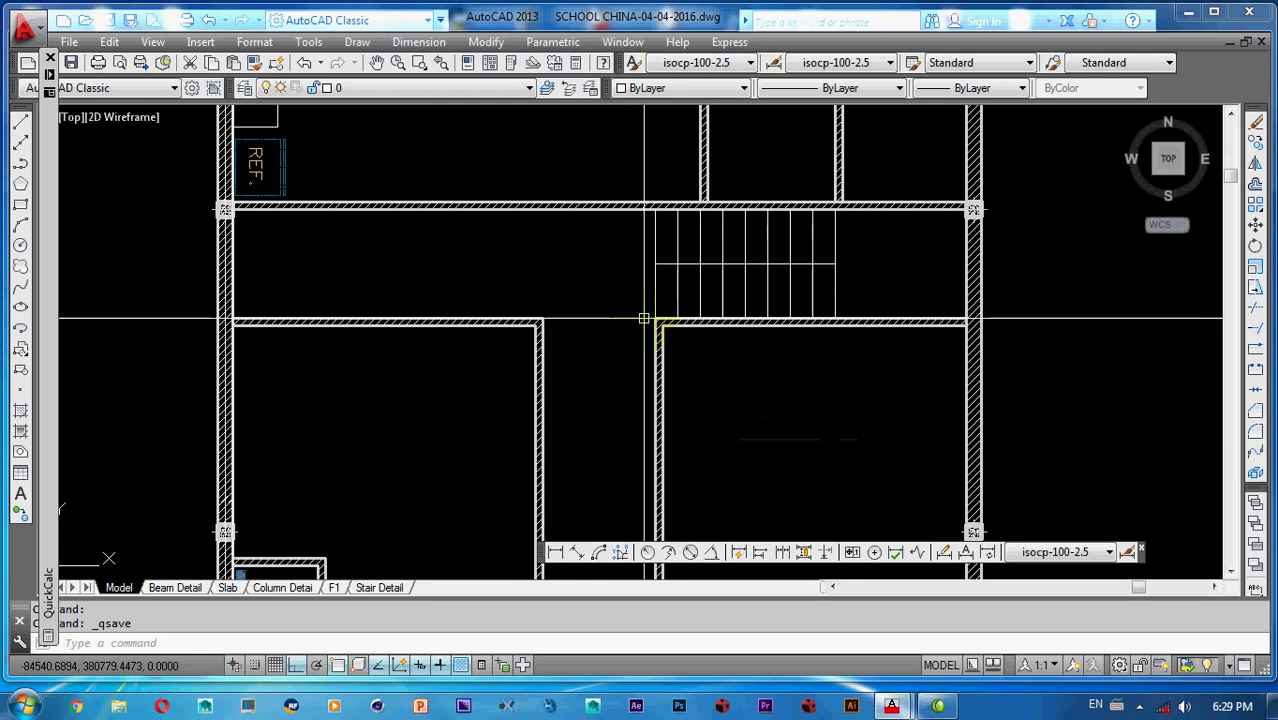
pyautogui.moveTo(649, 337)
pyautogui.mouseDown(button='middle')
pyautogui.moveTo(660, 380)
pyautogui.moveTo(675, 338)
pyautogui.mouseUp(button='middle')
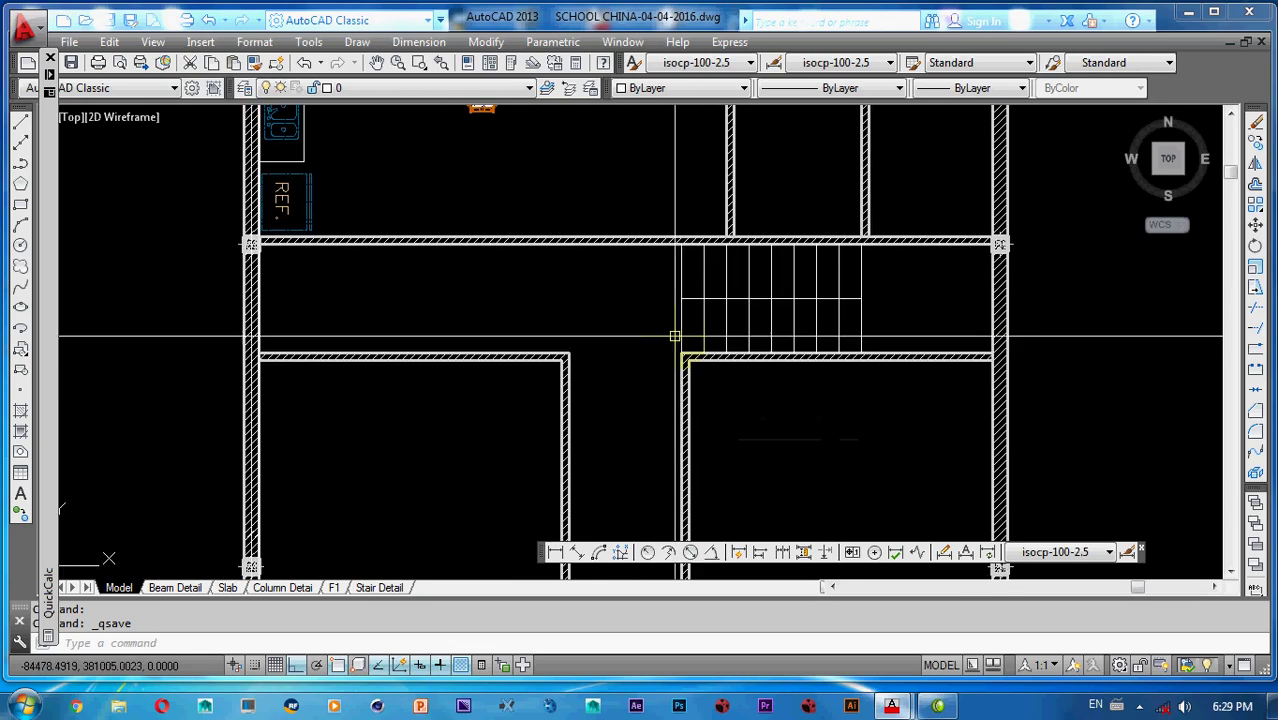
pyautogui.write('d')
pyautogui.press('Return')
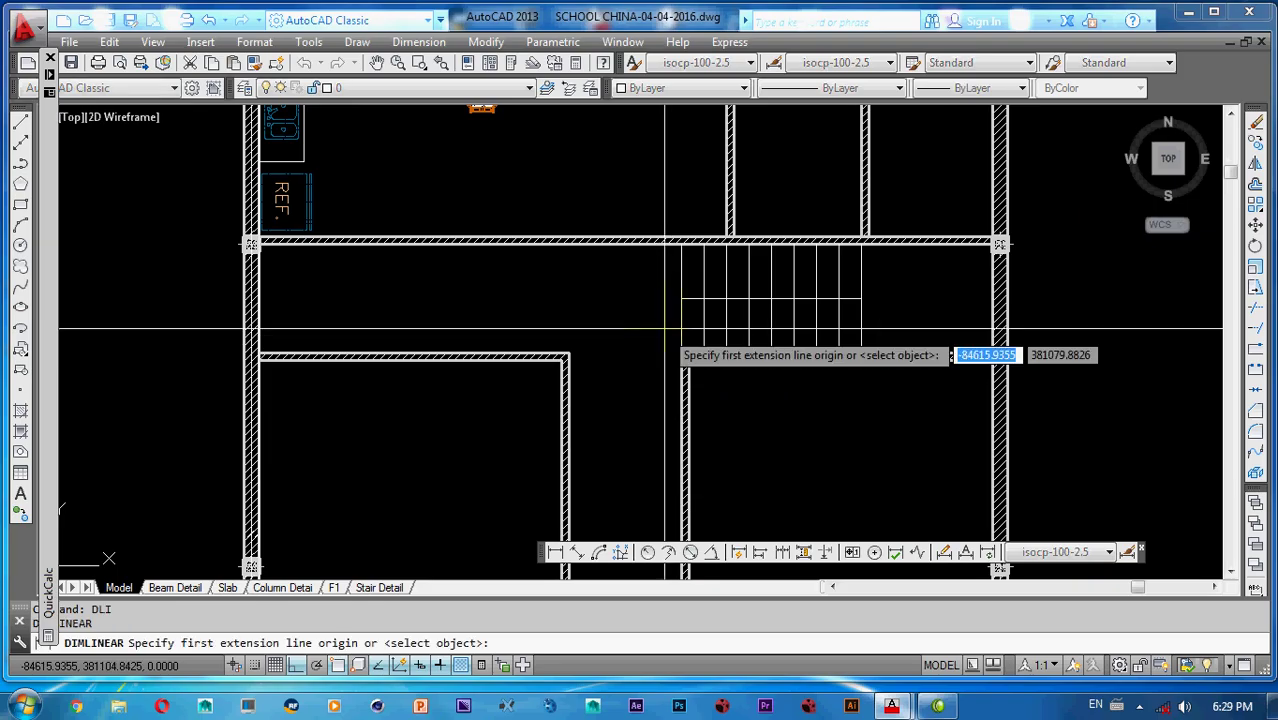
pyautogui.press('Escape')
pyautogui.press('Escape')
pyautogui.press('Escape')
# - Draw a horizontal construction line along the lower face of the wall above the stair
pyautogui.write('xl')
pyautogui.press('Return')
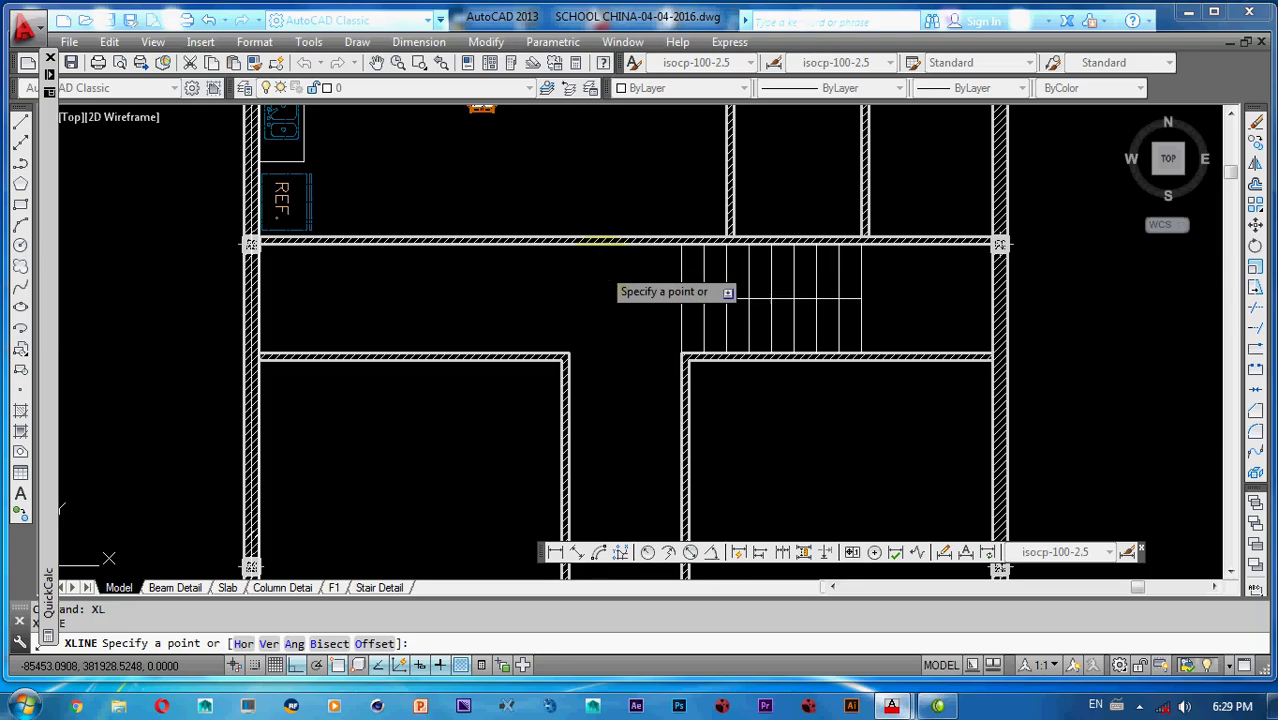
pyautogui.write('h')
pyautogui.press('Return')
pyautogui.scroll(3, 608, 242)
pyautogui.click(612, 241)
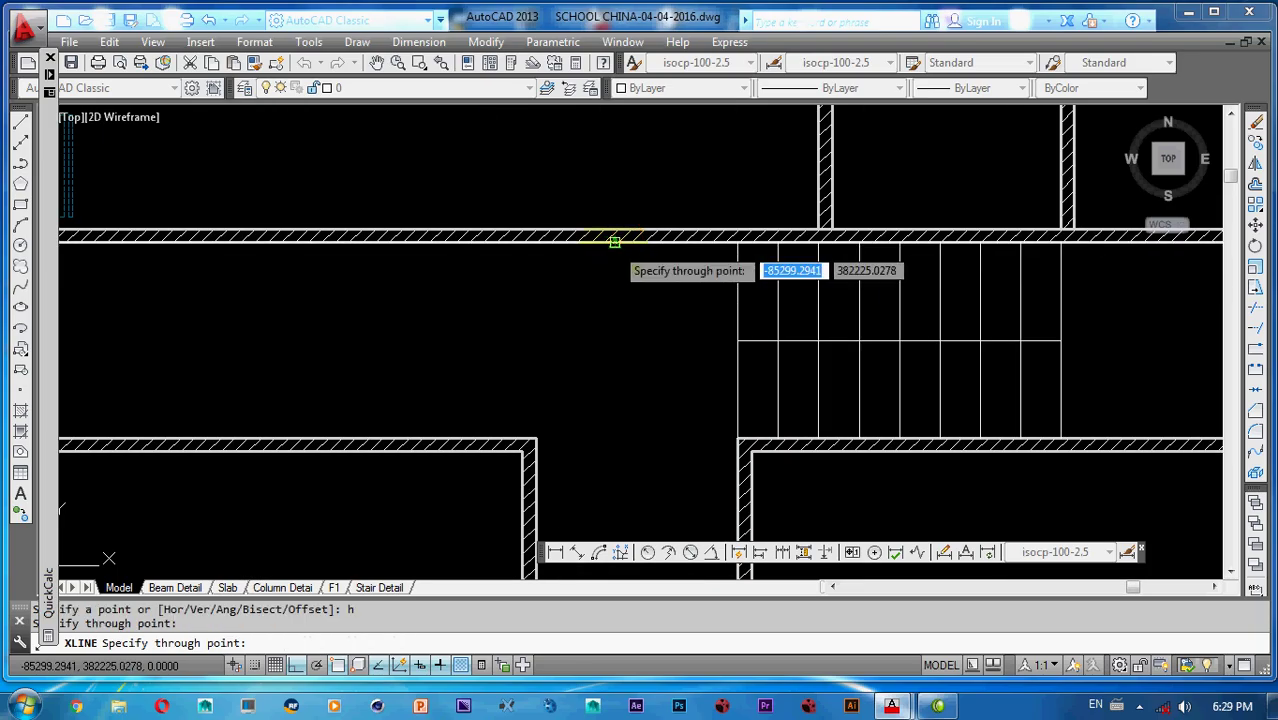
pyautogui.click(614, 241)
pyautogui.press('Escape')
# - Offset the horizontal construction line 1800 downward, below the stair corridor's lower walls
pyautogui.write('o')
pyautogui.press('Return')
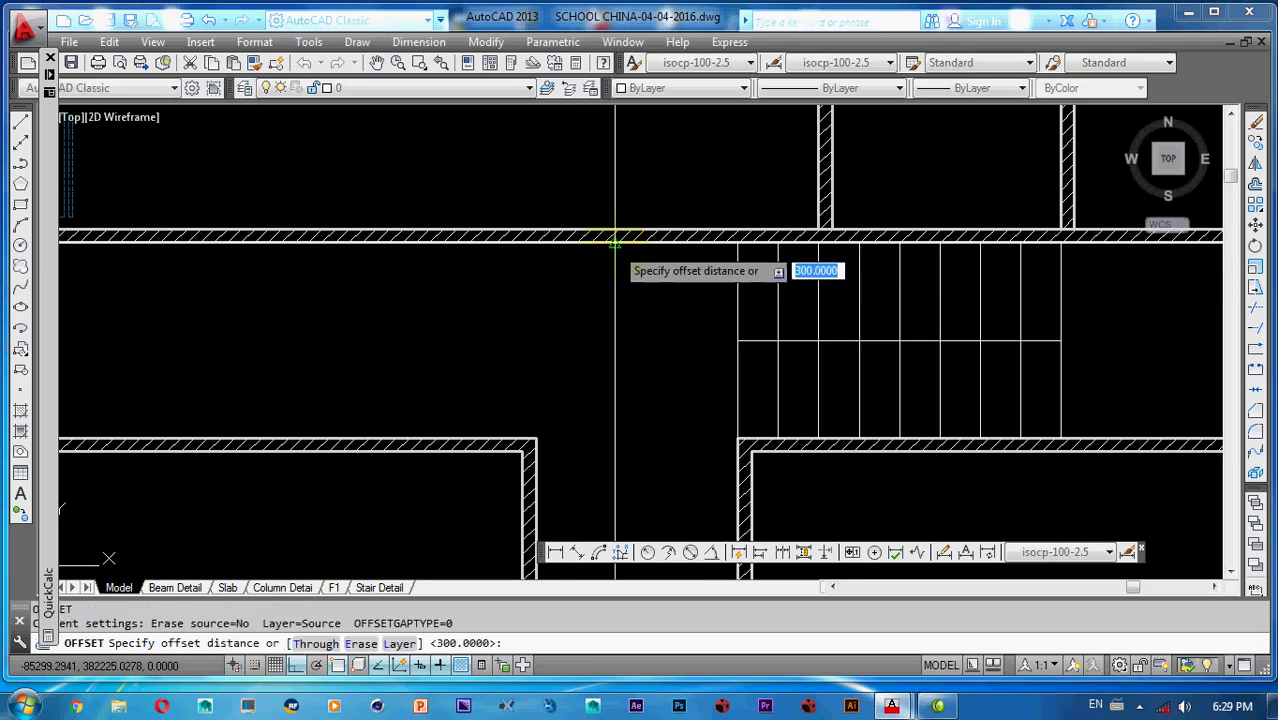
pyautogui.write('100')
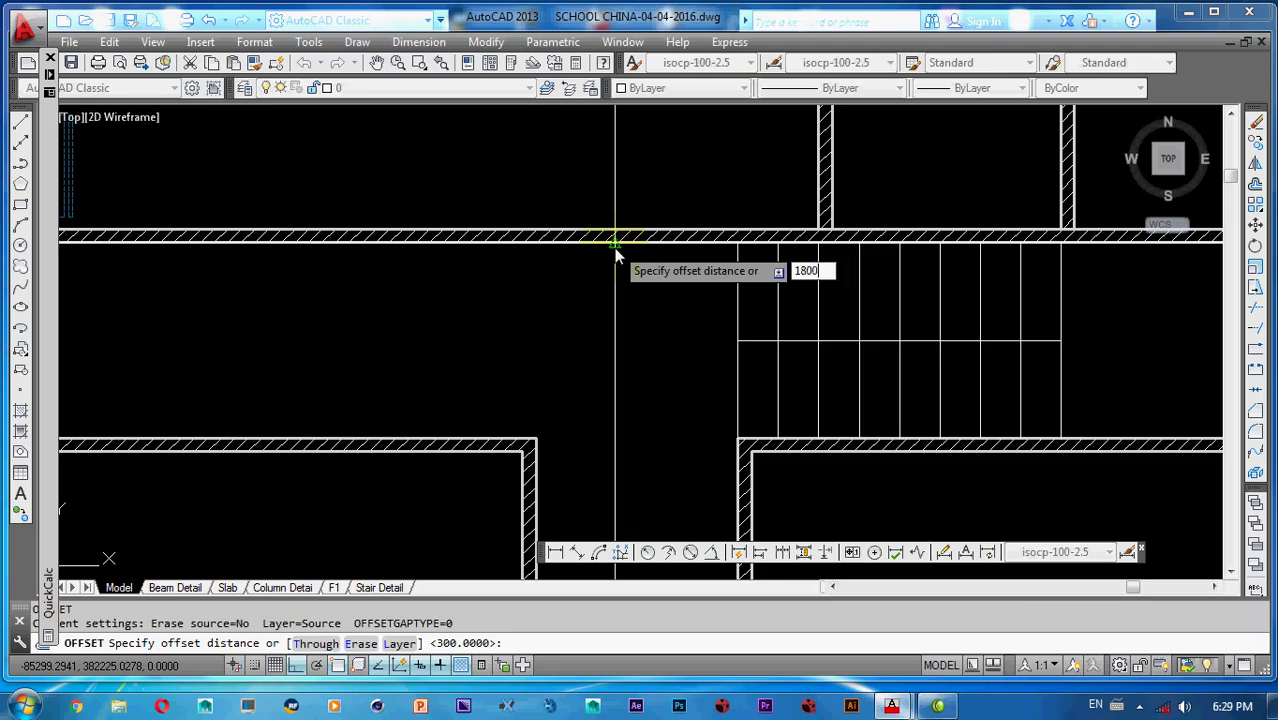
pyautogui.press('Return')
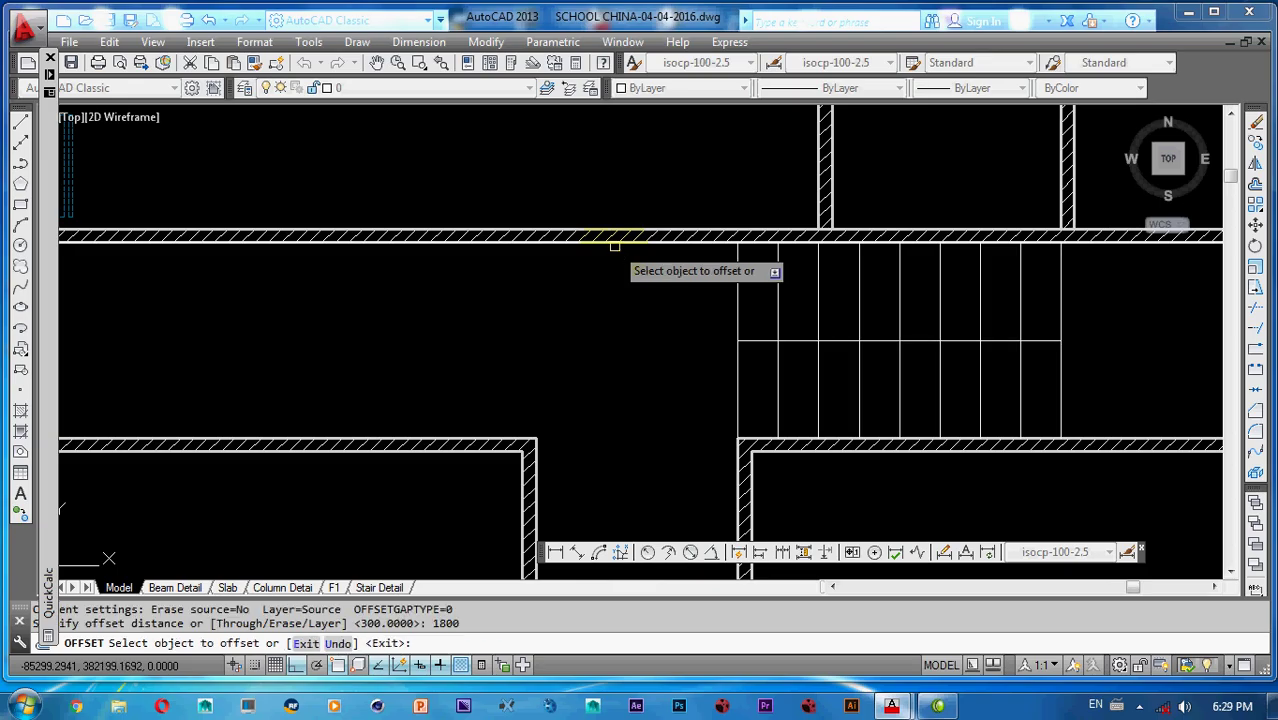
pyautogui.scroll(-2, 615, 250)
pyautogui.click(800, 257)
pyautogui.click(805, 337)
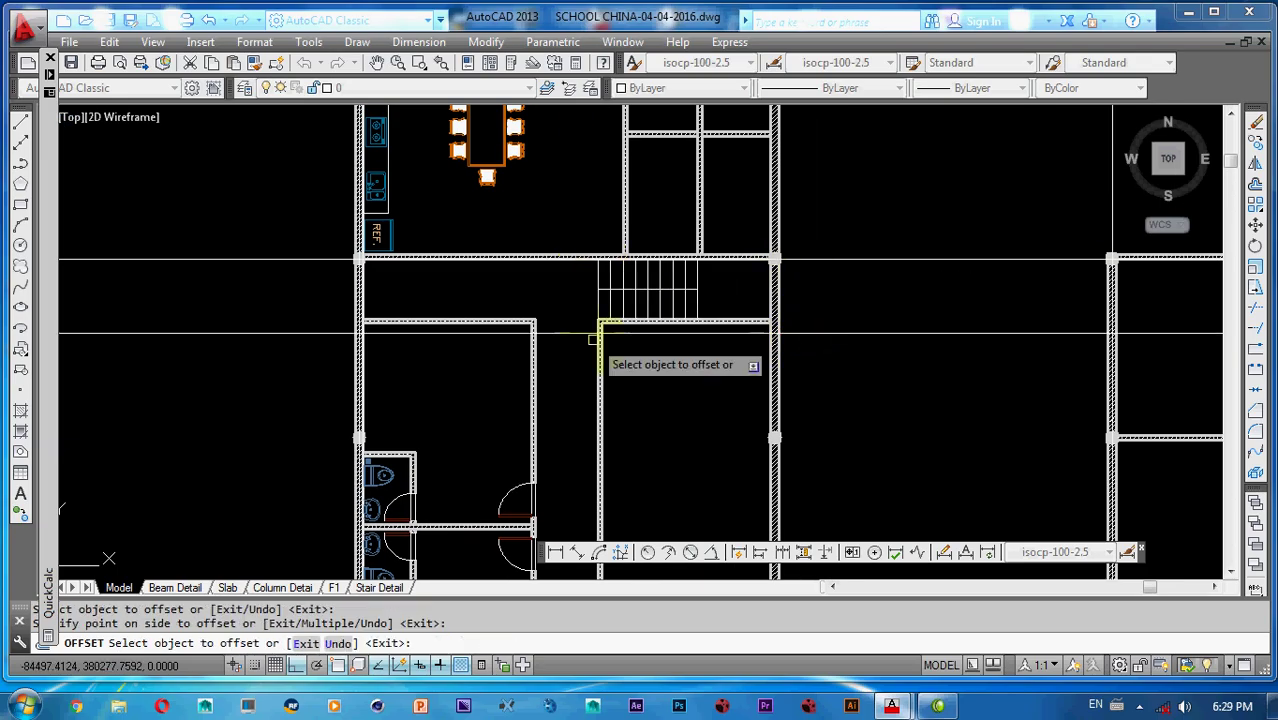
pyautogui.scroll(2, 591, 338)
pyautogui.press('Escape')
pyautogui.scroll(-2, 592, 338)
pyautogui.moveTo(602, 342)
pyautogui.mouseDown(button='middle')
pyautogui.moveTo(643, 325)
pyautogui.moveTo(653, 285)
pyautogui.moveTo(643, 309)
pyautogui.mouseUp(button='middle')
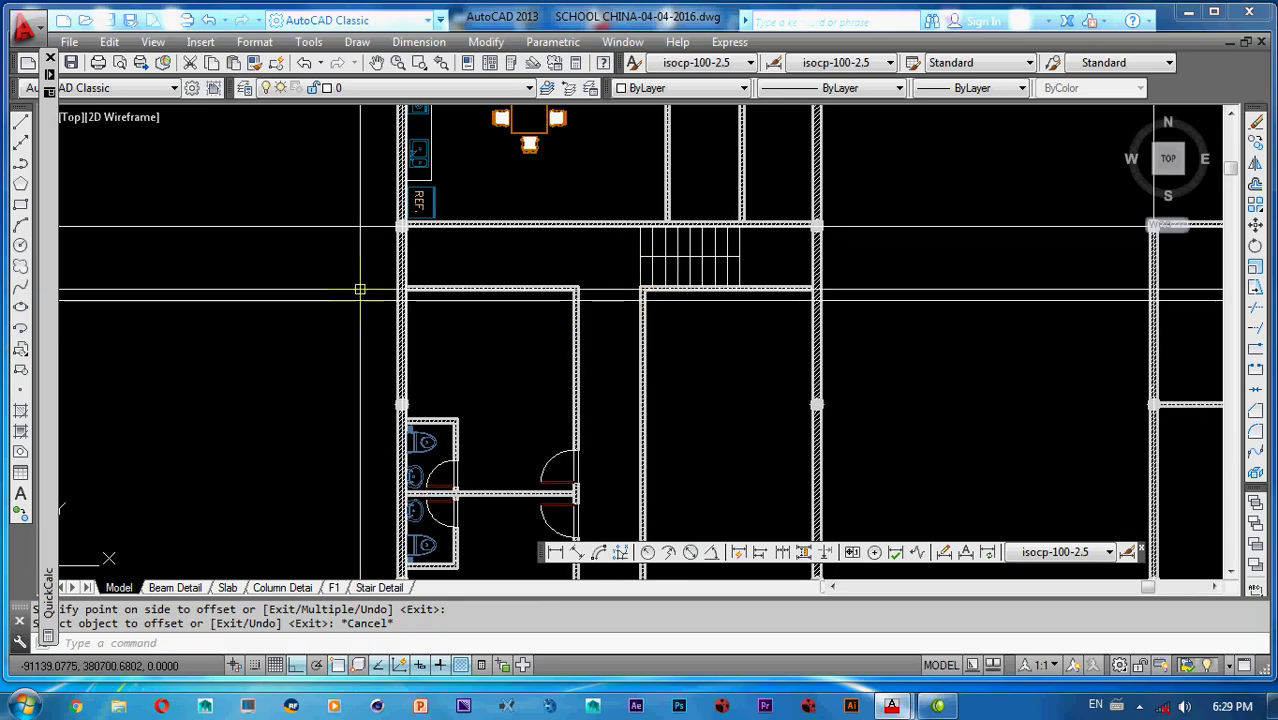
# - Offset the lower construction line 100 downward to mark the wall thickness
pyautogui.scroll(2, 360, 289)
pyautogui.moveTo(489, 305); pyautogui.dragTo(318, 337, button='middle')
pyautogui.click(205, 303)
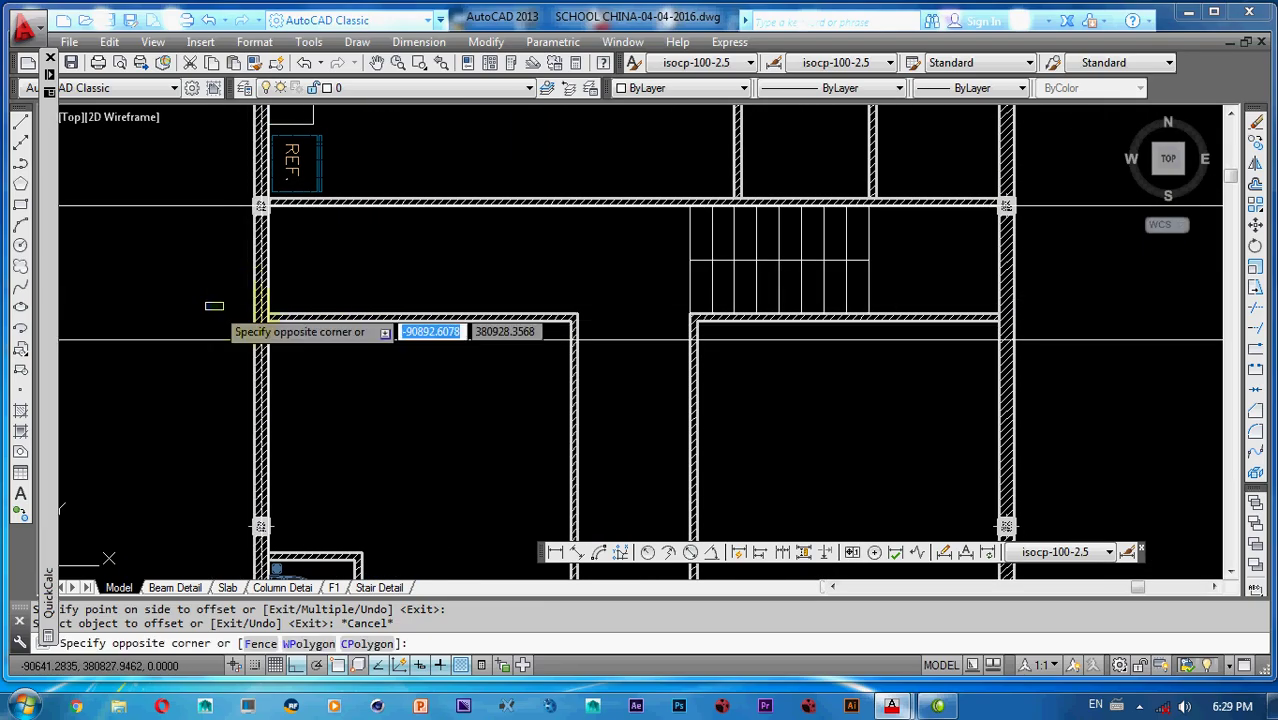
pyautogui.press('Escape')
pyautogui.scroll(3, 397, 341)
pyautogui.write('o')
pyautogui.press('Return')
pyautogui.write('100')
pyautogui.press('Return')
pyautogui.click(785, 339)
pyautogui.click(595, 342)
pyautogui.press('Escape')
pyautogui.press('Escape')
# - Stretch both corridor-end corners of the left room's top wall down onto the two construction lines
pyautogui.click(82, 244)
pyautogui.click(742, 320)
pyautogui.press('Escape')
pyautogui.click(771, 271)
pyautogui.click(618, 319)
pyautogui.click(706, 303)
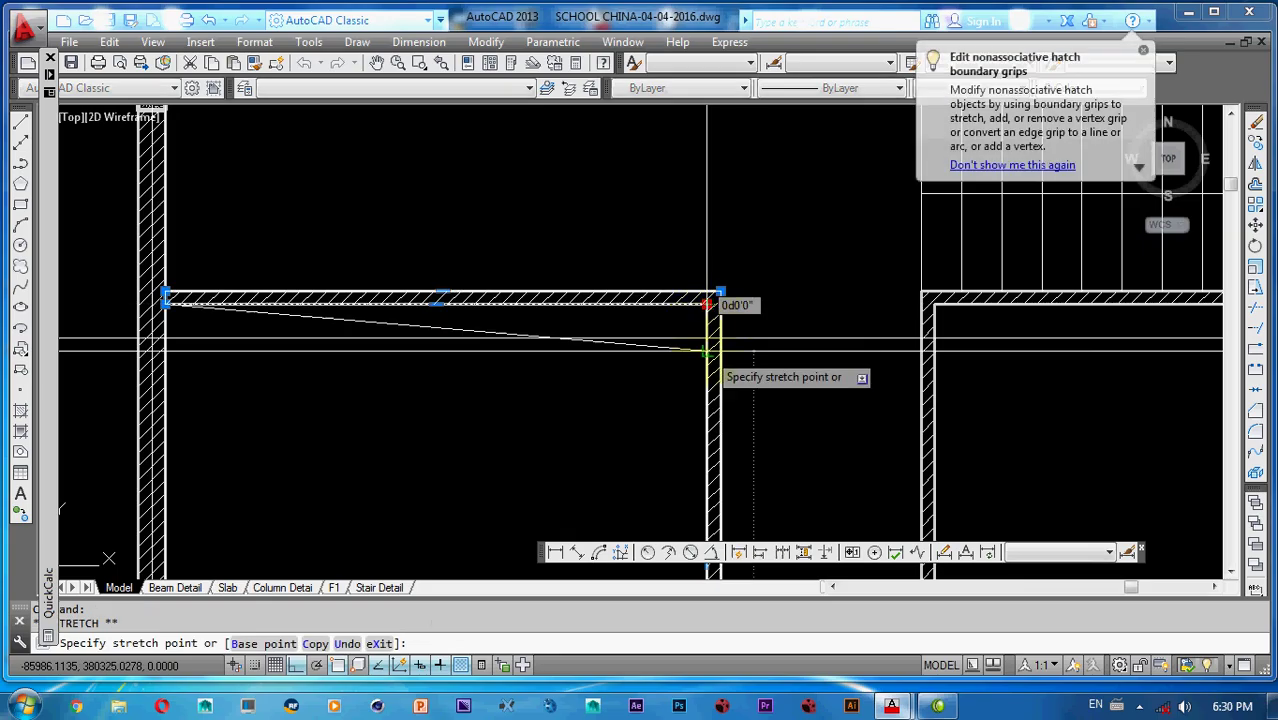
pyautogui.scroll(3, 710, 351)
pyautogui.click(733, 246)
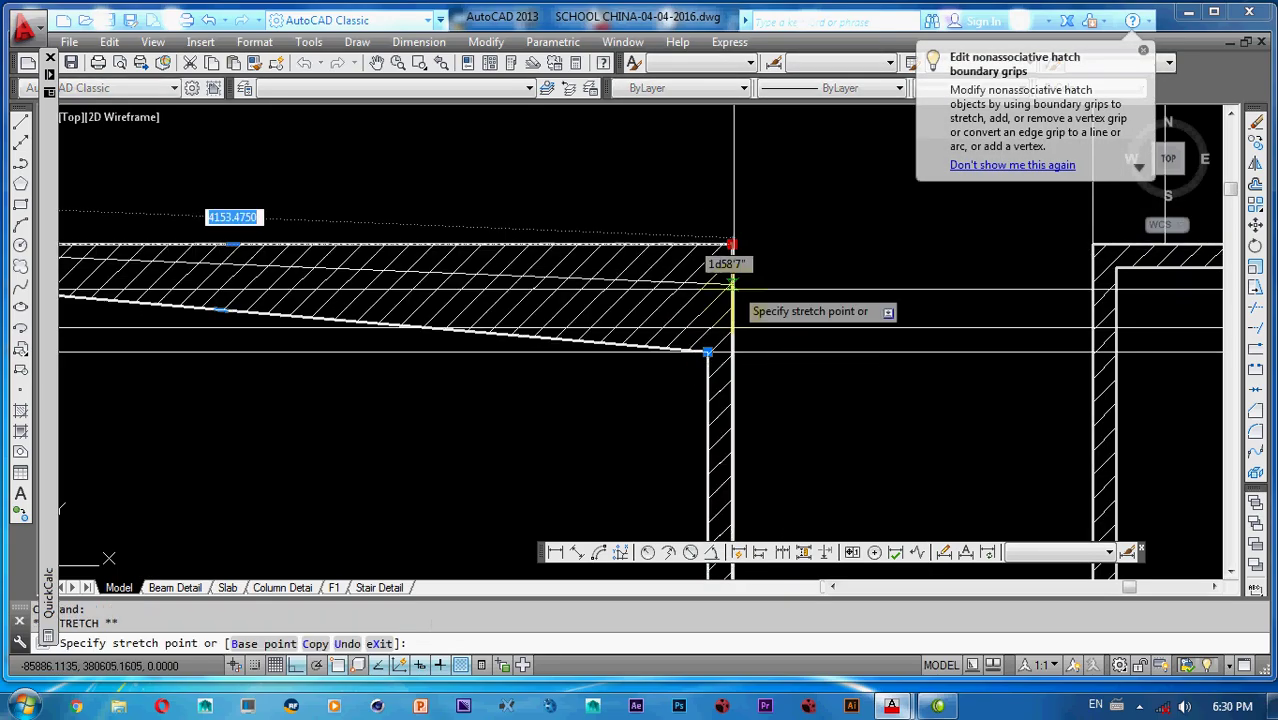
pyautogui.click(733, 327)
# - Stretch both outer-wall-end corners of the left room's top wall down onto the two construction lines
pyautogui.moveTo(460, 283); pyautogui.dragTo(740, 283, button='middle')
pyautogui.moveTo(283, 338); pyautogui.dragTo(663, 334, button='middle')
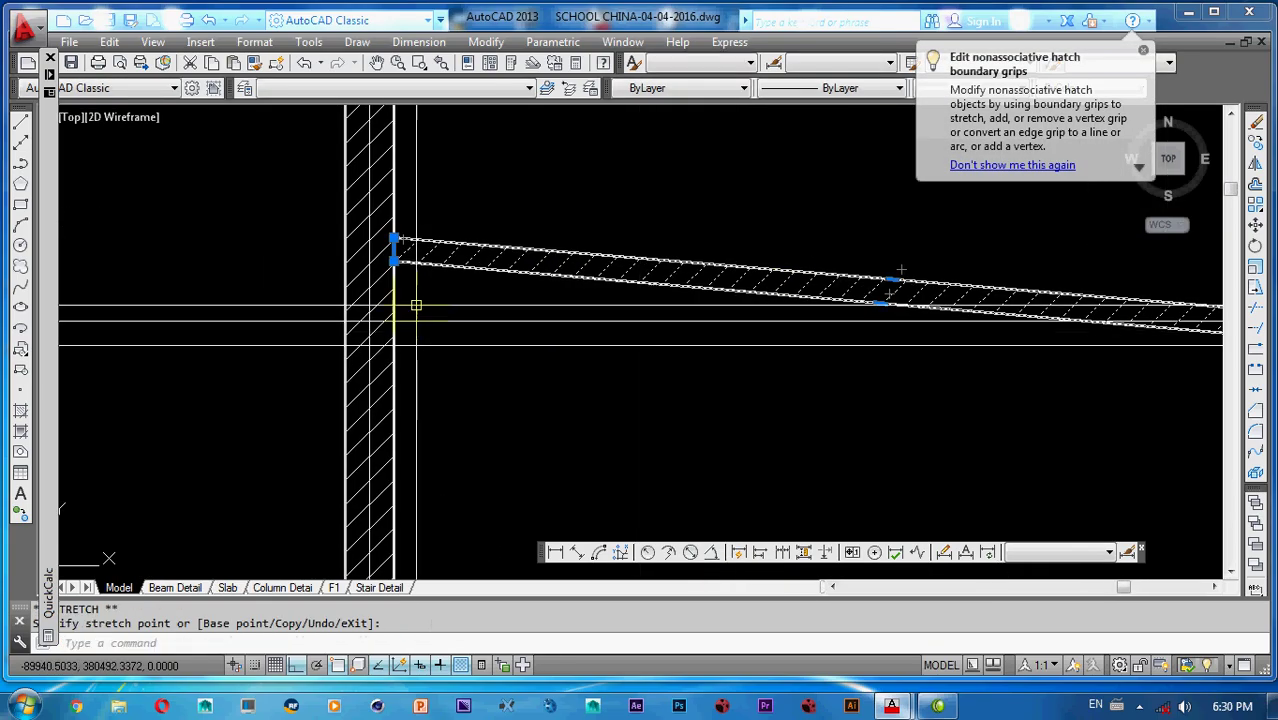
pyautogui.click(393, 261)
pyautogui.click(393, 345)
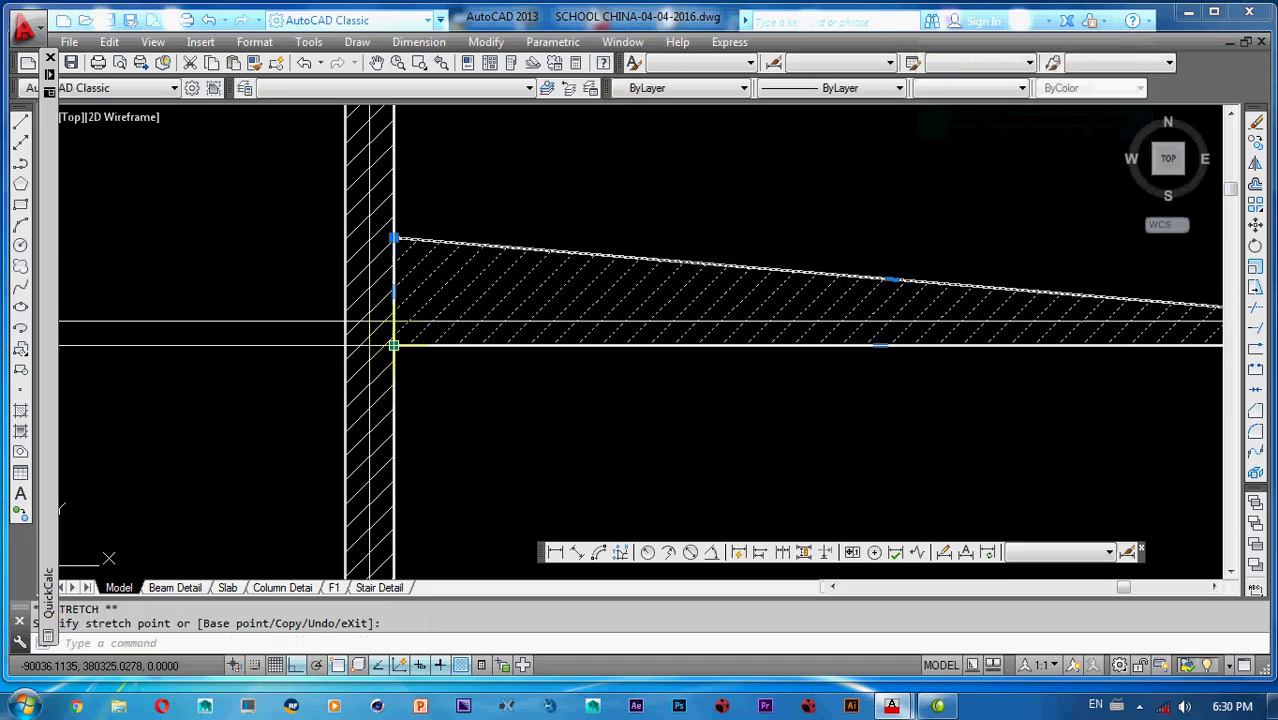
pyautogui.click(394, 240)
pyautogui.click(394, 322)
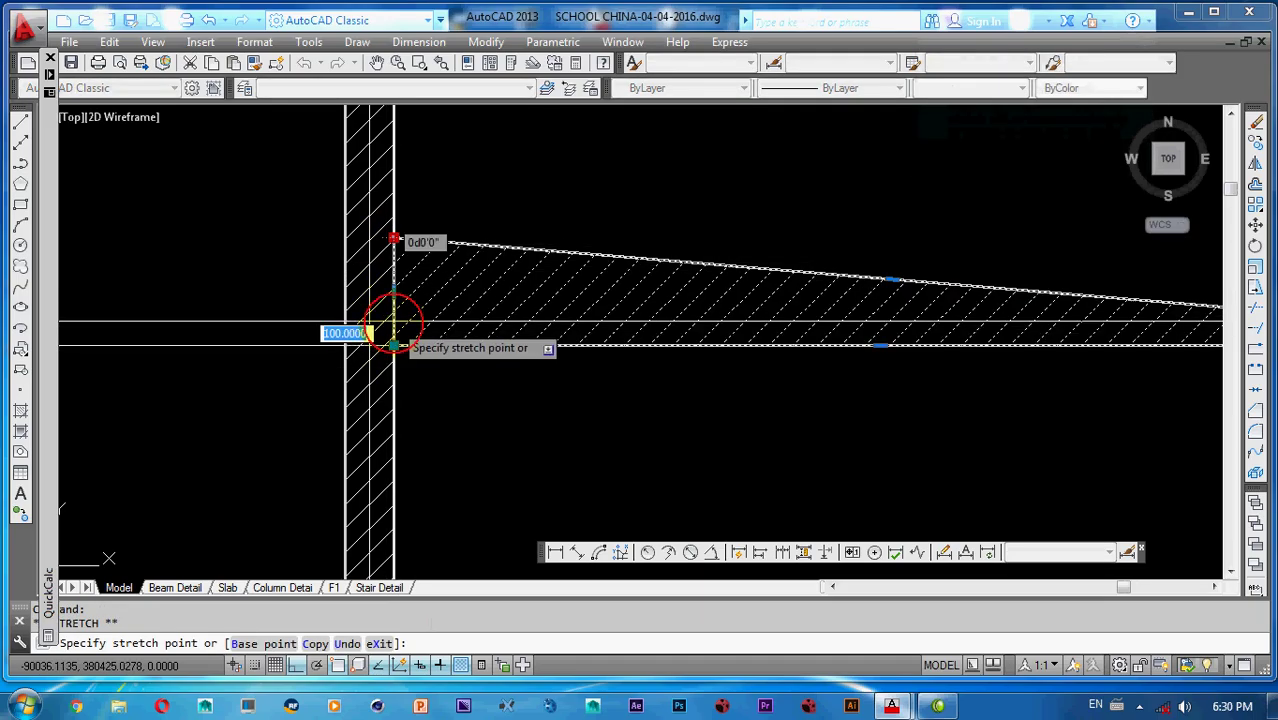
pyautogui.moveTo(990, 325); pyautogui.dragTo(456, 316, button='middle')
pyautogui.scroll(-5, 456, 316)
pyautogui.scroll(3, 615, 302)
pyautogui.moveTo(617, 303)
pyautogui.mouseDown(button='middle')
pyautogui.moveTo(593, 320)
pyautogui.moveTo(478, 330)
pyautogui.mouseUp(button='middle')
pyautogui.press('Escape')
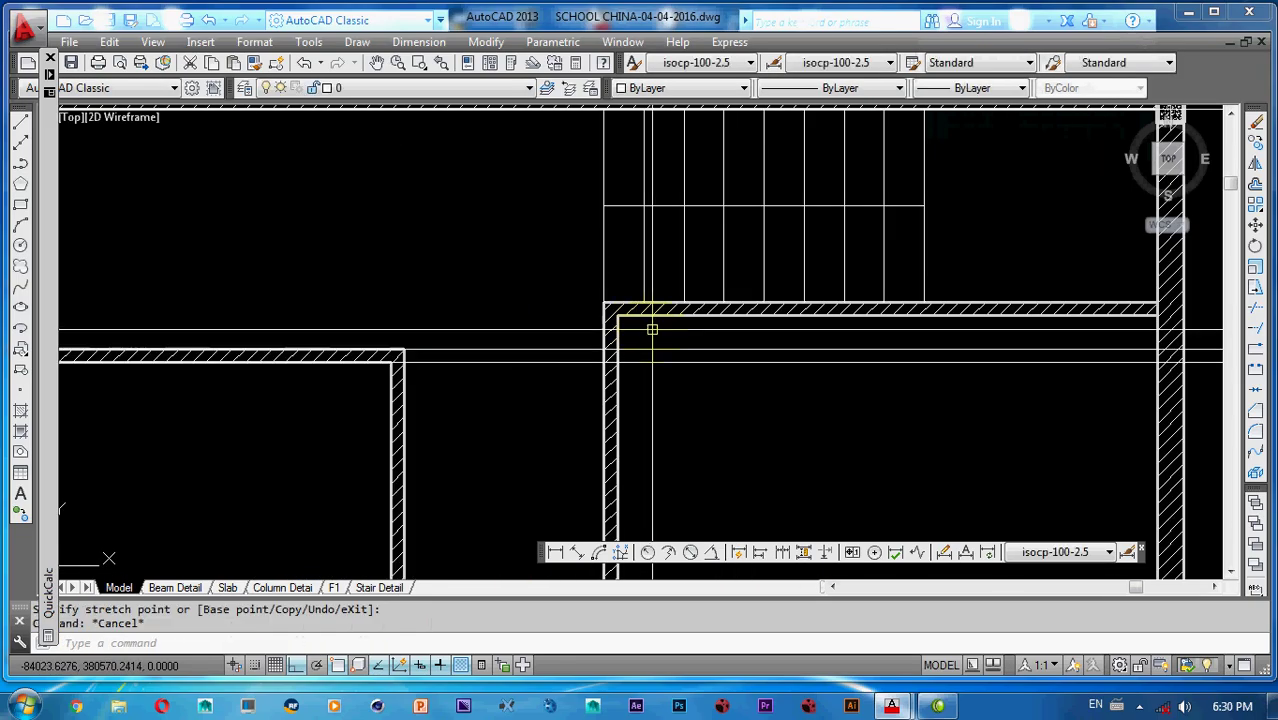
# - Stretch both corridor-end corners of the right room's top wall down onto the two construction lines
pyautogui.click(651, 329)
pyautogui.click(600, 323)
pyautogui.click(618, 315)
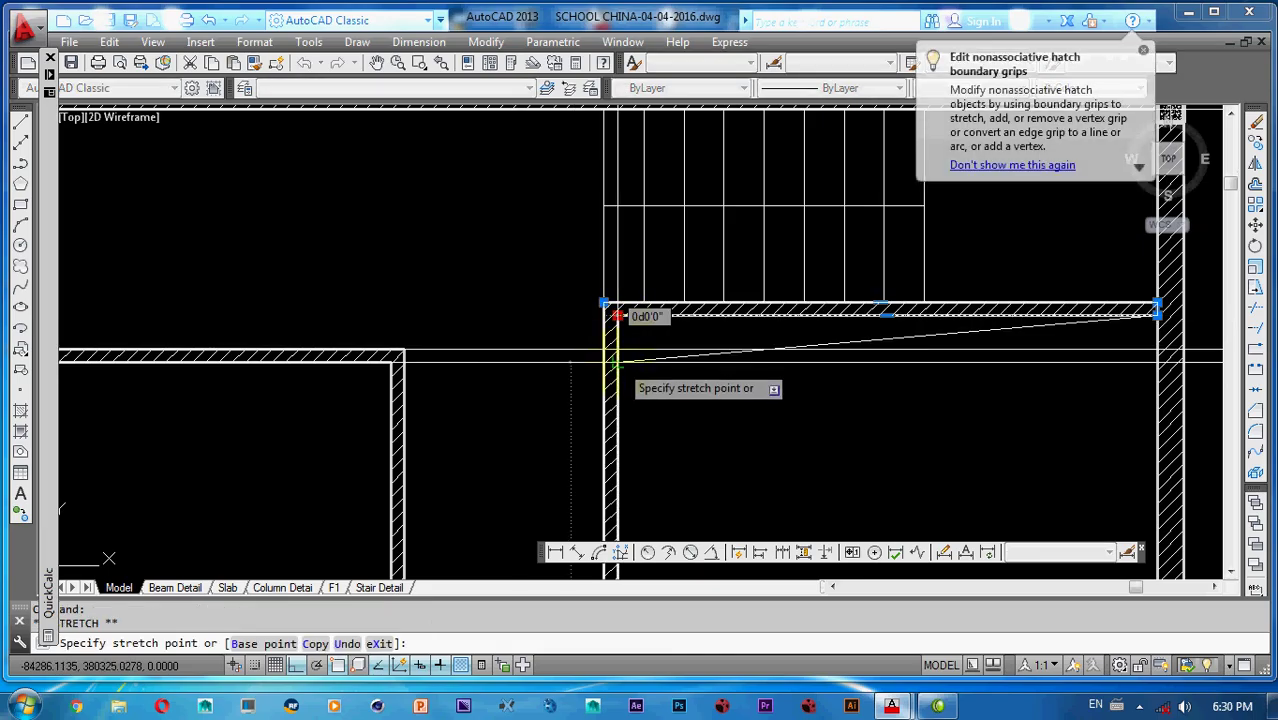
pyautogui.scroll(3, 630, 385)
pyautogui.click(615, 294)
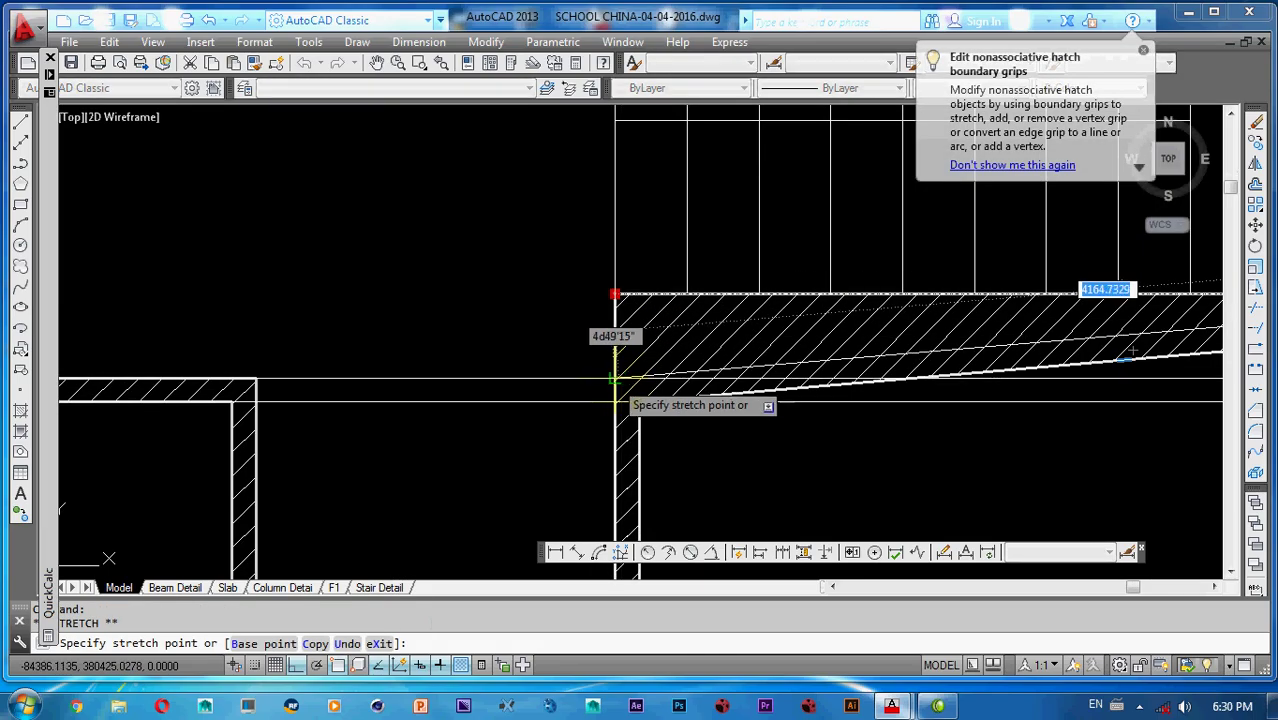
pyautogui.click(615, 378)
# - Stretch both outer-wall-end corners of the right room's top wall down onto the two construction lines
pyautogui.scroll(-3, 635, 343)
pyautogui.moveTo(635, 343); pyautogui.dragTo(270, 334, button='middle')
pyautogui.scroll(2, 818, 312)
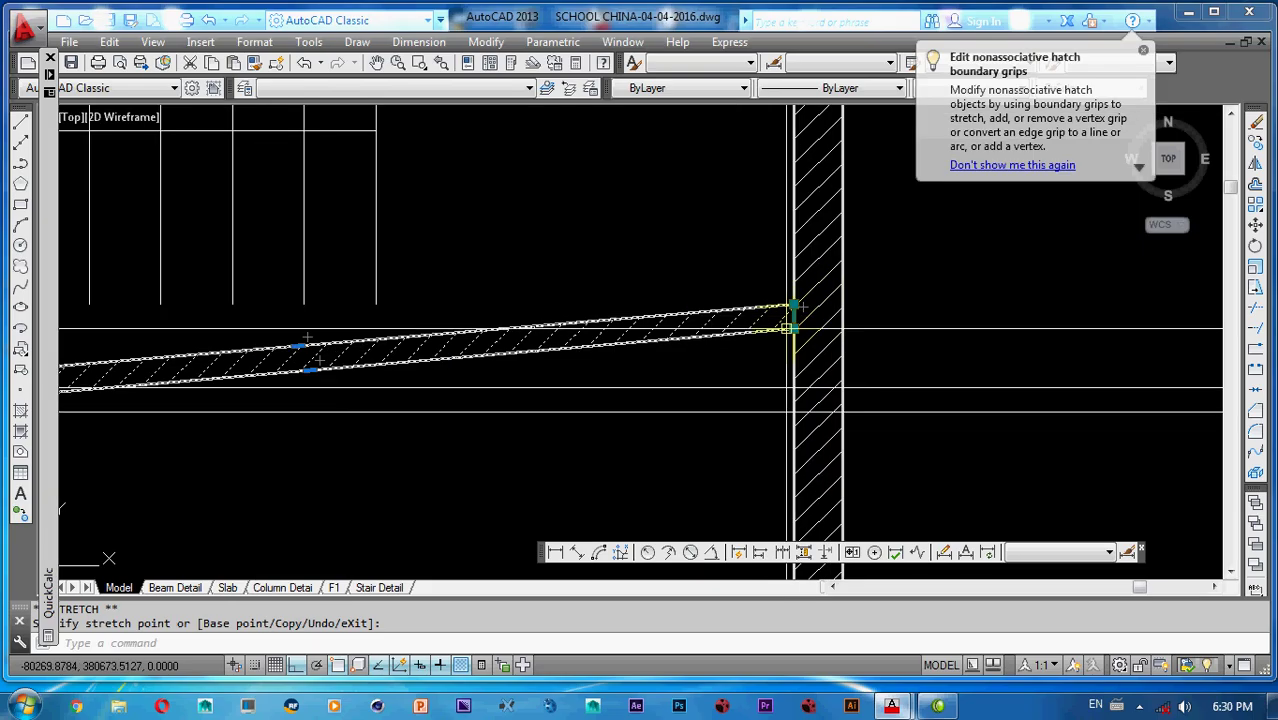
pyautogui.click(792, 410)
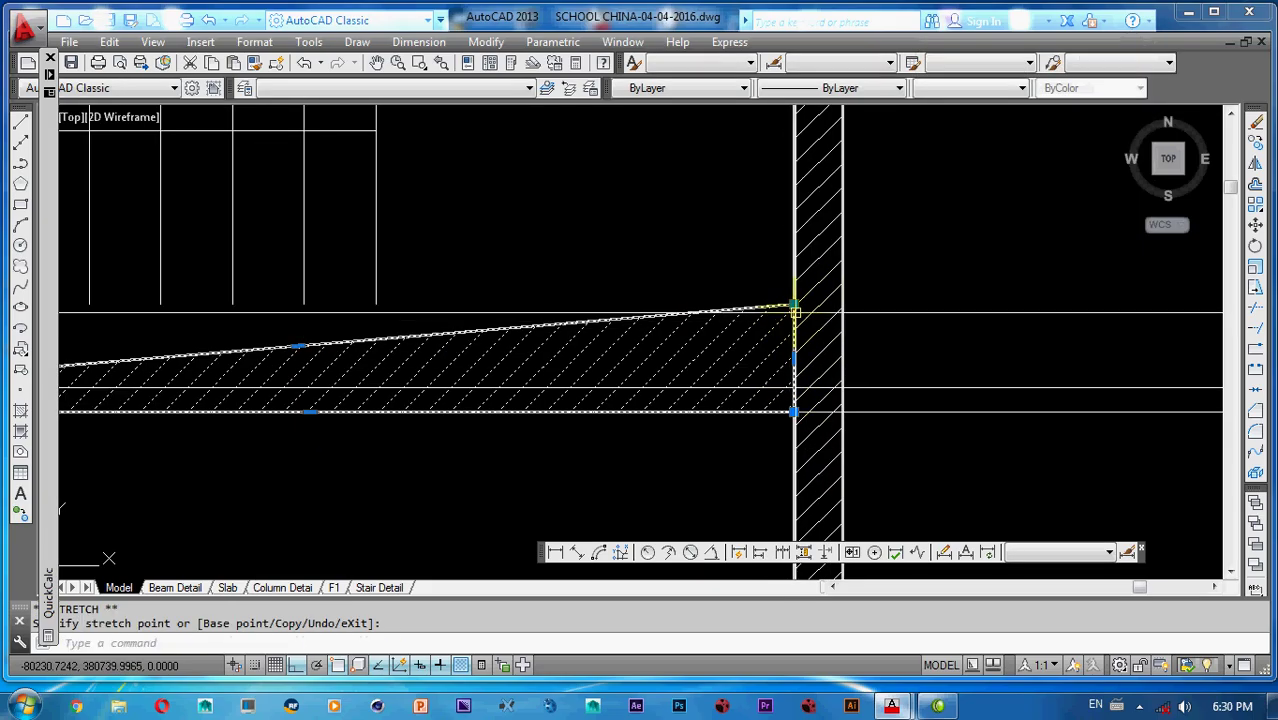
pyautogui.click(793, 305)
pyautogui.scroll(2, 795, 380)
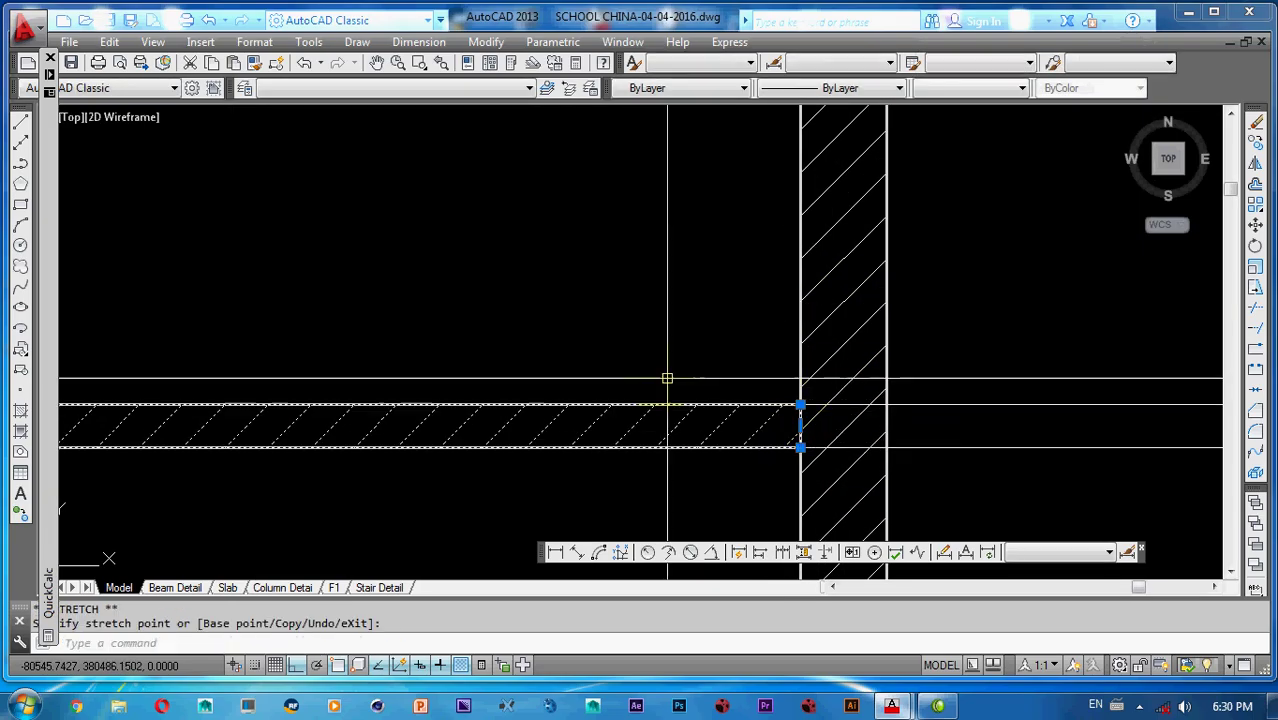
pyautogui.scroll(-3, 665, 374)
pyautogui.press('Escape')
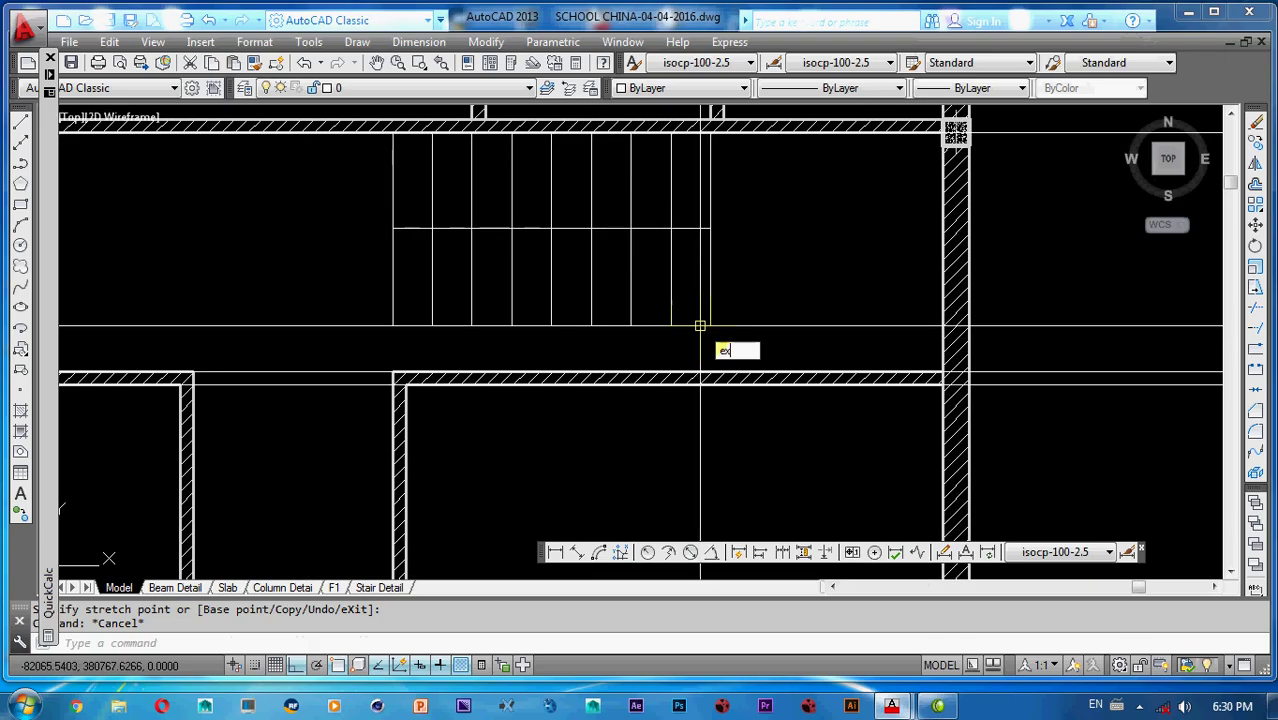
# - Extend the stair tread lines down to the right room's relocated top wall
pyautogui.press('Return')
pyautogui.press('Return')
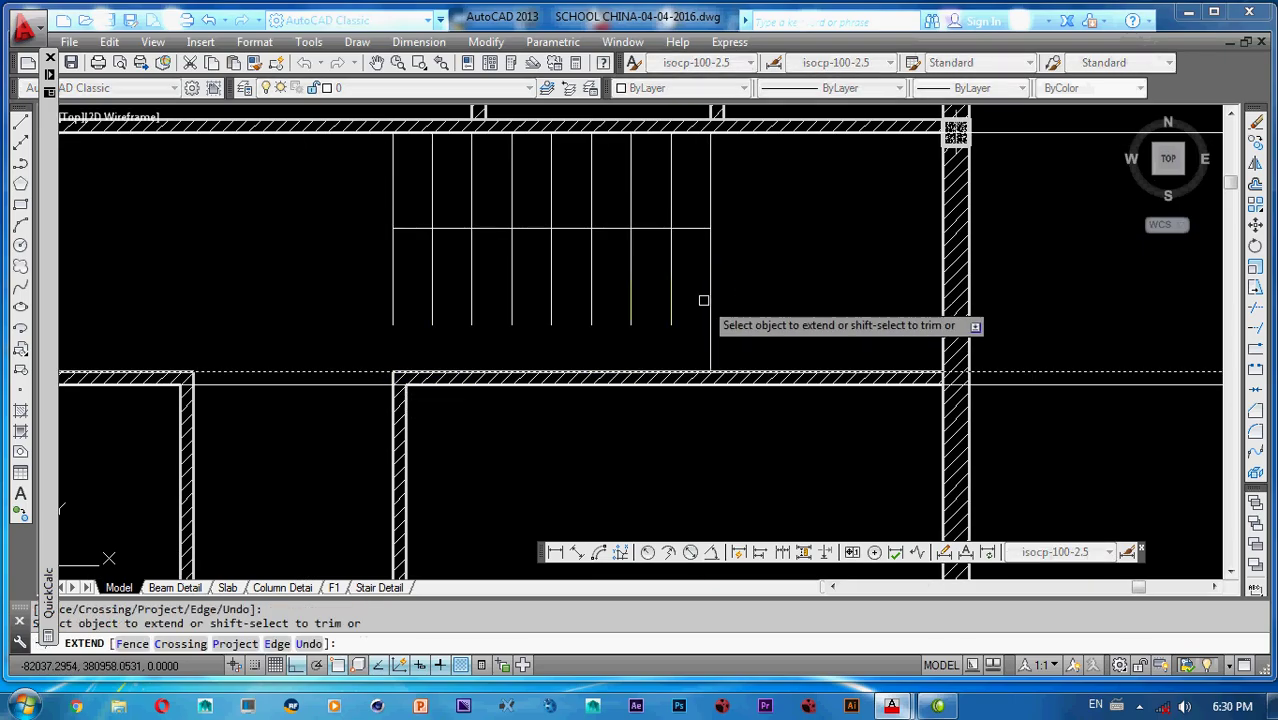
pyautogui.click(679, 294)
pyautogui.click(307, 337)
pyautogui.press('Escape')
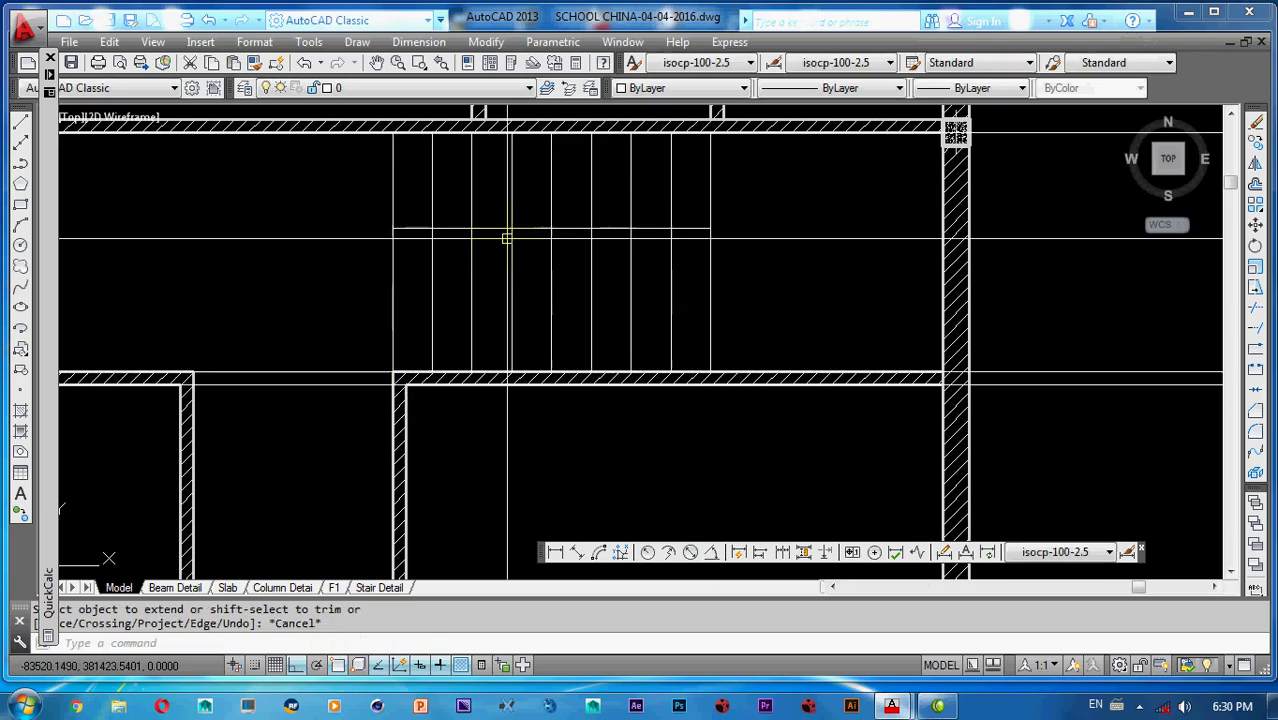
# - Move the horizontal line dividing the stair flights down to the midpoint of the extended tread lines
pyautogui.click(500, 230)
pyautogui.write('m')
pyautogui.press('Return')
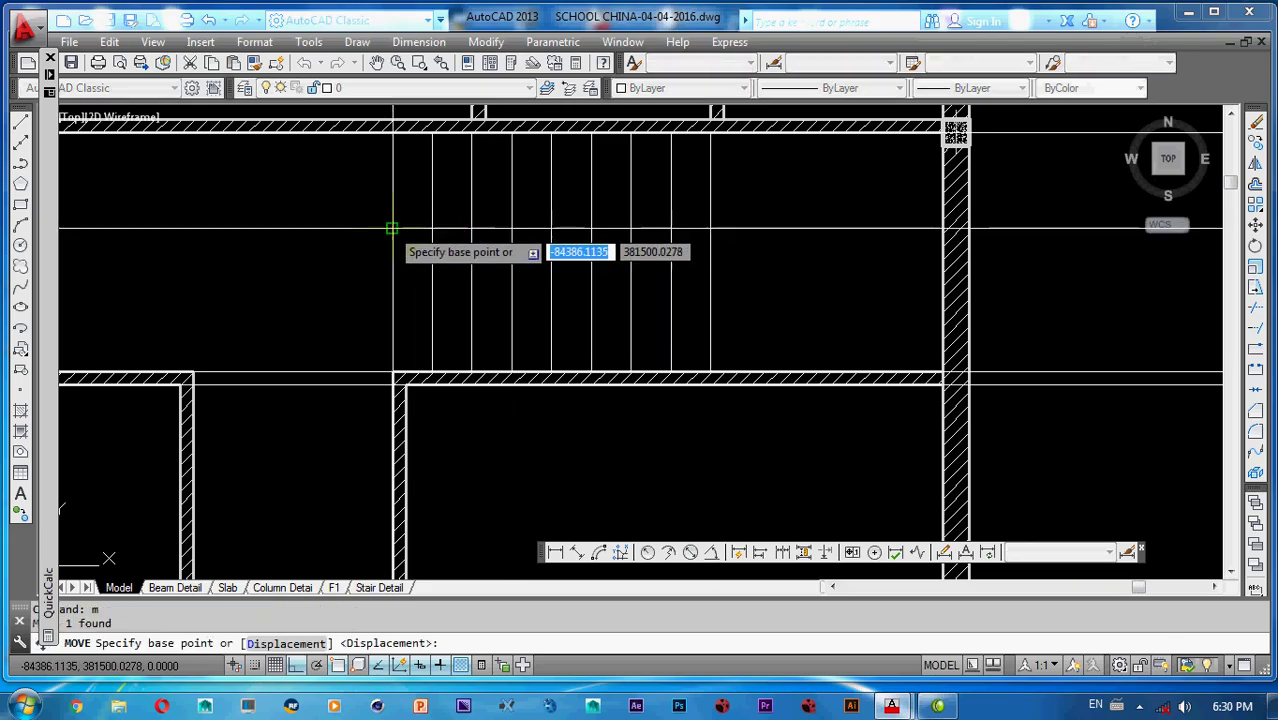
pyautogui.click(392, 228)
pyautogui.click(392, 262)
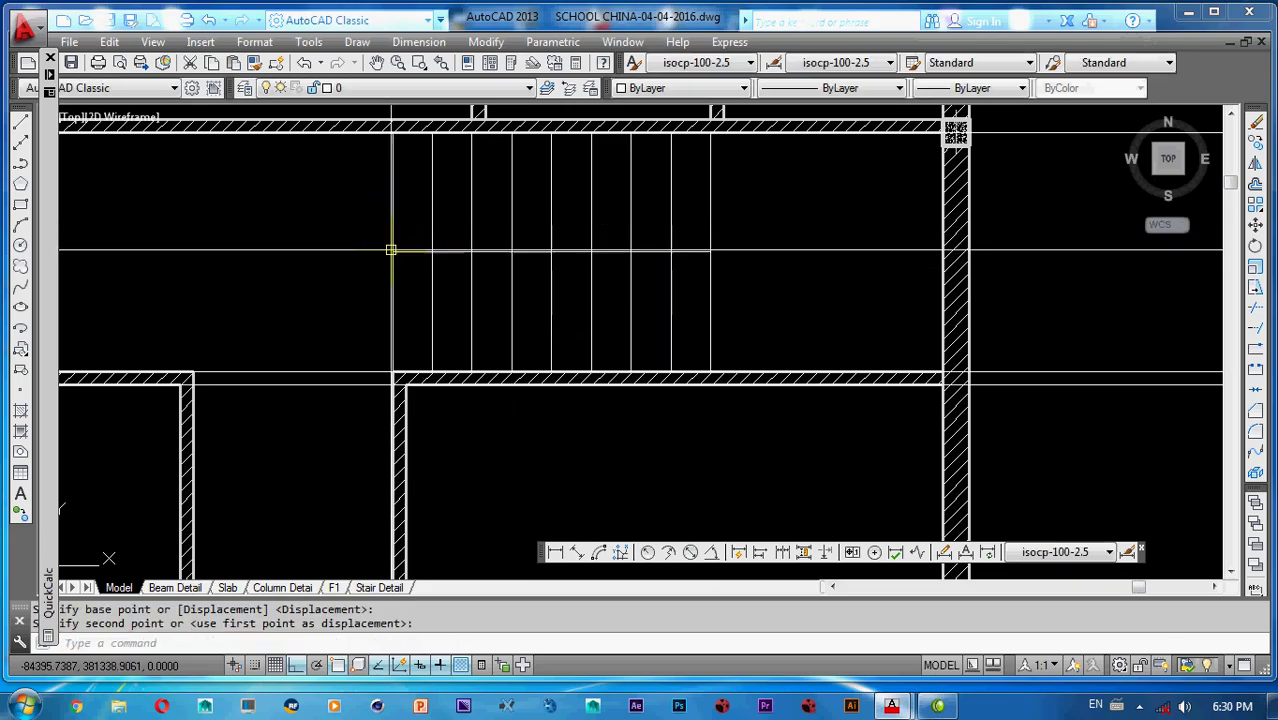
# - Add a horizontal construction line through the lower corridor-side corner of the left room's bottom wall
pyautogui.scroll(-3, 499, 265)
pyautogui.scroll(3, 567, 263)
pyautogui.moveTo(648, 380); pyautogui.dragTo(543, 196, button='middle')
pyautogui.scroll(-2, 576, 258)
pyautogui.moveTo(543, 291); pyautogui.dragTo(561, 393, button='middle')
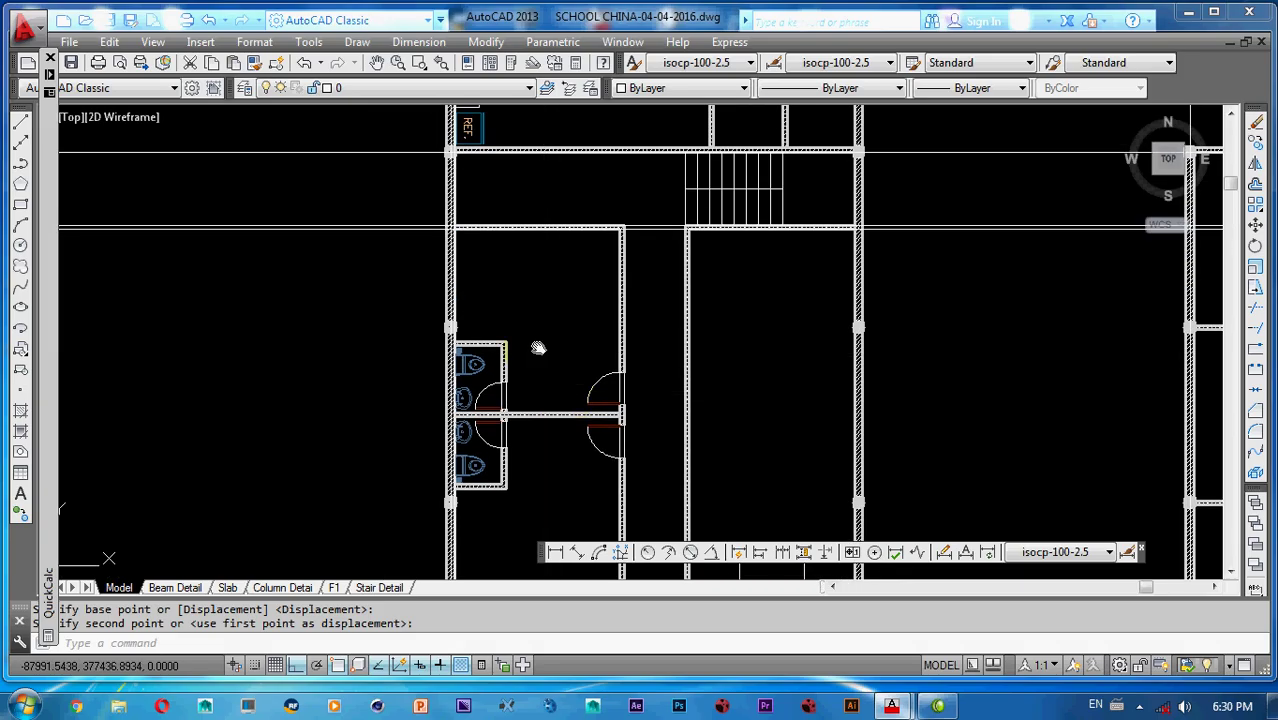
pyautogui.moveTo(538, 348); pyautogui.dragTo(561, 278, button='middle')
pyautogui.scroll(-3, 556, 288)
pyautogui.scroll(3, 496, 377)
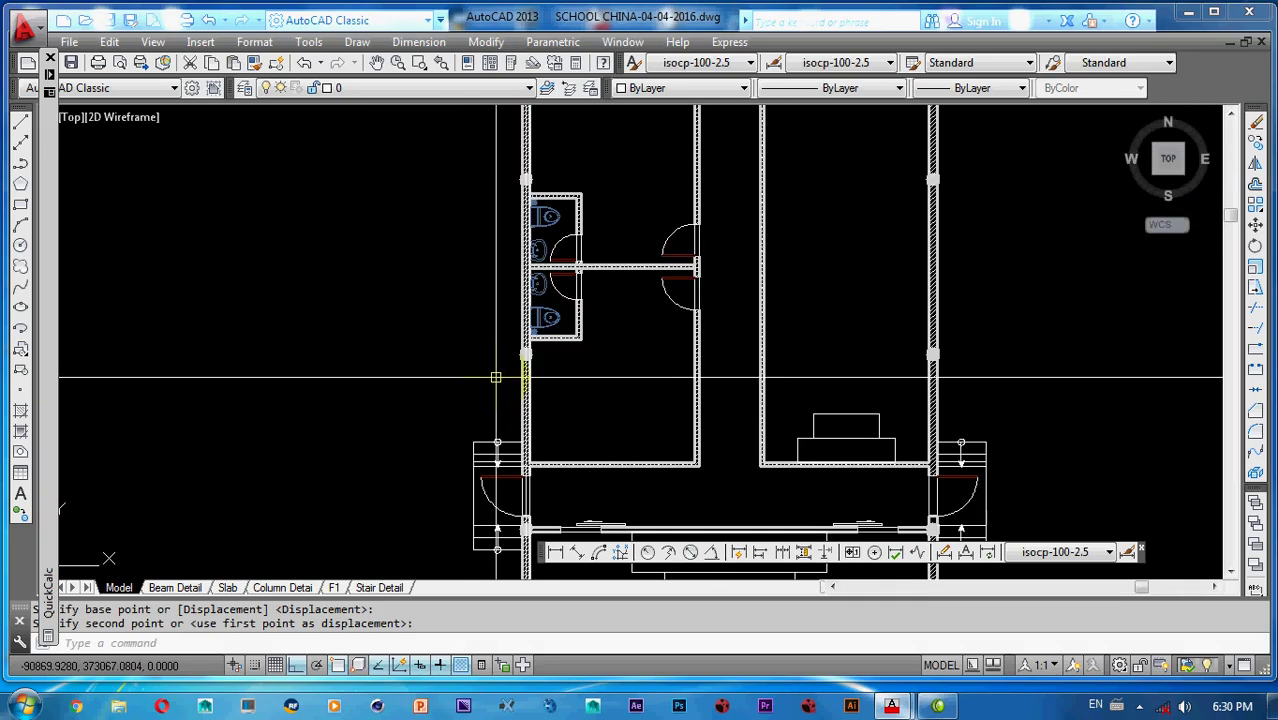
pyautogui.moveTo(496, 377)
pyautogui.mouseDown(button='middle')
pyautogui.moveTo(499, 442)
pyautogui.moveTo(579, 400)
pyautogui.mouseUp(button='middle')
pyautogui.write('x')
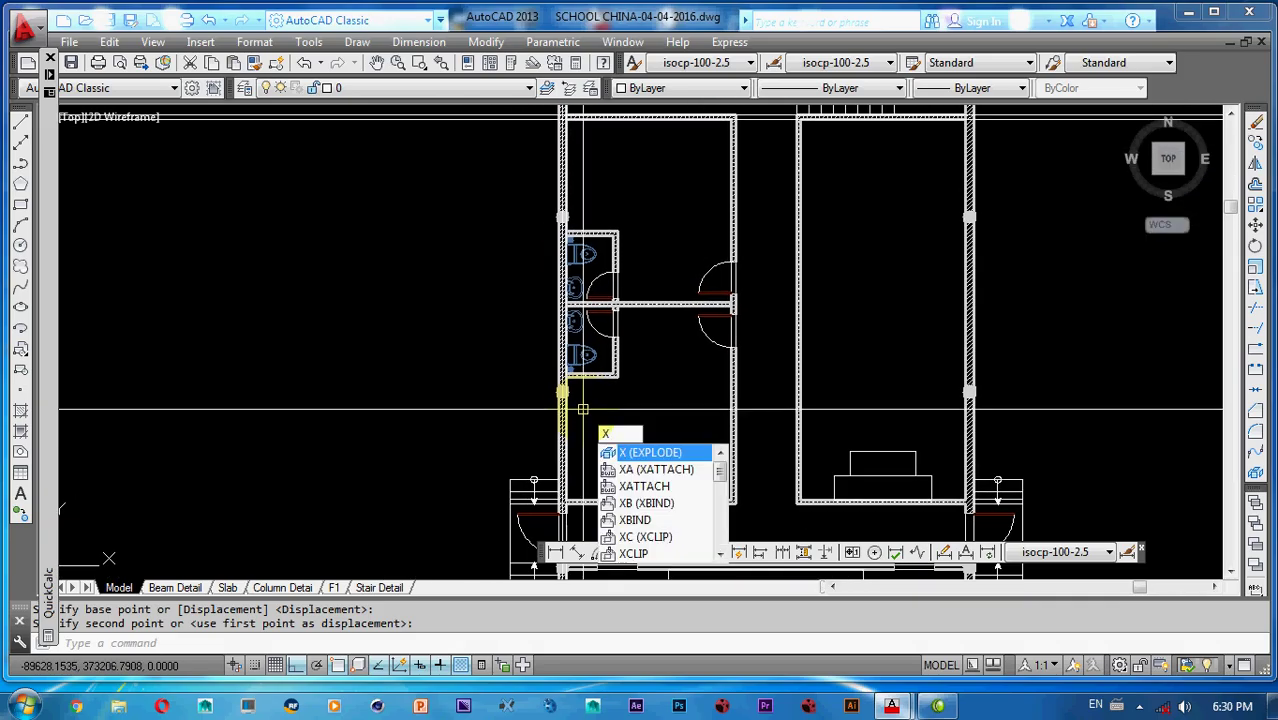
pyautogui.write('l')
pyautogui.press('Return')
pyautogui.write('h')
pyautogui.press('Return')
pyautogui.scroll(5, 775, 478)
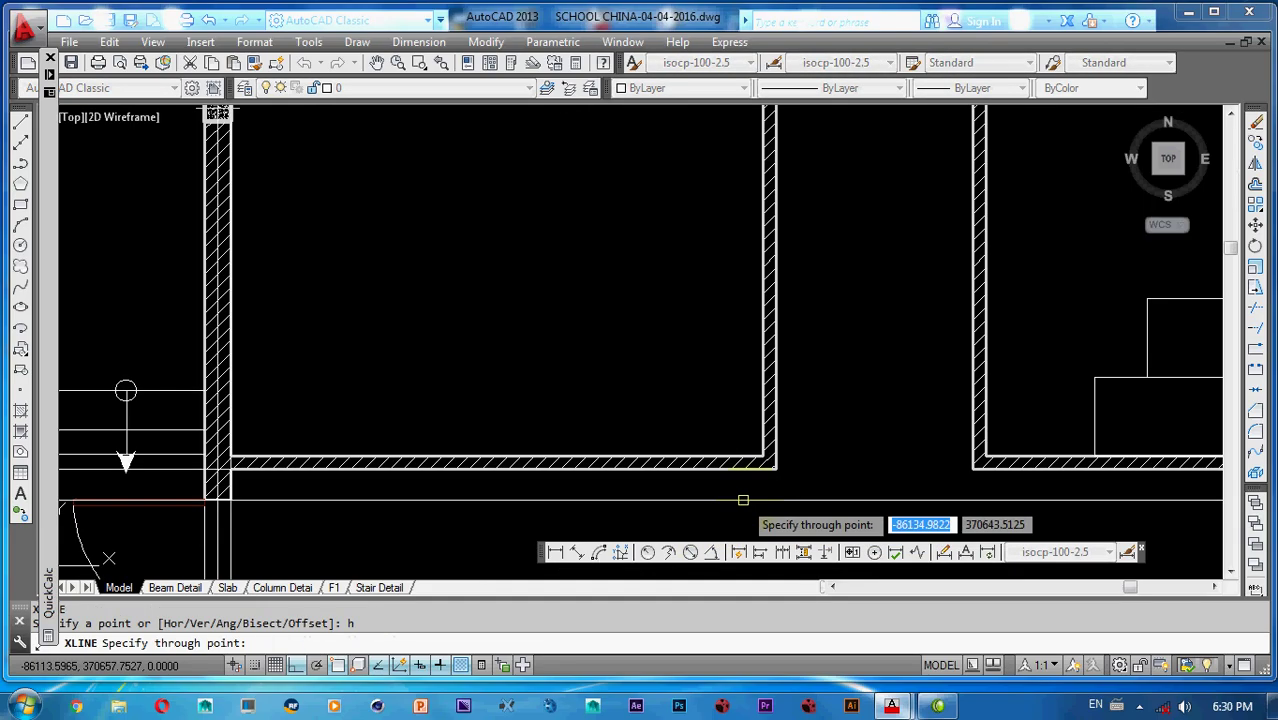
pyautogui.click(769, 467)
pyautogui.scroll(-4, 740, 490)
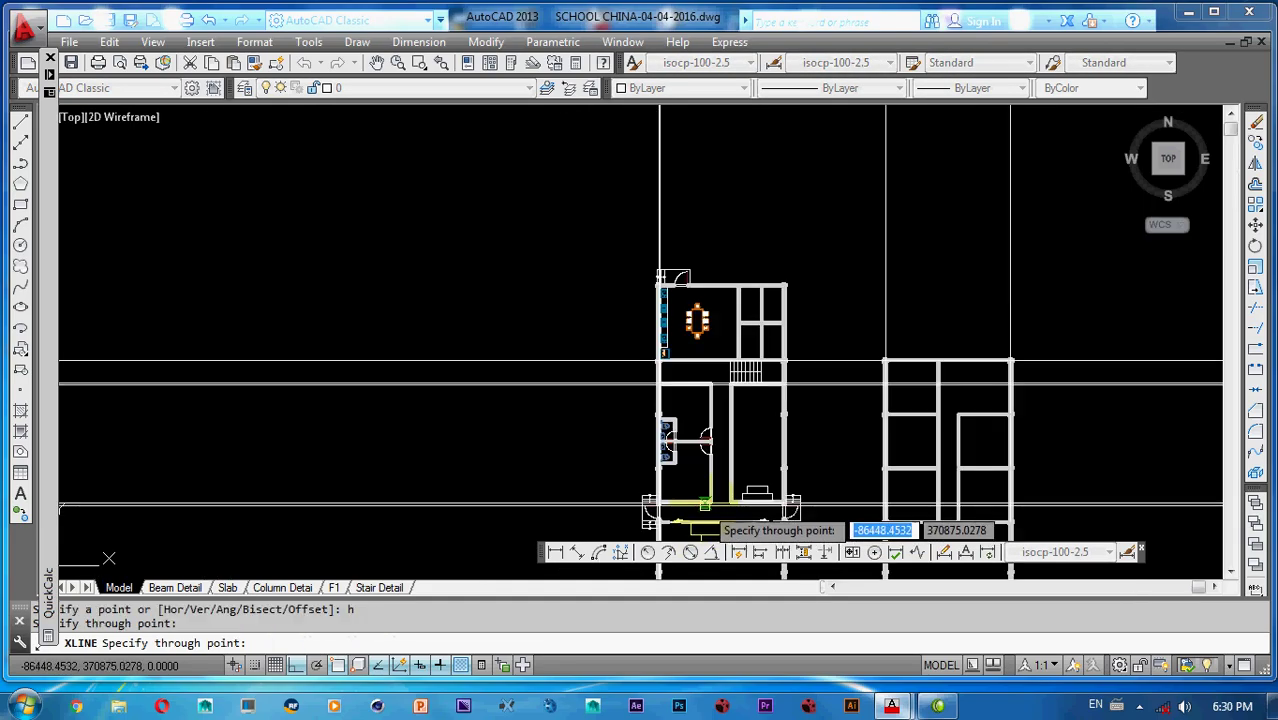
pyautogui.scroll(3, 705, 495)
pyautogui.press('Escape')
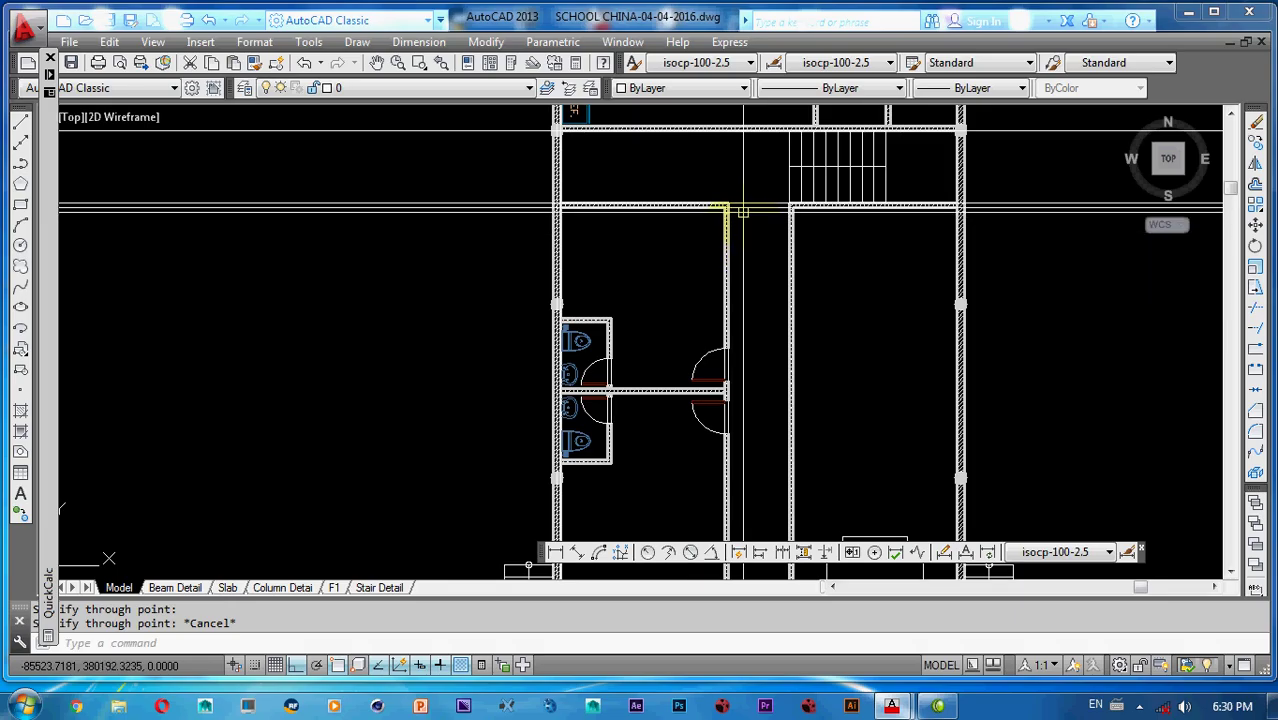
# - Erase the lower of the two construction lines running along the rooms' top walls
pyautogui.write('e')
pyautogui.press('Return')
pyautogui.scroll(-3, 720, 240)
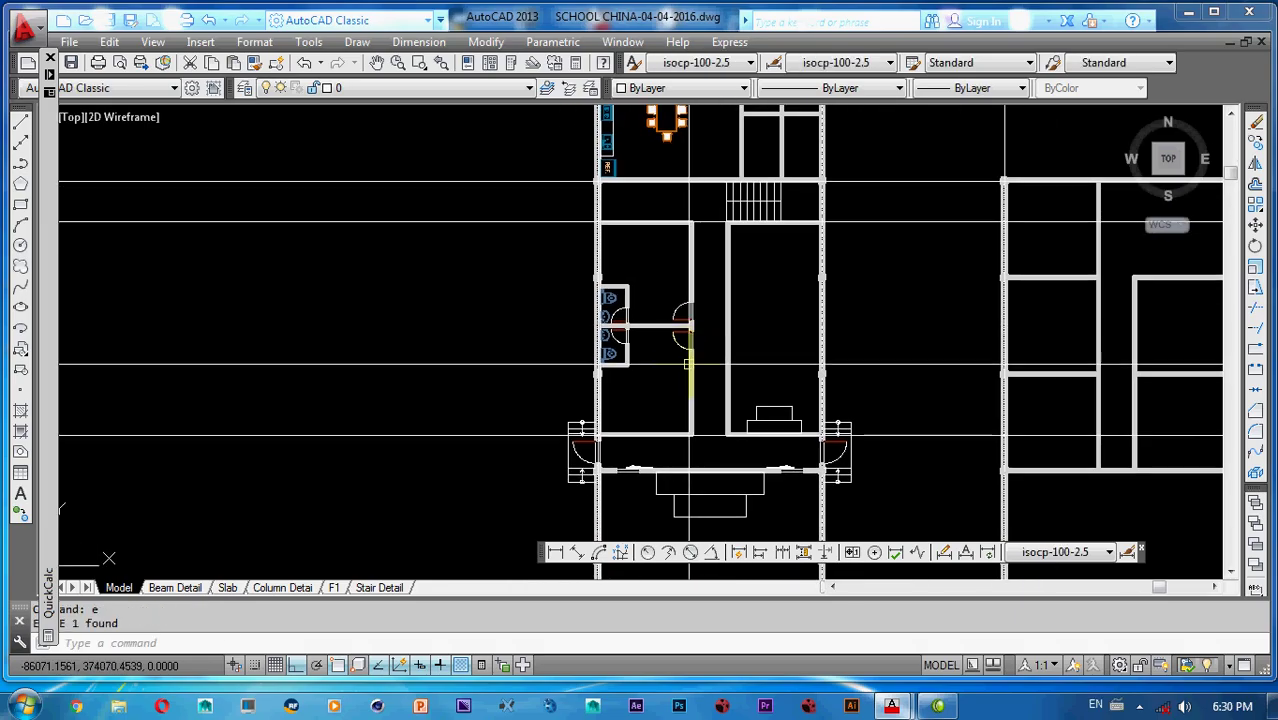
# - Draw a vertical helper line in the corridor between the construction lines at the left room's bottom and top walls
pyautogui.press('Return')
pyautogui.click(709, 437)
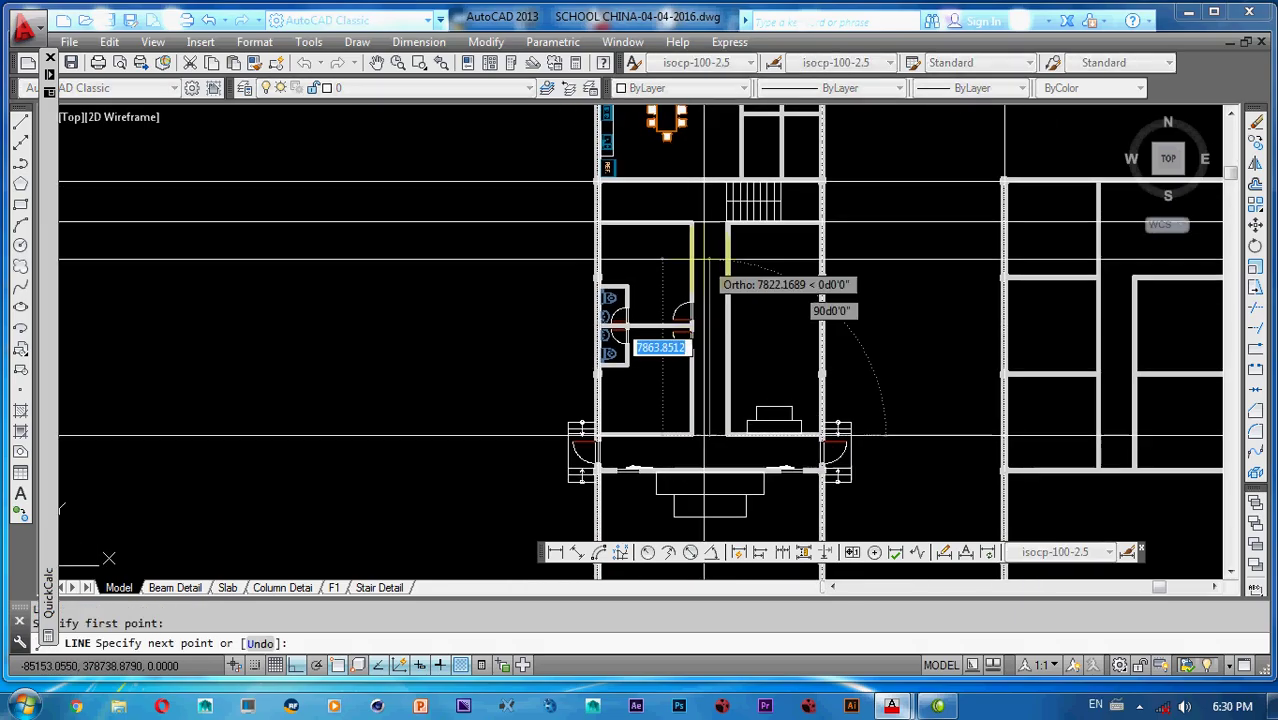
pyautogui.click(709, 223)
pyautogui.press('Escape')
# - Add a horizontal construction line through the midpoint of the vertical helper line
pyautogui.write('x')
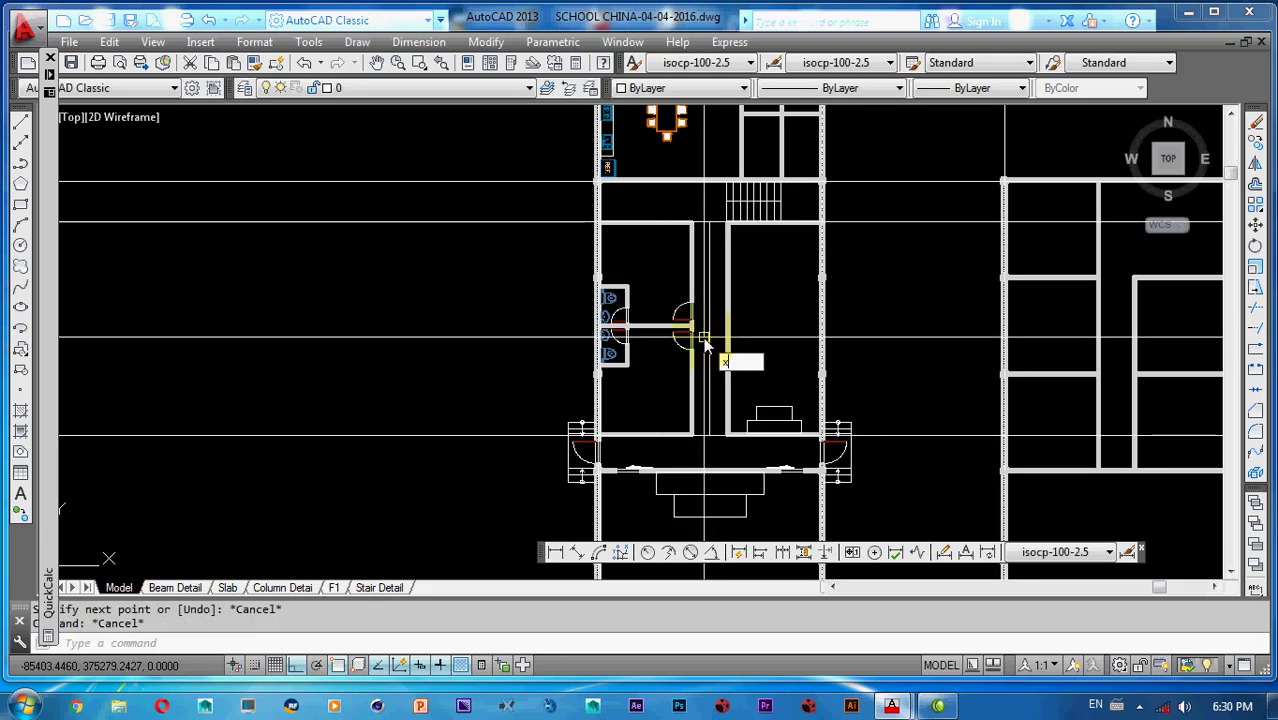
pyautogui.write('l')
pyautogui.press('Return')
pyautogui.write('h')
pyautogui.press('Return')
pyautogui.click(710, 328)
pyautogui.press('Escape')
pyautogui.scroll(3, 638, 324)
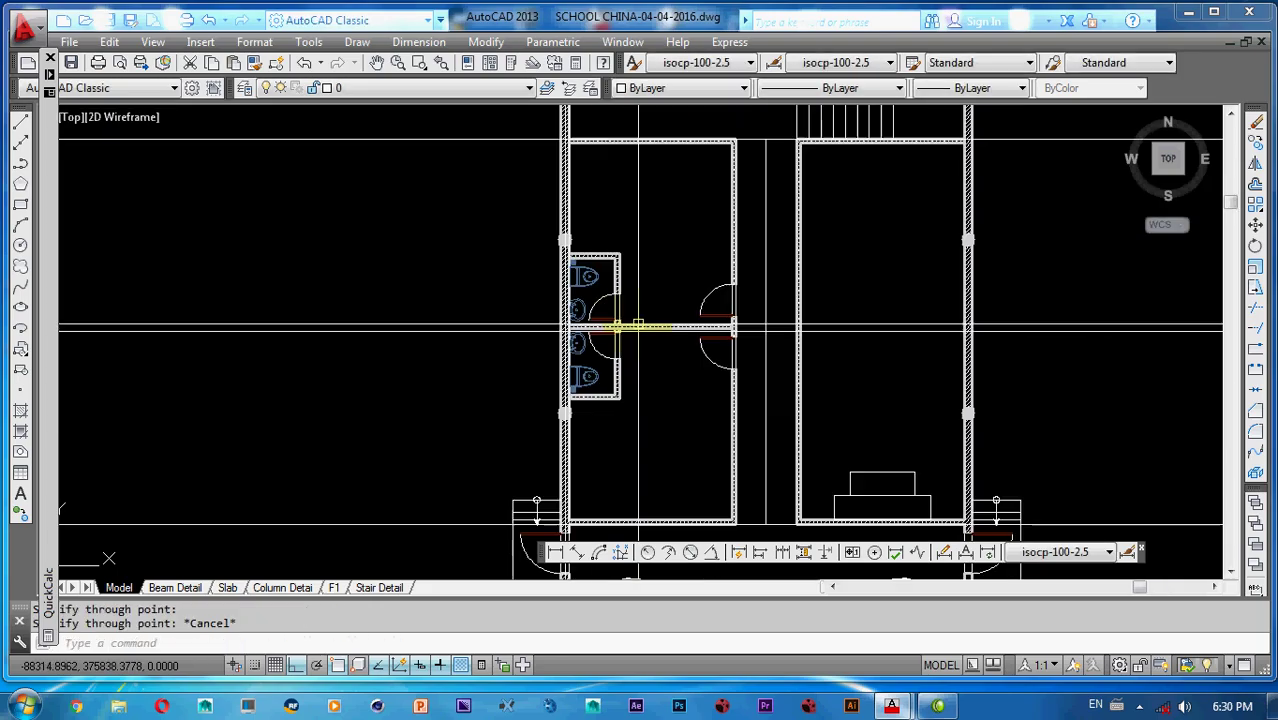
# - Move the two toilets, partition wall and corridor doors together so the partition's centre lands on the midpoint construction line
pyautogui.scroll(3, 640, 330)
pyautogui.click(417, 193)
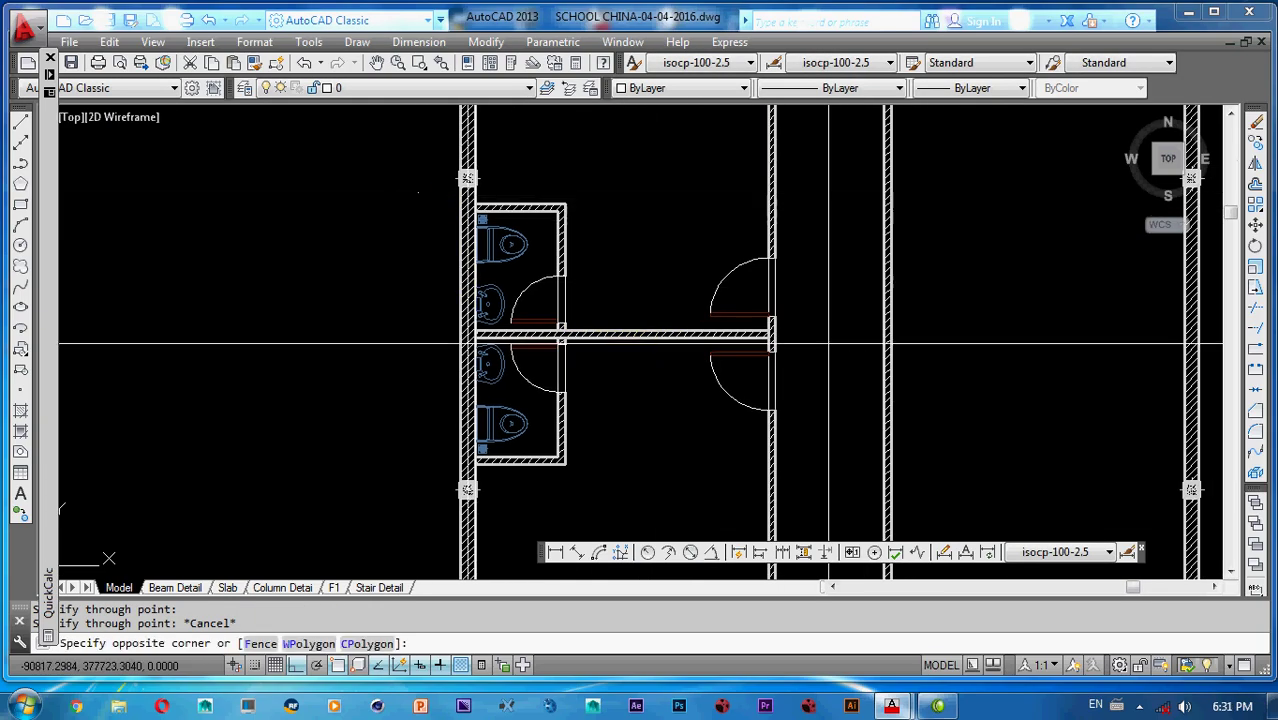
pyautogui.click(799, 469)
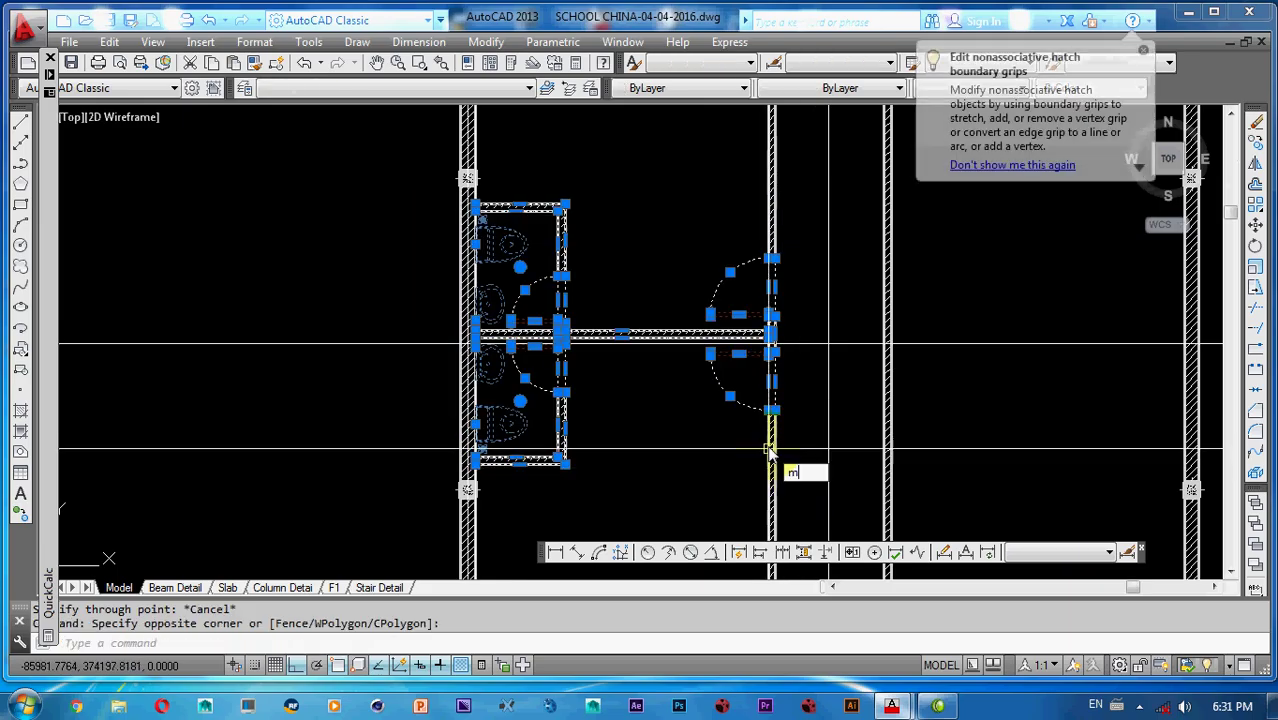
pyautogui.write('m')
pyautogui.press('Return')
pyautogui.scroll(2, 770, 340)
pyautogui.click(773, 336)
pyautogui.scroll(2, 781, 354)
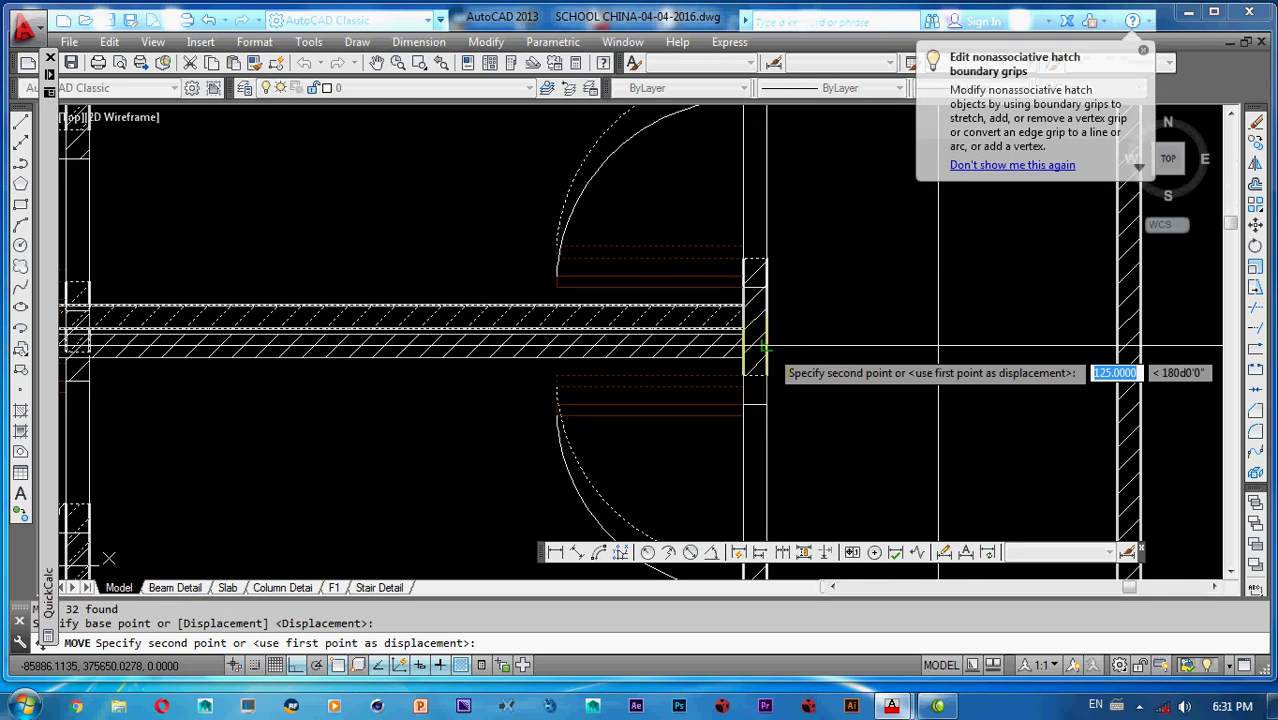
pyautogui.click(767, 346)
# - Erase the midpoint construction line and the vertical helper line in the corridor
pyautogui.scroll(-4, 774, 353)
pyautogui.moveTo(776, 355)
pyautogui.mouseDown(button='middle')
pyautogui.moveTo(690, 319)
pyautogui.moveTo(689, 147)
pyautogui.mouseUp(button='middle')
pyautogui.click(756, 300)
pyautogui.click(732, 346)
pyautogui.write('e')
pyautogui.press('Return')
pyautogui.scroll(4, 692, 226)
pyautogui.scroll(-3, 693, 242)
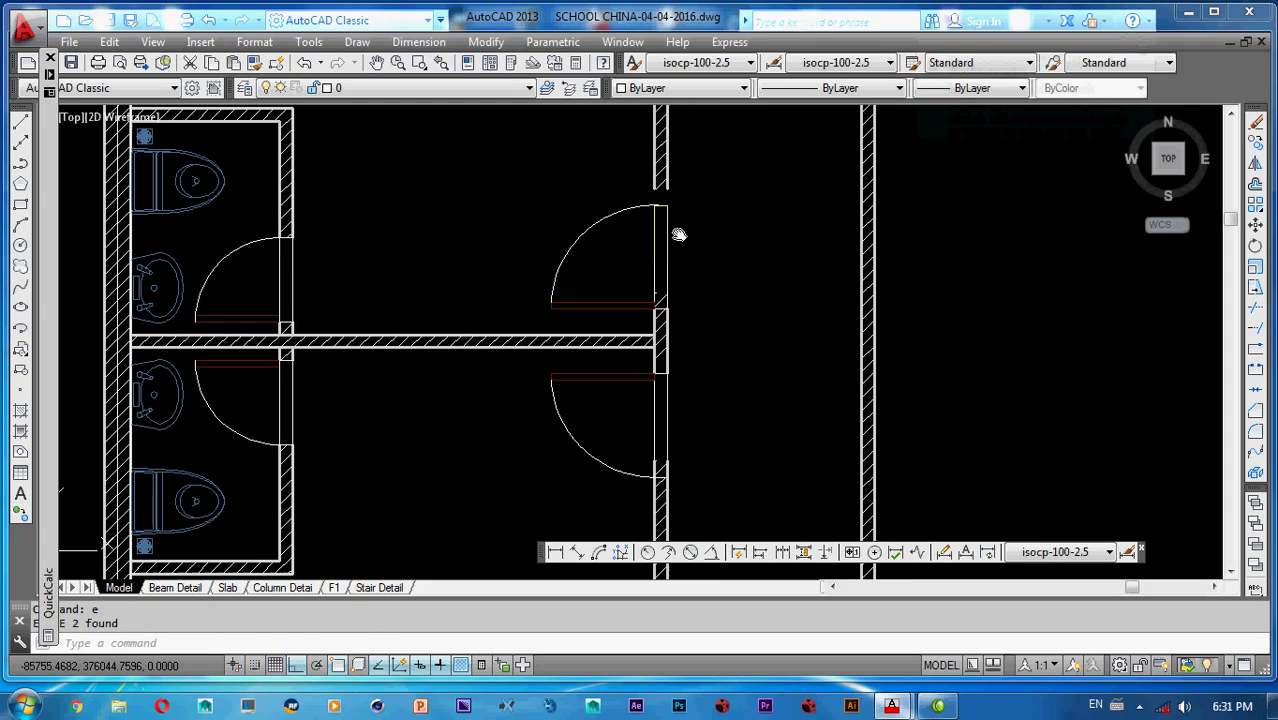
# - Stretch the top corners of the wall and hatch below the lower corridor door down to the door opening's edge
pyautogui.scroll(3, 653, 300)
pyautogui.click(650, 230)
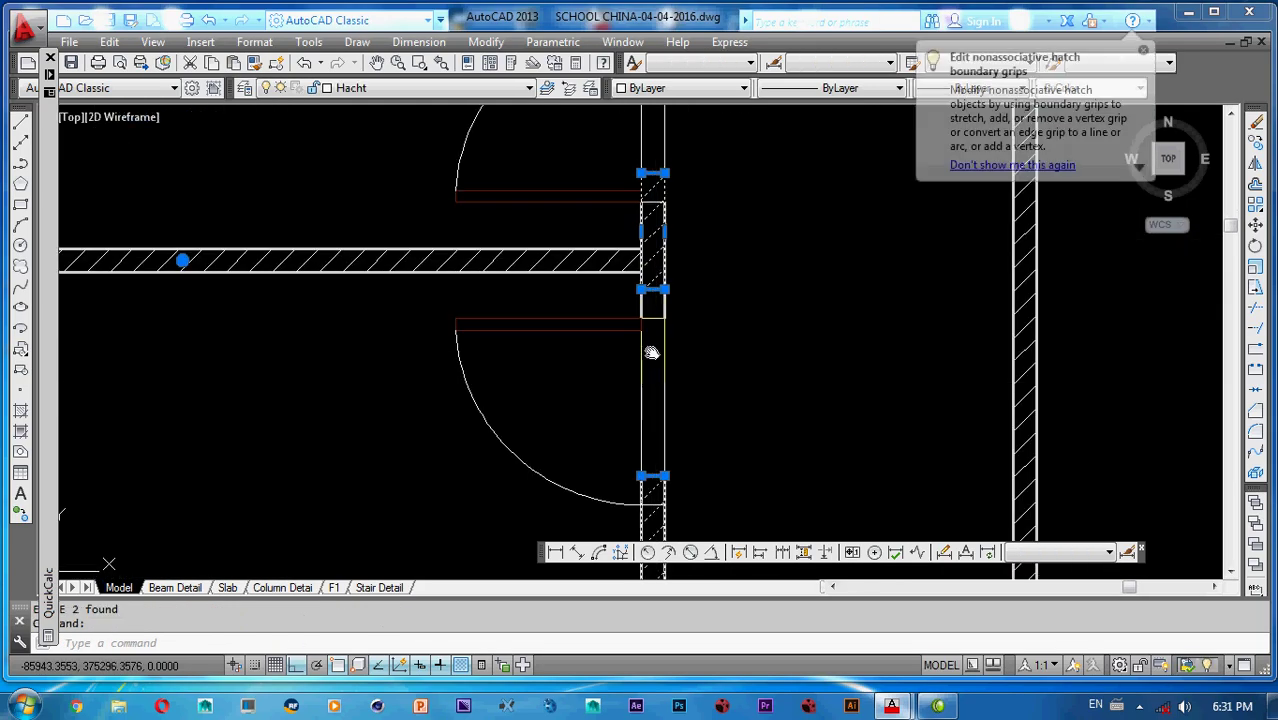
pyautogui.scroll(3, 655, 355)
pyautogui.moveTo(663, 365); pyautogui.dragTo(645, 278, button='middle')
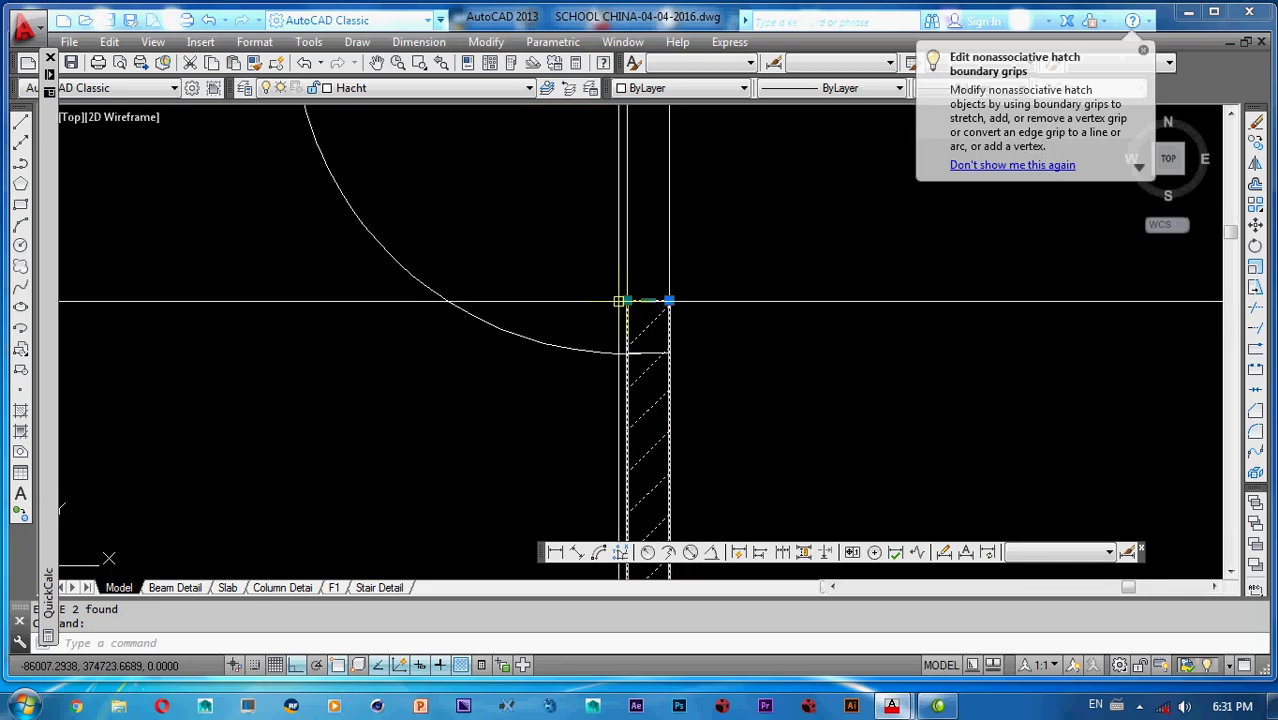
pyautogui.click(650, 307)
pyautogui.click(688, 330)
pyautogui.moveTo(716, 414); pyautogui.dragTo(734, 352, button='middle')
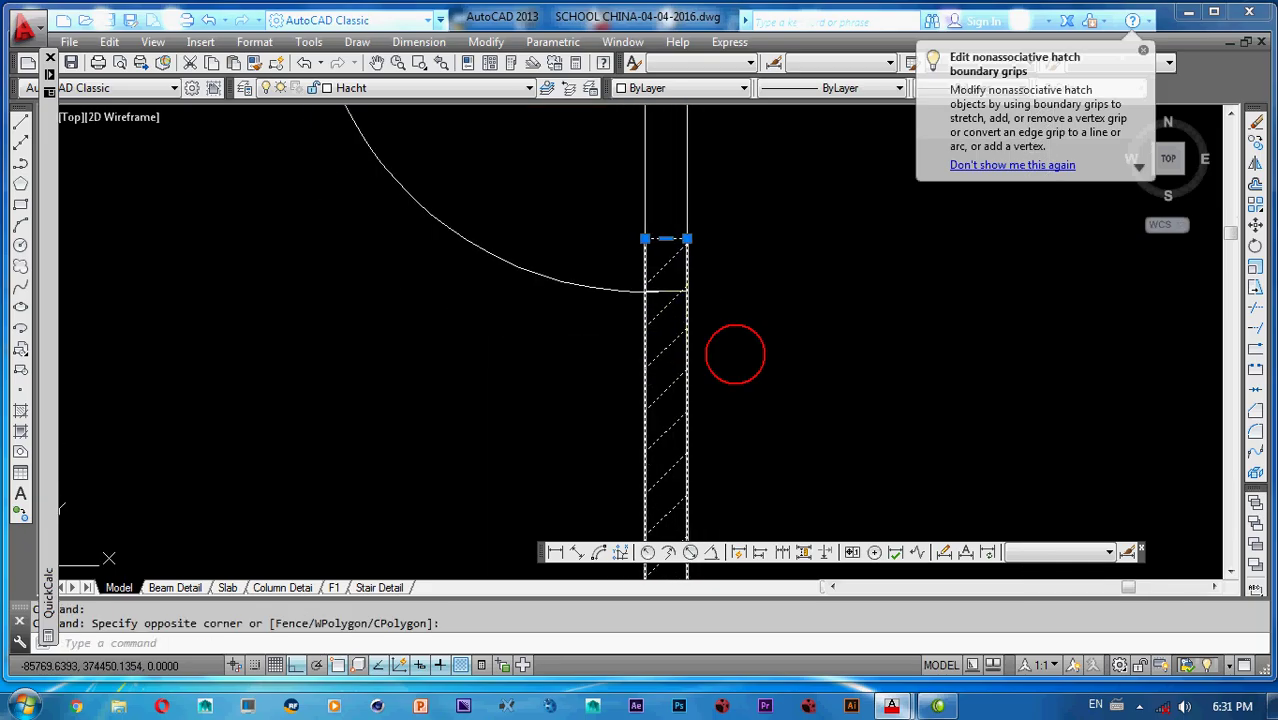
pyautogui.click(735, 352)
pyautogui.click(608, 402)
pyautogui.click(645, 238)
pyautogui.scroll(8, 655, 280)
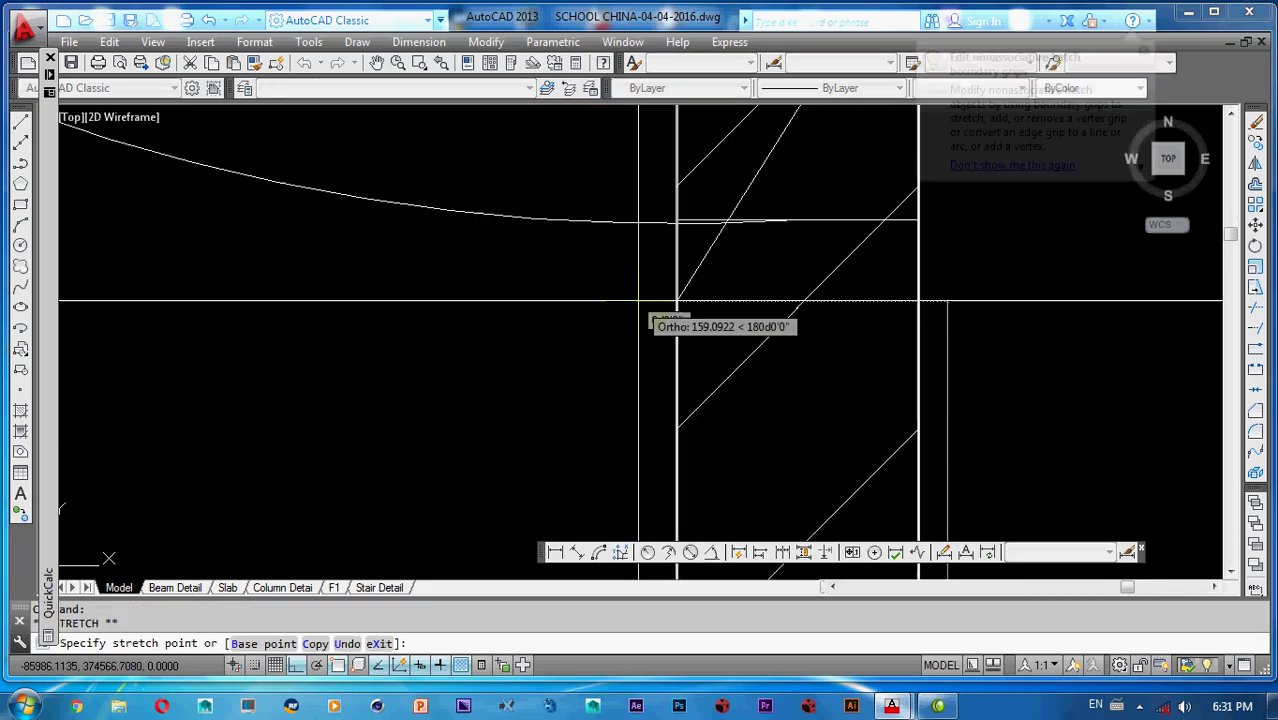
pyautogui.scroll(-4, 712, 220)
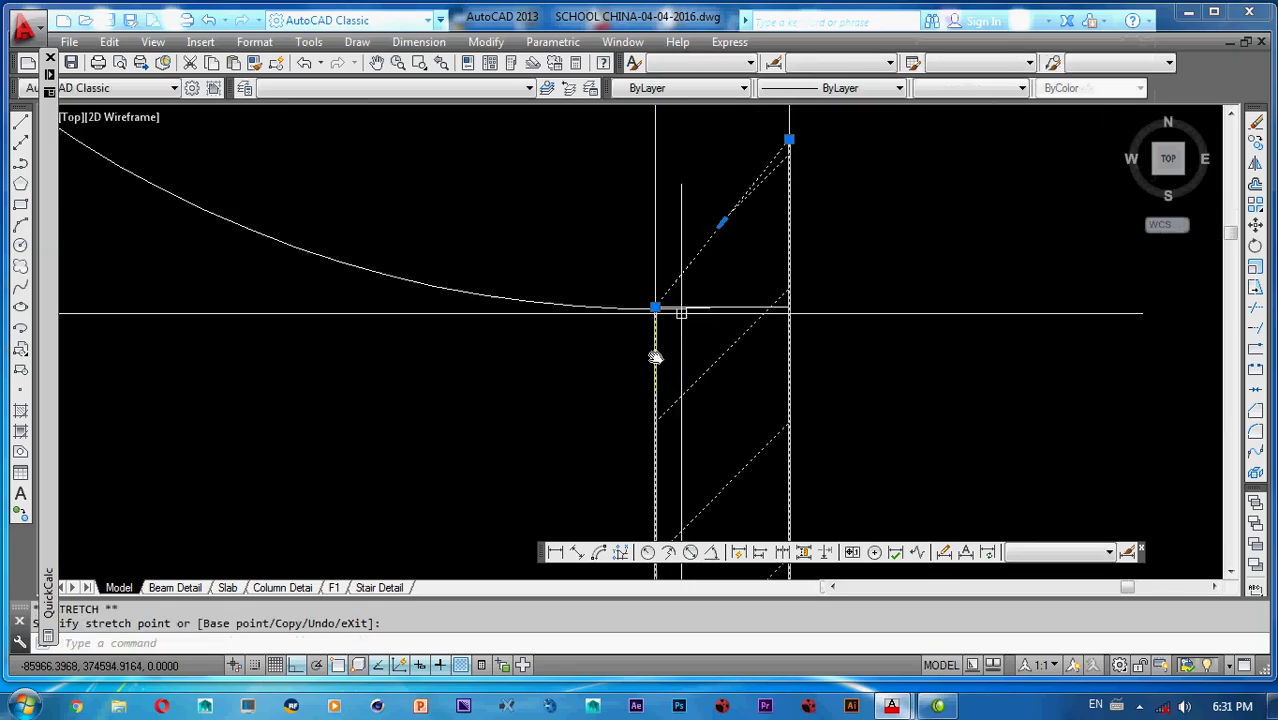
pyautogui.scroll(3, 759, 330)
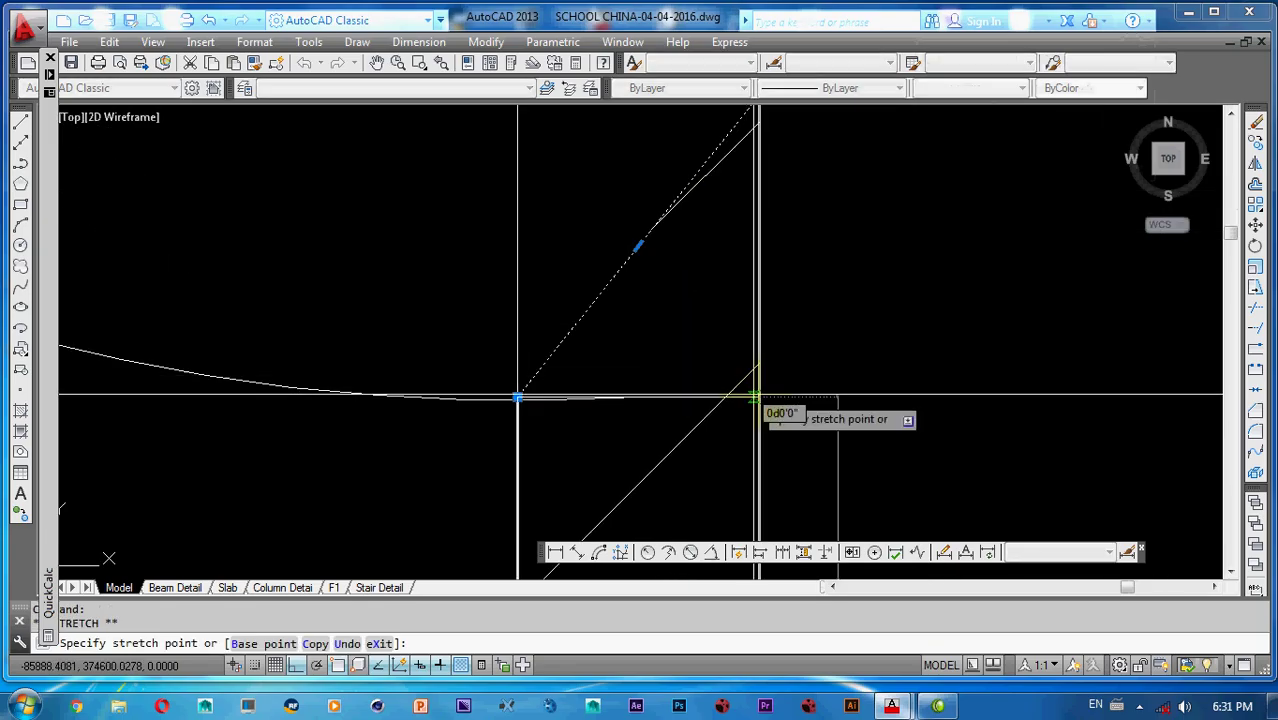
pyautogui.scroll(-5, 700, 359)
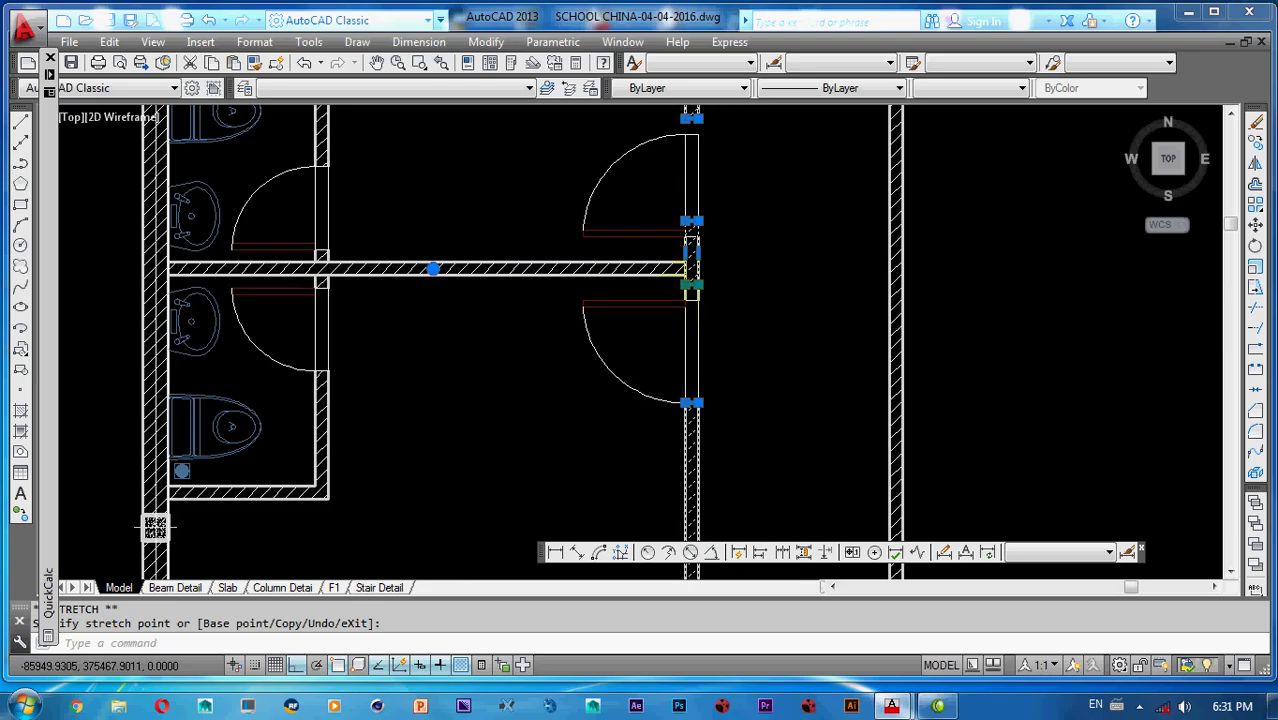
# - Stretch both lower corners of the hatch between the corridor doors down to the end of the short wall piece
pyautogui.scroll(4, 692, 290)
pyautogui.moveTo(706, 313); pyautogui.dragTo(711, 326, button='middle')
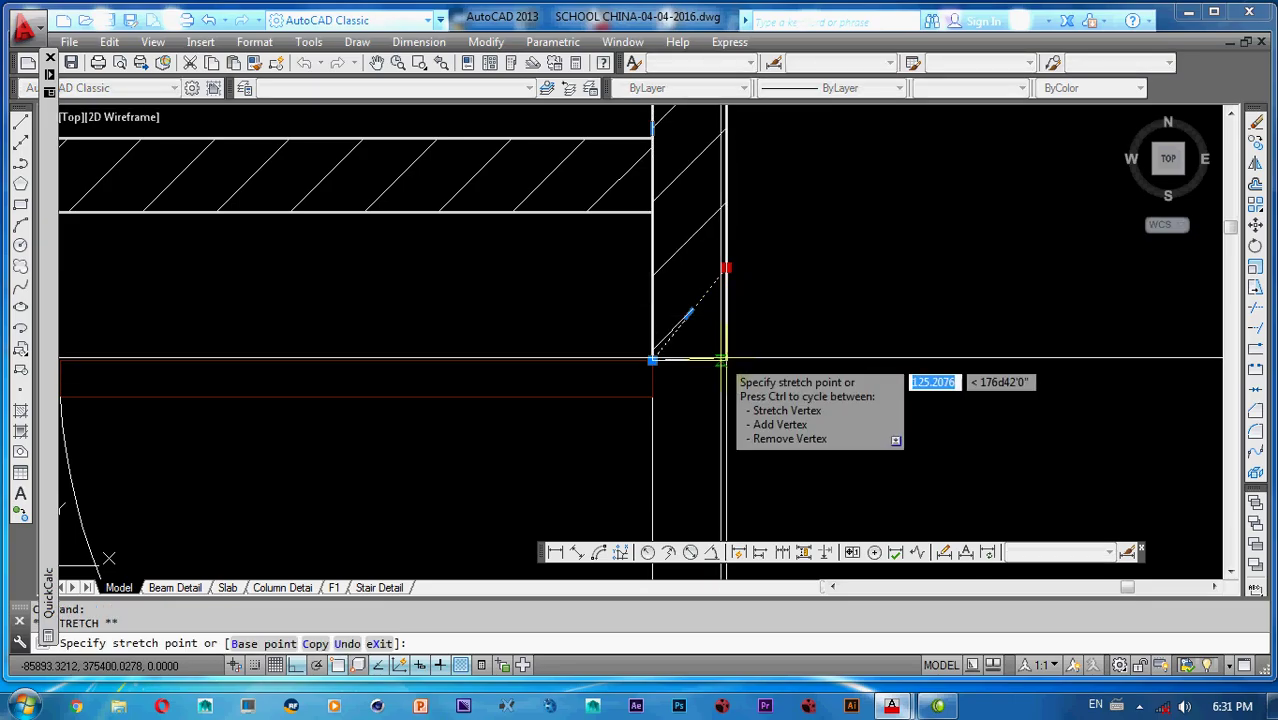
pyautogui.click(726, 358)
# - Stretch both lower corners of the hatch above the upper corridor door down to the door opening's edge
pyautogui.scroll(-8, 738, 333)
pyautogui.scroll(6, 735, 333)
pyautogui.scroll(3, 727, 420)
pyautogui.moveTo(727, 420); pyautogui.dragTo(695, 240, button='middle')
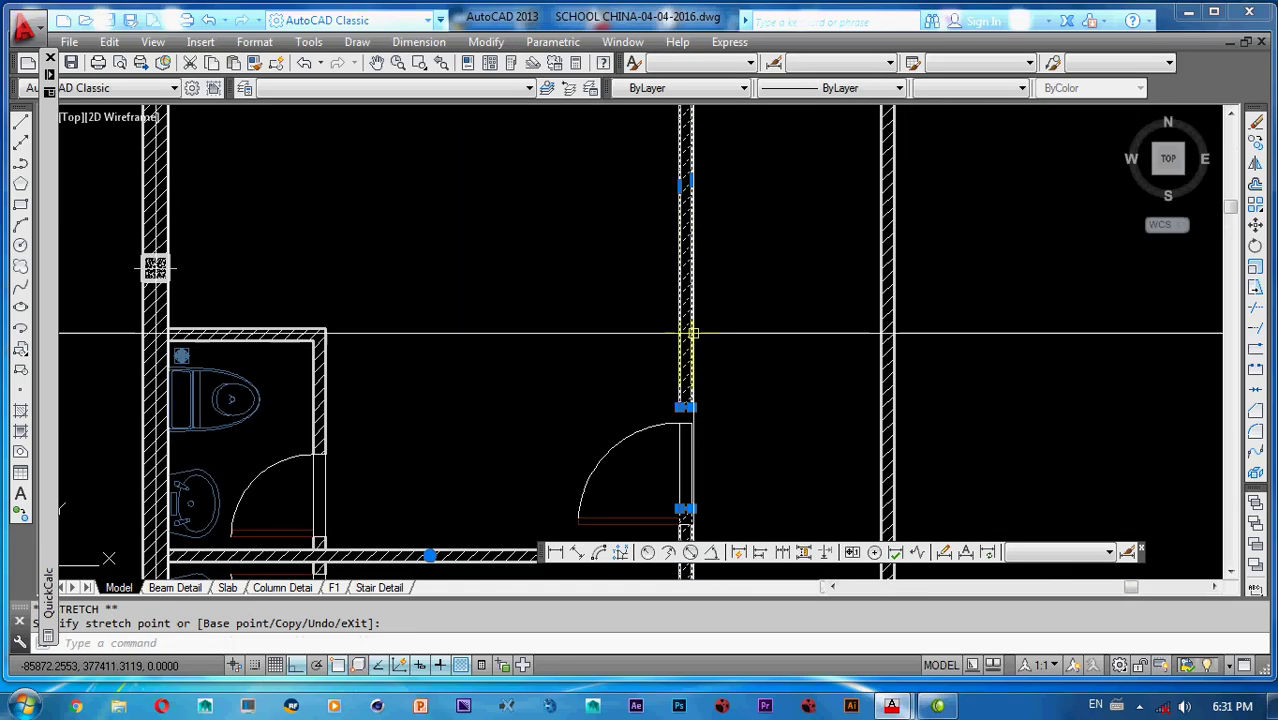
pyautogui.scroll(5, 693, 399)
pyautogui.moveTo(693, 399); pyautogui.dragTo(690, 314, button='middle')
pyautogui.scroll(5, 691, 388)
pyautogui.click(525, 301)
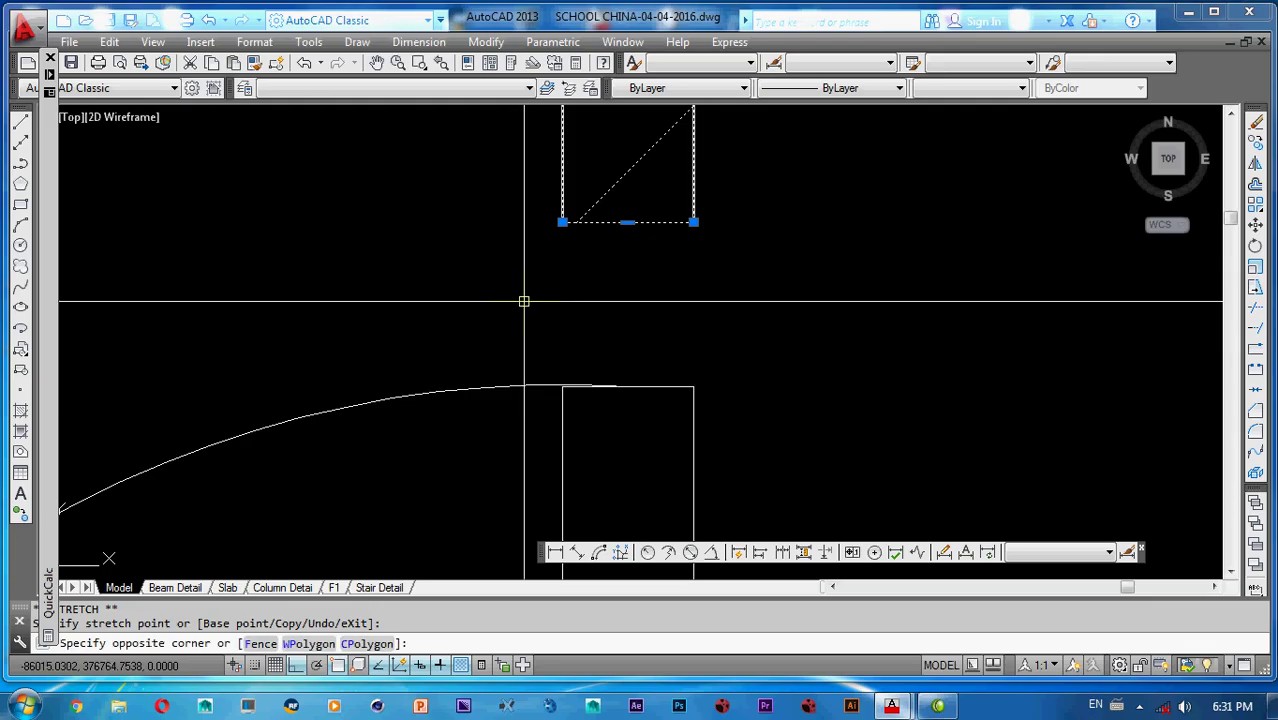
pyautogui.click(525, 301)
pyautogui.click(562, 222)
pyautogui.scroll(5, 562, 320)
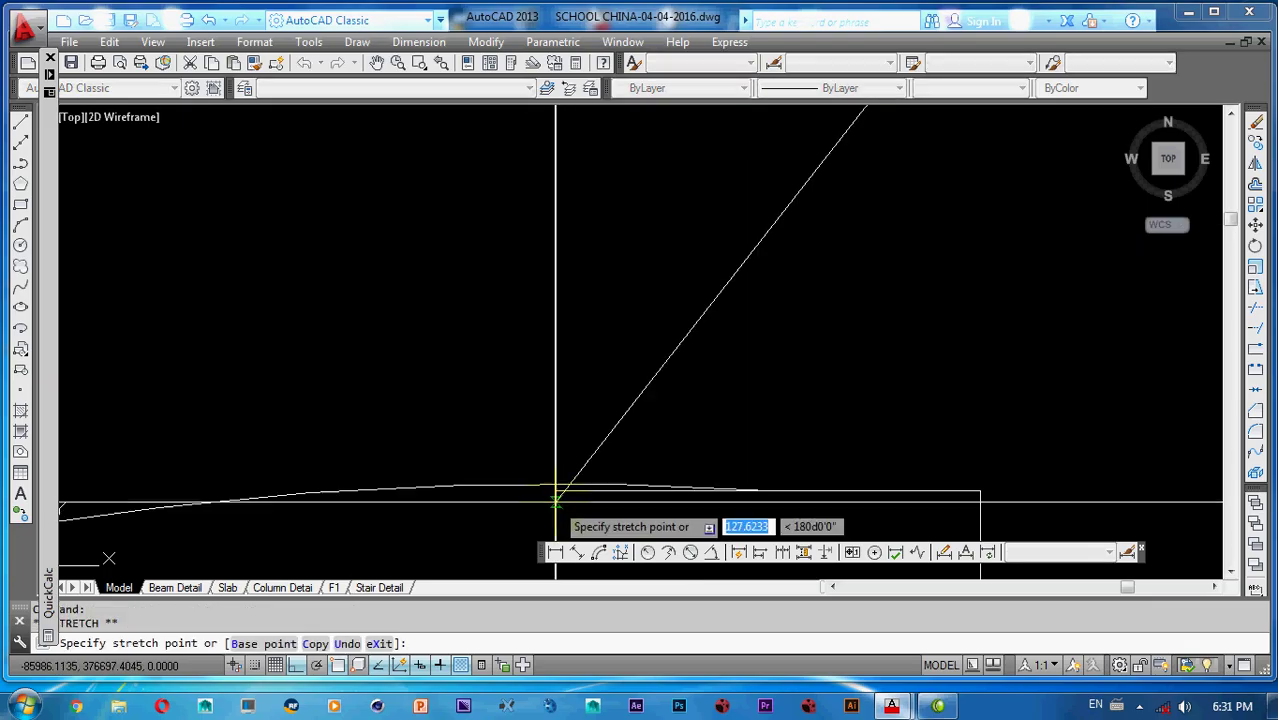
pyautogui.scroll(-4, 556, 491)
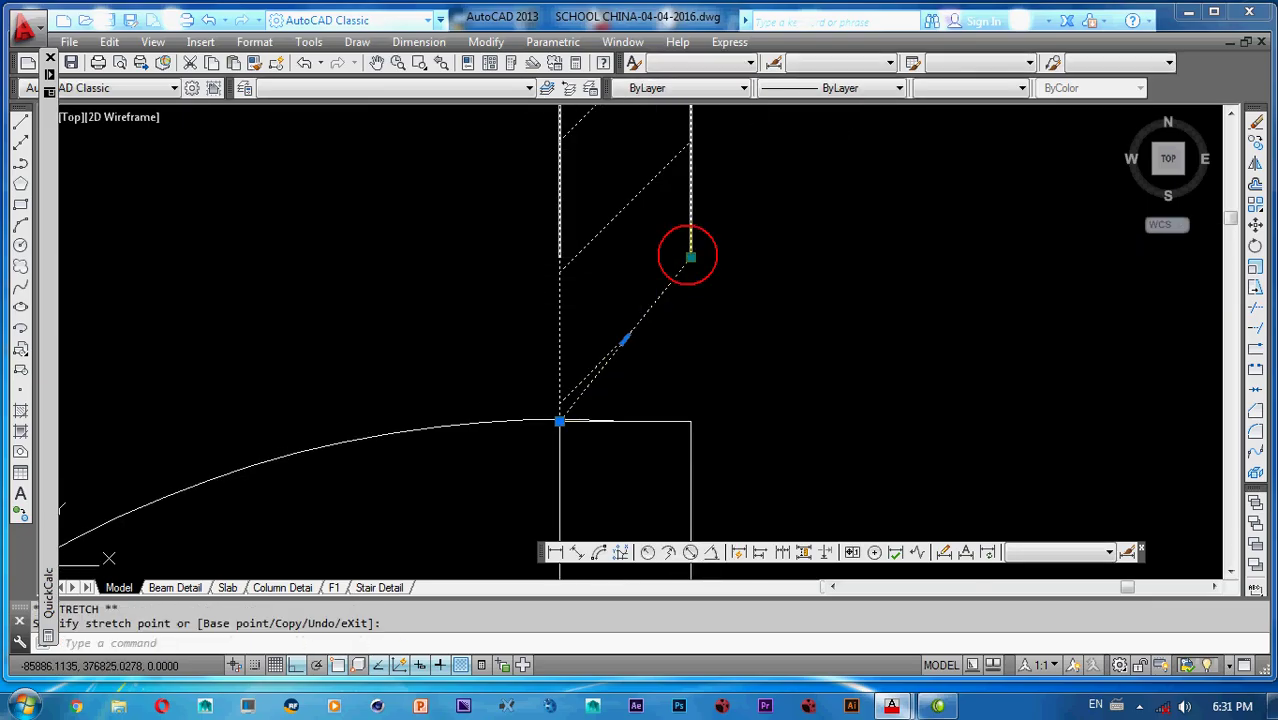
pyautogui.click(690, 421)
pyautogui.scroll(-5, 682, 322)
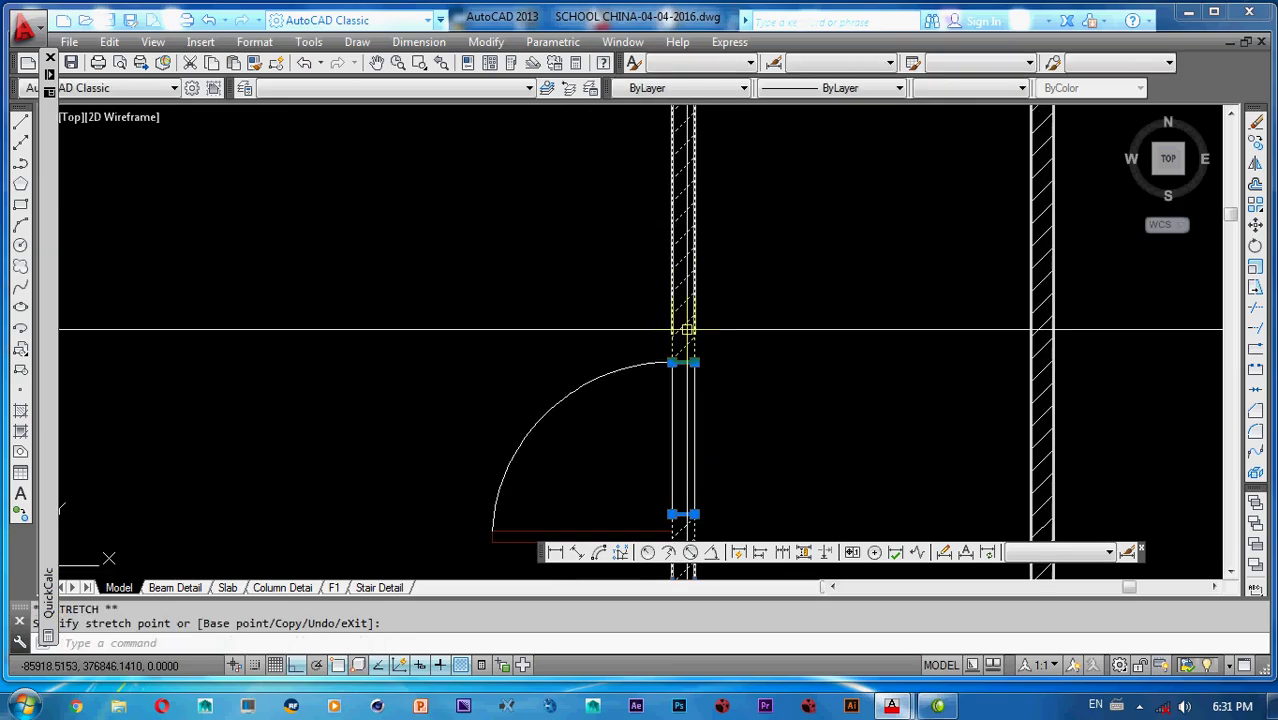
# - Stretch the ends of both wall edge lines above the upper corridor door down to the door opening
pyautogui.scroll(4, 715, 302)
pyautogui.press('Escape')
pyautogui.click(747, 277)
pyautogui.click(608, 342)
pyautogui.click(642, 353)
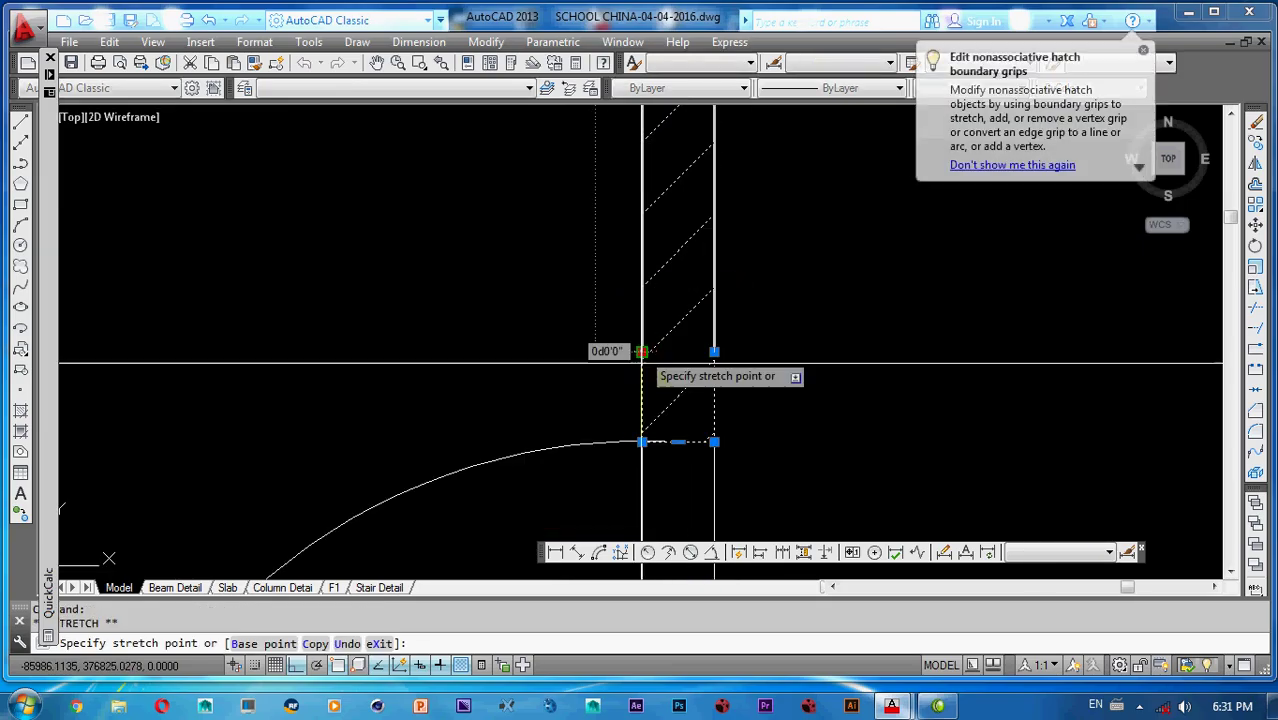
pyautogui.scroll(3, 642, 440)
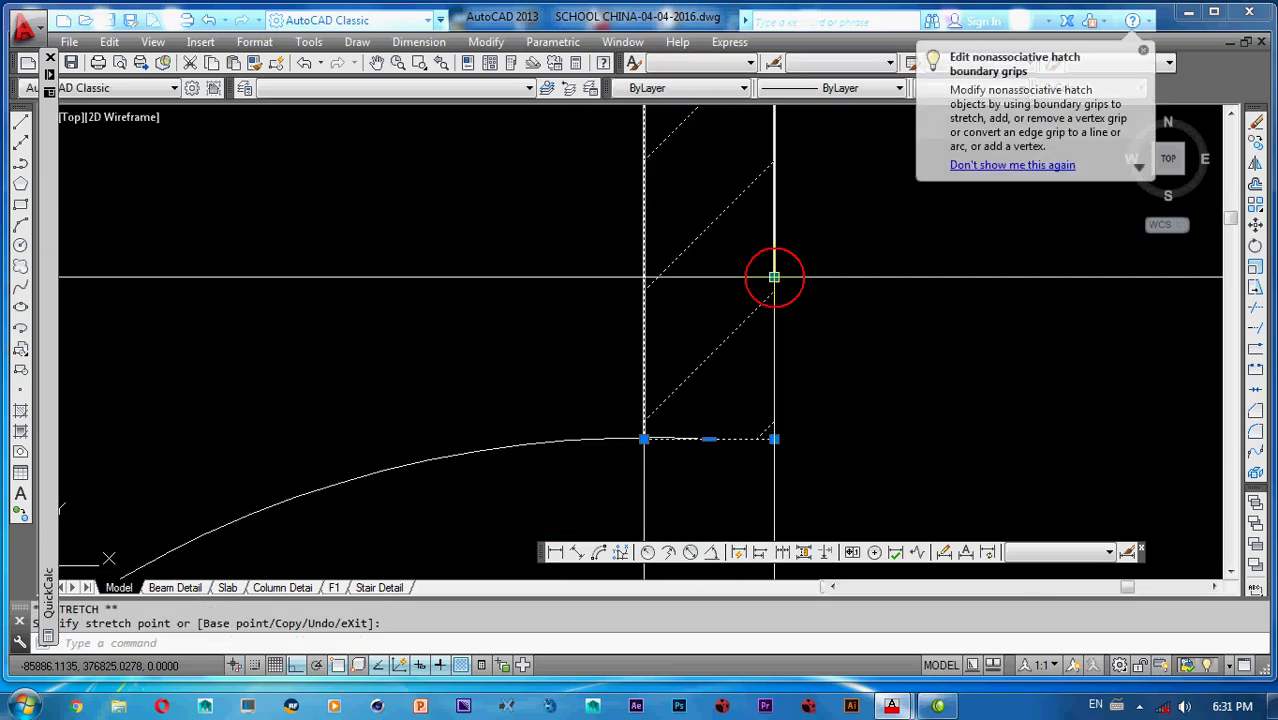
pyautogui.press('Escape')
# - Measure the lower flight's width with a temporary linear dimension beside the stair, and erase the dimension
pyautogui.scroll(-5, 745, 288)
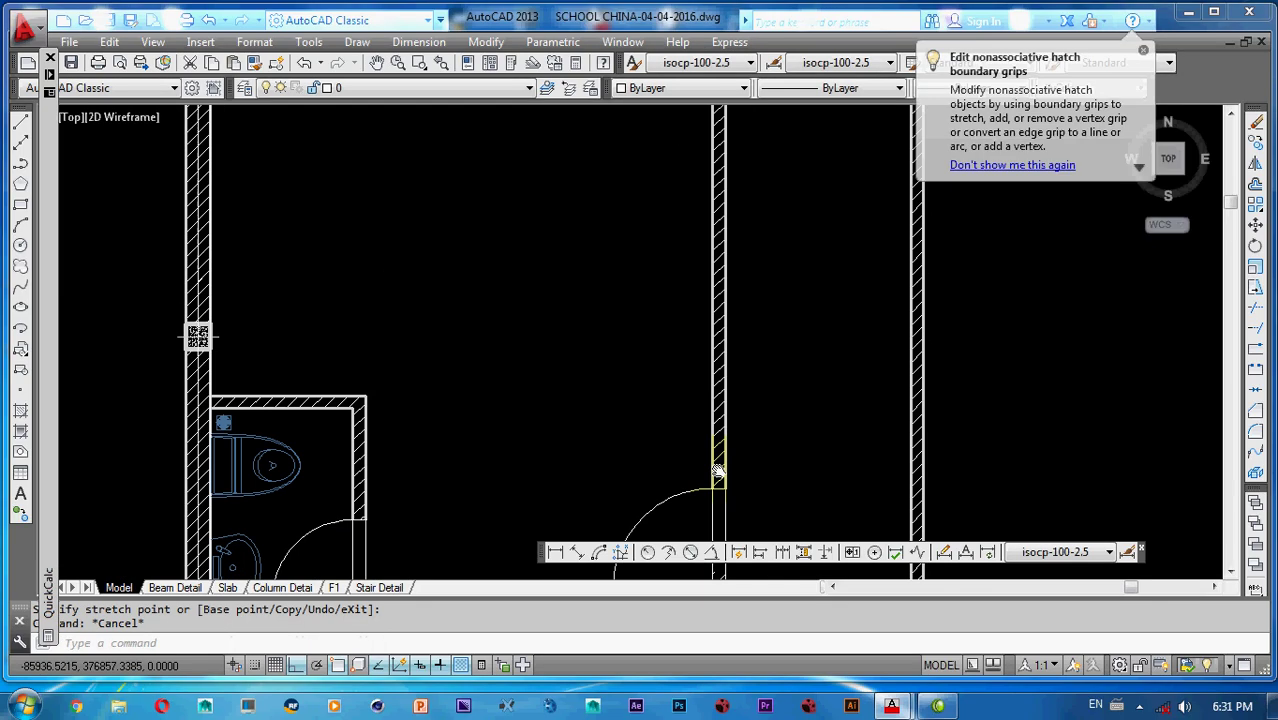
pyautogui.scroll(-5, 718, 298)
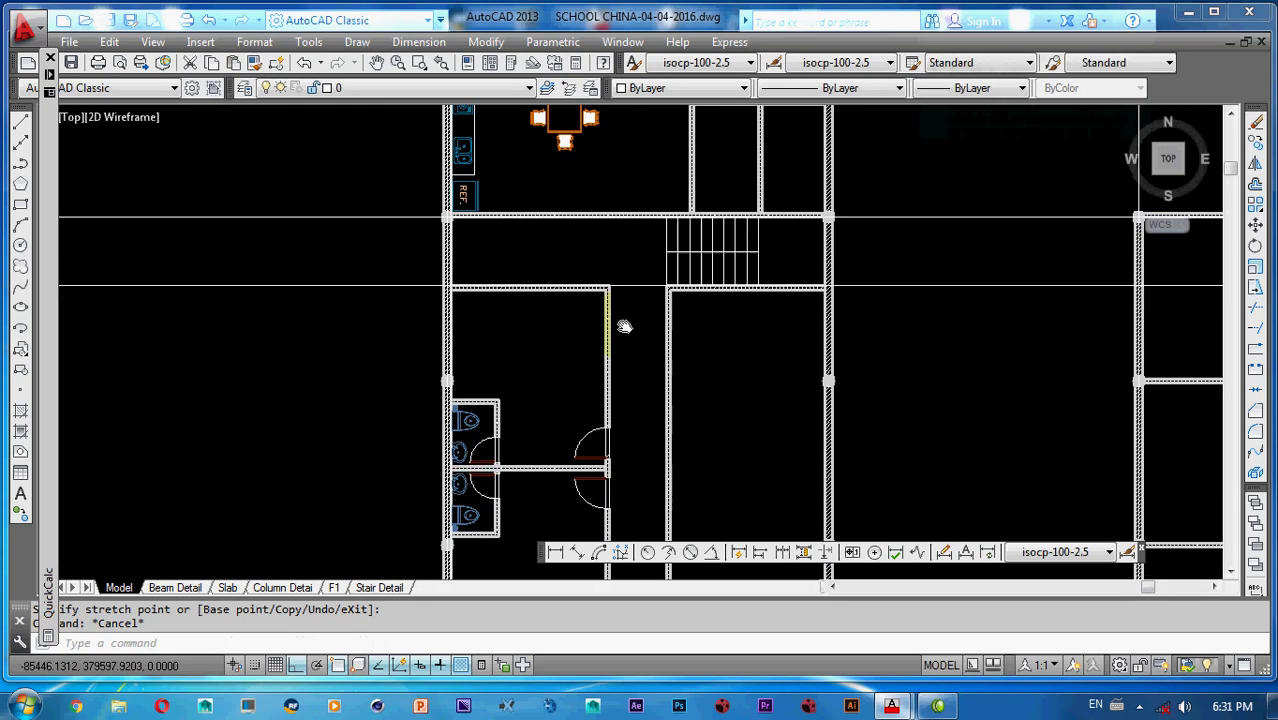
pyautogui.scroll(3, 646, 326)
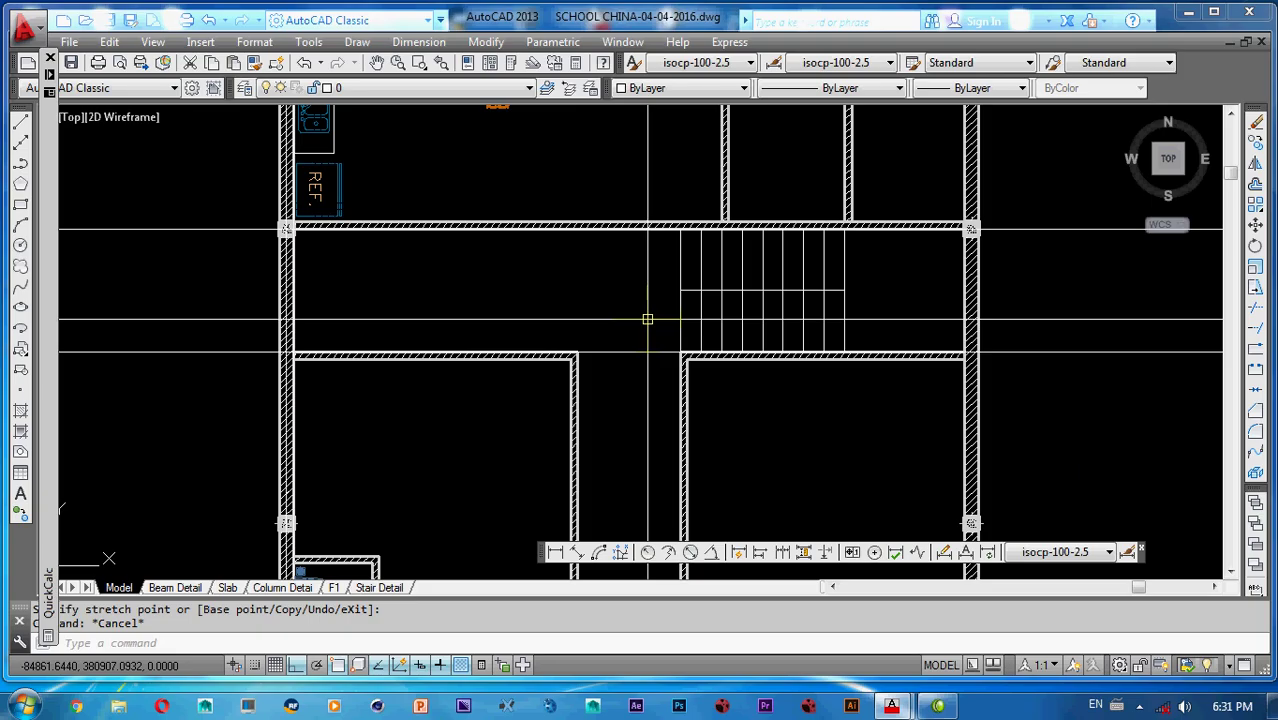
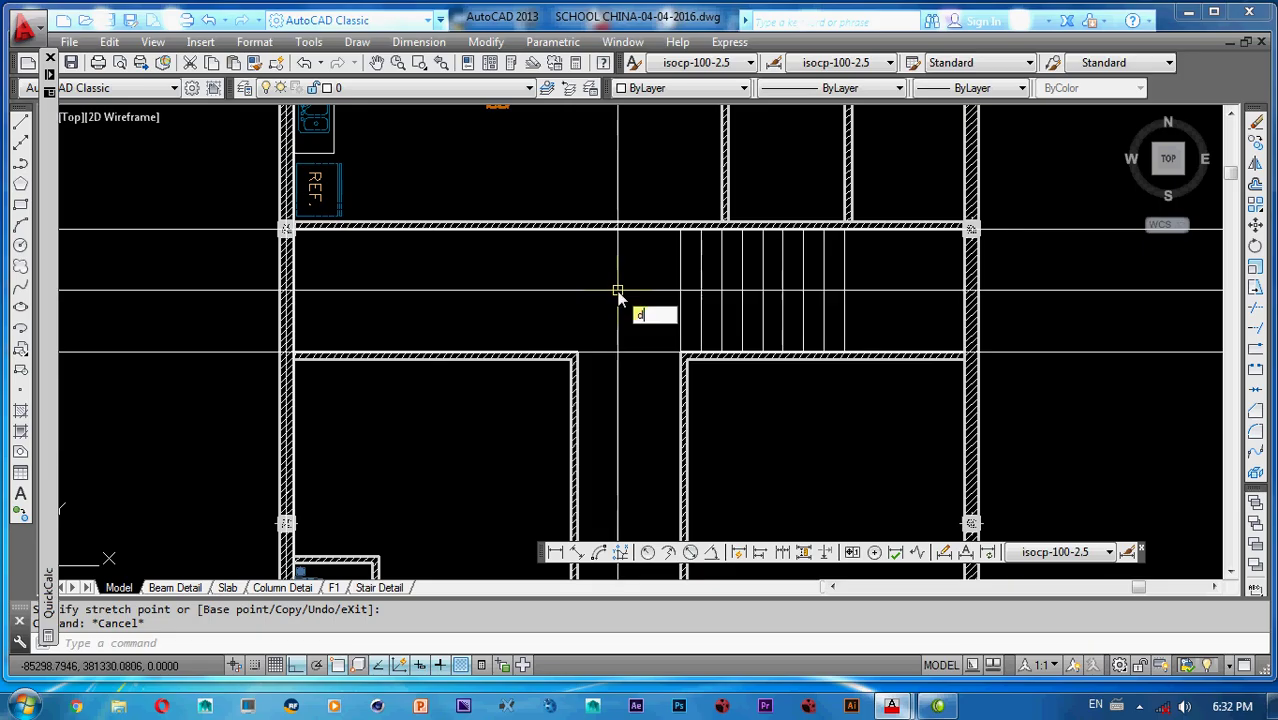
pyautogui.write('Li')
pyautogui.press('Return')
pyautogui.scroll(5, 679, 354)
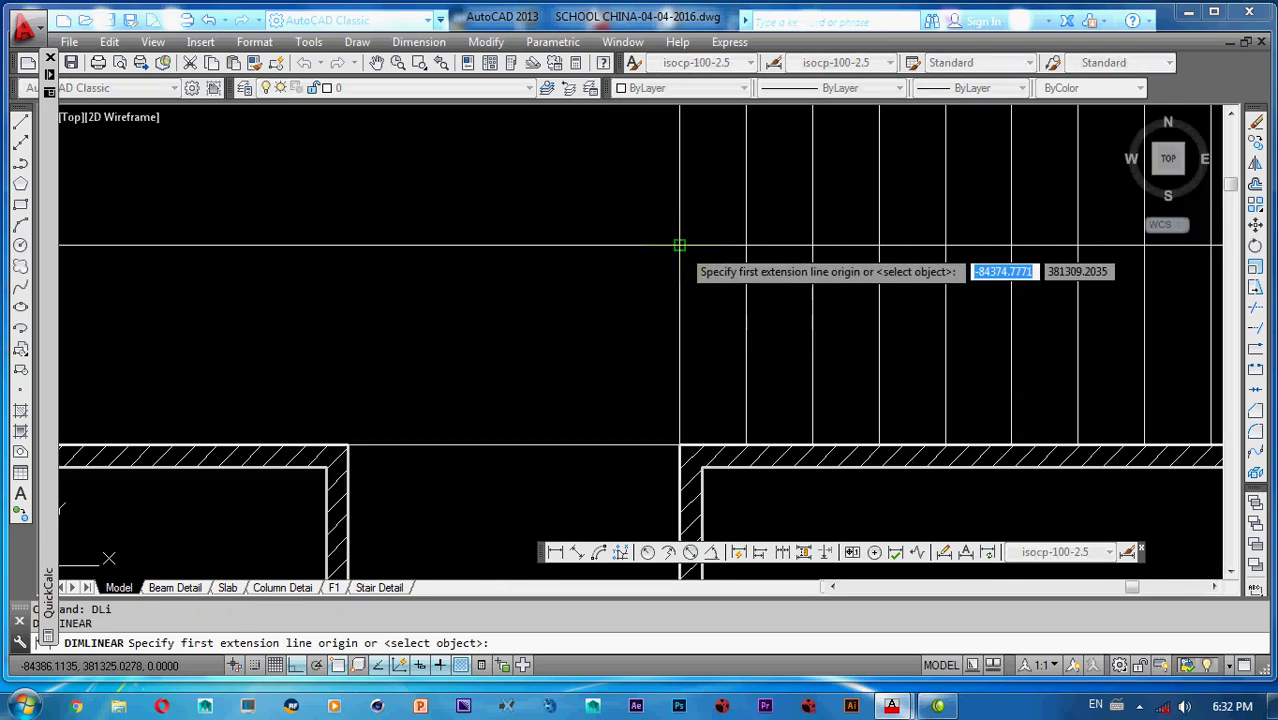
pyautogui.click(679, 245)
pyautogui.click(680, 445)
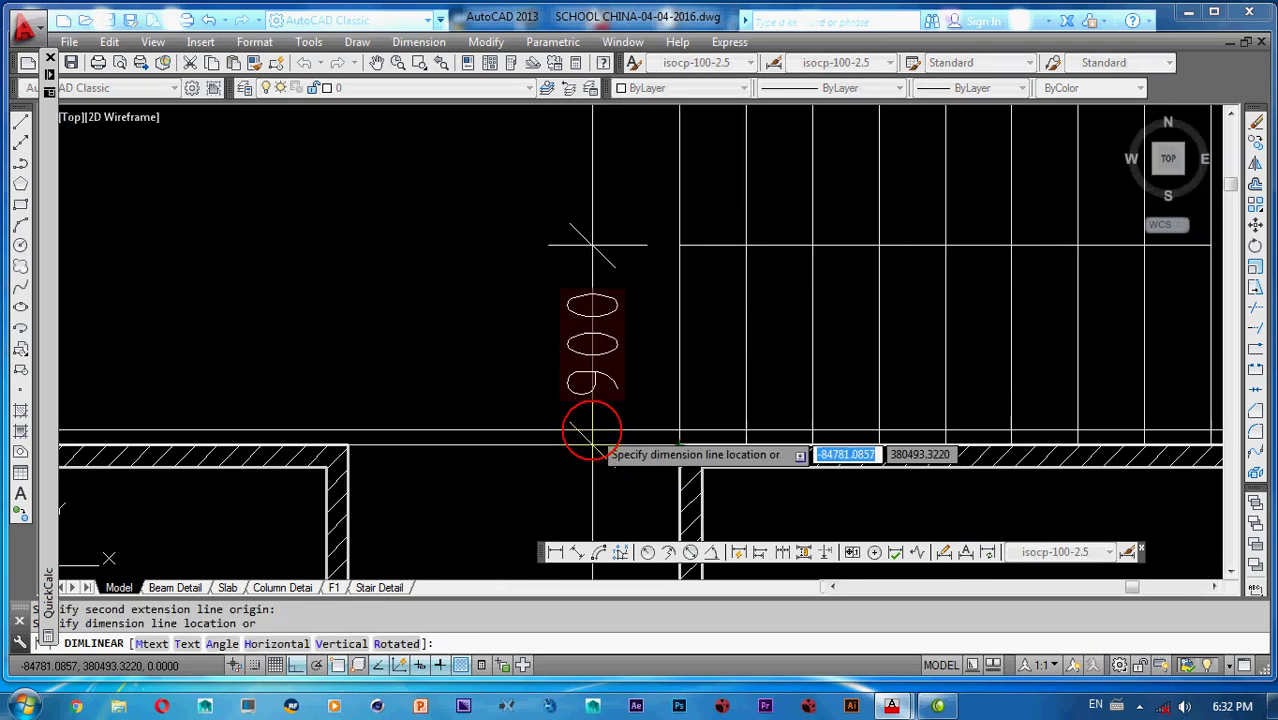
pyautogui.click(596, 378)
pyautogui.scroll(-3, 600, 378)
pyautogui.click(583, 378)
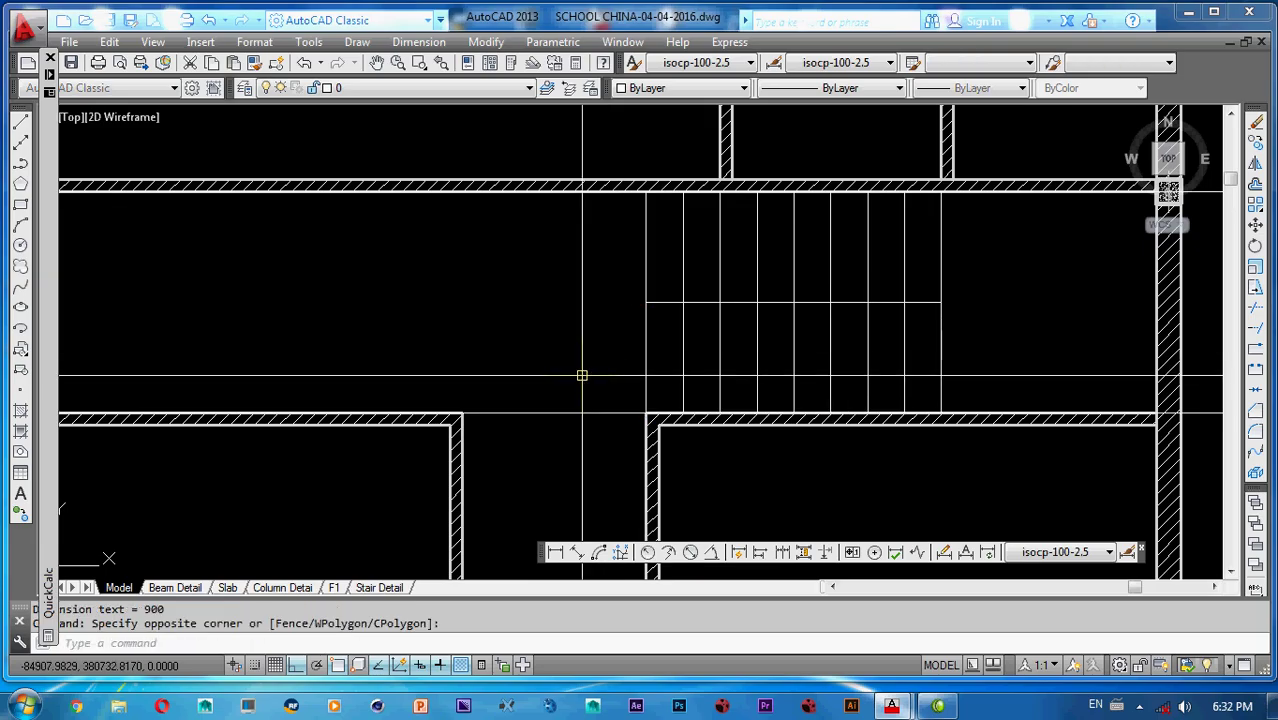
# - Offset the stair's horizontal centre line by 50 to both sides
pyautogui.scroll(-5, 592, 353)
pyautogui.moveTo(620, 279); pyautogui.dragTo(628, 263, button='middle')
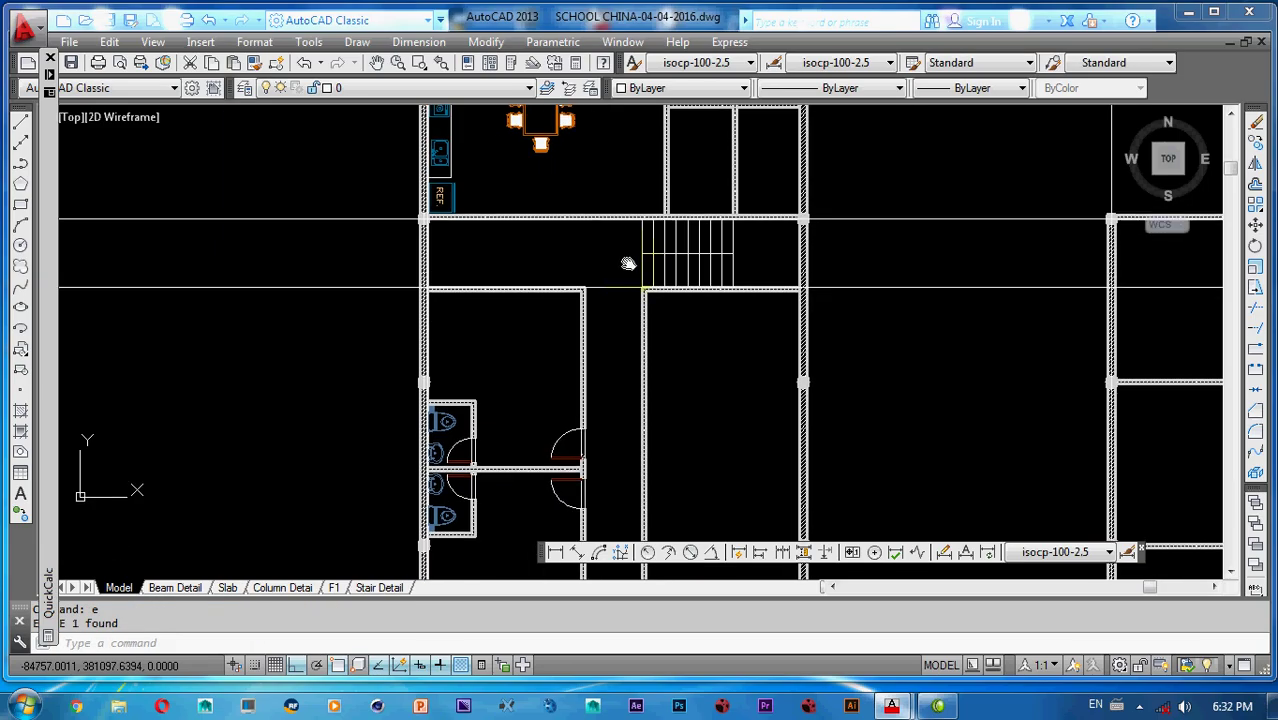
pyautogui.scroll(5, 644, 289)
pyautogui.moveTo(654, 256); pyautogui.dragTo(658, 291, button='middle')
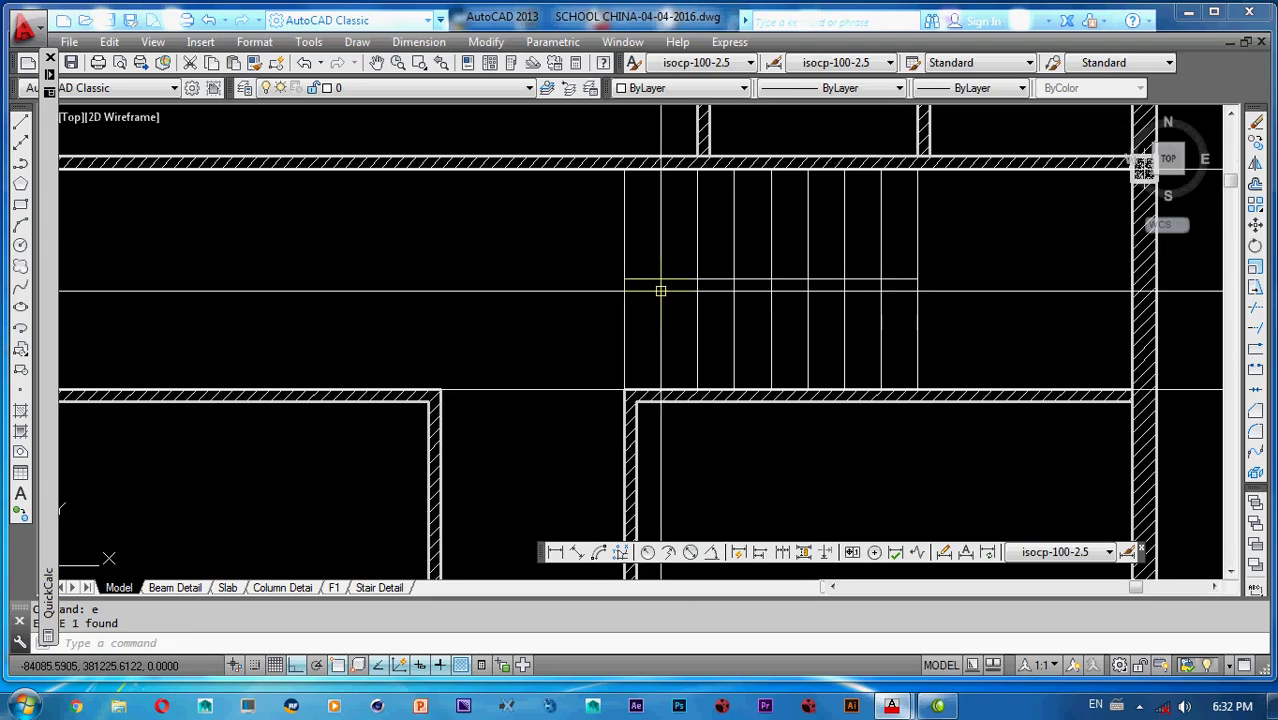
pyautogui.press('Return')
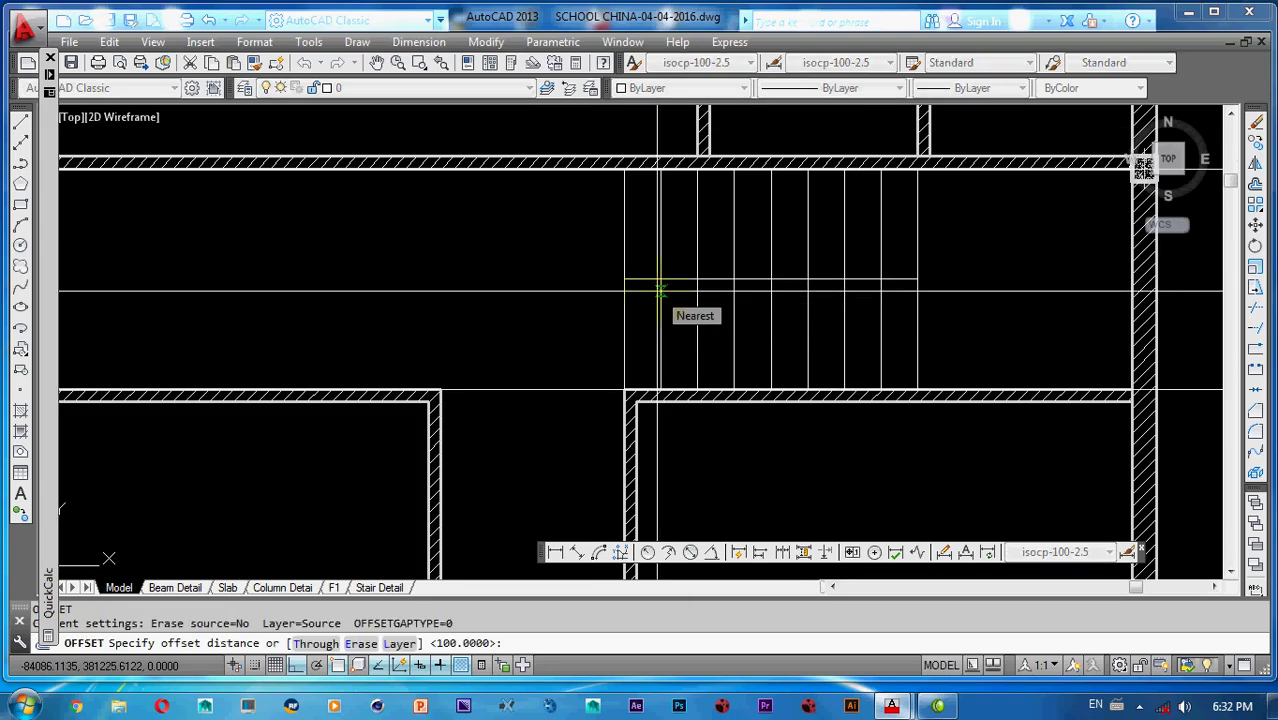
pyautogui.write('50')
pyautogui.press('Return')
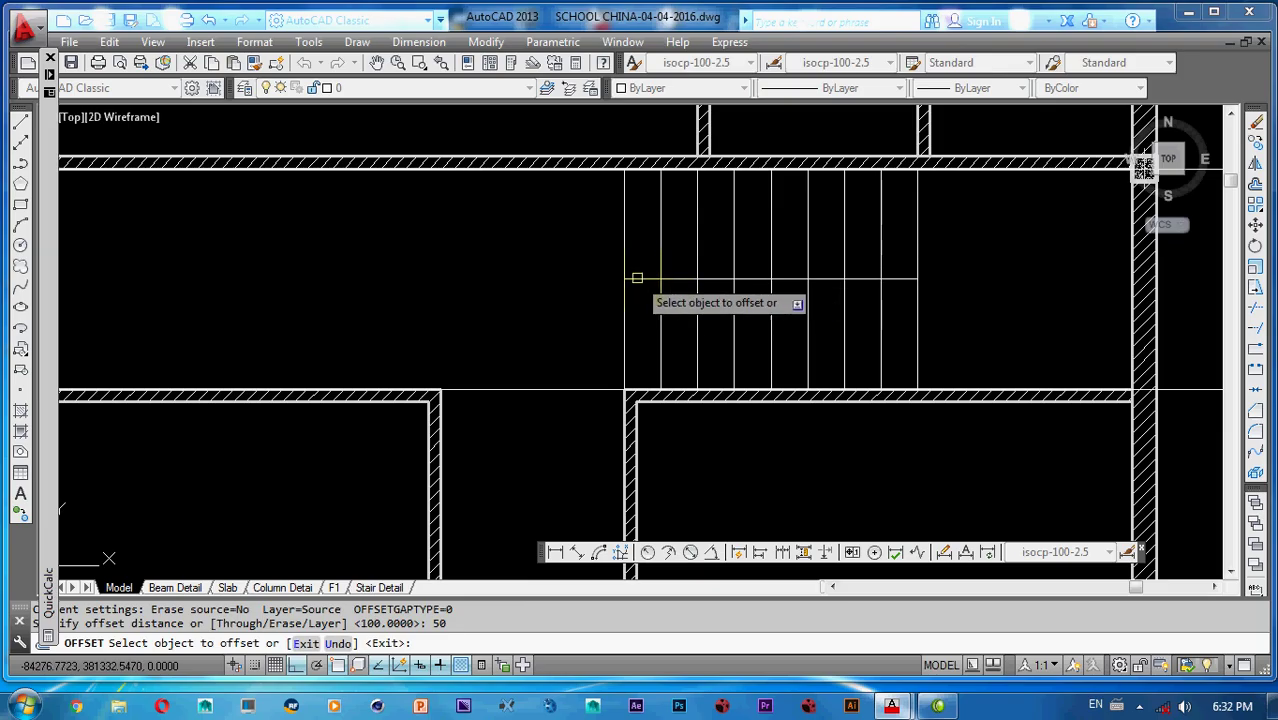
pyautogui.click(637, 278)
pyautogui.click(640, 283)
pyautogui.scroll(3, 643, 277)
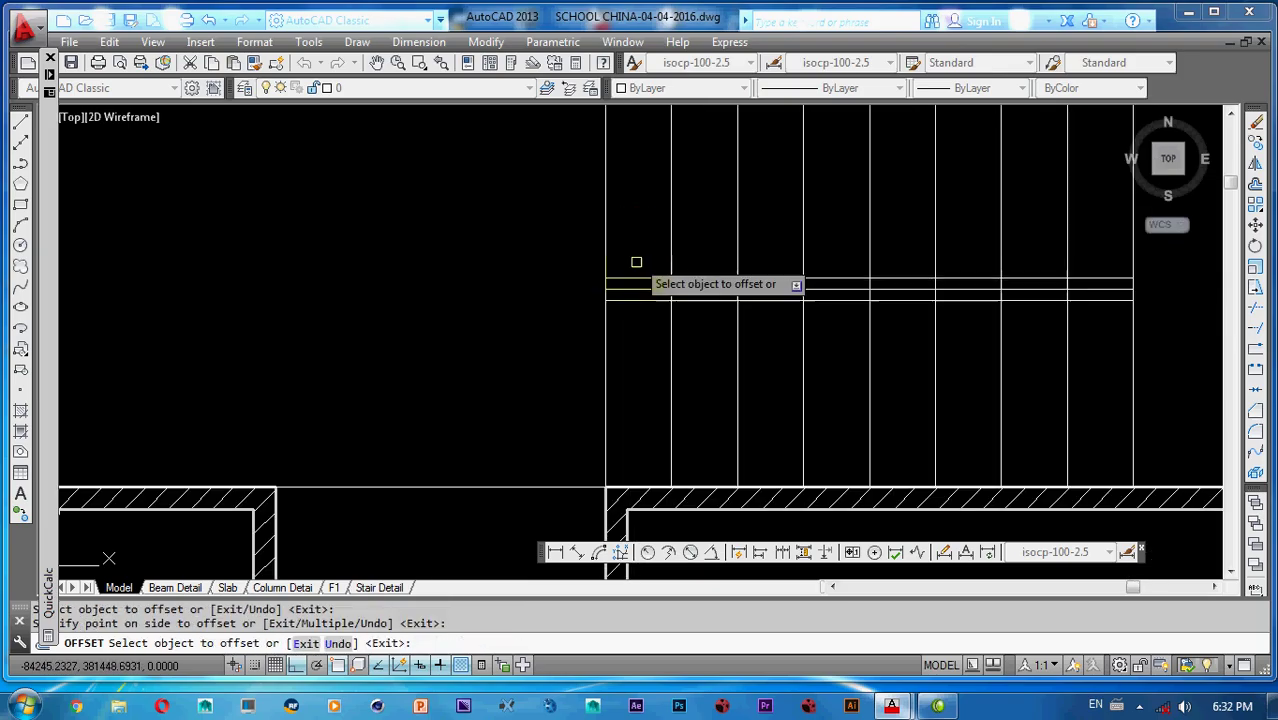
pyautogui.press('Escape')
pyautogui.press('Escape')
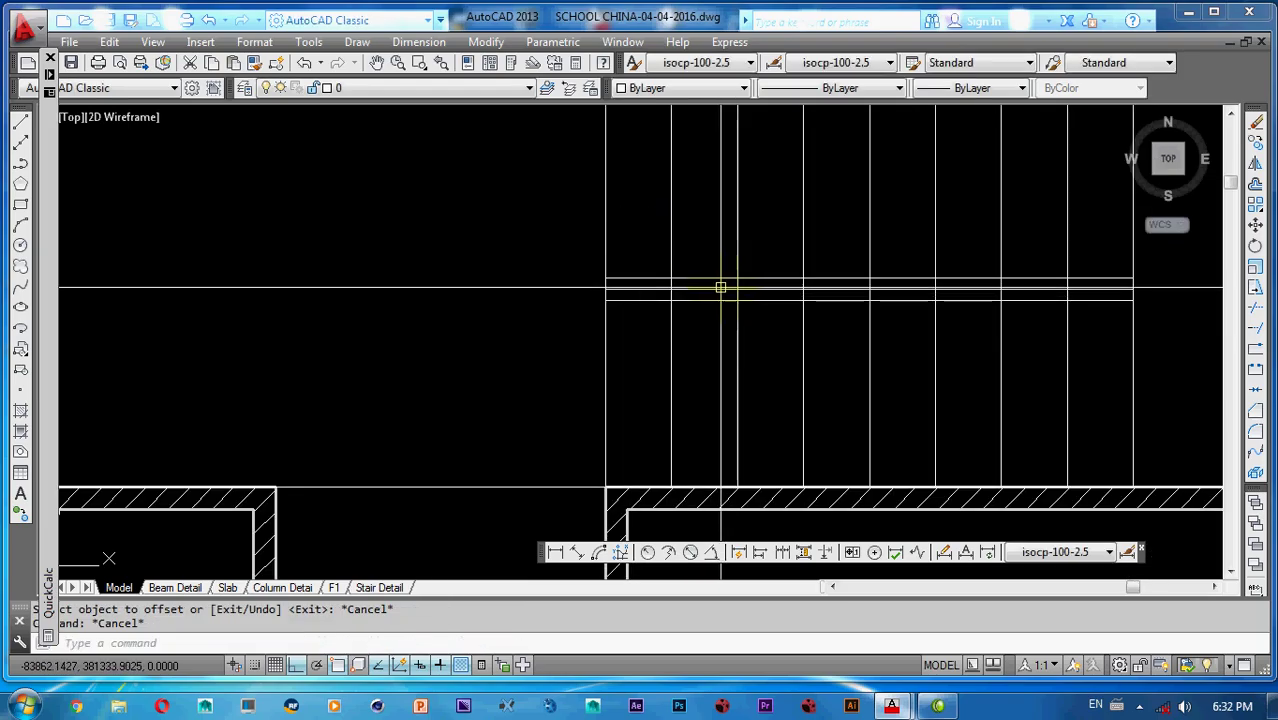
# - Trim the stair's two outer end lines out of the gap between the offset lines
pyautogui.scroll(-3, 719, 284)
pyautogui.moveTo(719, 283); pyautogui.dragTo(522, 300, button='middle')
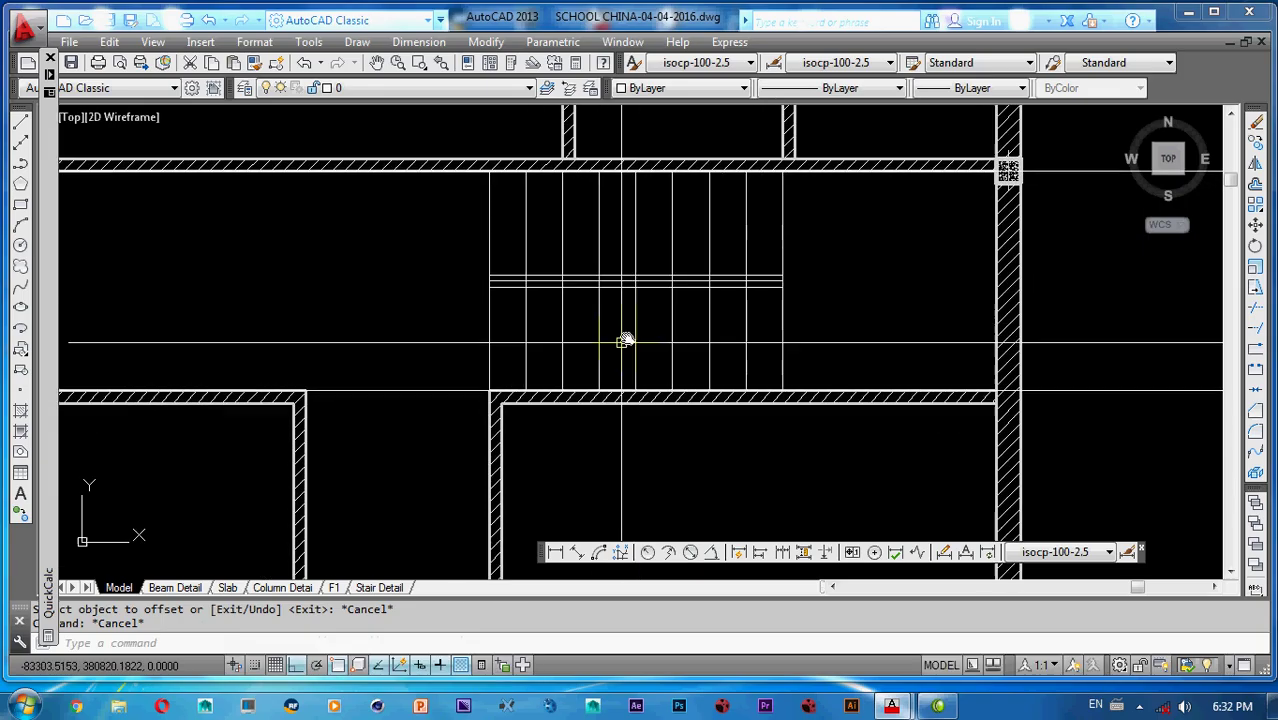
pyautogui.write('l')
pyautogui.press('Return')
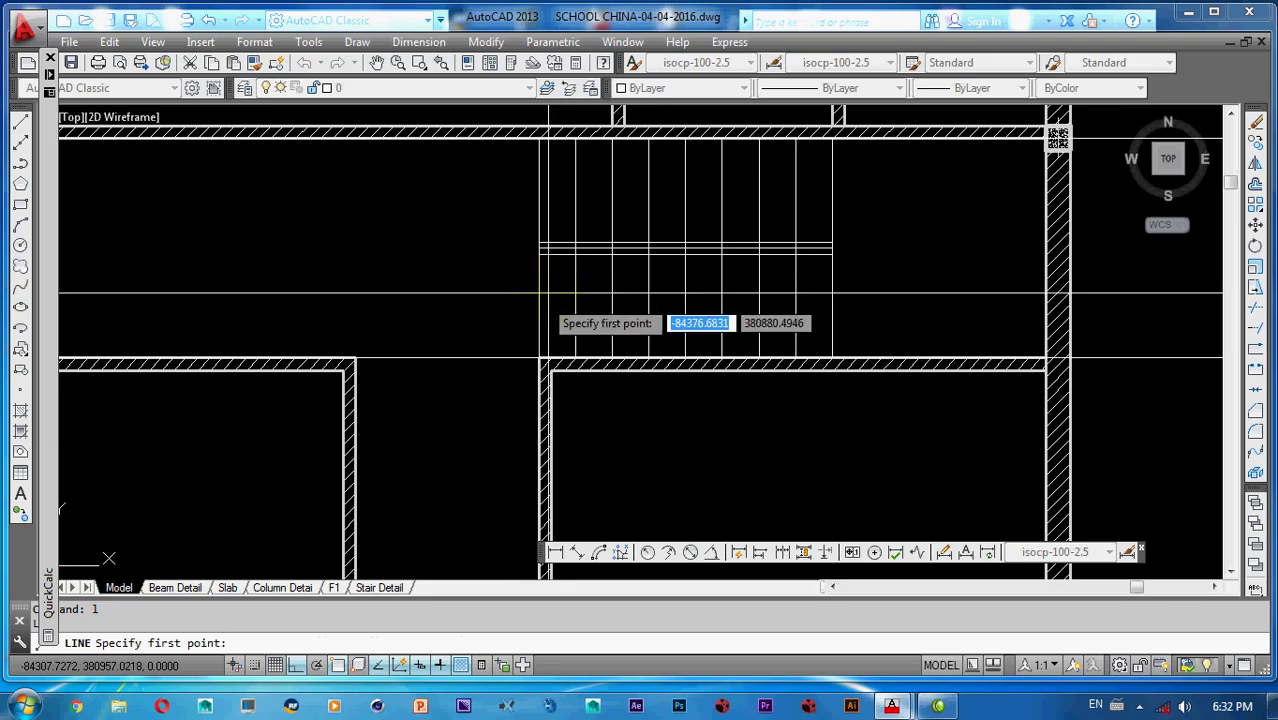
pyautogui.scroll(5, 543, 248)
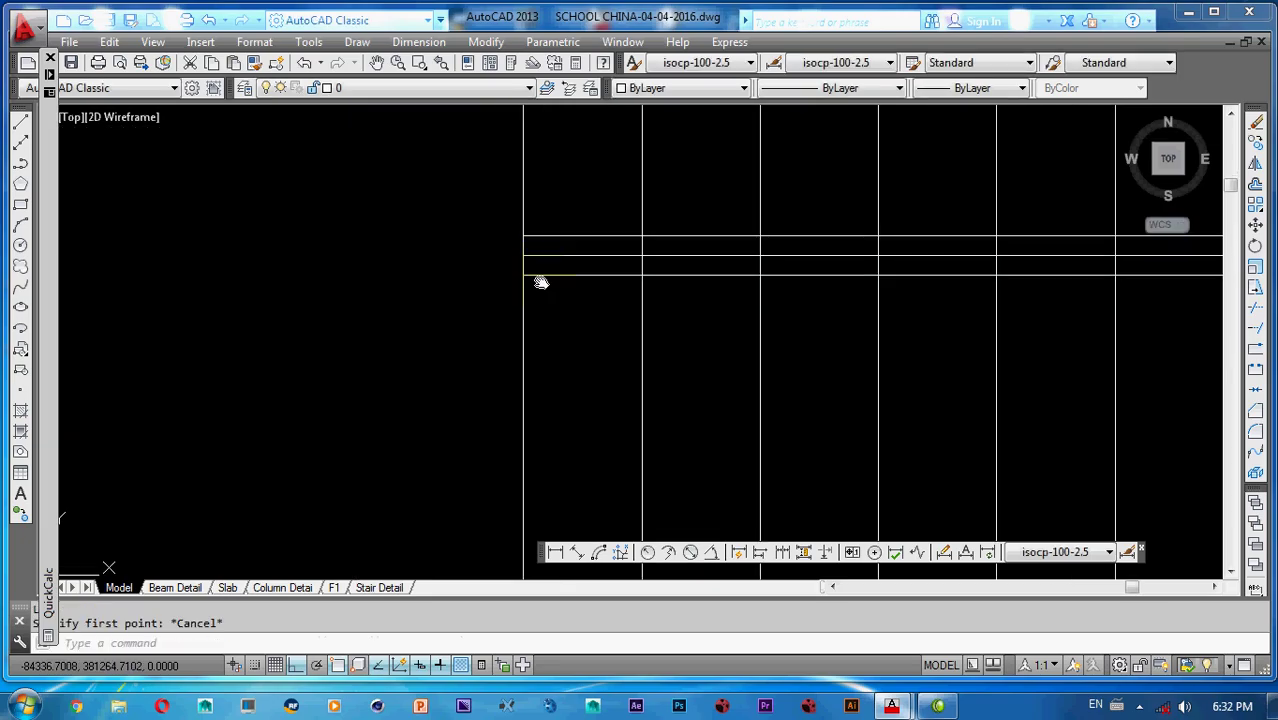
pyautogui.press('Return')
pyautogui.press('Return')
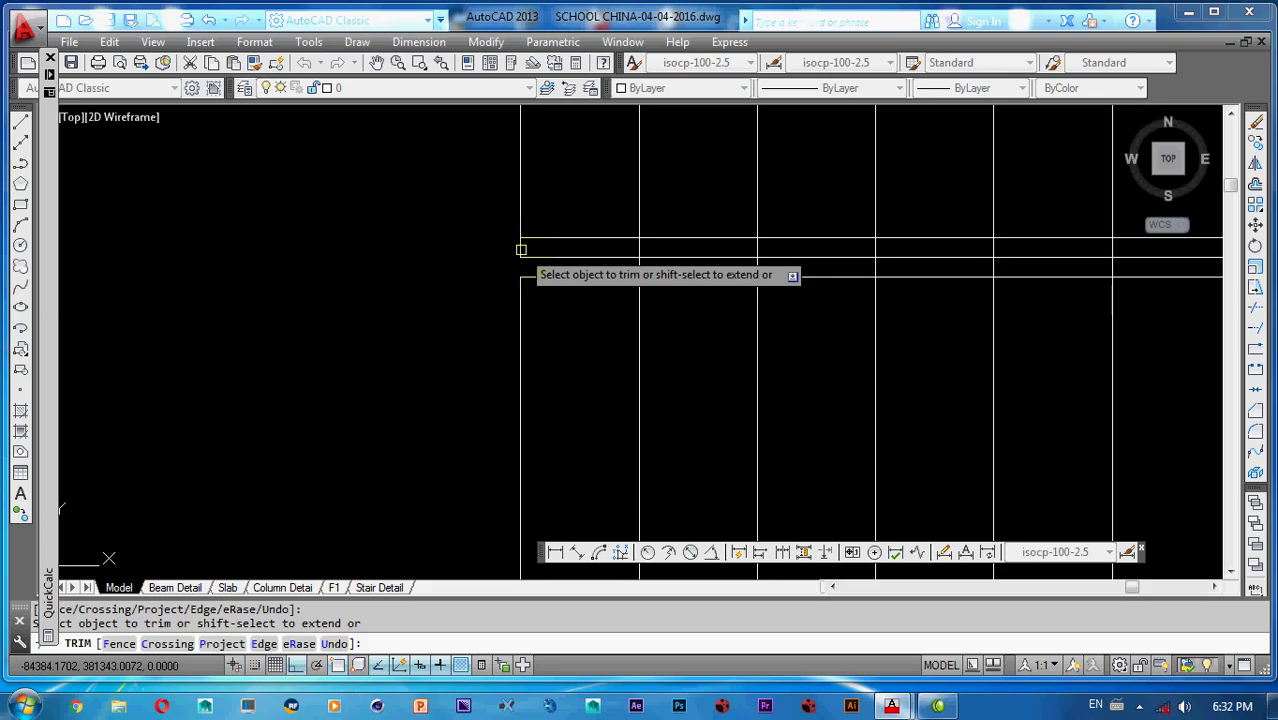
pyautogui.moveTo(922, 258)
pyautogui.mouseDown(button='middle')
pyautogui.moveTo(896, 300)
pyautogui.moveTo(818, 283)
pyautogui.mouseUp(button='middle')
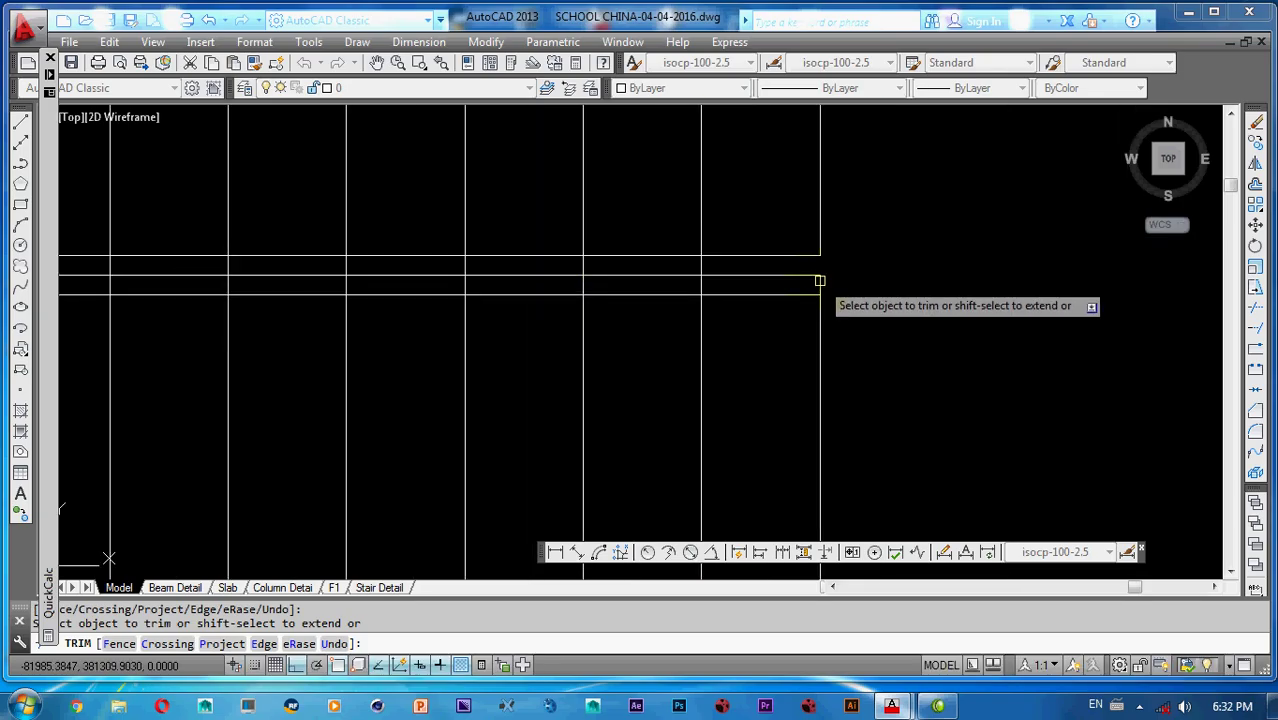
pyautogui.press('Escape')
# - Draw a rectangle over the strip between the two offset lines, spanning the full length of the flights
pyautogui.write('rec')
pyautogui.press('Return')
pyautogui.scroll(-4, 709, 283)
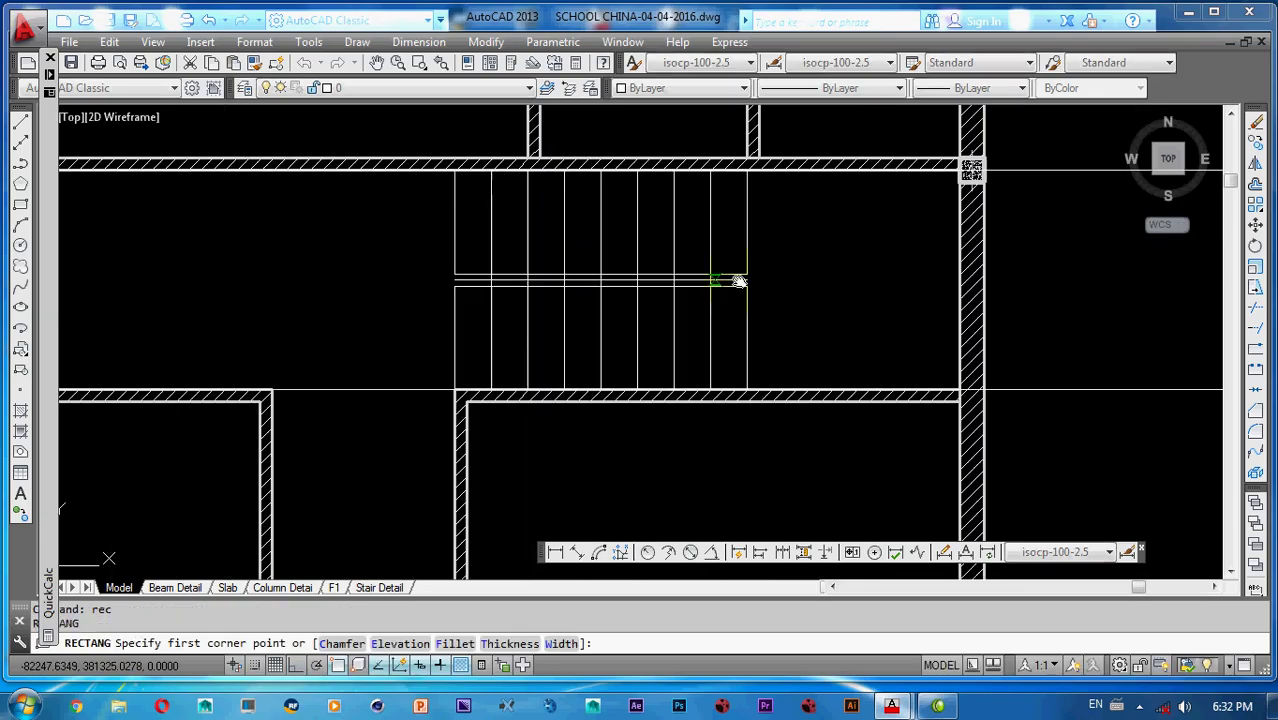
pyautogui.moveTo(738, 279); pyautogui.dragTo(832, 268, button='middle')
pyautogui.scroll(2, 530, 267)
pyautogui.click(567, 262)
pyautogui.moveTo(1035, 301); pyautogui.dragTo(930, 316, button='middle')
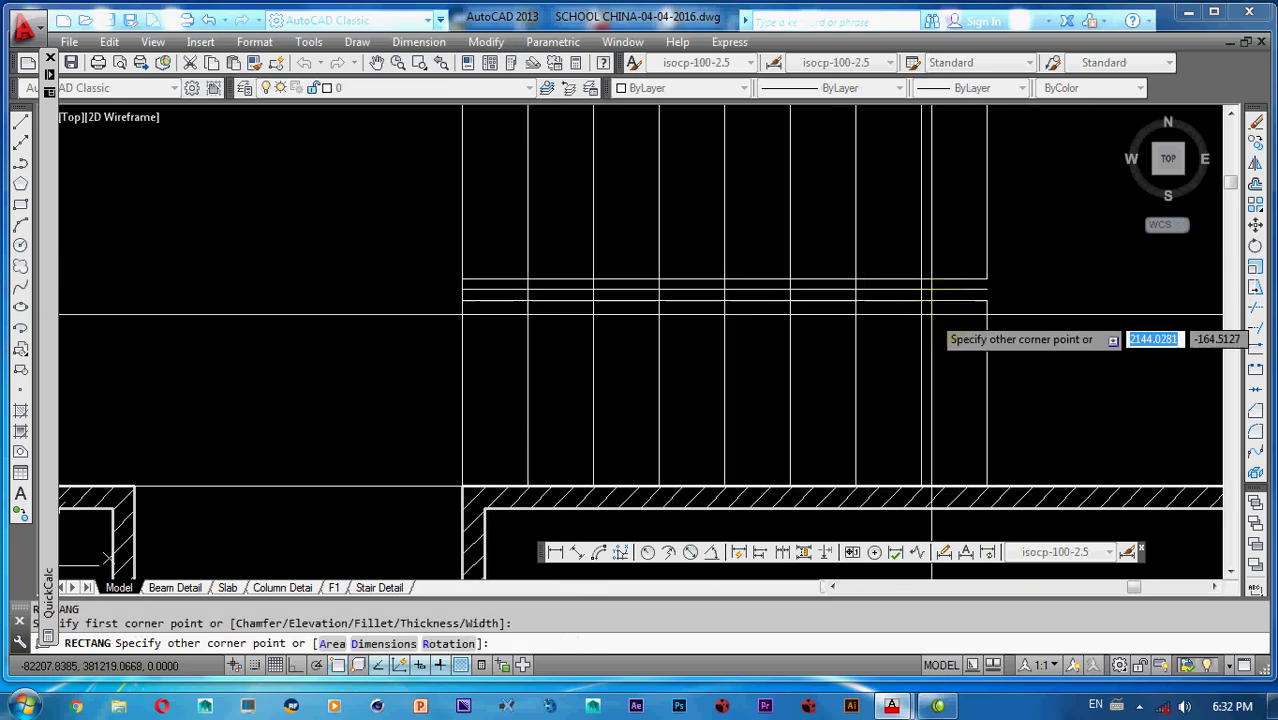
pyautogui.click(985, 301)
pyautogui.press('Escape')
pyautogui.press('Escape')
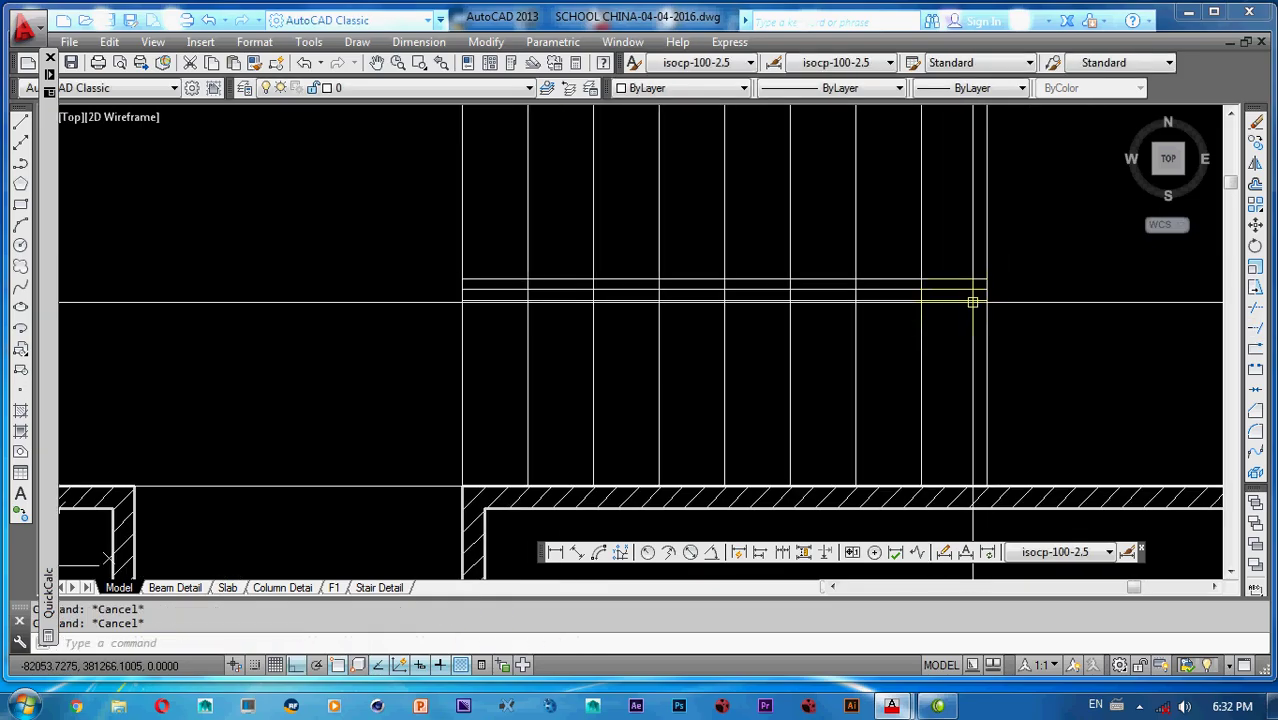
# - Trim the tread lines inside the rectangle between the two flights
pyautogui.write('tr')
pyautogui.press('Return')
pyautogui.click(940, 301)
pyautogui.scroll(2, 930, 300)
pyautogui.press('Return')
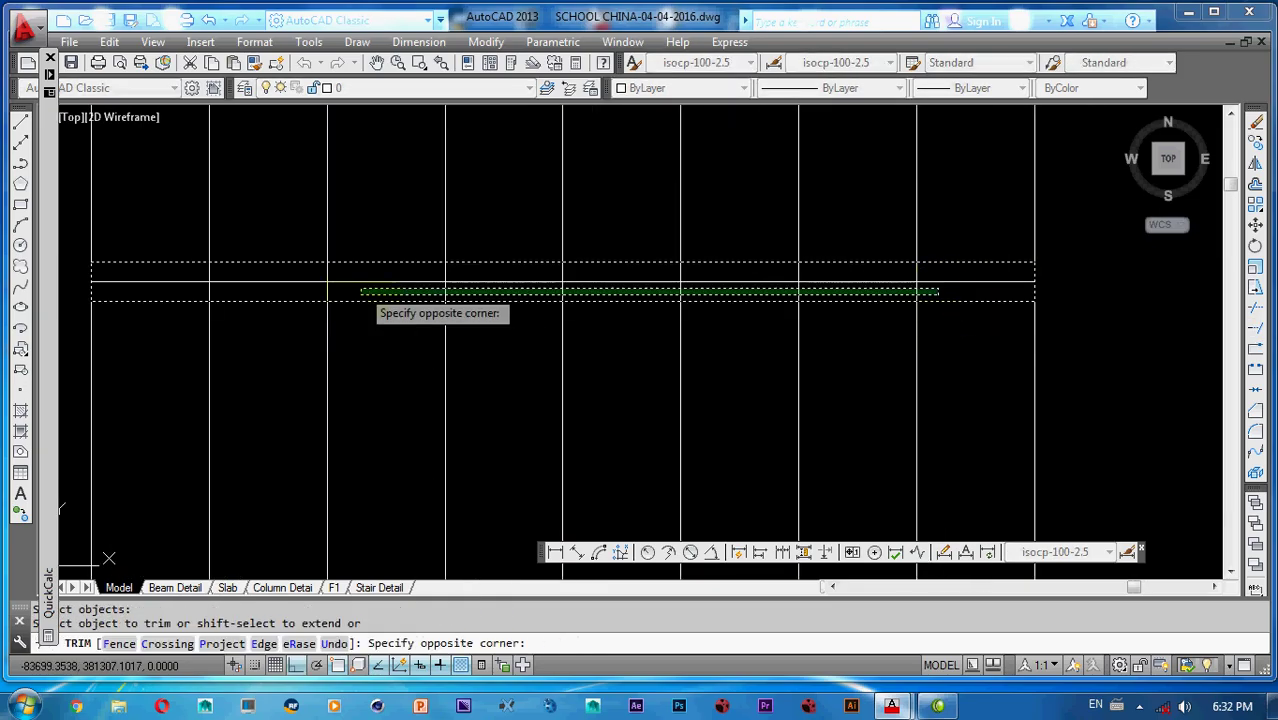
pyautogui.click(205, 295)
pyautogui.scroll(-6, 350, 300)
pyautogui.moveTo(352, 295)
pyautogui.mouseDown(button='middle')
pyautogui.moveTo(371, 251)
pyautogui.moveTo(452, 279)
pyautogui.mouseUp(button='middle')
pyautogui.scroll(2, 354, 263)
pyautogui.press('Escape')
pyautogui.press('Escape')
# - Draw a horizontal line from the midpoint of the lower flight's starting edge across the treads to the landing's outer wall
pyautogui.write('l')
pyautogui.press('Return')
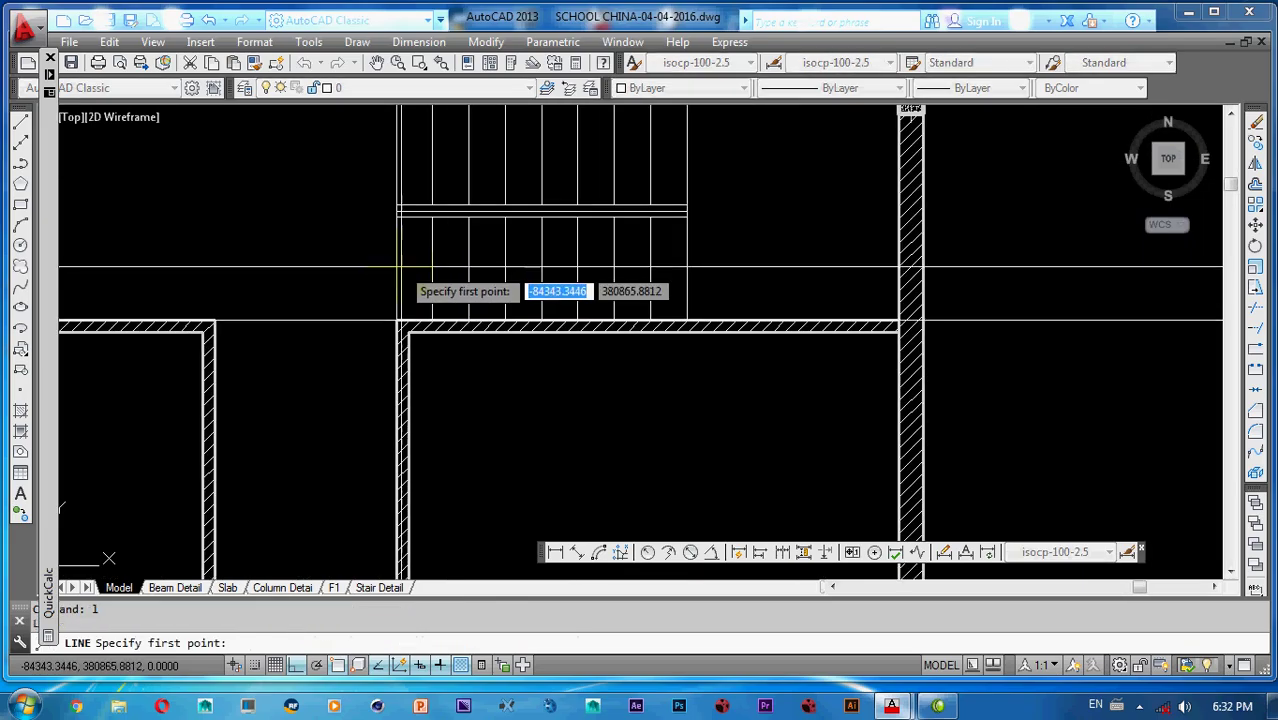
pyautogui.click(396, 270)
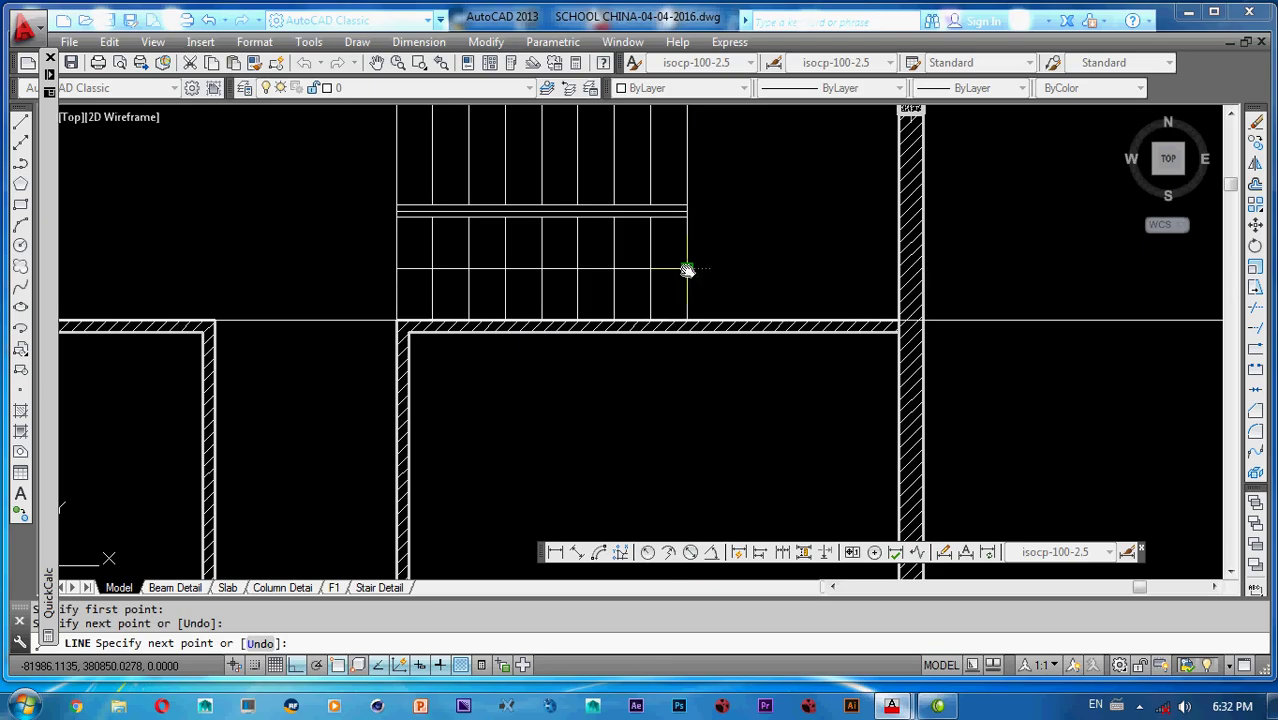
pyautogui.moveTo(687, 270); pyautogui.dragTo(651, 280, button='middle')
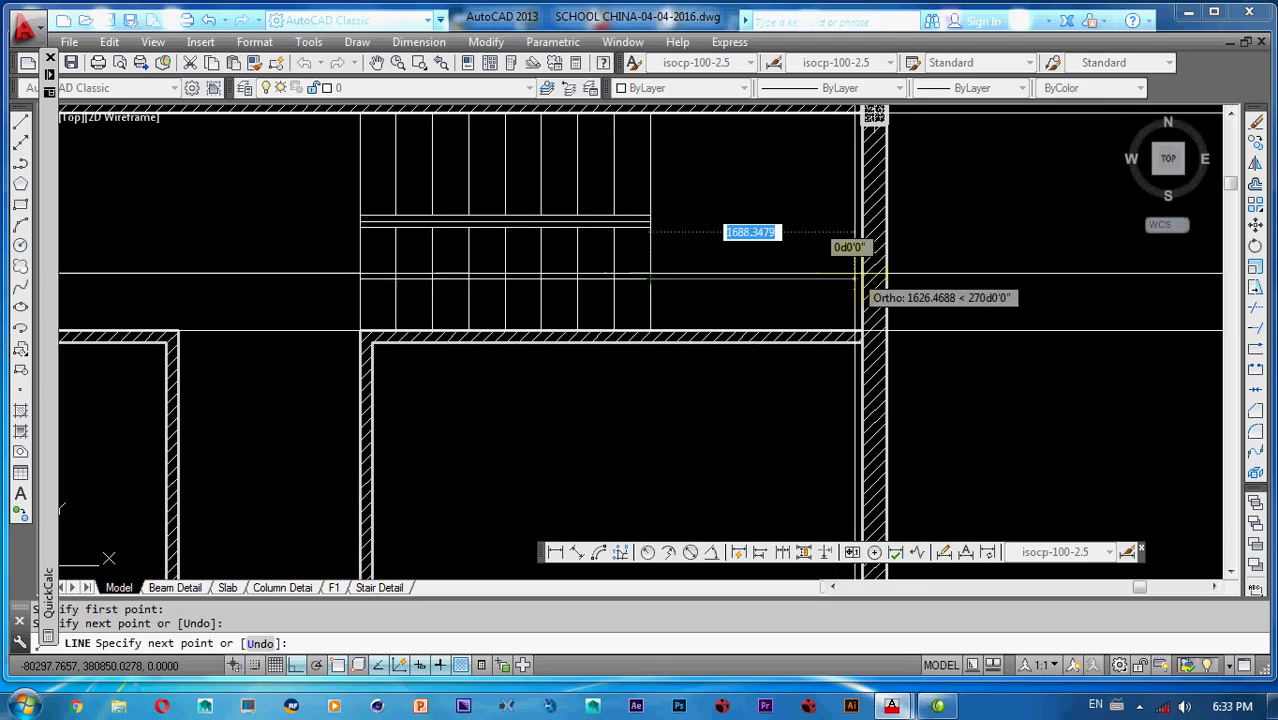
pyautogui.click(861, 279)
pyautogui.press('Escape')
# - Draw a vertical line about 1070 long up the middle of the landing and a horizontal line from the upper flight's edge midpoint to it
pyautogui.write('l')
pyautogui.press('Return')
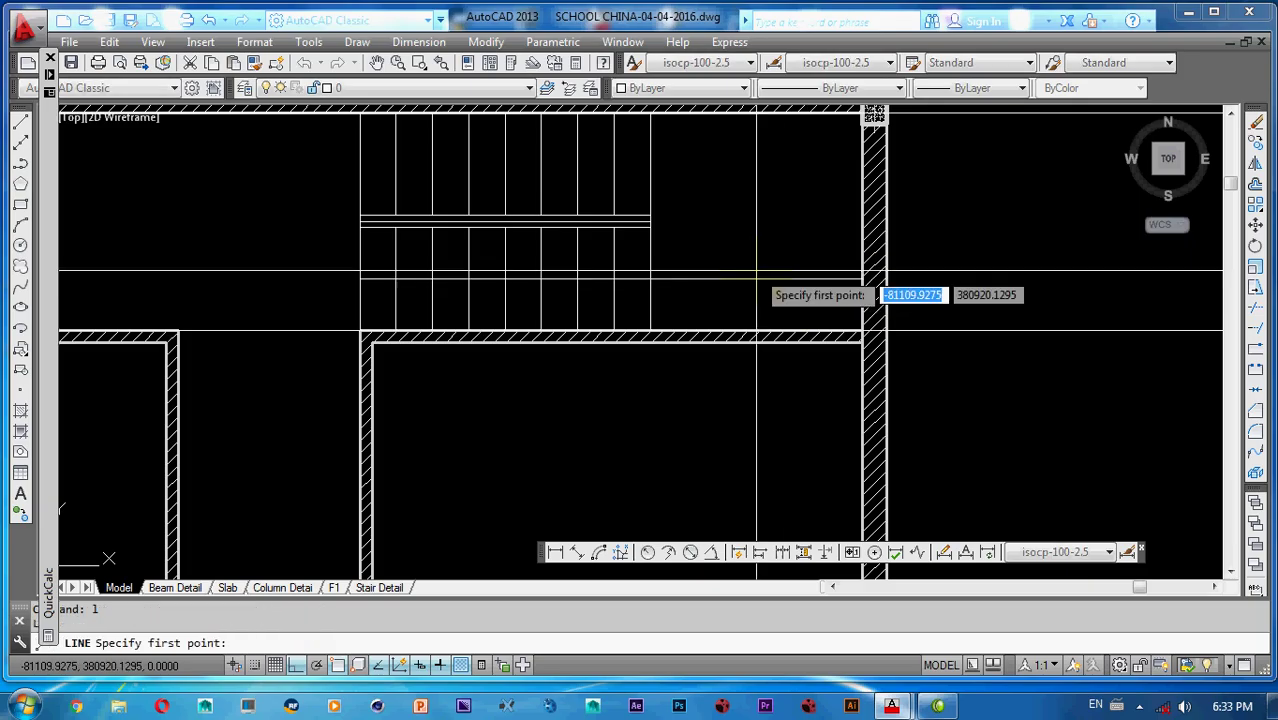
pyautogui.click(756, 279)
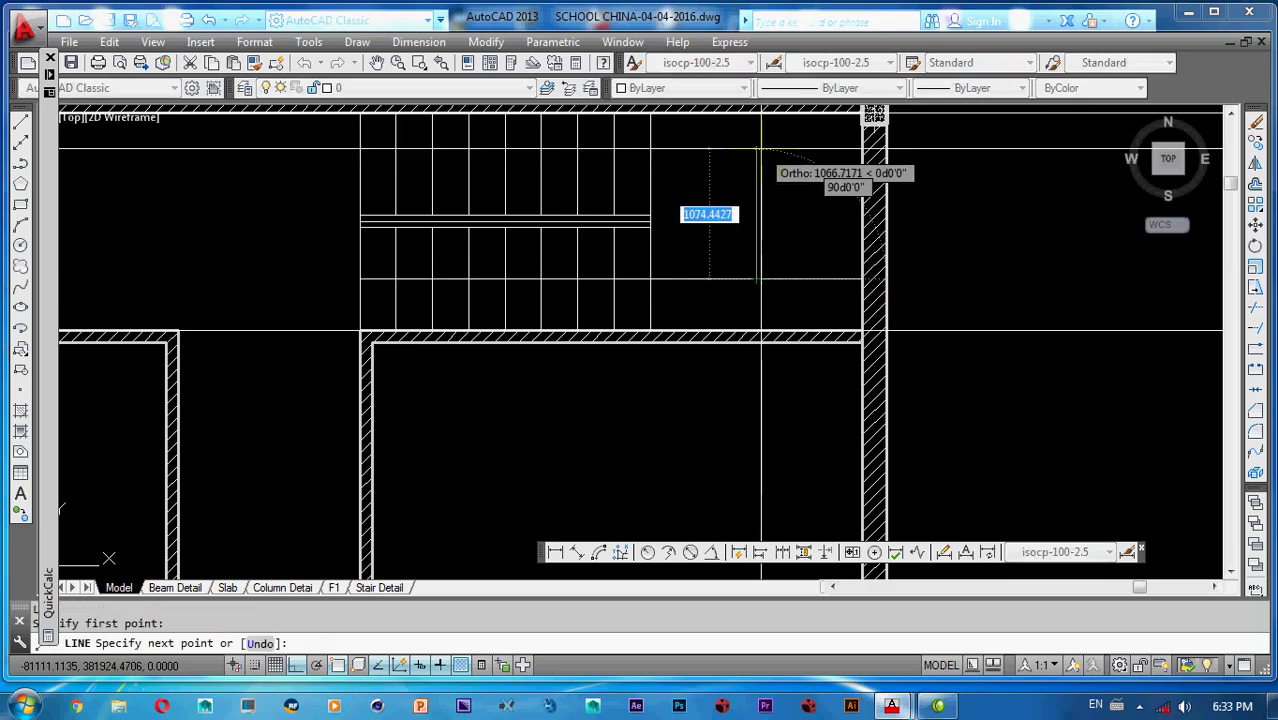
pyautogui.click(756, 148)
pyautogui.press('Escape')
pyautogui.write('l')
pyautogui.press('Return')
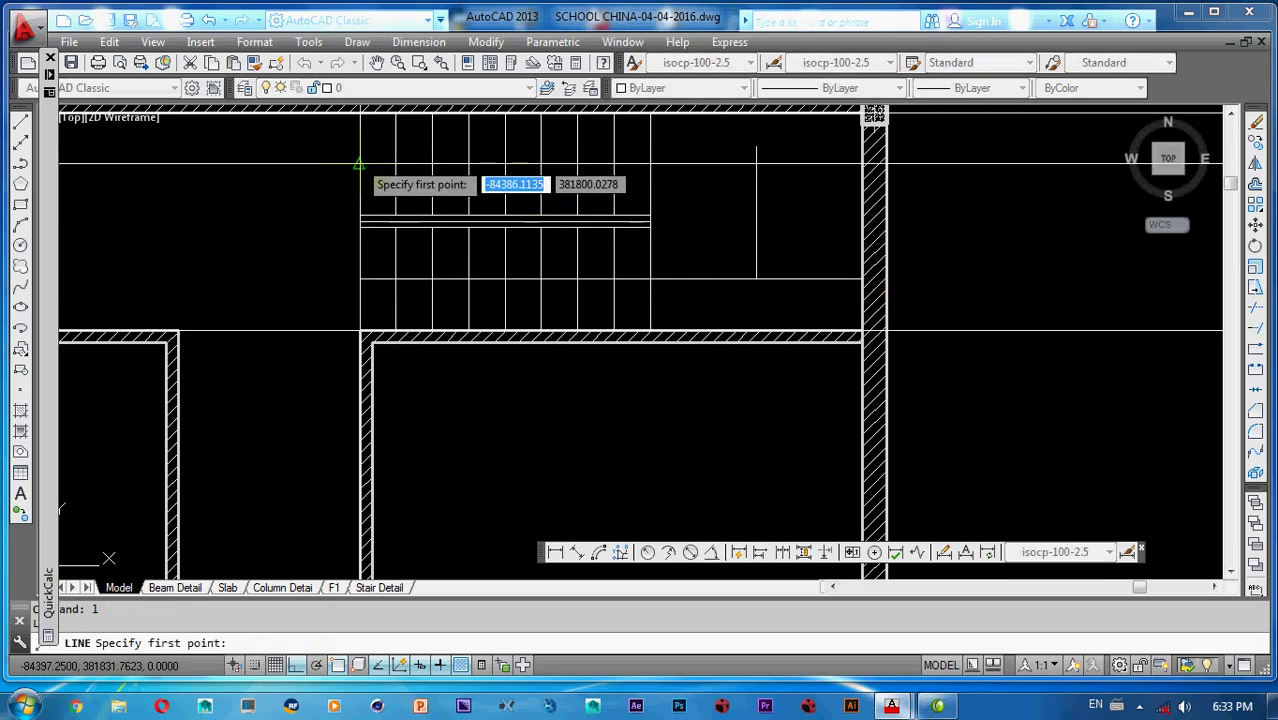
pyautogui.click(358, 163)
pyautogui.press('Escape')
# - Fillet the landing's vertical line with the lower and upper flight lines to form two square corners
pyautogui.write('f')
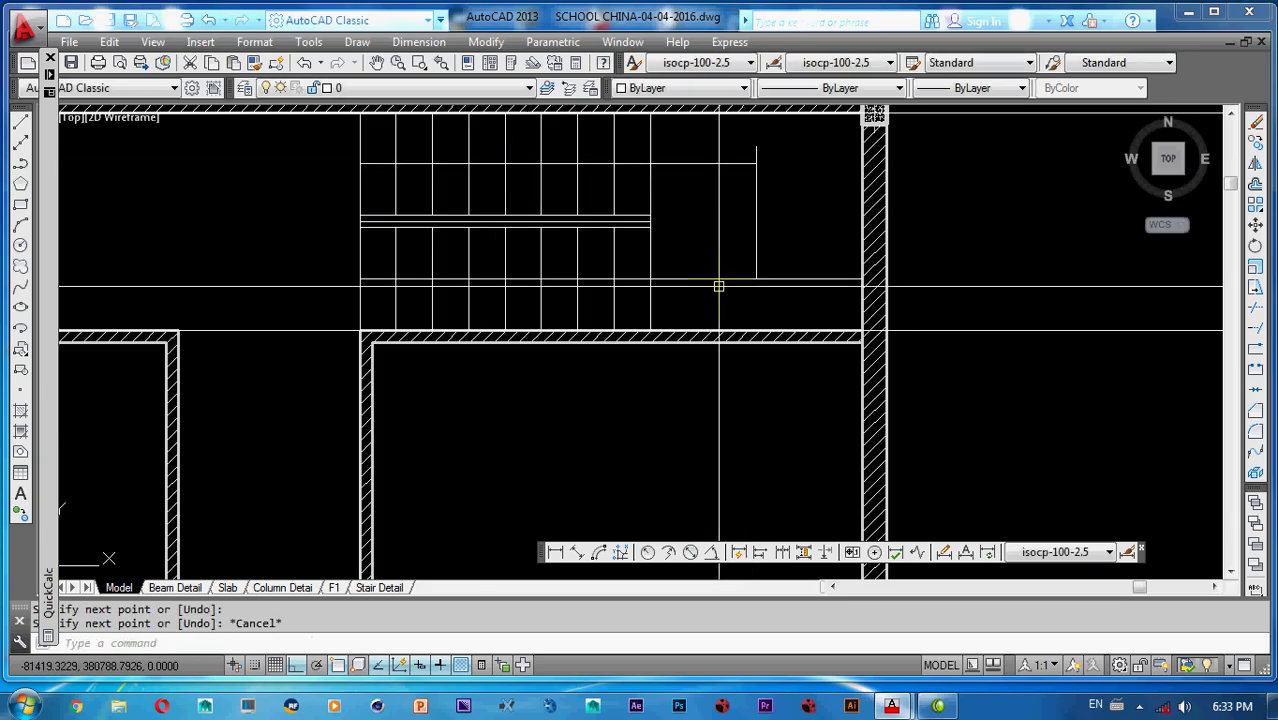
pyautogui.press('Return')
pyautogui.click(745, 279)
pyautogui.click(757, 220)
pyautogui.press('Return')
pyautogui.click(757, 174)
pyautogui.click(728, 164)
pyautogui.press('Escape')
# - Draw a small circle centred on the starting end of the lower flight's direction line
pyautogui.moveTo(555, 237); pyautogui.dragTo(579, 226, button='middle')
pyautogui.moveTo(465, 249); pyautogui.dragTo(517, 222, button='middle')
pyautogui.write('c')
pyautogui.press('Return')
pyautogui.click(435, 240)
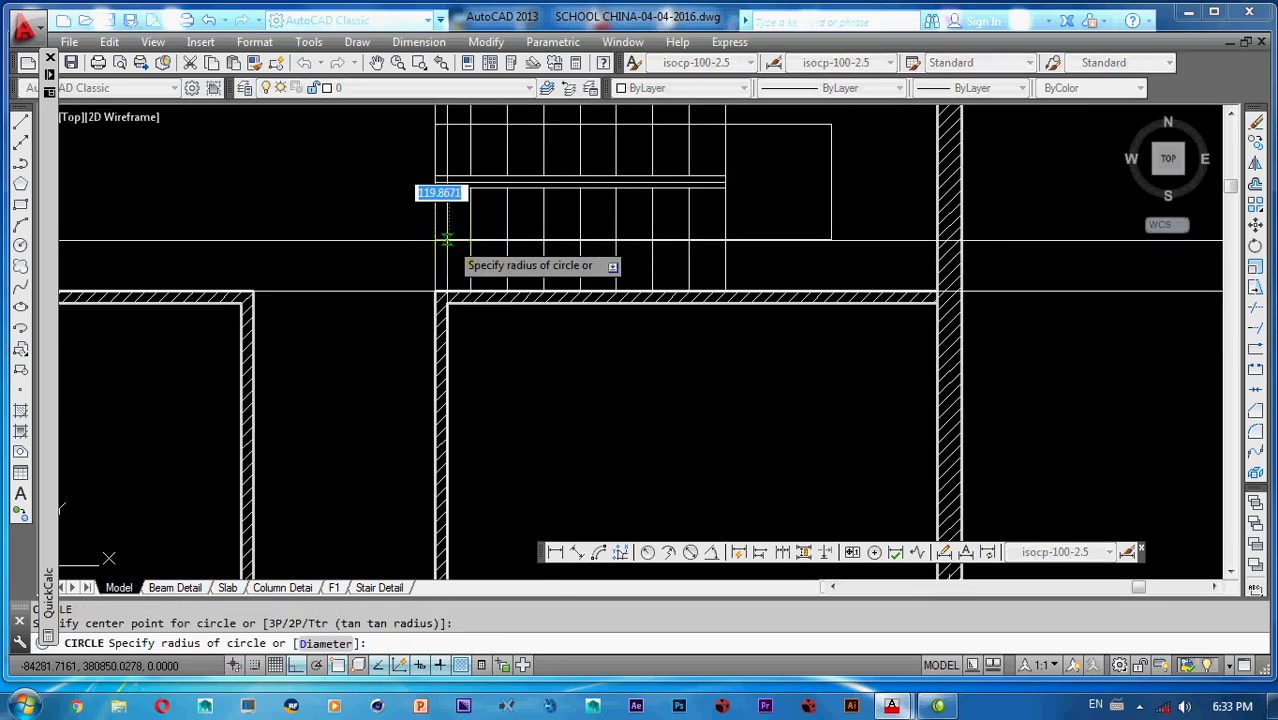
pyautogui.click(437, 240)
# - Draw a vertical line from the front wall's column on the entrance's left side to the porch column directly in front of it
pyautogui.scroll(-10, 437, 240)
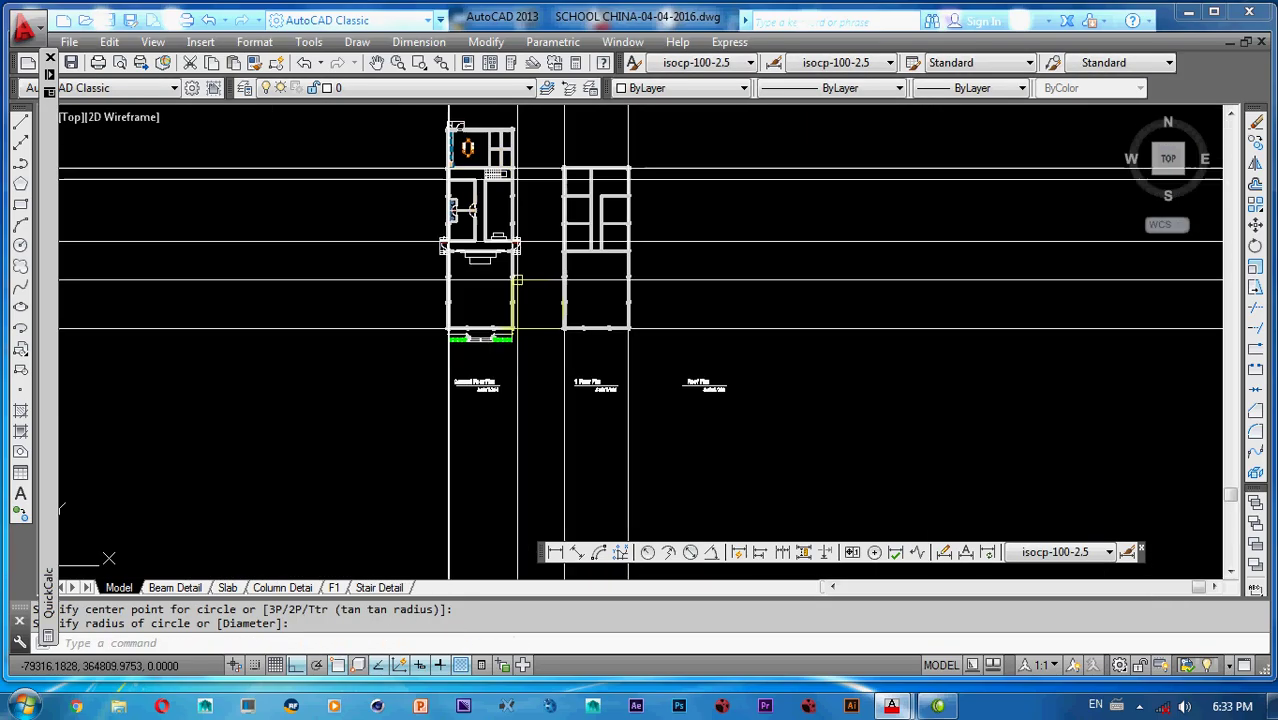
pyautogui.scroll(10, 563, 294)
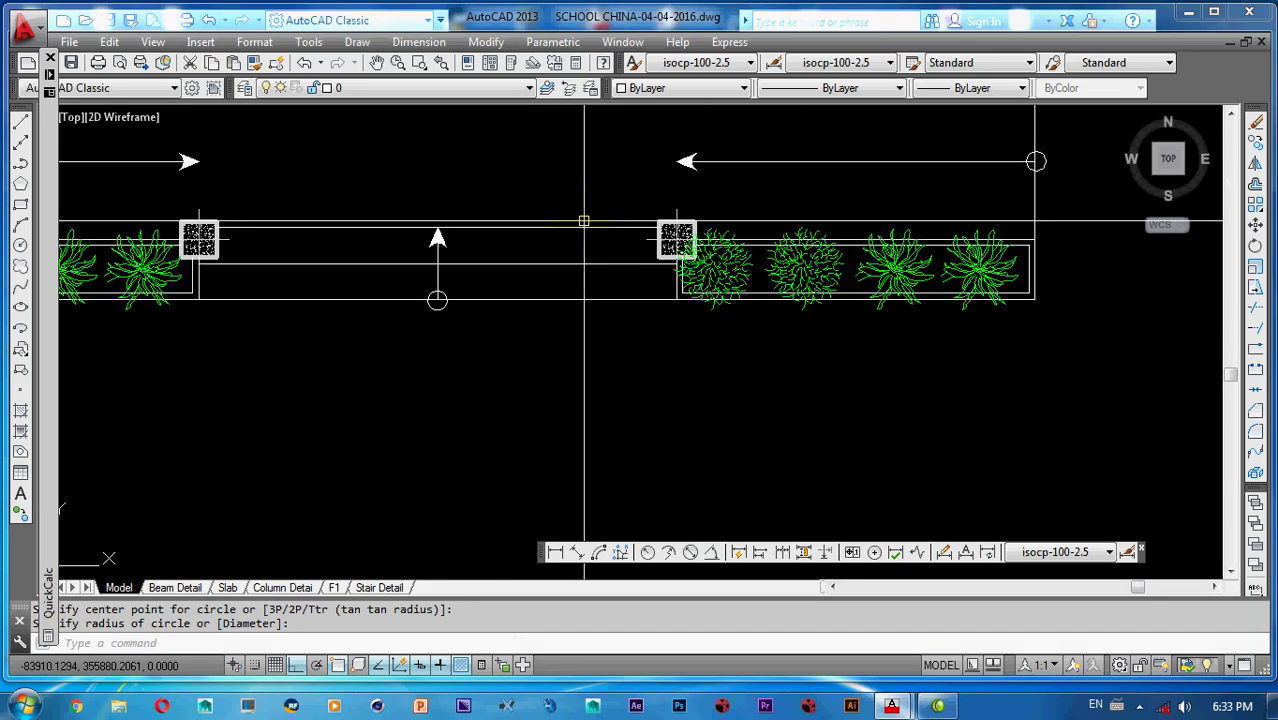
pyautogui.moveTo(426, 252); pyautogui.dragTo(528, 351, button='middle')
pyautogui.moveTo(379, 371); pyautogui.dragTo(556, 331, button='middle')
pyautogui.write('l')
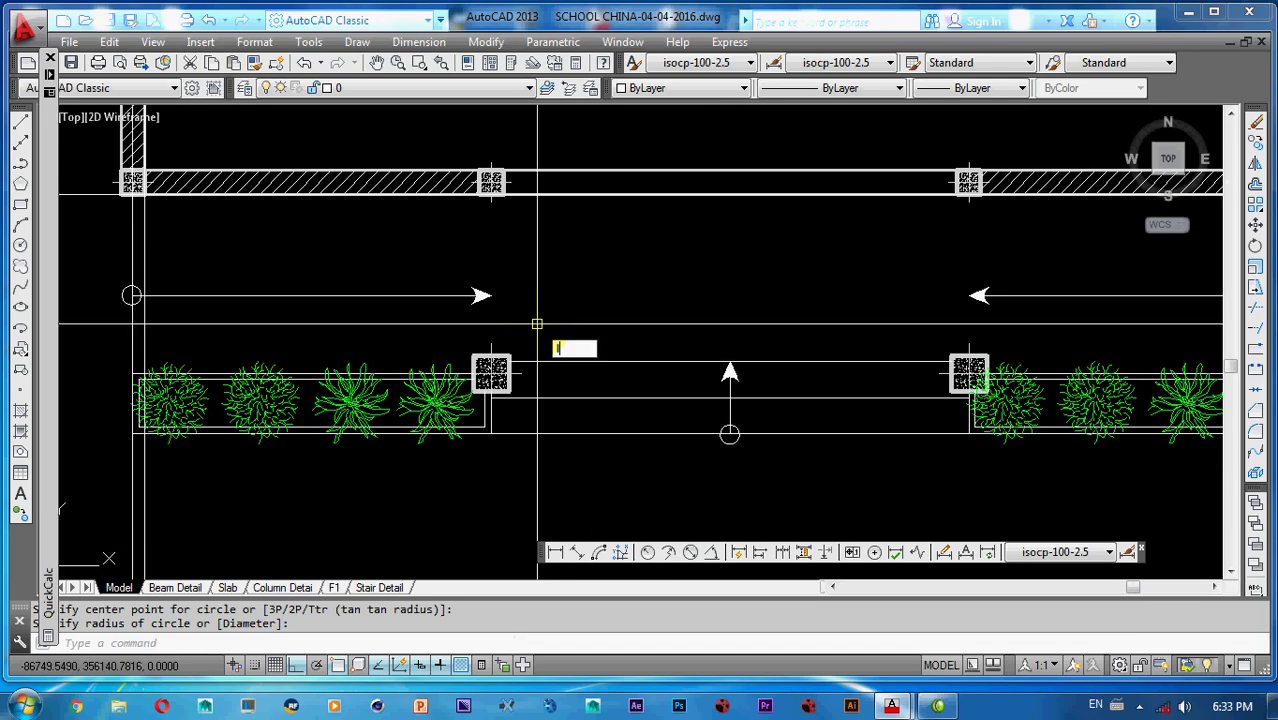
pyautogui.press('Return')
pyautogui.click(491, 183)
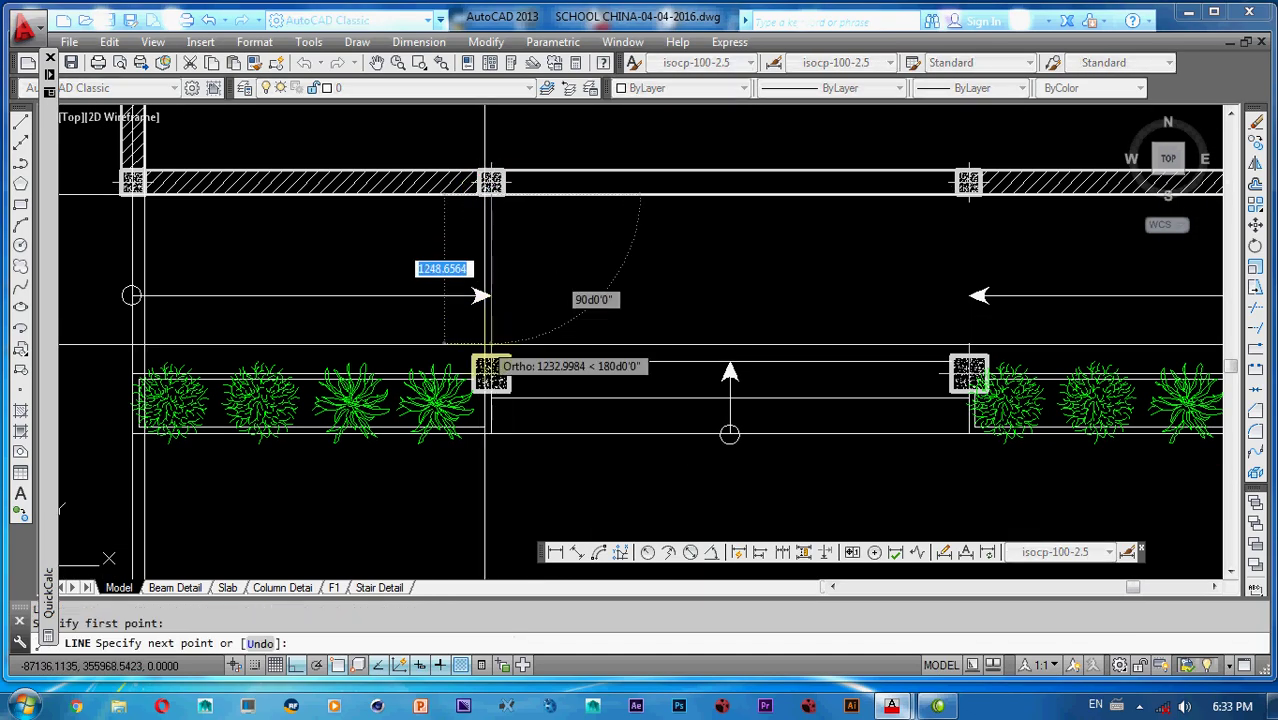
pyautogui.click(491, 357)
pyautogui.press('Return')
# - Draw a vertical line about 1350 long from the front wall's right entrance column to the right porch column
pyautogui.press('Return')
pyautogui.click(967, 183)
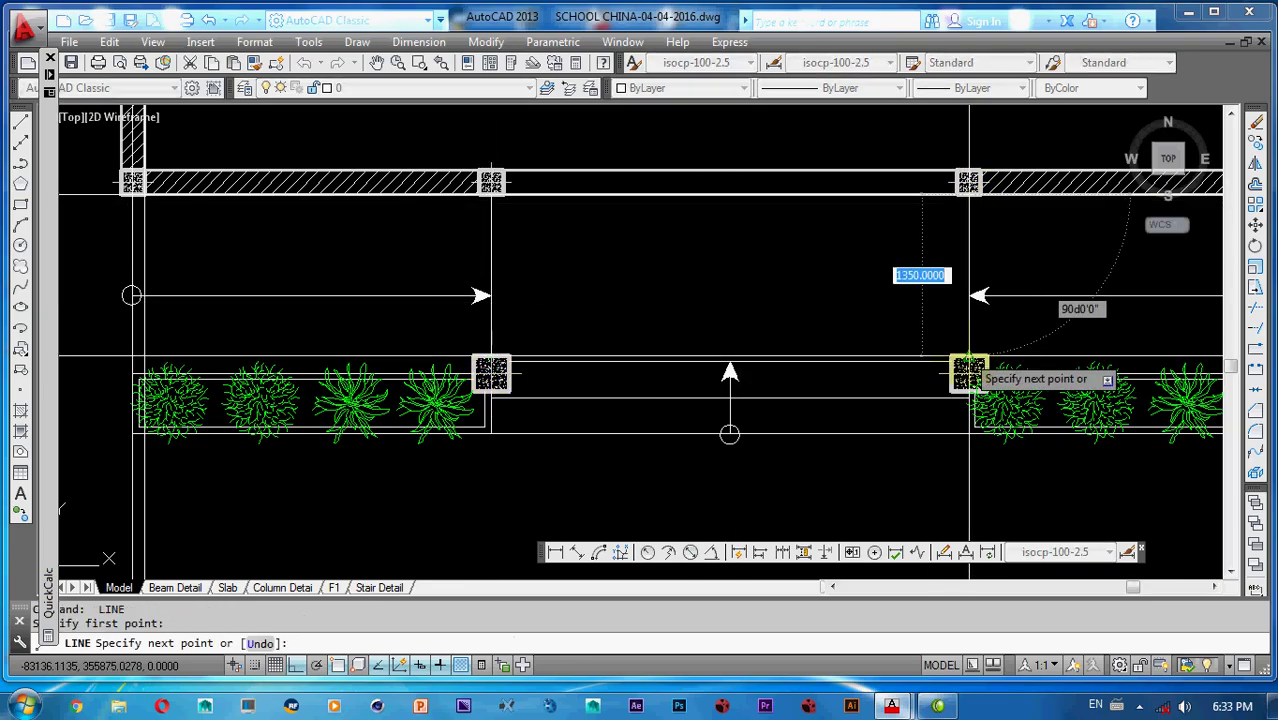
pyautogui.click(968, 372)
pyautogui.press('Return')
# - Copy the left entrance arrowhead by its tip to the staircase, onto the lower flight's direction line where the landing begins
pyautogui.click(456, 281)
pyautogui.click(490, 303)
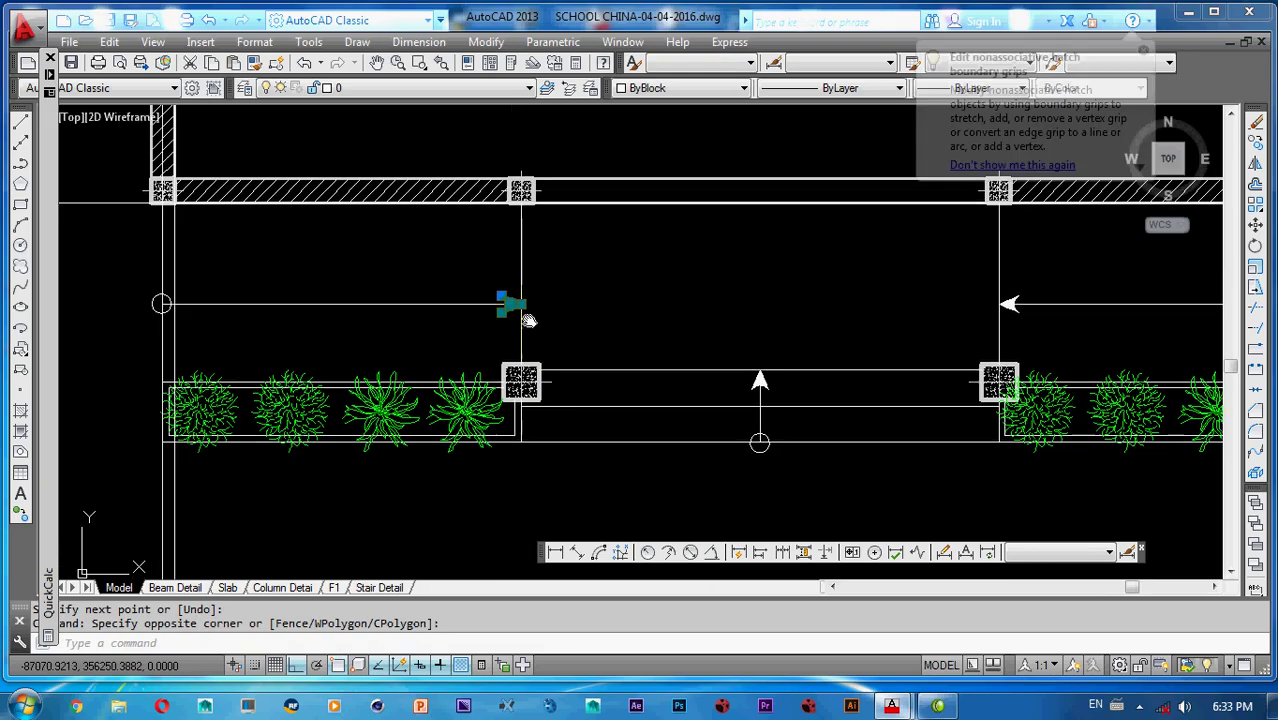
pyautogui.write('co')
pyautogui.press('Return')
pyautogui.scroll(3, 523, 320)
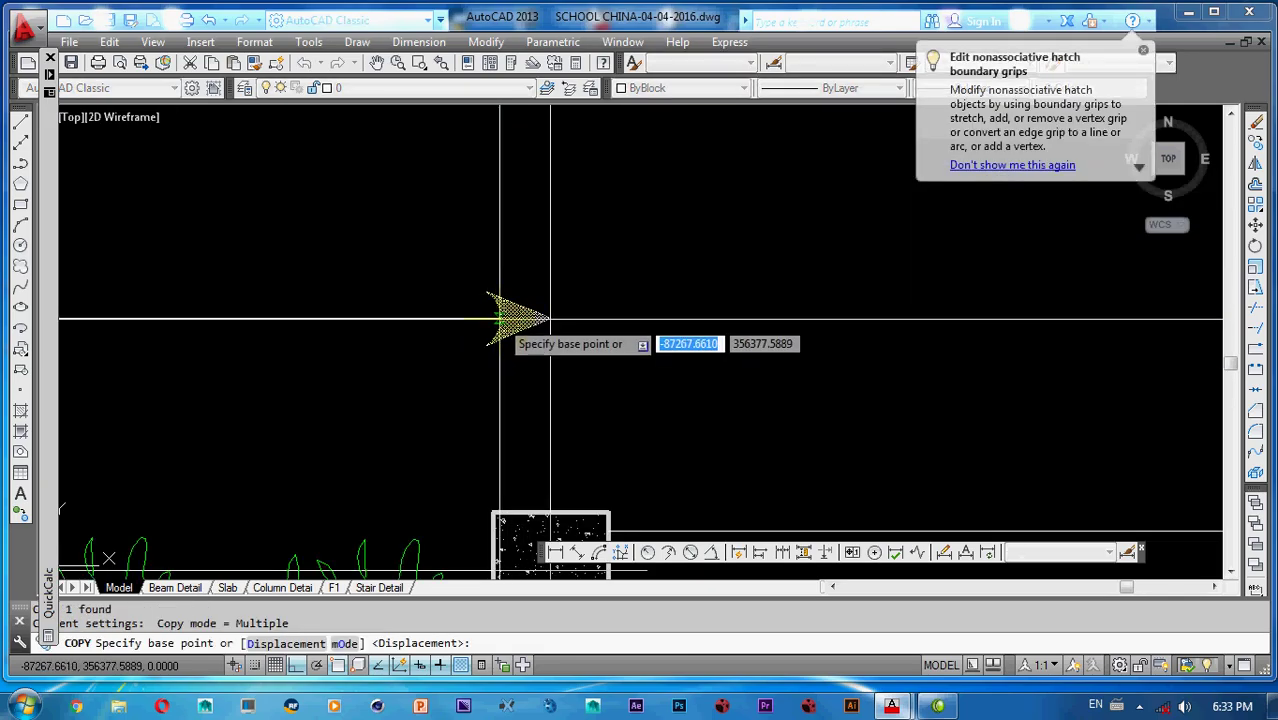
pyautogui.click(549, 320)
pyautogui.scroll(-3, 549, 320)
pyautogui.scroll(1, 601, 150)
pyautogui.scroll(-2, 556, 319)
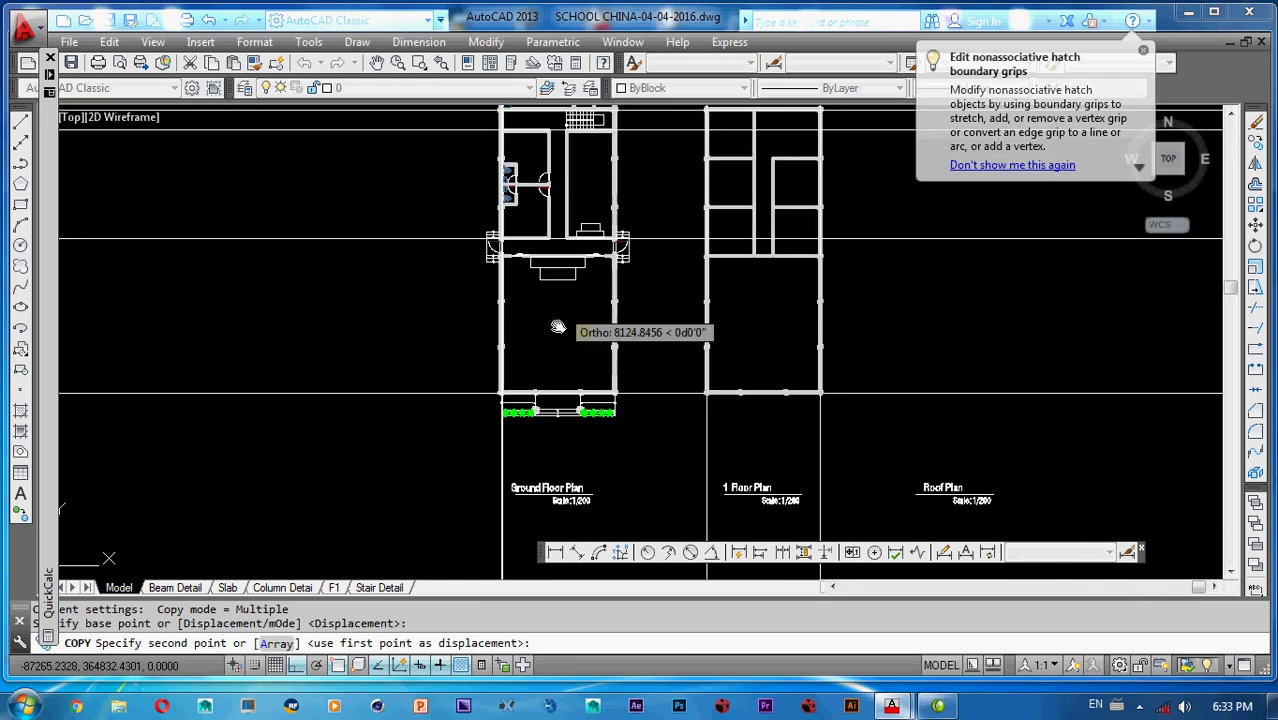
pyautogui.scroll(1, 541, 380)
pyautogui.press('F8')
pyautogui.scroll(5, 551, 287)
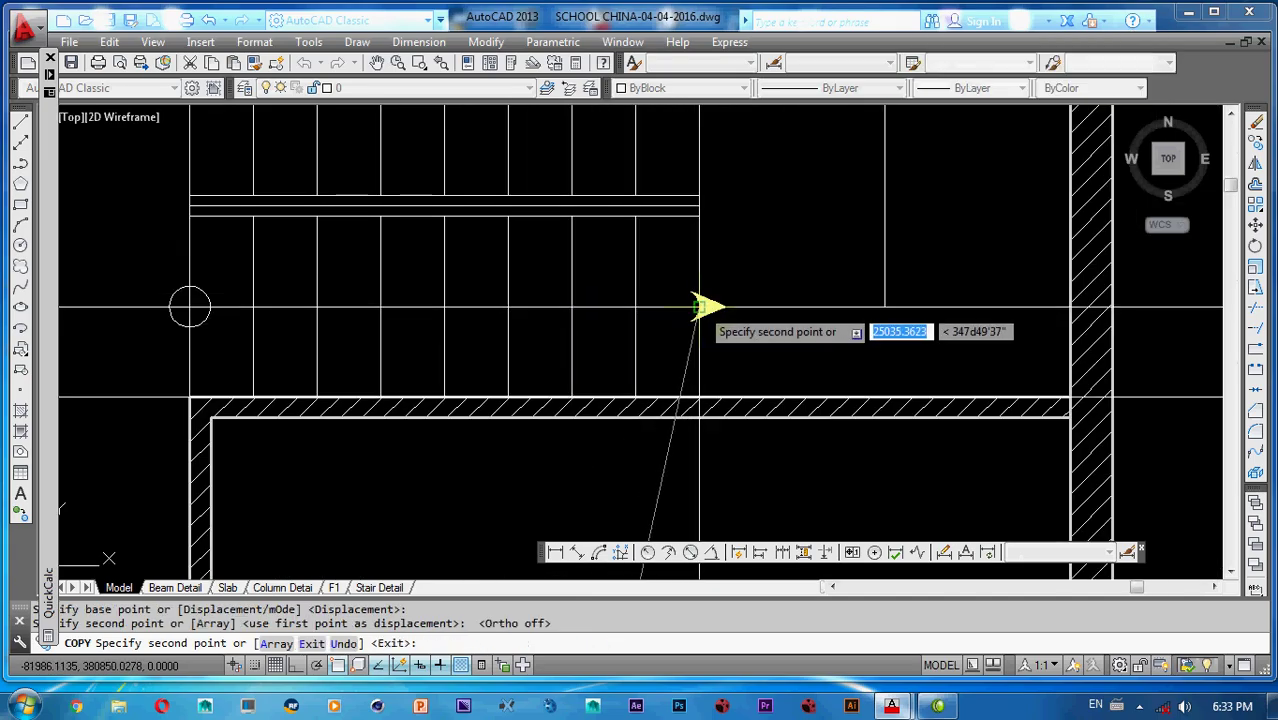
# - Place two more arrowhead copies, one on the landing's upper direction line and one at the far end of the upper flight
pyautogui.scroll(-5, 701, 315)
pyautogui.scroll(3, 576, 269)
pyautogui.moveTo(533, 302); pyautogui.dragTo(351, 312, button='middle')
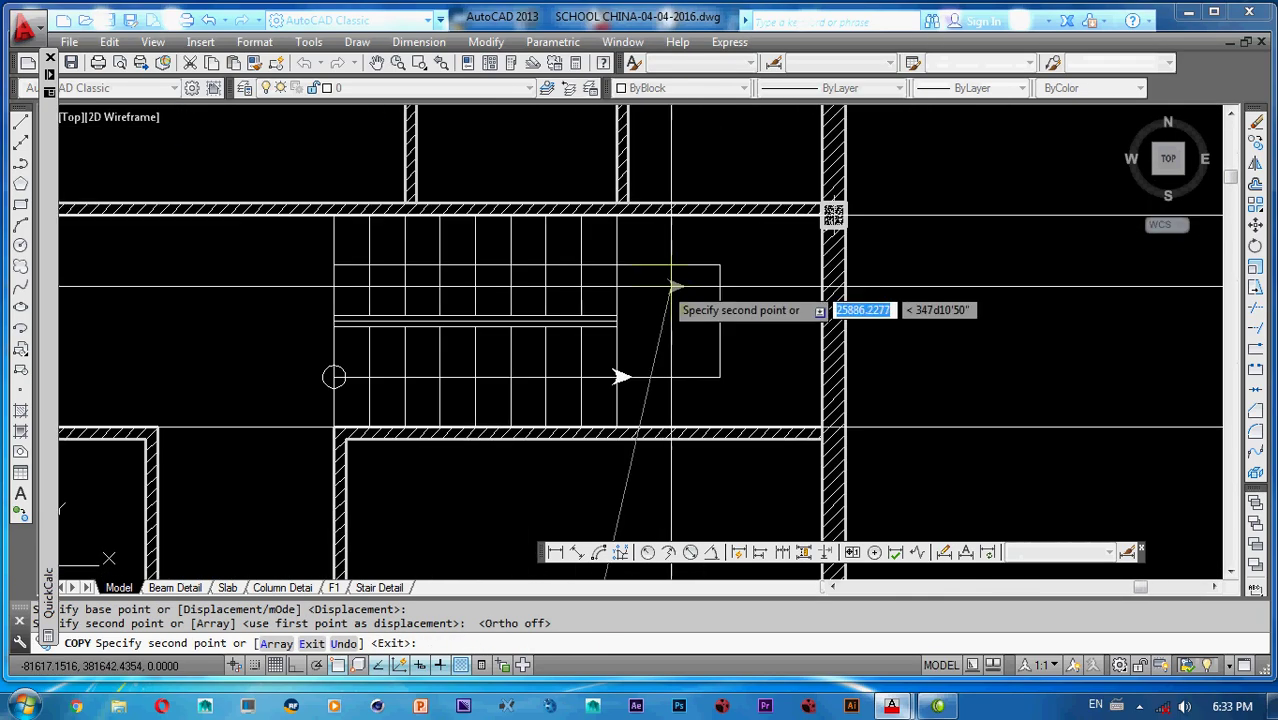
pyautogui.scroll(5, 300, 271)
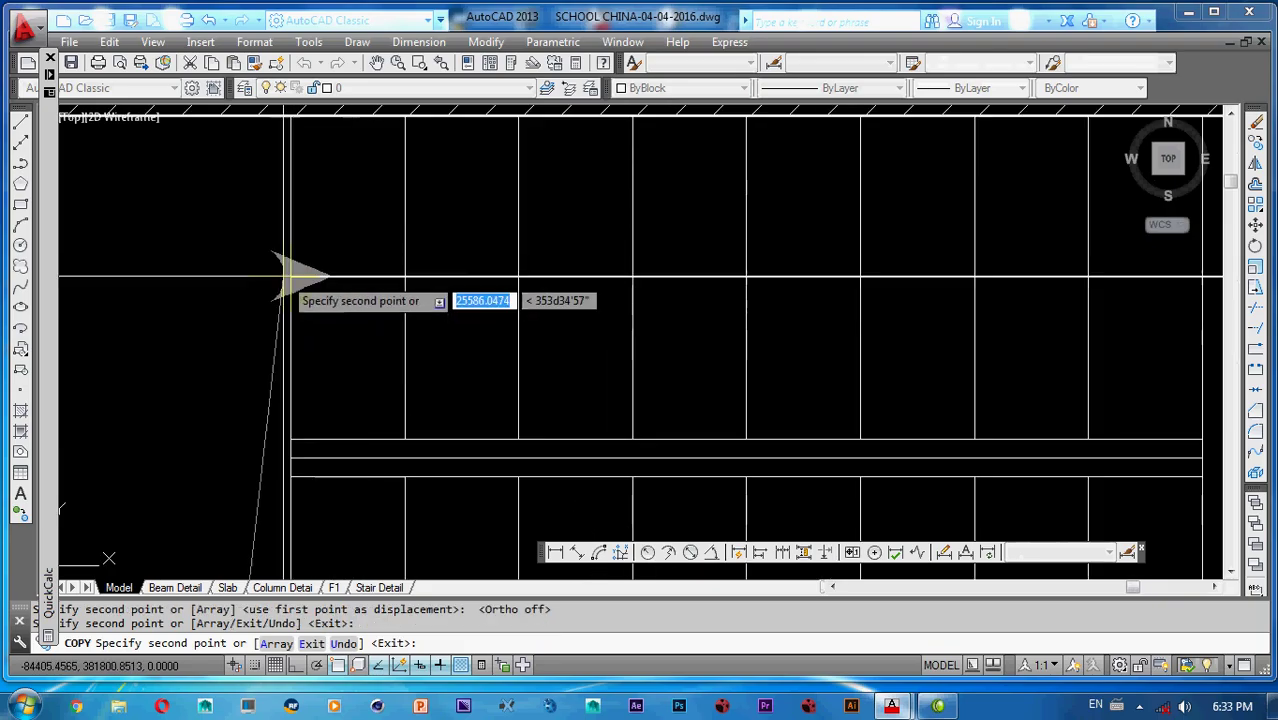
pyautogui.press('Escape')
# - Mirror the arrowhead at the upper flight's far end across a vertical axis, erasing the source
pyautogui.click(308, 234)
pyautogui.click(434, 320)
pyautogui.press('Return')
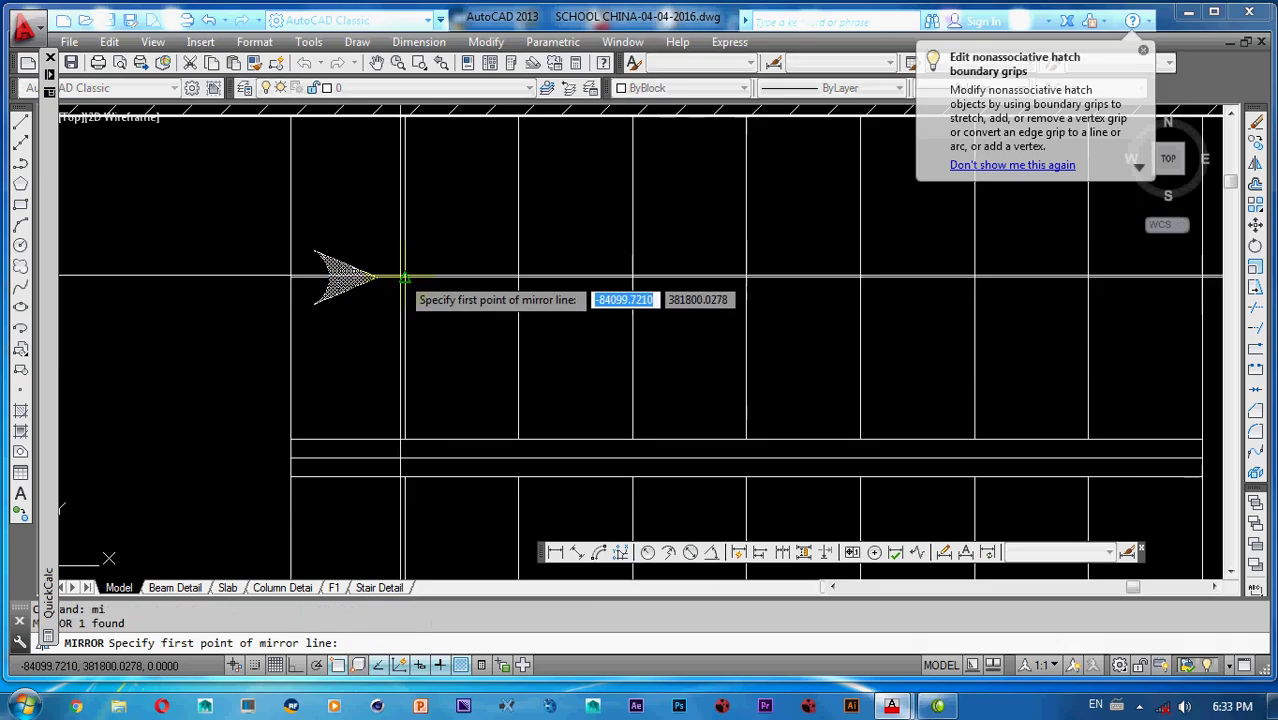
pyautogui.click(404, 277)
pyautogui.click(405, 226)
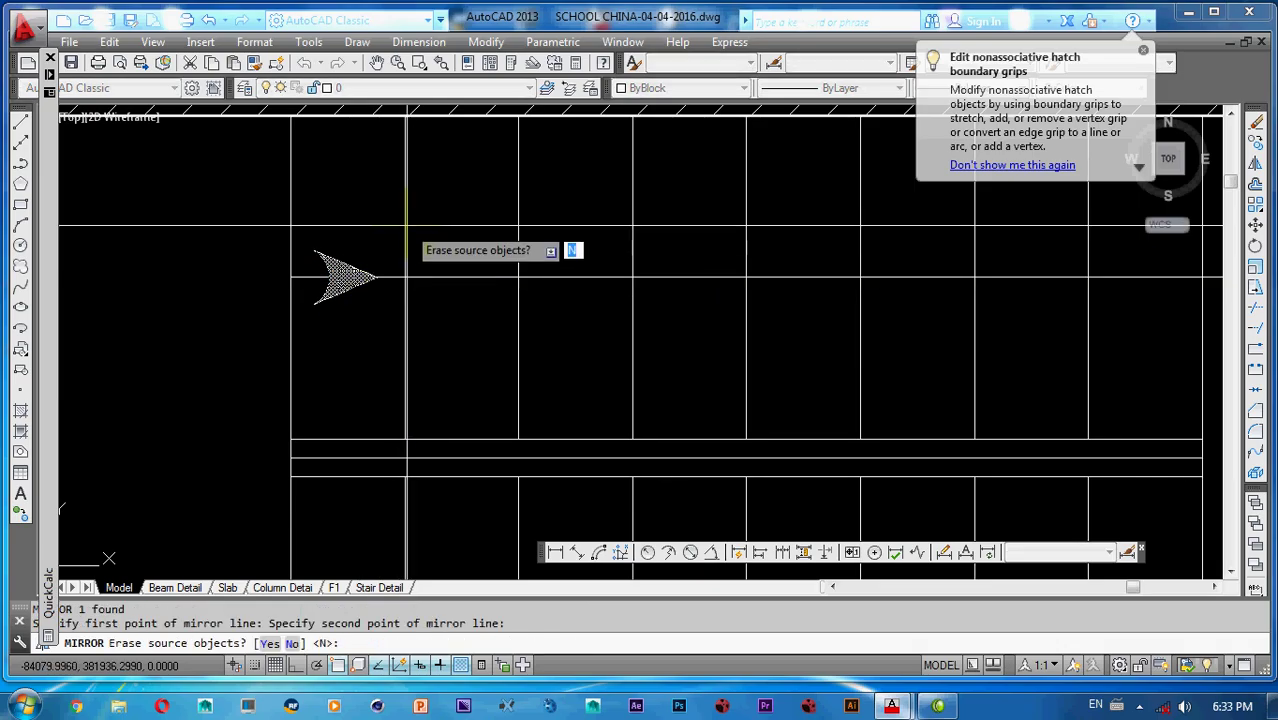
pyautogui.write('y')
pyautogui.press('Return')
# - Move the mirrored arrowhead so its tip sits exactly on the far end of the upper flight's direction line
pyautogui.click(531, 298)
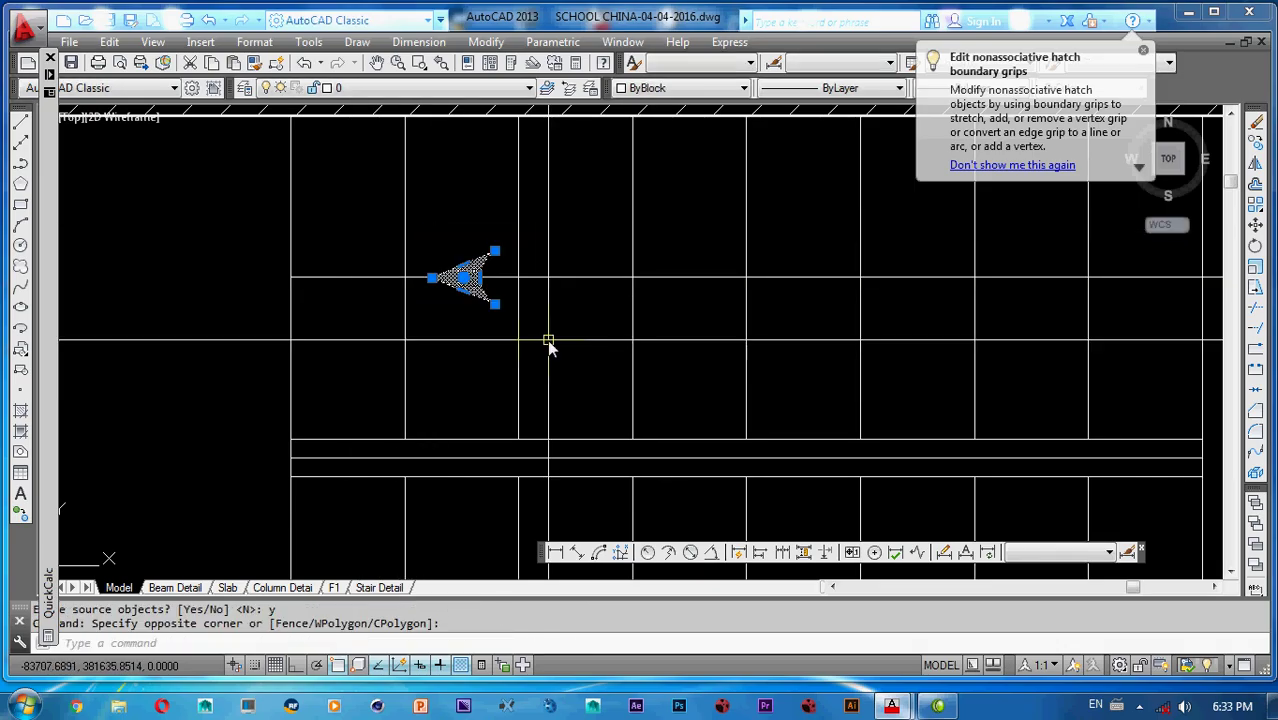
pyautogui.write('m')
pyautogui.press('Return')
pyautogui.click(432, 277)
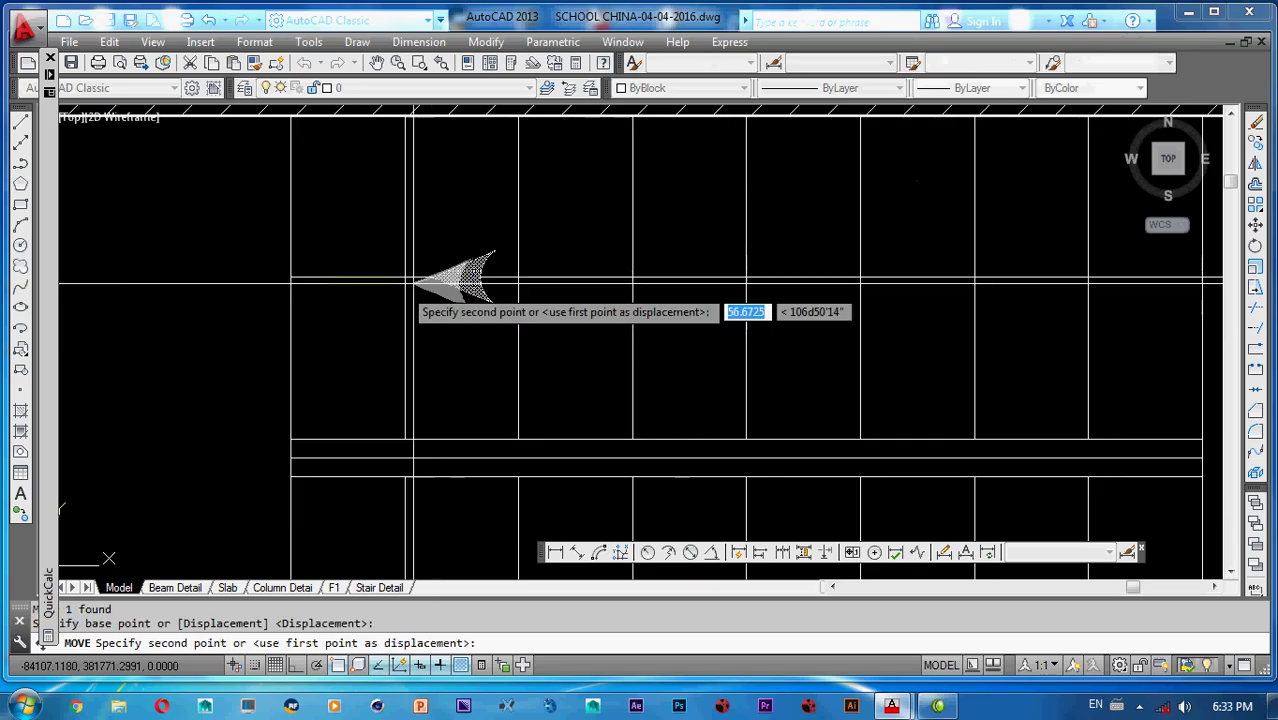
pyautogui.click(292, 277)
pyautogui.scroll(2, 292, 277)
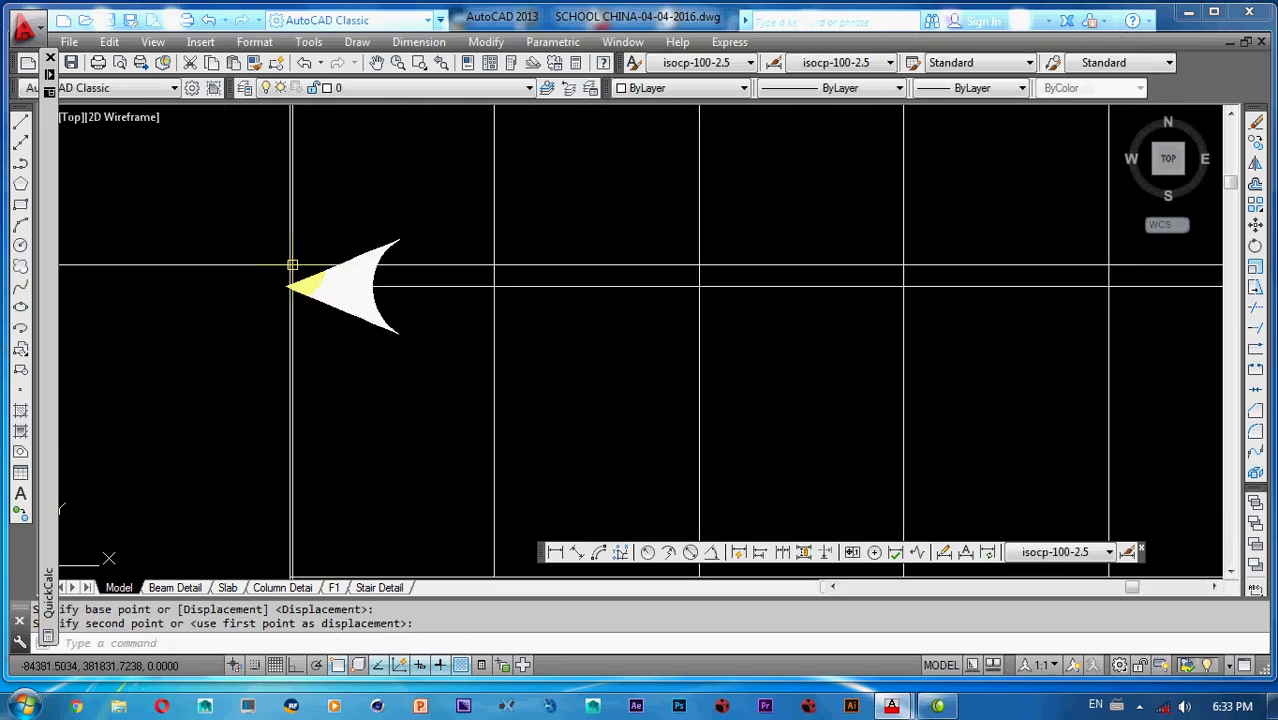
pyautogui.click(223, 206)
pyautogui.click(456, 399)
pyautogui.write('m')
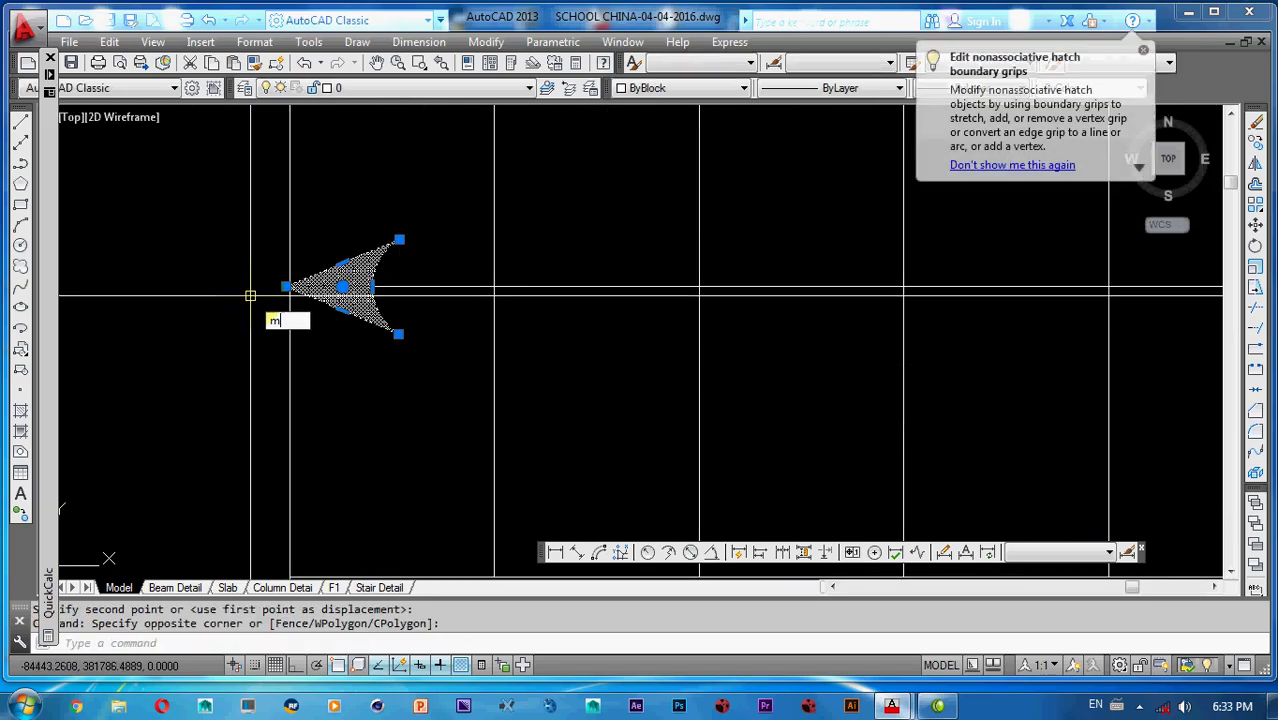
pyautogui.press('Return')
pyautogui.click(290, 287)
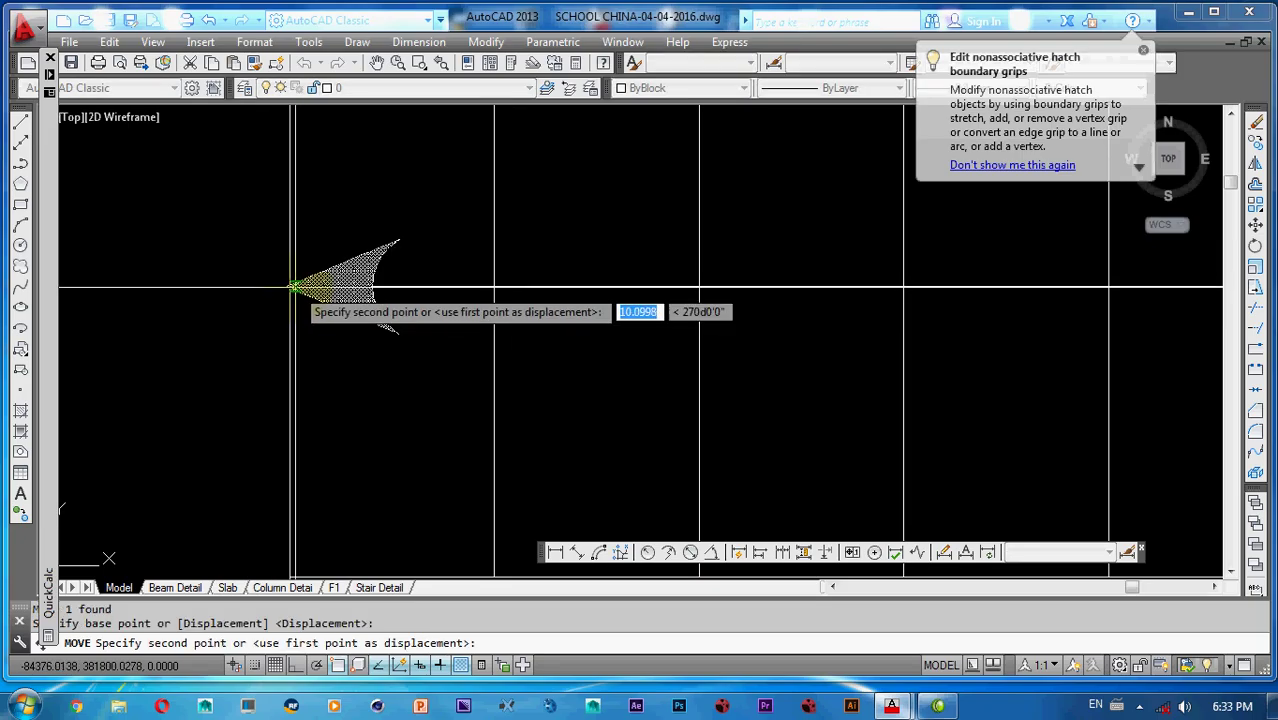
pyautogui.click(290, 287)
# - Mirror the arrowhead on the landing's upper direction line across a vertical axis, erasing the source
pyautogui.scroll(-8, 516, 243)
pyautogui.moveTo(389, 262); pyautogui.dragTo(143, 292, button='middle')
pyautogui.scroll(5, 562, 274)
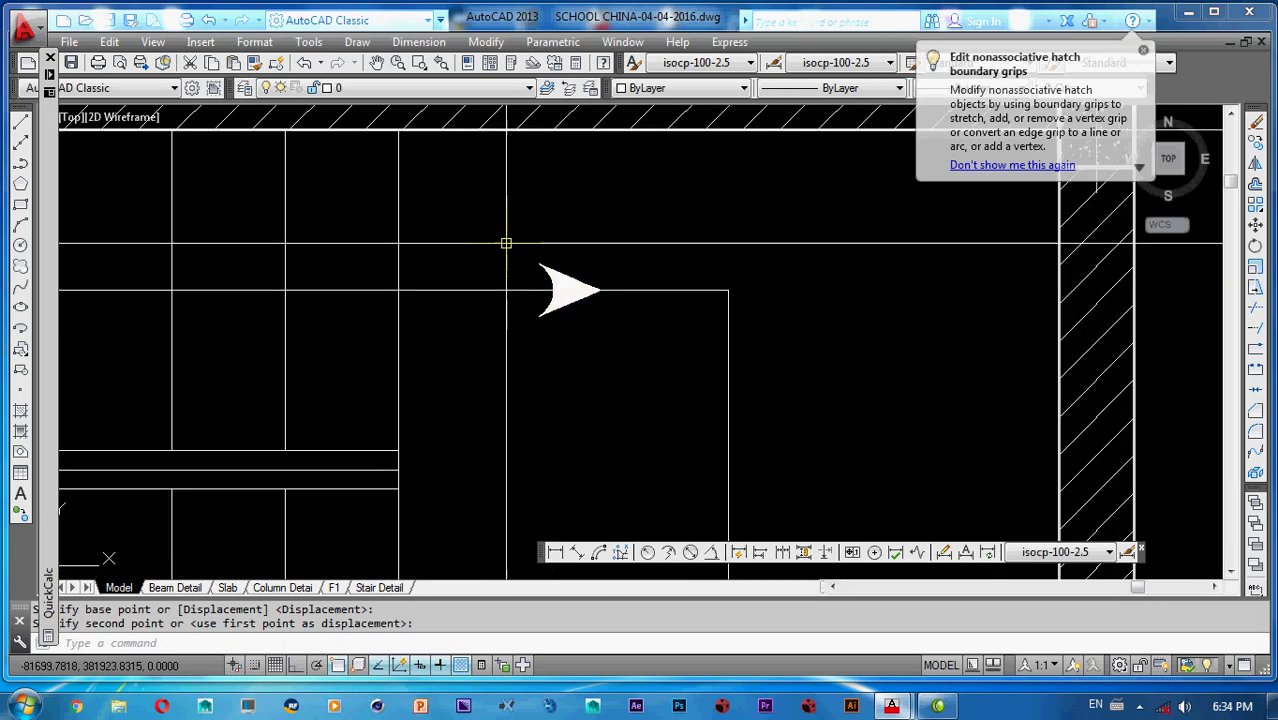
pyautogui.click(614, 362)
pyautogui.write('mi')
pyautogui.press('Return')
pyautogui.click(632, 290)
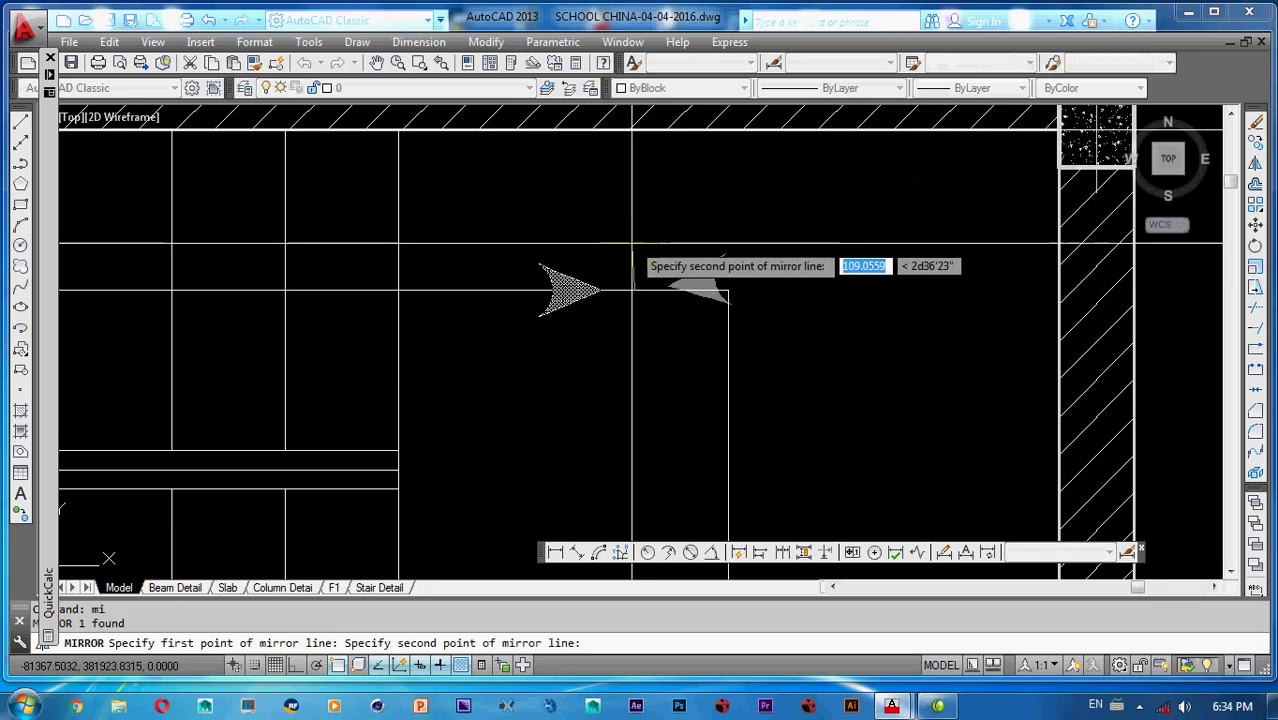
pyautogui.click(633, 238)
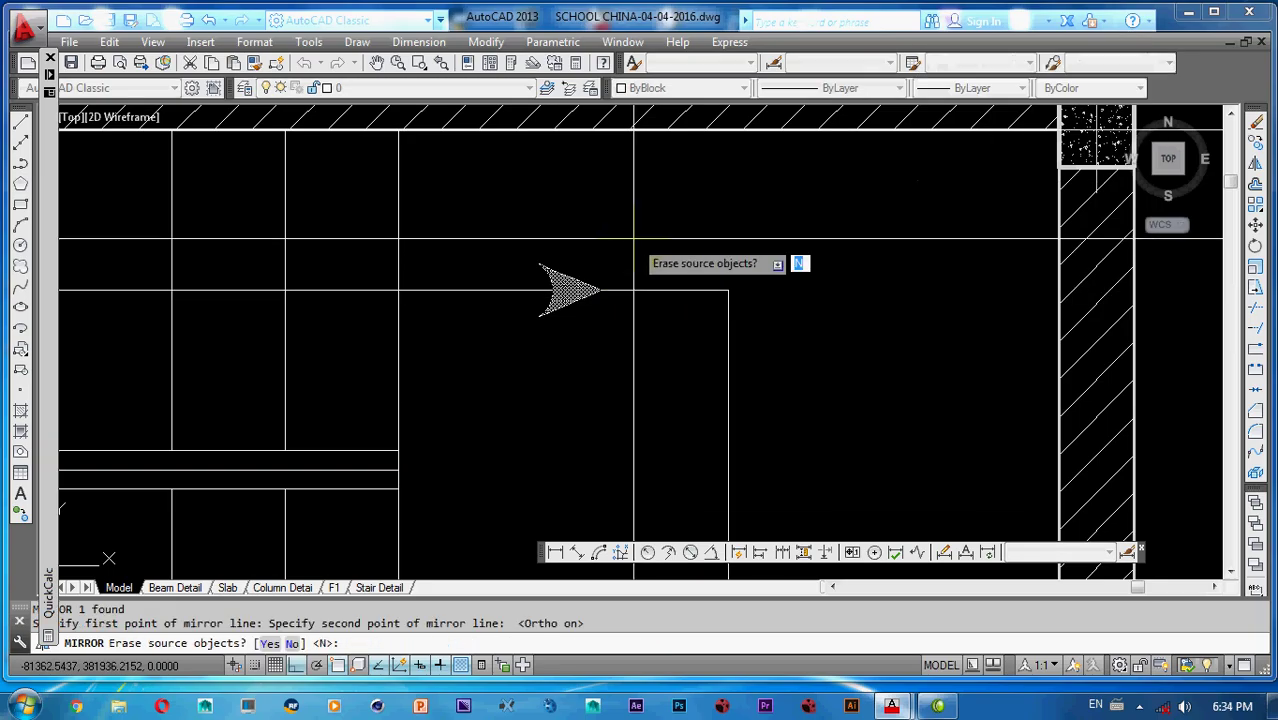
pyautogui.write('y')
pyautogui.press('Return')
# - Move the landing's mirrored arrowhead horizontally along the direction line toward the upper flight
pyautogui.click(619, 245)
pyautogui.click(785, 363)
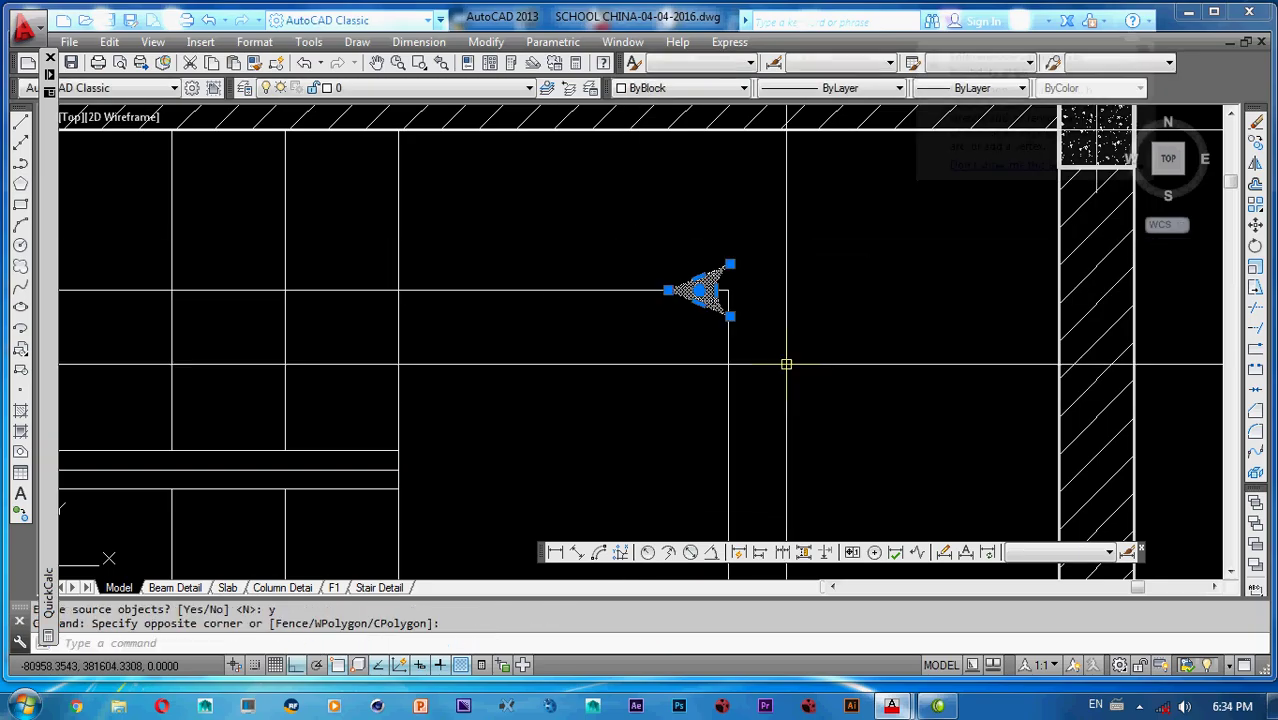
pyautogui.write('m')
pyautogui.press('Return')
pyautogui.click(592, 290)
pyautogui.click(481, 290)
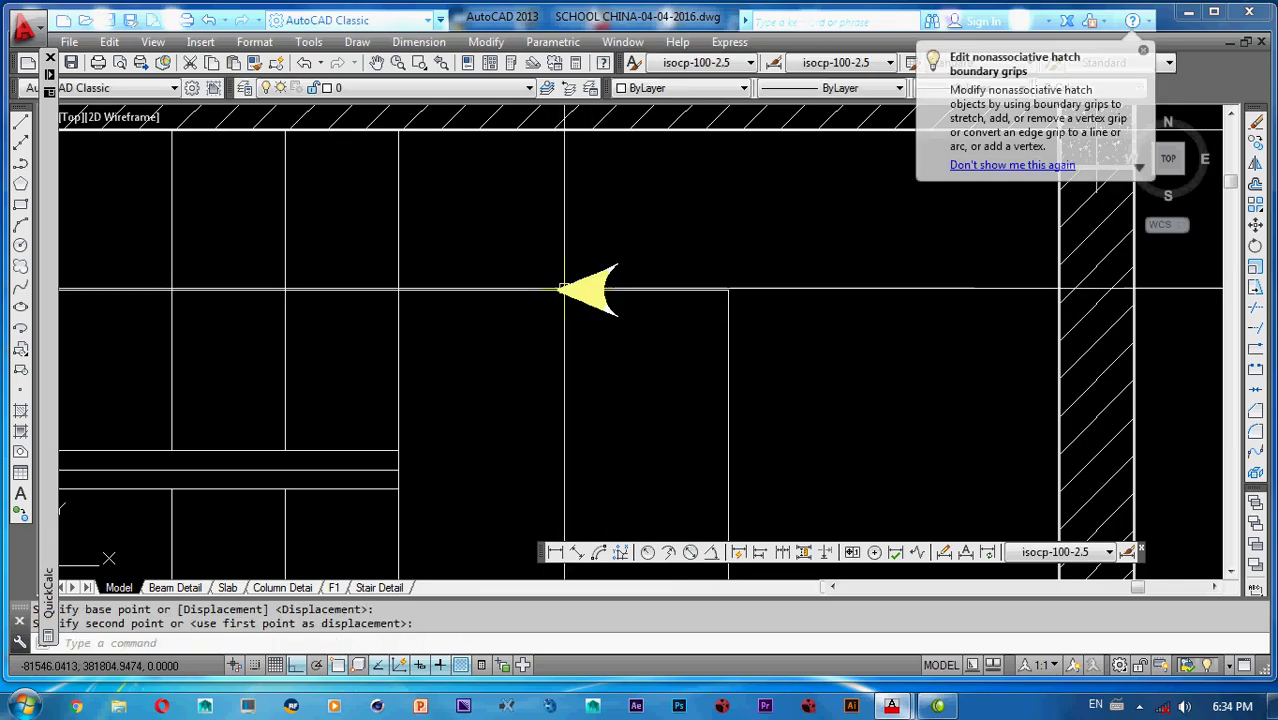
# - Review the staircase, the reference building's ground floor and roof plans, and the rooms of the school's ground floor plan
pyautogui.scroll(-6, 565, 289)
pyautogui.moveTo(568, 289); pyautogui.dragTo(656, 222, button='middle')
pyautogui.scroll(4, 603, 266)
pyautogui.moveTo(590, 273); pyautogui.dragTo(885, 242, button='middle')
pyautogui.scroll(-12, 716, 282)
pyautogui.moveTo(580, 274); pyautogui.dragTo(1000, 272, button='middle')
pyautogui.moveTo(604, 307); pyautogui.dragTo(1076, 247, button='middle')
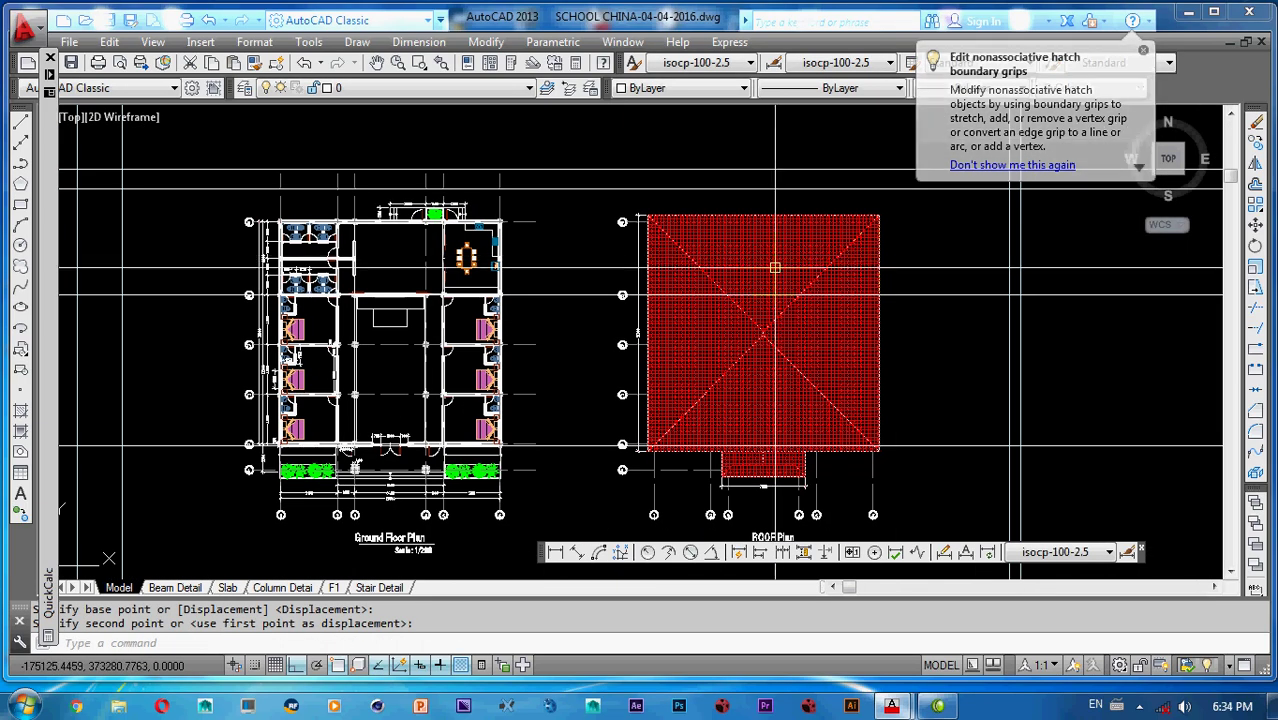
pyautogui.scroll(-5, 840, 265)
pyautogui.moveTo(840, 265); pyautogui.dragTo(599, 309, button='middle')
pyautogui.scroll(12, 761, 285)
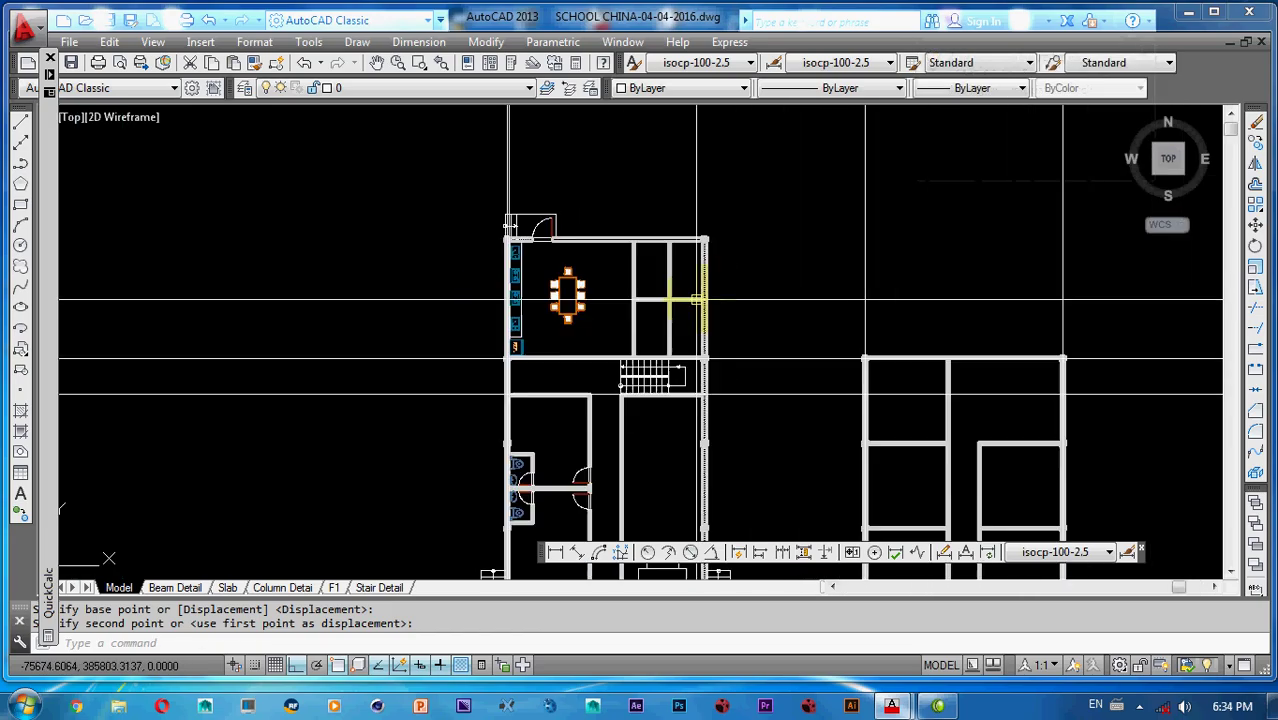
pyautogui.moveTo(705, 297); pyautogui.dragTo(705, 186, button='middle')
pyautogui.moveTo(649, 291)
pyautogui.mouseDown(button='middle')
pyautogui.moveTo(715, 357)
pyautogui.moveTo(699, 328)
pyautogui.moveTo(729, 306)
pyautogui.moveTo(707, 268)
pyautogui.mouseUp(button='middle')
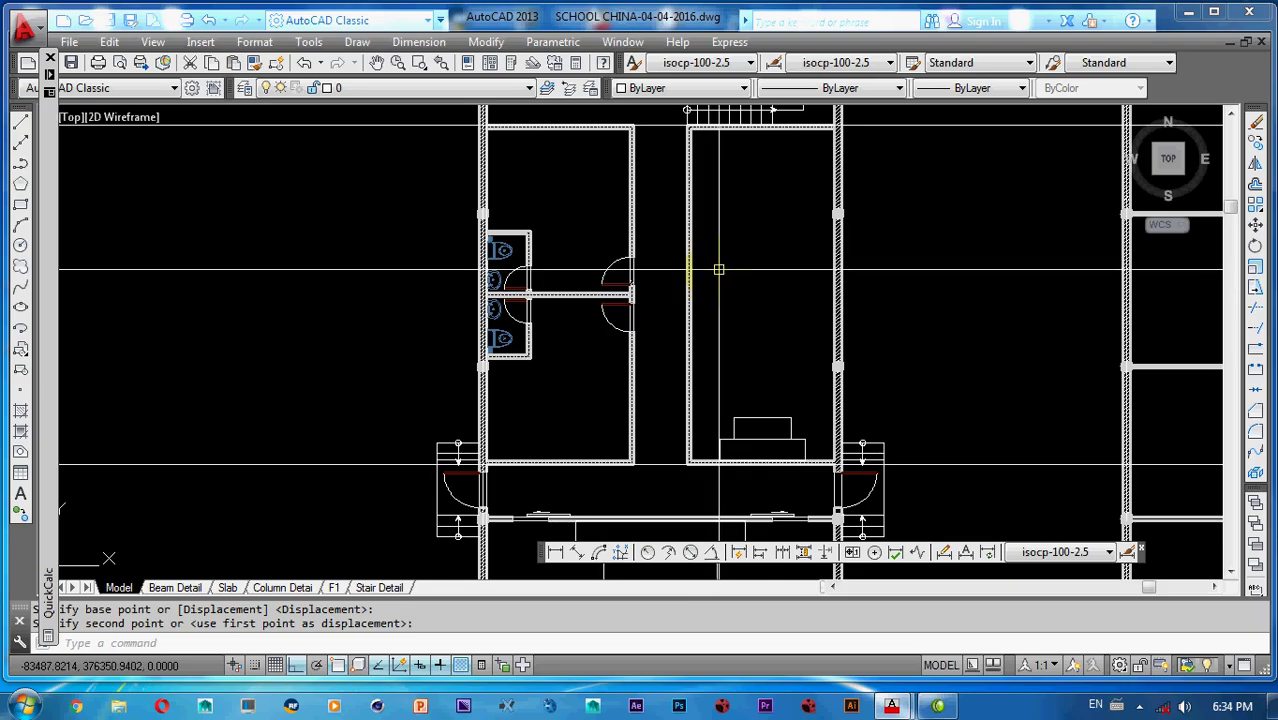
# - Copy the 1600 window beside grid C of the reference plan by its inner midpoint to the middle of the school hall's left wall's front bay
pyautogui.scroll(-5, 719, 269)
pyautogui.moveTo(719, 269); pyautogui.dragTo(907, 264, button='middle')
pyautogui.moveTo(593, 277); pyautogui.dragTo(890, 279, button='middle')
pyautogui.scroll(-3, 610, 279)
pyautogui.moveTo(610, 279); pyautogui.dragTo(927, 280, button='middle')
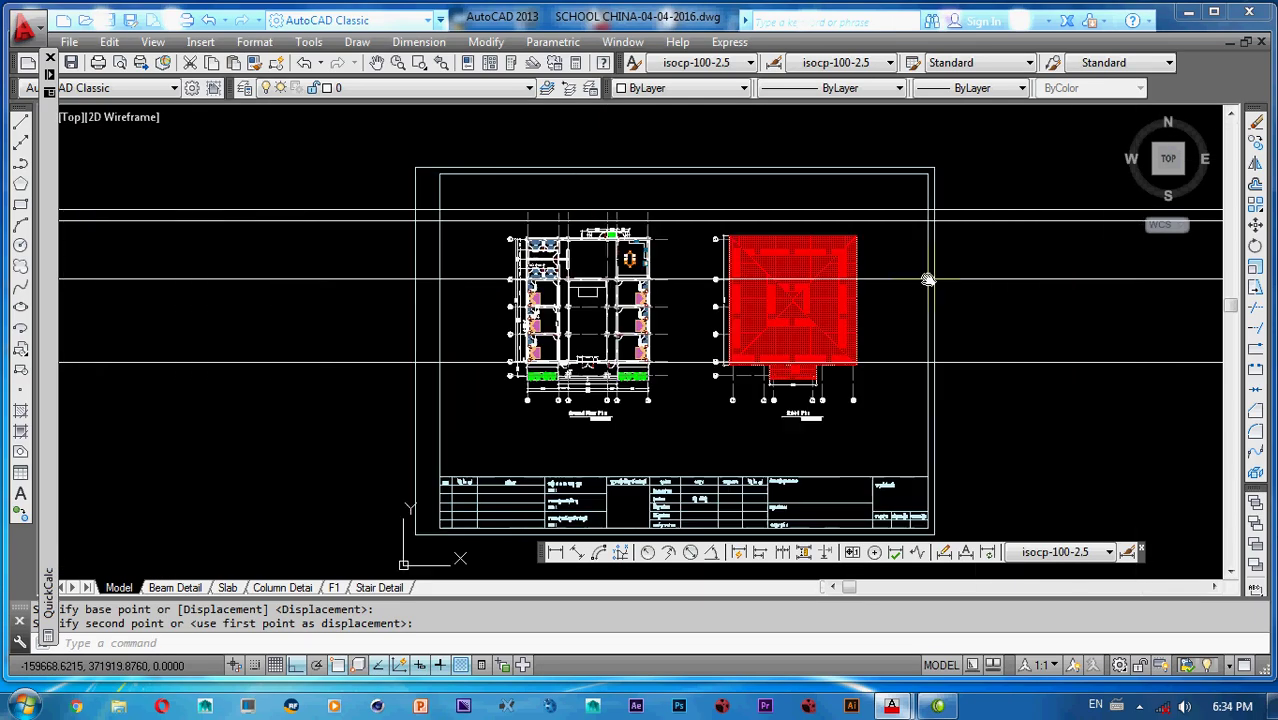
pyautogui.scroll(5, 448, 321)
pyautogui.scroll(7, 690, 335)
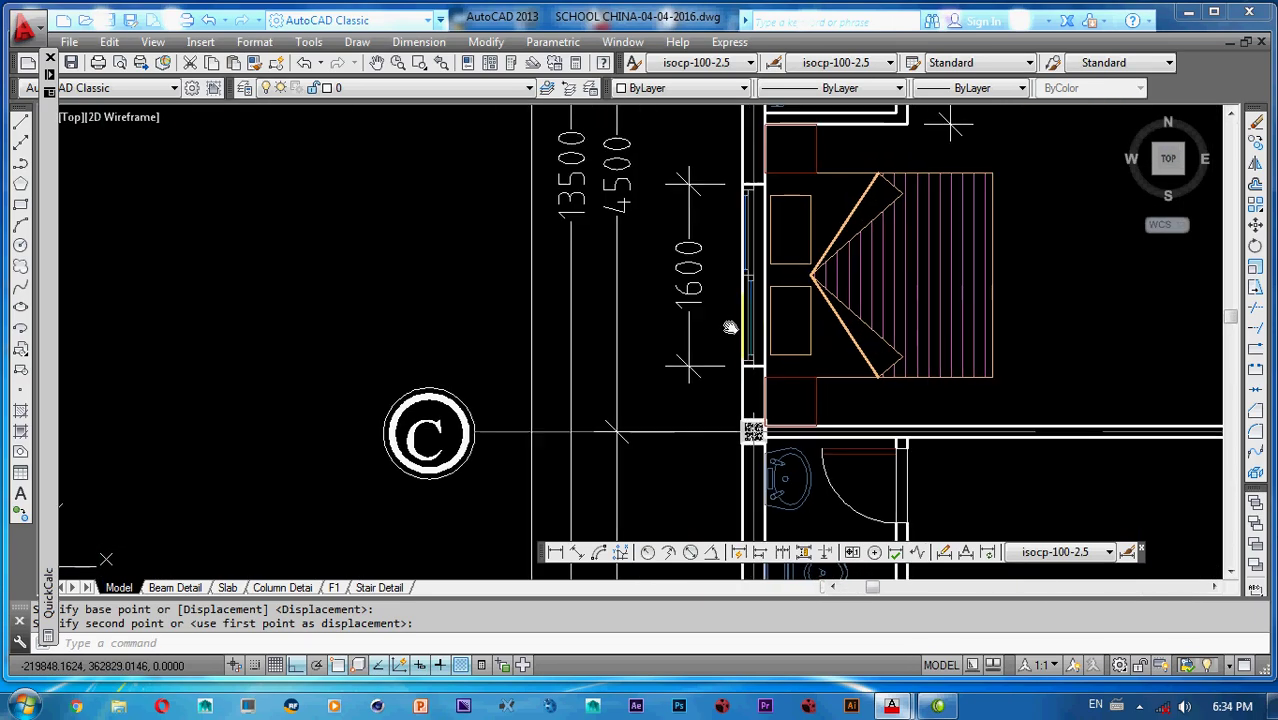
pyautogui.click(662, 194)
pyautogui.click(703, 389)
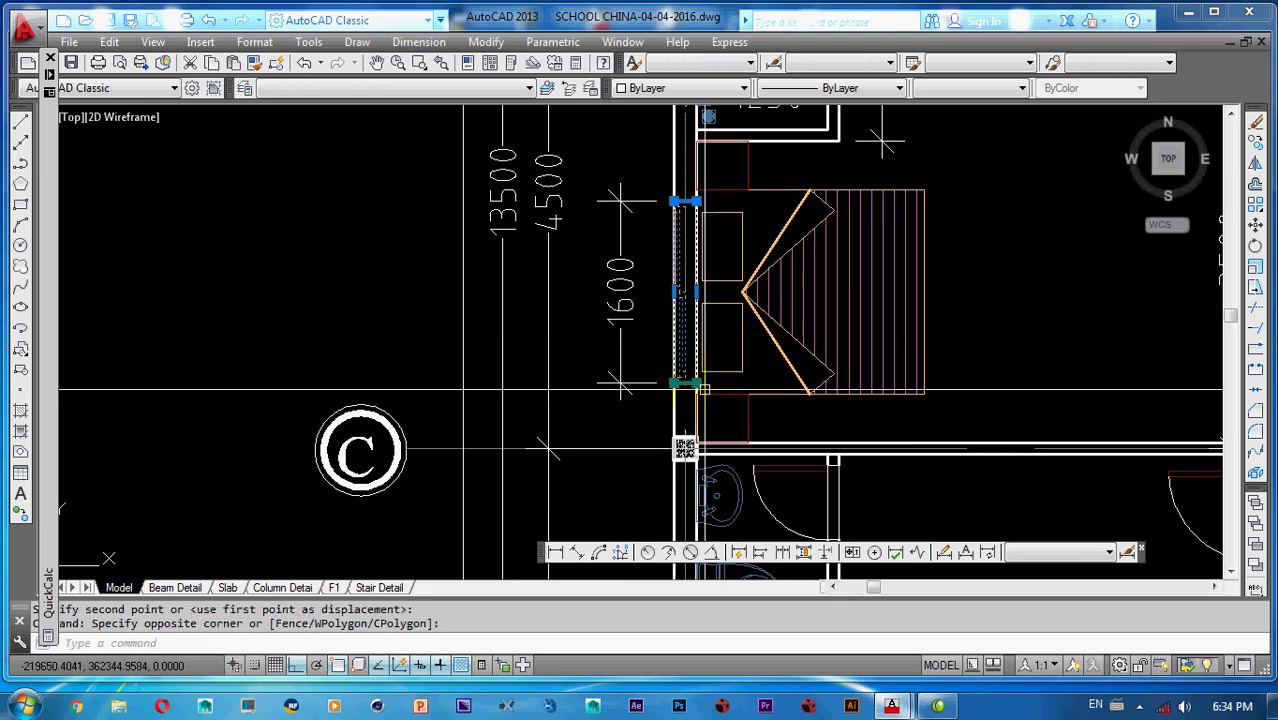
pyautogui.write('co')
pyautogui.press('Return')
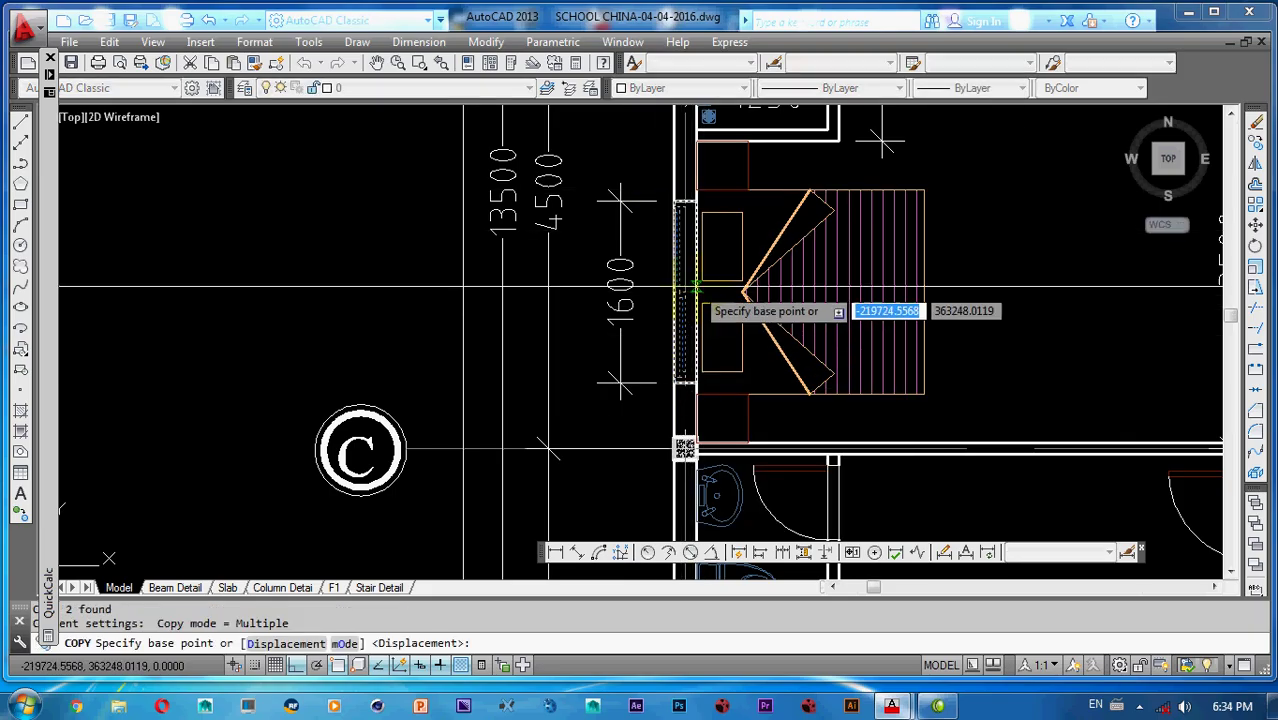
pyautogui.click(694, 293)
pyautogui.scroll(-12, 700, 295)
pyautogui.moveTo(1030, 348); pyautogui.dragTo(271, 254, button='middle')
pyautogui.moveTo(686, 293); pyautogui.dragTo(514, 314, button='middle')
pyautogui.press('F8')
pyautogui.scroll(8, 560, 280)
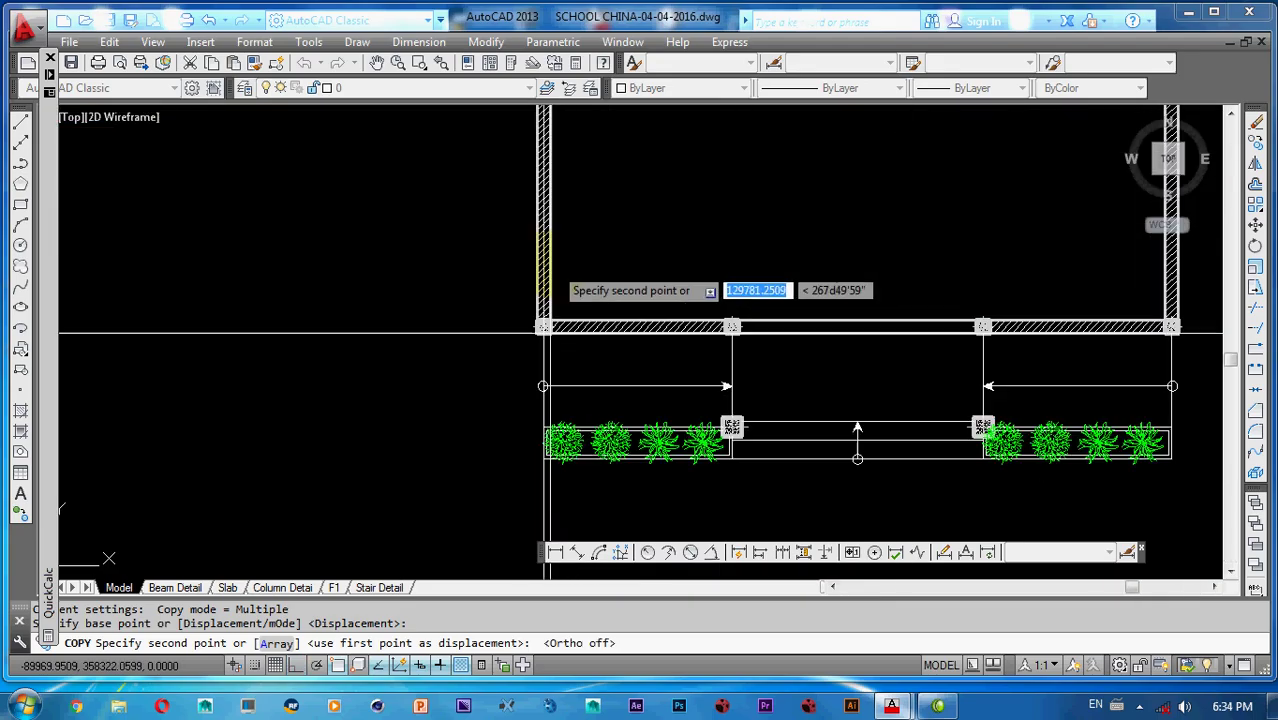
pyautogui.scroll(-4, 556, 370)
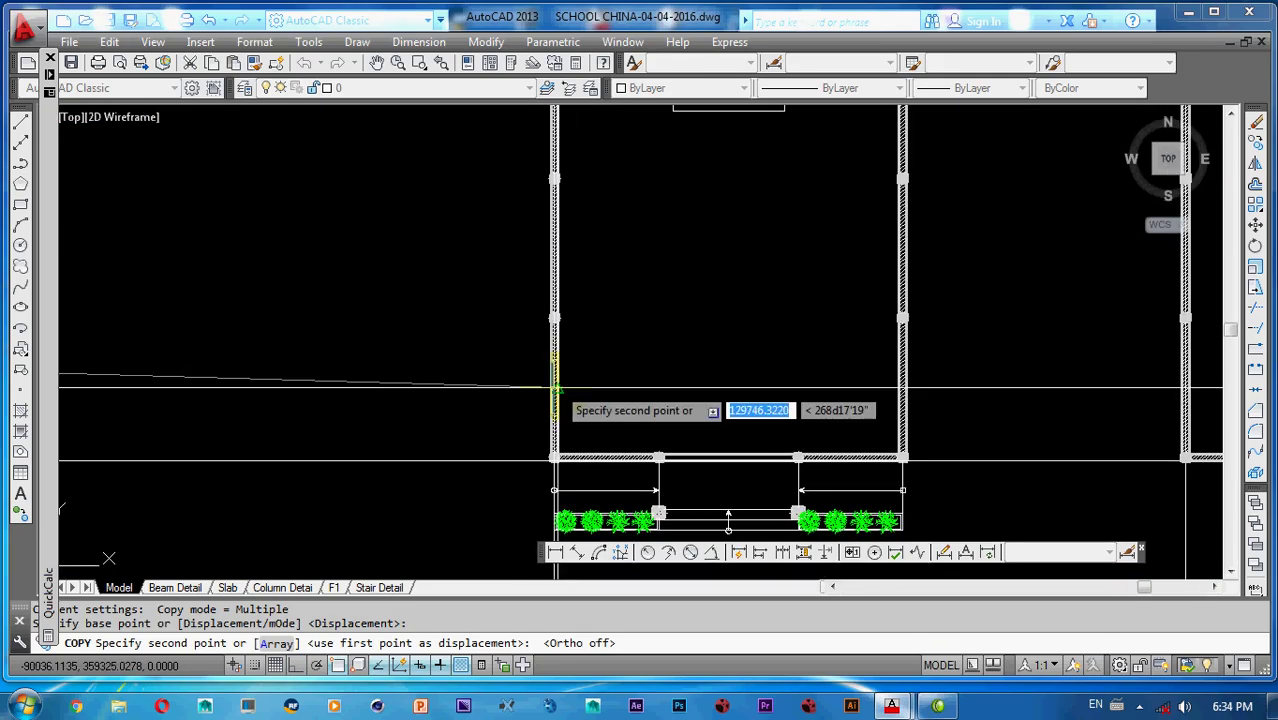
pyautogui.click(557, 388)
# - Place further copies of the 1600 window at the middle of the school hall's left wall's middle and rear bays
pyautogui.scroll(4, 563, 348)
pyautogui.scroll(-2, 550, 281)
pyautogui.moveTo(546, 281); pyautogui.dragTo(530, 430, button='middle')
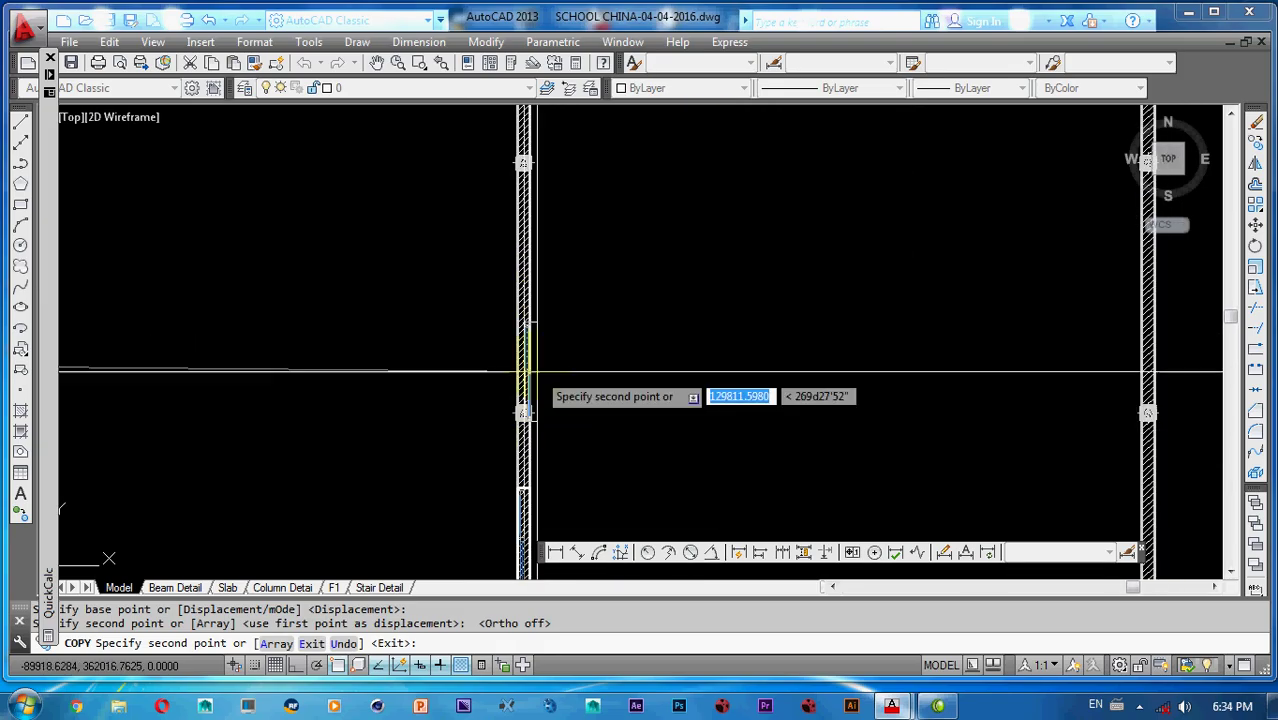
pyautogui.moveTo(536, 352); pyautogui.dragTo(537, 409, button='middle')
pyautogui.moveTo(523, 351); pyautogui.dragTo(502, 524, button='middle')
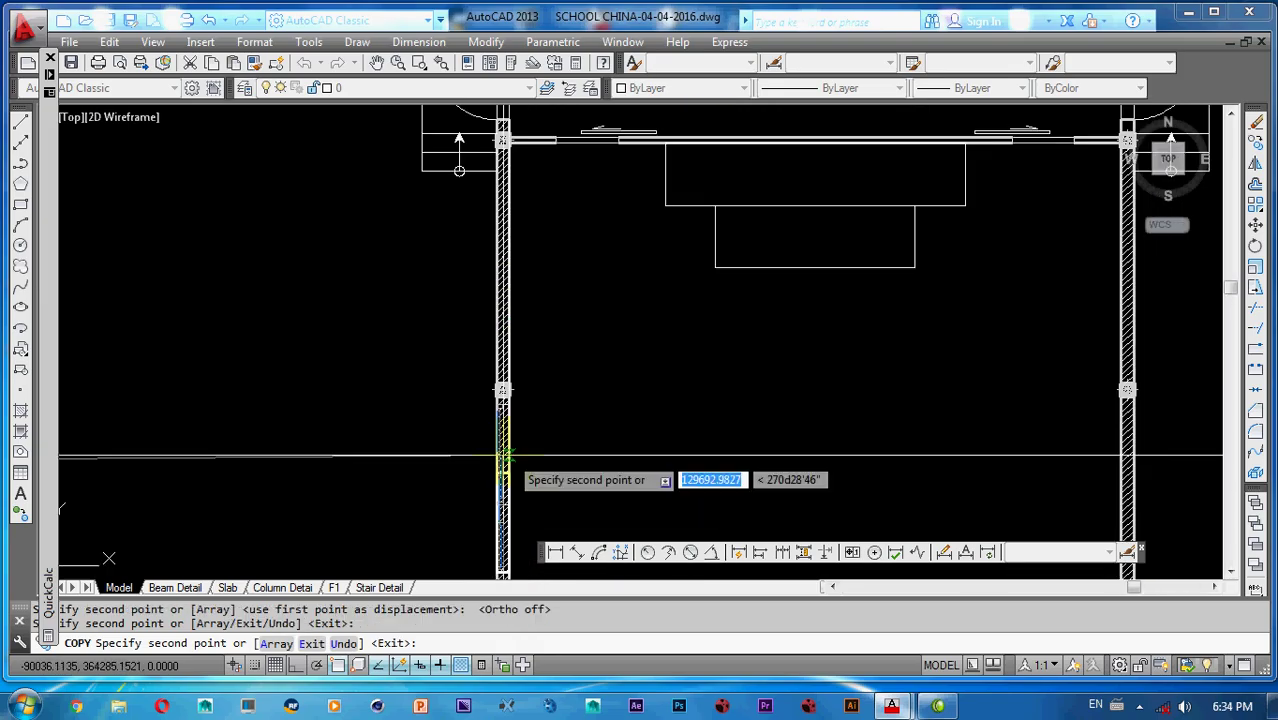
pyautogui.click(509, 266)
# - Place copies of the 1600 window at the middle of the hall's right wall's rear, middle and front bays
pyautogui.moveTo(708, 206); pyautogui.dragTo(324, 261, button='middle')
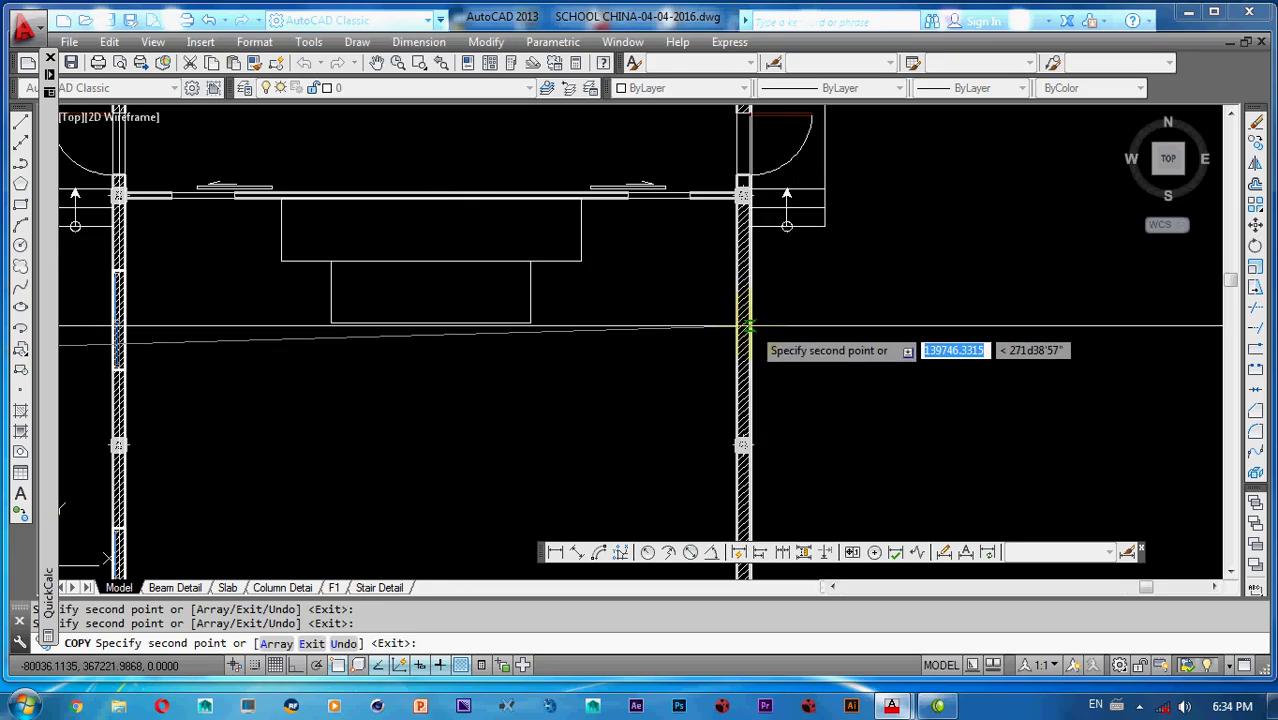
pyautogui.scroll(-3, 745, 365)
pyautogui.moveTo(748, 368); pyautogui.dragTo(725, 302, button='middle')
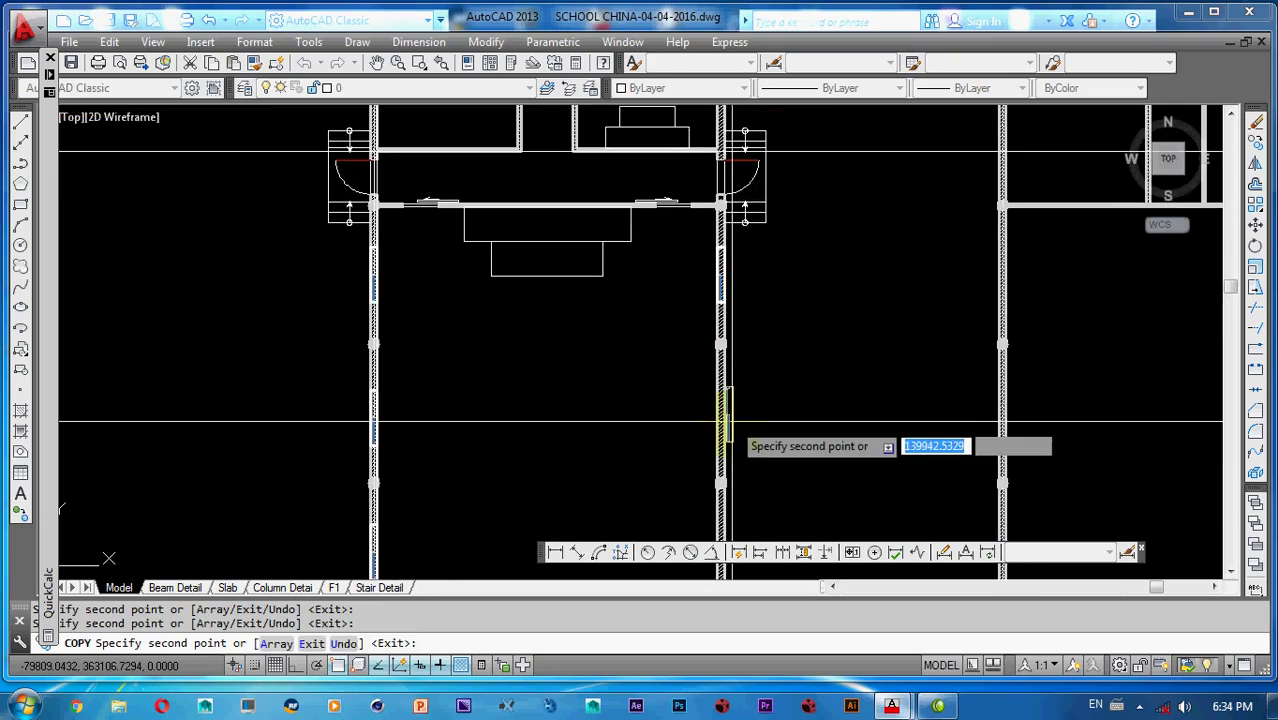
pyautogui.moveTo(722, 420); pyautogui.dragTo(723, 315, button='middle')
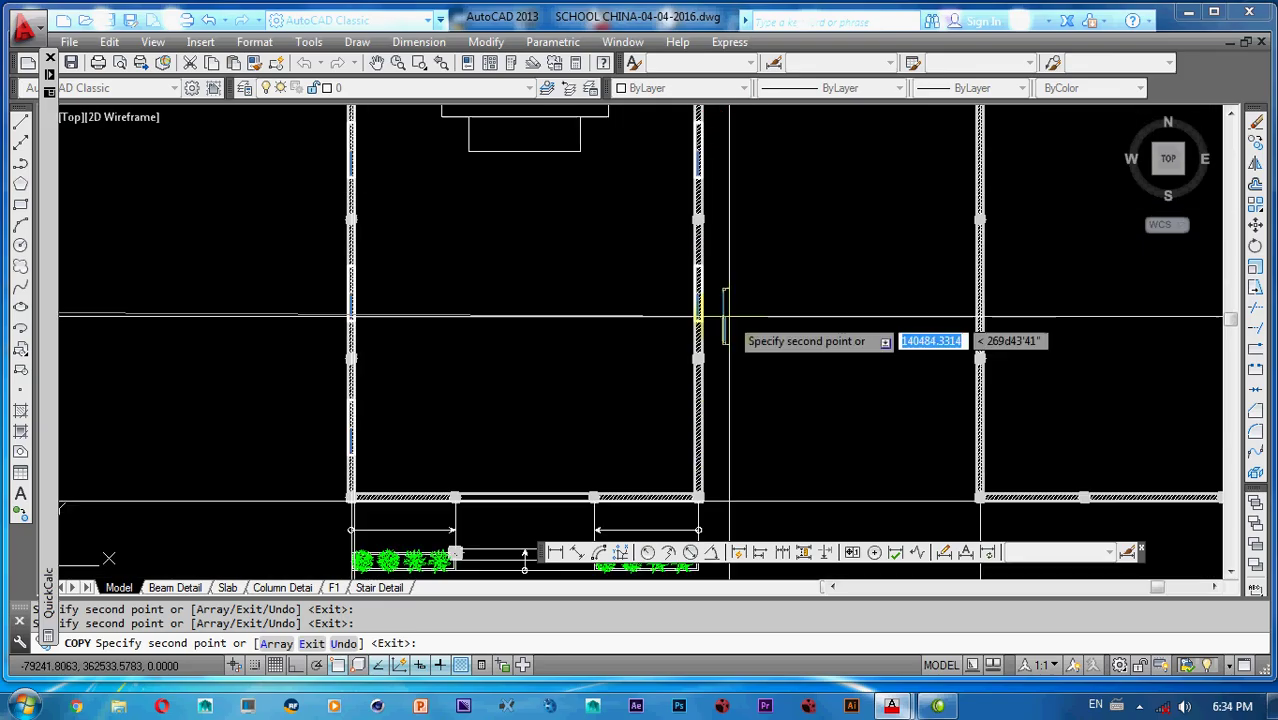
pyautogui.scroll(3, 698, 435)
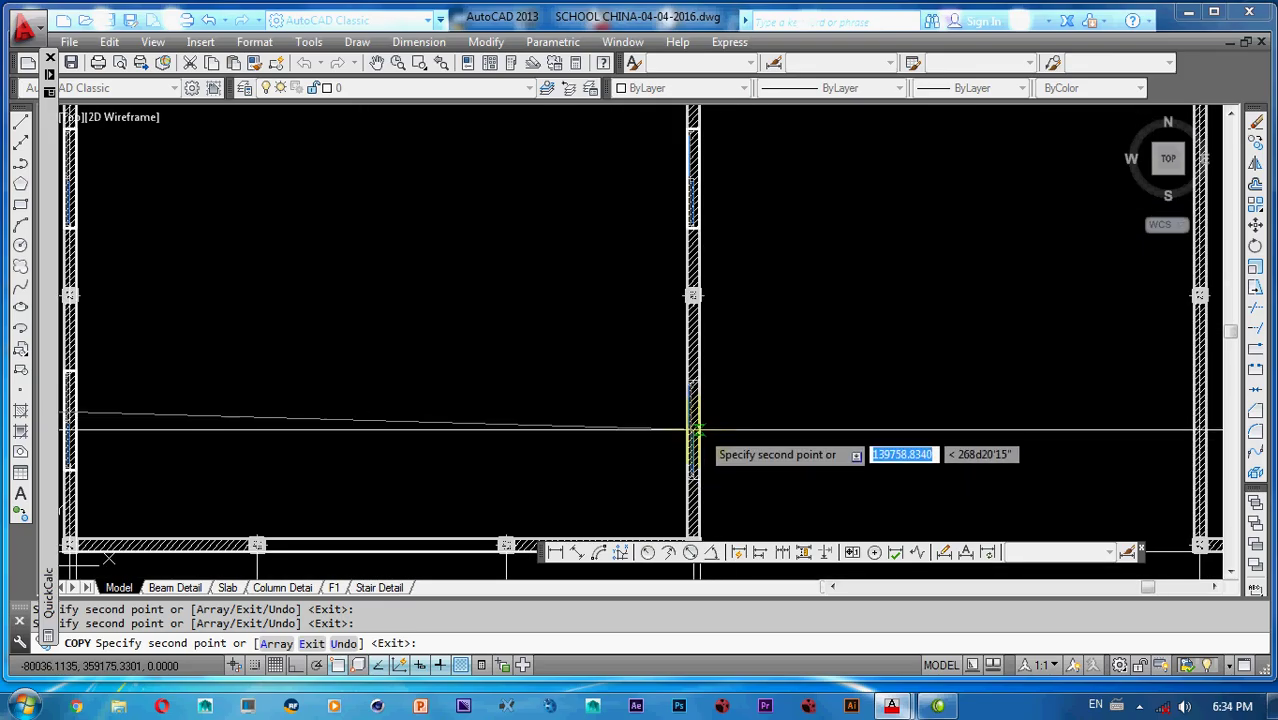
pyautogui.press('Escape')
pyautogui.press('Escape')
pyautogui.press('Escape')
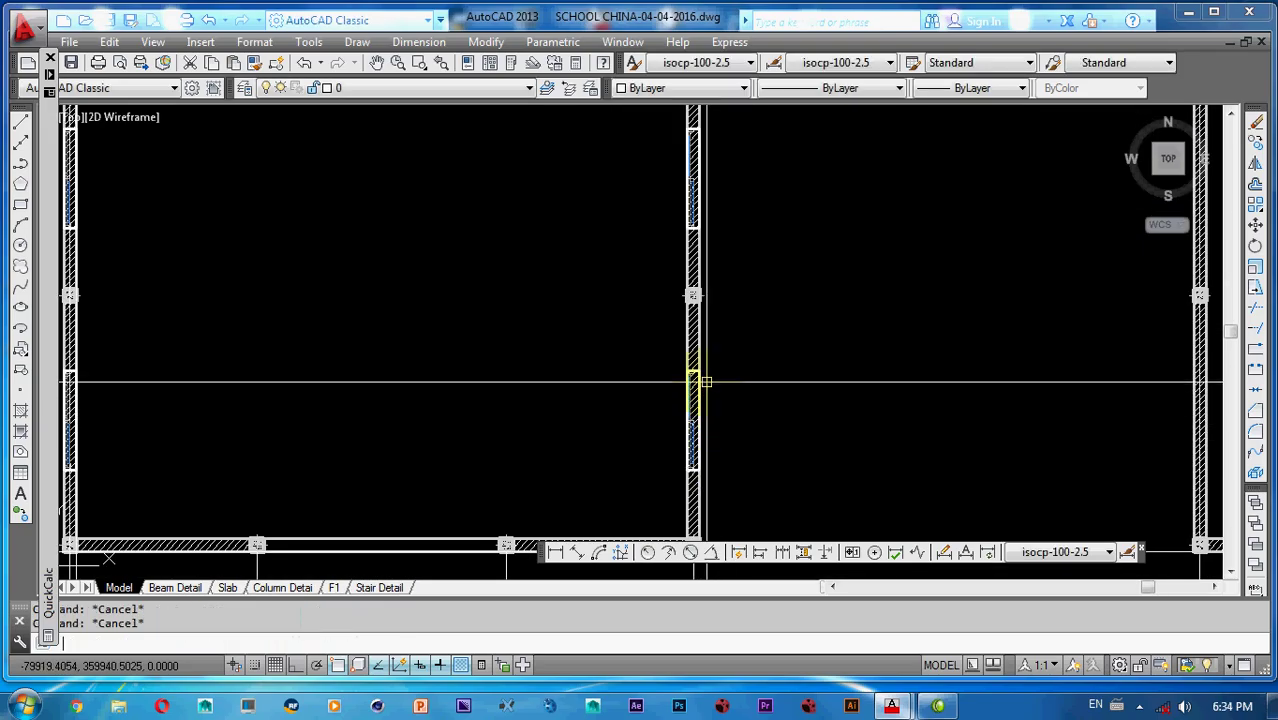
# - Trim the wall hatch inside the front window of the hall's right wall, using the window outline as cutting edge
pyautogui.write('tr')
pyautogui.press('Return')
pyautogui.scroll(3, 668, 371)
pyautogui.scroll(3, 730, 368)
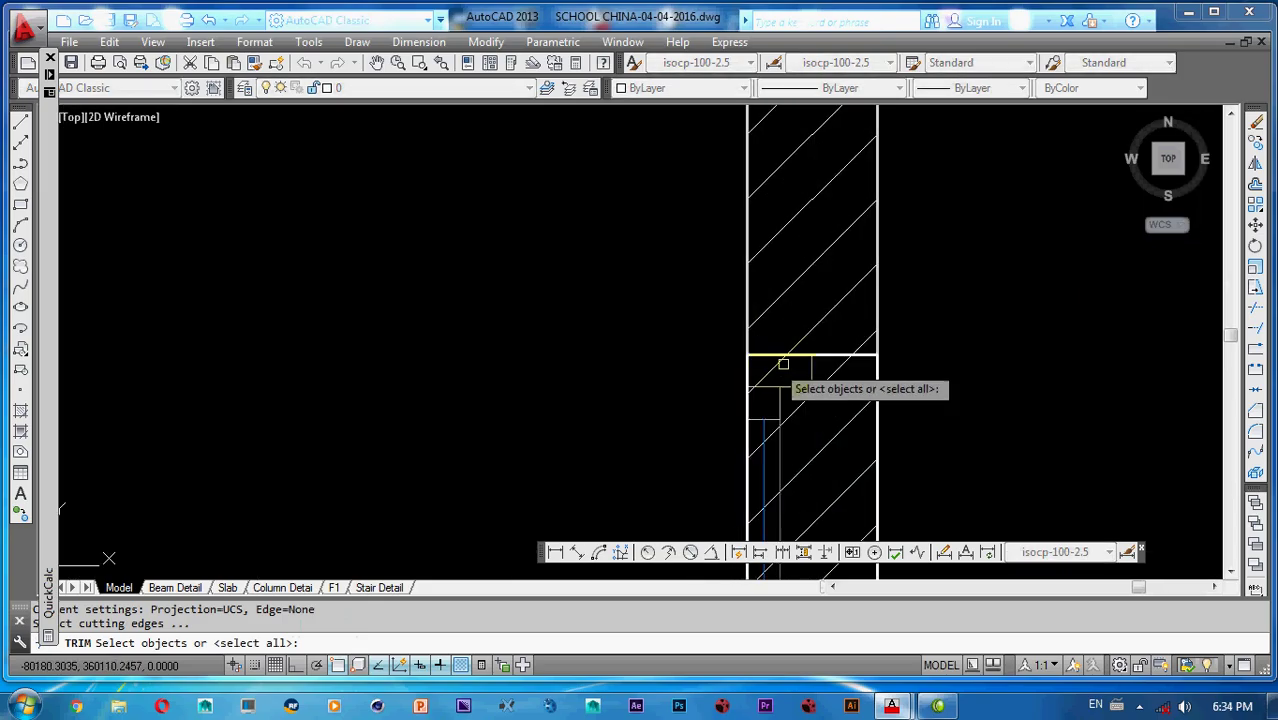
pyautogui.click(824, 358)
pyautogui.press('Return')
pyautogui.click(830, 380)
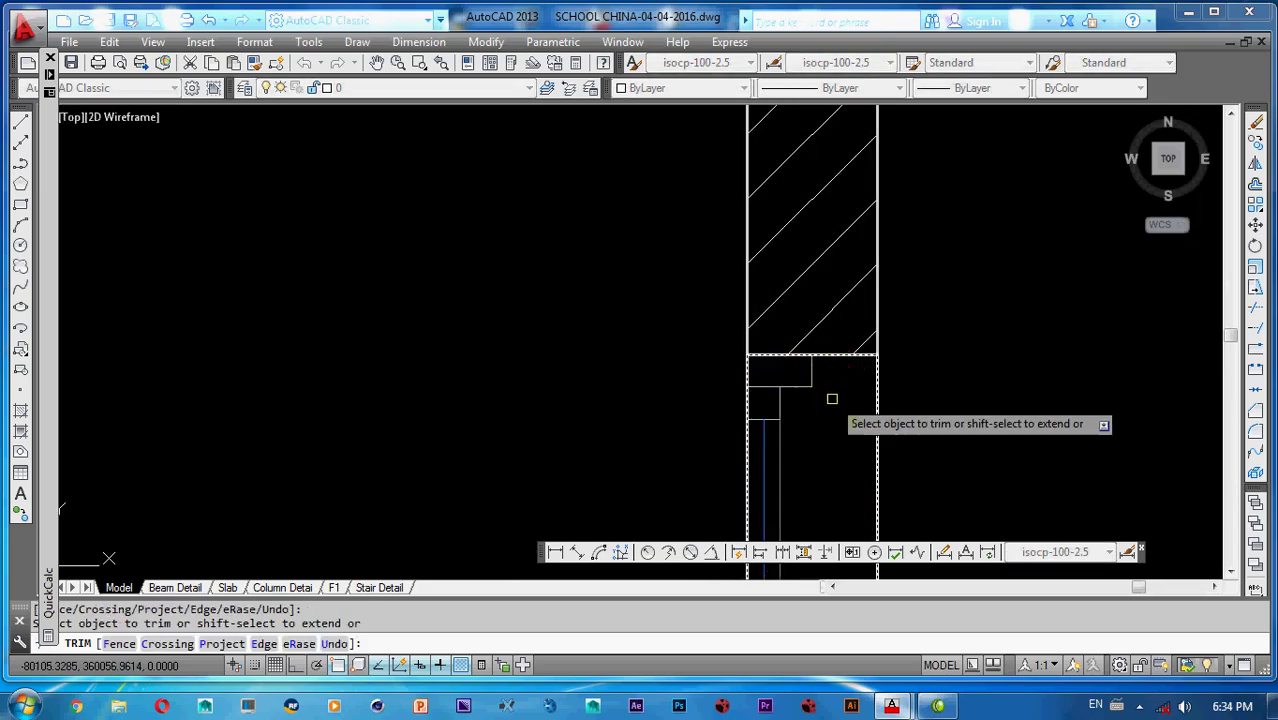
pyautogui.scroll(-5, 826, 372)
pyautogui.moveTo(814, 283); pyautogui.dragTo(825, 264, button='middle')
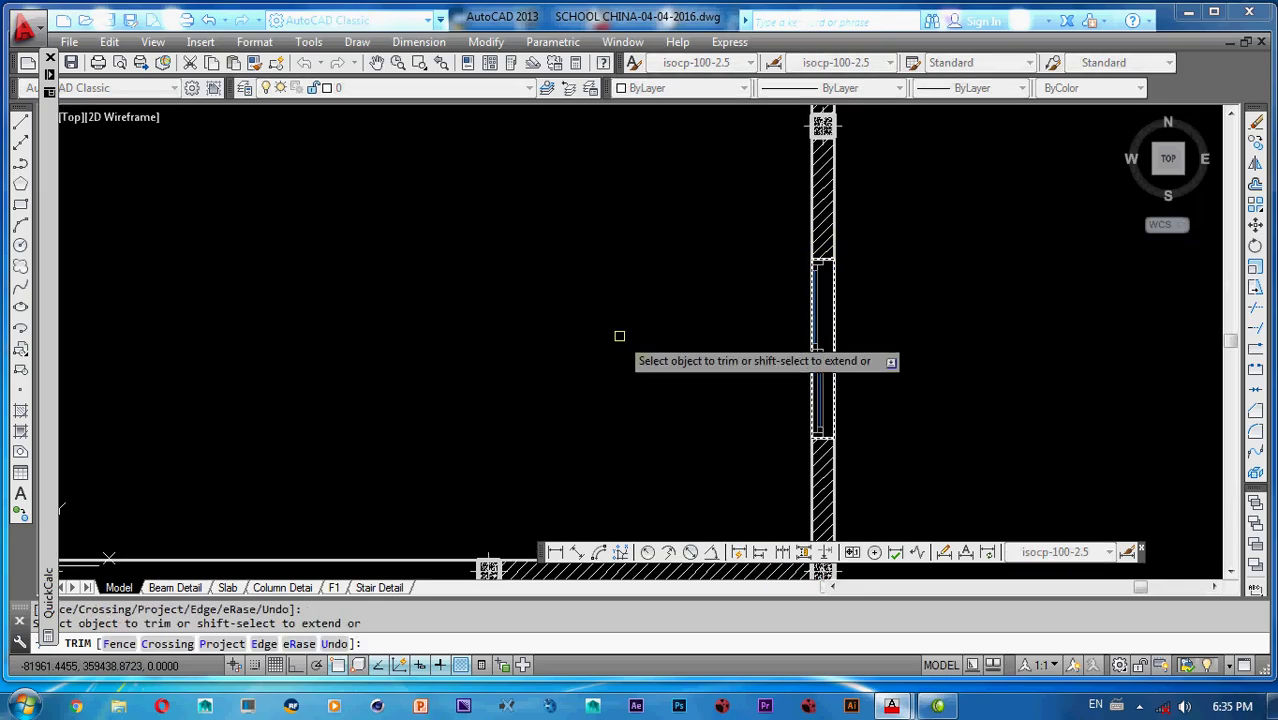
pyautogui.scroll(-3, 635, 339)
pyautogui.press('Escape')
pyautogui.press('Escape')
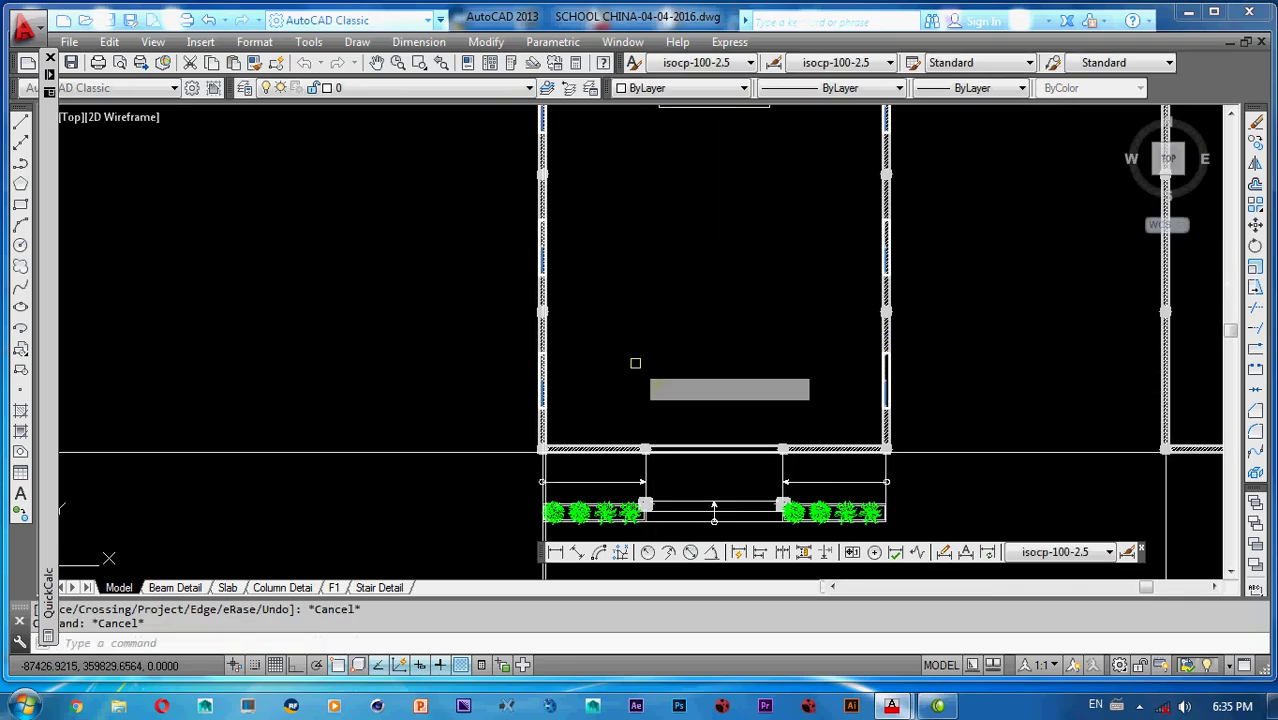
# - Trim the wall hatch inside the front window of the hall's left wall, using the window outline as cutting edge
pyautogui.write('tr')
pyautogui.press('Return')
pyautogui.scroll(5, 491, 382)
pyautogui.moveTo(491, 382); pyautogui.dragTo(682, 282, button='middle')
pyautogui.scroll(2, 585, 240)
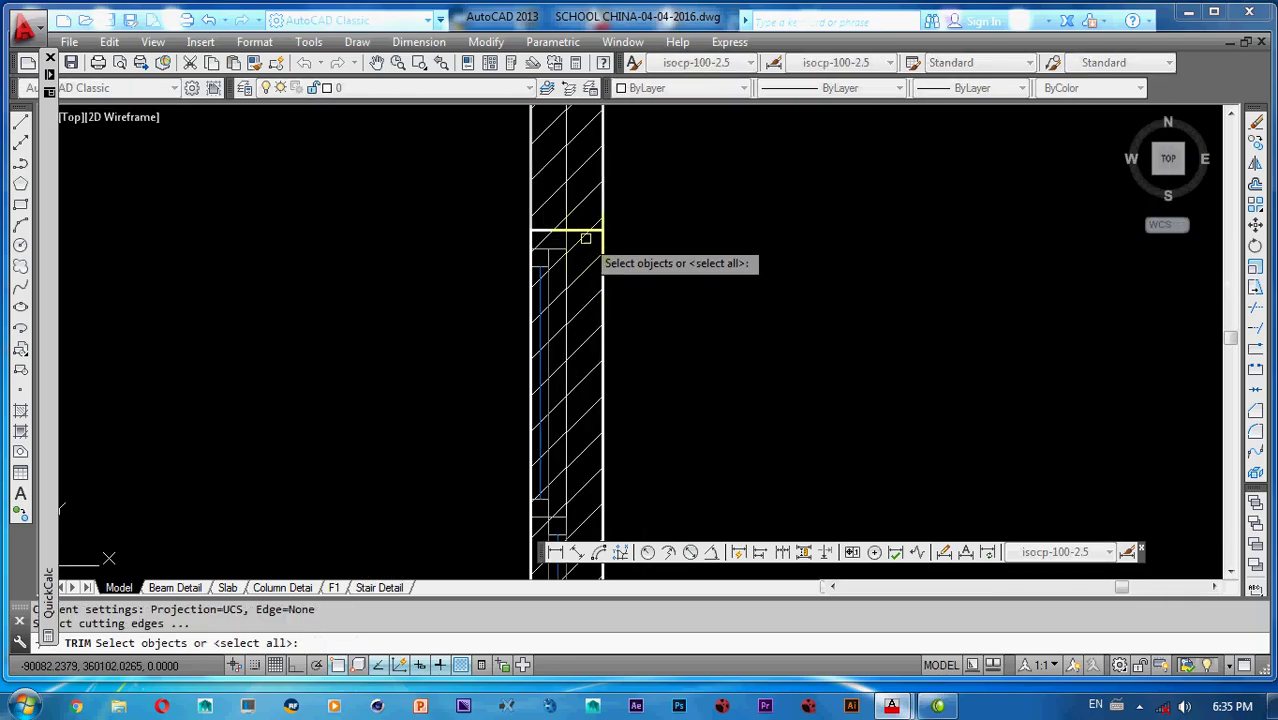
pyautogui.click(573, 230)
pyautogui.press('Return')
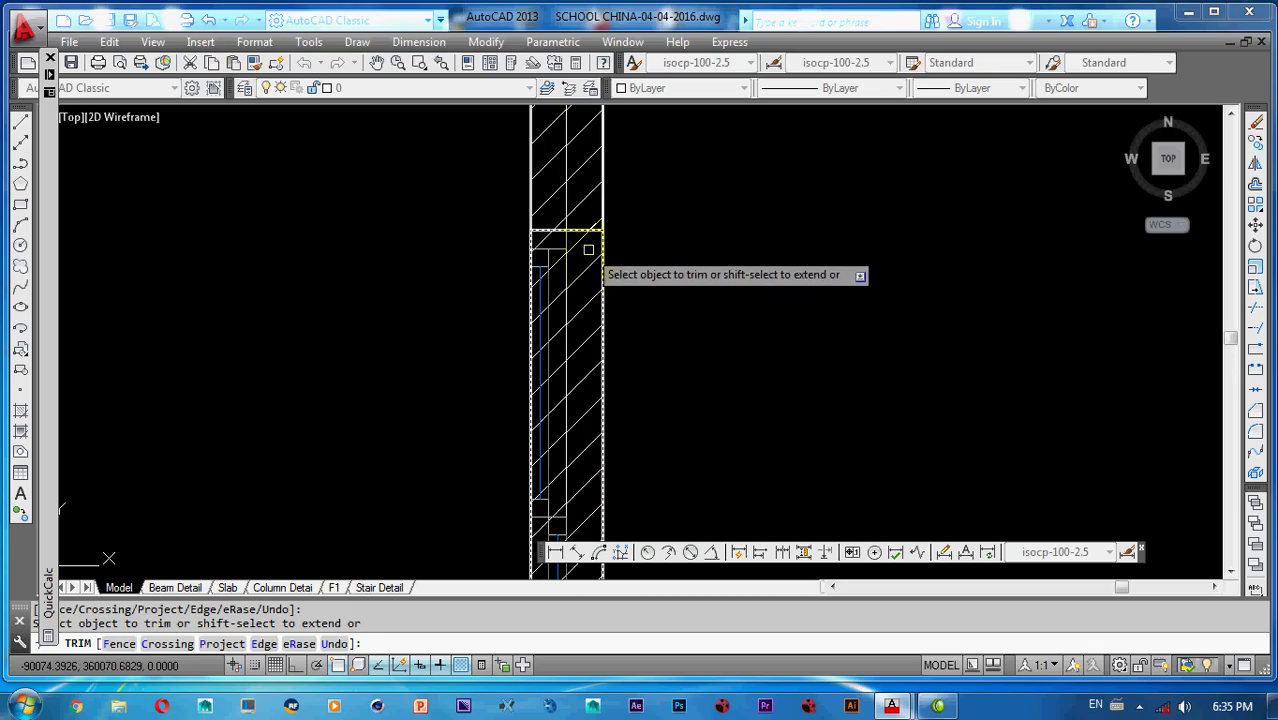
pyautogui.scroll(-1, 590, 248)
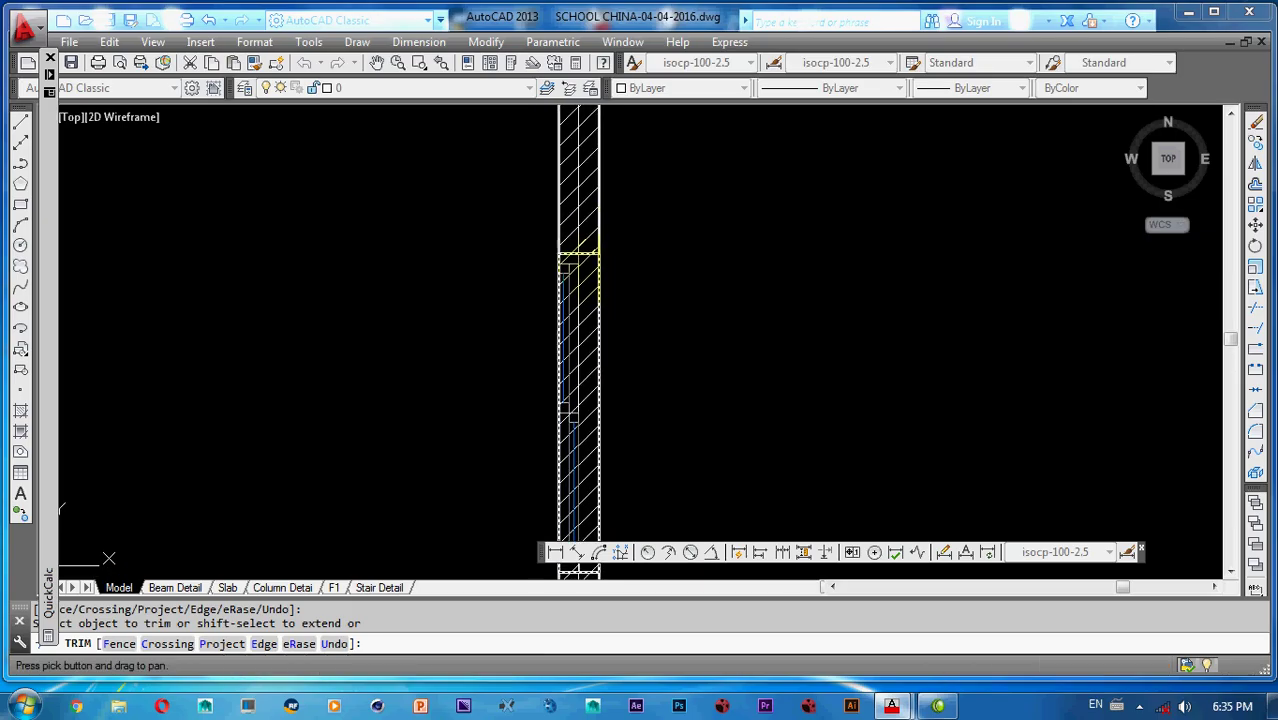
pyautogui.scroll(2, 585, 260)
pyautogui.click(566, 242)
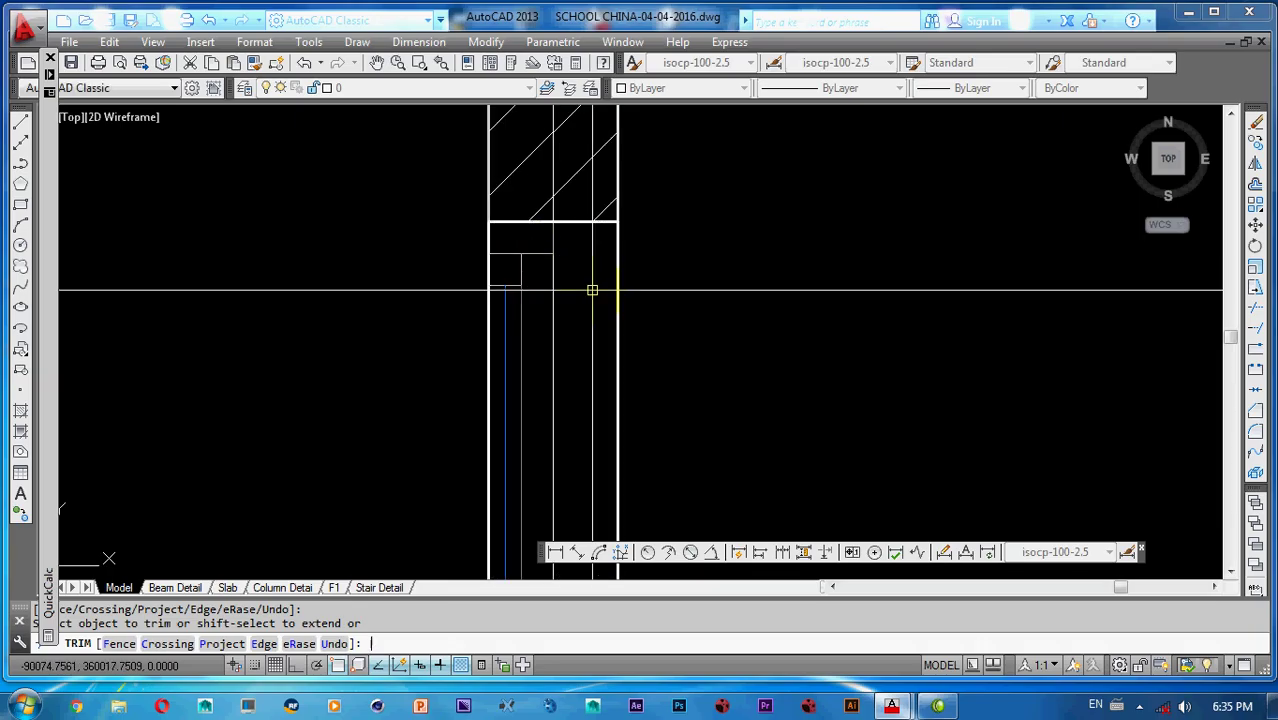
pyautogui.press('Escape')
# - Trim the wall hatch inside the middle window of the hall's left wall, using the window outline as cutting edge
pyautogui.press('Return')
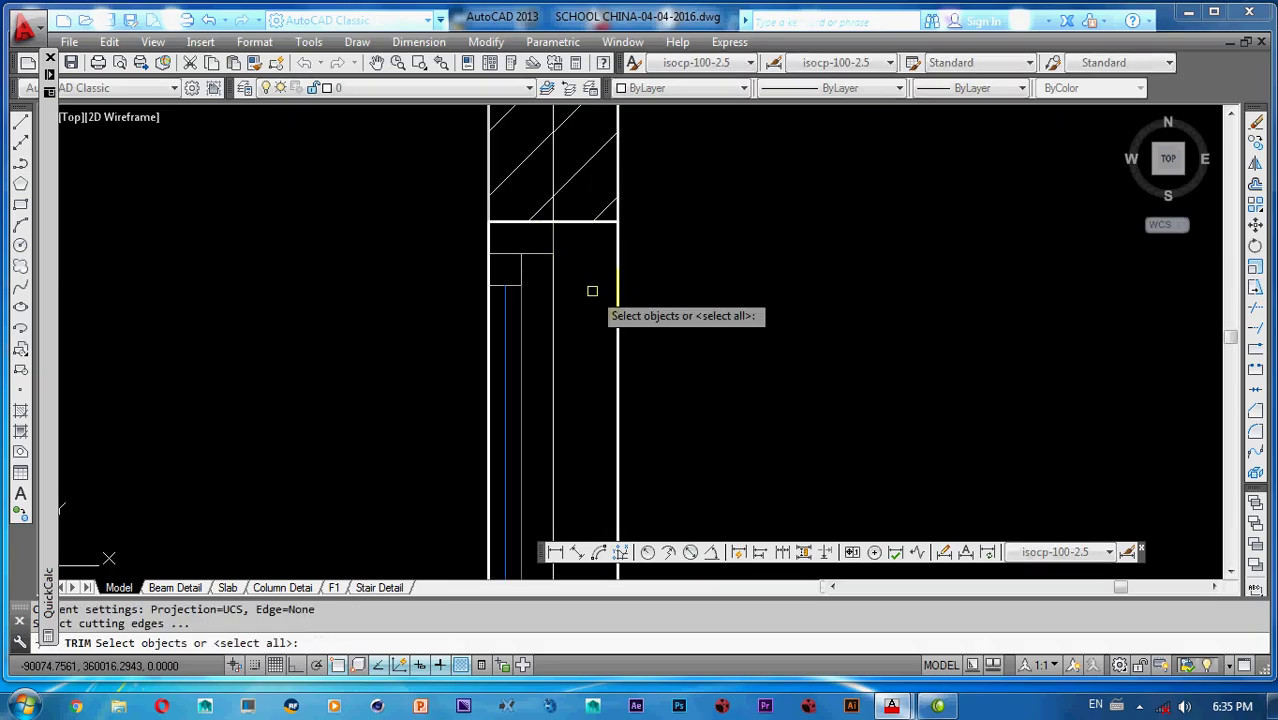
pyautogui.scroll(-3, 590, 288)
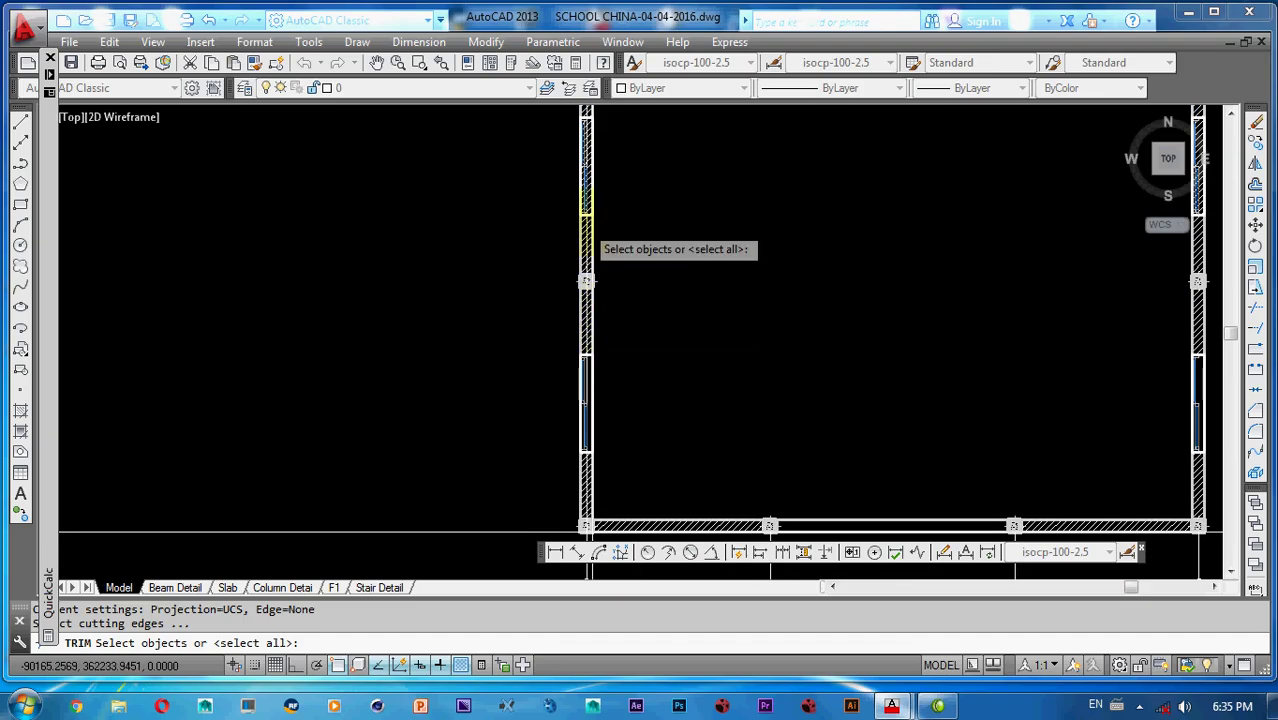
pyautogui.scroll(6, 588, 290)
pyautogui.click(589, 320)
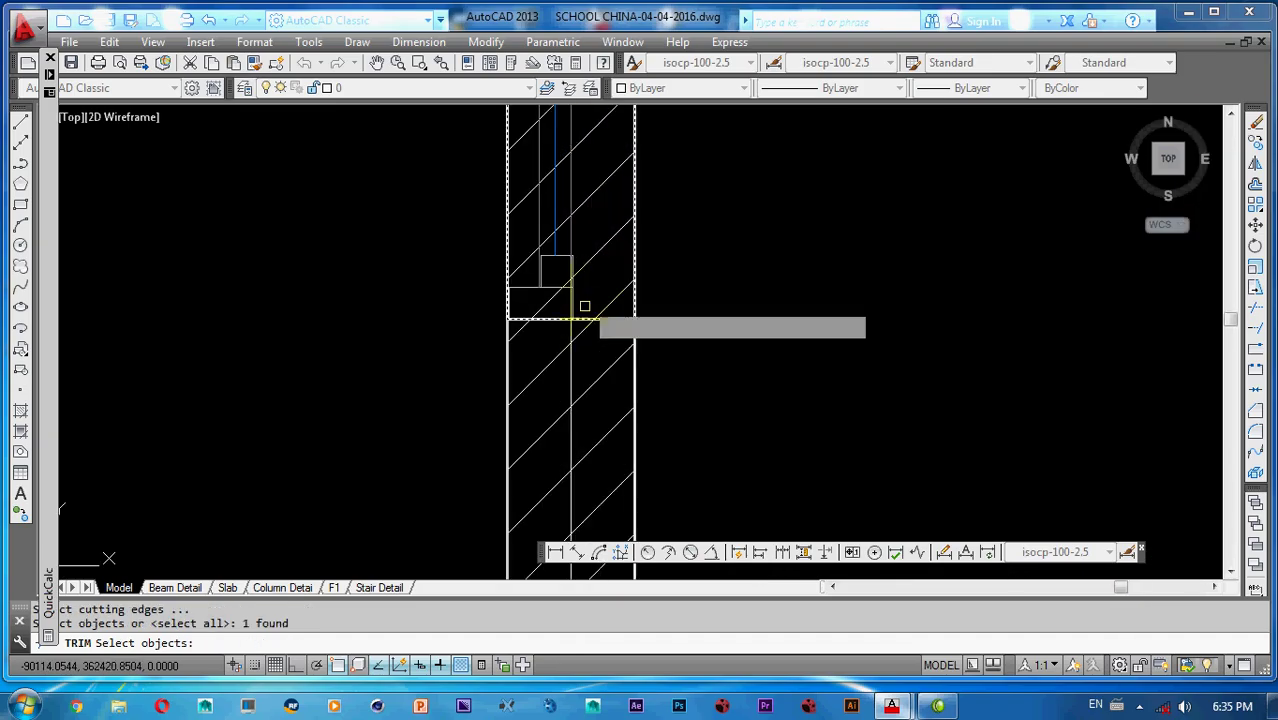
pyautogui.rightClick(585, 268)
pyautogui.scroll(-4, 590, 300)
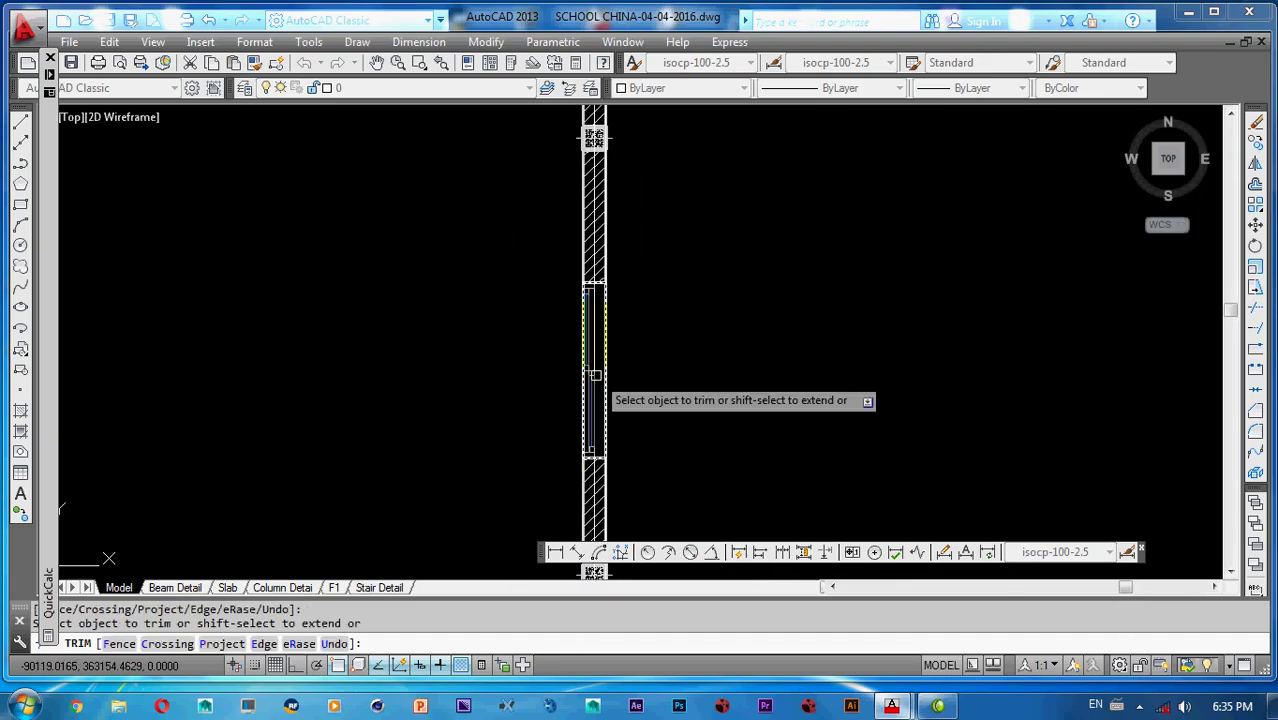
pyautogui.scroll(5, 558, 432)
pyautogui.press('Escape')
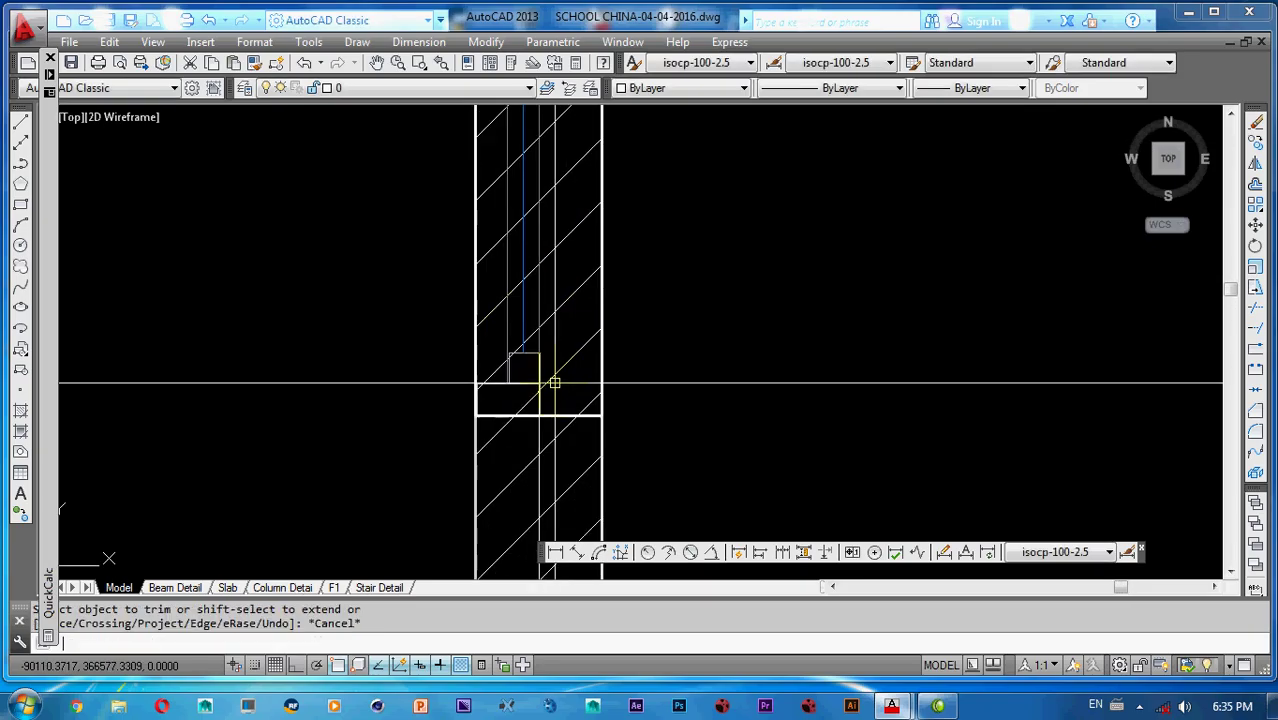
# - Trim the wall hatch inside the rear window of the hall's left wall, using the window outline as cutting edge
pyautogui.write('tr')
pyautogui.press('Return')
pyautogui.click(564, 418)
pyautogui.rightClick(564, 369)
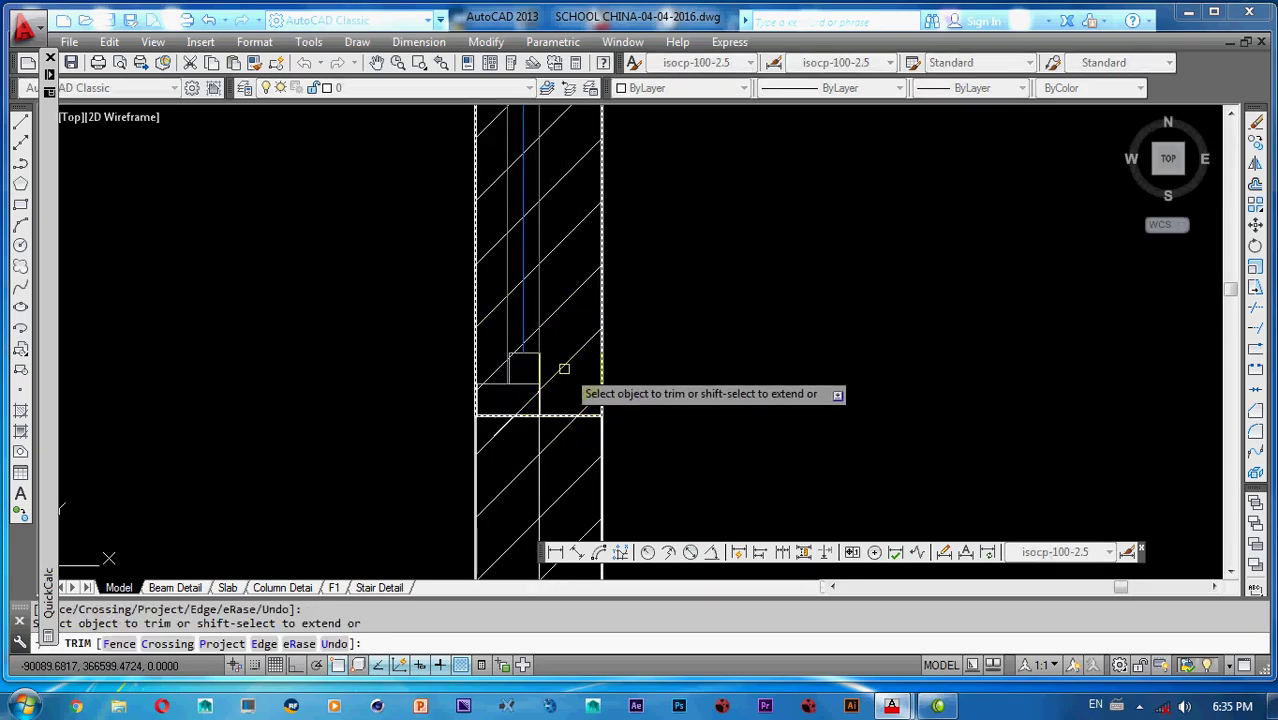
pyautogui.scroll(-6, 568, 370)
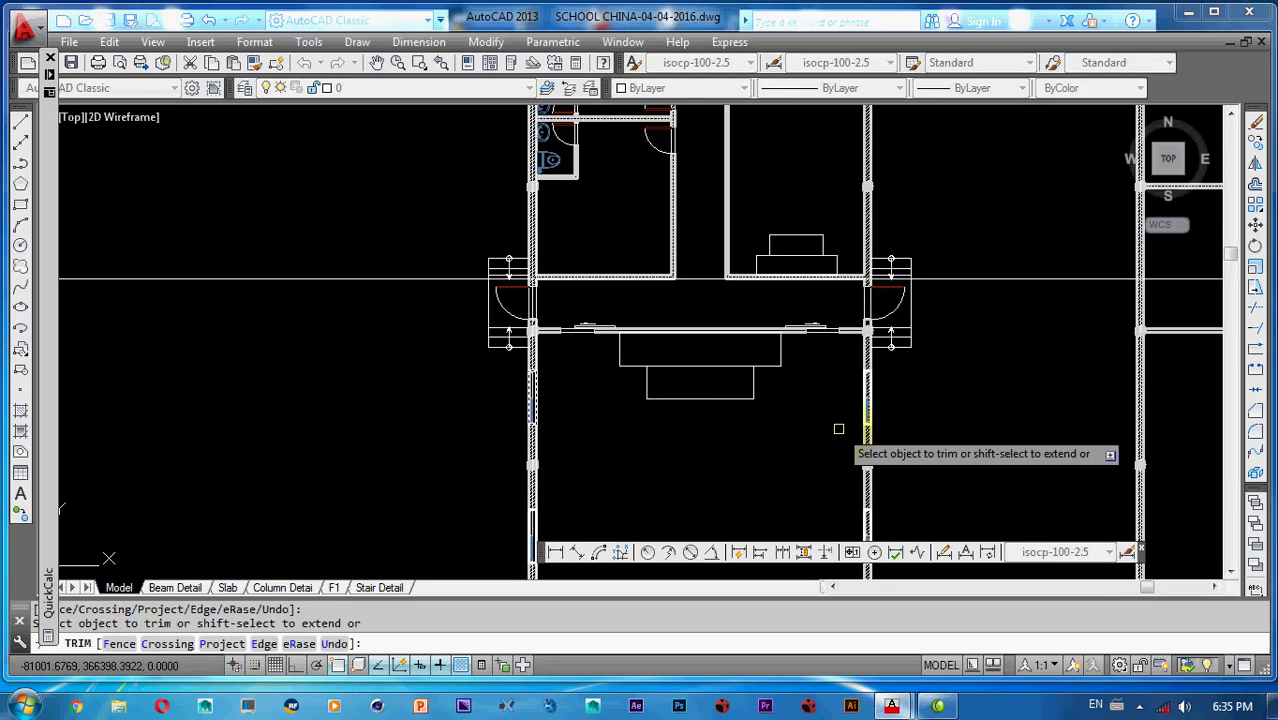
# - Trim the wall hatch inside the rear window of the hall's right wall, using the window outline as cutting edge
pyautogui.scroll(3, 850, 414)
pyautogui.scroll(5, 850, 414)
pyautogui.write('tr')
pyautogui.press('Return')
pyautogui.scroll(5, 852, 500)
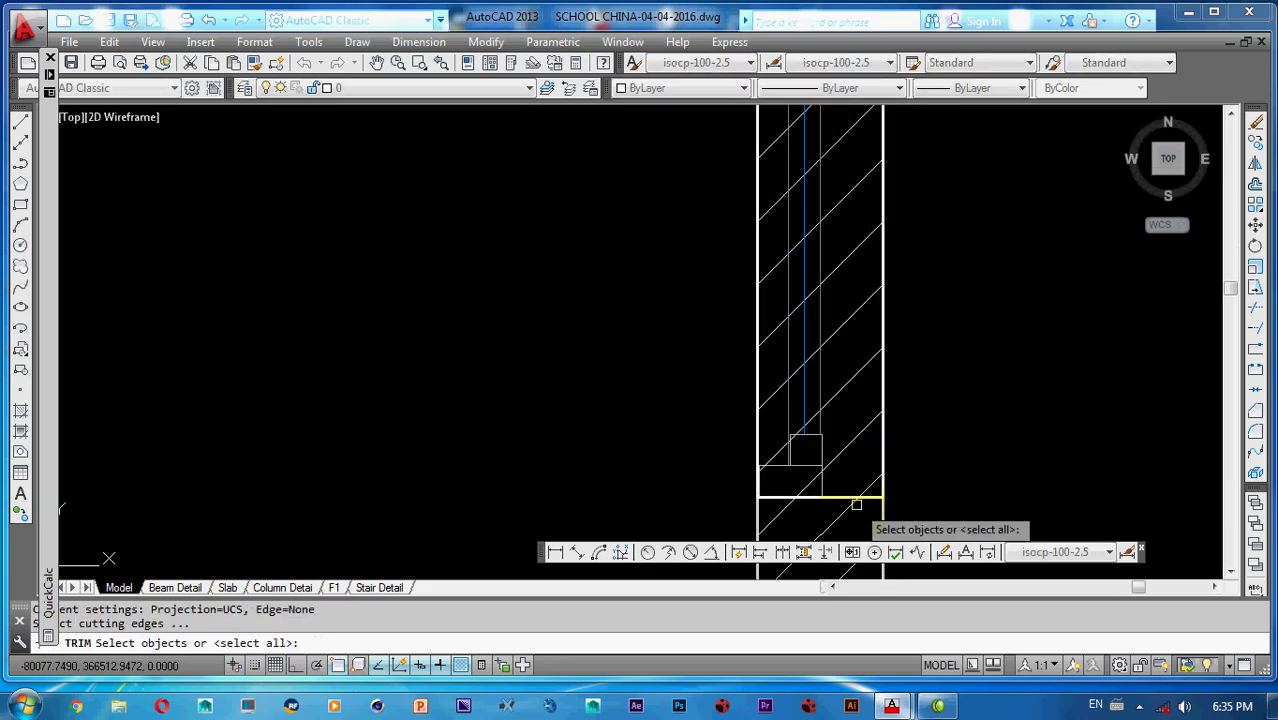
pyautogui.click(842, 497)
pyautogui.rightClick(837, 440)
pyautogui.click(840, 448)
pyautogui.scroll(-8, 802, 408)
pyautogui.scroll(6, 765, 420)
pyautogui.press('Escape')
pyautogui.press('Escape')
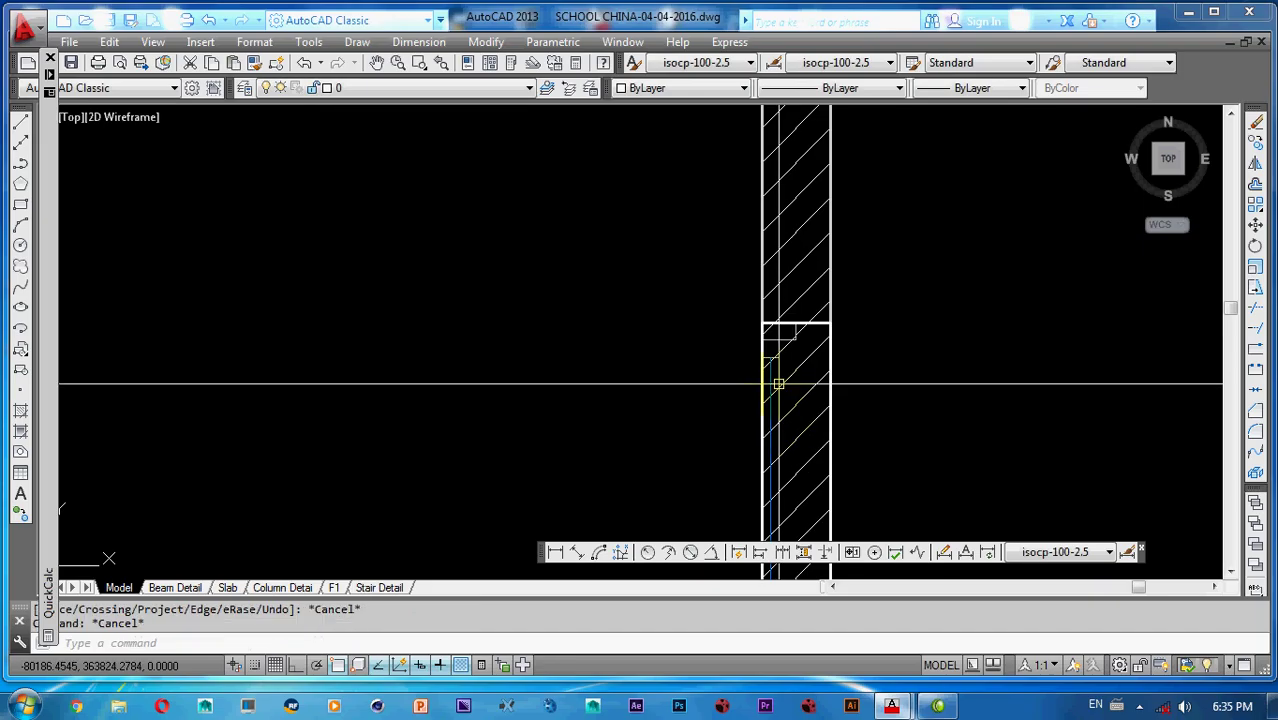
# - Trim the wall hatch inside the middle window of the hall's right wall, using the window outline as cutting edge
pyautogui.write('tr')
pyautogui.press('Return')
pyautogui.scroll(5, 779, 388)
pyautogui.press('Return')
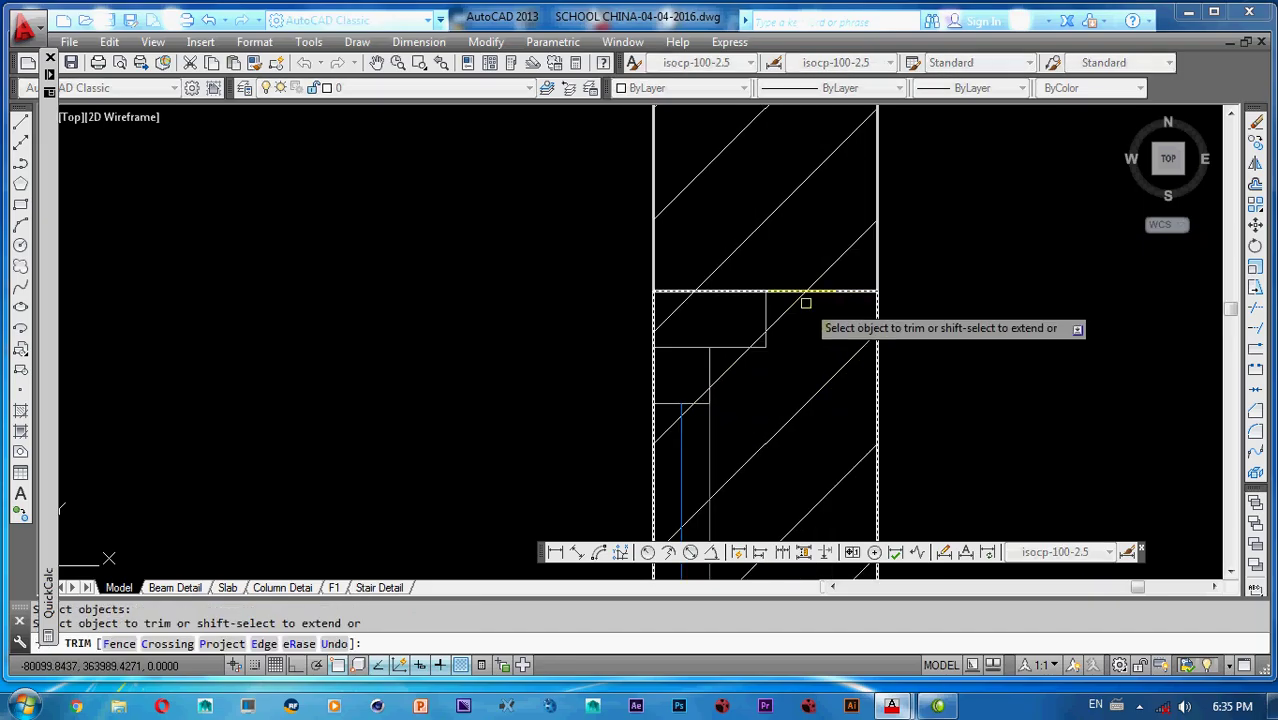
pyautogui.click(775, 322)
pyautogui.scroll(-5, 784, 331)
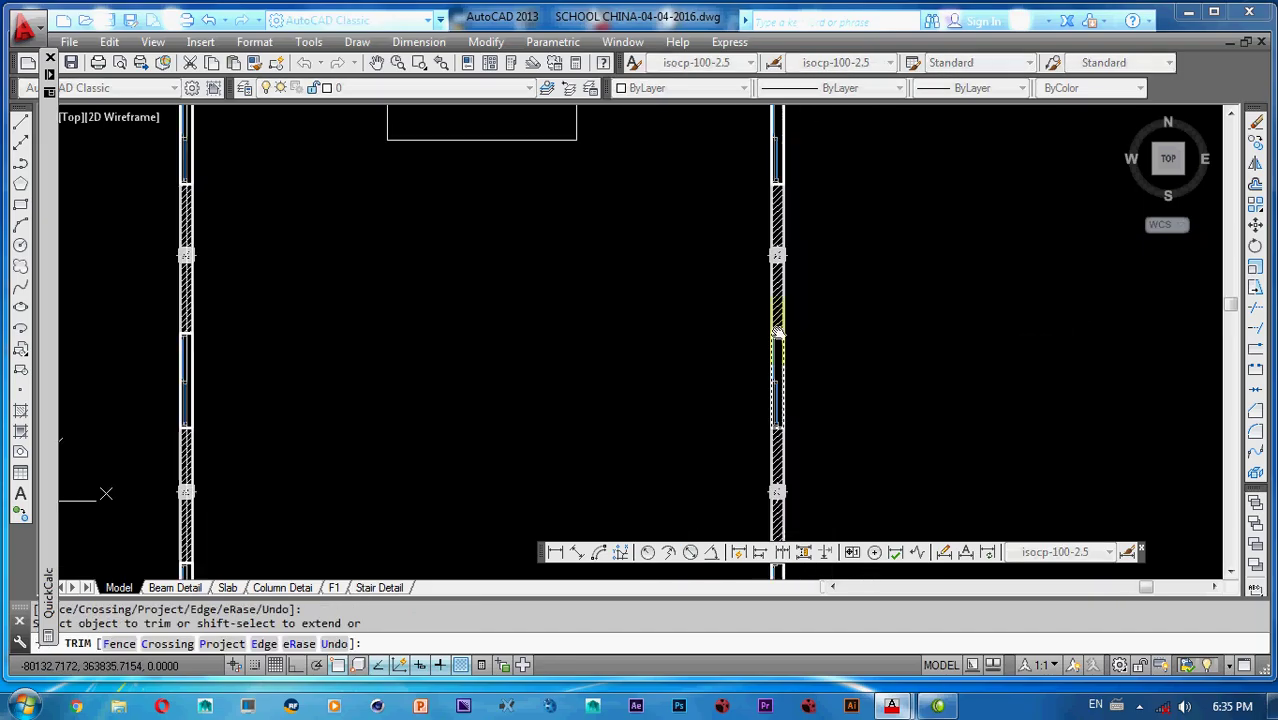
pyautogui.press('Escape')
# - Examine the hall's window openings and the left outer wall from the front bay up to the toilets
pyautogui.moveTo(759, 364); pyautogui.dragTo(832, 420, button='middle')
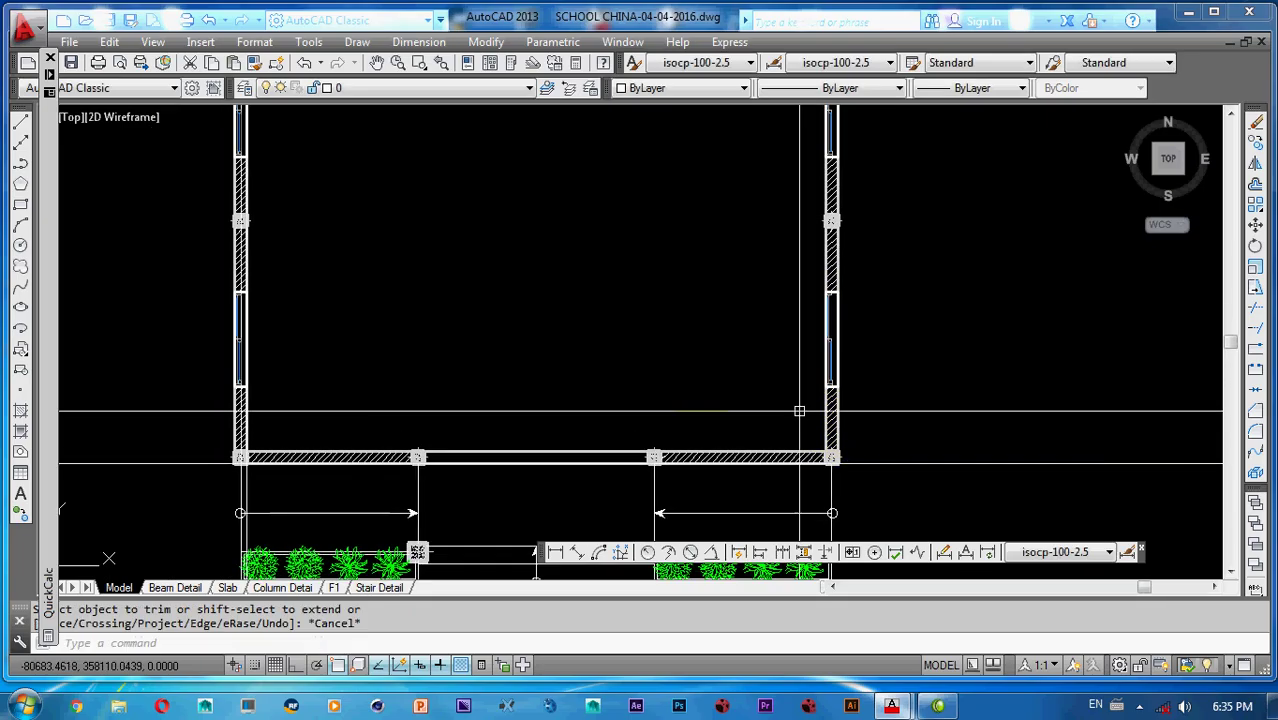
pyautogui.moveTo(645, 374)
pyautogui.mouseDown(button='middle')
pyautogui.moveTo(762, 590)
pyautogui.moveTo(657, 517)
pyautogui.mouseUp(button='middle')
pyautogui.moveTo(500, 175)
pyautogui.mouseDown(button='middle')
pyautogui.moveTo(508, 328)
pyautogui.moveTo(548, 527)
pyautogui.mouseUp(button='middle')
pyautogui.scroll(5, 481, 315)
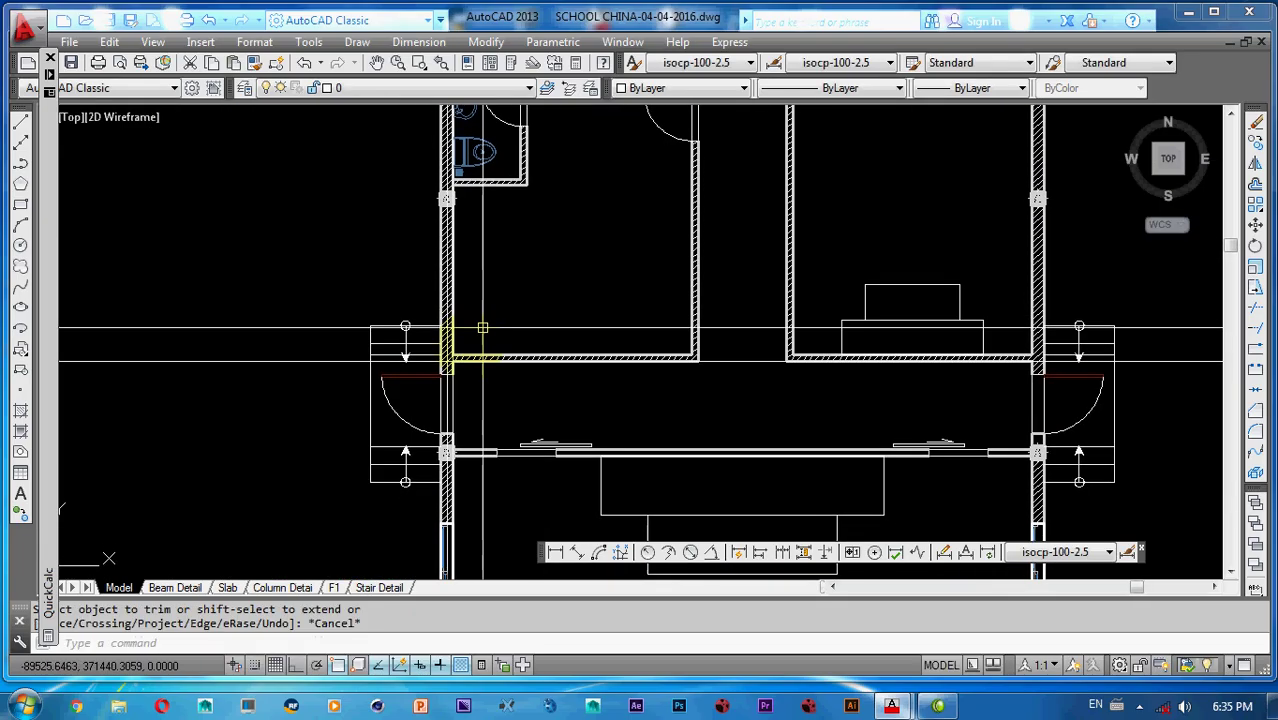
pyautogui.scroll(-4, 452, 343)
pyautogui.moveTo(452, 343); pyautogui.dragTo(450, 399, button='middle')
pyautogui.scroll(6, 443, 259)
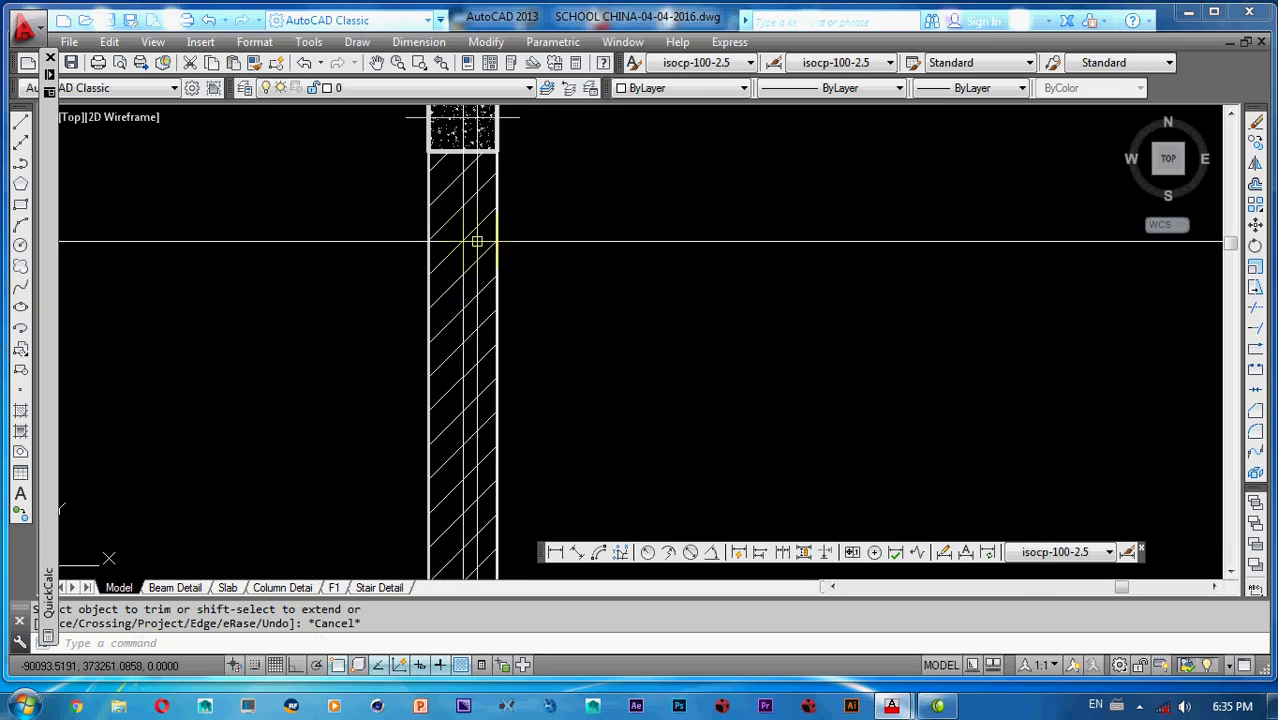
pyautogui.moveTo(556, 300); pyautogui.dragTo(589, 525, button='middle')
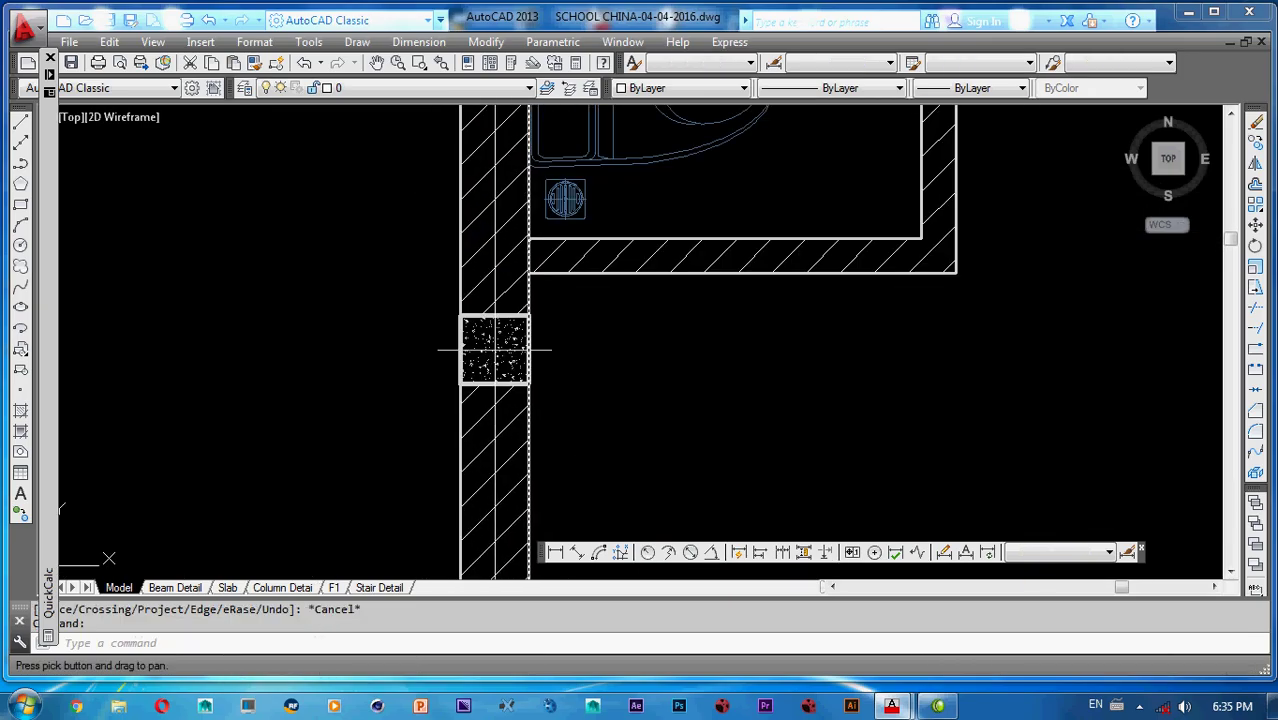
pyautogui.click(527, 395)
pyautogui.press('Escape')
pyautogui.scroll(-7, 642, 408)
pyautogui.moveTo(648, 495)
pyautogui.mouseDown(button='middle')
pyautogui.moveTo(592, 397)
pyautogui.moveTo(552, 274)
pyautogui.mouseUp(button='middle')
pyautogui.moveTo(553, 415); pyautogui.dragTo(525, 357, button='middle')
pyautogui.moveTo(492, 431); pyautogui.dragTo(488, 388, button='middle')
pyautogui.scroll(4, 470, 391)
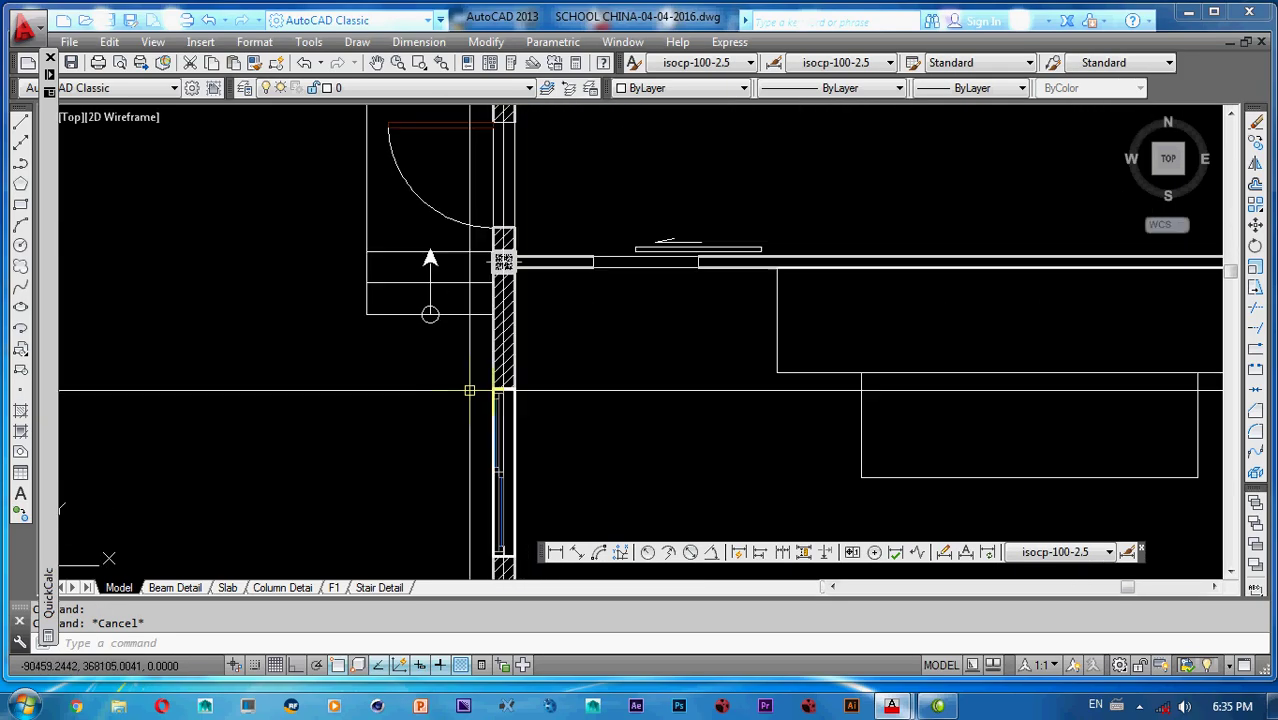
# - Copy the hall's left-wall window nearest the side entrance into the outer wall of the room between that entrance and the toilets
pyautogui.click(469, 380)
pyautogui.moveTo(509, 504); pyautogui.dragTo(491, 384, button='middle')
pyautogui.click(511, 434)
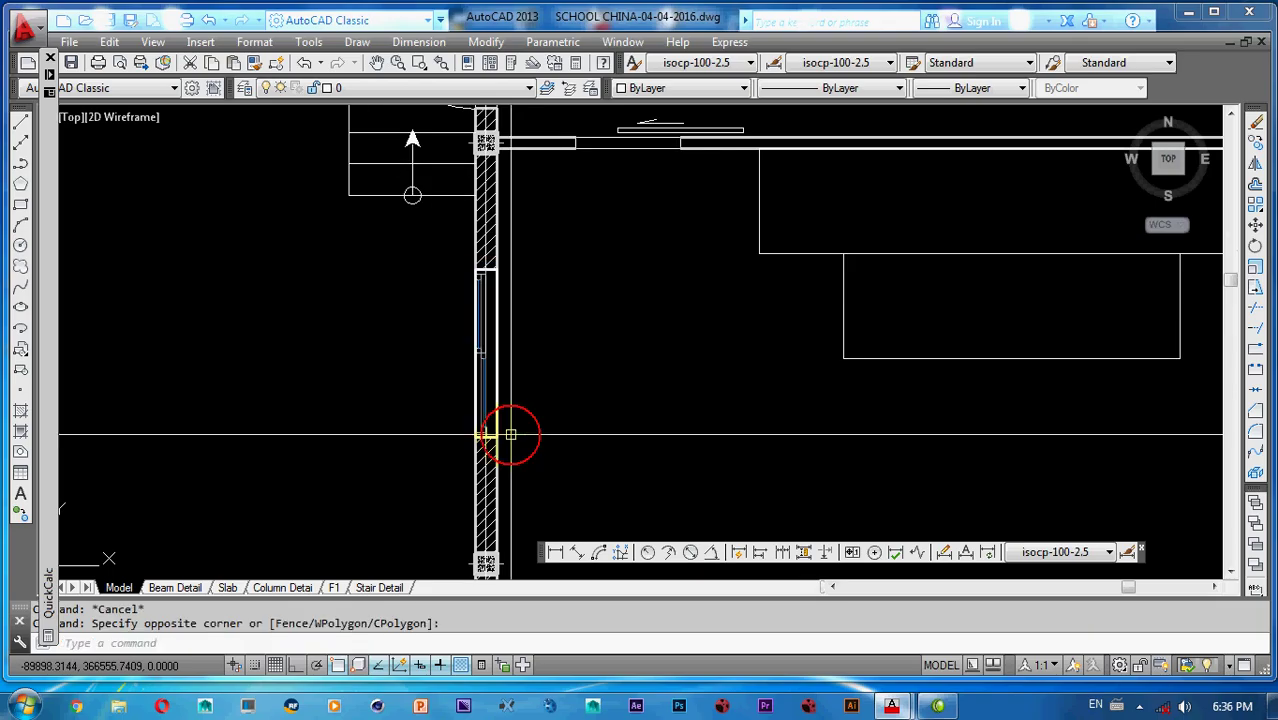
pyautogui.click(456, 251)
pyautogui.click(529, 455)
pyautogui.write('co')
pyautogui.press('space')
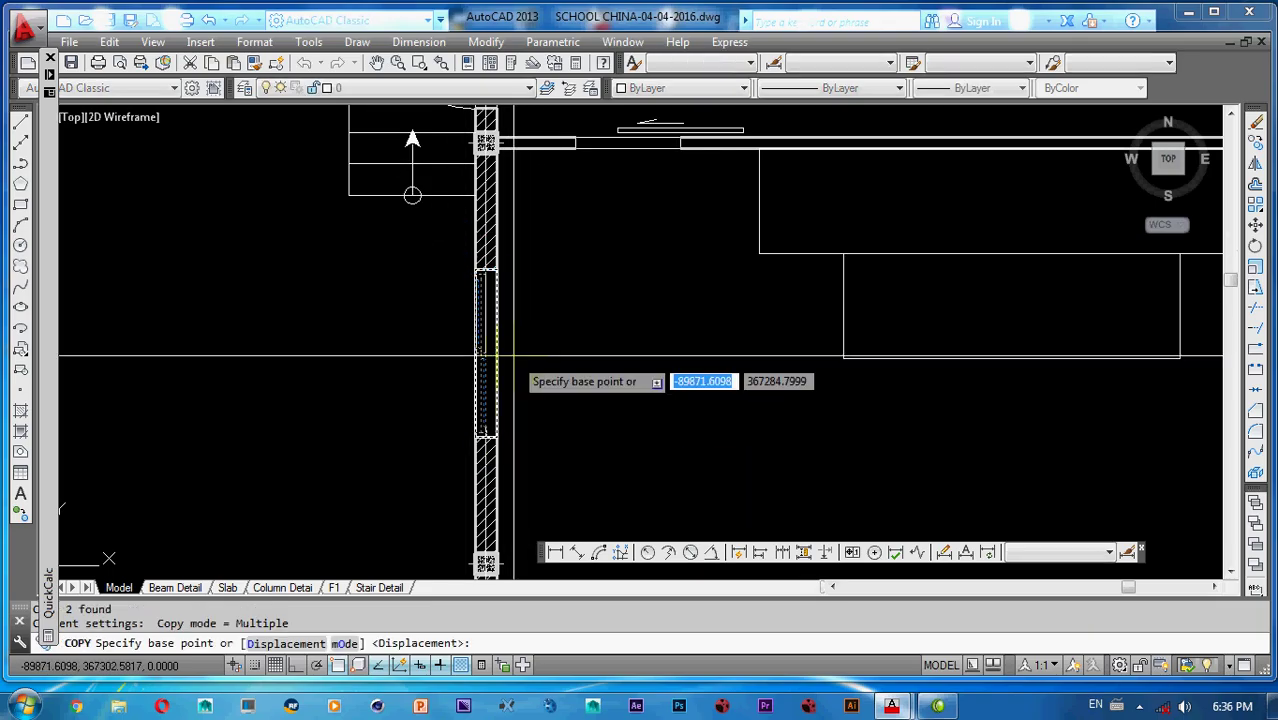
pyautogui.click(497, 353)
pyautogui.scroll(-5, 488, 282)
pyautogui.moveTo(488, 301); pyautogui.dragTo(491, 391, button='middle')
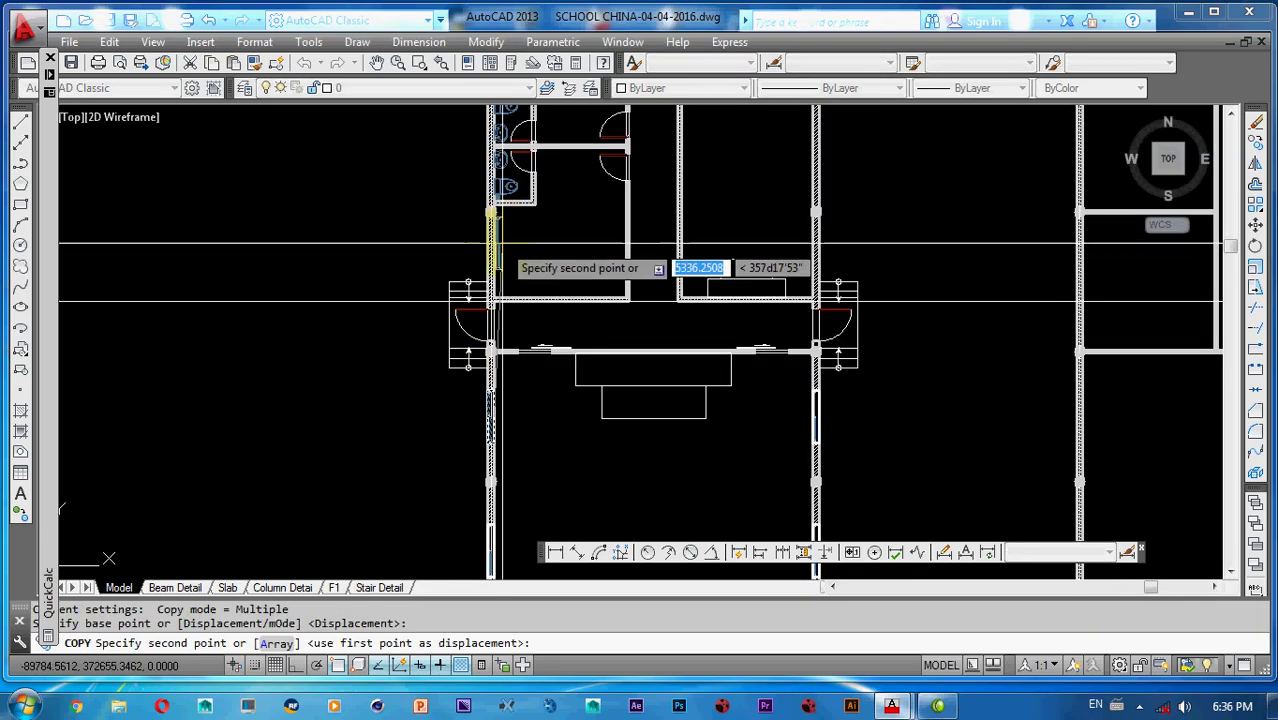
pyautogui.scroll(5, 488, 243)
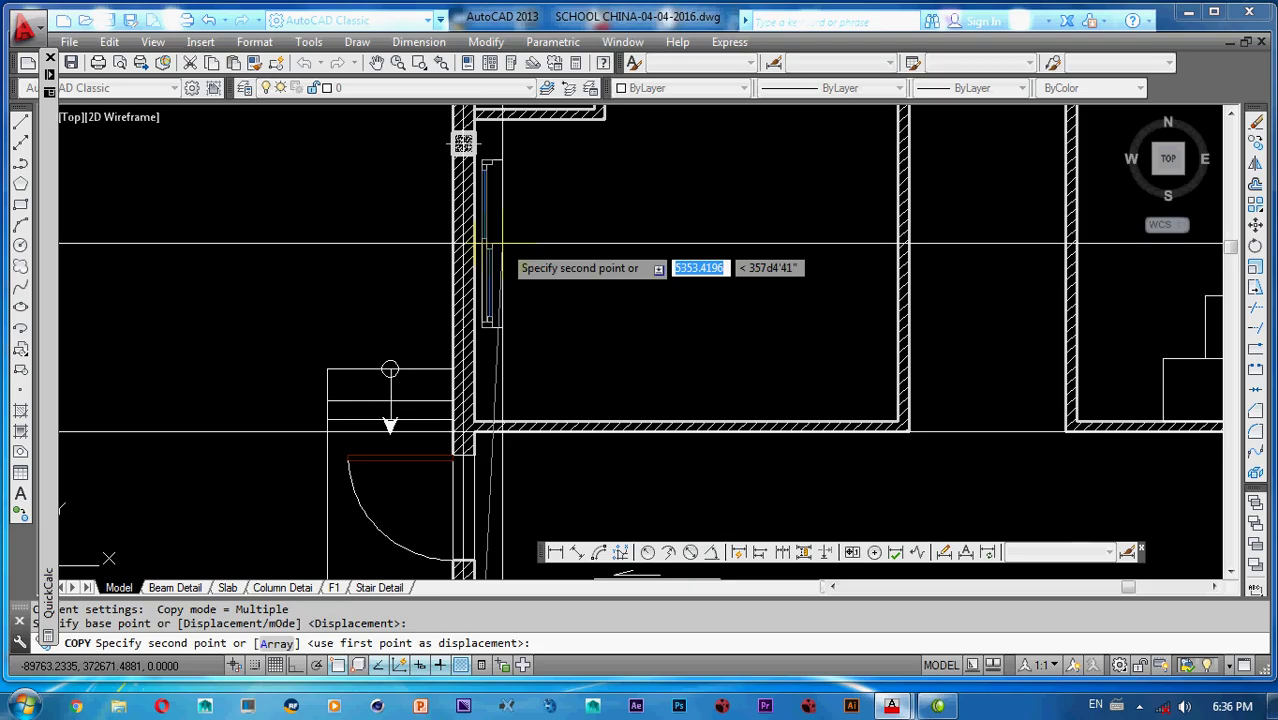
pyautogui.moveTo(500, 255); pyautogui.dragTo(513, 323, button='middle')
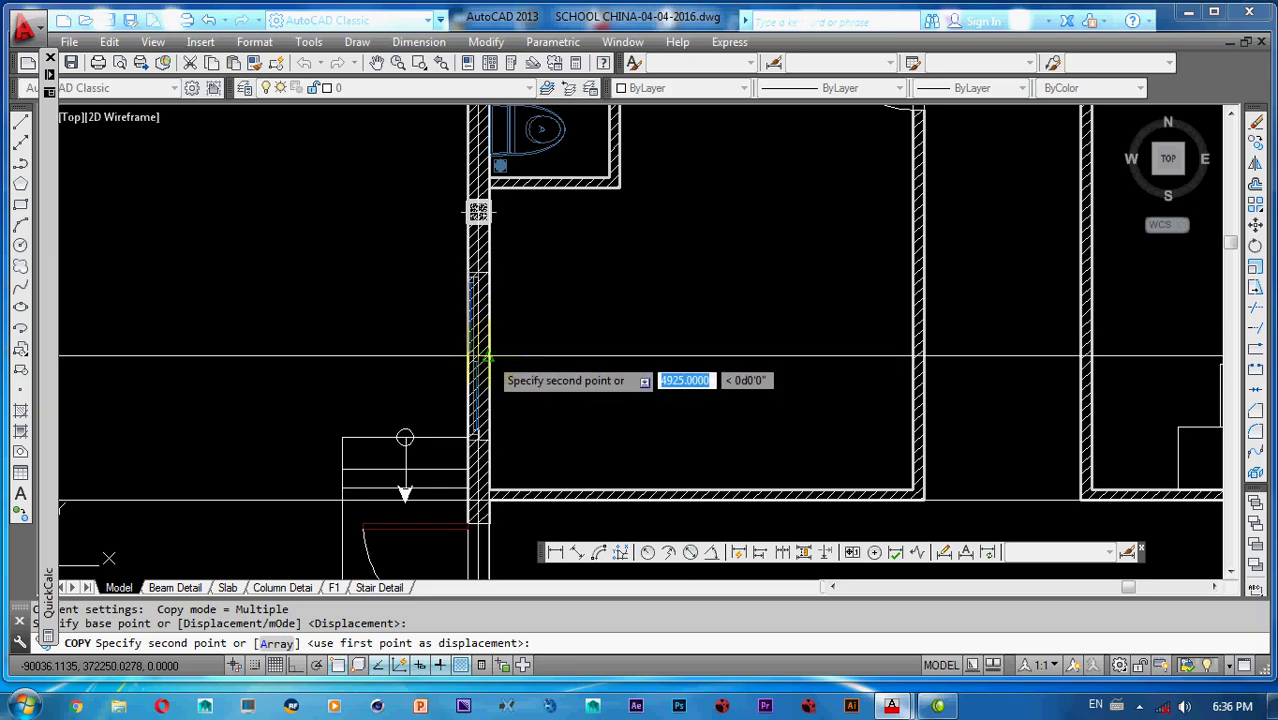
pyautogui.click(487, 356)
pyautogui.scroll(-3, 578, 320)
pyautogui.moveTo(581, 303); pyautogui.dragTo(542, 442, button='middle')
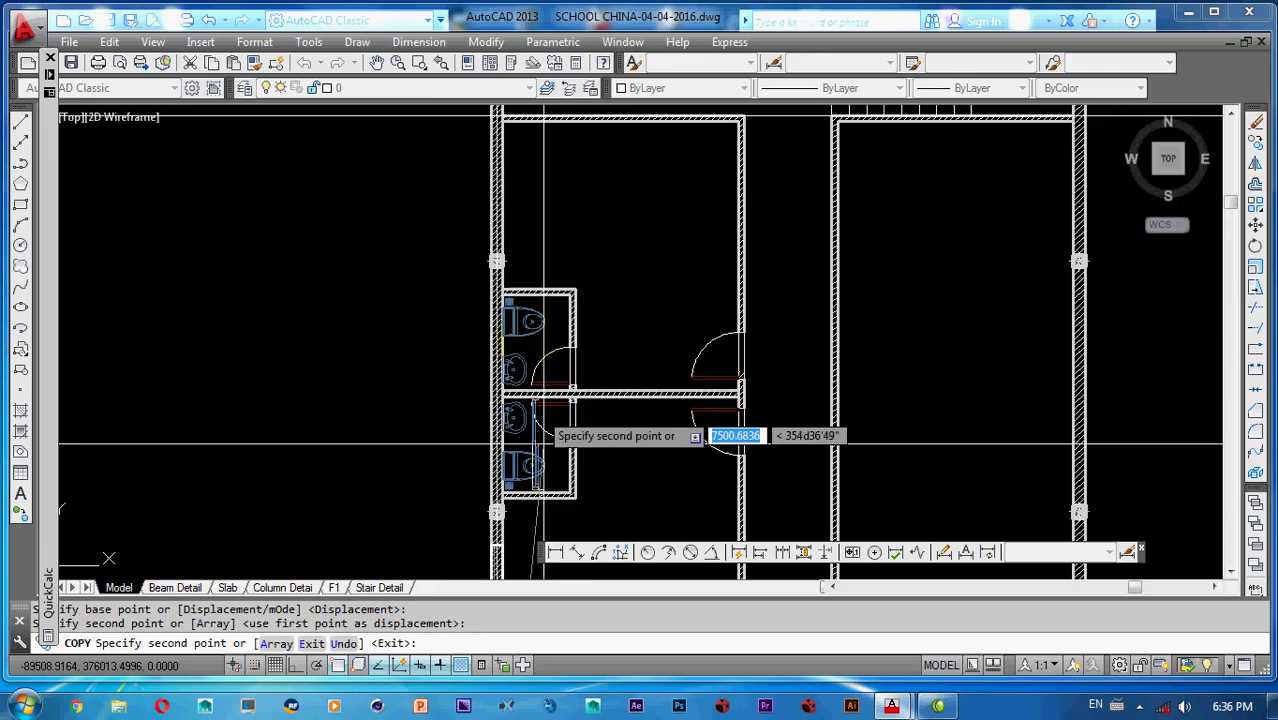
pyautogui.moveTo(531, 280); pyautogui.dragTo(513, 393, button='middle')
pyautogui.scroll(3, 490, 230)
pyautogui.press('Escape')
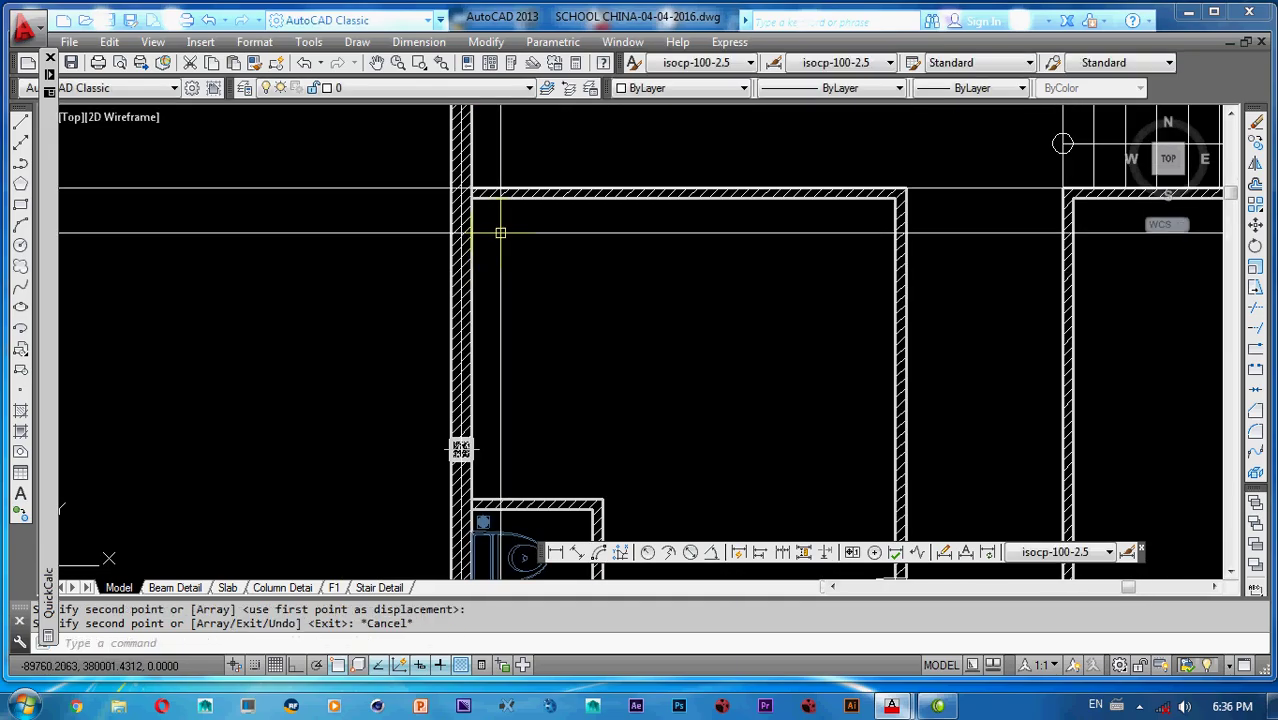
pyautogui.write('ts or')
pyautogui.press('Return')
pyautogui.scroll(3, 502, 243)
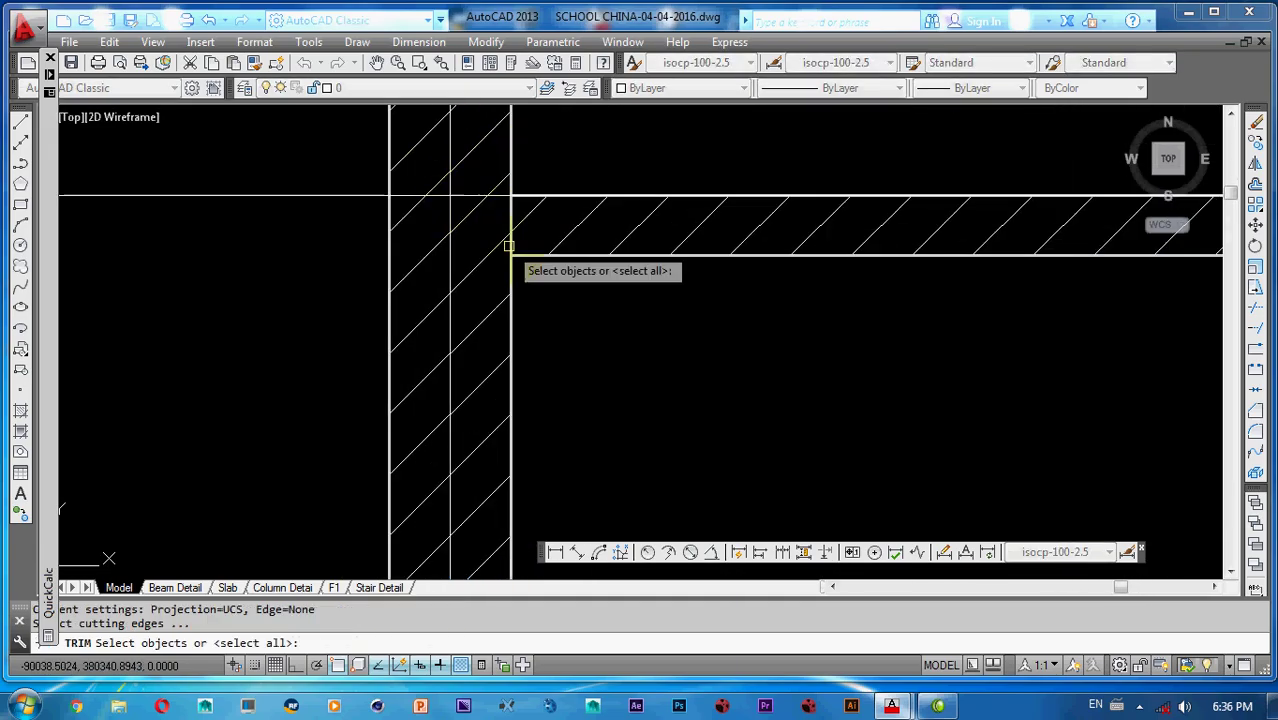
pyautogui.press('Return')
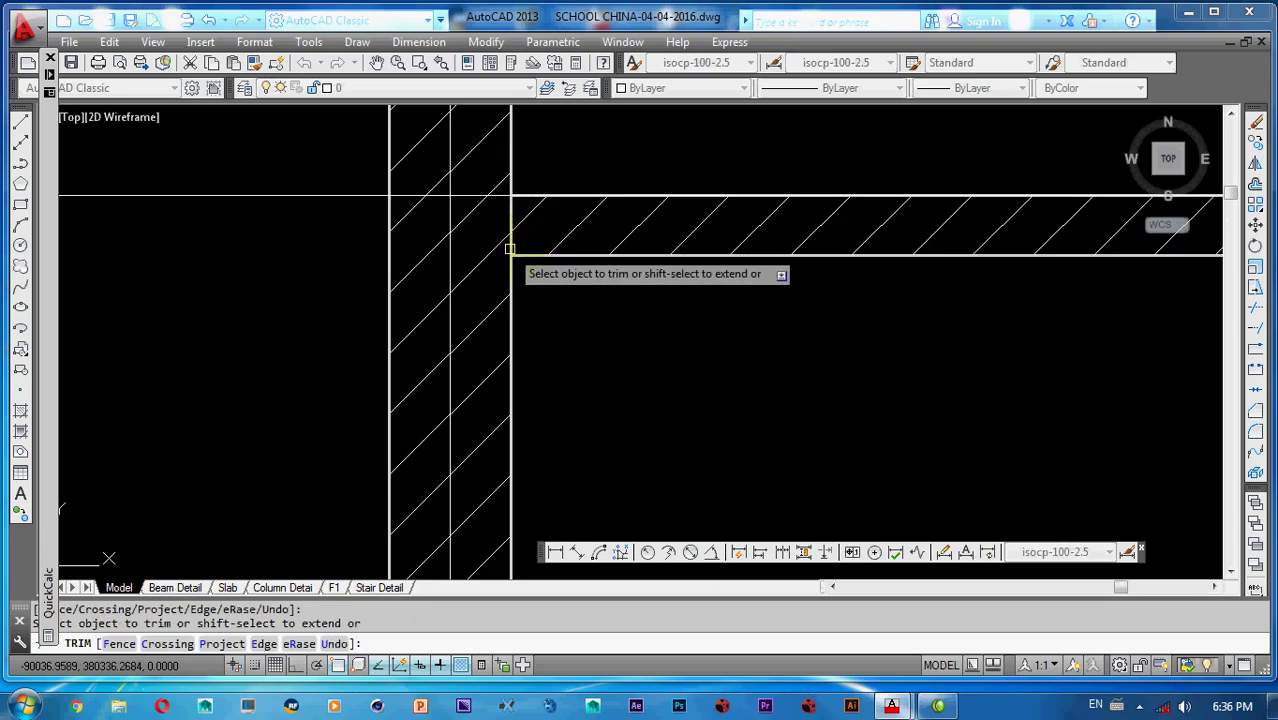
pyautogui.press('Escape')
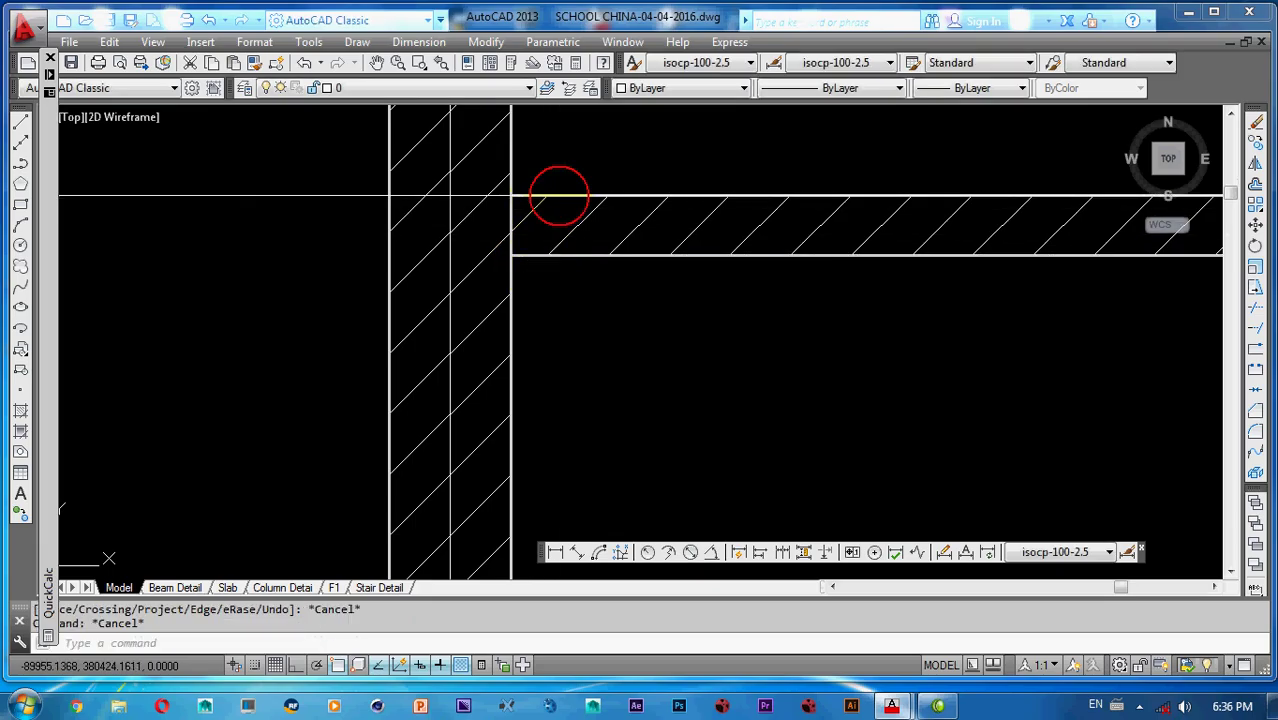
pyautogui.click(559, 255)
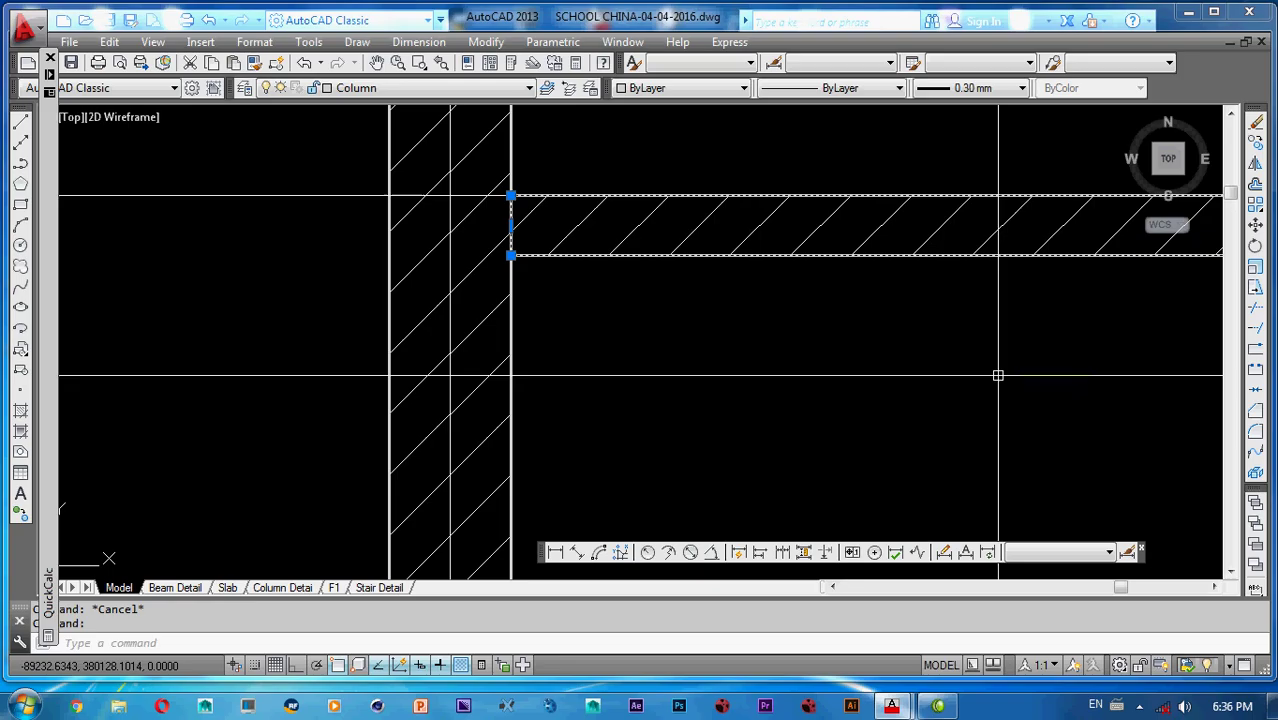
pyautogui.click(1258, 545)
pyautogui.press('Escape')
pyautogui.press('Escape')
# - Trim the wall line closing the junction between the left outer wall and the partition below the staircase corridor
pyautogui.write('tr')
pyautogui.press('Return')
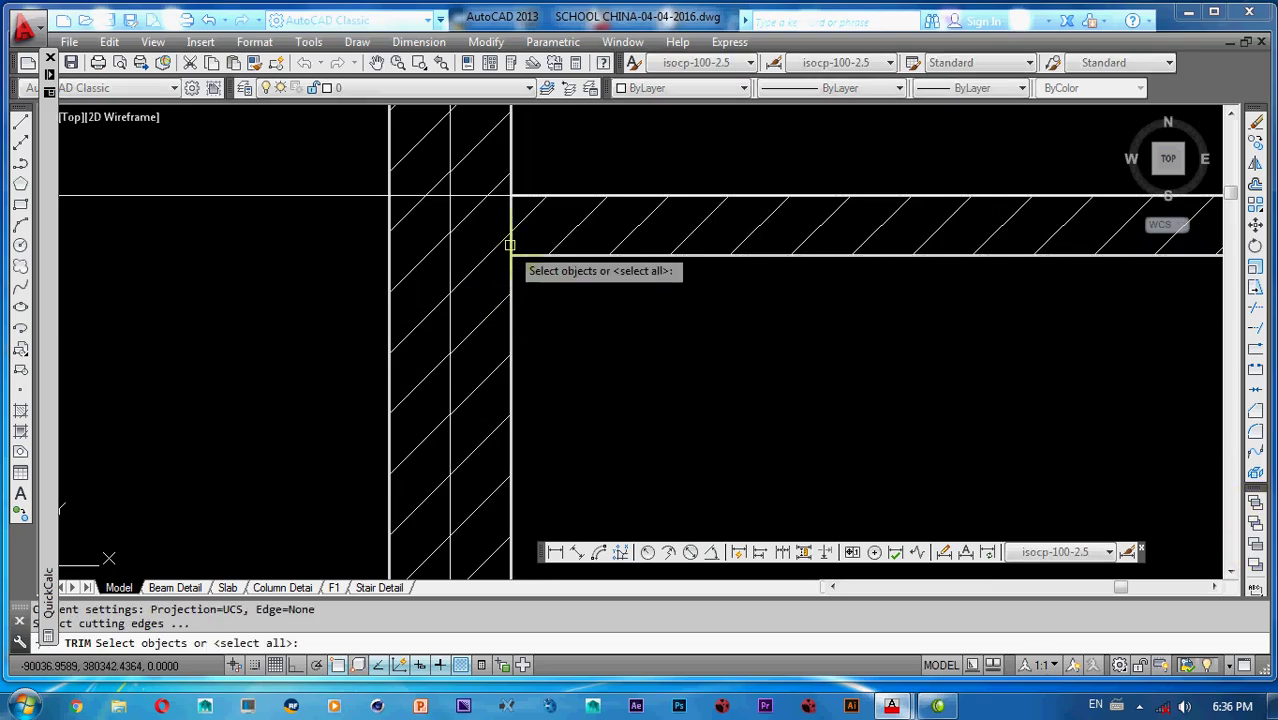
pyautogui.press('Return')
pyautogui.click(510, 242)
pyautogui.press('Escape')
pyautogui.click(510, 270)
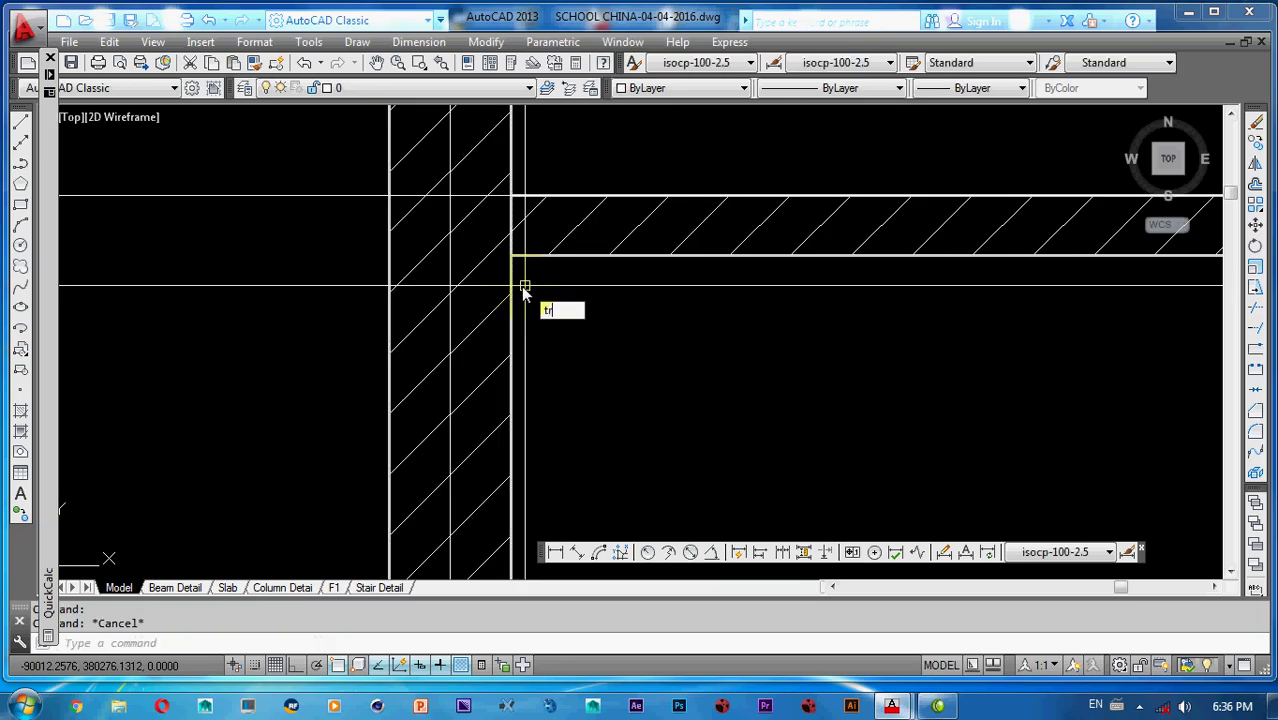
pyautogui.press('Return')
pyautogui.press('Return')
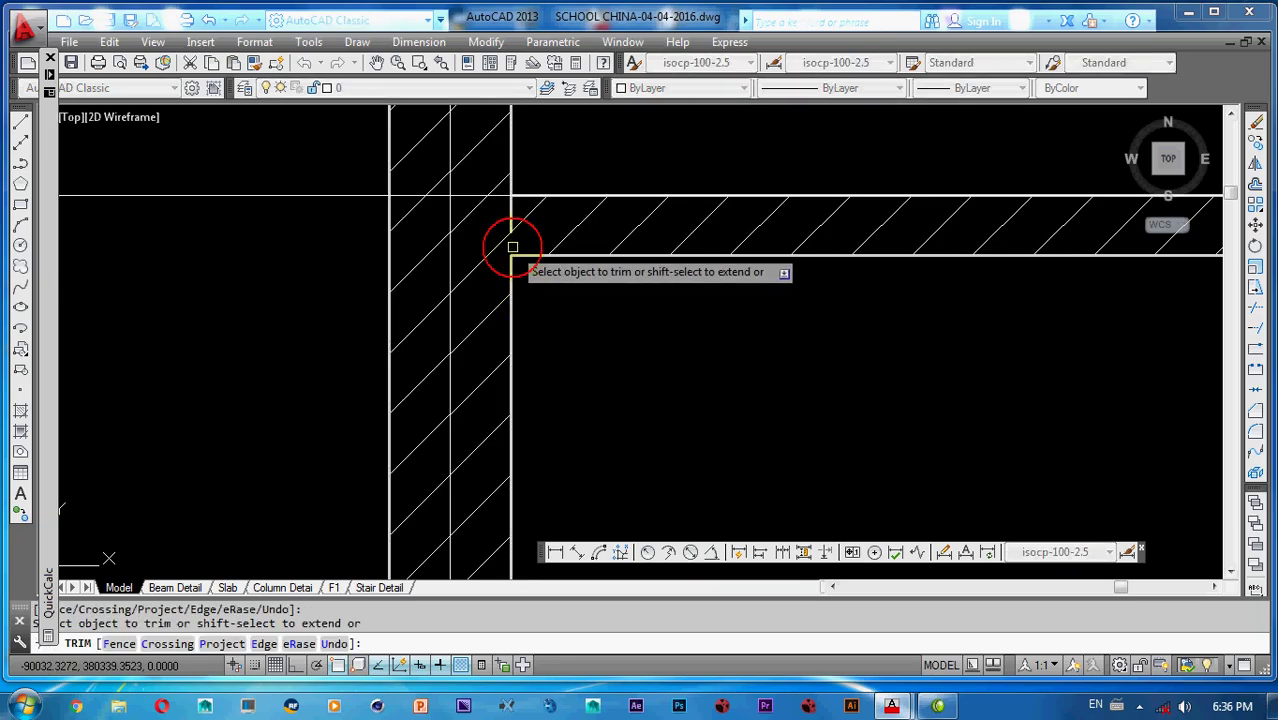
pyautogui.press('Escape')
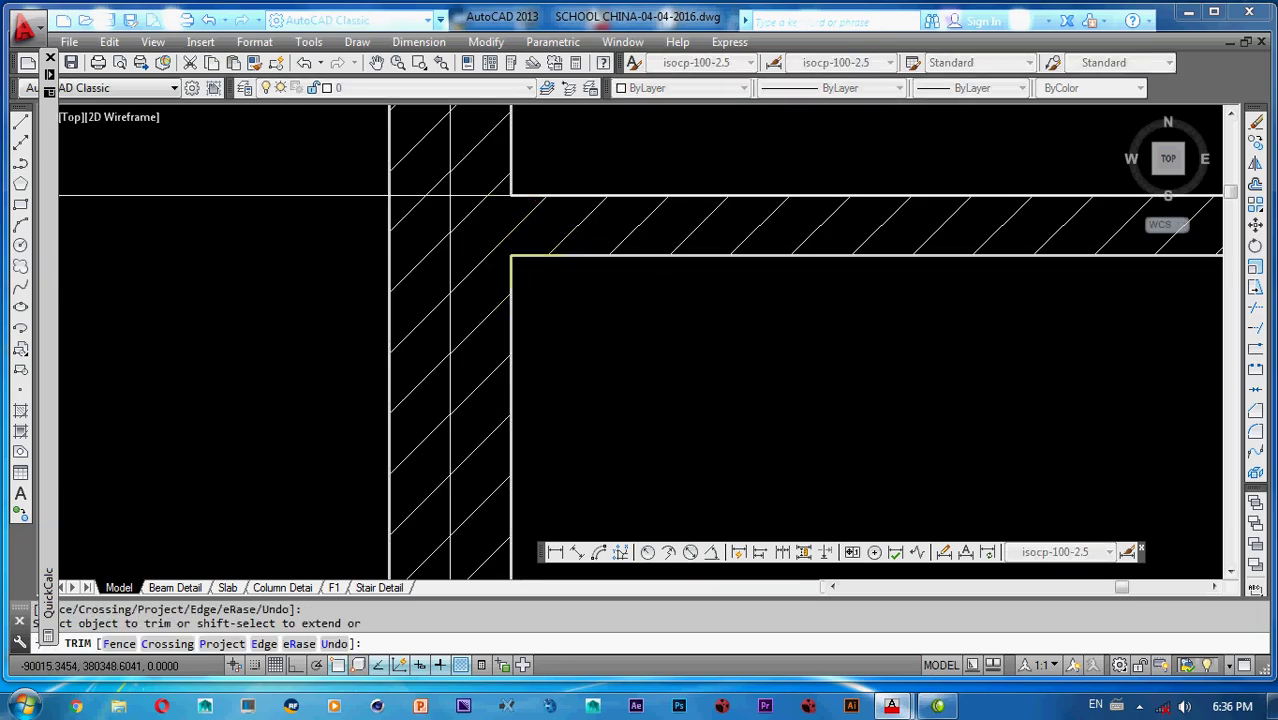
pyautogui.scroll(-5, 537, 267)
pyautogui.moveTo(537, 269); pyautogui.dragTo(520, 194, button='middle')
pyautogui.moveTo(539, 300); pyautogui.dragTo(531, 235, button='middle')
pyautogui.scroll(5, 525, 250)
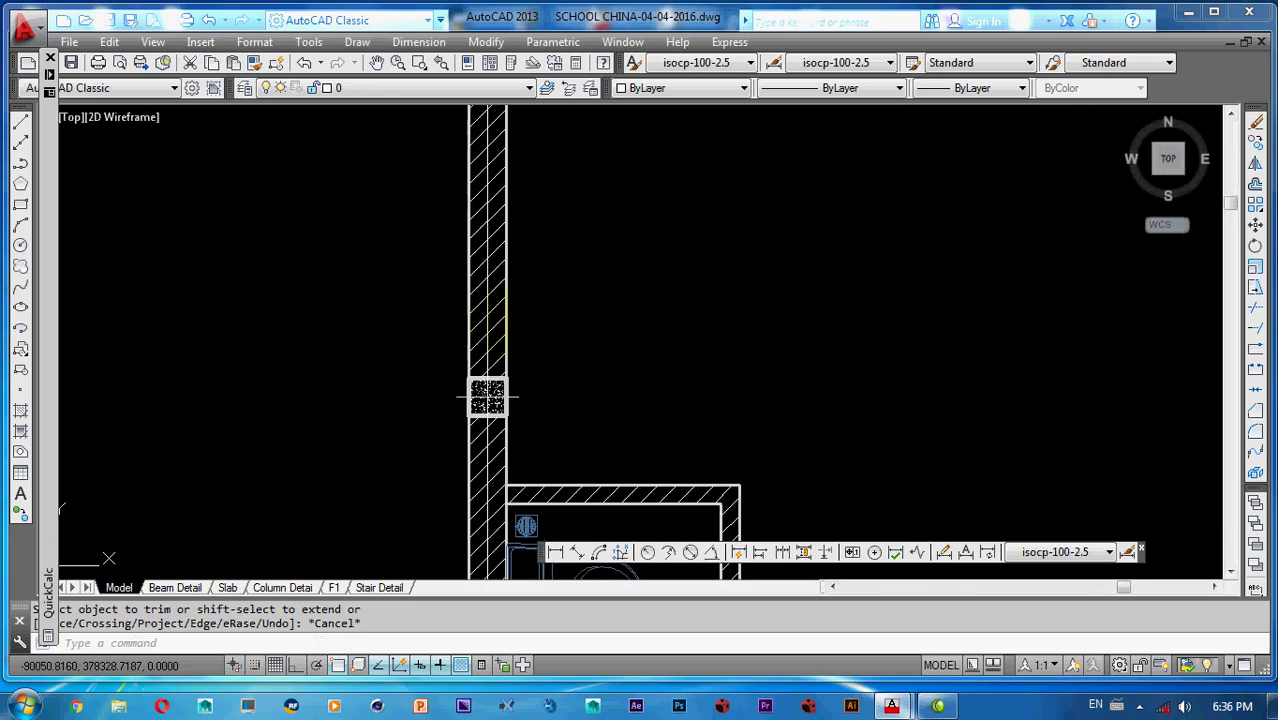
pyautogui.click(506, 295)
pyautogui.scroll(-3, 586, 280)
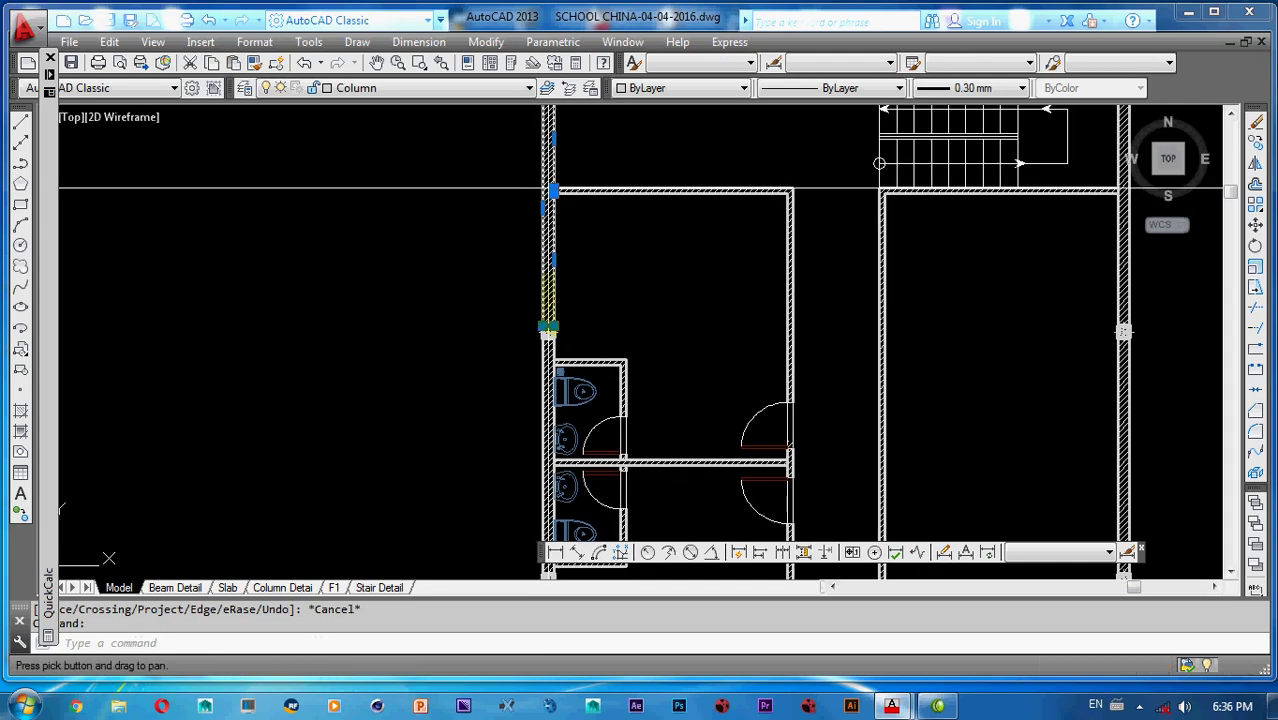
pyautogui.press('Escape')
# - Trim the wall hatch inside the window between the toilets and the left side entrance, using the window outline as cutting edge
pyautogui.moveTo(548, 449); pyautogui.dragTo(517, 224, button='middle')
pyautogui.moveTo(528, 368); pyautogui.dragTo(520, 245, button='middle')
pyautogui.scroll(3, 519, 297)
pyautogui.moveTo(519, 297); pyautogui.dragTo(533, 303, button='middle')
pyautogui.write('tr')
pyautogui.press('Return')
pyautogui.scroll(3, 533, 248)
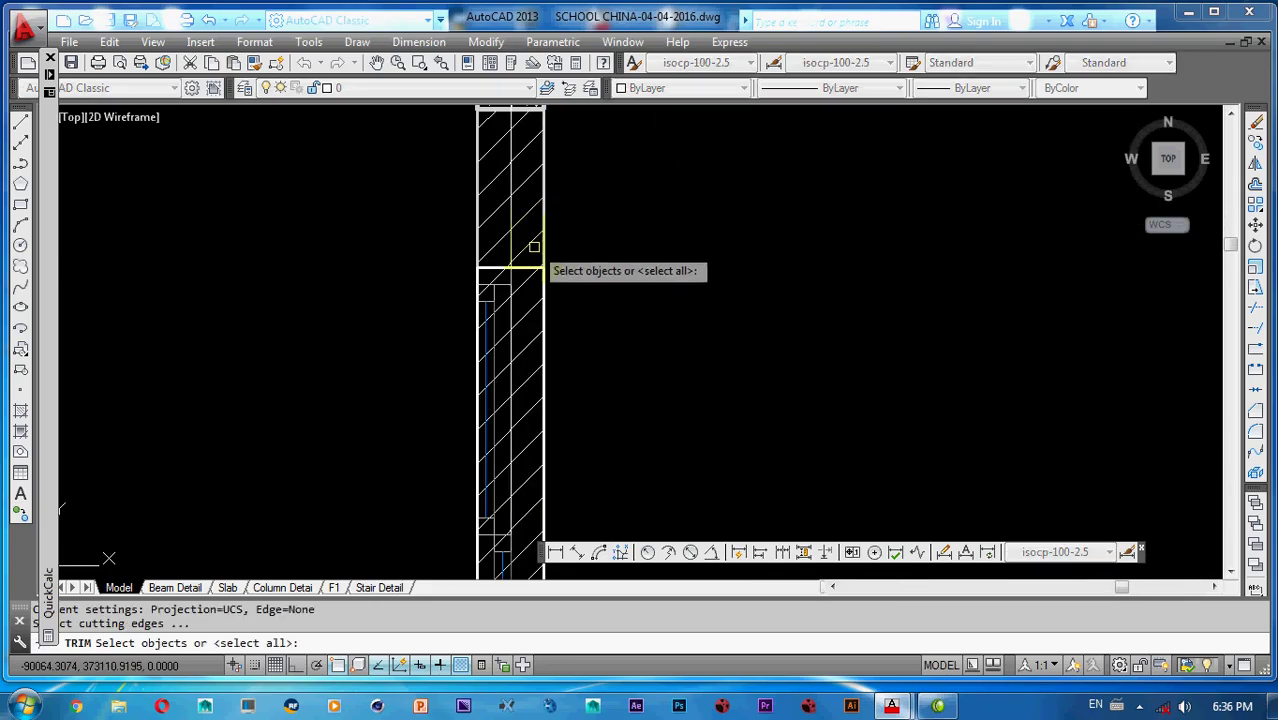
pyautogui.click(527, 267)
pyautogui.press('Return')
pyautogui.click(520, 288)
pyautogui.scroll(-3, 524, 288)
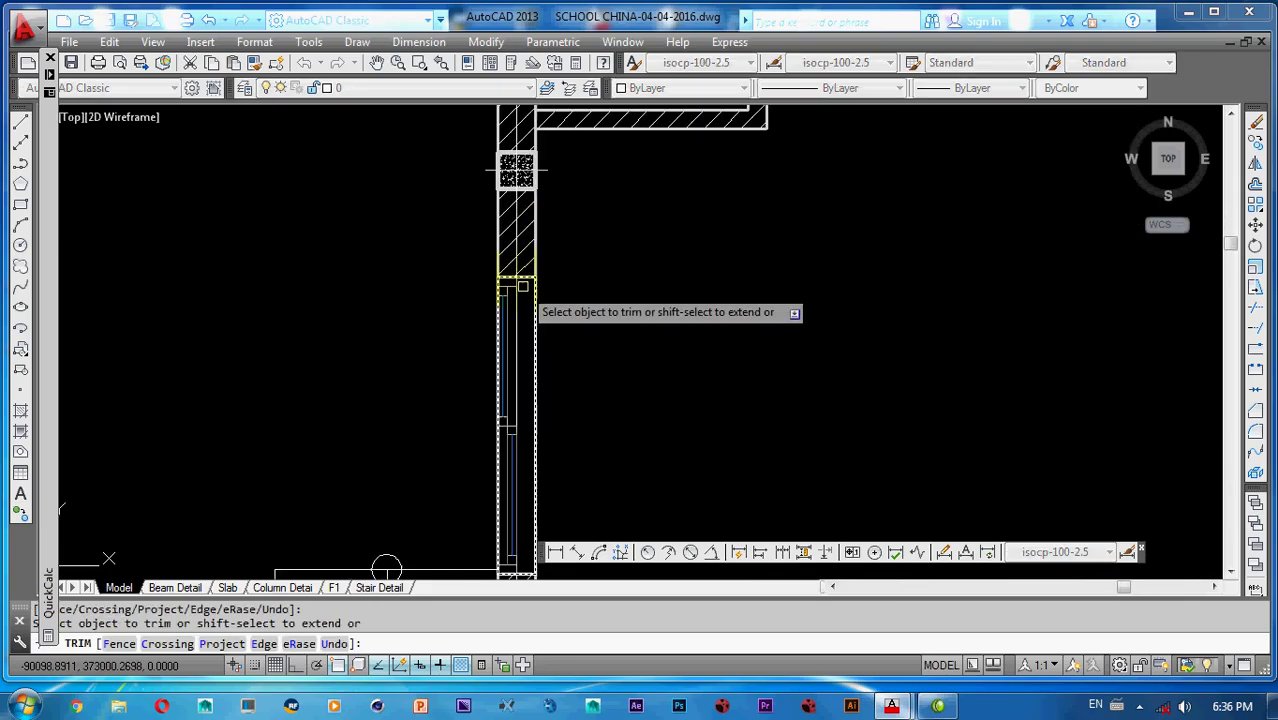
pyautogui.moveTo(522, 293); pyautogui.dragTo(520, 240, button='middle')
pyautogui.press('Escape')
# - Copy the trimmed window up the left outer wall into the room between the toilets and the staircase corridor
pyautogui.click(480, 218)
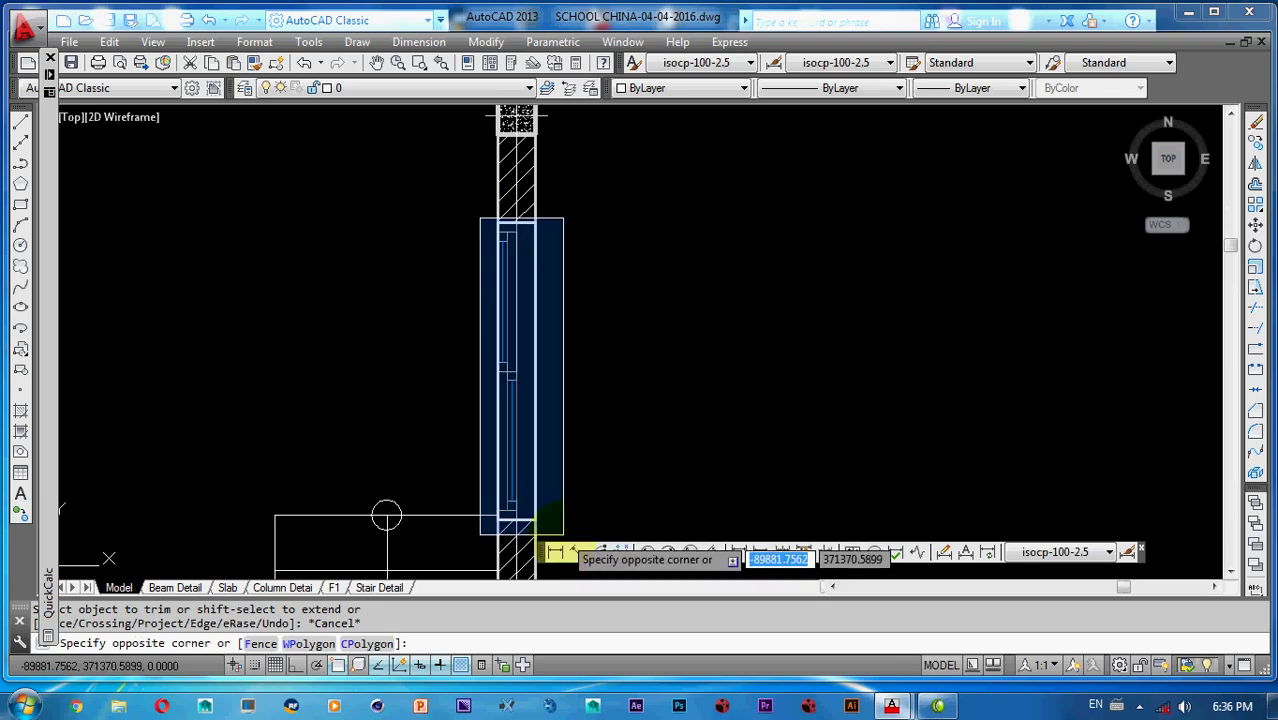
pyautogui.click(563, 535)
pyautogui.write('co')
pyautogui.press('Return')
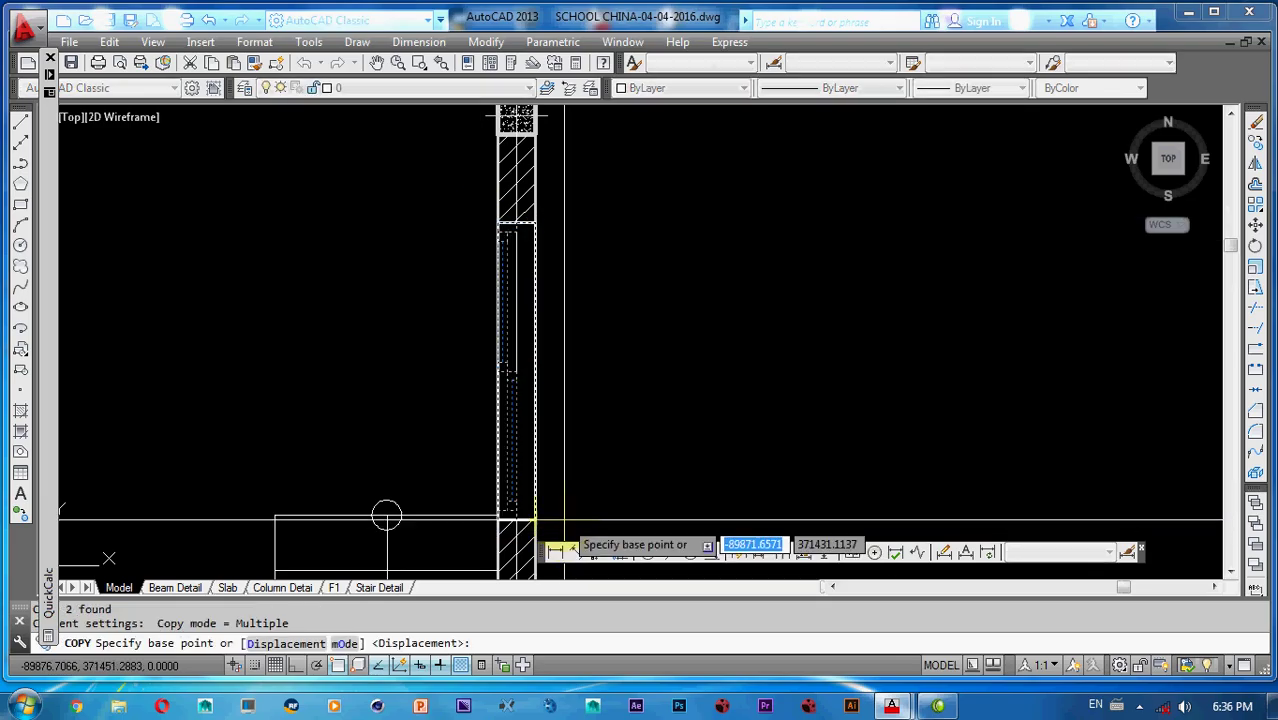
pyautogui.click(535, 372)
pyautogui.scroll(-8, 550, 378)
pyautogui.moveTo(549, 379); pyautogui.dragTo(516, 545, button='middle')
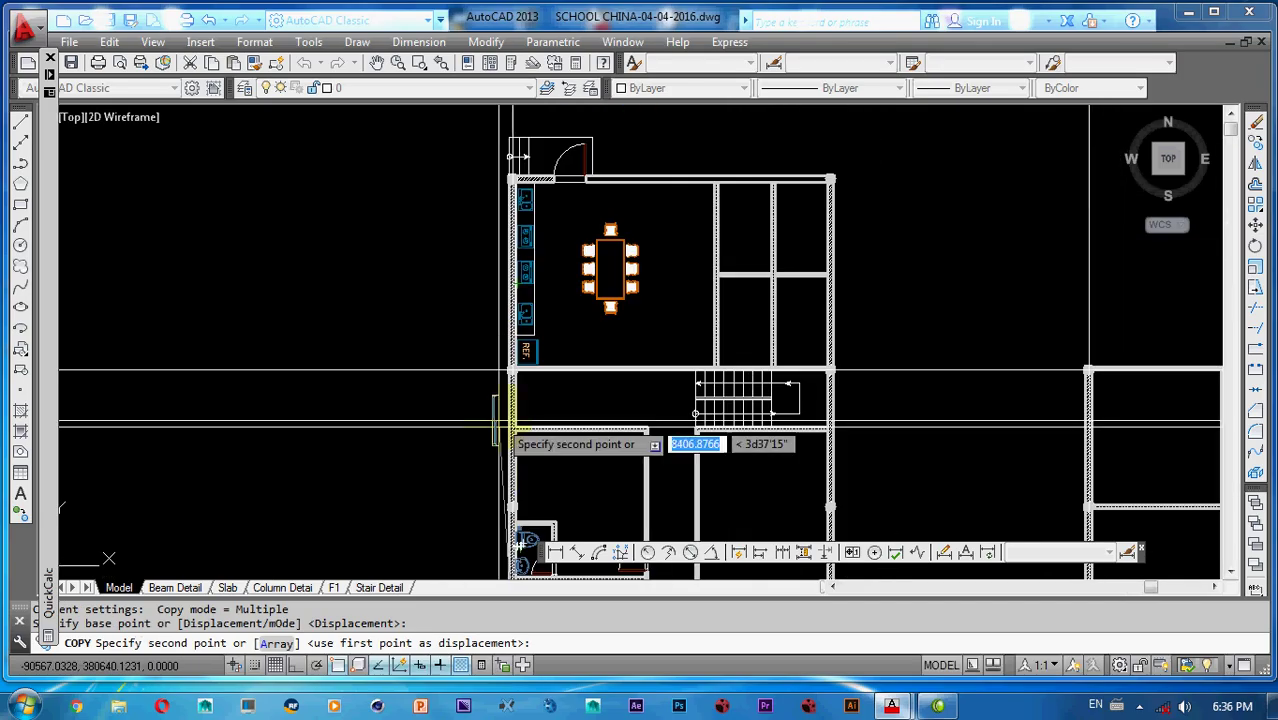
pyautogui.scroll(6, 505, 414)
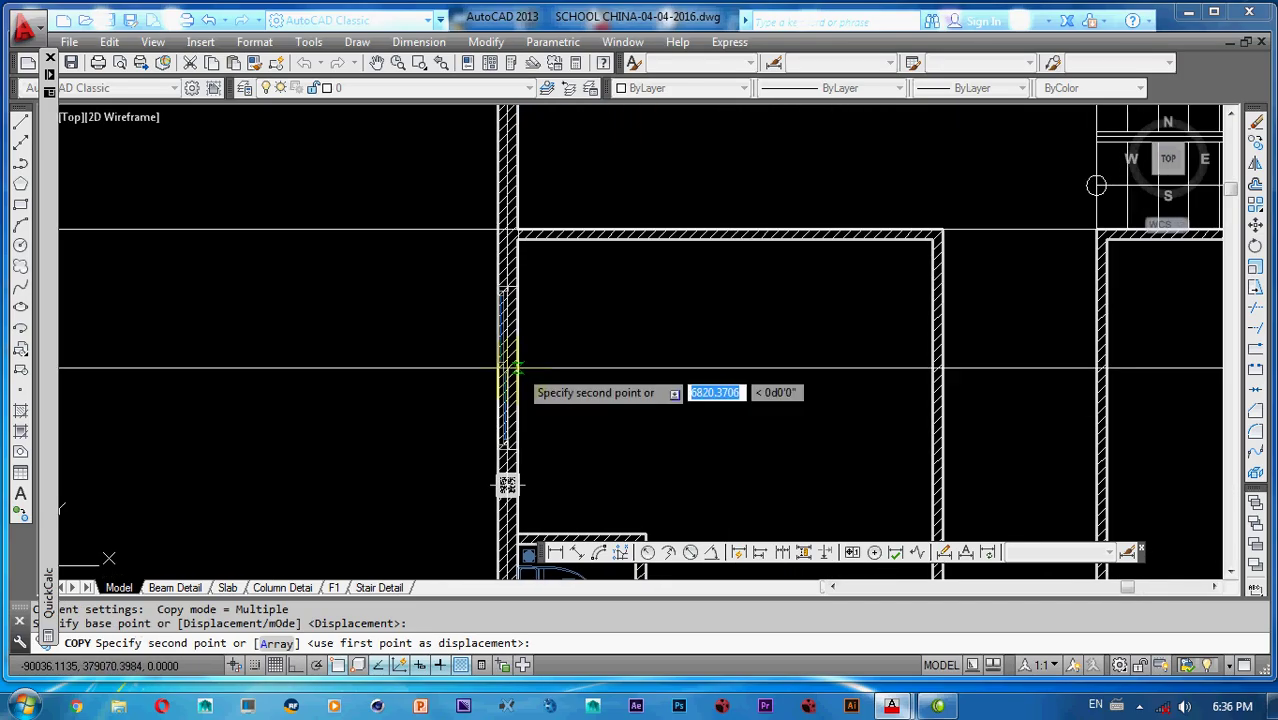
pyautogui.click(517, 357)
pyautogui.scroll(-4, 540, 347)
pyautogui.moveTo(540, 347); pyautogui.dragTo(542, 448, button='middle')
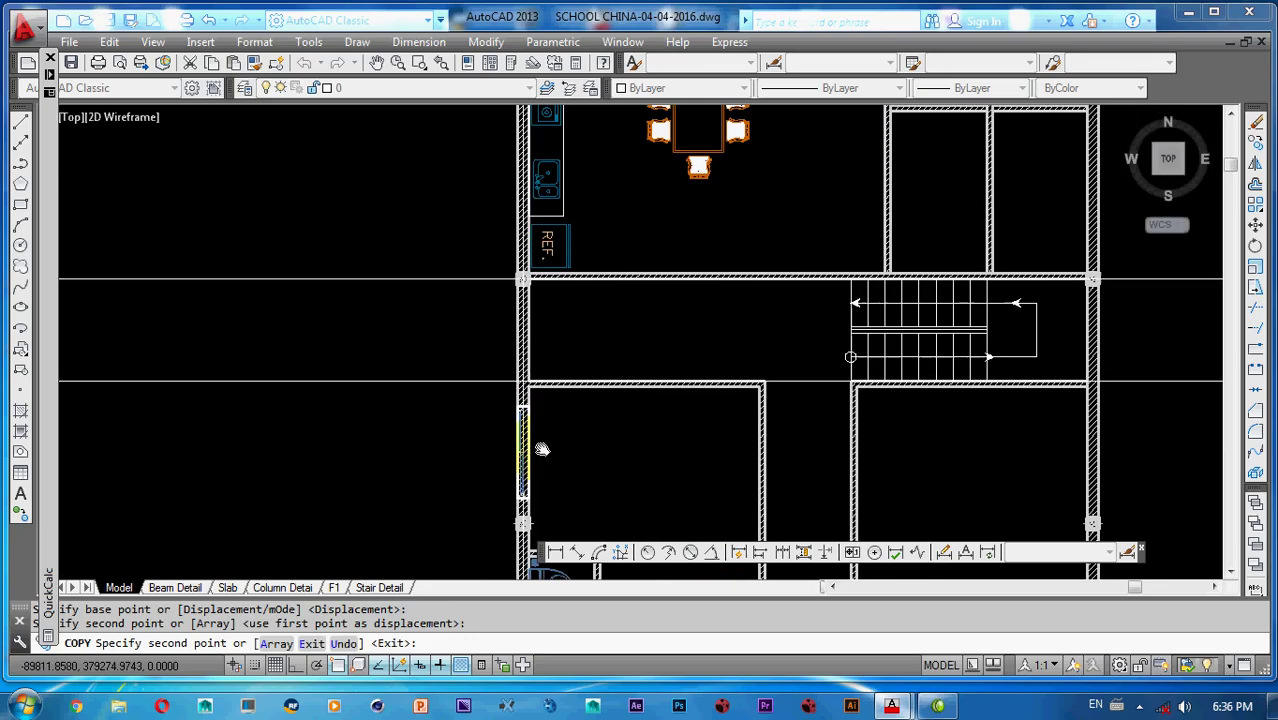
pyautogui.scroll(-4, 524, 340)
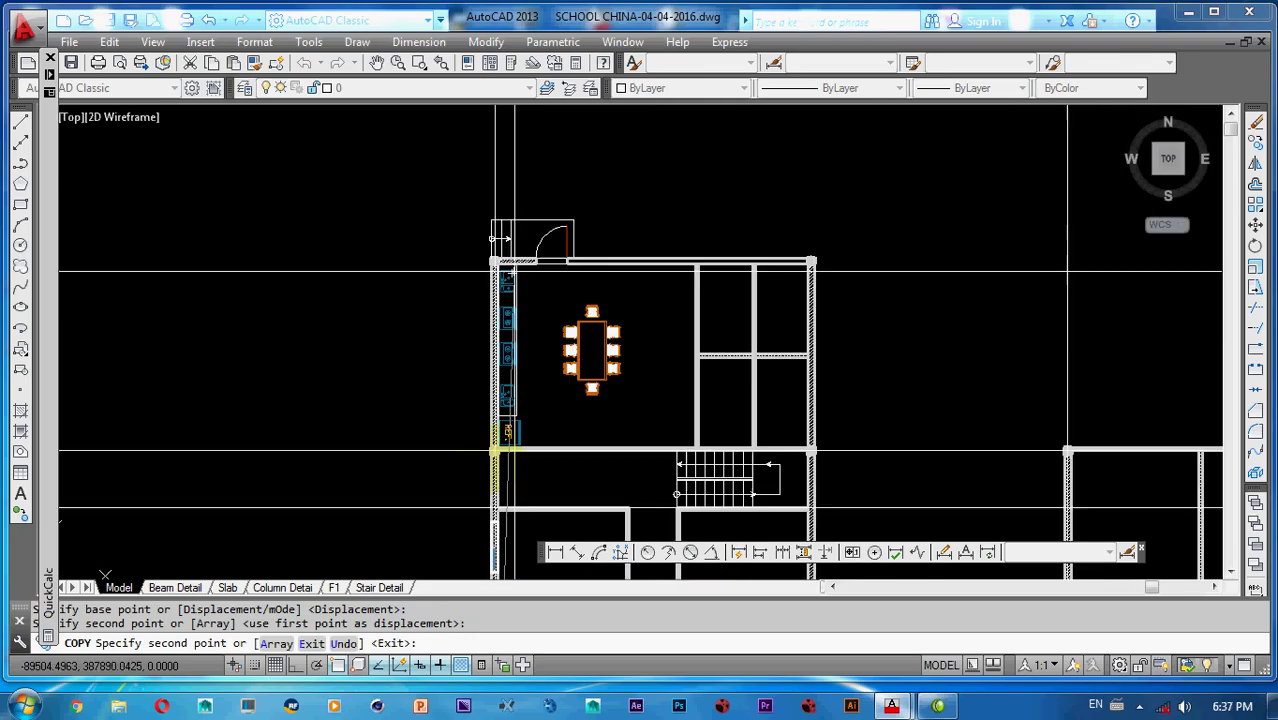
pyautogui.scroll(4, 502, 365)
pyautogui.moveTo(497, 272); pyautogui.dragTo(512, 316, button='middle')
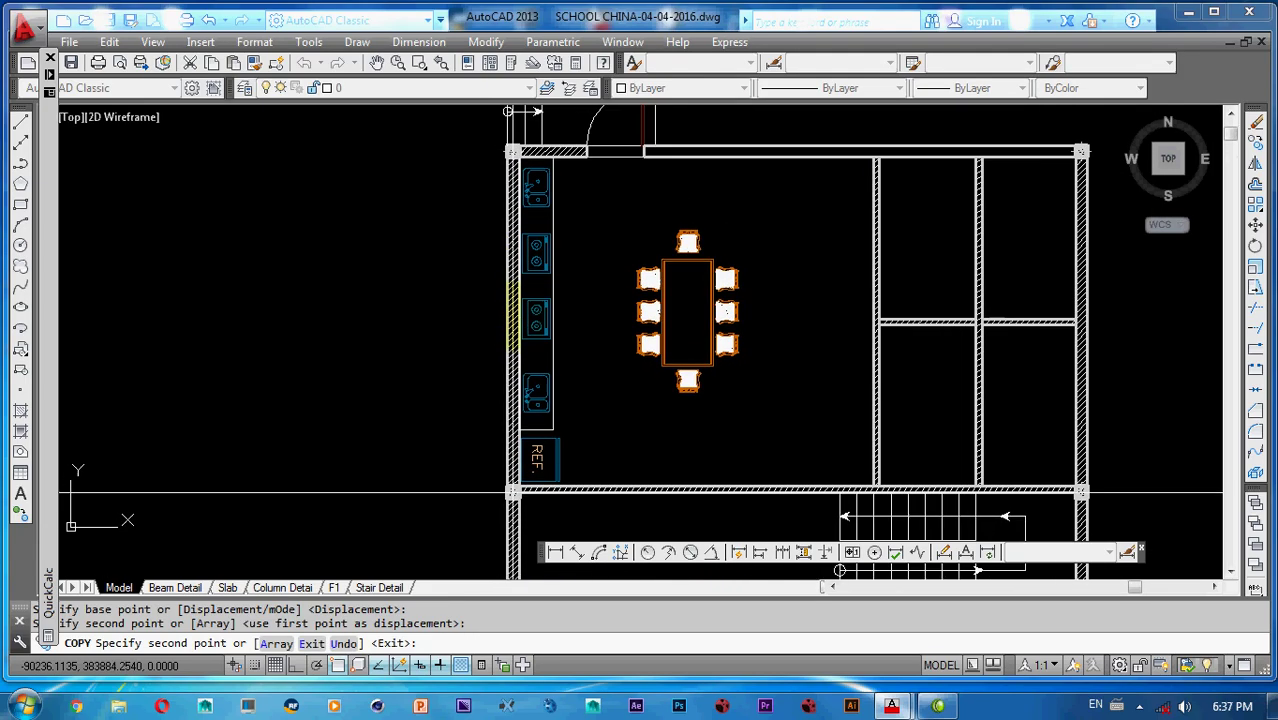
pyautogui.press('Escape')
pyautogui.press('Escape')
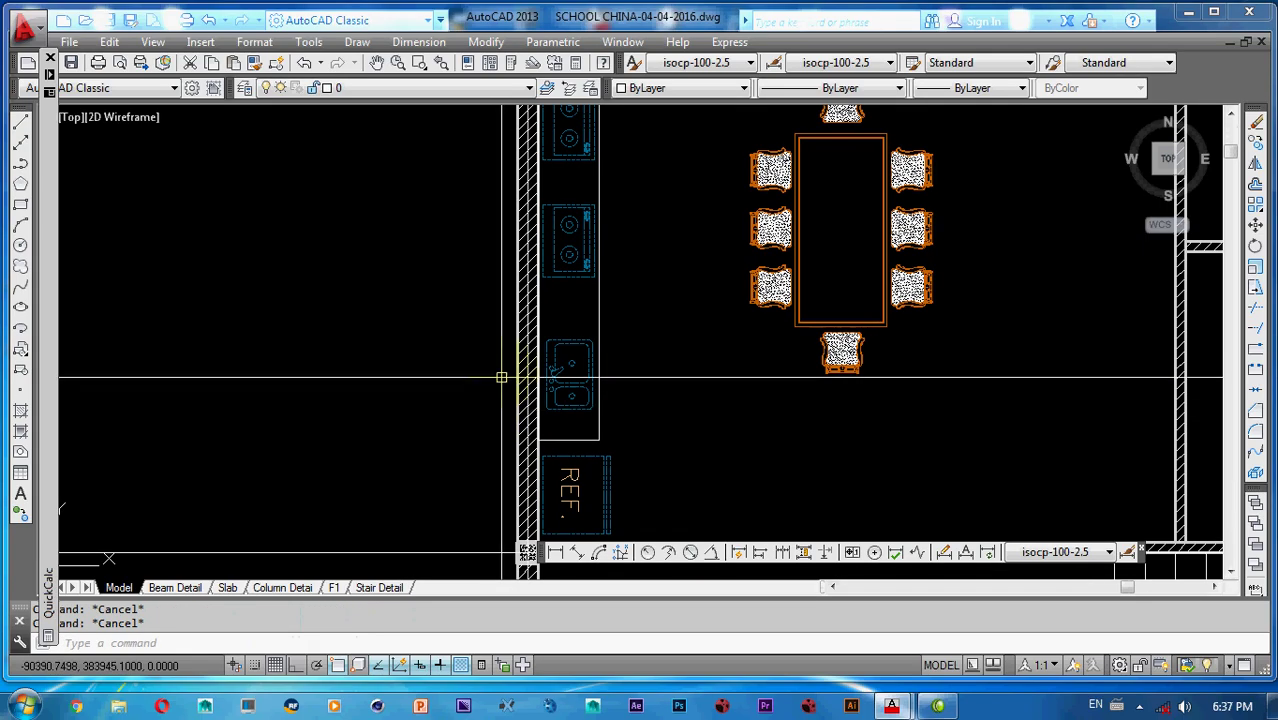
# - Mirror the two left-wall room windows above and below the toilets onto the right outer wall about the building's vertical centre line, keeping the originals
pyautogui.scroll(-3, 502, 374)
pyautogui.scroll(5, 502, 334)
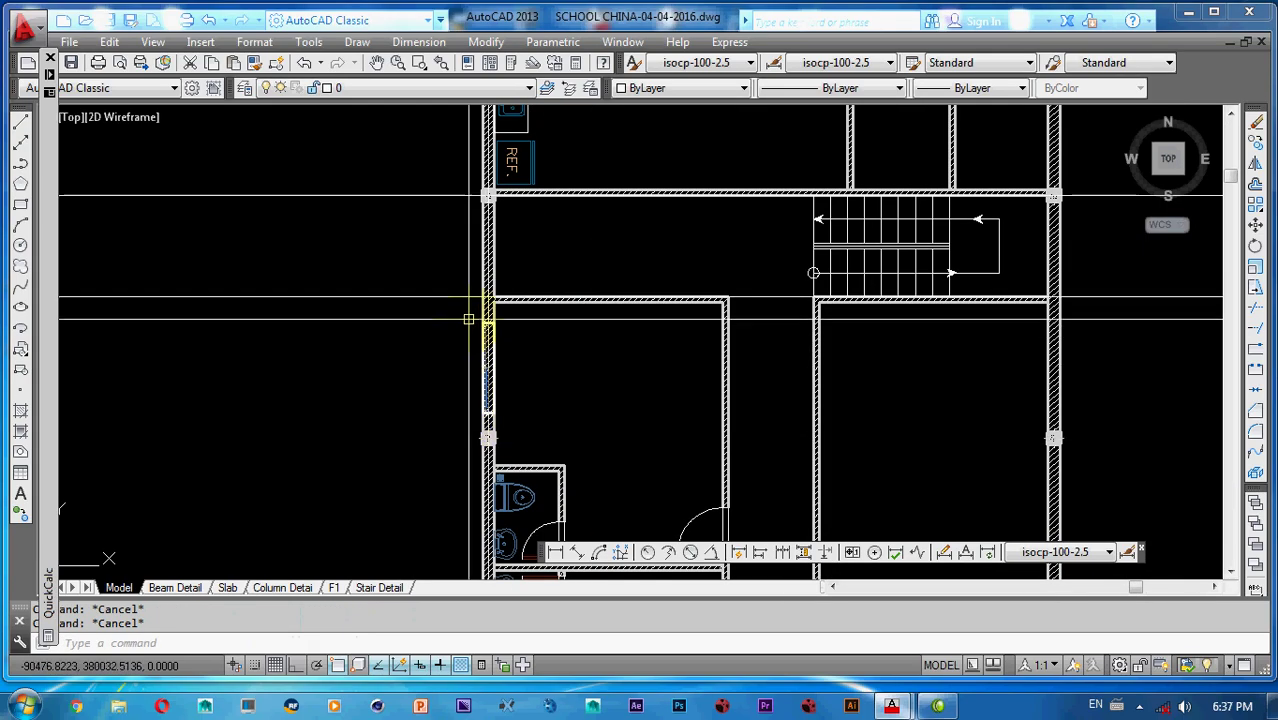
pyautogui.click(469, 316)
pyautogui.click(553, 424)
pyautogui.scroll(-2, 527, 284)
pyautogui.moveTo(525, 280); pyautogui.dragTo(518, 159, button='middle')
pyautogui.scroll(4, 517, 353)
pyautogui.scroll(-2, 495, 423)
pyautogui.moveTo(495, 423); pyautogui.dragTo(444, 438, button='middle')
pyautogui.scroll(-3, 442, 438)
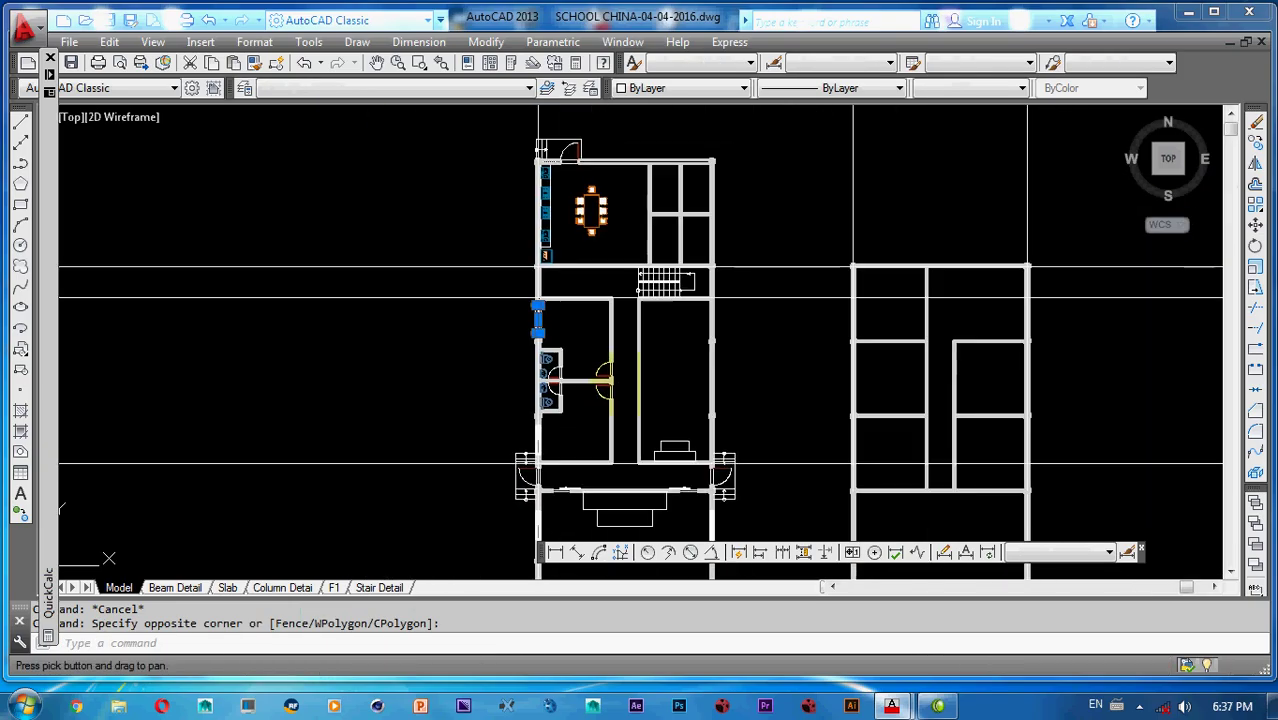
pyautogui.scroll(5, 660, 334)
pyautogui.moveTo(515, 386); pyautogui.dragTo(559, 280, button='middle')
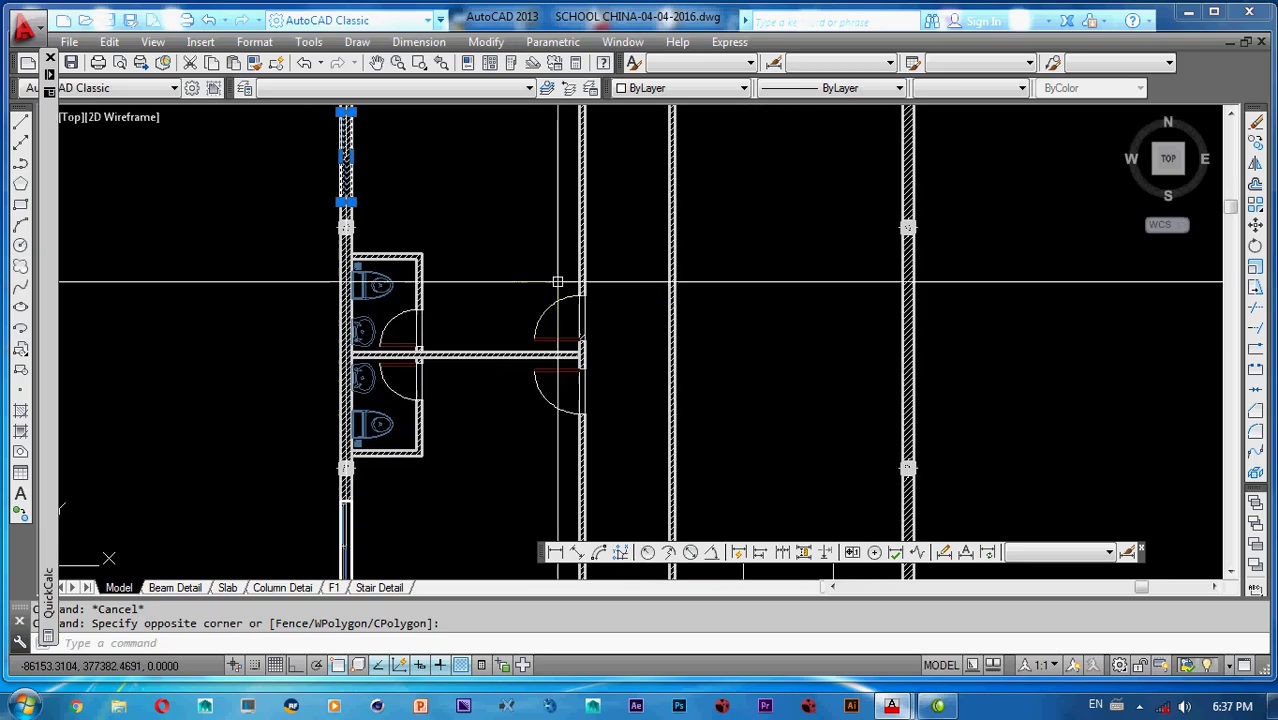
pyautogui.moveTo(479, 357); pyautogui.dragTo(465, 325, button='middle')
pyautogui.moveTo(506, 469); pyautogui.dragTo(494, 331, button='middle')
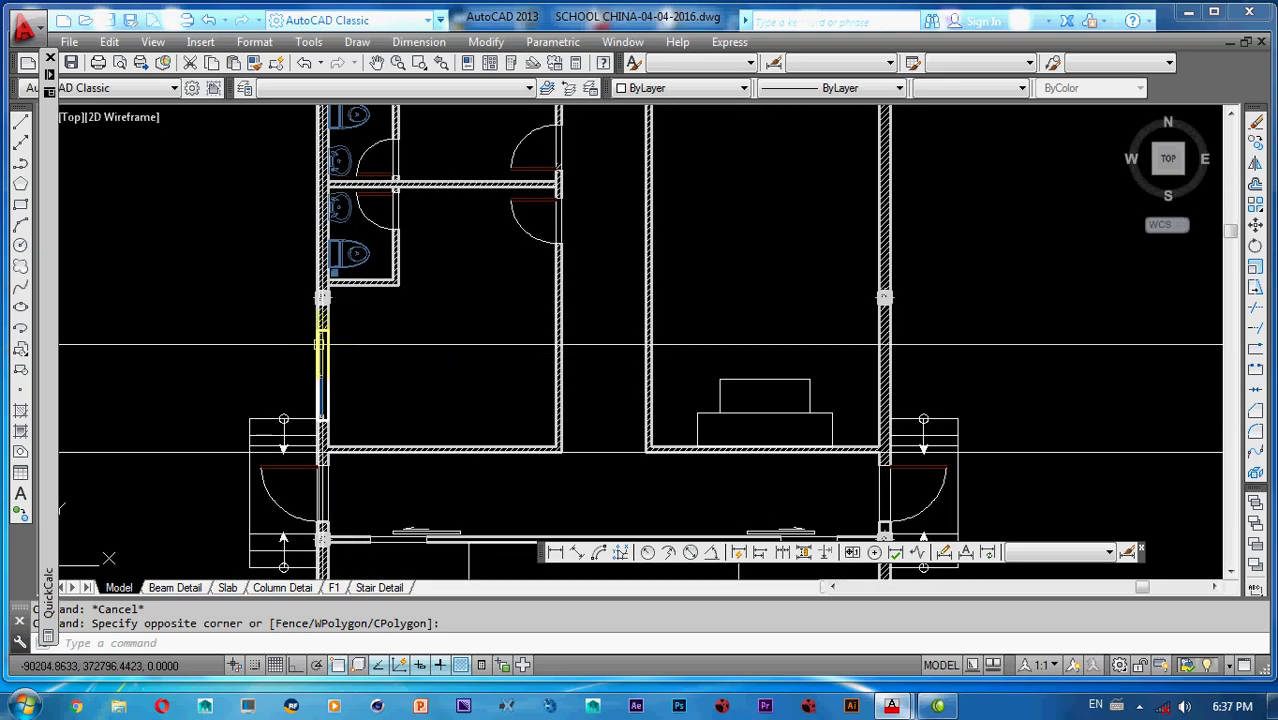
pyautogui.click(305, 330)
pyautogui.click(351, 422)
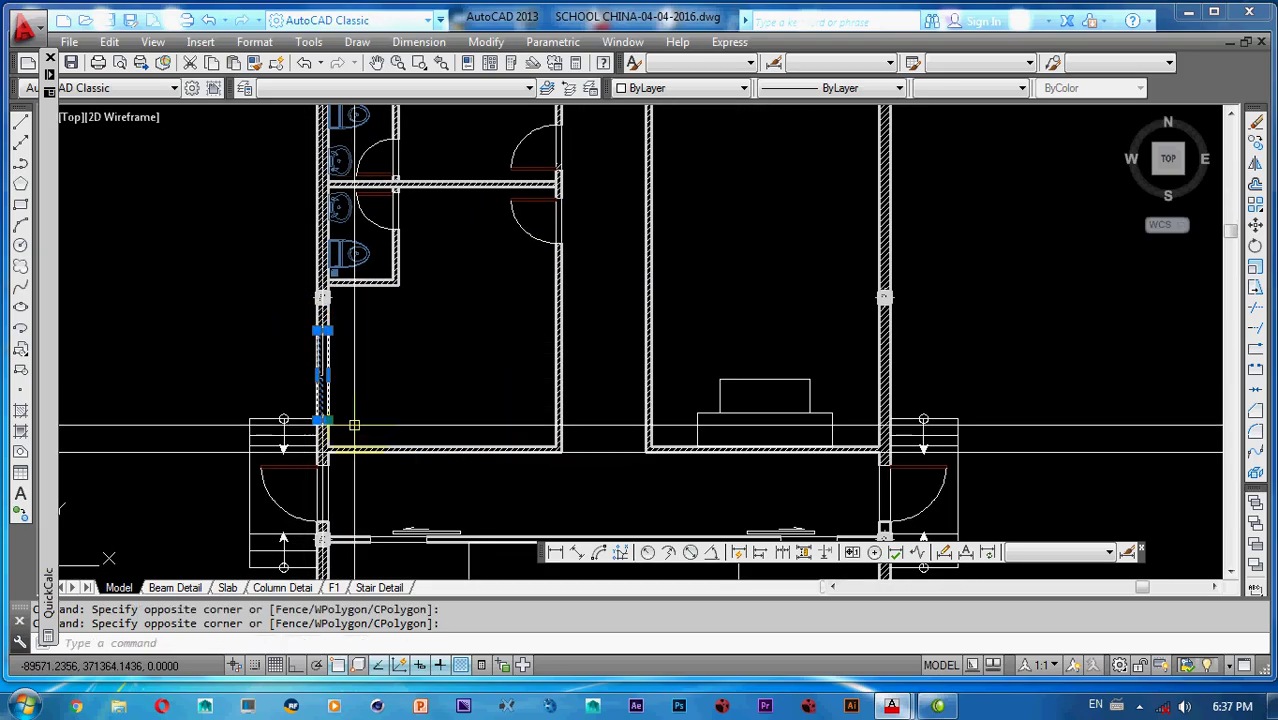
pyautogui.press('Return')
pyautogui.moveTo(580, 507); pyautogui.dragTo(561, 372, button='middle')
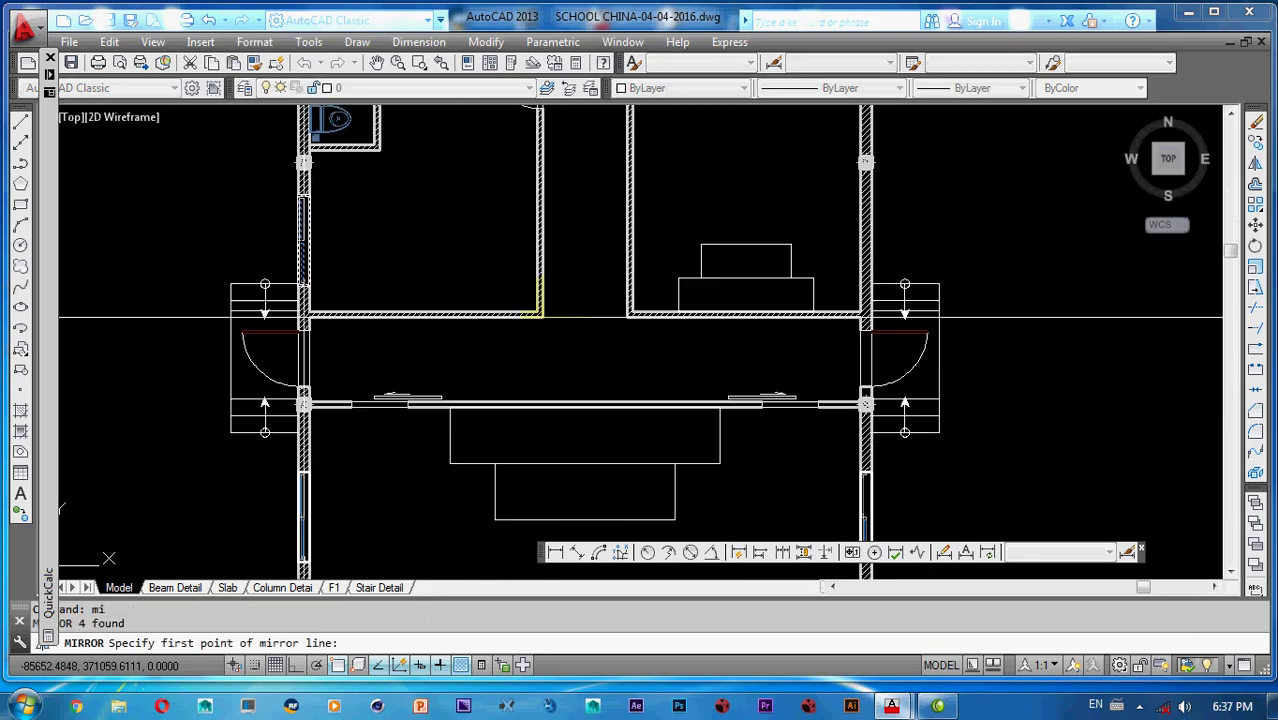
pyautogui.click(586, 403)
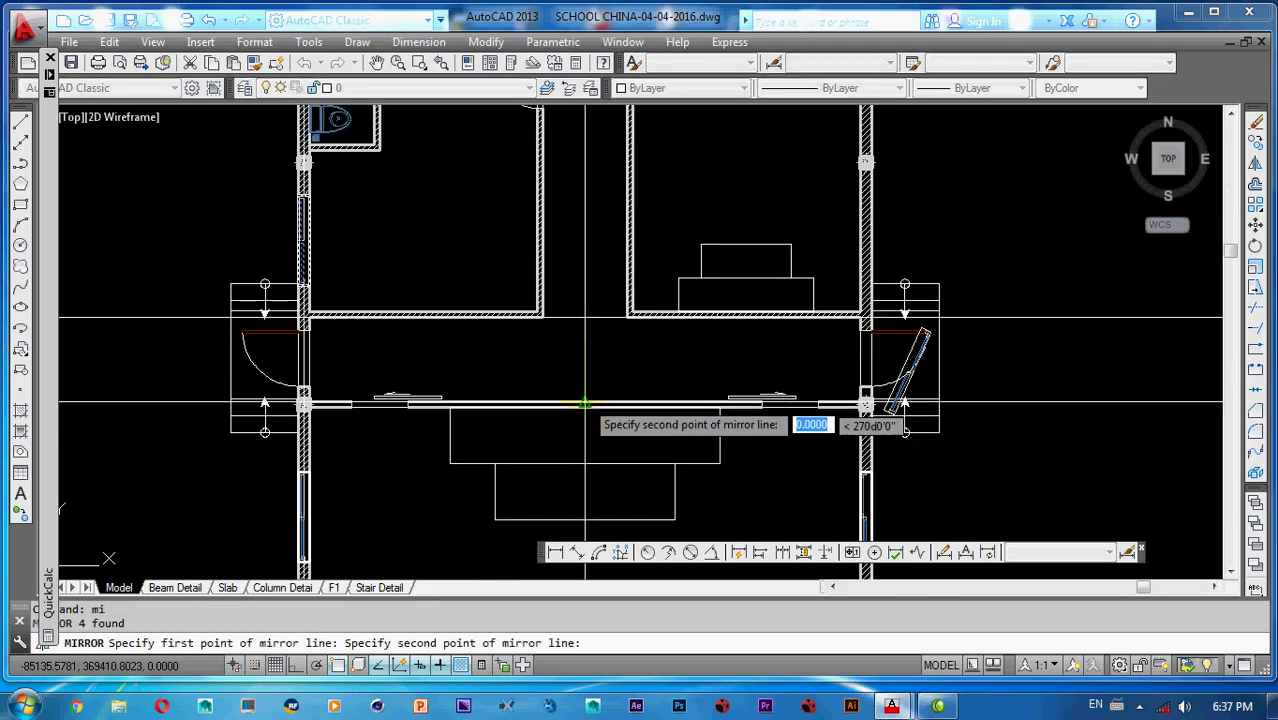
pyautogui.click(585, 315)
pyautogui.press('Return')
pyautogui.scroll(-3, 632, 331)
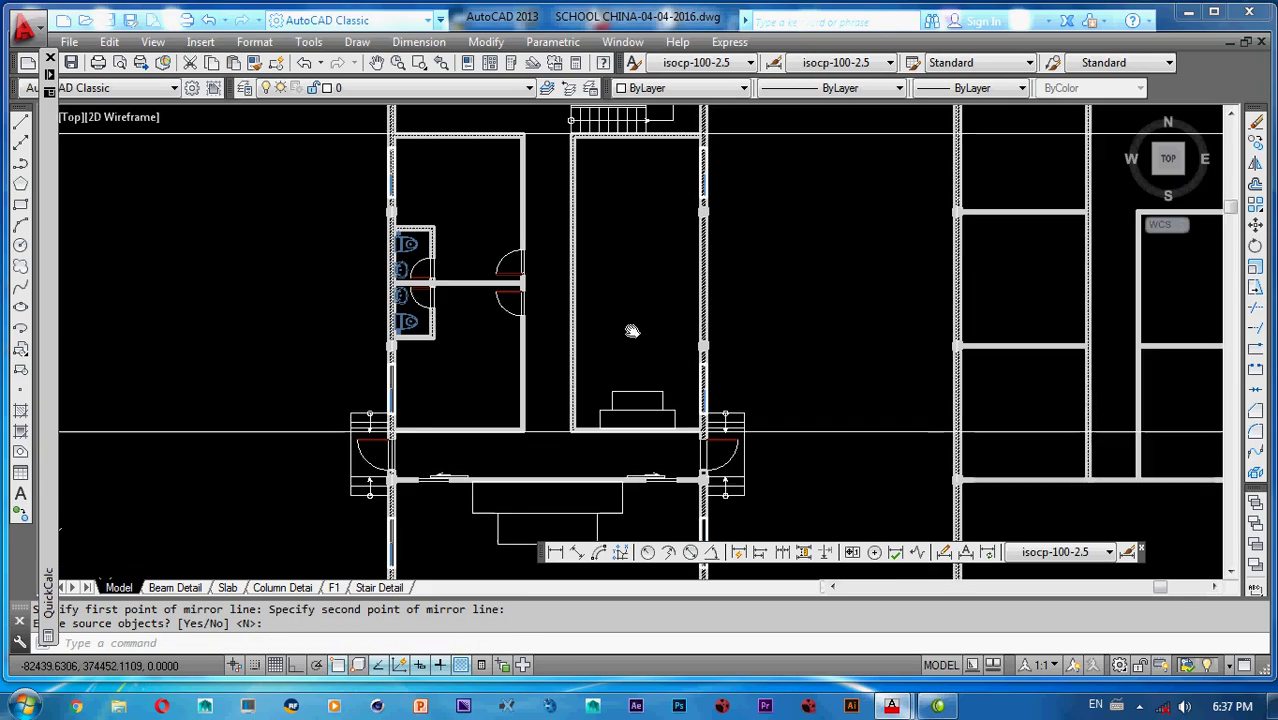
# - Copy the right outer wall window near the side entrance up into the next bay between the columns
pyautogui.moveTo(632, 331); pyautogui.dragTo(578, 340, button='middle')
pyautogui.click(649, 404)
pyautogui.write('co')
pyautogui.press('Return')
pyautogui.click(646, 397)
pyautogui.scroll(2, 639, 312)
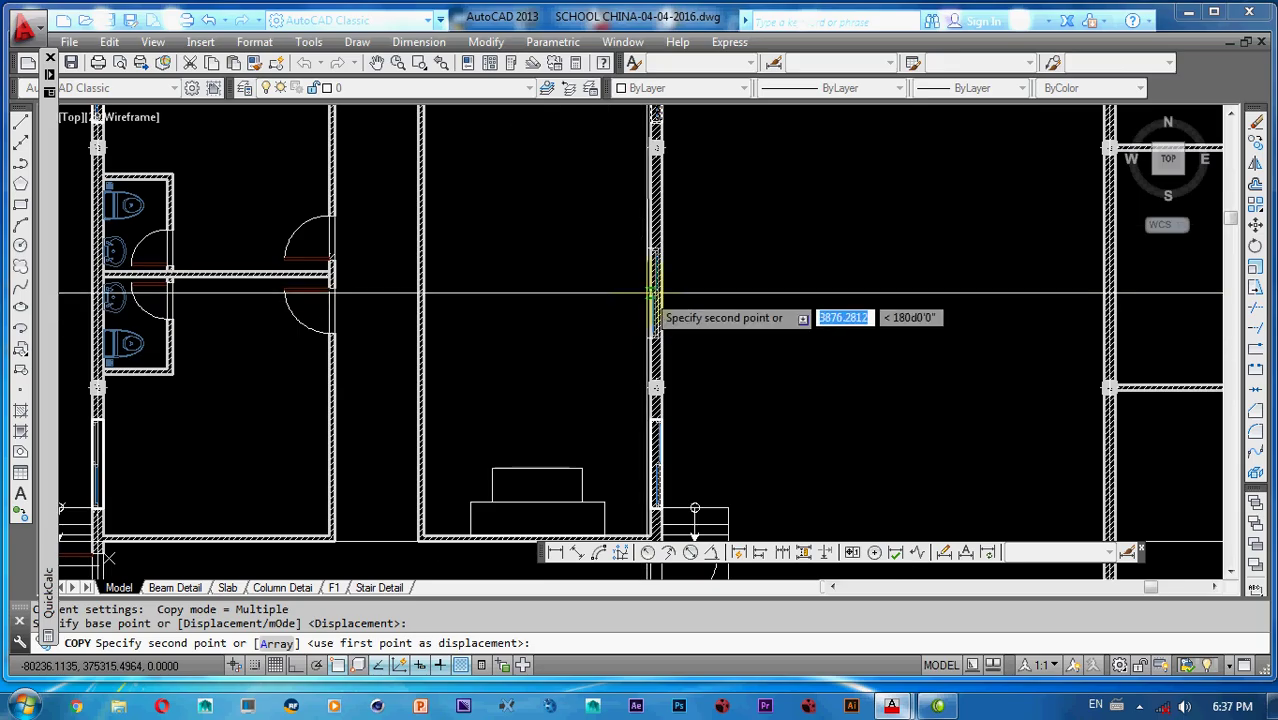
pyautogui.click(651, 268)
pyautogui.press('Escape')
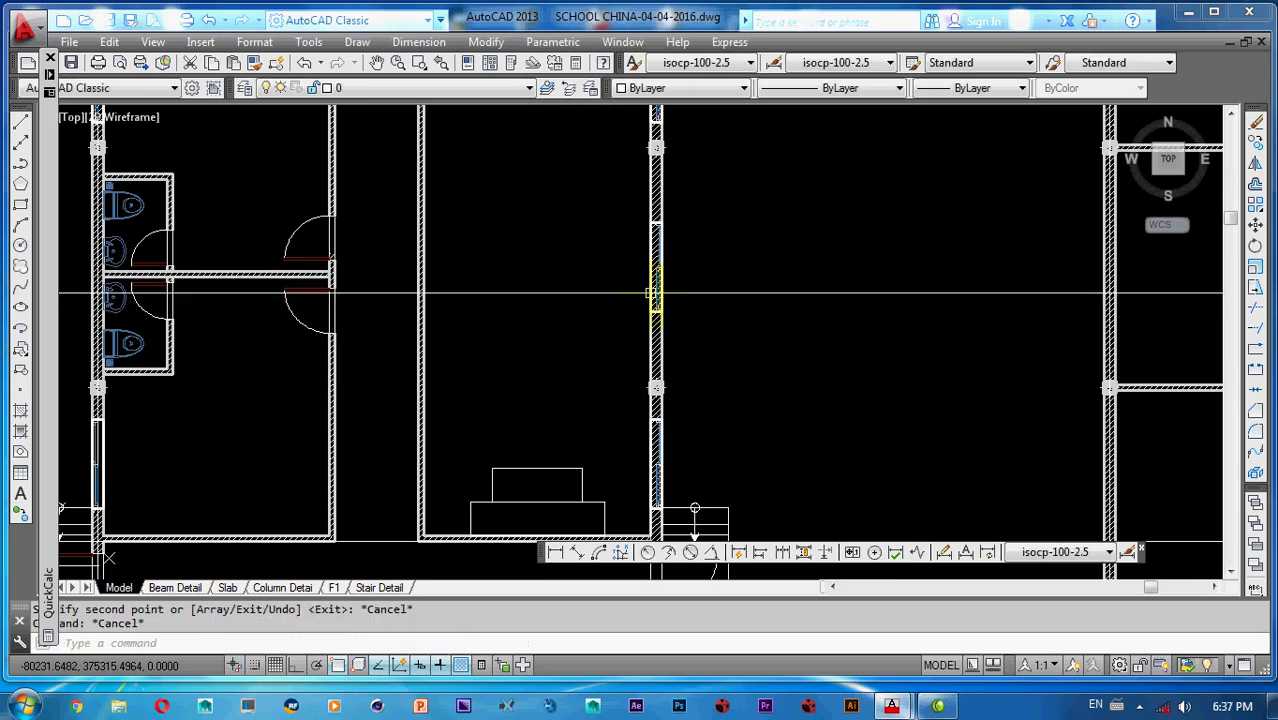
# - Trim the wall hatch inside the newly copied window in the right outer wall, using its outline as cutting edge
pyautogui.press('Return')
pyautogui.scroll(5, 662, 211)
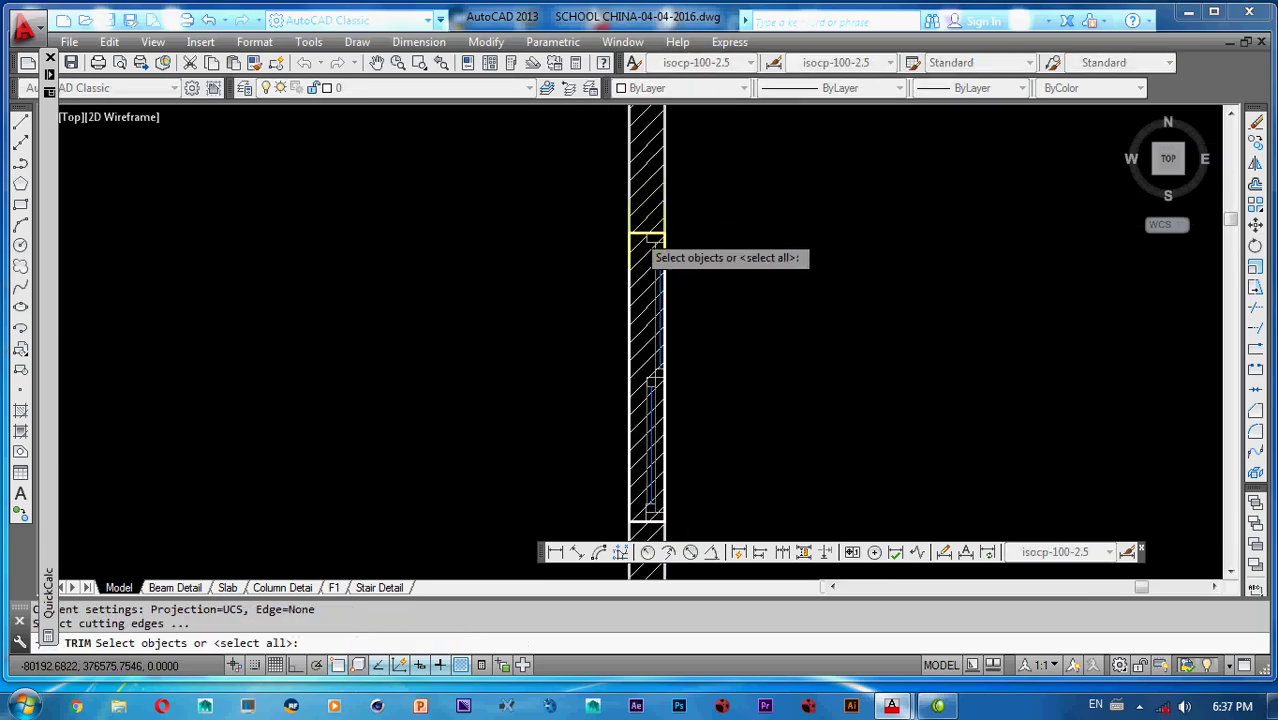
pyautogui.scroll(1, 650, 242)
pyautogui.rightClick(641, 249)
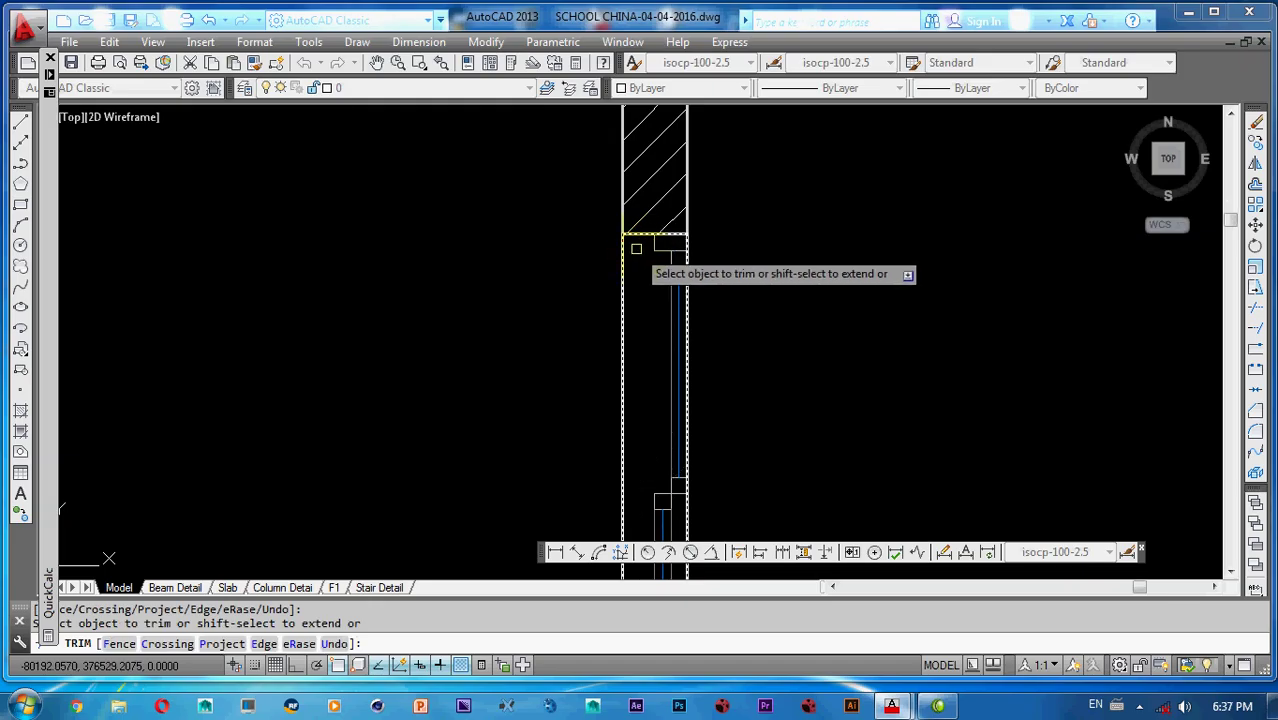
pyautogui.scroll(-4, 636, 246)
pyautogui.press('Escape')
# - Trim the wall hatch inside the right outer wall's window just below the staircase
pyautogui.scroll(2, 648, 336)
pyautogui.write('ts or')
pyautogui.press('Return')
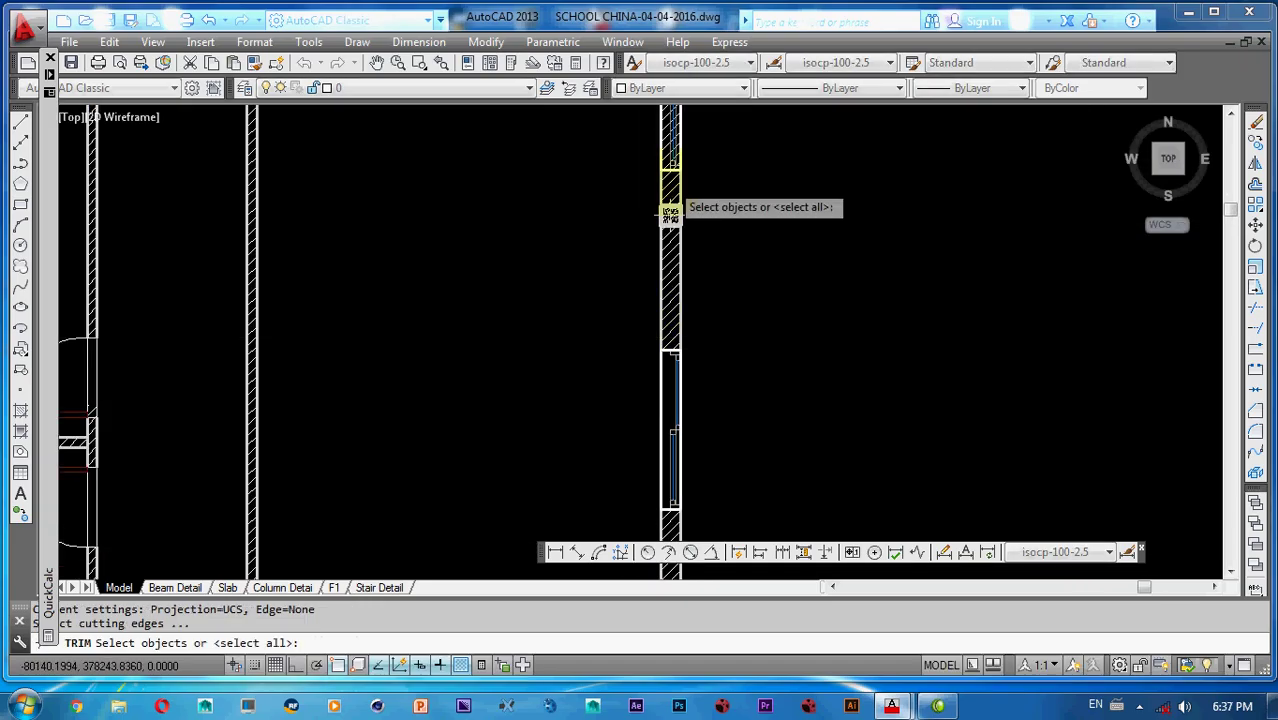
pyautogui.scroll(4, 662, 230)
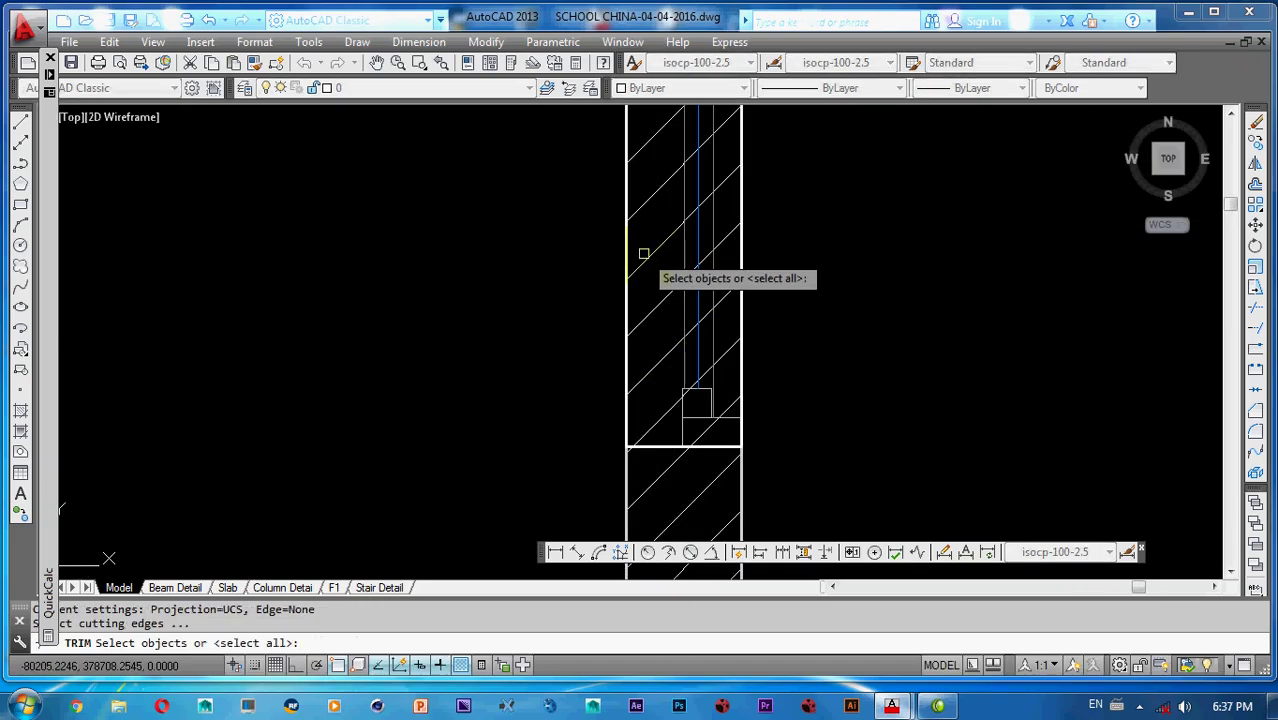
pyautogui.click(630, 255)
pyautogui.rightClick(646, 258)
pyautogui.click(646, 258)
pyautogui.scroll(-3, 648, 268)
pyautogui.press('Escape')
# - Match the outer wall line's properties onto the window outlines along the large room's right outer wall
pyautogui.write('m')
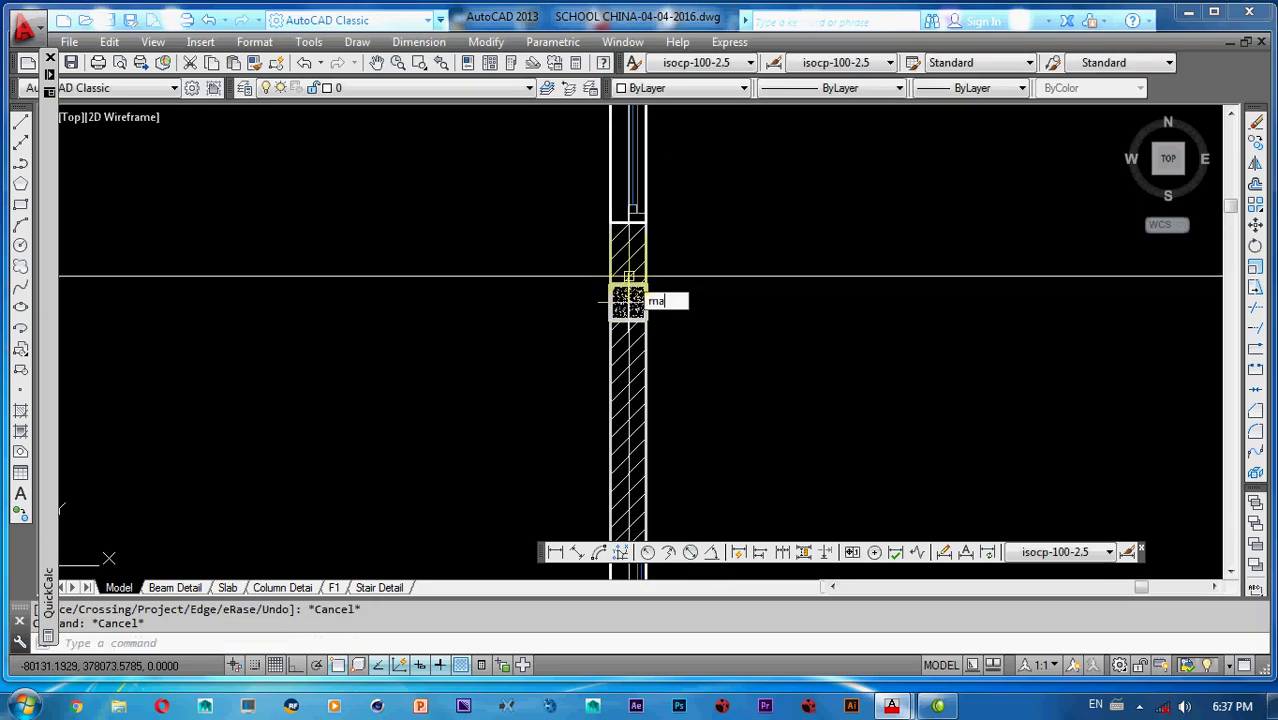
pyautogui.write('a')
pyautogui.press('Return')
pyautogui.scroll(3, 628, 231)
pyautogui.click(596, 233)
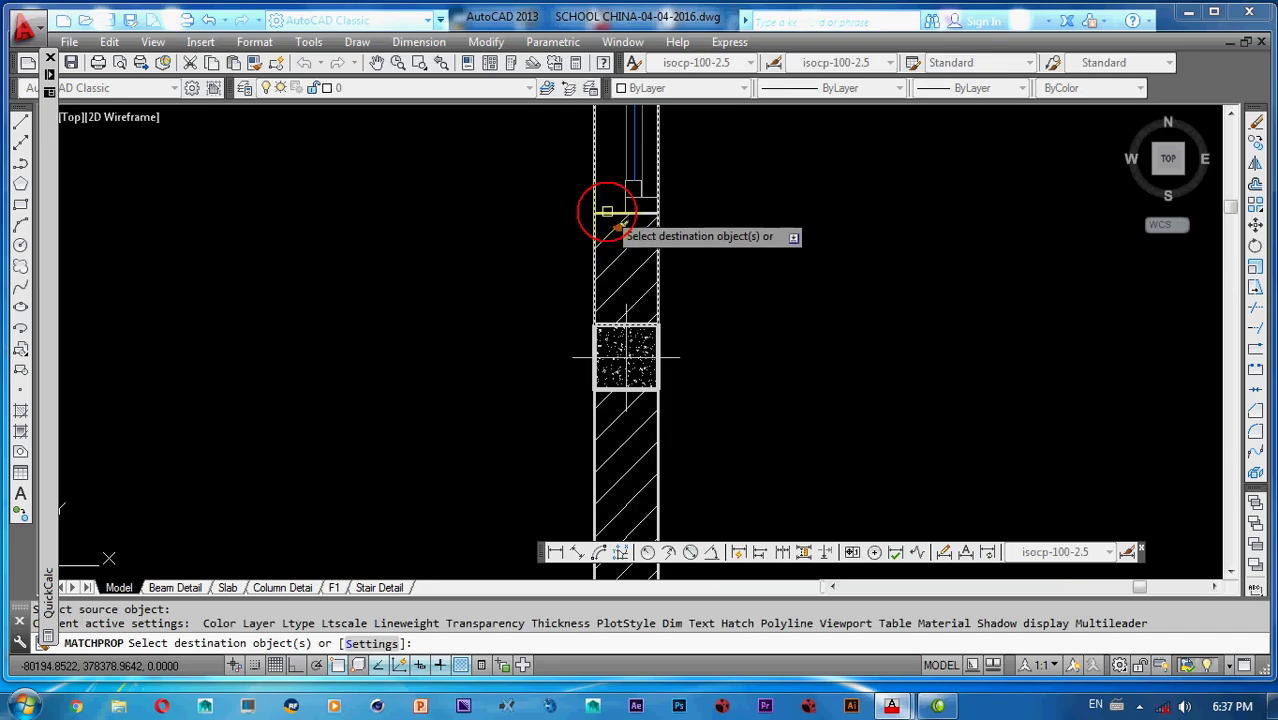
pyautogui.scroll(-3, 610, 240)
pyautogui.scroll(3, 598, 432)
pyautogui.click(590, 419)
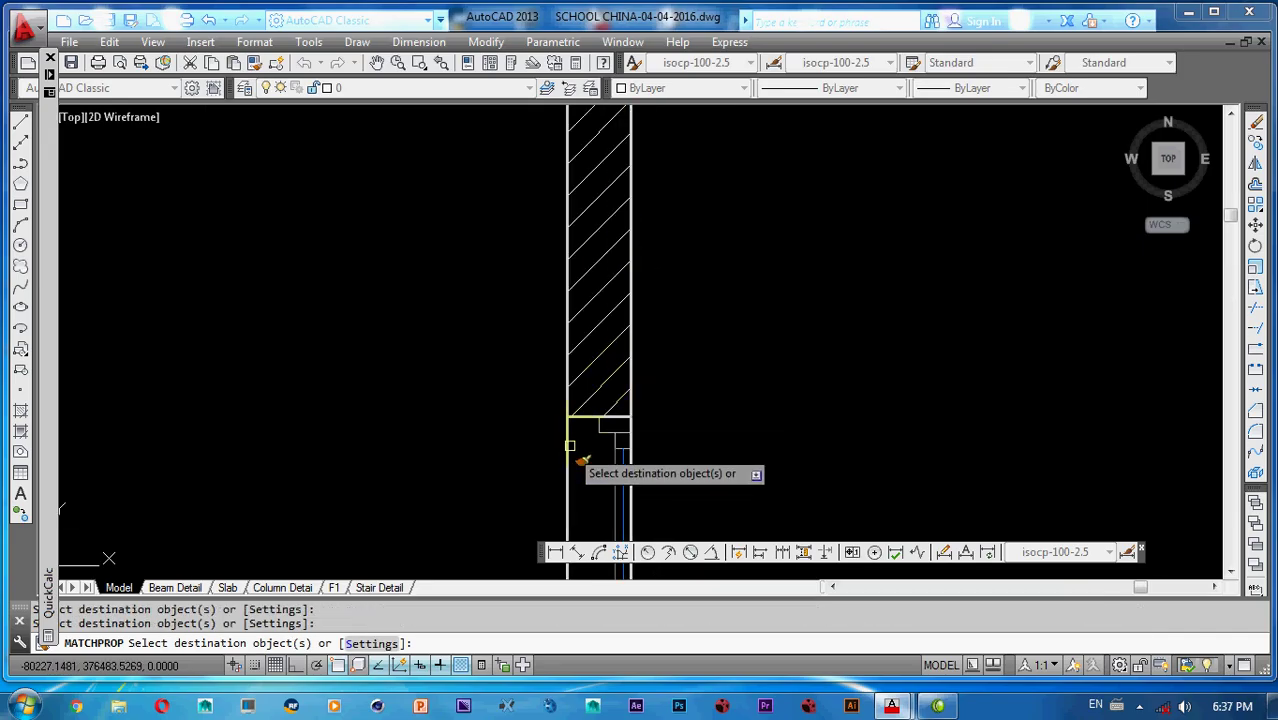
pyautogui.scroll(-5, 580, 230)
pyautogui.scroll(6, 600, 408)
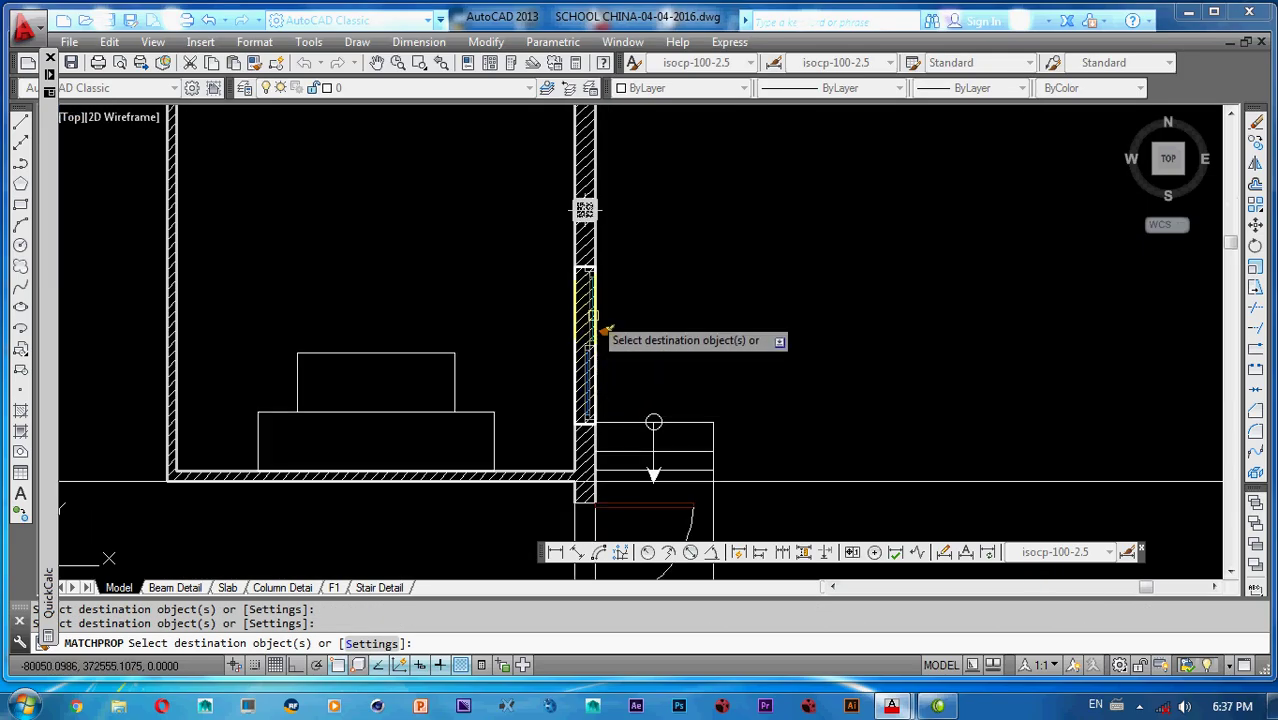
pyautogui.press('Escape')
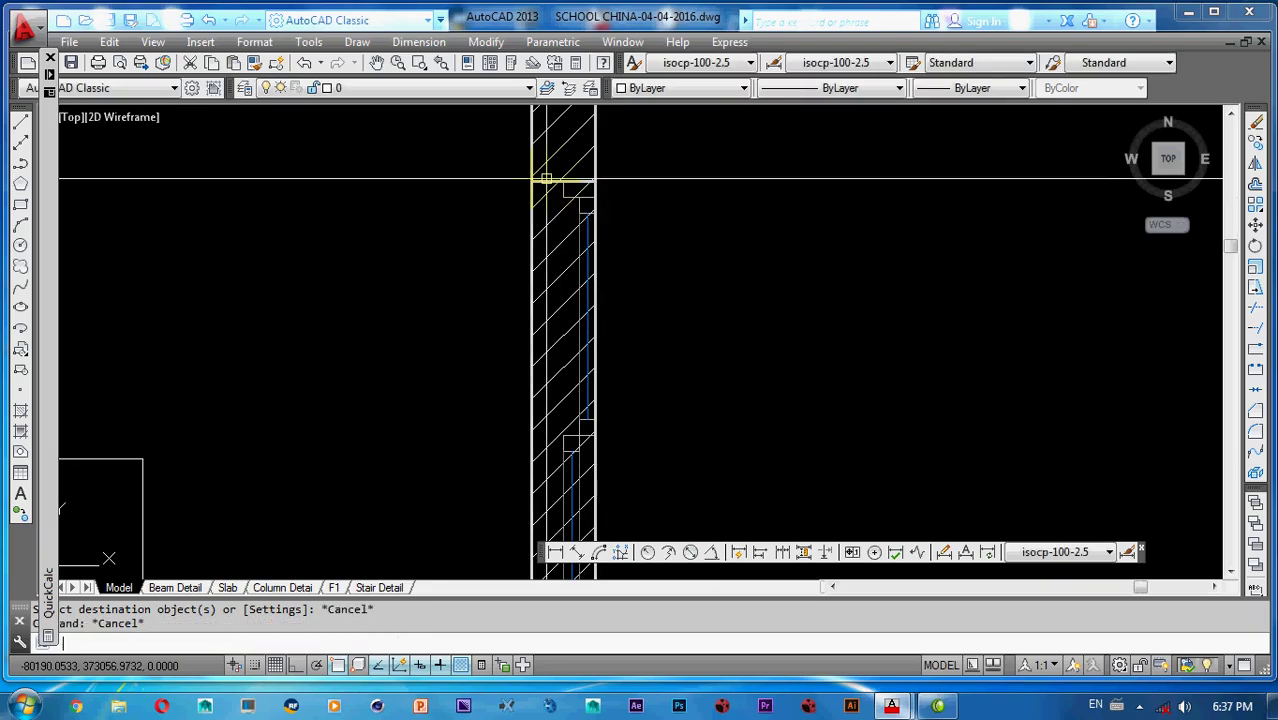
# - Trim the wall hatch inside the right outer wall window just above the side entrance
pyautogui.write('tr')
pyautogui.press('Return')
pyautogui.press('Return')
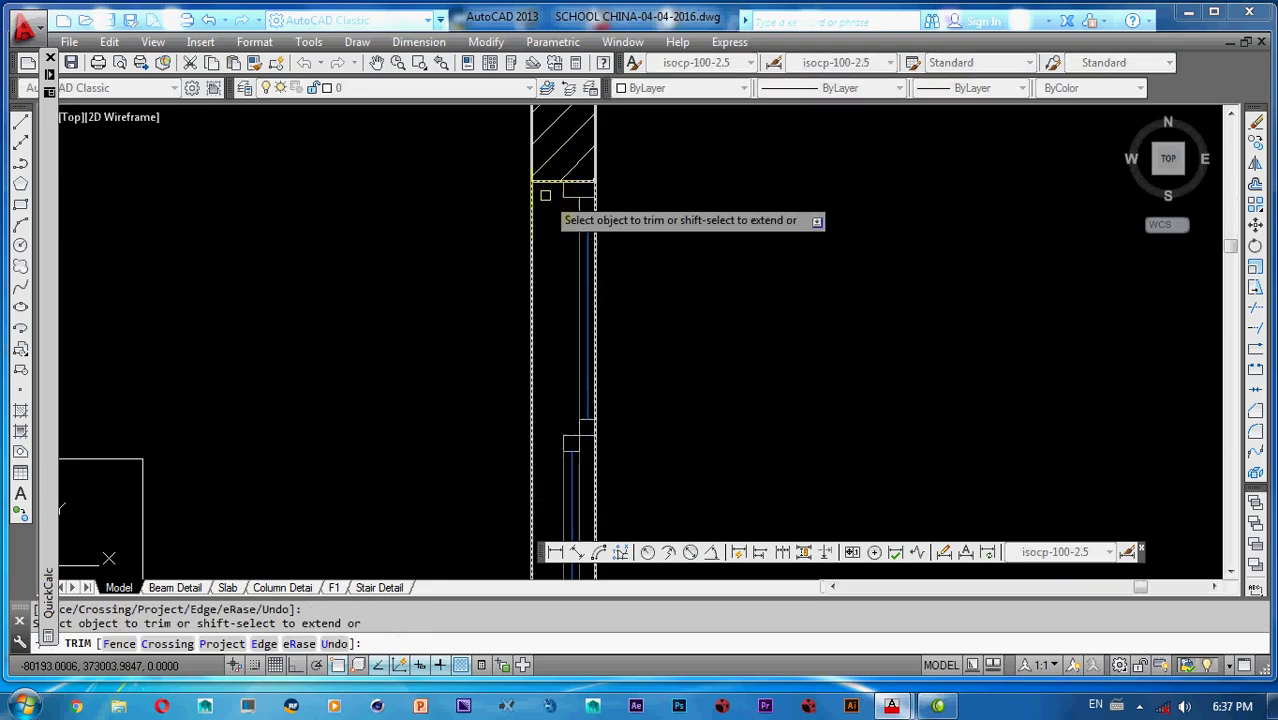
pyautogui.press('Escape')
pyautogui.scroll(-5, 535, 235)
pyautogui.scroll(4, 565, 245)
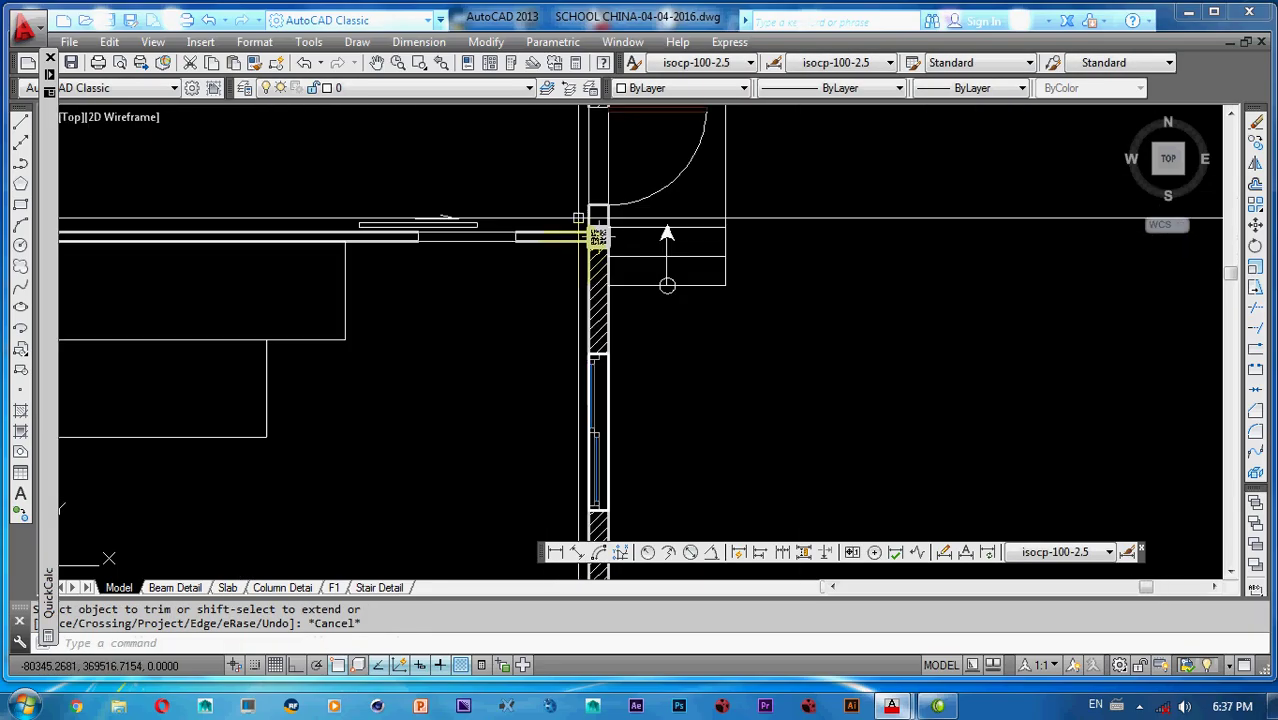
# - Match the wall line's properties onto the window outlines in the hall's right outer wall
pyautogui.moveTo(597, 377); pyautogui.dragTo(597, 331, button='middle')
pyautogui.write('m')
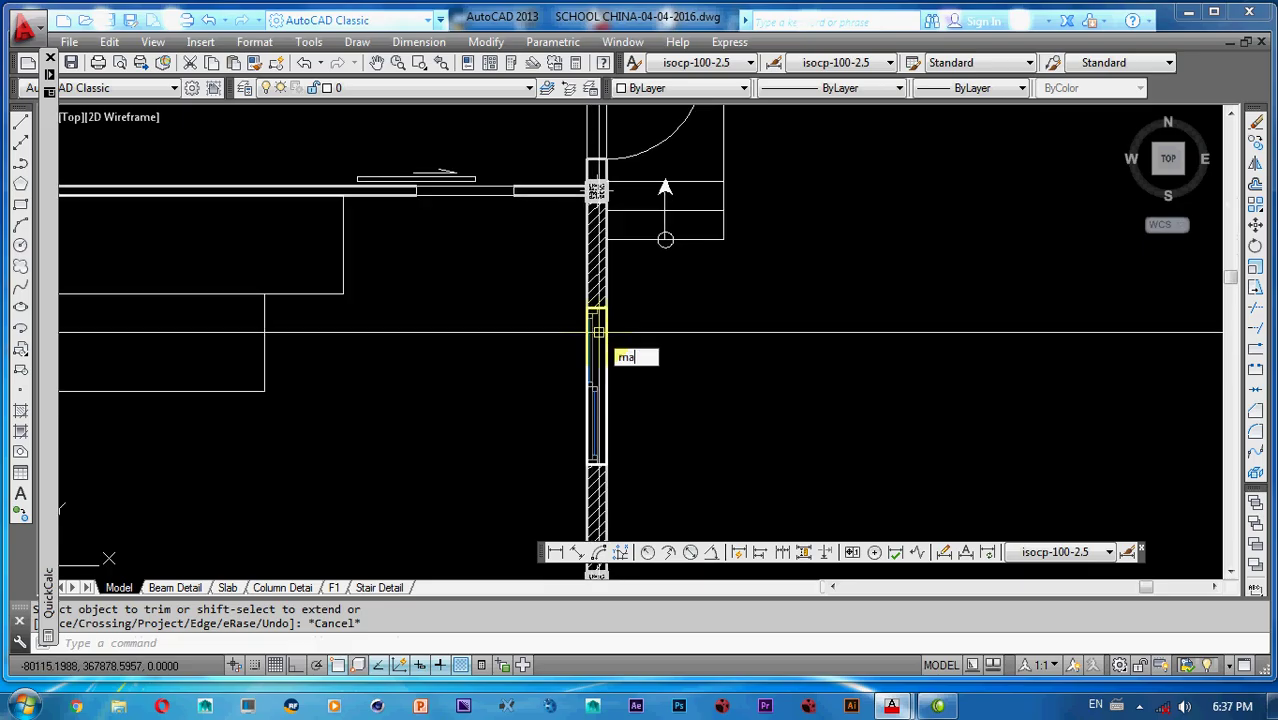
pyautogui.write('a')
pyautogui.press('Return')
pyautogui.scroll(3, 593, 305)
pyautogui.click(572, 352)
pyautogui.scroll(-6, 600, 385)
pyautogui.scroll(1, 568, 507)
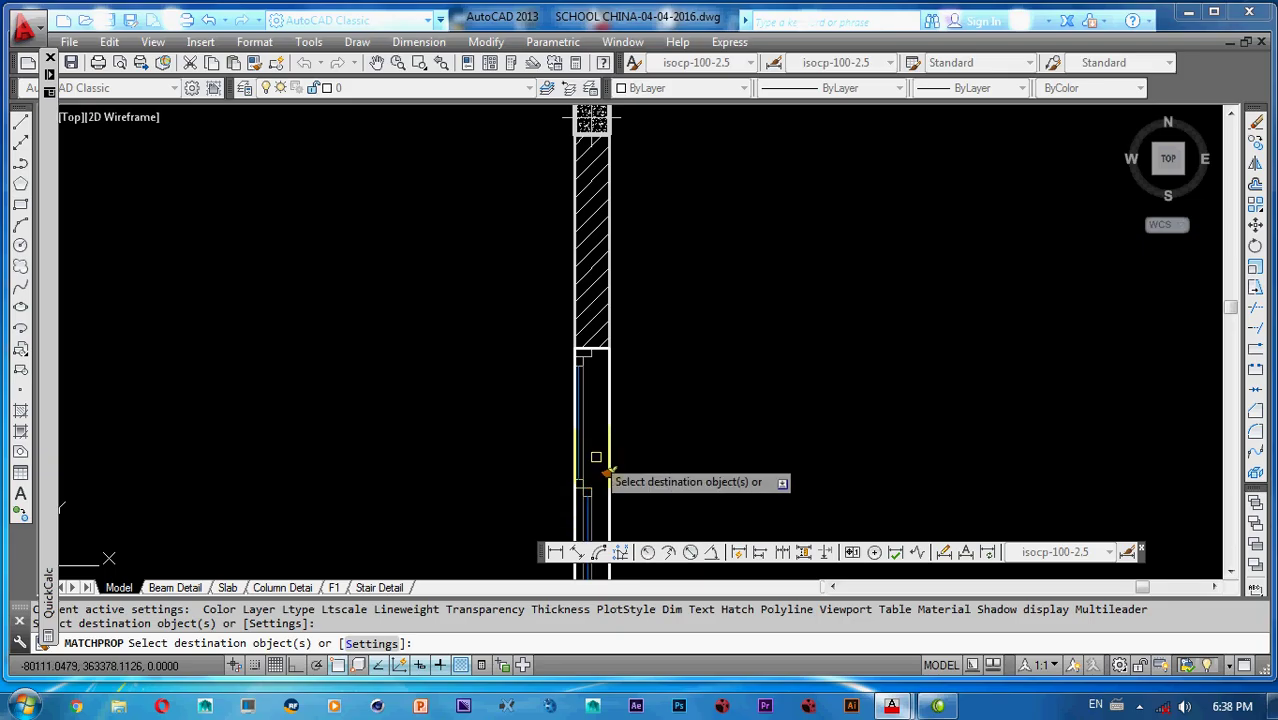
pyautogui.click(608, 437)
pyautogui.scroll(-5, 615, 410)
pyautogui.scroll(5, 617, 428)
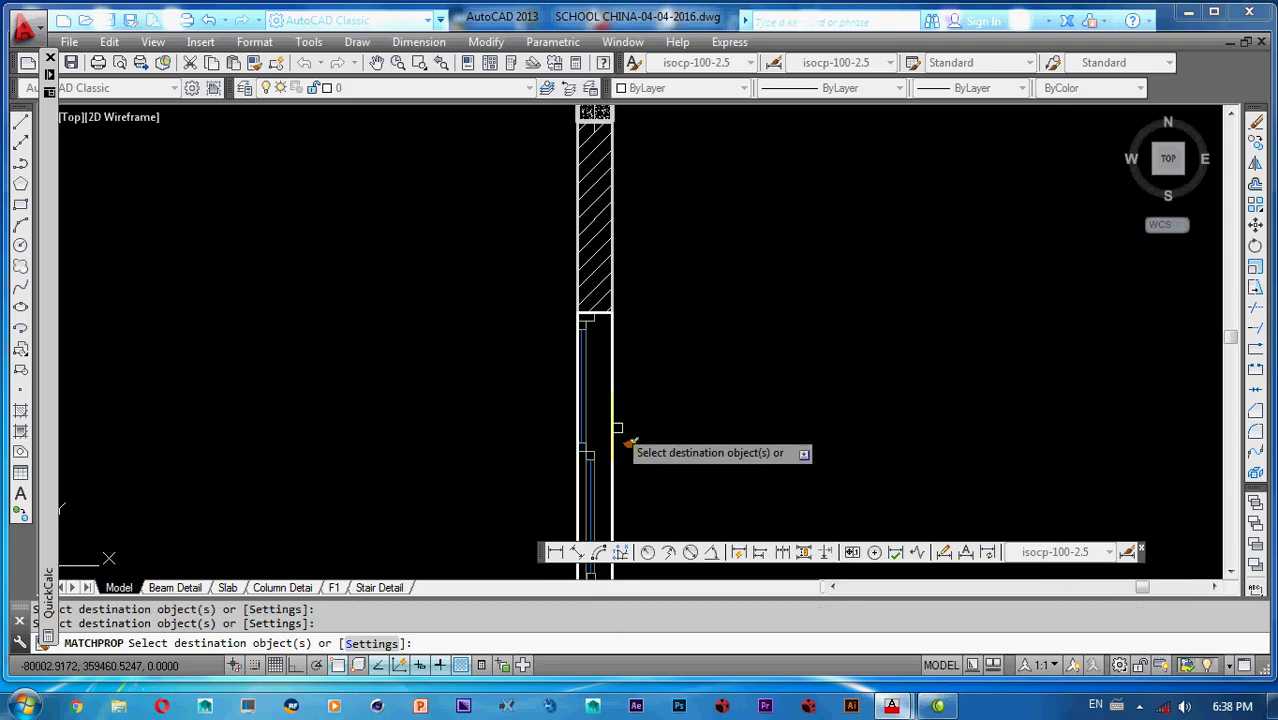
pyautogui.scroll(-5, 630, 400)
pyautogui.scroll(5, 446, 390)
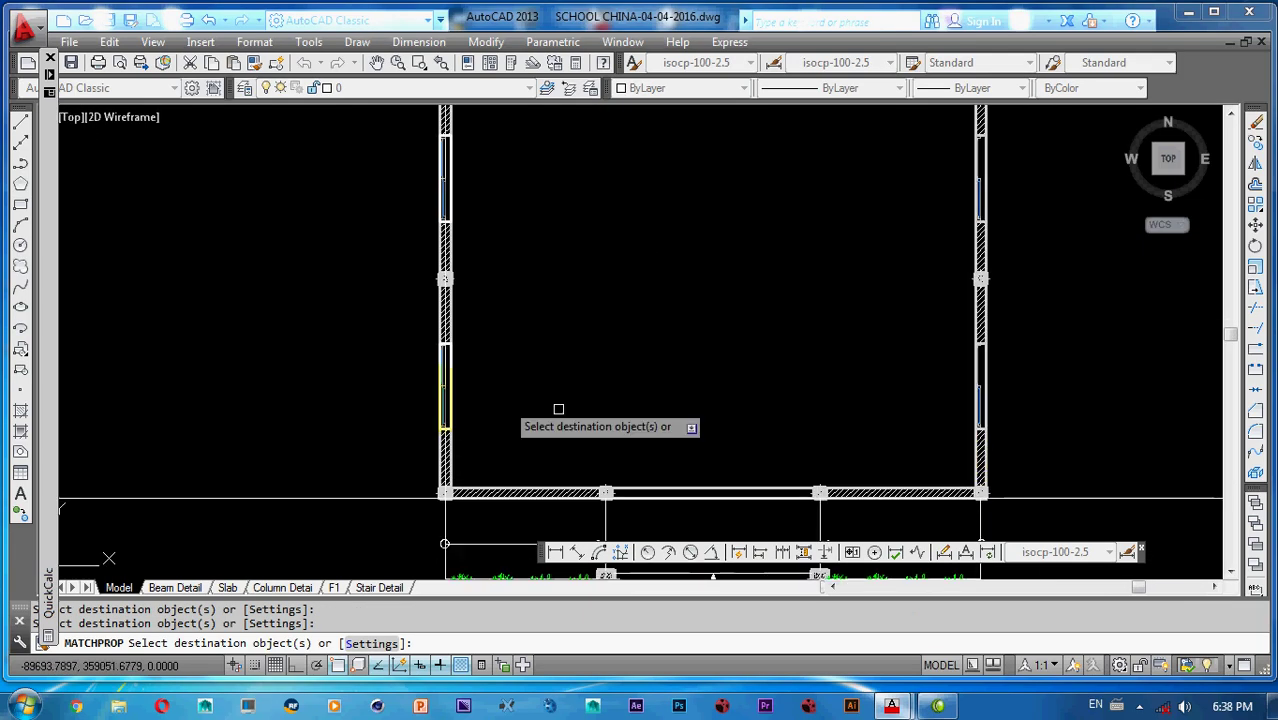
# - Match the same wall line properties onto the window outlines along the left outer wall
pyautogui.scroll(2, 442, 370)
pyautogui.scroll(-5, 500, 295)
pyautogui.scroll(4, 548, 342)
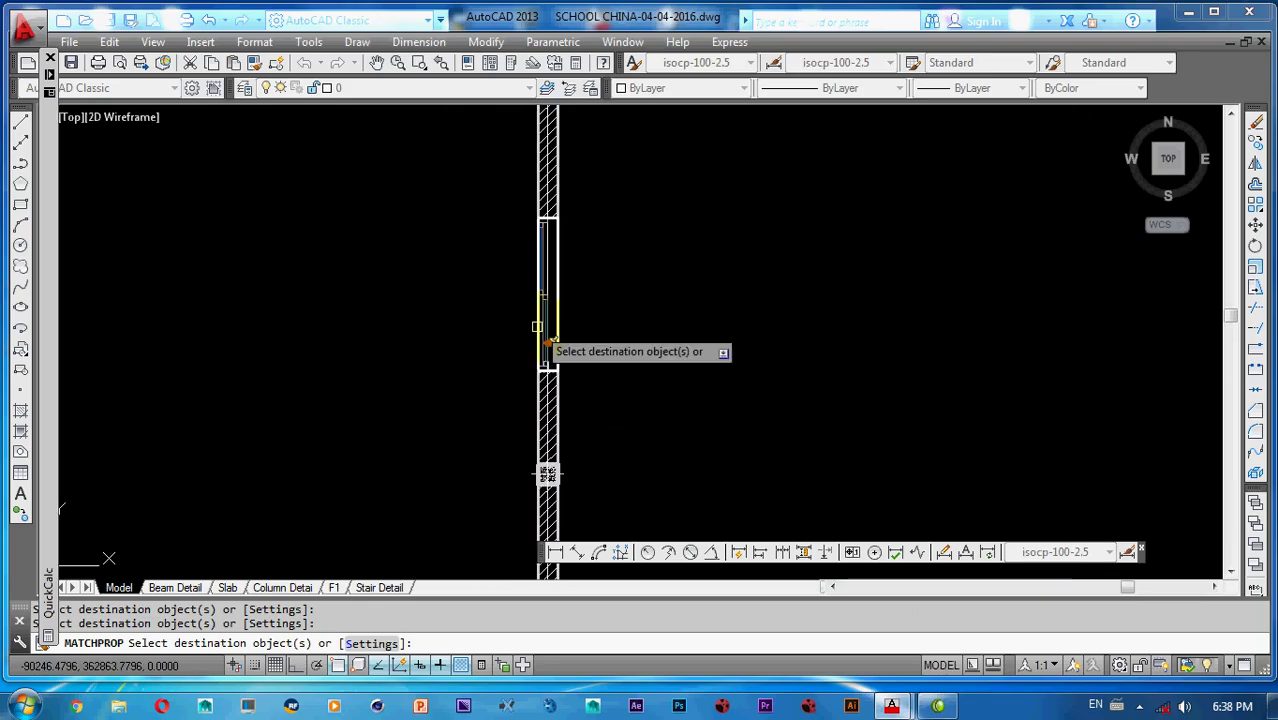
pyautogui.scroll(-4, 599, 437)
pyautogui.scroll(5, 585, 479)
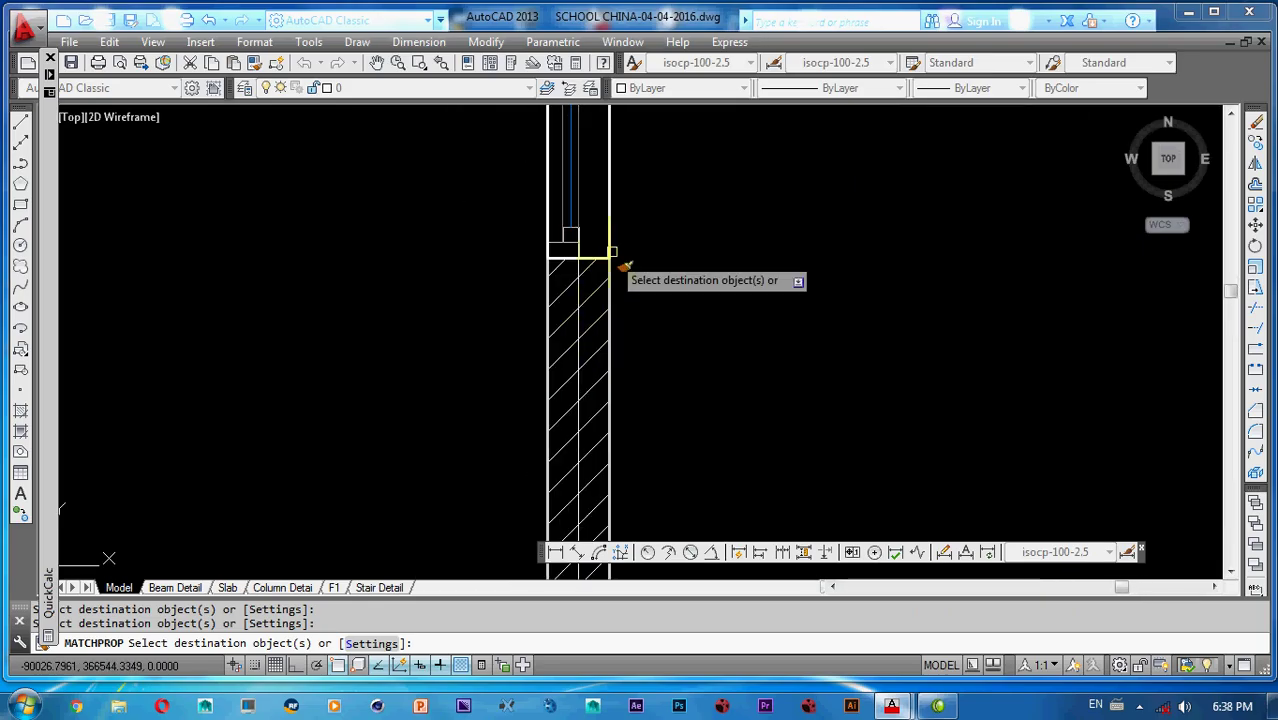
pyautogui.scroll(-2, 608, 260)
pyautogui.scroll(-2, 595, 310)
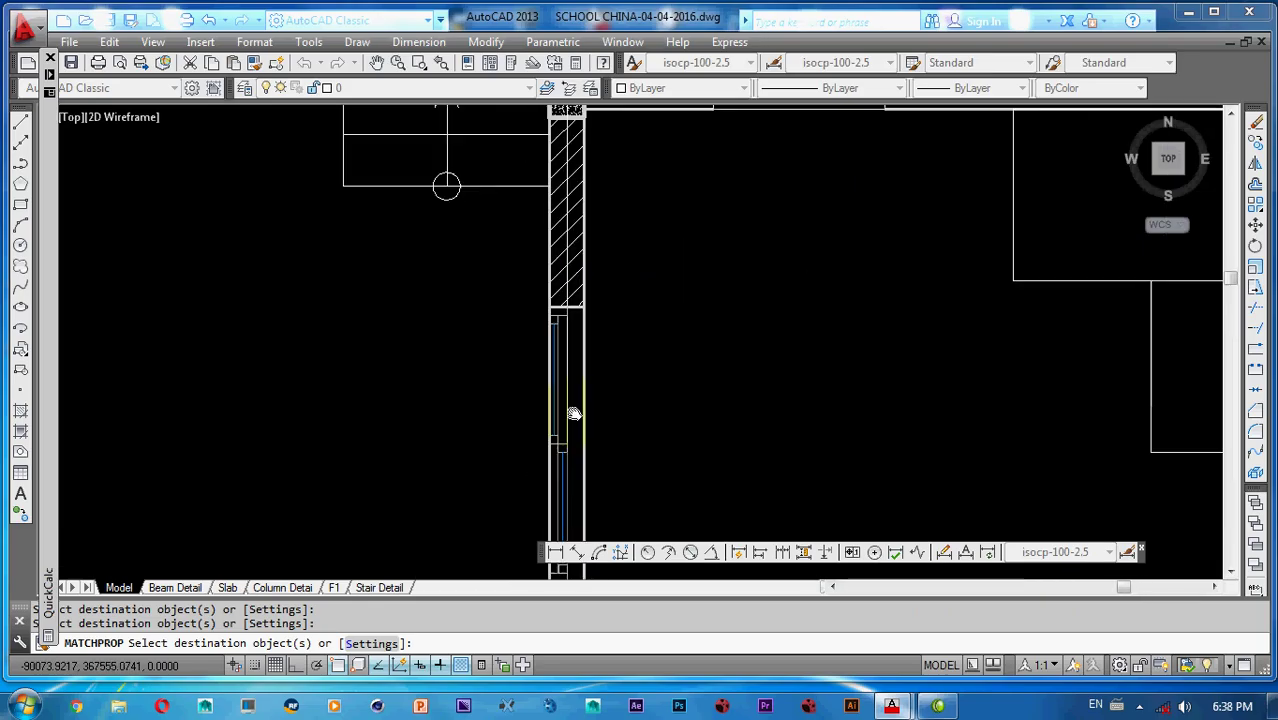
pyautogui.scroll(-2, 571, 334)
pyautogui.scroll(3, 545, 277)
pyautogui.scroll(2, 566, 360)
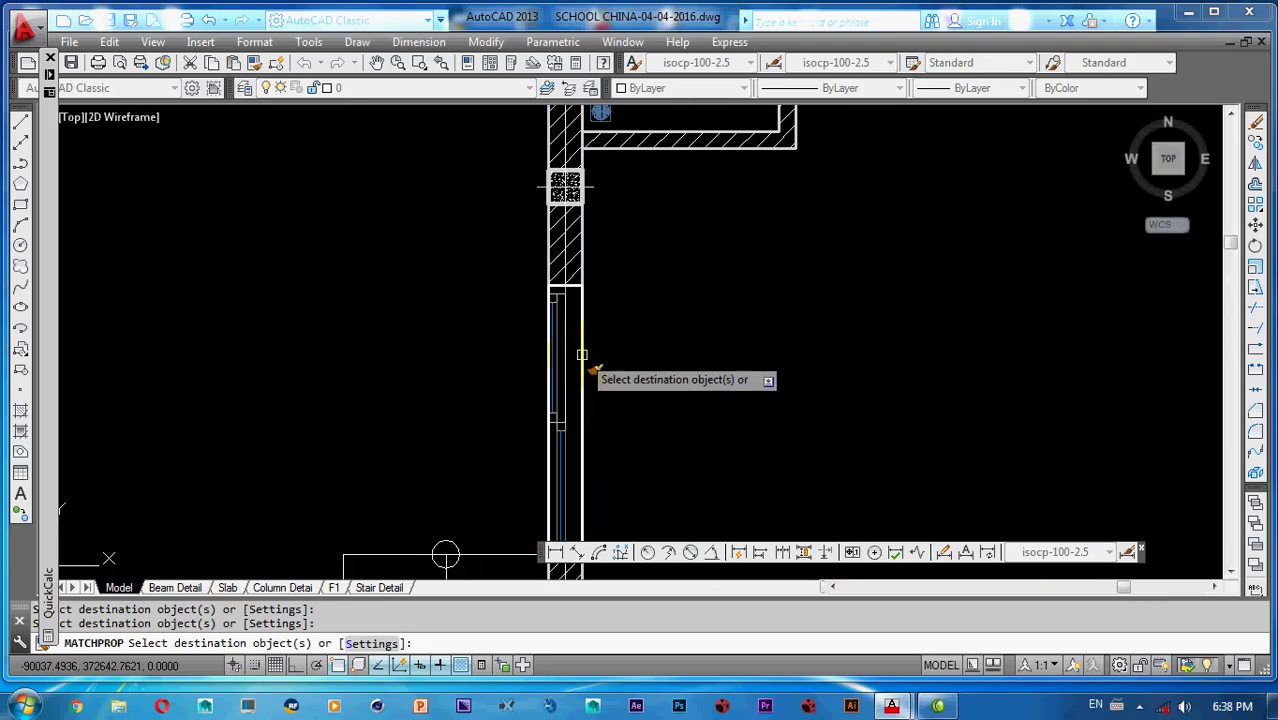
pyautogui.scroll(-4, 582, 354)
pyautogui.scroll(4, 545, 320)
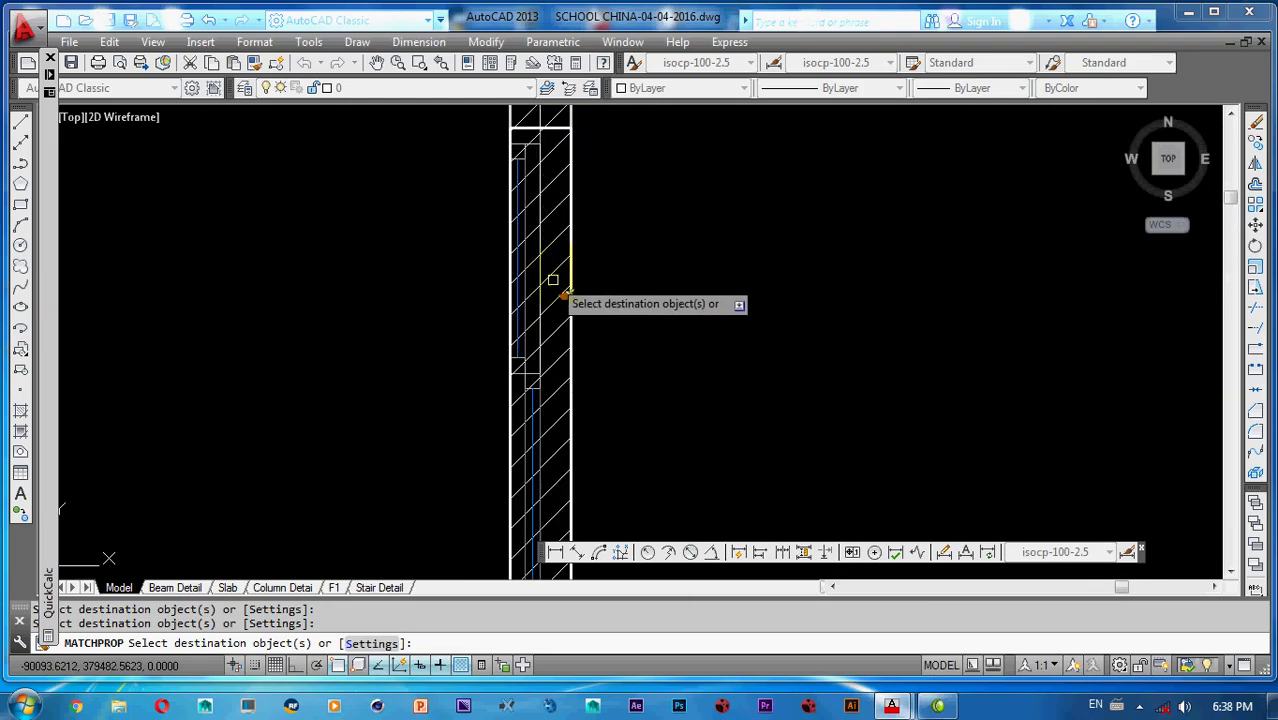
pyautogui.press('Escape')
pyautogui.press('Escape')
# - Trim the wall hatch inside the left outer wall window between the toilets and the staircase corridor
pyautogui.write('tr')
pyautogui.press('Return')
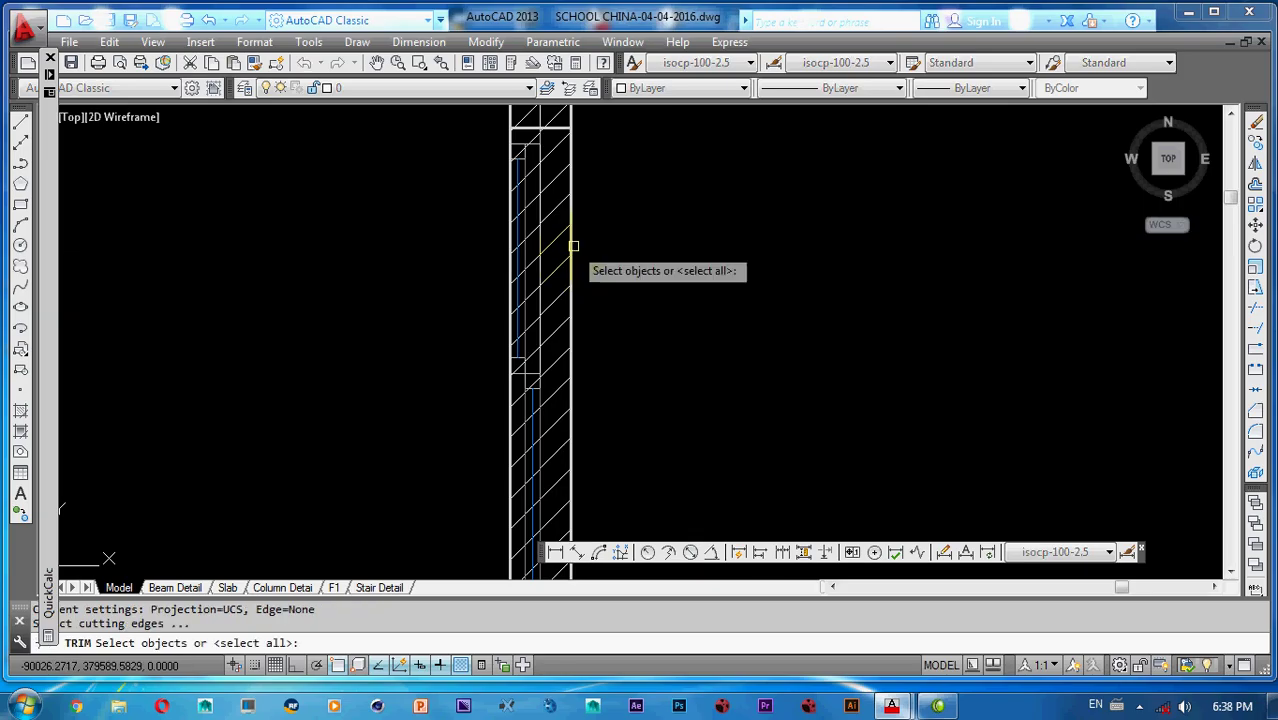
pyautogui.click(571, 258)
pyautogui.press('Return')
pyautogui.scroll(-5, 560, 400)
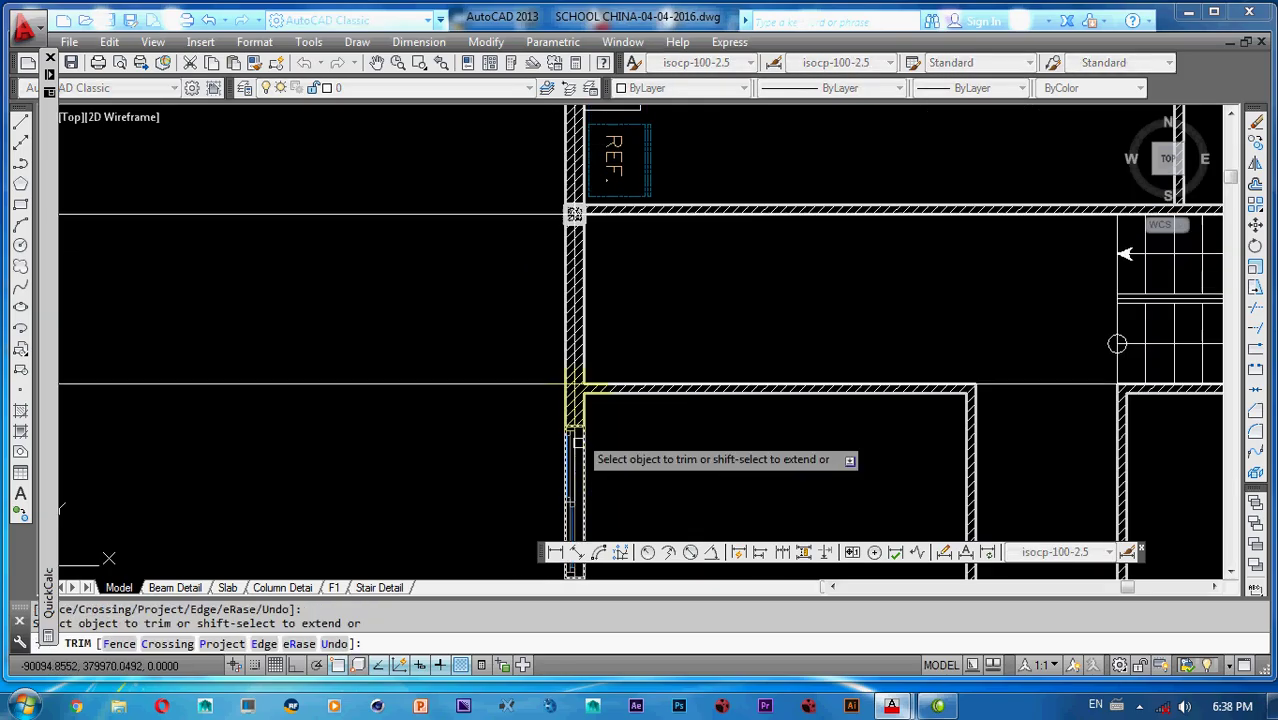
pyautogui.press('Escape')
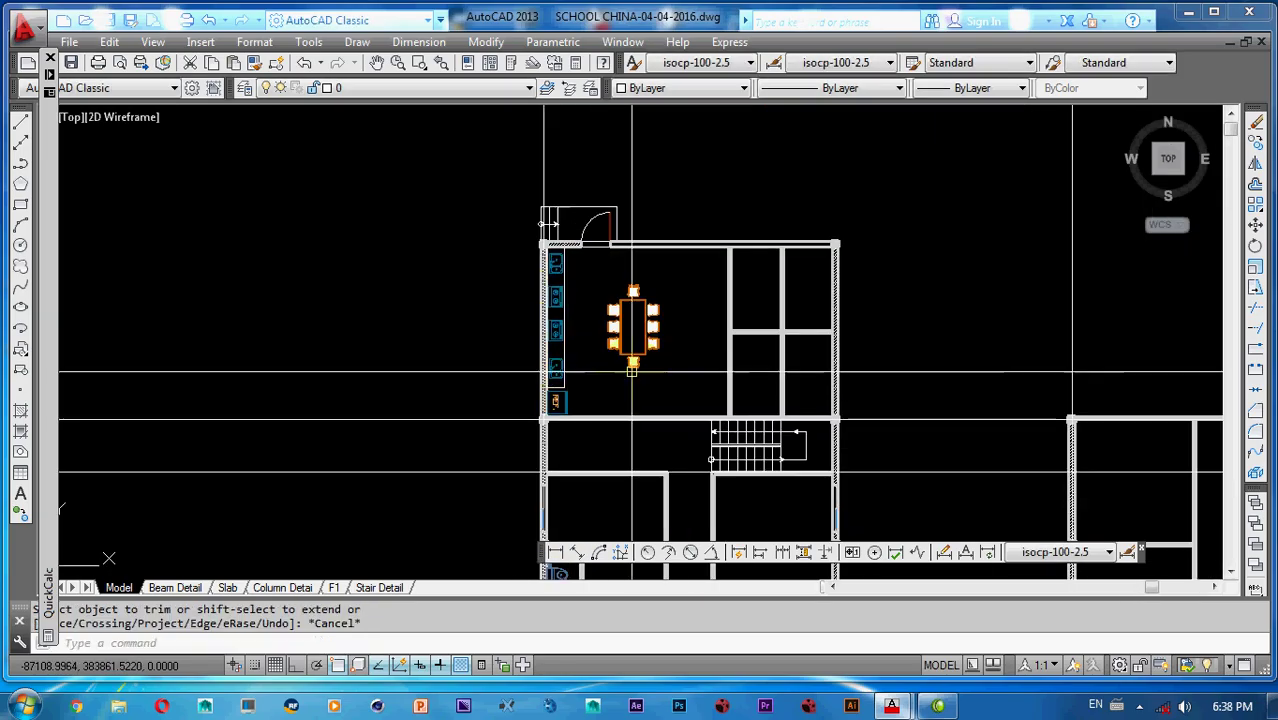
# - Examine the ground floor plan's rooms and windows and compare them with the adjacent floor plan
pyautogui.moveTo(588, 392); pyautogui.dragTo(532, 195, button='middle')
pyautogui.scroll(3, 511, 343)
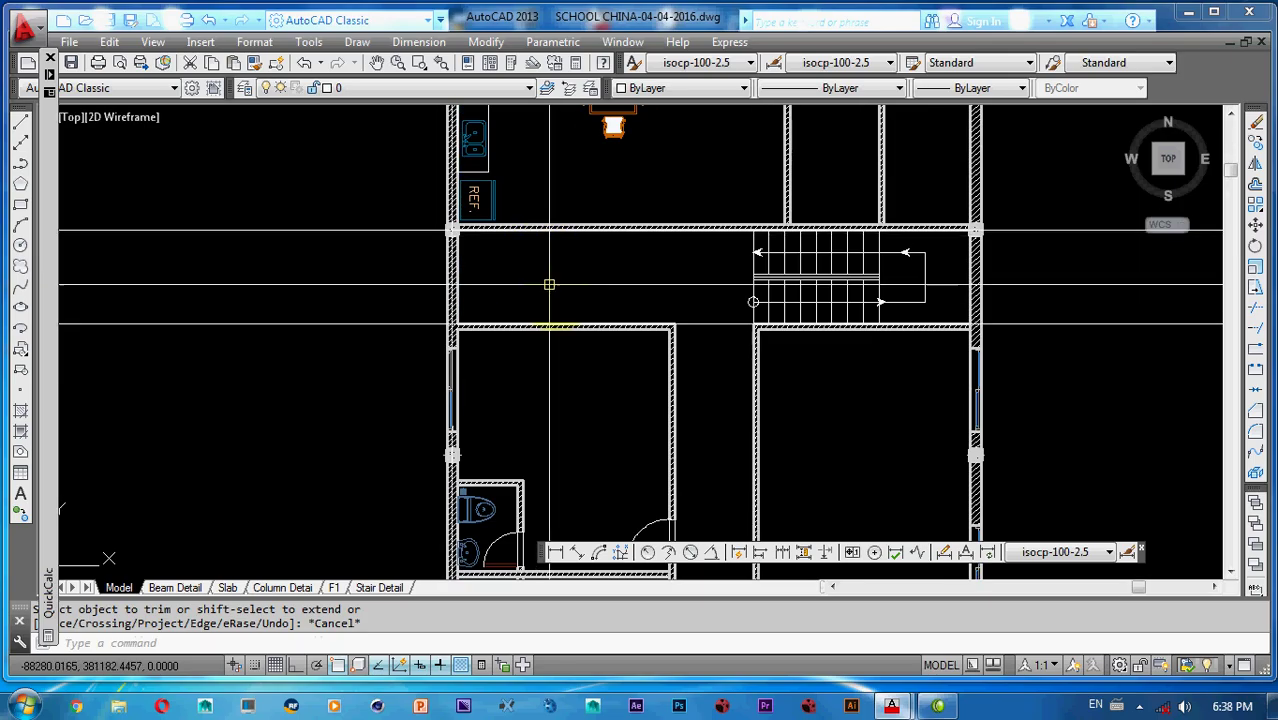
pyautogui.scroll(-5, 530, 308)
pyautogui.scroll(4, 654, 346)
pyautogui.moveTo(682, 389); pyautogui.dragTo(624, 220, button='middle')
pyautogui.scroll(-3, 626, 224)
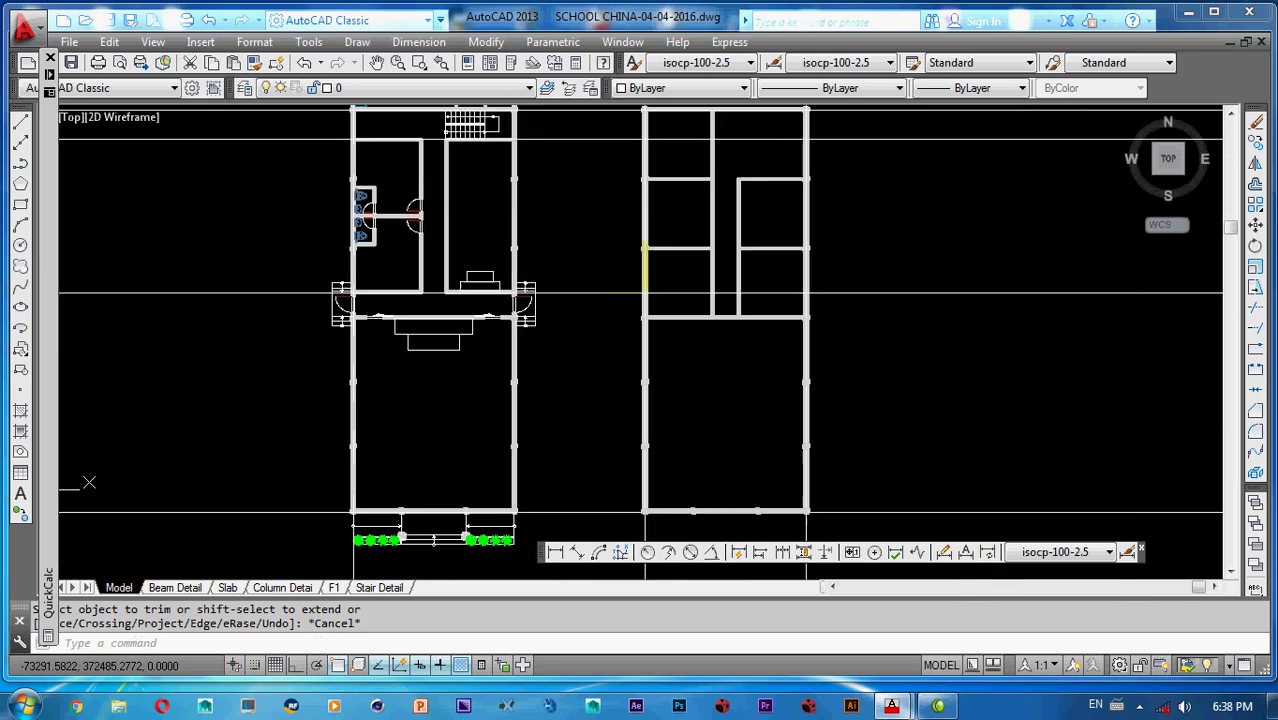
pyautogui.moveTo(640, 322); pyautogui.dragTo(656, 268, button='middle')
pyautogui.scroll(6, 401, 298)
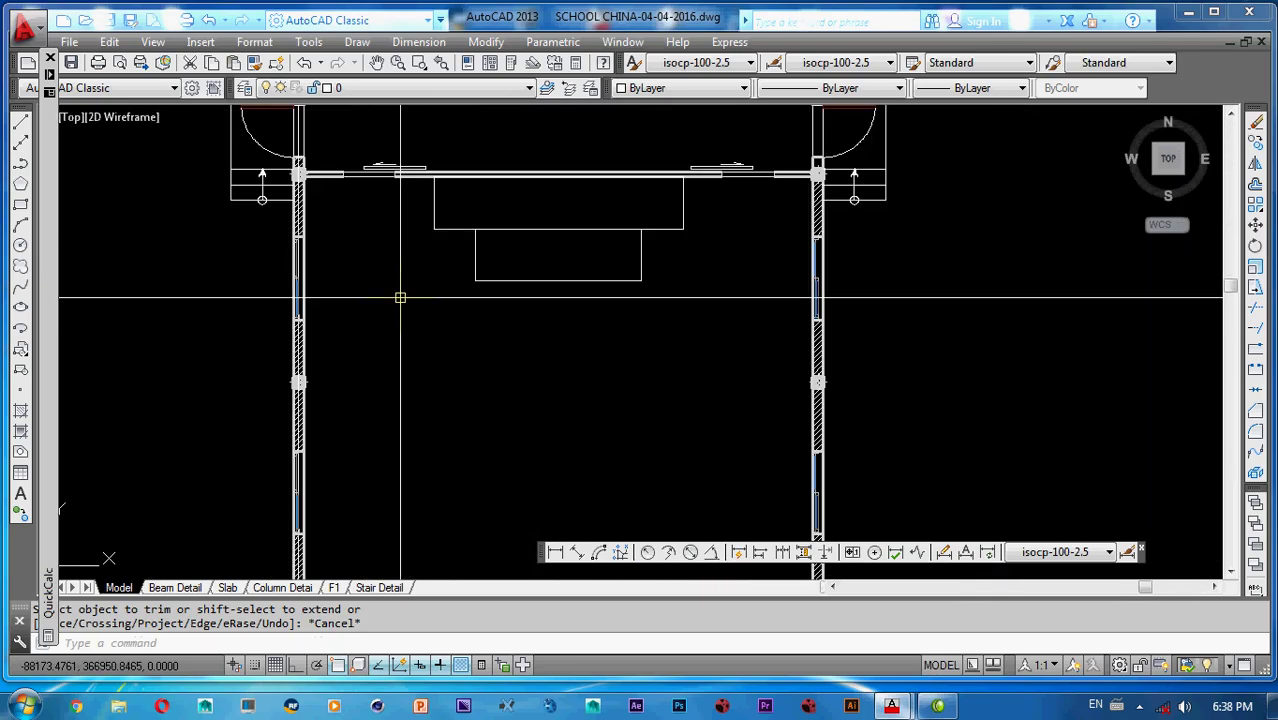
pyautogui.moveTo(430, 284); pyautogui.dragTo(377, 388, button='middle')
pyautogui.moveTo(603, 342); pyautogui.dragTo(656, 362, button='middle')
pyautogui.scroll(-5, 636, 297)
pyautogui.scroll(3, 694, 396)
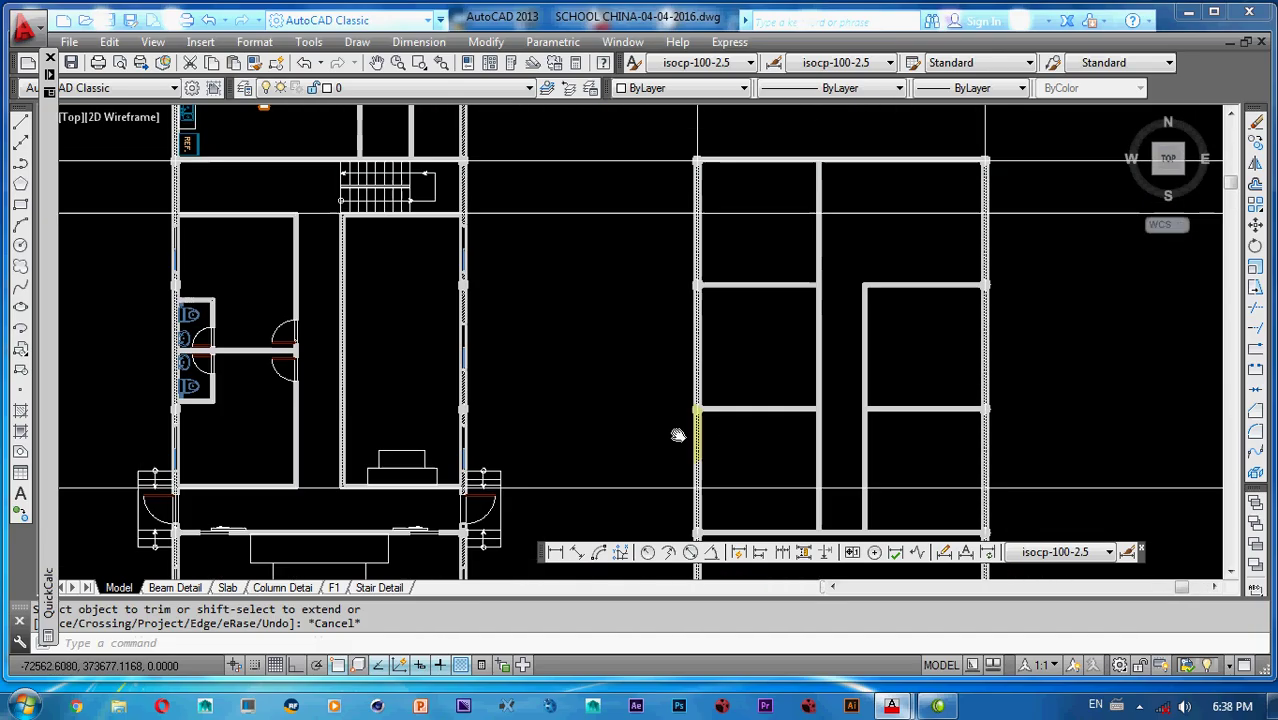
pyautogui.scroll(-3, 690, 396)
pyautogui.moveTo(690, 396); pyautogui.dragTo(700, 337, button='middle')
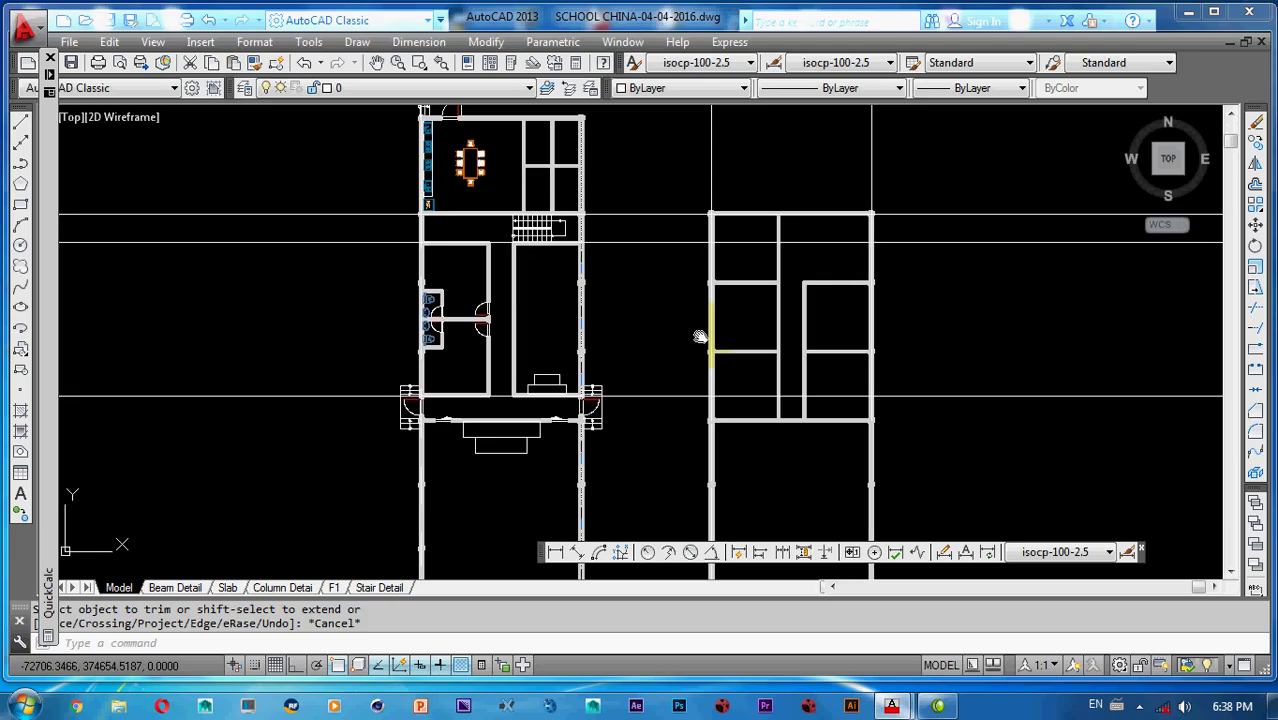
pyautogui.scroll(3, 530, 345)
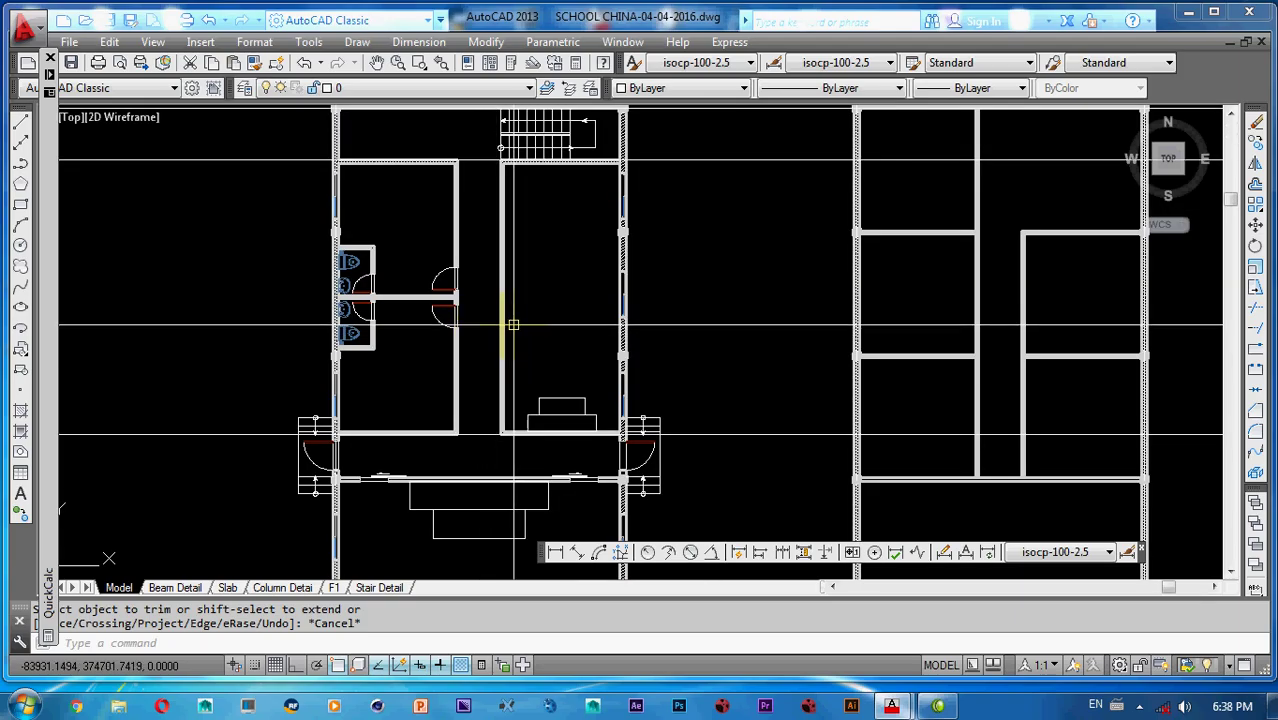
pyautogui.moveTo(513, 325); pyautogui.dragTo(408, 399, button='middle')
pyautogui.moveTo(705, 357); pyautogui.dragTo(697, 305, button='middle')
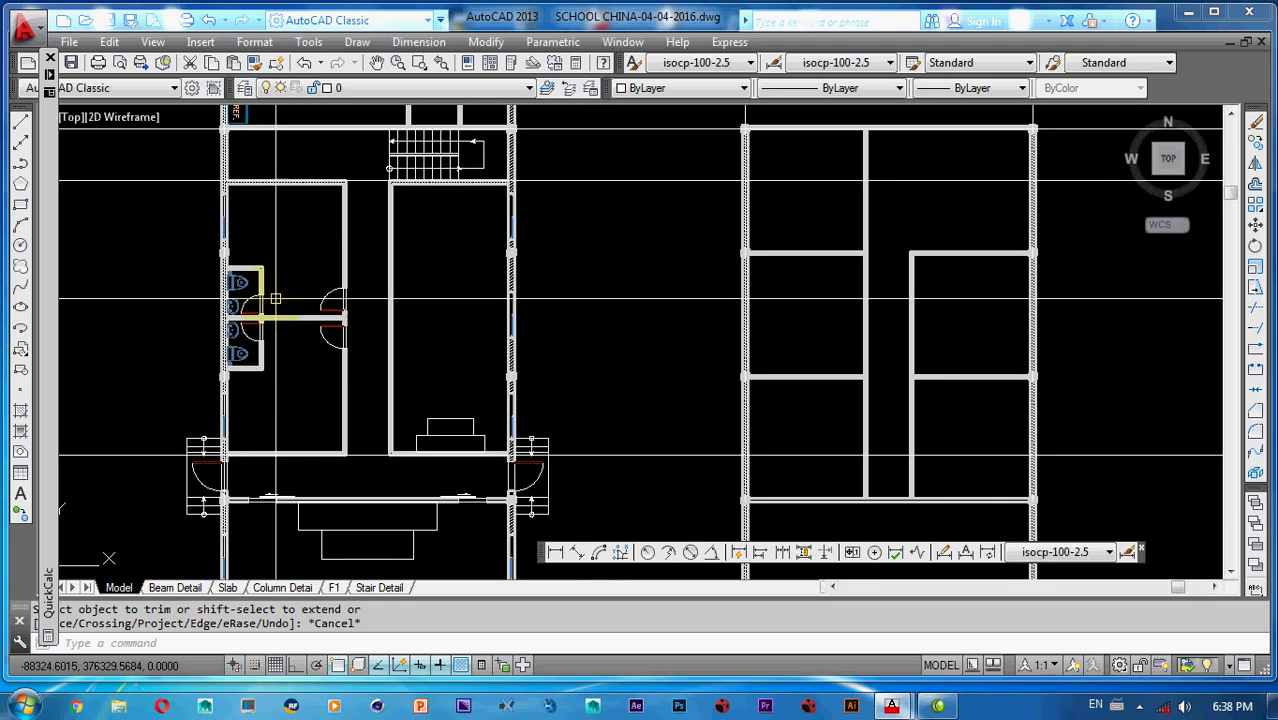
# - Copy the ground floor's complete toilet block to the adjacent floor plan, at the middle column on its left outer wall
pyautogui.scroll(3, 275, 298)
pyautogui.moveTo(213, 282); pyautogui.dragTo(305, 245, button='middle')
pyautogui.click(277, 211)
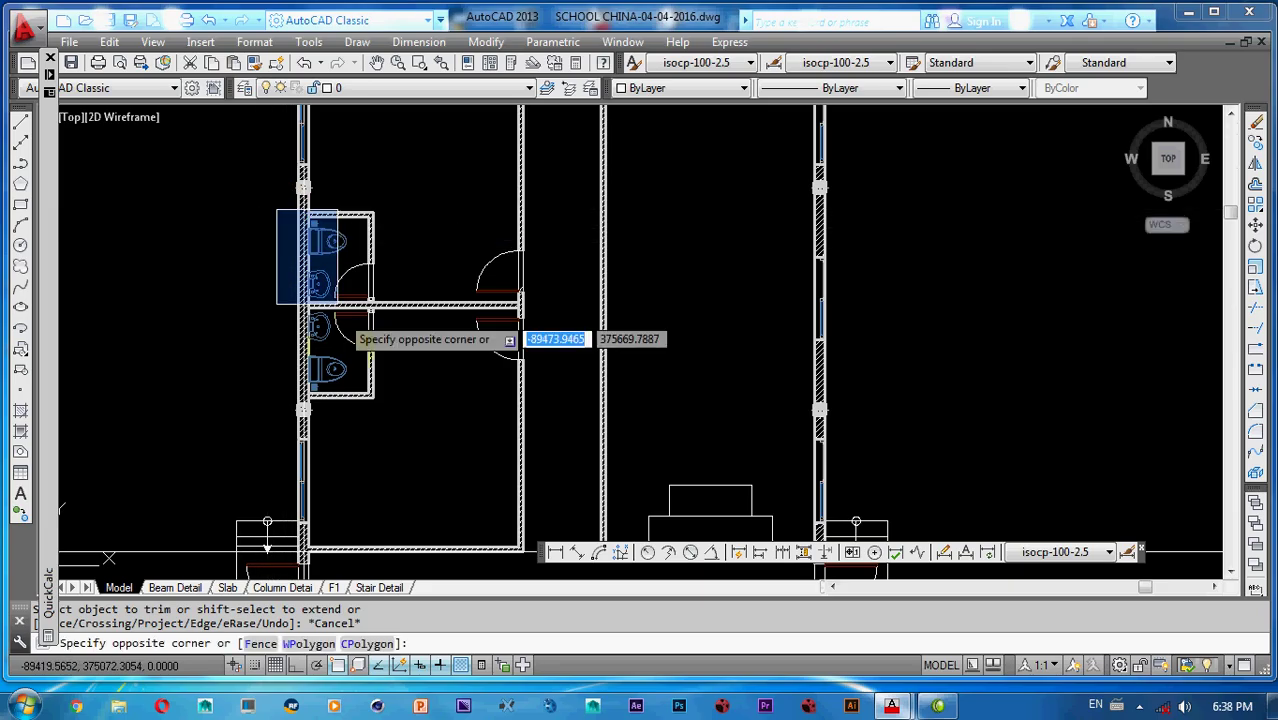
pyautogui.click(386, 396)
pyautogui.write('c')
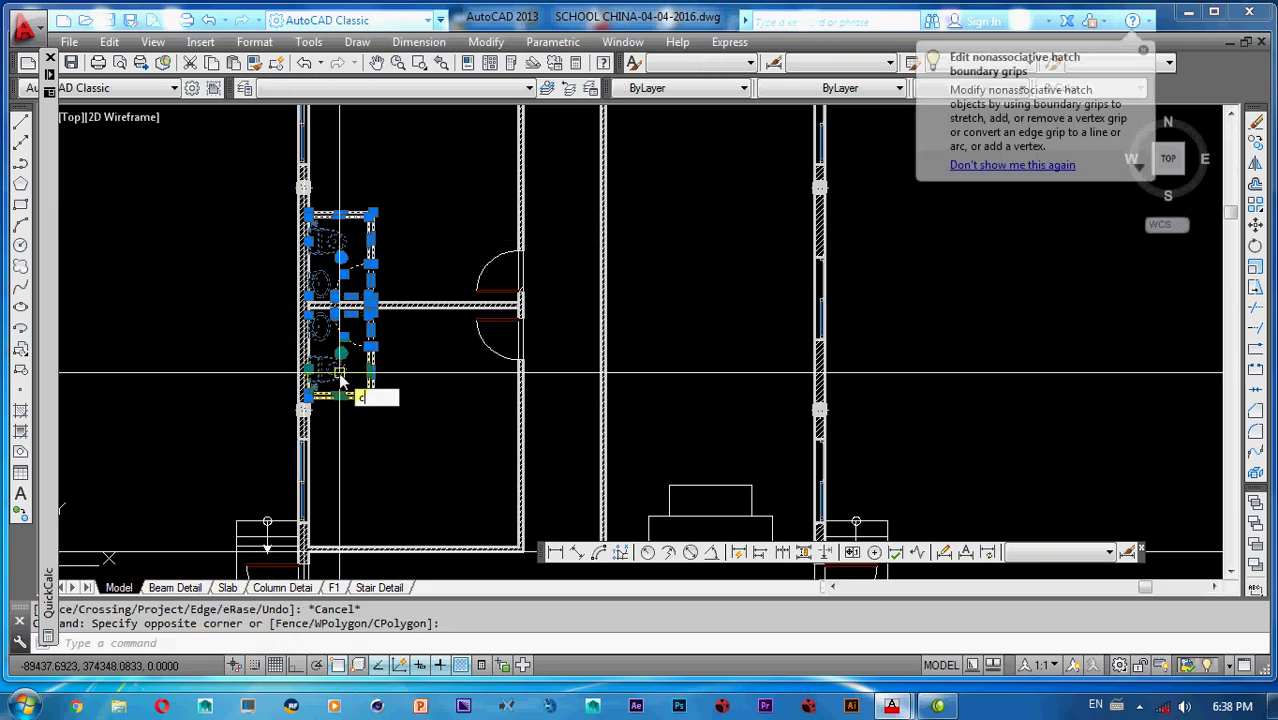
pyautogui.write('o')
pyautogui.press('Return')
pyautogui.scroll(6, 314, 308)
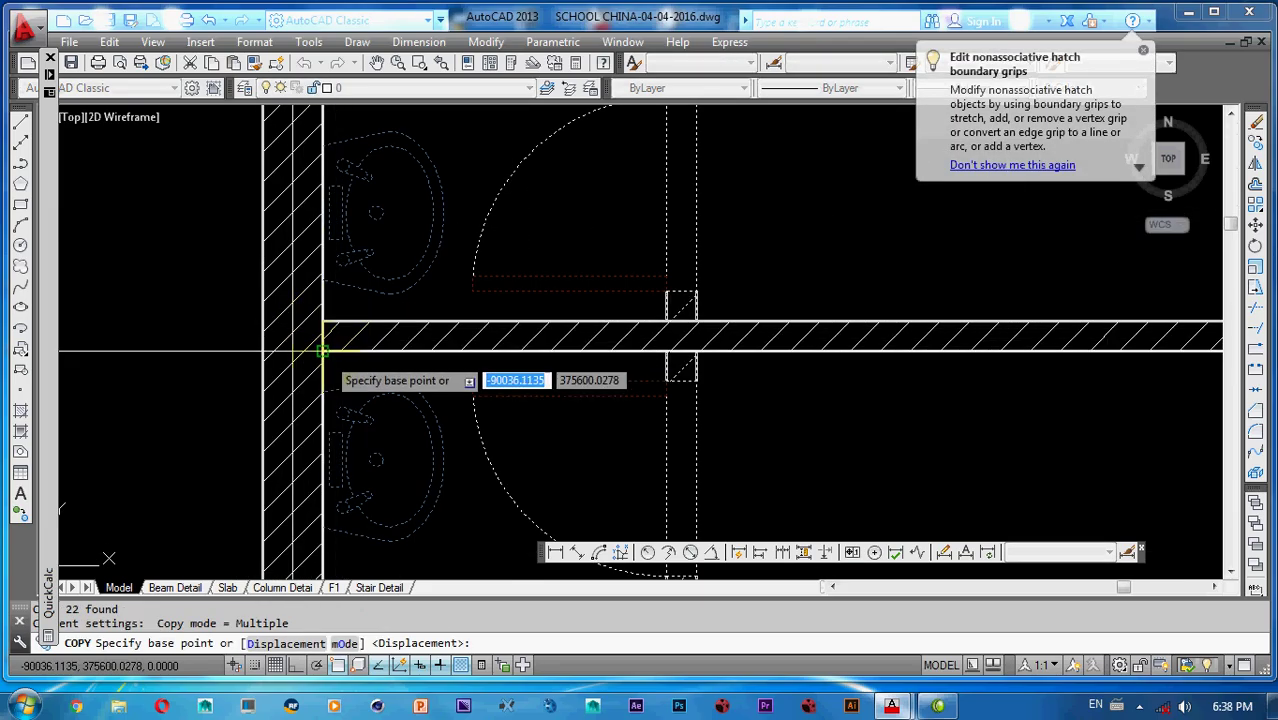
pyautogui.click(322, 350)
pyautogui.scroll(-6, 500, 330)
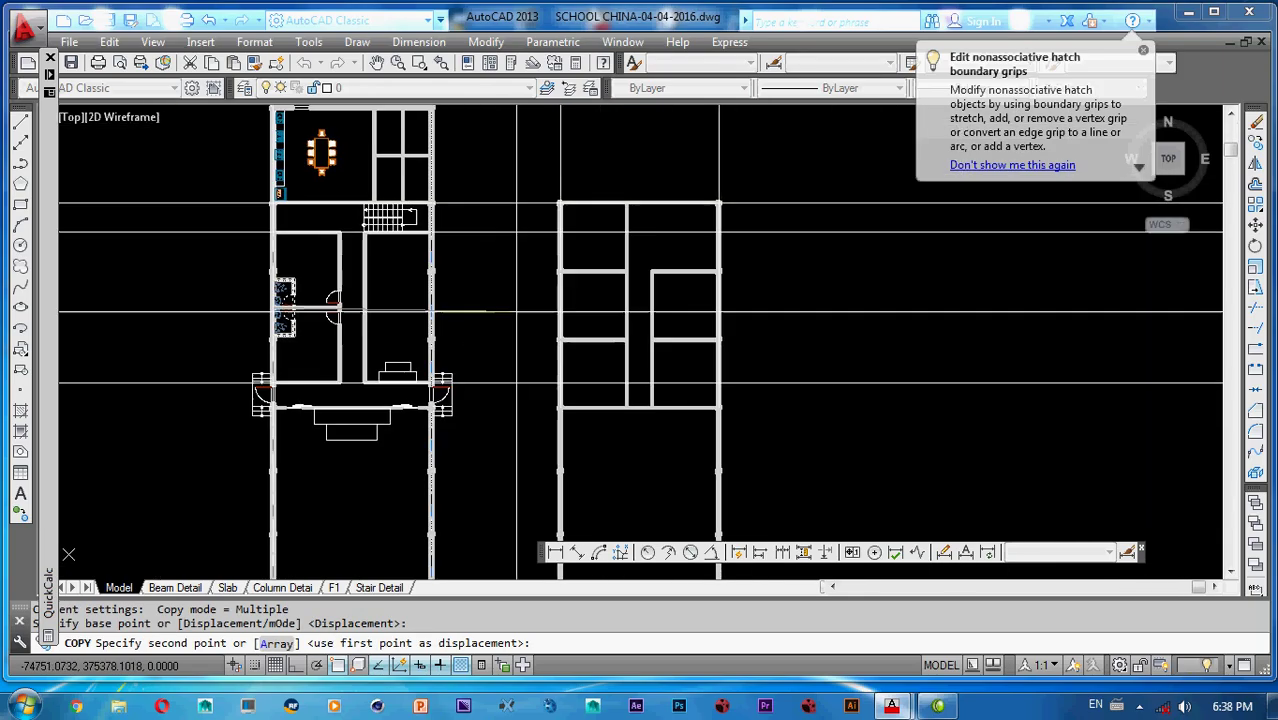
pyautogui.scroll(8, 550, 352)
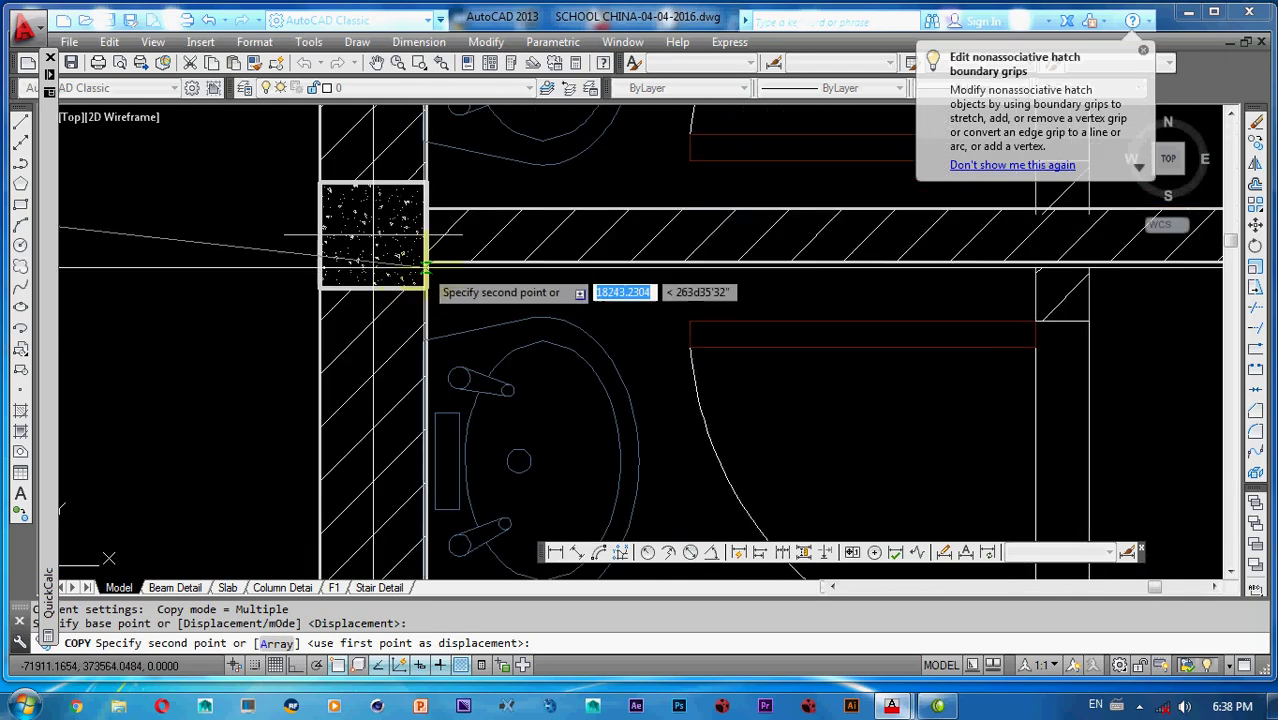
pyautogui.scroll(-6, 500, 300)
pyautogui.scroll(3, 656, 314)
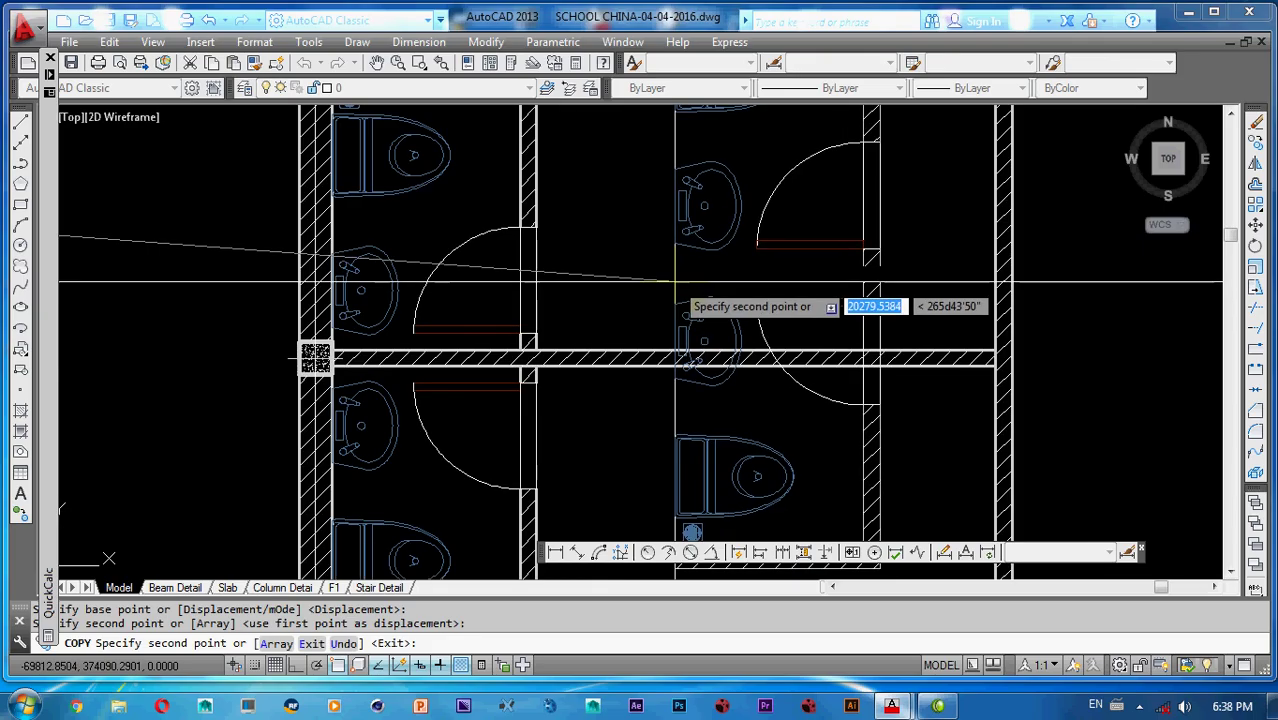
# - Place a second copy of the toilet block against the corridor's right wall, aligned with the same partition line
pyautogui.scroll(-2, 680, 300)
pyautogui.scroll(8, 650, 315)
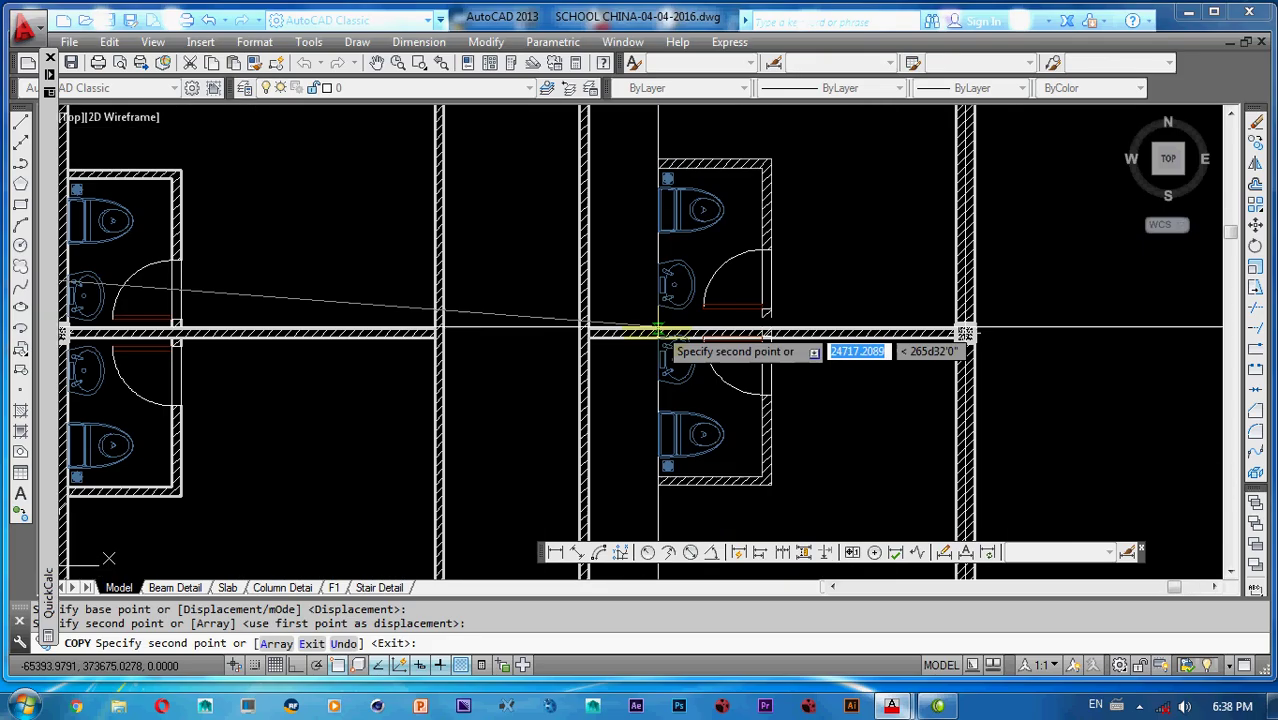
pyautogui.scroll(3, 598, 340)
pyautogui.click(556, 314)
pyautogui.scroll(-8, 600, 310)
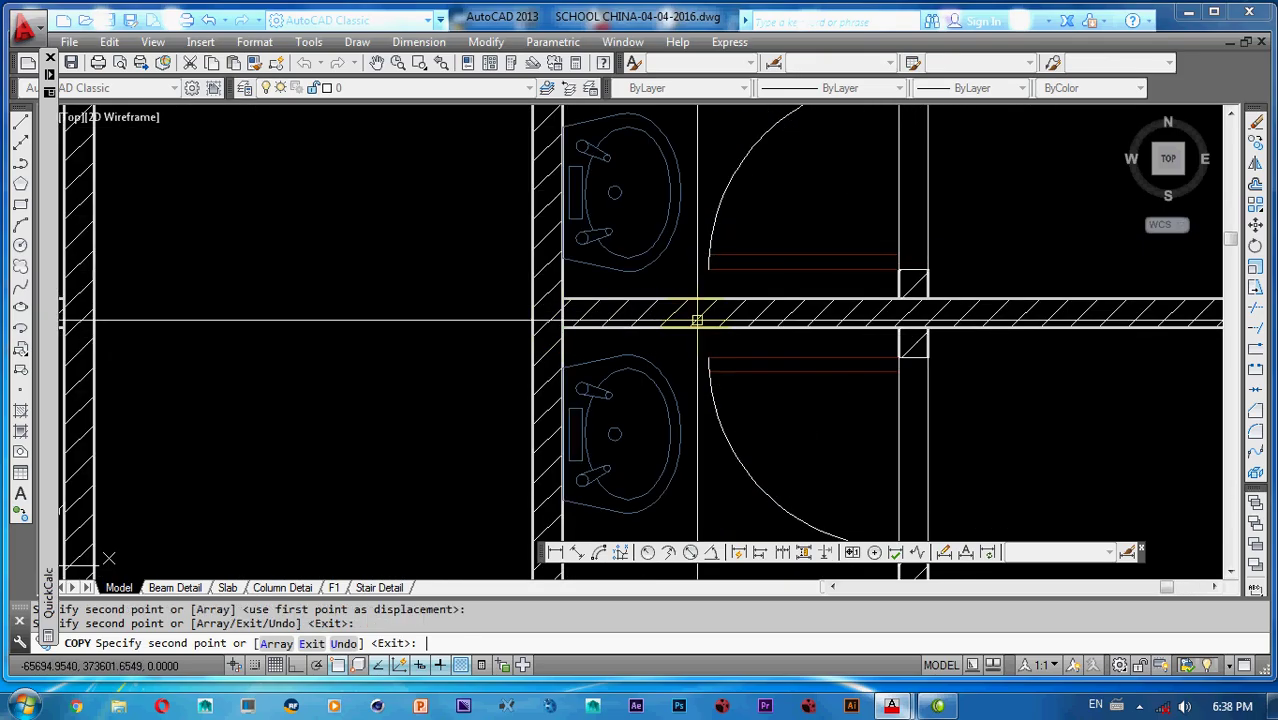
pyautogui.press('Escape')
# - Mirror the corridor-side toilet block about a vertical line through the room's middle onto the right outer wall, erasing the source objects
pyautogui.click(648, 226)
pyautogui.click(779, 442)
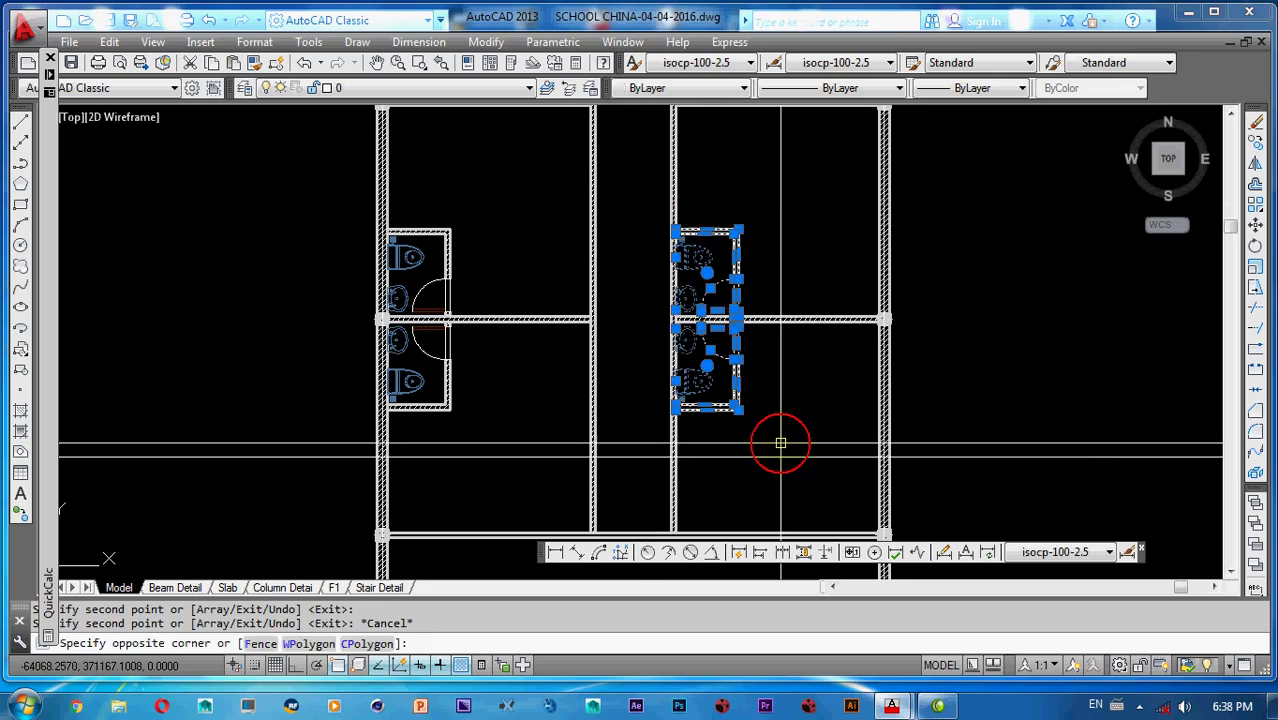
pyautogui.write('mi')
pyautogui.press('Return')
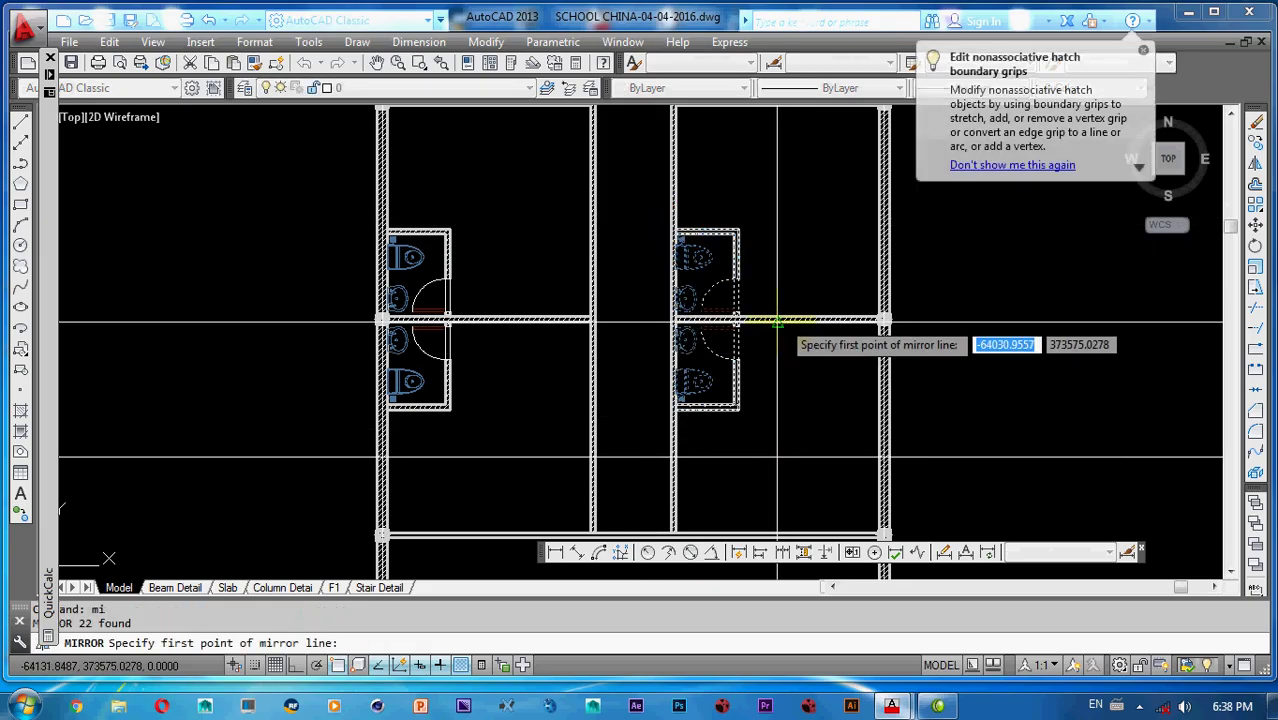
pyautogui.click(777, 322)
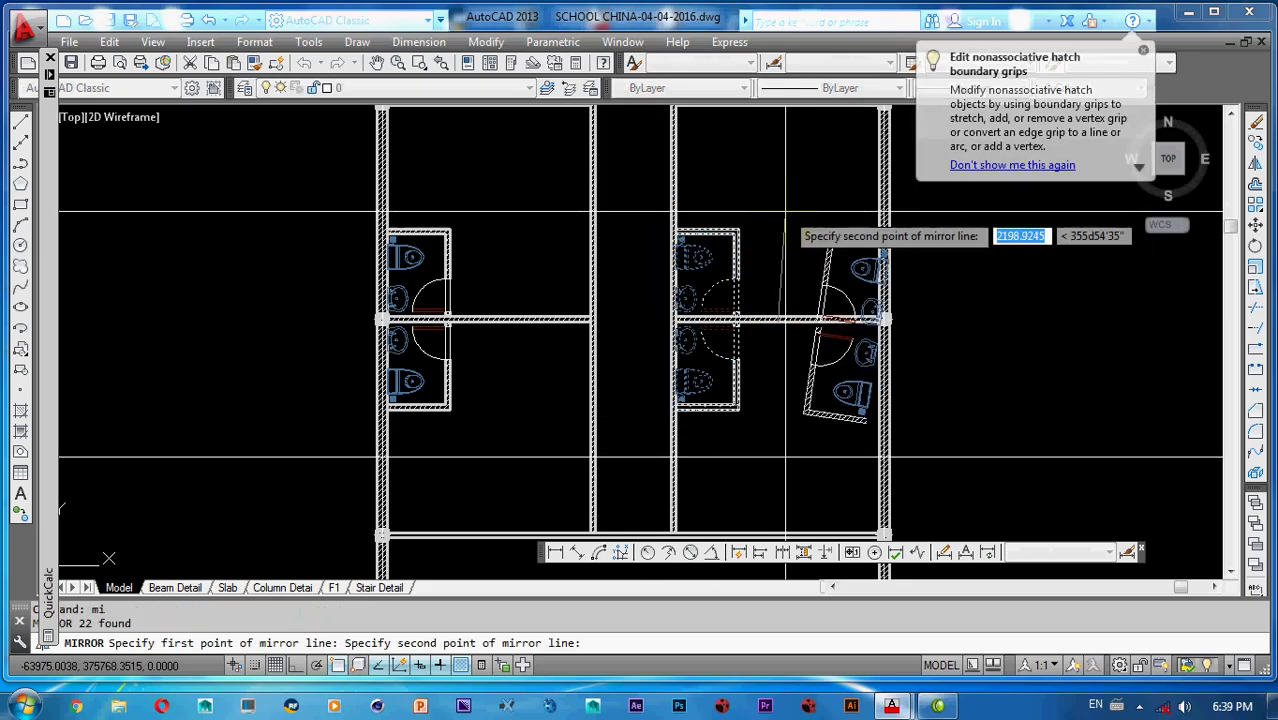
pyautogui.click(785, 210)
pyautogui.write('y')
pyautogui.press('Return')
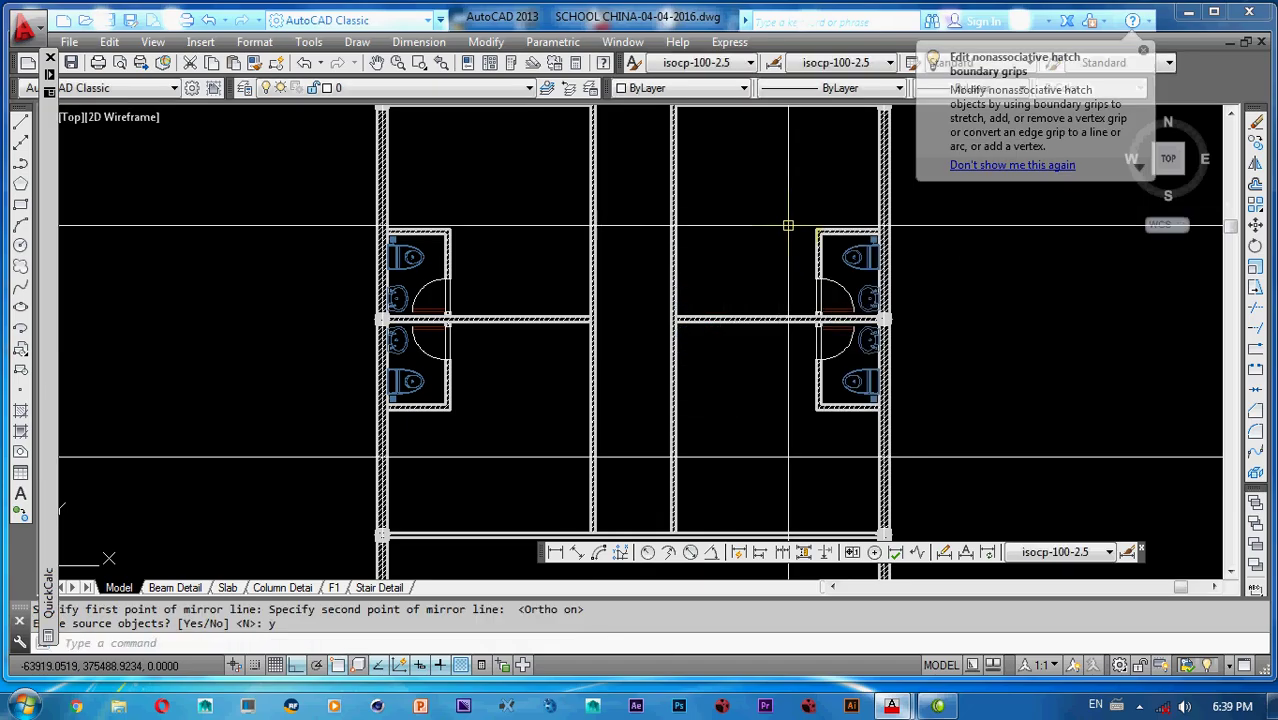
pyautogui.scroll(-5, 789, 223)
pyautogui.moveTo(789, 223); pyautogui.dragTo(829, 263, button='middle')
pyautogui.scroll(5, 579, 232)
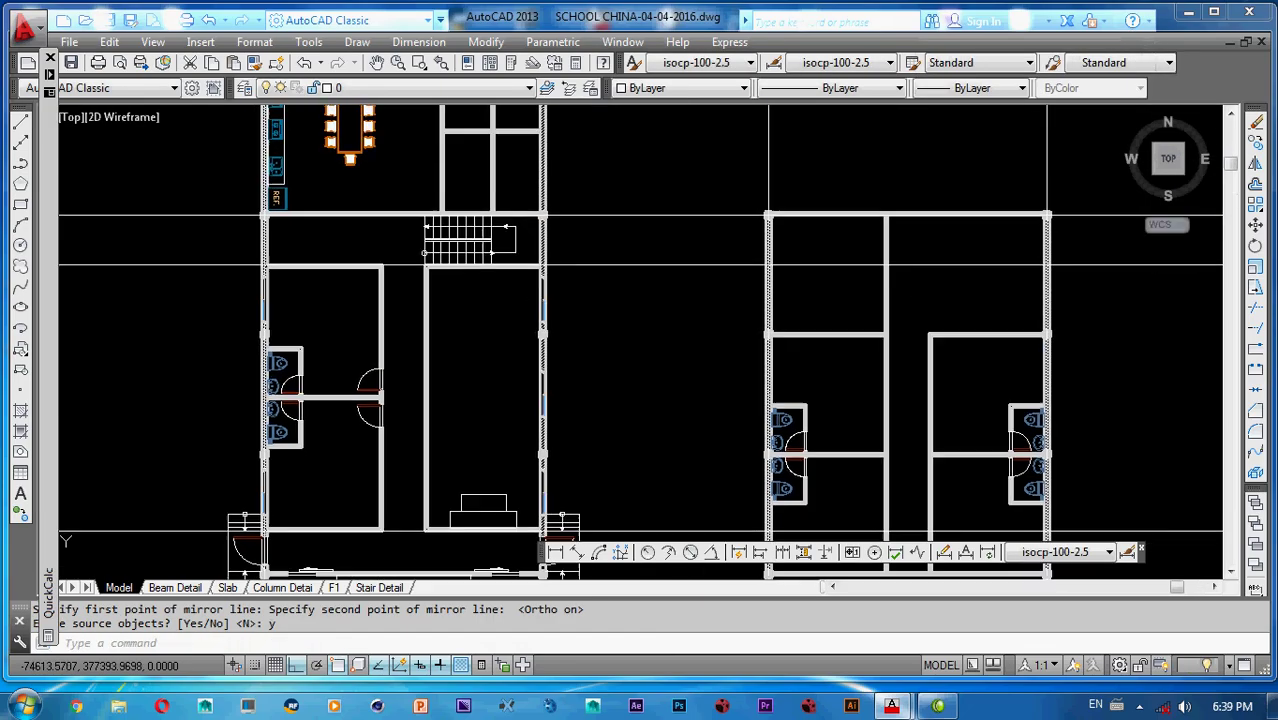
pyautogui.moveTo(644, 343)
pyautogui.mouseDown(button='middle')
pyautogui.moveTo(631, 365)
pyautogui.moveTo(599, 306)
pyautogui.moveTo(612, 237)
pyautogui.mouseUp(button='middle')
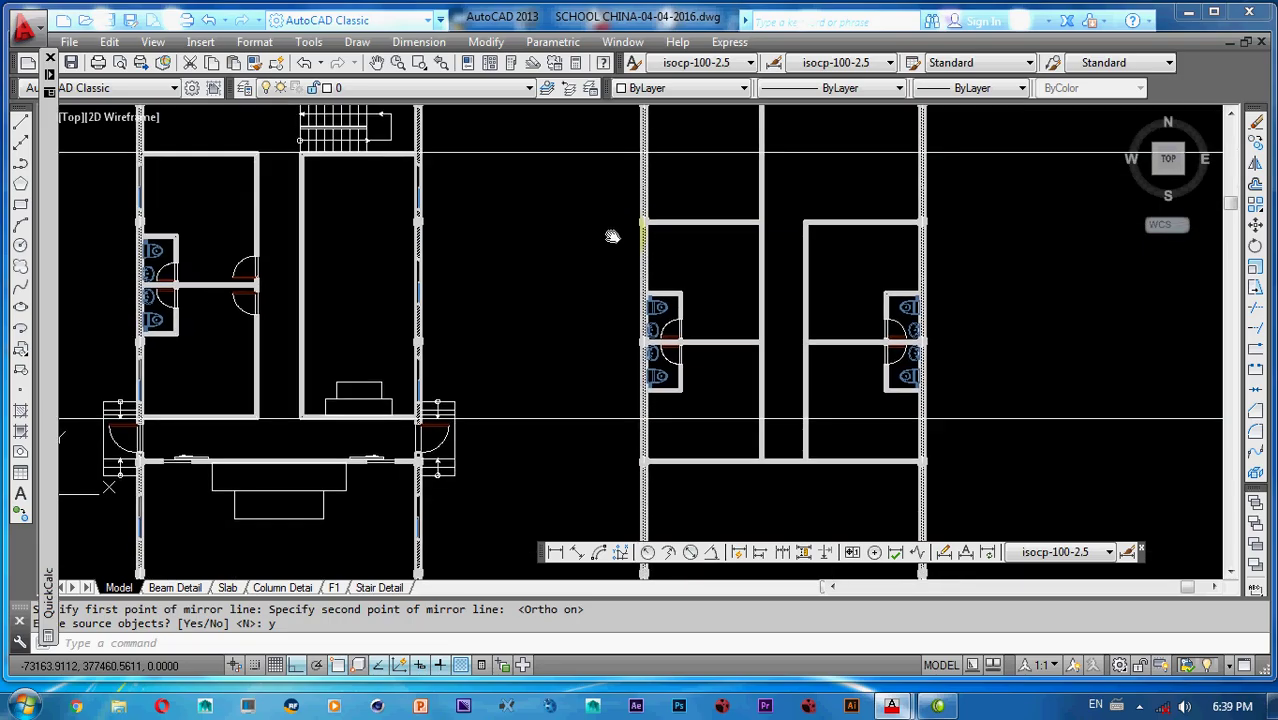
pyautogui.click(617, 286)
pyautogui.click(712, 411)
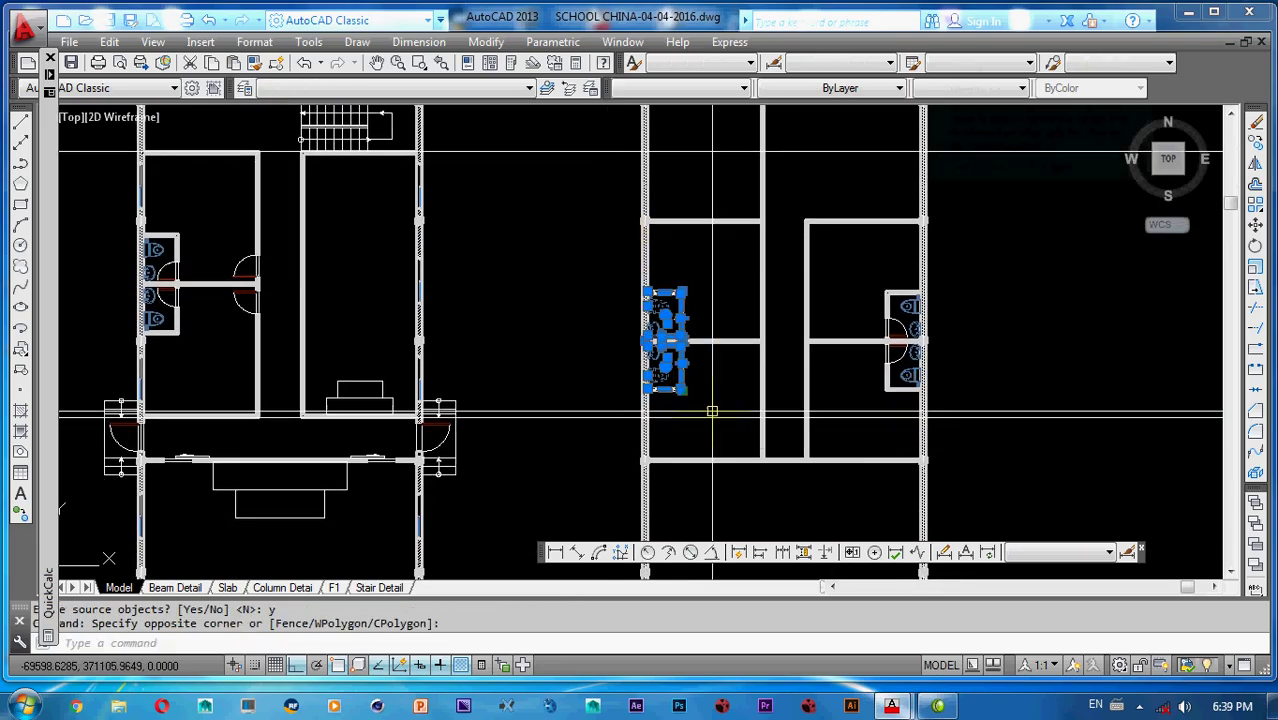
pyautogui.scroll(2, 668, 340)
pyautogui.press('Escape')
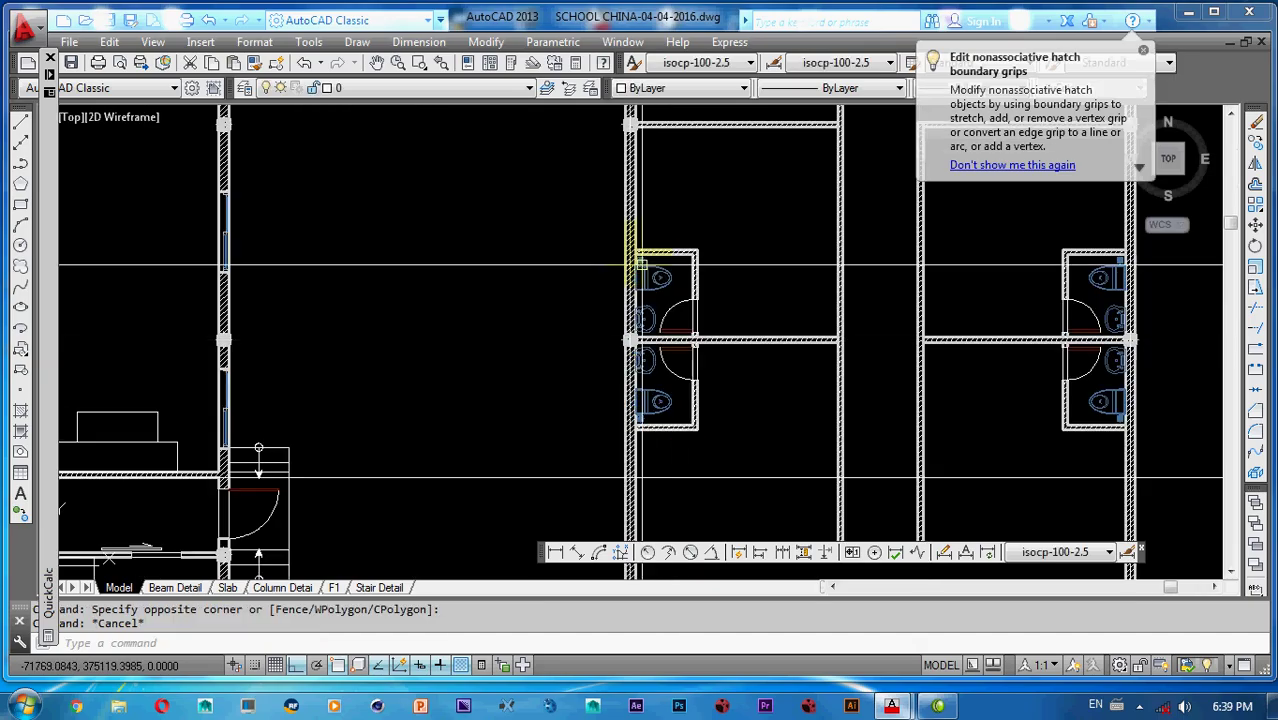
# - Copy the adjacent plan's left toilet block from its column centre up to the next column centre on the left outer wall
pyautogui.scroll(6, 640, 264)
pyautogui.click(655, 250)
pyautogui.scroll(-3, 655, 250)
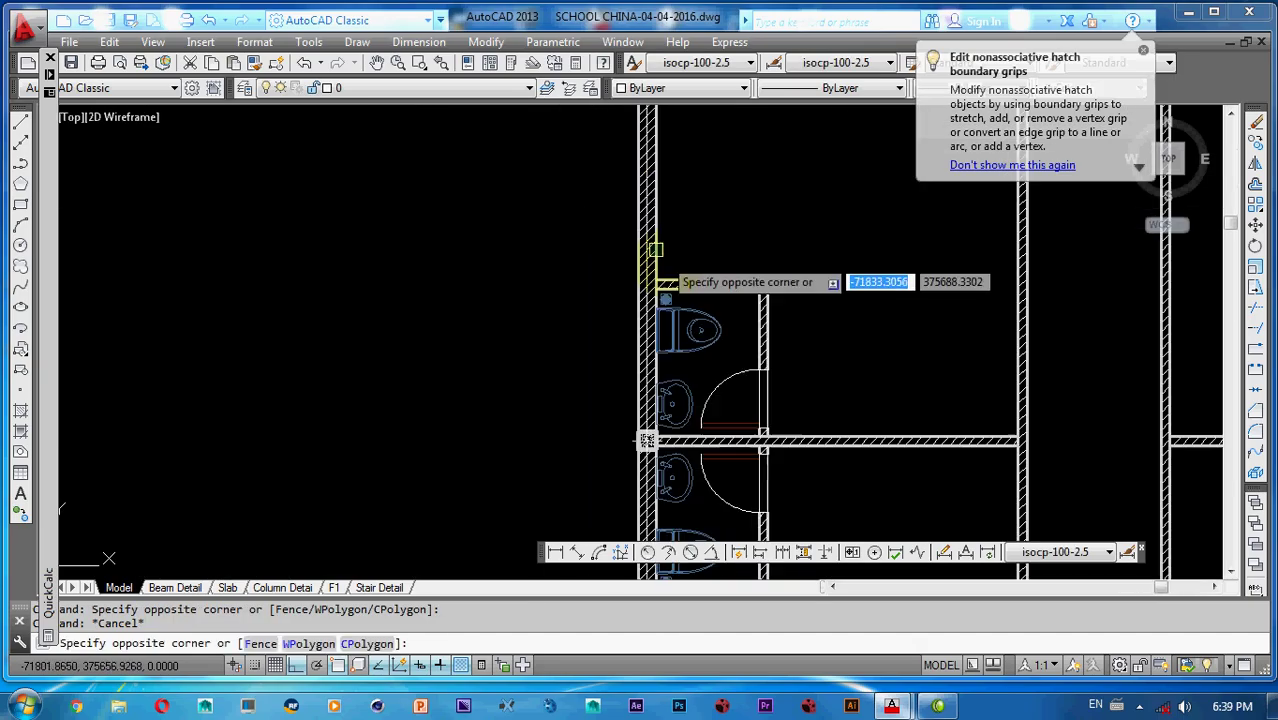
pyautogui.scroll(-3, 655, 250)
pyautogui.click(724, 409)
pyautogui.write('c')
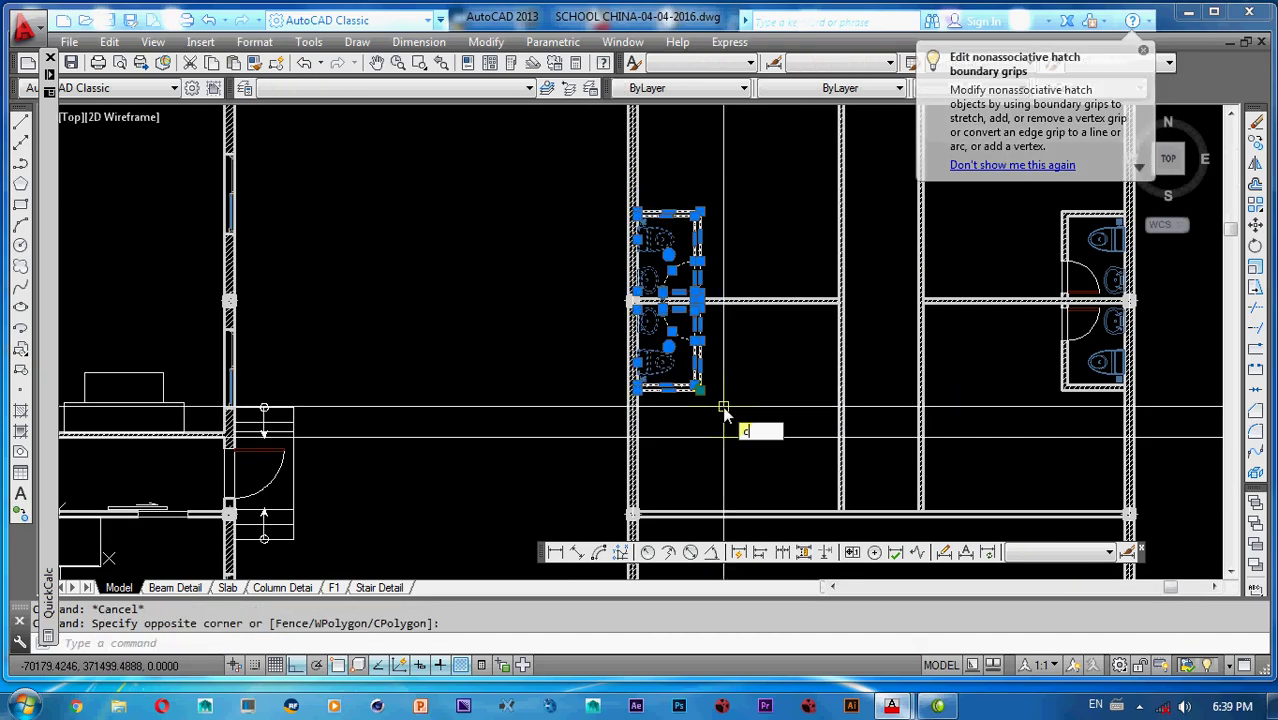
pyautogui.press('Return')
pyautogui.scroll(6, 577, 233)
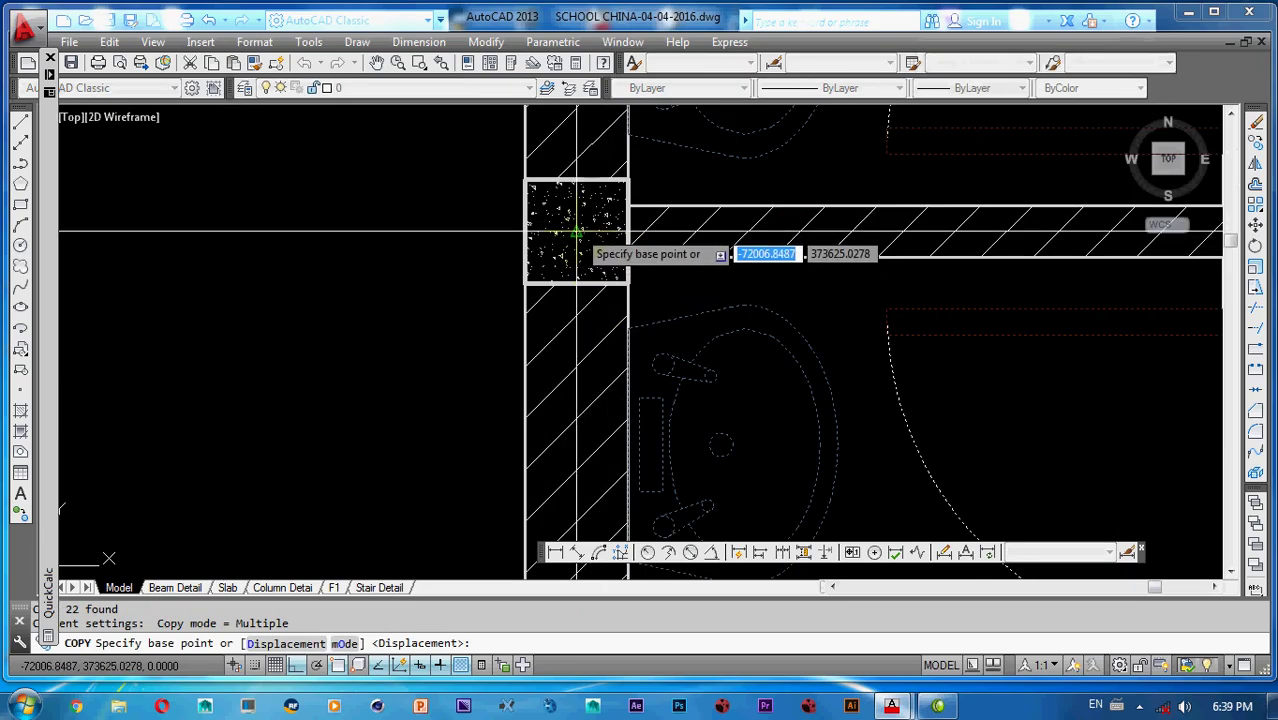
pyautogui.click(577, 233)
pyautogui.scroll(-8, 600, 245)
pyautogui.scroll(7, 620, 370)
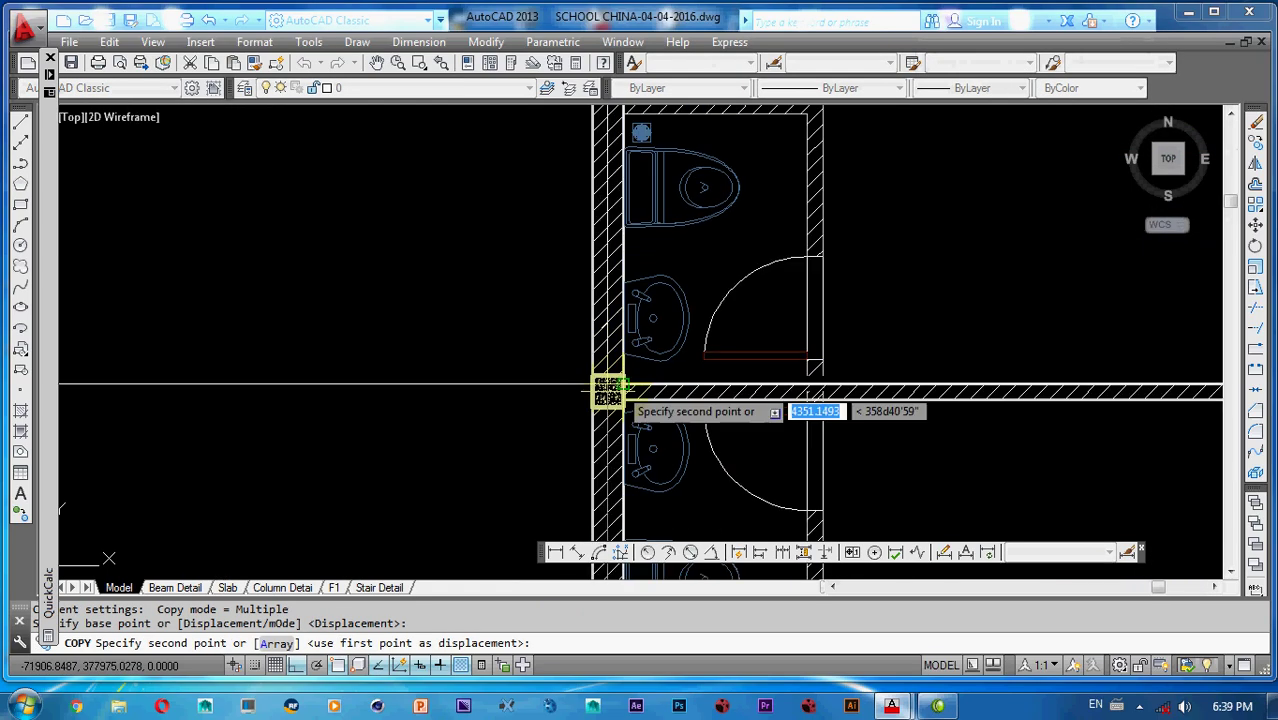
pyautogui.click(607, 392)
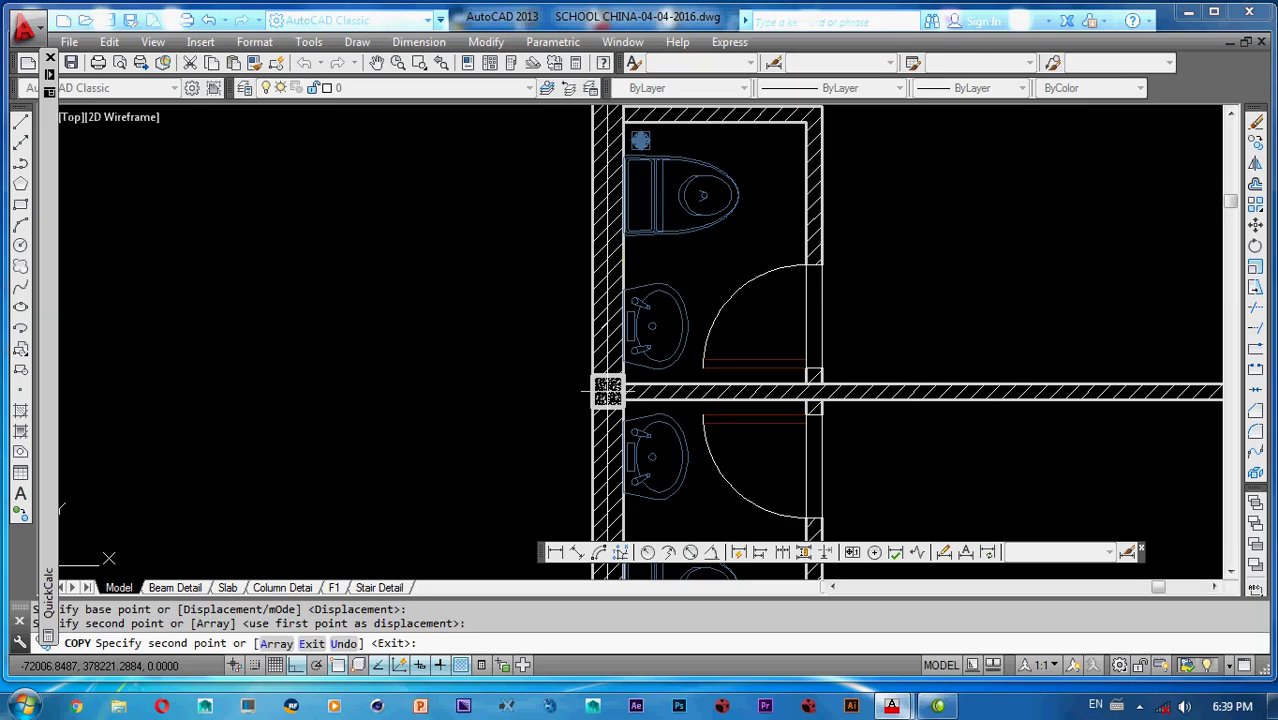
pyautogui.press('Escape')
# - Erase the upper toilet, with its walls, door and fixtures, from the lower toilet block on the adjacent plan's left outer wall
pyautogui.scroll(-3, 607, 391)
pyautogui.scroll(-3, 675, 283)
pyautogui.scroll(3, 688, 279)
pyautogui.click(736, 255)
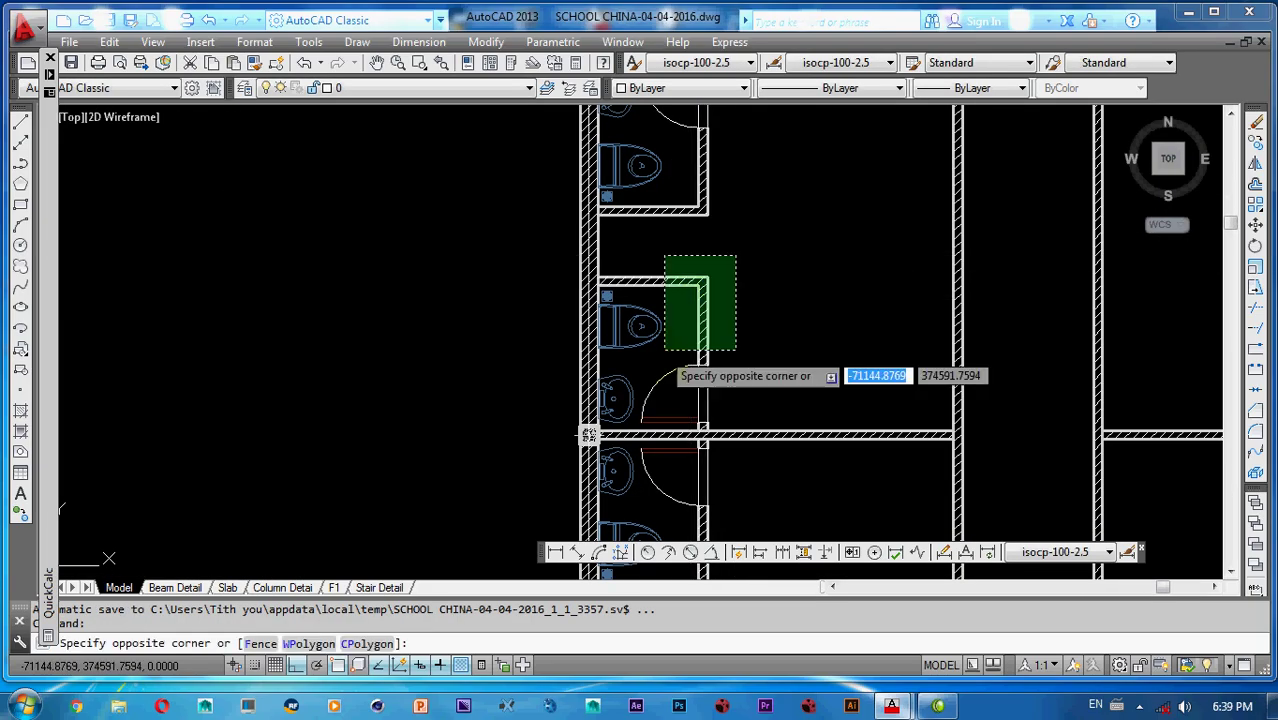
pyautogui.click(588, 435)
pyautogui.press('Delete')
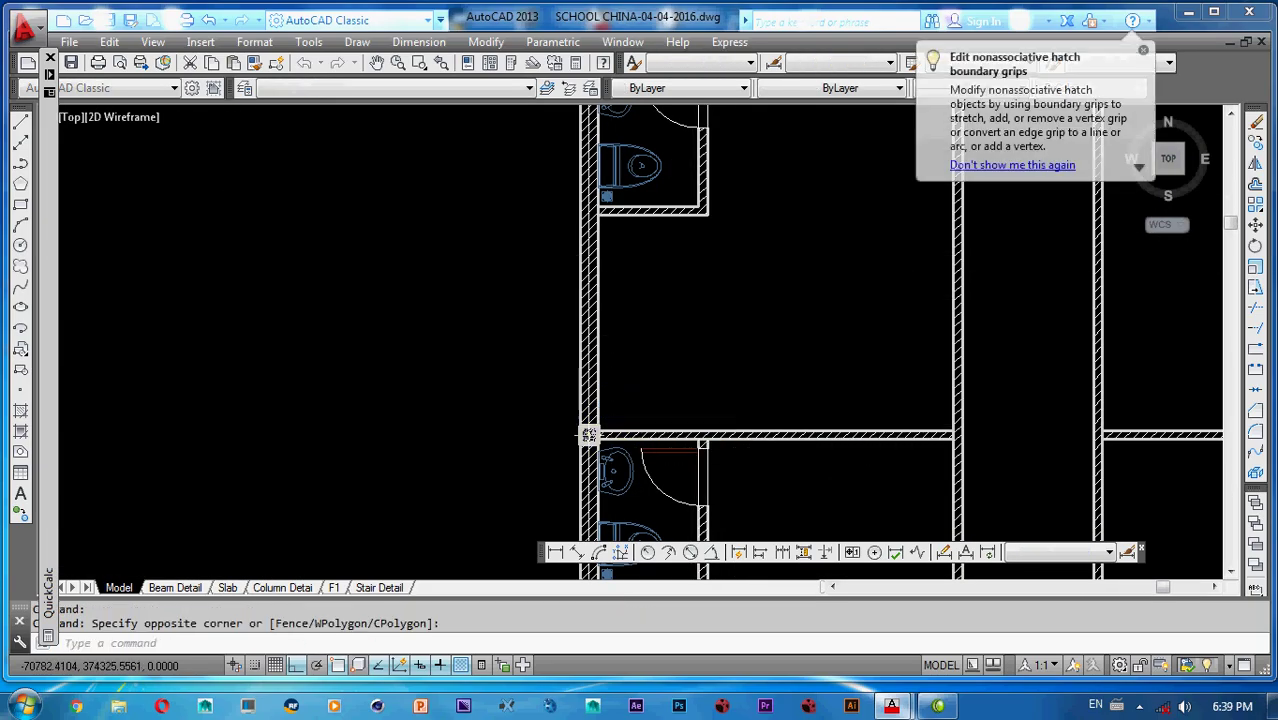
pyautogui.scroll(-5, 700, 330)
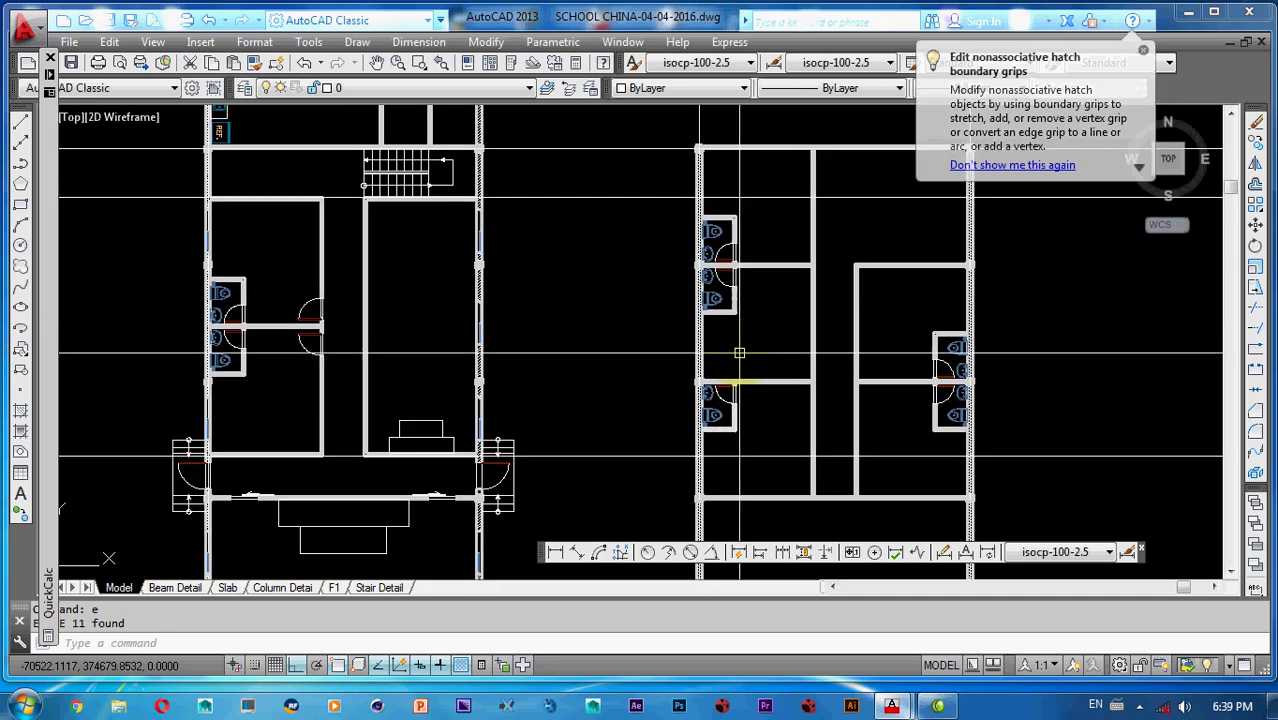
# - Erase the two horizontal construction lines crossing both floor plans above and below the staircase, and save the drawing
pyautogui.moveTo(750, 345); pyautogui.dragTo(802, 333, button='middle')
pyautogui.moveTo(631, 345); pyautogui.dragTo(643, 341, button='middle')
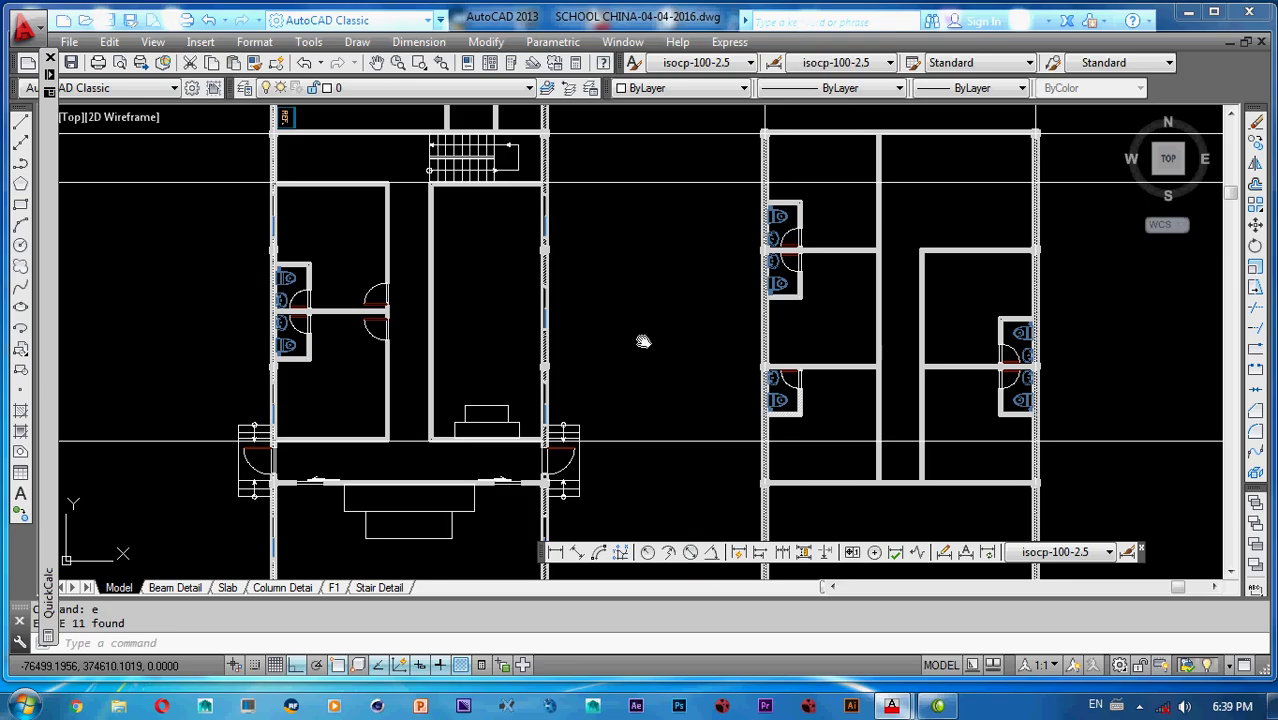
pyautogui.moveTo(643, 341); pyautogui.dragTo(642, 340, button='middle')
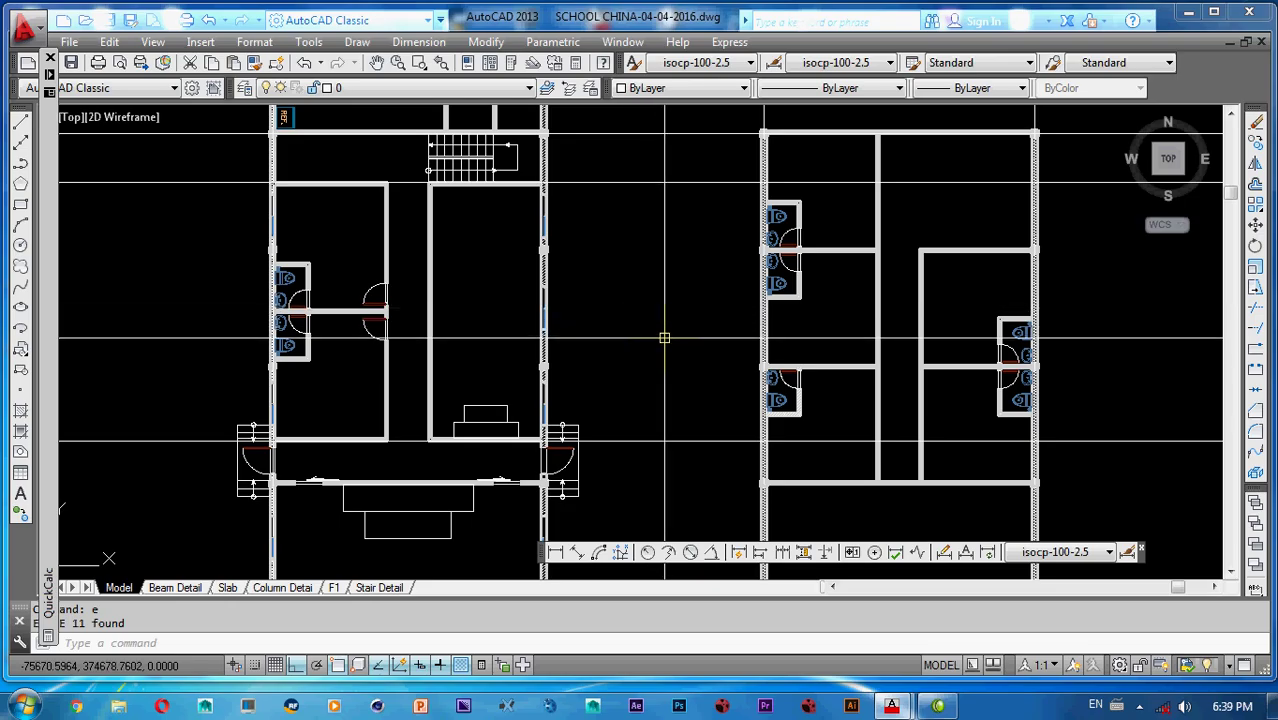
pyautogui.scroll(-3, 664, 338)
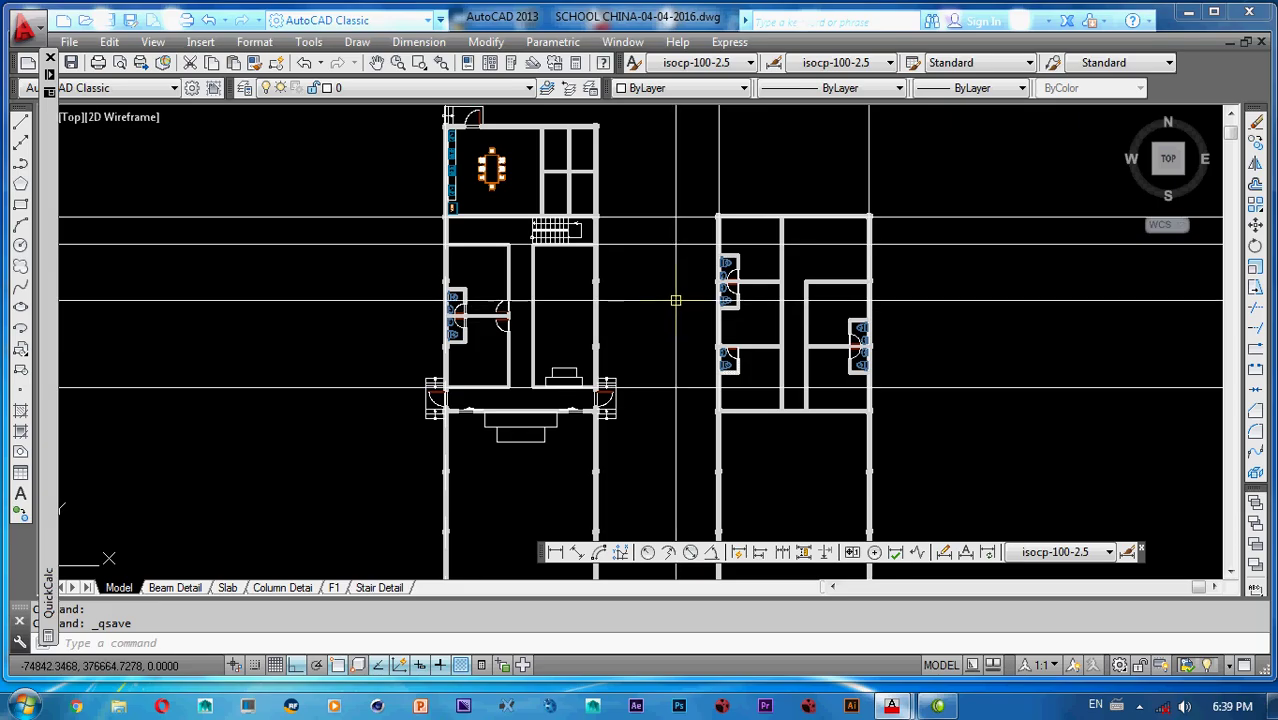
pyautogui.moveTo(679, 291); pyautogui.dragTo(745, 288, button='middle')
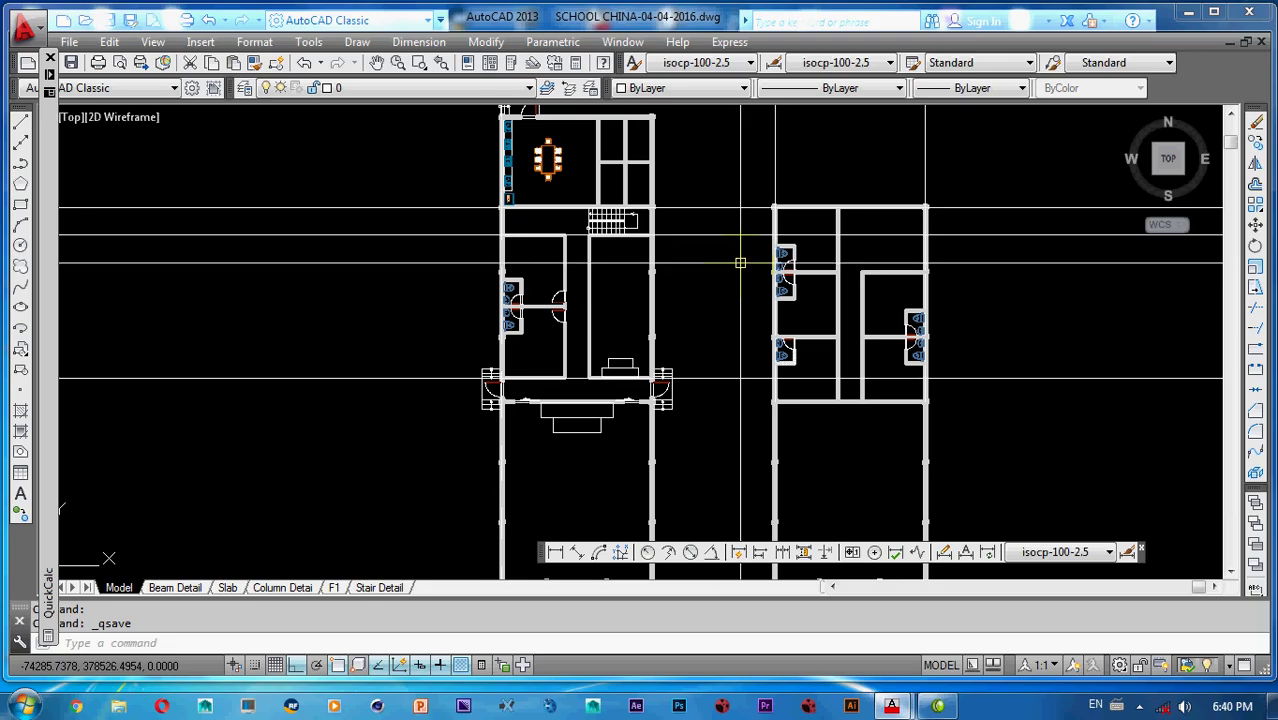
pyautogui.scroll(3, 700, 275)
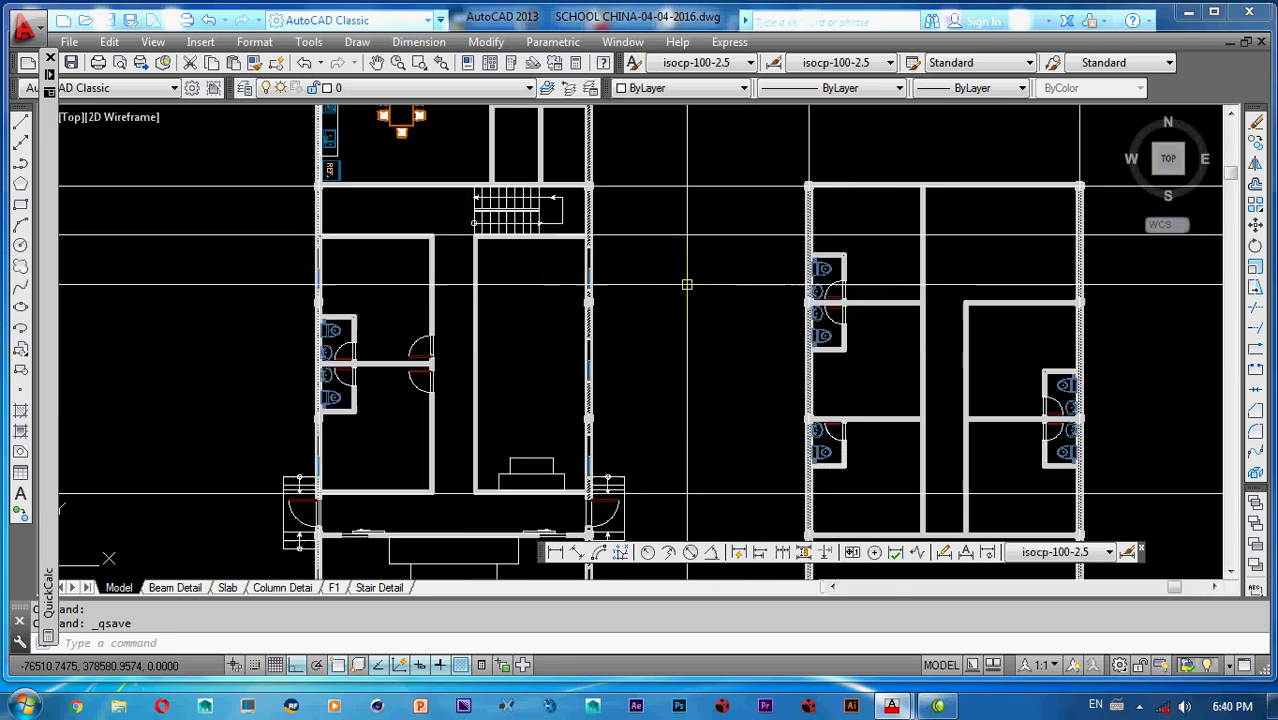
pyautogui.moveTo(707, 337); pyautogui.dragTo(691, 371, button='middle')
pyautogui.click(735, 237)
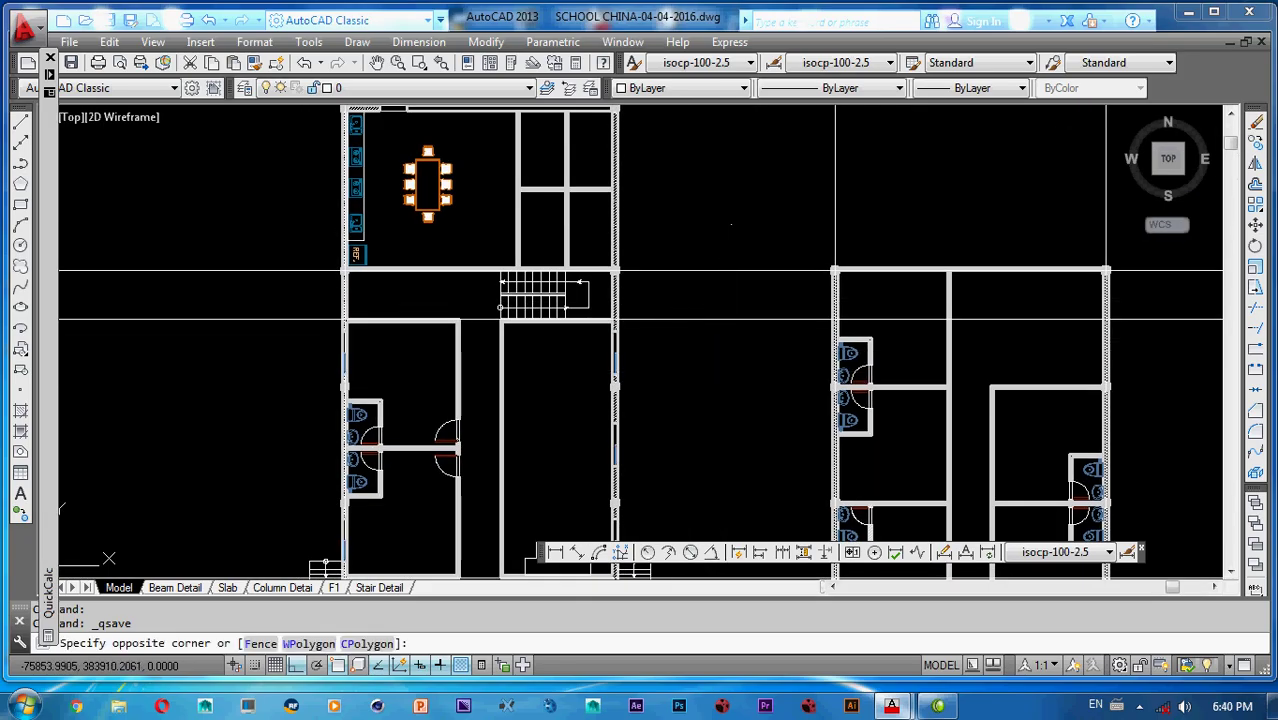
pyautogui.click(694, 346)
pyautogui.write('e')
pyautogui.press('Return')
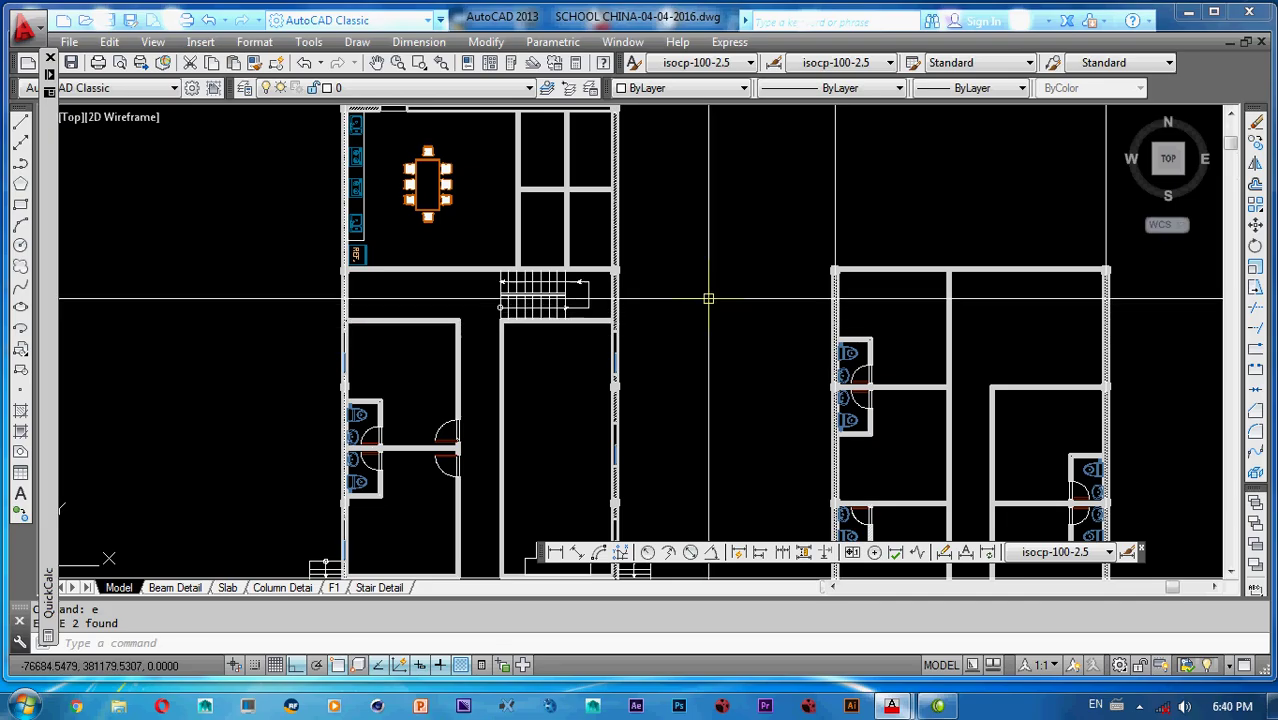
pyautogui.moveTo(705, 285)
pyautogui.mouseDown(button='middle')
pyautogui.moveTo(662, 380)
pyautogui.moveTo(697, 266)
pyautogui.mouseUp(button='middle')
pyautogui.hotkey('ctrl', 's')
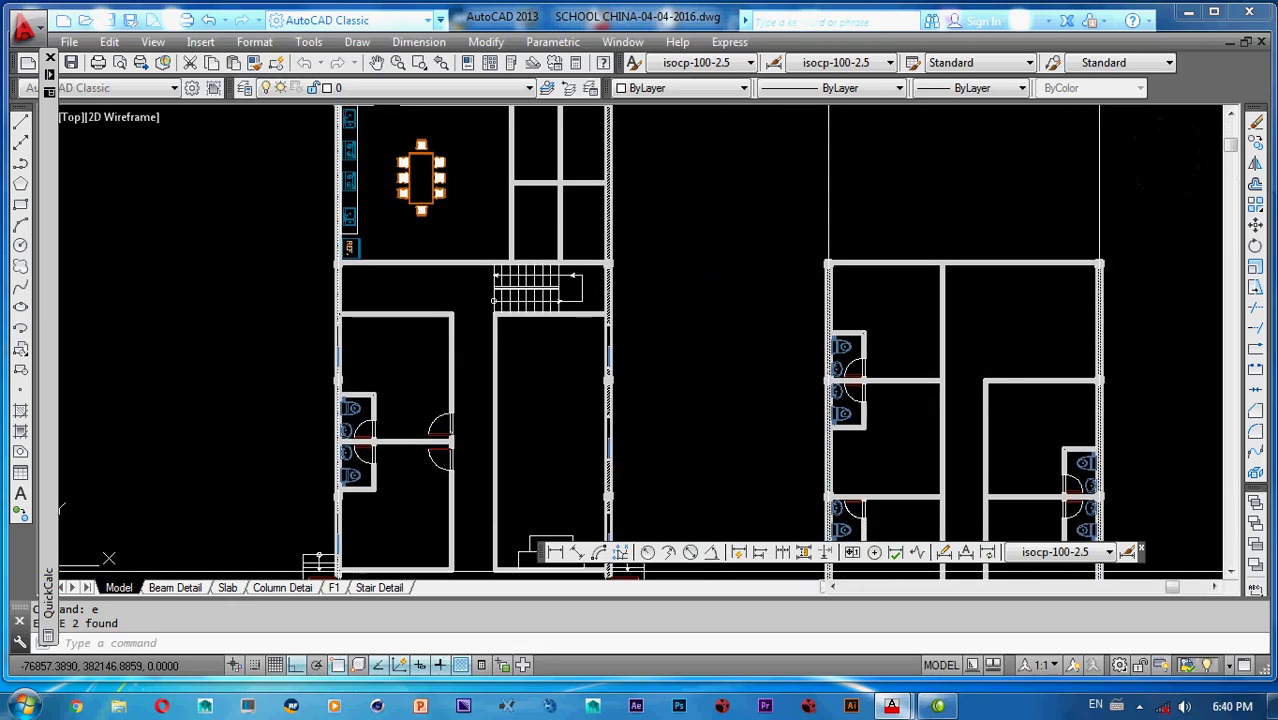
# - Erase the remaining horizontal construction line running across both floor plans near the side entrances
pyautogui.scroll(-2, 702, 299)
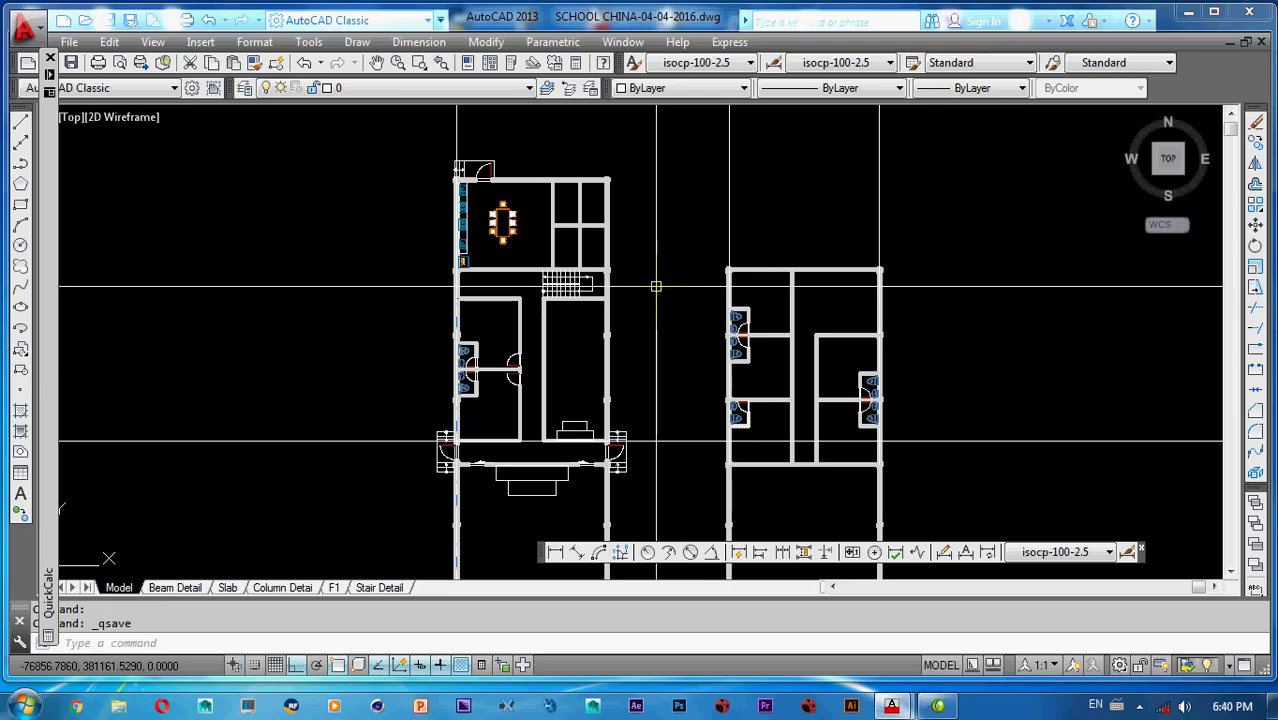
pyautogui.moveTo(656, 283)
pyautogui.mouseDown(button='middle')
pyautogui.moveTo(652, 262)
pyautogui.moveTo(682, 280)
pyautogui.moveTo(698, 242)
pyautogui.mouseUp(button='middle')
pyautogui.click(702, 318)
pyautogui.click(695, 431)
pyautogui.write('e')
pyautogui.press('Return')
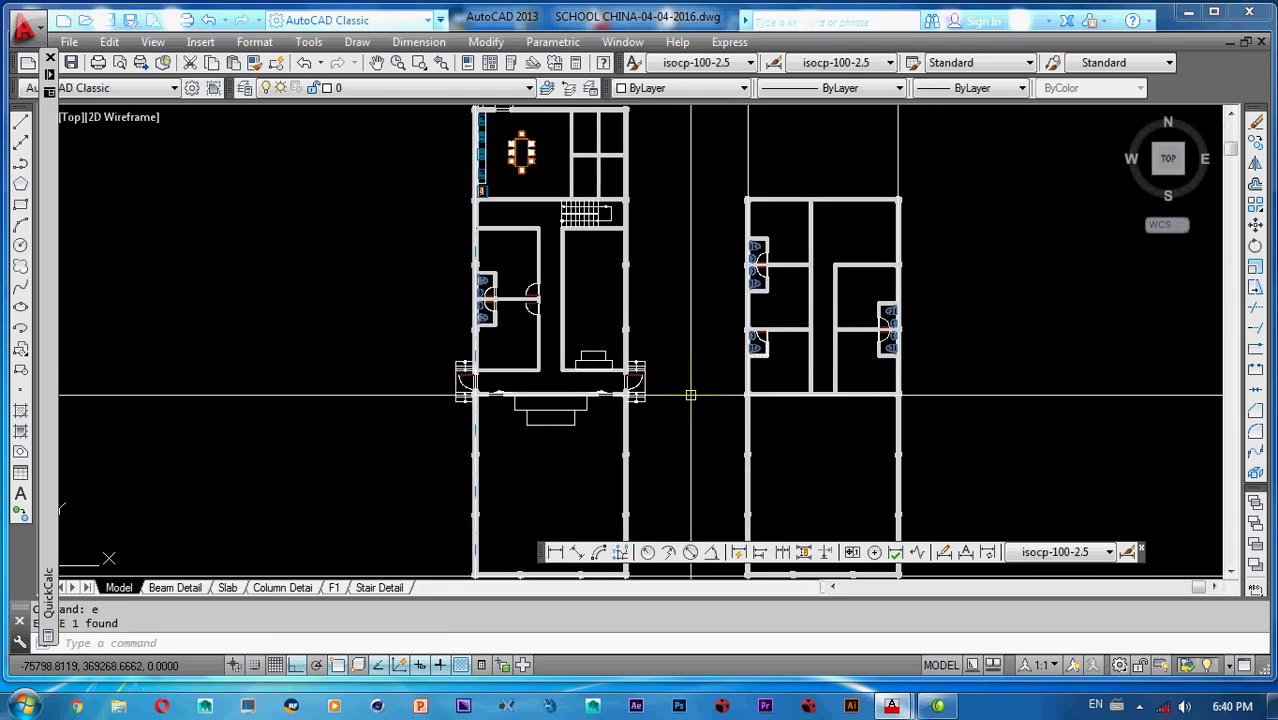
# - Copy the left sliding door leaf with its arrow from the lower wall to the outer corner of the wall right of the corridor opening
pyautogui.scroll(3, 696, 369)
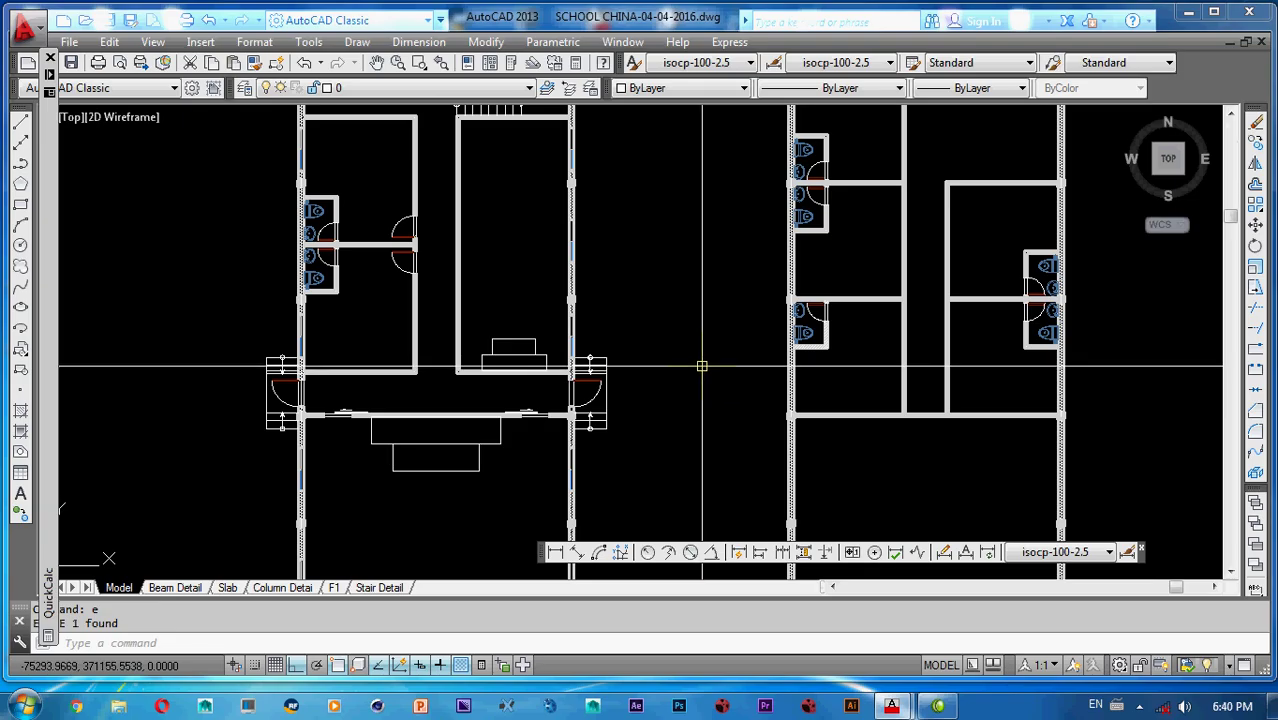
pyautogui.scroll(5, 702, 367)
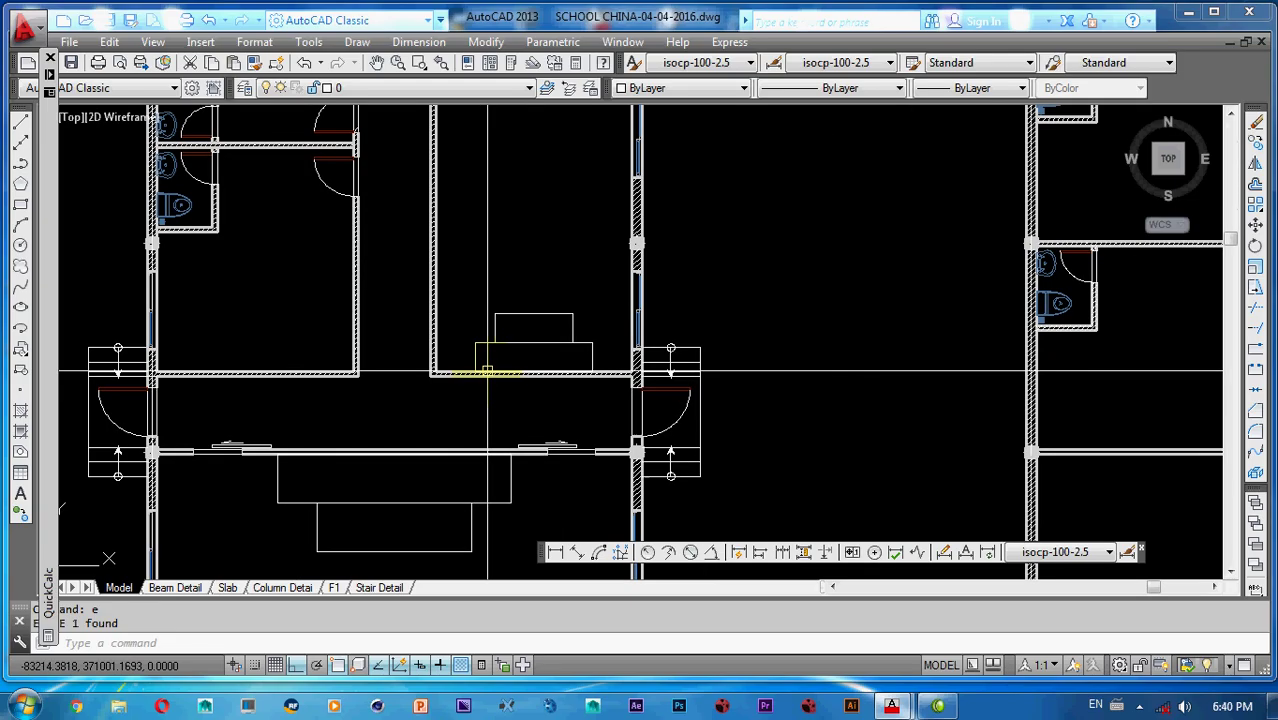
pyautogui.moveTo(519, 388)
pyautogui.mouseDown(button='middle')
pyautogui.moveTo(591, 320)
pyautogui.moveTo(709, 279)
pyautogui.mouseUp(button='middle')
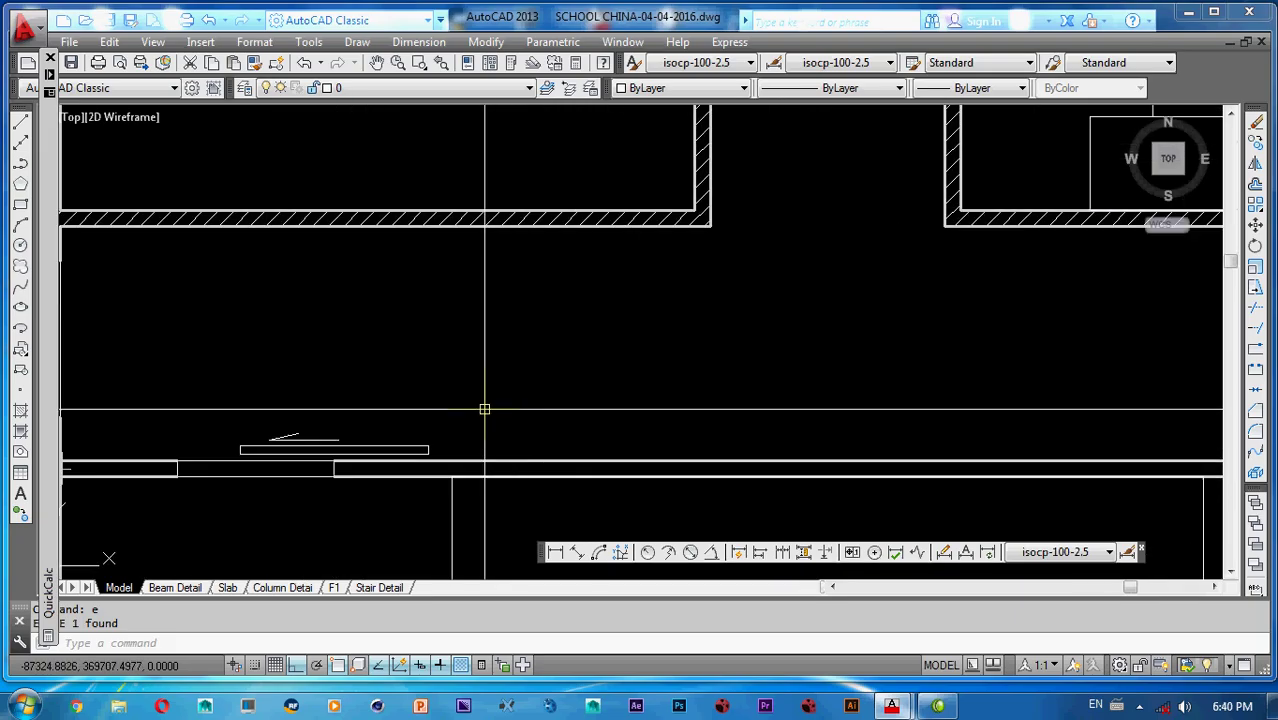
pyautogui.click(437, 401)
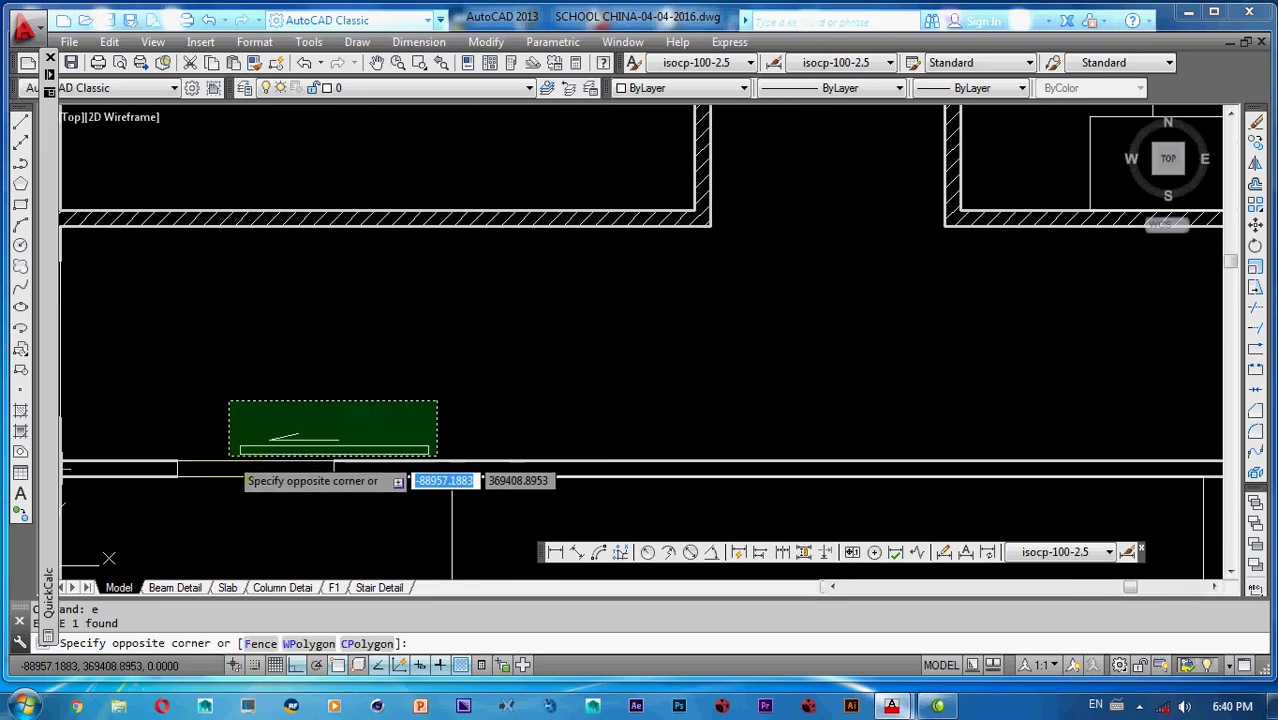
pyautogui.click(229, 456)
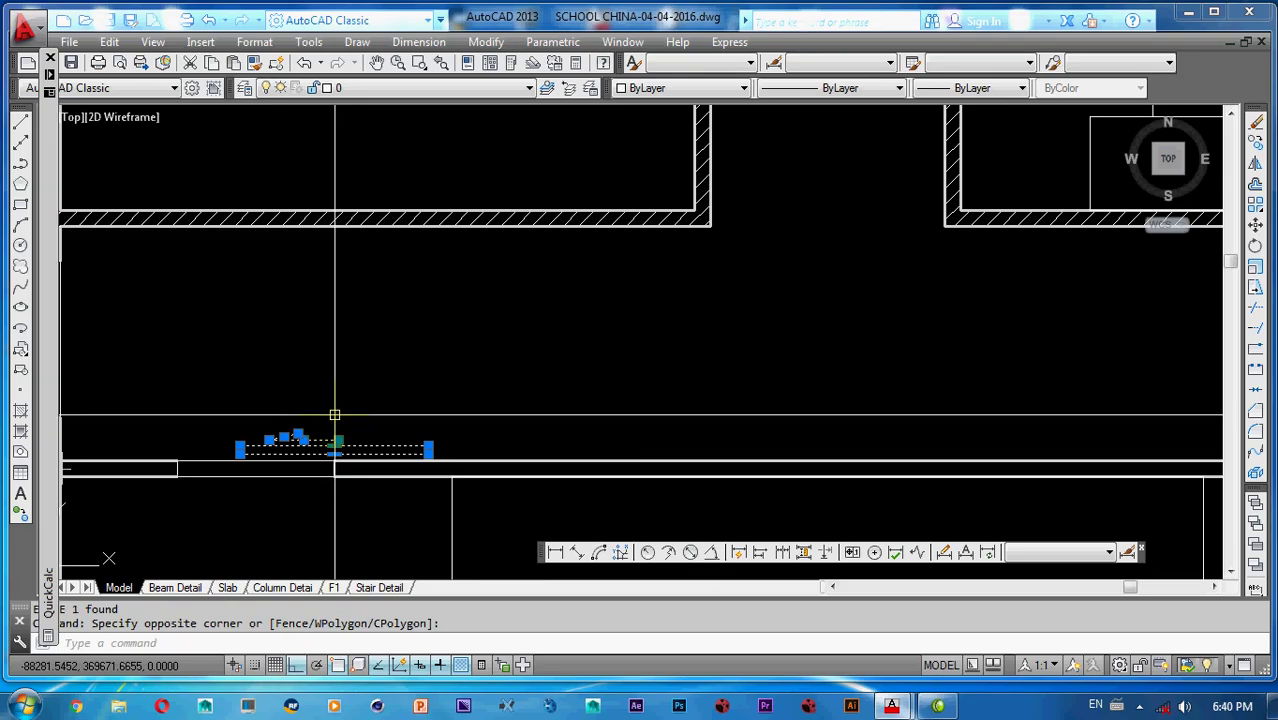
pyautogui.write('co')
pyautogui.press('Return')
pyautogui.click(241, 449)
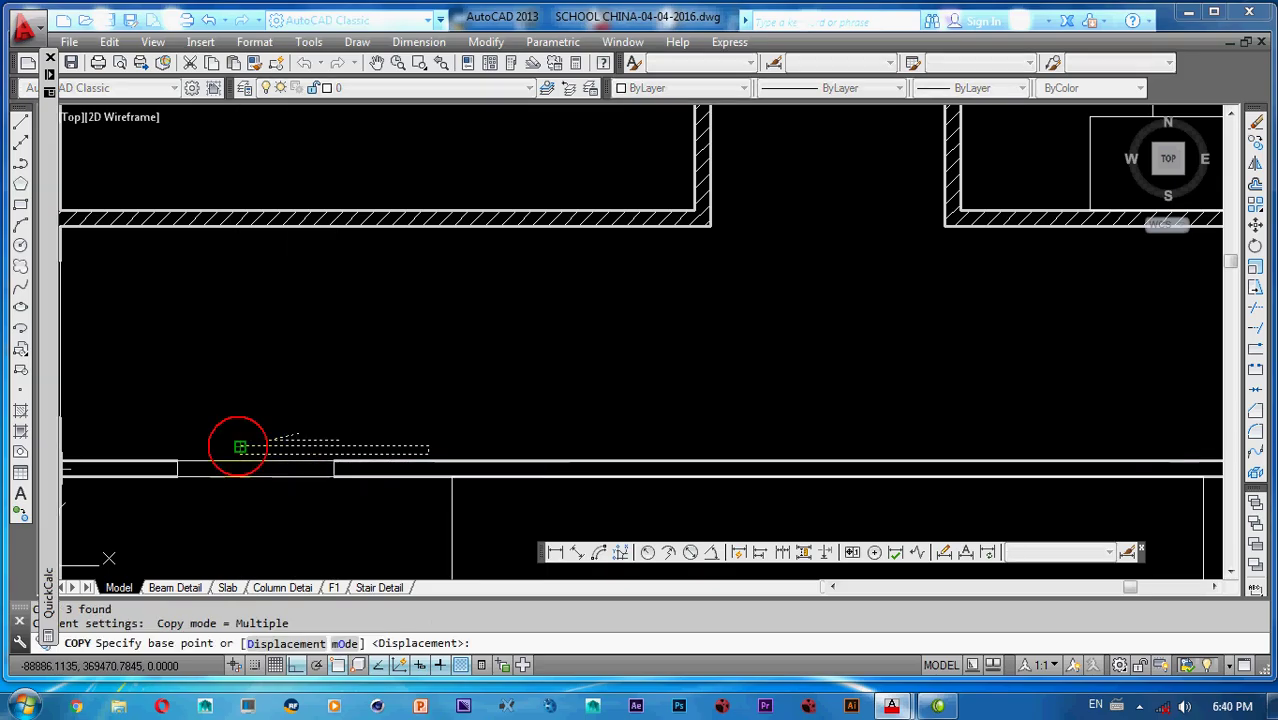
pyautogui.scroll(3, 930, 285)
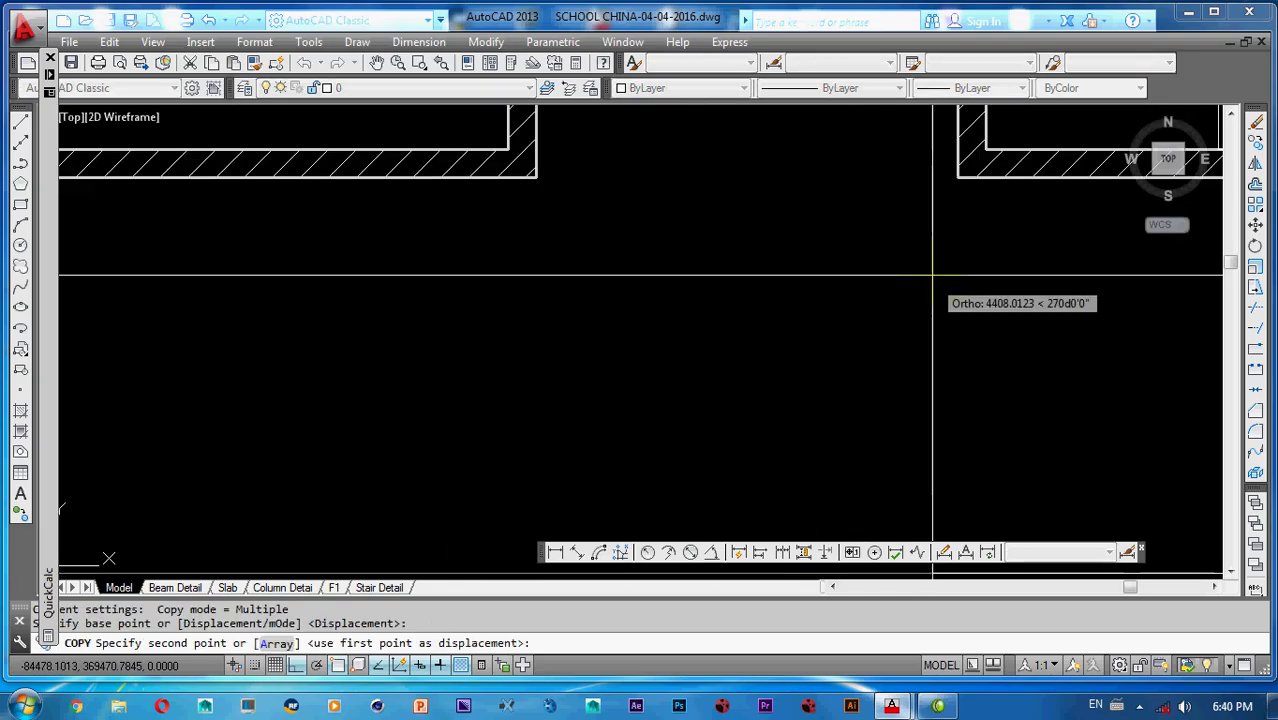
pyautogui.click(961, 180)
pyautogui.moveTo(942, 243); pyautogui.dragTo(698, 326, button='middle')
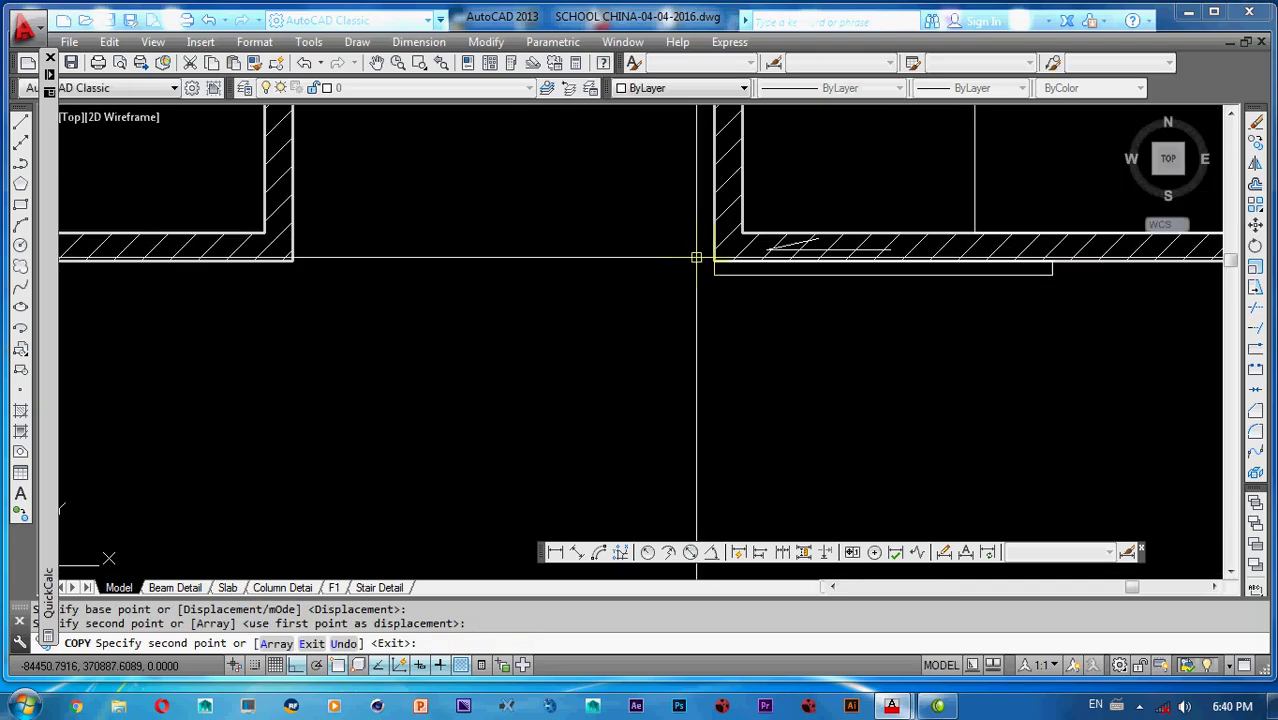
pyautogui.press('Escape')
pyautogui.click(689, 236)
pyautogui.click(1061, 282)
pyautogui.moveTo(1087, 306); pyautogui.dragTo(1058, 311, button='middle')
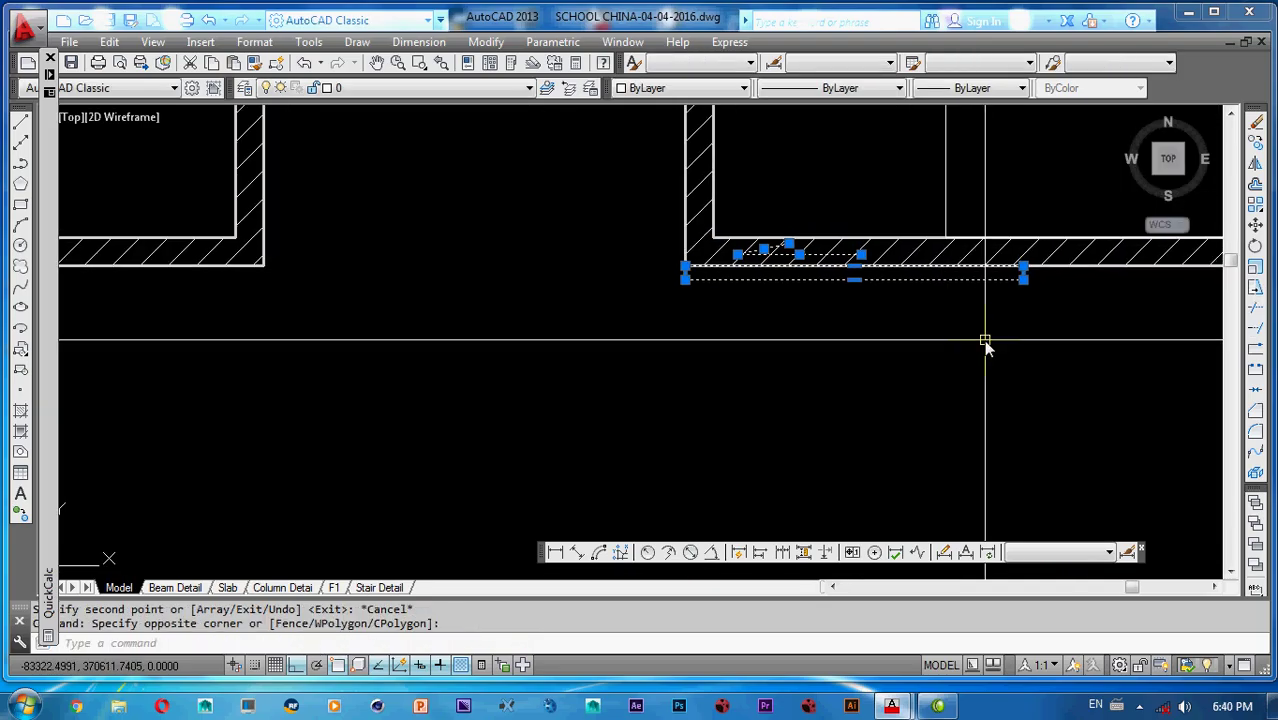
pyautogui.press('Return')
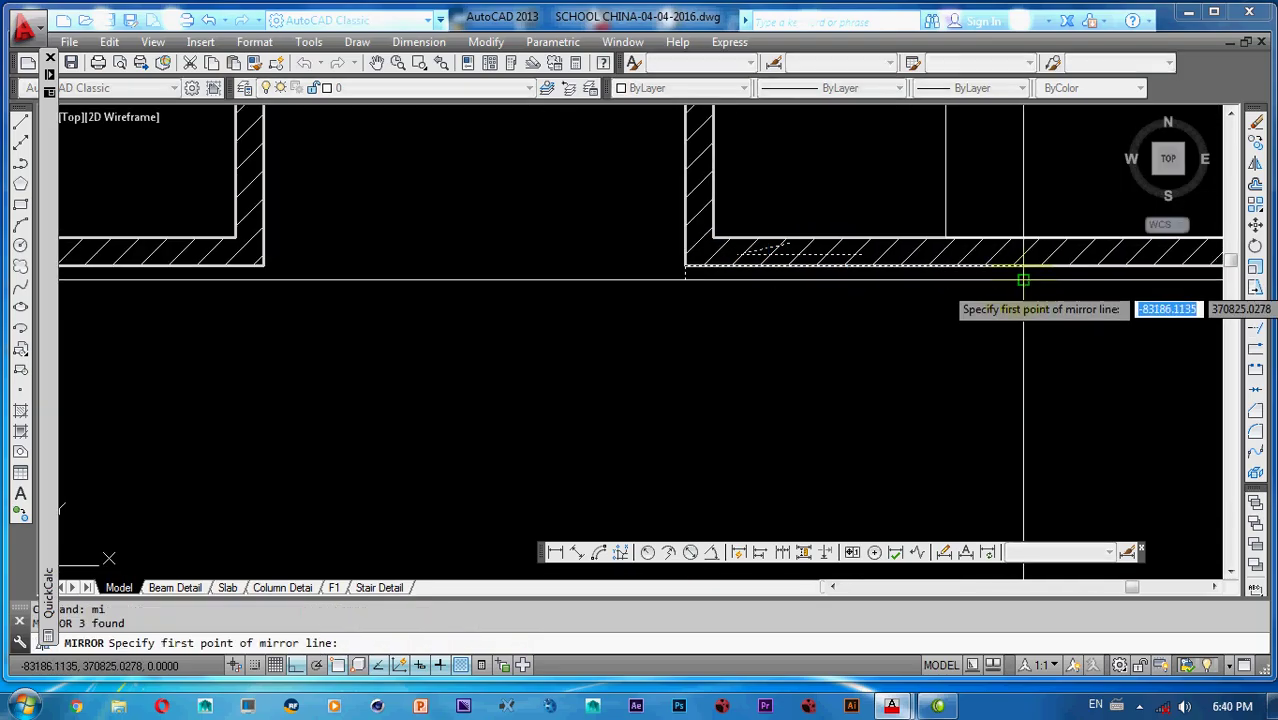
pyautogui.press('Escape')
pyautogui.press('Escape')
# - Mirror the copied door leaf and arrow about the leaf's lower edge, deleting the source objects
pyautogui.click(644, 228)
pyautogui.click(1056, 328)
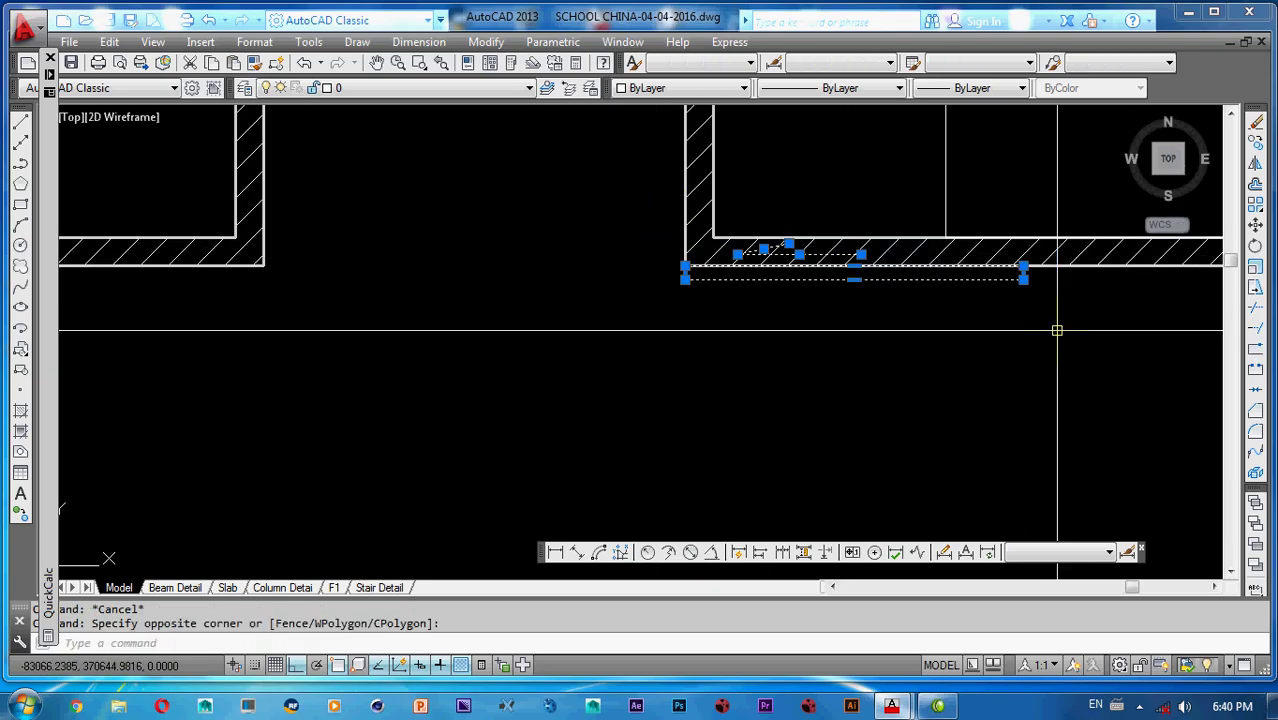
pyautogui.write('mi')
pyautogui.press('Return')
pyautogui.click(1031, 280)
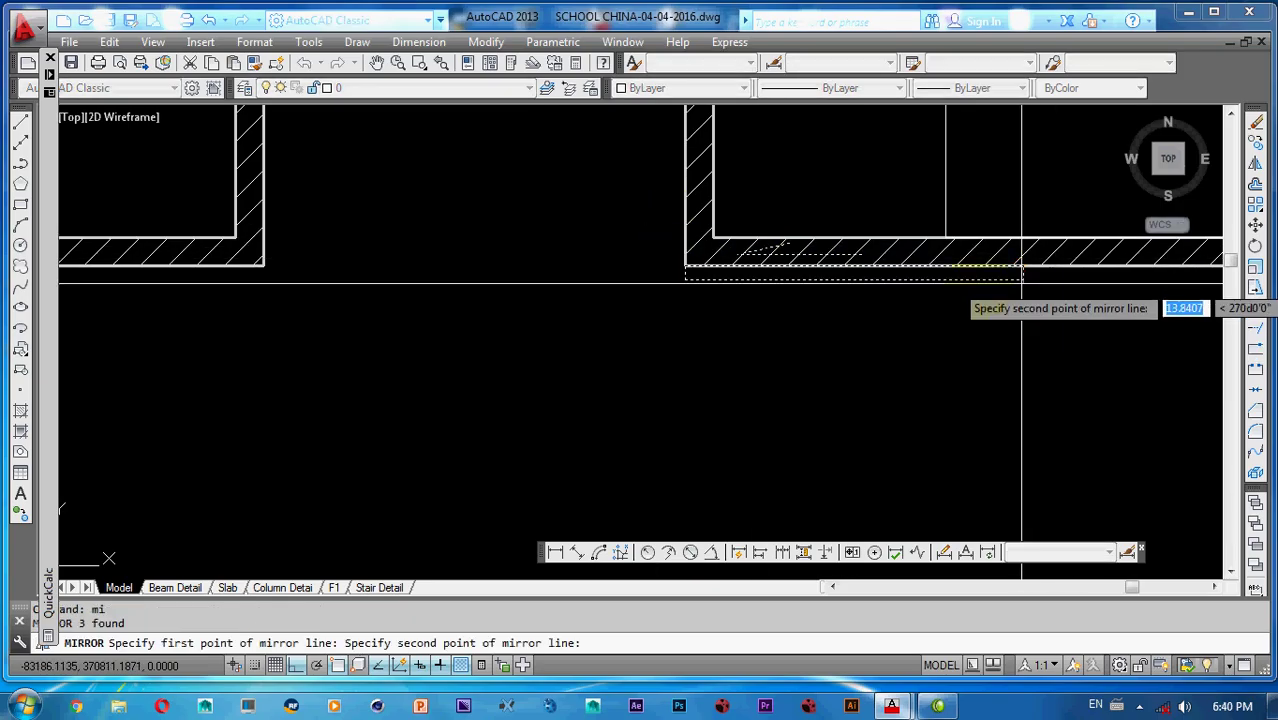
pyautogui.click(688, 283)
pyautogui.write('y')
pyautogui.press('Return')
pyautogui.scroll(-2, 665, 274)
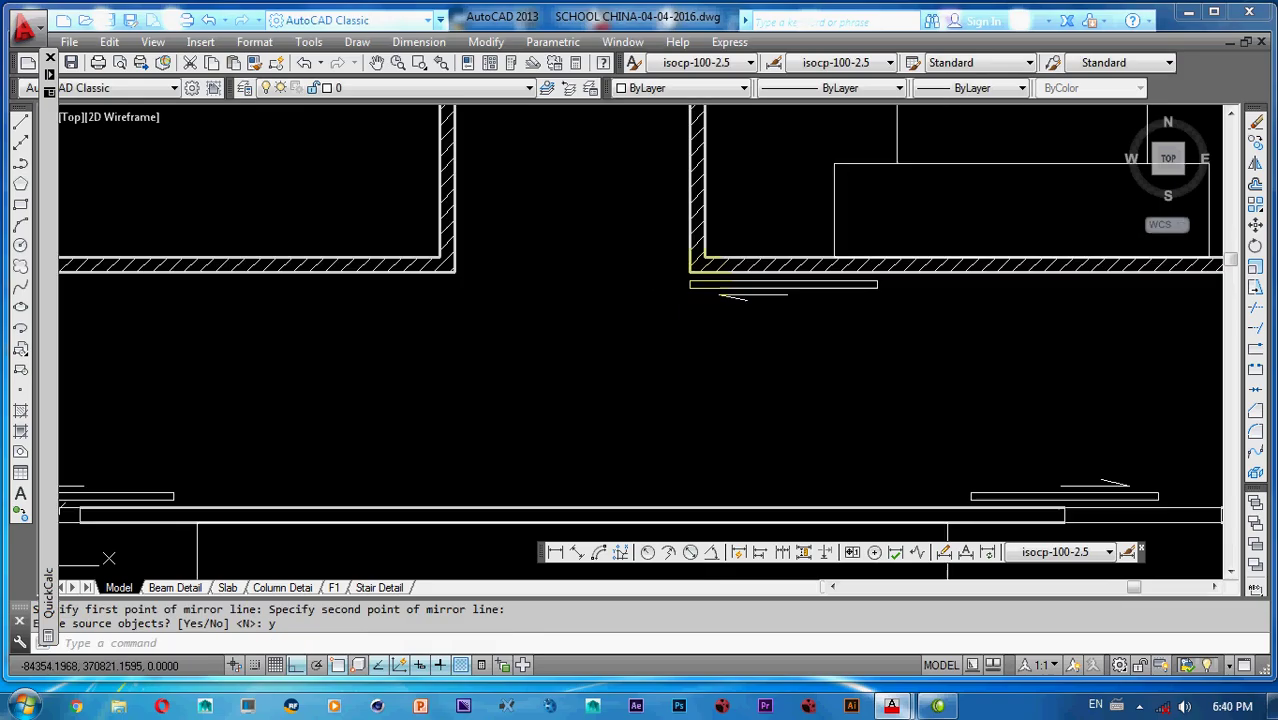
# - Move the flipped door leaf and its arrow 600 units horizontally to the left, into the corridor opening
pyautogui.scroll(2, 665, 274)
pyautogui.click(650, 267)
pyautogui.click(1062, 333)
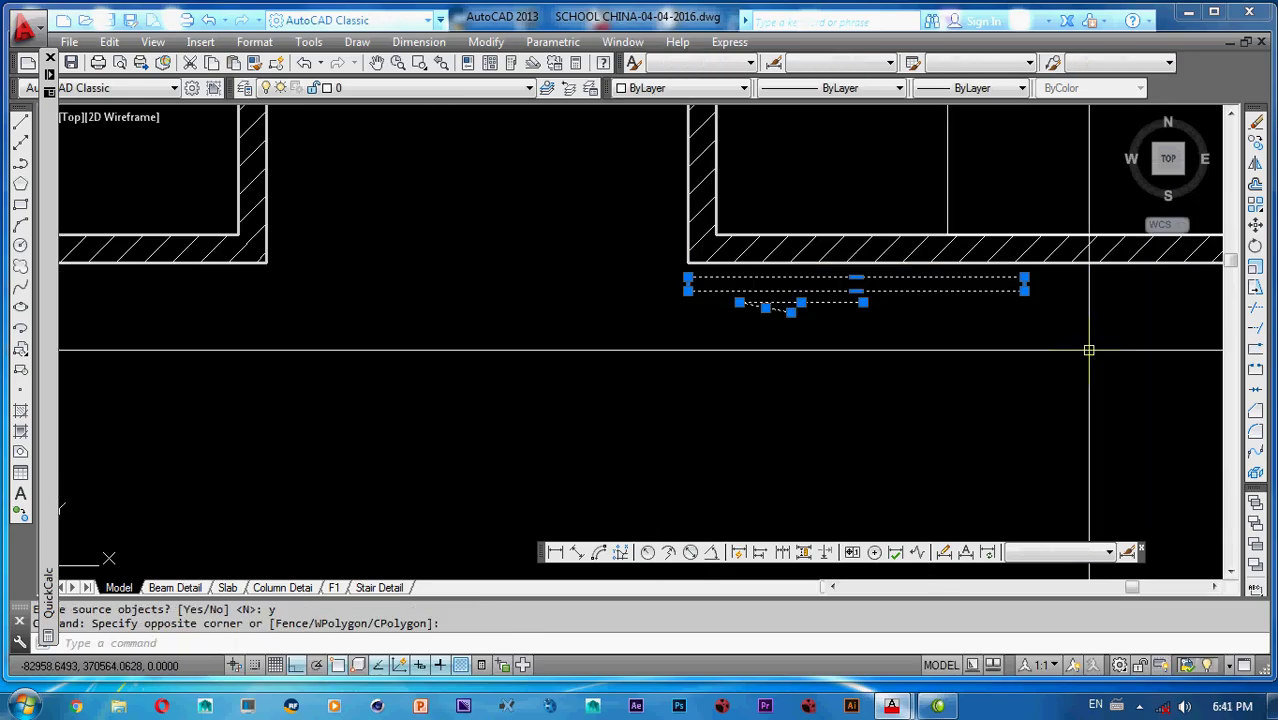
pyautogui.write('m')
pyautogui.press('Return')
pyautogui.click(978, 363)
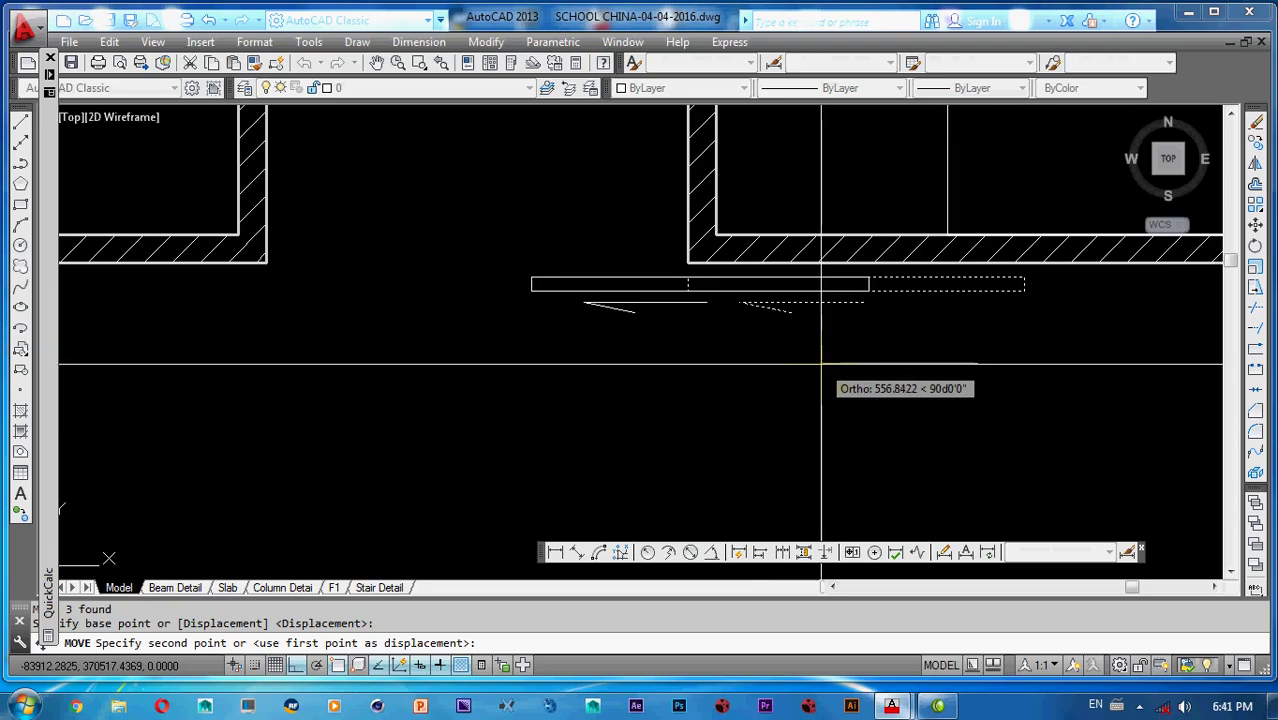
pyautogui.write('600')
pyautogui.press('Return')
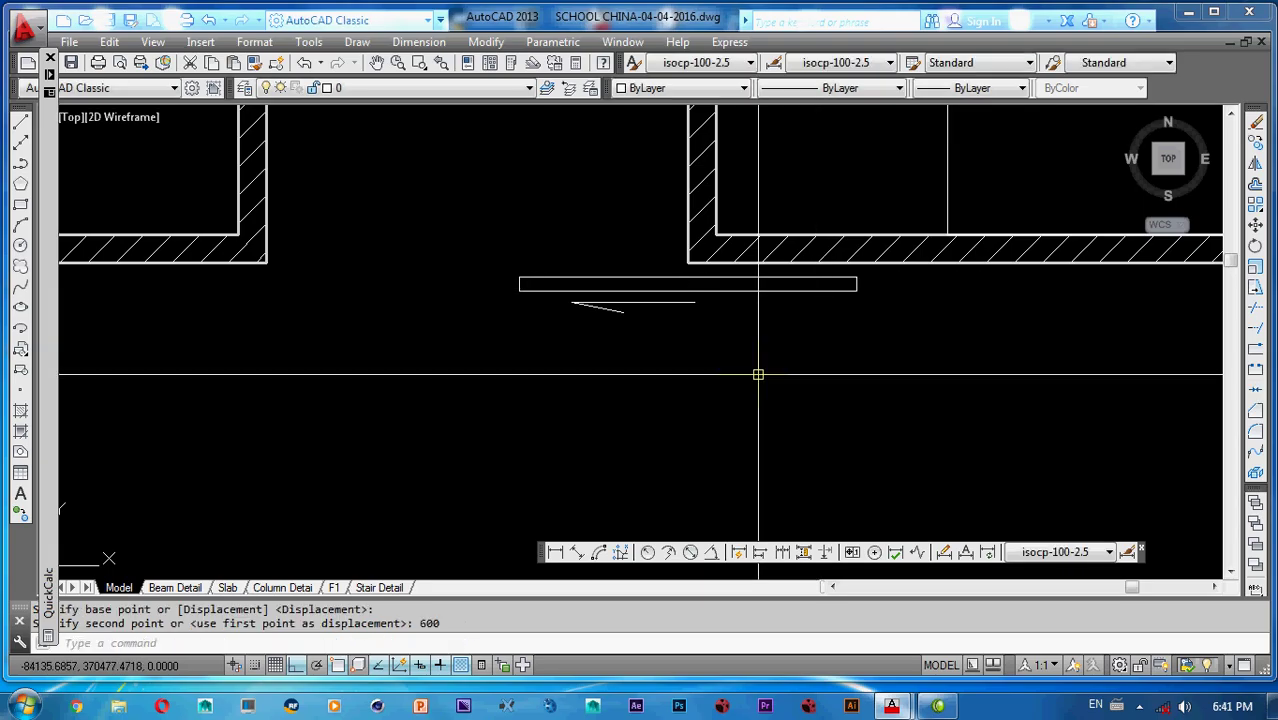
# - Mirror the door leaf and arrow about the leaf's left end, keeping the source, to form the second leaf
pyautogui.moveTo(820, 364); pyautogui.dragTo(902, 382, button='middle')
pyautogui.click(728, 362)
pyautogui.click(596, 251)
pyautogui.moveTo(627, 344); pyautogui.dragTo(662, 341, button='middle')
pyautogui.write('mi')
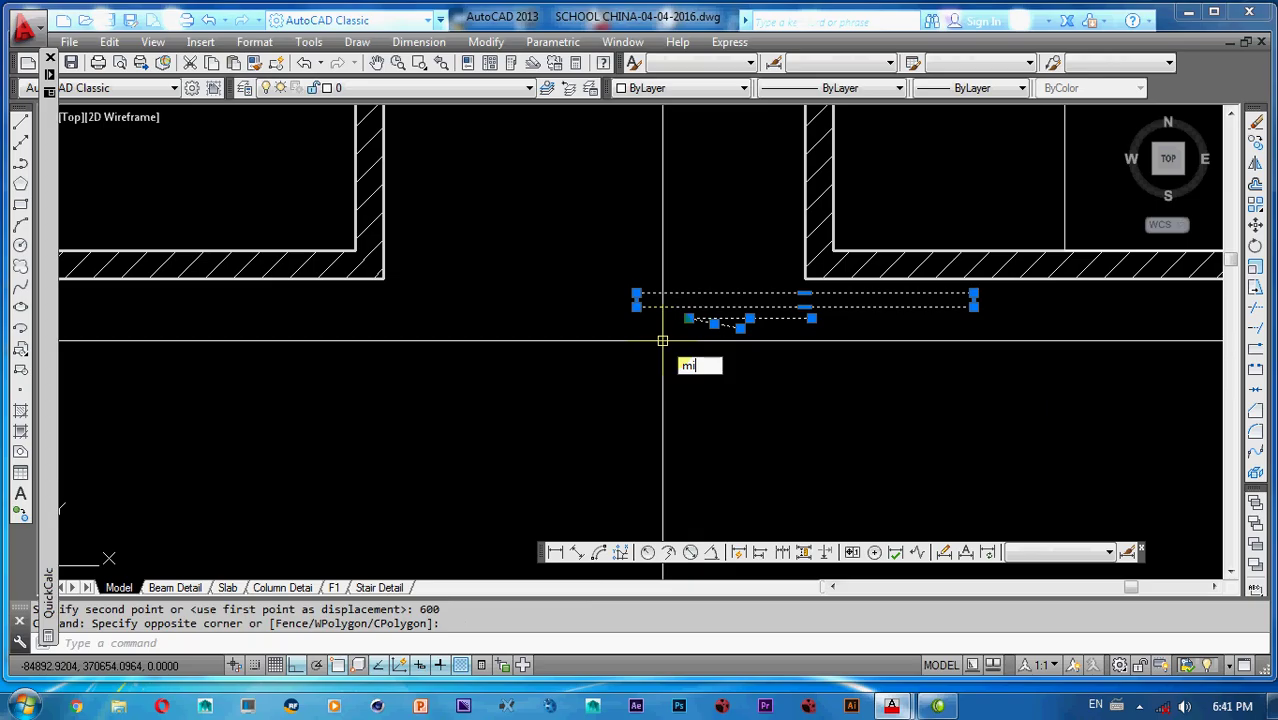
pyautogui.press('Return')
pyautogui.click(636, 294)
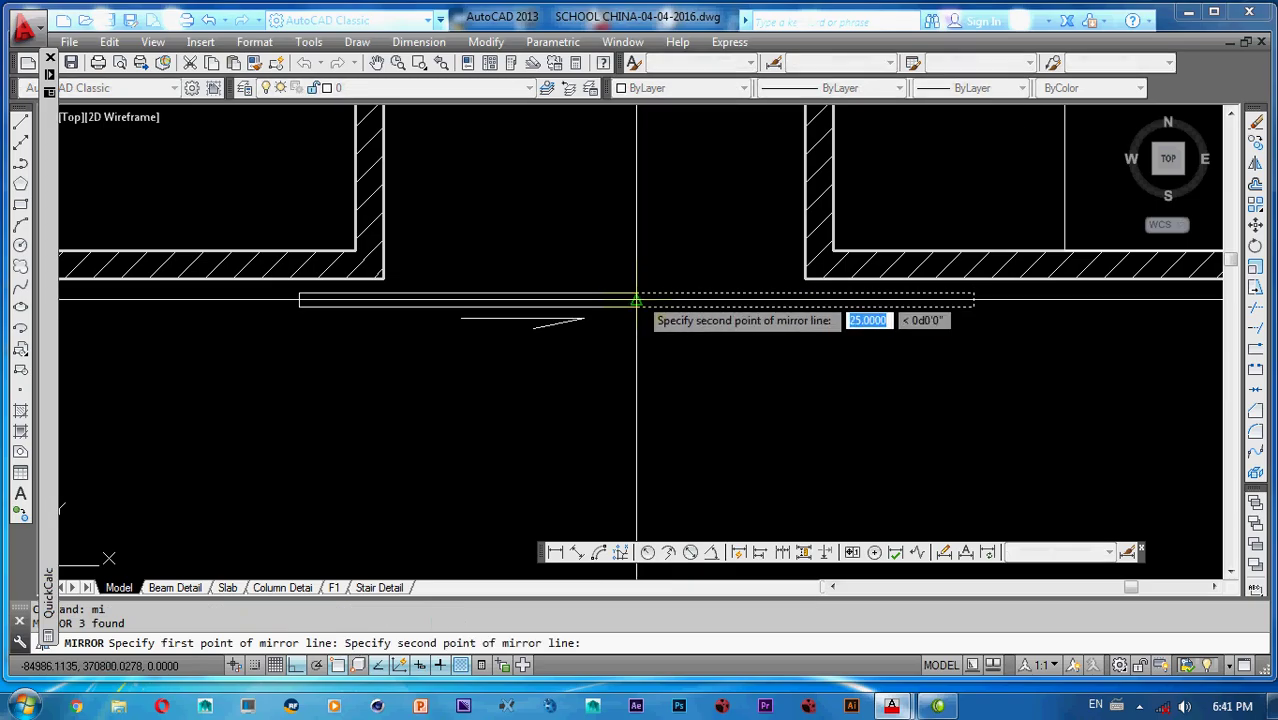
pyautogui.click(636, 294)
pyautogui.press('Return')
# - Move the mirrored left leaf and its arrow 200 units horizontally away from the right leaf
pyautogui.click(585, 274)
pyautogui.click(508, 348)
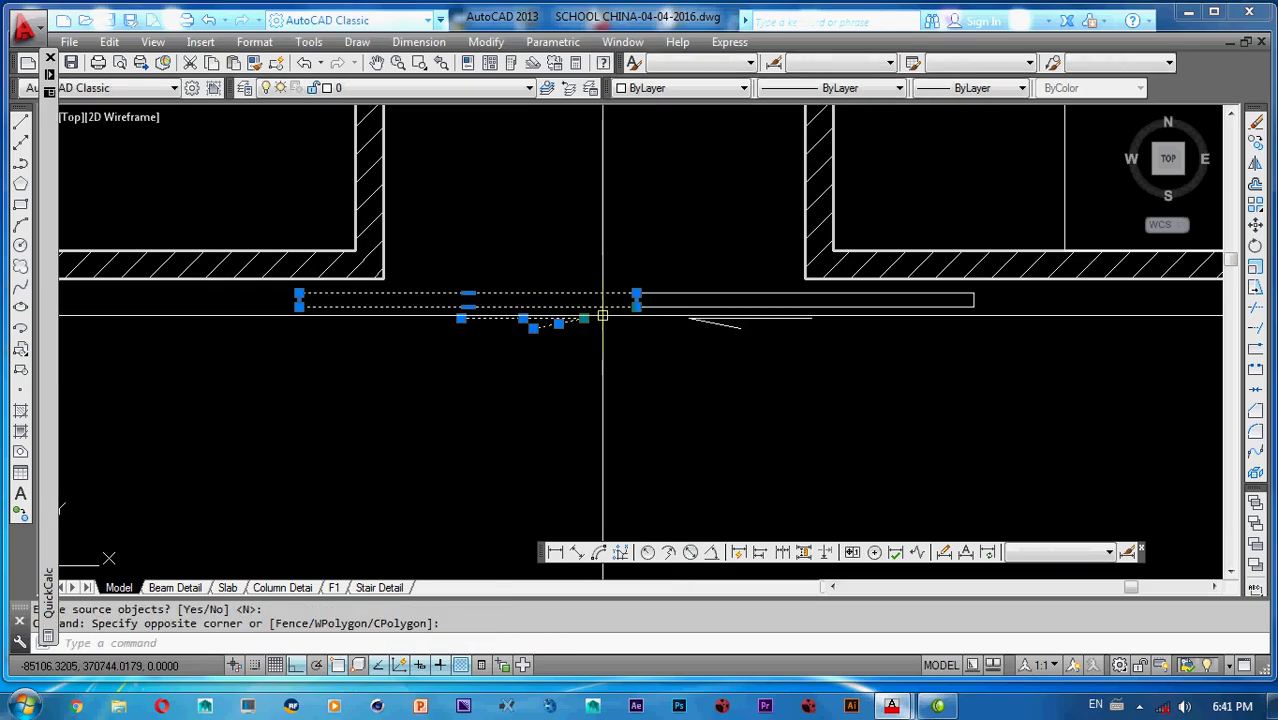
pyautogui.write('m')
pyautogui.press('Return')
pyautogui.click(665, 350)
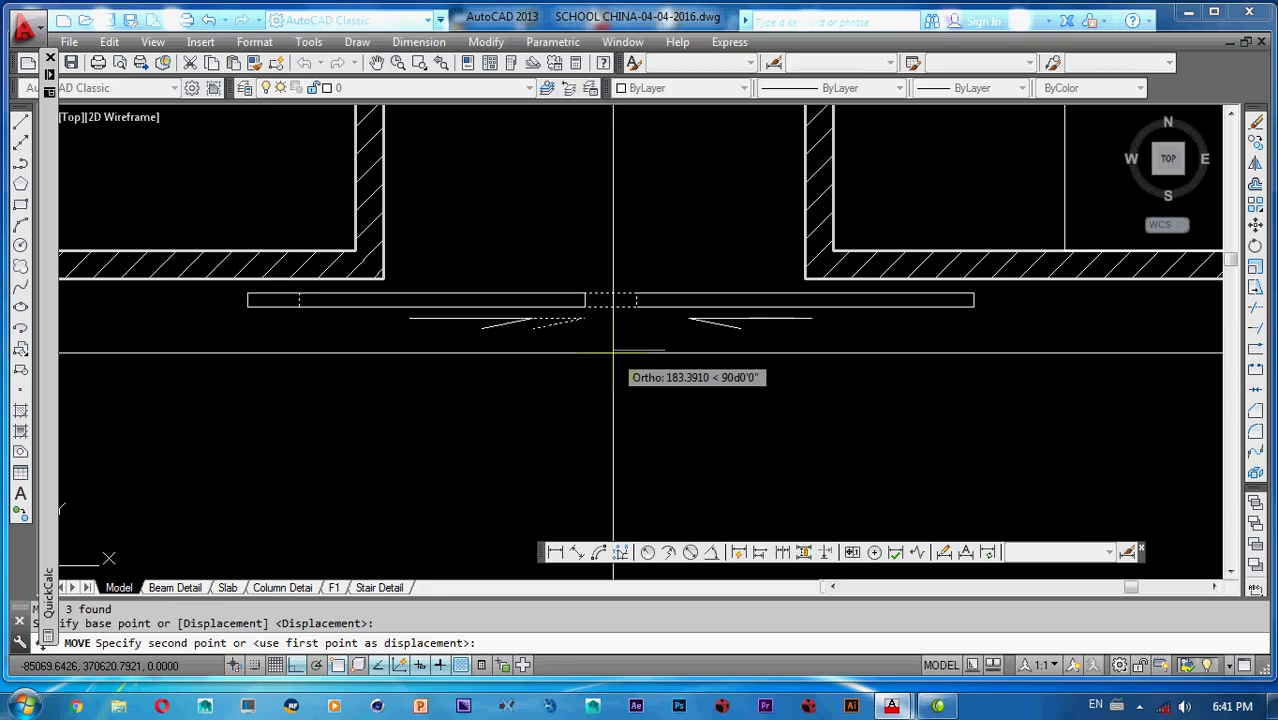
pyautogui.write('2')
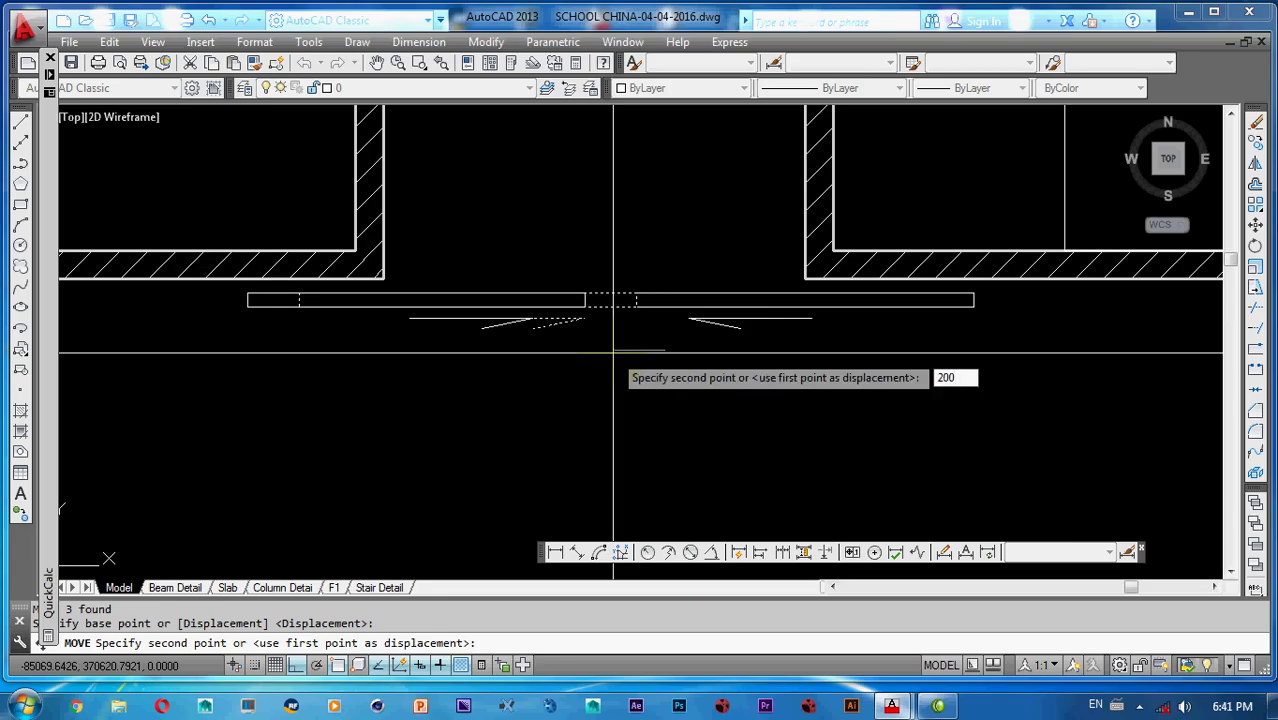
pyautogui.write('00')
pyautogui.press('Return')
# - Shift the left door leaf and its arrow a further 200 units to the left
pyautogui.click(590, 305)
pyautogui.click(545, 376)
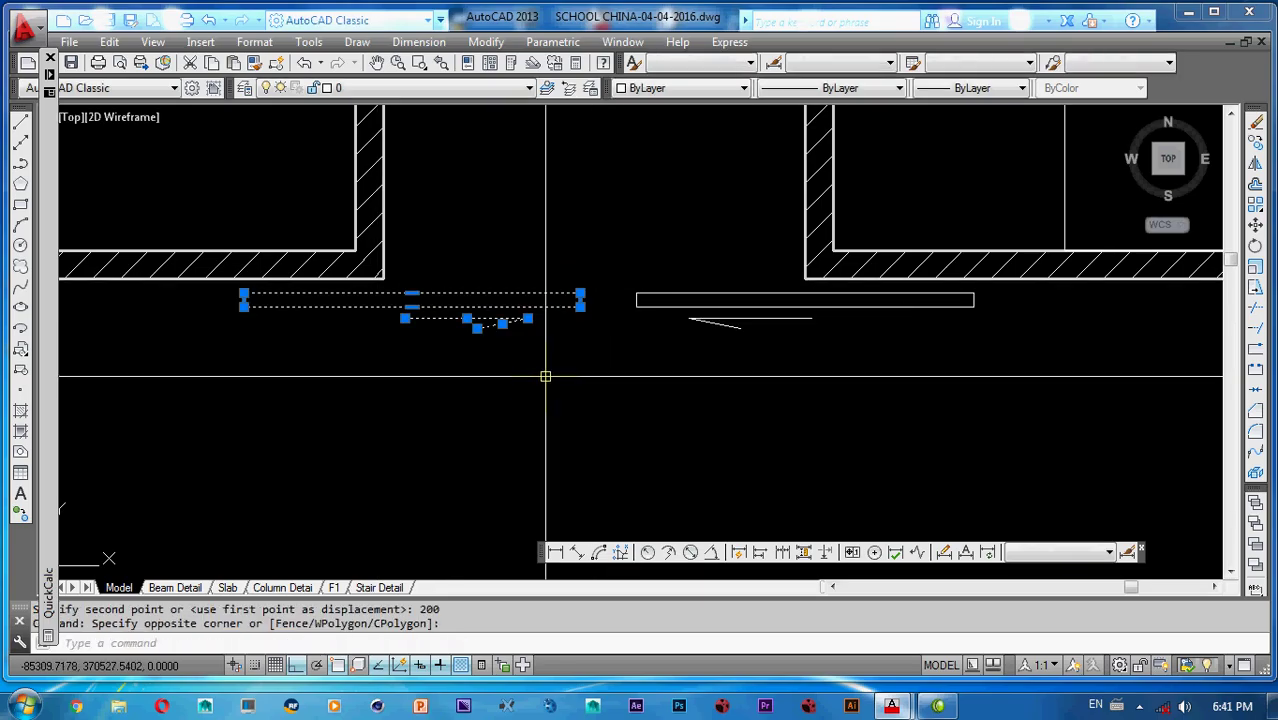
pyautogui.press('Return')
pyautogui.click(590, 378)
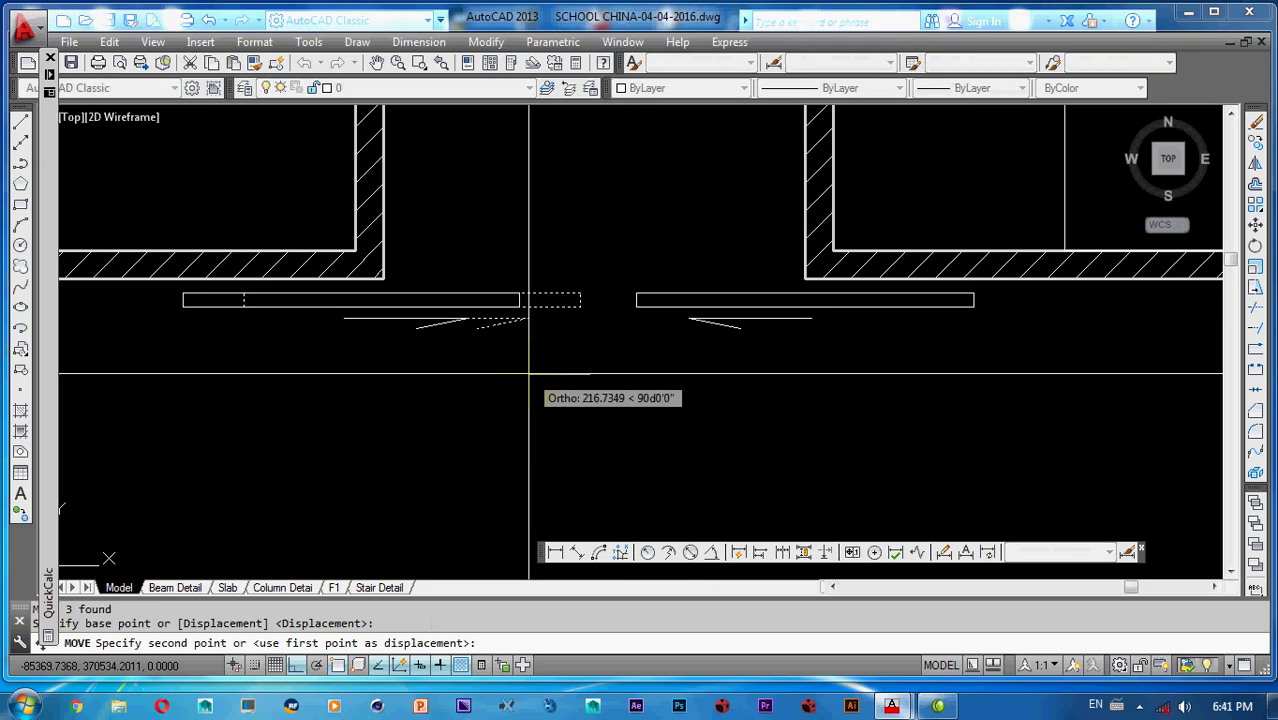
pyautogui.write('200')
pyautogui.press('Return')
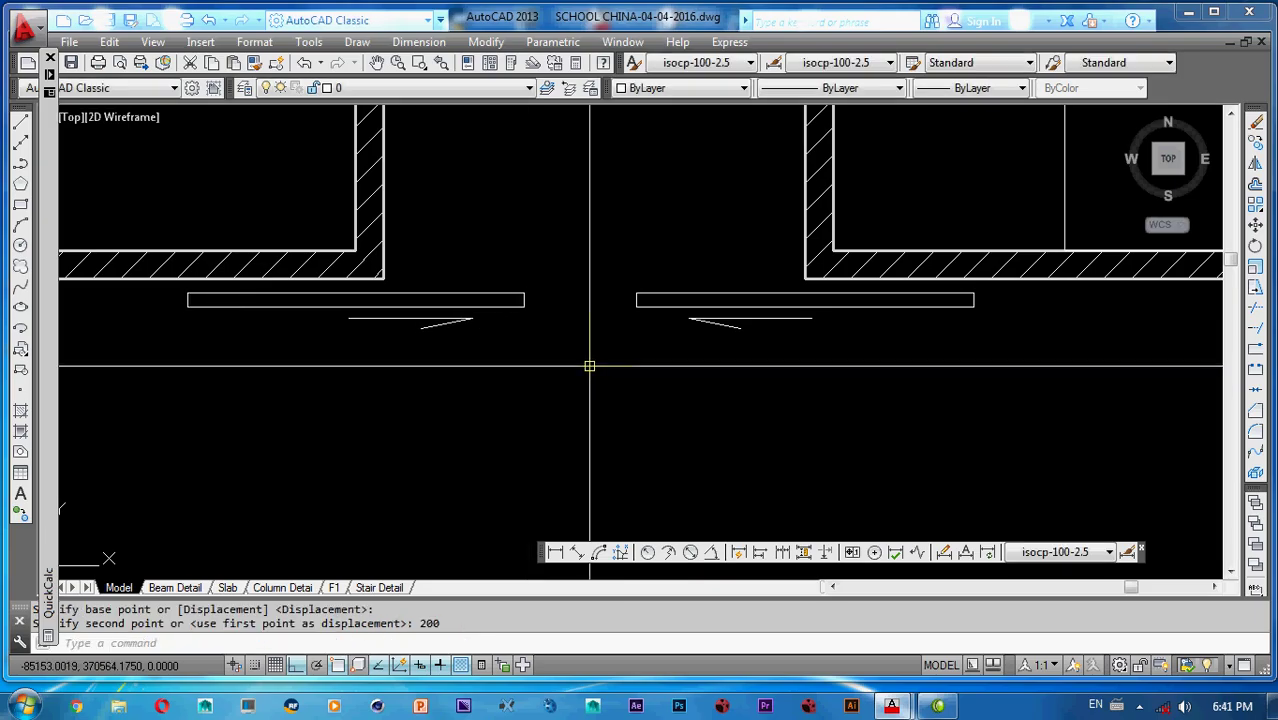
# - Move the right door leaf and its arrow 400 units horizontally to the right, away from the left leaf
pyautogui.click(611, 274)
pyautogui.click(1005, 361)
pyautogui.write('m')
pyautogui.press('Return')
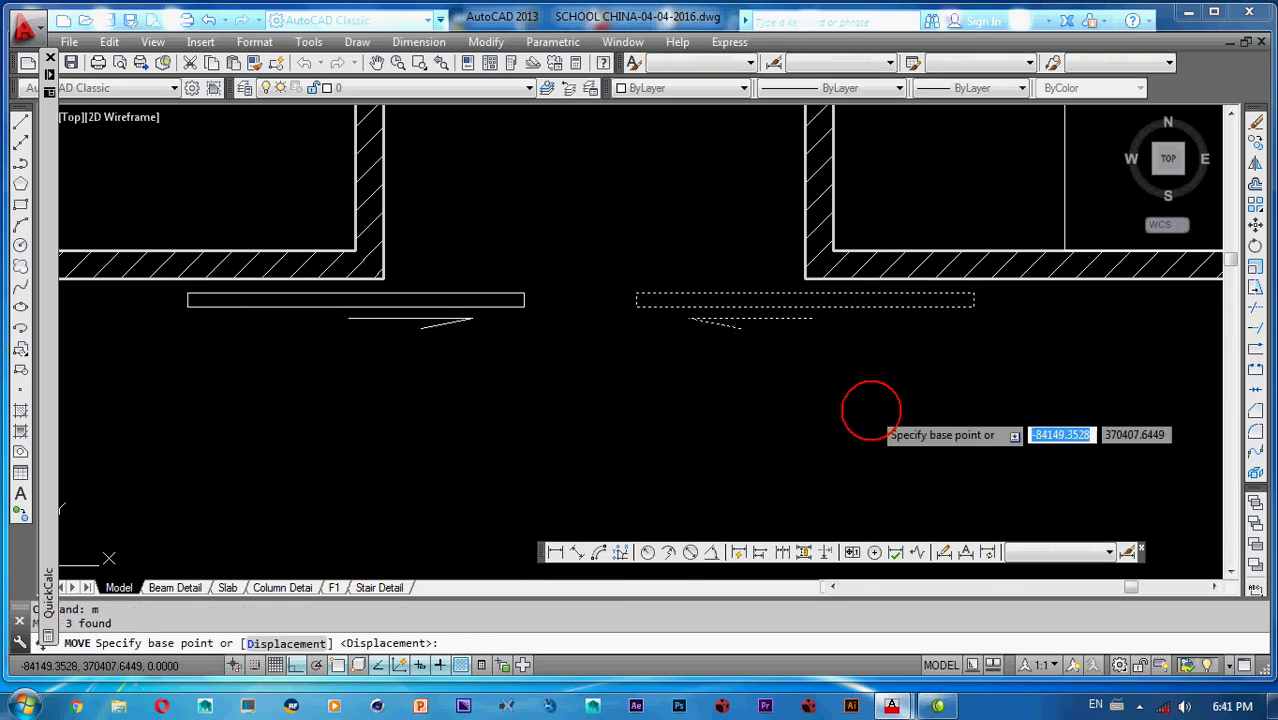
pyautogui.click(871, 410)
pyautogui.write('400')
pyautogui.press('Return')
pyautogui.scroll(-3, 972, 415)
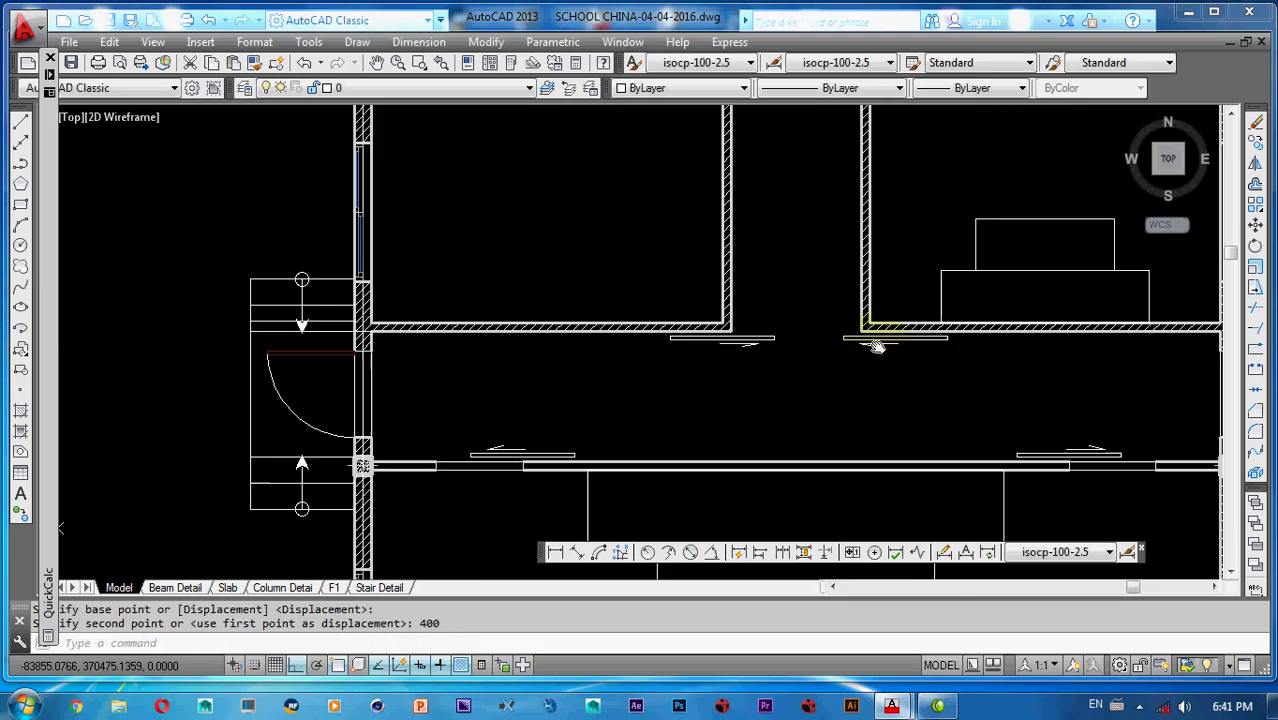
# - Examine the sliding doors, the side entrances and the corridor up to the open area beside the staircase
pyautogui.moveTo(826, 306)
pyautogui.mouseDown(button='middle')
pyautogui.moveTo(850, 324)
pyautogui.moveTo(639, 221)
pyautogui.mouseUp(button='middle')
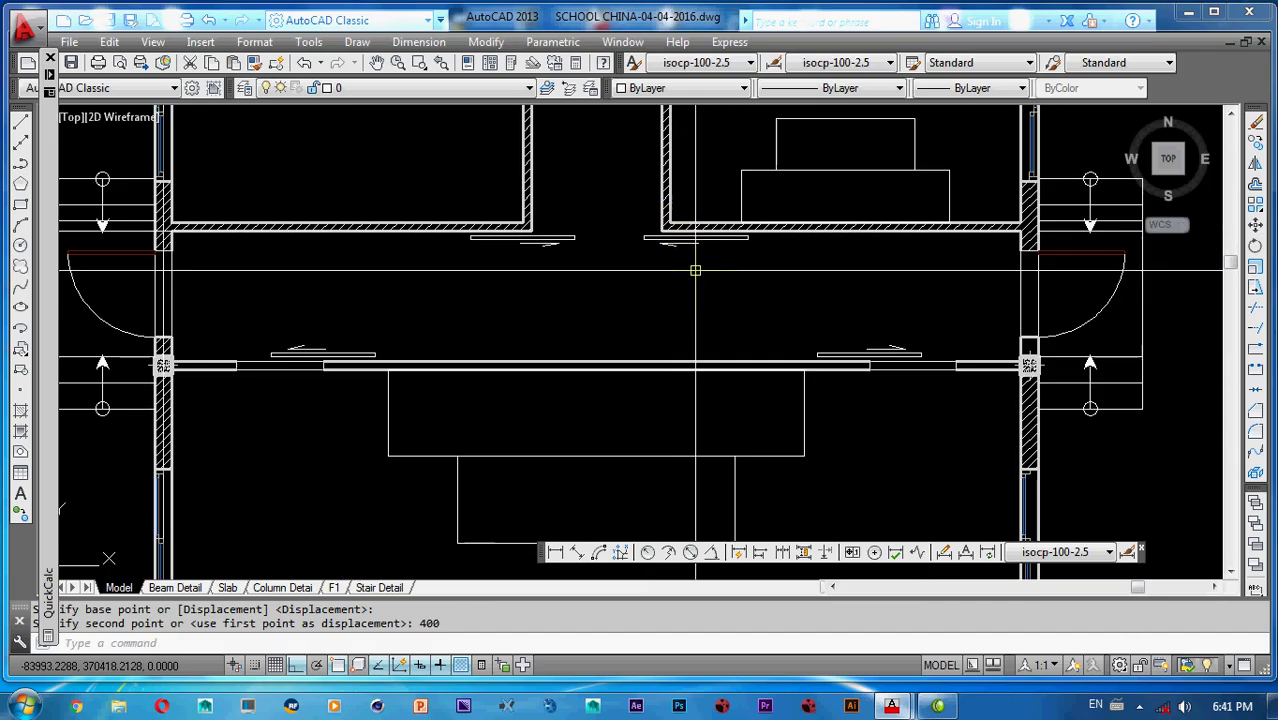
pyautogui.scroll(3, 492, 365)
pyautogui.moveTo(478, 368); pyautogui.dragTo(845, 338, button='middle')
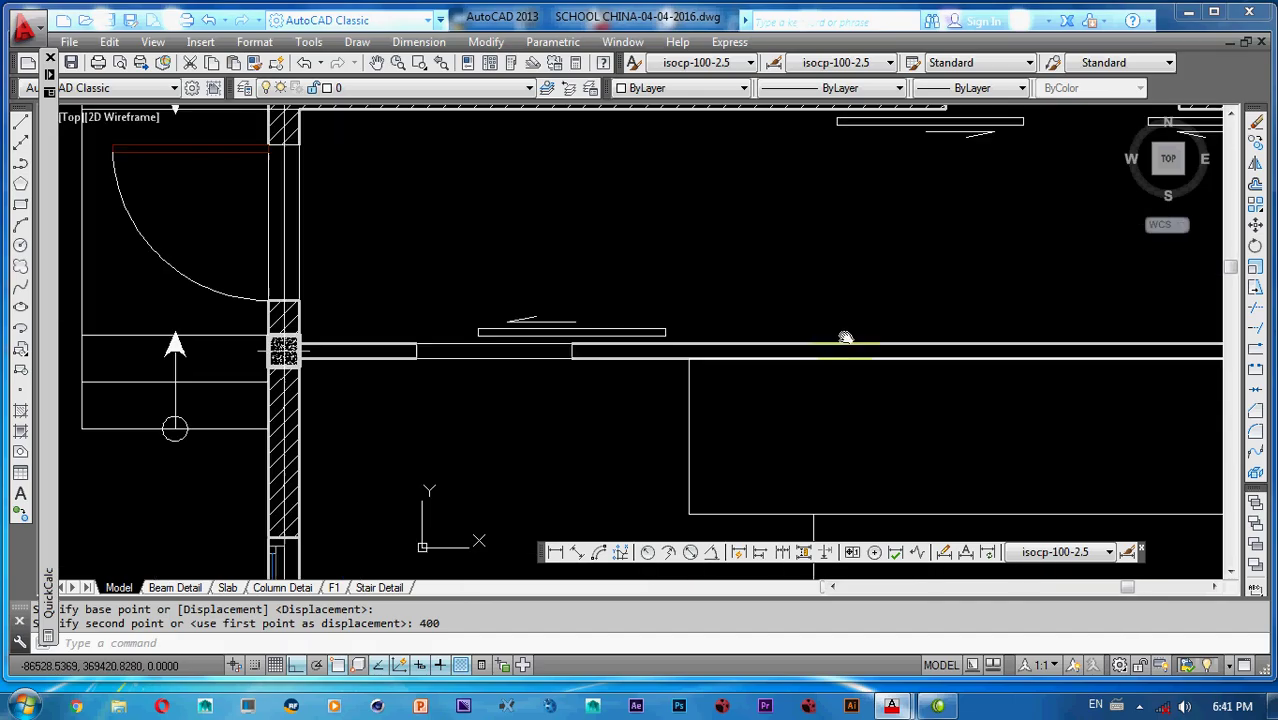
pyautogui.scroll(-5, 633, 306)
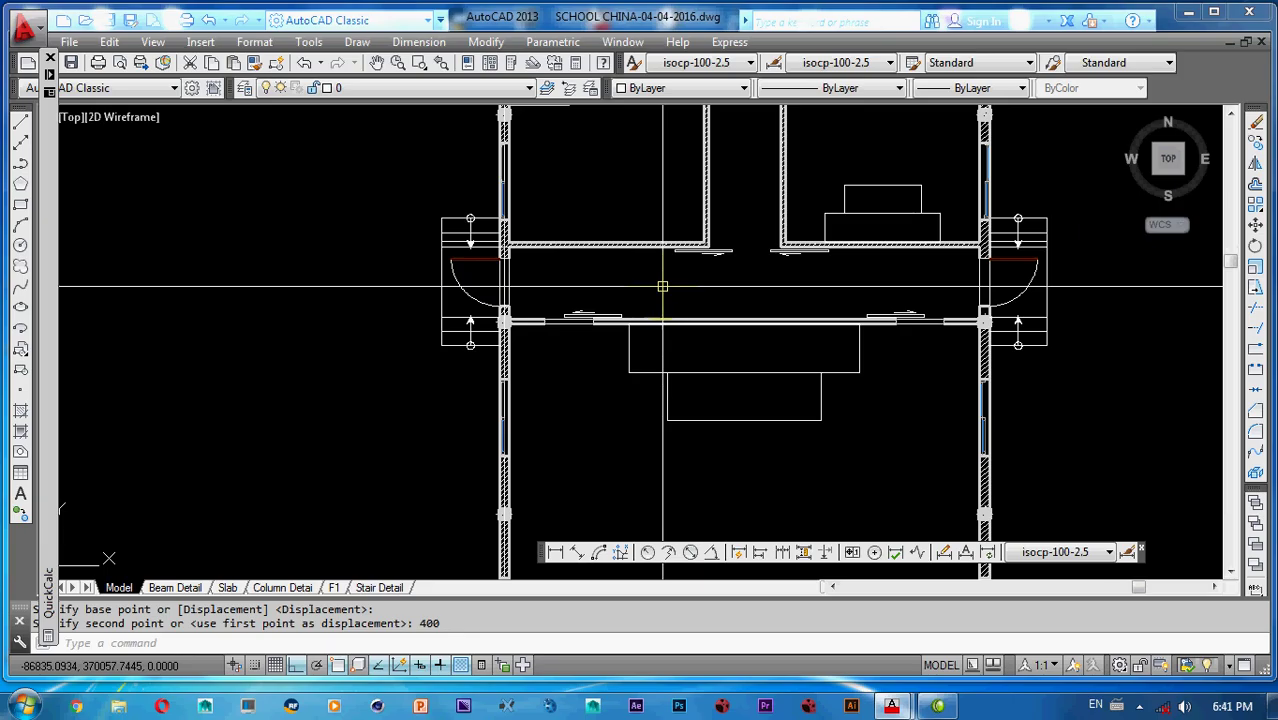
pyautogui.moveTo(739, 123)
pyautogui.mouseDown(button='middle')
pyautogui.moveTo(669, 240)
pyautogui.moveTo(641, 325)
pyautogui.mouseUp(button='middle')
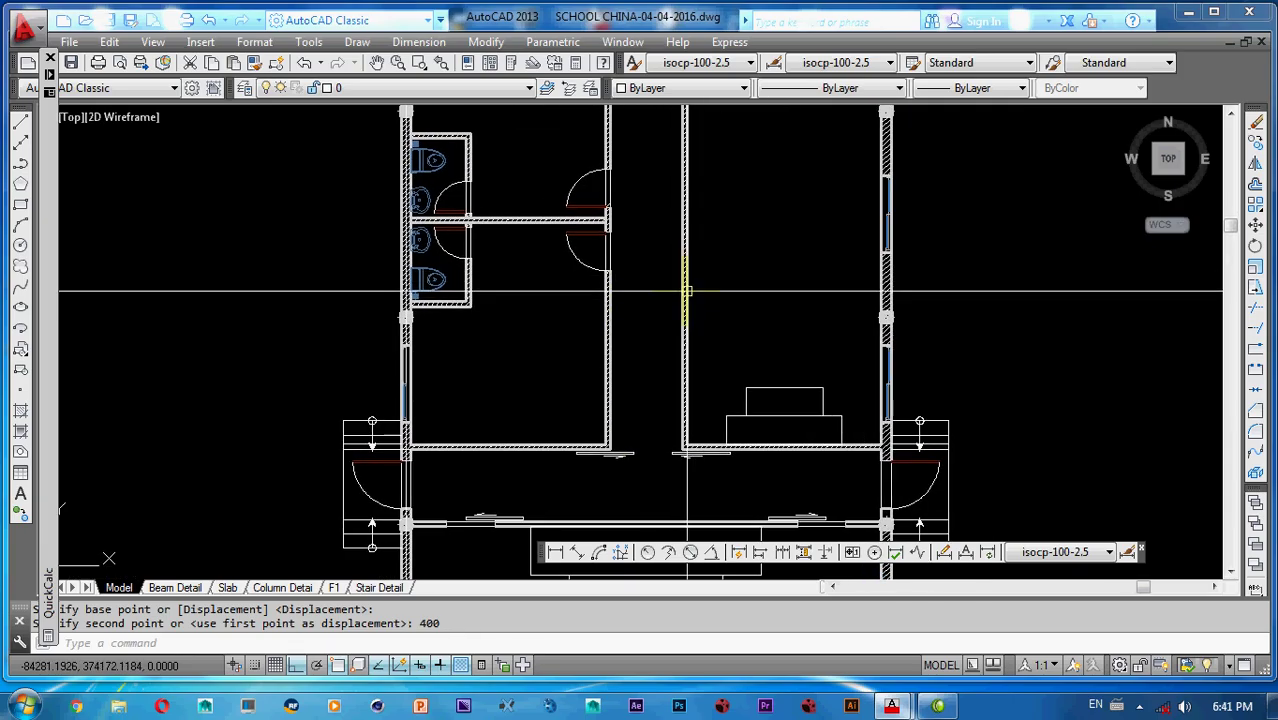
pyautogui.scroll(-5, 665, 255)
pyautogui.scroll(5, 650, 262)
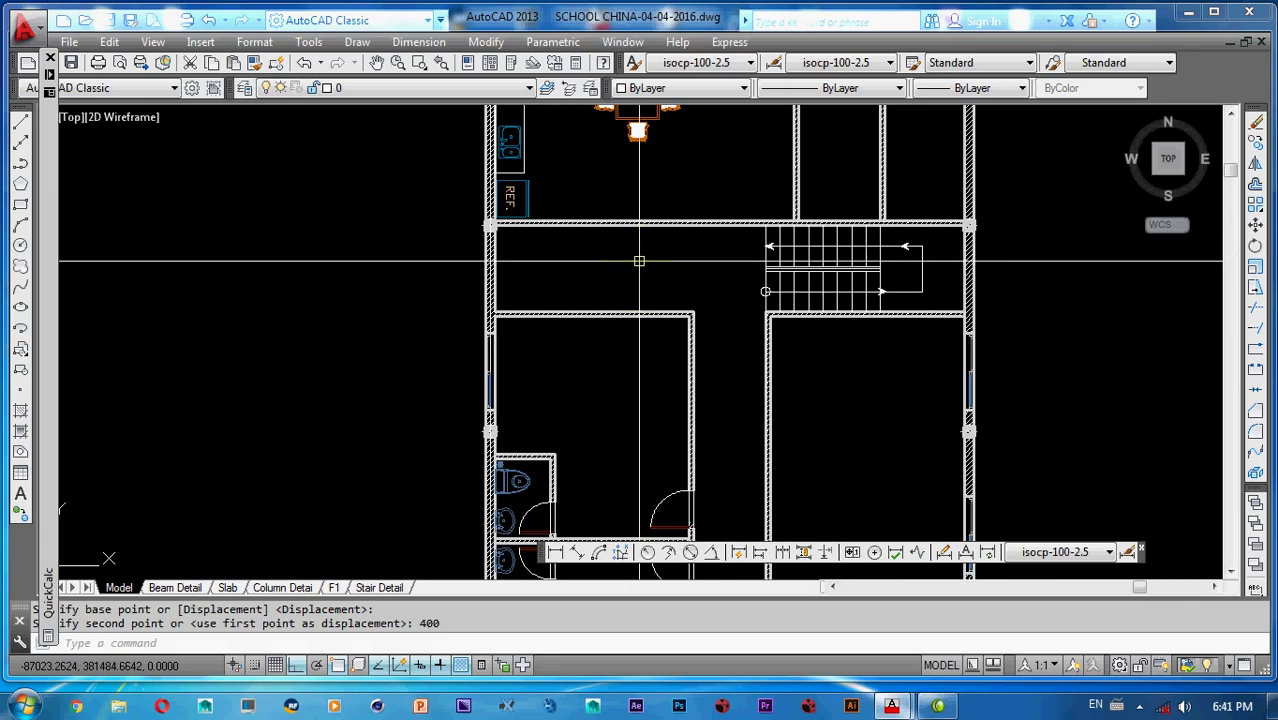
pyautogui.scroll(3, 645, 258)
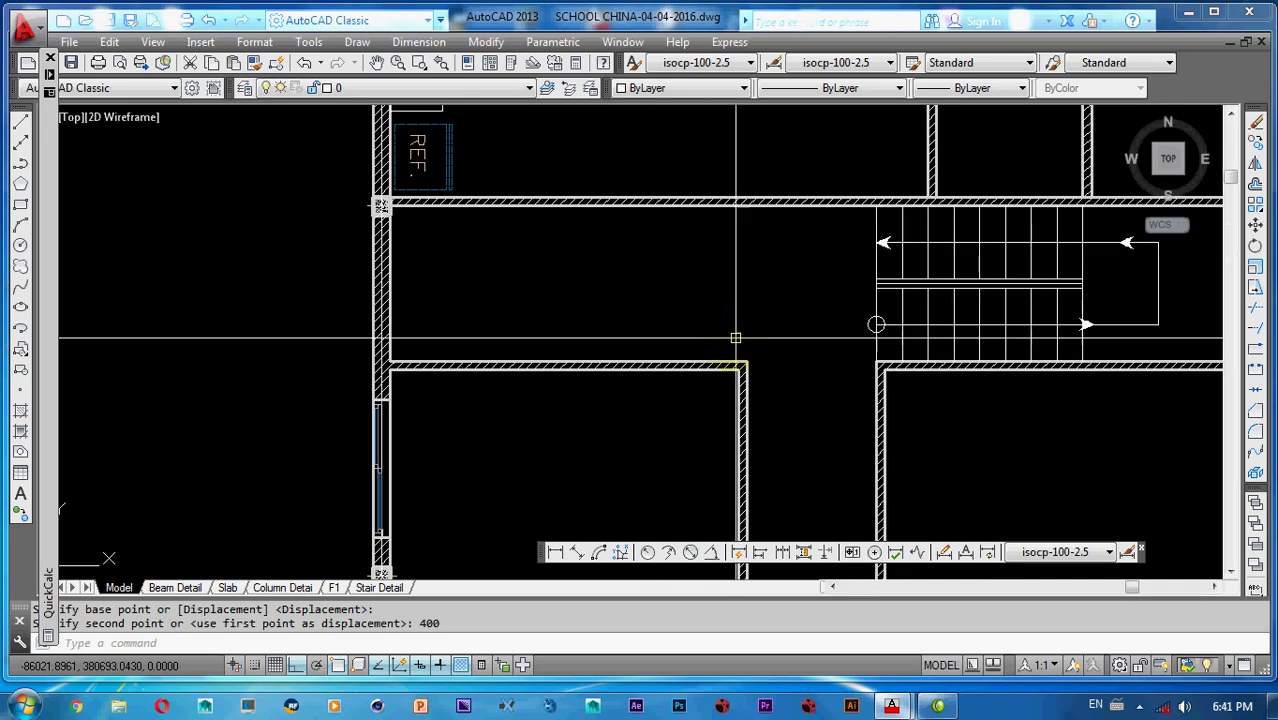
pyautogui.write('l')
pyautogui.press('Return')
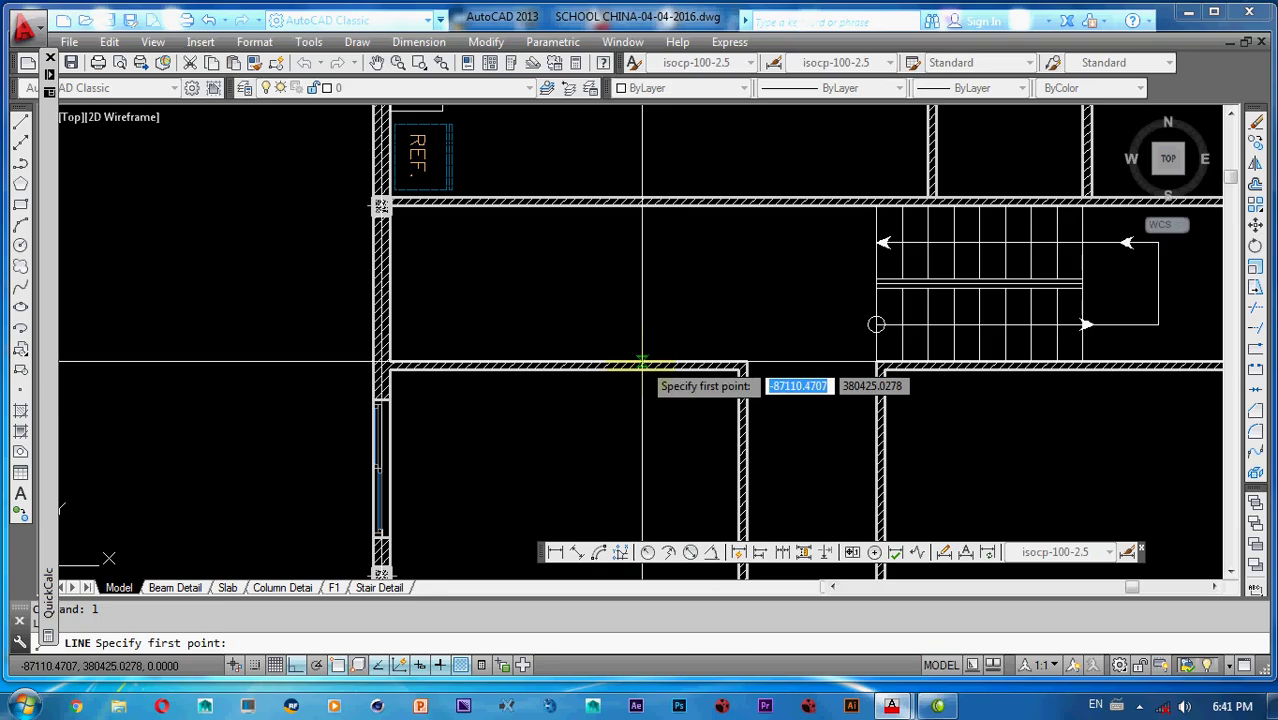
pyautogui.press('Escape')
pyautogui.press('Escape')
pyautogui.press('Escape')
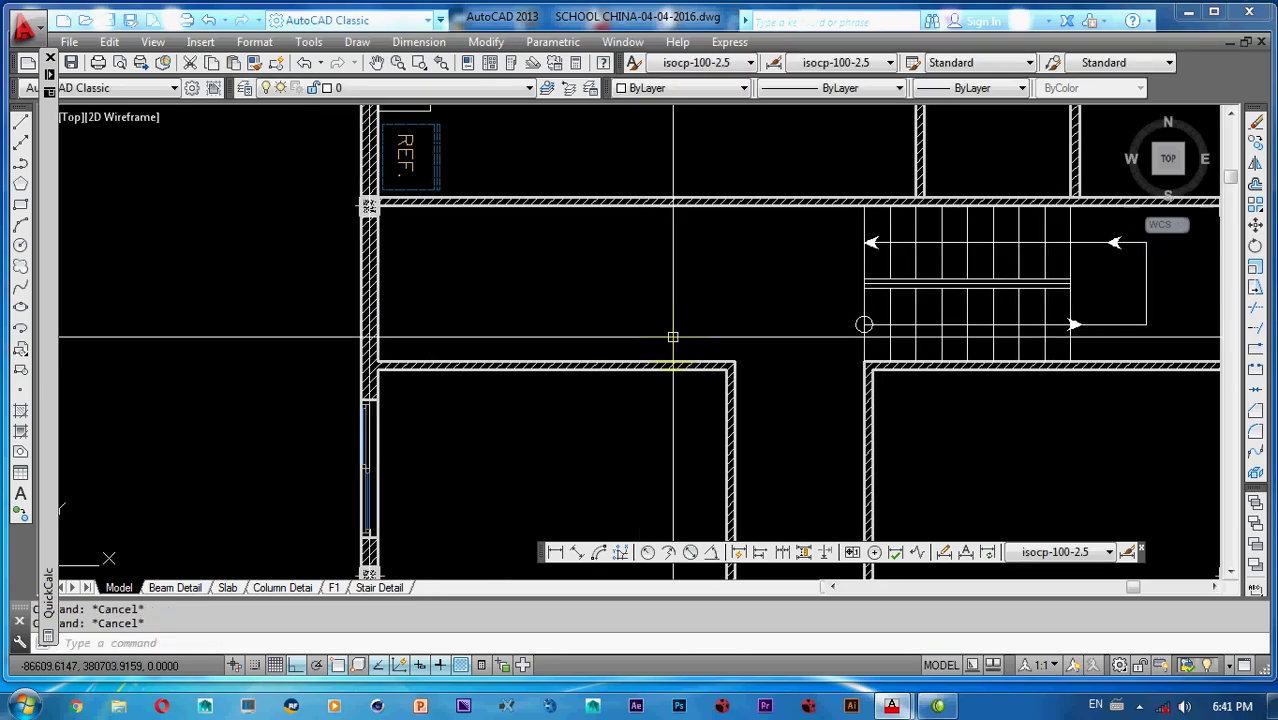
# - Draw a vertical line from the corridor corner of the left room up to the opposite wall beside the staircase
pyautogui.press('l')
pyautogui.press('Return')
pyautogui.click(734, 362)
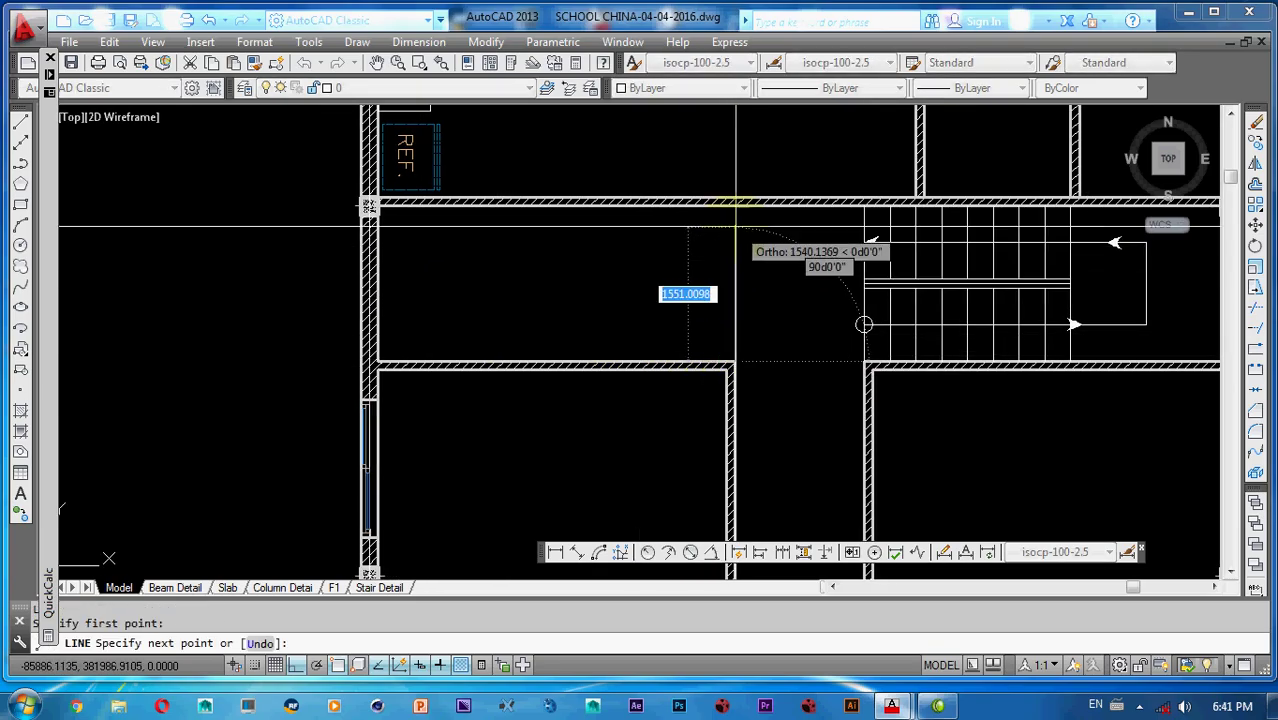
pyautogui.press('Escape')
pyautogui.press('Escape')
pyautogui.moveTo(742, 292)
pyautogui.mouseDown(button='middle')
pyautogui.moveTo(730, 354)
pyautogui.moveTo(747, 312)
pyautogui.mouseUp(button='middle')
# - Offset the vertical line 500 units to the left and erase the original line
pyautogui.write('o')
pyautogui.press('Return')
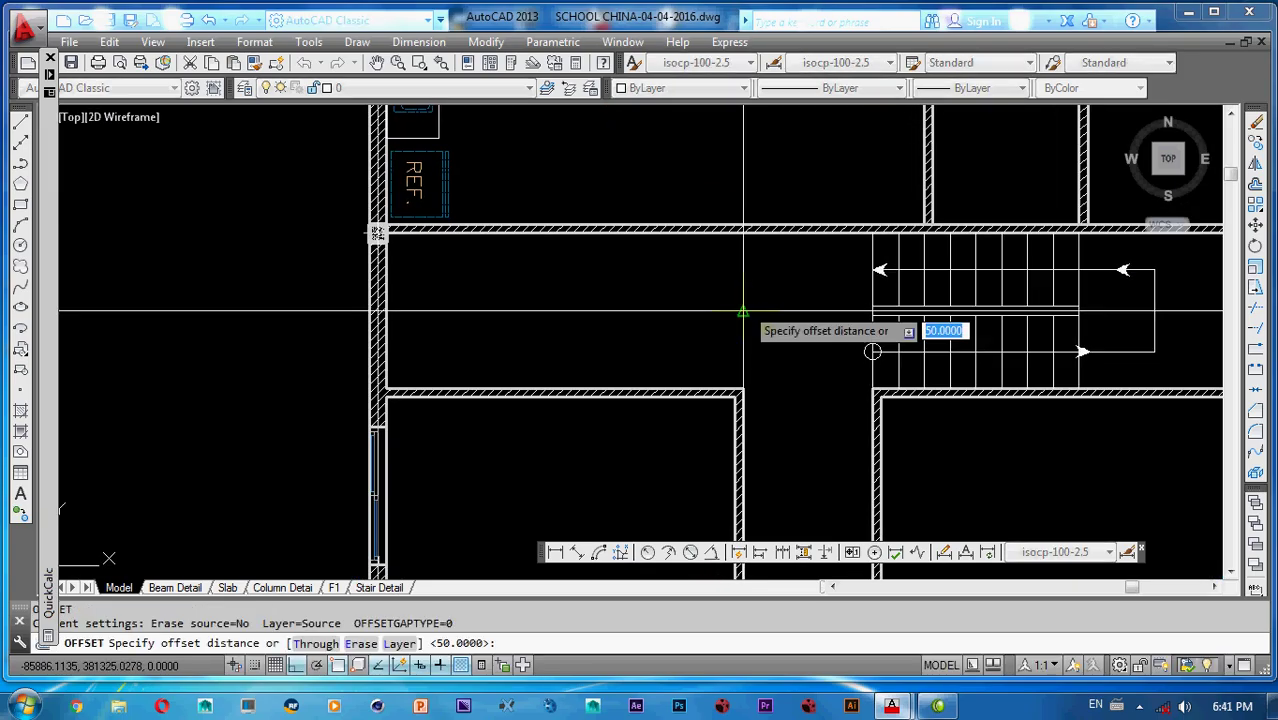
pyautogui.press('Return')
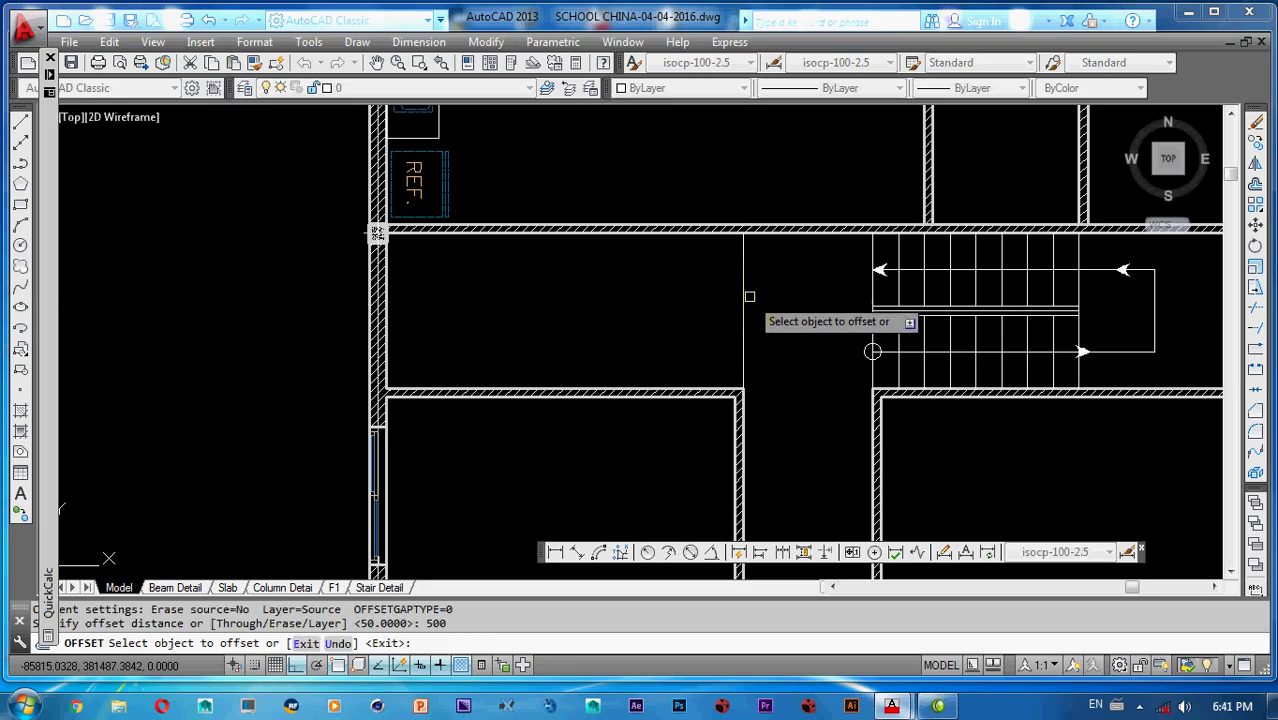
pyautogui.click(747, 296)
pyautogui.click(688, 322)
pyautogui.rightClick(738, 283)
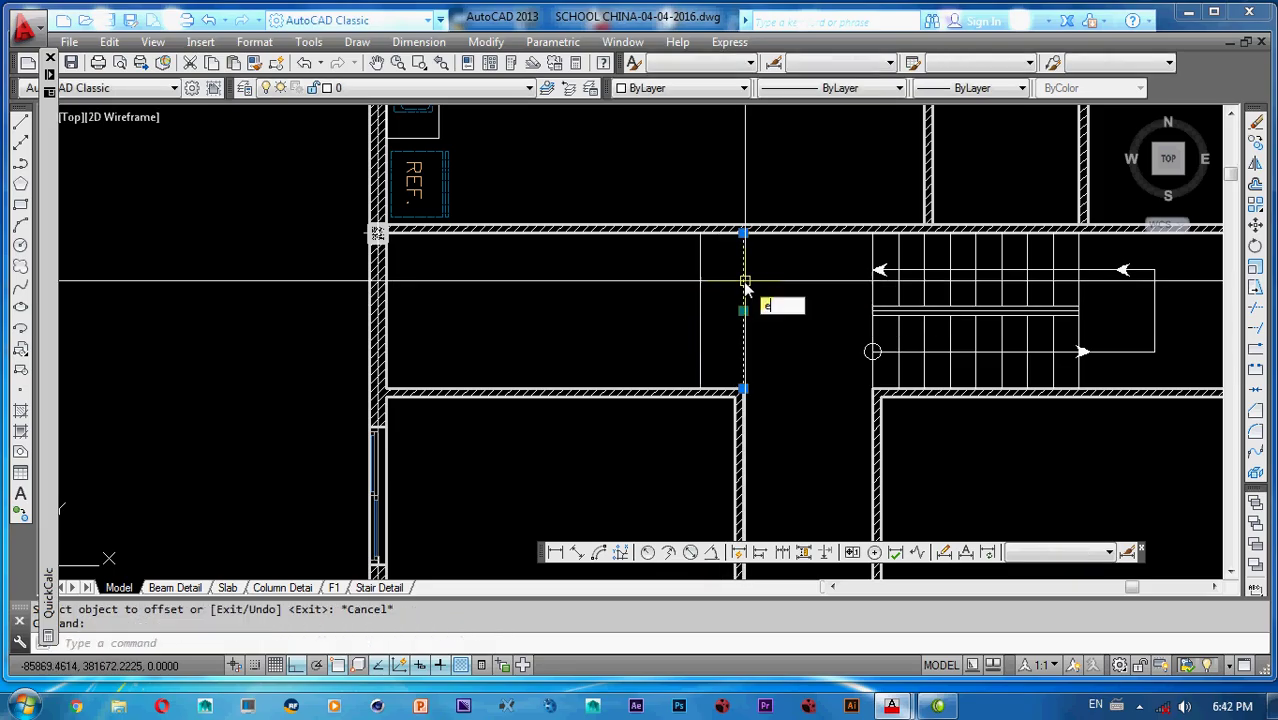
pyautogui.write('e')
pyautogui.press('Return')
pyautogui.moveTo(738, 283); pyautogui.dragTo(755, 253, button='middle')
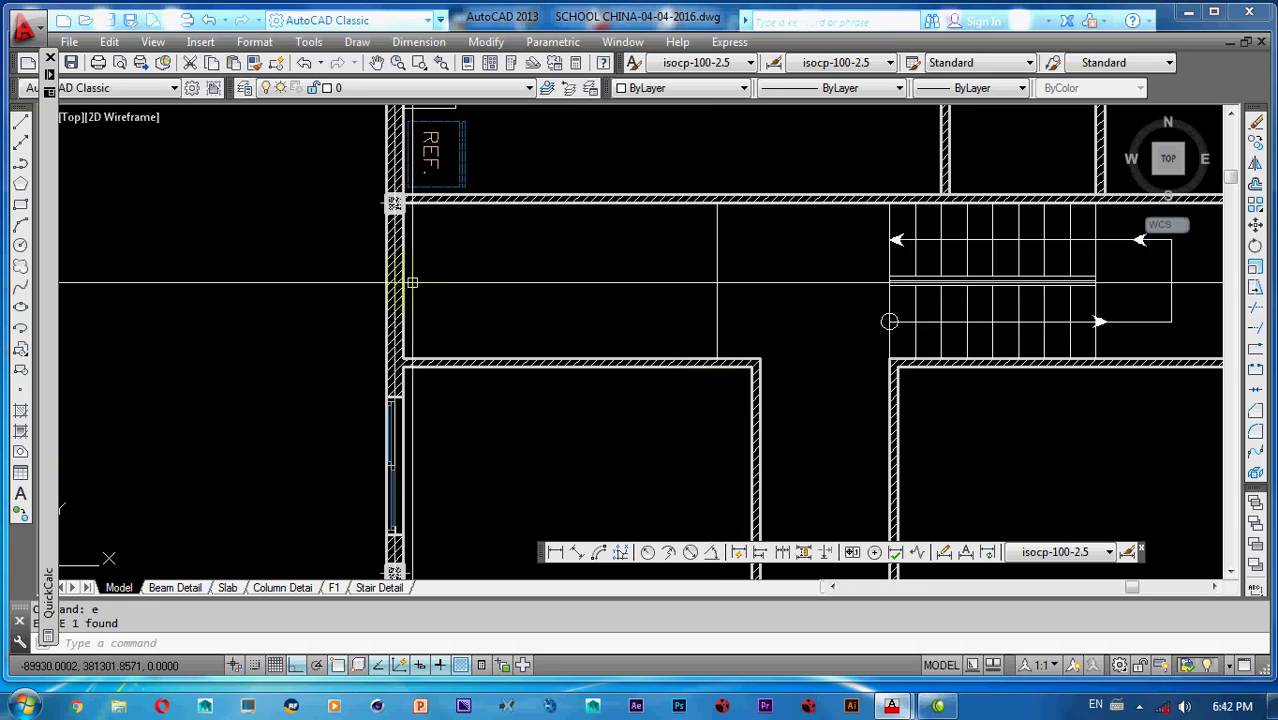
# - Offset the remaining vertical line 50 units to both sides and erase the middle line
pyautogui.write('o')
pyautogui.press('Return')
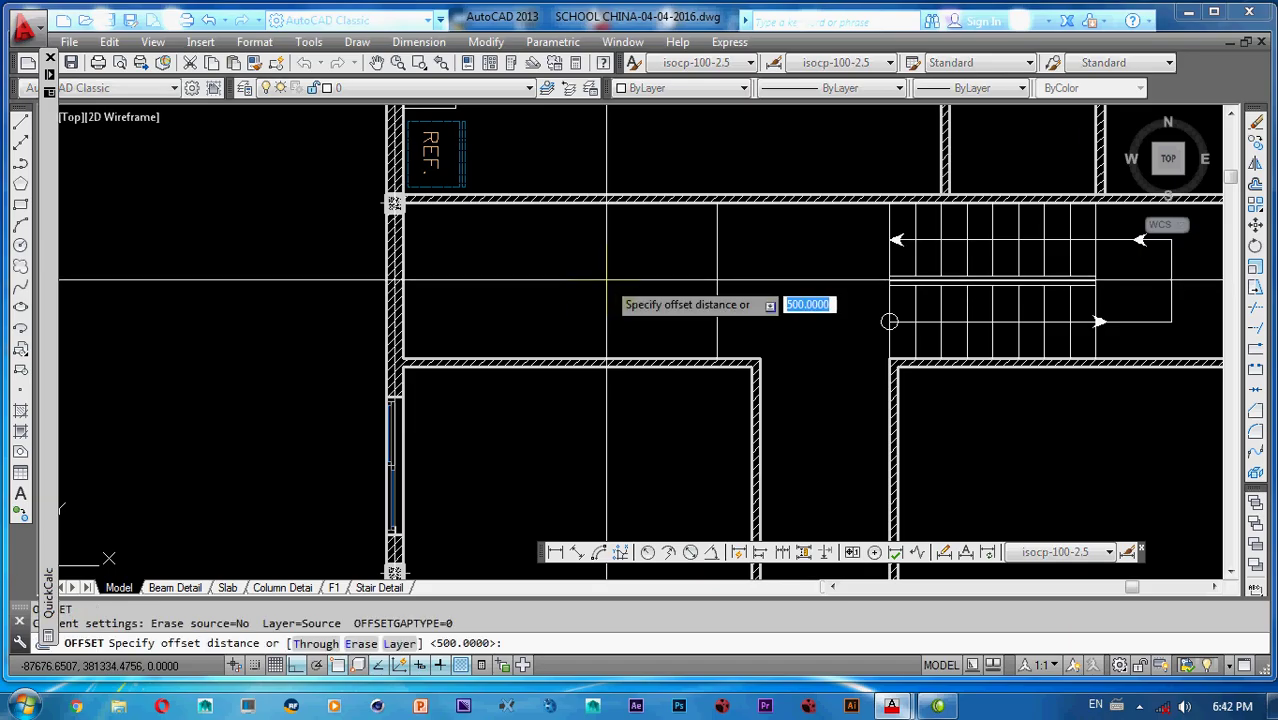
pyautogui.write('50')
pyautogui.press('Return')
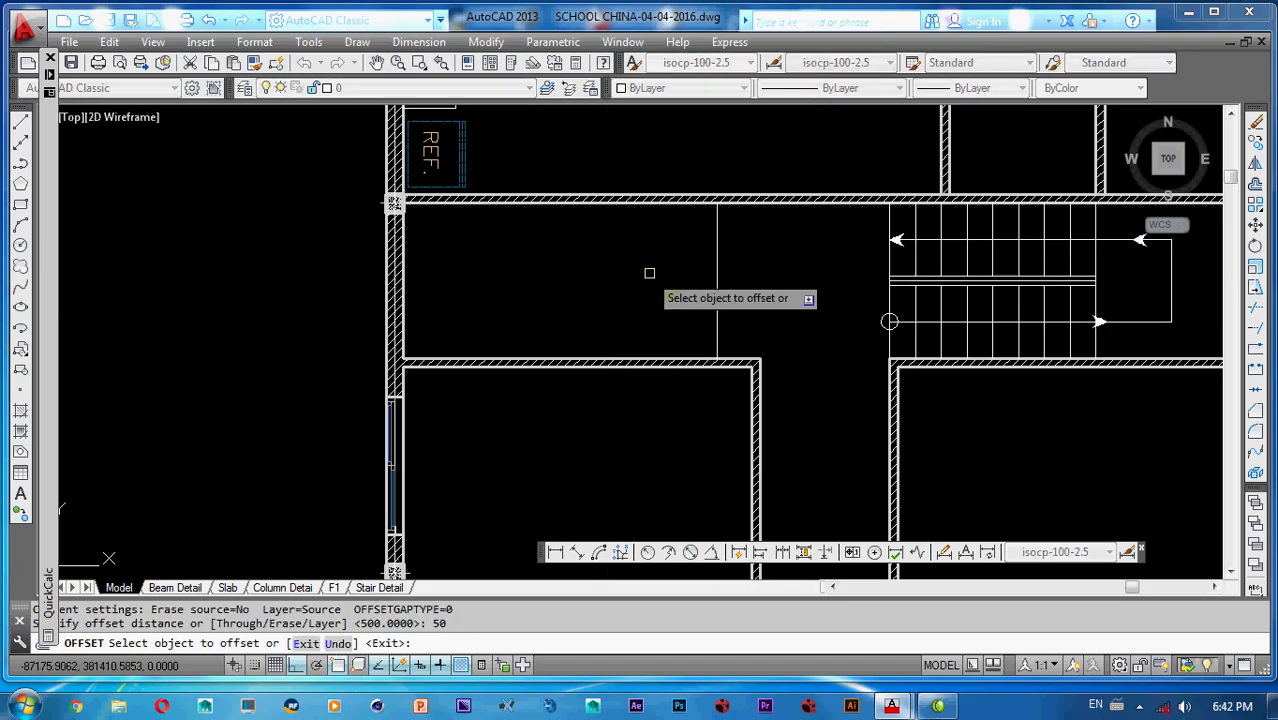
pyautogui.click(714, 226)
pyautogui.click(719, 227)
pyautogui.scroll(3, 719, 219)
pyautogui.click(718, 217)
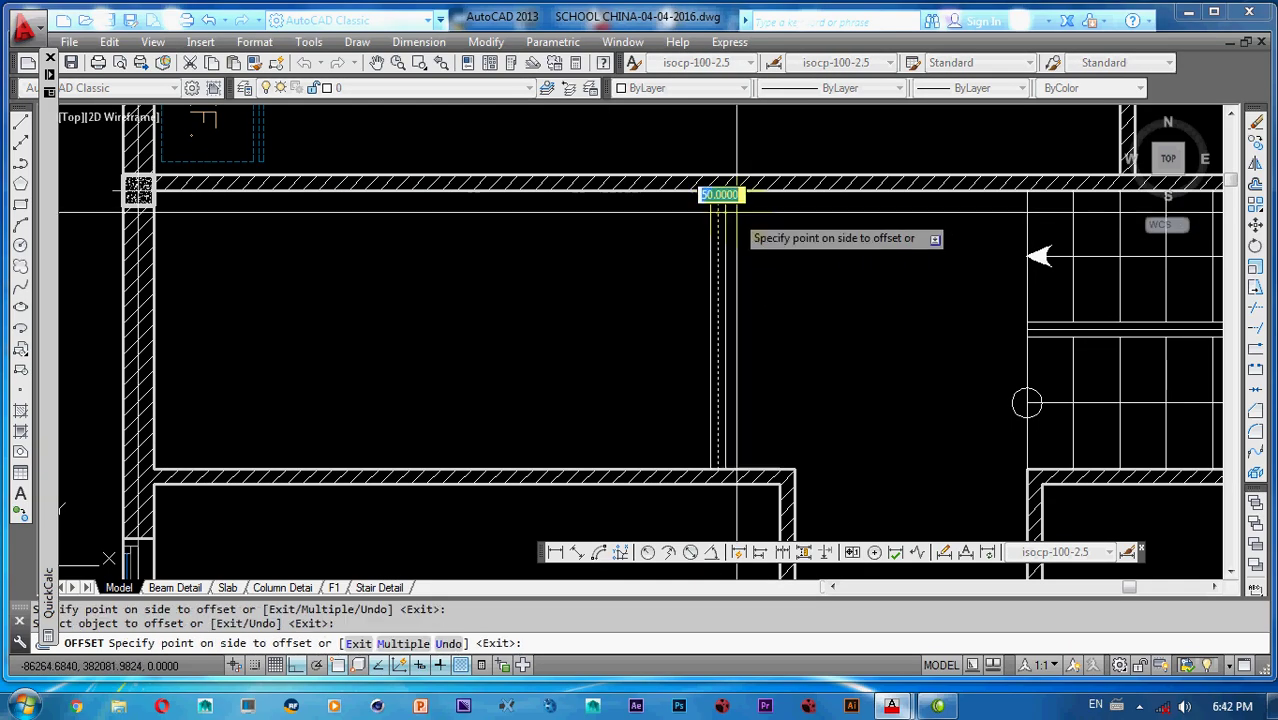
pyautogui.click(738, 211)
pyautogui.press('Escape')
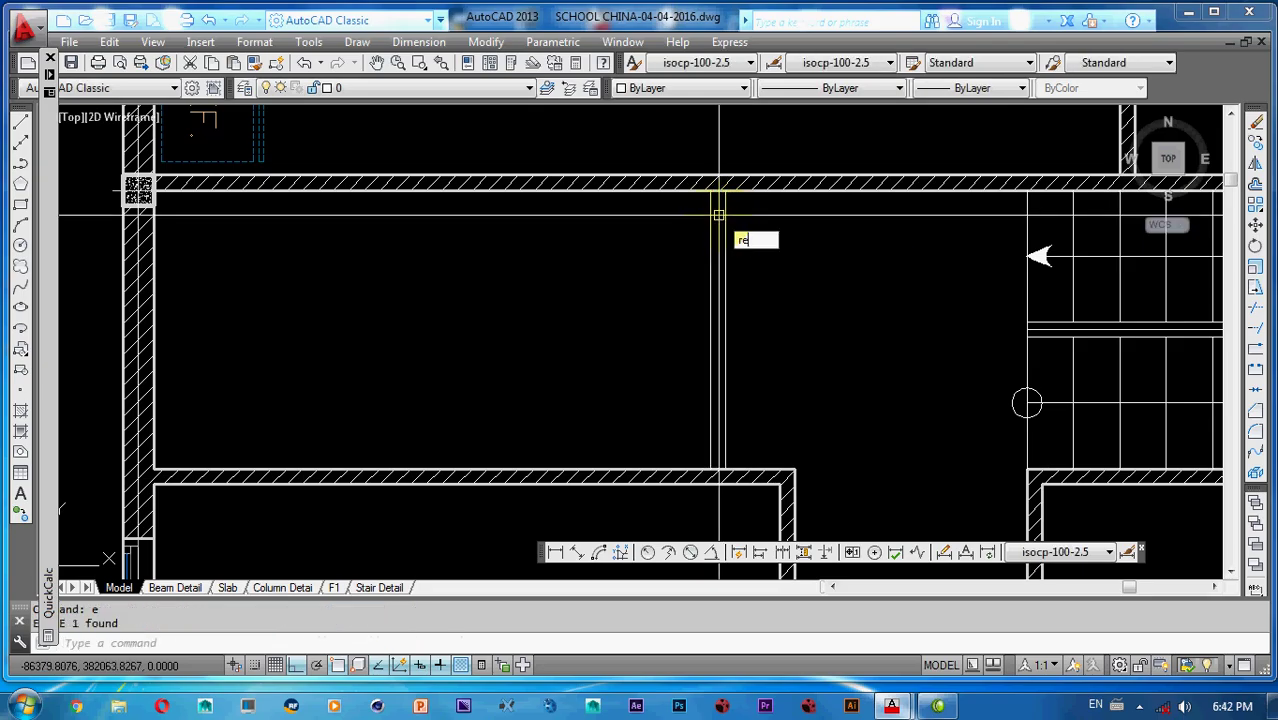
pyautogui.press('Return')
# - Draw a 100 by 1800 rectangle over the two offset lines, between the upper and lower walls
pyautogui.write('rec')
pyautogui.press('Return')
pyautogui.click(711, 190)
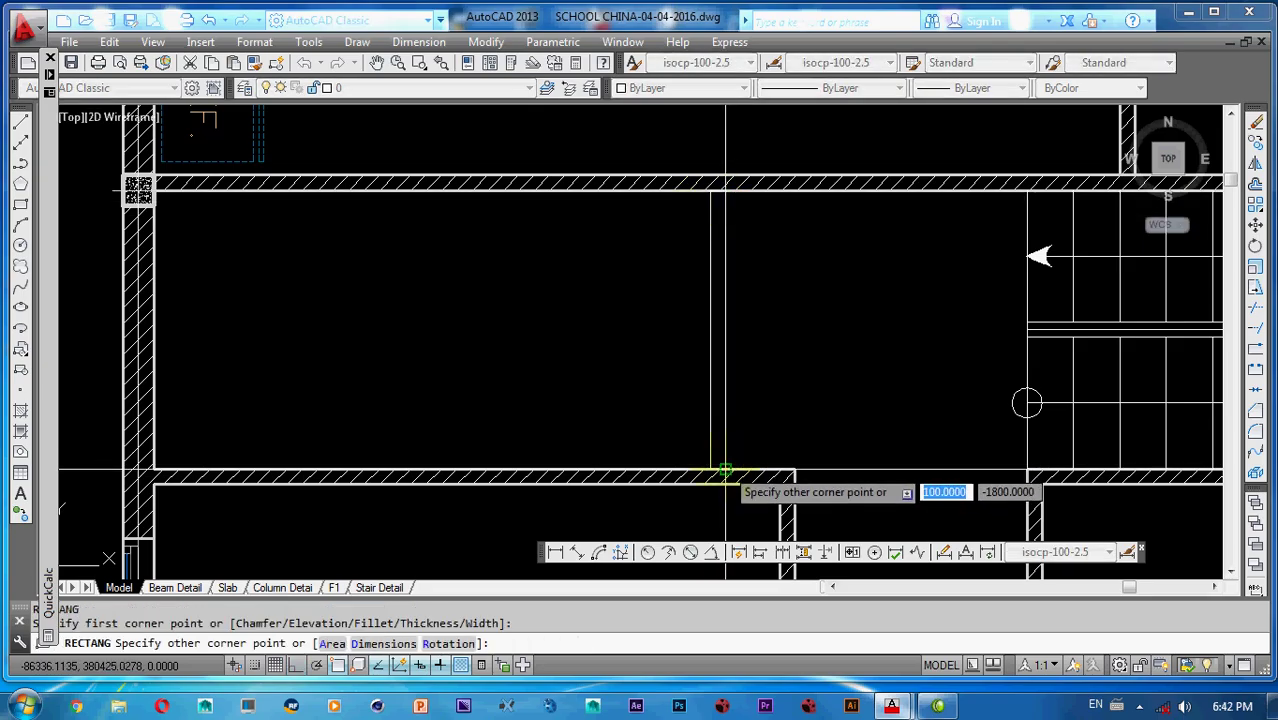
pyautogui.press('Escape')
# - Match the new partition rectangle's properties to the existing wall outline
pyautogui.write('ma')
pyautogui.press('Return')
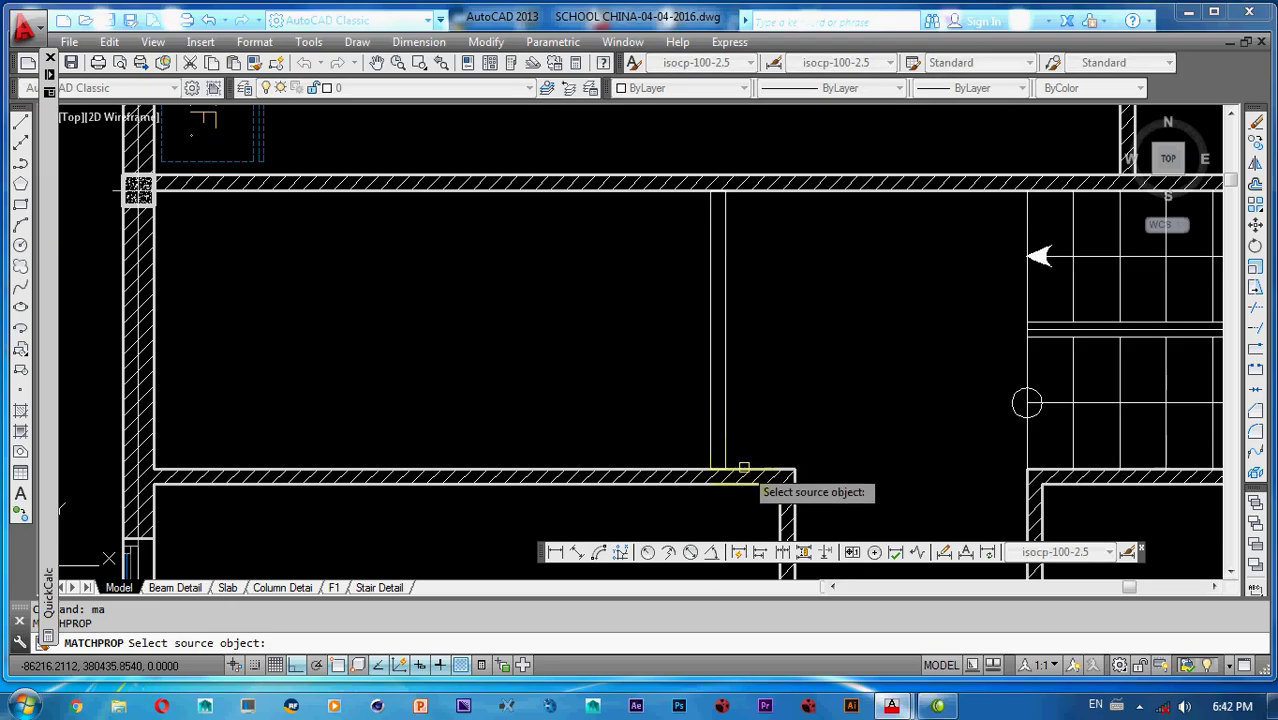
pyautogui.click(740, 467)
pyautogui.press('Escape')
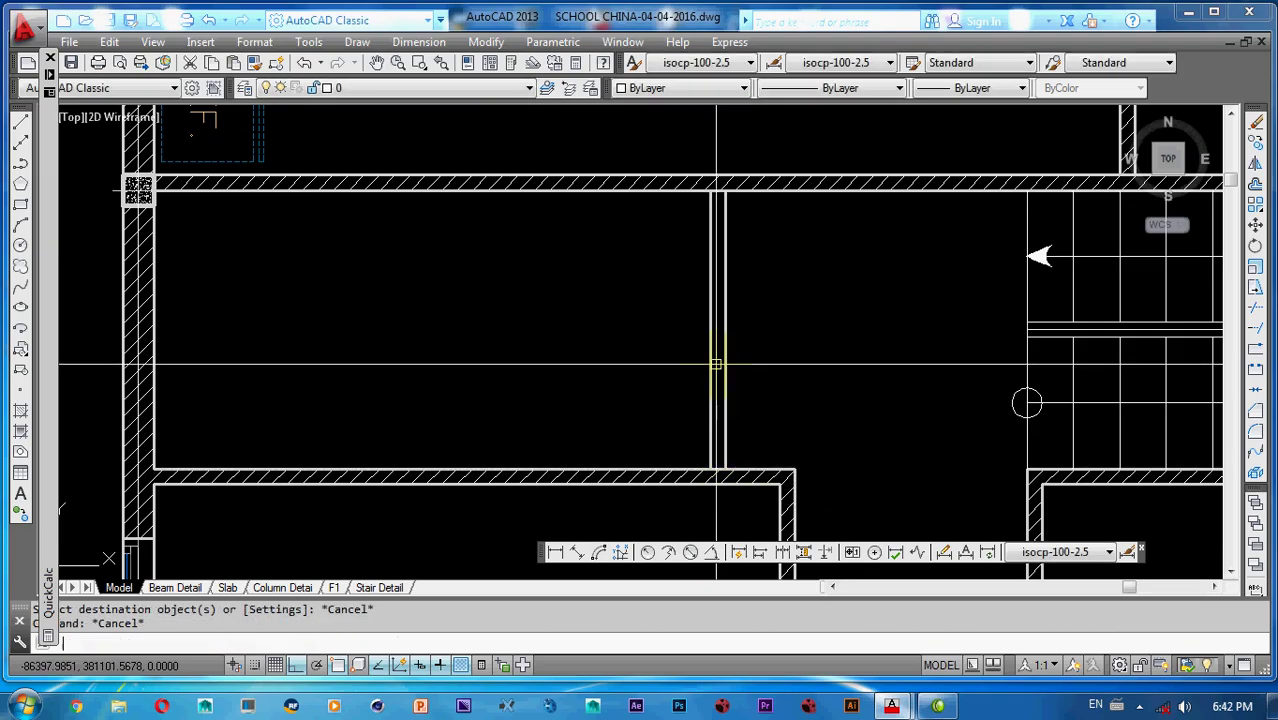
# - Hatch the partition rectangle with the JIS_WOOD pattern at an angle of 270° and scale 100
pyautogui.write('h')
pyautogui.press('Return')
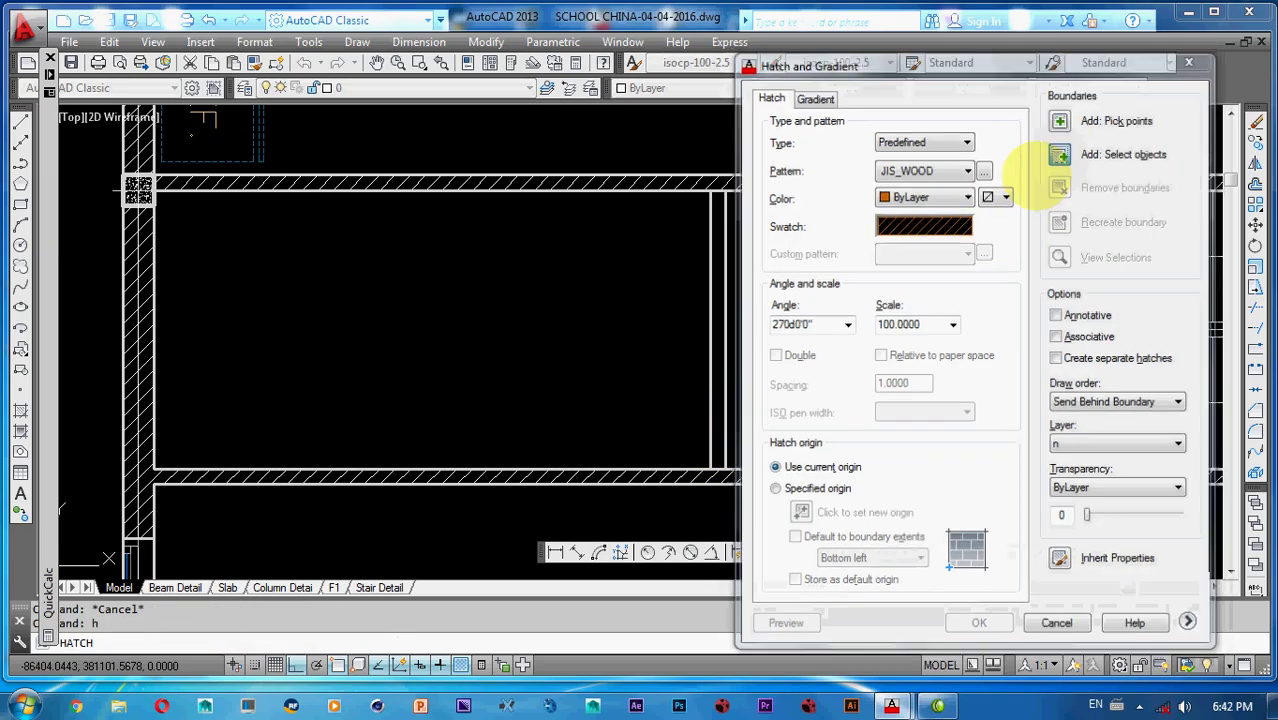
pyautogui.click(1062, 153)
pyautogui.press('Return')
pyautogui.press('Return')
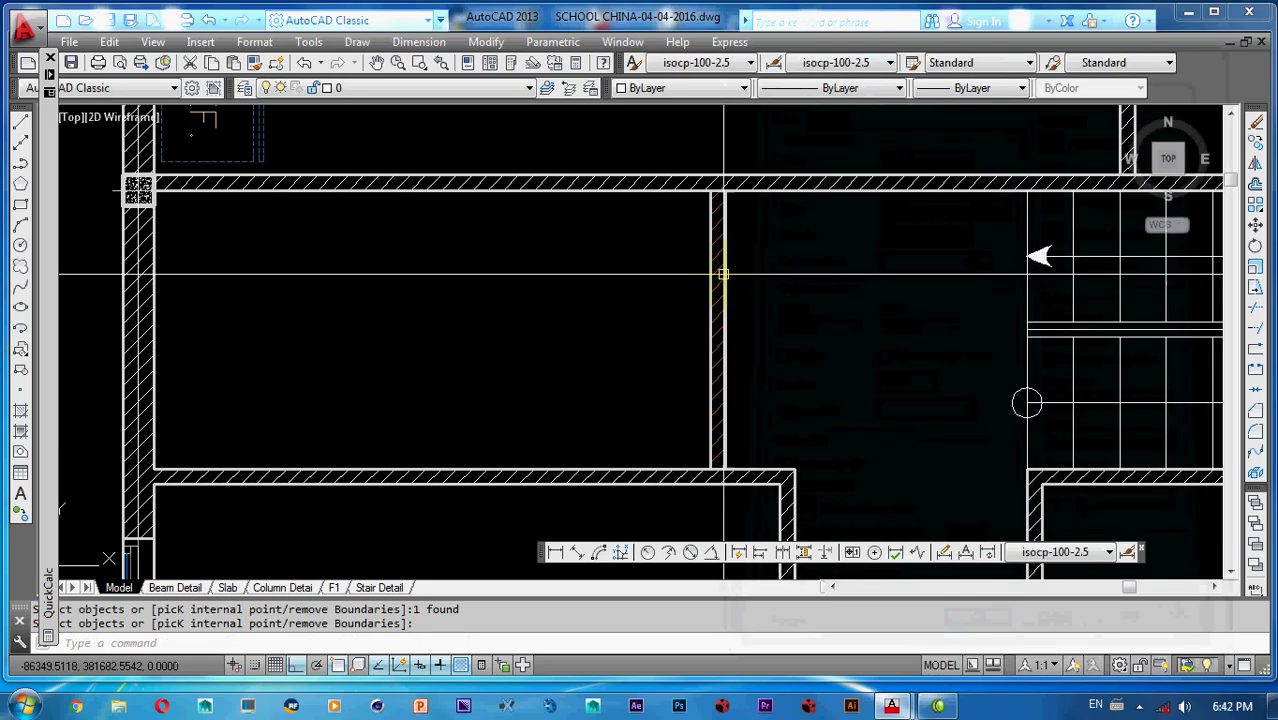
# - Match the partition hatch's properties to the hatch of the adjoining upper wall
pyautogui.scroll(3, 740, 188)
pyautogui.write('ma')
pyautogui.press('Return')
pyautogui.click(744, 180)
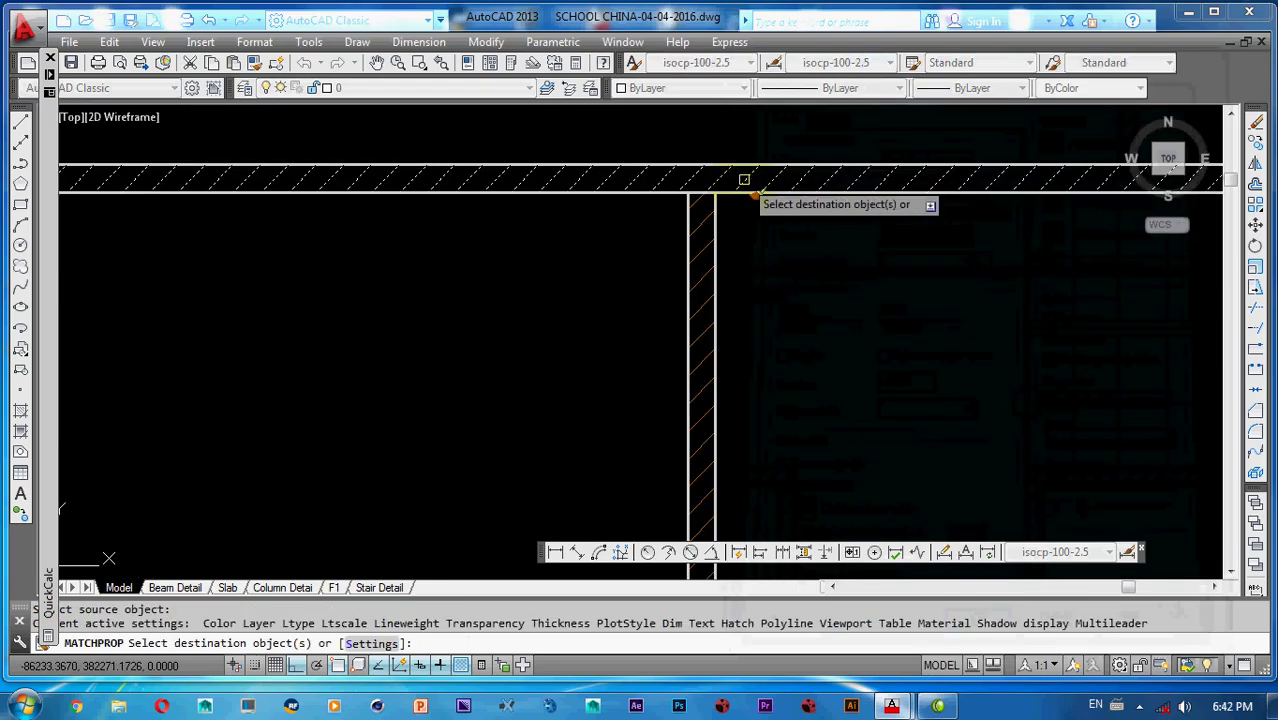
pyautogui.scroll(-3, 705, 235)
pyautogui.press('Escape')
pyautogui.press('Escape')
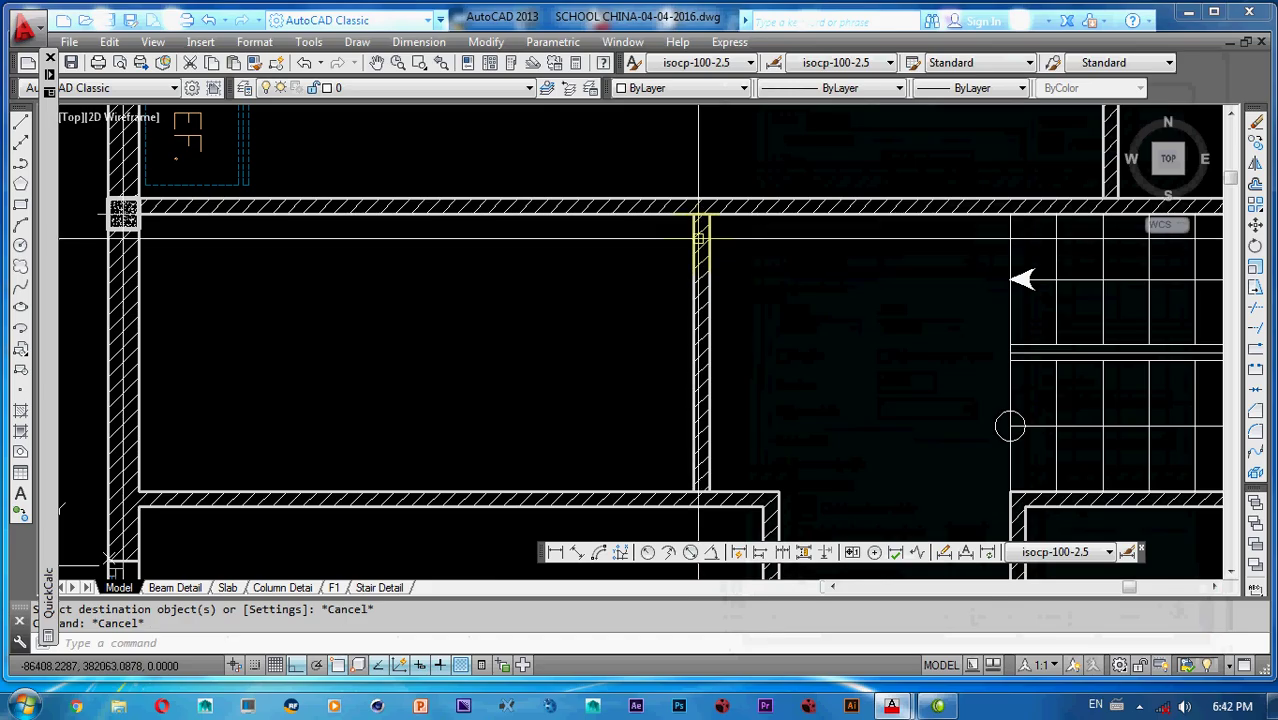
# - Save the drawing with the new partition beside the staircase
pyautogui.scroll(-3, 646, 249)
pyautogui.scroll(3, 646, 249)
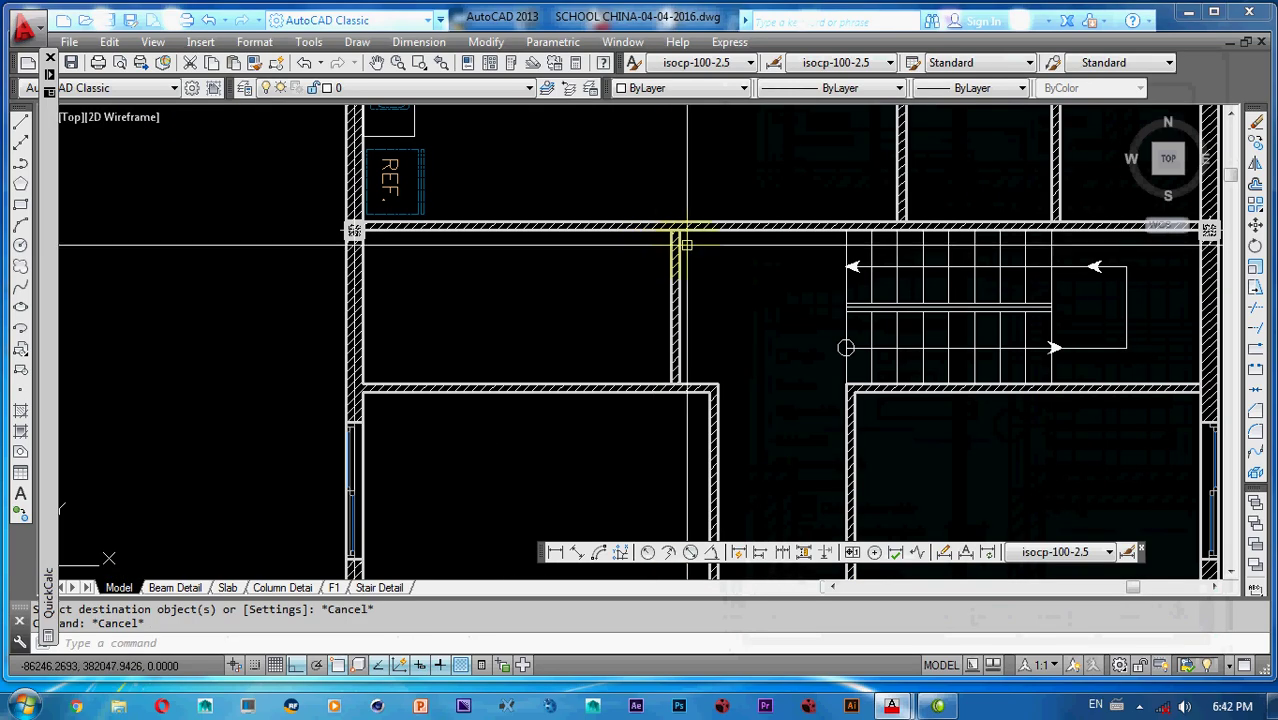
pyautogui.moveTo(690, 243)
pyautogui.mouseDown(button='middle')
pyautogui.moveTo(645, 318)
pyautogui.moveTo(648, 307)
pyautogui.mouseUp(button='middle')
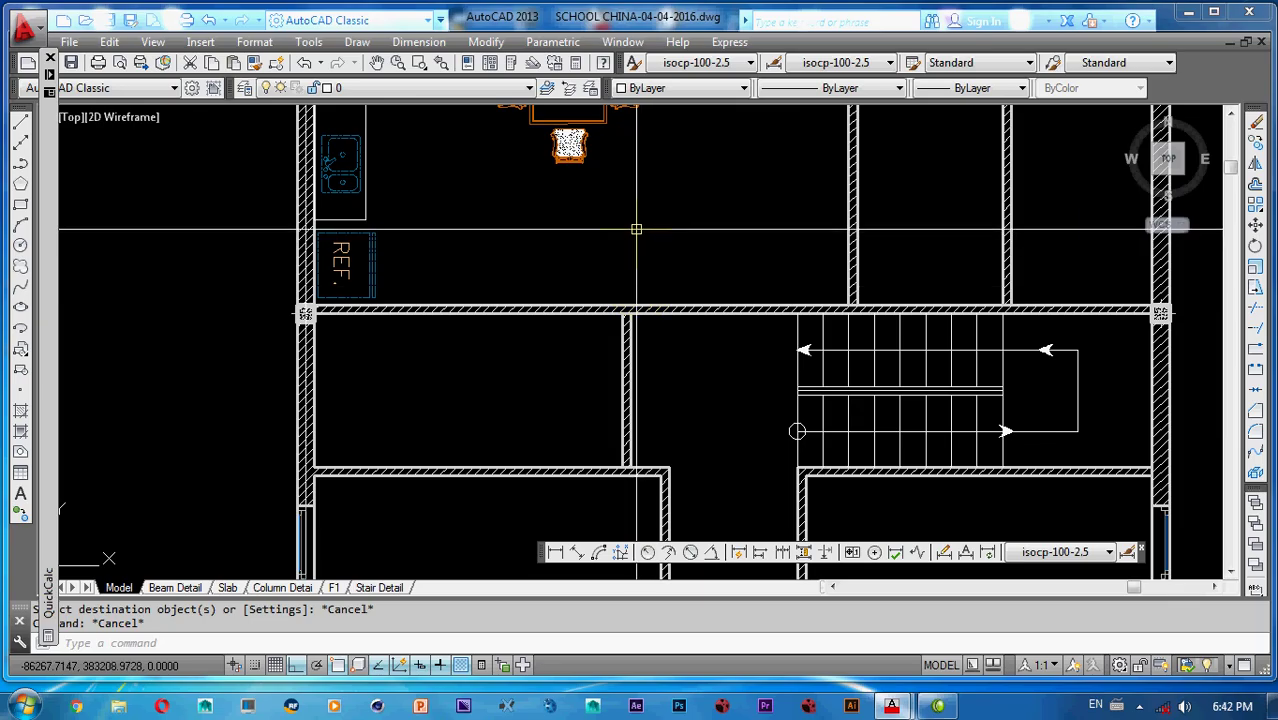
pyautogui.hotkey('ctrl', 's')
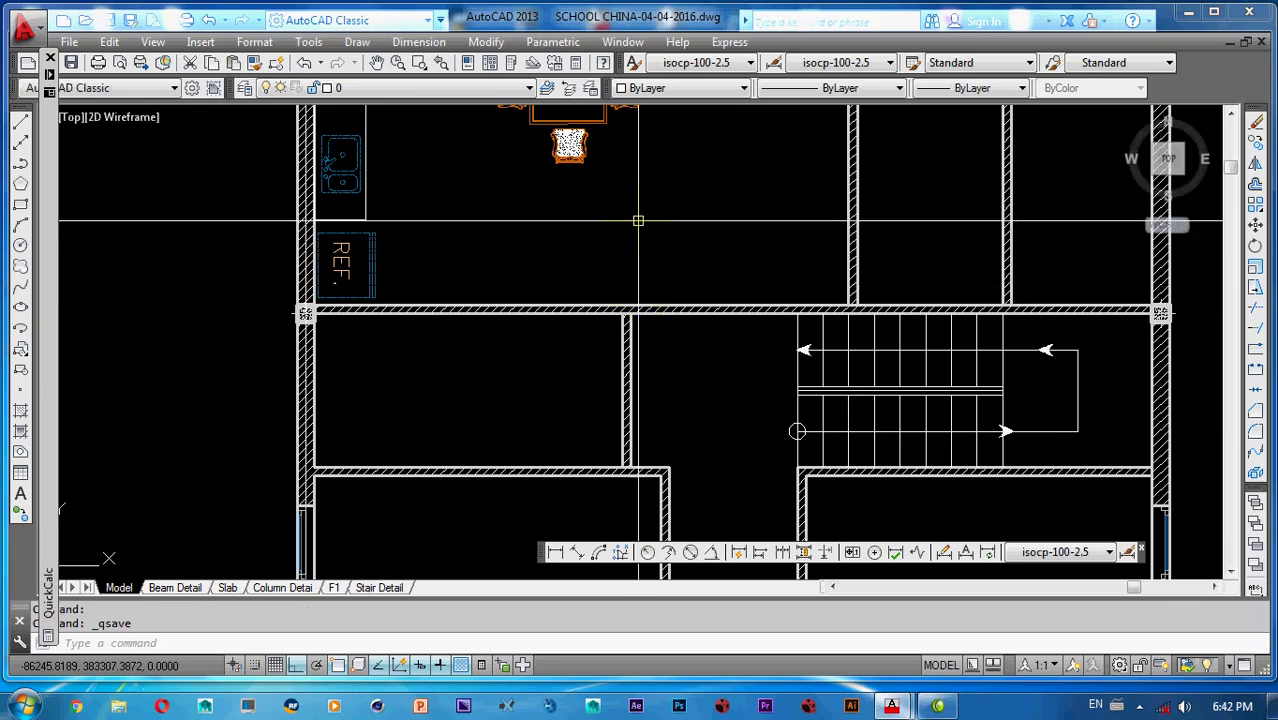
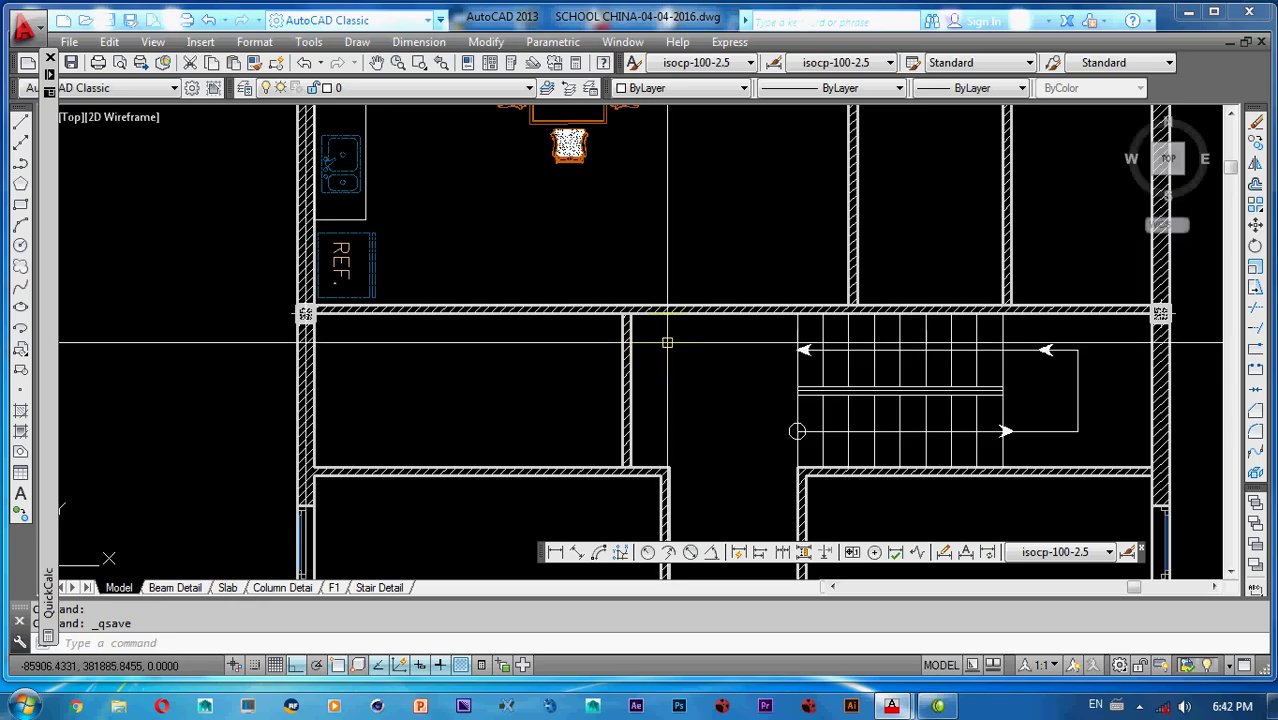
# - Trim the right exterior wall's inner line where the wall below the staircase joins it
pyautogui.moveTo(832, 369); pyautogui.dragTo(790, 372, button='middle')
pyautogui.press('Return')
pyautogui.press('Return')
pyautogui.scroll(2, 636, 491)
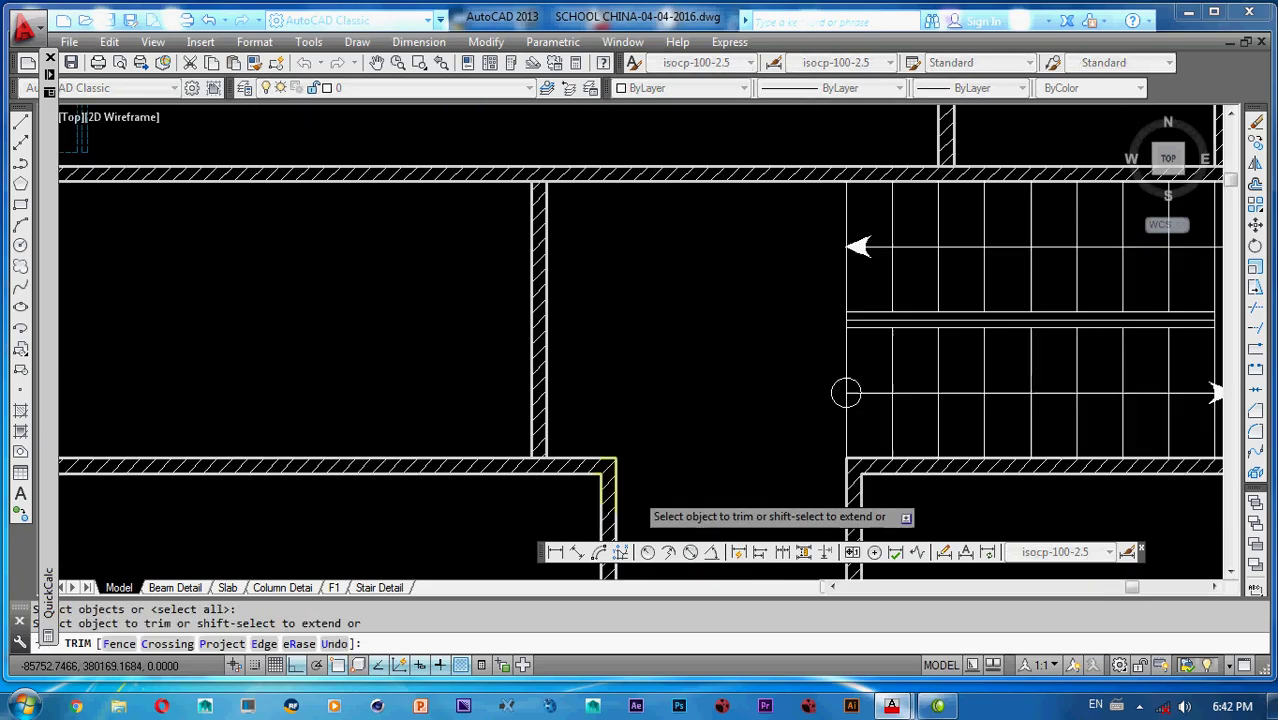
pyautogui.scroll(-2, 500, 447)
pyautogui.moveTo(545, 438); pyautogui.dragTo(638, 413, button='middle')
pyautogui.scroll(15, 765, 408)
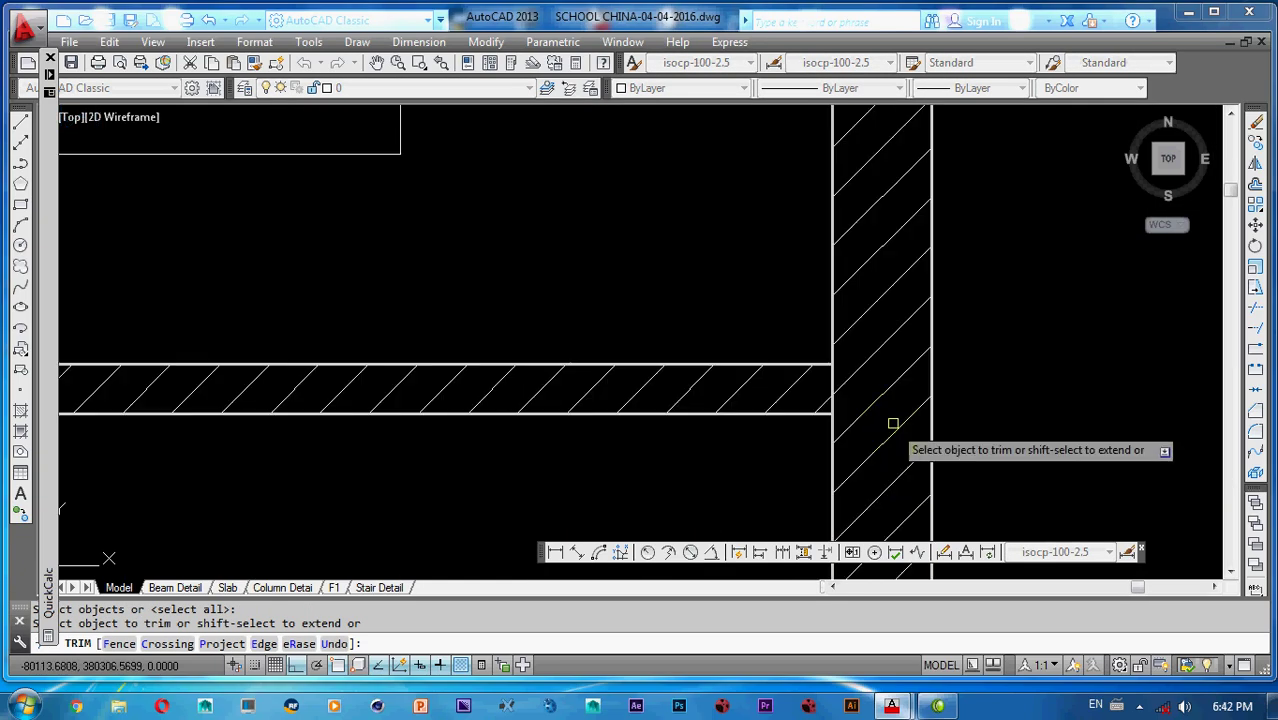
pyautogui.click(770, 401)
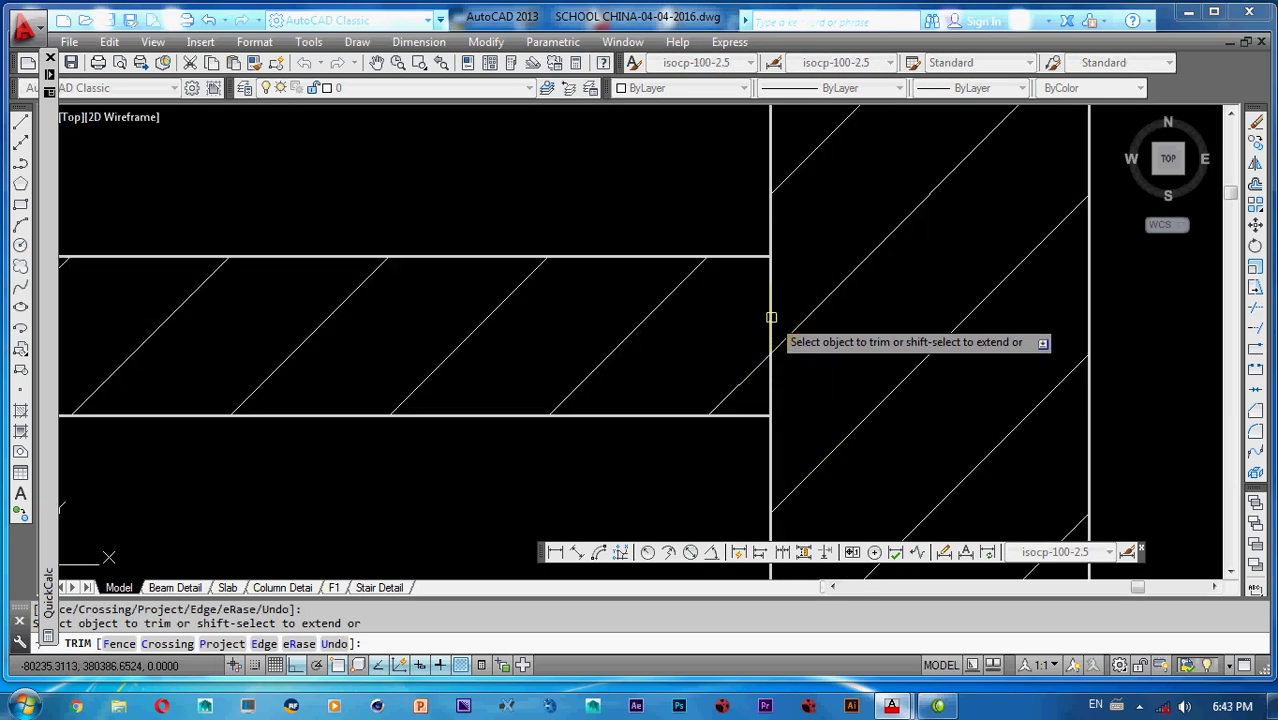
pyautogui.press('Escape')
pyautogui.write('tr')
pyautogui.press('Return')
pyautogui.press('Return')
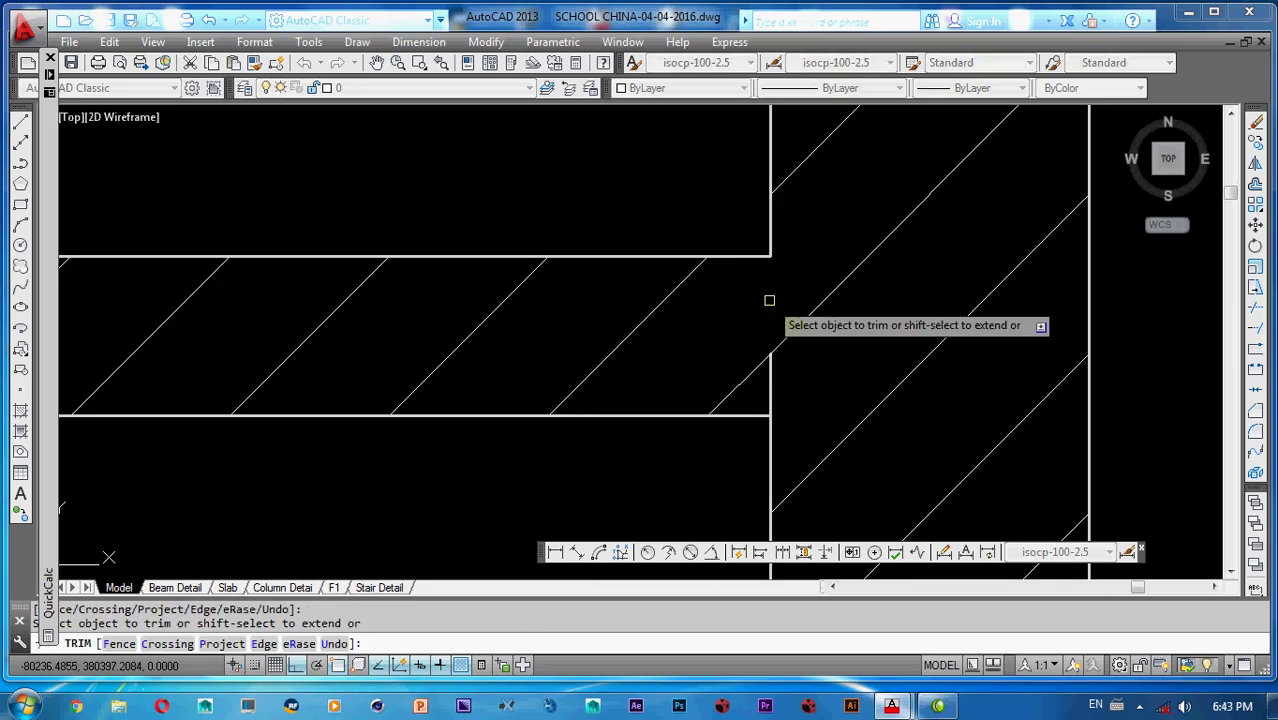
pyautogui.scroll(-8, 773, 385)
pyautogui.scroll(-3, 775, 357)
# - Trim the corridor wall's line across its junction with the wall dividing the two left rooms
pyautogui.scroll(6, 787, 340)
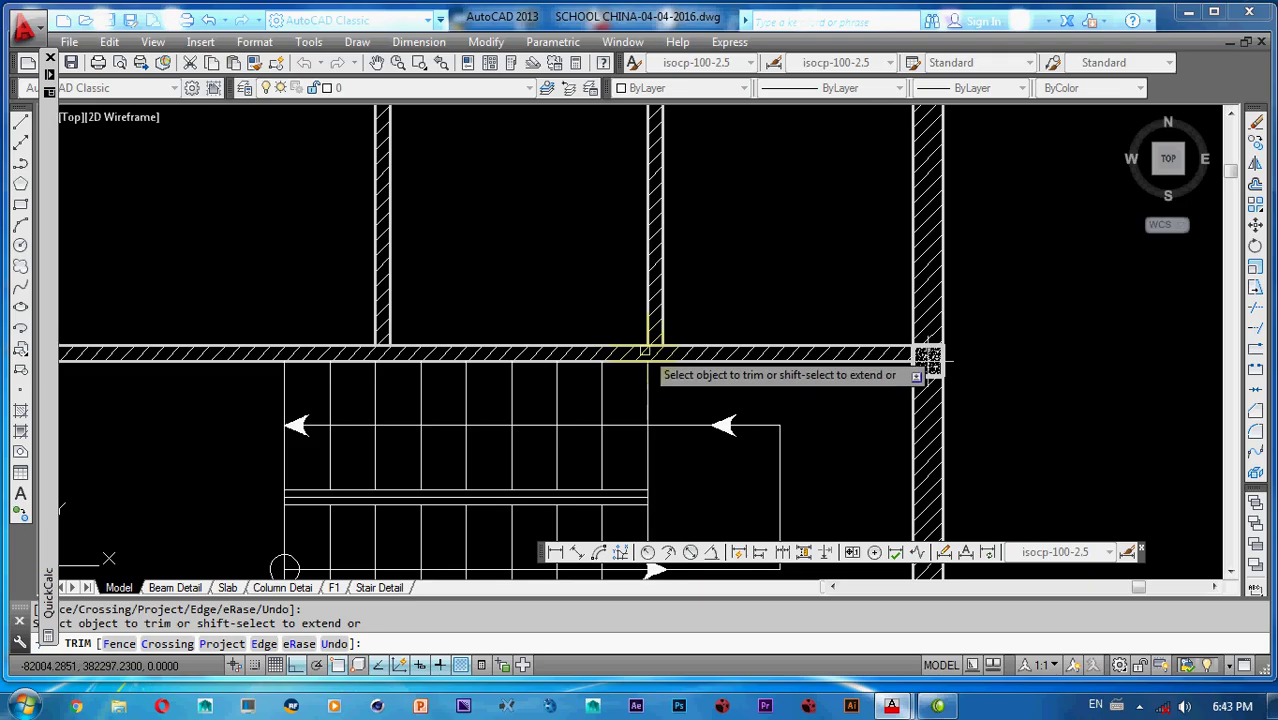
pyautogui.scroll(-5, 650, 355)
pyautogui.scroll(5, 662, 290)
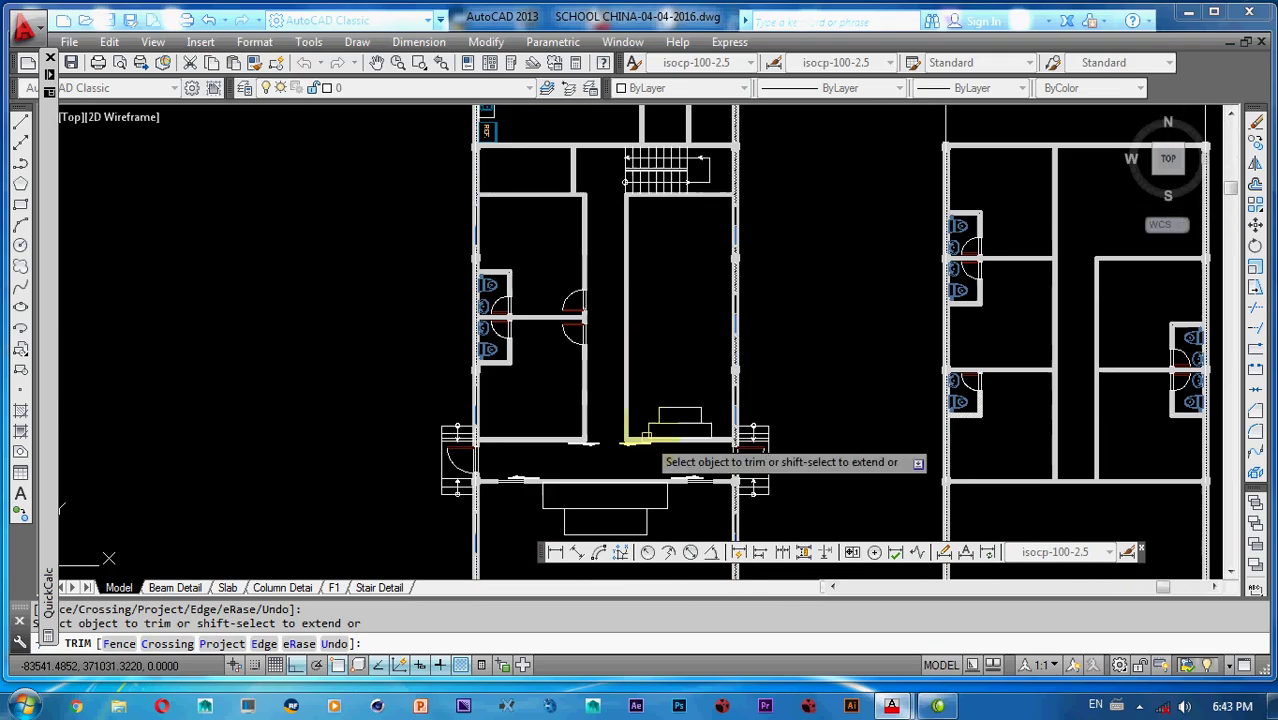
pyautogui.scroll(10, 660, 418)
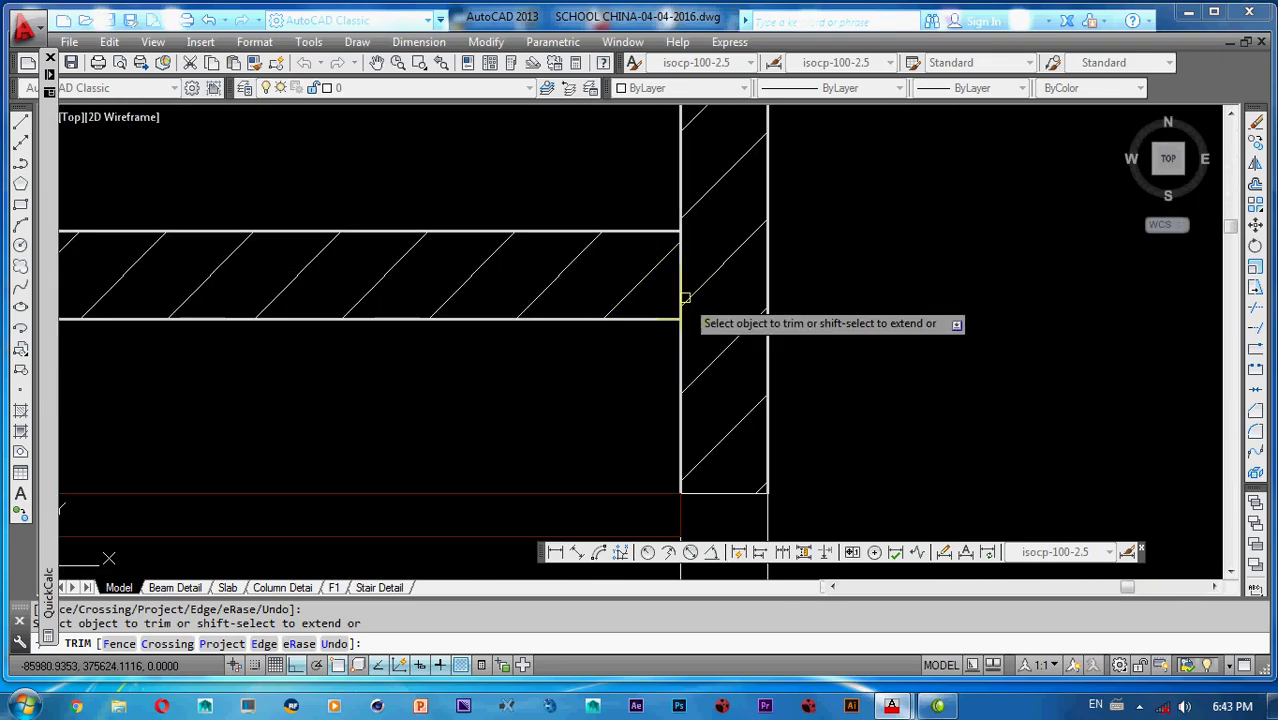
pyautogui.click(697, 317)
pyautogui.scroll(-3, 682, 288)
pyautogui.moveTo(682, 289); pyautogui.dragTo(687, 329, button='middle')
pyautogui.scroll(3, 688, 330)
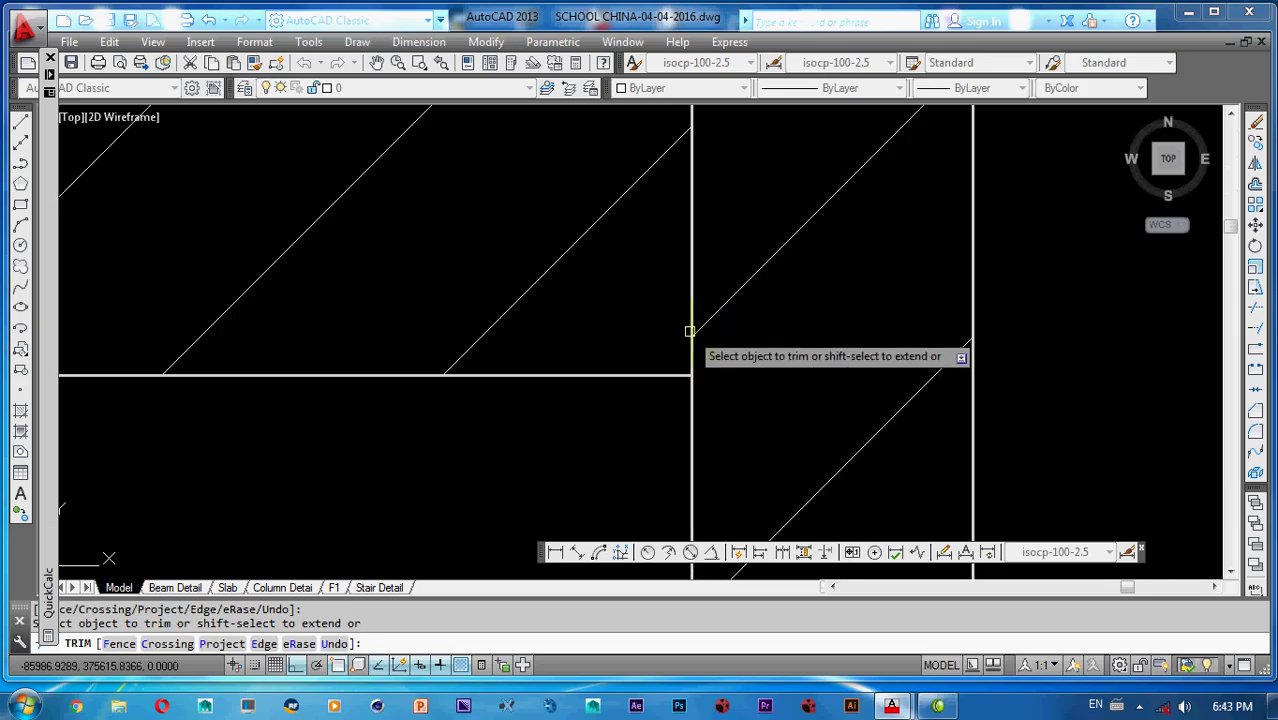
pyautogui.click(687, 292)
pyautogui.click(689, 287)
pyautogui.moveTo(690, 285); pyautogui.dragTo(688, 381, button='middle')
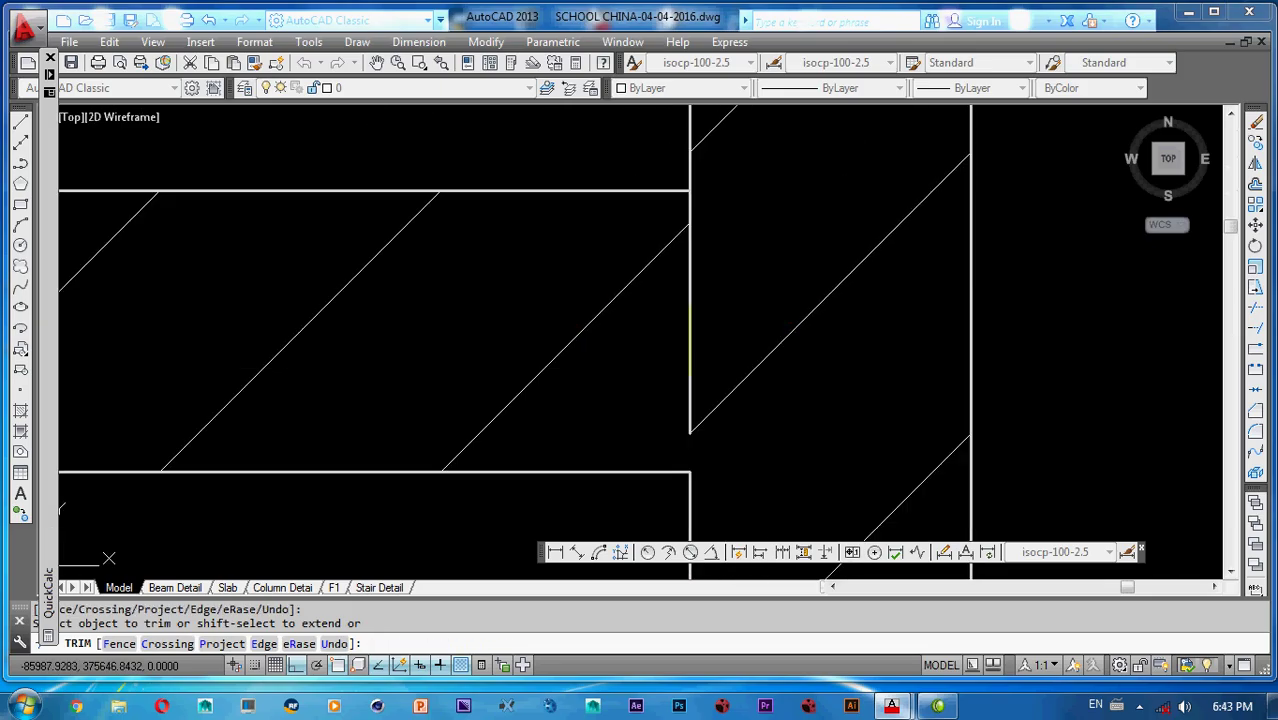
pyautogui.click(692, 291)
pyautogui.click(690, 210)
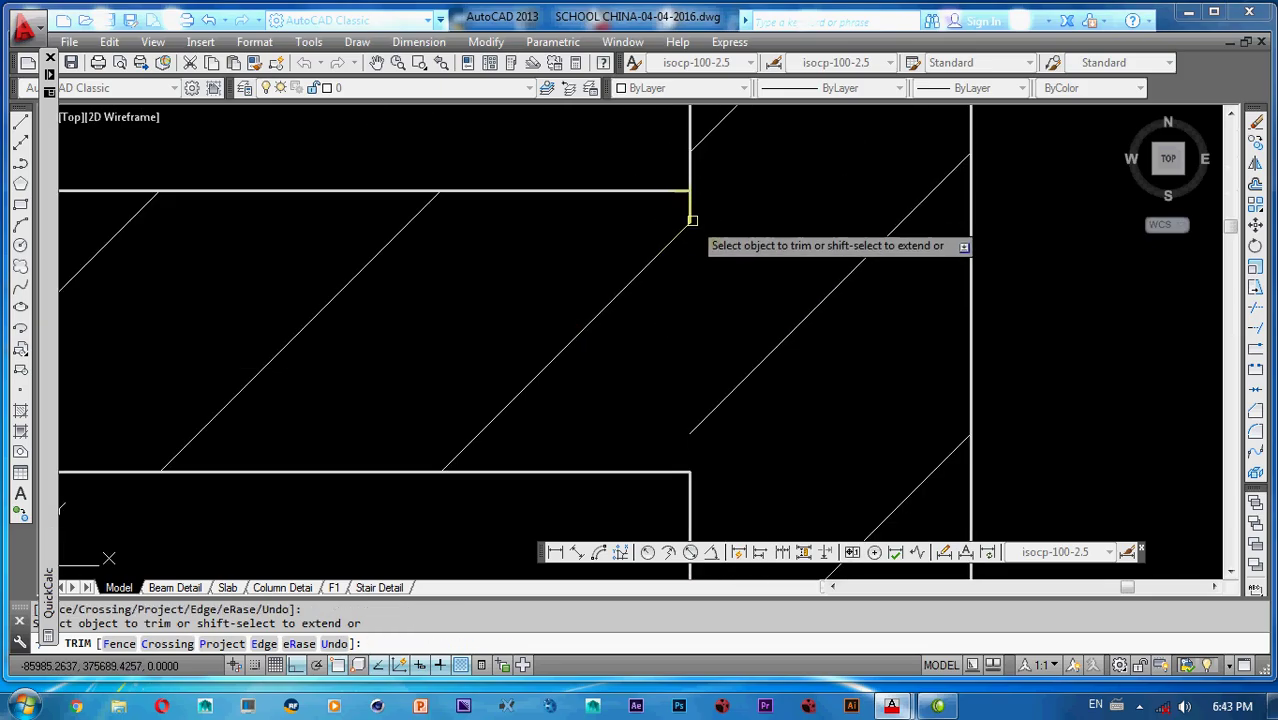
# - Try to trim the left exterior wall's inner line at the end of the wall between the toilets
pyautogui.scroll(-10, 676, 290)
pyautogui.moveTo(476, 328); pyautogui.dragTo(817, 292, button='middle')
pyautogui.scroll(8, 653, 285)
pyautogui.click(408, 306)
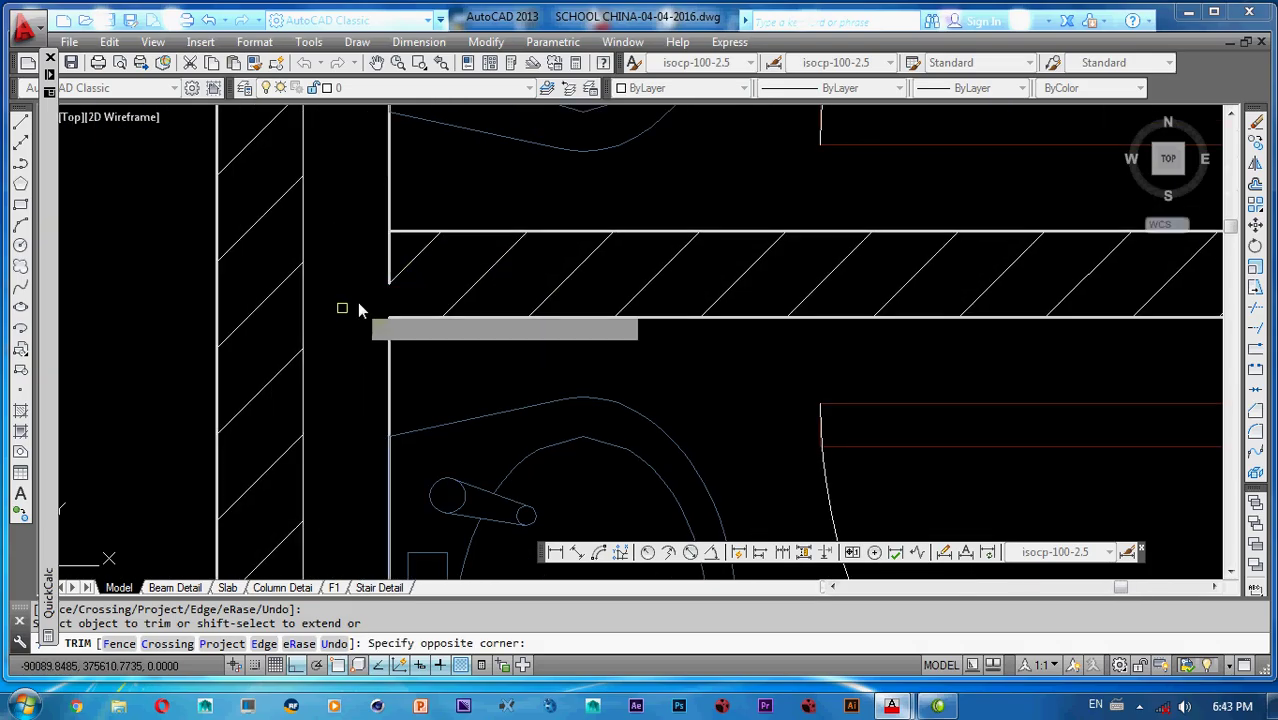
pyautogui.click(372, 272)
pyautogui.hotkey('ctrl', 'z')
pyautogui.scroll(-8, 390, 290)
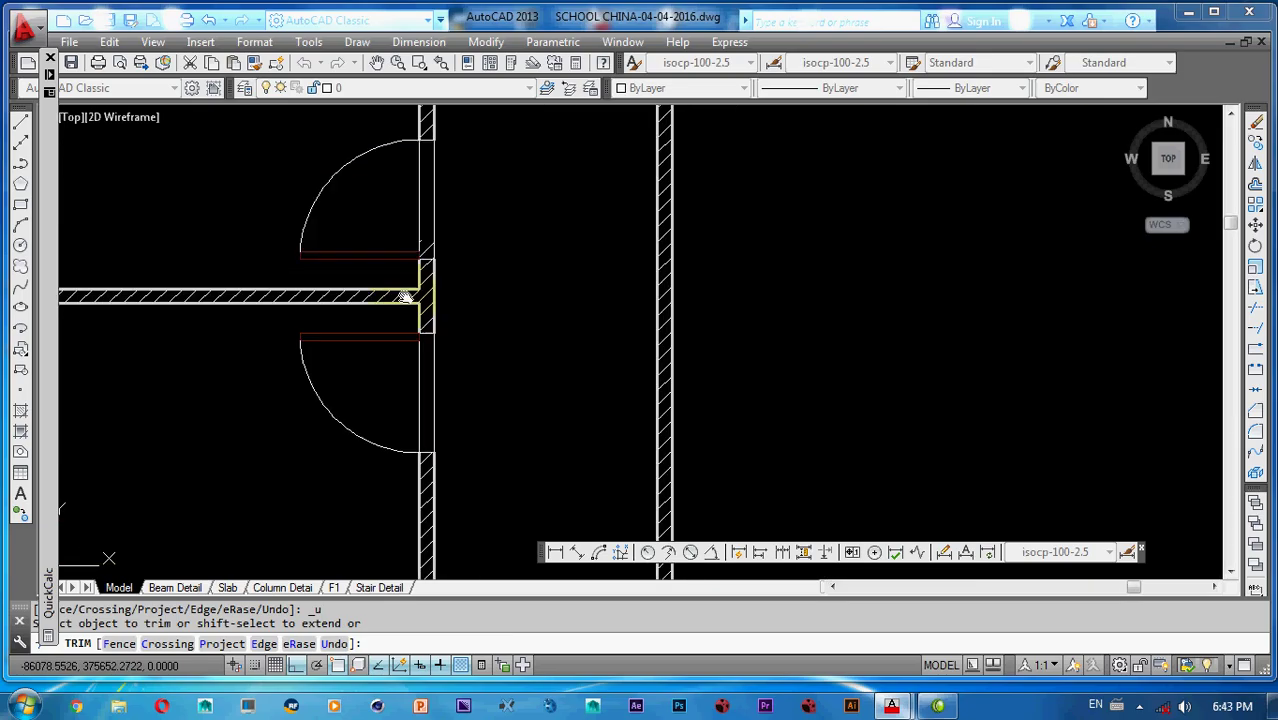
# - Trim the left exterior wall's inner line at the wall between the toilets and erase the leftover segments
pyautogui.scroll(8, 465, 340)
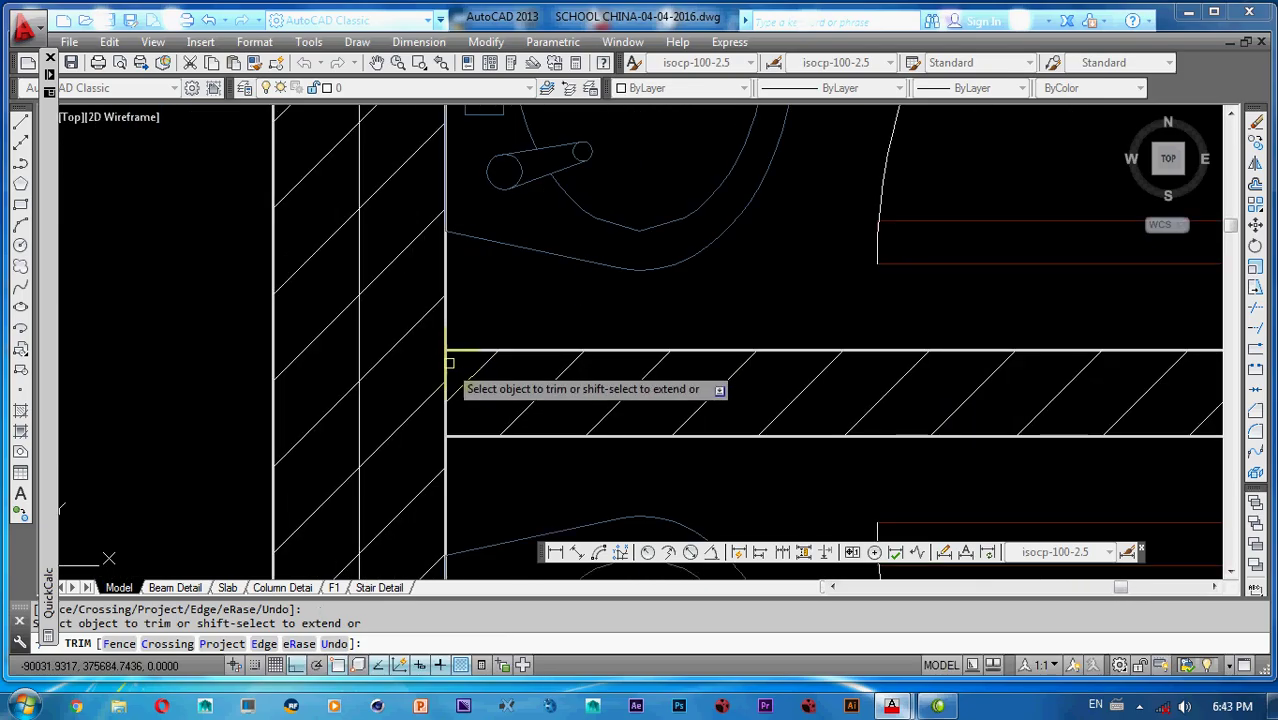
pyautogui.click(443, 378)
pyautogui.click(446, 415)
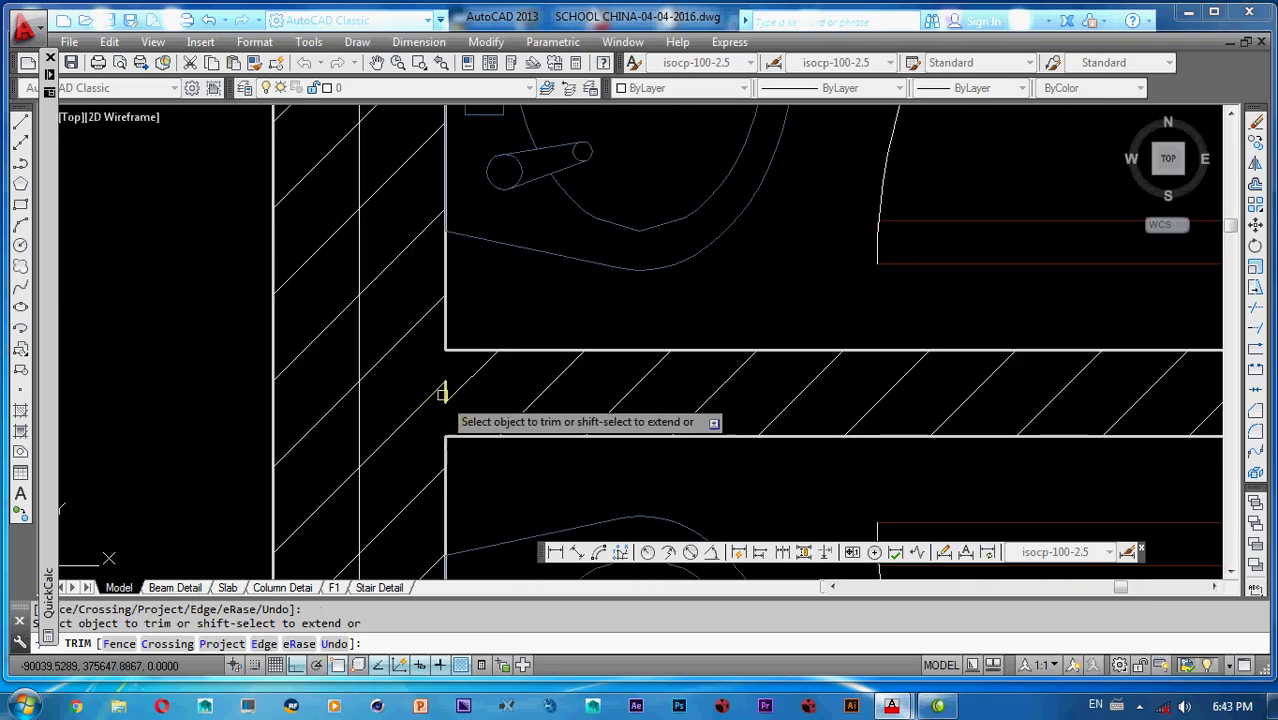
pyautogui.scroll(2, 445, 391)
pyautogui.press('Escape')
pyautogui.click(446, 391)
pyautogui.write('e')
pyautogui.press('space')
pyautogui.scroll(-2, 472, 374)
pyautogui.scroll(3, 400, 378)
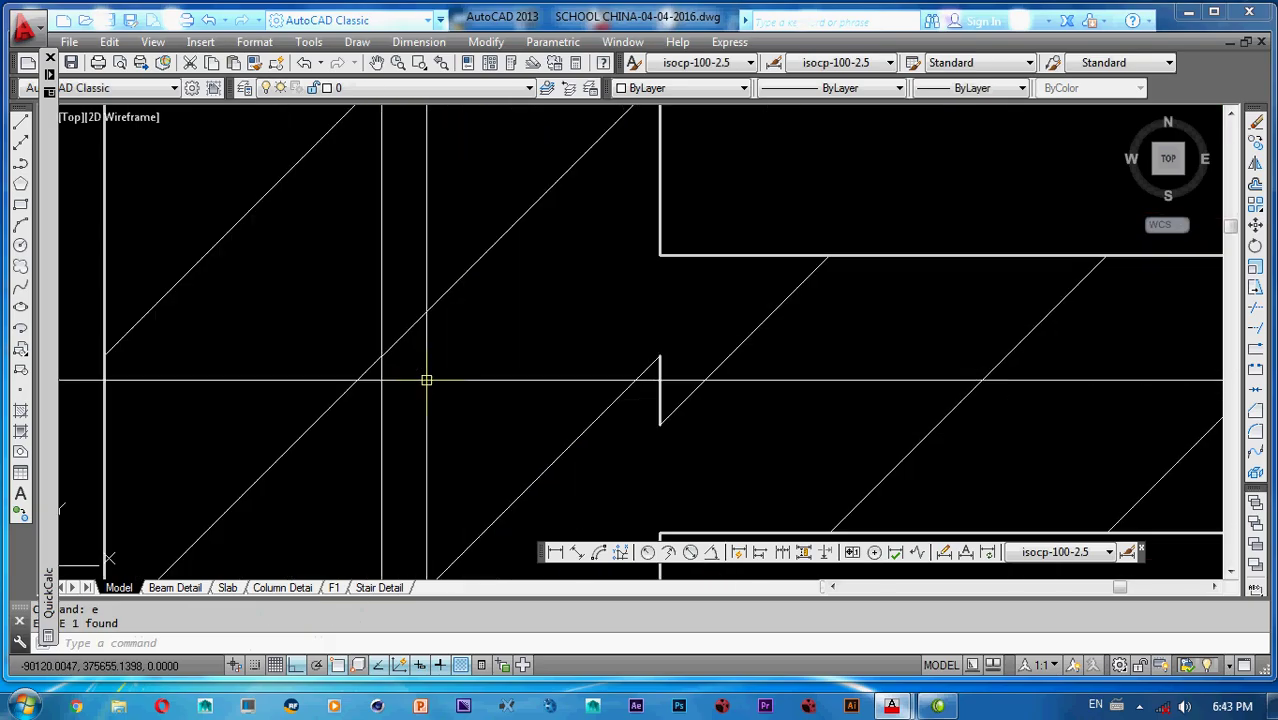
pyautogui.click(659, 395)
pyautogui.press('Delete')
pyautogui.scroll(-3, 724, 366)
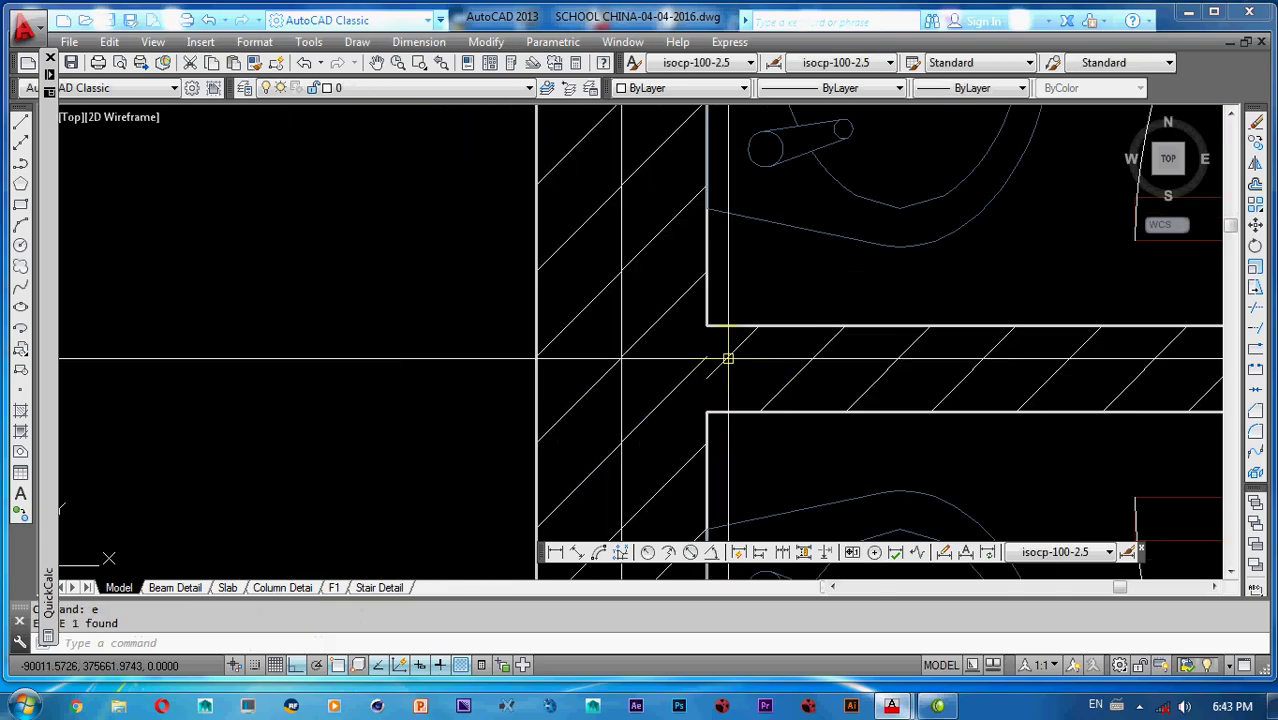
pyautogui.write('tr')
pyautogui.press('Return')
pyautogui.press('Return')
pyautogui.scroll(-3, 647, 326)
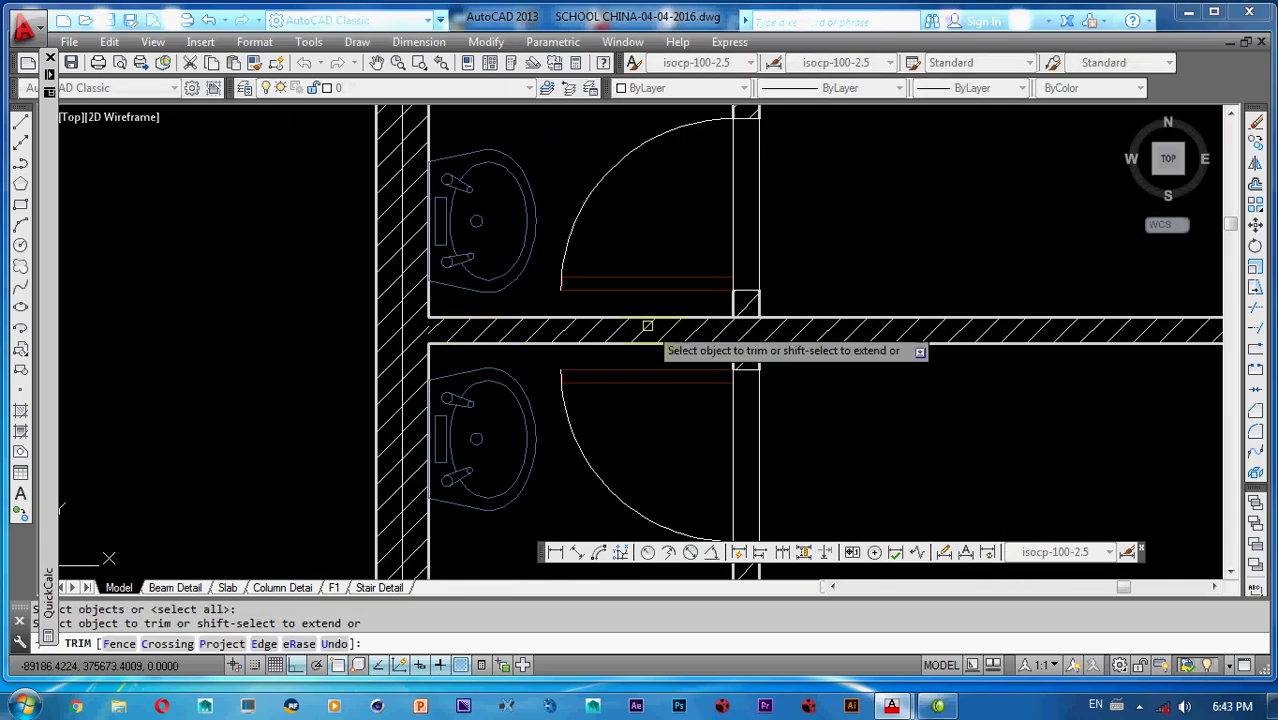
pyautogui.scroll(-2, 689, 318)
pyautogui.moveTo(689, 318); pyautogui.dragTo(685, 456, button='middle')
pyautogui.press('Escape')
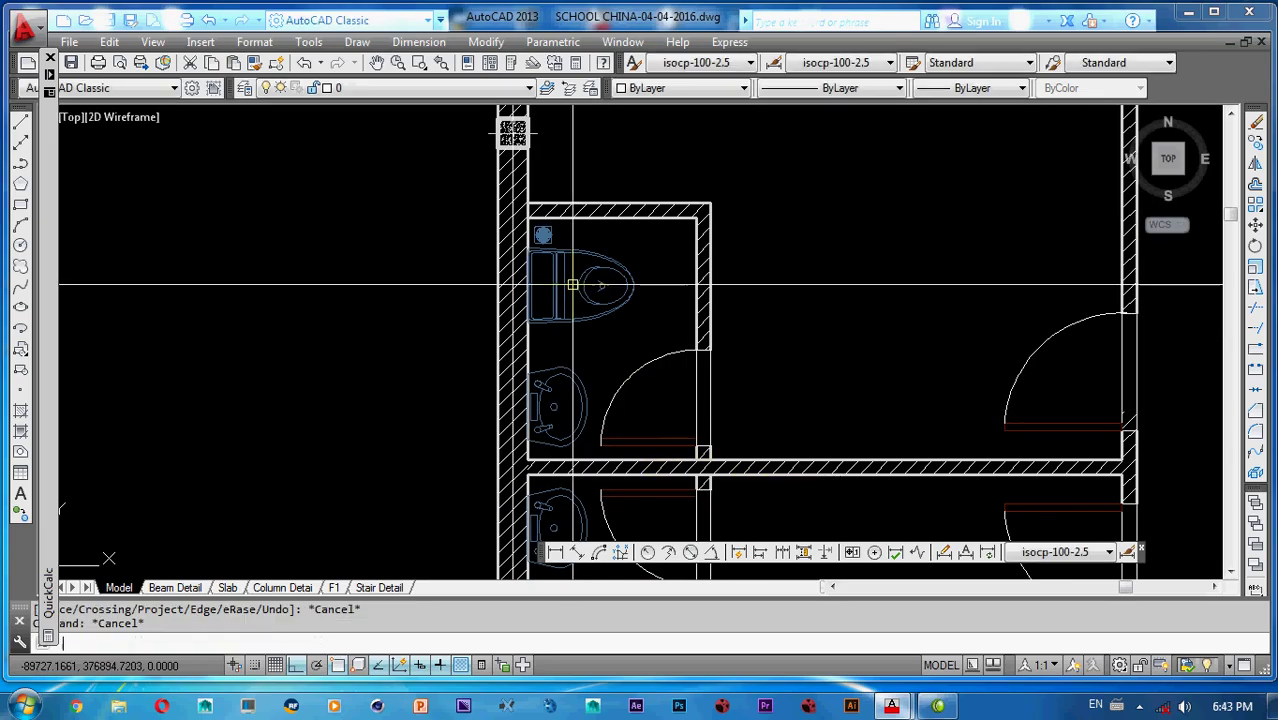
# - Trim the left exterior wall's inner line where the toilet's upper wall joins it
pyautogui.write('tr')
pyautogui.press('Return')
pyautogui.scroll(3, 572, 283)
pyautogui.press('Return')
pyautogui.scroll(3, 559, 245)
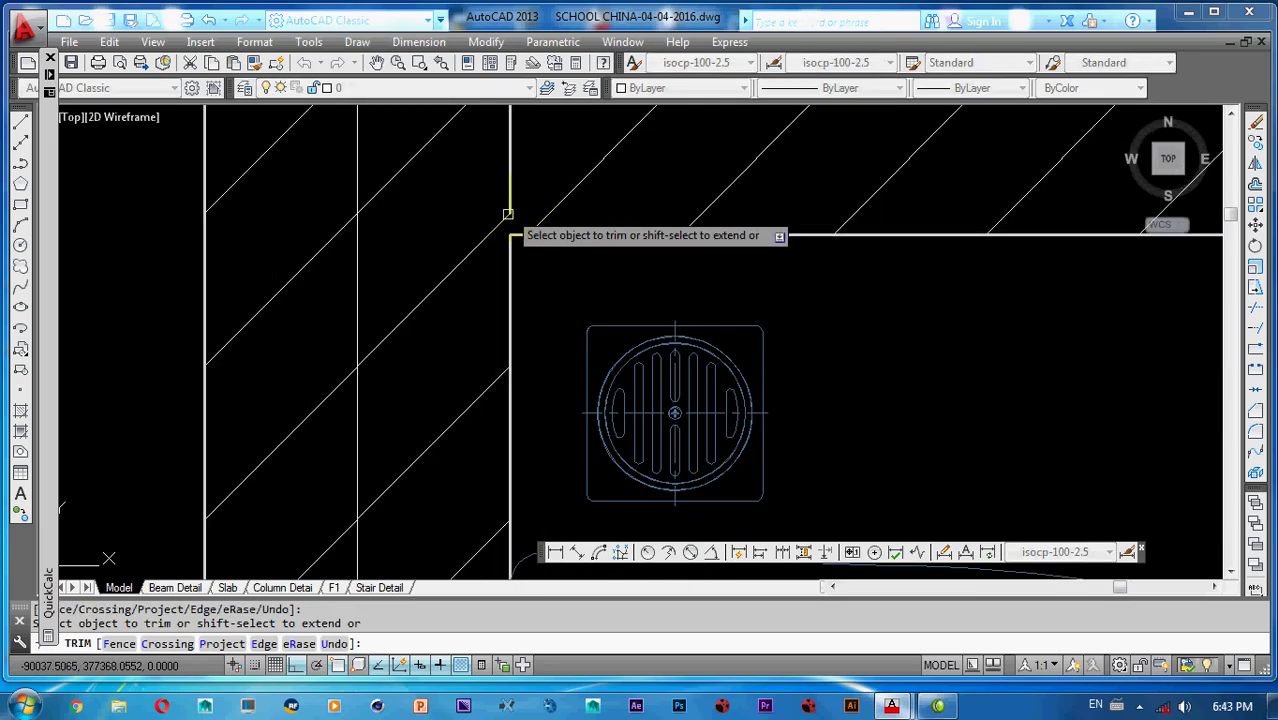
pyautogui.scroll(-3, 528, 320)
pyautogui.scroll(3, 530, 250)
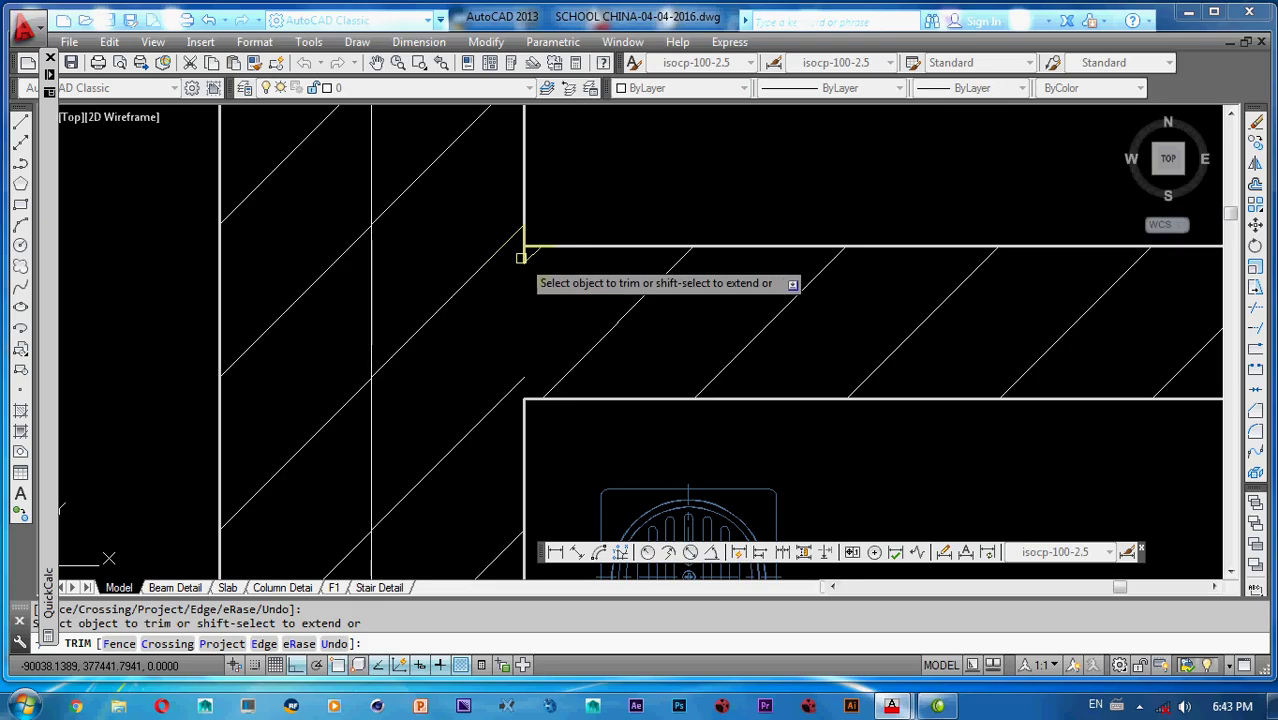
pyautogui.scroll(-4, 521, 269)
pyautogui.press('Escape')
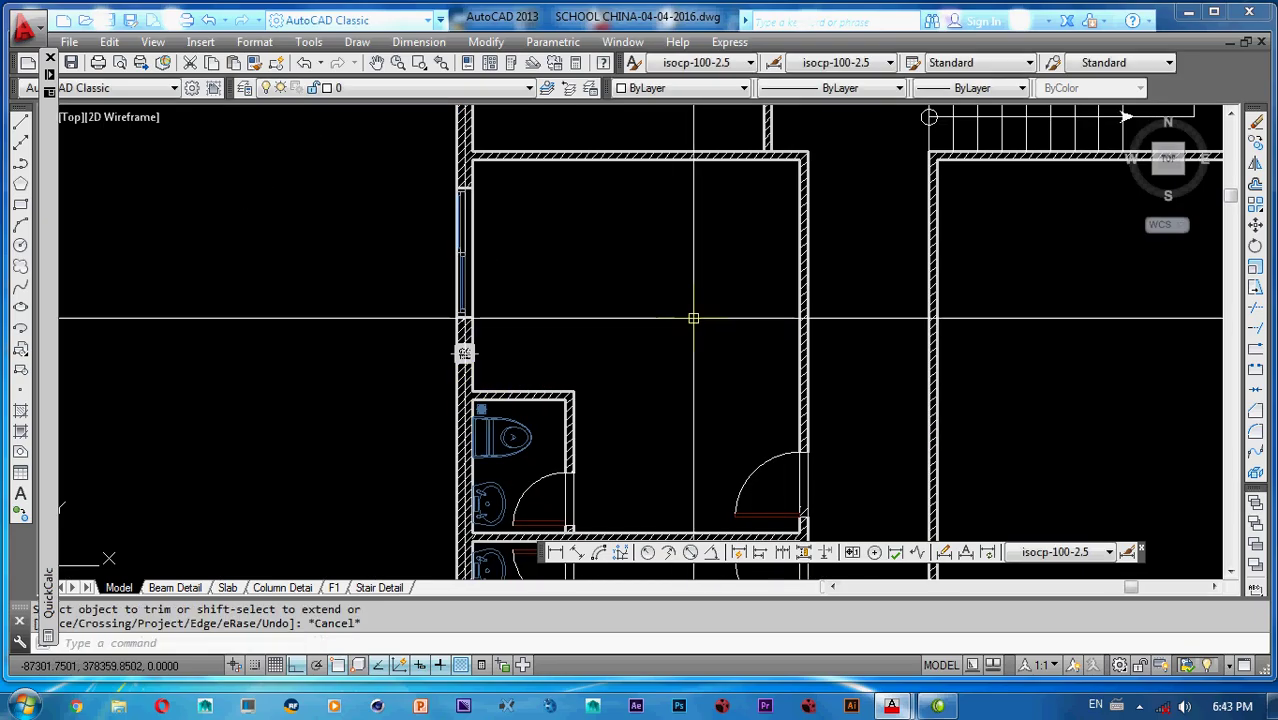
pyautogui.scroll(-5, 643, 281)
pyautogui.moveTo(707, 306)
pyautogui.mouseDown(button='middle')
pyautogui.moveTo(708, 347)
pyautogui.moveTo(638, 410)
pyautogui.moveTo(532, 435)
pyautogui.mouseUp(button='middle')
pyautogui.moveTo(703, 393)
pyautogui.mouseDown(button='middle')
pyautogui.moveTo(702, 328)
pyautogui.moveTo(619, 257)
pyautogui.moveTo(675, 331)
pyautogui.mouseUp(button='middle')
pyautogui.scroll(-3, 677, 270)
pyautogui.scroll(2, 677, 265)
pyautogui.scroll(-4, 683, 310)
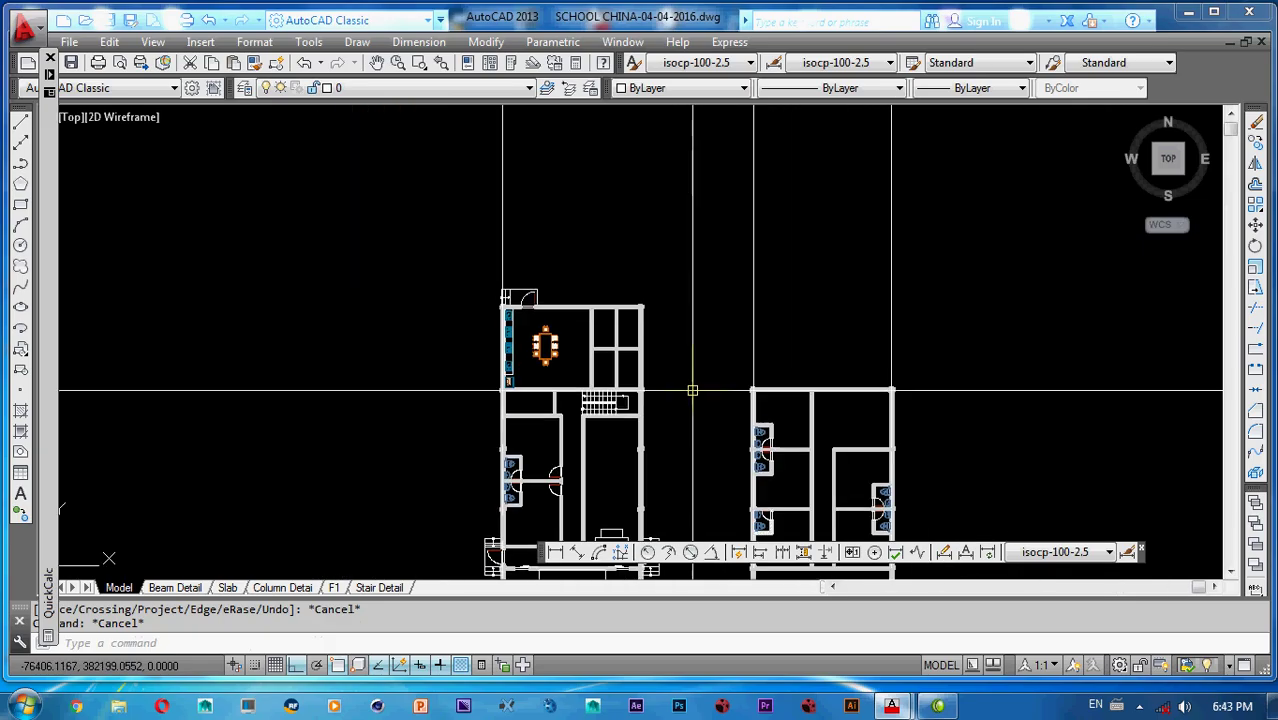
pyautogui.scroll(4, 689, 355)
pyautogui.write('l')
pyautogui.press('Return')
pyautogui.write('v')
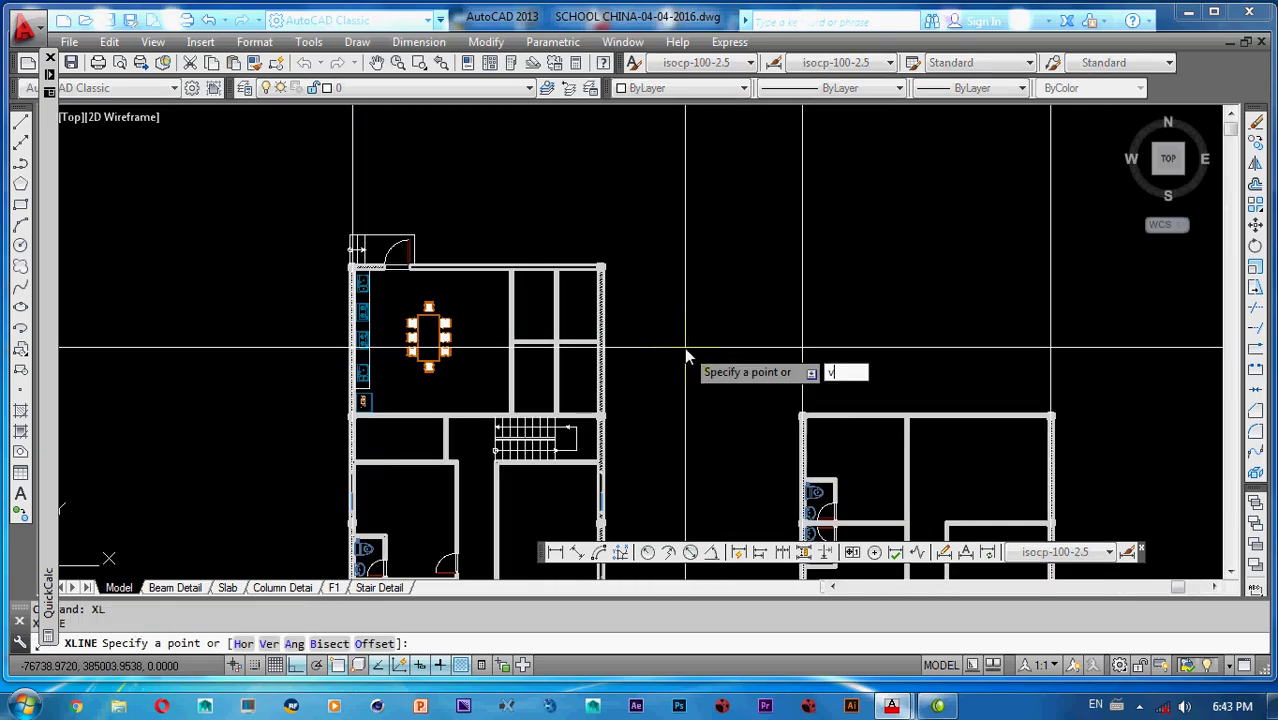
pyautogui.press('Return')
pyautogui.press('Escape')
# - Draw a horizontal construction line along the outer face of the dining room's top wall
pyautogui.write('xl')
pyautogui.press('Return')
pyautogui.write('h')
pyautogui.press('Return')
pyautogui.scroll(8, 607, 273)
pyautogui.press('Escape')
# - Hatch the dining room's top wall with the JIS_WOOD pattern at an angle of 270° and scale 100
pyautogui.scroll(-6, 603, 280)
pyautogui.write('h')
pyautogui.press('Return')
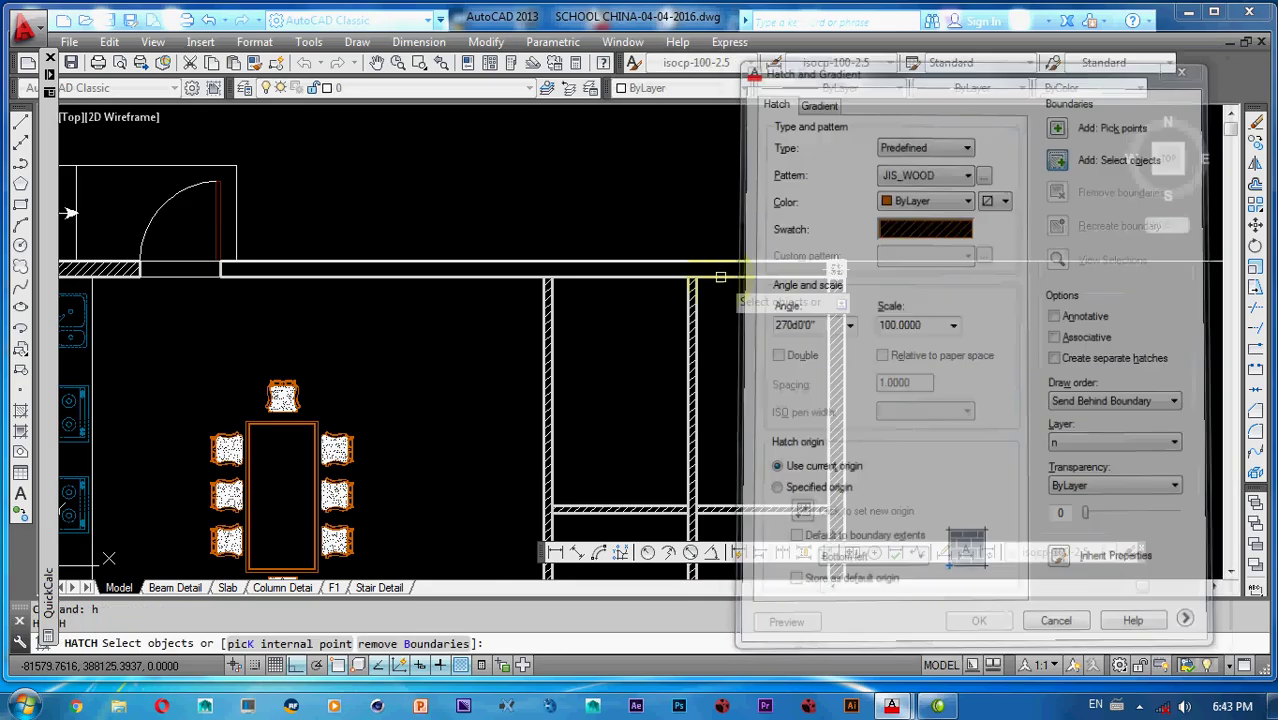
pyautogui.click(720, 276)
pyautogui.press('Return')
pyautogui.press('Return')
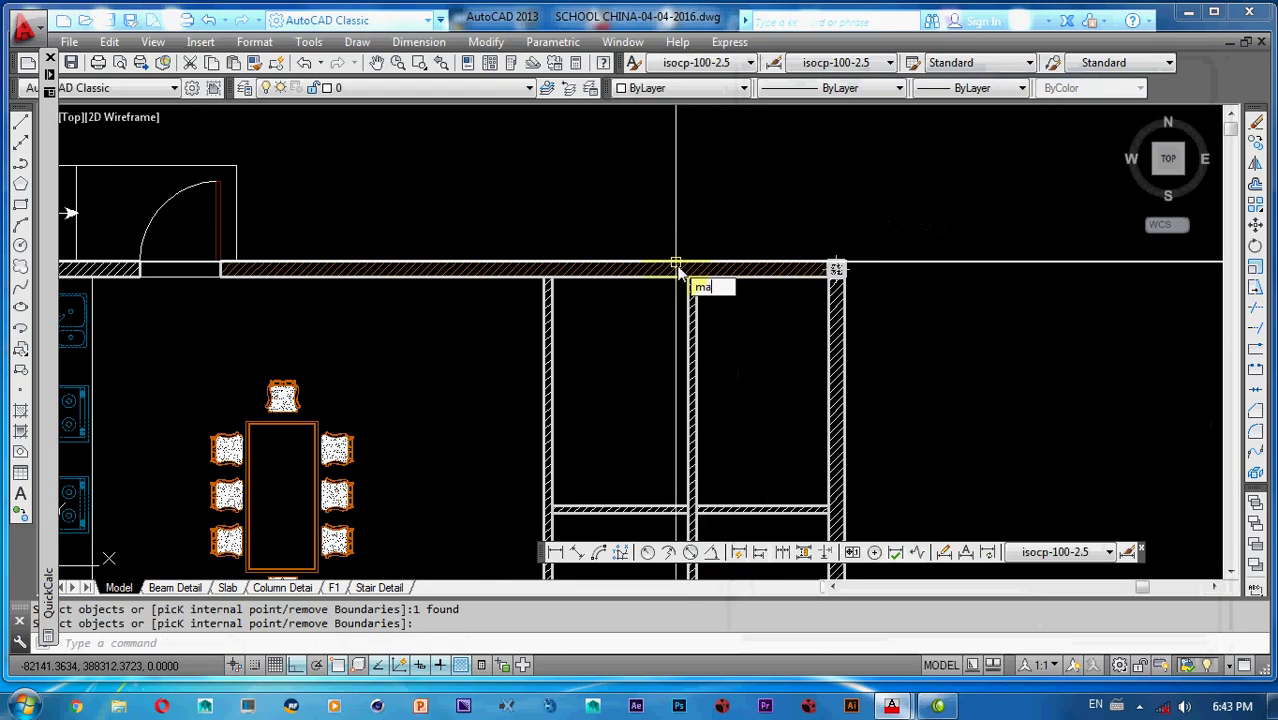
# - Match the top wall's hatch properties to an adjoining partition's hatch and save the drawing
pyautogui.write('ma')
pyautogui.press('Return')
pyautogui.scroll(5, 699, 277)
pyautogui.click(699, 277)
pyautogui.scroll(-4, 707, 250)
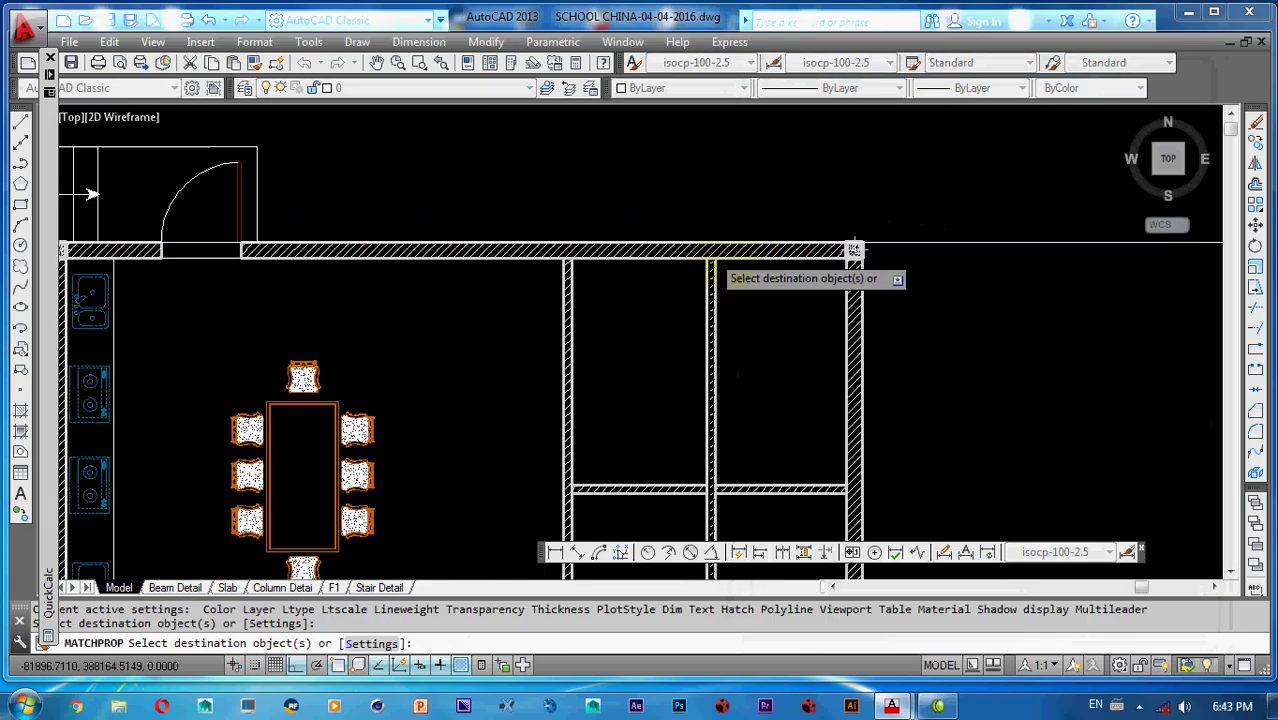
pyautogui.scroll(-5, 853, 250)
pyautogui.press('Escape')
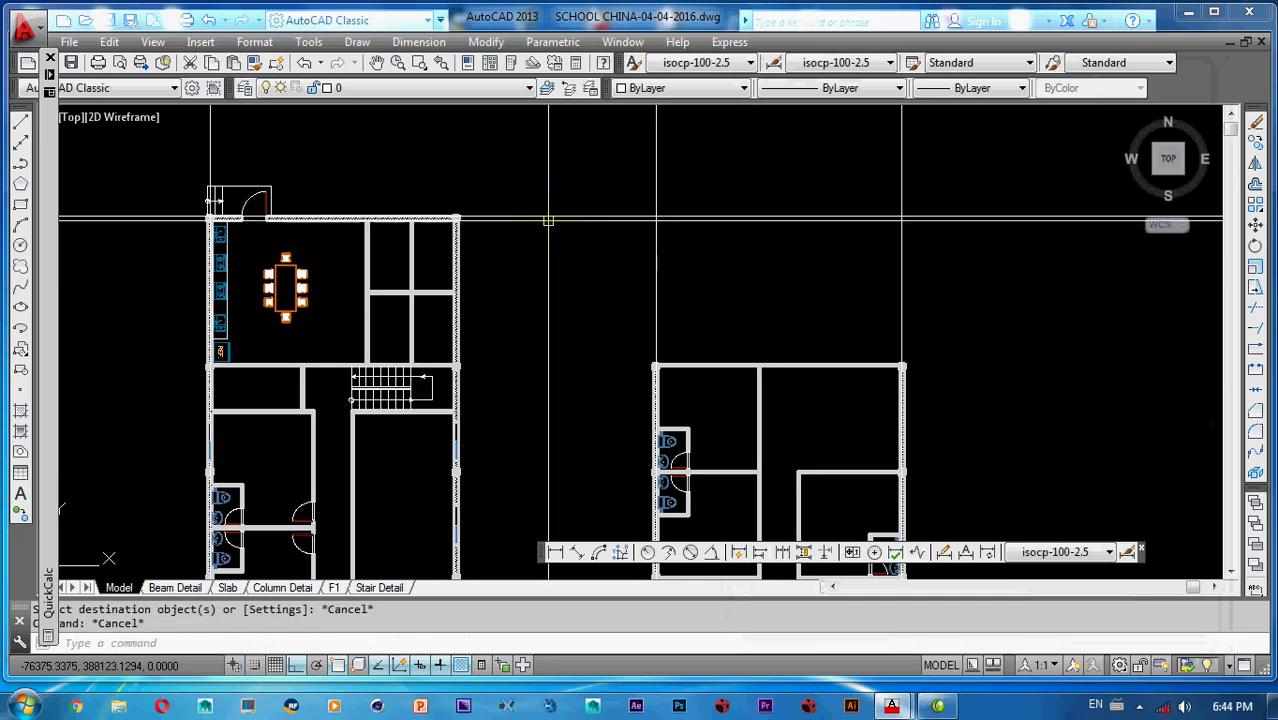
pyautogui.hotkey('ctrl', 's')
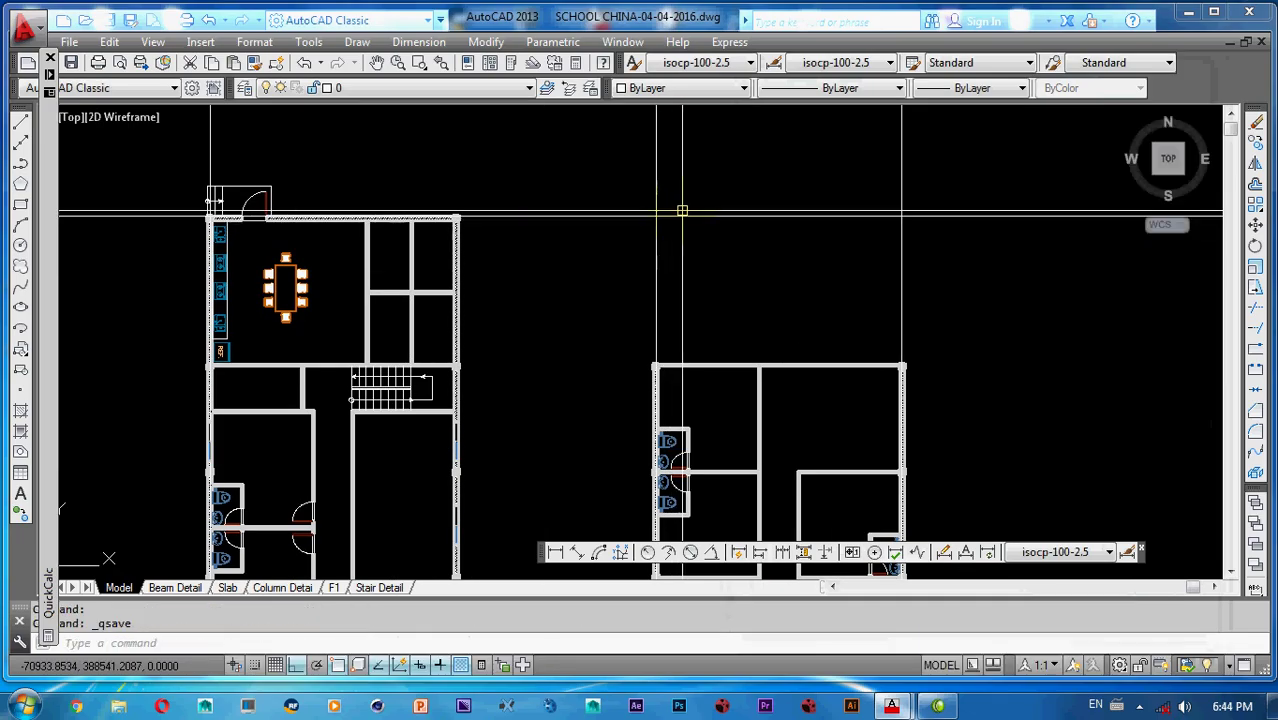
# - Draw a vertical construction line along the room-side face of the corridor's left wall in the lower left room
pyautogui.moveTo(685, 266)
pyautogui.mouseDown(button='middle')
pyautogui.moveTo(707, 231)
pyautogui.moveTo(737, 234)
pyautogui.moveTo(897, 136)
pyautogui.mouseUp(button='middle')
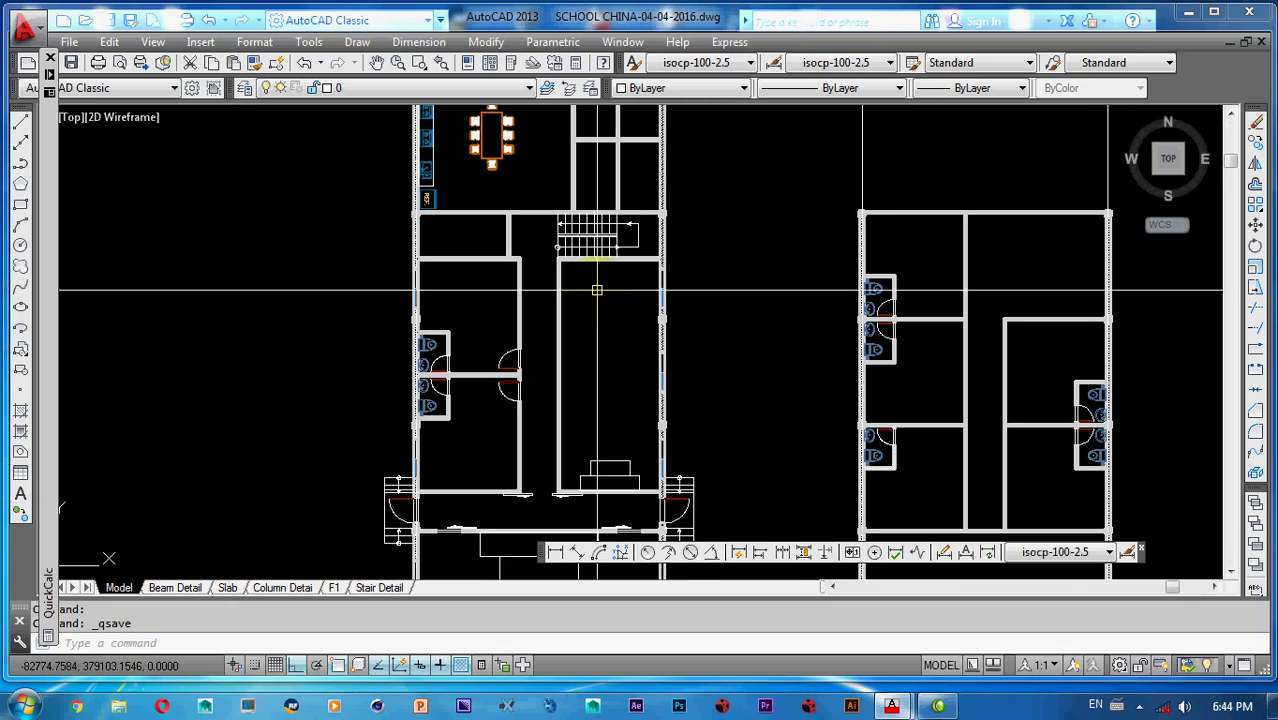
pyautogui.moveTo(599, 286); pyautogui.dragTo(738, 278, button='middle')
pyautogui.moveTo(641, 318); pyautogui.dragTo(696, 292, button='middle')
pyautogui.scroll(3, 693, 388)
pyautogui.moveTo(697, 376); pyautogui.dragTo(737, 353, button='middle')
pyautogui.scroll(3, 736, 366)
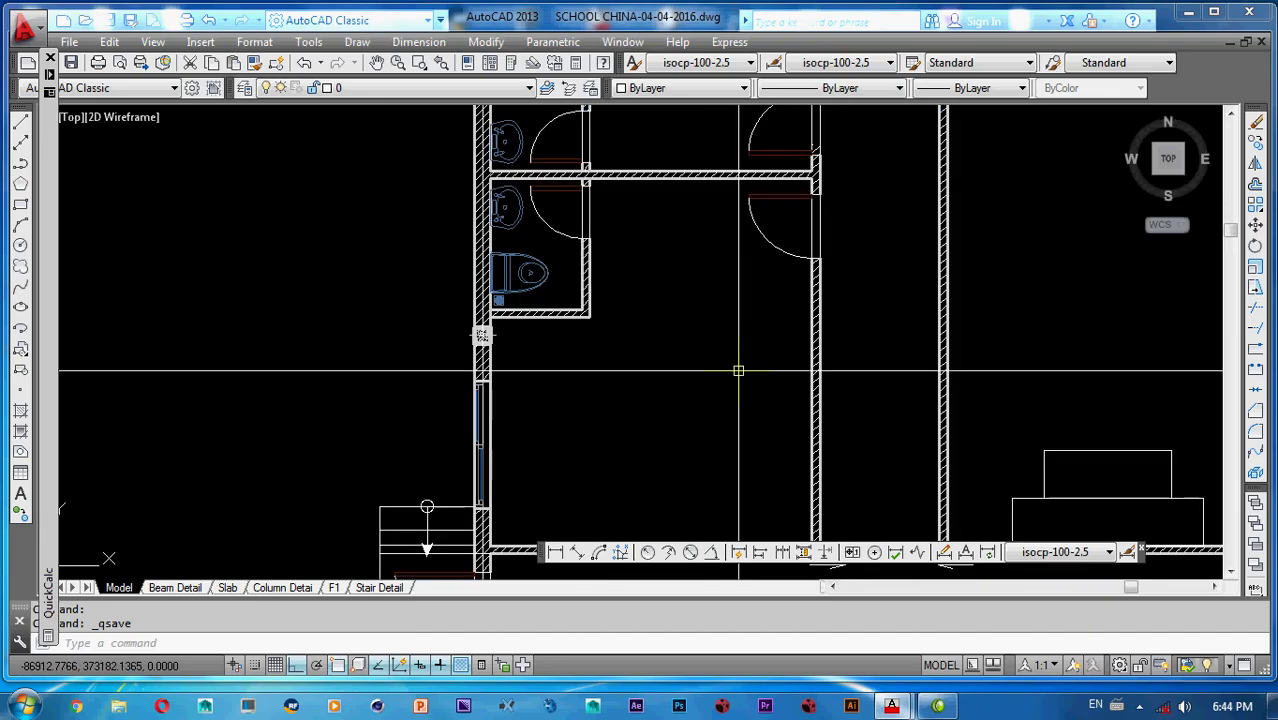
pyautogui.write('xl')
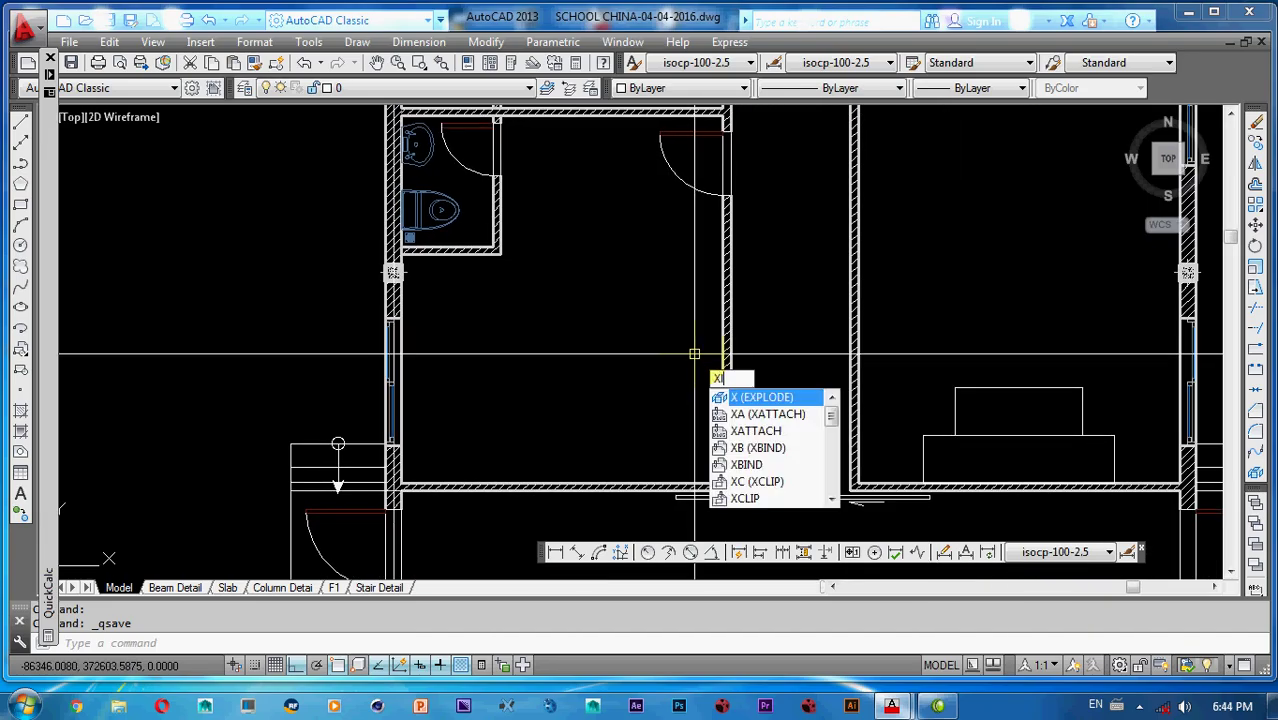
pyautogui.press('Return')
pyautogui.write('v')
pyautogui.press('Return')
pyautogui.click(723, 342)
pyautogui.press('Escape')
pyautogui.press('Escape')
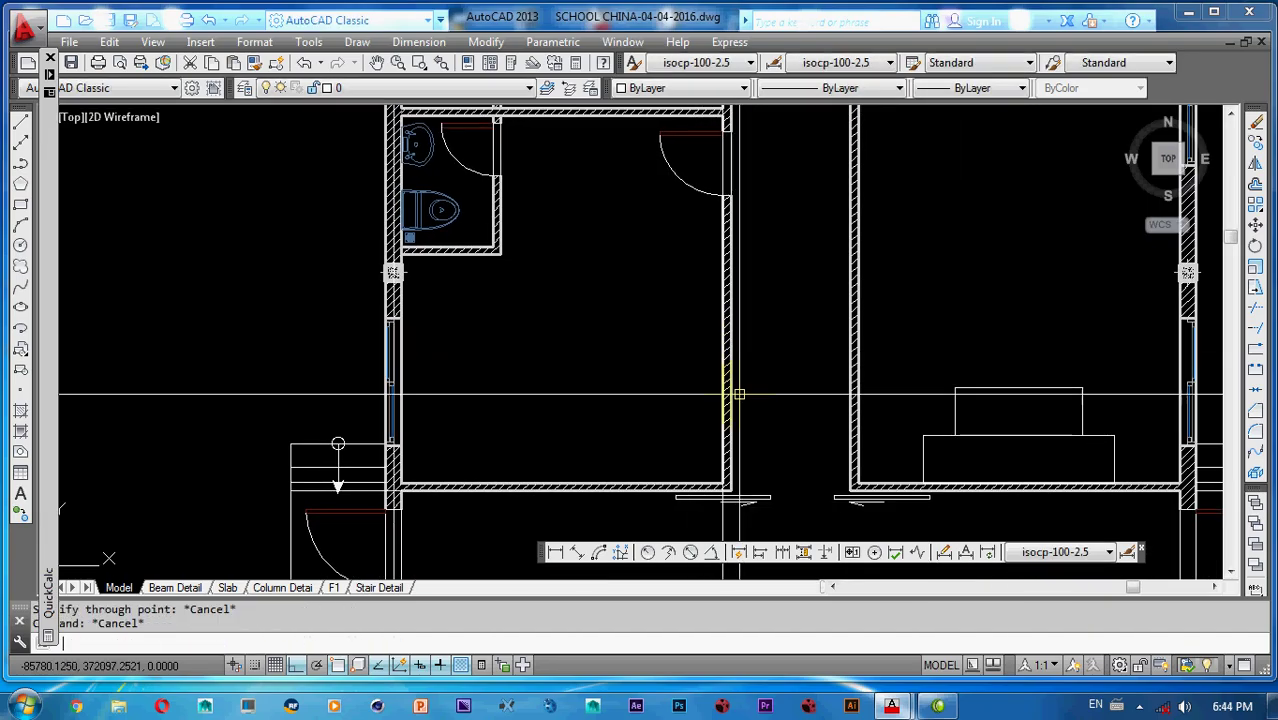
# - Offset the vertical construction line by 500 into the lower left room
pyautogui.write('o')
pyautogui.press('Return')
pyautogui.write('500')
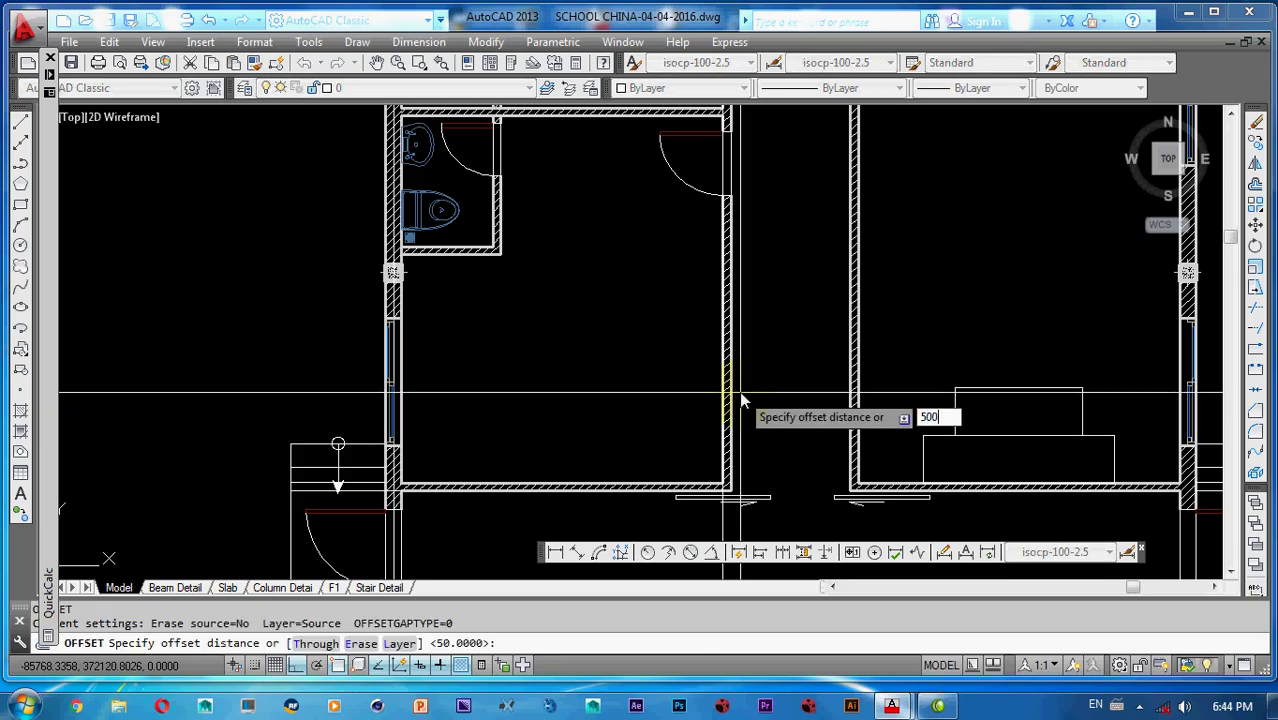
pyautogui.press('Return')
pyautogui.moveTo(724, 290)
pyautogui.mouseDown(button='middle')
pyautogui.moveTo(724, 371)
pyautogui.moveTo(702, 283)
pyautogui.mouseUp(button='middle')
pyautogui.scroll(-2, 702, 283)
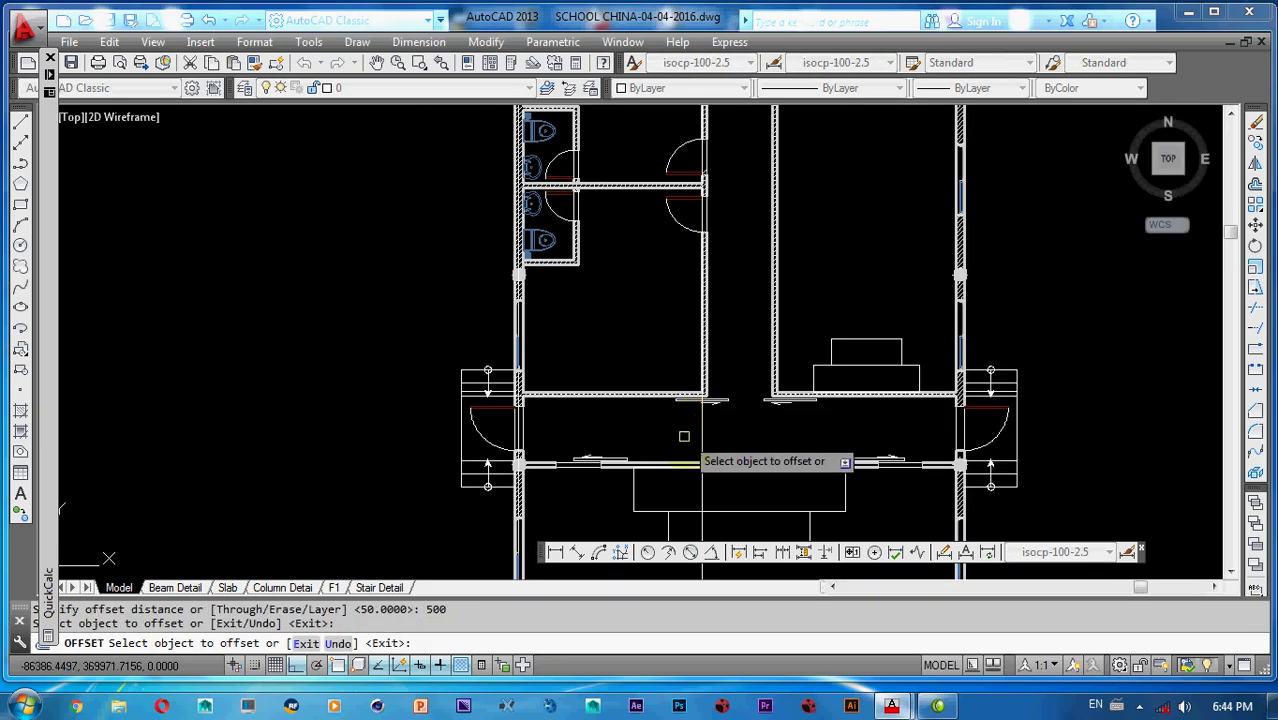
pyautogui.click(702, 425)
pyautogui.click(650, 425)
pyautogui.scroll(-2, 689, 307)
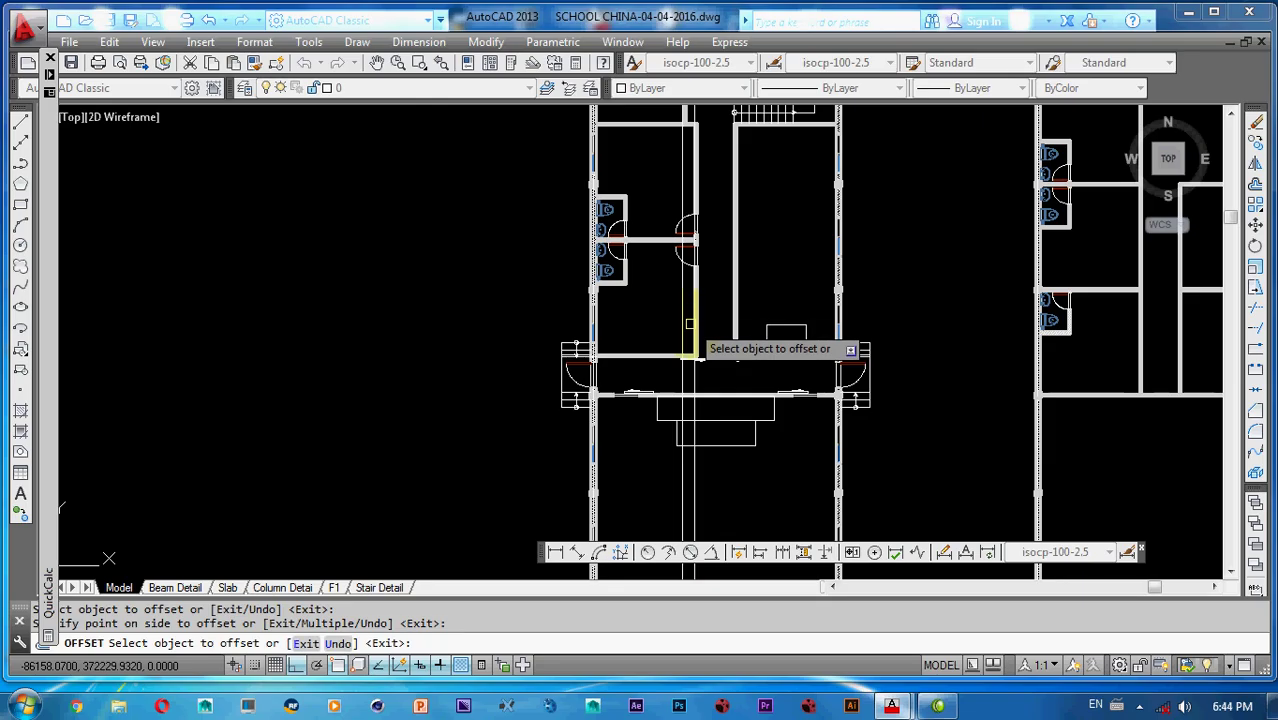
# - Draw horizontal construction lines along the outer wall corners of the lower and upper bathrooms in the left rooms
pyautogui.scroll(4, 689, 323)
pyautogui.press('Escape')
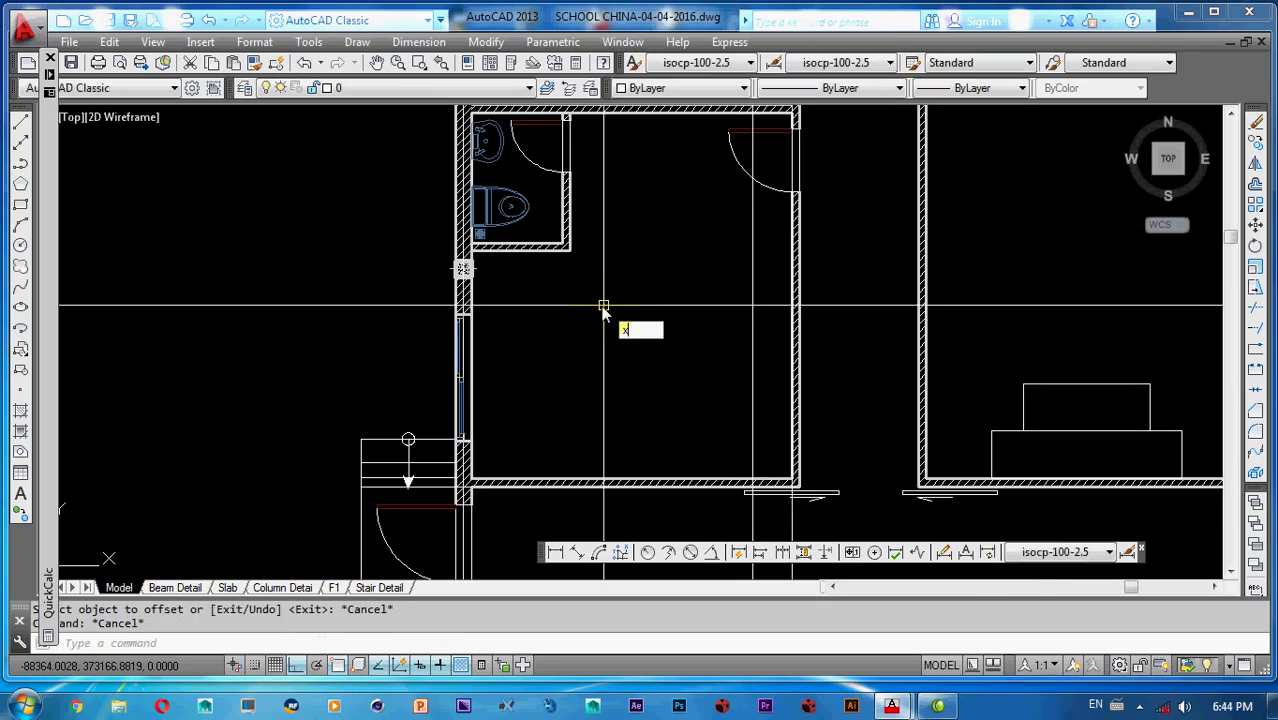
pyautogui.write('xl')
pyautogui.press('Return')
pyautogui.write('h')
pyautogui.press('Return')
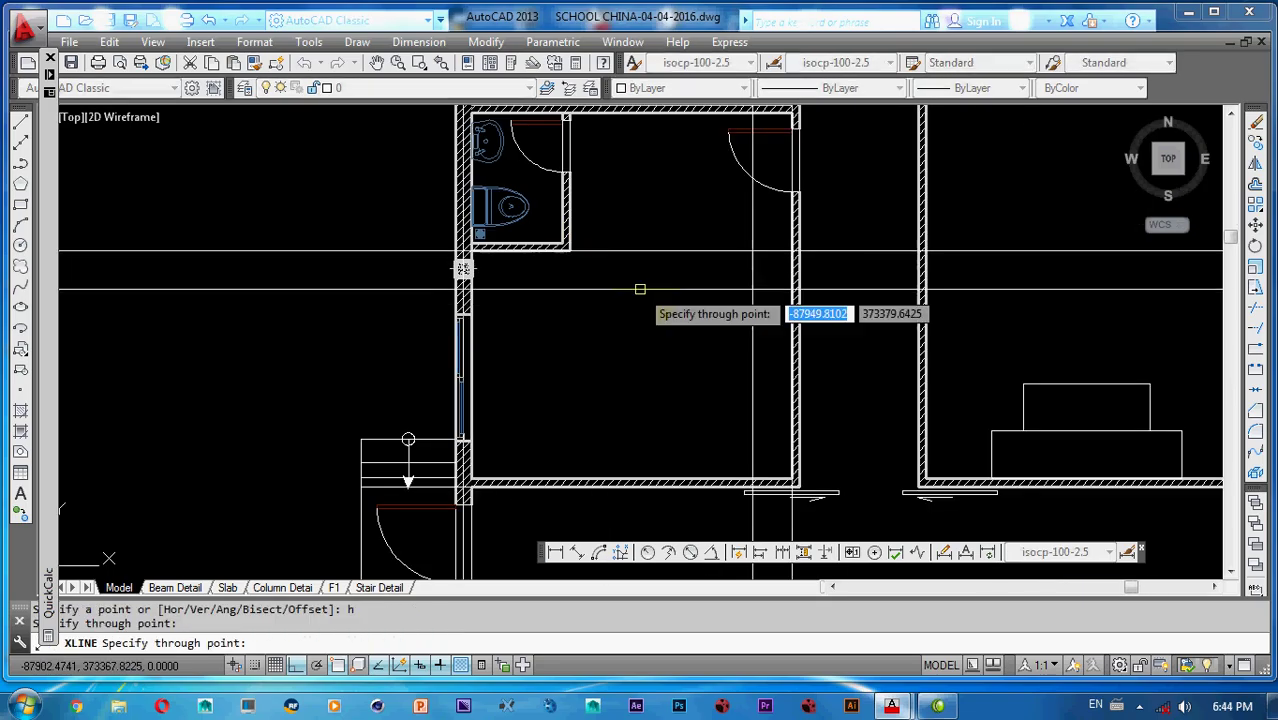
pyautogui.moveTo(686, 286); pyautogui.dragTo(635, 463, button='middle')
pyautogui.click(519, 190)
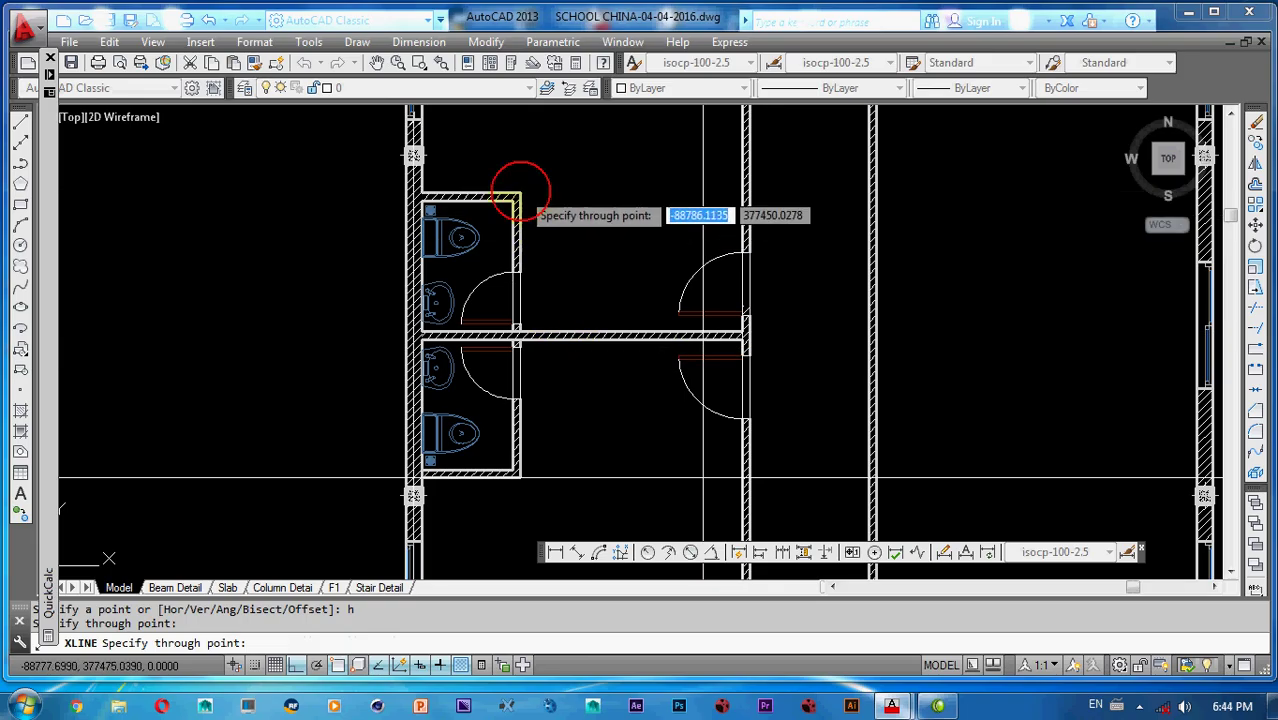
pyautogui.press('Escape')
pyautogui.press('Escape')
# - Draw a 500 by 2875 rectangle against the corridor wall in the upper left room, between the top wall and the bathroom construction line
pyautogui.moveTo(568, 245); pyautogui.dragTo(557, 349, button='middle')
pyautogui.write('re')
pyautogui.moveTo(640, 200); pyautogui.dragTo(588, 302, button='middle')
pyautogui.write('c')
pyautogui.press('Return')
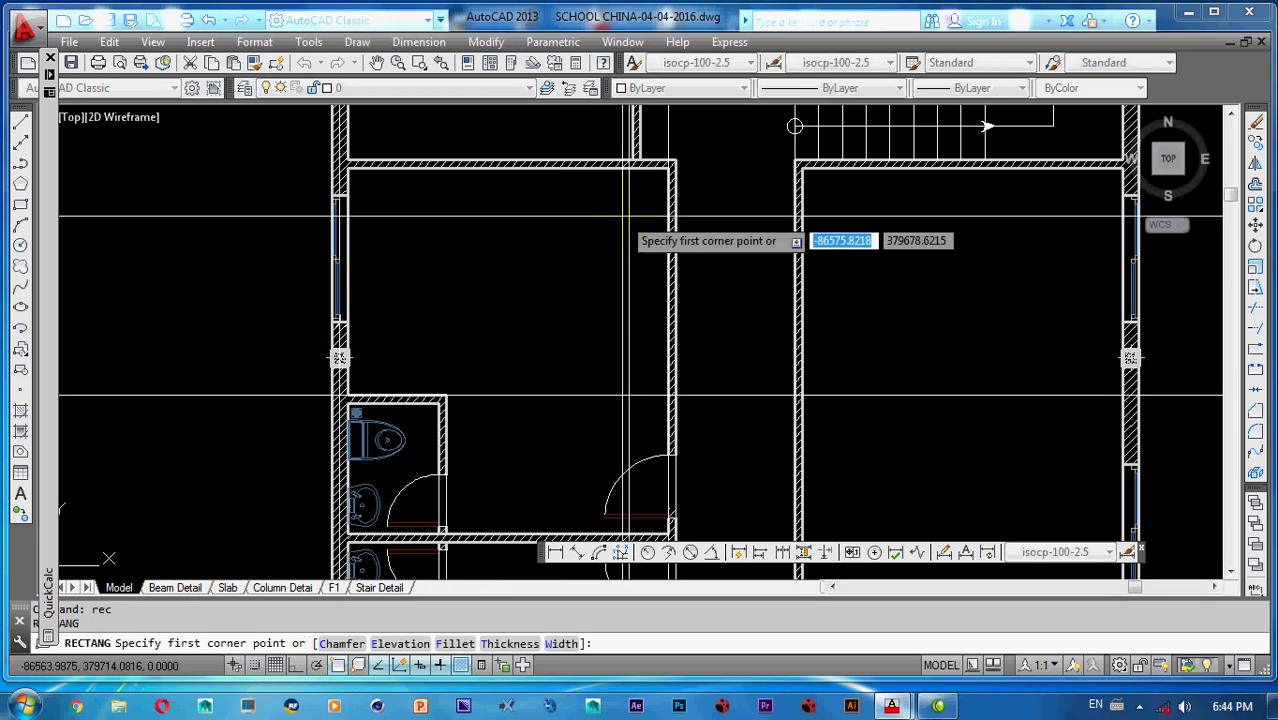
pyautogui.click(630, 169)
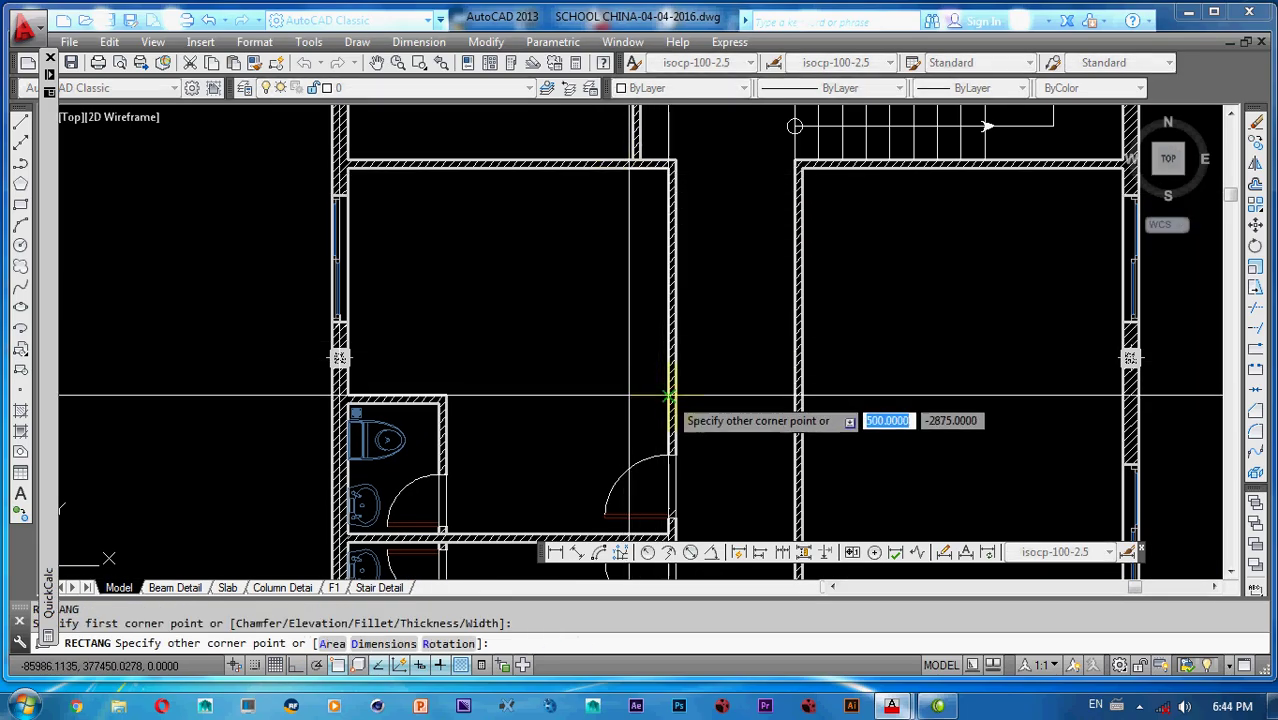
pyautogui.press('Escape')
# - Draw a matching 500 by 2875 rectangle against the corridor wall in the lower left room, down to the bottom wall
pyautogui.scroll(-5, 620, 300)
pyautogui.scroll(5, 604, 352)
pyautogui.press('Return')
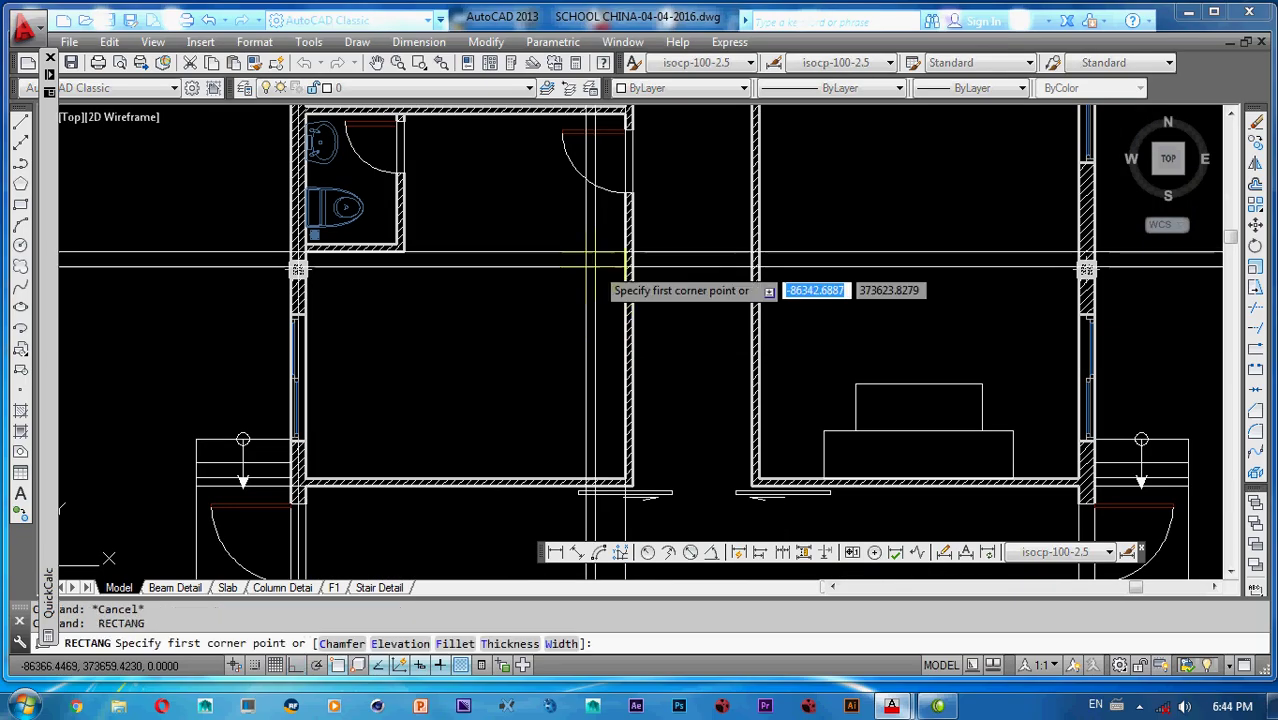
pyautogui.click(586, 251)
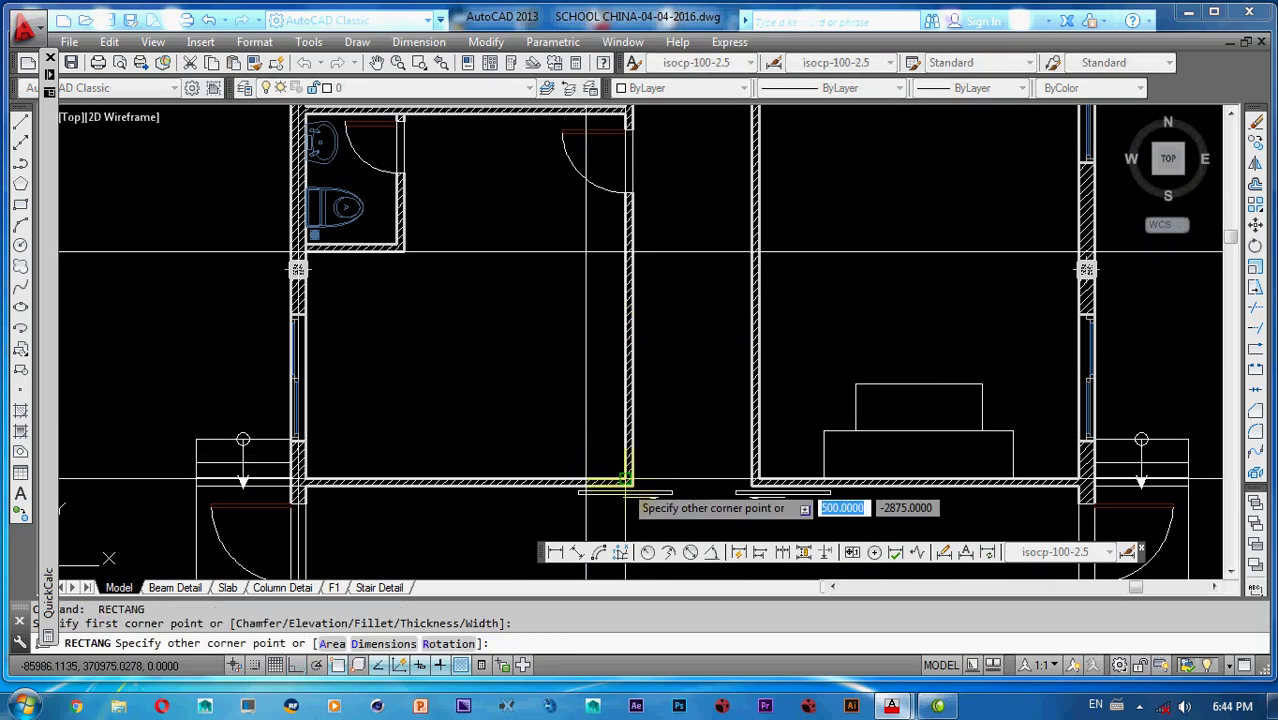
pyautogui.click(625, 479)
# - Erase the two vertical and two horizontal construction lines used for laying out the rectangles
pyautogui.press('Escape')
pyautogui.moveTo(646, 530); pyautogui.dragTo(655, 446, button='middle')
pyautogui.click(670, 465)
pyautogui.click(560, 435)
pyautogui.write('e')
pyautogui.press('Return')
pyautogui.scroll(-3, 540, 369)
pyautogui.scroll(-3, 540, 385)
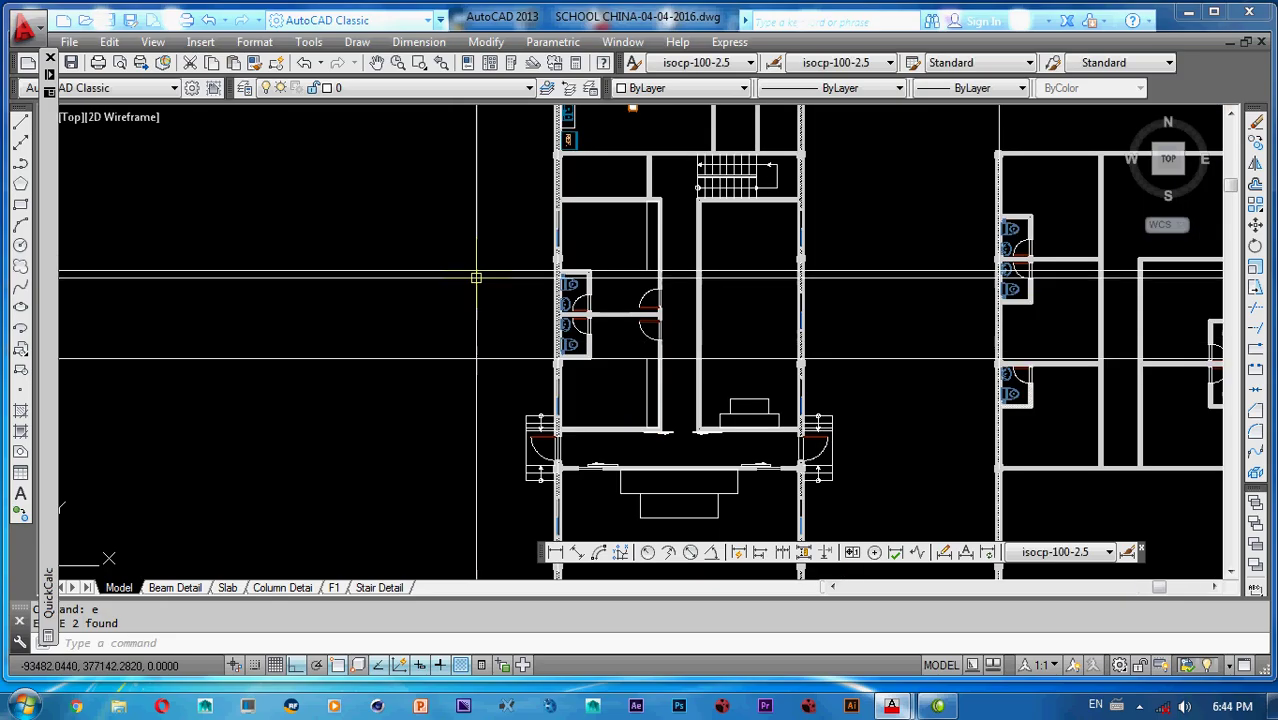
pyautogui.click(479, 261)
pyautogui.click(431, 402)
pyautogui.write('e')
pyautogui.press('Return')
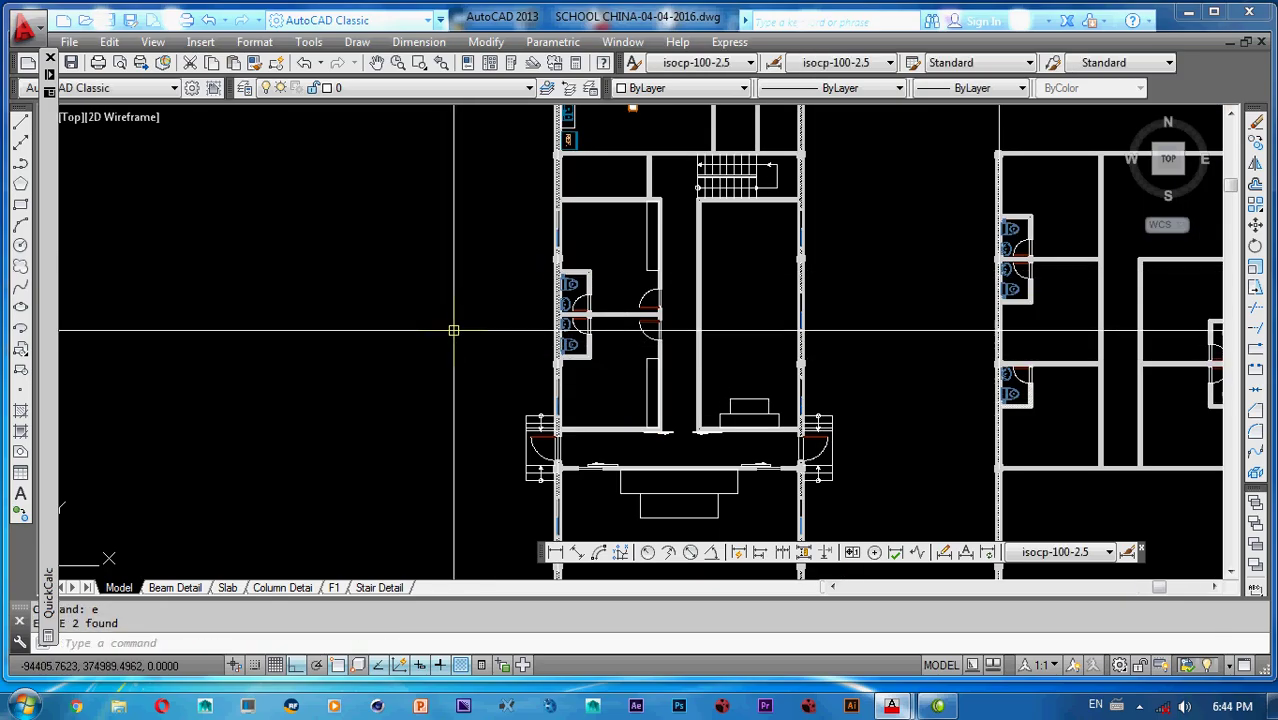
# - Copy the bed with its two bedside tables from the other building's ground floor plan into the lower left room, below the bathroom corner
pyautogui.scroll(-3, 454, 330)
pyautogui.moveTo(454, 330); pyautogui.dragTo(742, 290, button='middle')
pyautogui.moveTo(394, 331); pyautogui.dragTo(859, 300, button='middle')
pyautogui.scroll(-3, 575, 315)
pyautogui.moveTo(575, 315); pyautogui.dragTo(901, 253, button='middle')
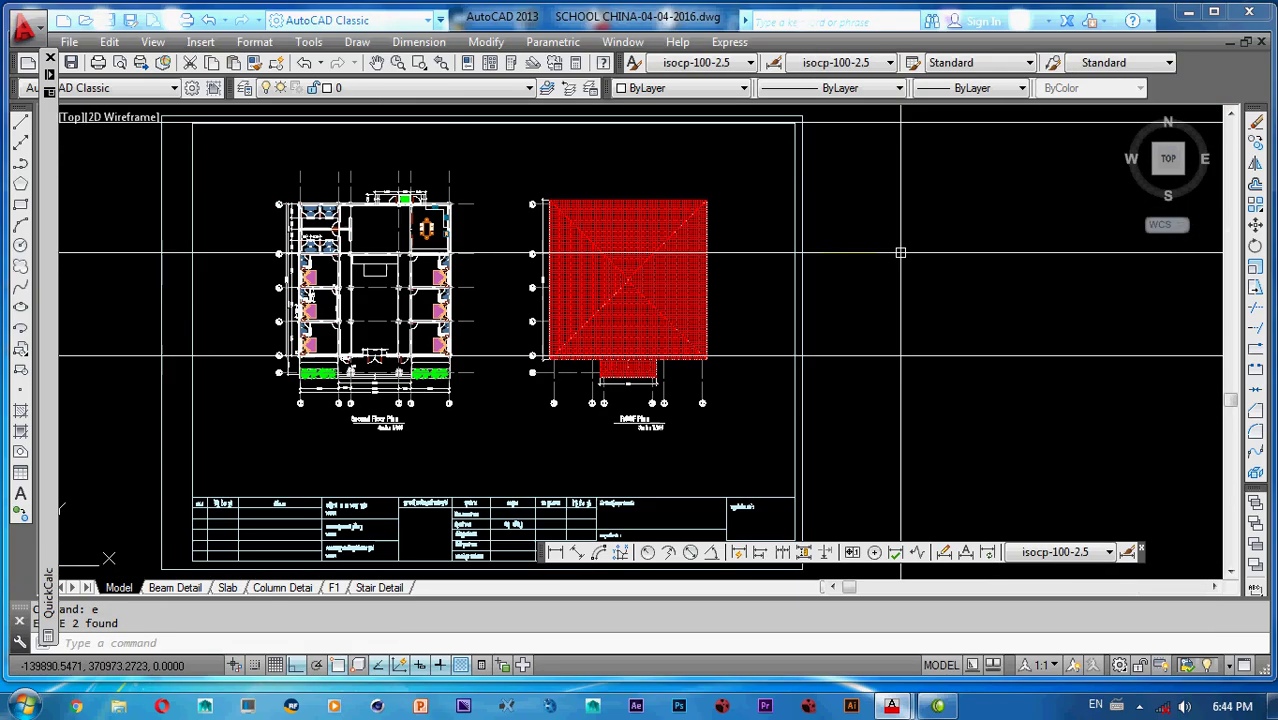
pyautogui.scroll(5, 607, 342)
pyautogui.scroll(3, 560, 343)
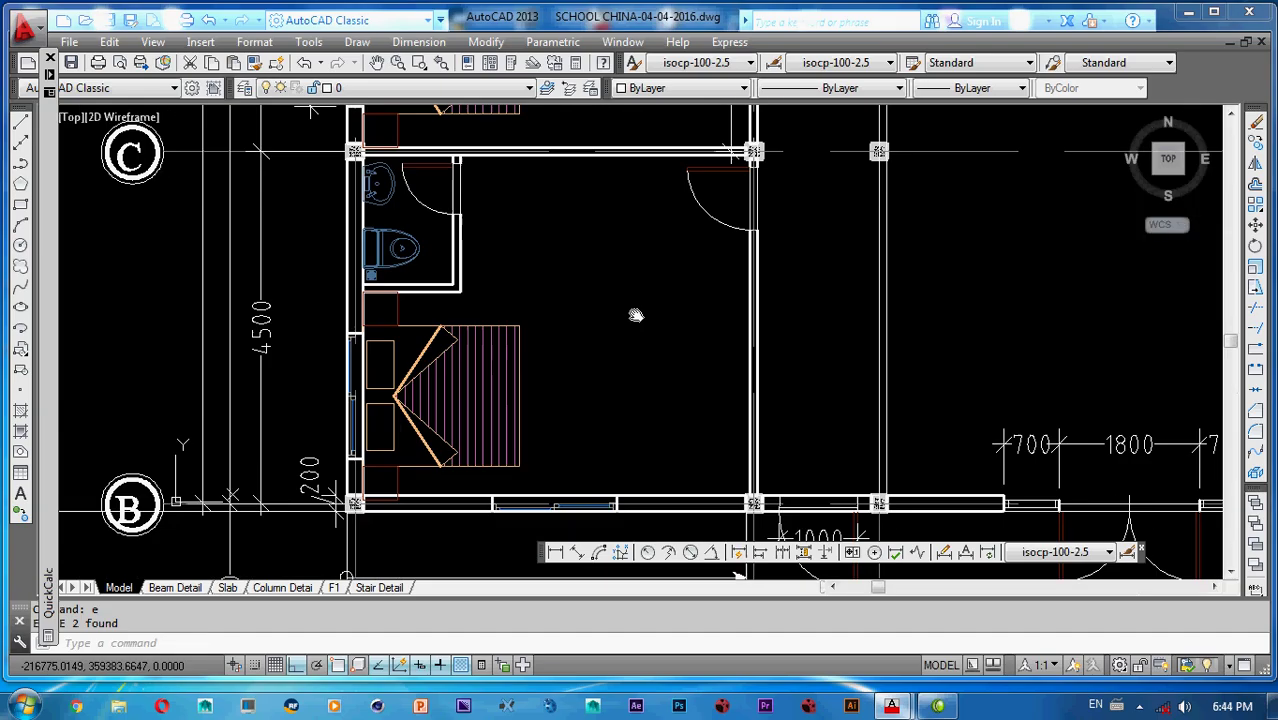
pyautogui.moveTo(520, 344); pyautogui.dragTo(589, 301, button='middle')
pyautogui.click(620, 274)
pyautogui.click(430, 438)
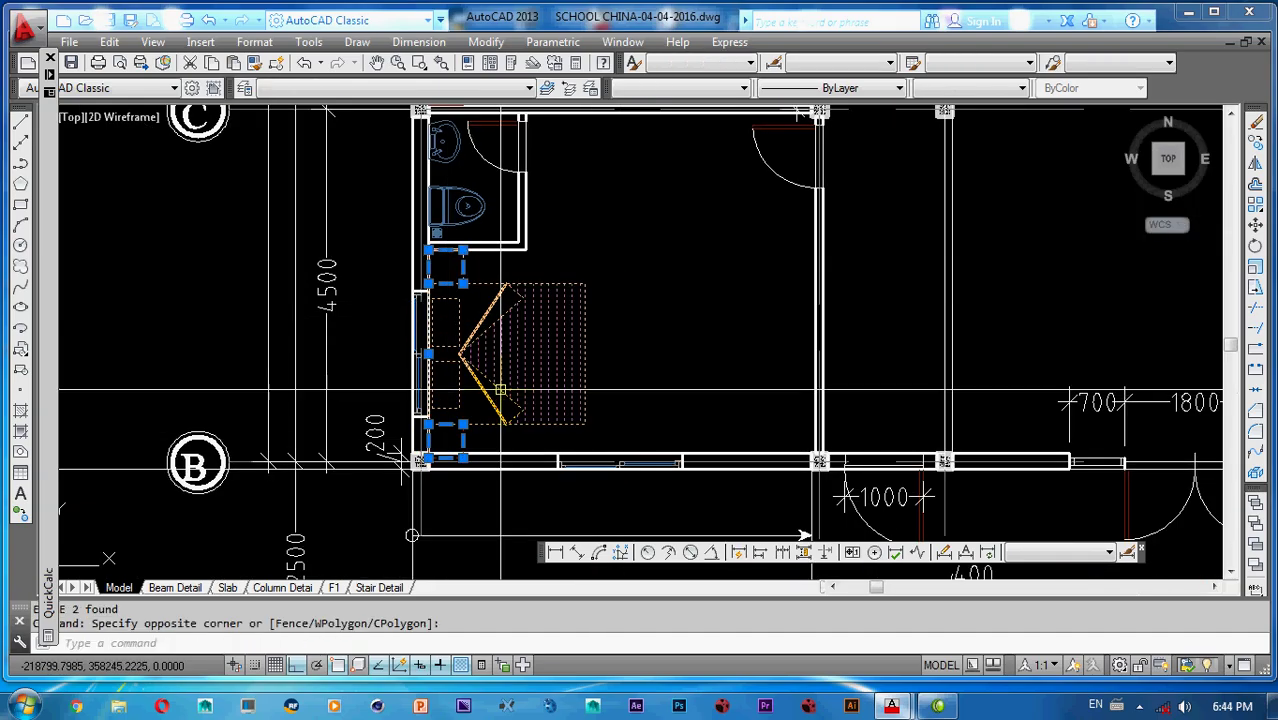
pyautogui.write('co')
pyautogui.press('Return')
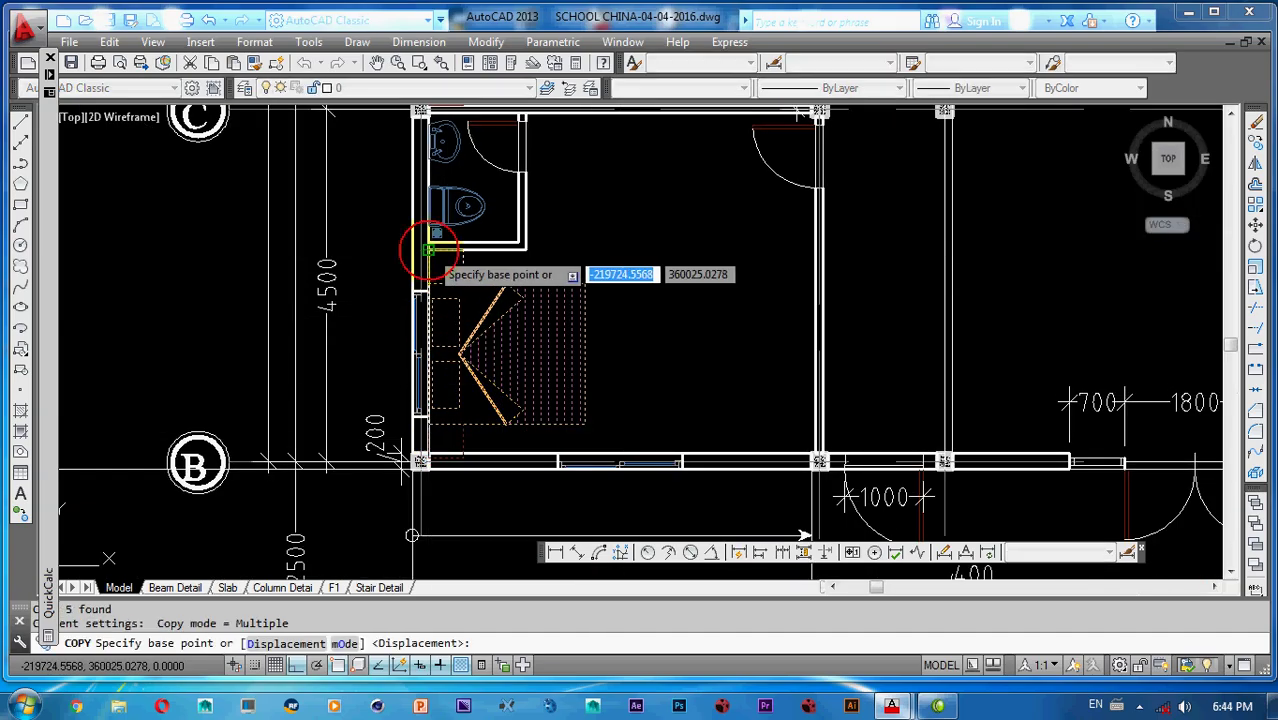
pyautogui.click(428, 262)
pyautogui.scroll(-7, 606, 305)
pyautogui.moveTo(745, 275); pyautogui.dragTo(391, 331, button='middle')
pyautogui.moveTo(1078, 332); pyautogui.dragTo(472, 346, button='middle')
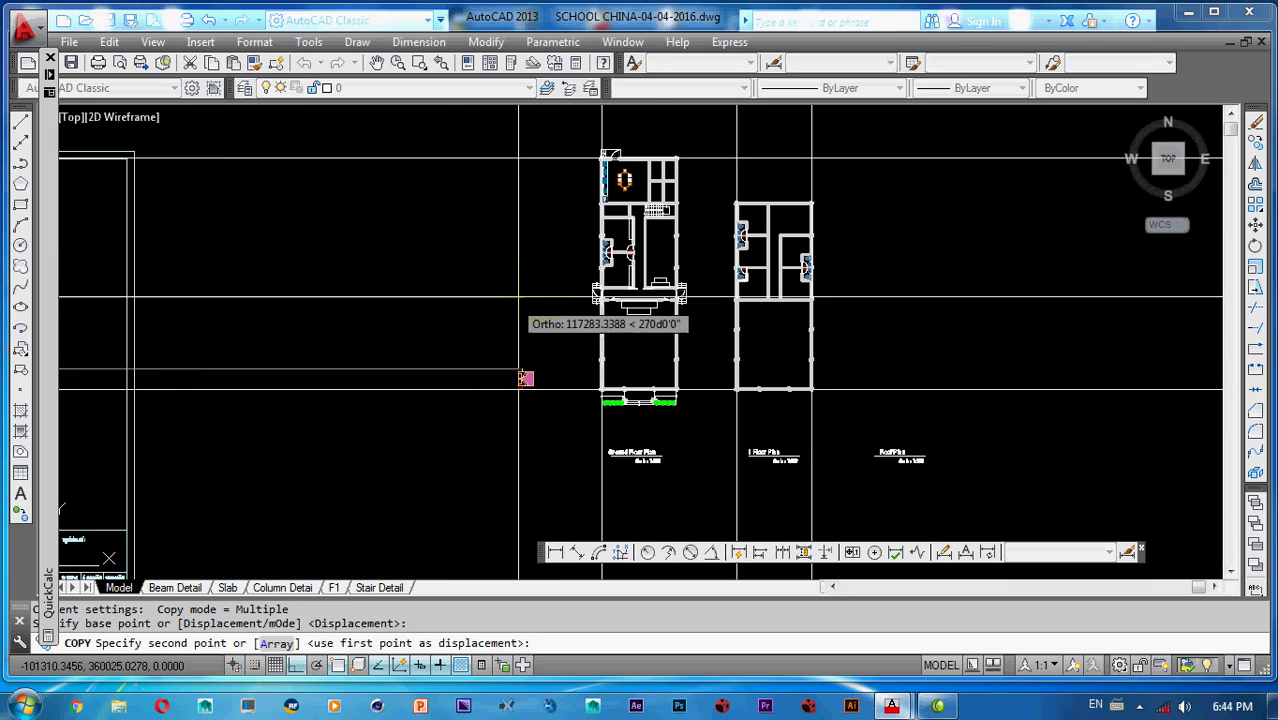
pyautogui.scroll(6, 556, 283)
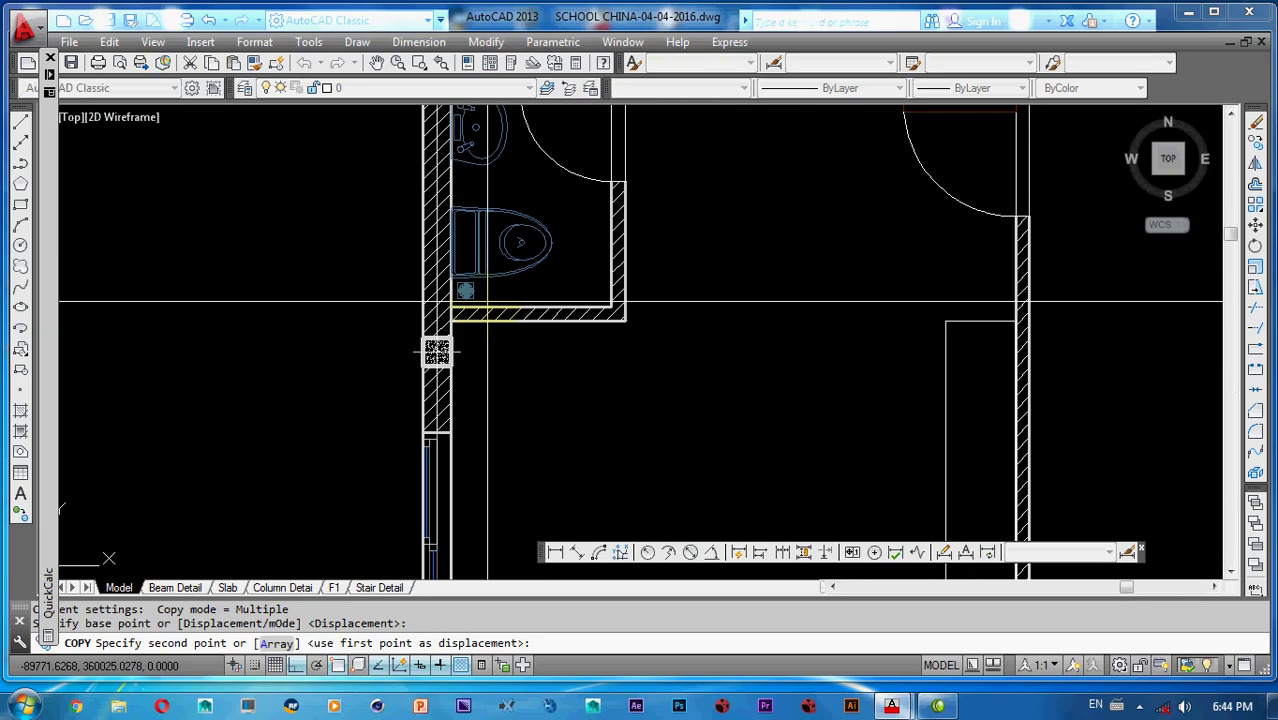
pyautogui.scroll(-5, 520, 295)
pyautogui.scroll(3, 540, 308)
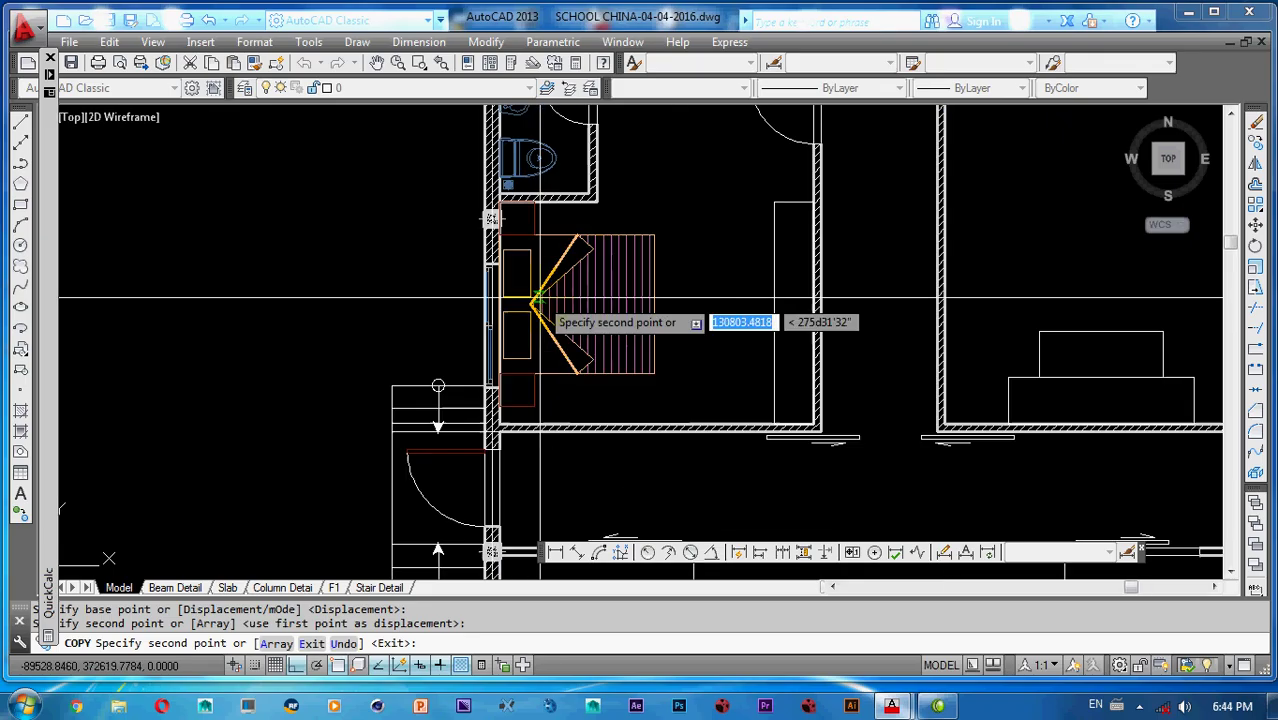
pyautogui.press('Escape')
pyautogui.click(701, 220)
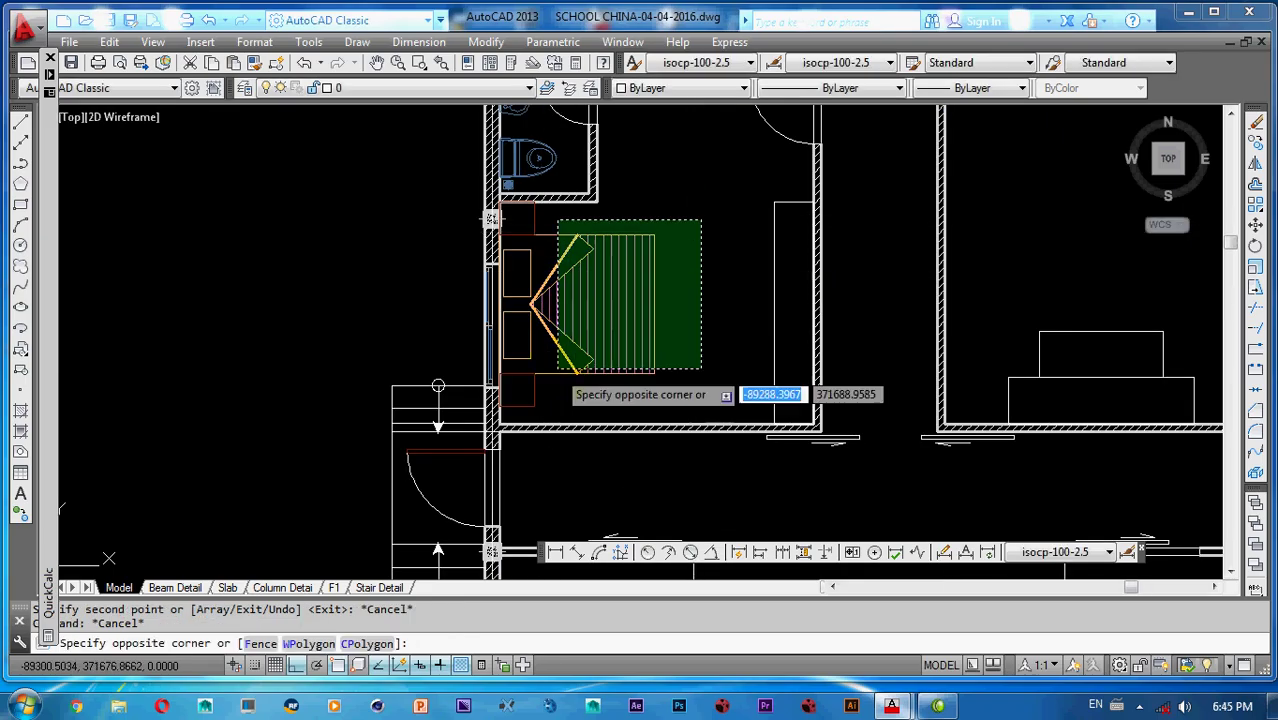
pyautogui.click(556, 374)
pyautogui.write('m')
pyautogui.press('Return')
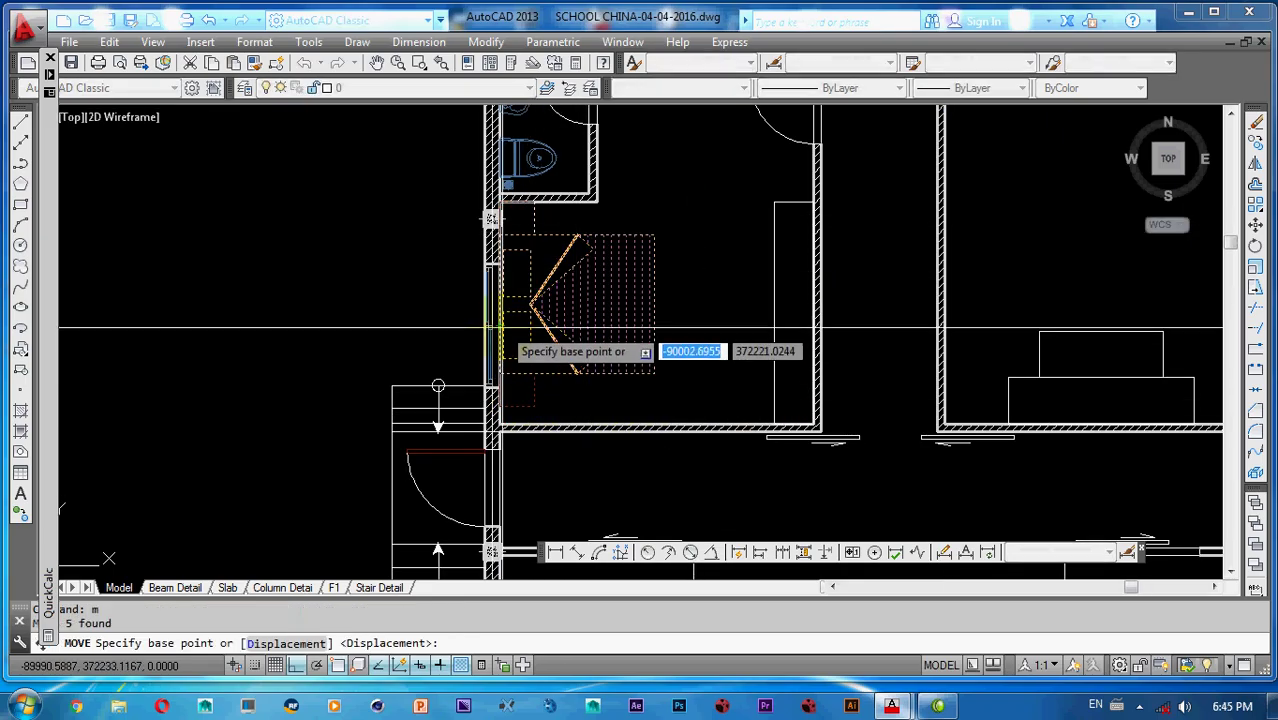
pyautogui.scroll(3, 530, 360)
pyautogui.click(530, 372)
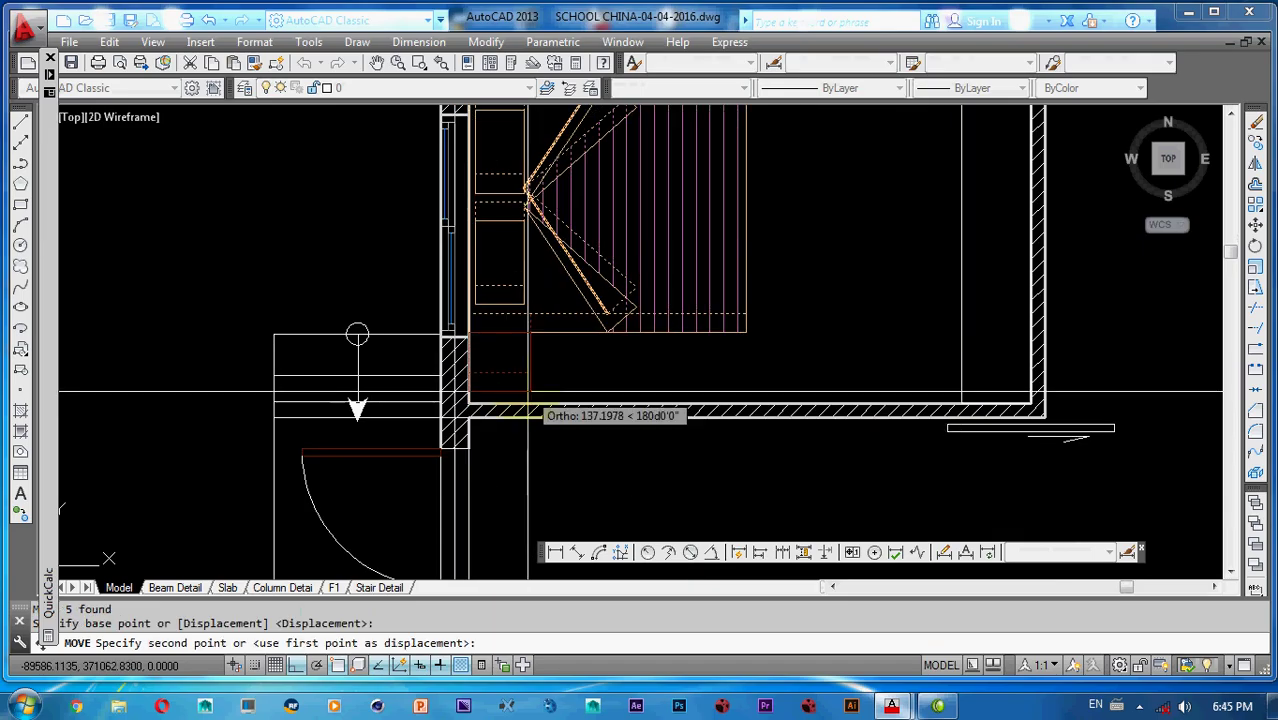
pyautogui.scroll(-3, 530, 407)
pyautogui.press('Escape')
pyautogui.press('Escape')
pyautogui.press('Escape')
# - Draw a horizontal construction line through the midpoint of the lower room rectangle's long side
pyautogui.moveTo(648, 309); pyautogui.dragTo(584, 370, button='middle')
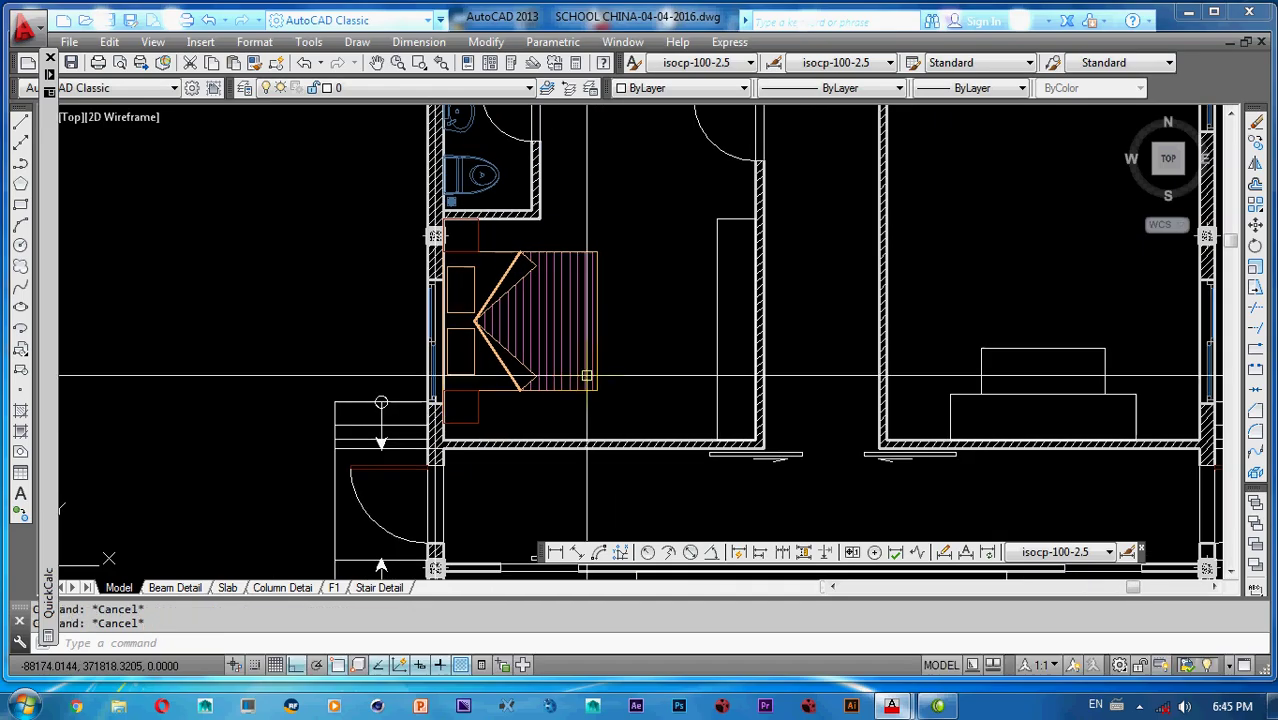
pyautogui.write('xl')
pyautogui.press('Return')
pyautogui.write('h')
pyautogui.press('Return')
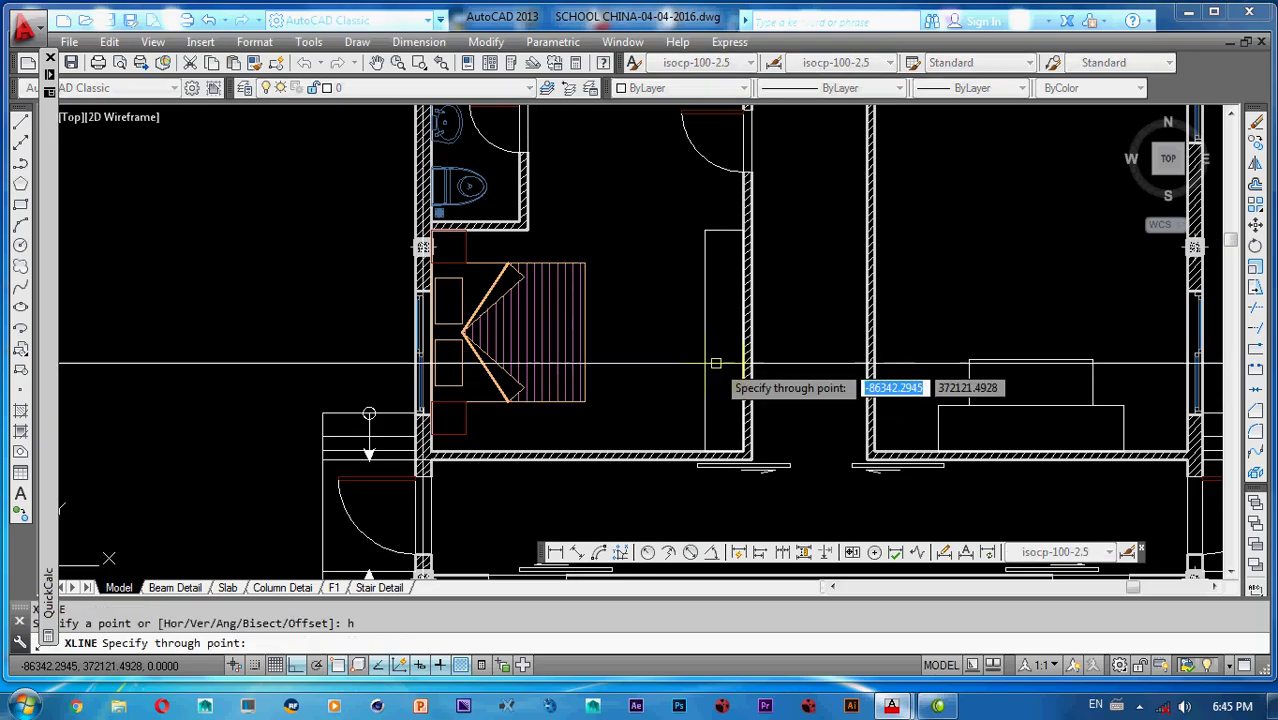
pyautogui.click(705, 340)
pyautogui.press('Escape')
# - Move the bed and bedside tables vertically so the bed's foot midpoint sits on the construction line, and save the drawing
pyautogui.click(585, 258)
pyautogui.click(498, 420)
pyautogui.write('m')
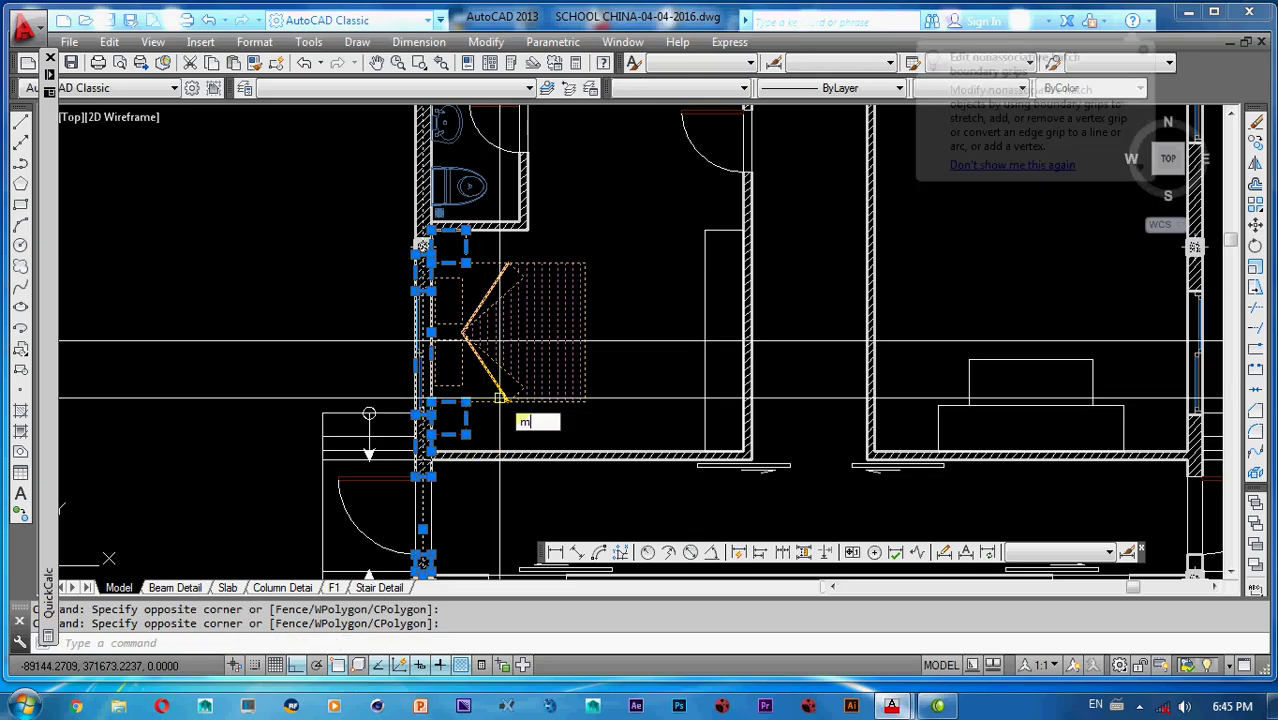
pyautogui.press('Return')
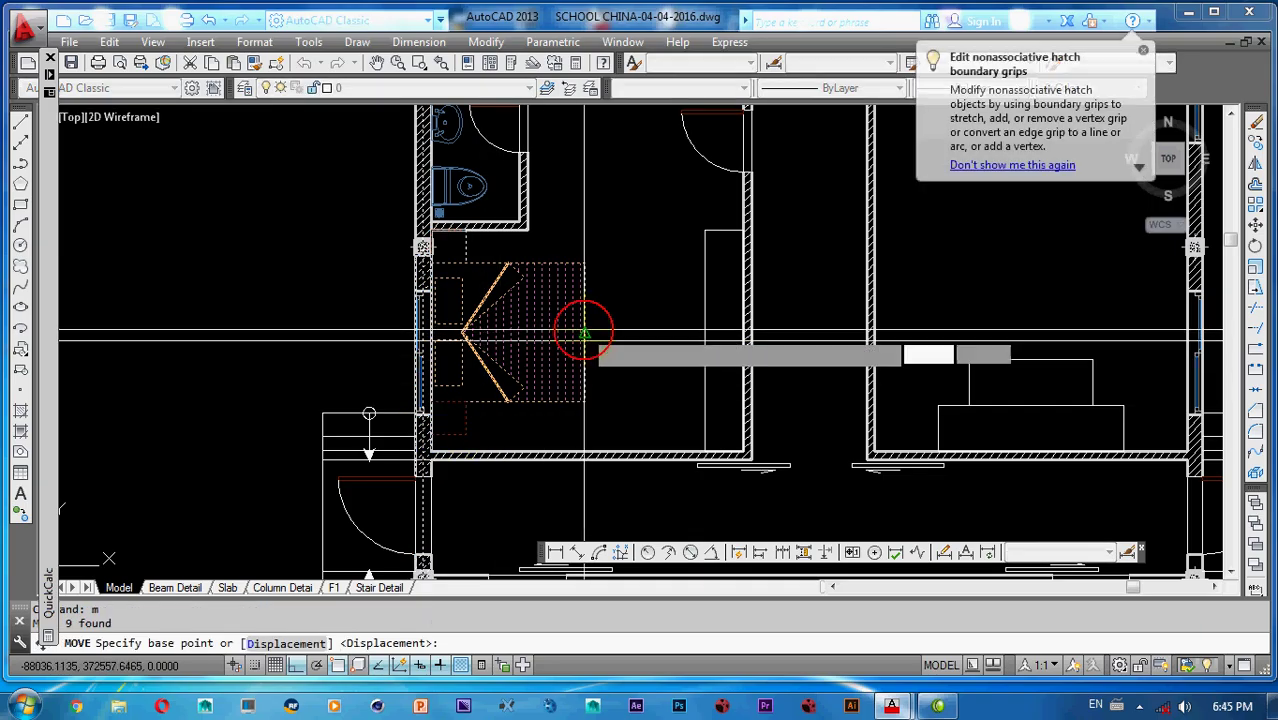
pyautogui.click(585, 333)
pyautogui.click(585, 341)
pyautogui.moveTo(576, 333); pyautogui.dragTo(561, 338, button='middle')
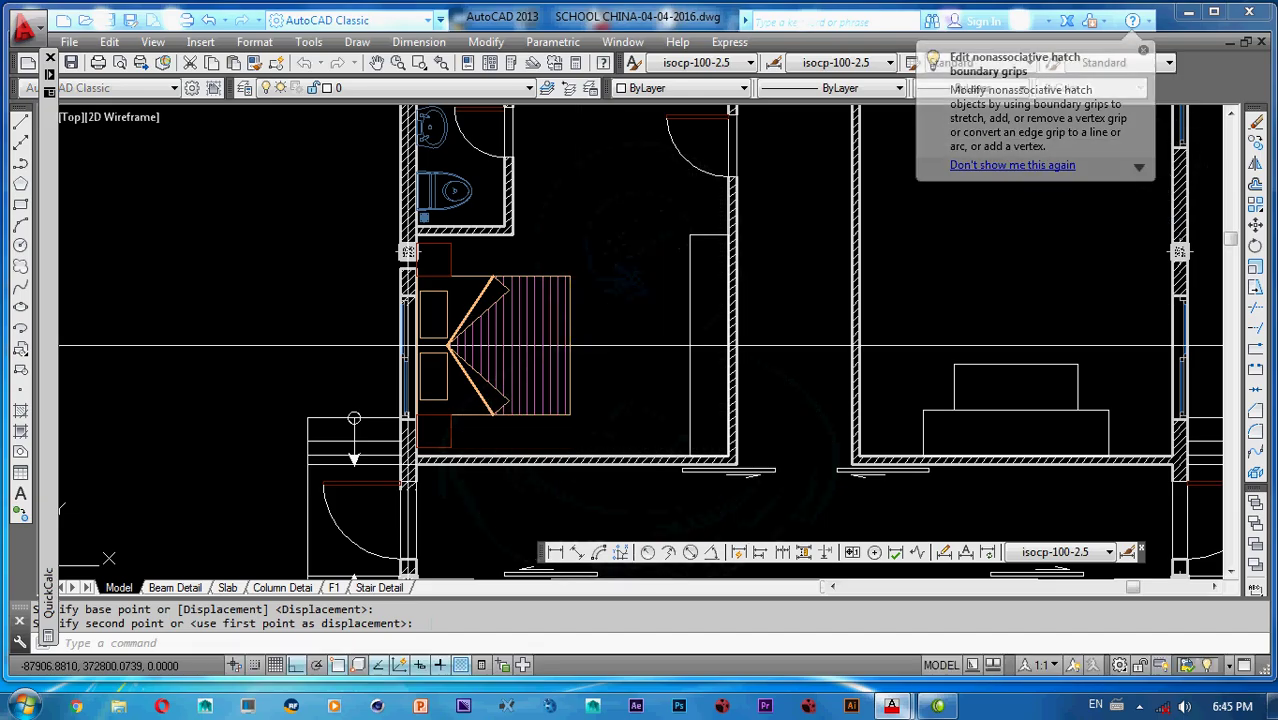
pyautogui.hotkey('ctrl', 's')
pyautogui.scroll(-4, 573, 329)
pyautogui.scroll(2, 580, 256)
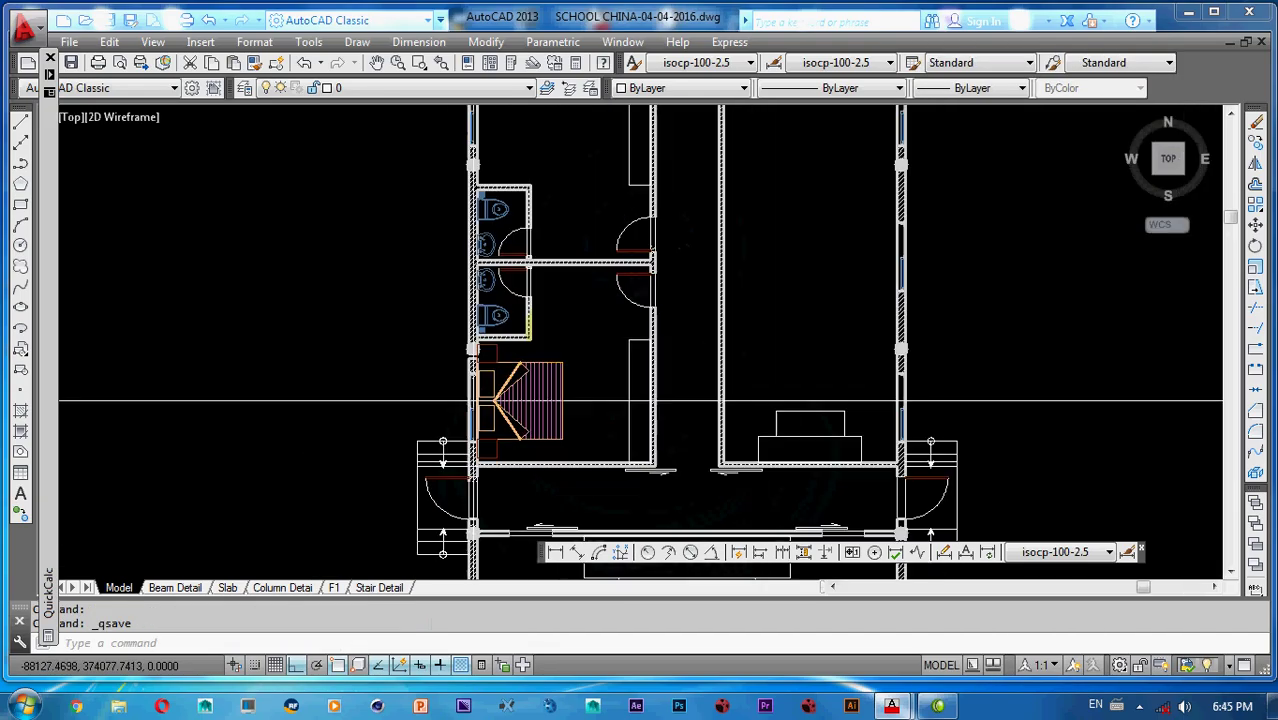
pyautogui.scroll(2, 571, 348)
pyautogui.click(580, 354)
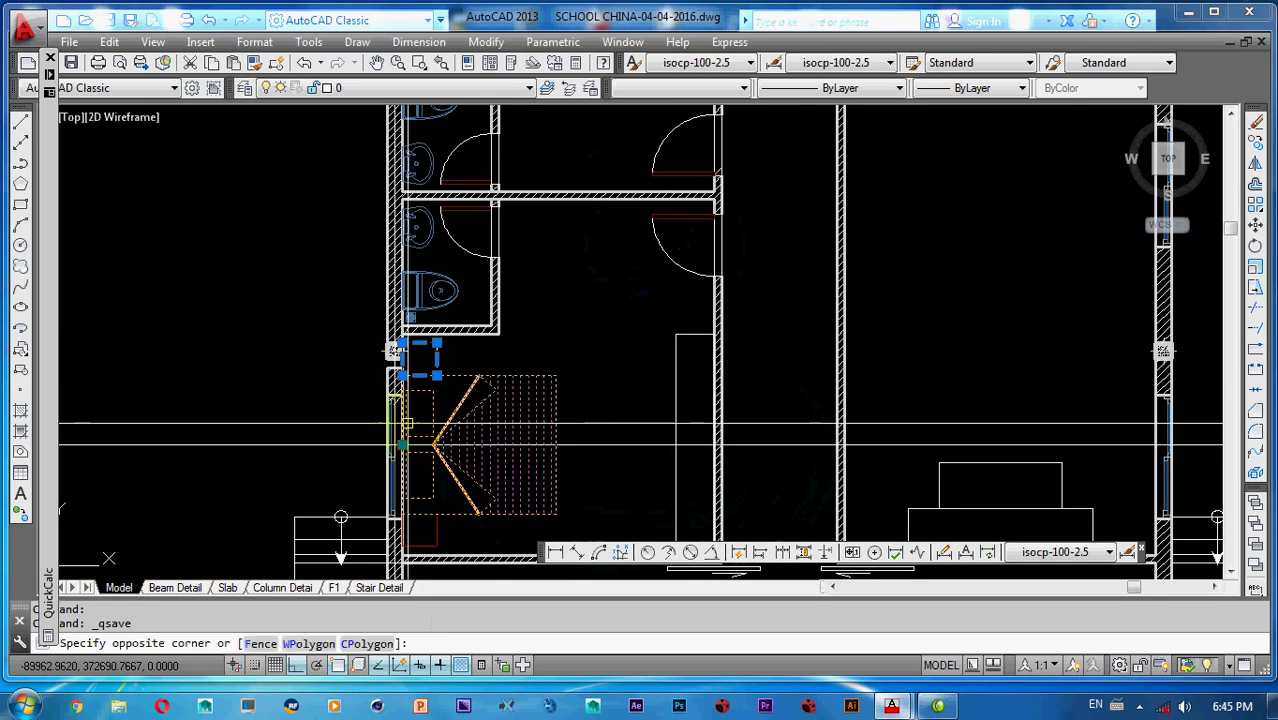
pyautogui.click(428, 415)
pyautogui.moveTo(567, 502); pyautogui.dragTo(586, 412, button='middle')
pyautogui.click(602, 402)
pyautogui.click(446, 438)
pyautogui.moveTo(506, 381); pyautogui.dragTo(506, 386, button='middle')
pyautogui.write('o')
pyautogui.press('Return')
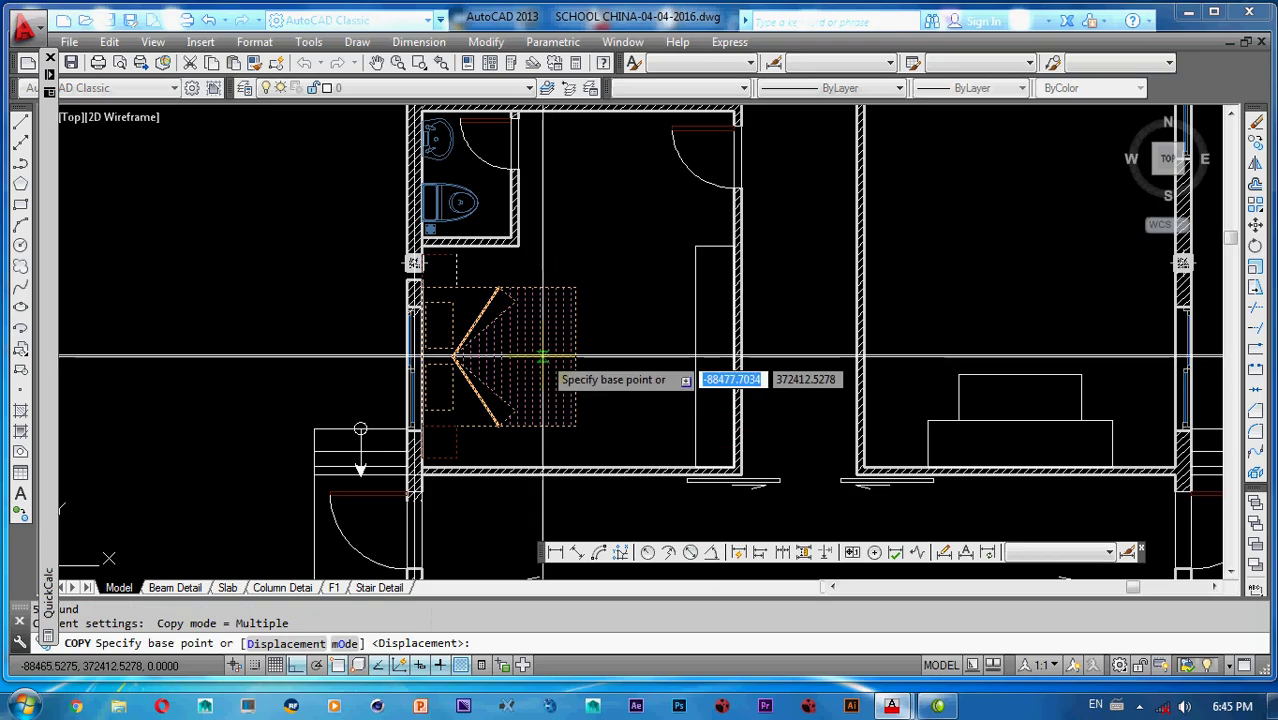
pyautogui.press('Escape')
pyautogui.press('Escape')
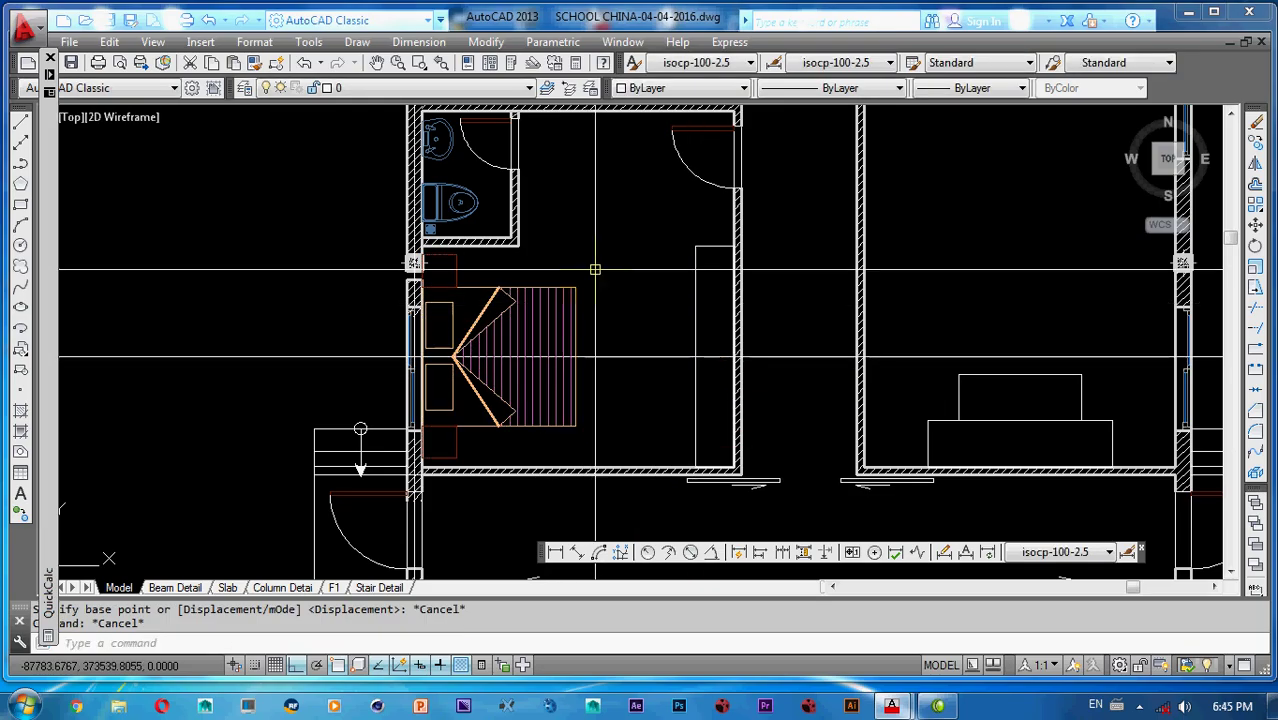
# - Copy the bed and bedside tables into the upper left room, using the midpoints of the two wall rectangles as reference points
pyautogui.click(456, 323)
pyautogui.click(600, 386)
pyautogui.click(545, 445)
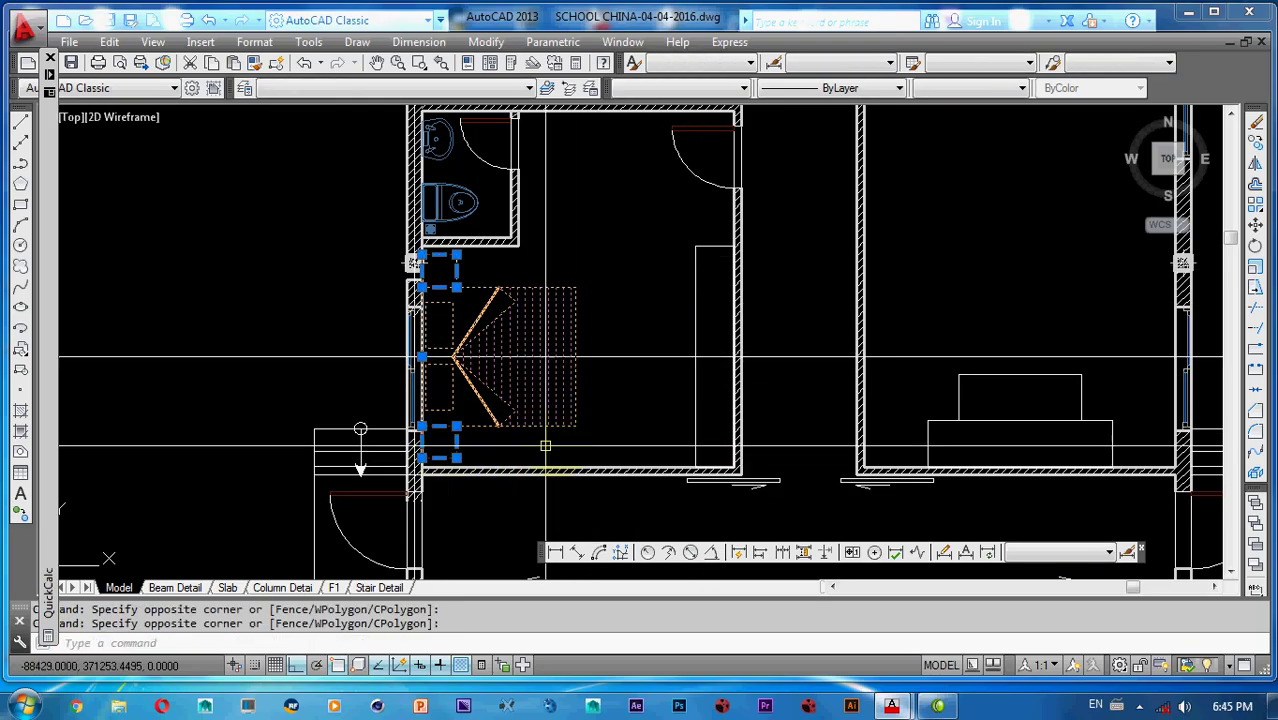
pyautogui.write('co')
pyautogui.press('Return')
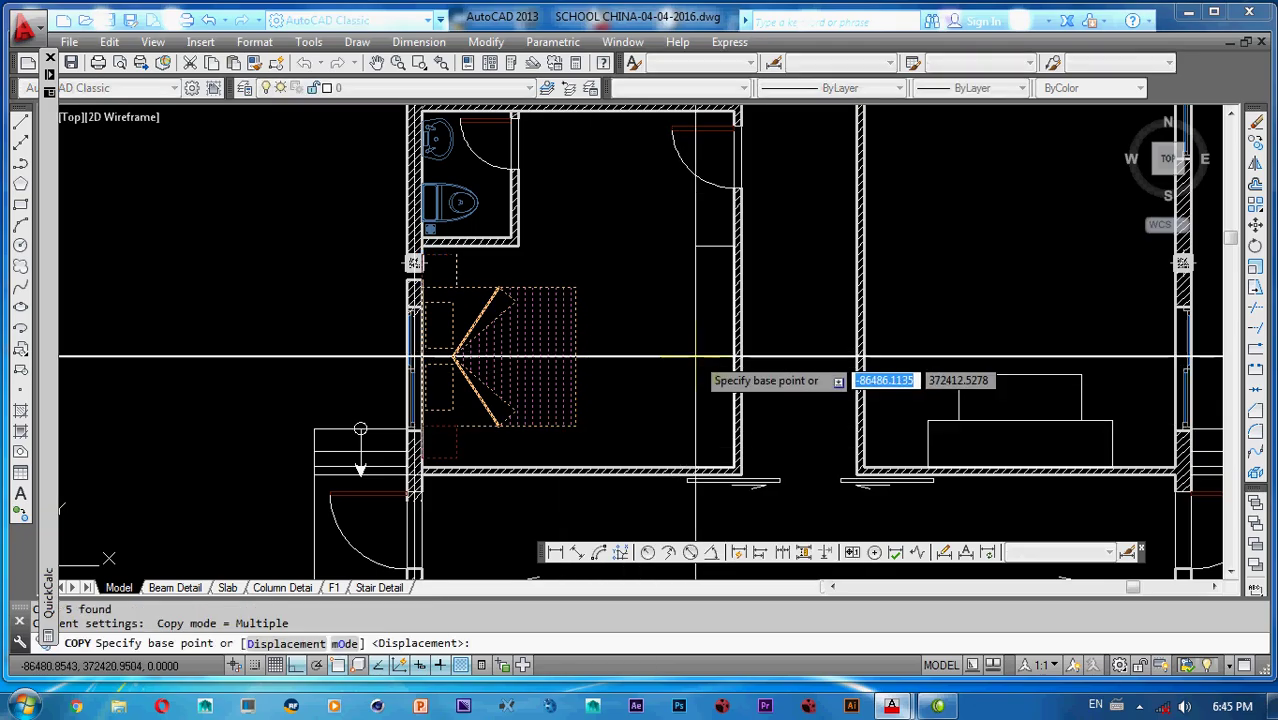
pyautogui.click(695, 357)
pyautogui.scroll(-5, 651, 365)
pyautogui.scroll(2, 668, 247)
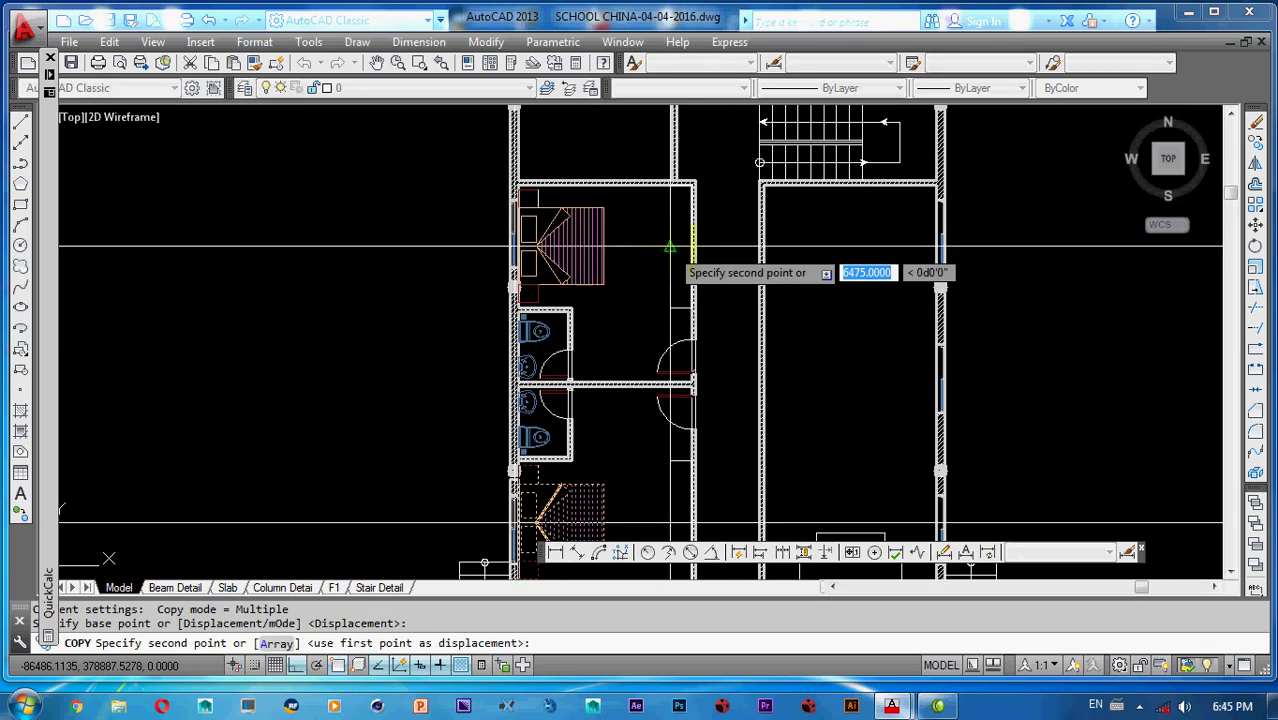
pyautogui.click(670, 246)
pyautogui.moveTo(648, 354)
pyautogui.mouseDown(button='middle')
pyautogui.moveTo(562, 339)
pyautogui.moveTo(482, 373)
pyautogui.mouseUp(button='middle')
pyautogui.scroll(-3, 583, 349)
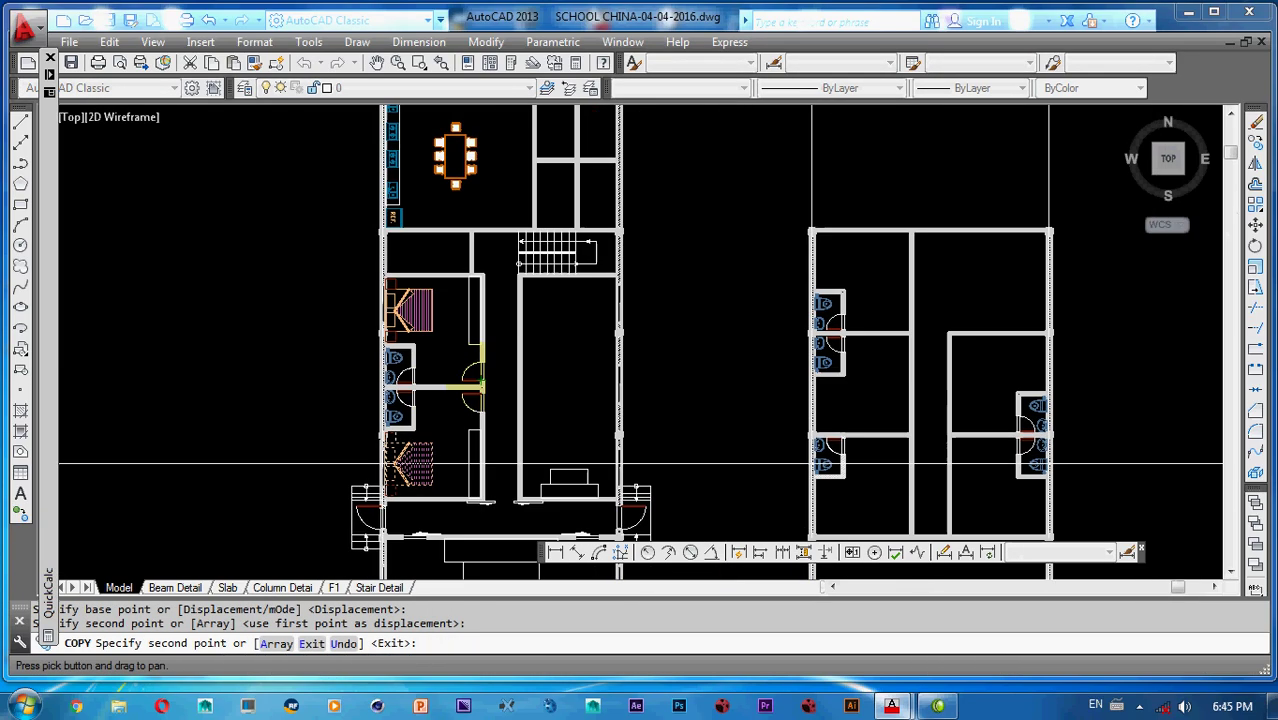
pyautogui.moveTo(618, 380); pyautogui.dragTo(513, 357, button='middle')
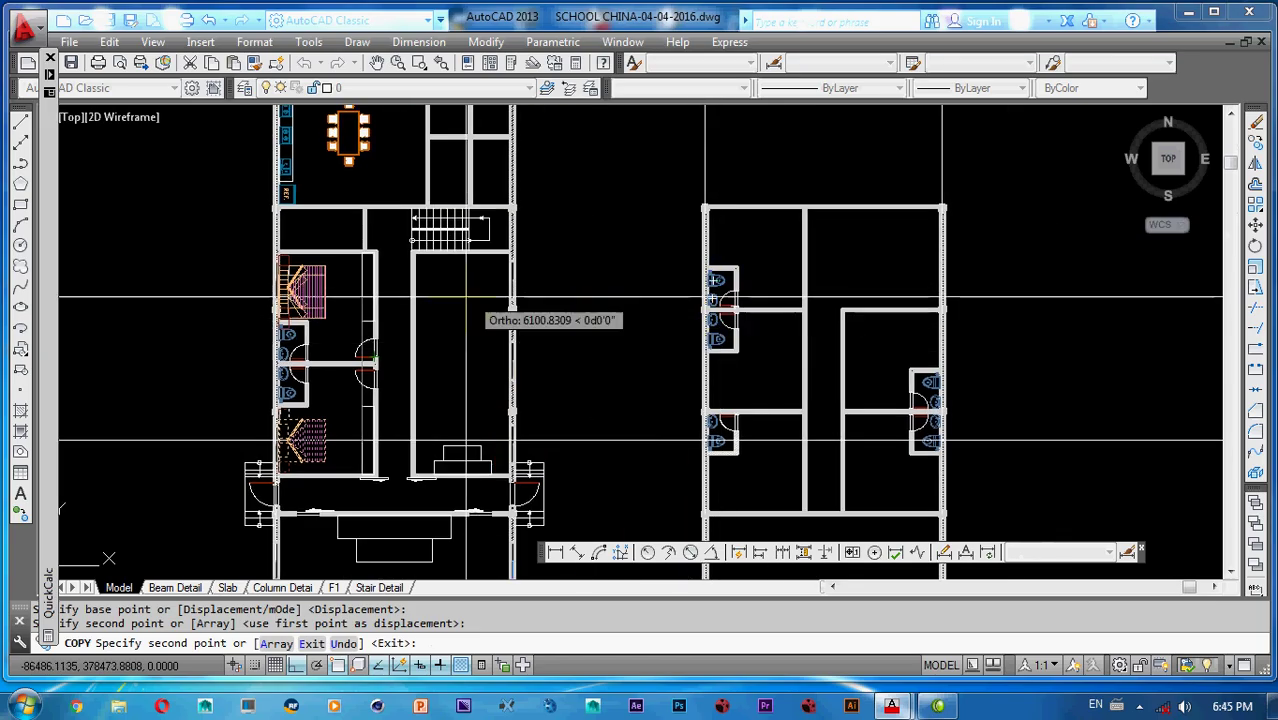
pyautogui.press('Escape')
# - Copy the lower room's bed, bedside tables and wall rectangle into the right-hand plan's lower left room, using the bathroom's outer corner as reference
pyautogui.moveTo(570, 450)
pyautogui.mouseDown(button='middle')
pyautogui.moveTo(604, 388)
pyautogui.moveTo(676, 383)
pyautogui.mouseUp(button='middle')
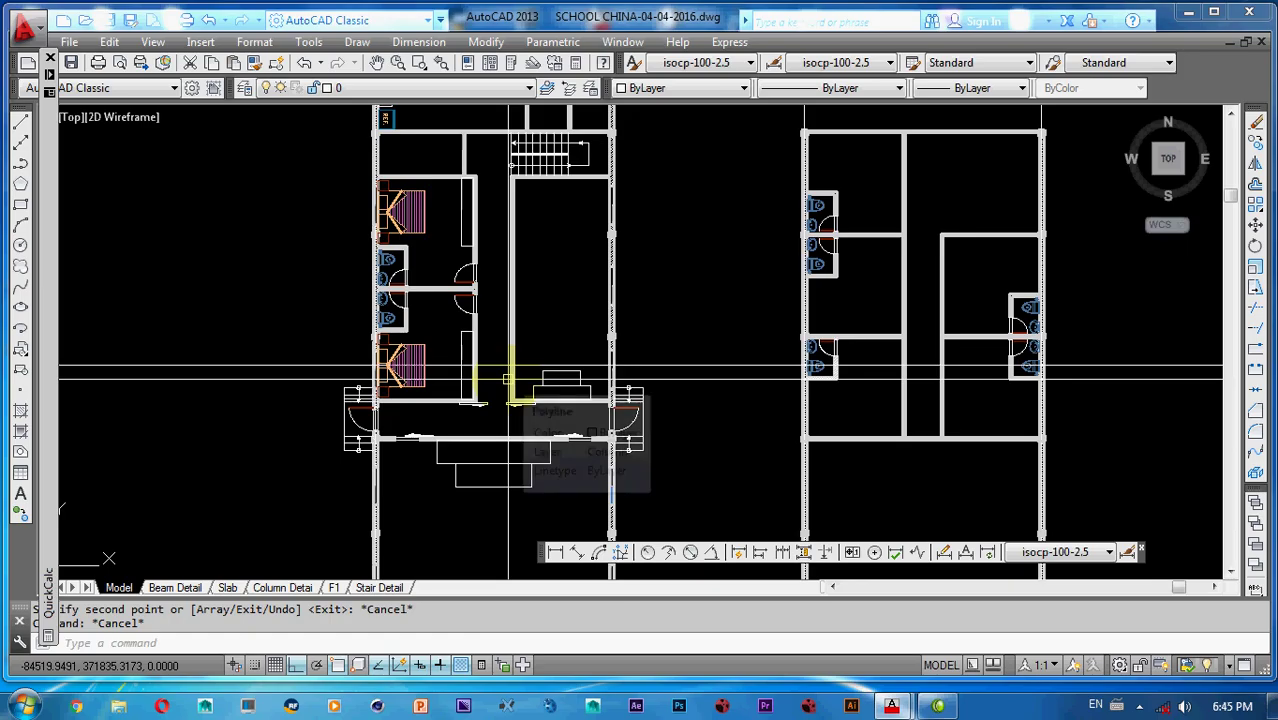
pyautogui.scroll(3, 510, 378)
pyautogui.click(335, 410)
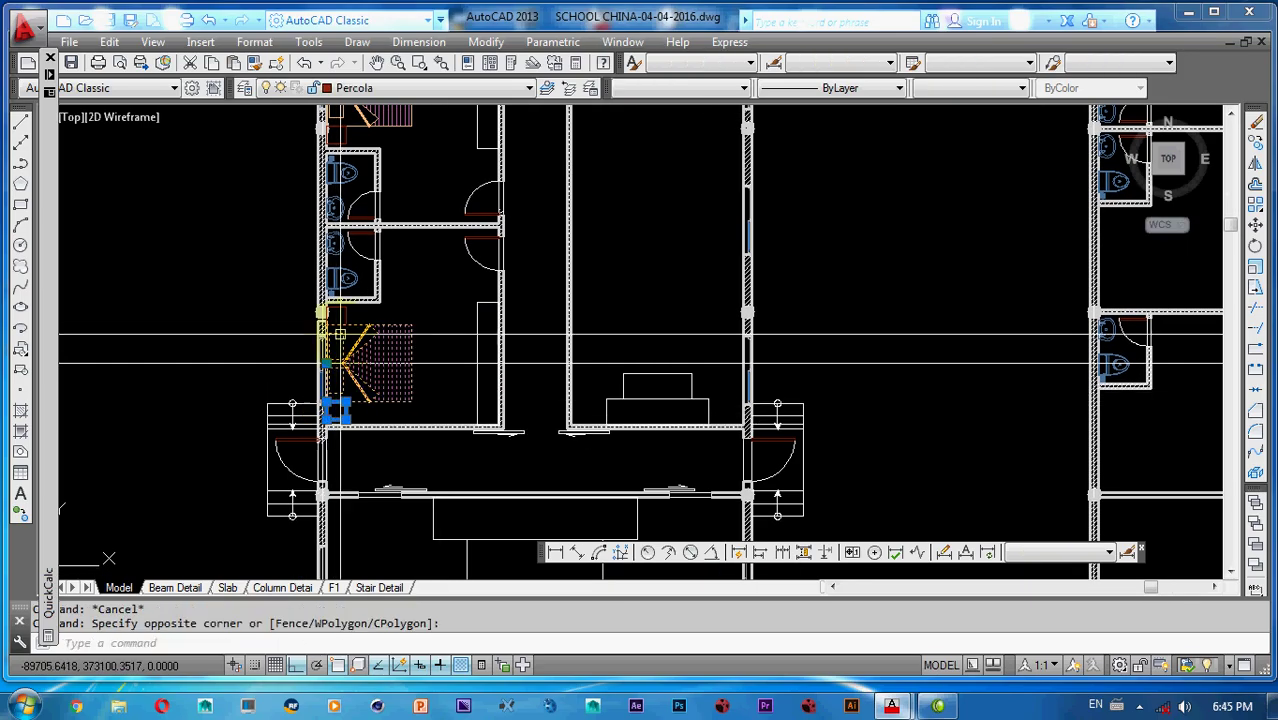
pyautogui.click(464, 331)
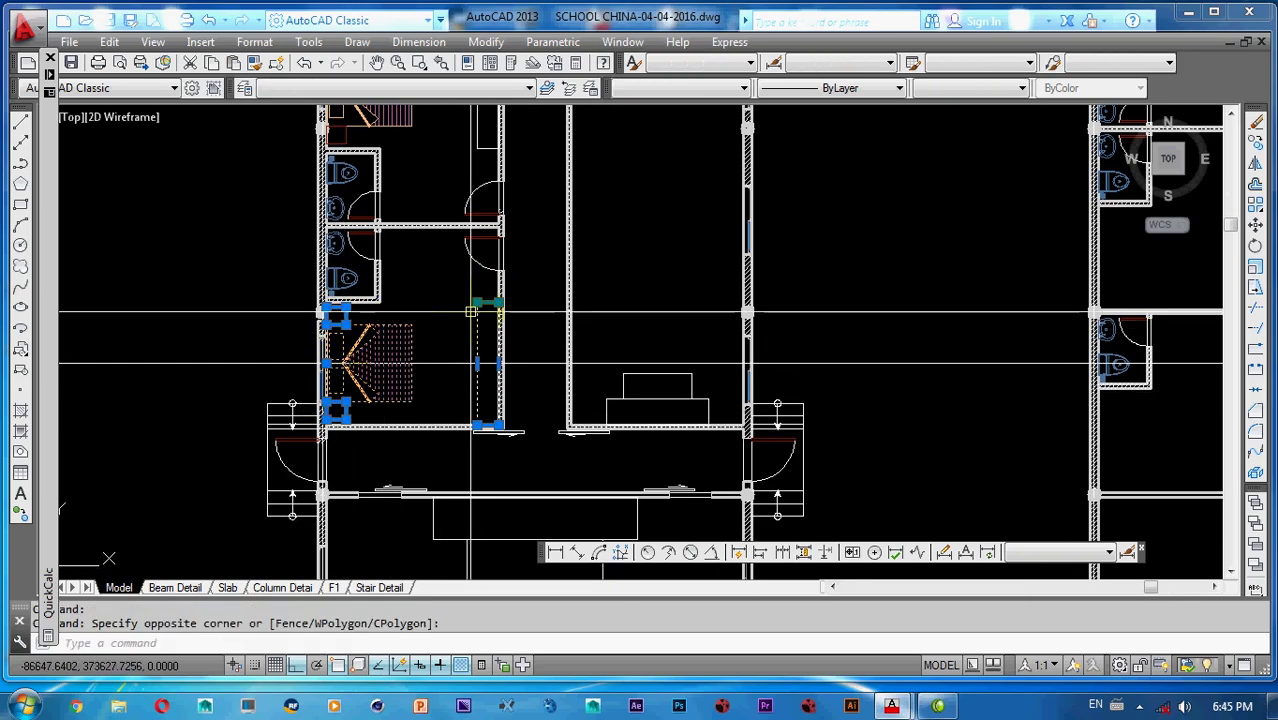
pyautogui.write('co')
pyautogui.press('Return')
pyautogui.scroll(3, 474, 313)
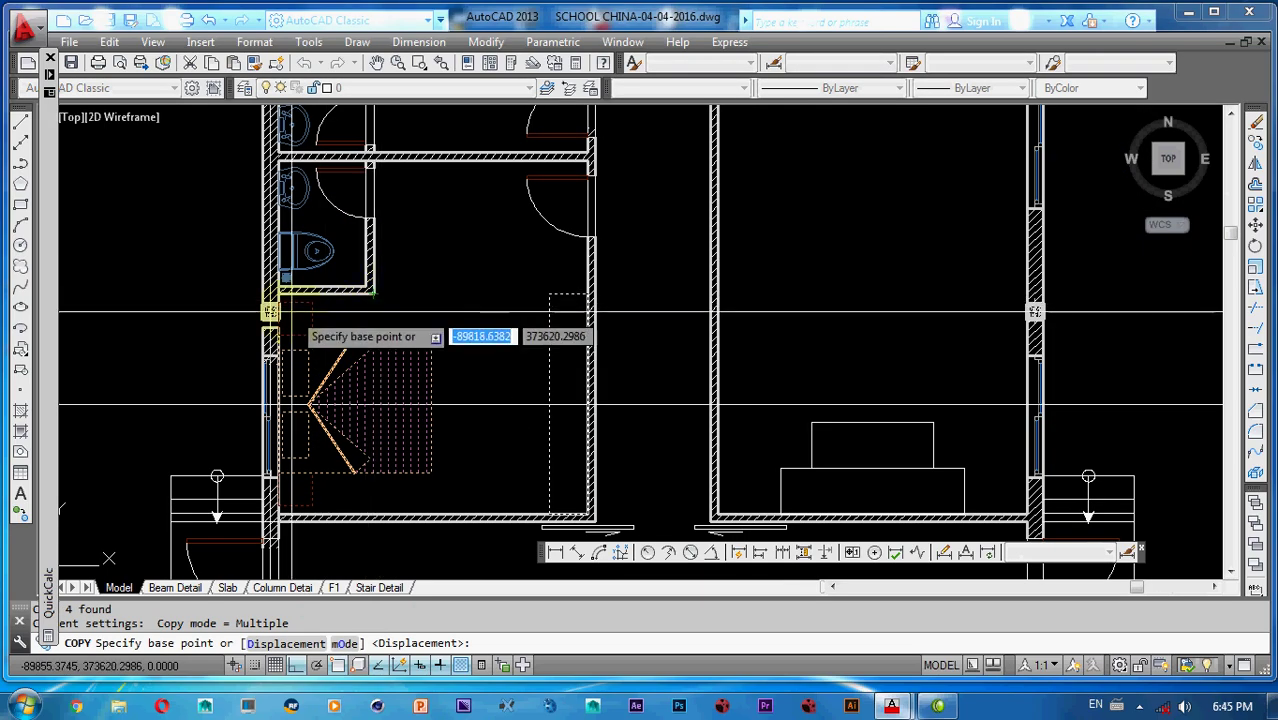
pyautogui.click(372, 293)
pyautogui.scroll(-3, 400, 300)
pyautogui.scroll(5, 600, 360)
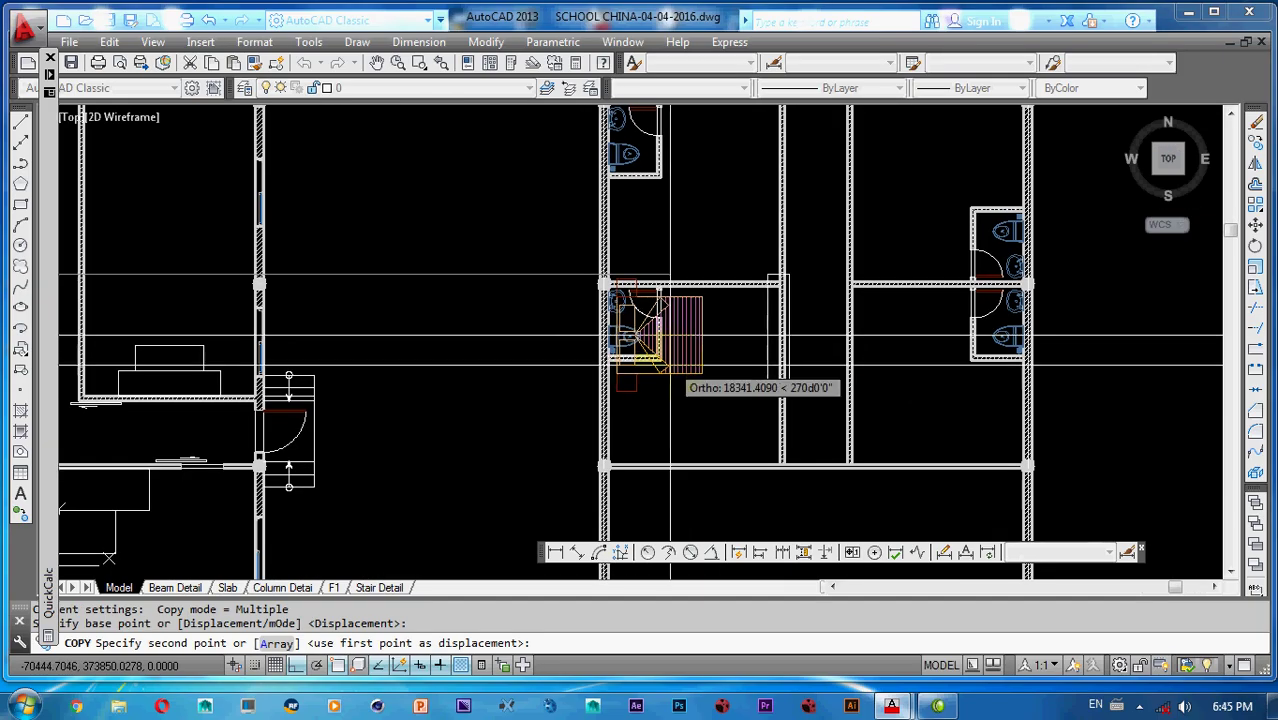
pyautogui.click(628, 348)
pyautogui.scroll(-3, 665, 335)
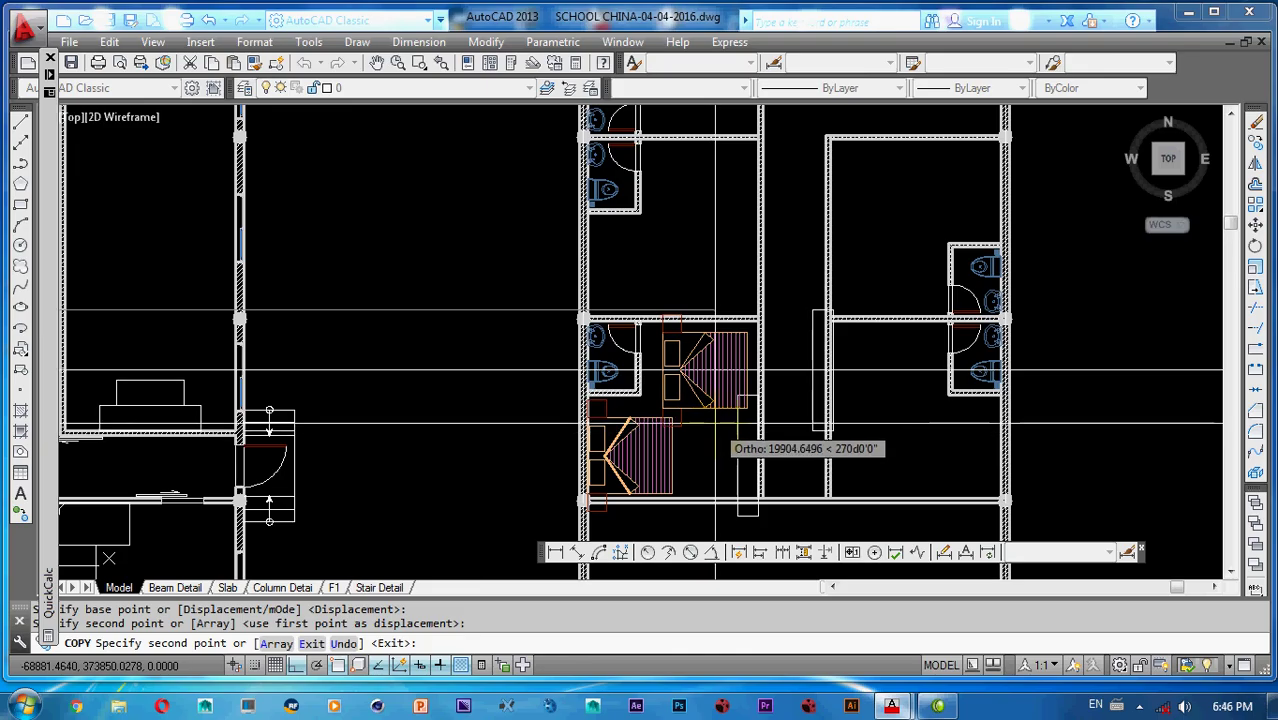
pyautogui.scroll(3, 716, 422)
pyautogui.moveTo(706, 426)
pyautogui.mouseDown(button='middle')
pyautogui.moveTo(736, 388)
pyautogui.moveTo(746, 281)
pyautogui.mouseUp(button='middle')
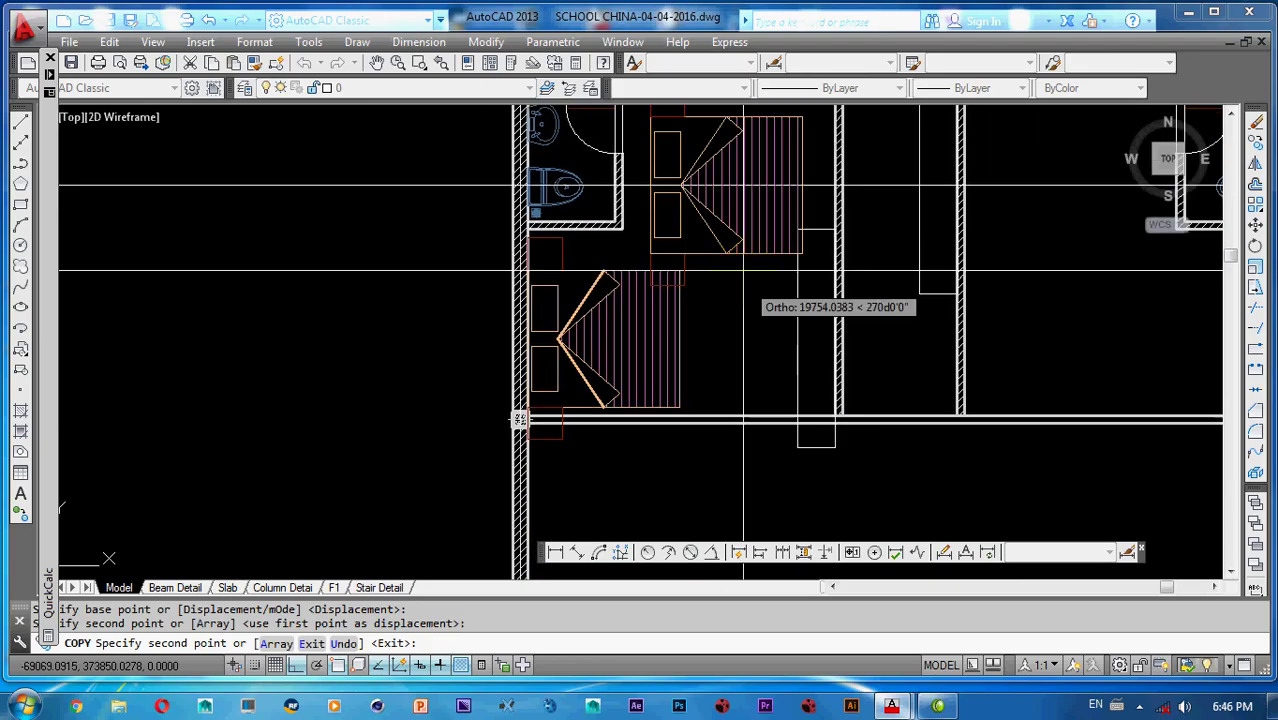
pyautogui.press('Escape')
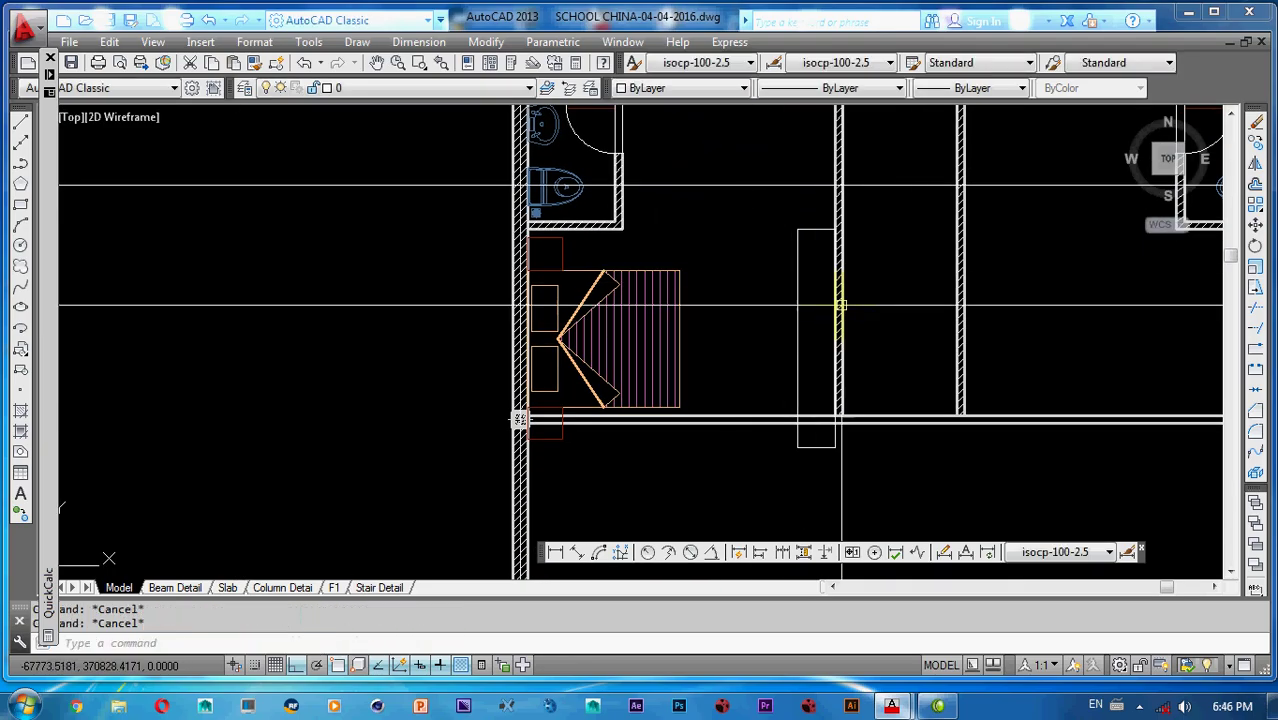
# - Move the copied wall rectangle vertically so its lower end sits on the room's bottom wall
pyautogui.click(797, 440)
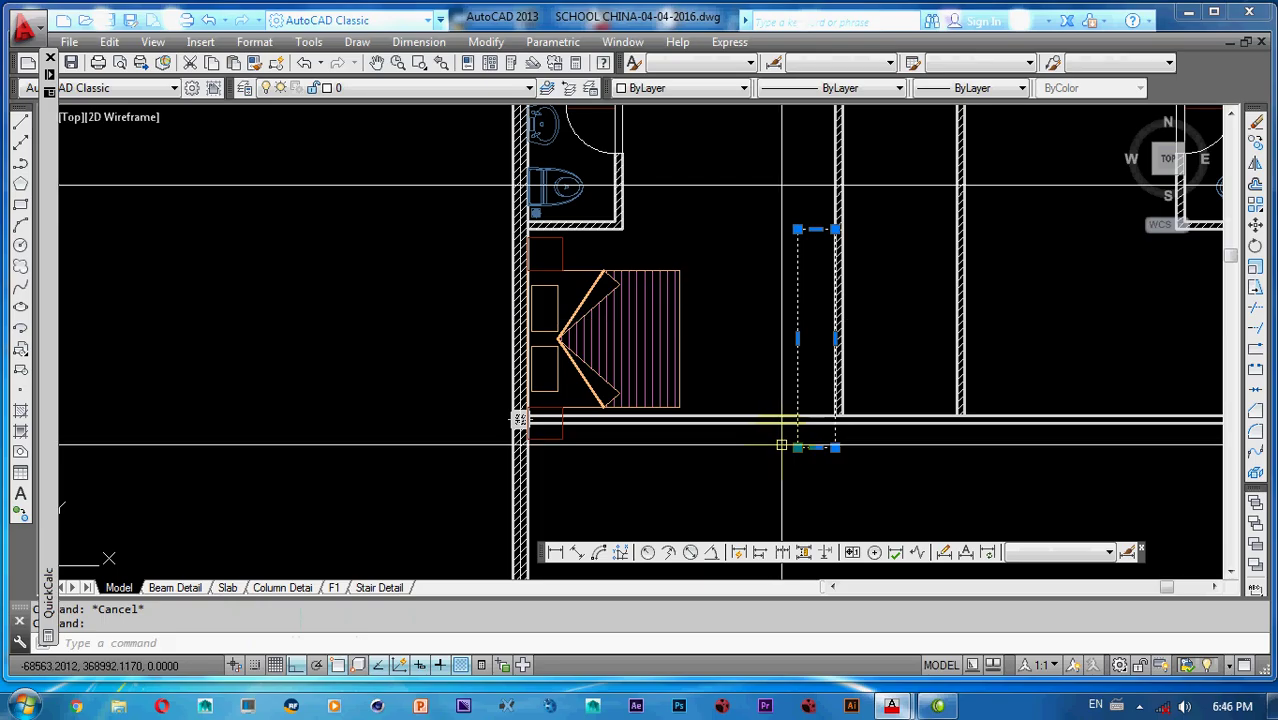
pyautogui.press('Return')
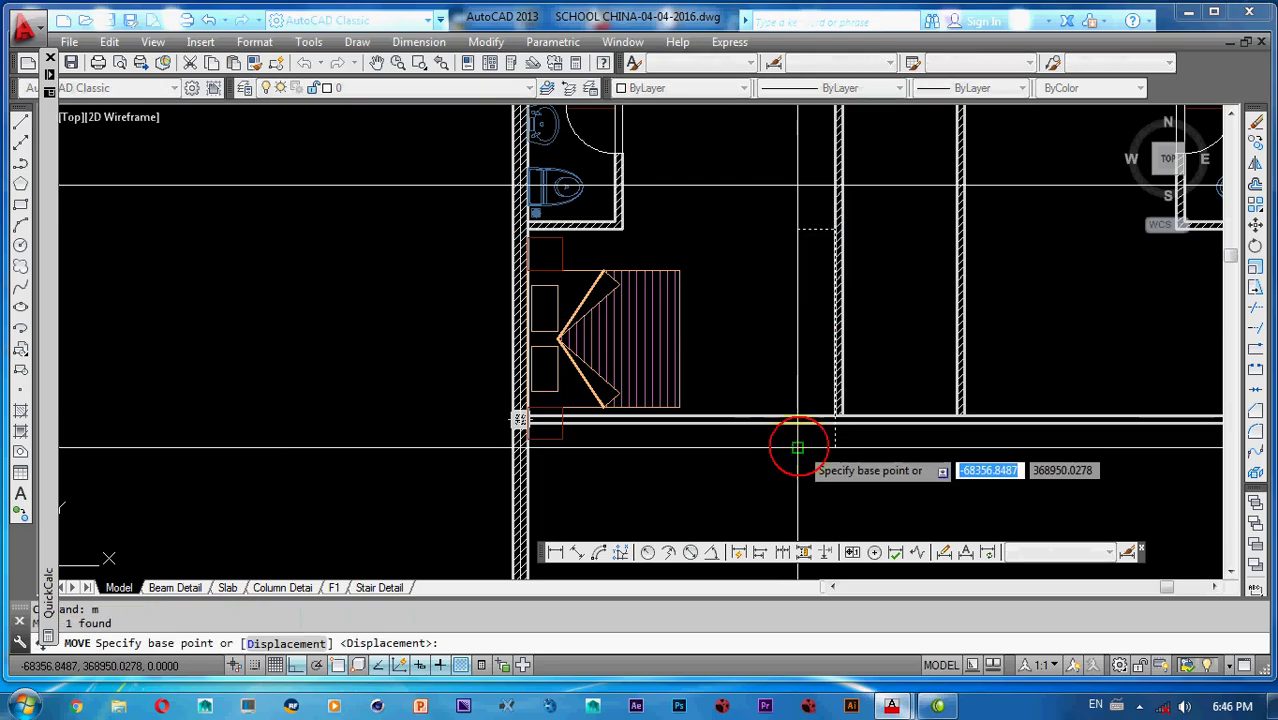
pyautogui.click(795, 447)
pyautogui.scroll(3, 796, 424)
pyautogui.click(793, 414)
pyautogui.scroll(-3, 790, 333)
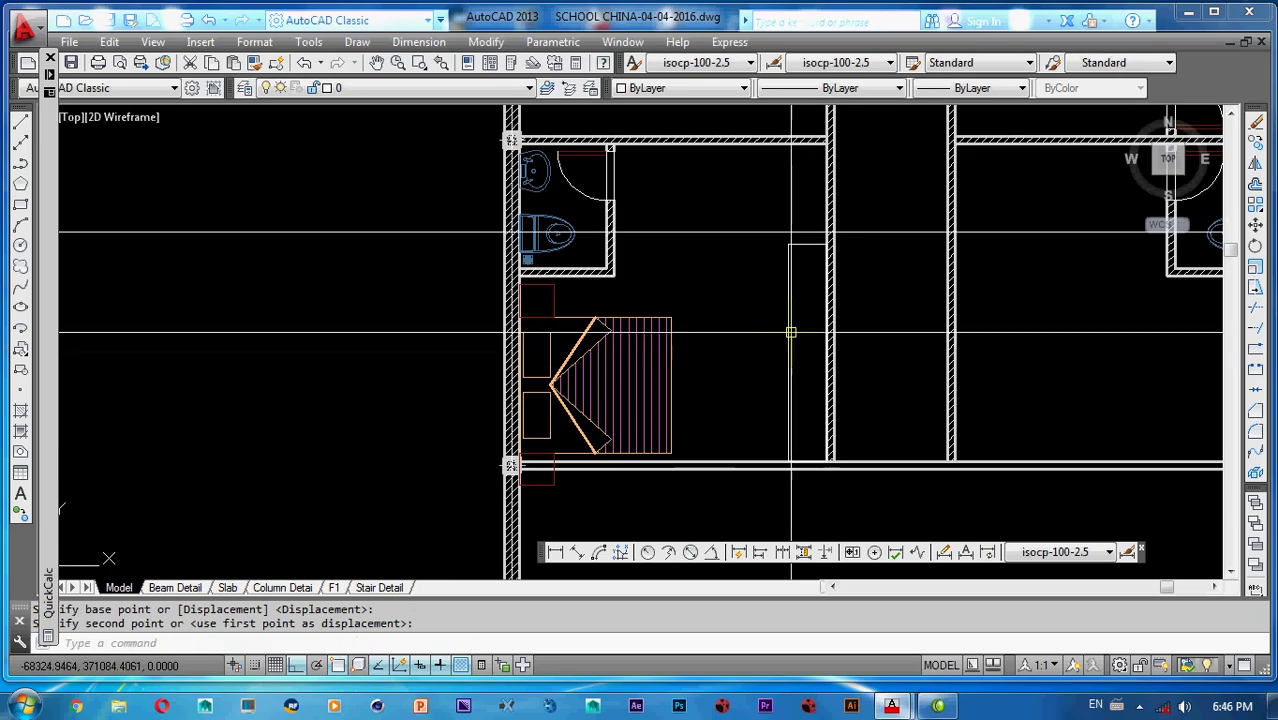
# - Draw a horizontal construction line through the bathroom's lower outer corner
pyautogui.write('xl')
pyautogui.press('Return')
pyautogui.write('h')
pyautogui.press('Return')
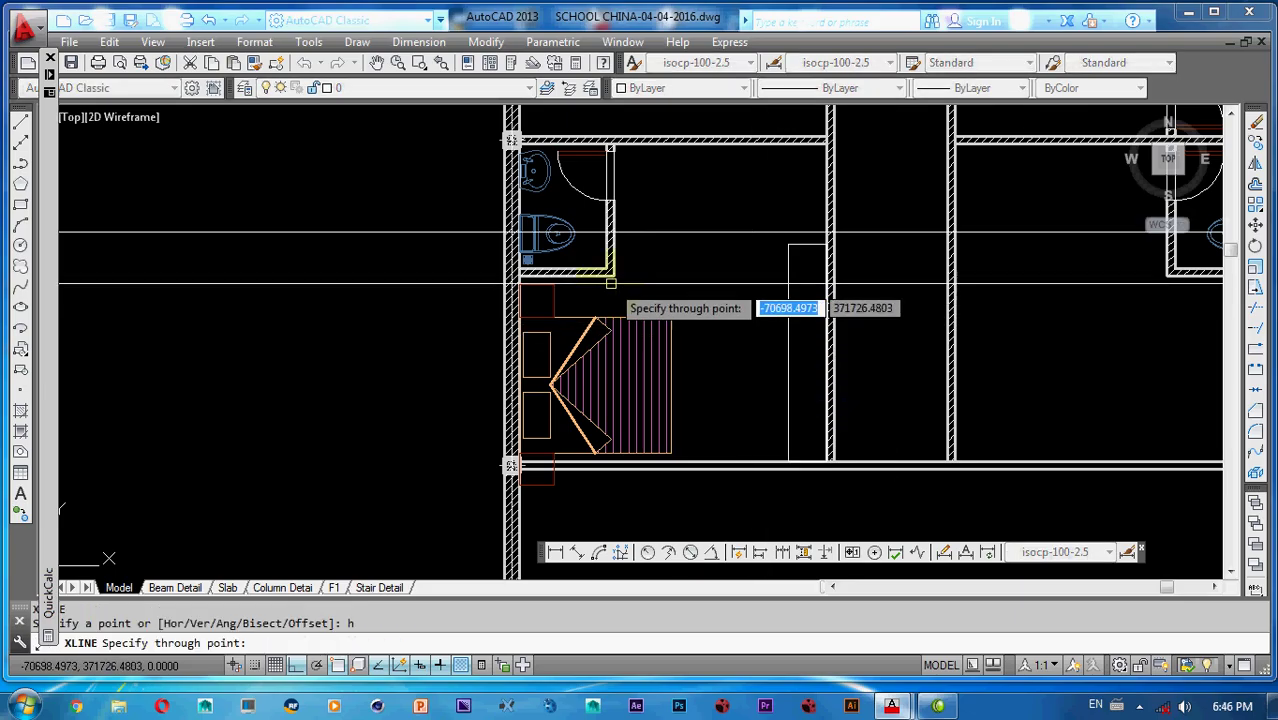
pyautogui.click(611, 279)
pyautogui.press('Escape')
# - Stretch the wall rectangle's upper end down to the construction line at the bathroom corner
pyautogui.scroll(3, 792, 237)
pyautogui.click(802, 237)
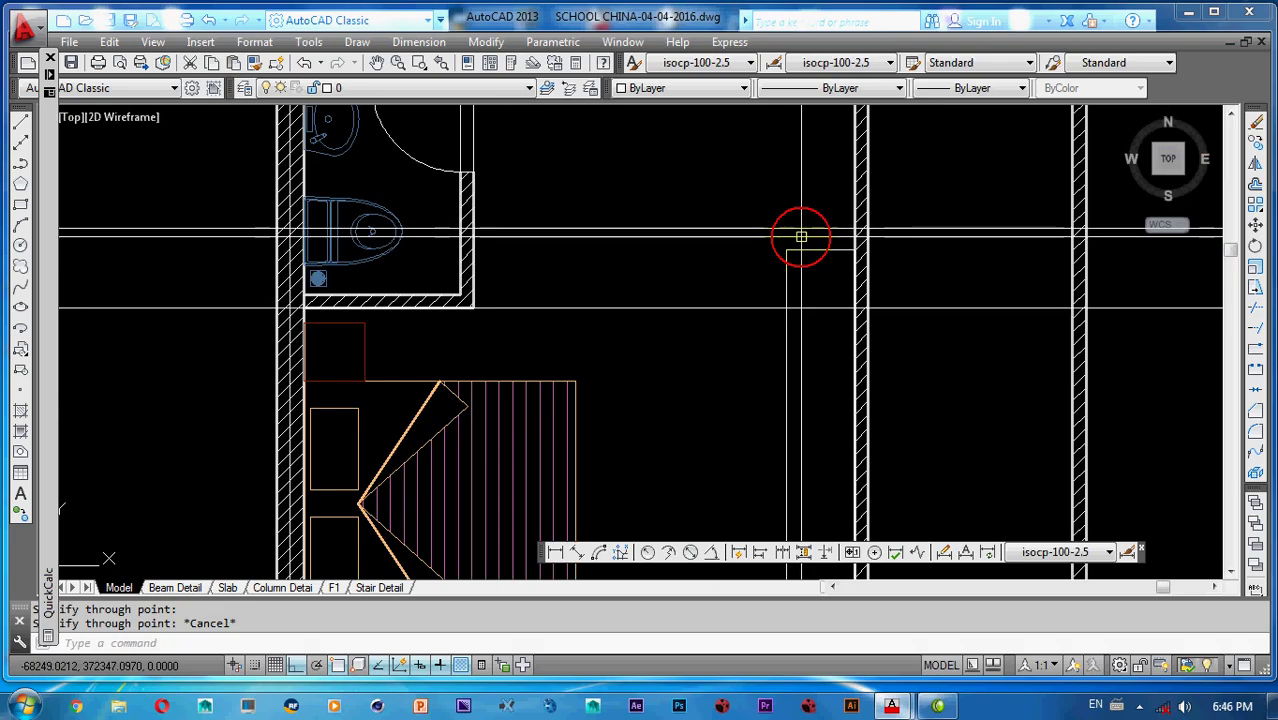
pyautogui.click(767, 274)
pyautogui.click(786, 250)
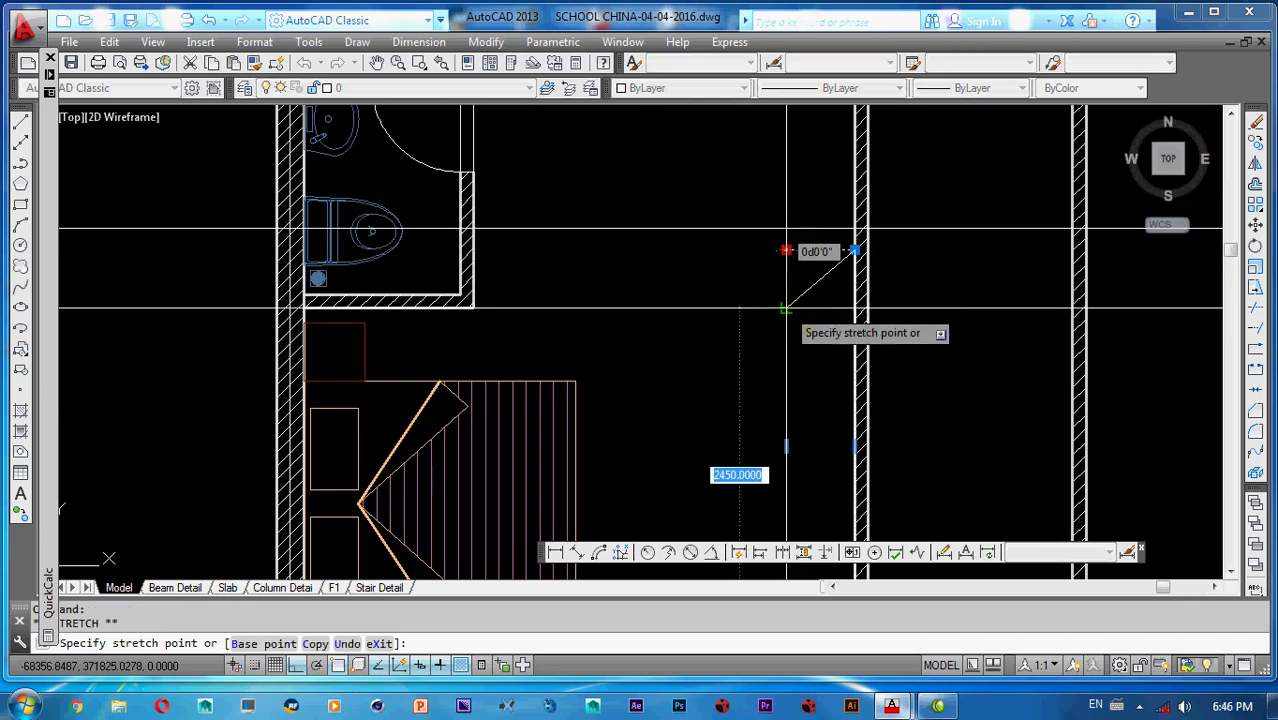
pyautogui.click(786, 308)
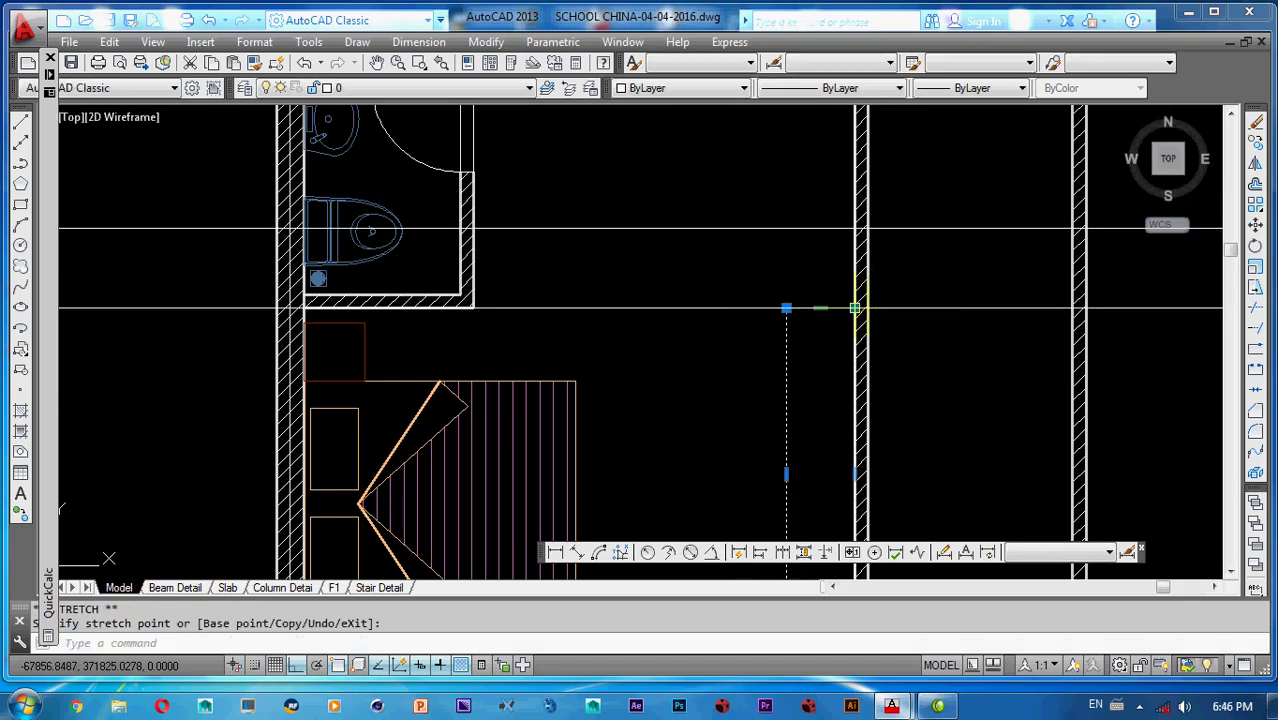
pyautogui.press('Escape')
# - Draw a horizontal construction line through the midpoint of the shortened wall rectangle's long side
pyautogui.scroll(-3, 714, 315)
pyautogui.scroll(3, 588, 331)
pyautogui.click(525, 256)
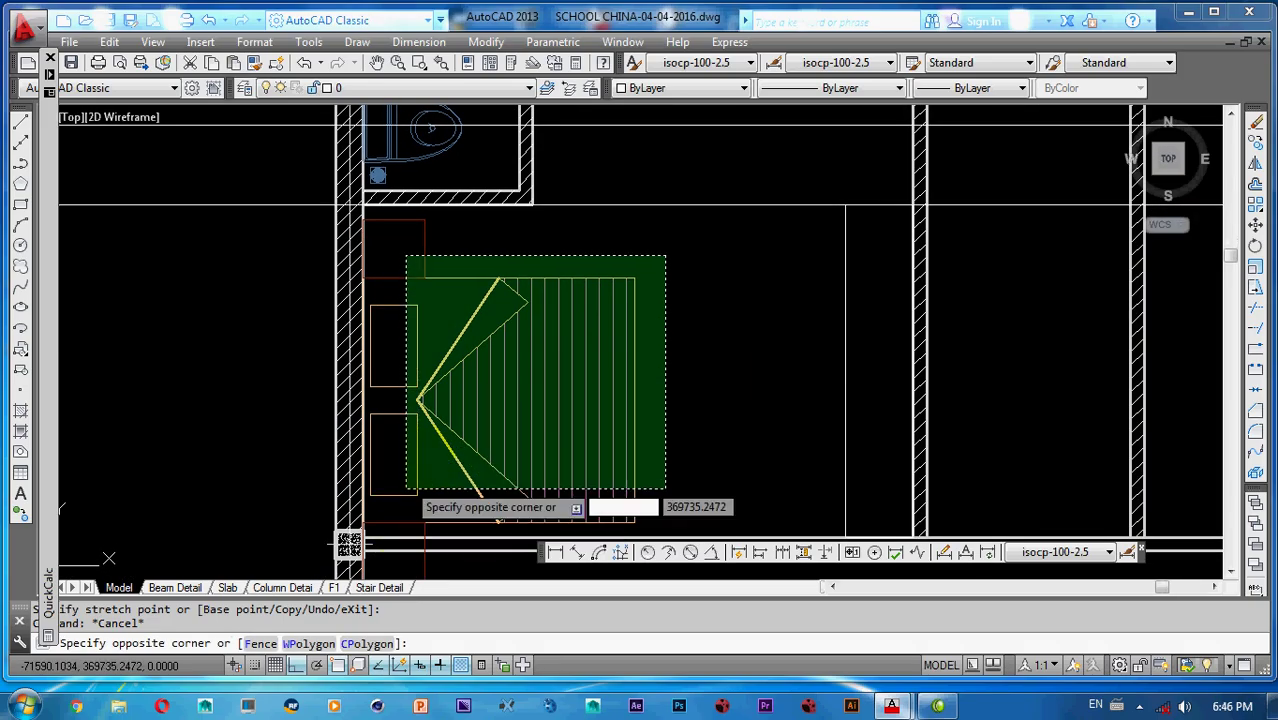
pyautogui.press('Escape')
pyautogui.write('x')
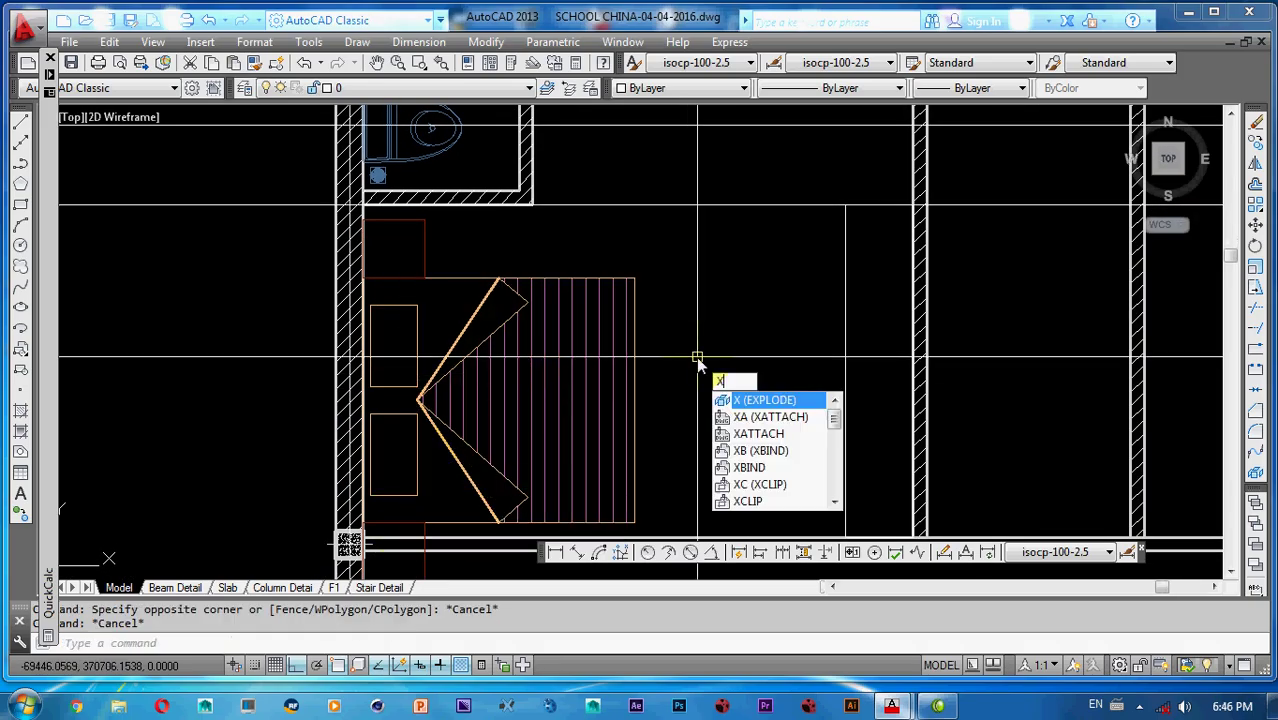
pyautogui.write('l')
pyautogui.press('Return')
pyautogui.write('h')
pyautogui.press('Return')
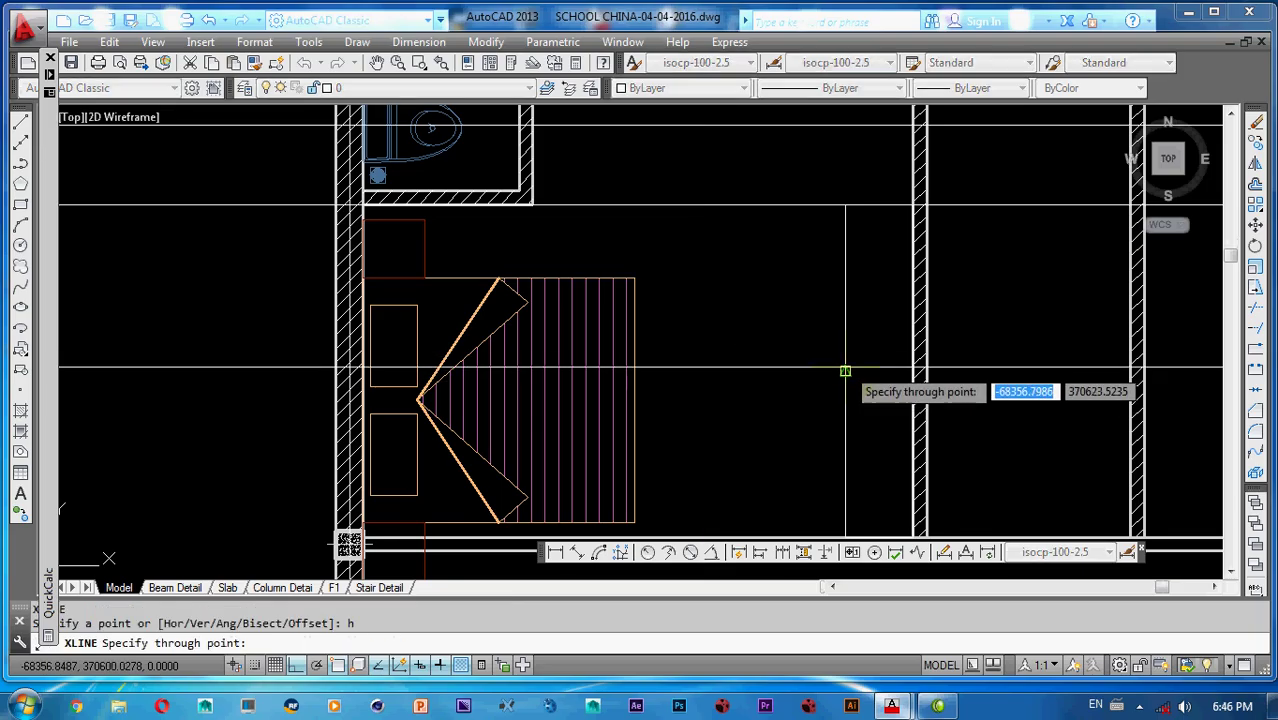
pyautogui.click(845, 370)
pyautogui.moveTo(582, 312); pyautogui.dragTo(617, 298, button='middle')
pyautogui.press('Escape')
pyautogui.press('Escape')
# - Move the bed and both bedside tables vertically so the bed's foot midpoint sits on the middle construction line
pyautogui.click(708, 248)
pyautogui.click(448, 326)
pyautogui.moveTo(442, 503); pyautogui.dragTo(511, 419, button='middle')
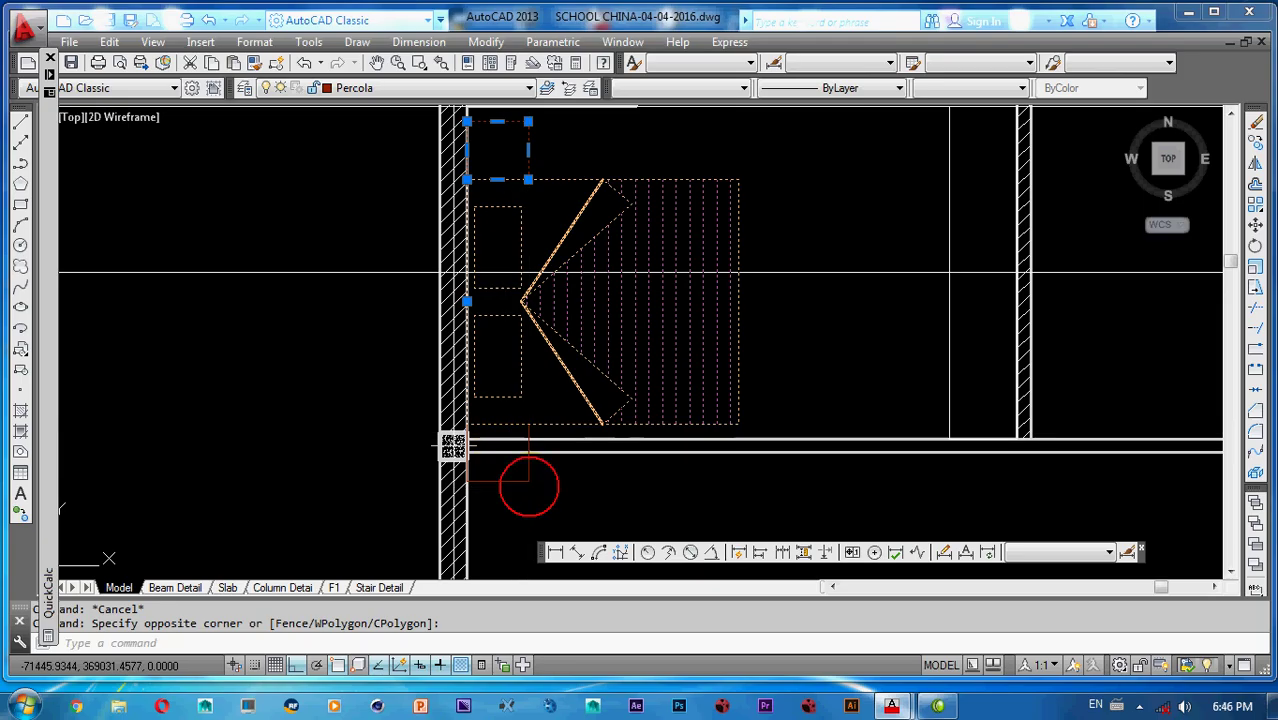
pyautogui.write('m')
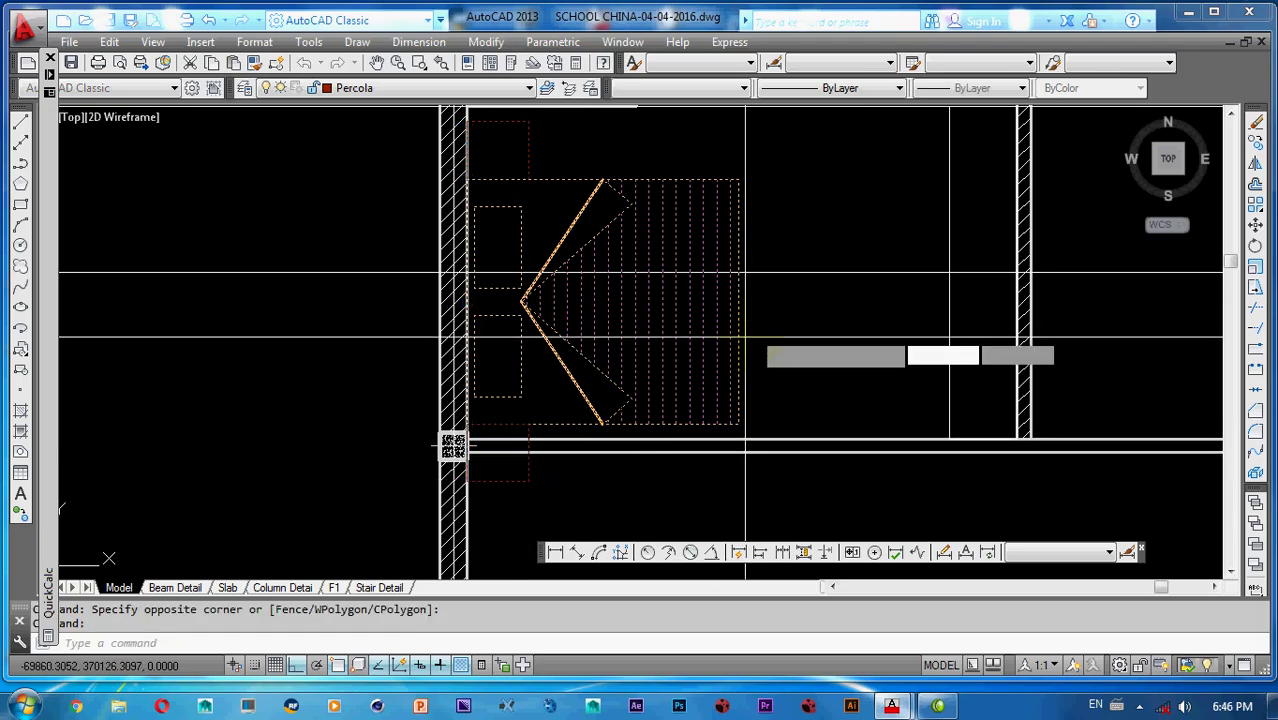
pyautogui.press('Return')
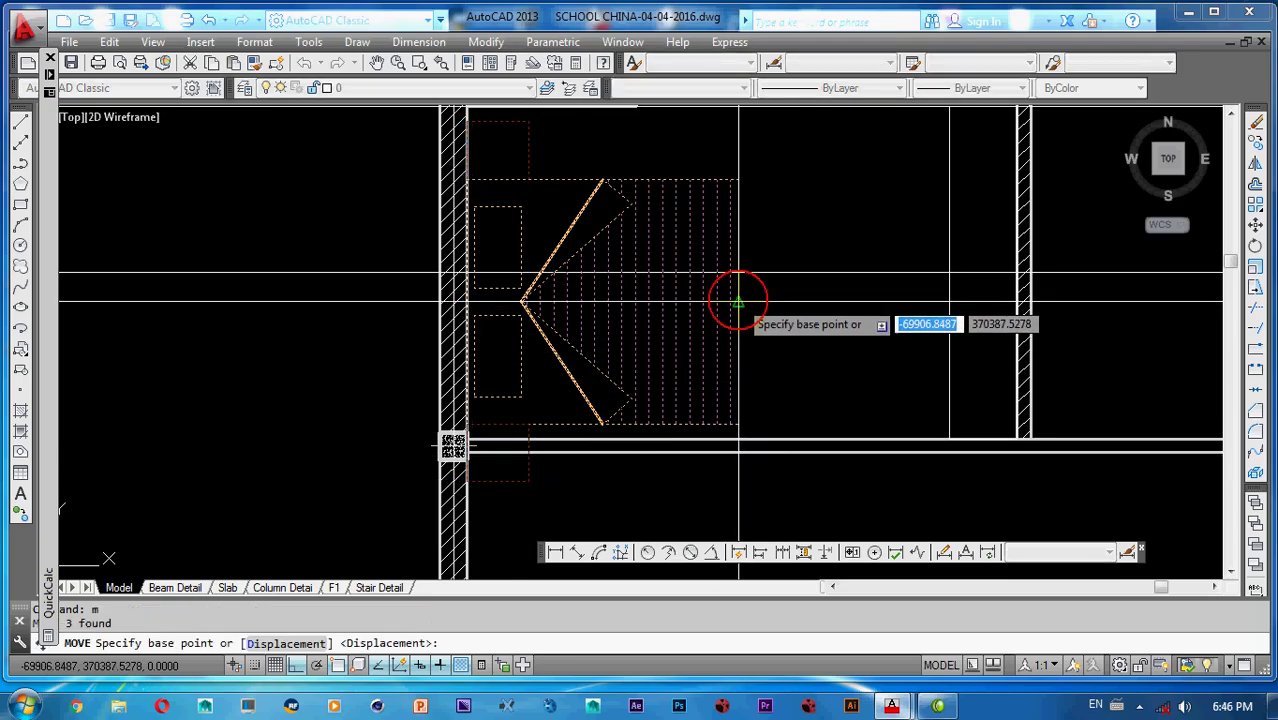
pyautogui.click(738, 301)
pyautogui.click(738, 274)
pyautogui.moveTo(562, 402); pyautogui.dragTo(599, 394, button='middle')
# - Shorten both bedside tables so the lower one ends at the bottom wall and the upper one at the bathroom wall
pyautogui.click(592, 402)
pyautogui.click(535, 402)
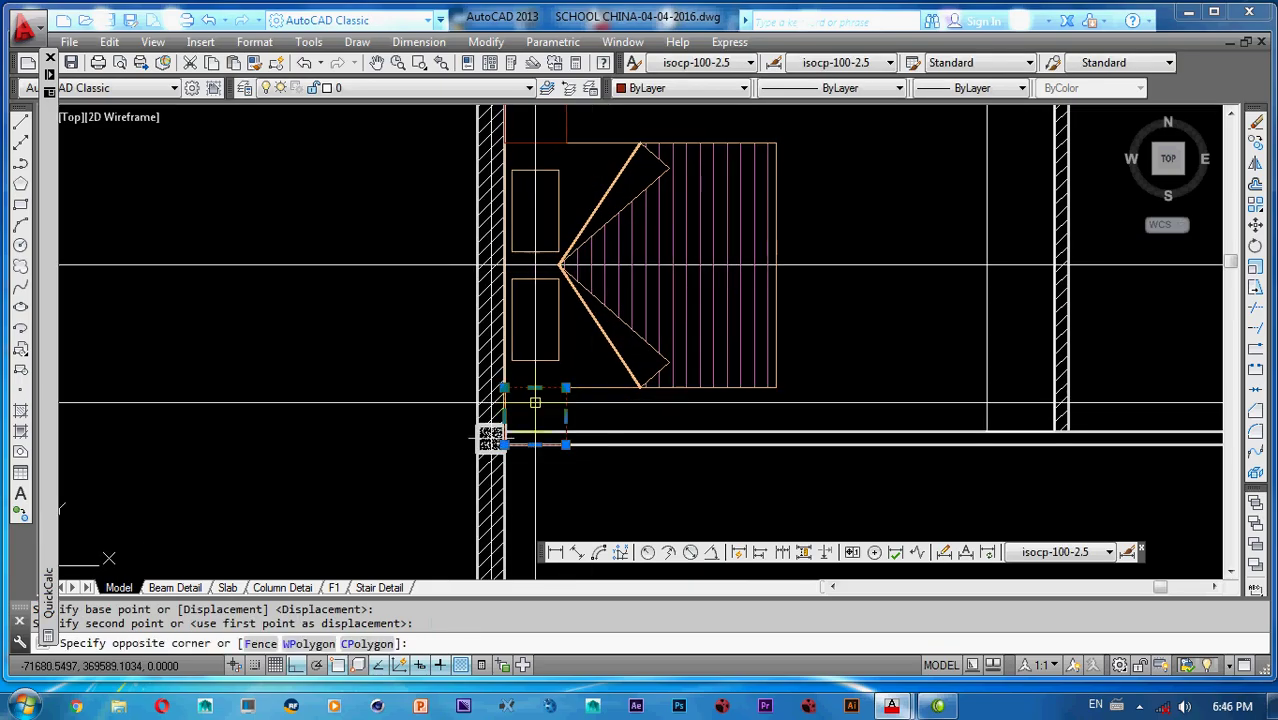
pyautogui.click(549, 449)
pyautogui.click(565, 445)
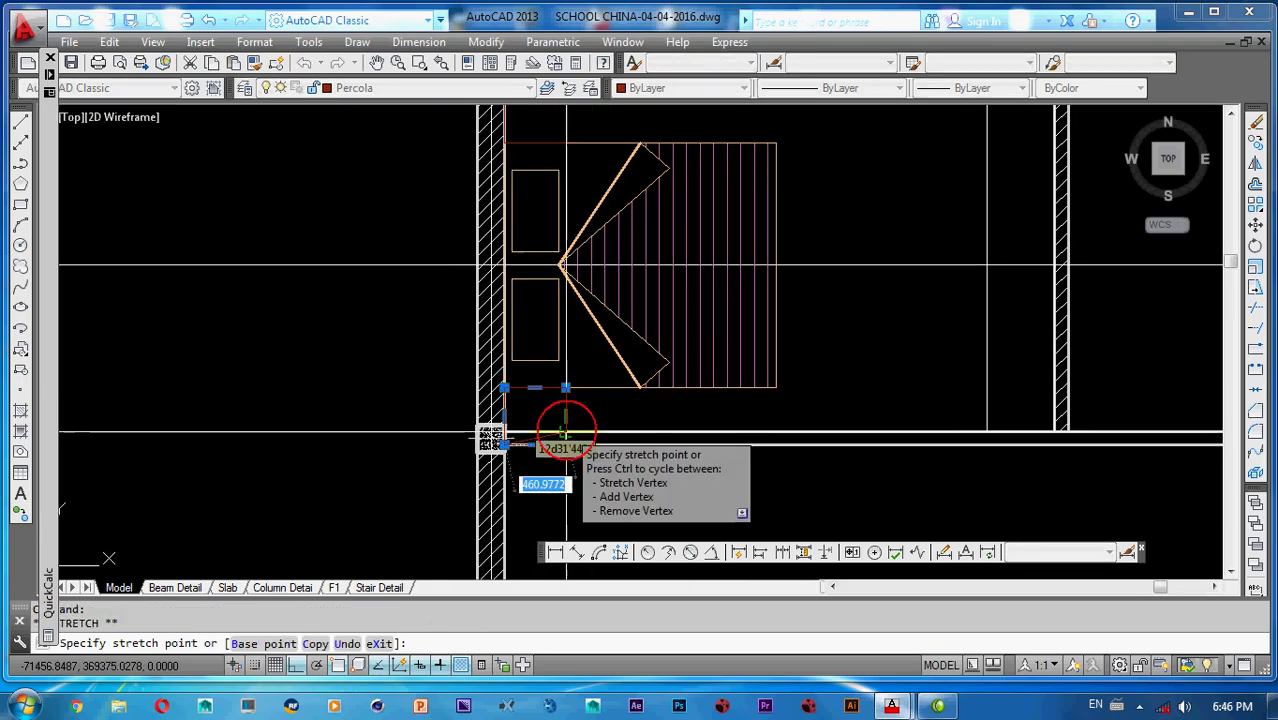
pyautogui.click(504, 432)
pyautogui.moveTo(566, 266); pyautogui.dragTo(569, 396, button='middle')
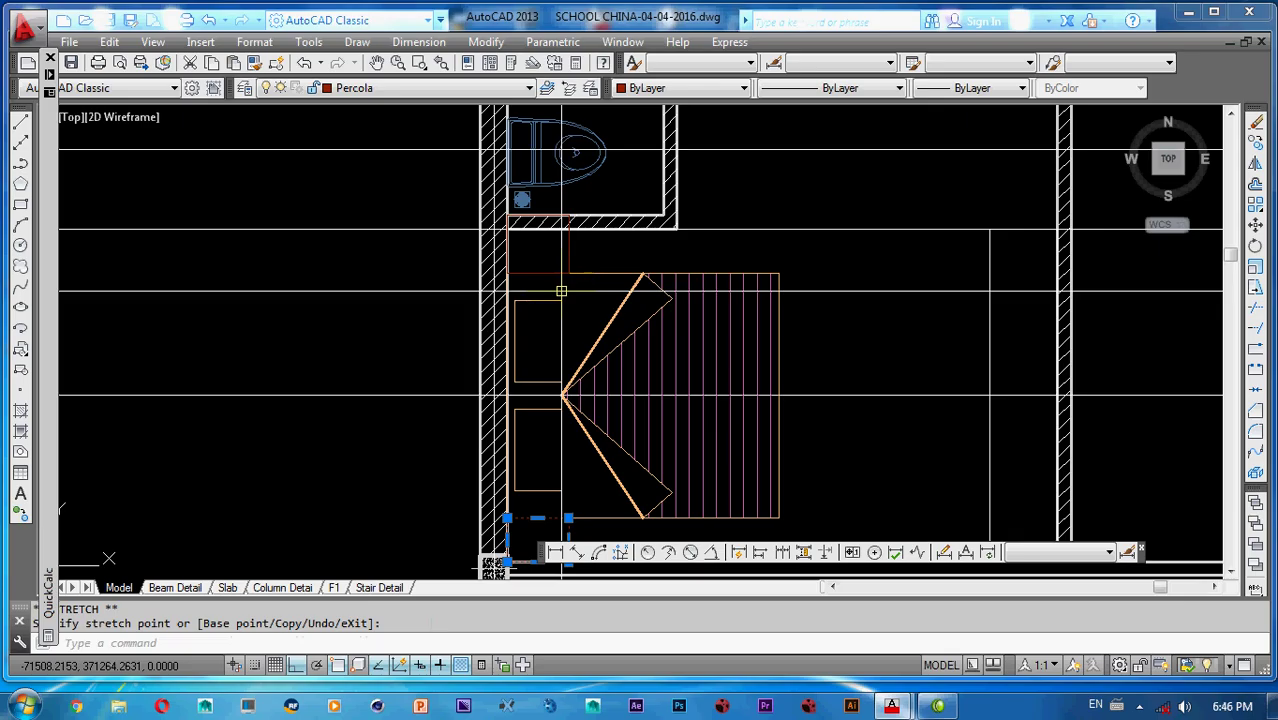
pyautogui.click(569, 215)
pyautogui.click(569, 229)
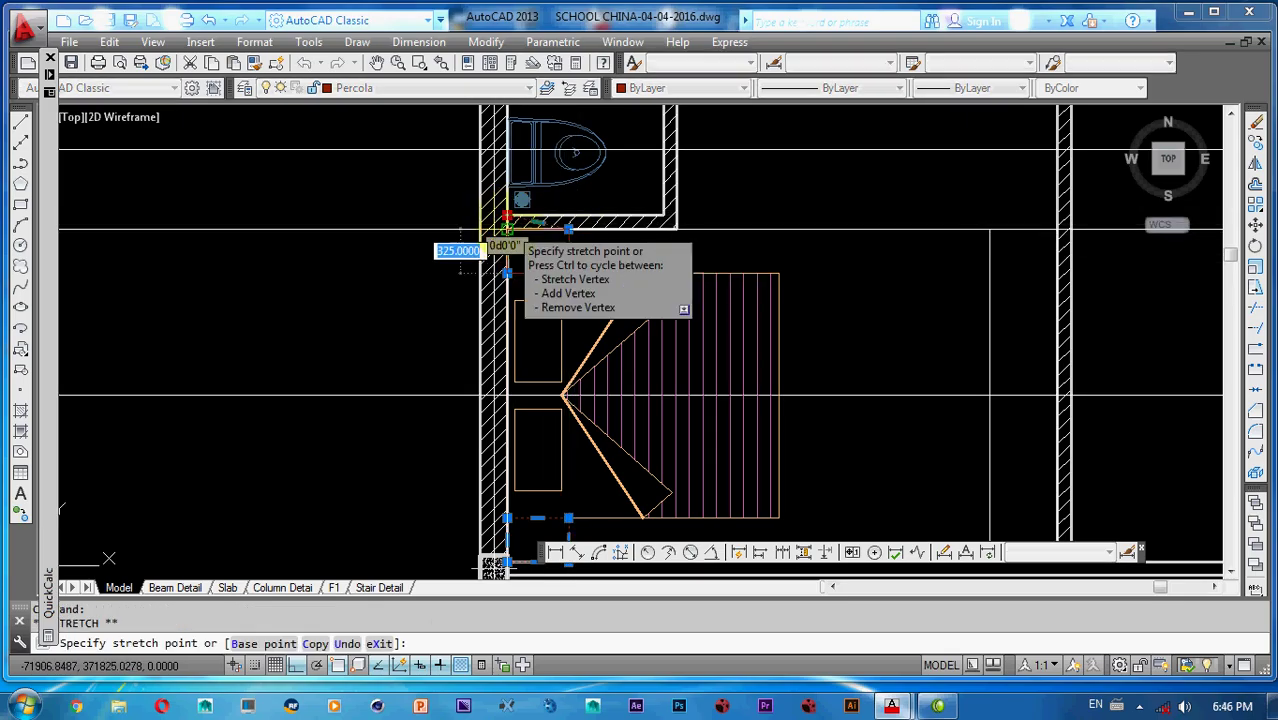
pyautogui.press('Escape')
# - Erase the three horizontal construction lines crossing the furnished room and its bathroom
pyautogui.scroll(-3, 508, 272)
pyautogui.click(719, 187)
pyautogui.click(690, 357)
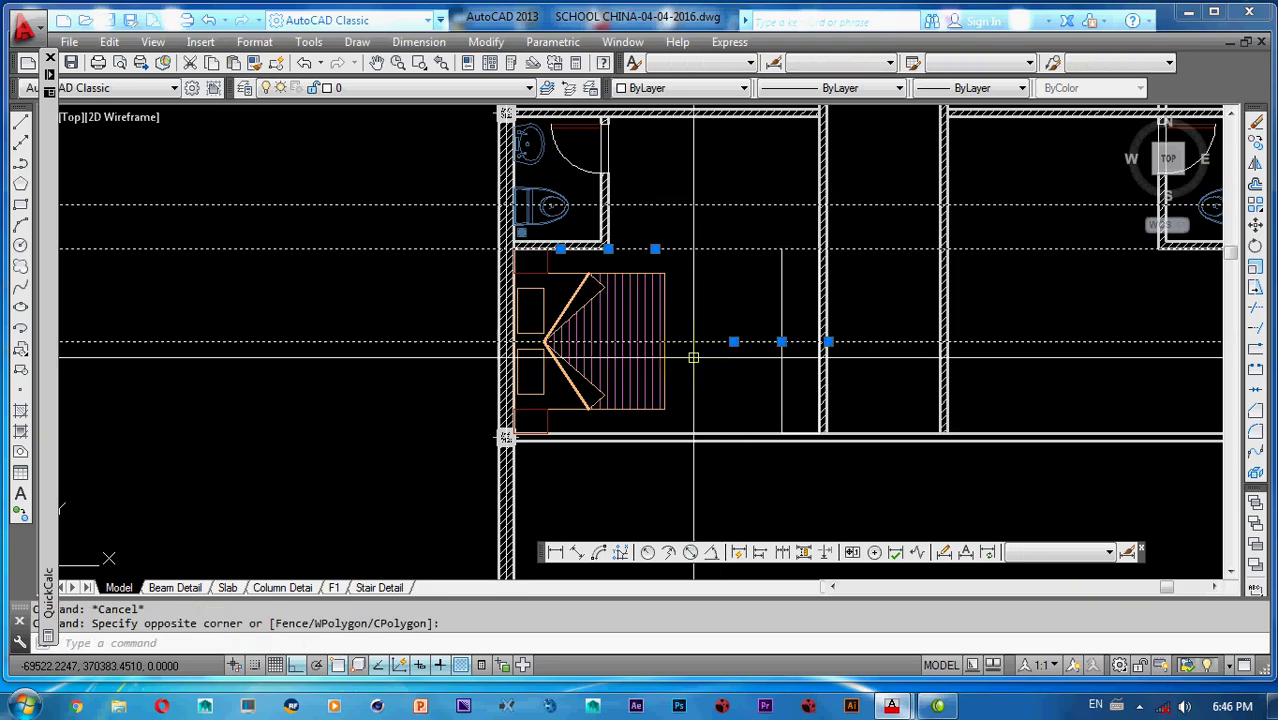
pyautogui.write('e')
pyautogui.press('Return')
pyautogui.scroll(-2, 690, 343)
pyautogui.moveTo(688, 343)
pyautogui.mouseDown(button='middle')
pyautogui.moveTo(636, 379)
pyautogui.moveTo(627, 451)
pyautogui.mouseUp(button='middle')
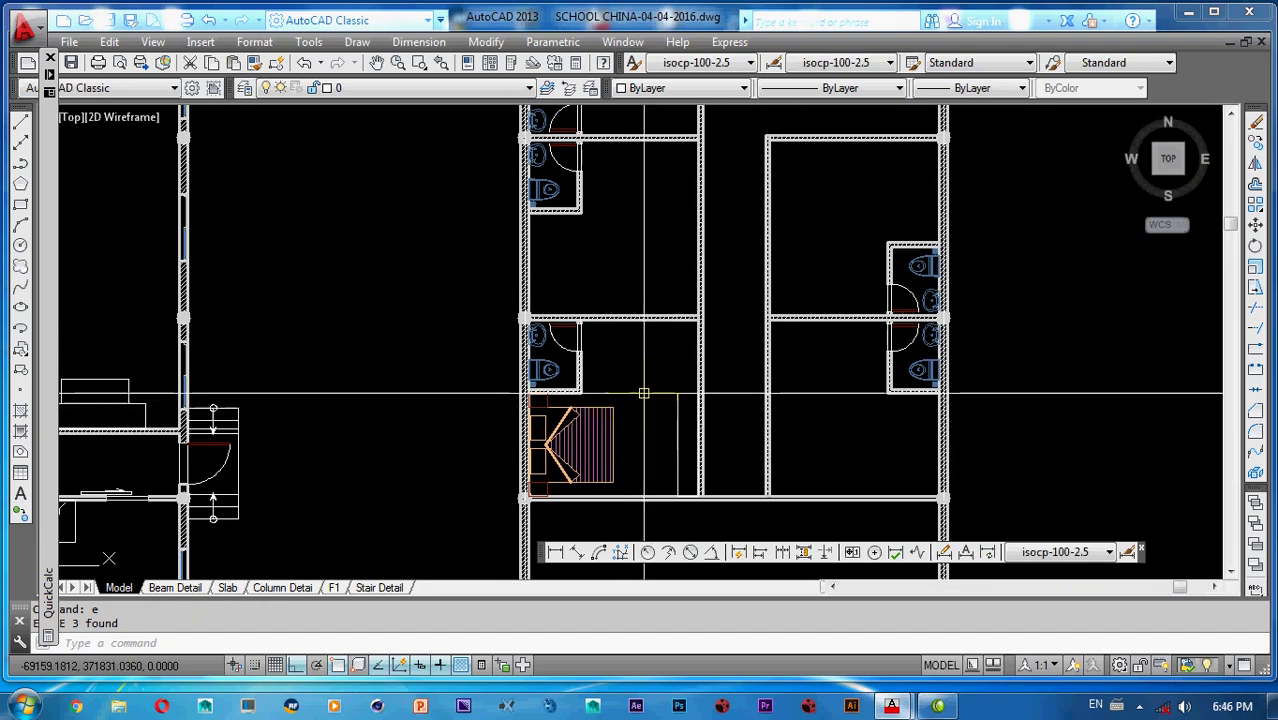
# - Copy the bed, bedside tables and wall rectangle into the room above, from bathroom corner to bathroom corner
pyautogui.click(688, 372)
pyautogui.click(603, 528)
pyautogui.scroll(3, 570, 540)
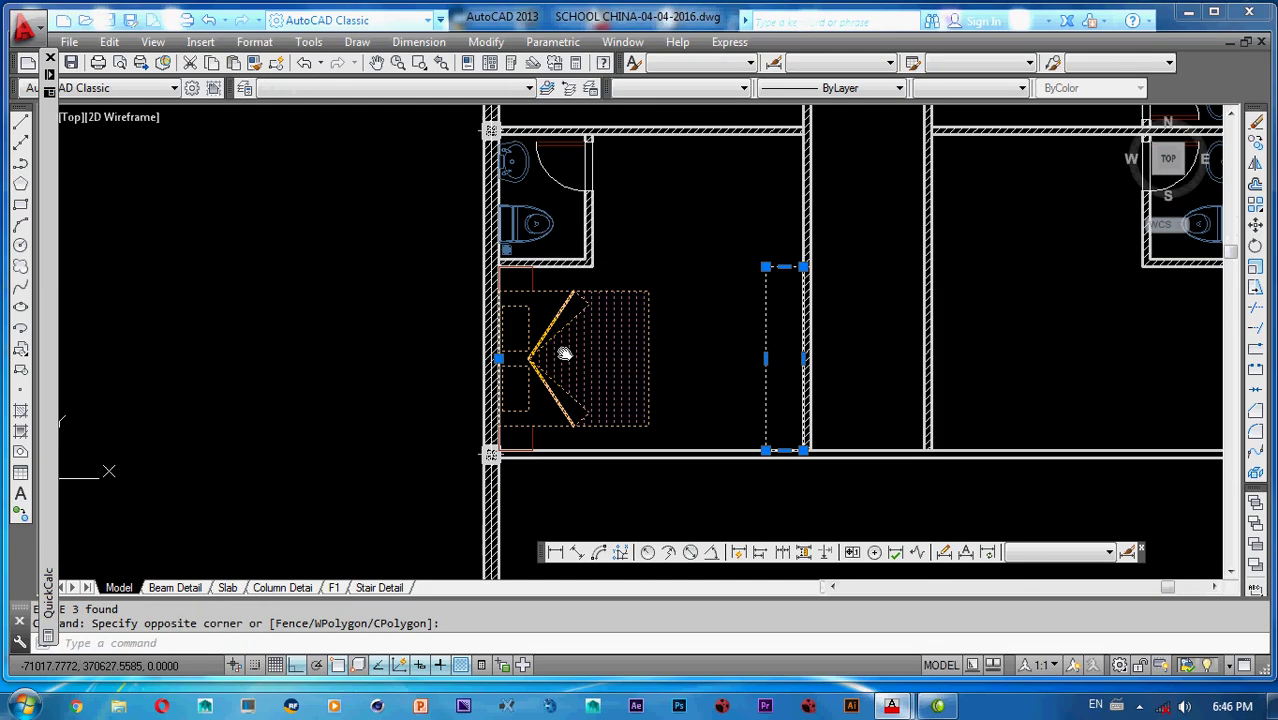
pyautogui.click(685, 272)
pyautogui.click(531, 442)
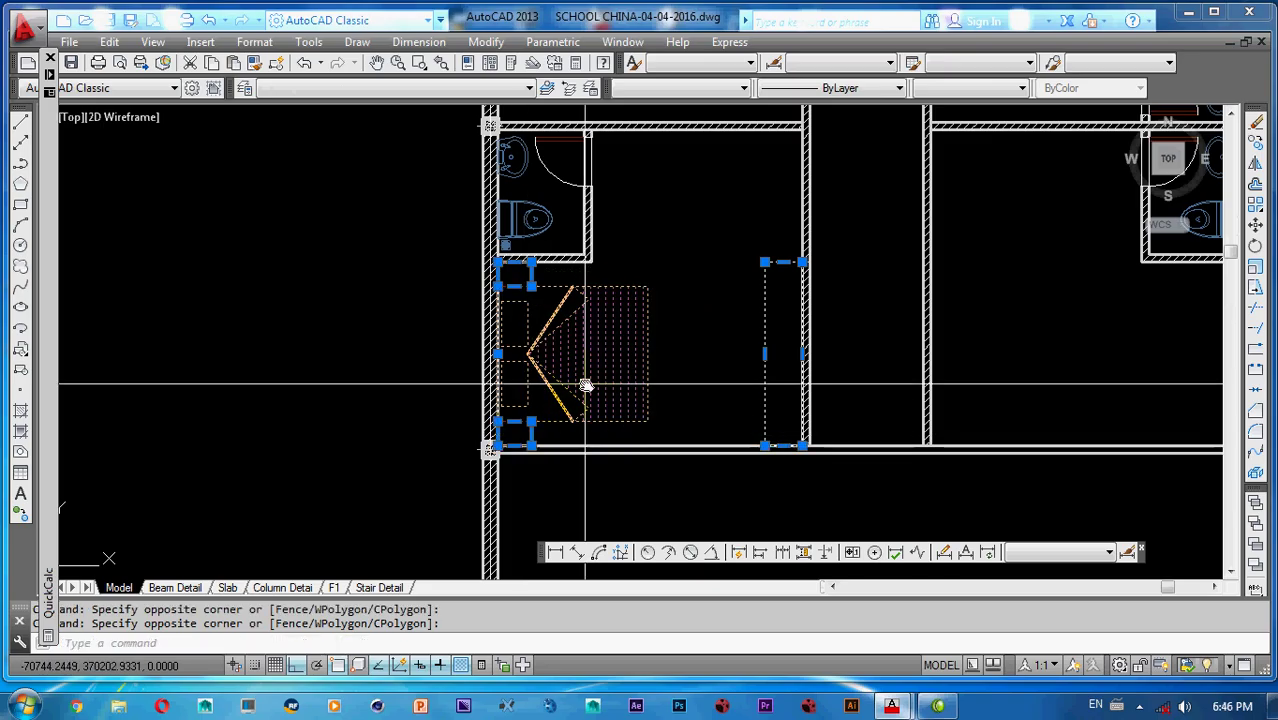
pyautogui.moveTo(599, 371); pyautogui.dragTo(589, 388, button='middle')
pyautogui.write('co')
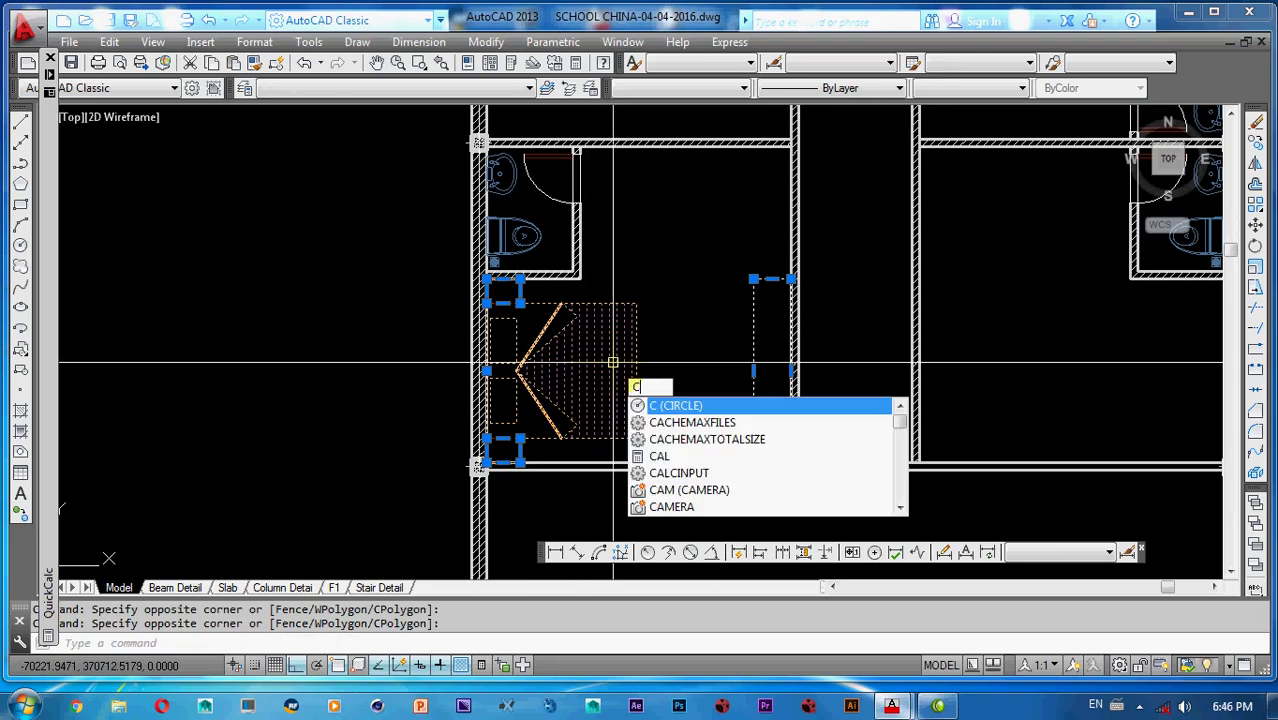
pyautogui.press('Return')
pyautogui.click(578, 276)
pyautogui.scroll(-4, 578, 276)
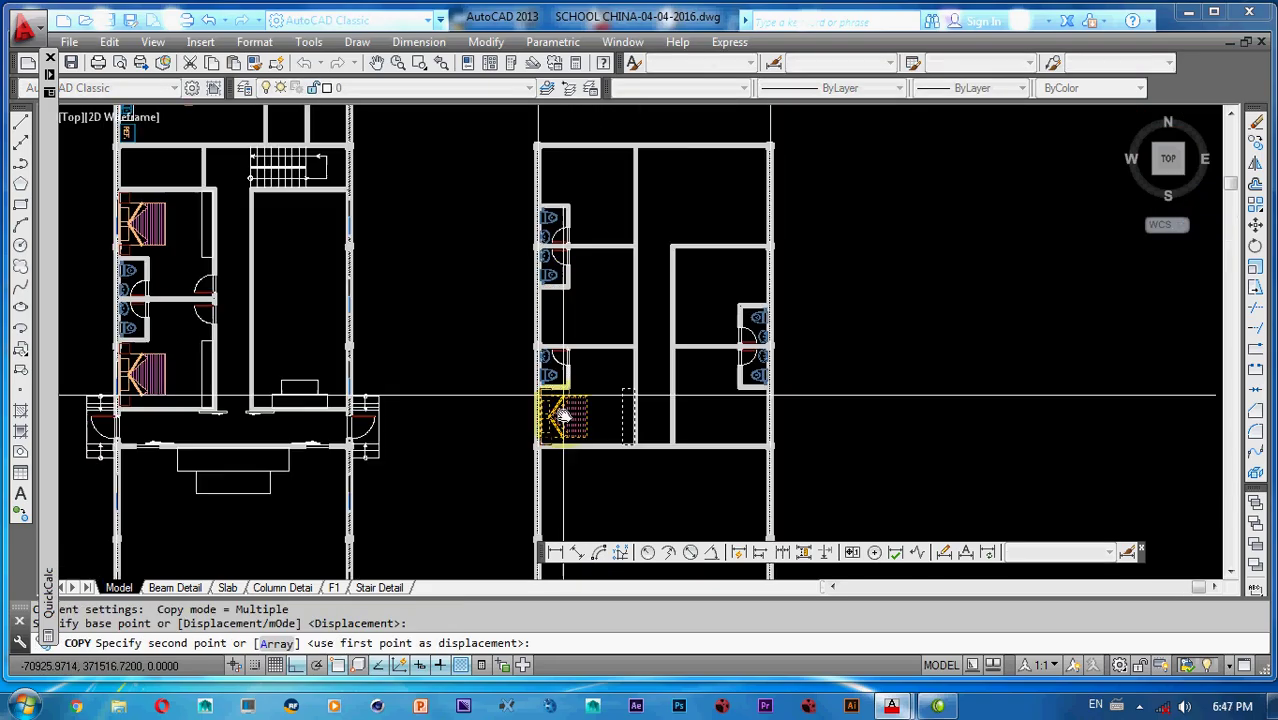
pyautogui.scroll(3, 565, 348)
pyautogui.click(564, 292)
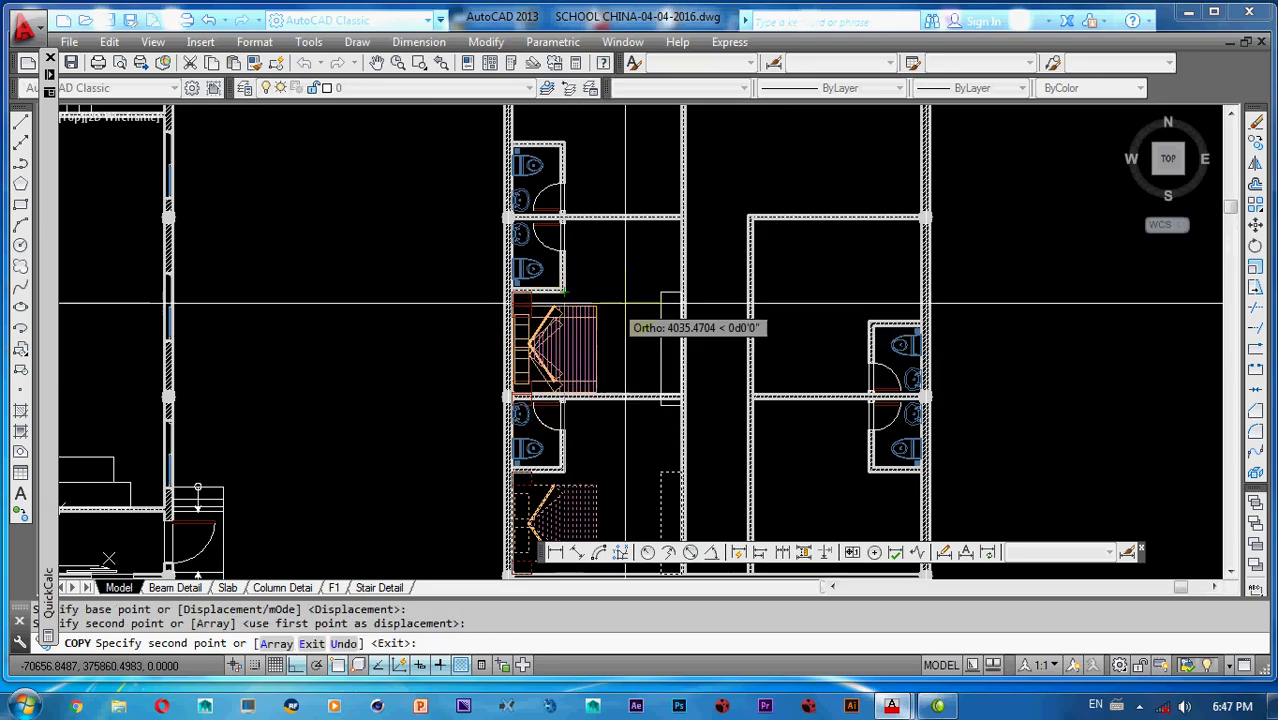
pyautogui.press('Escape')
# - Mirror the middle left bedroom's bed, bedside tables and wall rectangle into the room above about the column centre between the bathrooms, keeping the originals
pyautogui.click(673, 273)
pyautogui.click(600, 342)
pyautogui.click(619, 326)
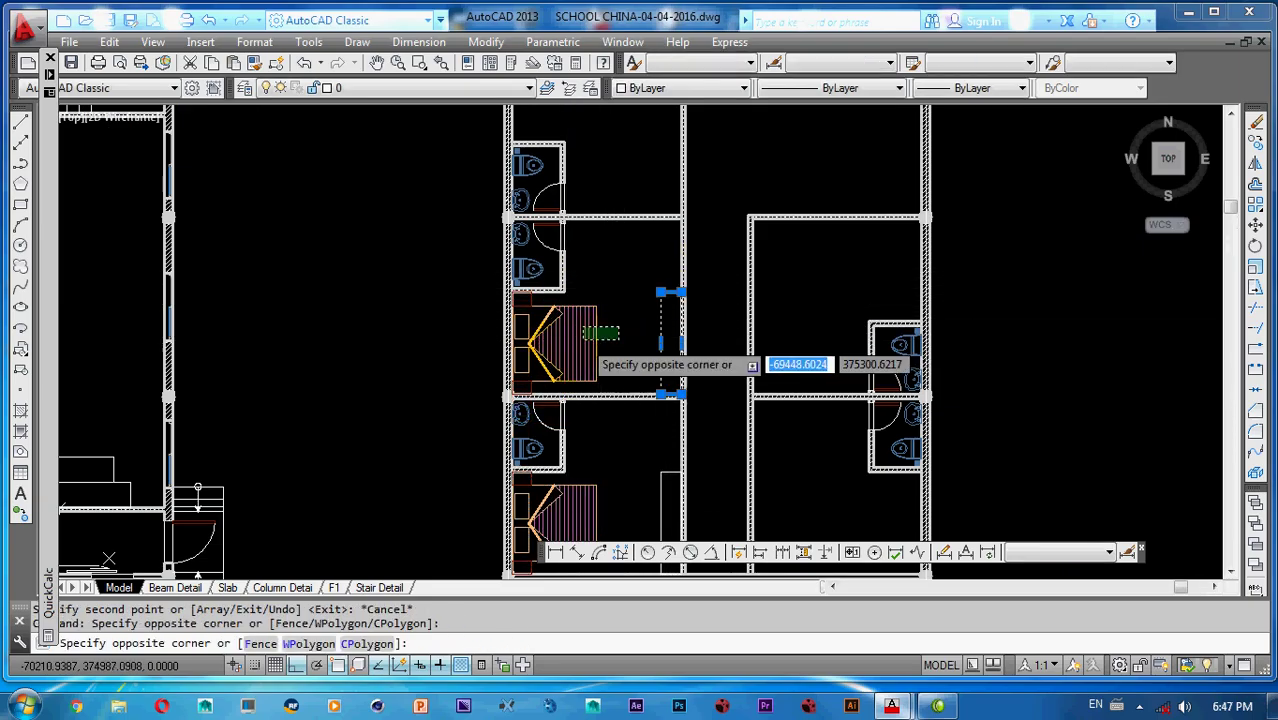
pyautogui.click(513, 389)
pyautogui.scroll(2, 533, 303)
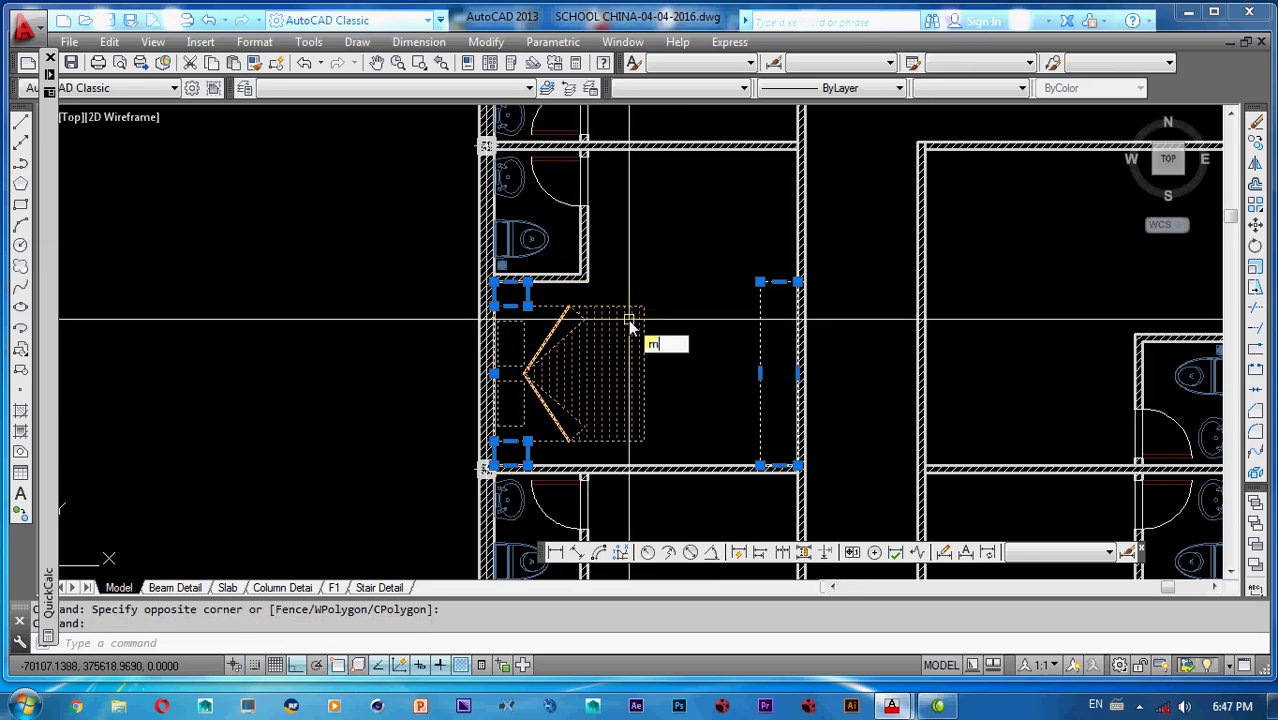
pyautogui.press('Return')
pyautogui.scroll(3, 590, 205)
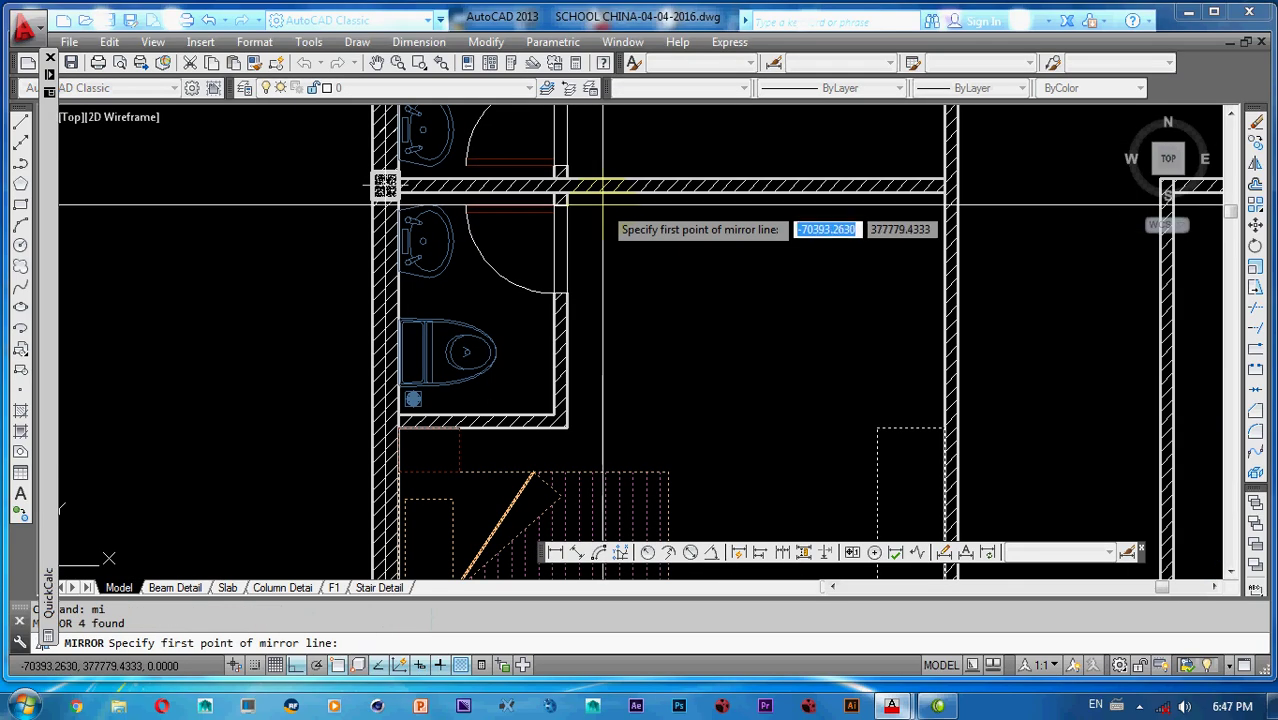
pyautogui.scroll(3, 430, 186)
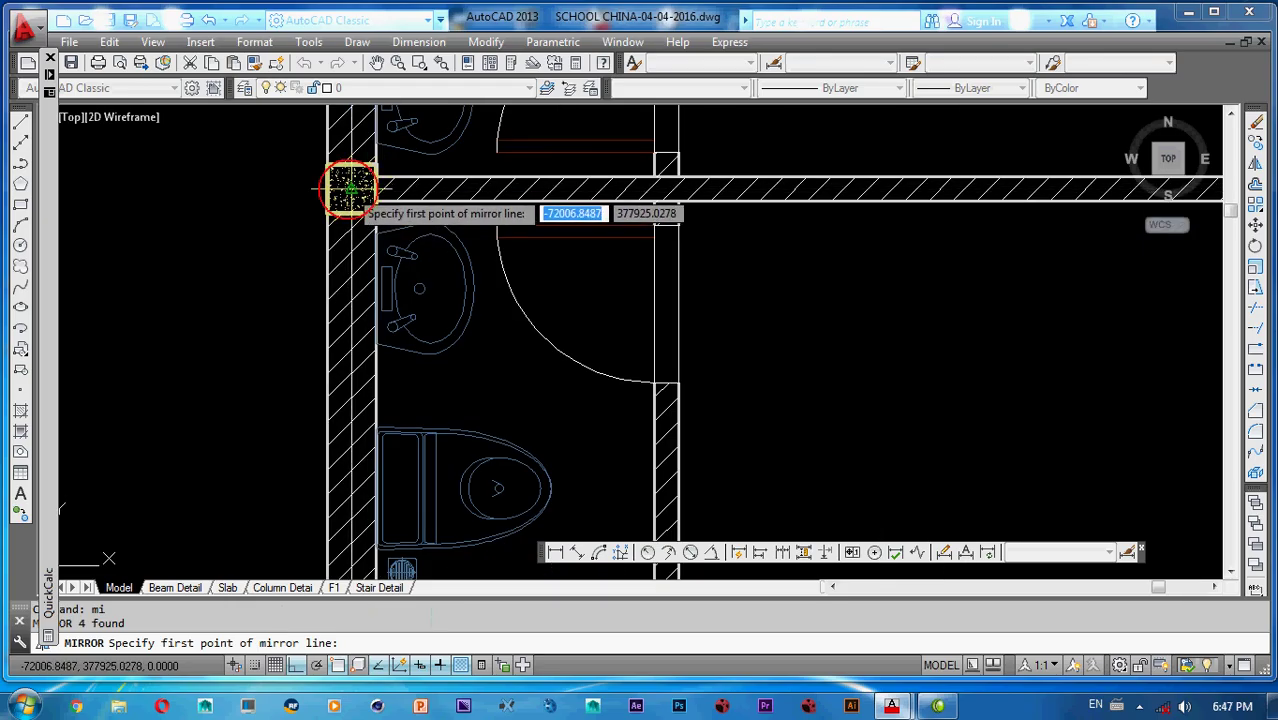
pyautogui.click(352, 188)
pyautogui.press('Return')
pyautogui.scroll(-5, 400, 250)
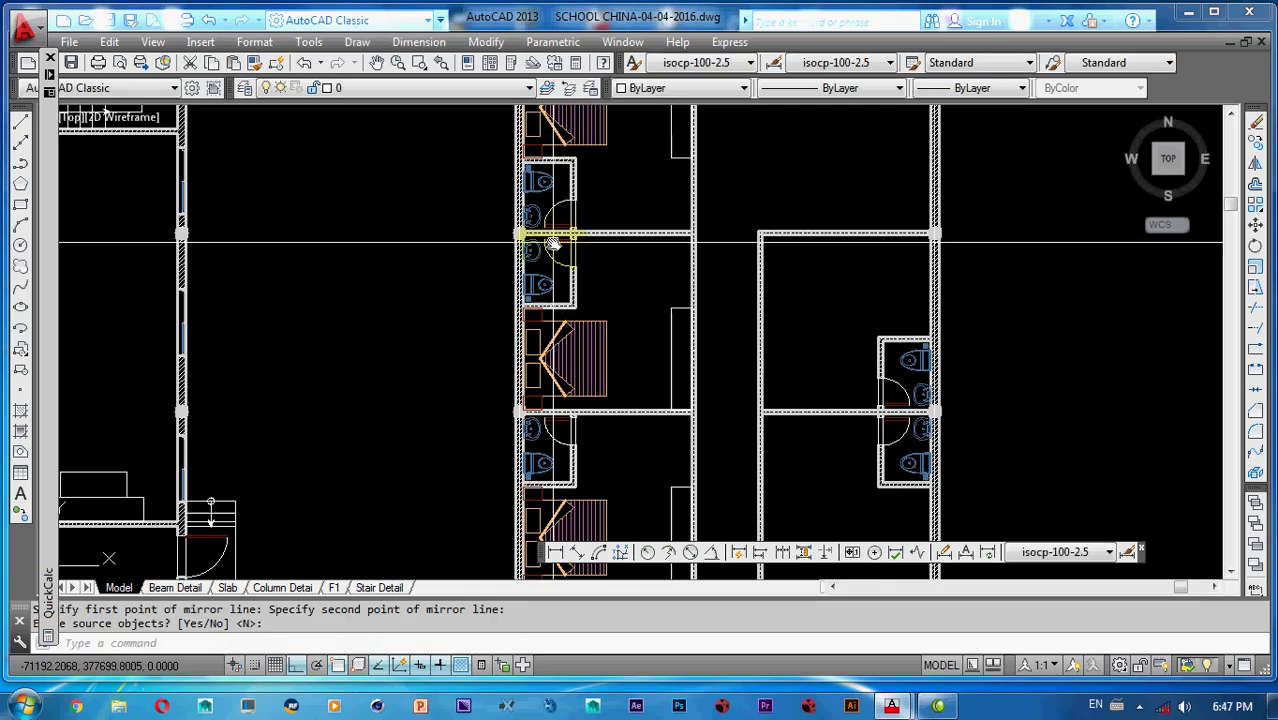
pyautogui.scroll(-3, 541, 320)
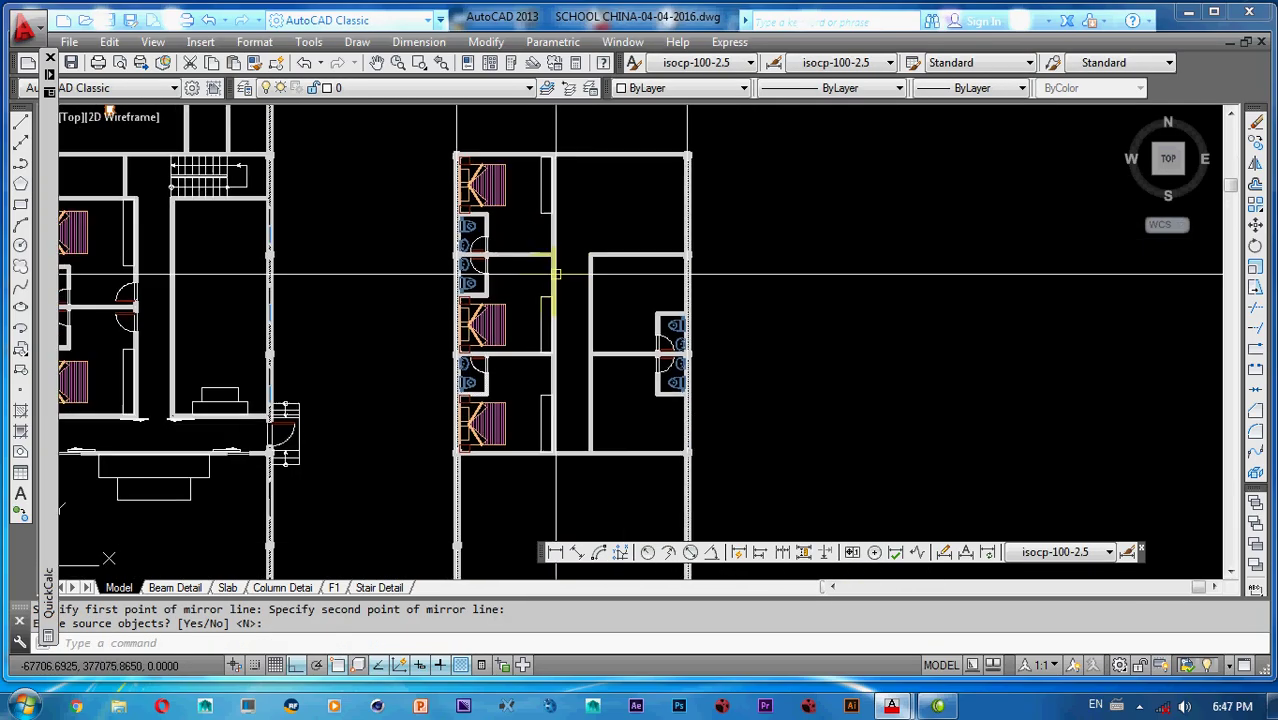
# - Mirror the lower left bedroom's bed, bedside tables and wall rectangle across the corridor's centre into the opposite bedroom, keeping the originals
pyautogui.scroll(3, 506, 345)
pyautogui.moveTo(519, 413); pyautogui.dragTo(549, 340, button='middle')
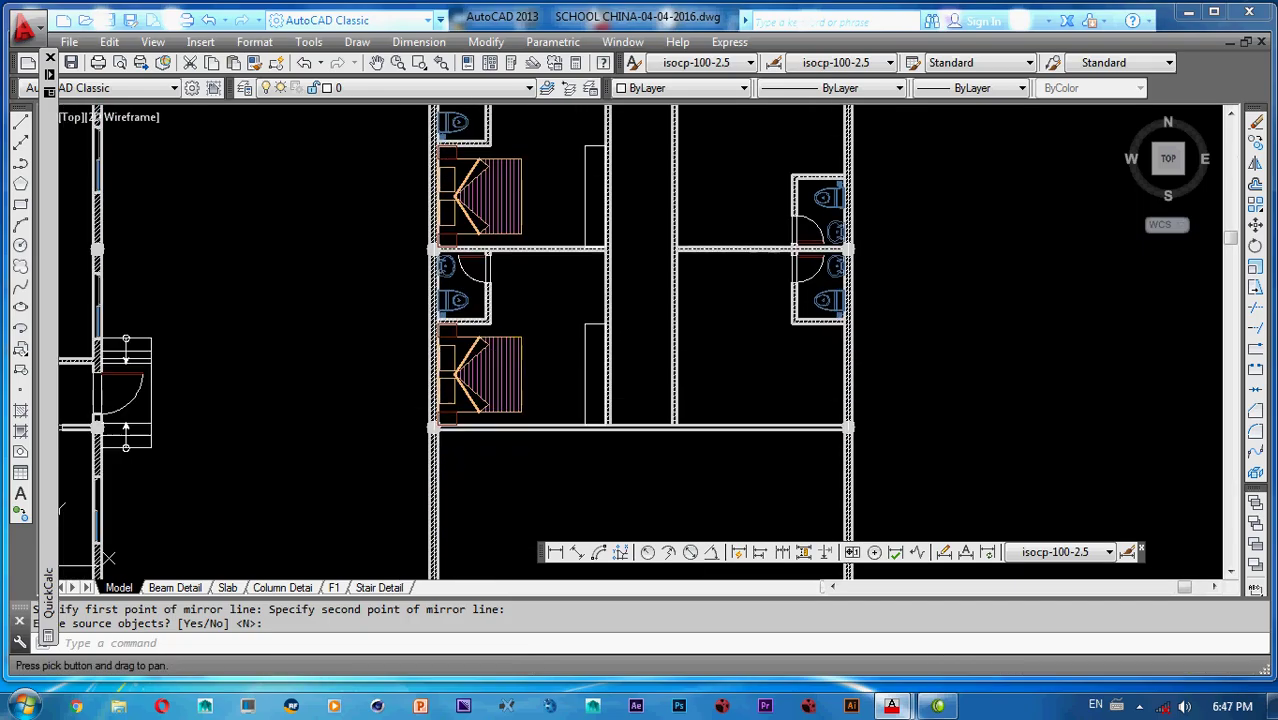
pyautogui.scroll(3, 554, 358)
pyautogui.click(619, 274)
pyautogui.click(588, 339)
pyautogui.click(523, 318)
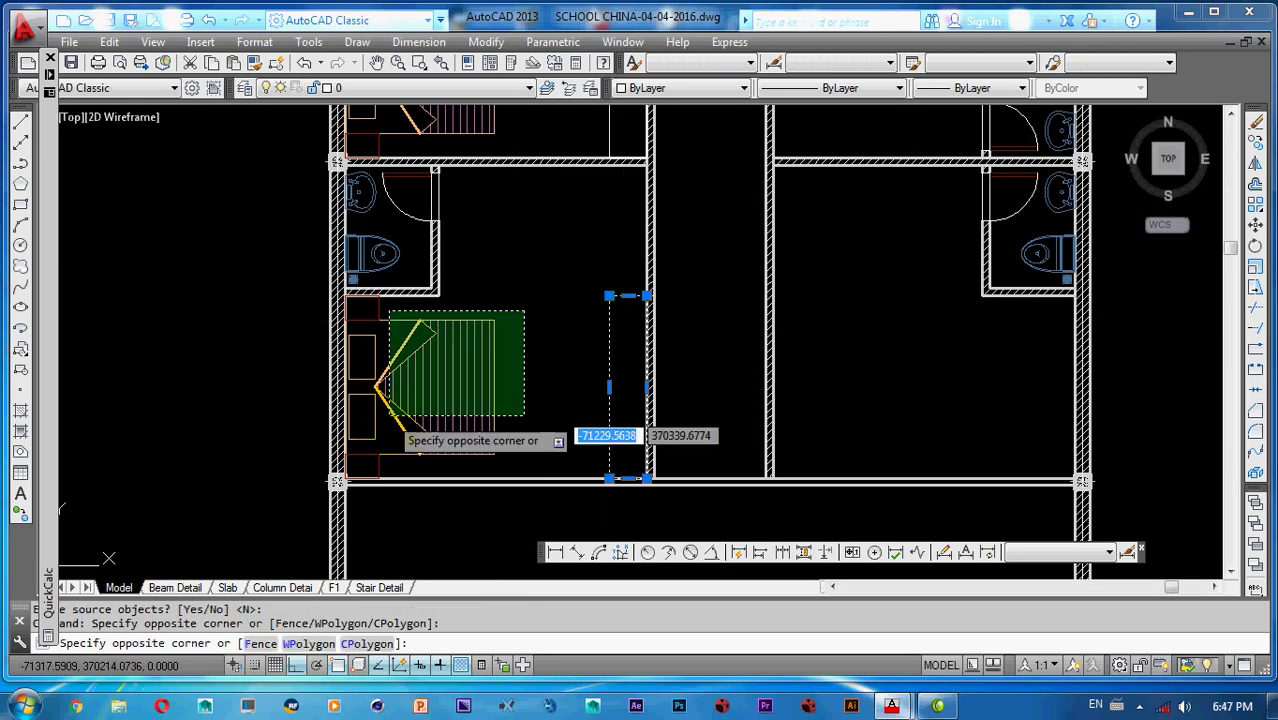
pyautogui.click(372, 444)
pyautogui.moveTo(686, 397); pyautogui.dragTo(662, 388, button='middle')
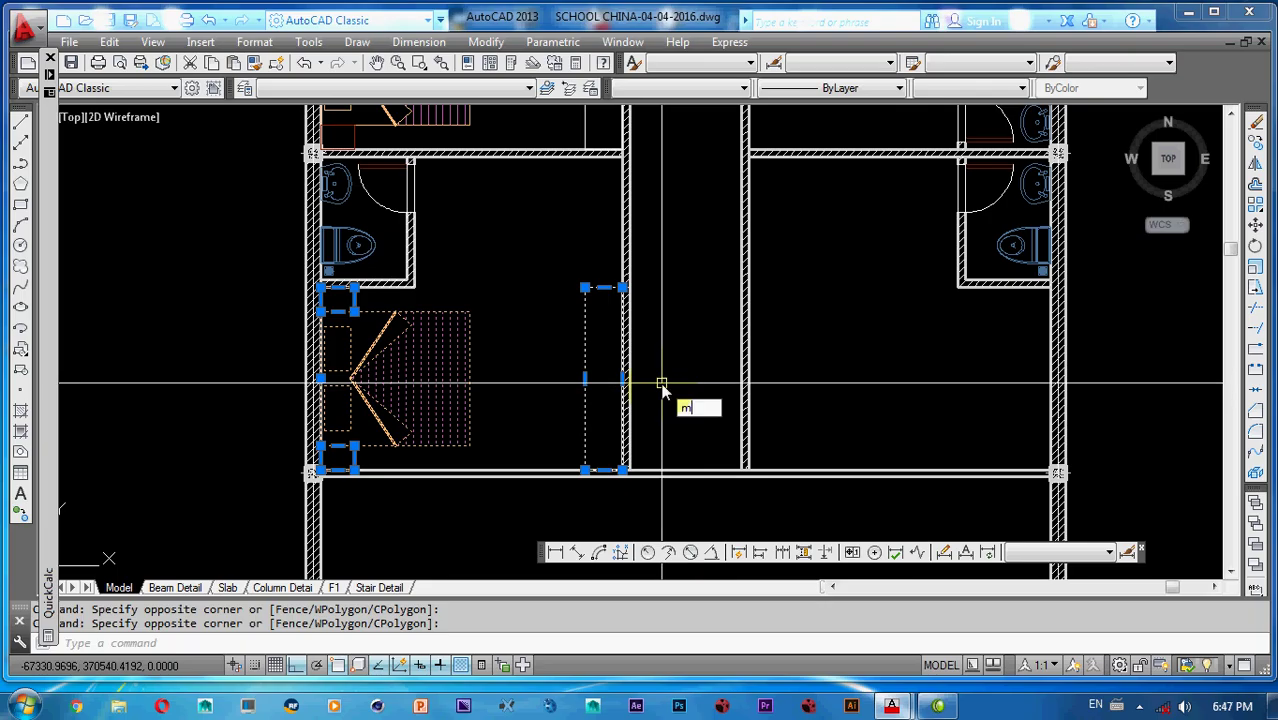
pyautogui.press('Return')
pyautogui.click(692, 470)
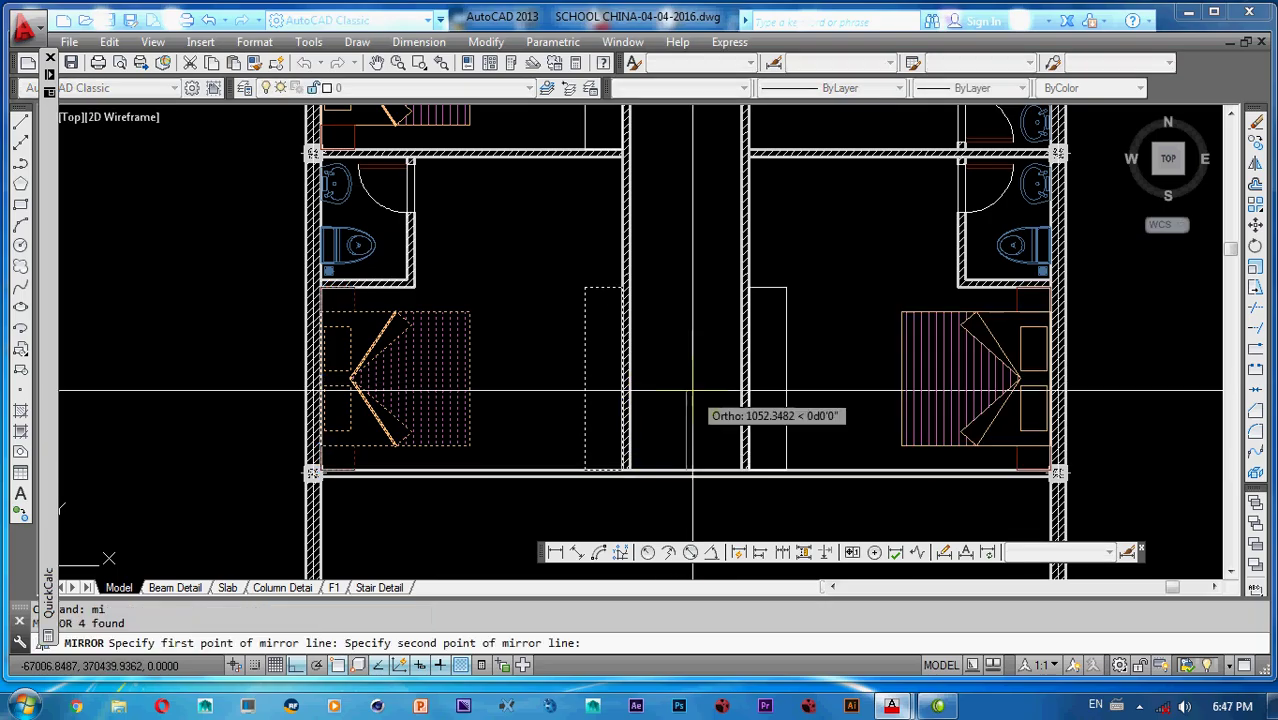
pyautogui.click(692, 390)
pyautogui.press('Return')
pyautogui.scroll(-5, 690, 395)
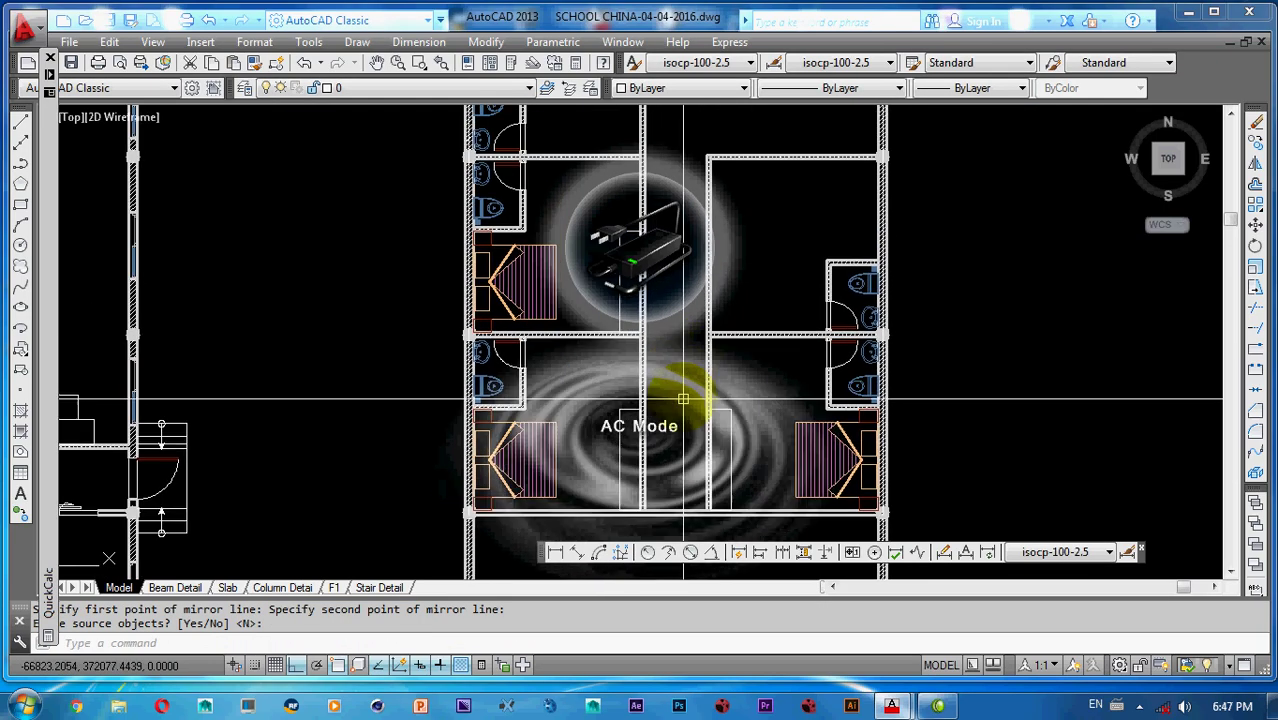
# - Mirror the lower right bedroom's bed, bedside tables and wall rectangle into the room above about the dividing wall between the bathrooms, keeping the originals
pyautogui.scroll(4, 686, 397)
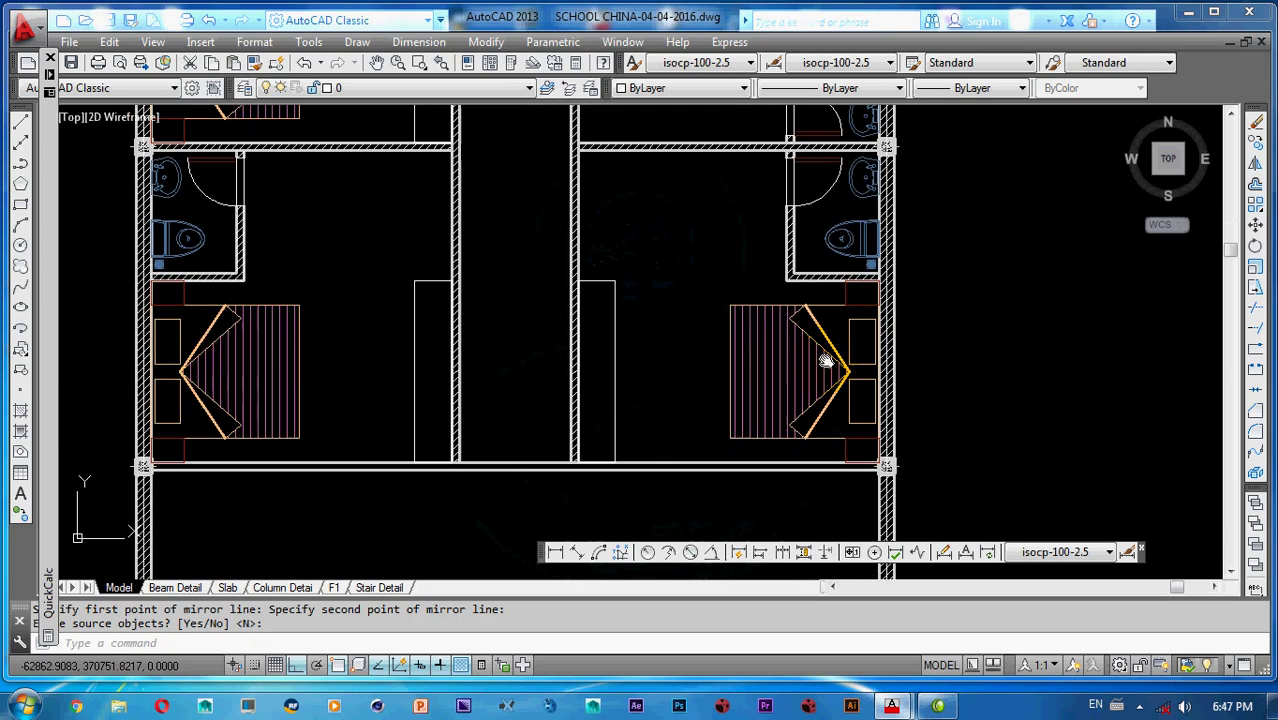
pyautogui.click(864, 295)
pyautogui.click(608, 445)
pyautogui.moveTo(700, 378); pyautogui.dragTo(712, 439, button='middle')
pyautogui.write('mi')
pyautogui.press('Return')
pyautogui.scroll(5, 575, 229)
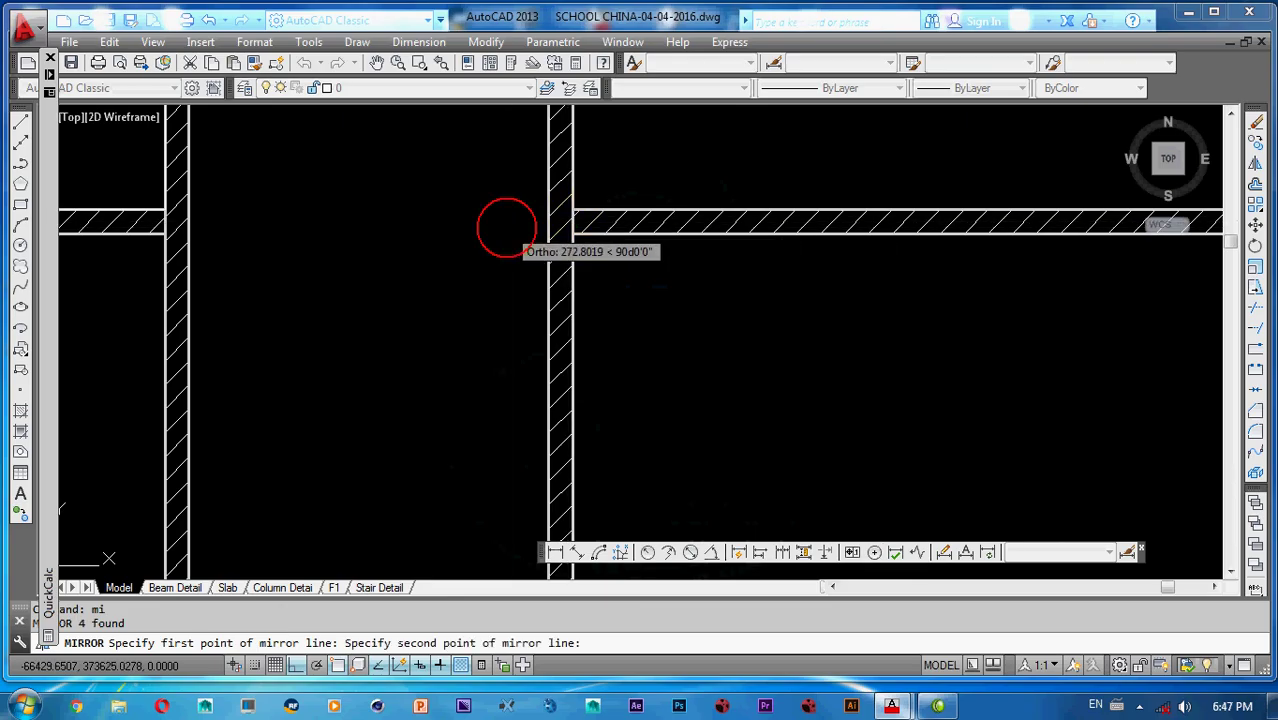
pyautogui.click(508, 229)
pyautogui.press('Return')
pyautogui.scroll(-6, 525, 262)
pyautogui.moveTo(525, 262)
pyautogui.mouseDown(button='middle')
pyautogui.moveTo(589, 369)
pyautogui.moveTo(667, 362)
pyautogui.moveTo(687, 490)
pyautogui.mouseUp(button='middle')
pyautogui.moveTo(671, 346)
pyautogui.mouseDown(button='middle')
pyautogui.moveTo(691, 391)
pyautogui.moveTo(1046, 408)
pyautogui.mouseUp(button='middle')
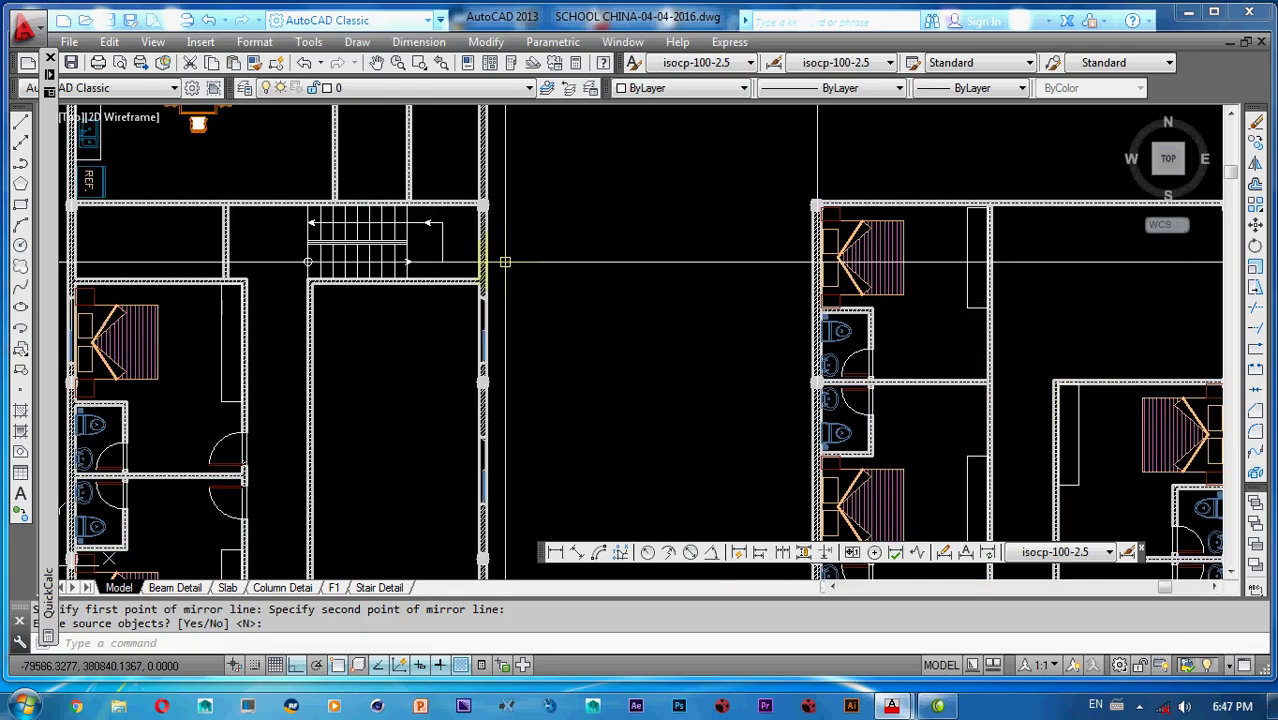
pyautogui.scroll(3, 308, 226)
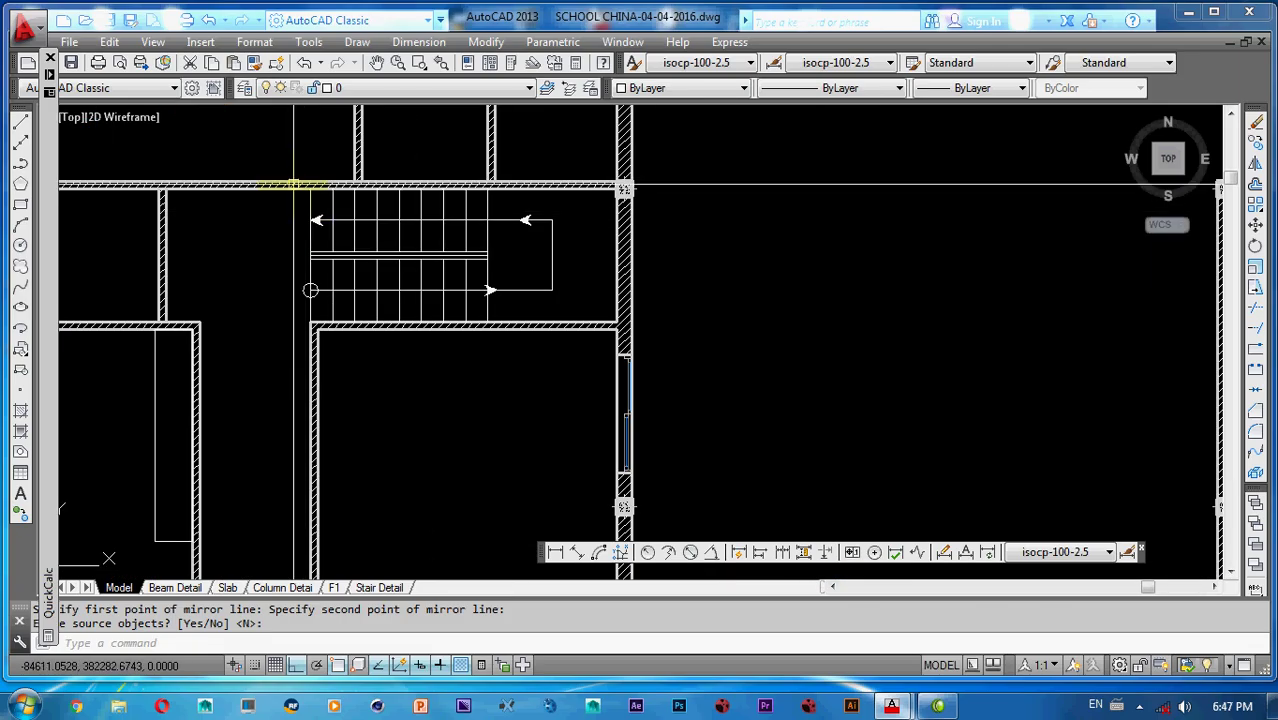
pyautogui.scroll(2, 293, 185)
pyautogui.scroll(4, 286, 171)
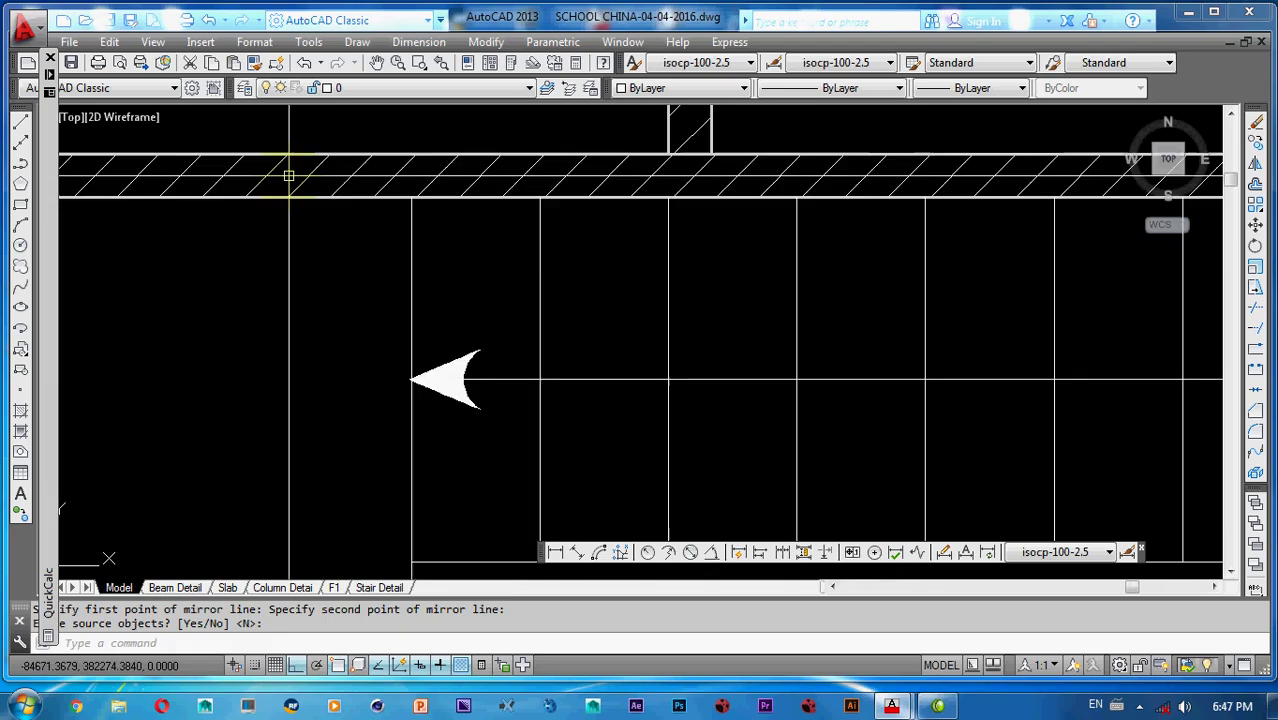
pyautogui.scroll(-4, 288, 175)
pyautogui.click(320, 207)
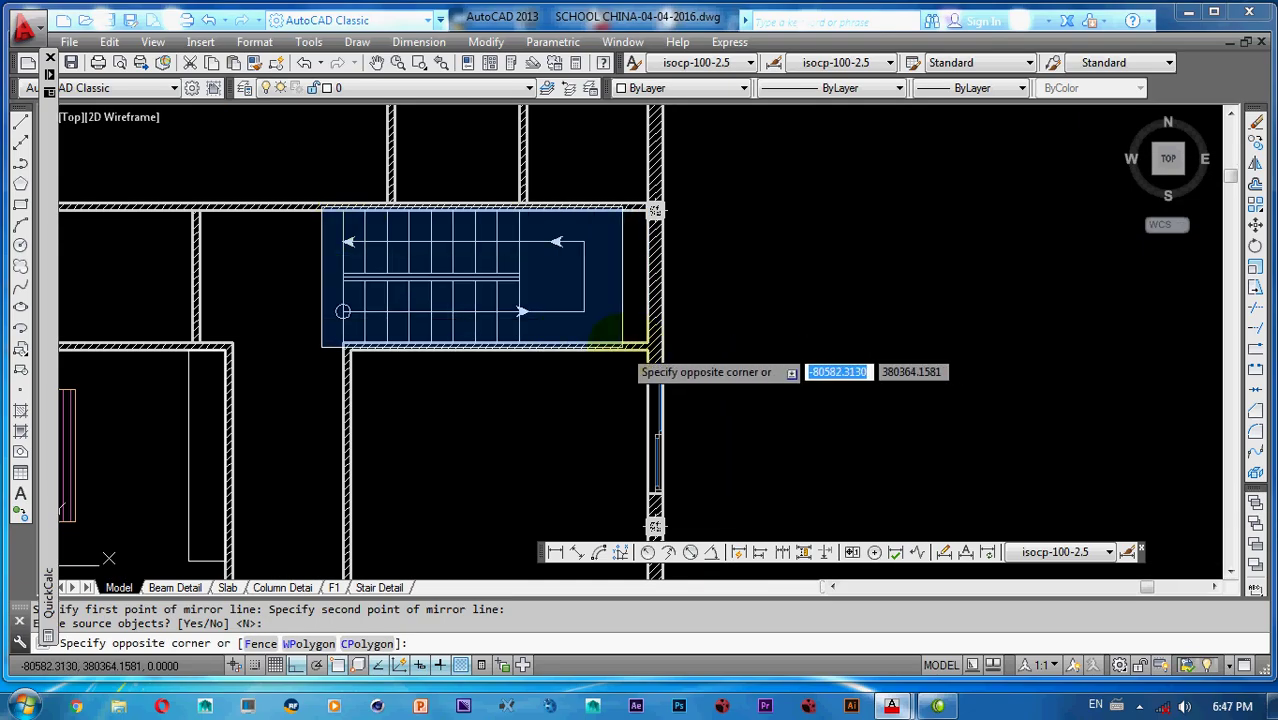
pyautogui.click(622, 347)
pyautogui.moveTo(491, 354); pyautogui.dragTo(522, 345, button='middle')
pyautogui.write('co')
pyautogui.press('space')
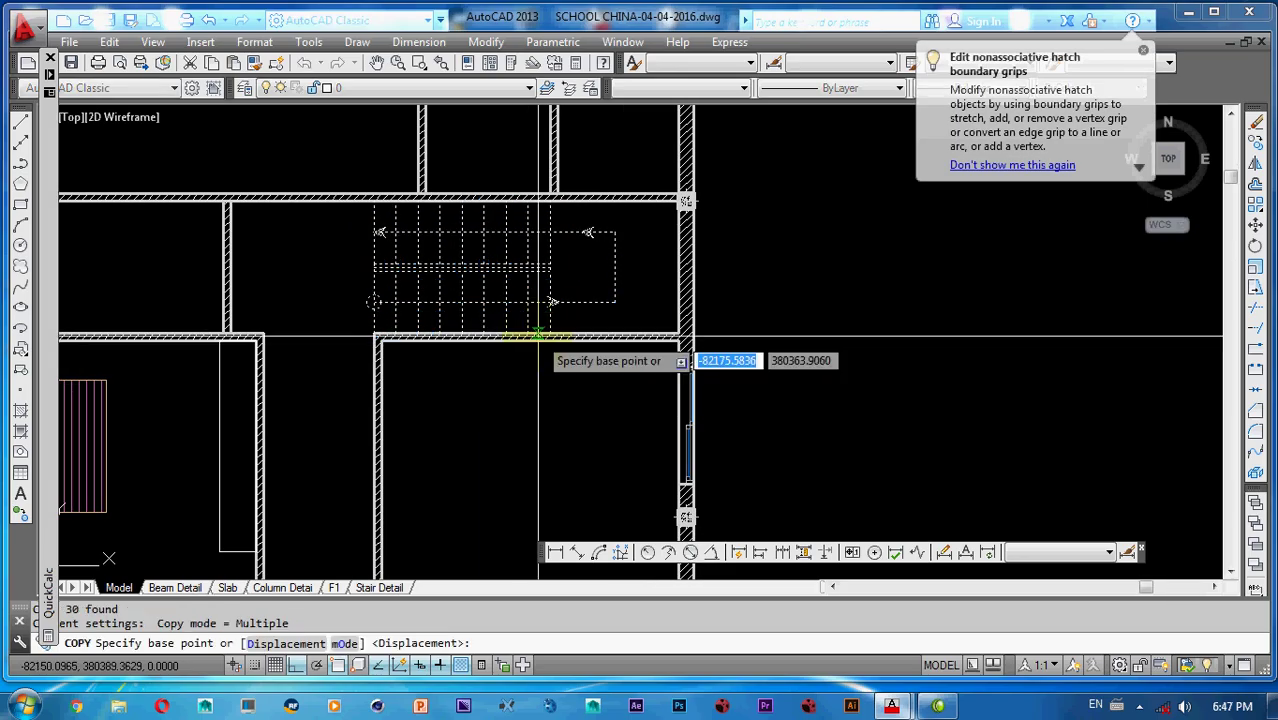
pyautogui.scroll(2, 372, 334)
pyautogui.click(381, 333)
pyautogui.scroll(-4, 765, 332)
pyautogui.moveTo(716, 332); pyautogui.dragTo(656, 325, button='middle')
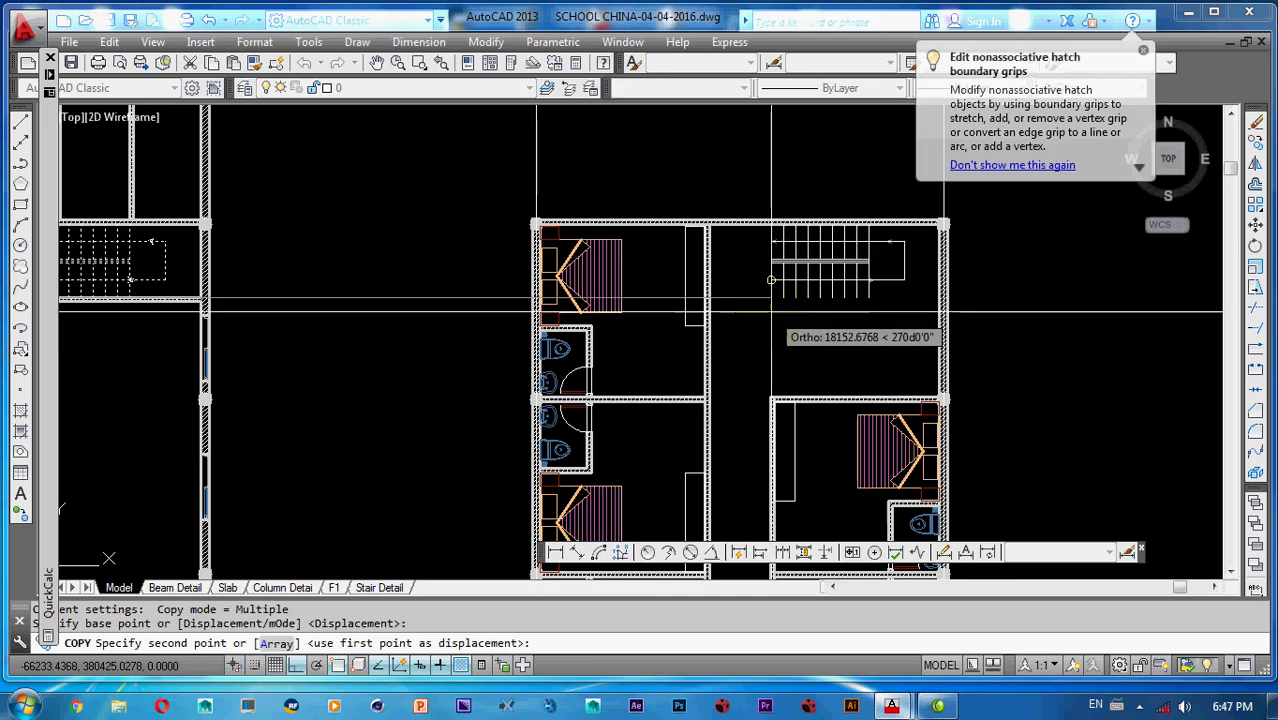
pyautogui.press('Escape')
# - Copy the staircase from the first plan into the second plan's upper right room, from column centre to corner column centre
pyautogui.moveTo(205, 298); pyautogui.dragTo(403, 308, button='middle')
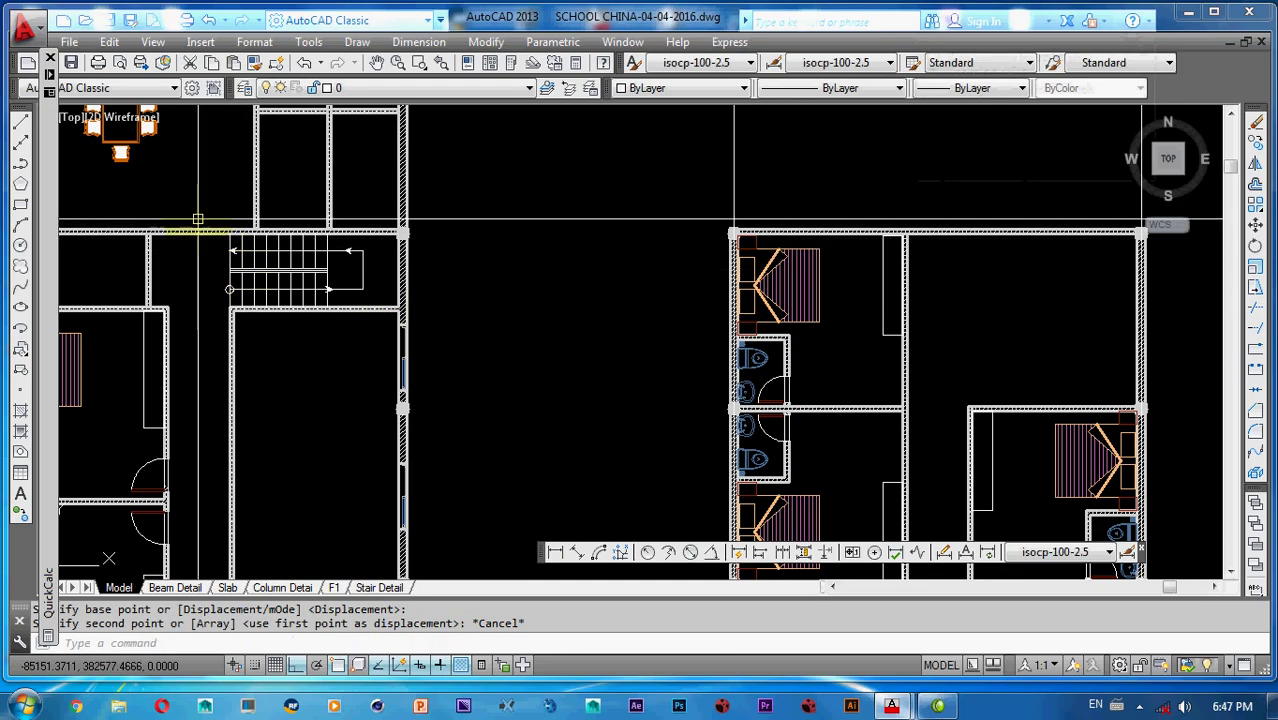
pyautogui.click(203, 219)
pyautogui.click(381, 320)
pyautogui.moveTo(370, 333); pyautogui.dragTo(364, 365, button='middle')
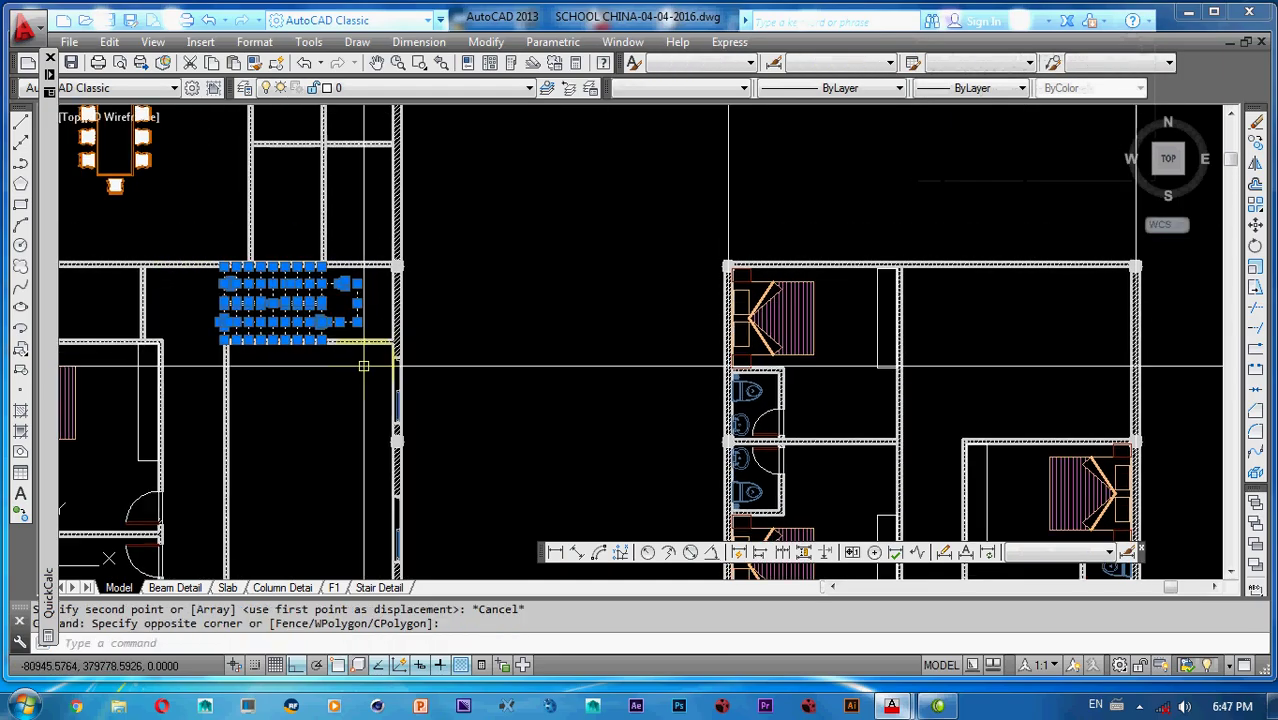
pyautogui.write('co')
pyautogui.press('Return')
pyautogui.scroll(6, 405, 268)
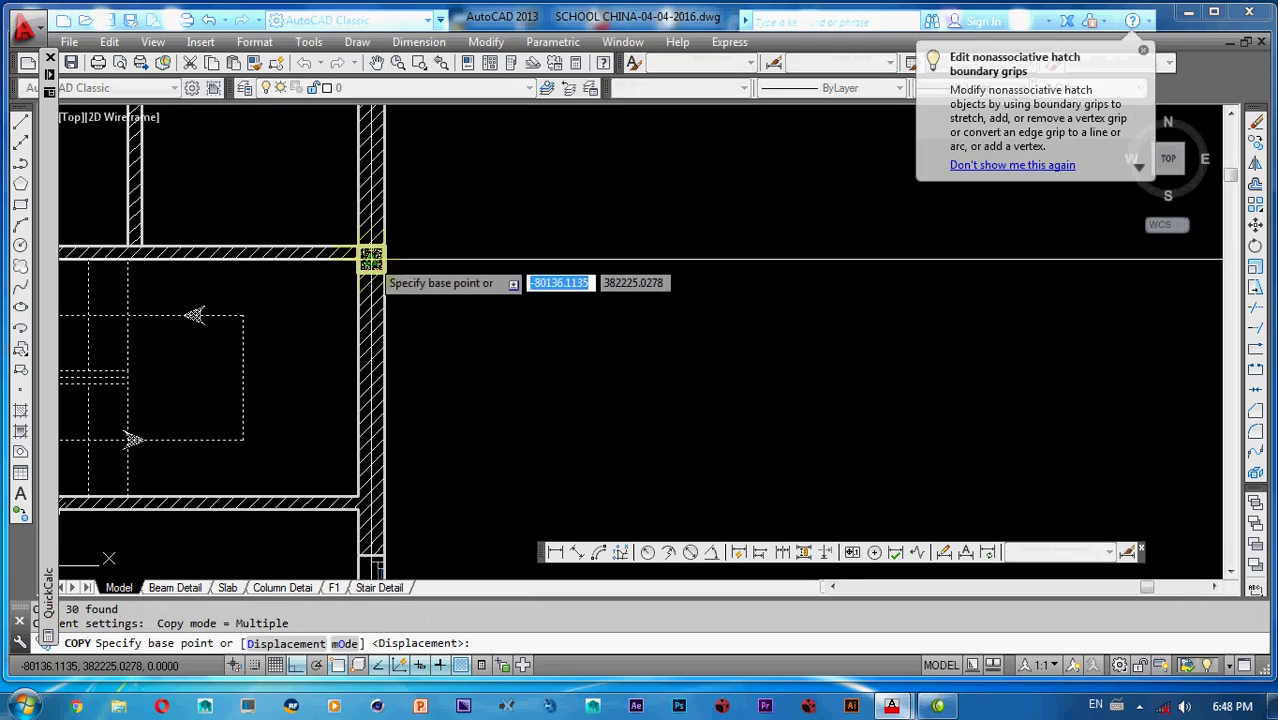
pyautogui.click(371, 259)
pyautogui.scroll(-5, 371, 259)
pyautogui.scroll(6, 508, 294)
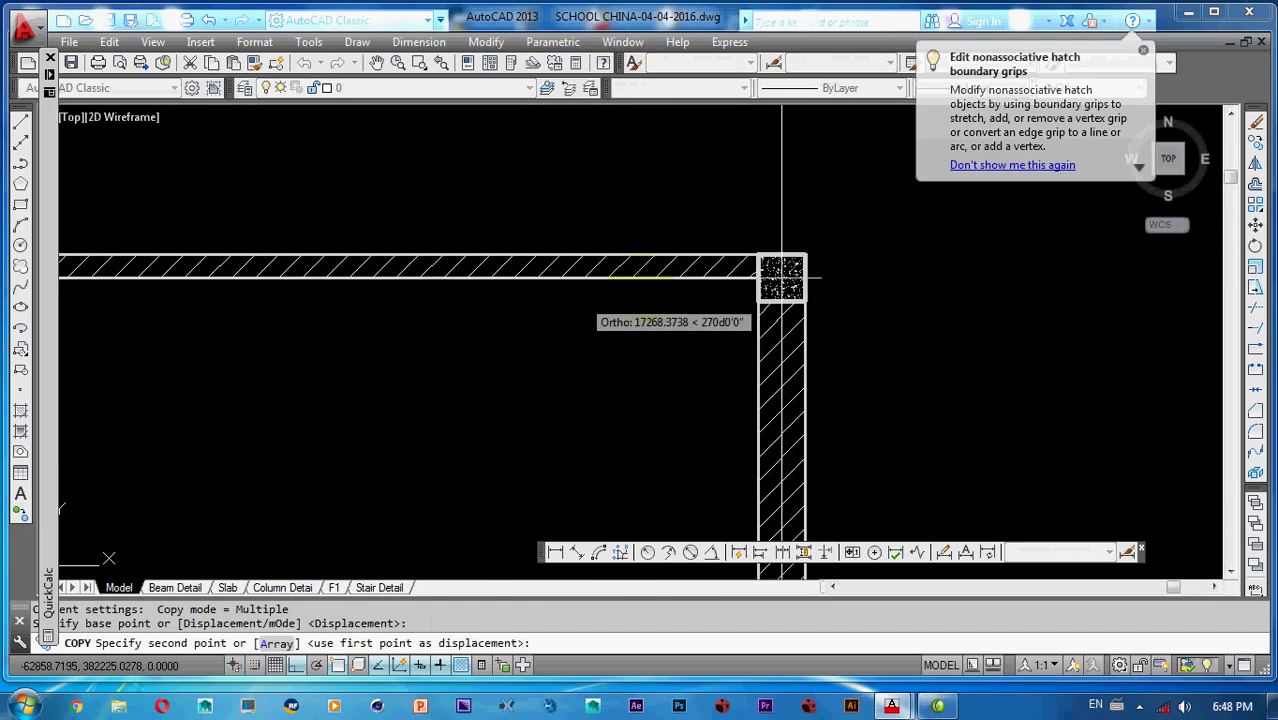
pyautogui.click(781, 277)
pyautogui.press('Escape')
pyautogui.scroll(-5, 700, 300)
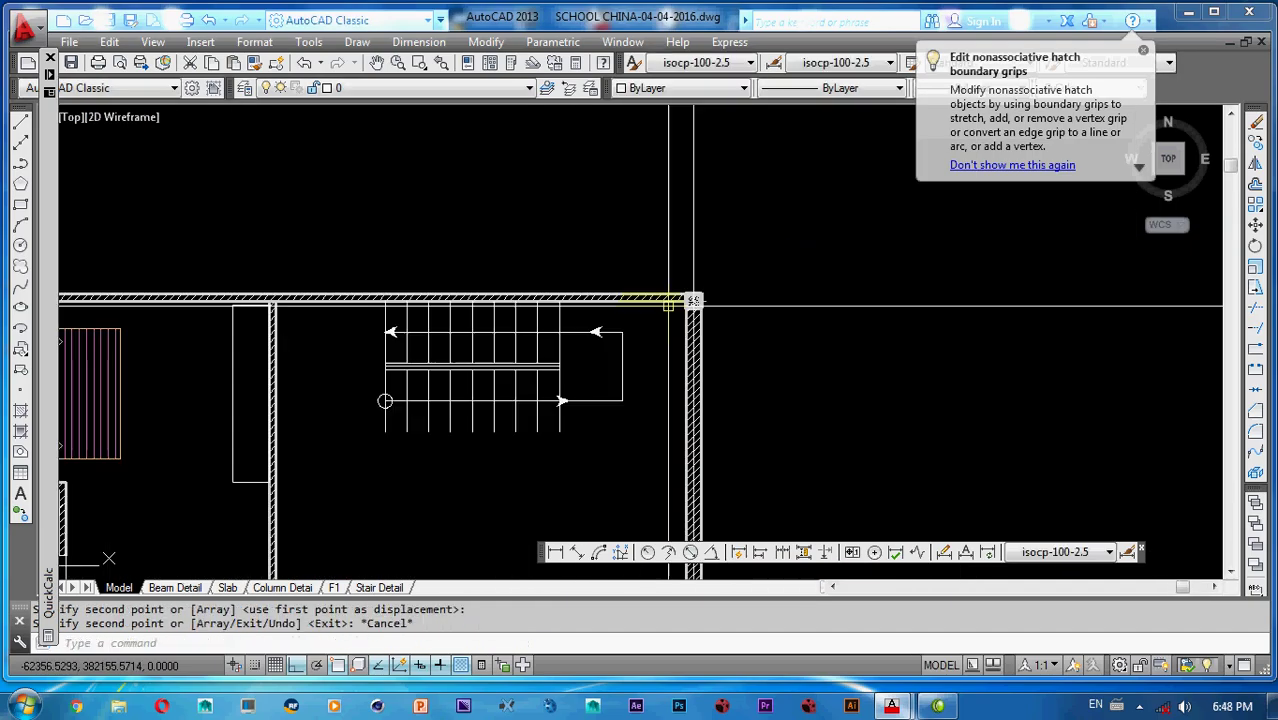
# - Draw a line from the lower end of the first stair tread to the outer wall and offset it 100 downward
pyautogui.scroll(3, 698, 345)
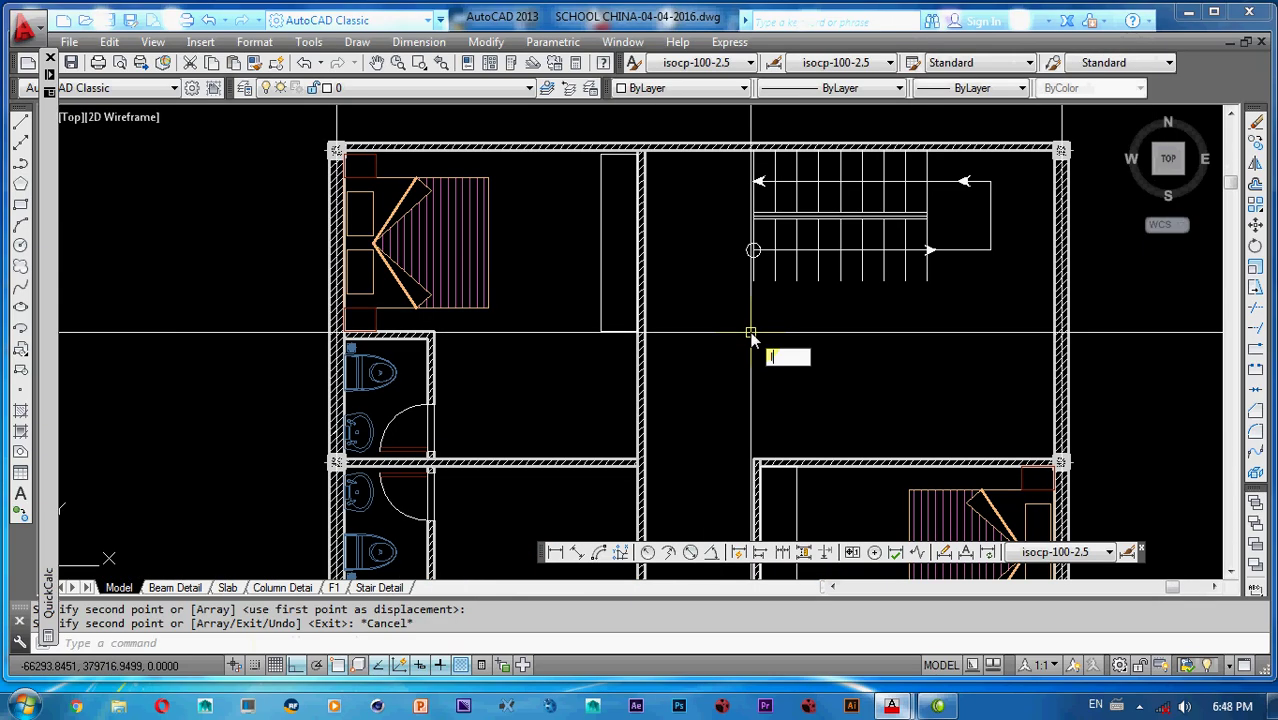
pyautogui.write('l')
pyautogui.press('Return')
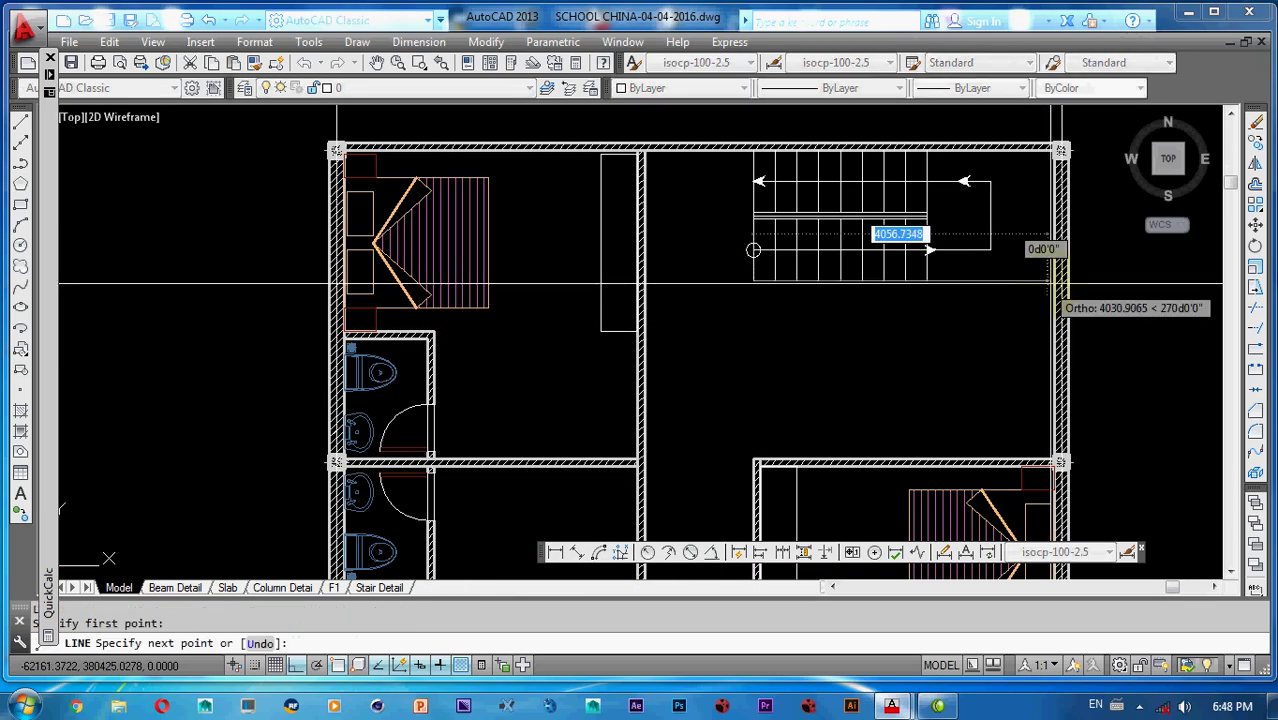
pyautogui.press('Escape')
pyautogui.write('o')
pyautogui.press('Return')
pyautogui.write('100')
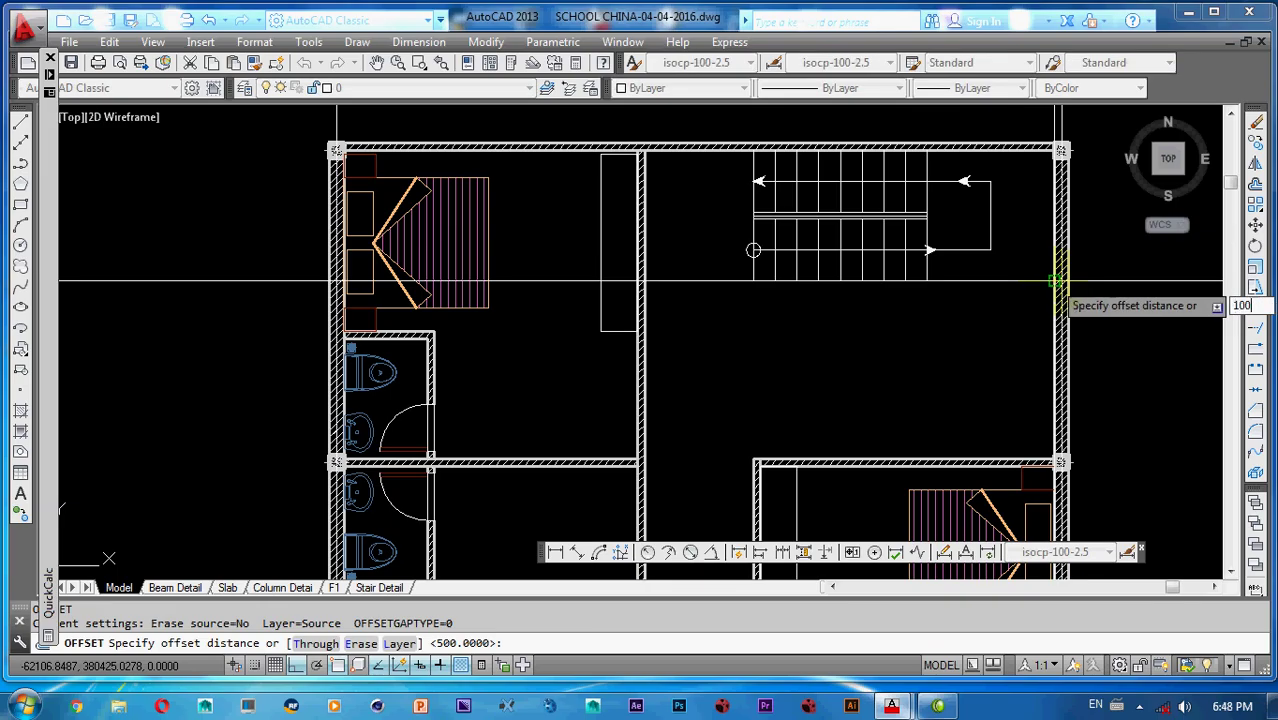
pyautogui.press('Return')
pyautogui.click(988, 281)
pyautogui.click(980, 330)
pyautogui.press('Escape')
pyautogui.press('Escape')
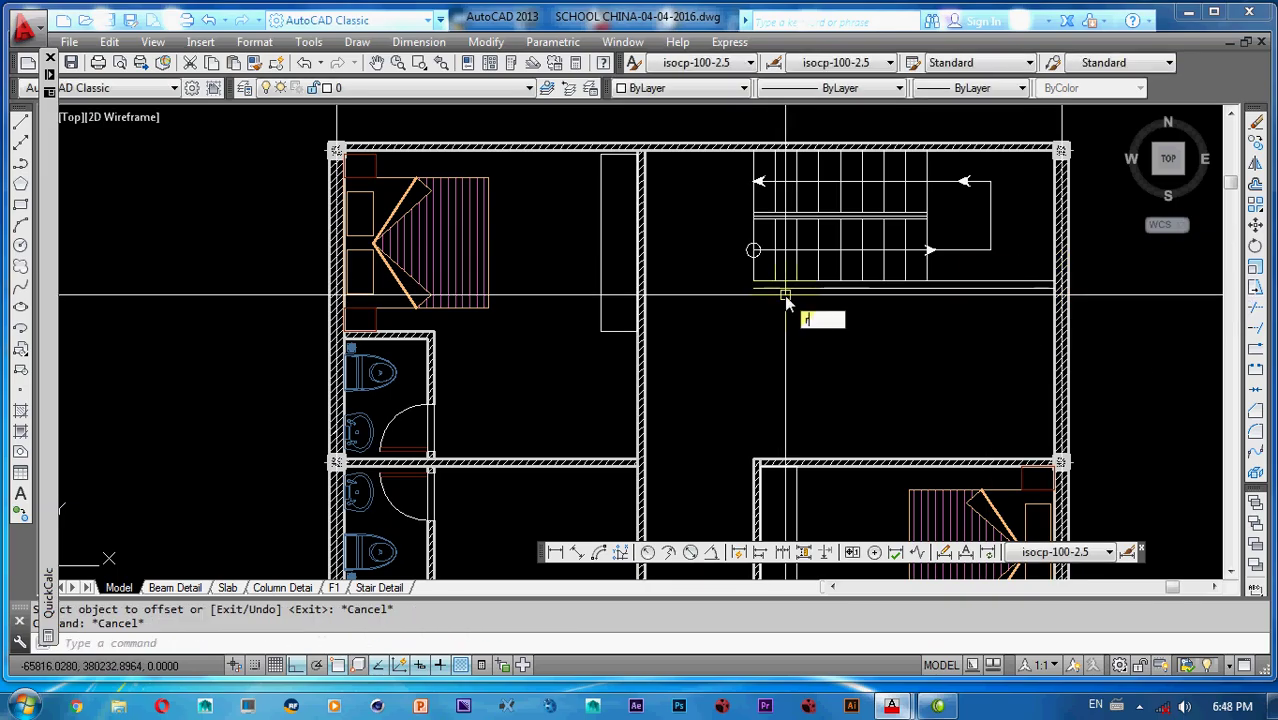
# - Draw a rectangle over the two parallel lines below the staircase, ending at the outer wall
pyautogui.press('Return')
pyautogui.click(752, 287)
pyautogui.scroll(3, 1046, 308)
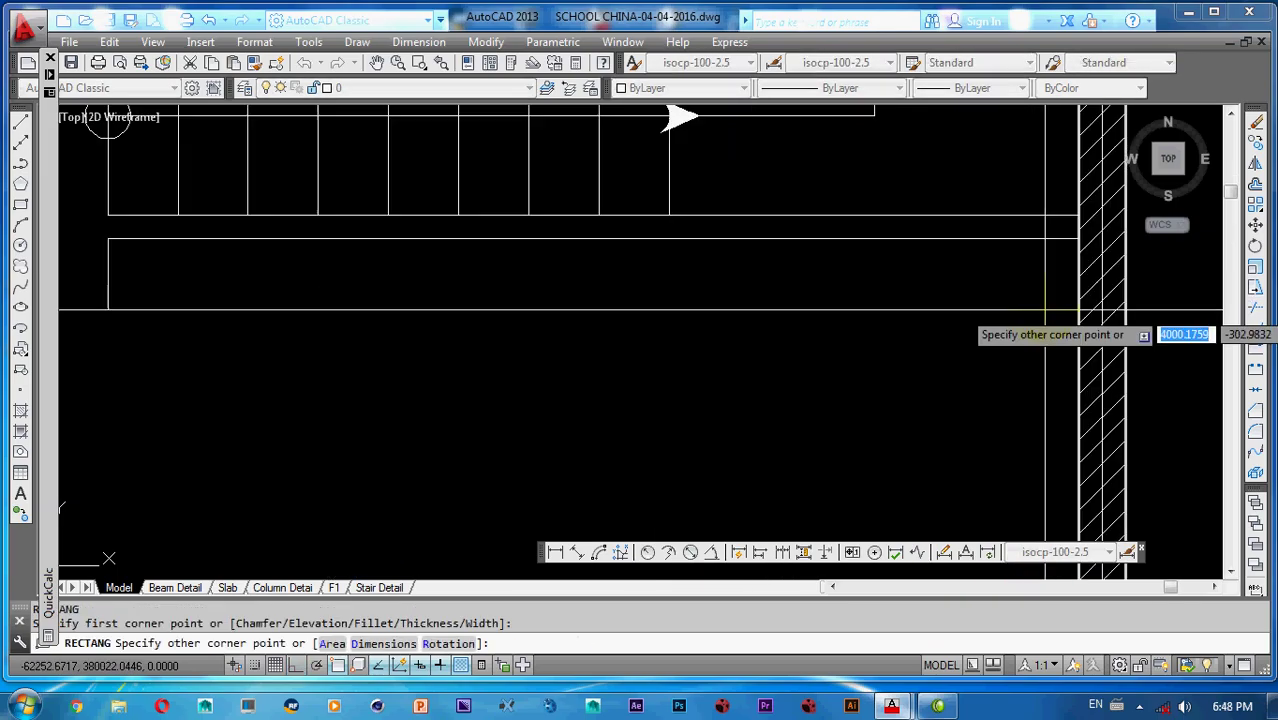
pyautogui.click(1076, 217)
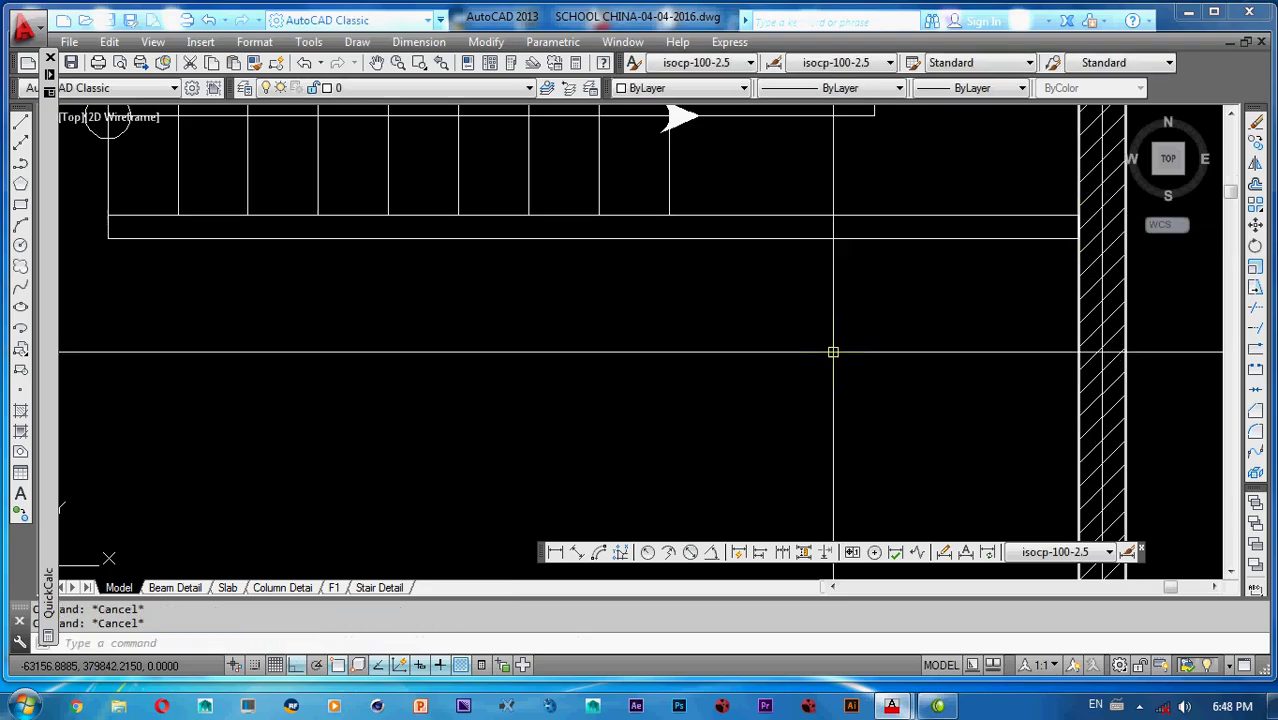
# - Match the new stair wall's outline to the properties of the outer wall's line
pyautogui.write('ma')
pyautogui.press('Return')
pyautogui.moveTo(794, 288); pyautogui.dragTo(824, 334, button='middle')
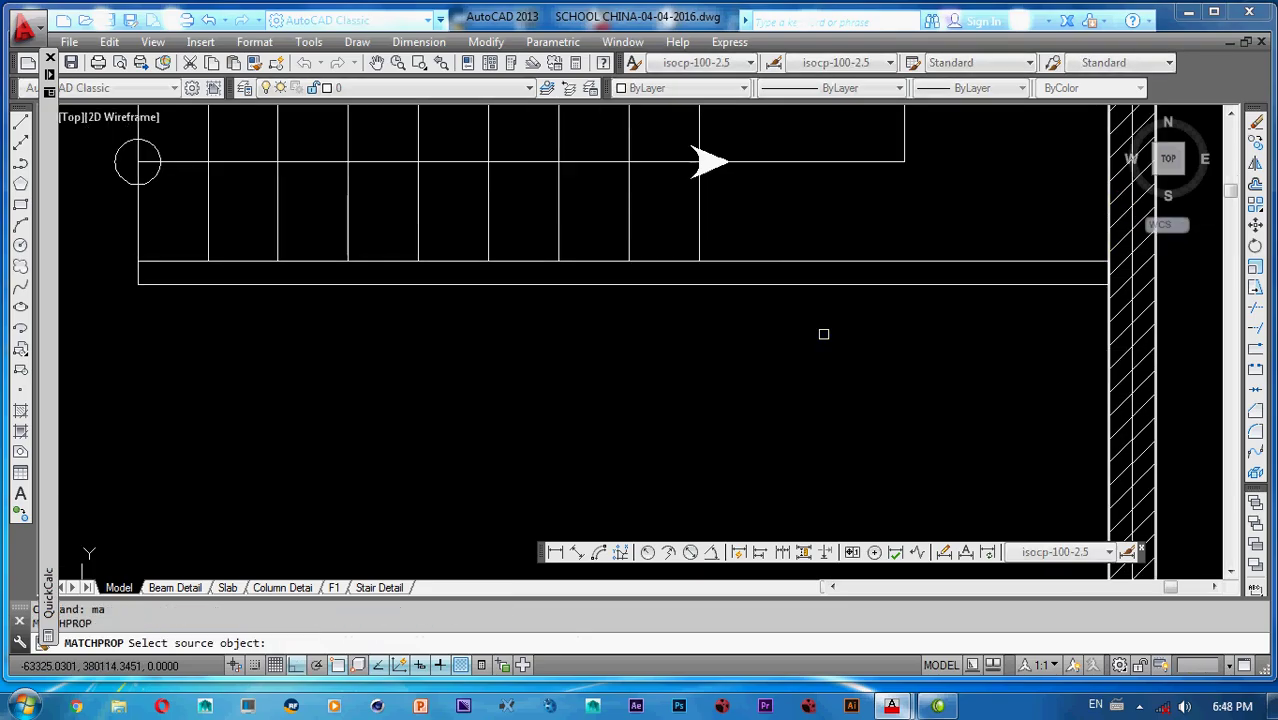
pyautogui.click(1109, 305)
pyautogui.click(1047, 237)
pyautogui.click(946, 350)
pyautogui.press('Escape')
pyautogui.press('Escape')
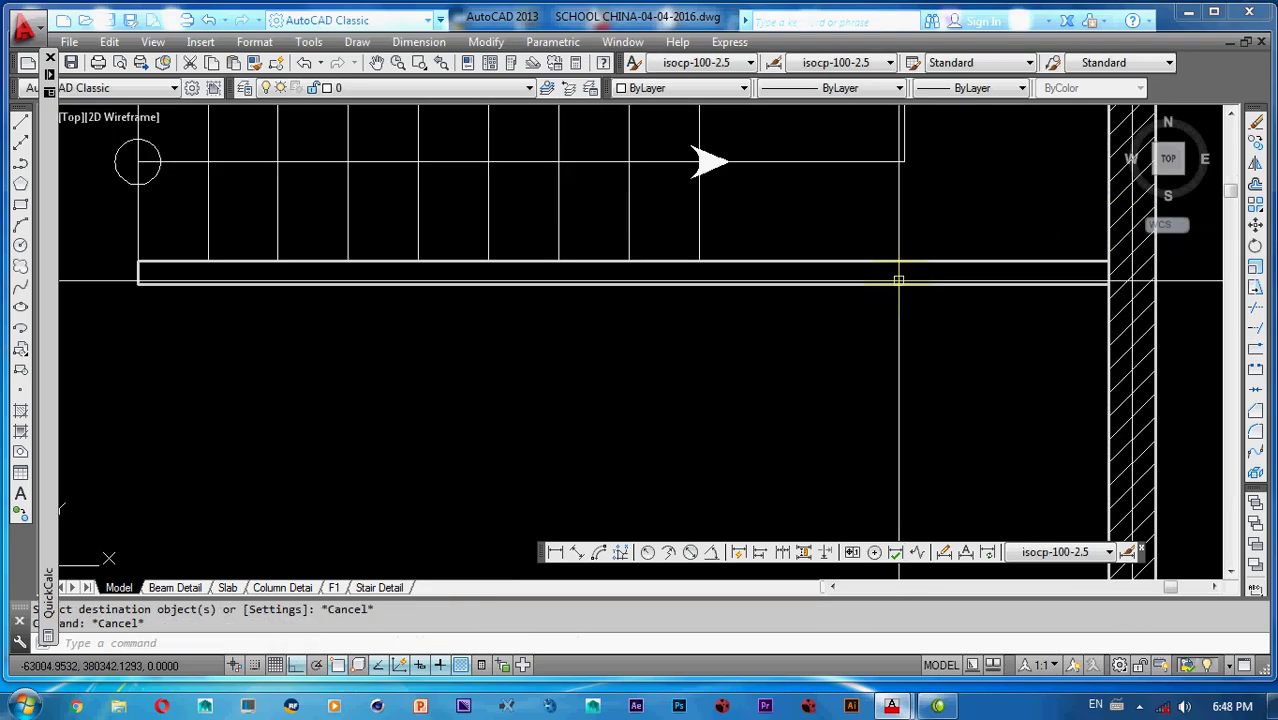
# - Hatch the stair wall rectangle and match its hatch to the properties of the outer wall's hatch
pyautogui.press('Return')
pyautogui.click(1061, 153)
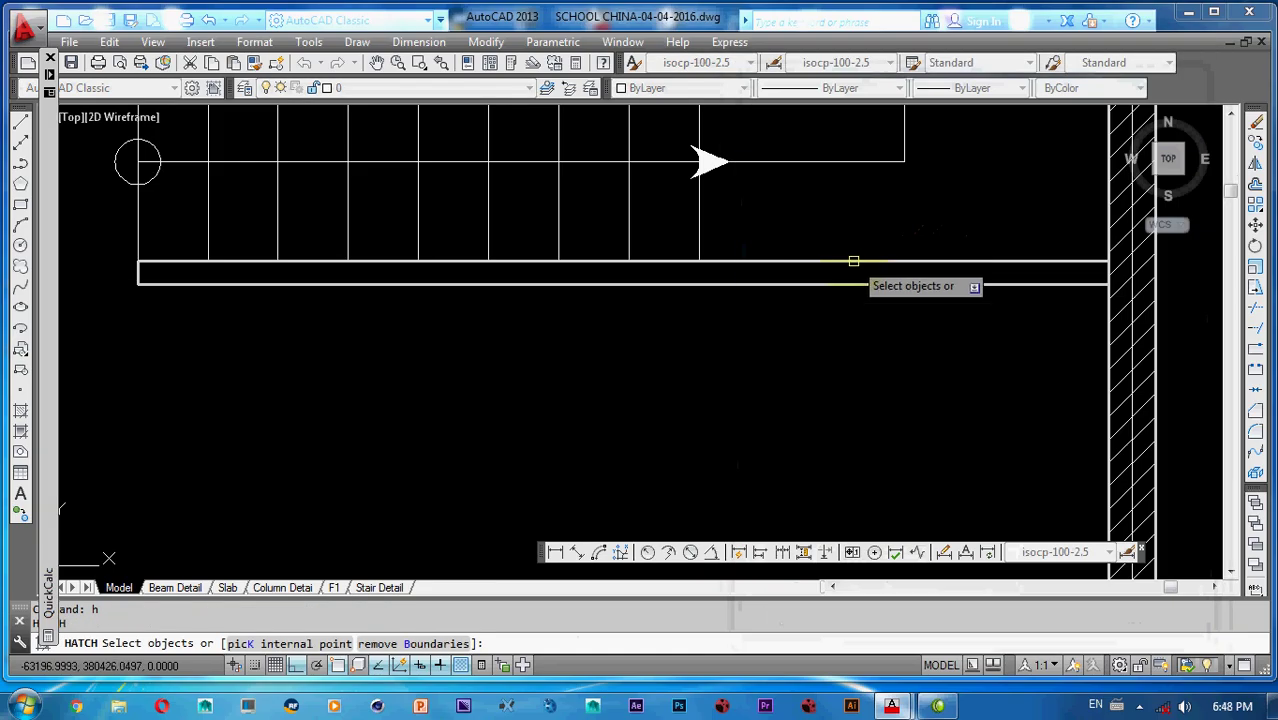
pyautogui.press('Return')
pyautogui.press('Return')
pyautogui.write('ma')
pyautogui.press('Return')
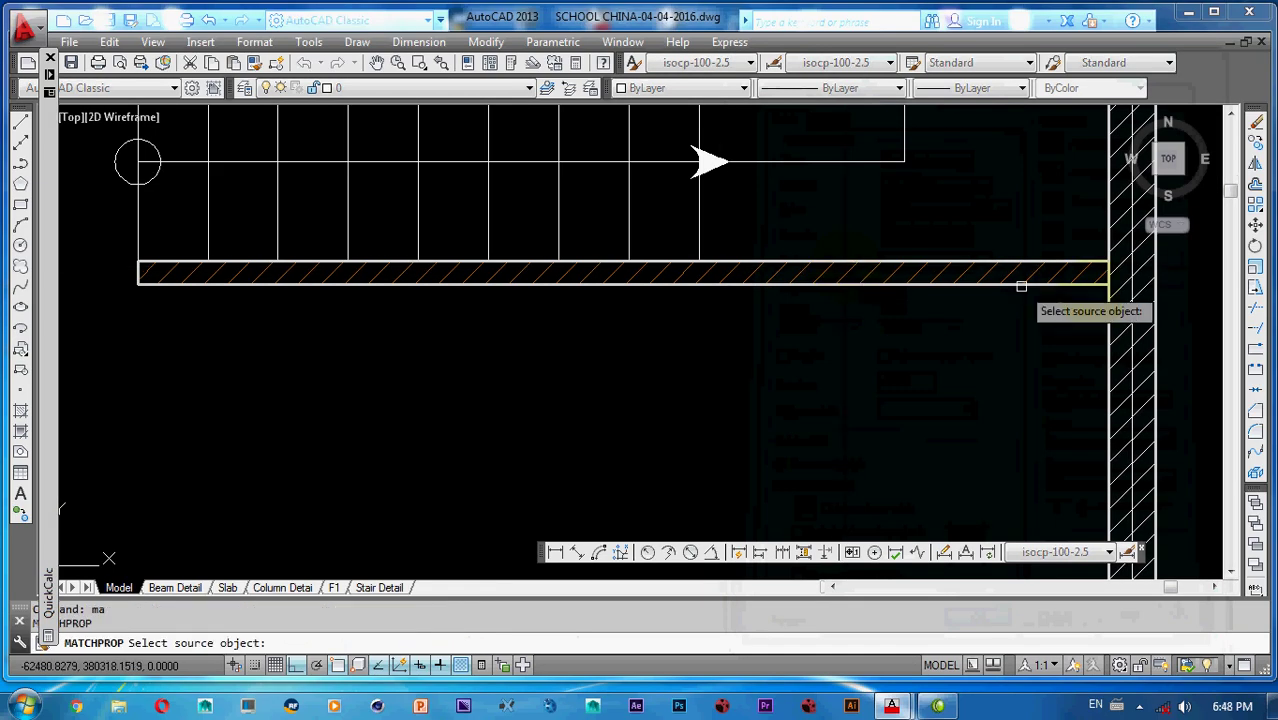
pyautogui.click(1134, 282)
pyautogui.press('Escape')
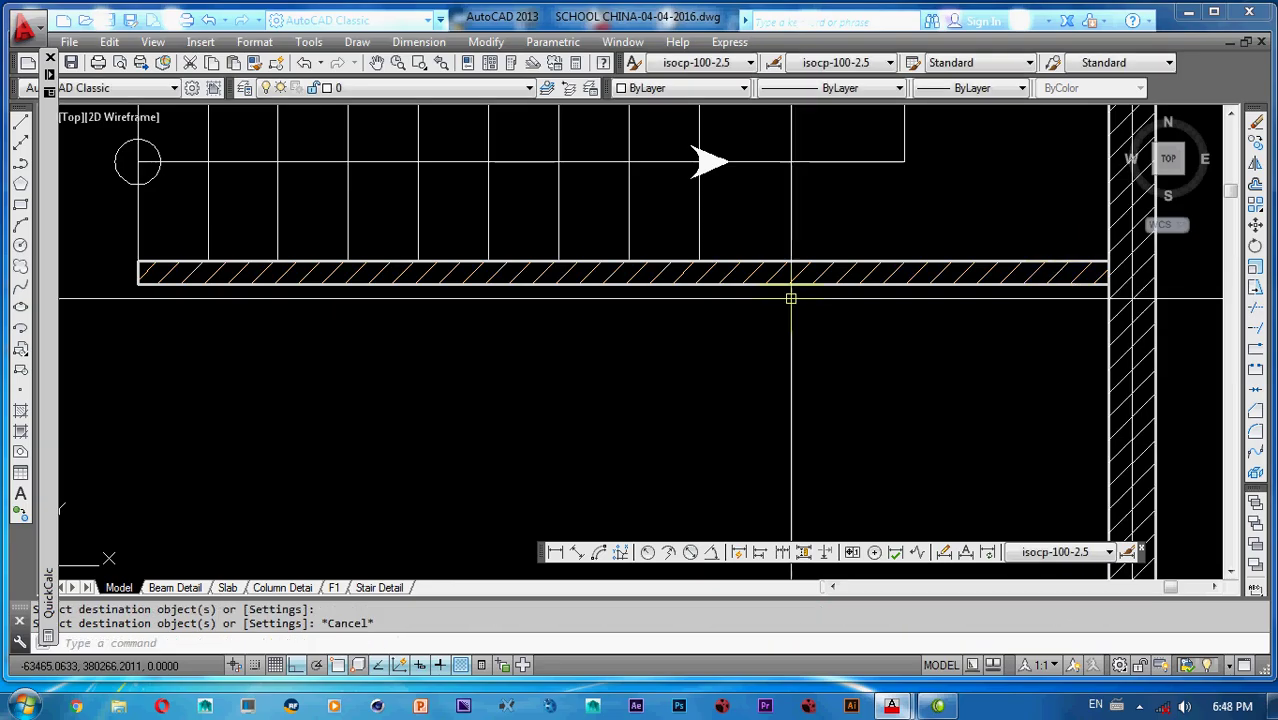
pyautogui.scroll(-5, 844, 356)
pyautogui.scroll(2, 748, 331)
pyautogui.moveTo(816, 338); pyautogui.dragTo(1033, 346, button='middle')
pyautogui.moveTo(565, 354); pyautogui.dragTo(969, 355, button='middle')
pyautogui.moveTo(608, 362); pyautogui.dragTo(856, 359, button='middle')
pyautogui.moveTo(701, 348)
pyautogui.mouseDown(button='middle')
pyautogui.moveTo(727, 348)
pyautogui.moveTo(704, 349)
pyautogui.mouseUp(button='middle')
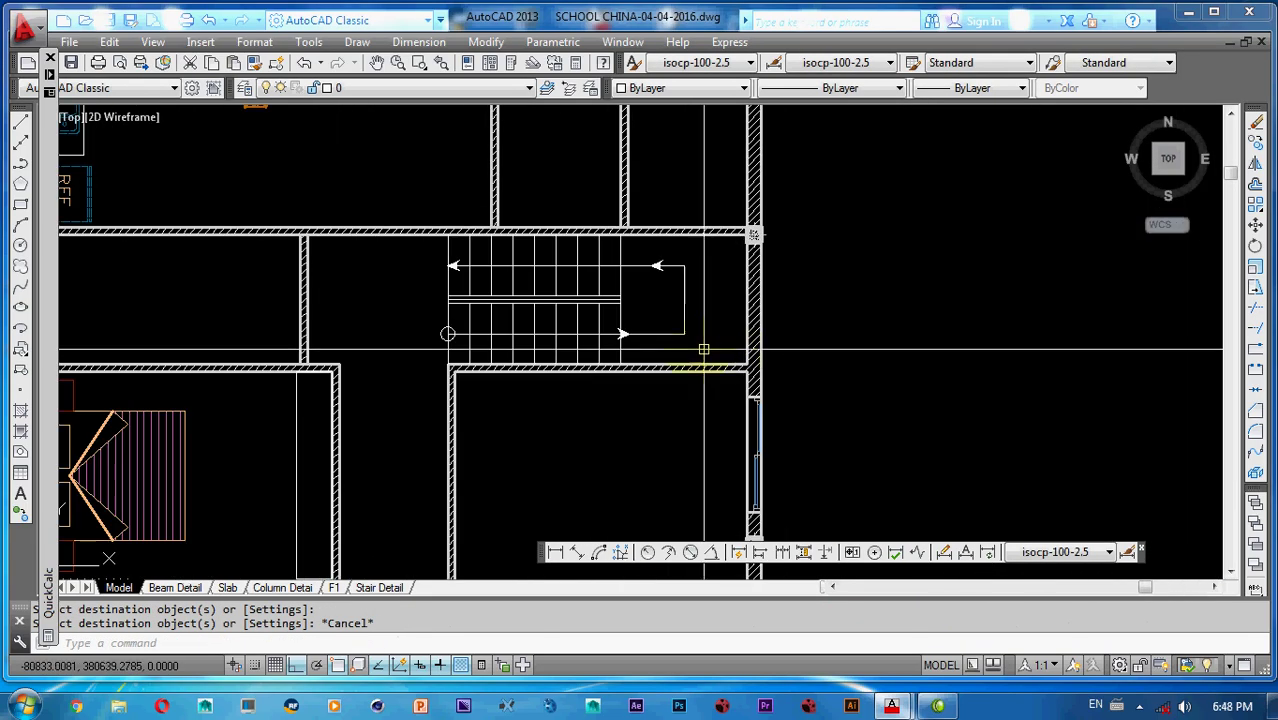
pyautogui.scroll(5, 643, 334)
pyautogui.scroll(-3, 705, 300)
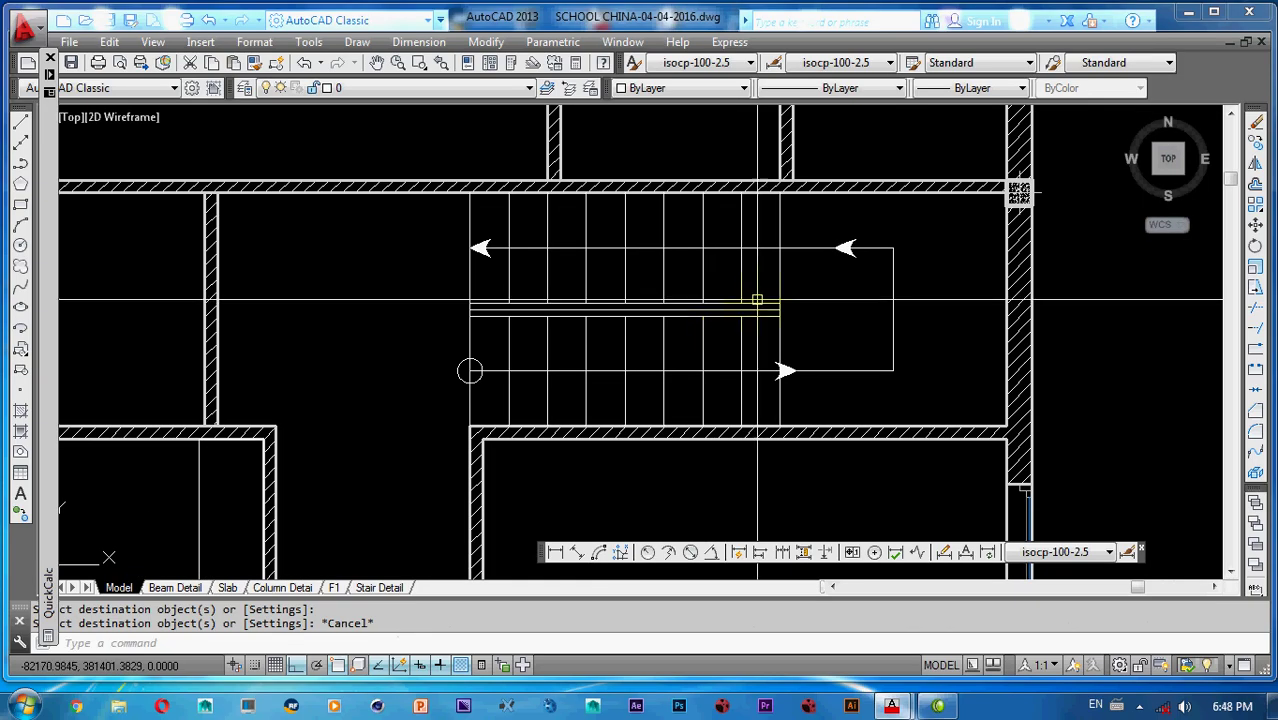
pyautogui.moveTo(757, 299); pyautogui.dragTo(747, 300, button='middle')
pyautogui.click(902, 234)
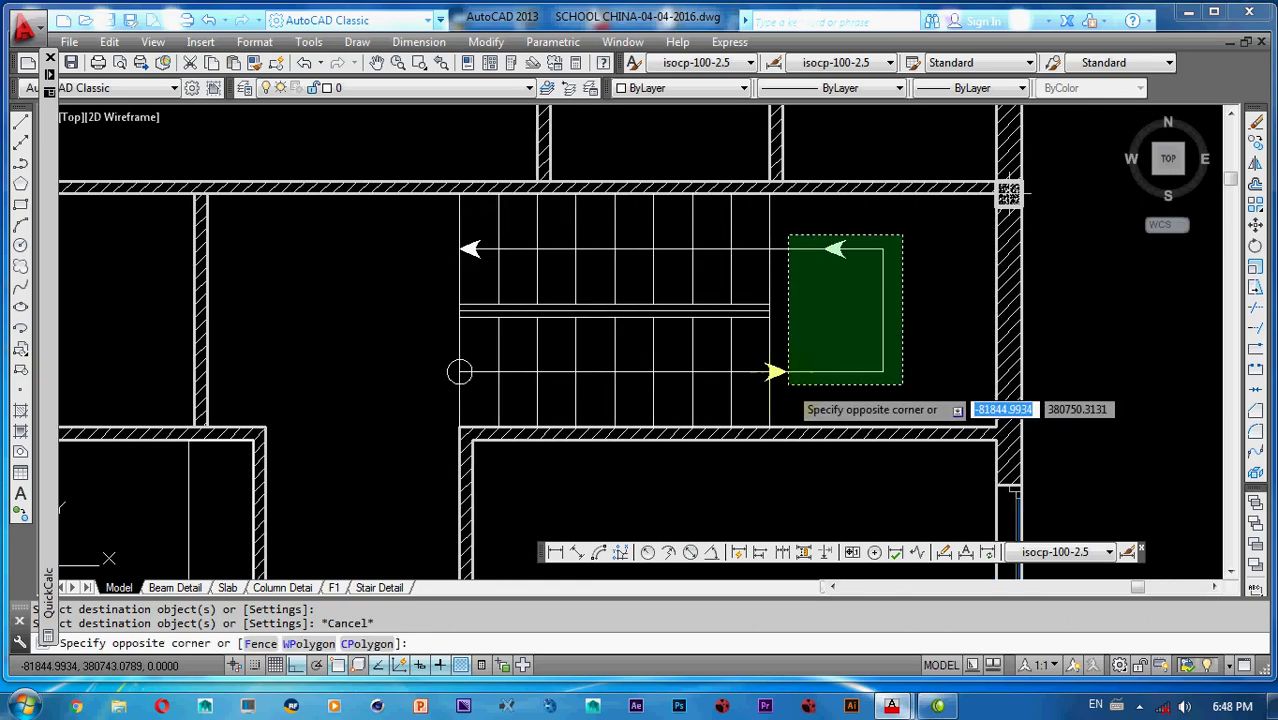
pyautogui.click(796, 390)
pyautogui.press('Escape')
pyautogui.press('Escape')
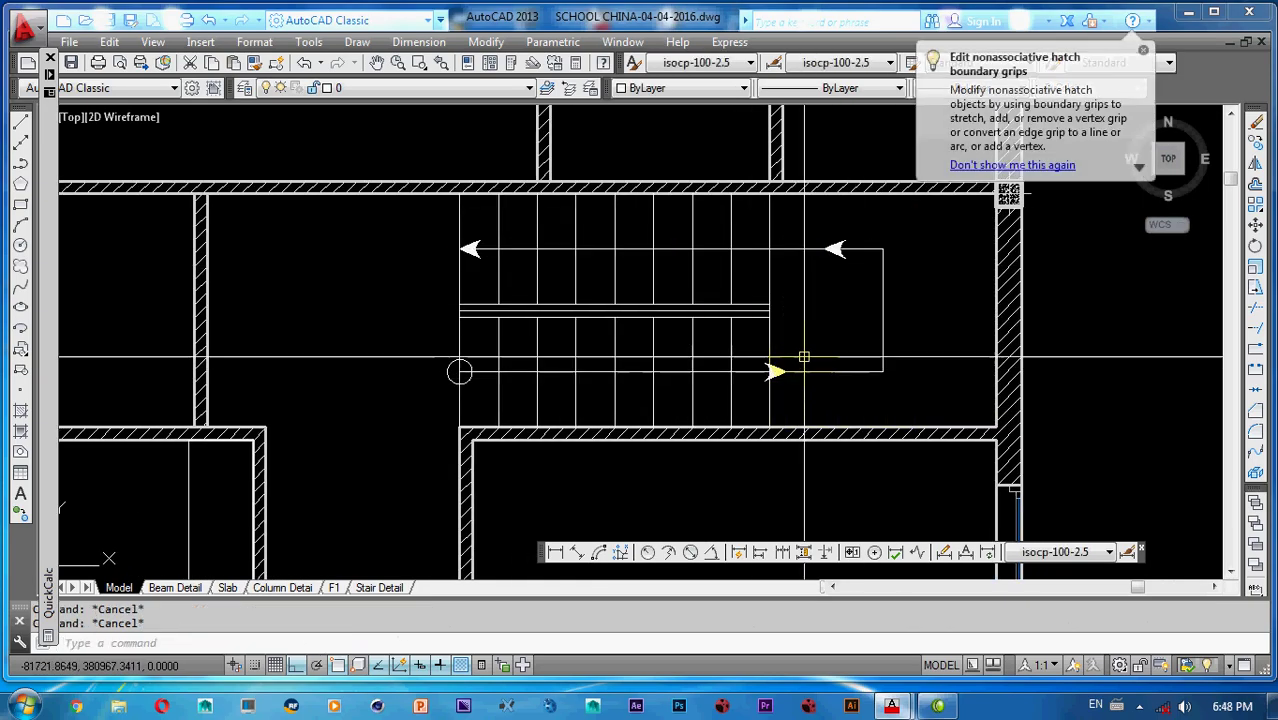
# - Trim the stair direction line at the last tread and erase its leftover landing segments and both arrowheads beside the landing
pyautogui.write('tr')
pyautogui.press('Return')
pyautogui.press('Return')
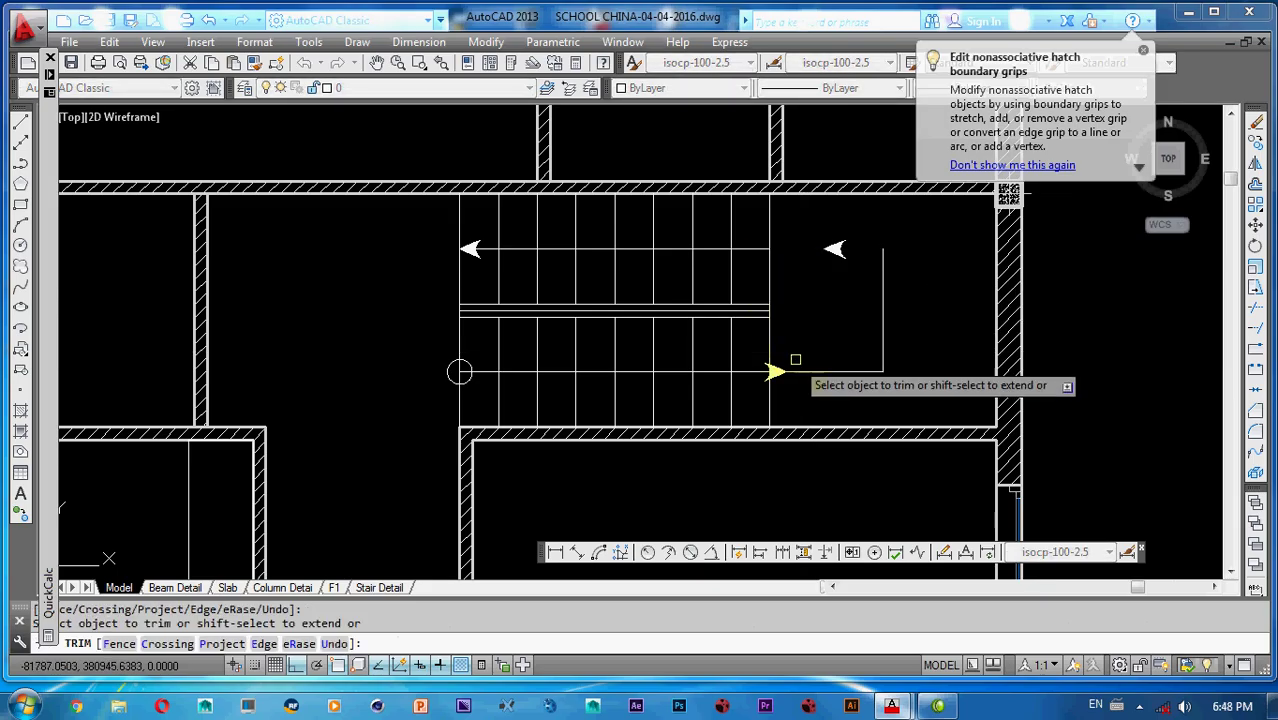
pyautogui.press('Escape')
pyautogui.click(919, 240)
pyautogui.click(800, 364)
pyautogui.press('Delete')
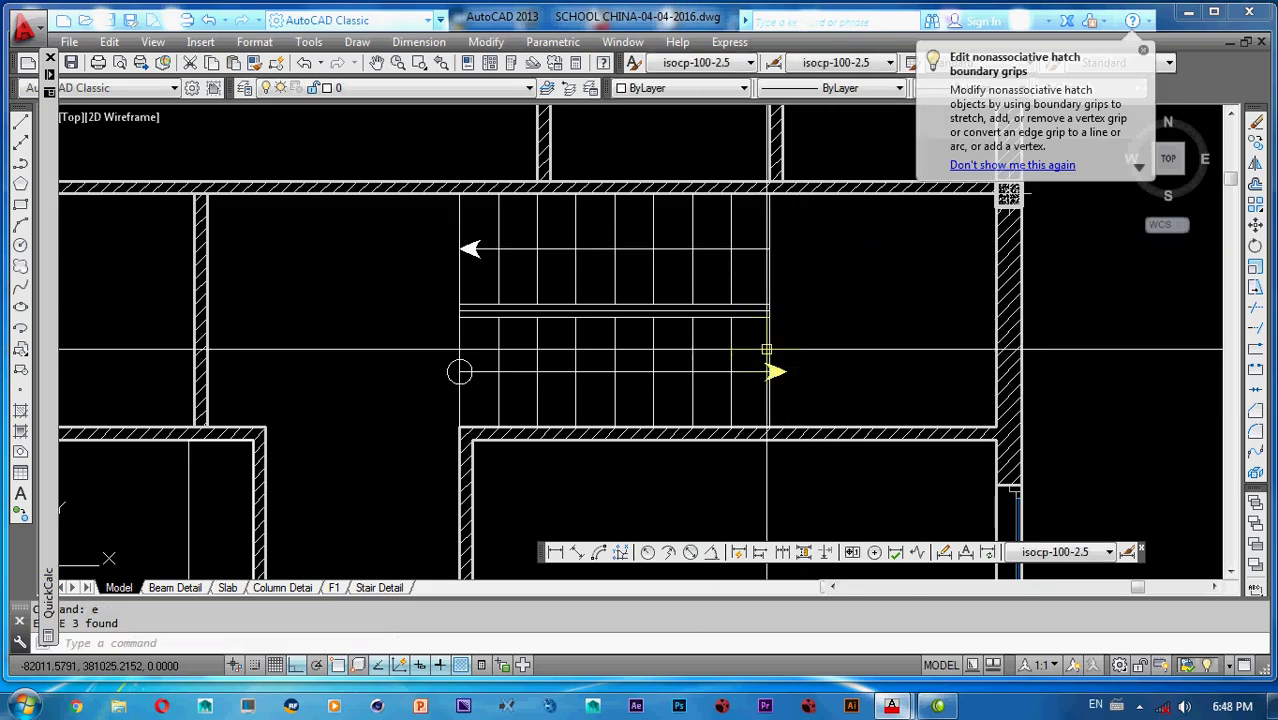
pyautogui.click(755, 341)
pyautogui.click(814, 399)
pyautogui.write('e')
pyautogui.press('Return')
# - Change the linetype of the upper stair flight's treads and direction line to PHANTOM2
pyautogui.moveTo(764, 371)
pyautogui.mouseDown(button='middle')
pyautogui.moveTo(803, 391)
pyautogui.moveTo(804, 423)
pyautogui.mouseUp(button='middle')
pyautogui.click(827, 292)
pyautogui.click(504, 311)
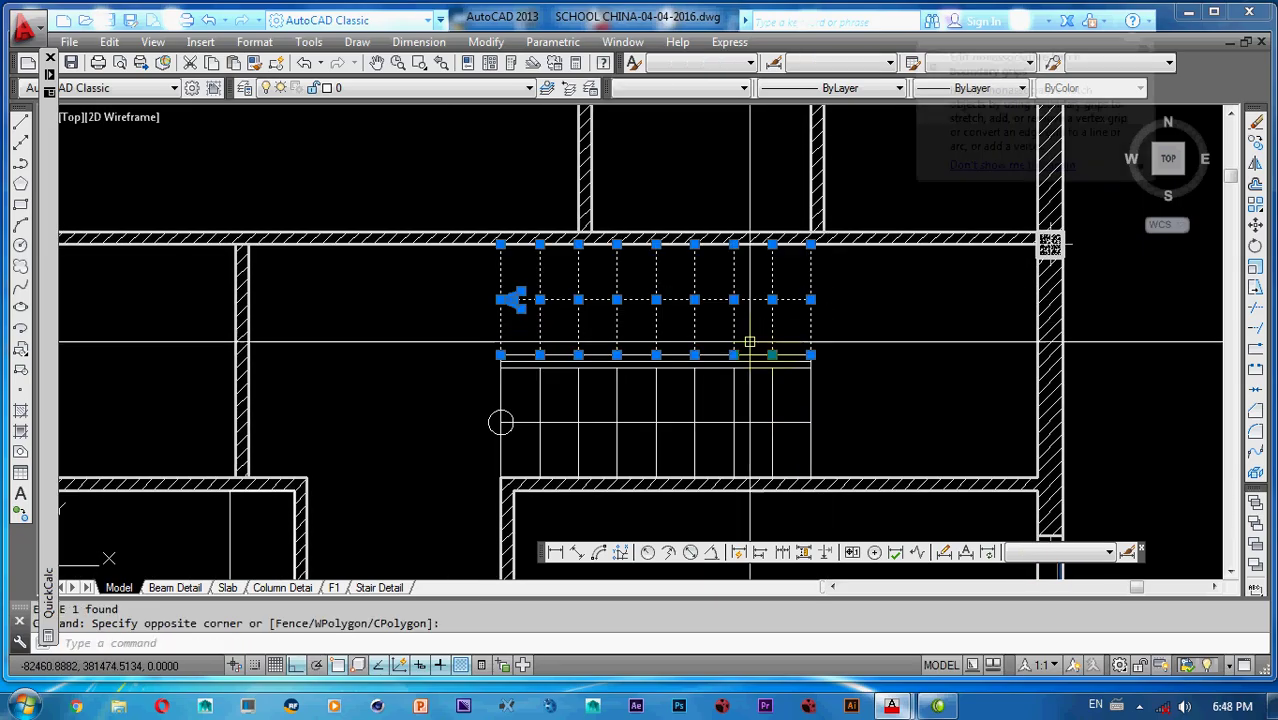
pyautogui.click(1143, 49)
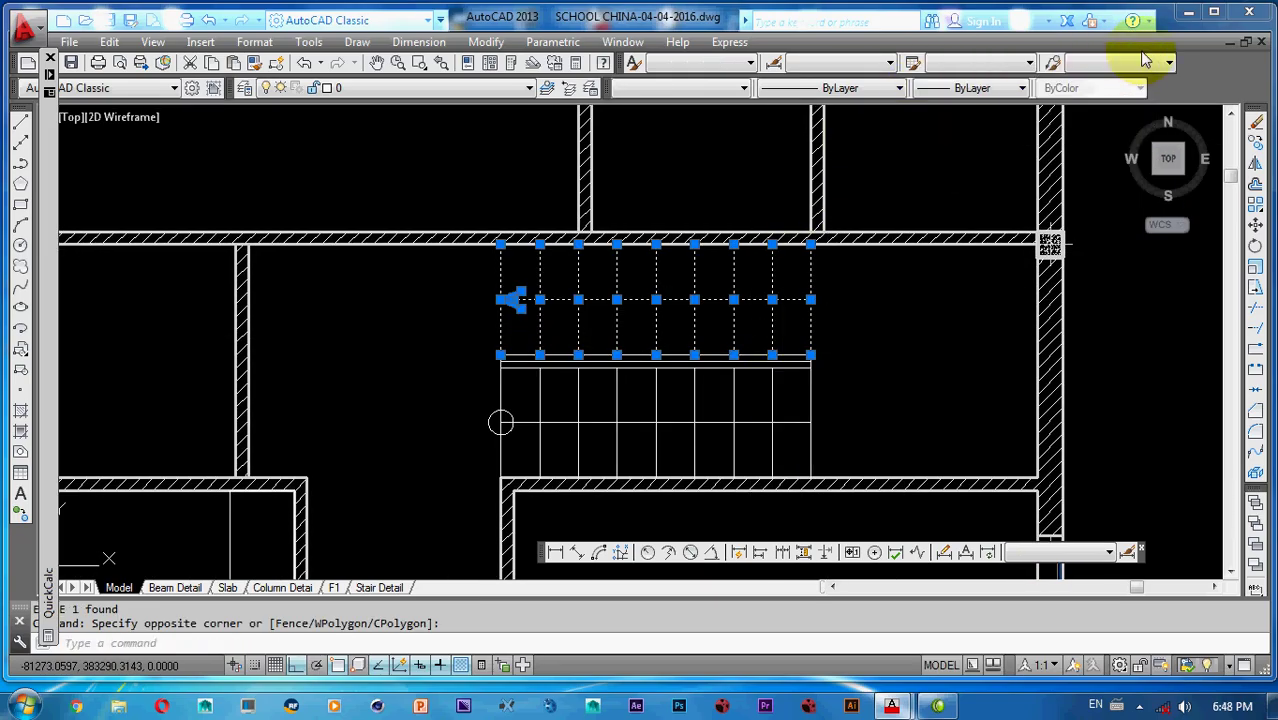
pyautogui.click(876, 88)
pyautogui.click(806, 136)
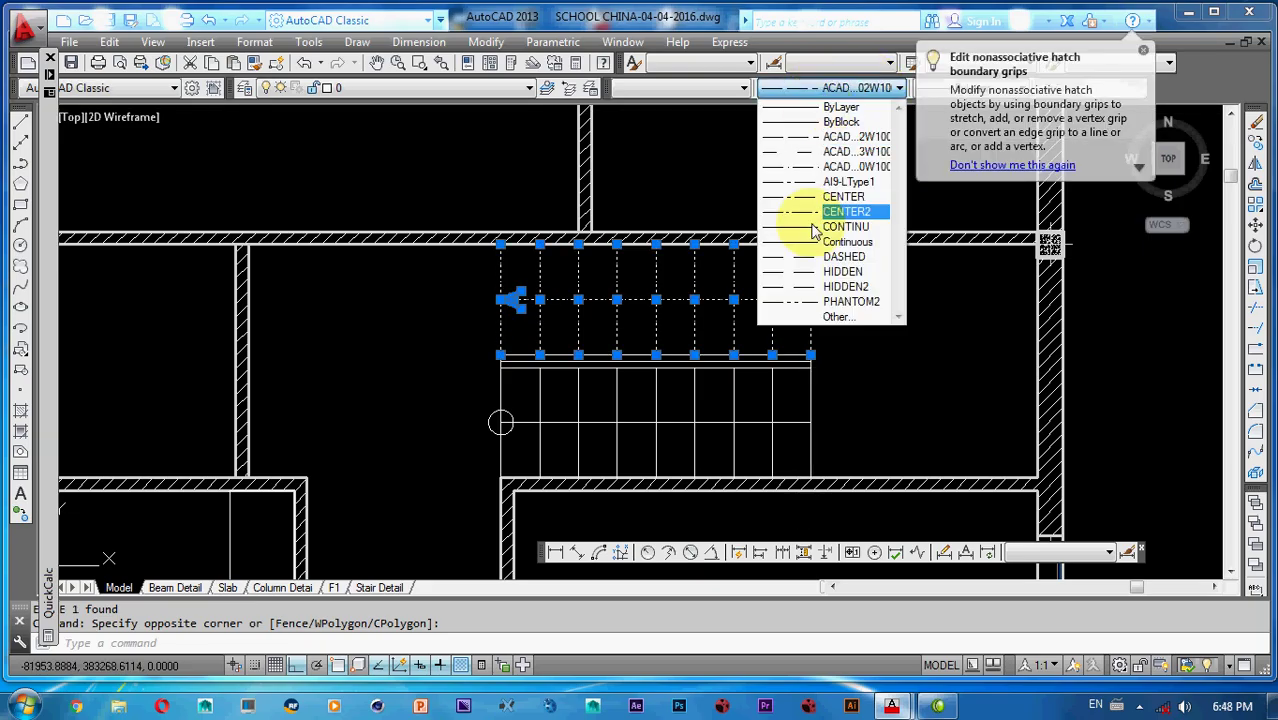
pyautogui.click(842, 272)
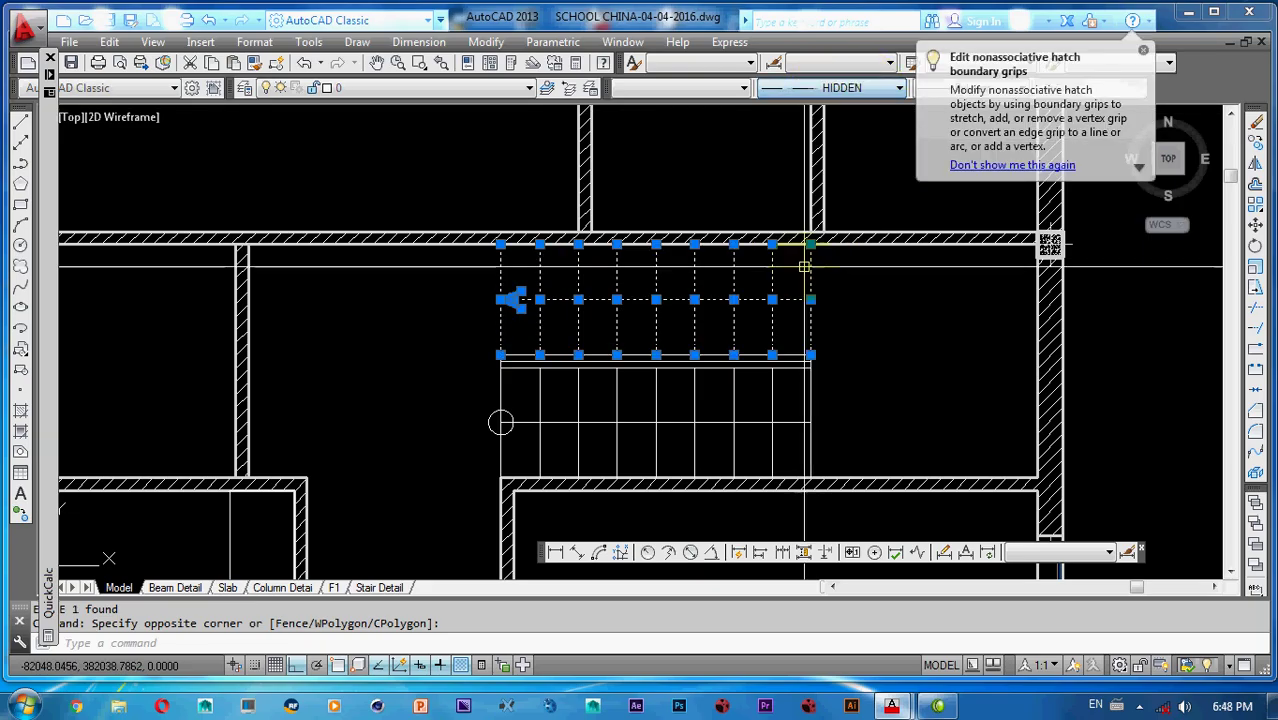
pyautogui.click(834, 90)
pyautogui.click(845, 301)
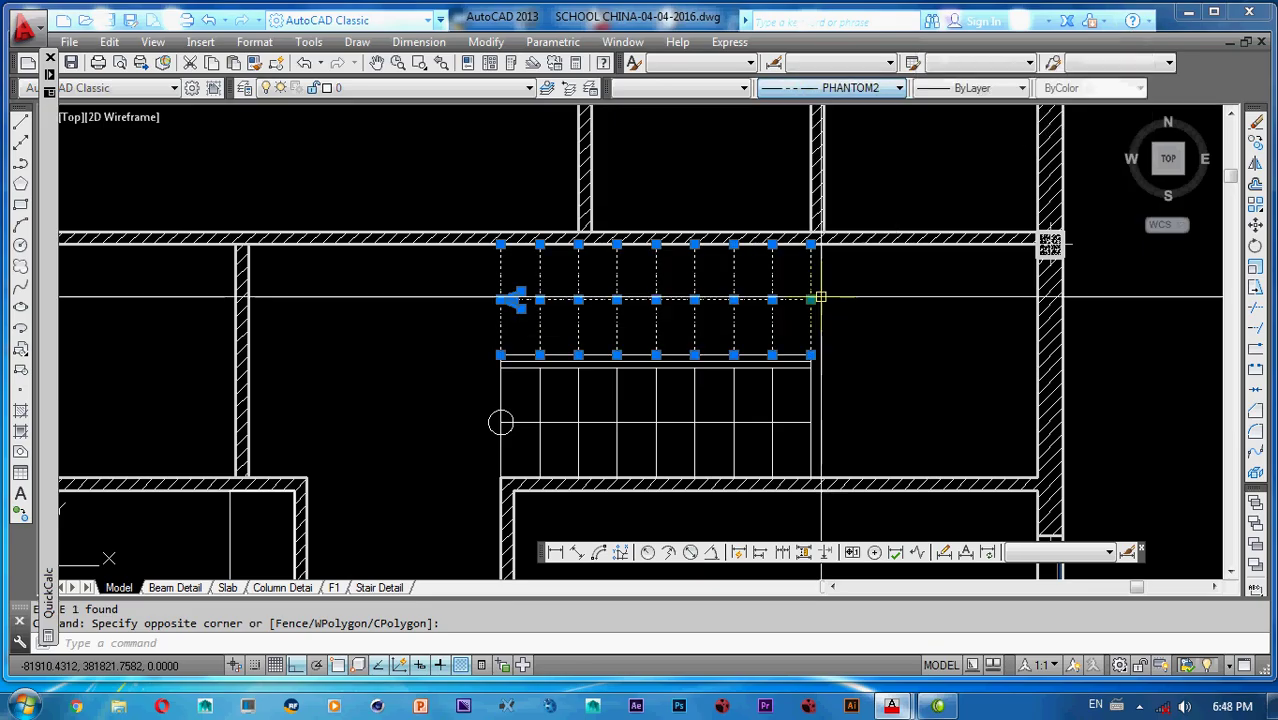
pyautogui.press('Escape')
pyautogui.moveTo(833, 278)
pyautogui.mouseDown(button='middle')
pyautogui.moveTo(725, 245)
pyautogui.moveTo(700, 272)
pyautogui.mouseUp(button='middle')
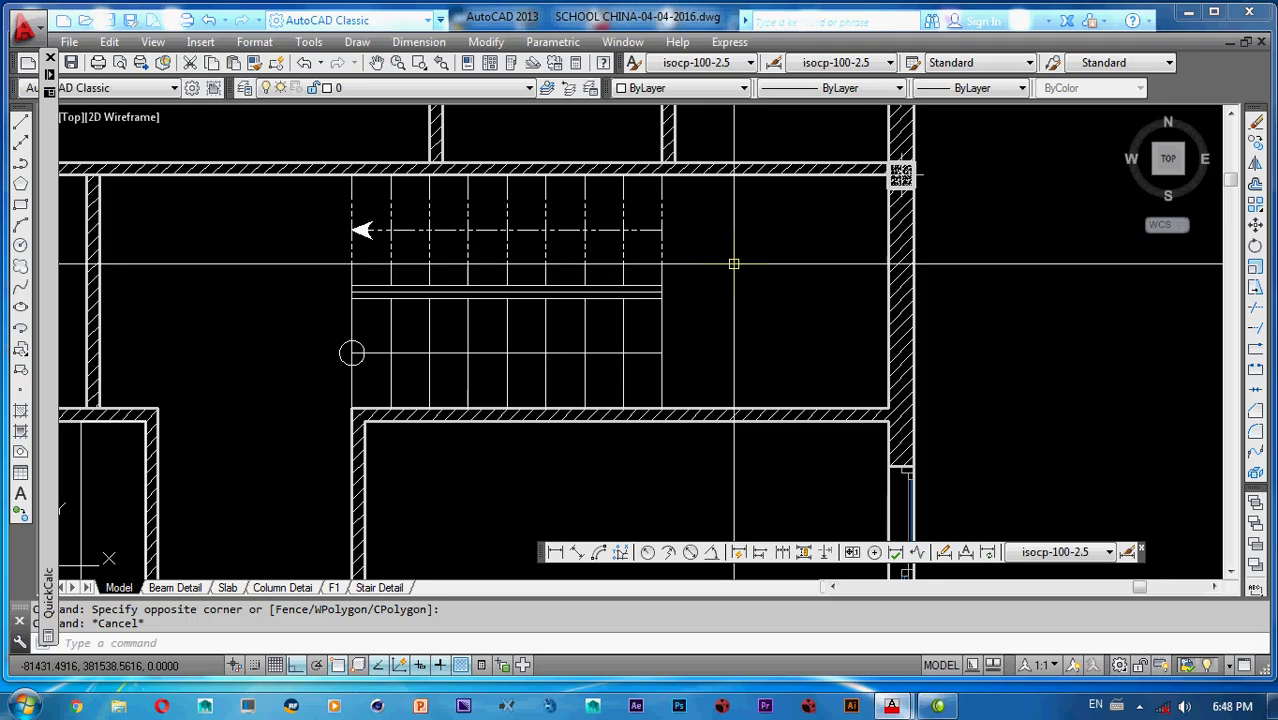
# - Examine the bedrooms of both floor plans and the bedroom doors along the first plan's corridor
pyautogui.scroll(-5, 707, 366)
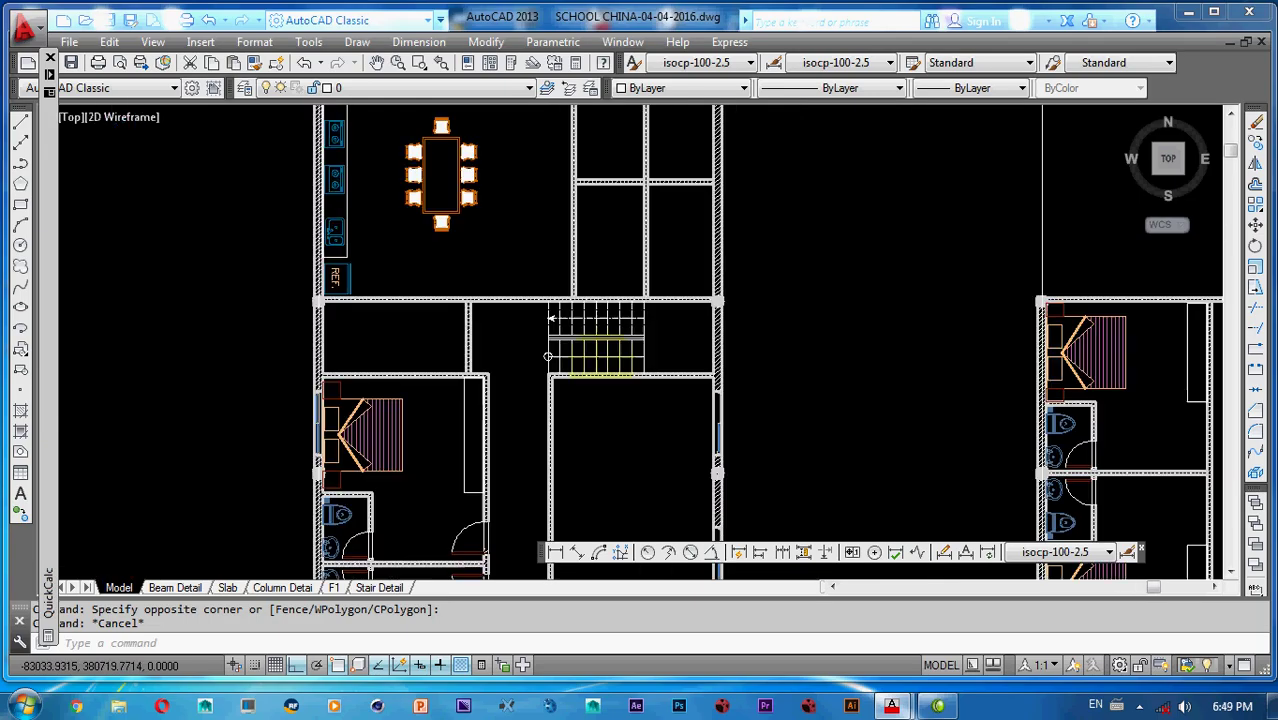
pyautogui.scroll(2, 546, 356)
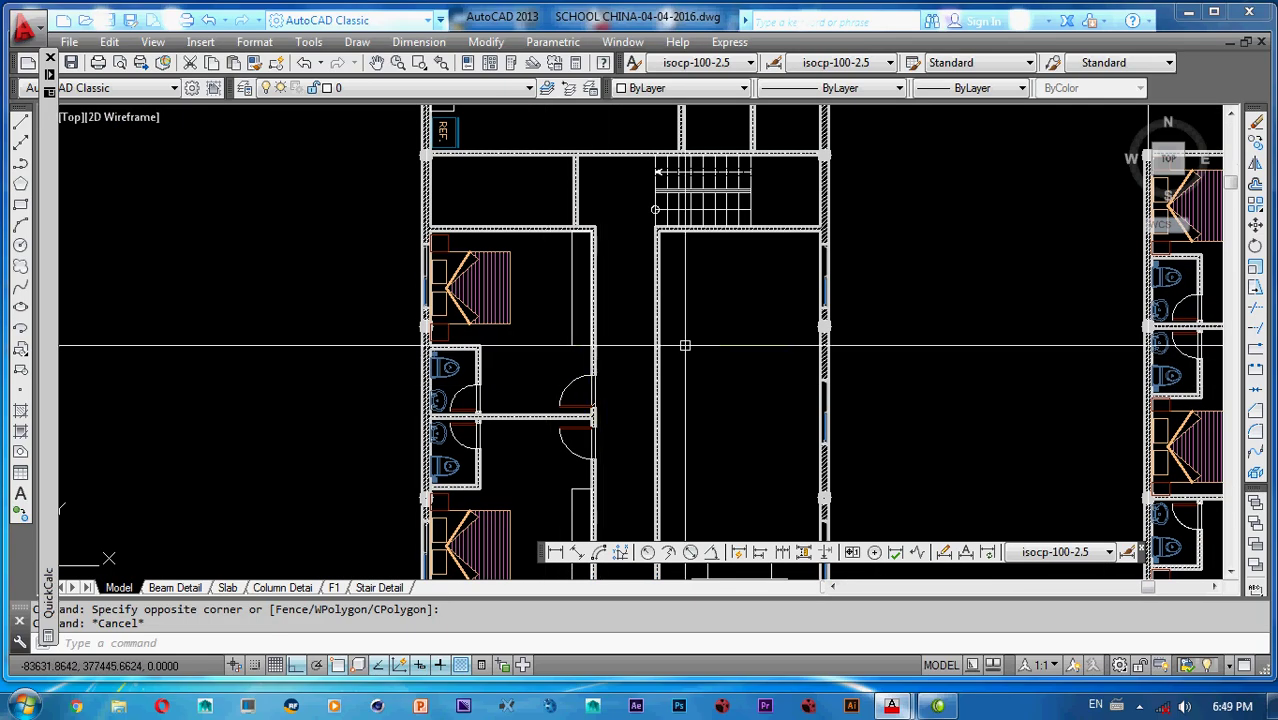
pyautogui.moveTo(685, 345); pyautogui.dragTo(369, 390, button='middle')
pyautogui.scroll(-2, 683, 351)
pyautogui.moveTo(692, 362); pyautogui.dragTo(647, 306, button='middle')
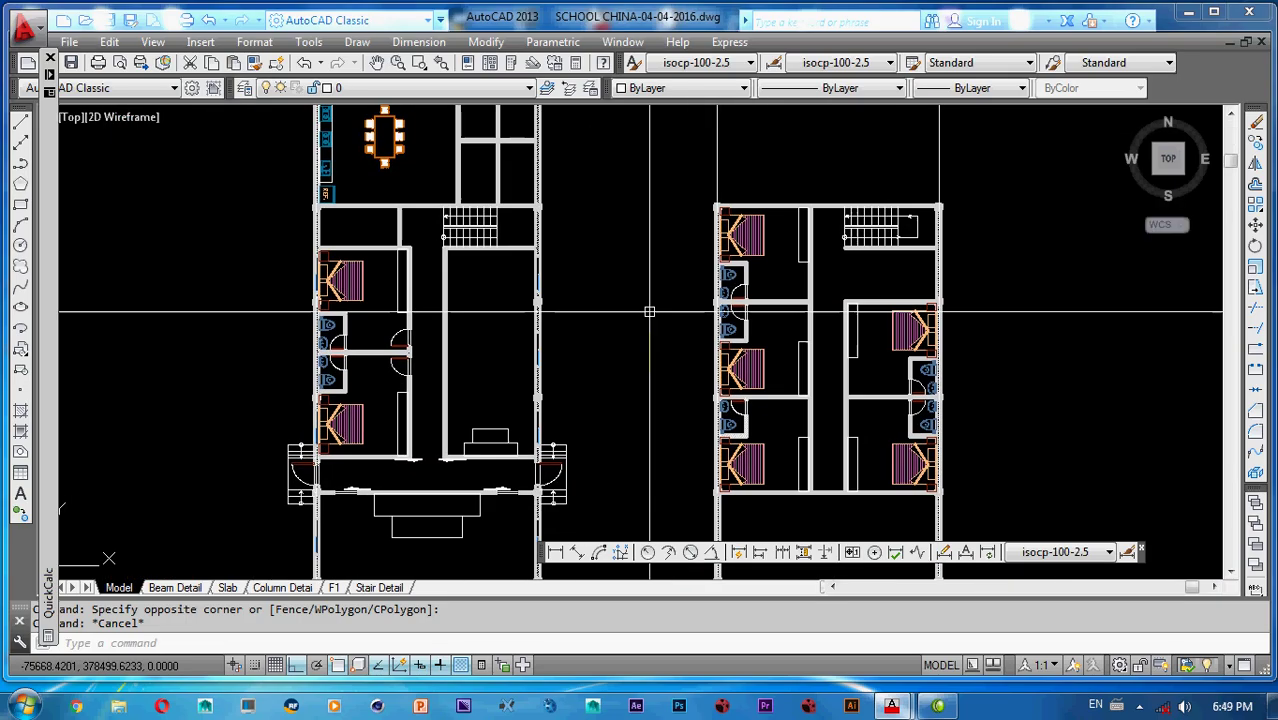
pyautogui.scroll(2, 799, 406)
pyautogui.moveTo(804, 410); pyautogui.dragTo(787, 457, button='middle')
pyautogui.moveTo(777, 340); pyautogui.dragTo(793, 263, button='middle')
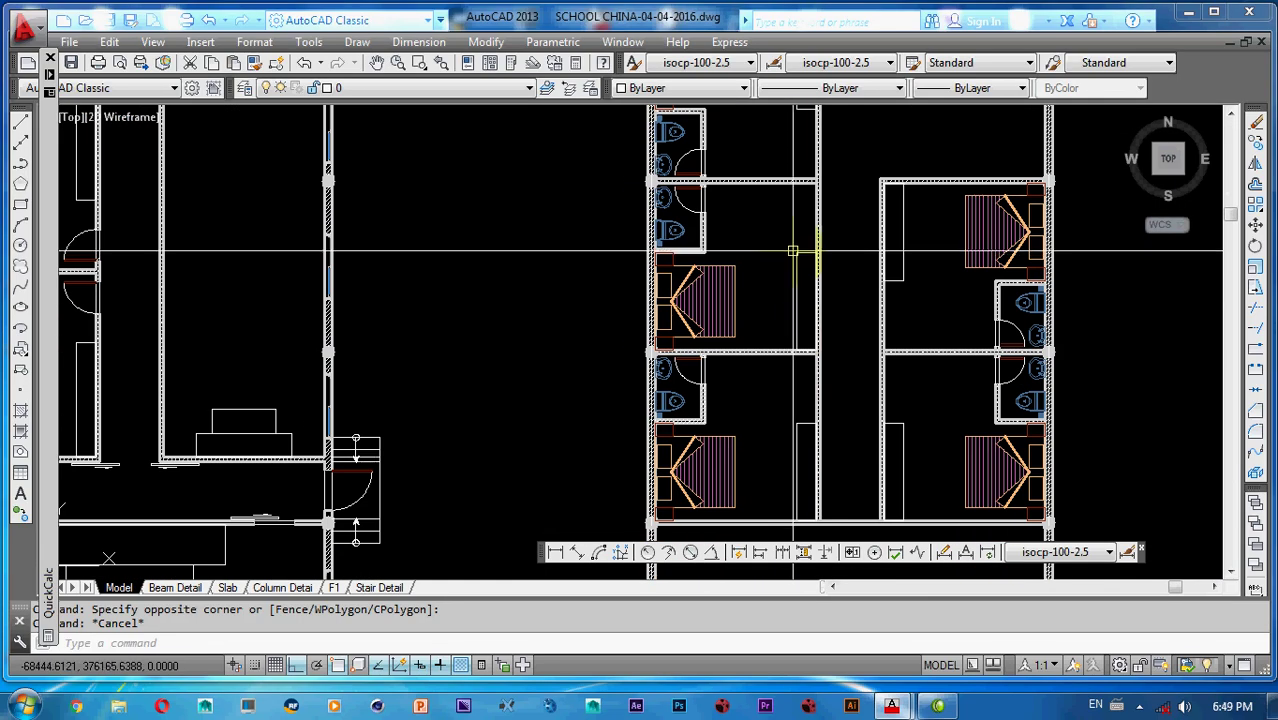
pyautogui.moveTo(680, 317); pyautogui.dragTo(765, 230, button='middle')
pyautogui.moveTo(553, 337)
pyautogui.mouseDown(button='middle')
pyautogui.moveTo(687, 270)
pyautogui.moveTo(797, 384)
pyautogui.moveTo(671, 429)
pyautogui.mouseUp(button='middle')
pyautogui.scroll(2, 354, 310)
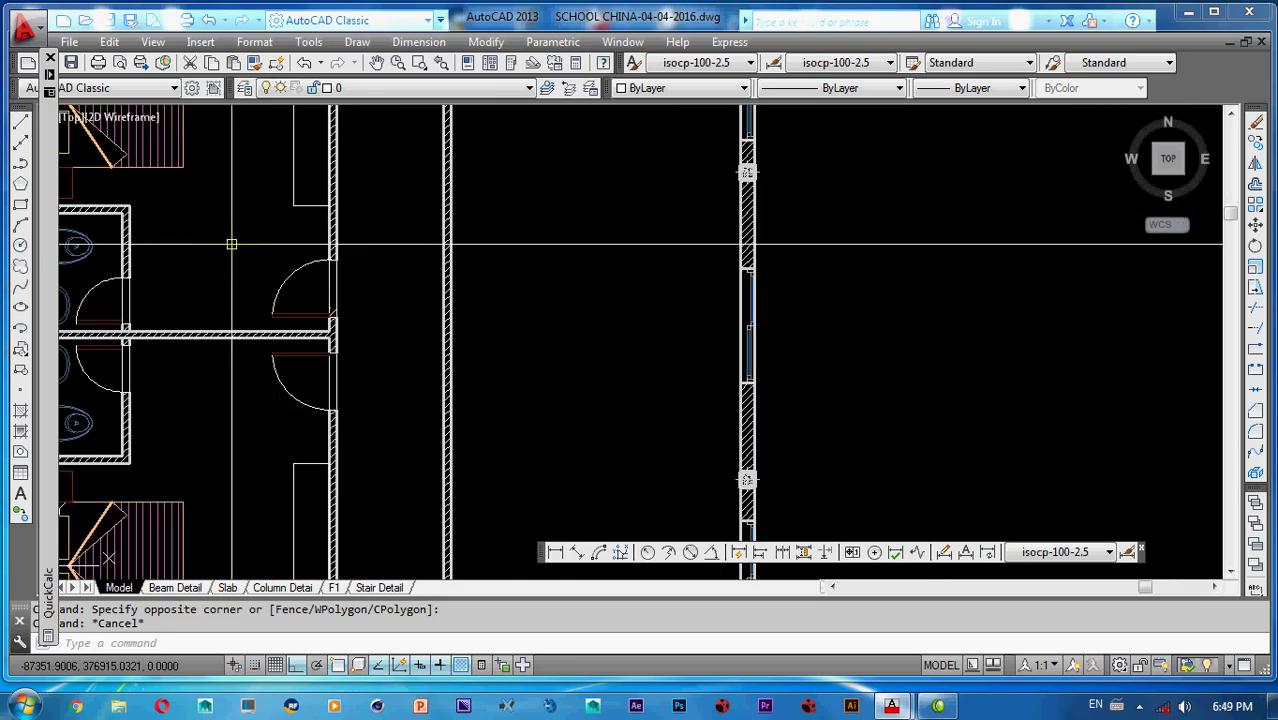
# - Copy the first plan's pair of bedroom doors with their wall pieces to the second plan's upper left partition at the corridor wall
pyautogui.click(240, 236)
pyautogui.click(402, 450)
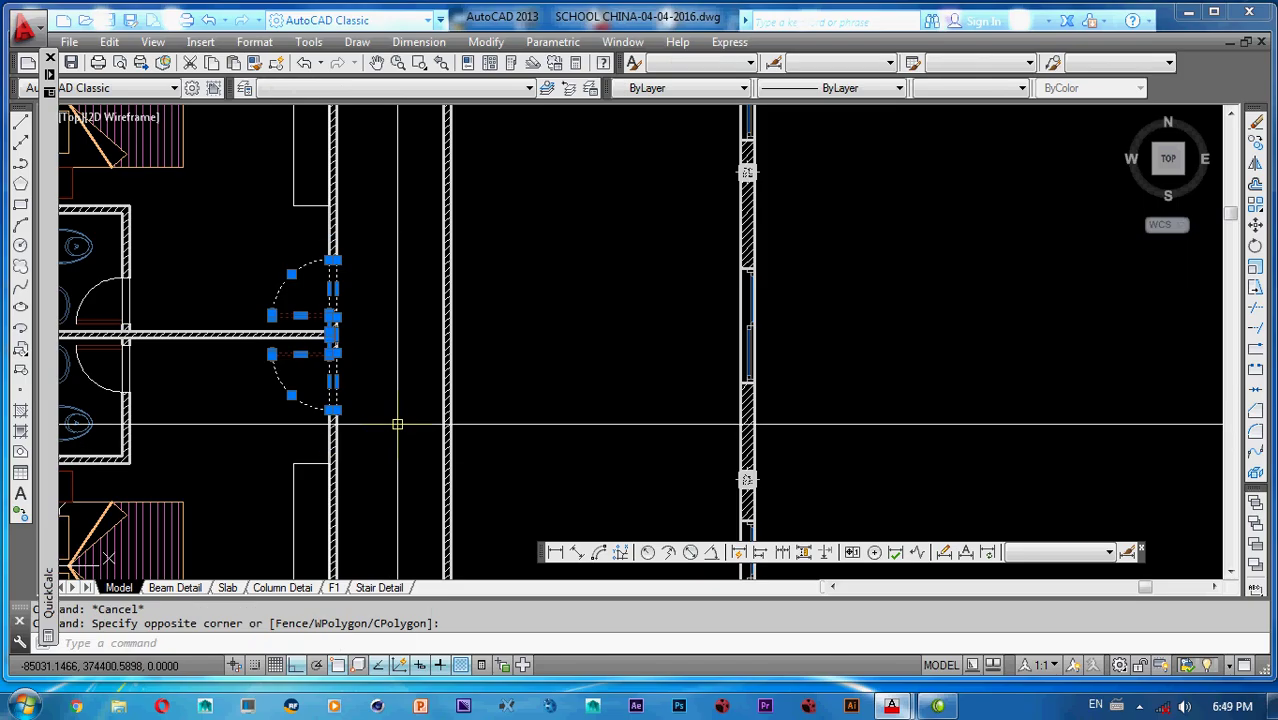
pyautogui.write('co')
pyautogui.press('Return')
pyautogui.scroll(4, 330, 368)
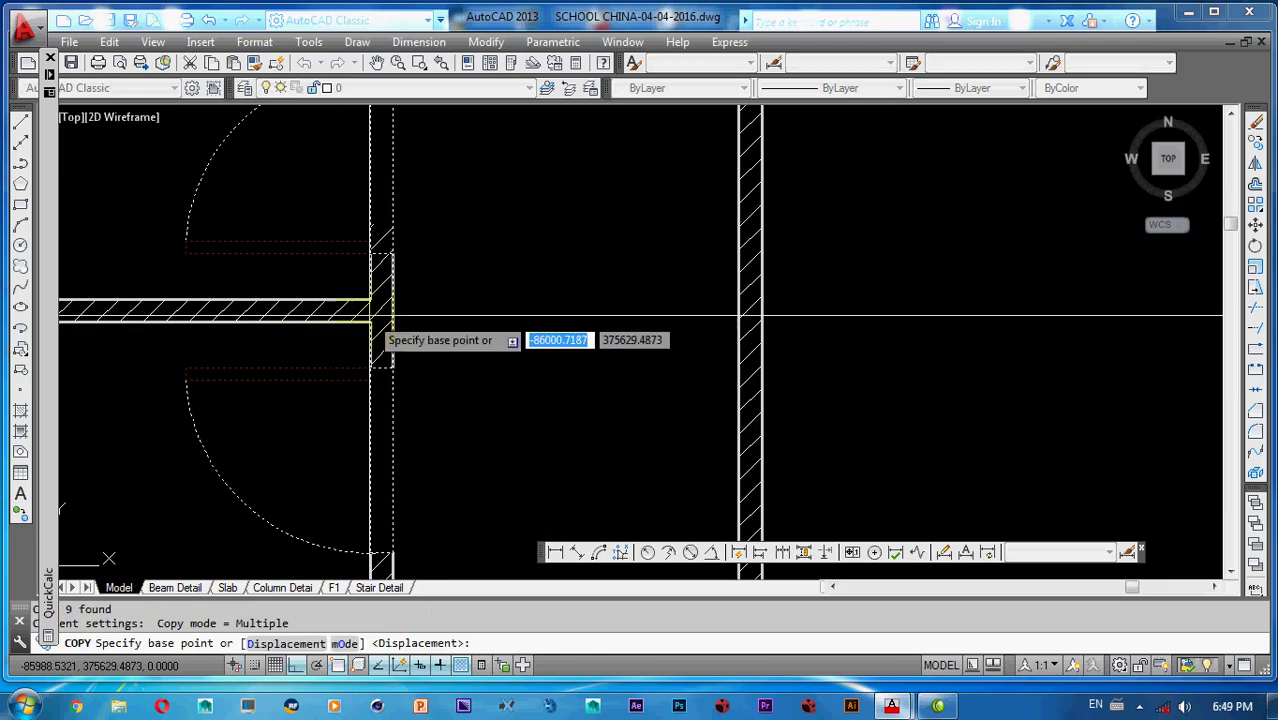
pyautogui.scroll(-8, 620, 356)
pyautogui.moveTo(700, 382); pyautogui.dragTo(345, 340, button='middle')
pyautogui.scroll(2, 594, 338)
pyautogui.scroll(4, 686, 430)
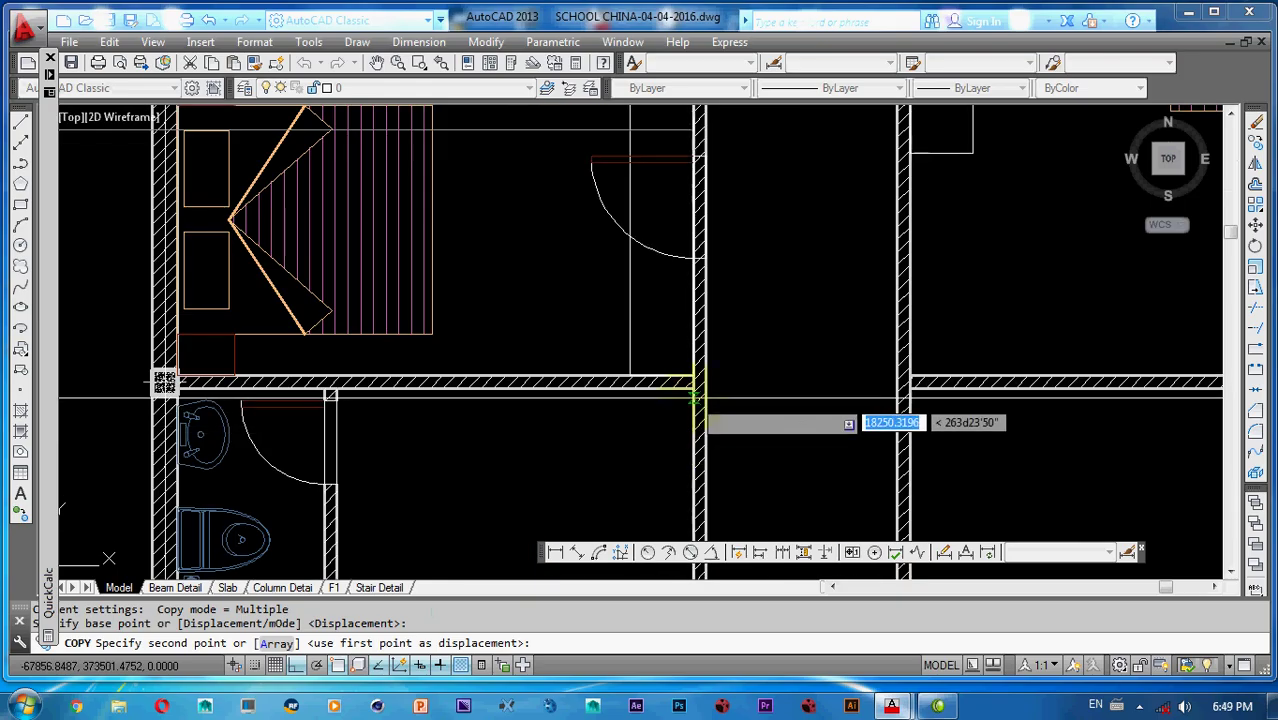
pyautogui.scroll(-2, 697, 395)
pyautogui.moveTo(678, 429); pyautogui.dragTo(655, 538, button='middle')
pyautogui.moveTo(647, 382); pyautogui.dragTo(616, 476, button='middle')
pyautogui.scroll(3, 625, 330)
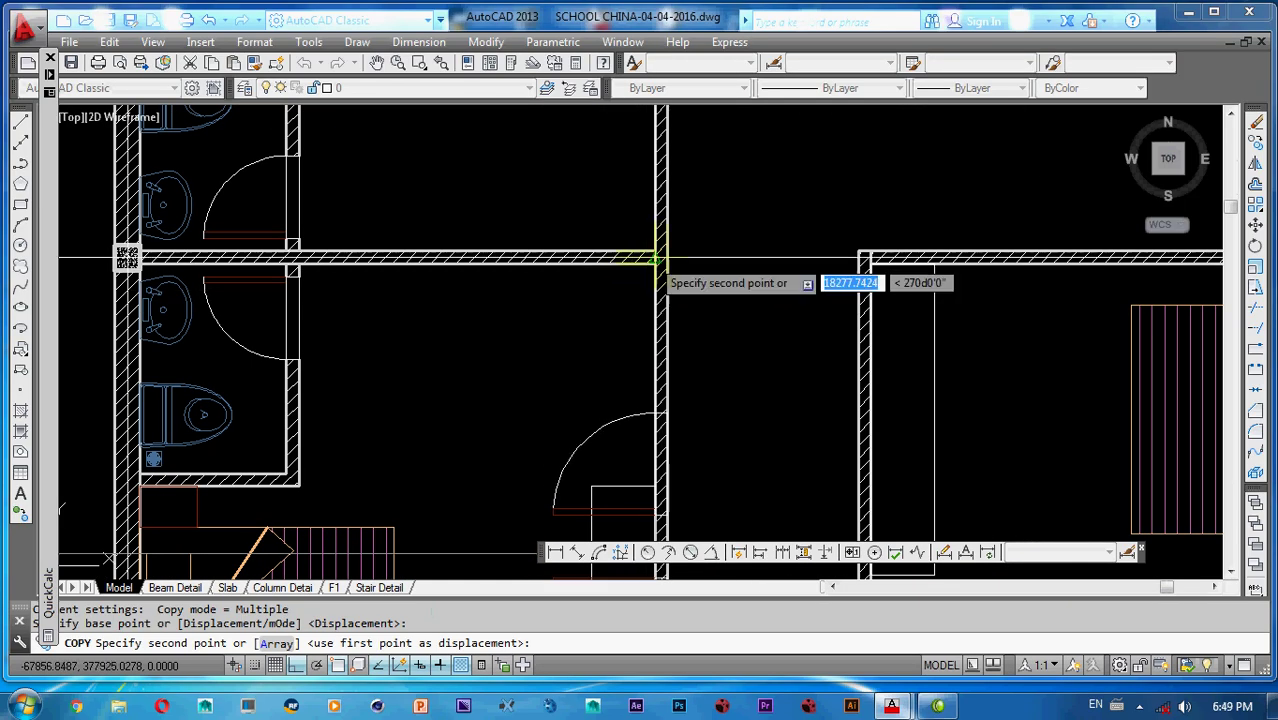
pyautogui.scroll(5, 655, 255)
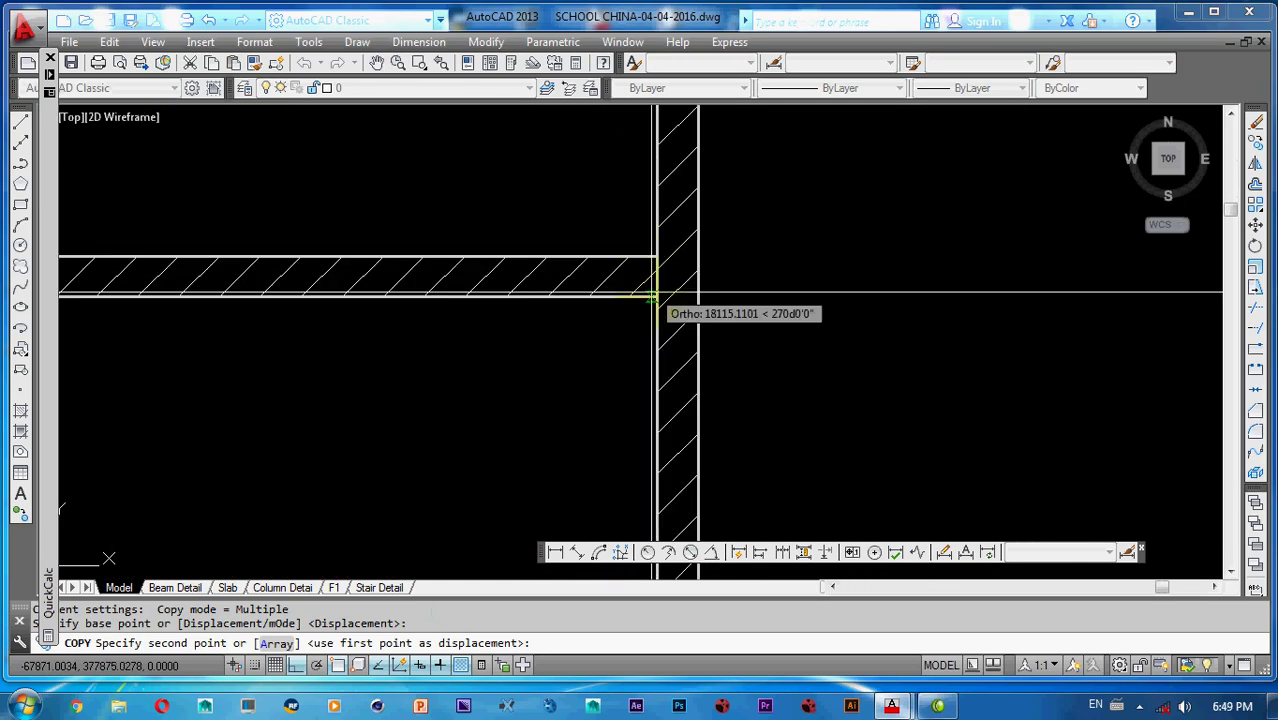
pyautogui.scroll(-6, 650, 300)
pyautogui.scroll(5, 622, 357)
pyautogui.scroll(-1, 607, 393)
pyautogui.scroll(5, 606, 365)
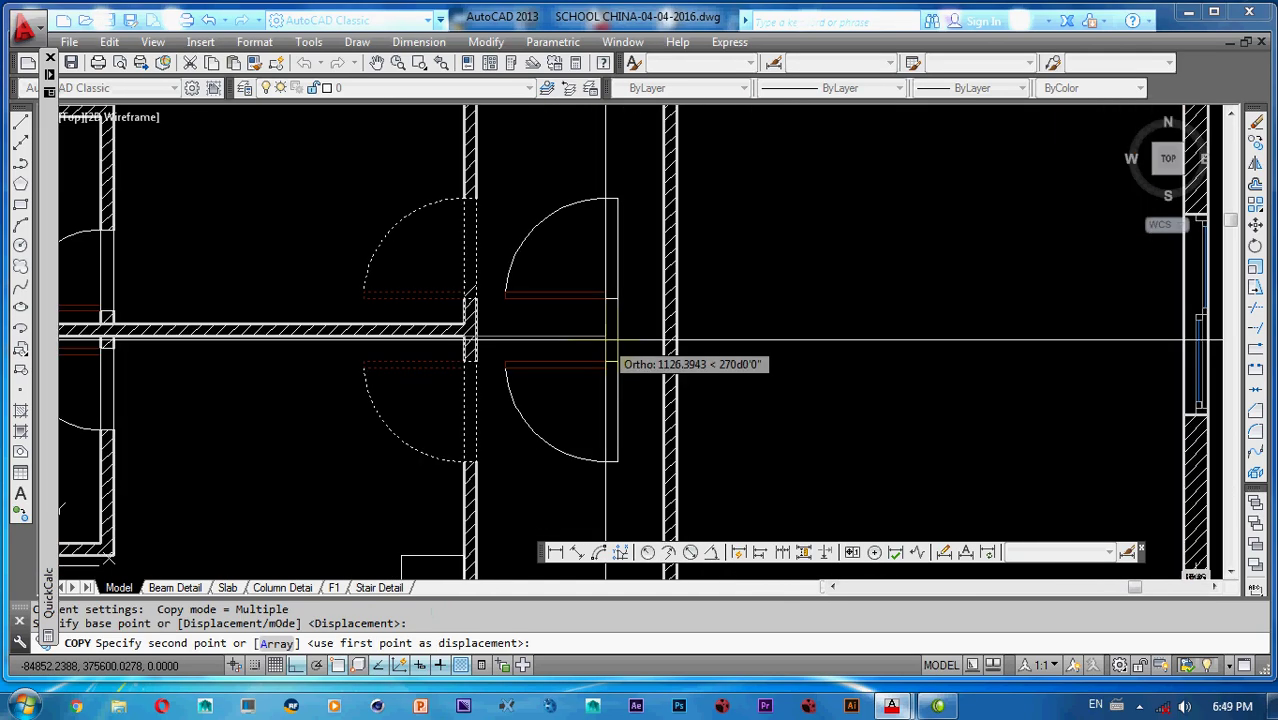
pyautogui.scroll(-7, 727, 297)
pyautogui.scroll(6, 662, 365)
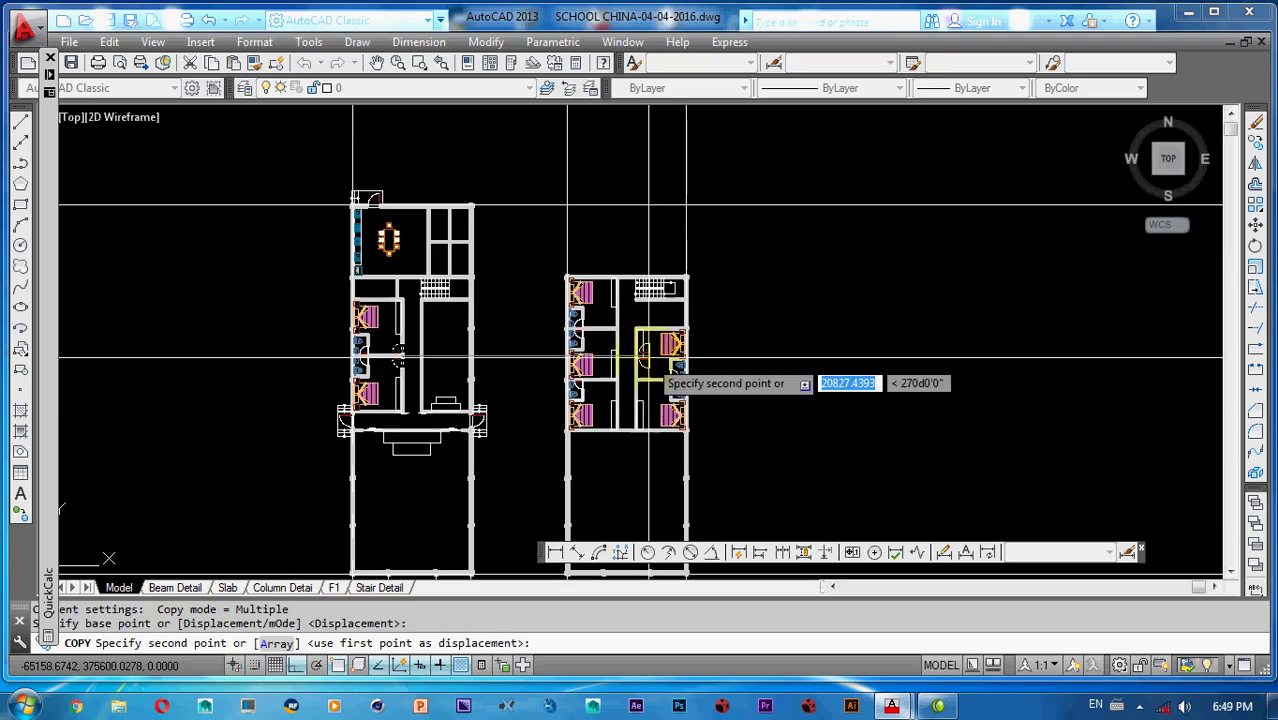
pyautogui.scroll(4, 627, 318)
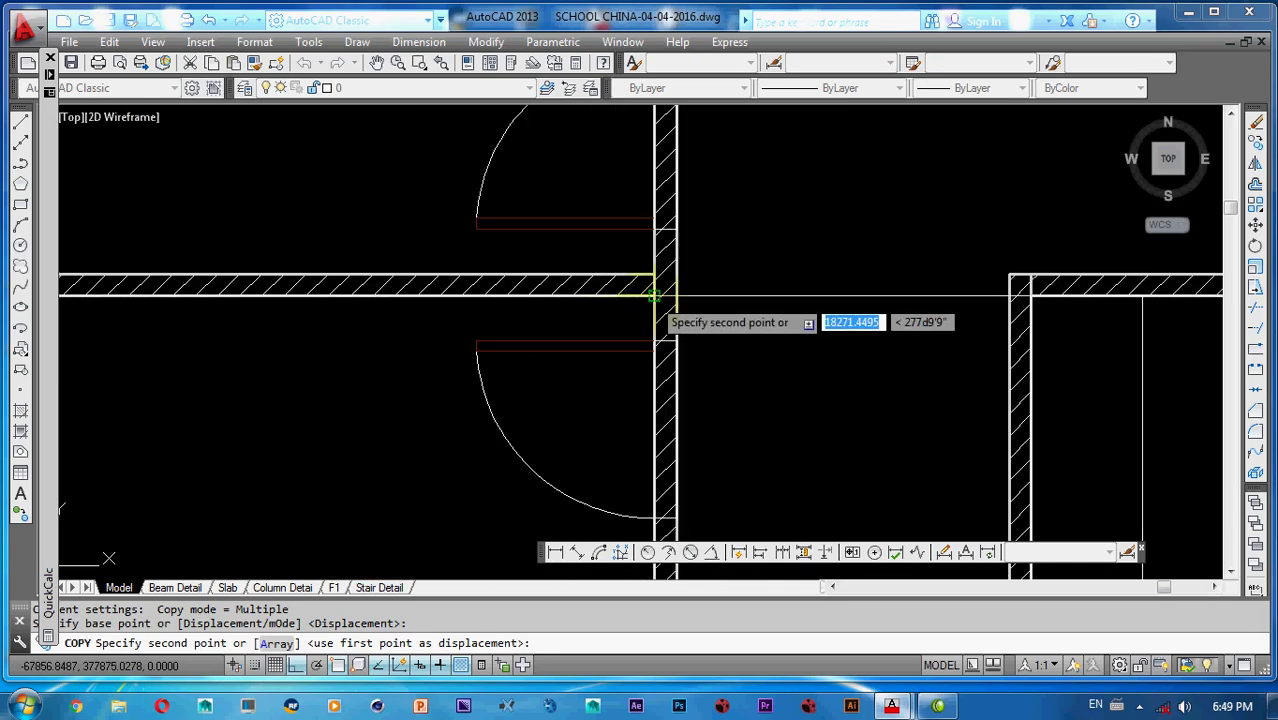
pyautogui.click(662, 305)
# - Place another copy of the door pair where the right bedrooms' partition meets the corridor wall
pyautogui.scroll(-4, 668, 250)
pyautogui.scroll(-3, 671, 260)
pyautogui.scroll(6, 695, 380)
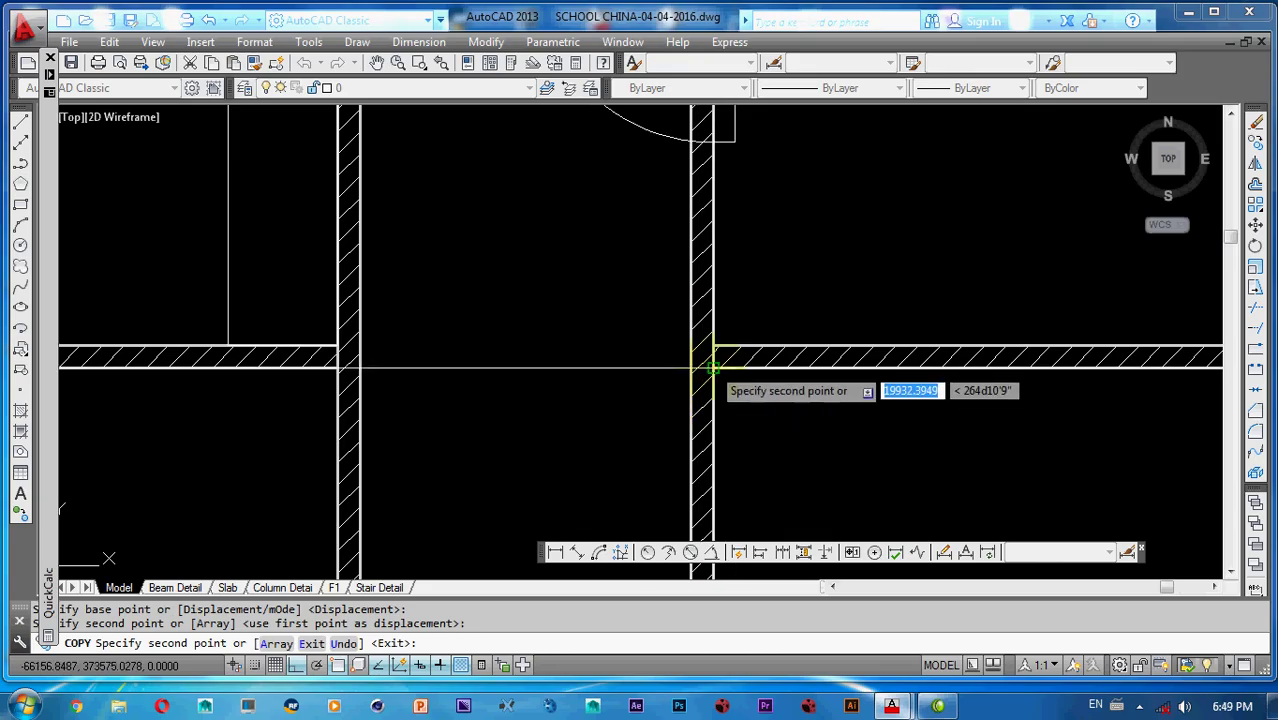
pyautogui.scroll(-4, 712, 368)
pyautogui.press('Escape')
# - Mirror the right-side door pair about a vertical axis into the bedrooms, erasing the source objects
pyautogui.scroll(2, 605, 246)
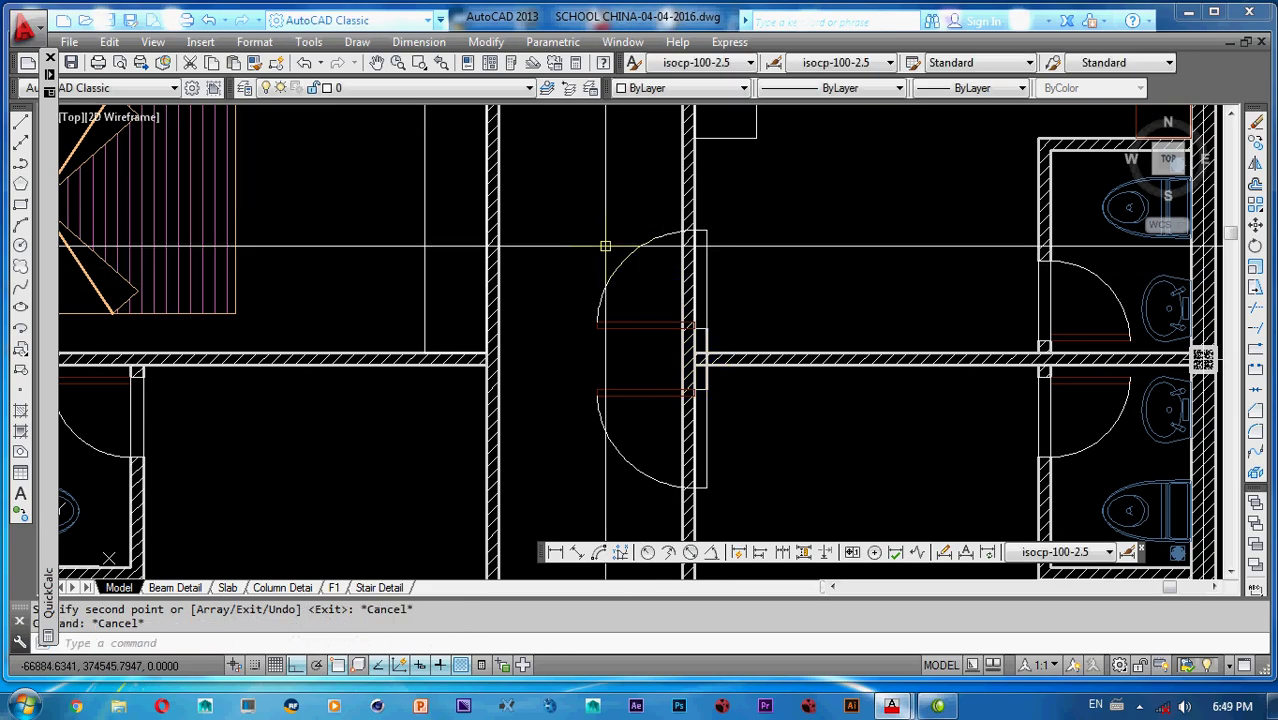
pyautogui.click(574, 221)
pyautogui.click(737, 505)
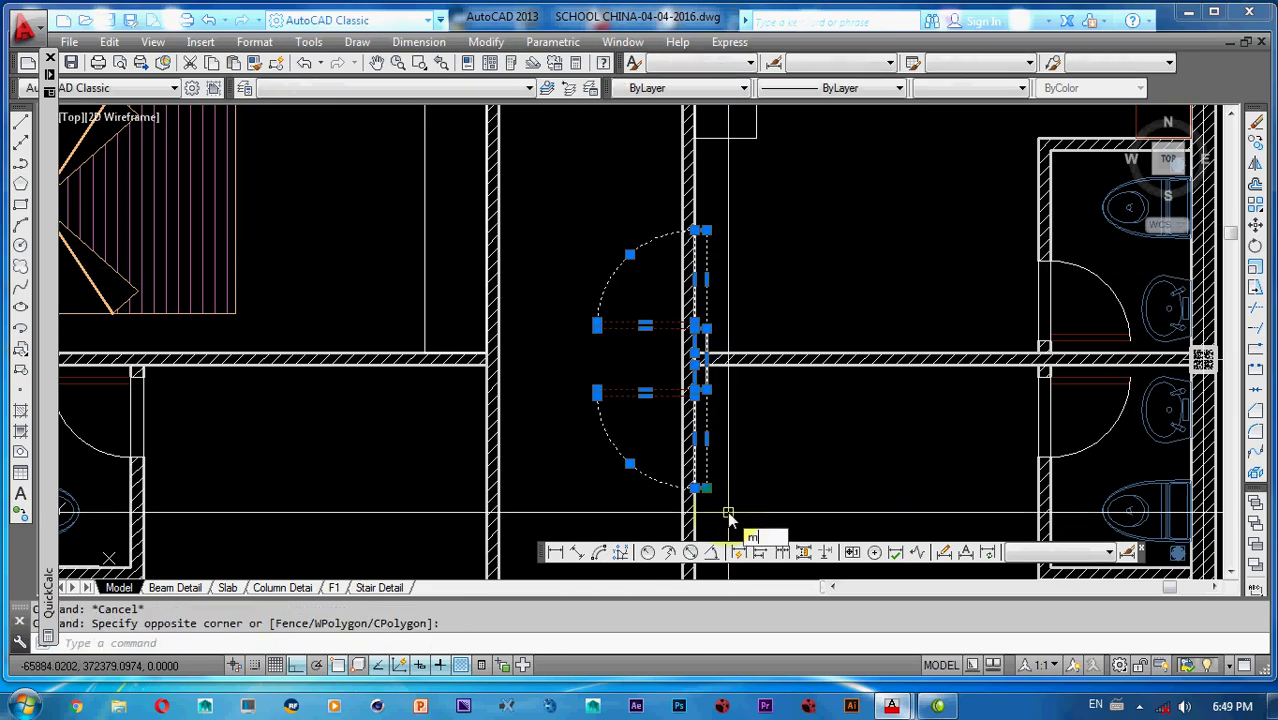
pyautogui.write('mi')
pyautogui.press('Return')
pyautogui.scroll(3, 728, 515)
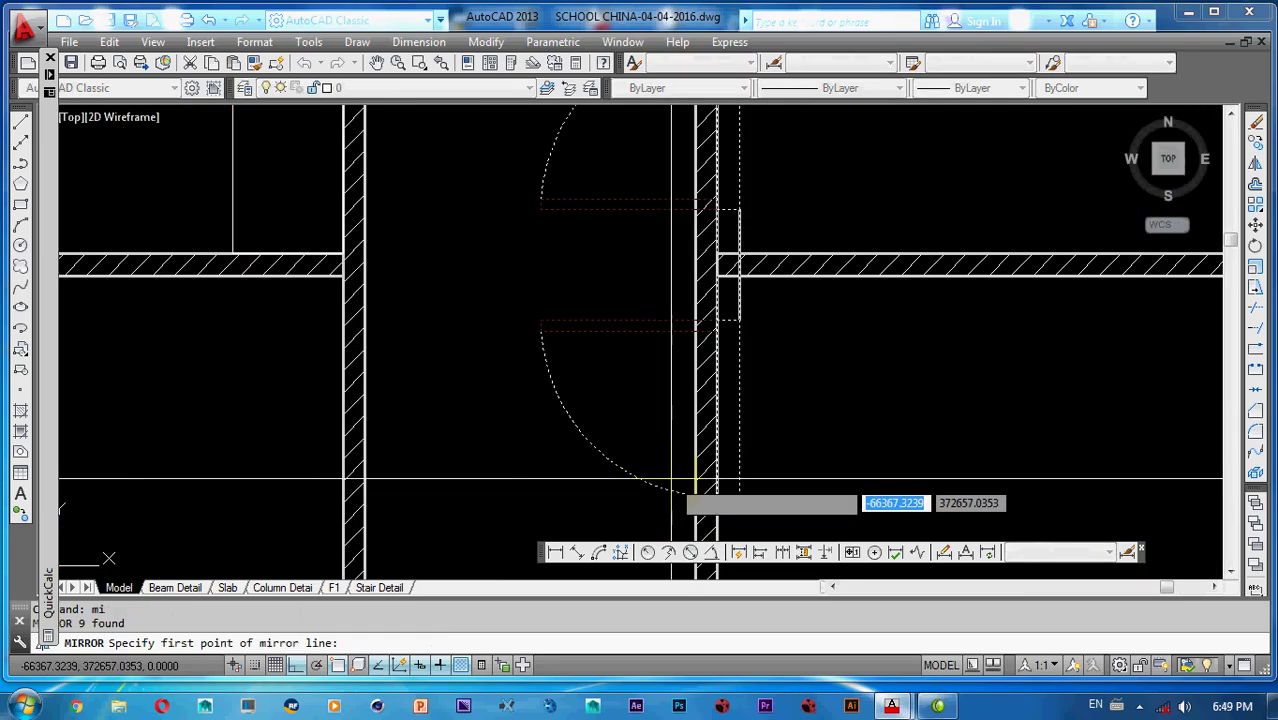
pyautogui.click(728, 321)
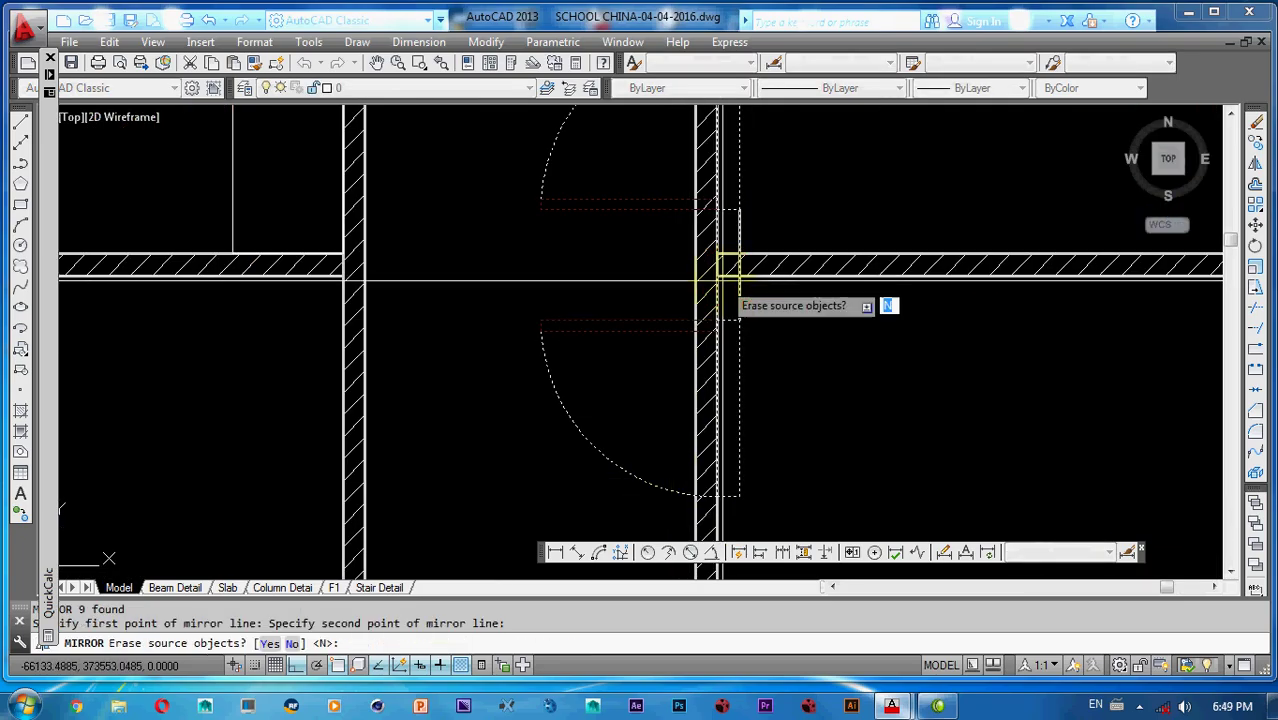
pyautogui.press('Return')
pyautogui.scroll(-4, 699, 300)
# - Move the mirrored door pair left by one wall thickness so its frame sits on the right corridor wall
pyautogui.click(665, 165)
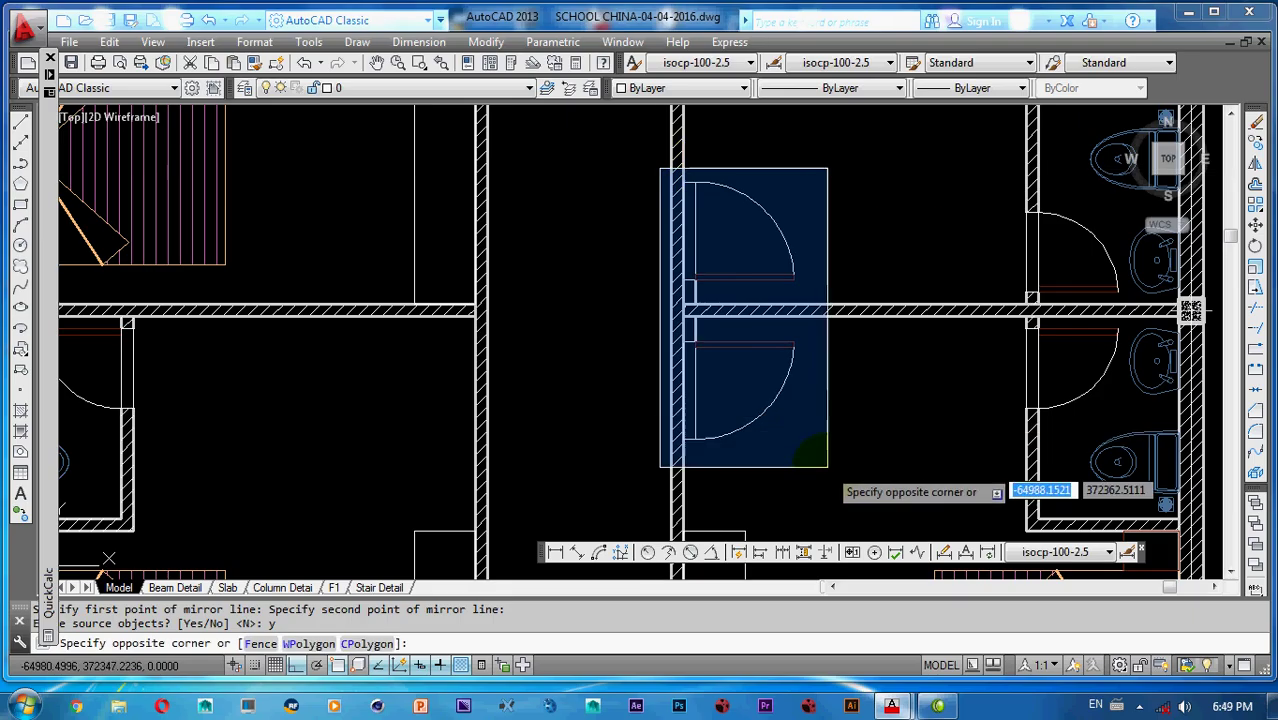
pyautogui.click(823, 469)
pyautogui.write('m')
pyautogui.press('Return')
pyautogui.scroll(5, 685, 309)
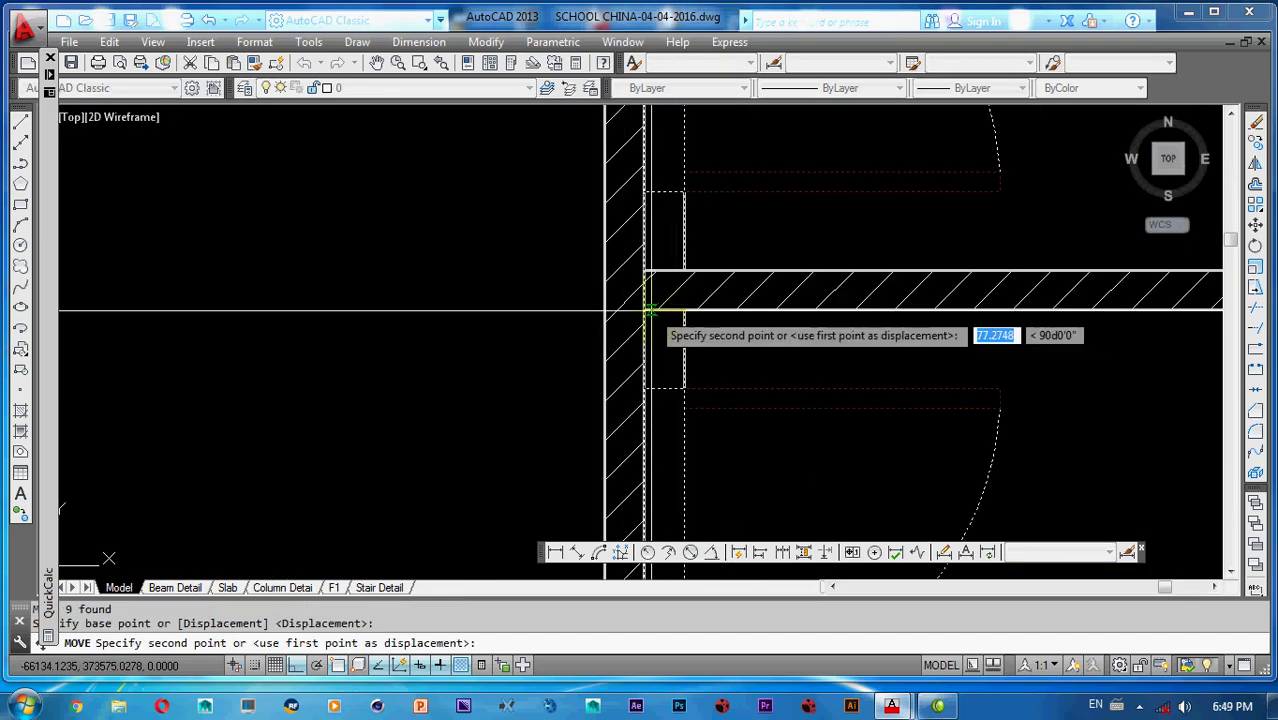
pyautogui.click(643, 310)
pyautogui.scroll(-6, 721, 362)
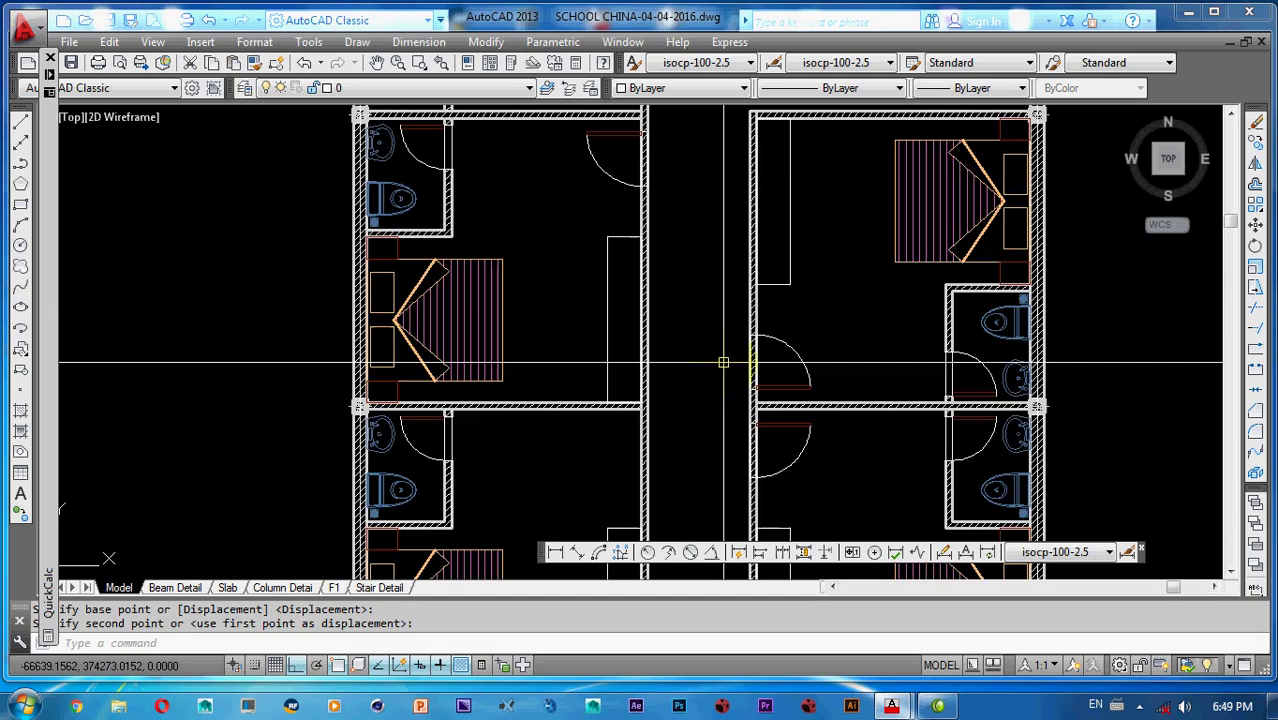
# - Draw a horizontal helper line across the second plan's corridor, between its wall faces near the lower bedrooms' partition
pyautogui.moveTo(721, 362)
pyautogui.mouseDown(button='middle')
pyautogui.moveTo(700, 334)
pyautogui.moveTo(733, 362)
pyautogui.mouseUp(button='middle')
pyautogui.scroll(7, 722, 360)
pyautogui.write('l')
pyautogui.press('Return')
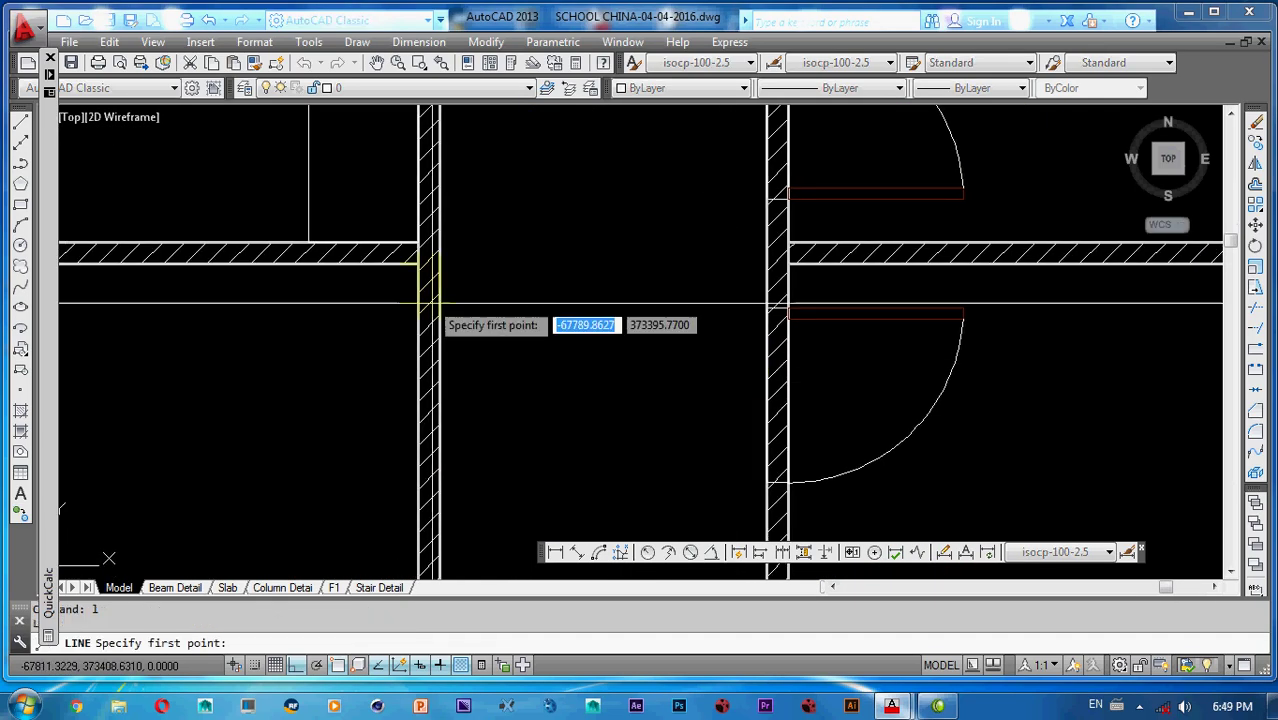
pyautogui.click(438, 243)
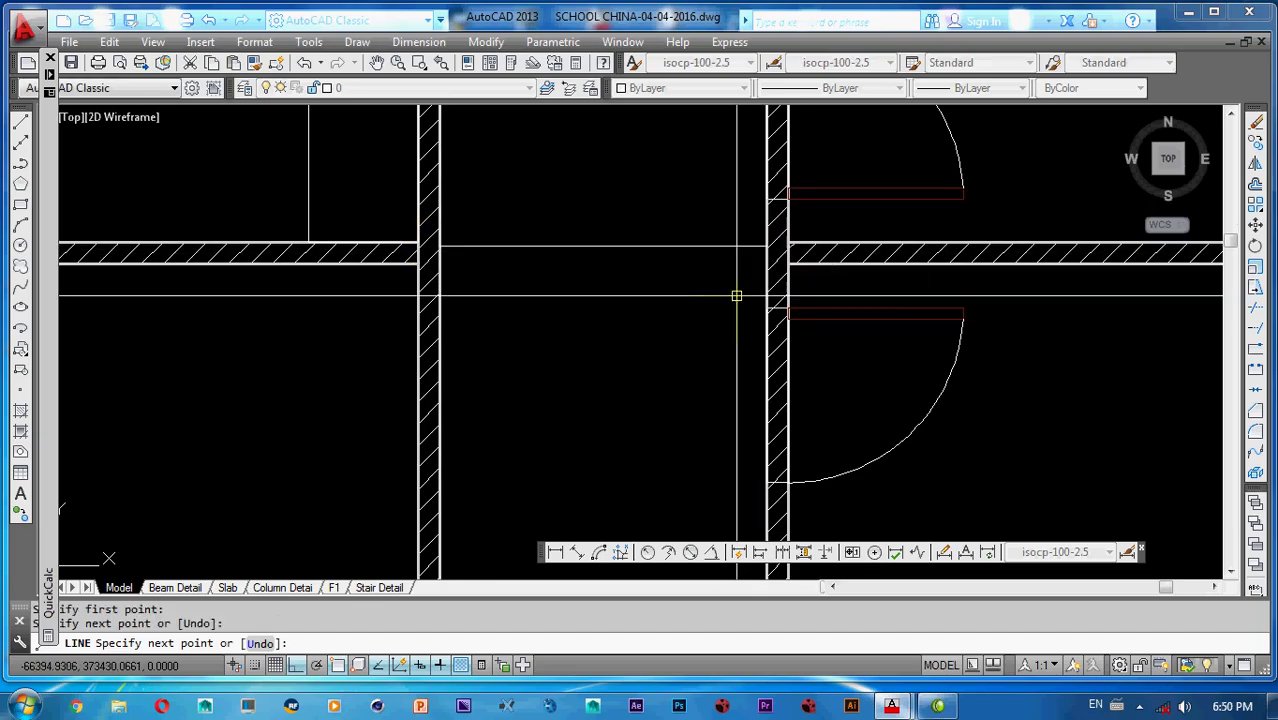
pyautogui.press('Escape')
# - Mirror the lower right bedroom door about a vertical axis at the helper line's midpoint onto the left corridor wall, keeping the source
pyautogui.scroll(-3, 725, 300)
pyautogui.click(722, 292)
pyautogui.click(872, 436)
pyautogui.write('mi')
pyautogui.press('Return')
pyautogui.click(653, 266)
pyautogui.click(650, 214)
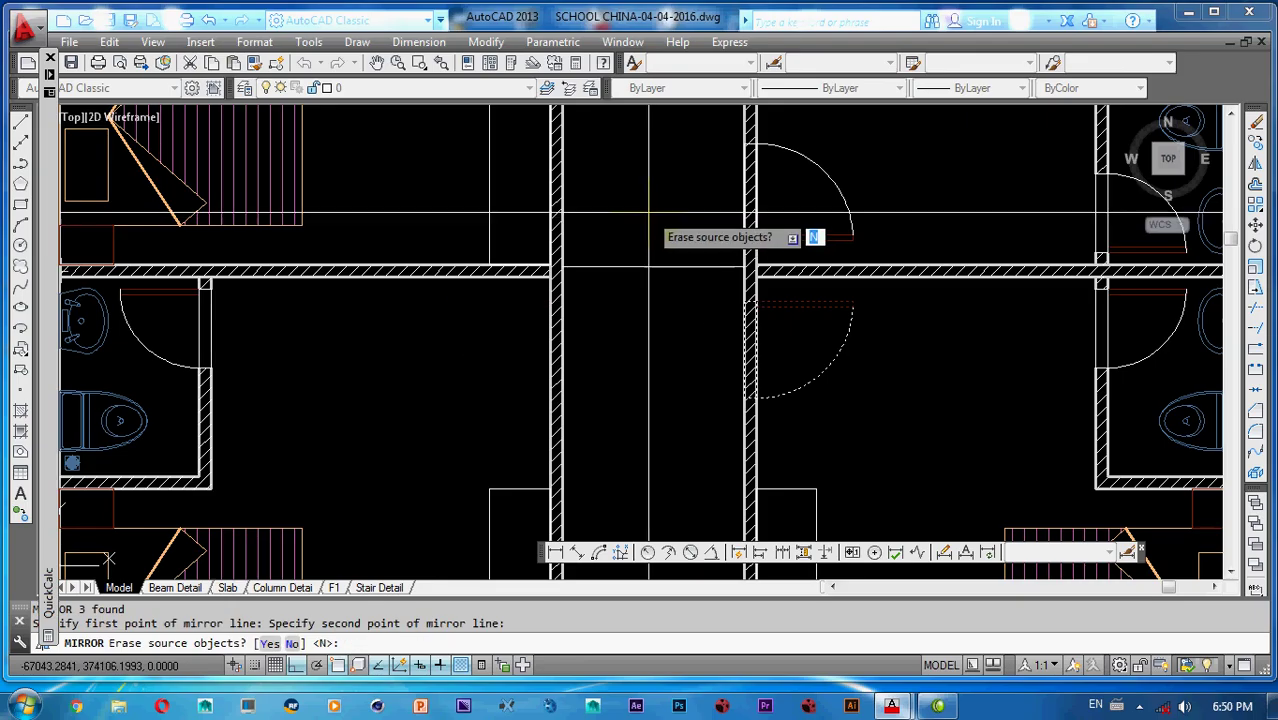
pyautogui.scroll(-4, 647, 311)
pyautogui.moveTo(642, 289)
pyautogui.mouseDown(button='middle')
pyautogui.moveTo(642, 394)
pyautogui.moveTo(733, 328)
pyautogui.moveTo(736, 285)
pyautogui.moveTo(787, 234)
pyautogui.mouseUp(button='middle')
pyautogui.scroll(-4, 757, 285)
pyautogui.moveTo(728, 294); pyautogui.dragTo(736, 300, button='middle')
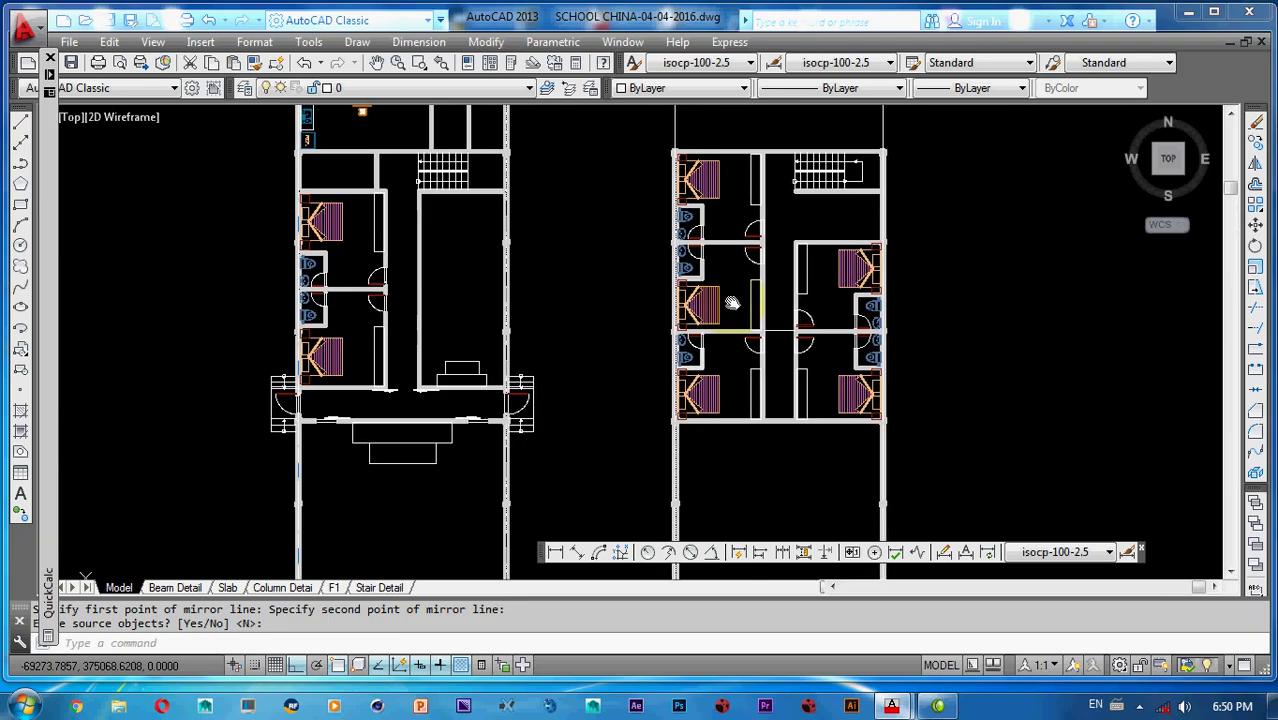
# - Copy the second plan's lower right bedroom door to the first plan's hall, at the inner wall corner below the staircase
pyautogui.scroll(8, 769, 295)
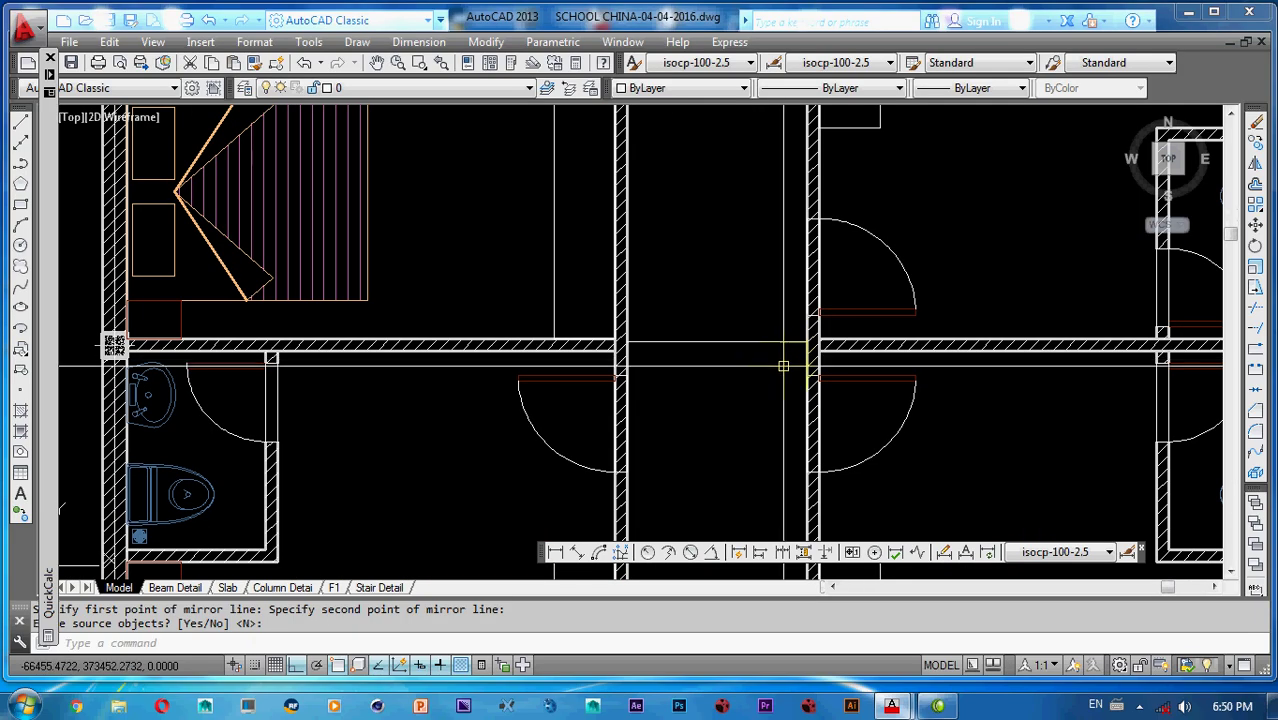
pyautogui.click(783, 366)
pyautogui.click(920, 479)
pyautogui.write('co')
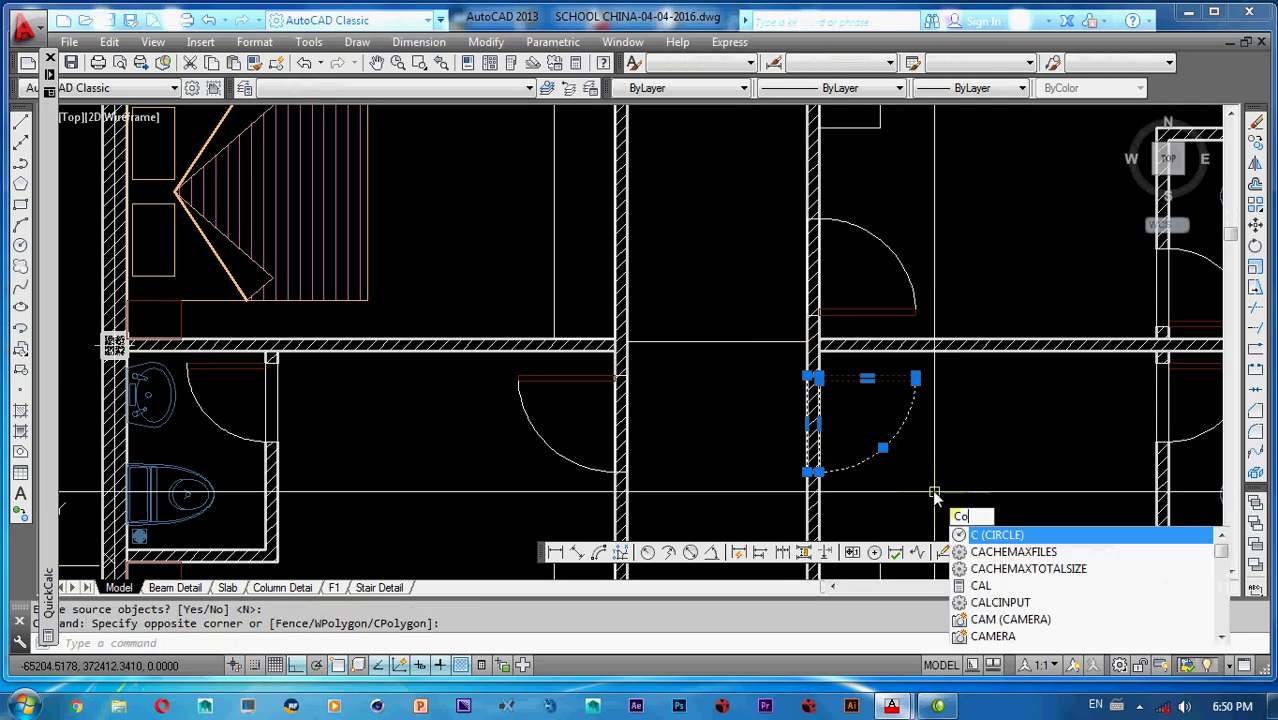
pyautogui.press('Return')
pyautogui.click(818, 352)
pyautogui.scroll(-5, 613, 328)
pyautogui.scroll(4, 562, 271)
pyautogui.scroll(5, 436, 239)
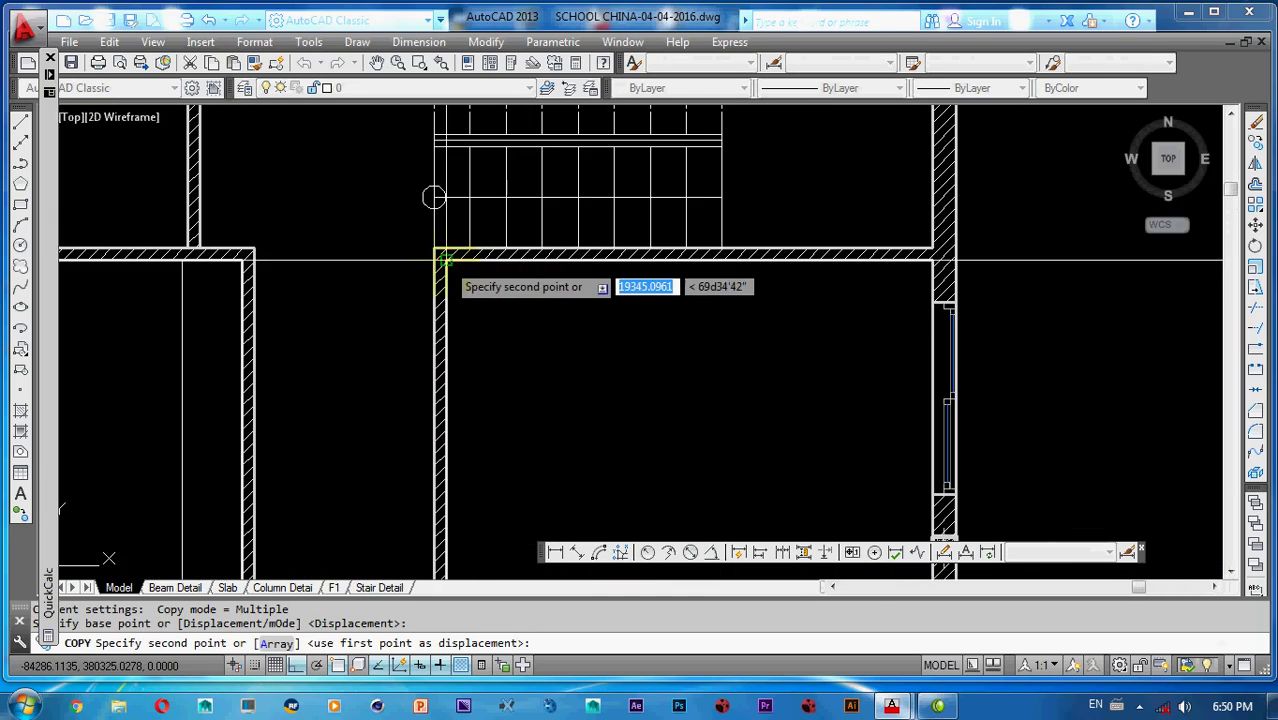
pyautogui.click(446, 260)
pyautogui.scroll(-5, 546, 300)
pyautogui.scroll(5, 497, 306)
pyautogui.press('Escape')
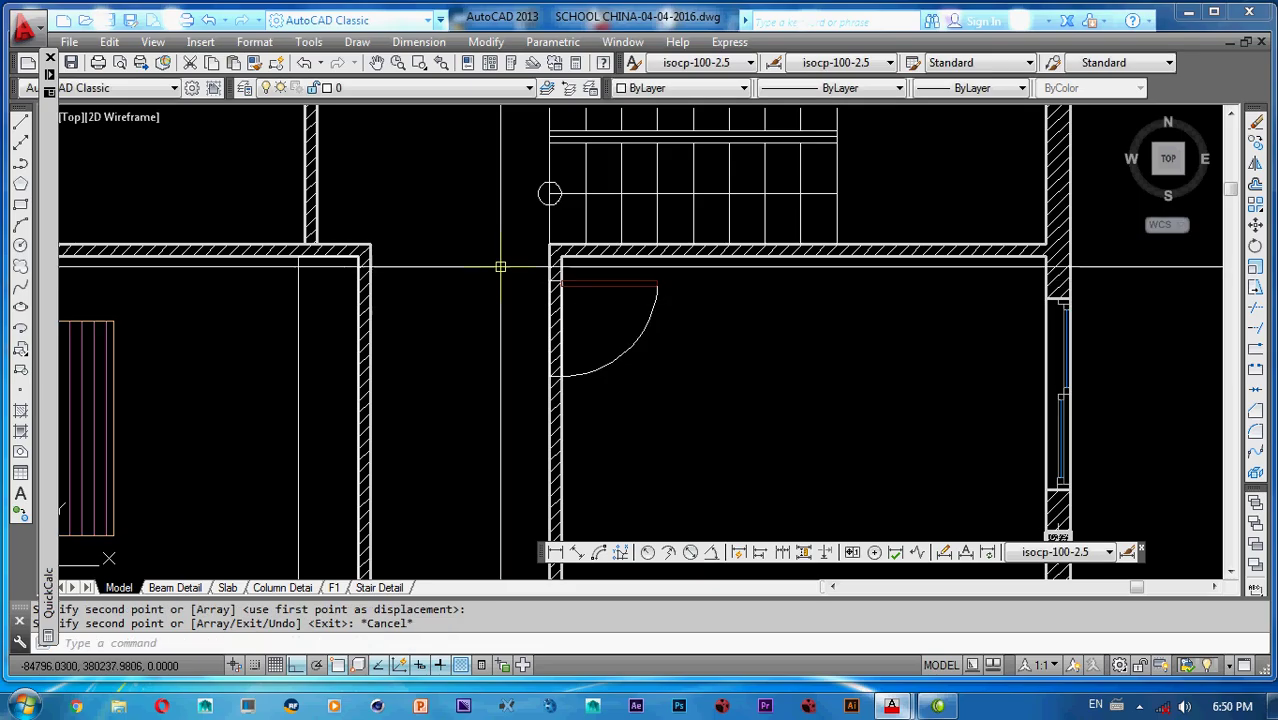
# - Place a copy of the hall's corridor door in the open floor to its right
pyautogui.click(499, 265)
pyautogui.click(722, 434)
pyautogui.moveTo(649, 389); pyautogui.dragTo(543, 413, button='middle')
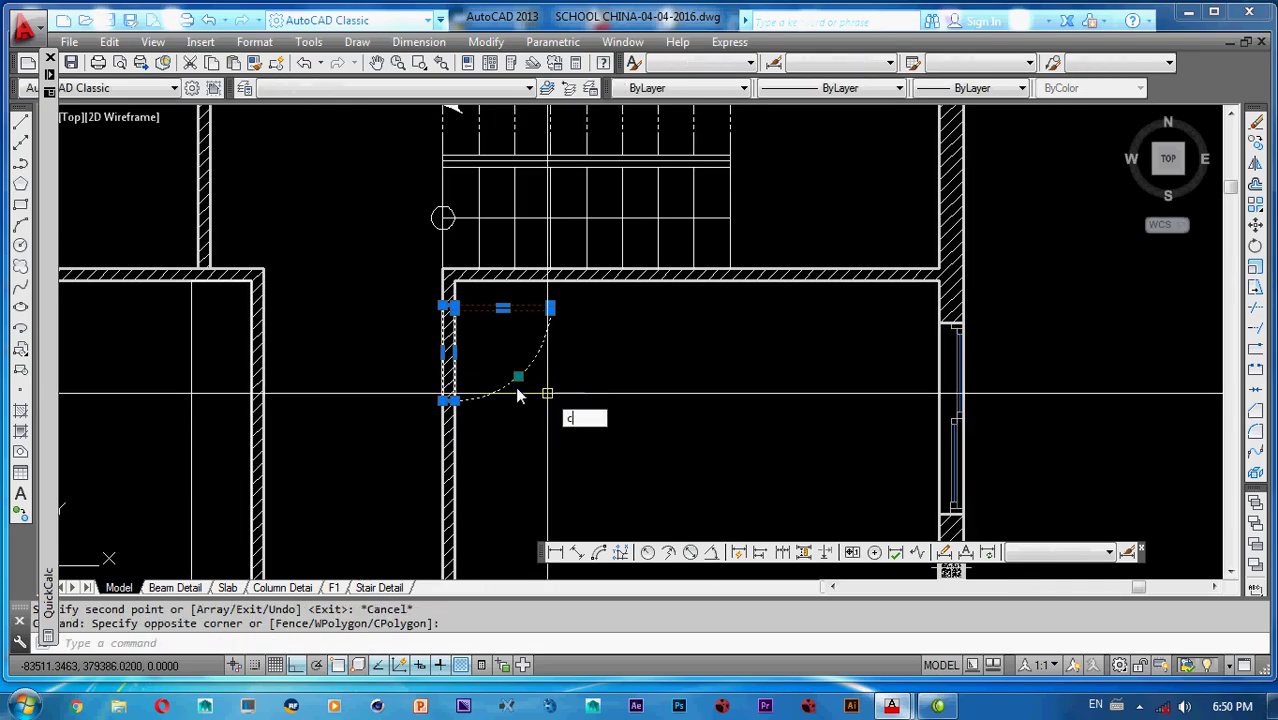
pyautogui.write('o')
pyautogui.press('Return')
pyautogui.click(455, 346)
pyautogui.click(749, 392)
pyautogui.press('Escape')
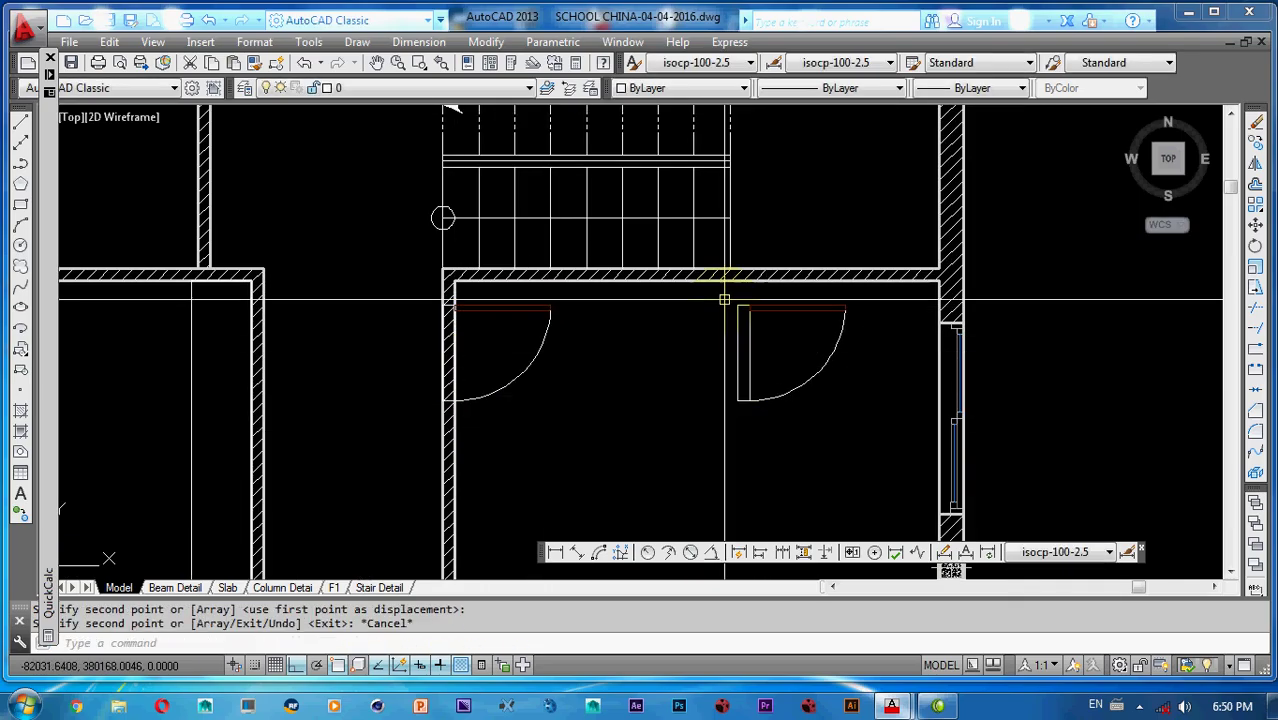
# - Rotate the copied hall door by -90 degrees about its upper frame corner
pyautogui.click(727, 294)
pyautogui.click(868, 461)
pyautogui.moveTo(795, 428); pyautogui.dragTo(759, 460, button='middle')
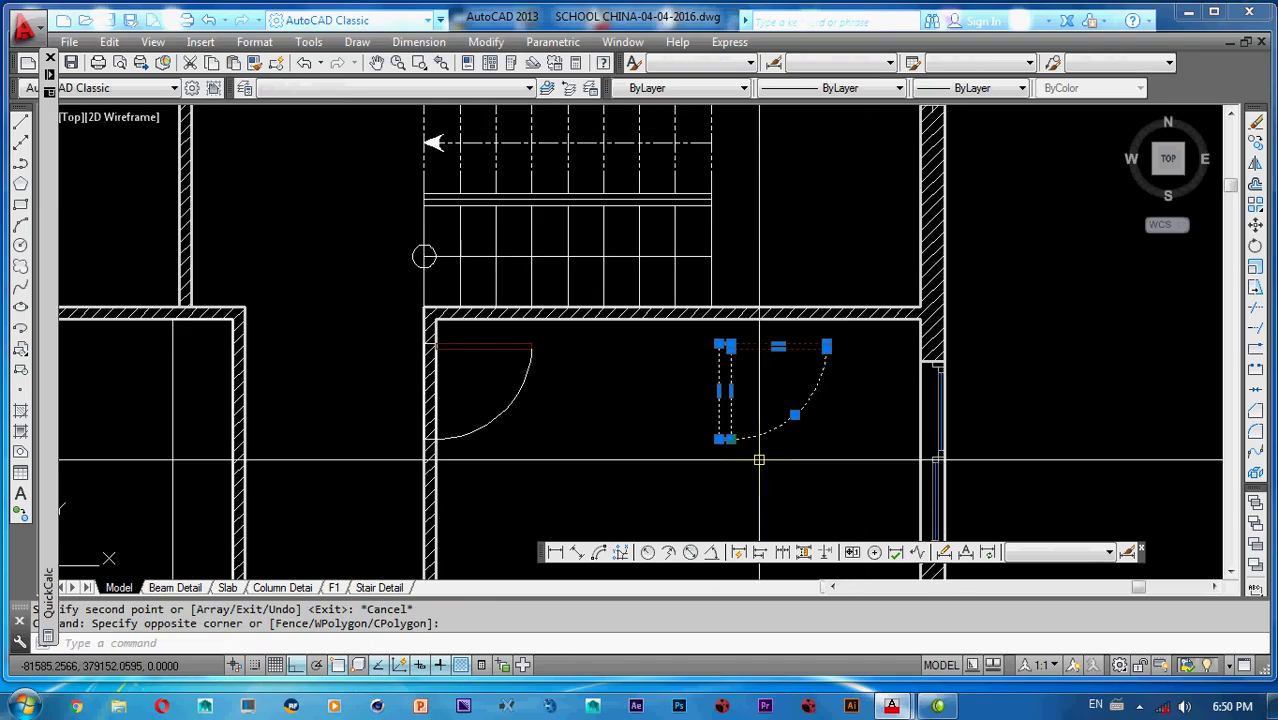
pyautogui.write('o')
pyautogui.press('Return')
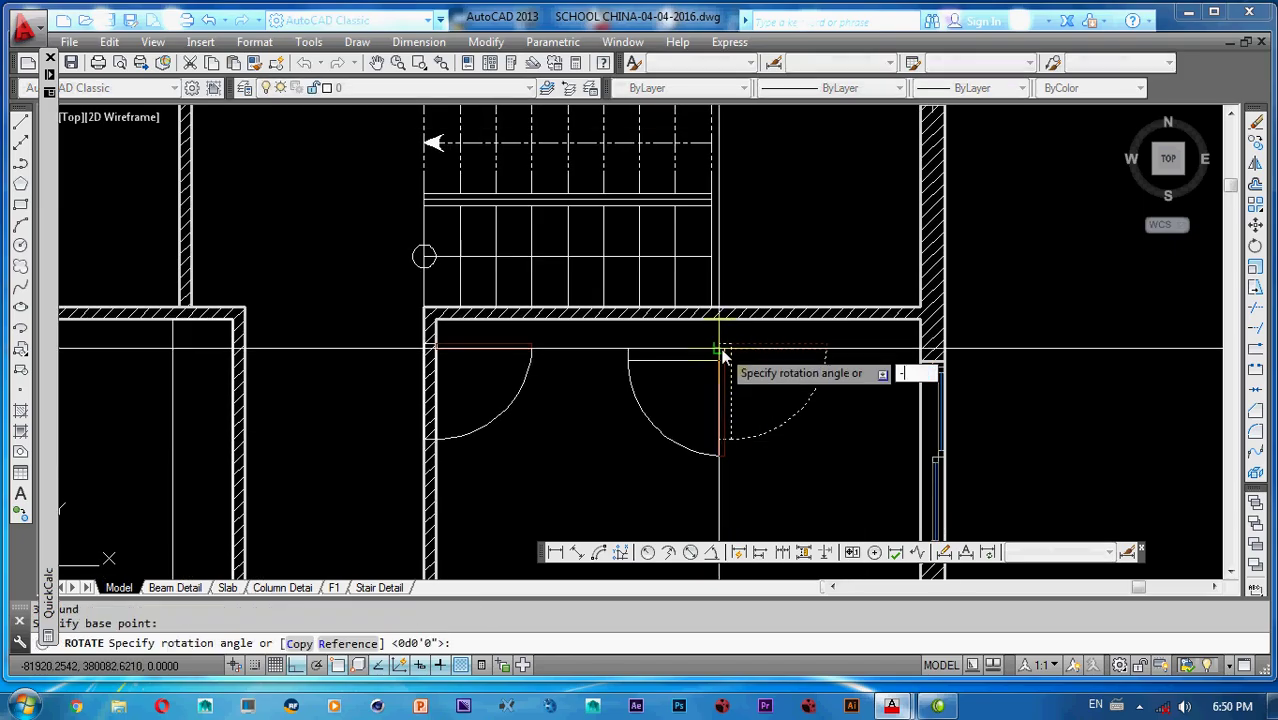
pyautogui.press('Return')
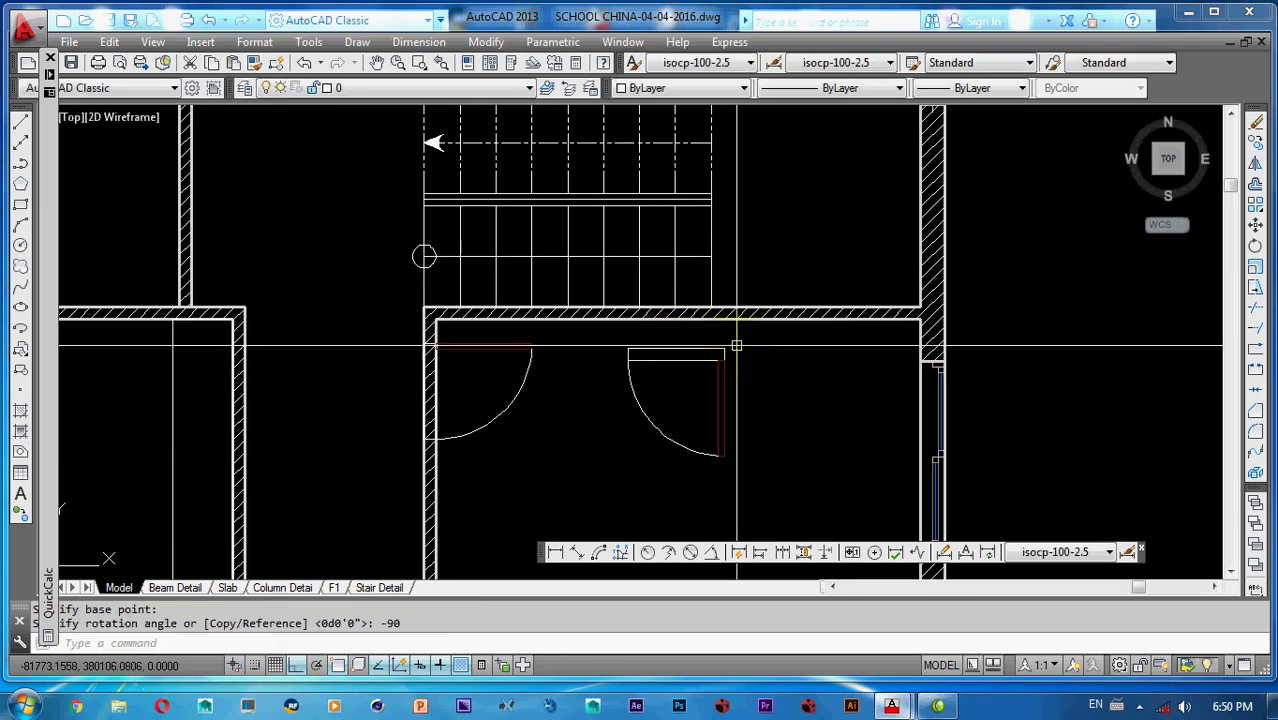
# - Mirror the rotated door about a horizontal axis just below it, erasing the source objects
pyautogui.click(742, 343)
pyautogui.click(590, 461)
pyautogui.write('mi')
pyautogui.press('Return')
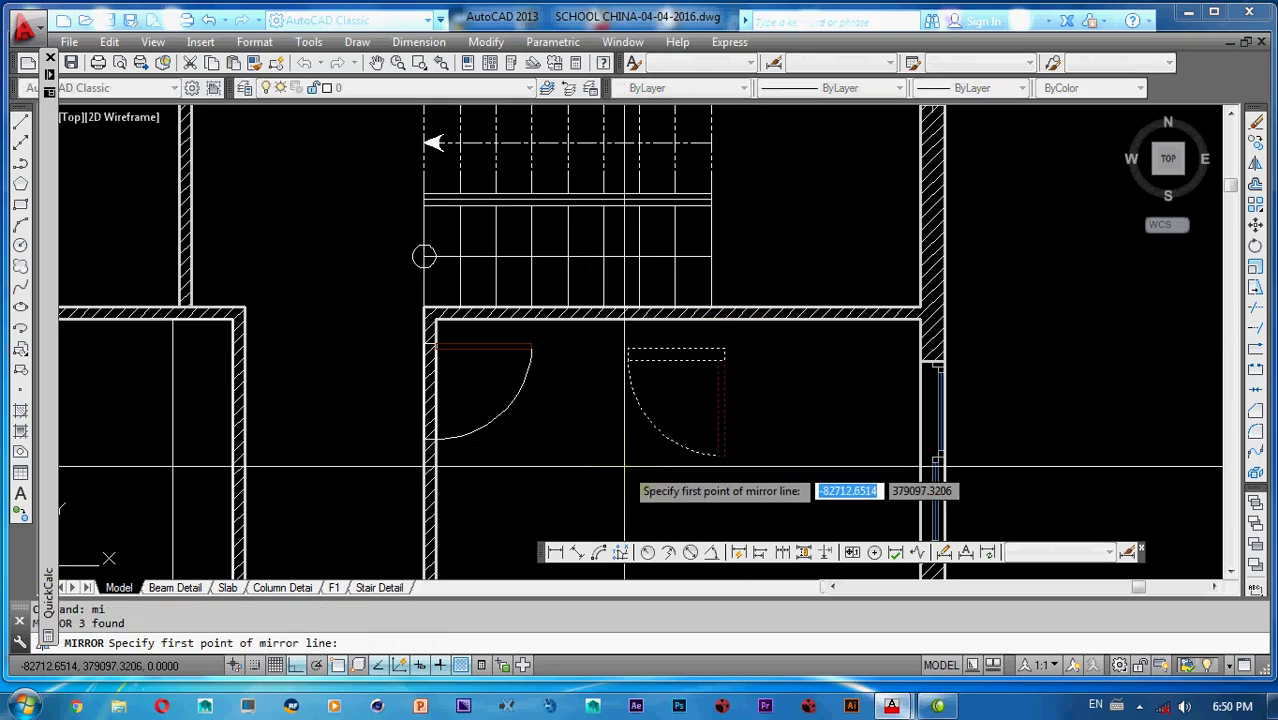
pyautogui.click(624, 468)
pyautogui.click(790, 472)
pyautogui.write('y')
pyautogui.press('Return')
pyautogui.moveTo(790, 472)
pyautogui.mouseDown(button='middle')
pyautogui.moveTo(759, 417)
pyautogui.moveTo(746, 311)
pyautogui.mouseUp(button='middle')
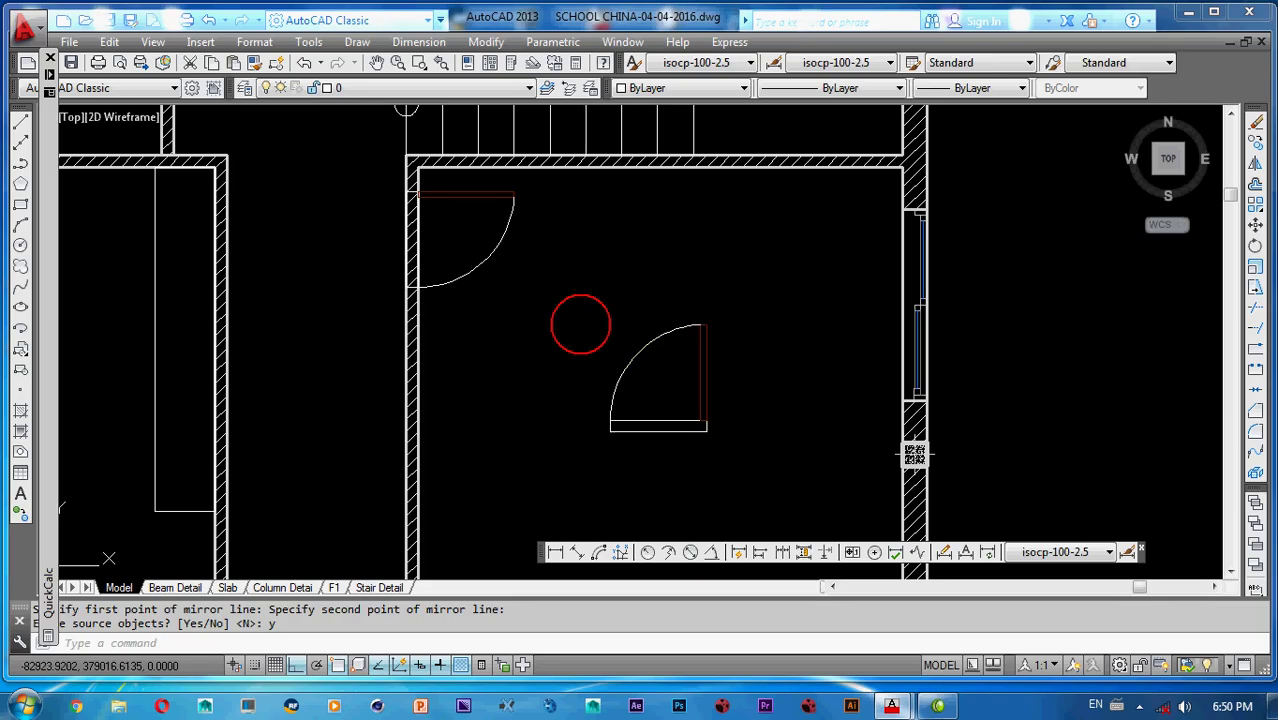
# - Move the mirrored door into the wall below the staircase, with its frame corner at the hall's upper right inner corner
pyautogui.click(580, 323)
pyautogui.click(730, 442)
pyautogui.write('m')
pyautogui.press('Return')
pyautogui.click(706, 432)
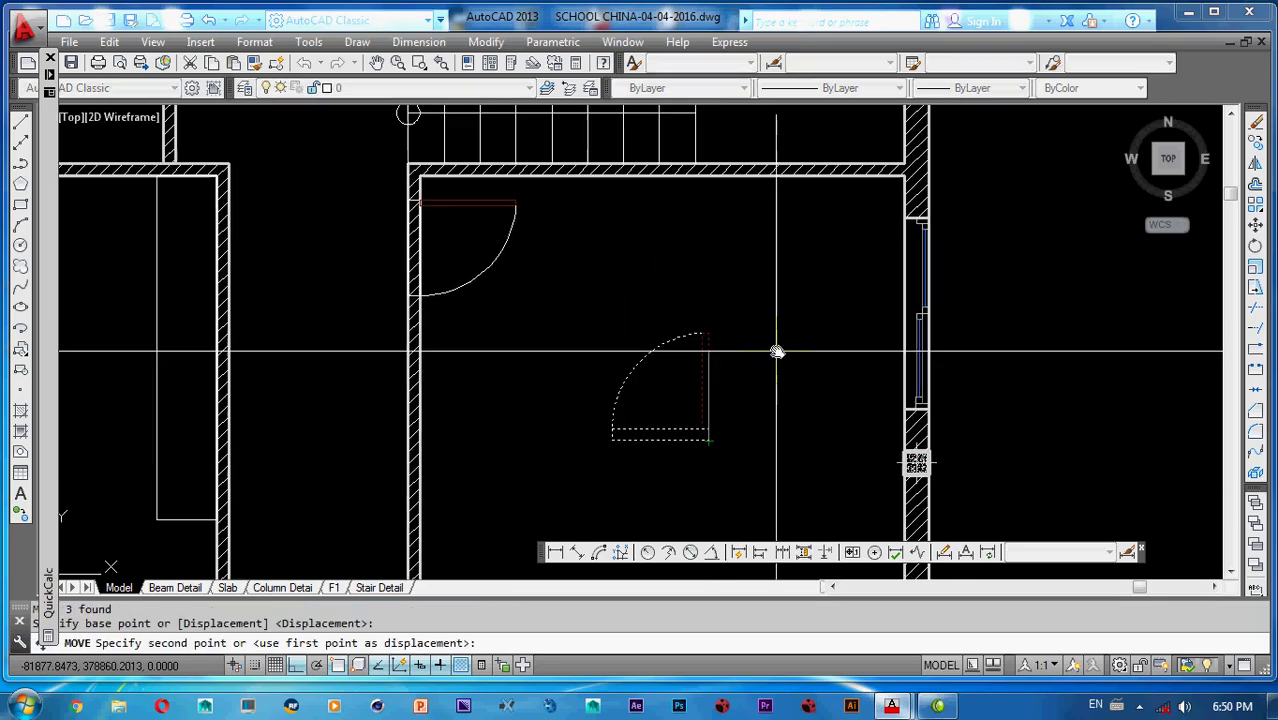
pyautogui.moveTo(777, 352); pyautogui.dragTo(731, 431, button='middle')
pyautogui.scroll(5, 852, 258)
pyautogui.click(874, 250)
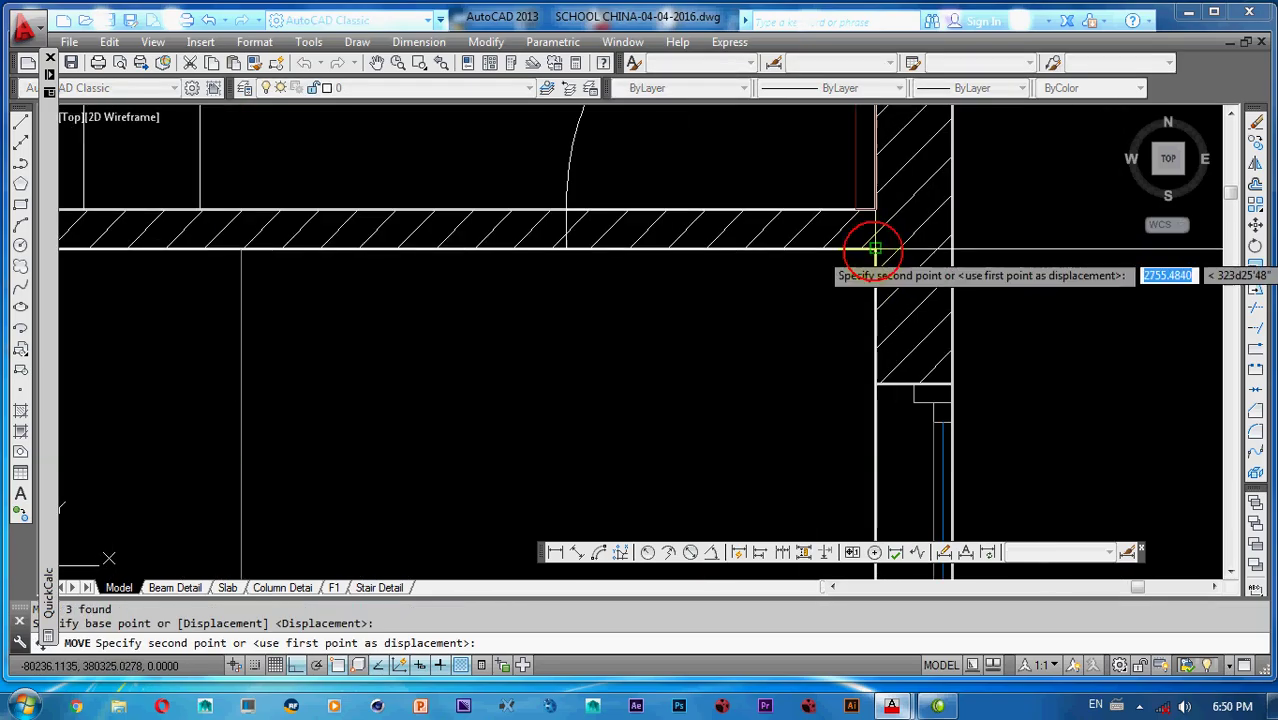
pyautogui.click(873, 248)
# - Move the door in the wall below the staircase 200 to the left, away from the outer wall
pyautogui.scroll(-3, 773, 345)
pyautogui.click(660, 272)
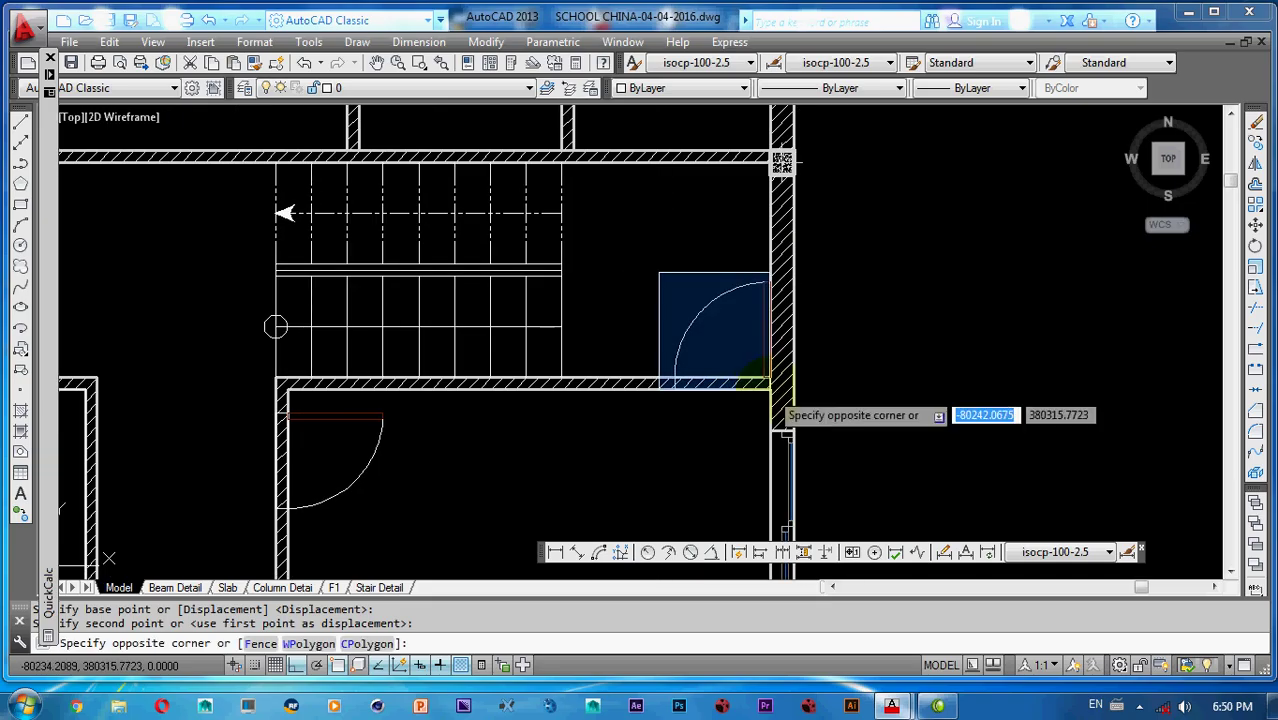
pyautogui.click(786, 429)
pyautogui.write('m')
pyautogui.press('Return')
pyautogui.click(948, 391)
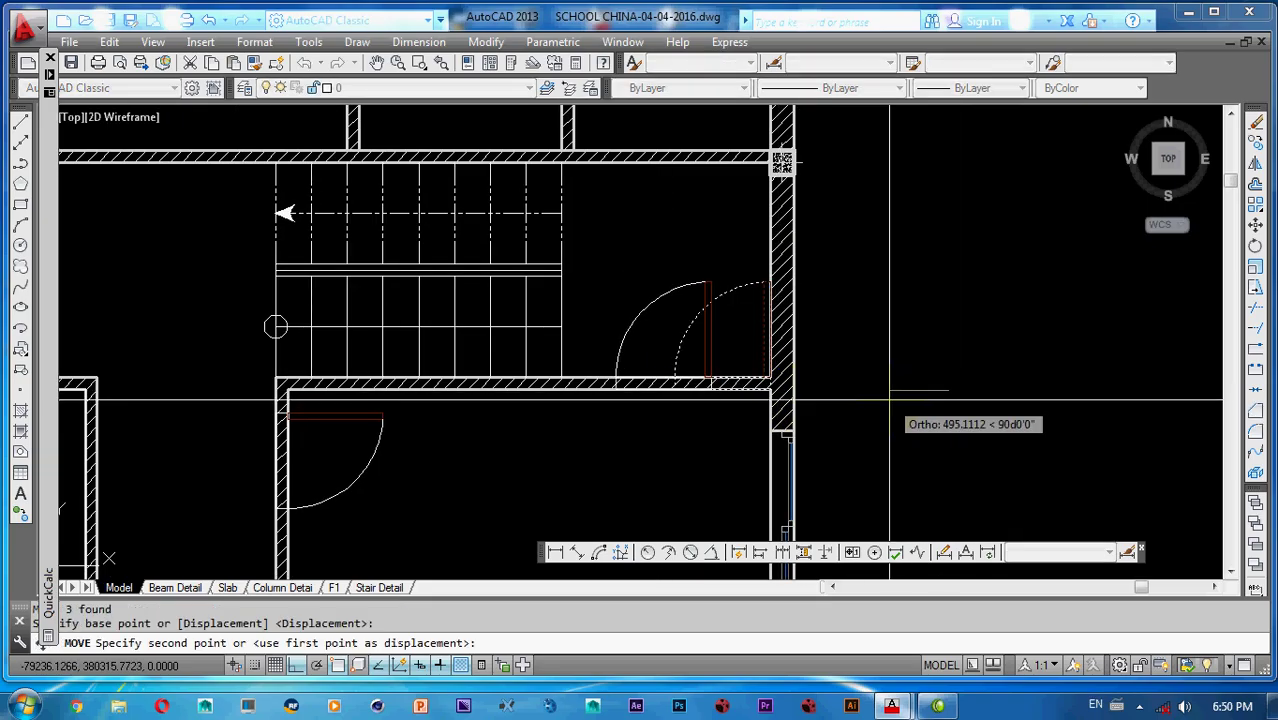
pyautogui.write('200')
pyautogui.press('Return')
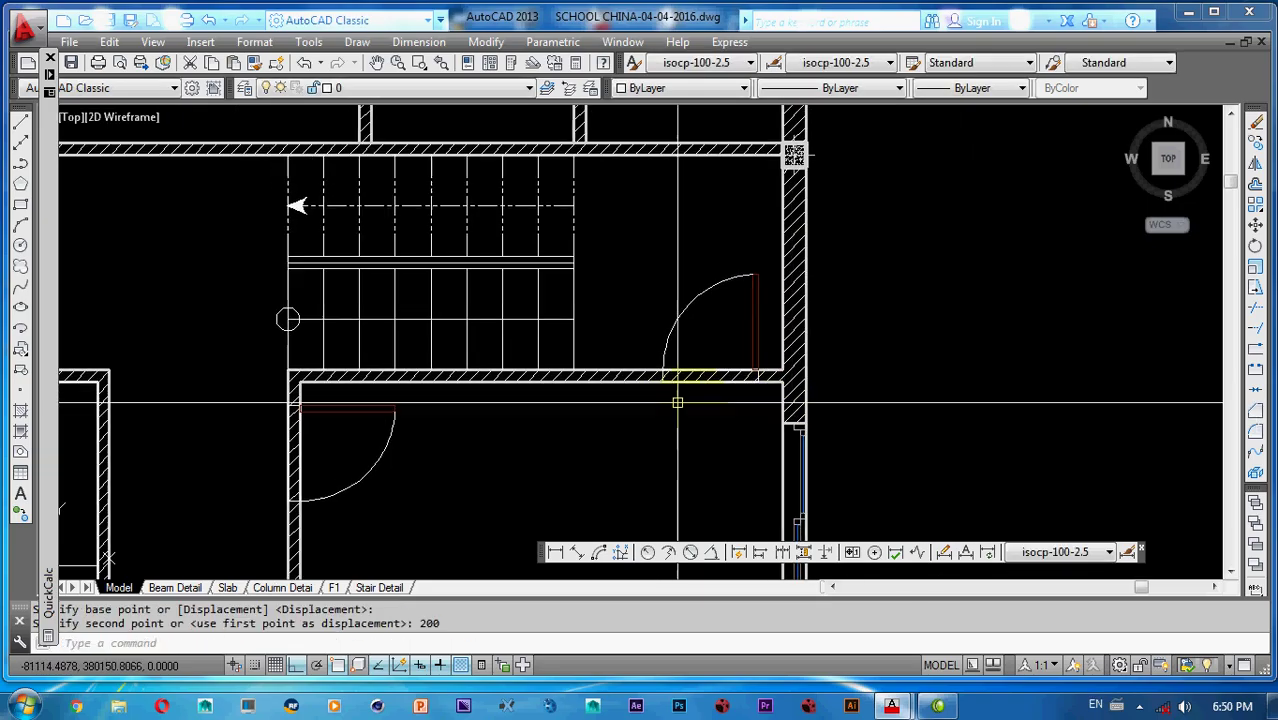
# - Trim the wall hatching out of the door opening in the wall below the staircase
pyautogui.scroll(5, 665, 375)
pyautogui.write('tr')
pyautogui.press('Return')
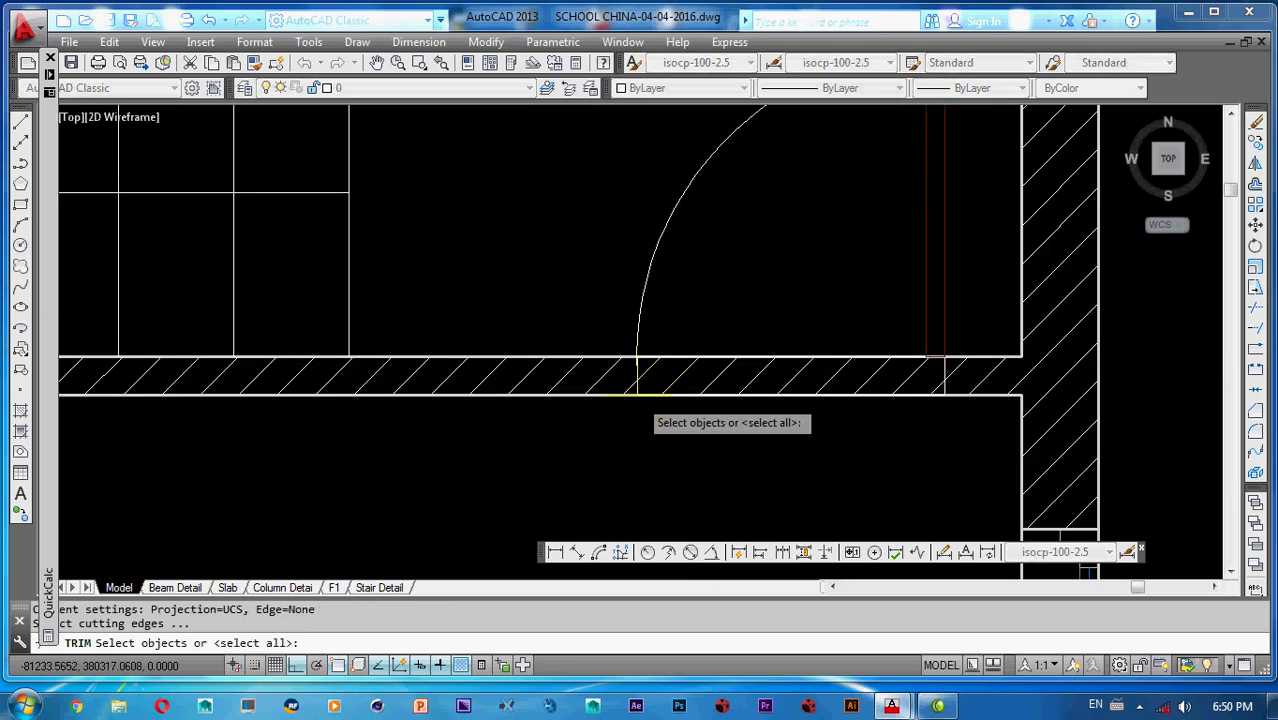
pyautogui.scroll(3, 638, 385)
pyautogui.press('Return')
pyautogui.scroll(-5, 648, 370)
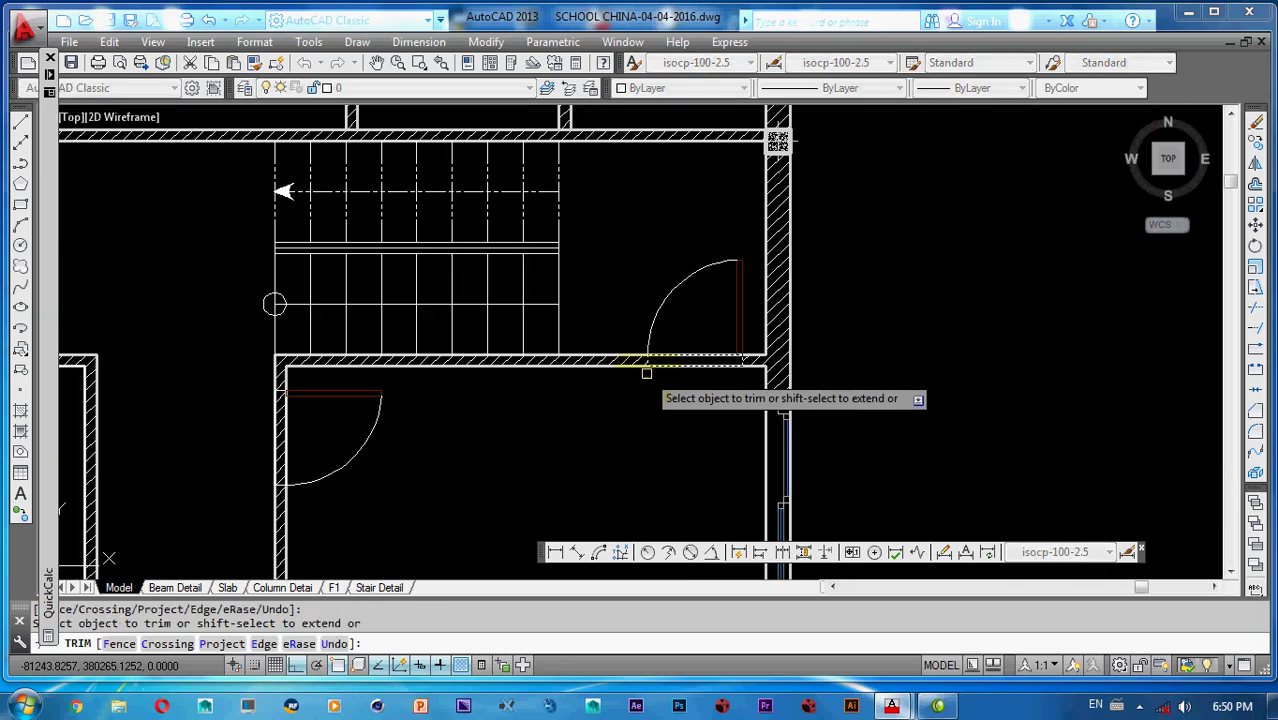
pyautogui.press('Escape')
pyautogui.press('Escape')
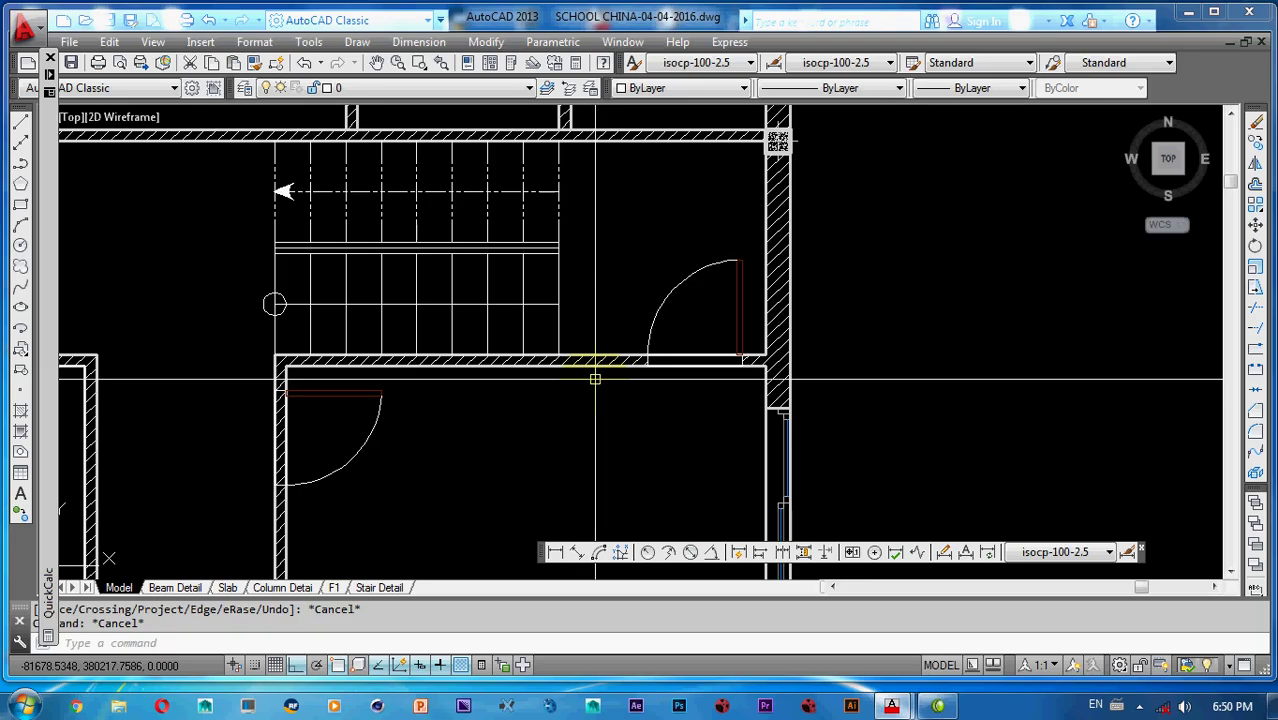
# - Trim the wall hatching out of the hall's upper door opening in the corridor wall
pyautogui.moveTo(526, 400); pyautogui.dragTo(642, 379, button='middle')
pyautogui.write('tr')
pyautogui.press('Return')
pyautogui.moveTo(401, 380); pyautogui.dragTo(507, 336, button='middle')
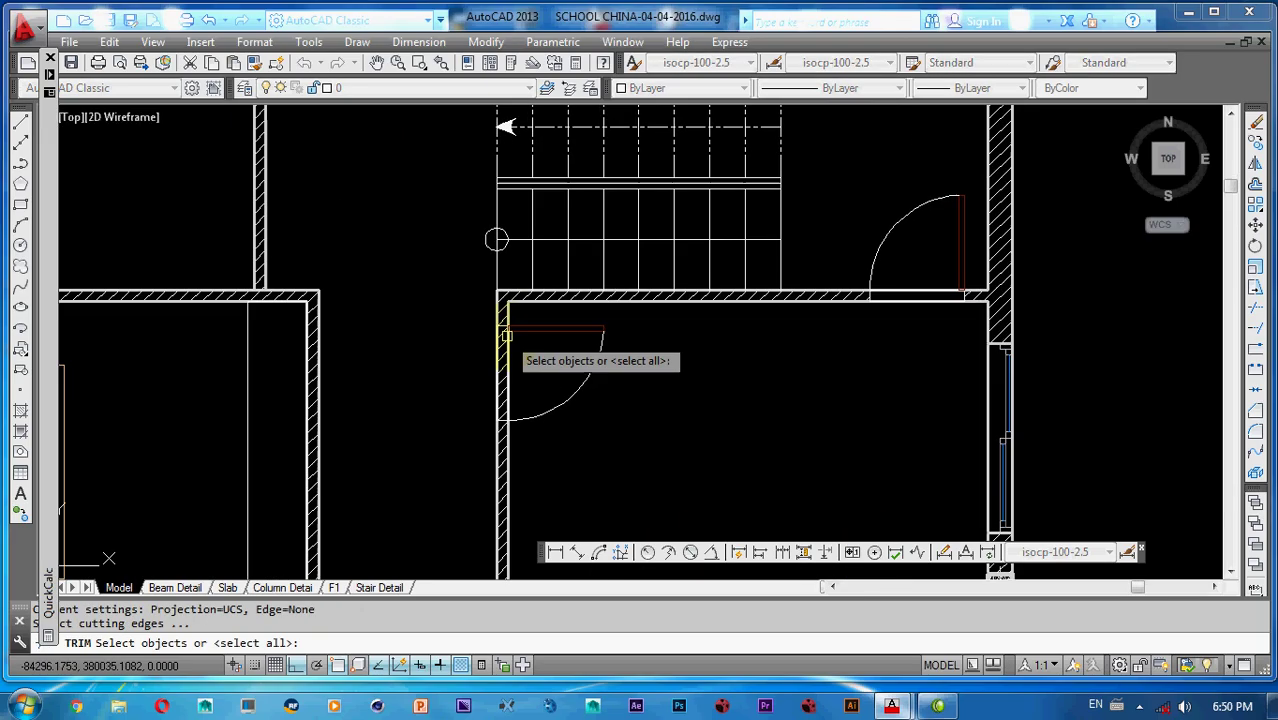
pyautogui.scroll(5, 506, 336)
pyautogui.press('Return')
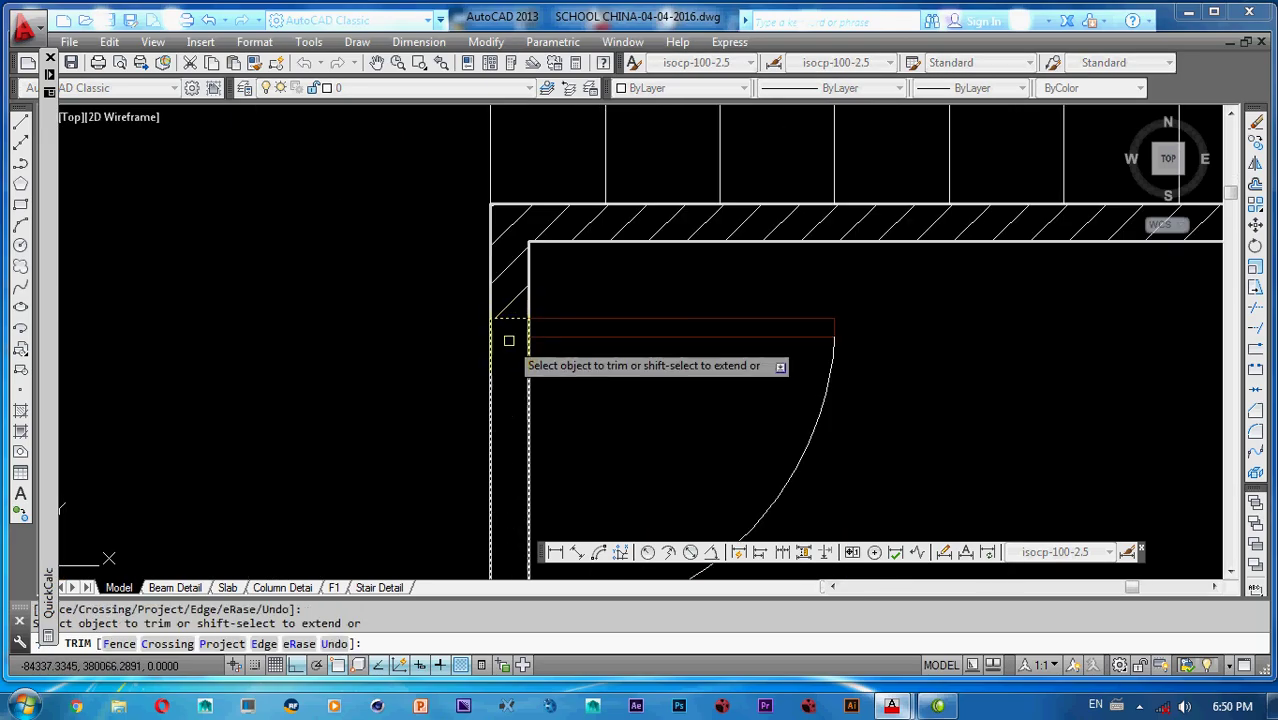
pyautogui.scroll(-8, 513, 336)
pyautogui.scroll(-3, 514, 340)
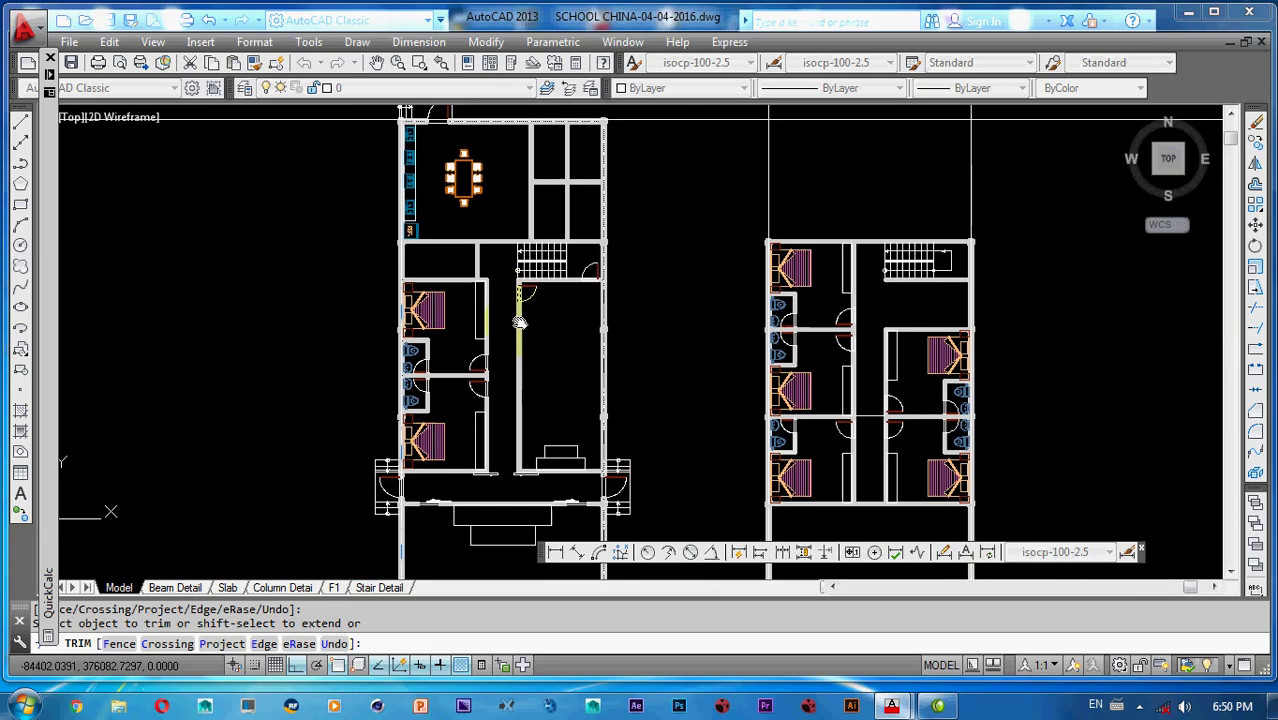
pyautogui.scroll(6, 460, 362)
pyautogui.moveTo(606, 372); pyautogui.dragTo(471, 257, button='middle')
pyautogui.scroll(-3, 478, 260)
pyautogui.moveTo(540, 295); pyautogui.dragTo(405, 366, button='middle')
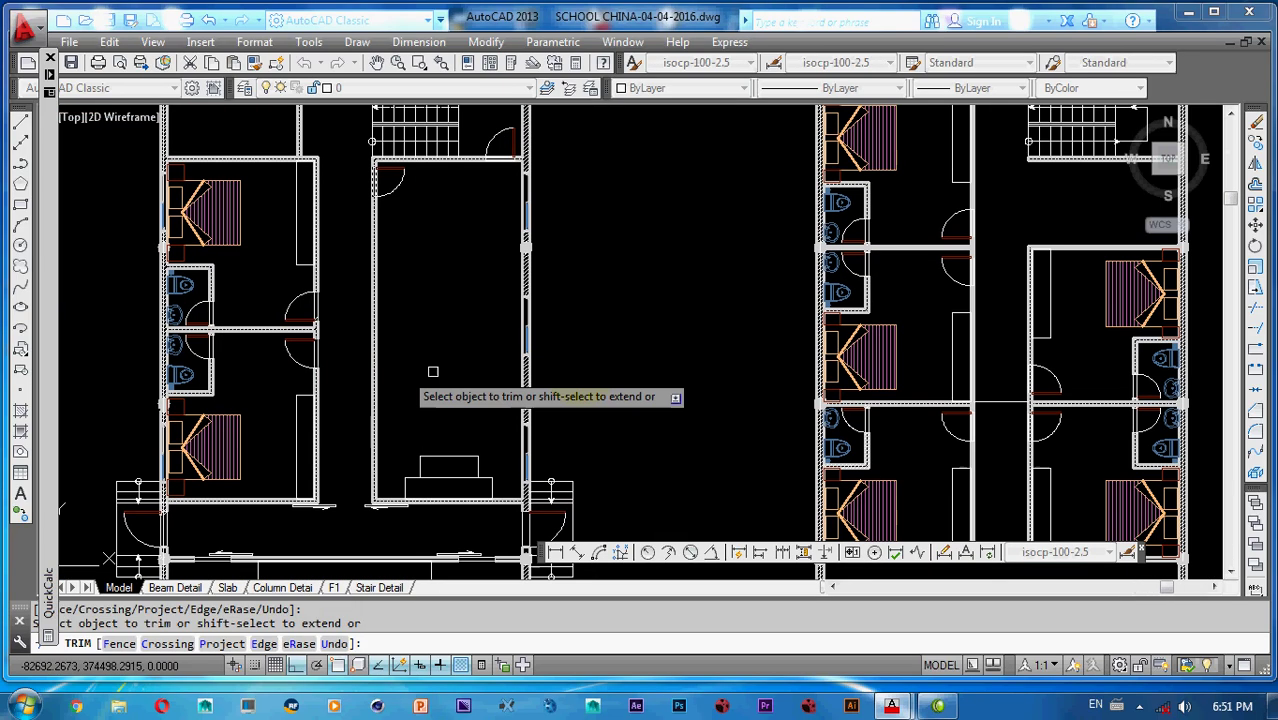
pyautogui.moveTo(662, 372); pyautogui.dragTo(688, 377, button='middle')
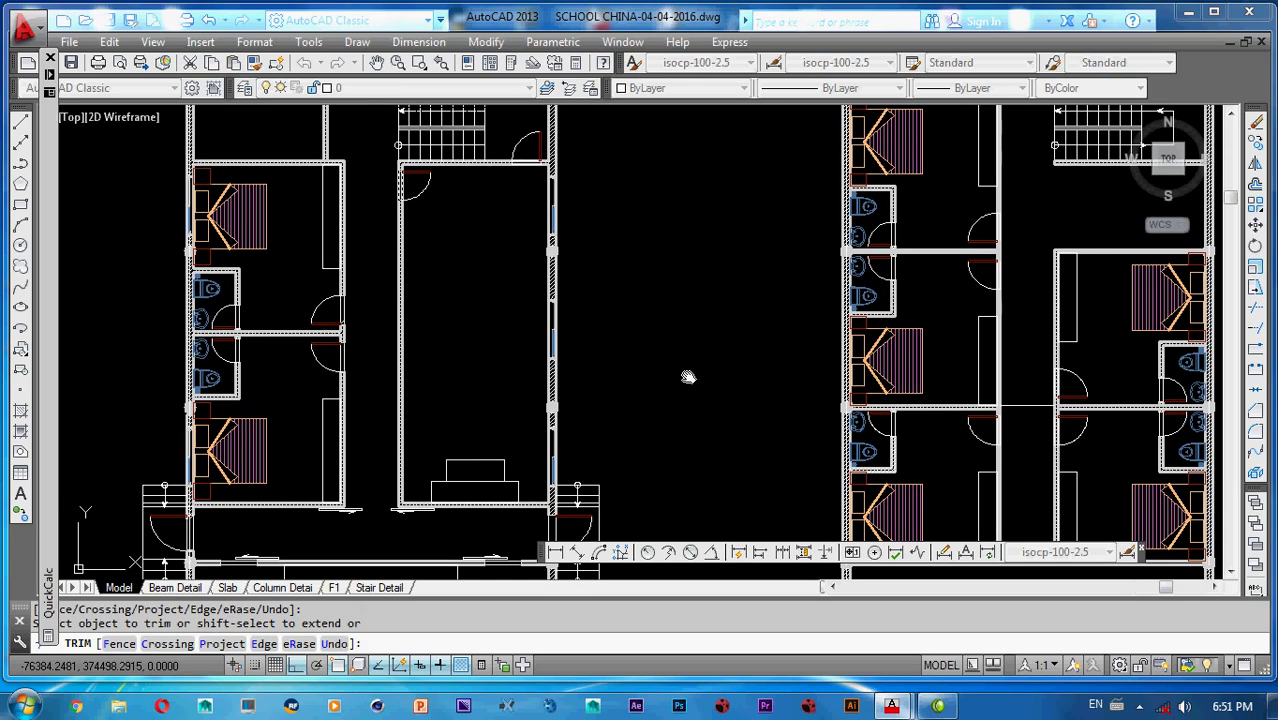
pyautogui.scroll(3, 314, 384)
pyautogui.press('Escape')
pyautogui.press('Escape')
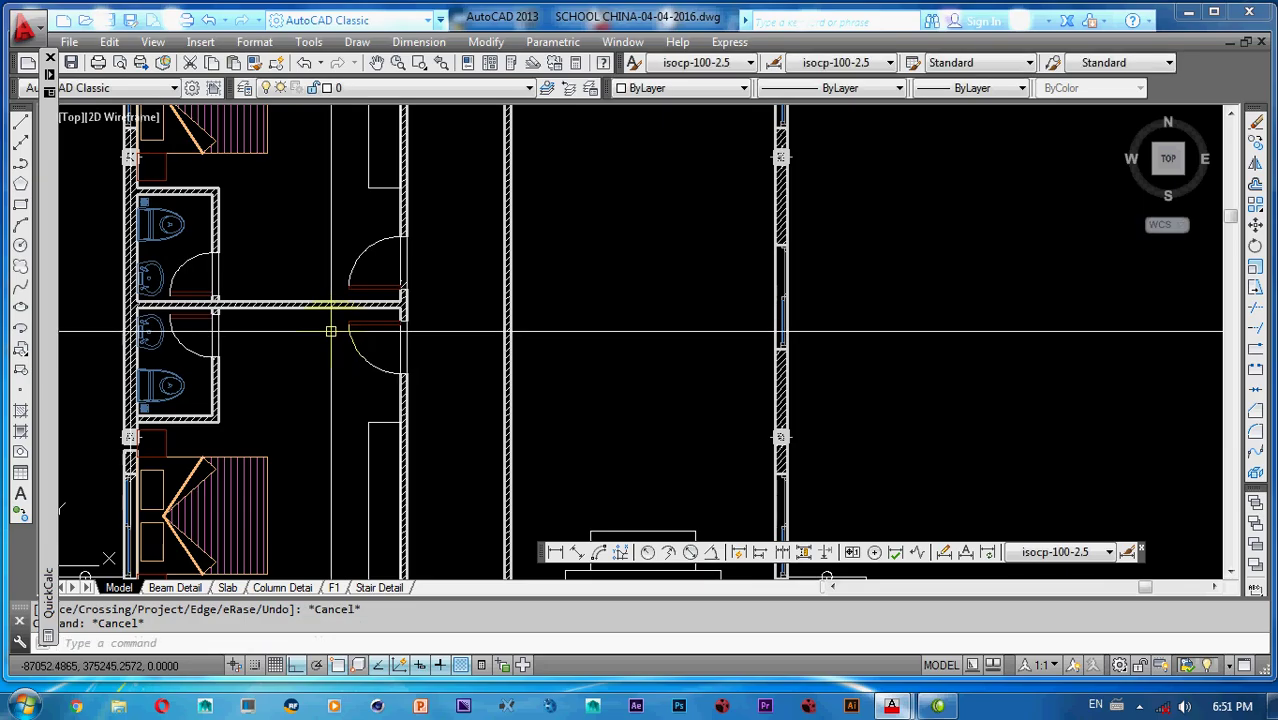
# - Mirror the first plan's lower bedroom door about the corridor's vertical centre line onto the hall wall, keeping the source
pyautogui.scroll(1, 335, 315)
pyautogui.click(336, 315)
pyautogui.click(456, 422)
pyautogui.scroll(-2, 505, 416)
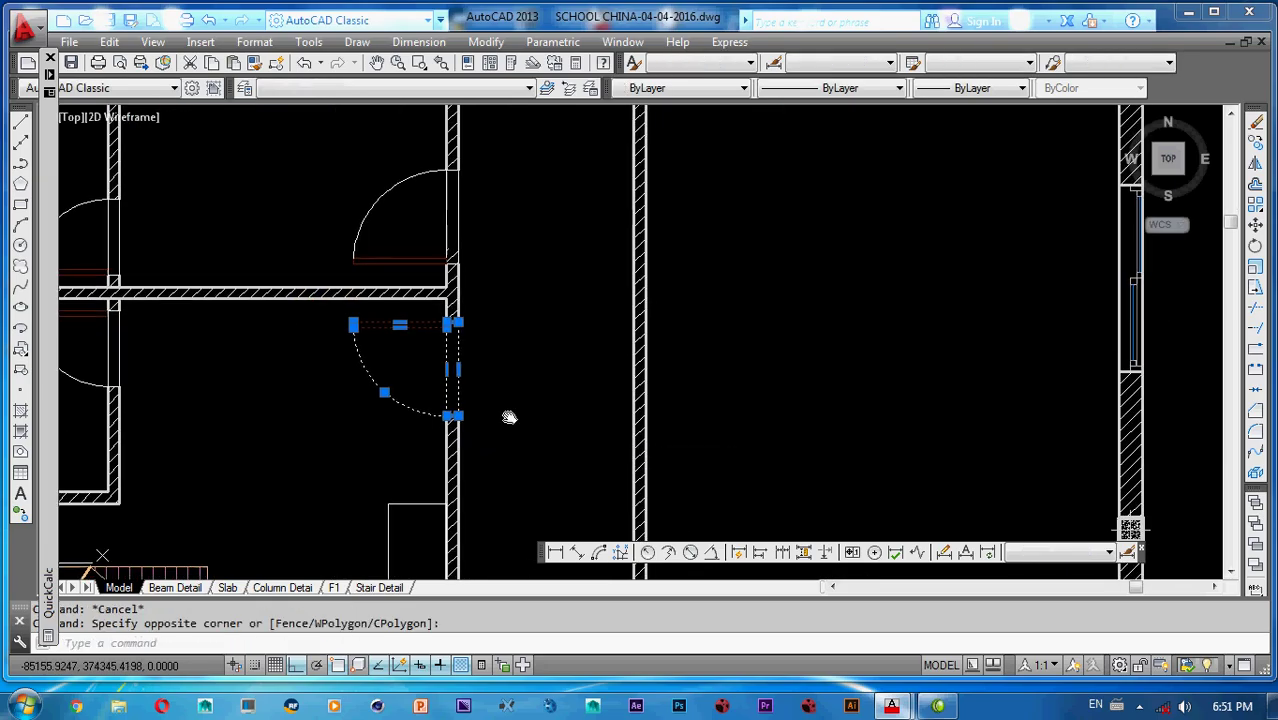
pyautogui.write('mi')
pyautogui.scroll(-3, 502, 397)
pyautogui.press('Return')
pyautogui.moveTo(531, 396); pyautogui.dragTo(527, 316, button='middle')
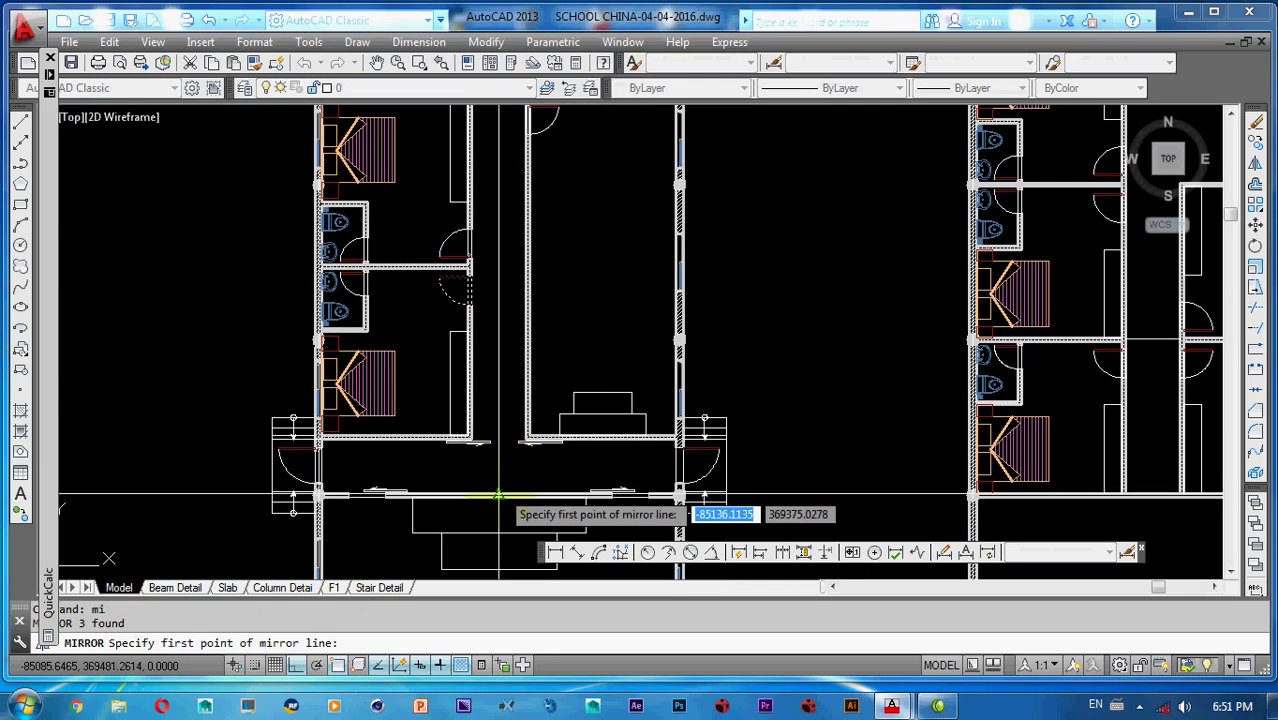
pyautogui.click(498, 494)
pyautogui.click(497, 472)
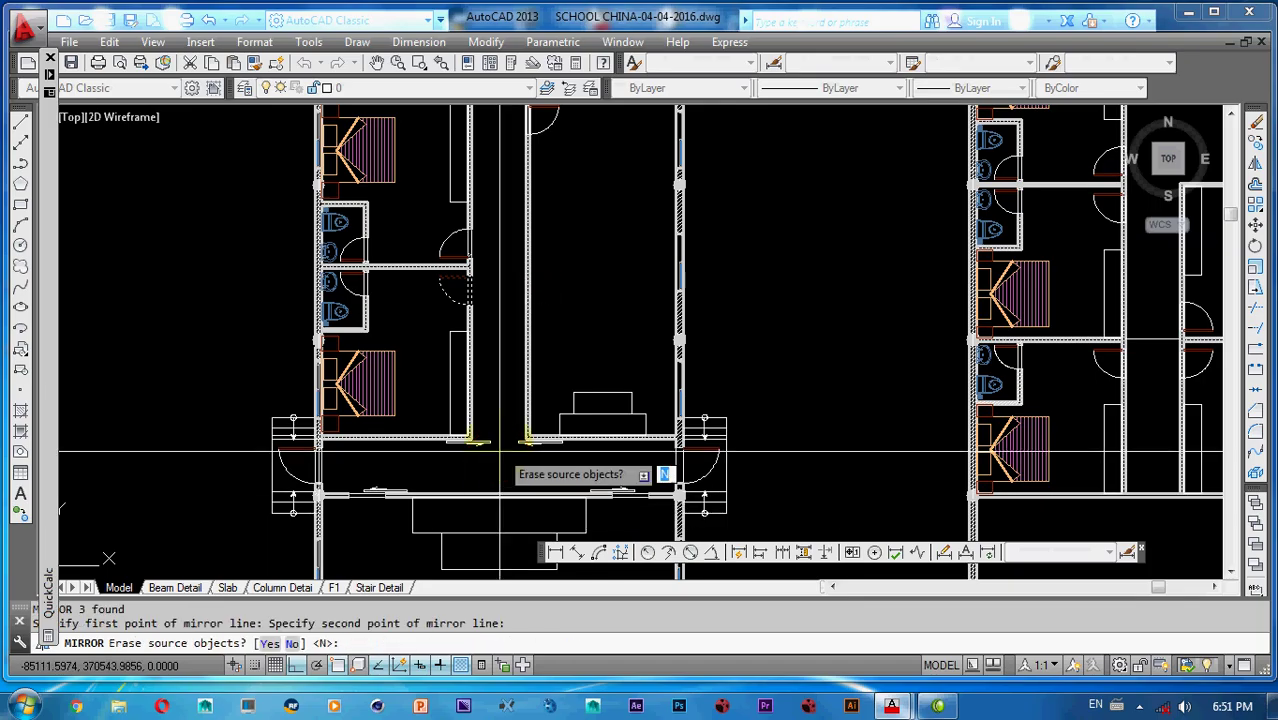
pyautogui.press('Return')
# - Trim the wall hatching out of the mirrored door's opening in the hall's corridor wall
pyautogui.moveTo(506, 320); pyautogui.dragTo(517, 347, button='middle')
pyautogui.scroll(5, 545, 306)
pyautogui.write('tr')
pyautogui.press('Return')
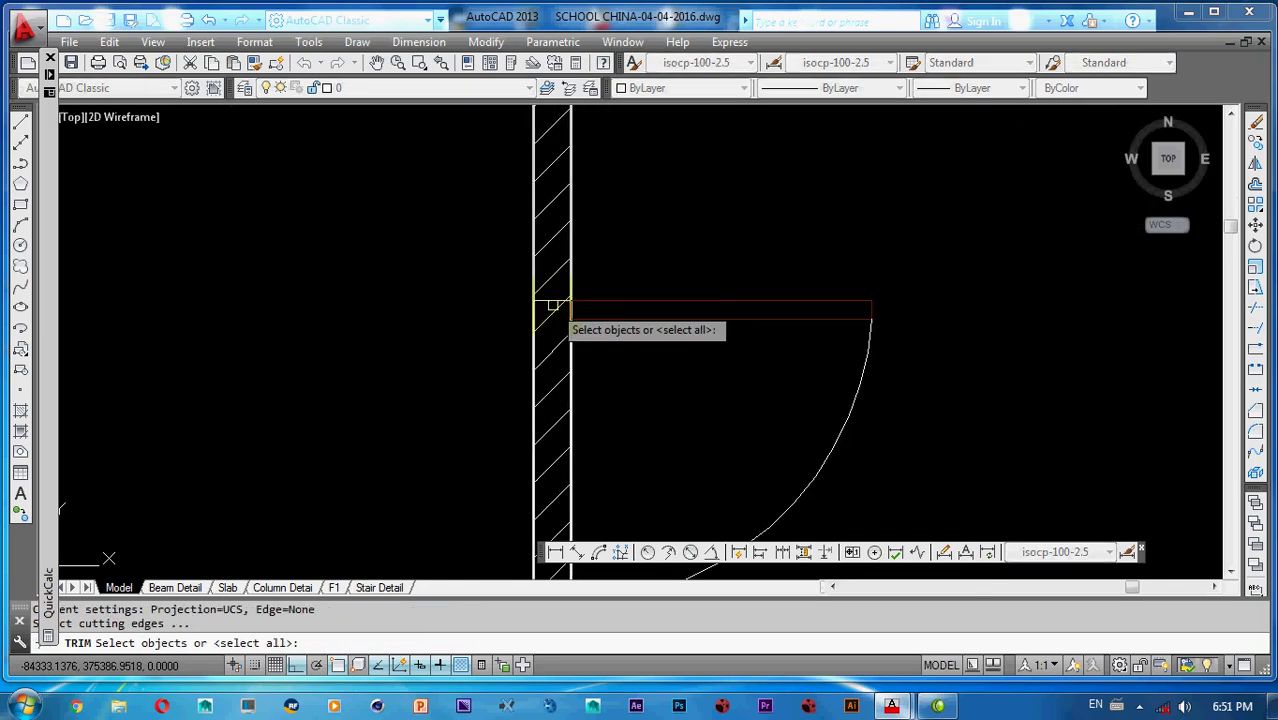
pyautogui.press('Return')
pyautogui.scroll(-4, 550, 320)
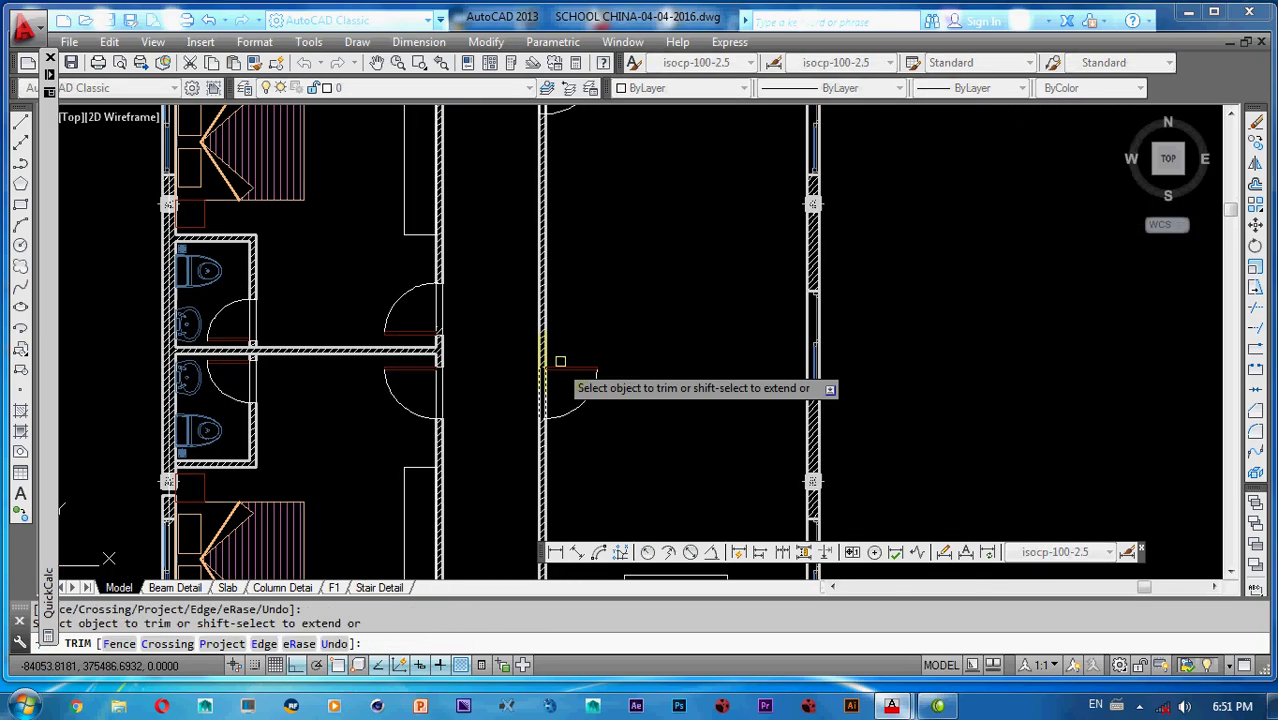
pyautogui.press('Escape')
pyautogui.scroll(-6, 620, 385)
pyautogui.moveTo(659, 320)
pyautogui.mouseDown(button='middle')
pyautogui.moveTo(633, 318)
pyautogui.moveTo(713, 379)
pyautogui.mouseUp(button='middle')
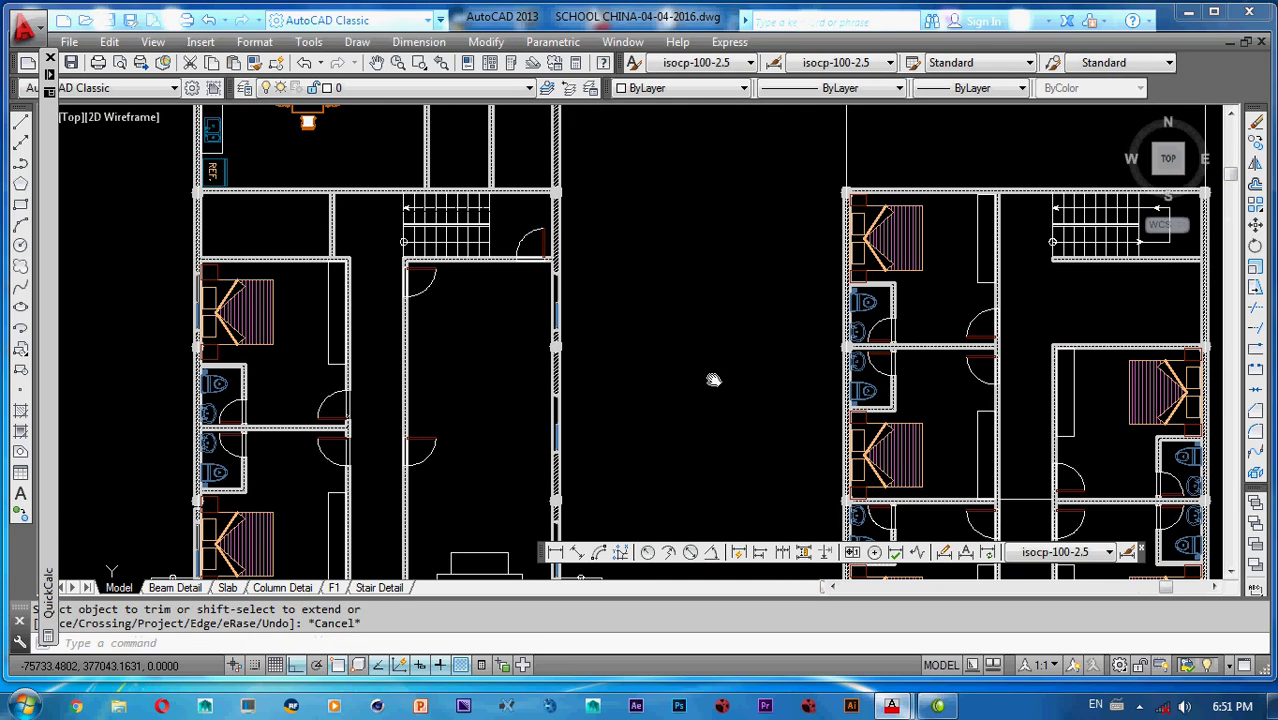
pyautogui.scroll(3, 713, 379)
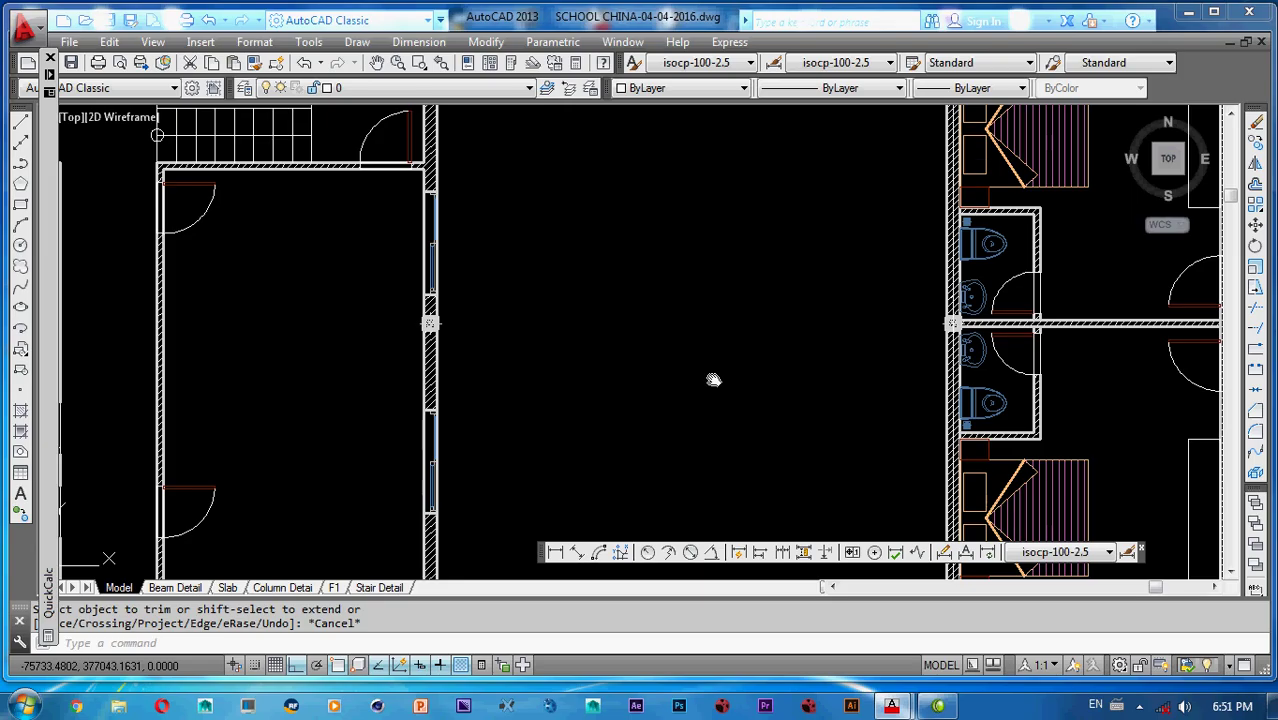
pyautogui.moveTo(713, 379); pyautogui.dragTo(820, 469, button='middle')
pyautogui.moveTo(368, 357); pyautogui.dragTo(520, 470, button='middle')
pyautogui.scroll(-3, 509, 379)
pyautogui.moveTo(393, 256); pyautogui.dragTo(440, 376, button='middle')
pyautogui.scroll(5, 394, 190)
pyautogui.click(402, 165)
pyautogui.click(528, 351)
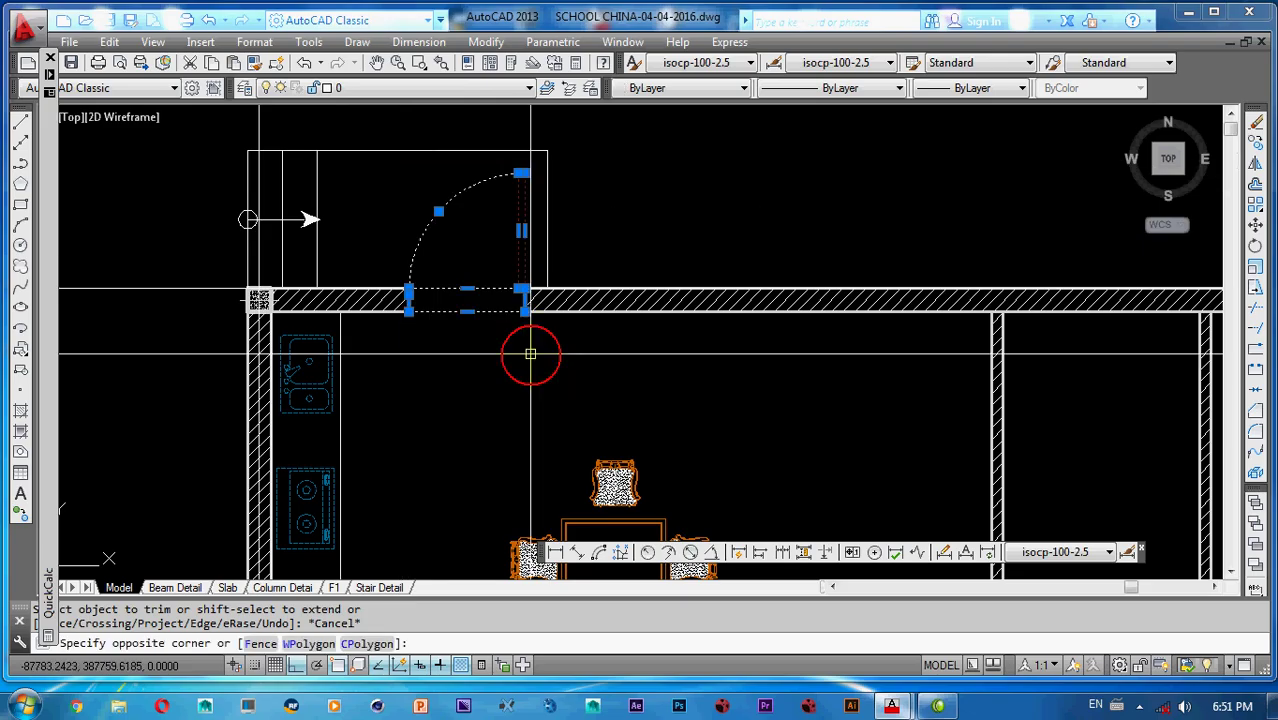
pyautogui.moveTo(534, 328); pyautogui.dragTo(489, 318, button='middle')
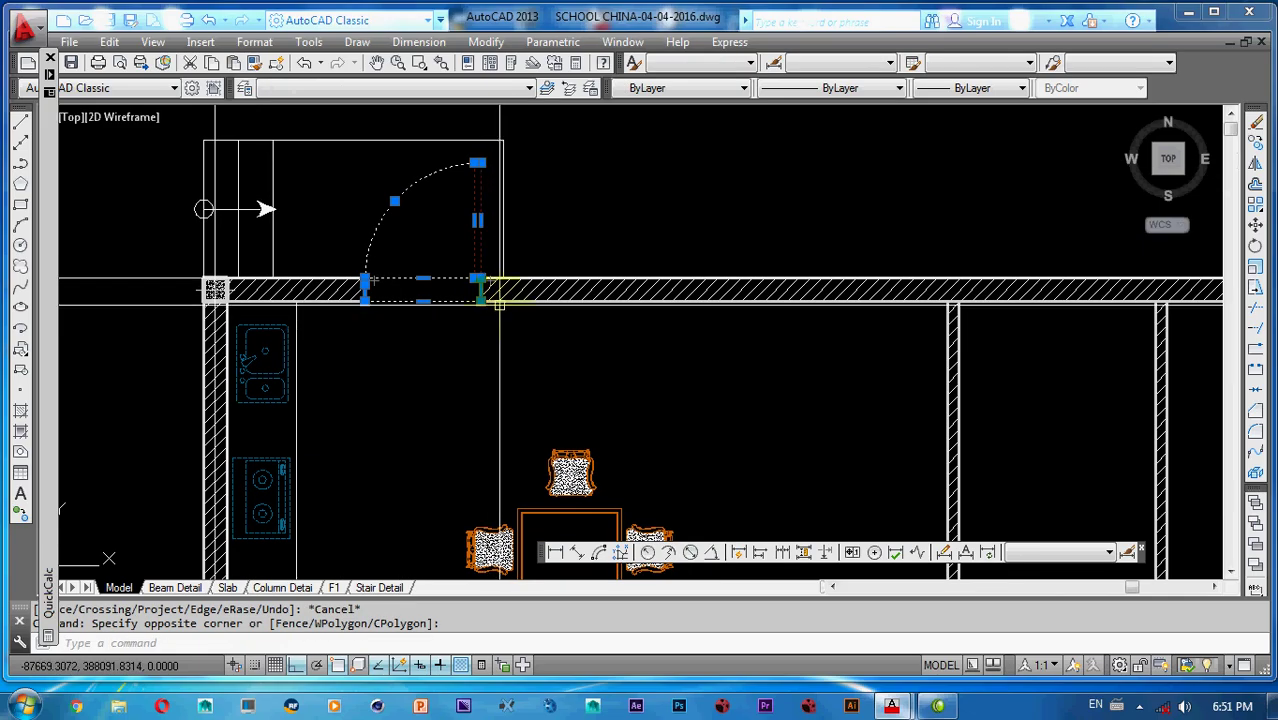
pyautogui.press('Escape')
# - Copy the first plan's kitchen entrance door from the upper outside wall to the dining room's lower wall, beside the staircase
pyautogui.scroll(-5, 500, 305)
pyautogui.moveTo(475, 257); pyautogui.dragTo(411, 105, button='middle')
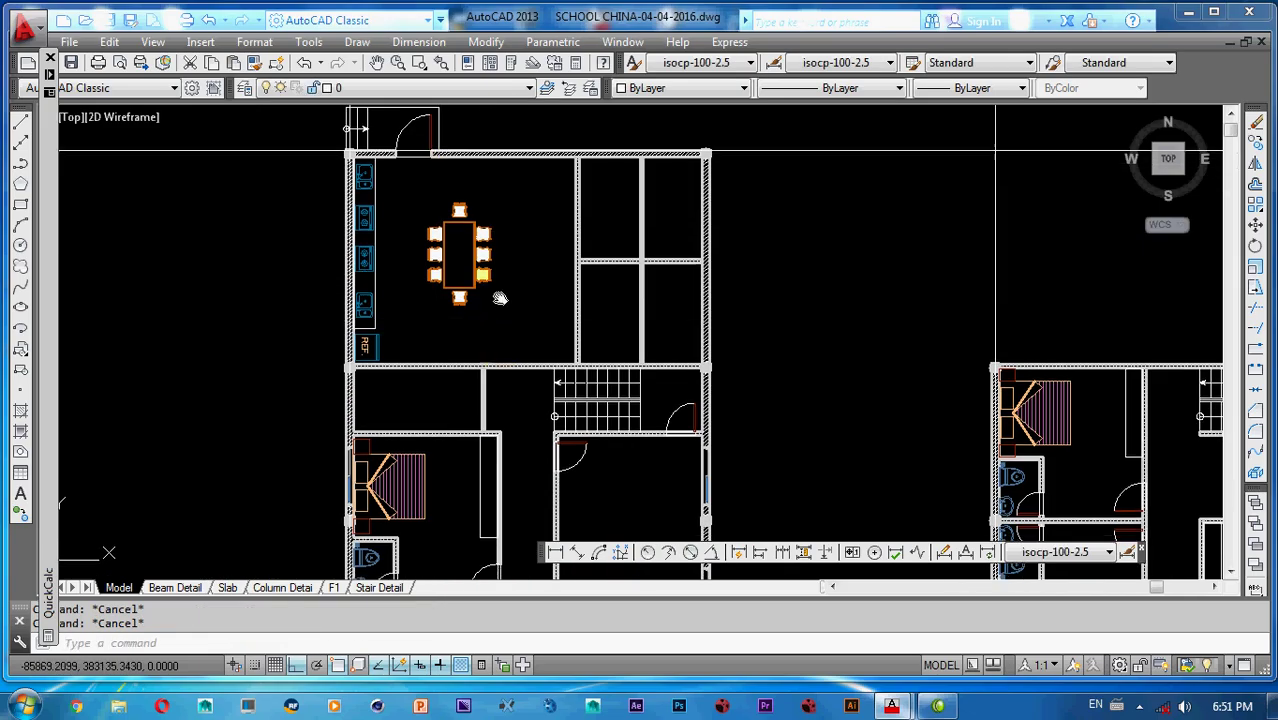
pyautogui.moveTo(499, 297)
pyautogui.mouseDown(button='middle')
pyautogui.moveTo(482, 194)
pyautogui.moveTo(537, 412)
pyautogui.mouseUp(button='middle')
pyautogui.scroll(5, 441, 253)
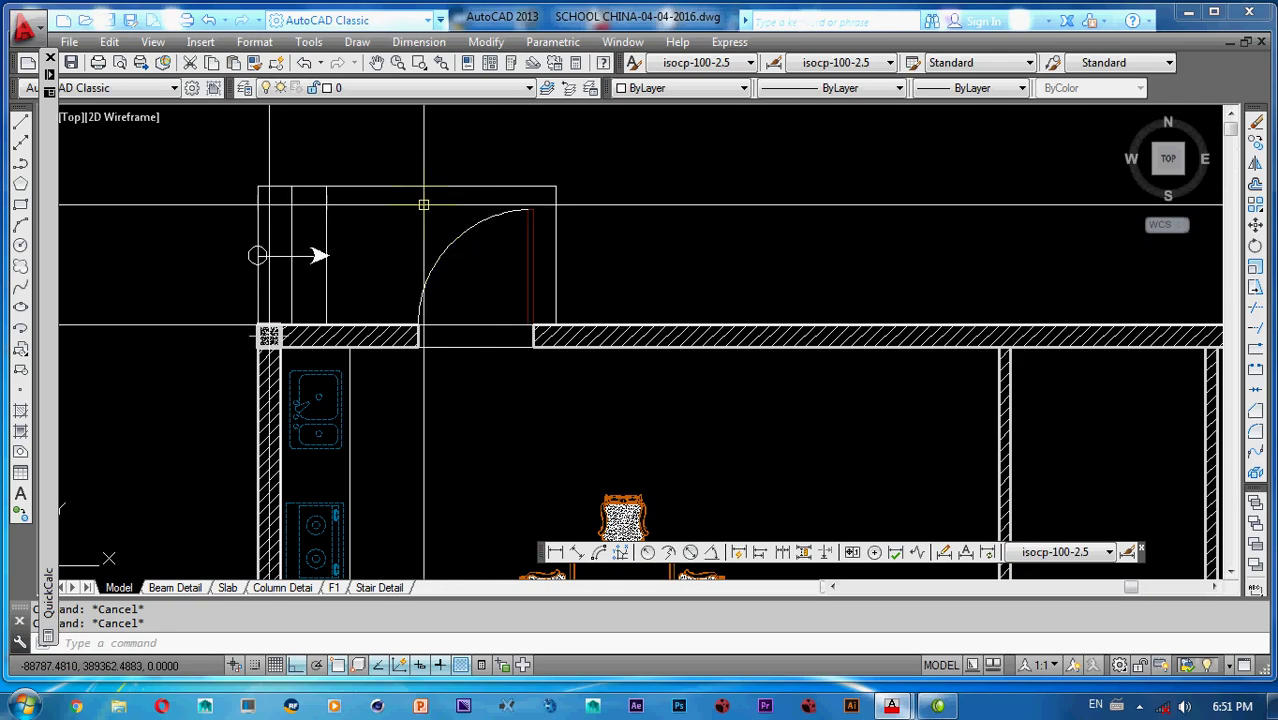
pyautogui.click(403, 197)
pyautogui.click(556, 380)
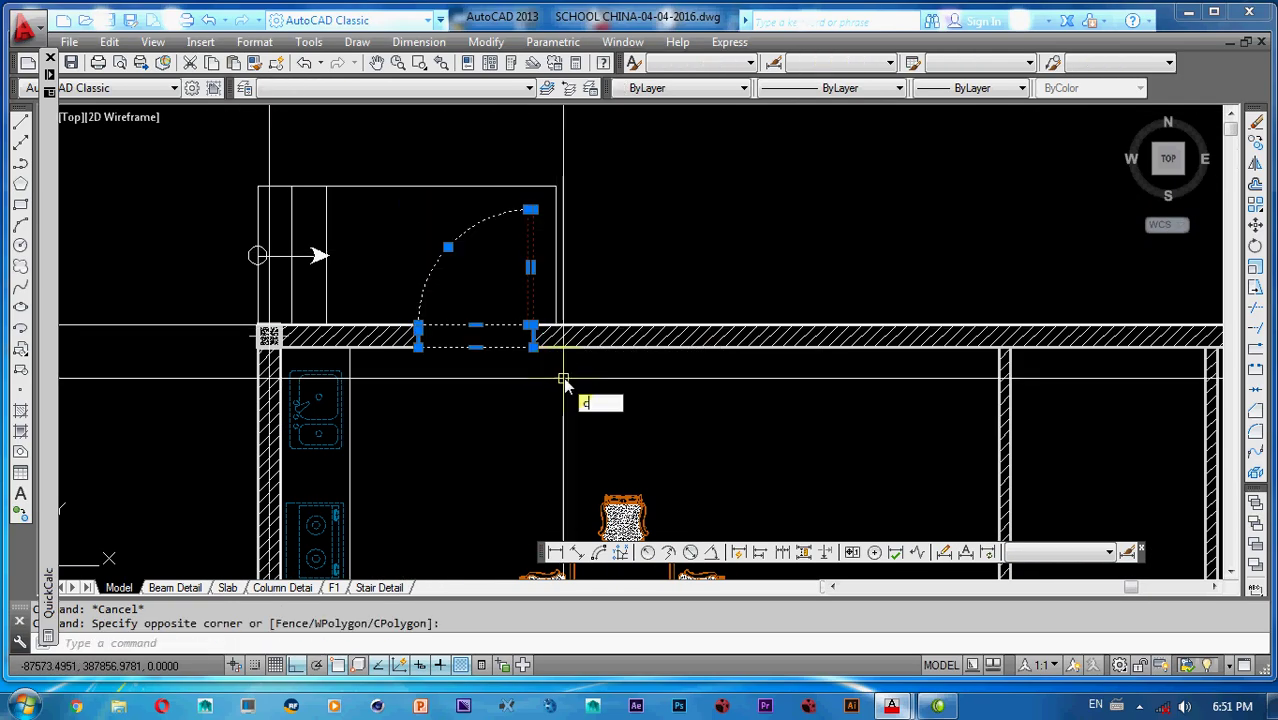
pyautogui.write('o')
pyautogui.press('Return')
pyautogui.click(534, 346)
pyautogui.scroll(-5, 536, 346)
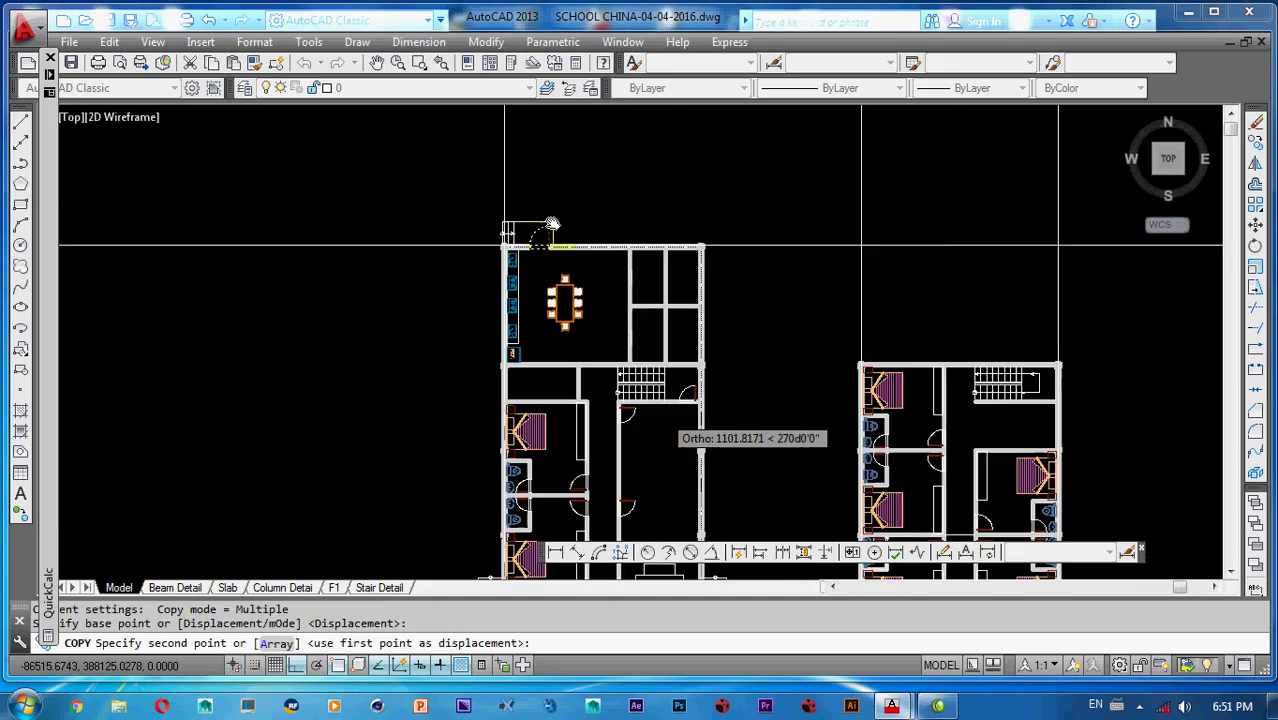
pyautogui.scroll(3, 604, 372)
pyautogui.scroll(5, 604, 372)
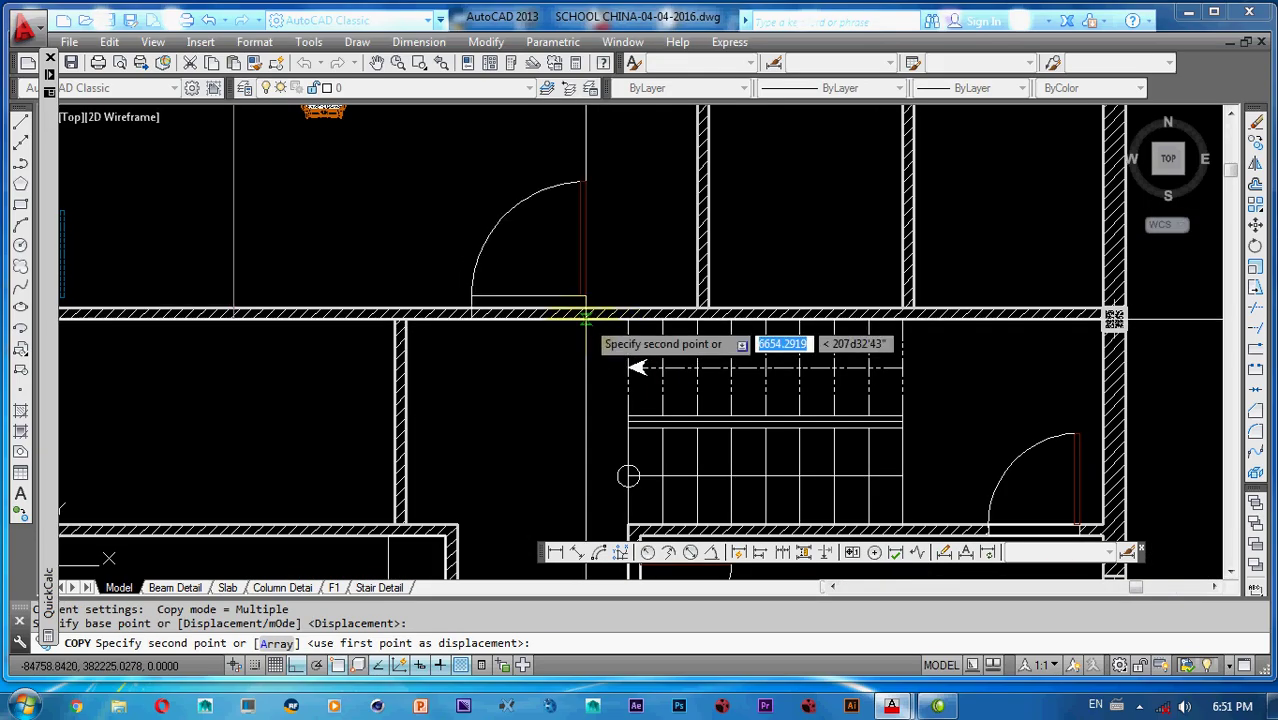
pyautogui.click(586, 319)
pyautogui.moveTo(550, 316); pyautogui.dragTo(555, 256, button='middle')
pyautogui.press('Escape')
# - Draw a reference line along the dining wall's lower face from the partition wall to the start of the staircase
pyautogui.moveTo(578, 366)
pyautogui.mouseDown(button='middle')
pyautogui.moveTo(585, 335)
pyautogui.moveTo(586, 350)
pyautogui.mouseUp(button='middle')
pyautogui.scroll(3, 493, 288)
pyautogui.moveTo(493, 288); pyautogui.dragTo(502, 356, button='middle')
pyautogui.write('l')
pyautogui.press('Return')
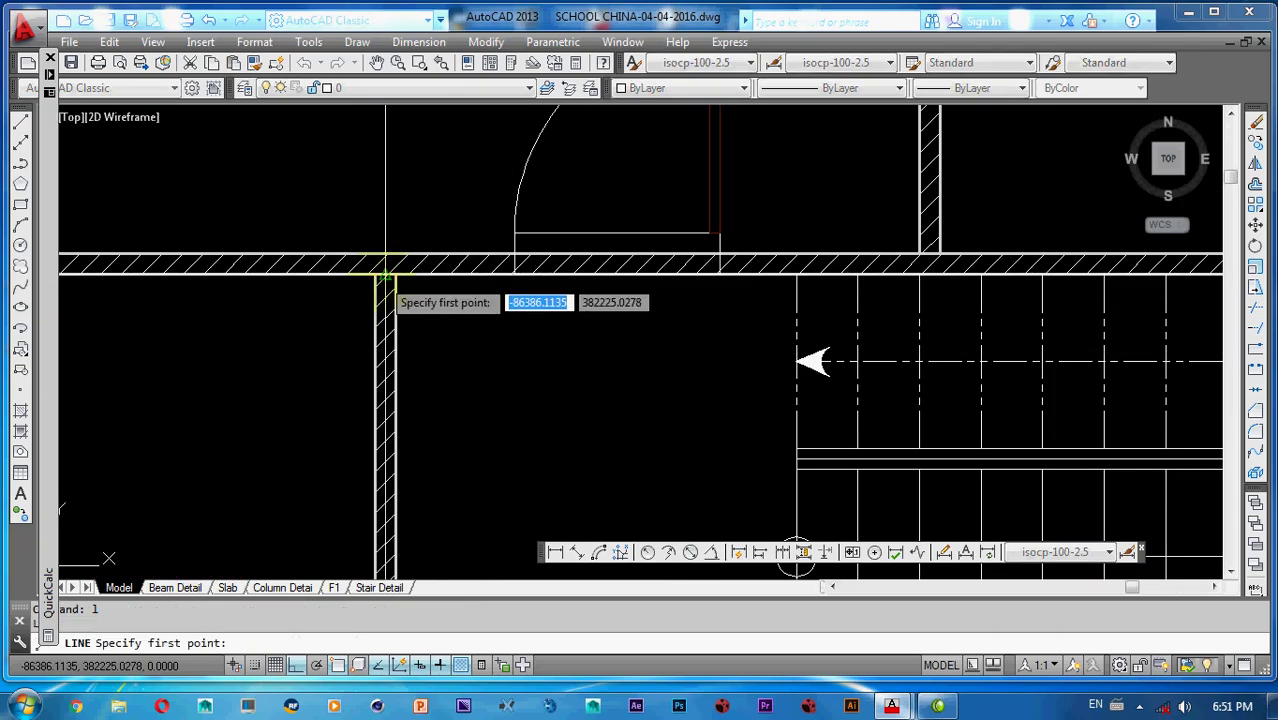
pyautogui.click(395, 272)
pyautogui.click(793, 277)
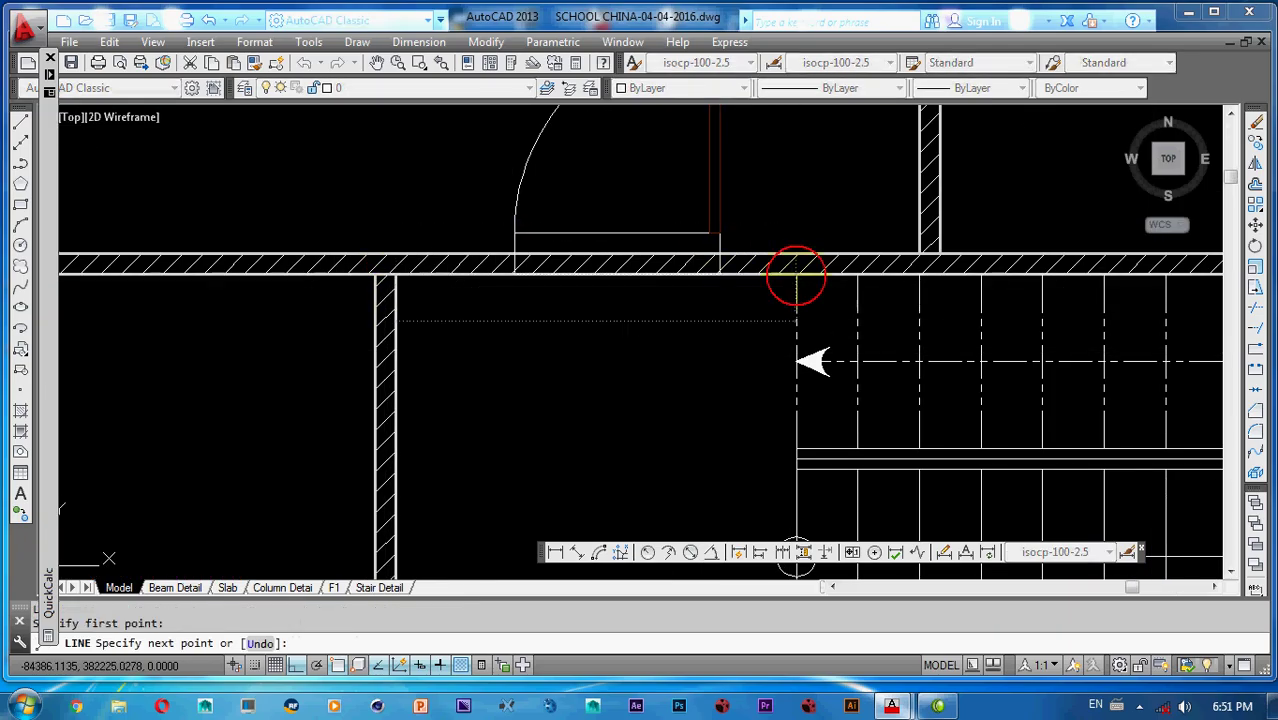
pyautogui.press('Escape')
# - Move the copied door straight up, clear of the dining room's lower wall
pyautogui.scroll(-3, 600, 345)
pyautogui.click(545, 182)
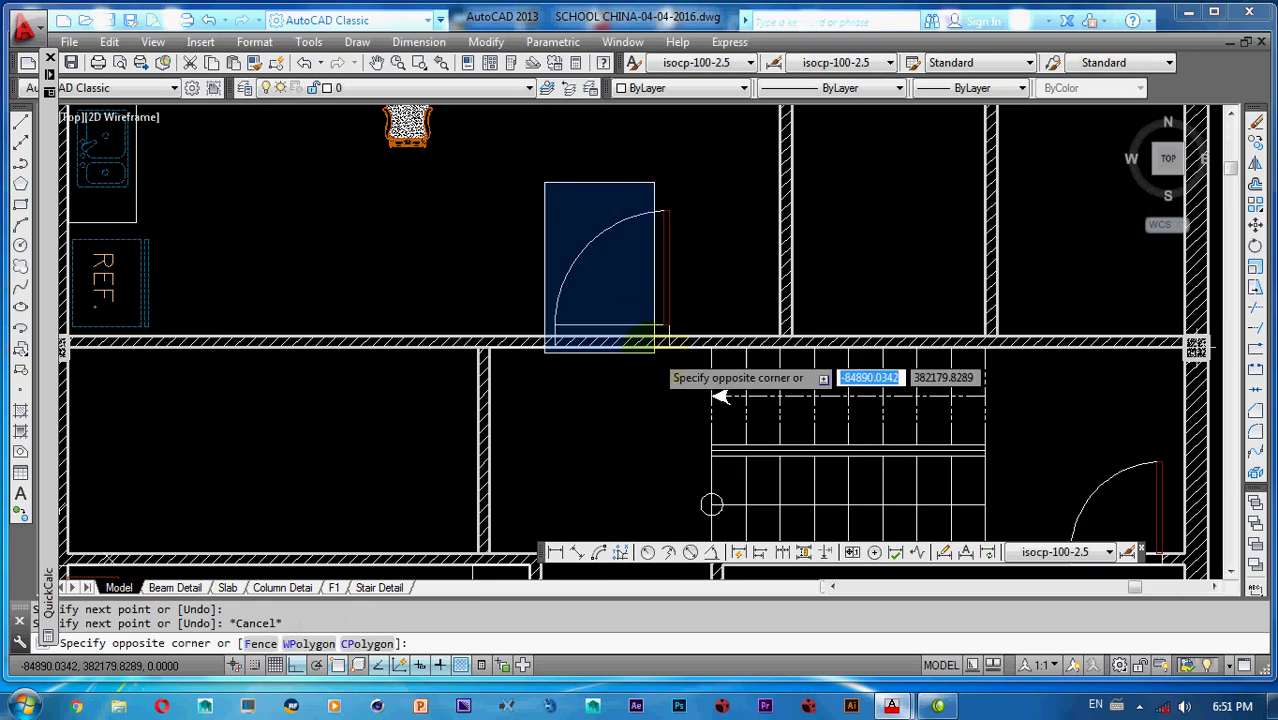
pyautogui.click(694, 371)
pyautogui.write('m')
pyautogui.press('Return')
pyautogui.click(712, 260)
pyautogui.click(692, 197)
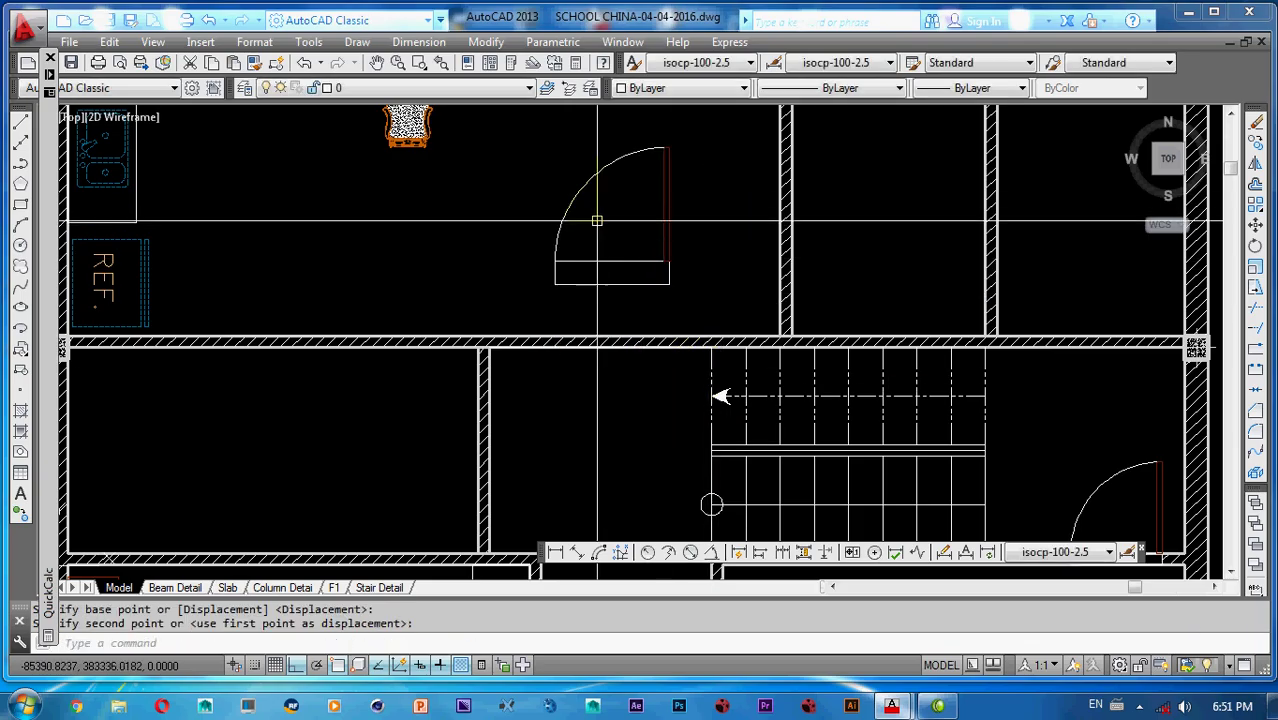
# - Move the door by its threshold midpoint onto the midpoint of the reference line along the dining wall
pyautogui.click(536, 154)
pyautogui.click(690, 292)
pyautogui.click(705, 143)
pyautogui.click(552, 297)
pyautogui.write('m')
pyautogui.press('Return')
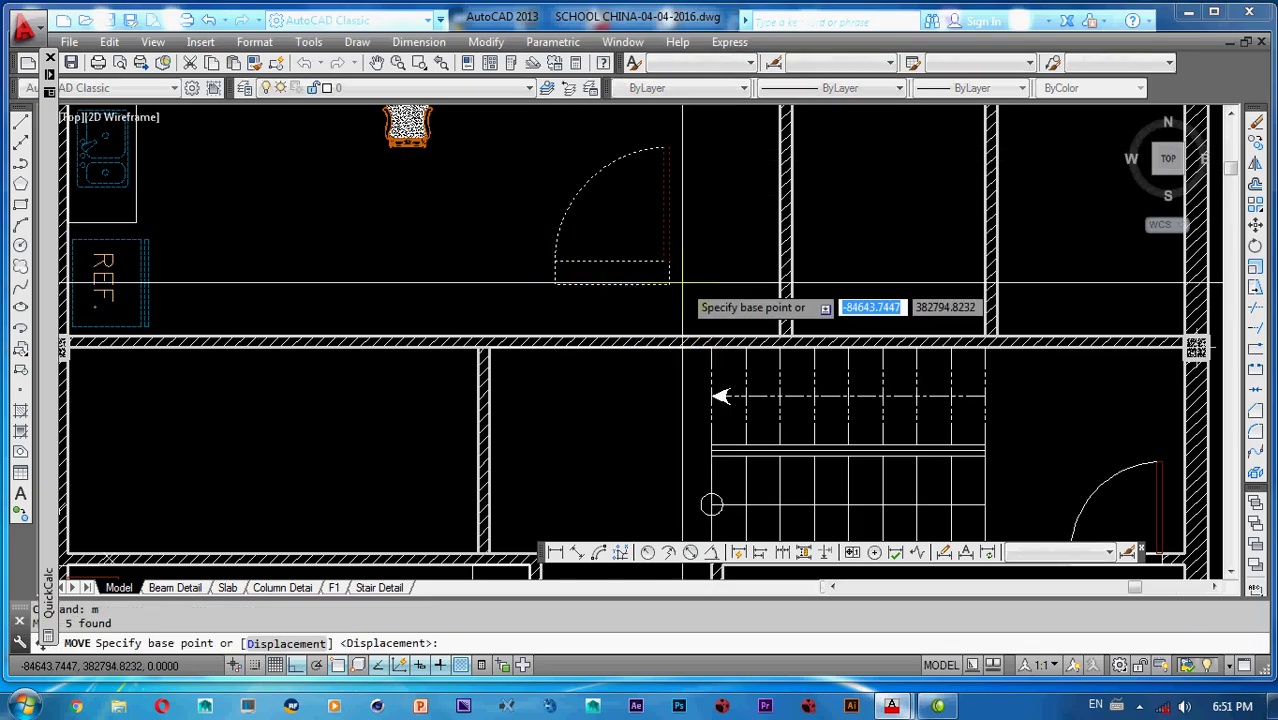
pyautogui.click(612, 263)
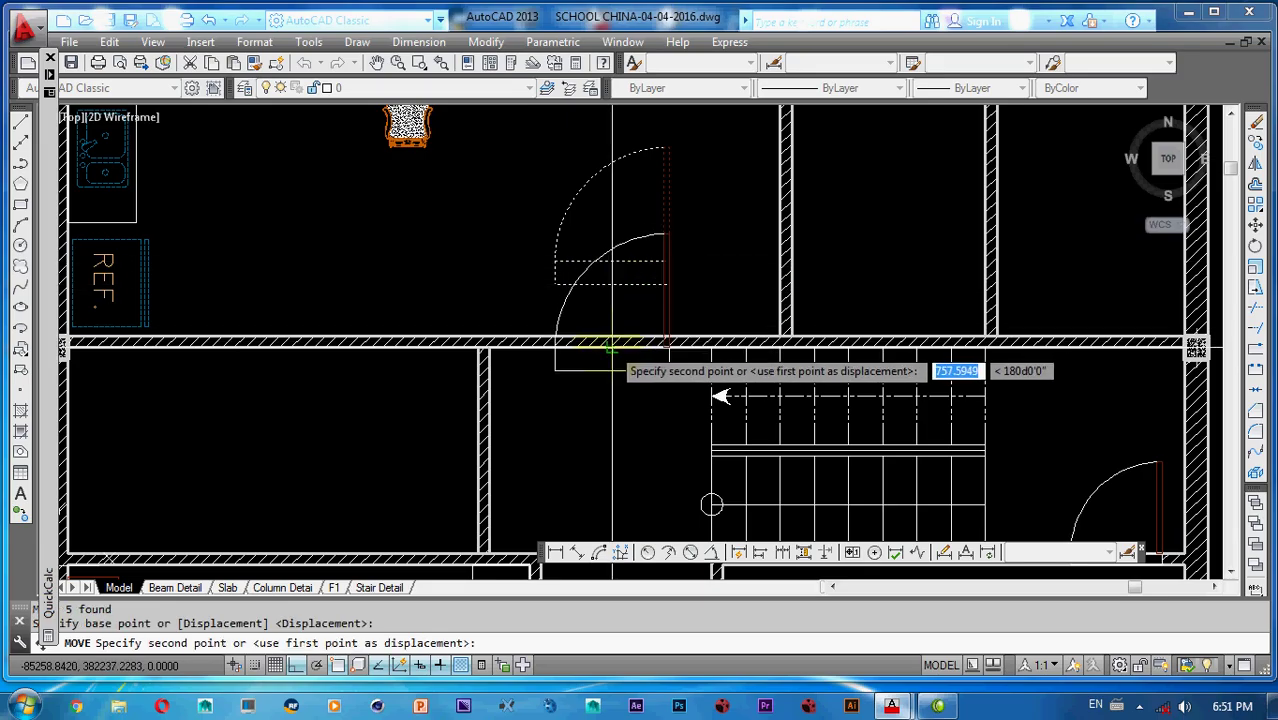
pyautogui.click(599, 343)
# - Move the centred door up by the wall thickness so its threshold lines up with the wall's upper face
pyautogui.click(529, 216)
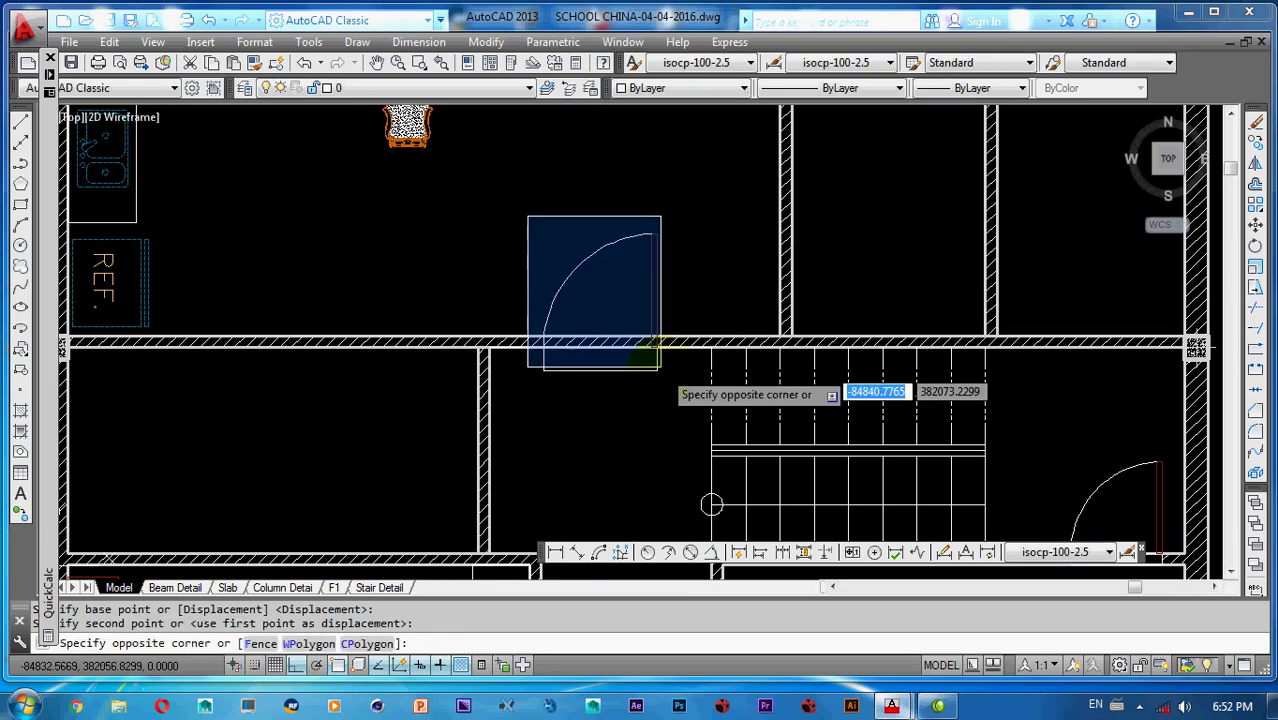
pyautogui.click(680, 409)
pyautogui.write('m')
pyautogui.press('Return')
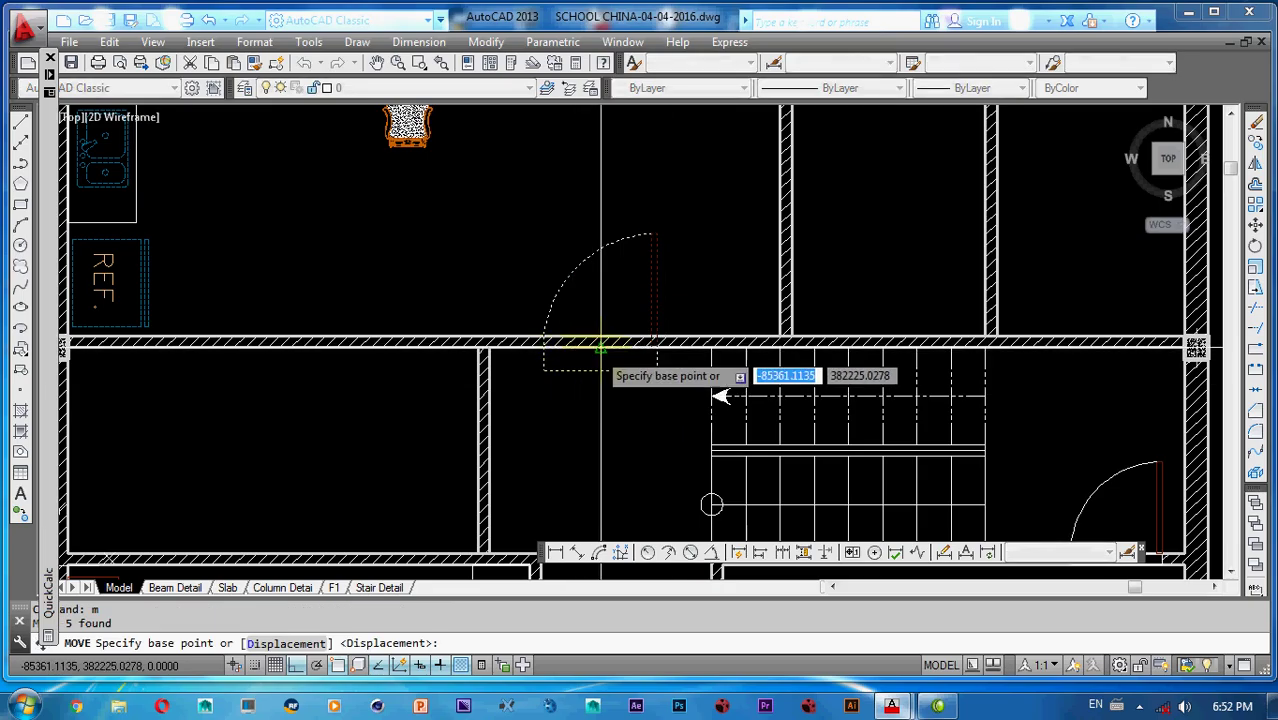
pyautogui.click(600, 349)
pyautogui.click(599, 337)
# - Stretch both lower corners of the door's opening outline up to the lower face of the dining wall
pyautogui.scroll(3, 650, 361)
pyautogui.click(683, 349)
pyautogui.click(441, 368)
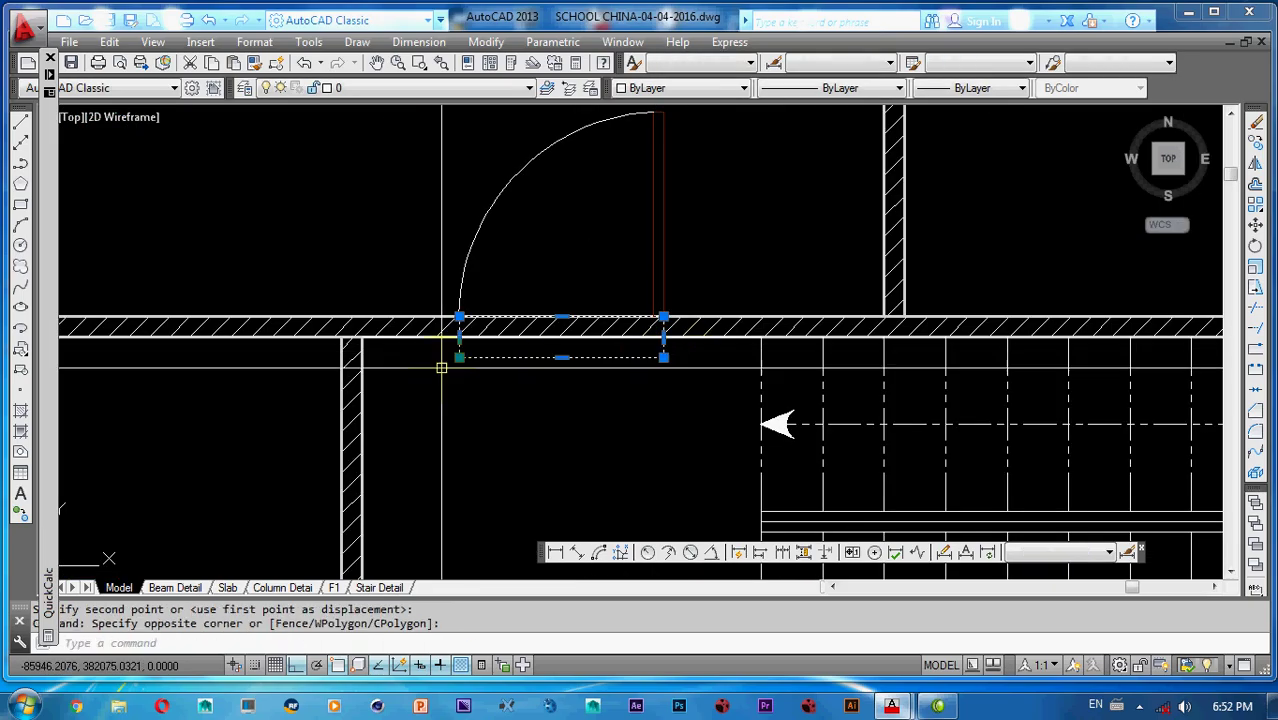
pyautogui.click(456, 359)
pyautogui.scroll(3, 456, 361)
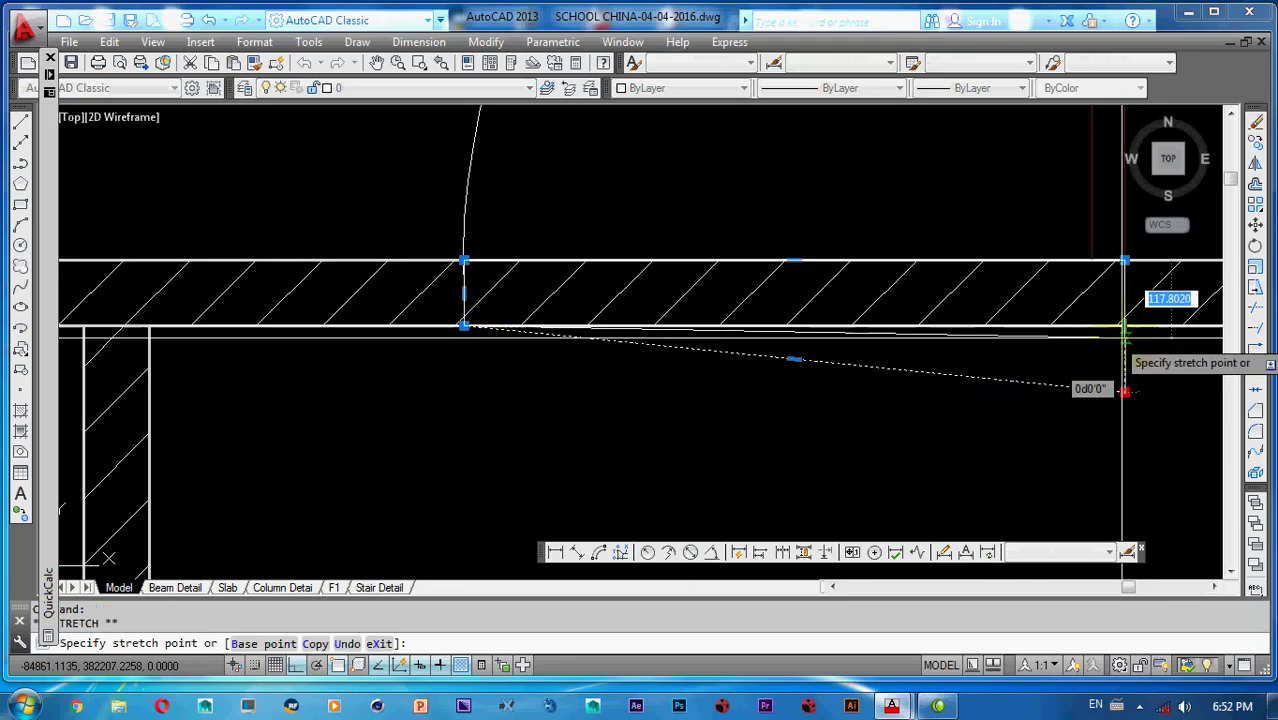
pyautogui.press('Escape')
# - Try to trim the wall hatching inside the new dining room door's opening with all objects as cutting edges
pyautogui.scroll(-2, 892, 328)
pyautogui.write('tr')
pyautogui.press('Return')
pyautogui.press('Return')
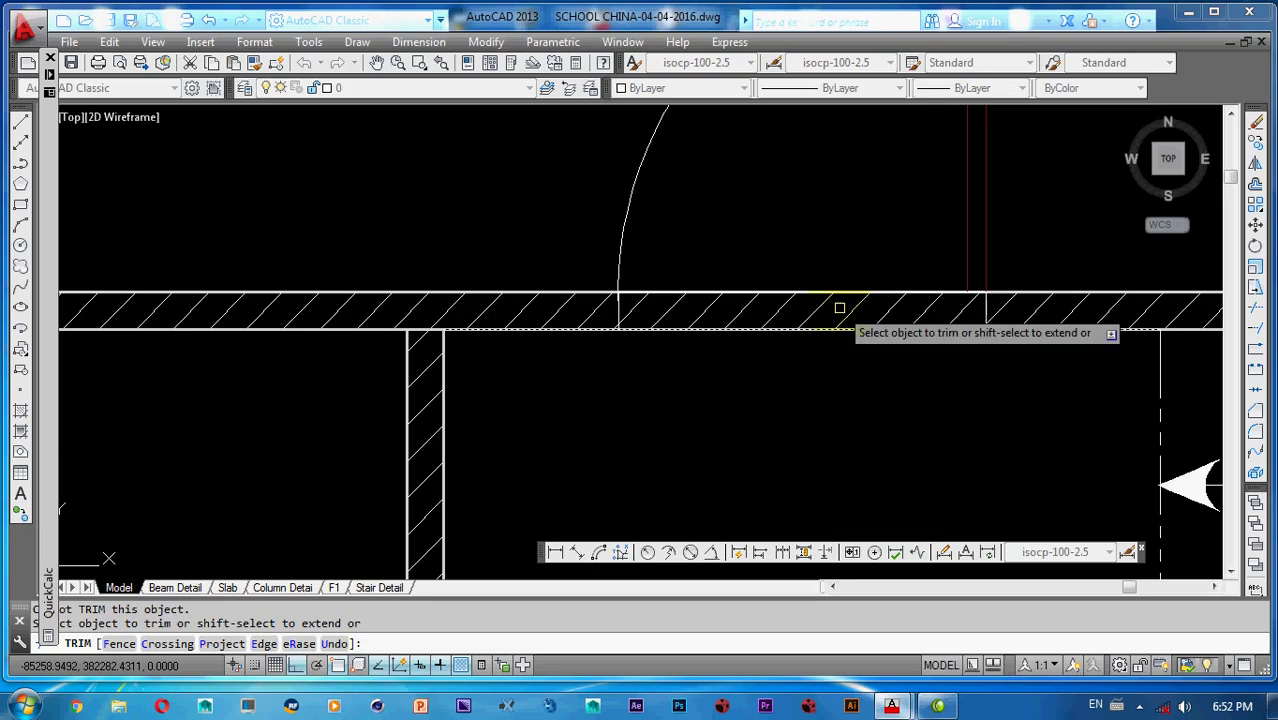
pyautogui.press('Escape')
pyautogui.press('Escape')
pyautogui.write('tr')
pyautogui.press('Return')
pyautogui.press('Return')
pyautogui.click(851, 311)
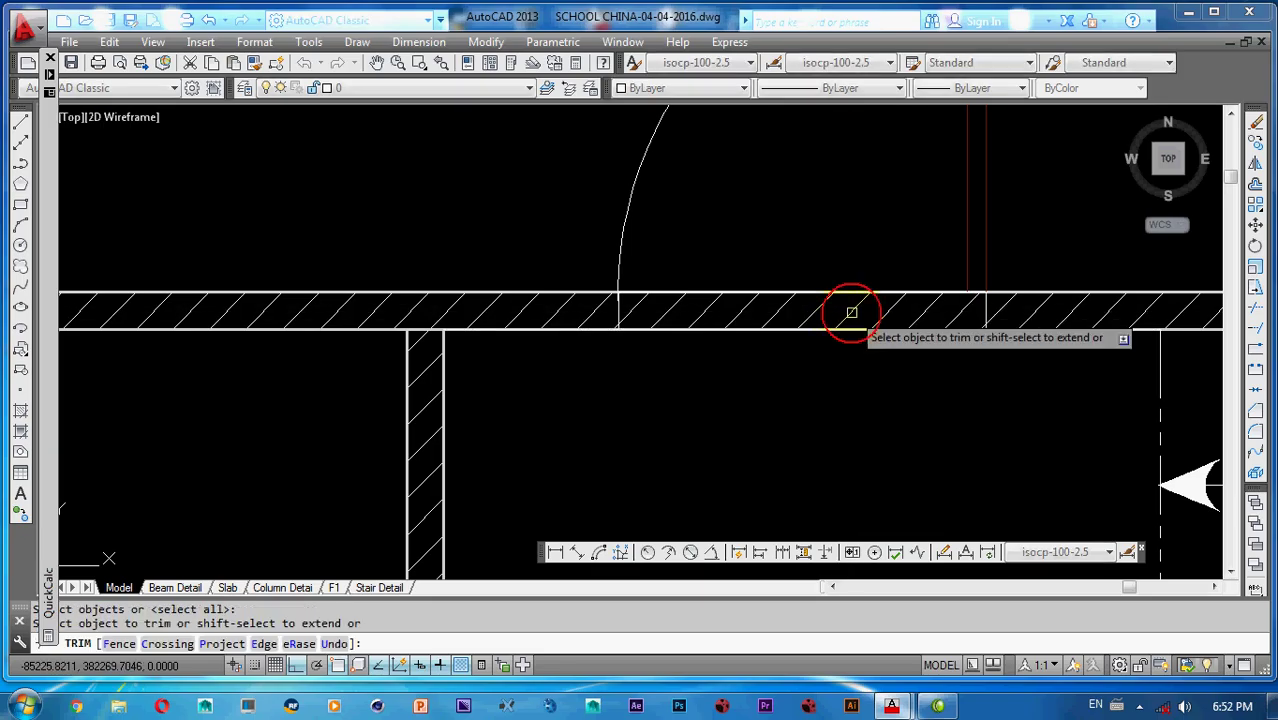
pyautogui.press('Escape')
pyautogui.click(851, 312)
pyautogui.press('Escape')
pyautogui.press('Escape')
# - Trim the wall hatching out of the dining room door's opening, using the opening outline as the cutting edge
pyautogui.write('tr')
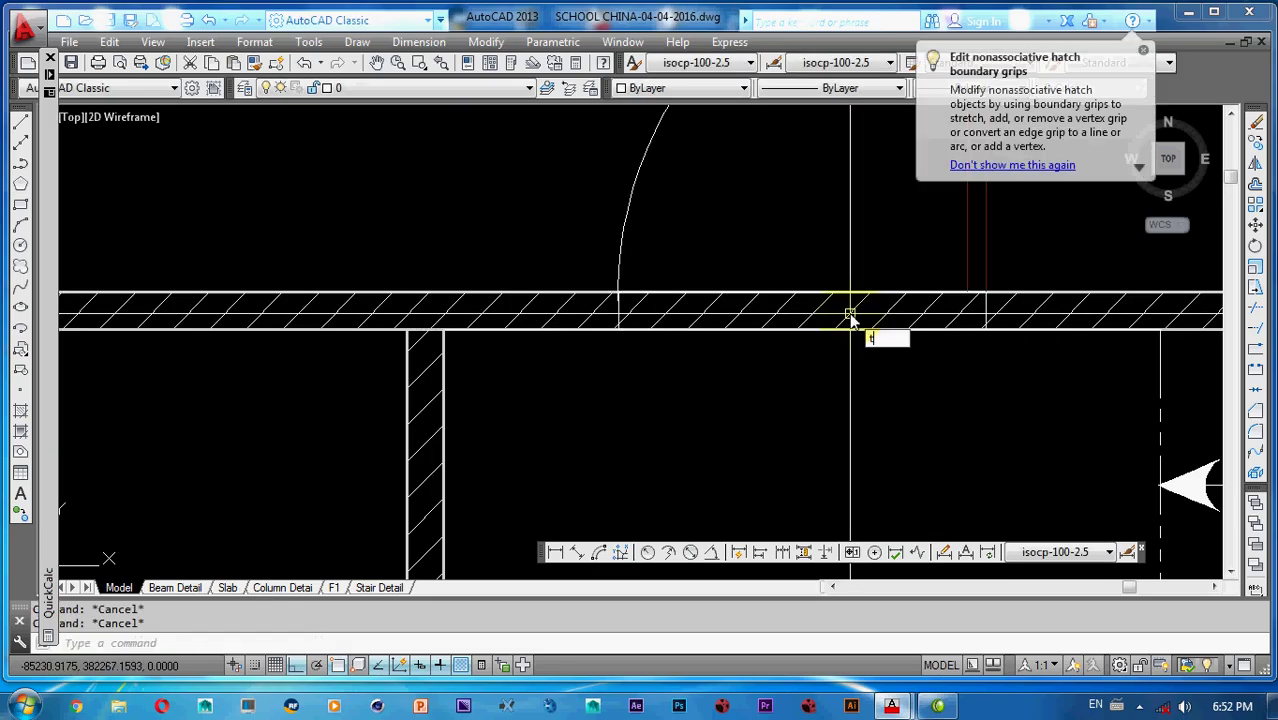
pyautogui.press('Return')
pyautogui.scroll(5, 627, 303)
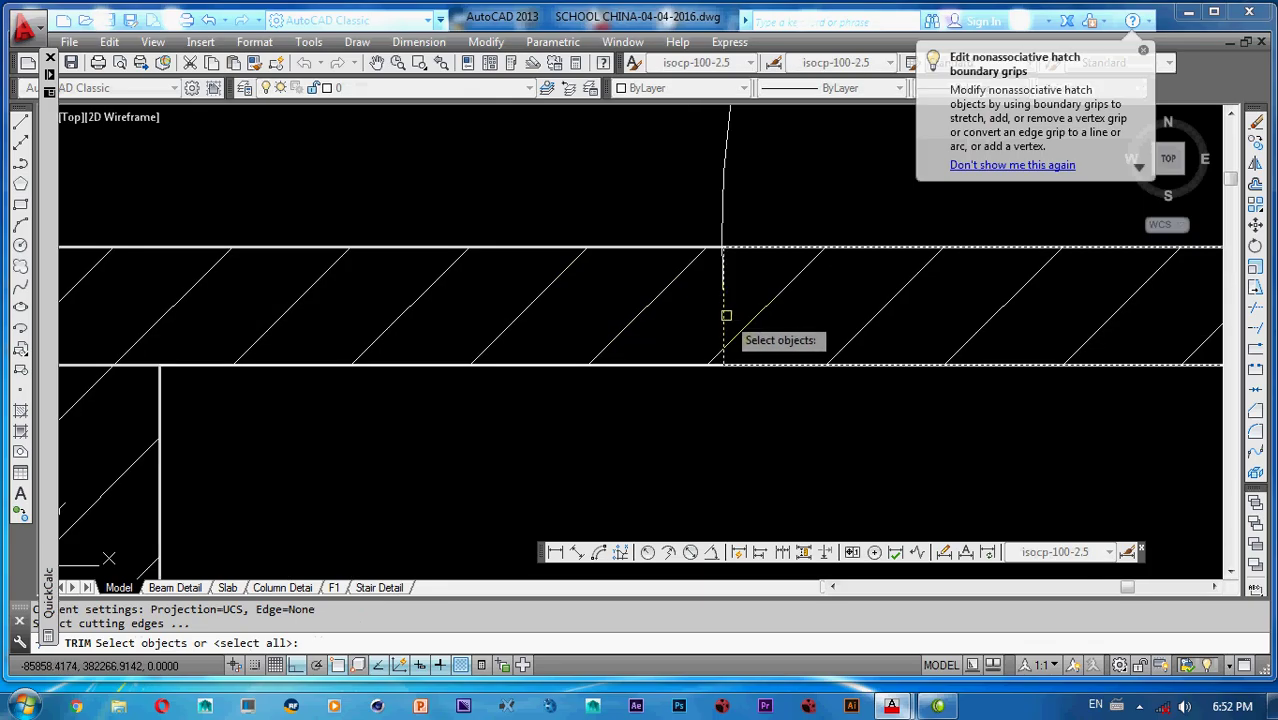
pyautogui.scroll(-10, 682, 302)
pyautogui.press('Escape')
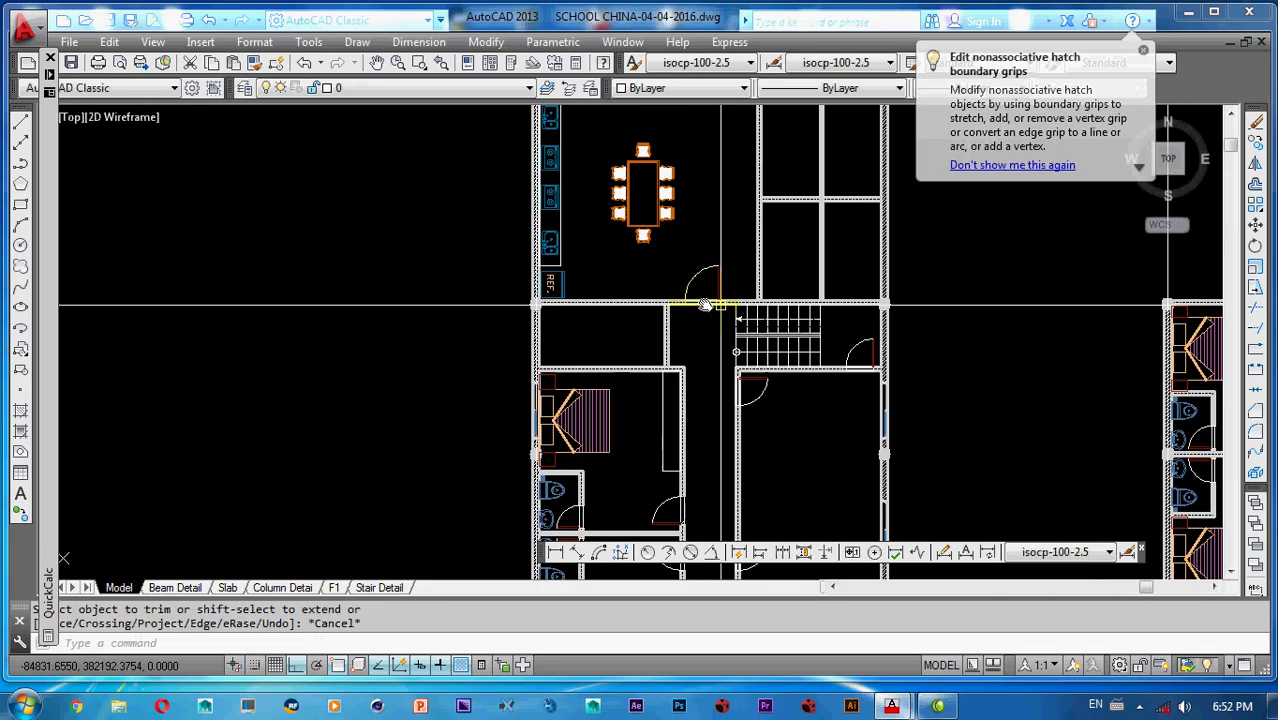
# - Trim the wall hatching out of the two neighbouring upper bedroom door openings in the second plan's corridor wall
pyautogui.scroll(4, 705, 302)
pyautogui.write('tr')
pyautogui.press('Return')
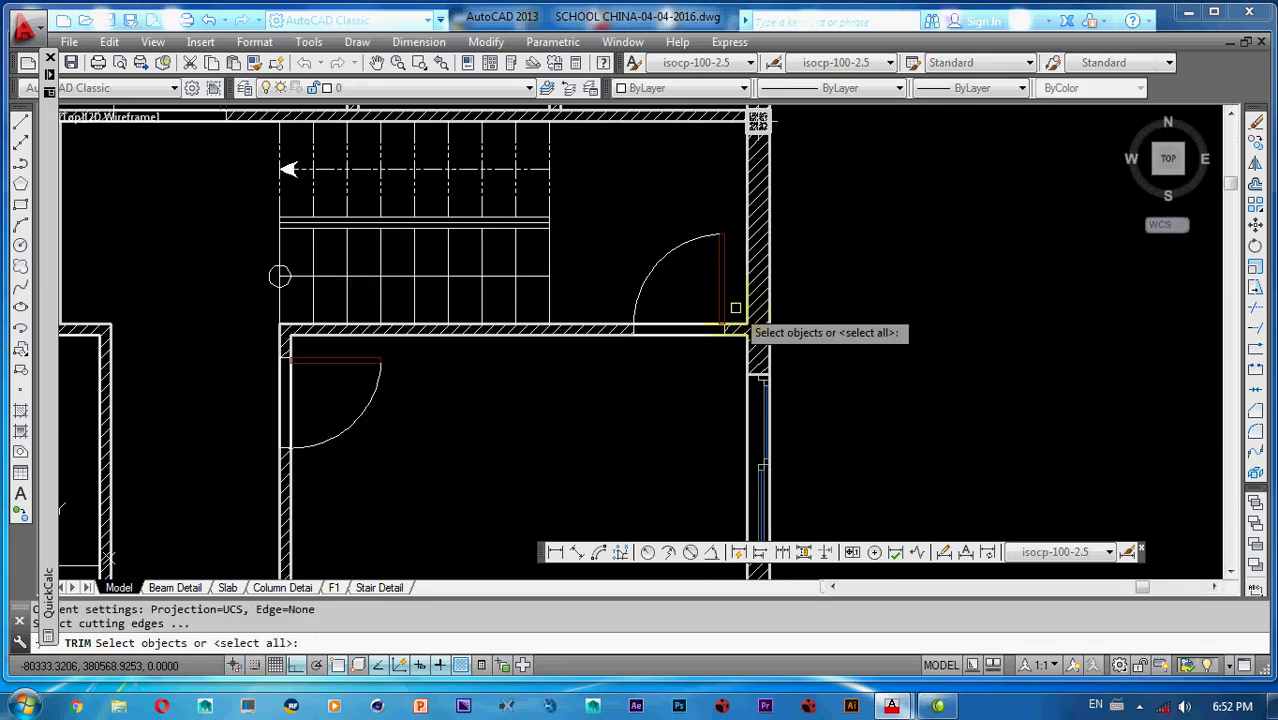
pyautogui.scroll(-6, 787, 320)
pyautogui.scroll(2, 840, 311)
pyautogui.scroll(8, 840, 311)
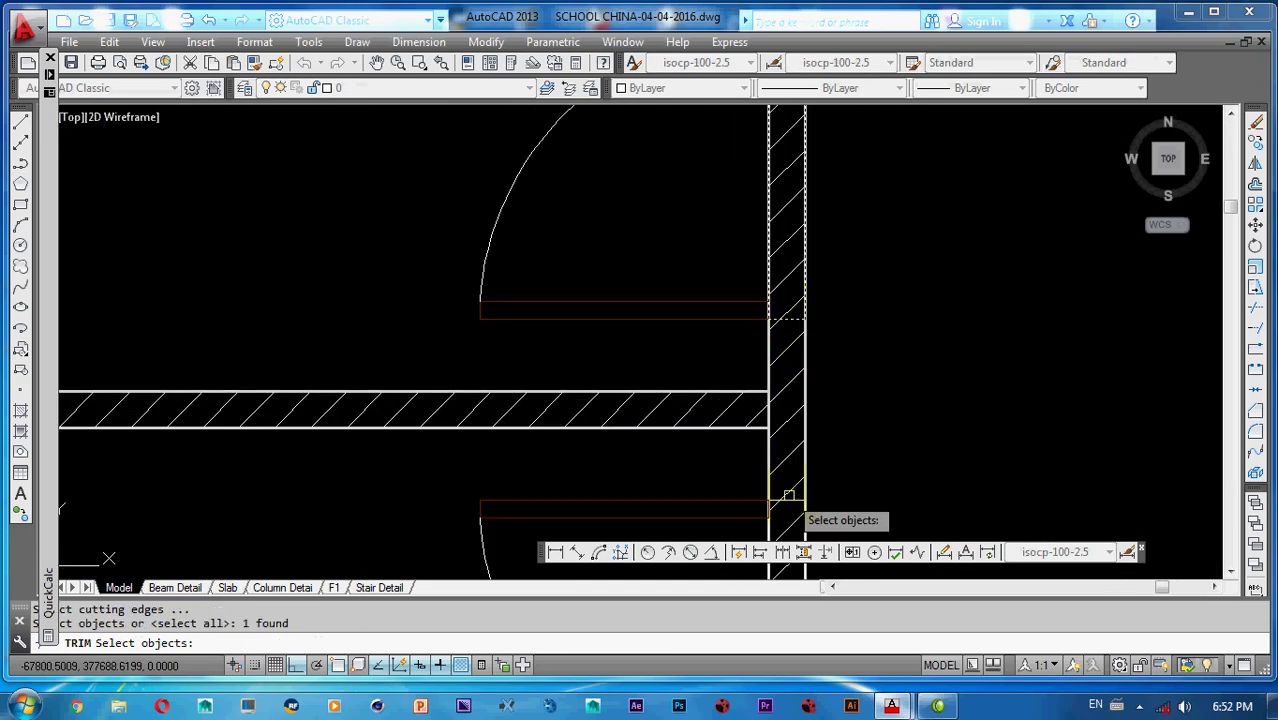
pyautogui.click(791, 524)
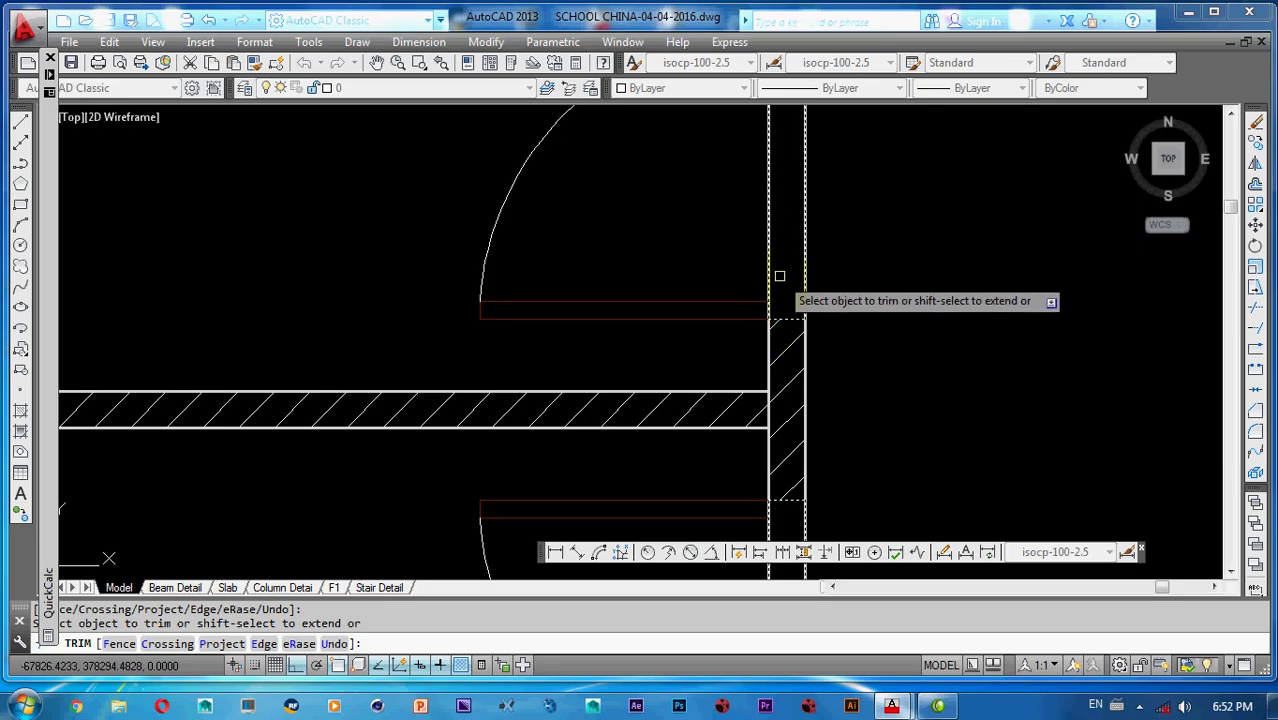
pyautogui.scroll(-4, 790, 285)
pyautogui.scroll(3, 753, 285)
pyautogui.press('Escape')
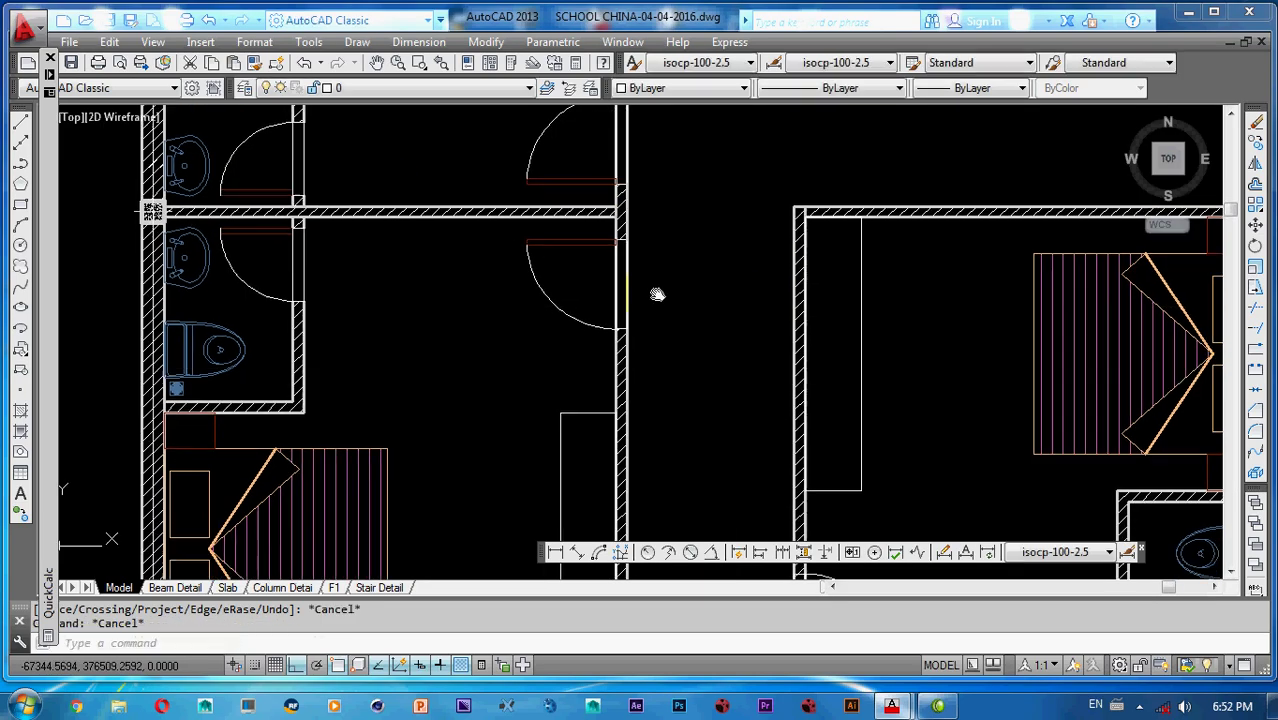
# - Trim the wall hatching out of the two facing lower bedroom door openings across the second plan's corridor, using the door arcs and opening outlines as cutting edges
pyautogui.scroll(3, 656, 288)
pyautogui.write('t')
pyautogui.press('Return')
pyautogui.scroll(4, 541, 346)
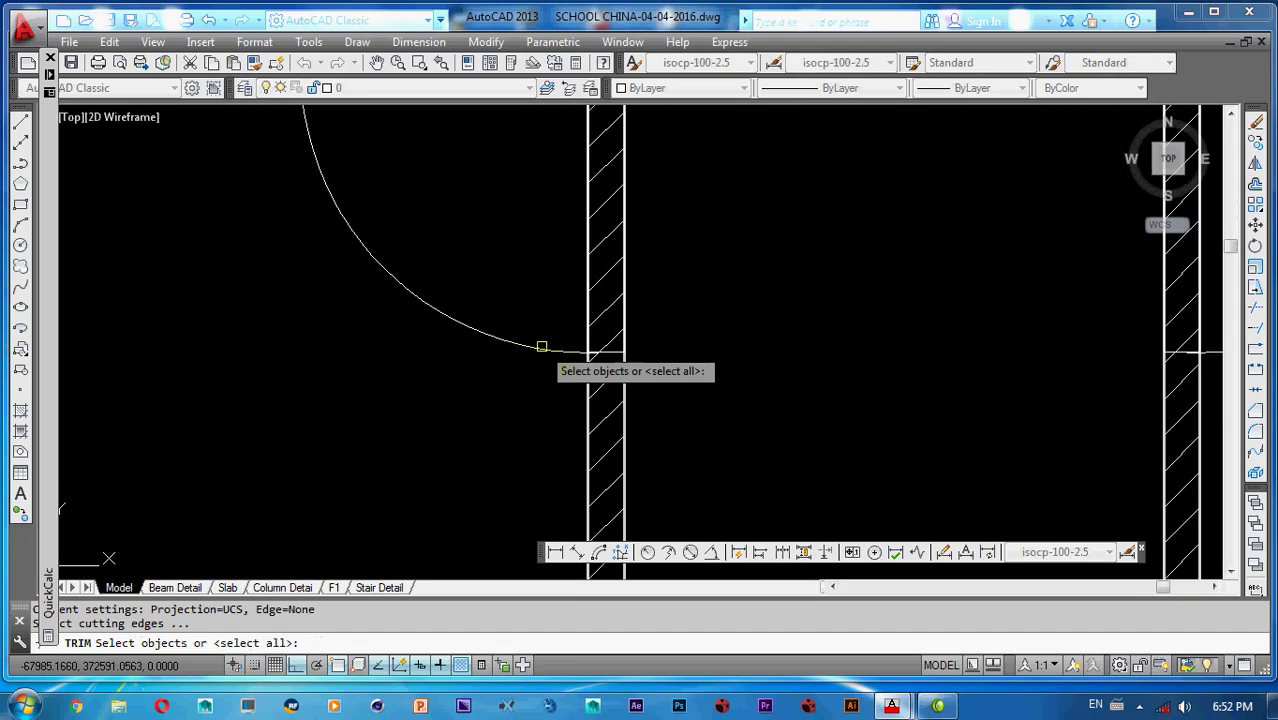
pyautogui.scroll(-3, 770, 364)
pyautogui.scroll(3, 848, 340)
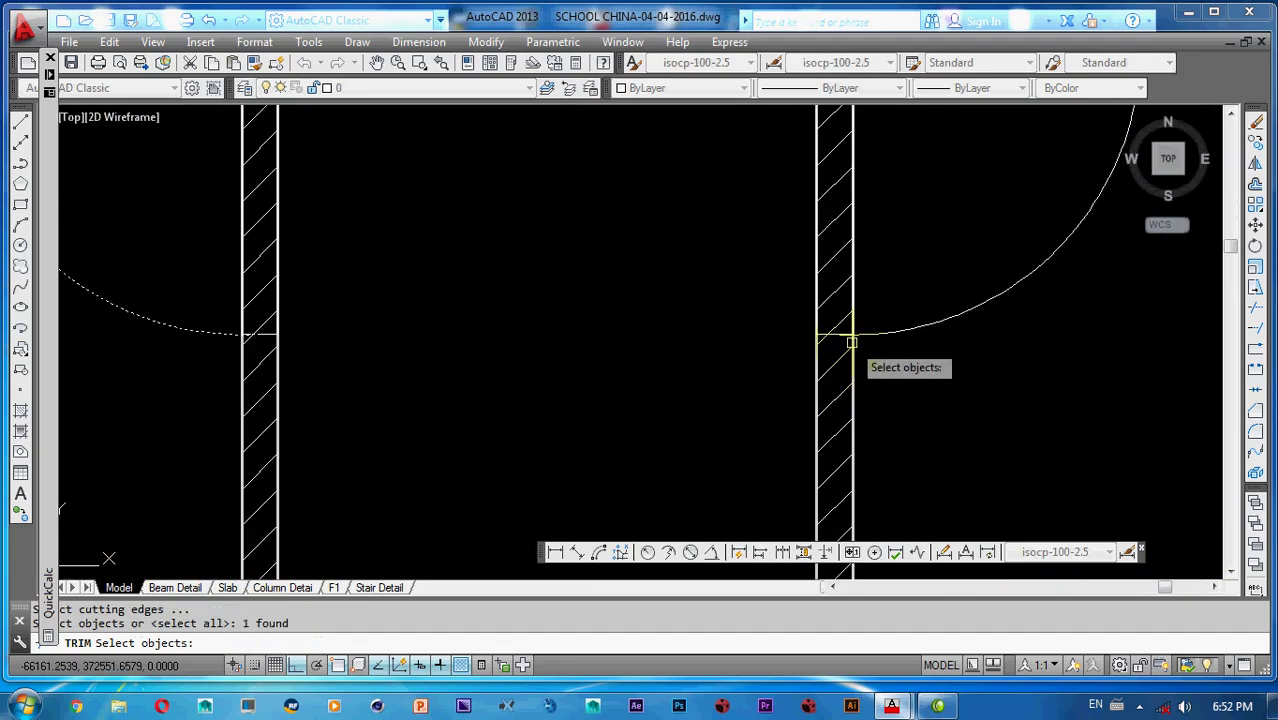
pyautogui.scroll(4, 273, 325)
pyautogui.click(268, 342)
pyautogui.scroll(-3, 268, 342)
pyautogui.scroll(3, 727, 327)
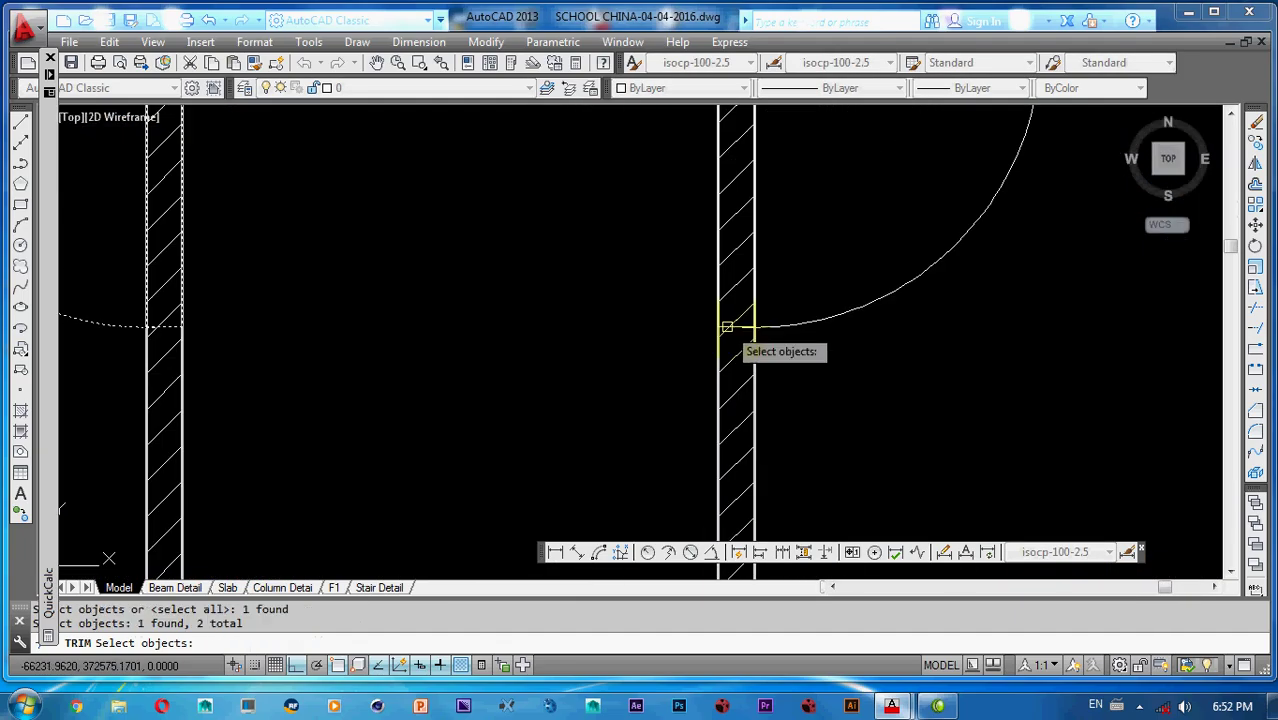
pyautogui.scroll(2, 732, 331)
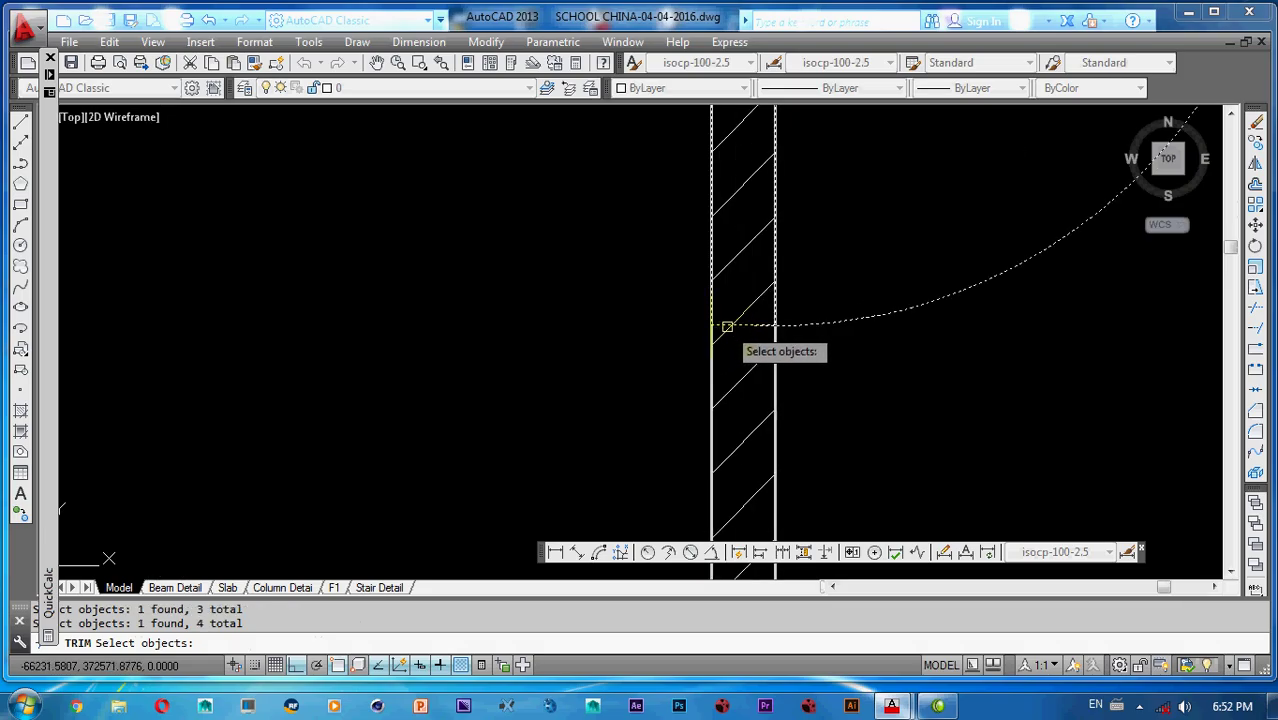
pyautogui.scroll(-4, 735, 318)
pyautogui.scroll(3, 700, 314)
pyautogui.rightClick(710, 320)
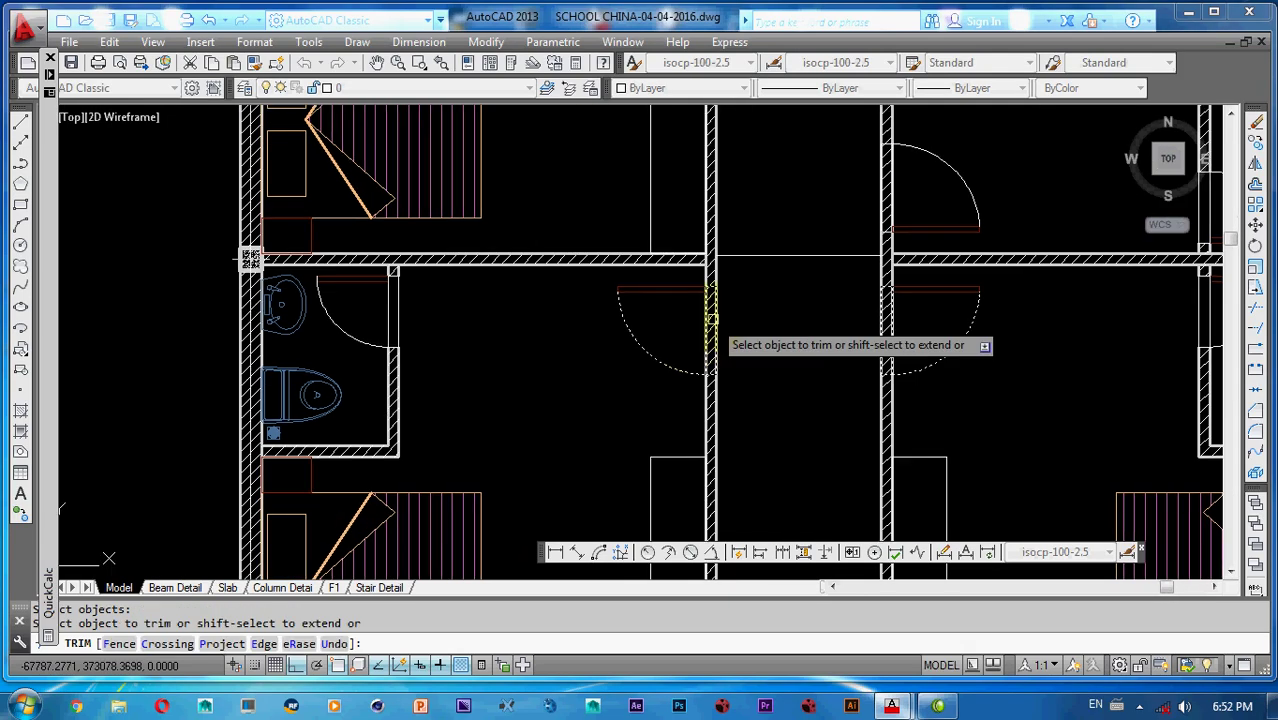
pyautogui.scroll(2, 710, 319)
pyautogui.hotkey('ctrl', 'z')
pyautogui.scroll(-3, 710, 308)
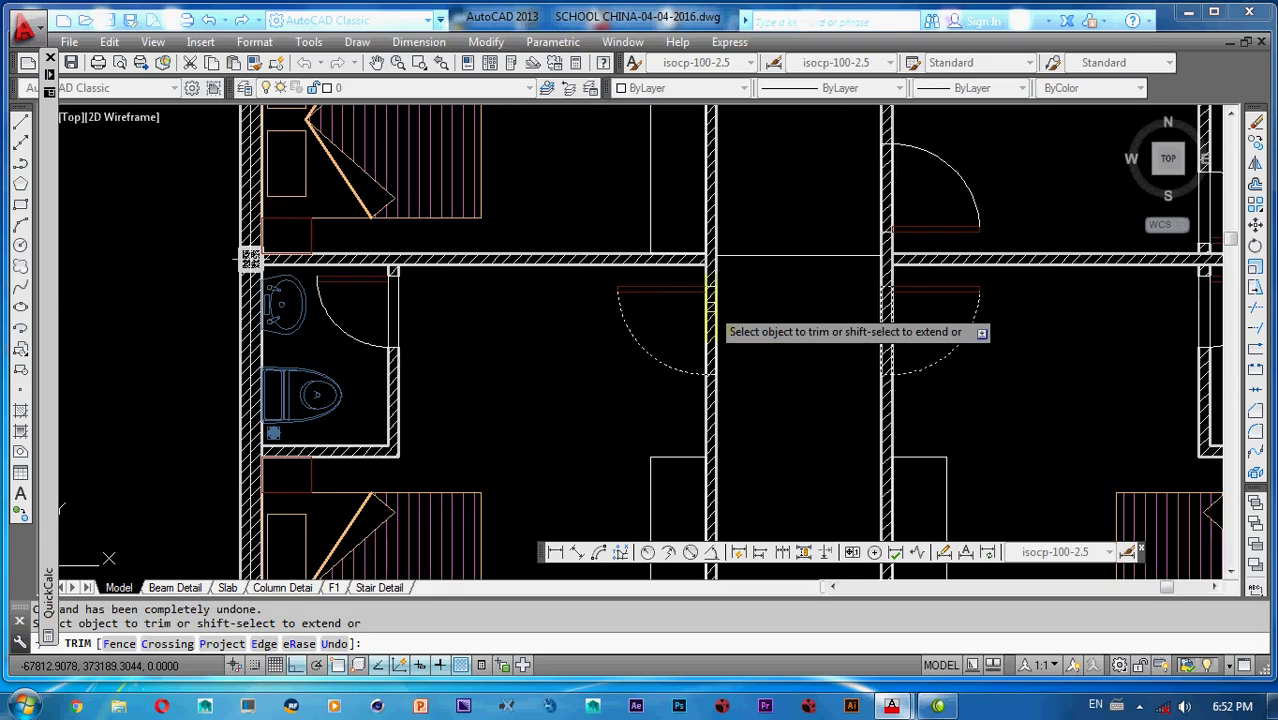
pyautogui.scroll(6, 710, 314)
pyautogui.scroll(-3, 716, 339)
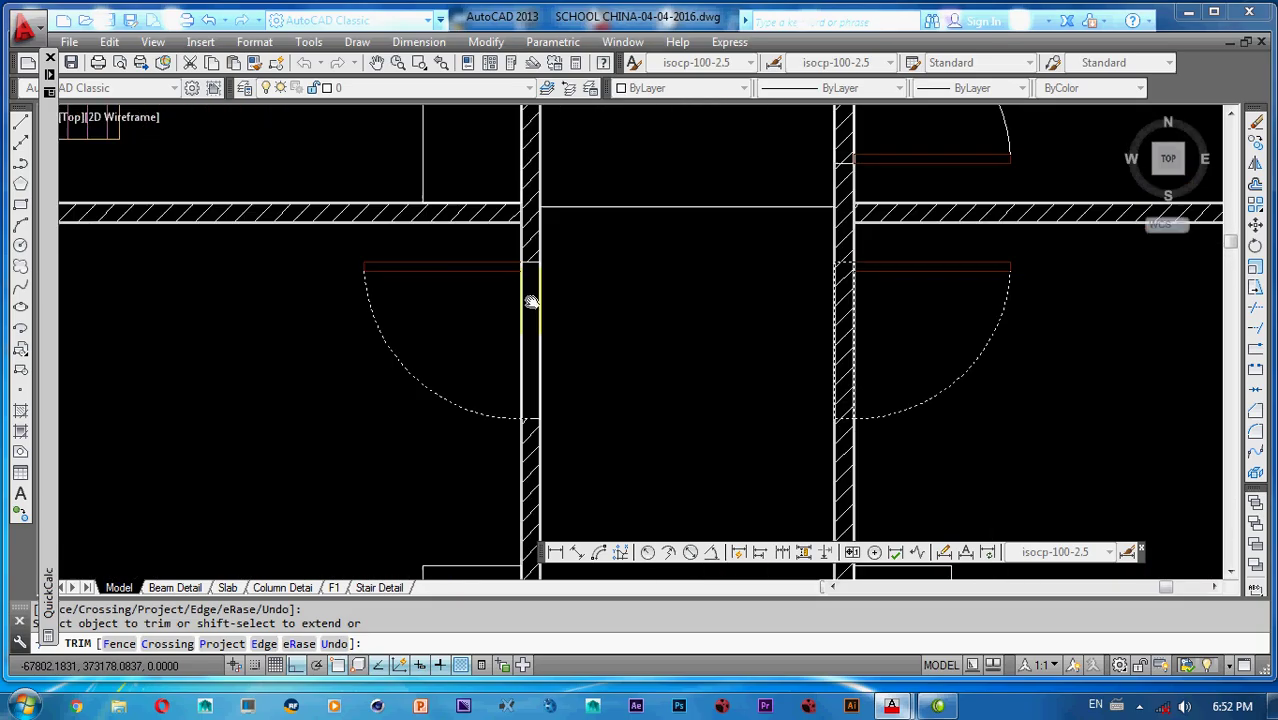
pyautogui.scroll(4, 628, 280)
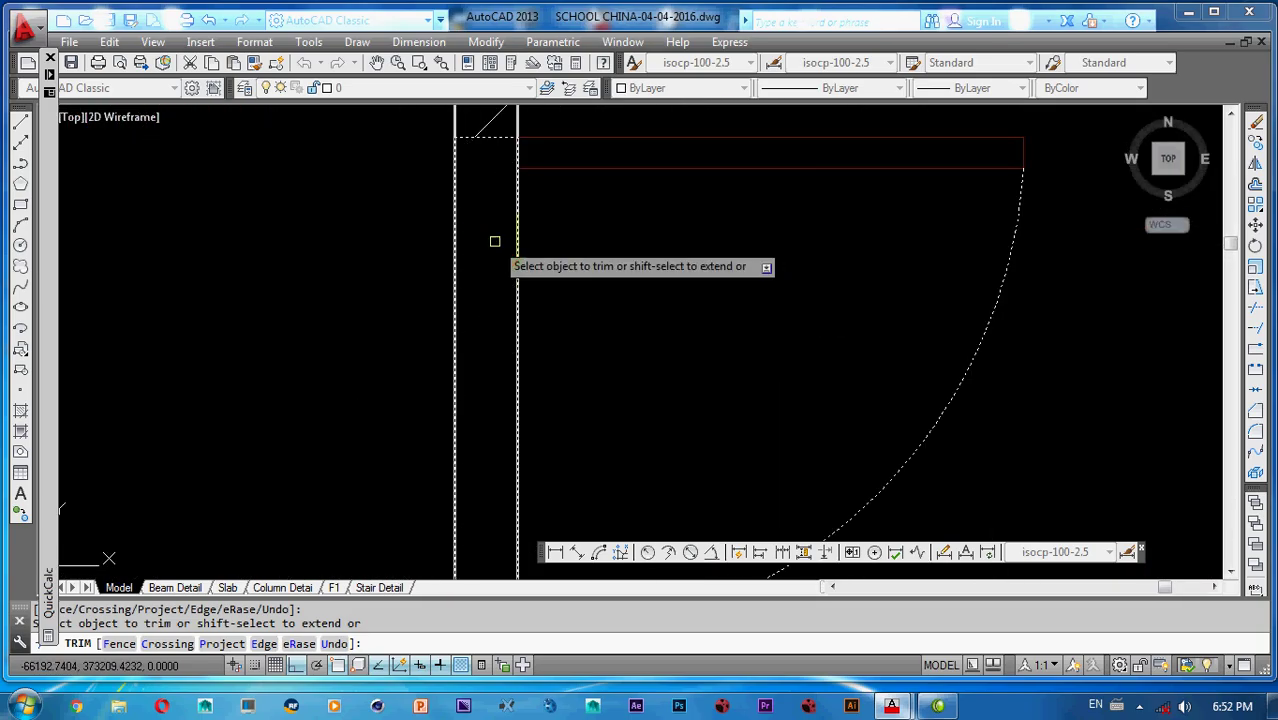
pyautogui.scroll(-4, 494, 241)
pyautogui.scroll(3, 665, 277)
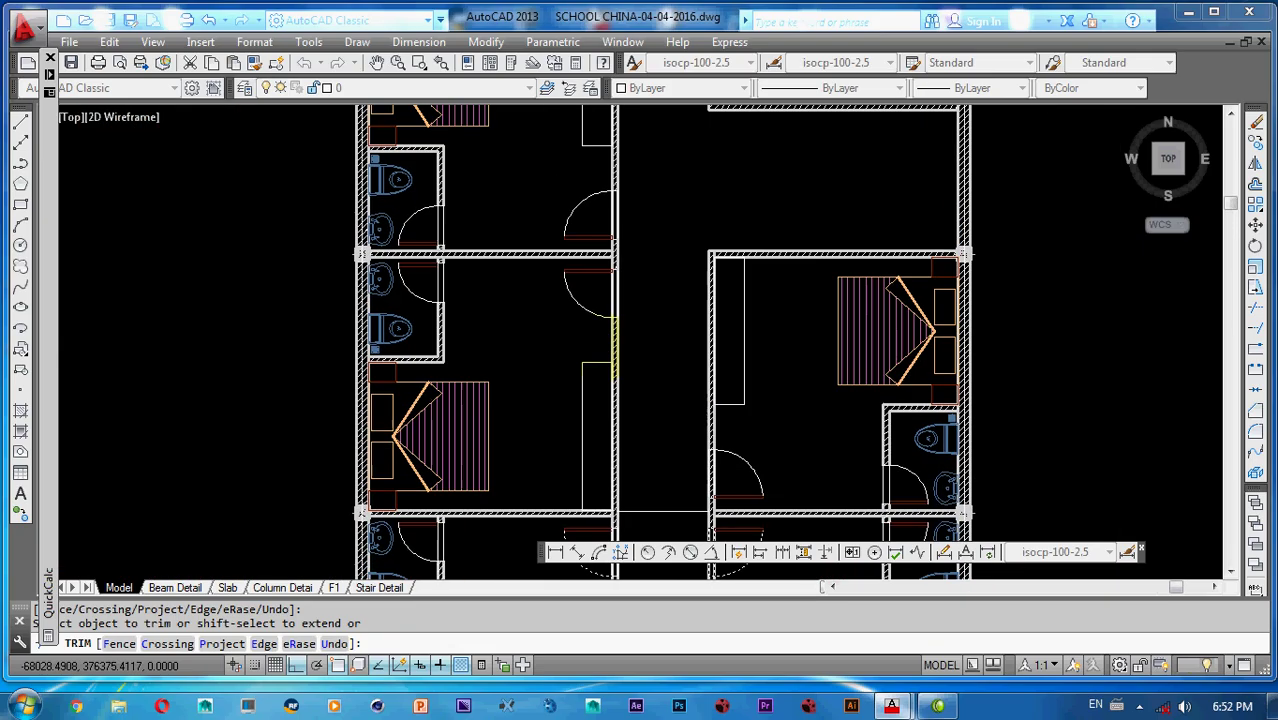
pyautogui.moveTo(598, 148); pyautogui.dragTo(593, 350, button='middle')
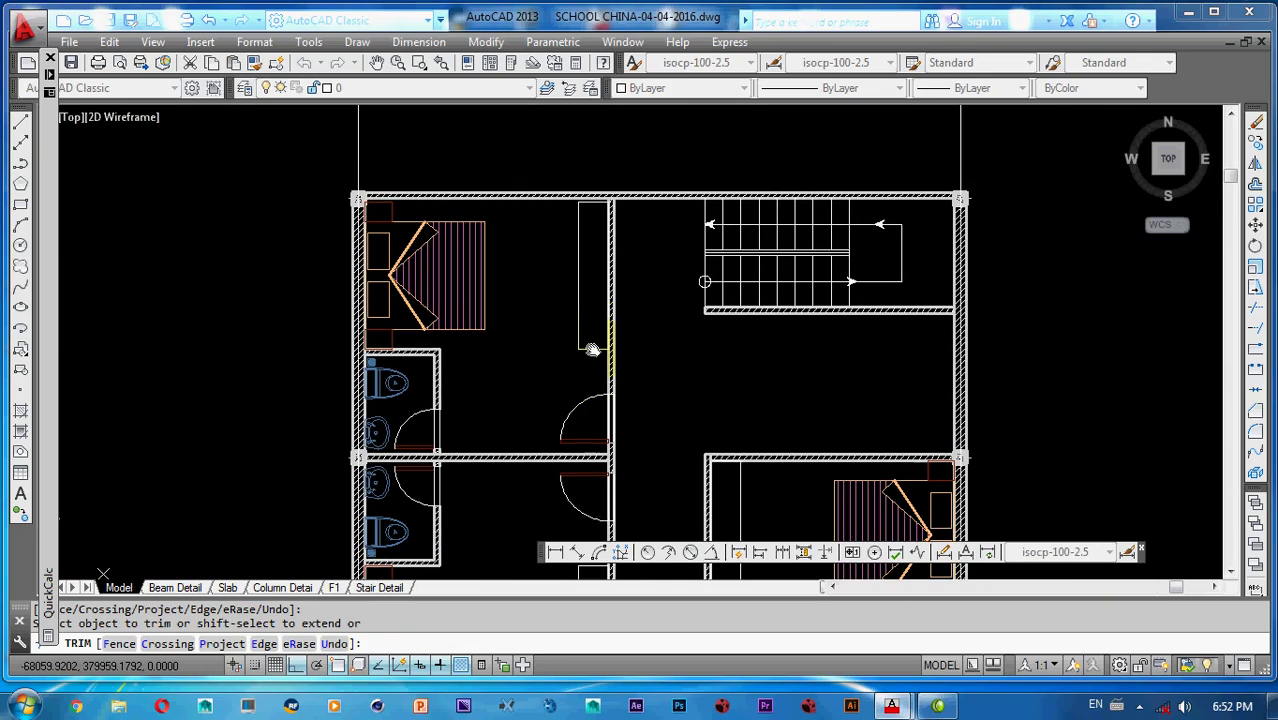
pyautogui.scroll(3, 593, 350)
pyautogui.press('Escape')
pyautogui.click(628, 294)
pyautogui.click(570, 347)
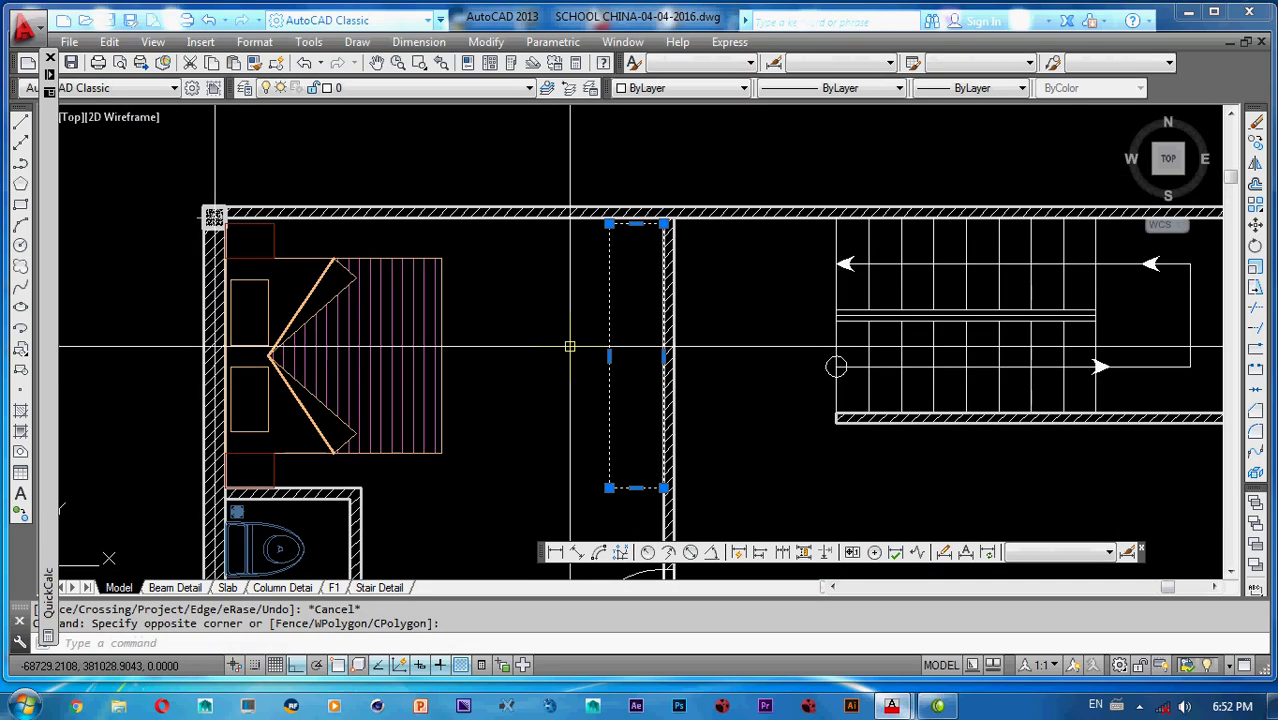
pyautogui.write('m')
pyautogui.press('Return')
pyautogui.press('Escape')
# - Draw a horizontal construction line through the upper corner of the top bedroom's bathroom wall in the second plan
pyautogui.write('xl')
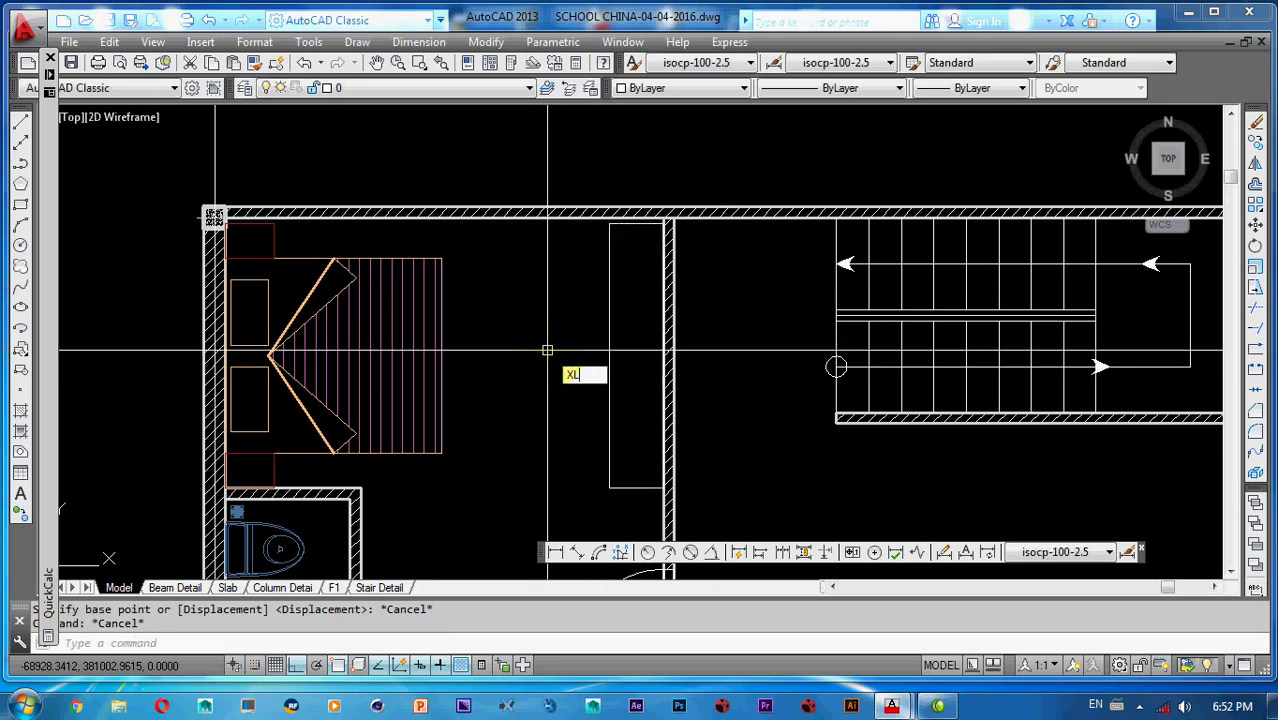
pyautogui.press('Return')
pyautogui.write('h')
pyautogui.press('Return')
pyautogui.click(360, 489)
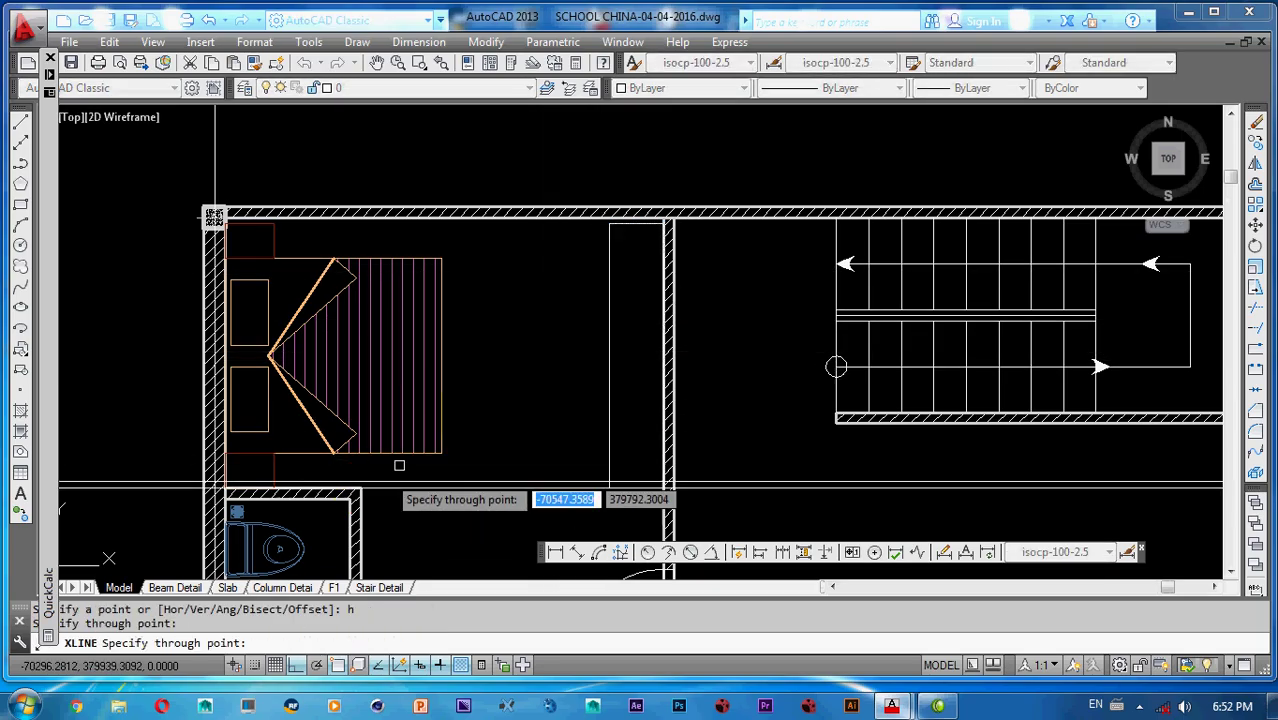
pyautogui.scroll(3, 588, 254)
pyautogui.press('Escape')
# - Try to stretch the upper corners of the top bedroom's wardrobe up to the inner face of the top wall
pyautogui.click(673, 220)
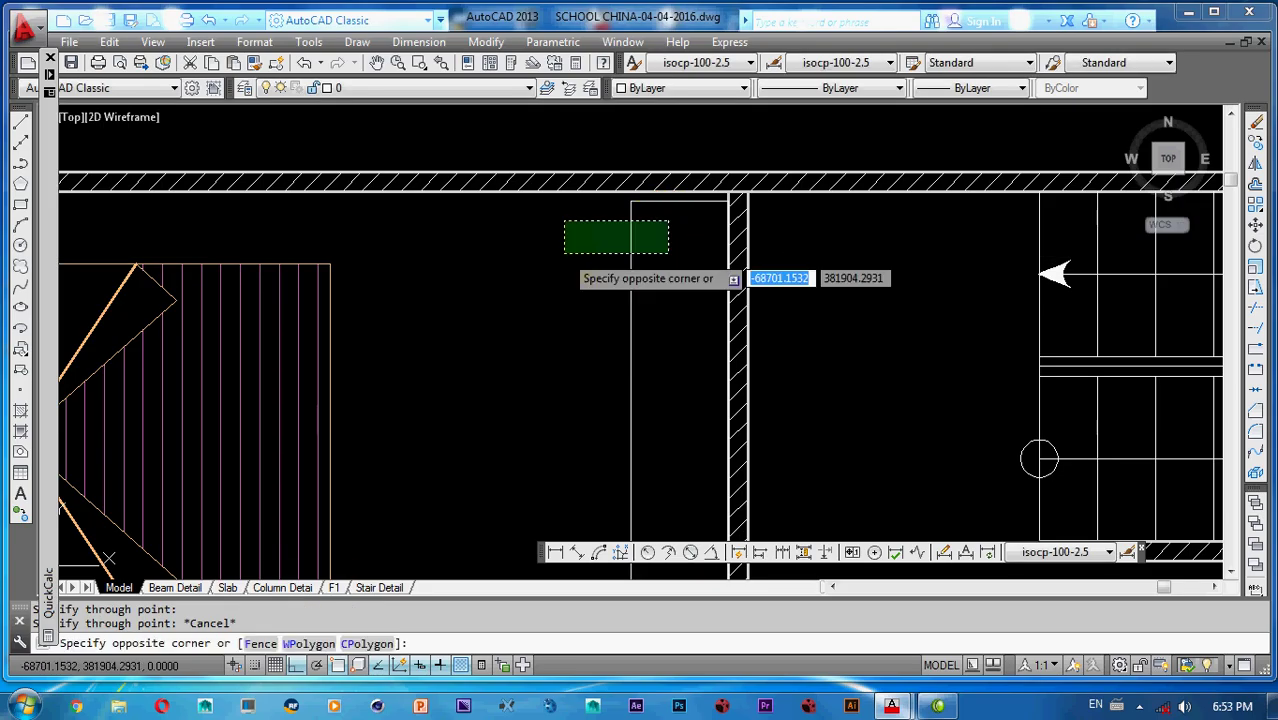
pyautogui.click(625, 207)
pyautogui.click(629, 202)
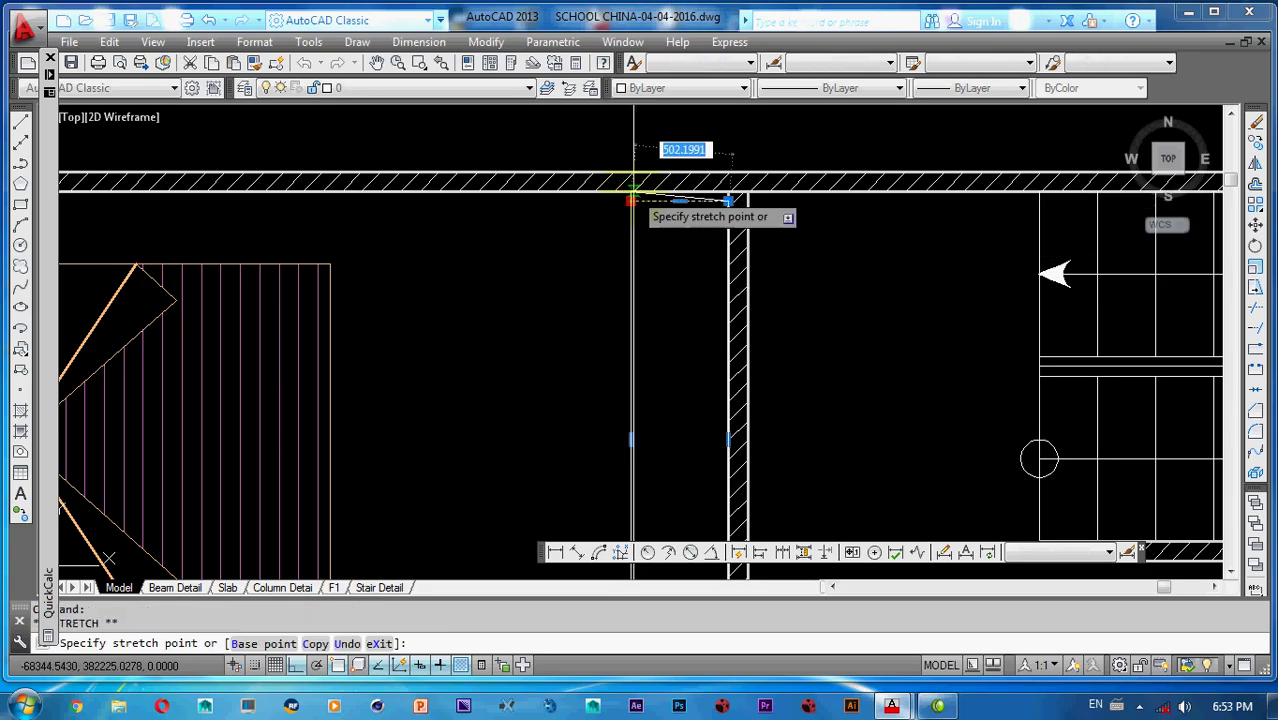
pyautogui.click(728, 191)
pyautogui.press('Escape')
pyautogui.scroll(-5, 662, 235)
pyautogui.moveTo(662, 234); pyautogui.dragTo(666, 172, button='middle')
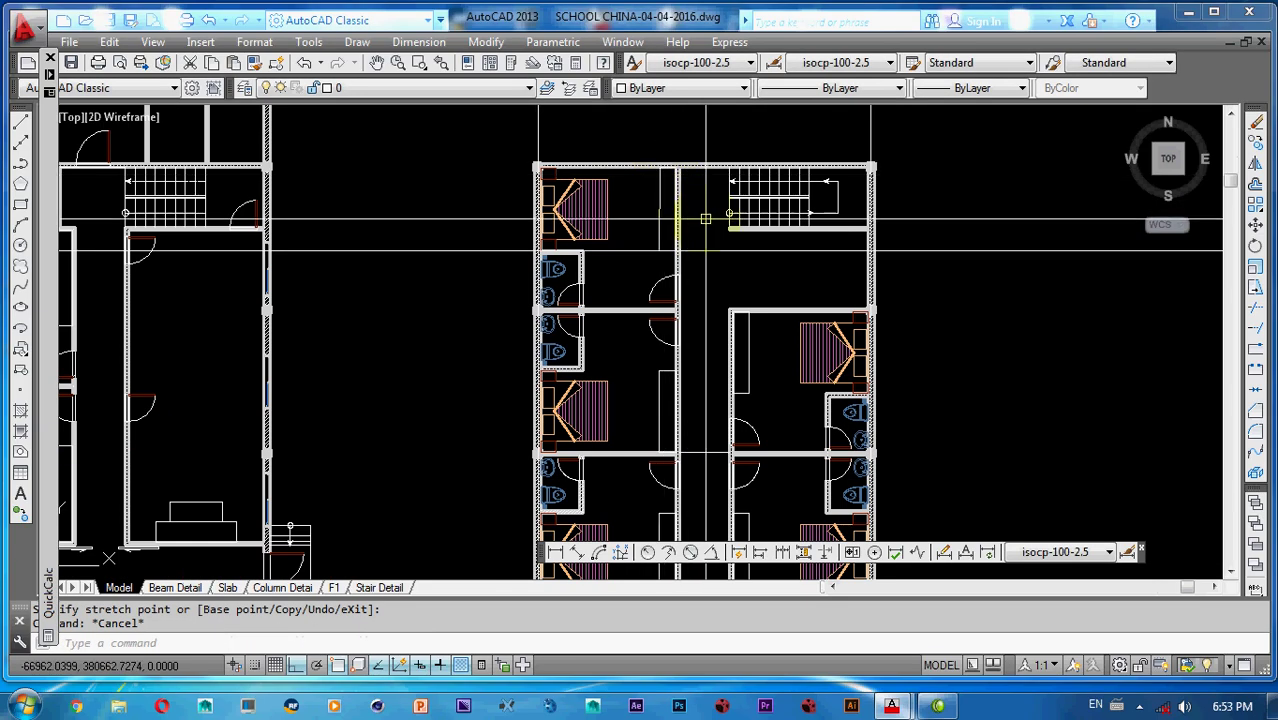
# - Undo the stretching of the wardrobe's upper corners
pyautogui.click(705, 217)
pyautogui.click(701, 275)
pyautogui.hotkey('ctrl', 'z')
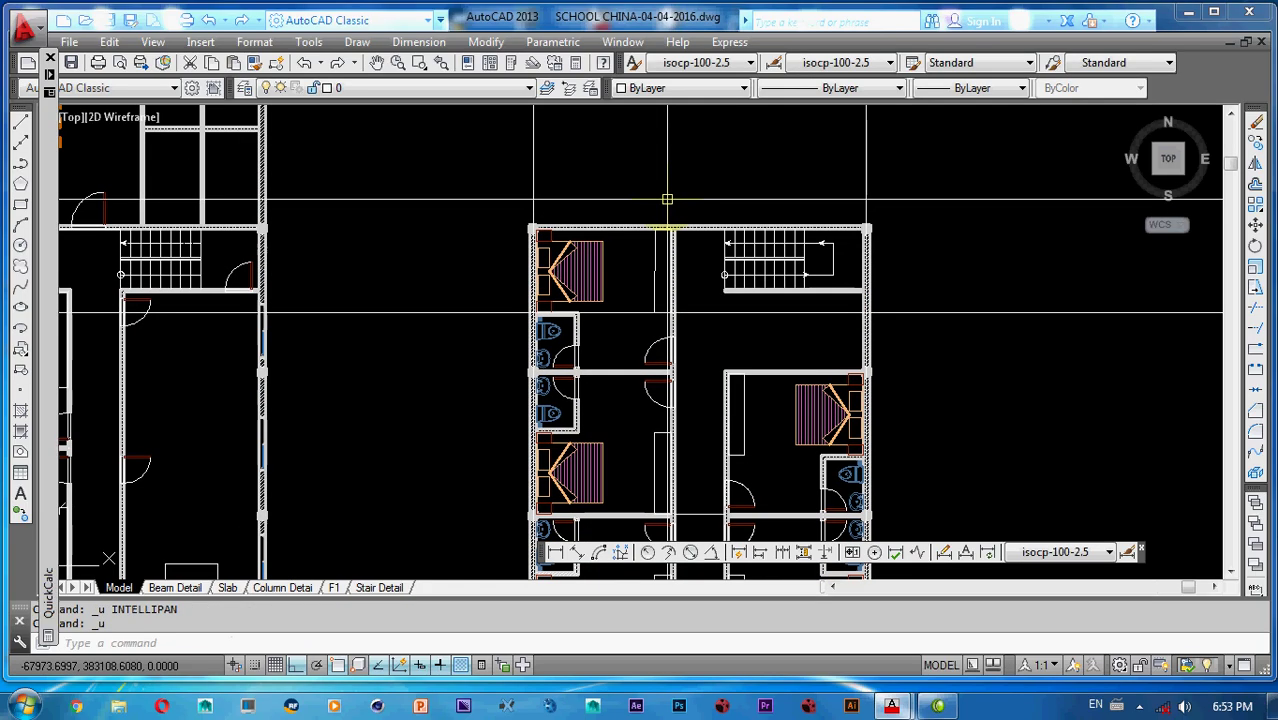
pyautogui.hotkey('ctrl', 'z')
pyautogui.hotkey('ctrl', 'z')
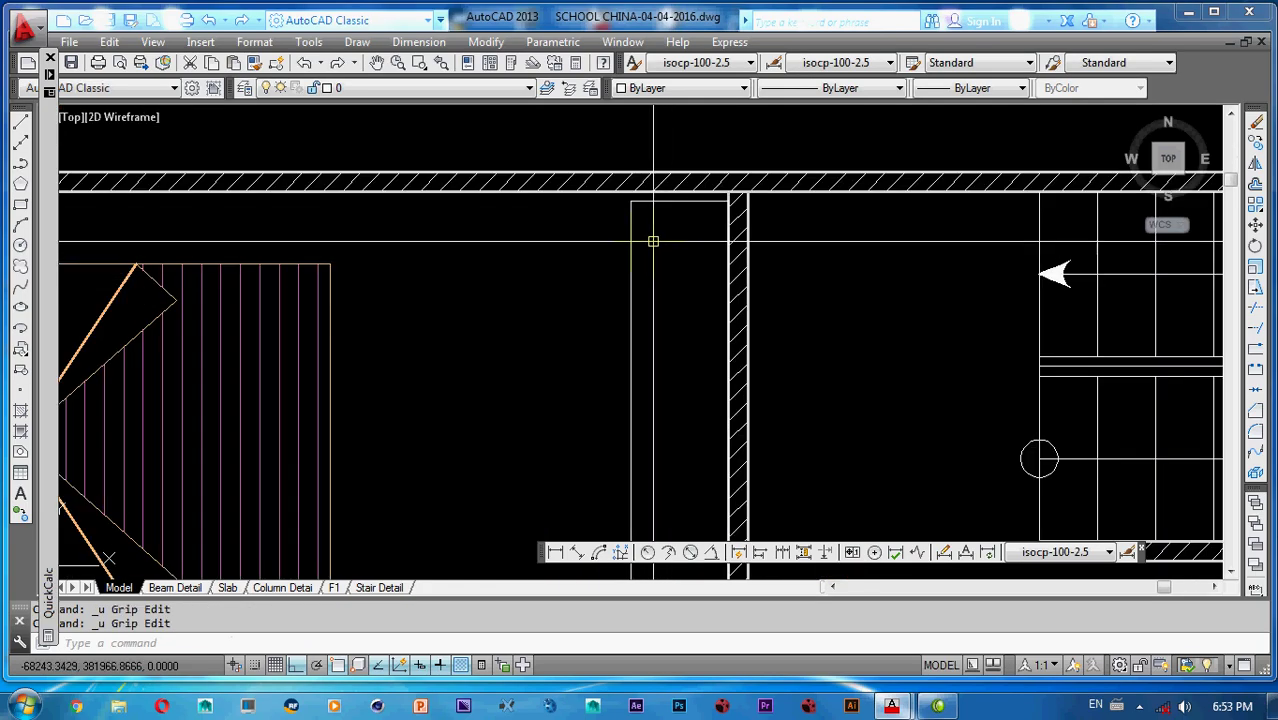
pyautogui.click(628, 228)
pyautogui.scroll(3, 633, 193)
pyautogui.click(629, 208)
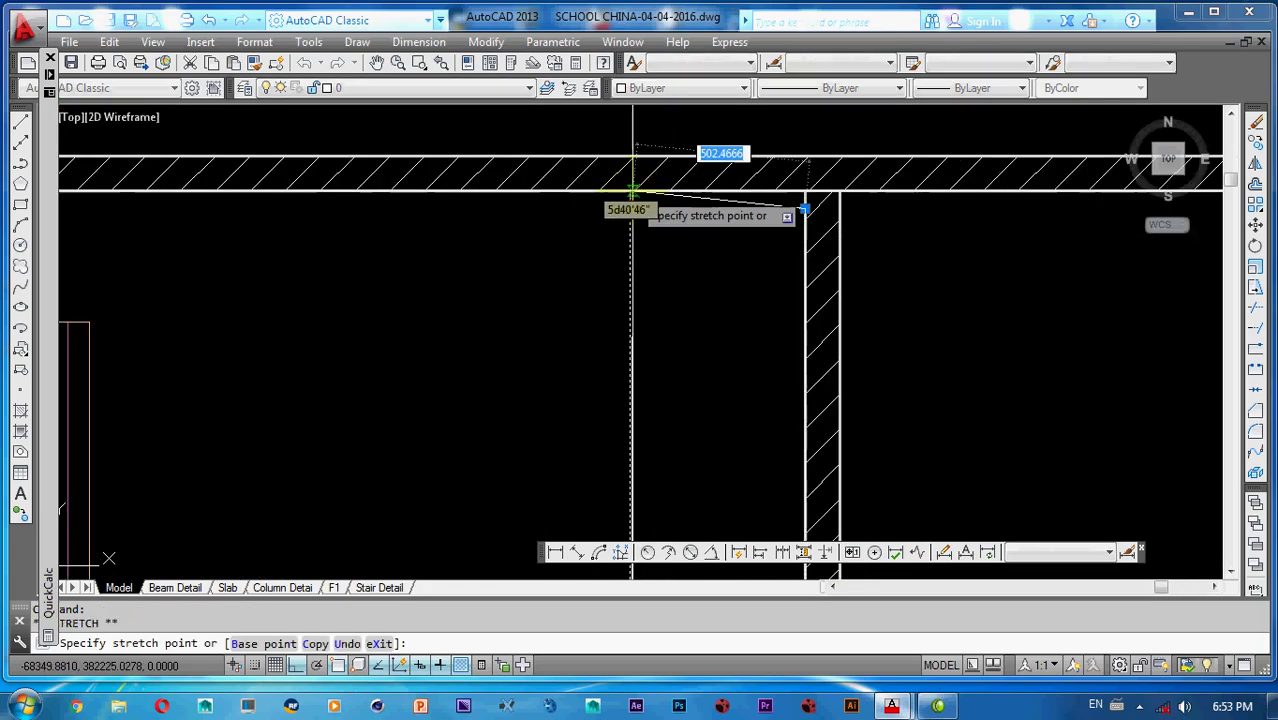
pyautogui.scroll(3, 631, 202)
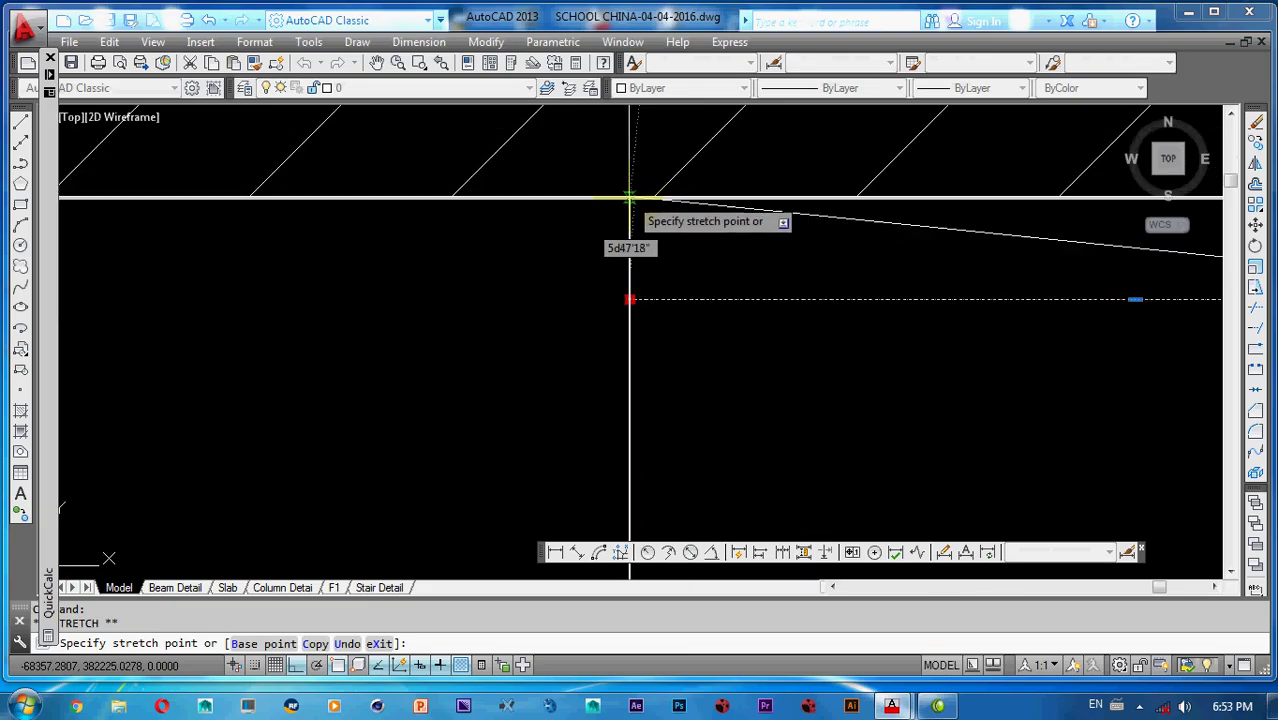
pyautogui.press('Escape')
# - Draw a vertical construction line along the wardrobe's room-side edge
pyautogui.write('xl')
pyautogui.press('Return')
pyautogui.write('v')
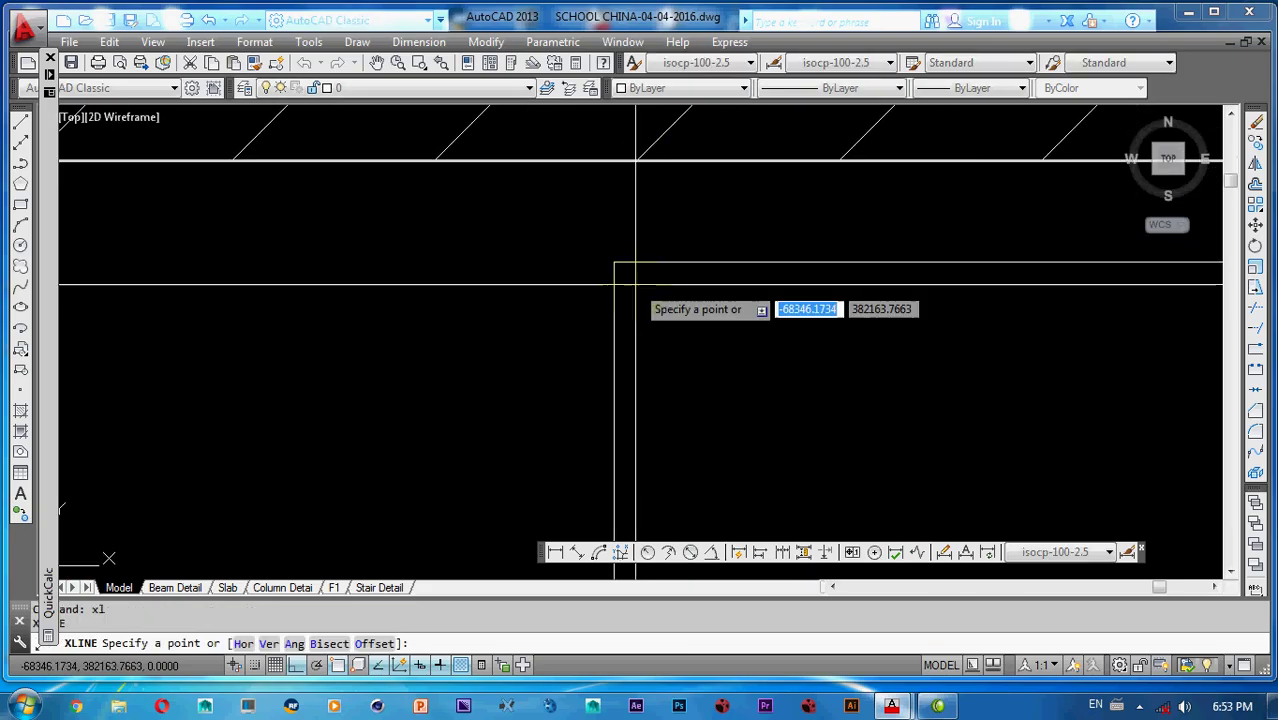
pyautogui.press('Return')
pyautogui.click(614, 285)
pyautogui.press('Escape')
# - Stretch both upper corners of the wardrobe straight up to the inner face of the top wall
pyautogui.click(636, 264)
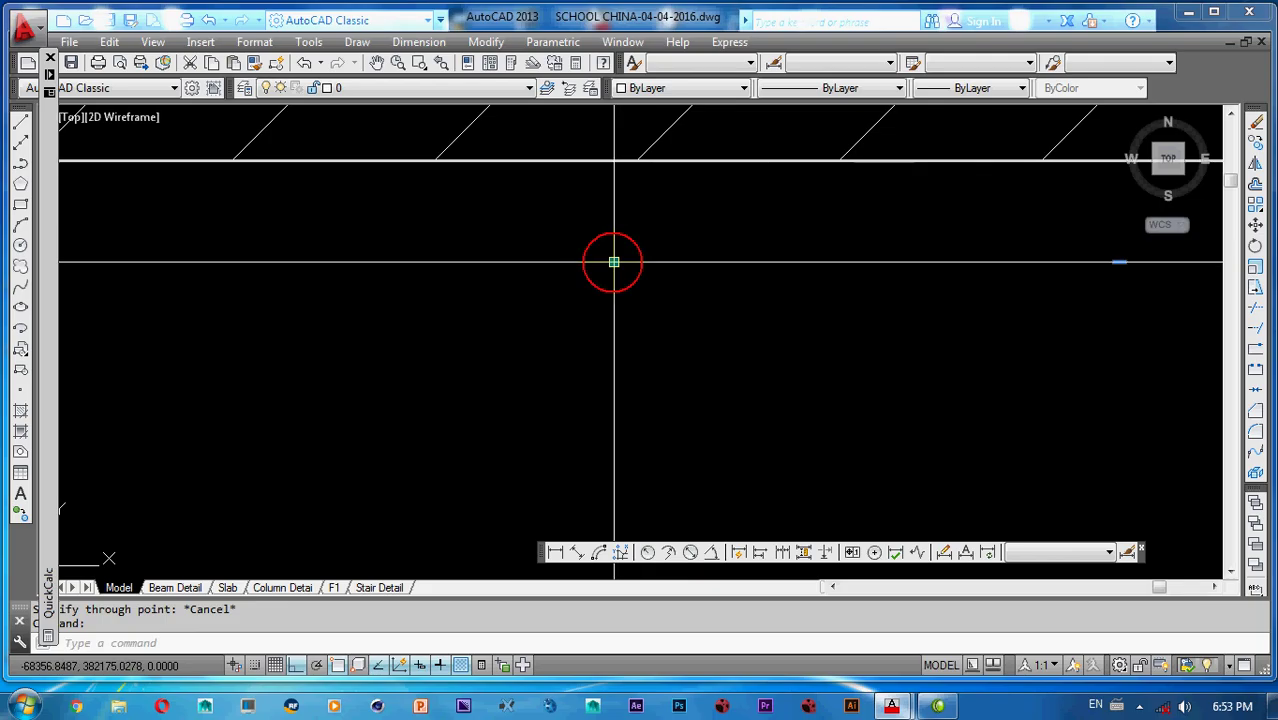
pyautogui.click(614, 262)
pyautogui.click(614, 161)
pyautogui.scroll(-3, 675, 237)
pyautogui.moveTo(675, 237); pyautogui.dragTo(526, 263, button='middle')
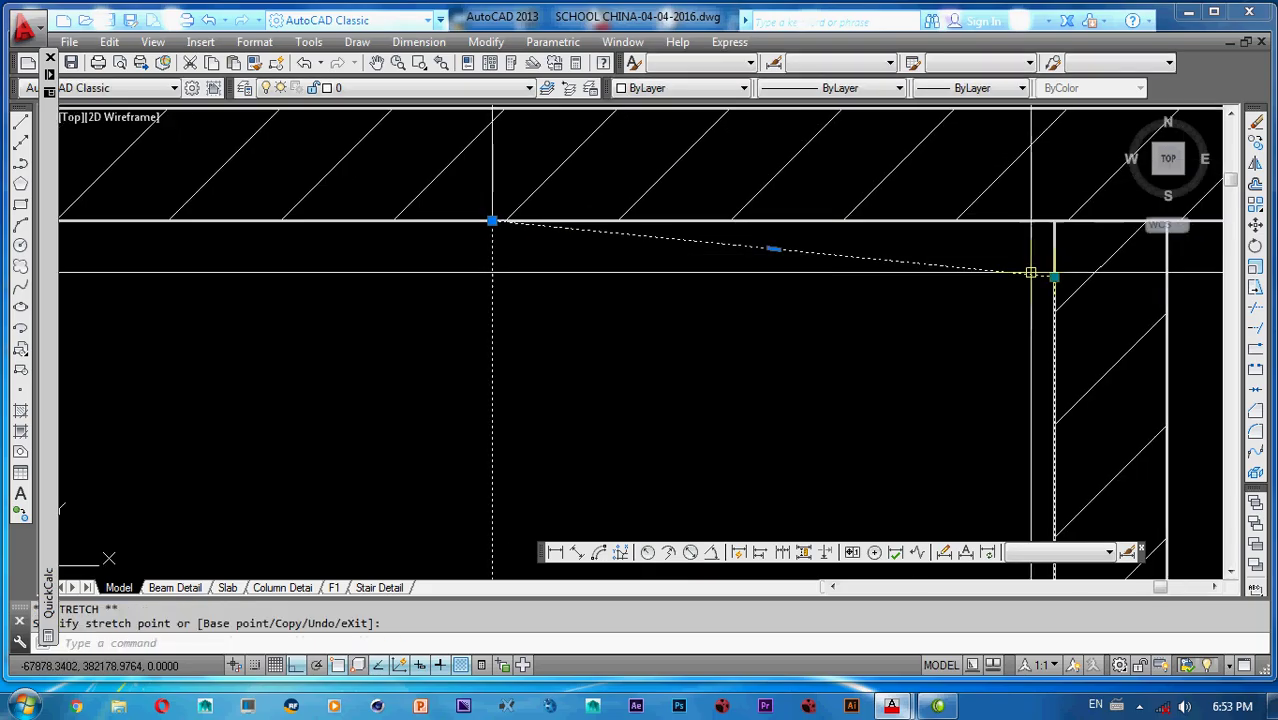
pyautogui.click(1054, 277)
pyautogui.click(1054, 220)
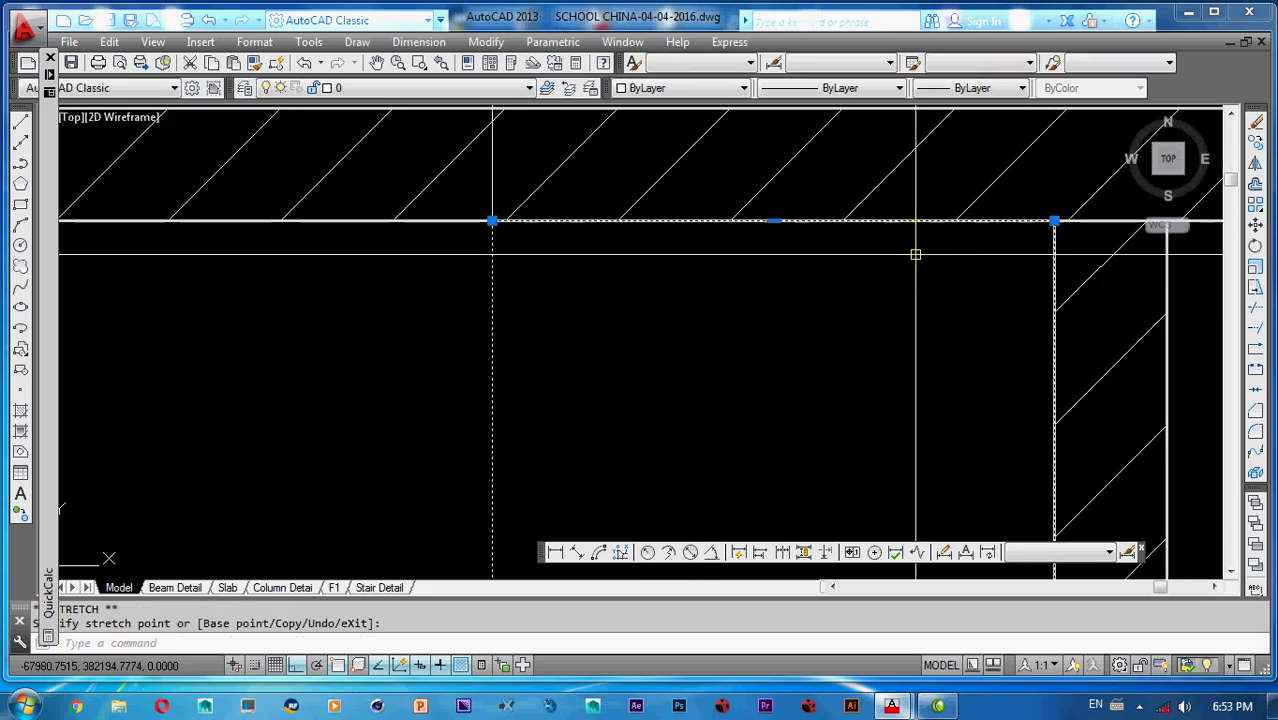
pyautogui.press('Escape')
# - Erase the horizontal construction line at the bathroom wall and the vertical one along the wardrobe edge
pyautogui.scroll(-8, 881, 262)
pyautogui.scroll(-3, 986, 341)
pyautogui.click(735, 292)
pyautogui.click(676, 348)
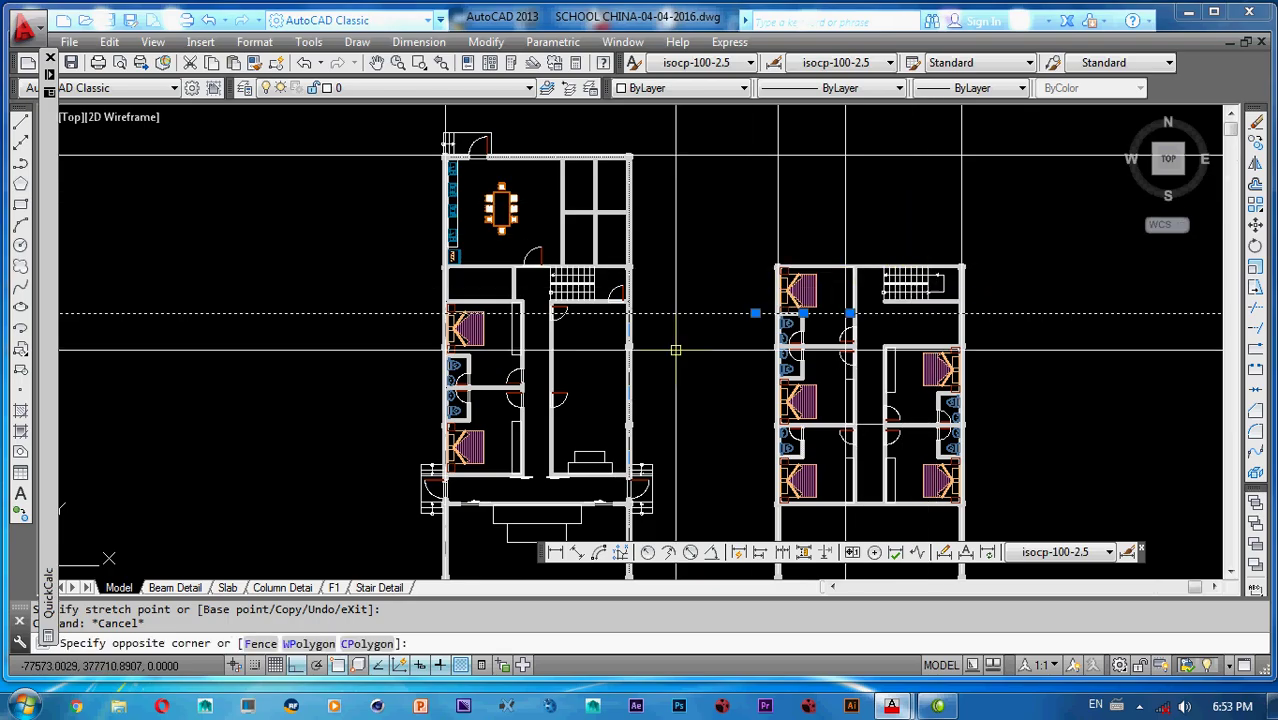
pyautogui.write('e')
pyautogui.press('Return')
pyautogui.moveTo(789, 403)
pyautogui.mouseDown(button='middle')
pyautogui.moveTo(753, 382)
pyautogui.moveTo(707, 222)
pyautogui.mouseUp(button='middle')
pyautogui.click(775, 377)
pyautogui.click(740, 391)
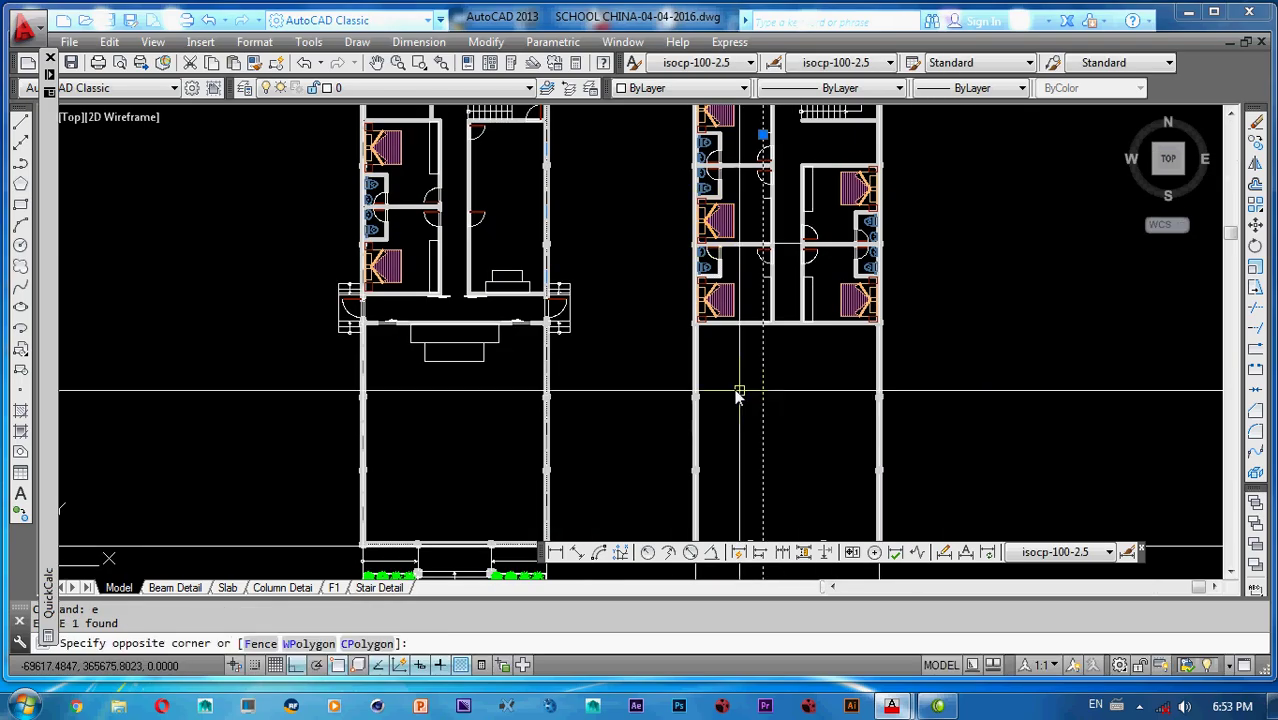
pyautogui.write('e')
pyautogui.press('Return')
pyautogui.moveTo(764, 380)
pyautogui.mouseDown(button='middle')
pyautogui.moveTo(735, 263)
pyautogui.moveTo(772, 288)
pyautogui.mouseUp(button='middle')
pyautogui.write('pl')
pyautogui.press('Return')
pyautogui.write('l')
pyautogui.press('Return')
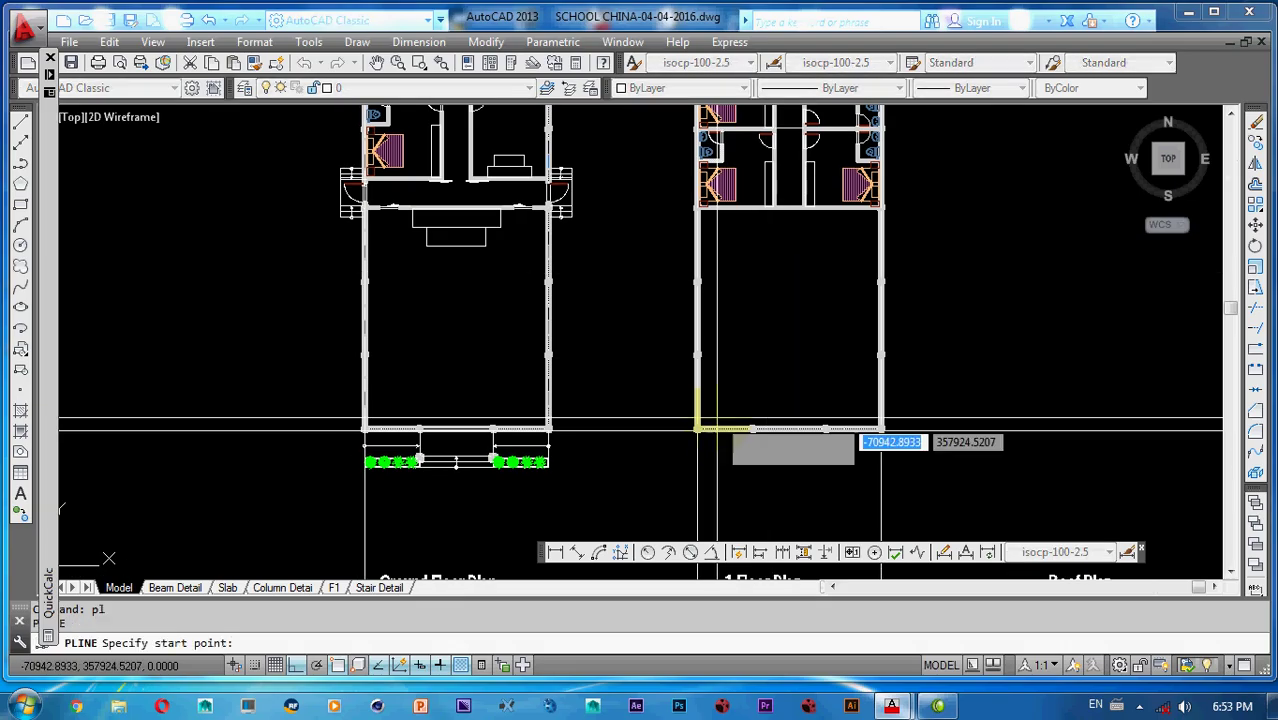
pyautogui.press('Escape')
# - Draw a closed polyline in the first floor plan's empty hall through its lower-left column, a point inside the upper-left corner, and both right-hand corner columns
pyautogui.write('pl')
pyautogui.press('Return')
pyautogui.scroll(8, 712, 417)
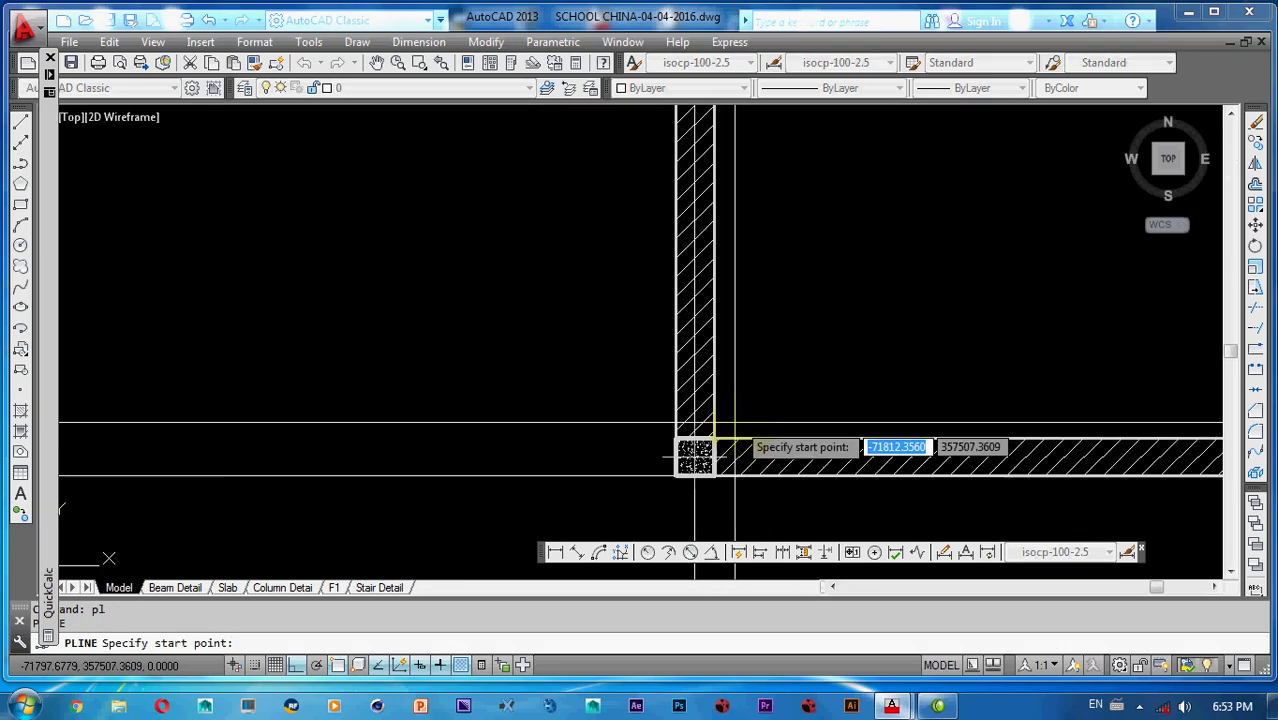
pyautogui.click(695, 458)
pyautogui.scroll(-5, 795, 260)
pyautogui.moveTo(748, 282); pyautogui.dragTo(642, 443, button='middle')
pyautogui.moveTo(664, 368); pyautogui.dragTo(622, 444, button='middle')
pyautogui.press('F8')
pyautogui.moveTo(648, 273); pyautogui.dragTo(575, 221, button='middle')
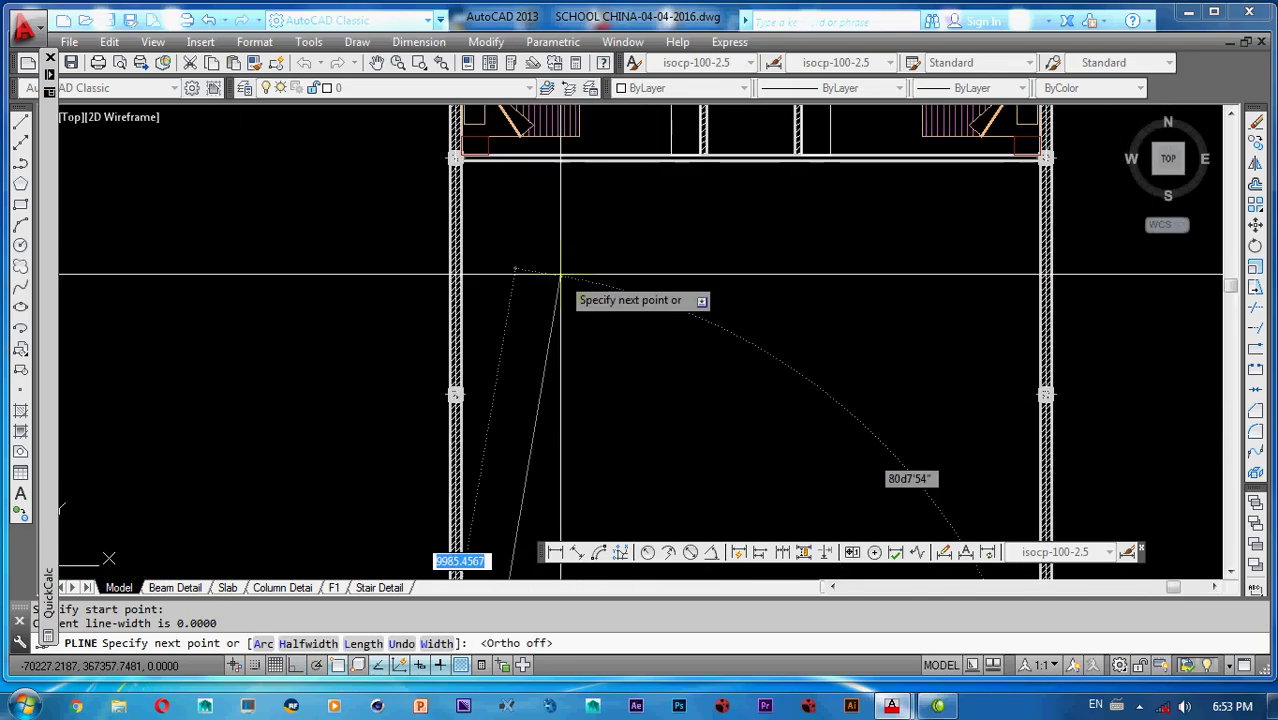
pyautogui.click(551, 249)
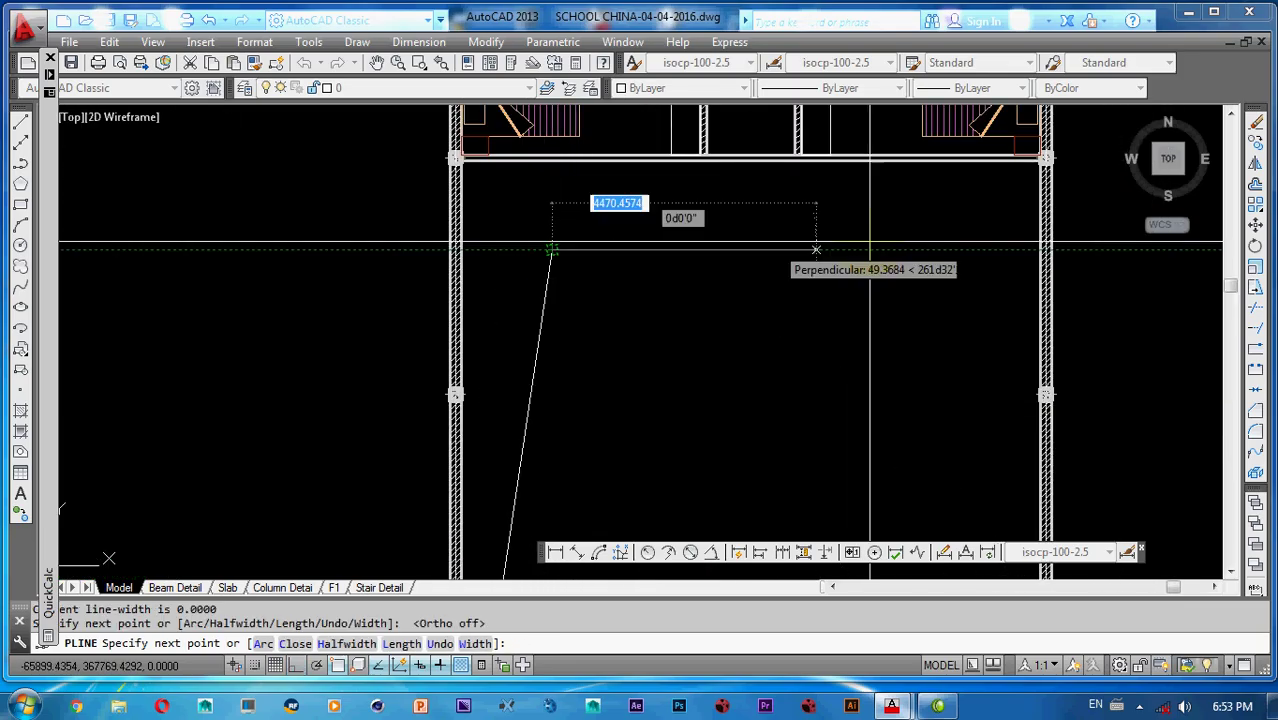
pyautogui.click(1042, 160)
pyautogui.scroll(-3, 481, 140)
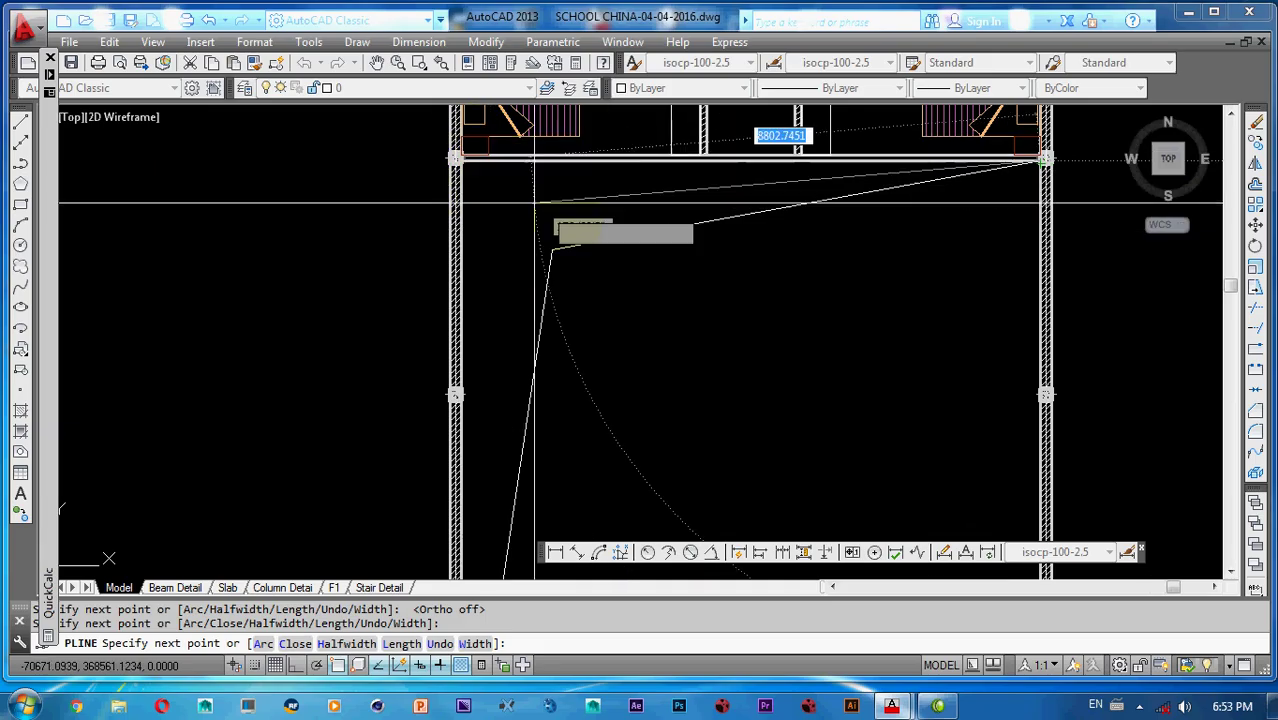
pyautogui.scroll(8, 820, 305)
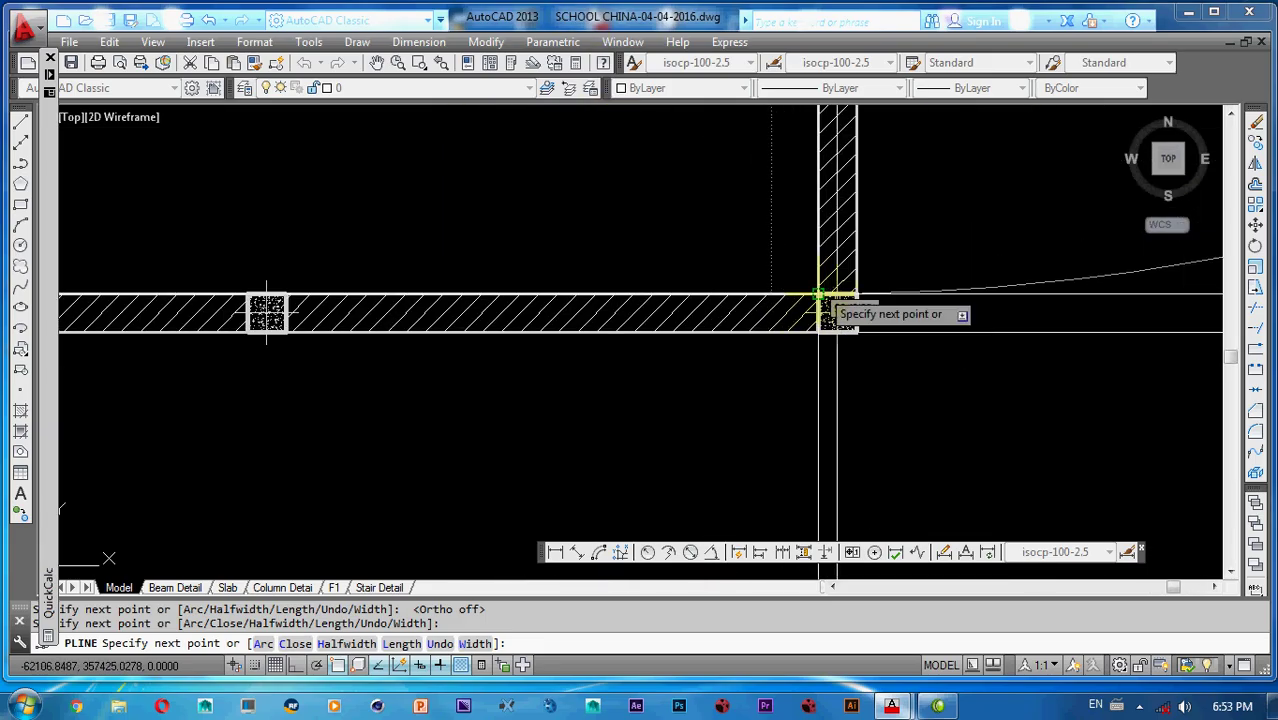
pyautogui.click(818, 294)
pyautogui.write('c')
pyautogui.press('Return')
pyautogui.scroll(-8, 816, 430)
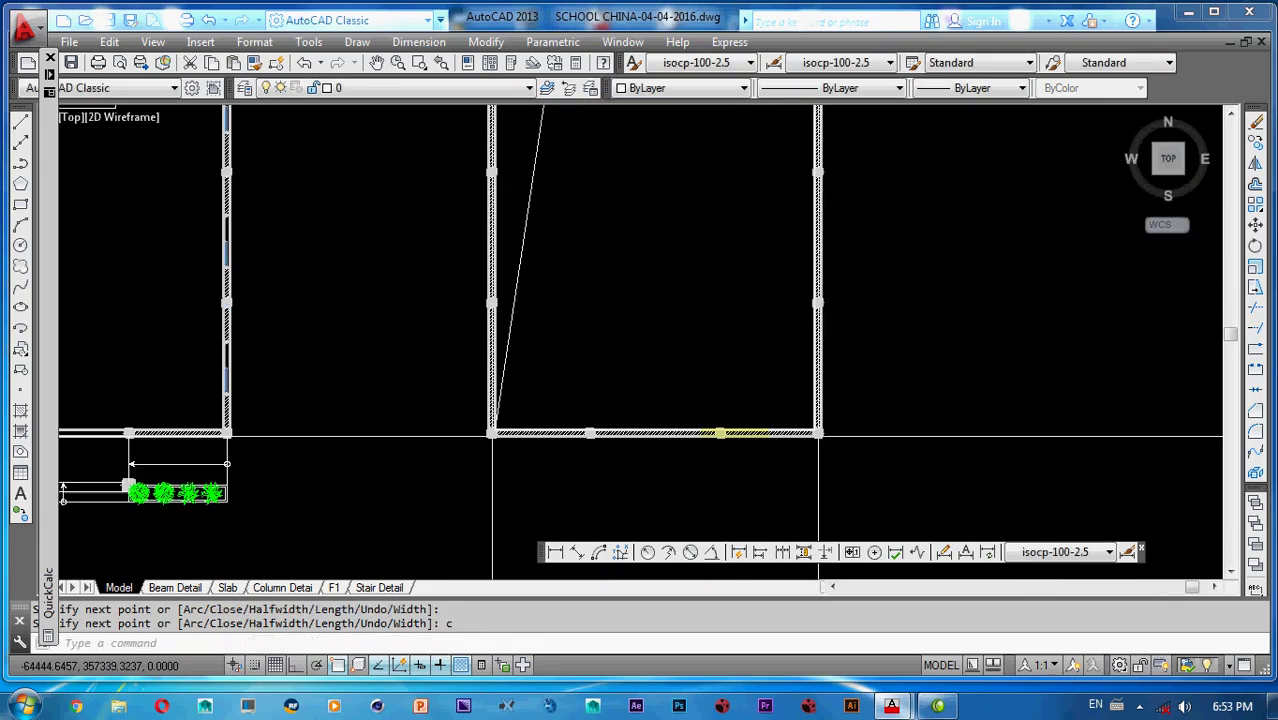
pyautogui.scroll(-6, 690, 370)
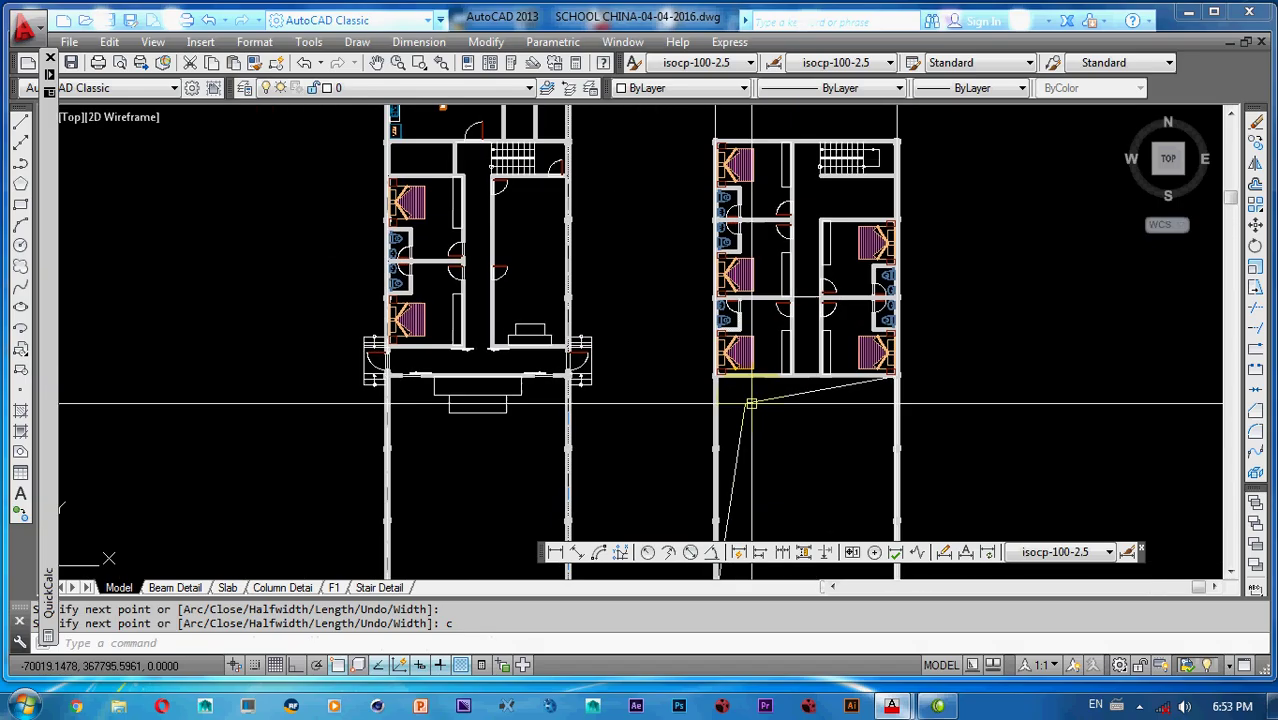
pyautogui.moveTo(747, 392); pyautogui.dragTo(740, 425, button='middle')
pyautogui.moveTo(657, 350)
pyautogui.mouseDown(button='middle')
pyautogui.moveTo(804, 352)
pyautogui.moveTo(794, 347)
pyautogui.mouseUp(button='middle')
pyautogui.moveTo(757, 367); pyautogui.dragTo(593, 447, button='middle')
pyautogui.moveTo(709, 320); pyautogui.dragTo(707, 390, button='middle')
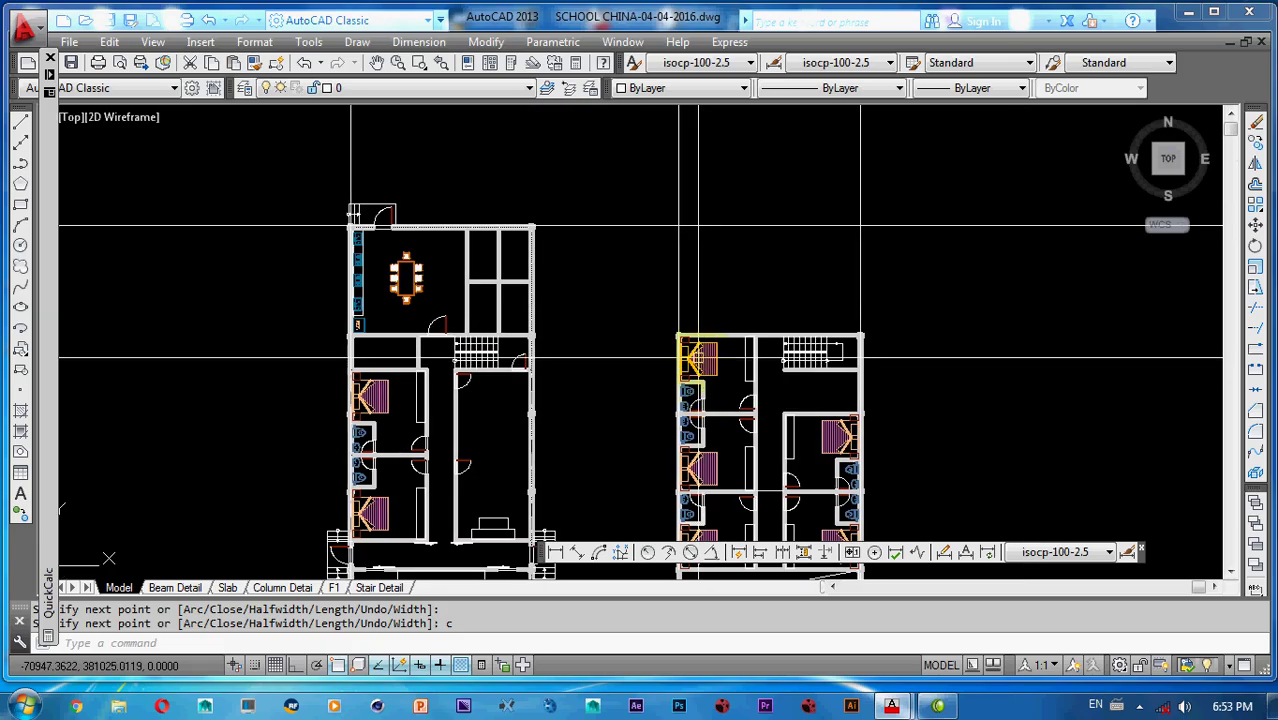
pyautogui.press('Return')
pyautogui.scroll(5, 700, 335)
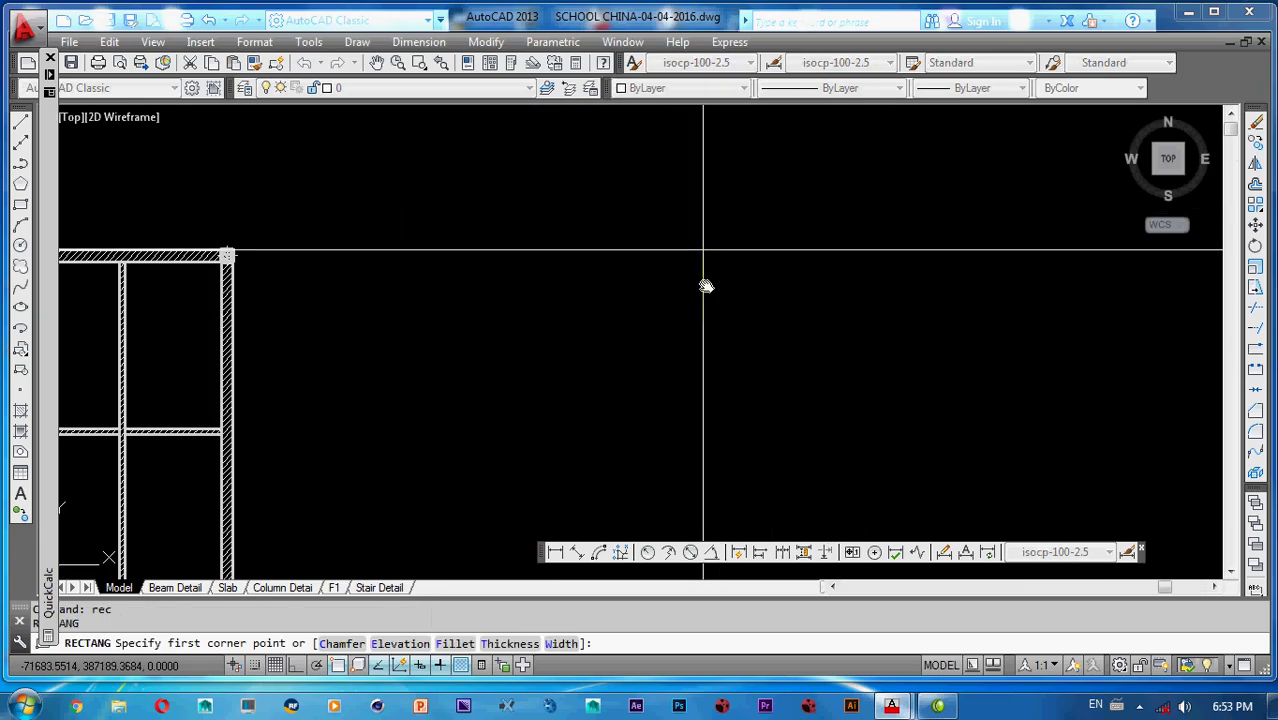
pyautogui.press('Escape')
# - Draw vertical construction lines along the outer faces of the second plan's two upper corner columns
pyautogui.write('xl')
pyautogui.press('Return')
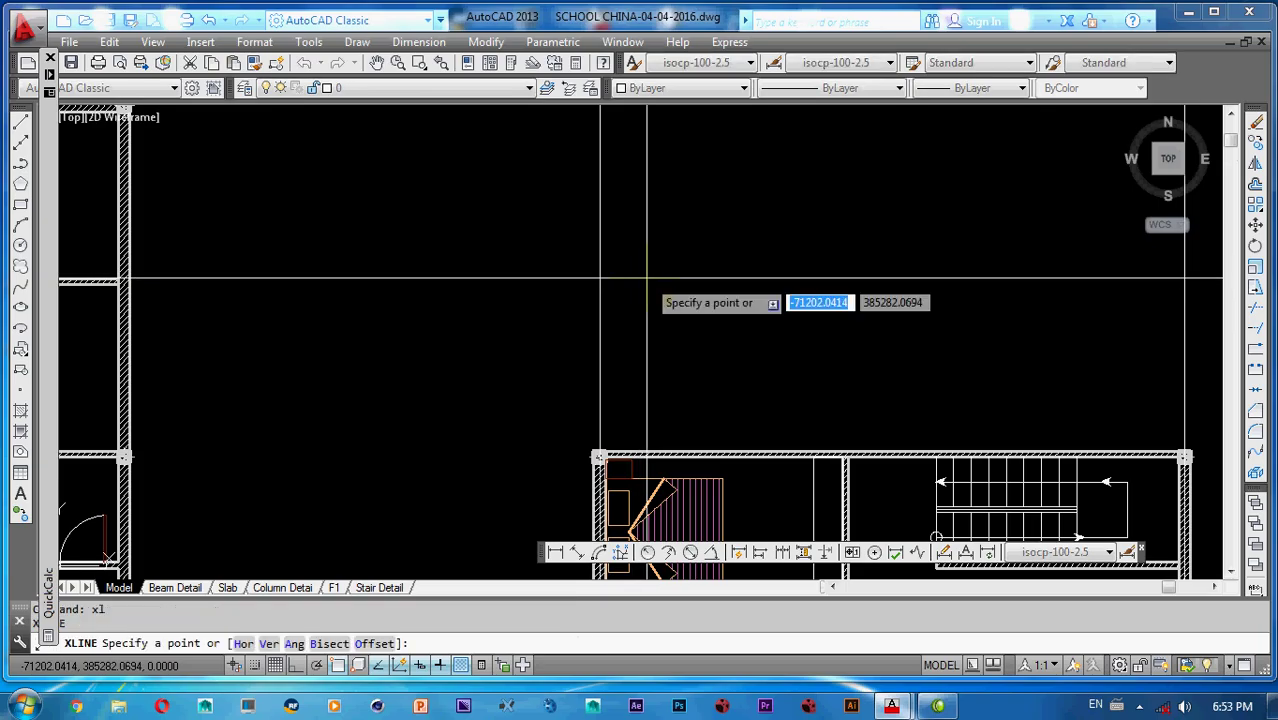
pyautogui.write('v')
pyautogui.press('Return')
pyautogui.scroll(-3, 598, 300)
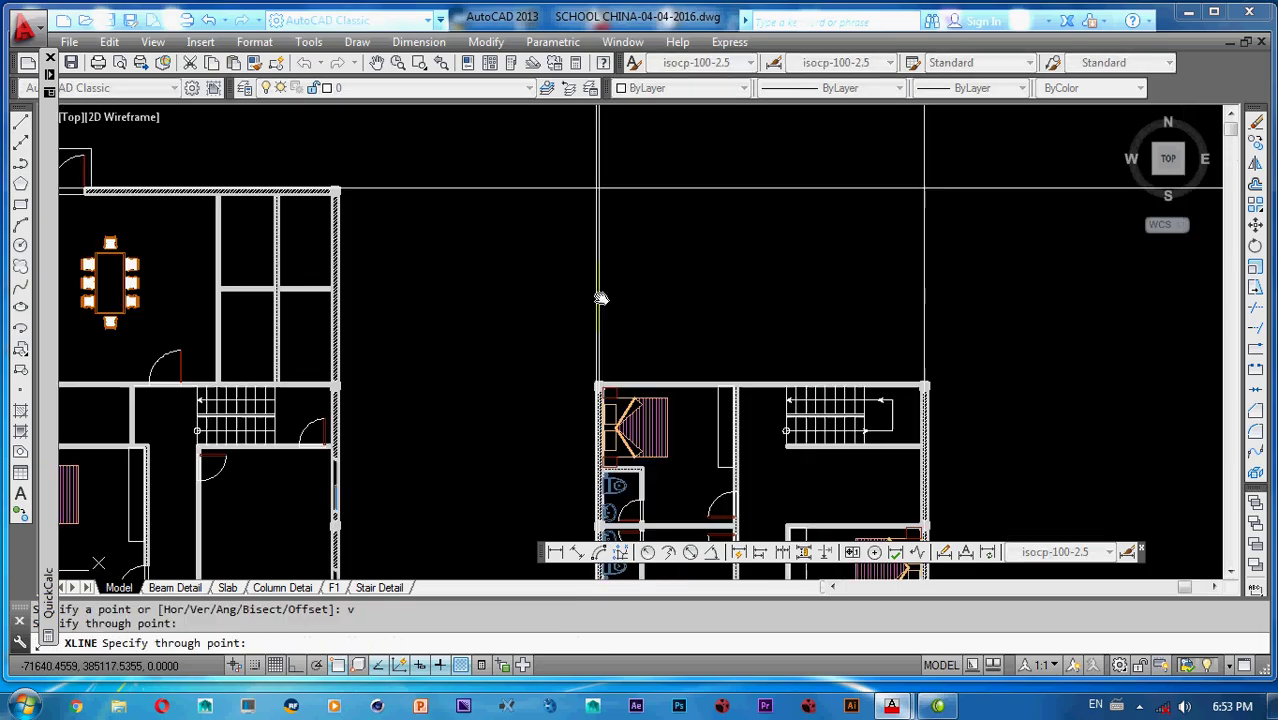
pyautogui.scroll(3, 940, 414)
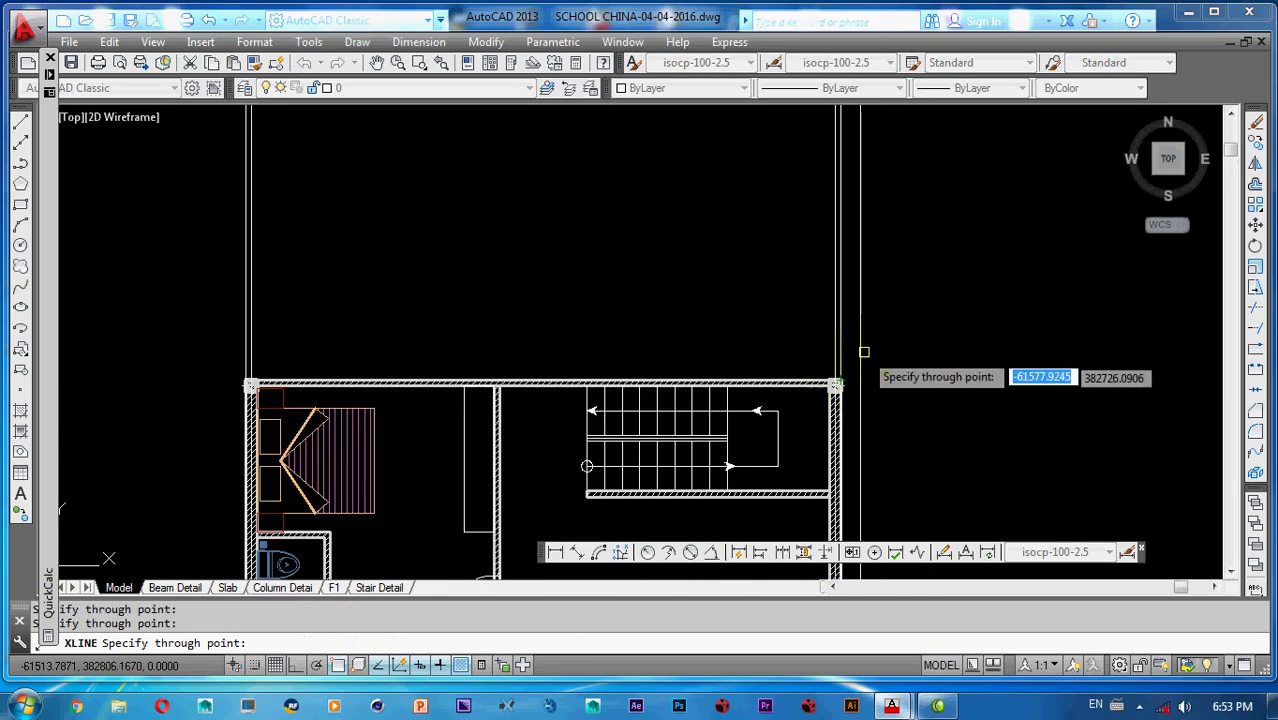
pyautogui.press('Escape')
# - Offset the outer vertical construction lines and the upper horizontal construction line outward by 600
pyautogui.scroll(-3, 867, 345)
pyautogui.scroll(2, 724, 292)
pyautogui.moveTo(830, 351)
pyautogui.mouseDown(button='middle')
pyautogui.moveTo(785, 342)
pyautogui.moveTo(776, 319)
pyautogui.moveTo(791, 338)
pyautogui.mouseUp(button='middle')
pyautogui.write('o')
pyautogui.press('Return')
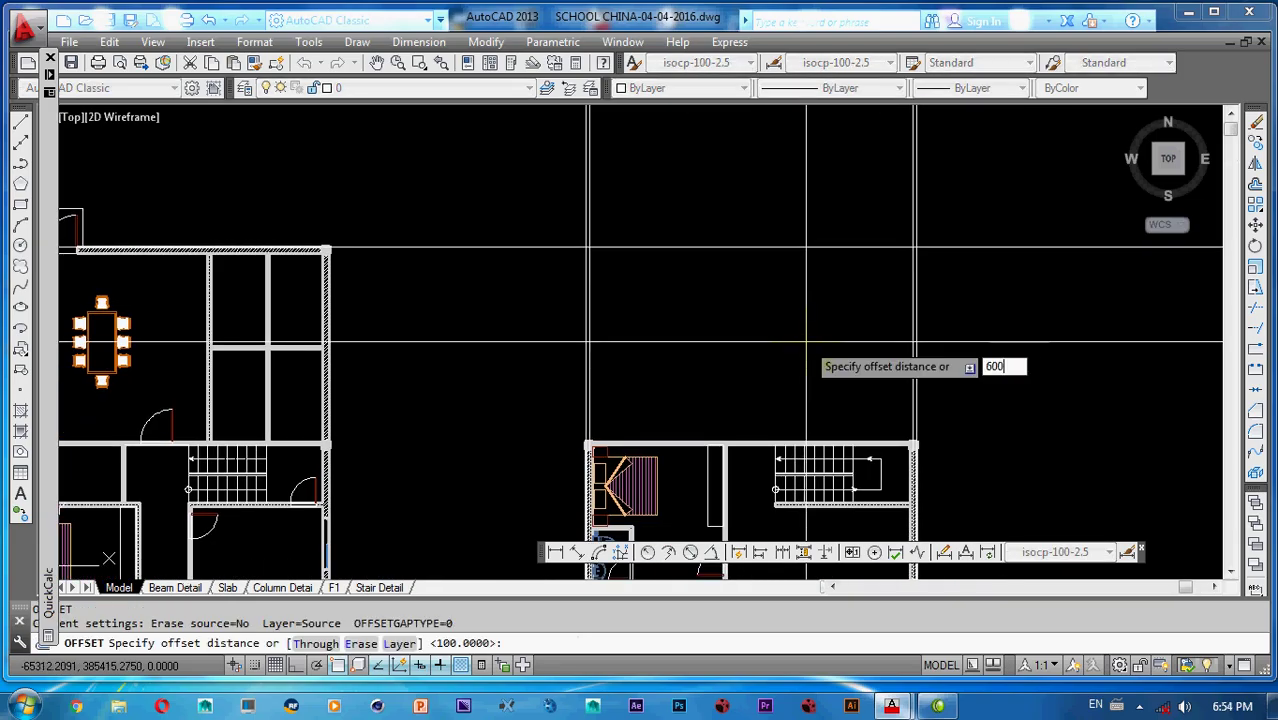
pyautogui.press('Return')
pyautogui.scroll(4, 585, 228)
pyautogui.click(590, 222)
pyautogui.click(520, 222)
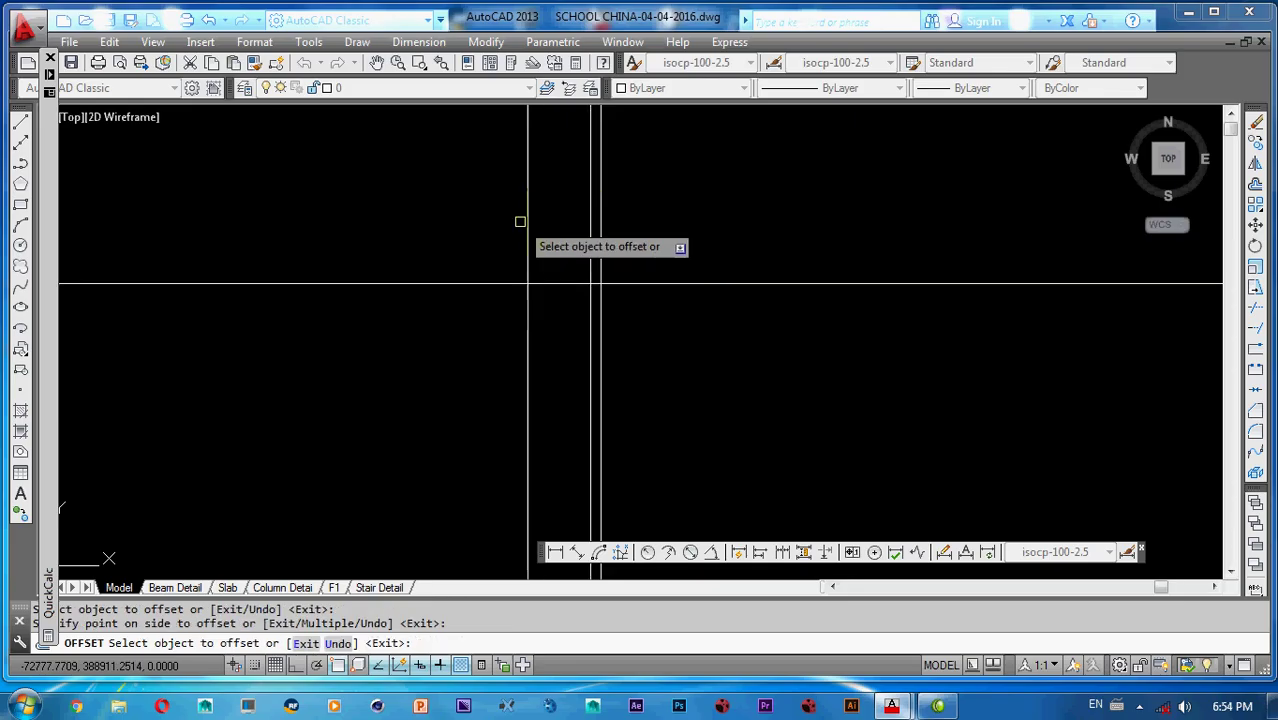
pyautogui.scroll(-3, 608, 245)
pyautogui.scroll(5, 916, 265)
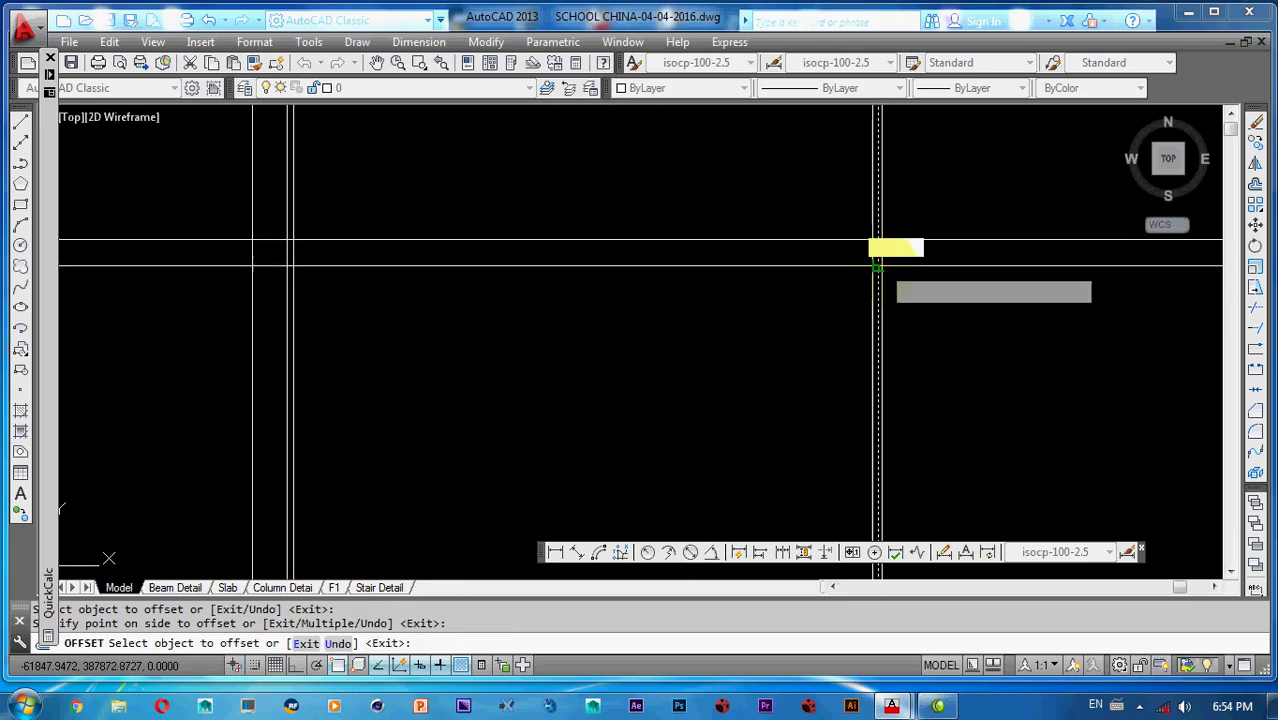
pyautogui.press('Escape')
pyautogui.scroll(-4, 730, 285)
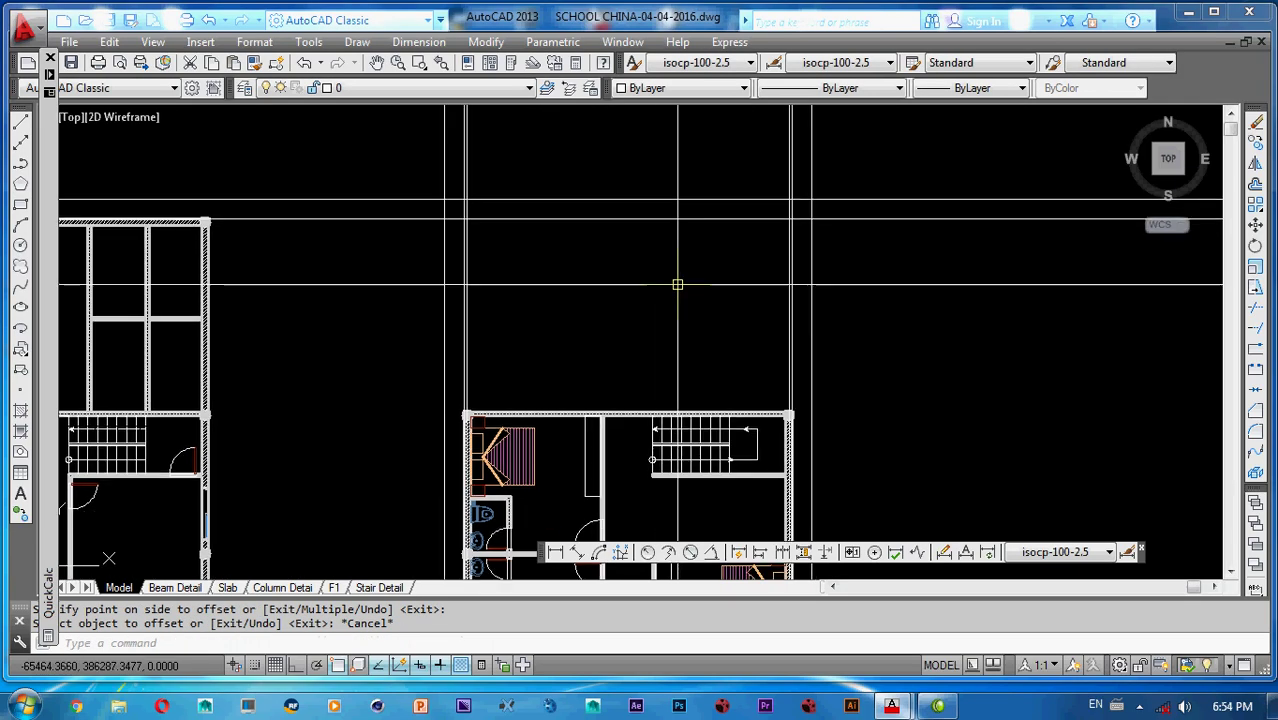
pyautogui.write('rec')
pyautogui.press('Return')
pyautogui.press('Escape')
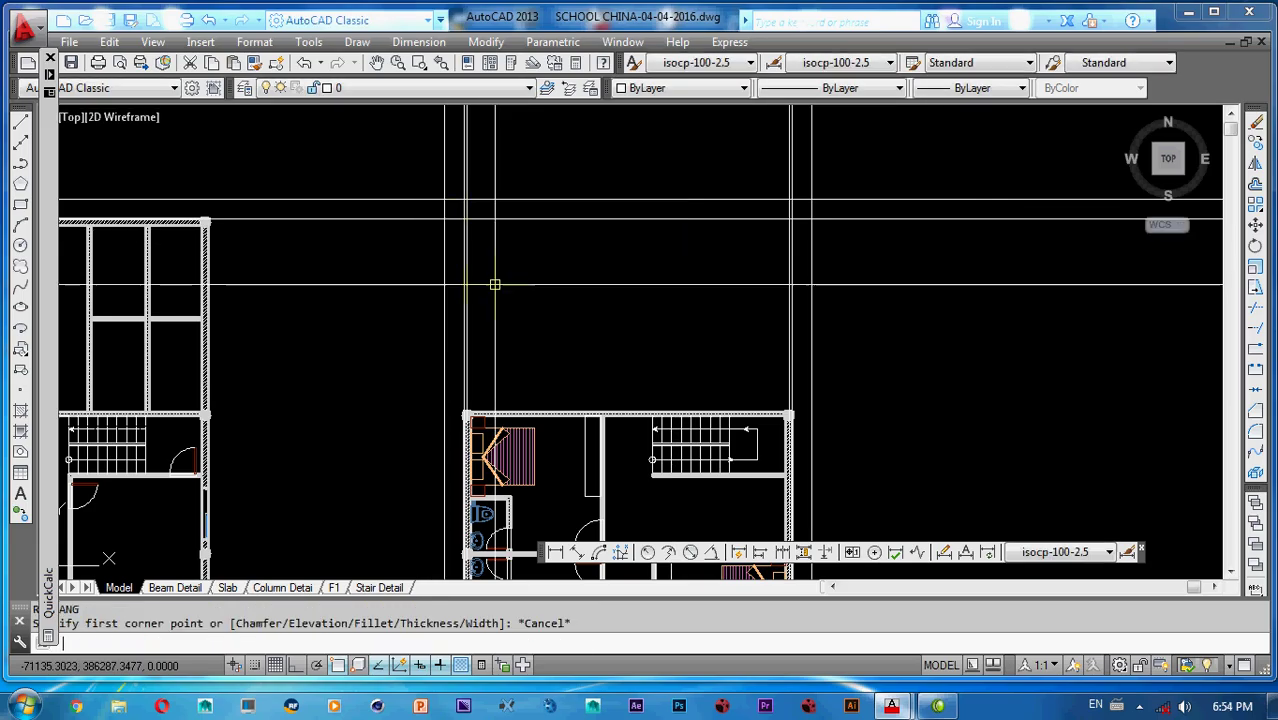
pyautogui.press('Escape')
# - Draw a horizontal construction line along the outer face of the first floor plan's upper wall
pyautogui.write('xl')
pyautogui.press('Return')
pyautogui.write('h')
pyautogui.press('Return')
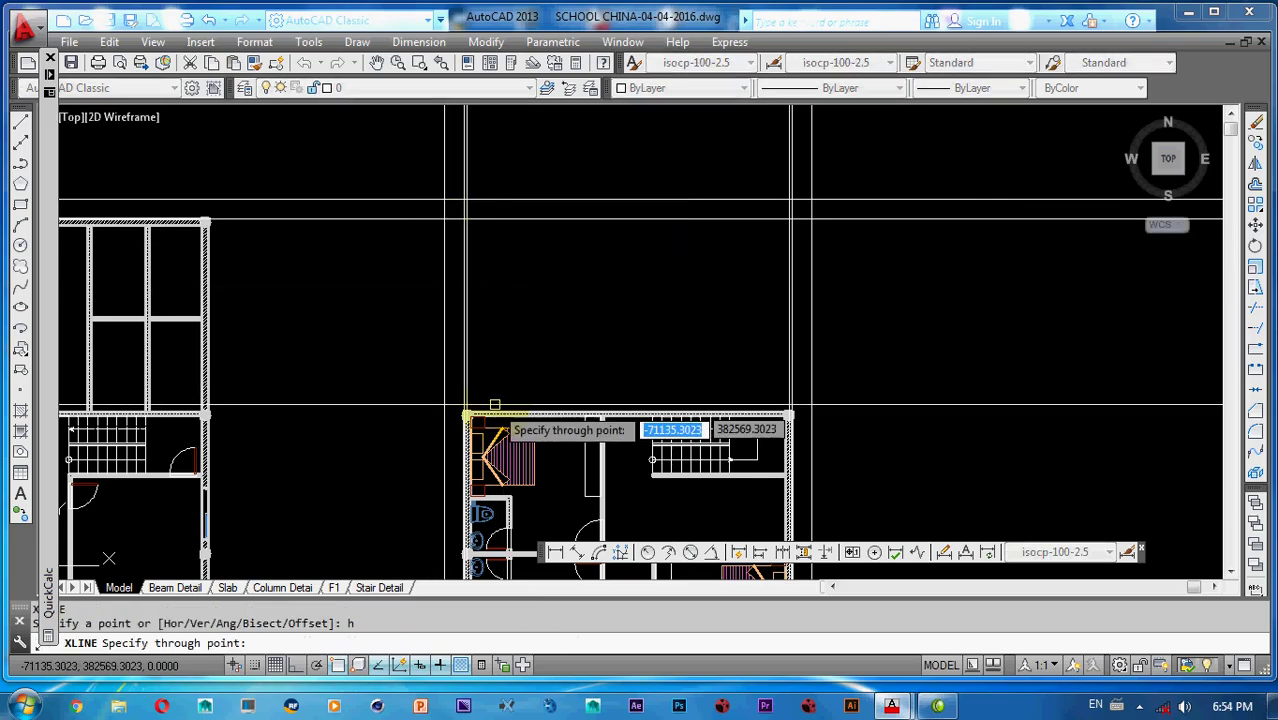
pyautogui.press('Escape')
pyautogui.press('Escape')
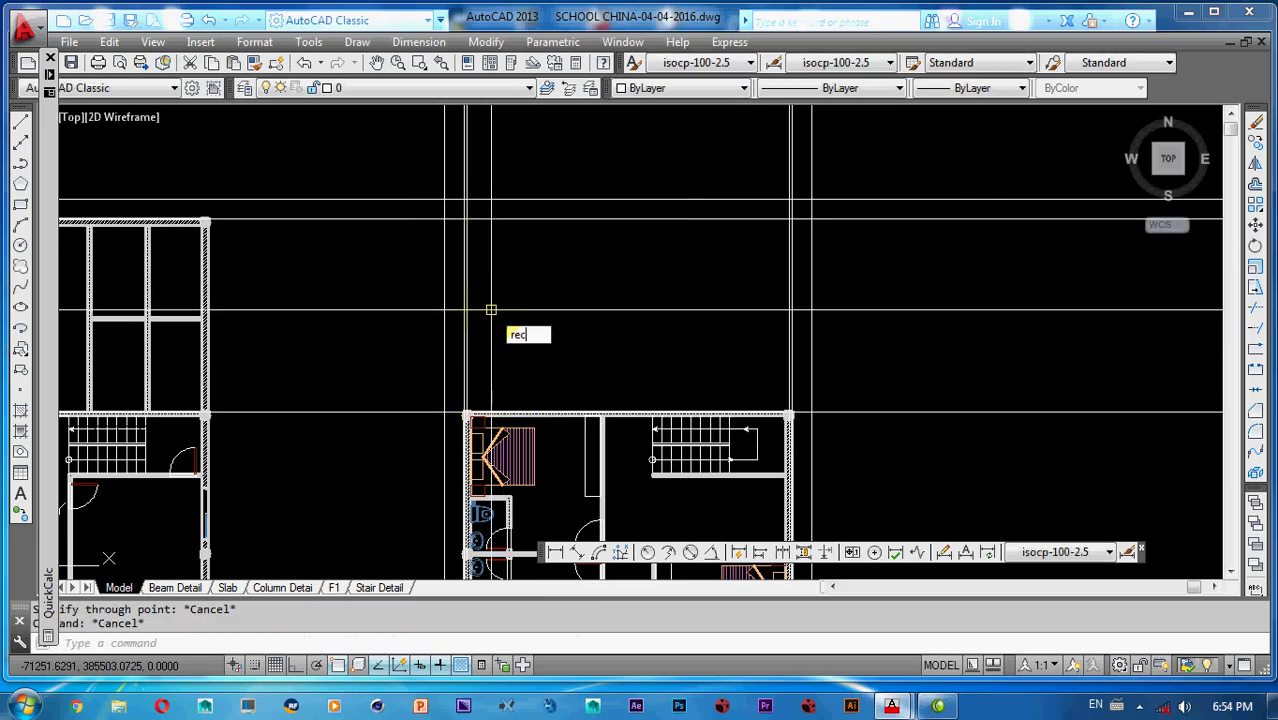
# - Draw a rectangle above the first floor plan, from the outer offset lines' upper-left intersection to the right offset line at the upper wall
pyautogui.write('rec')
pyautogui.press('Return')
pyautogui.click(466, 219)
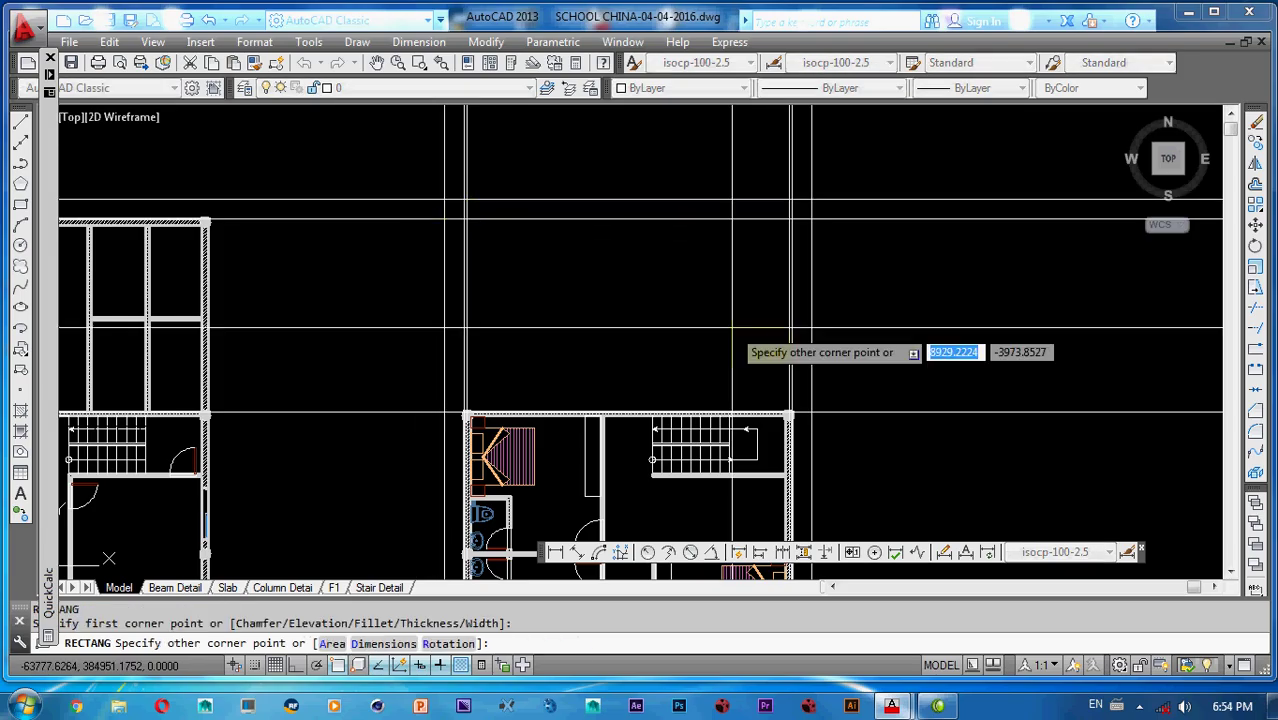
pyautogui.click(812, 411)
pyautogui.press('Escape')
# - Erase the horizontal and vertical construction lines around the new rectangle above the first floor plan
pyautogui.click(933, 174)
pyautogui.click(873, 448)
pyautogui.press('e')
pyautogui.press('Return')
pyautogui.scroll(-3, 834, 345)
pyautogui.moveTo(833, 351); pyautogui.dragTo(832, 395, button='middle')
pyautogui.click(866, 245)
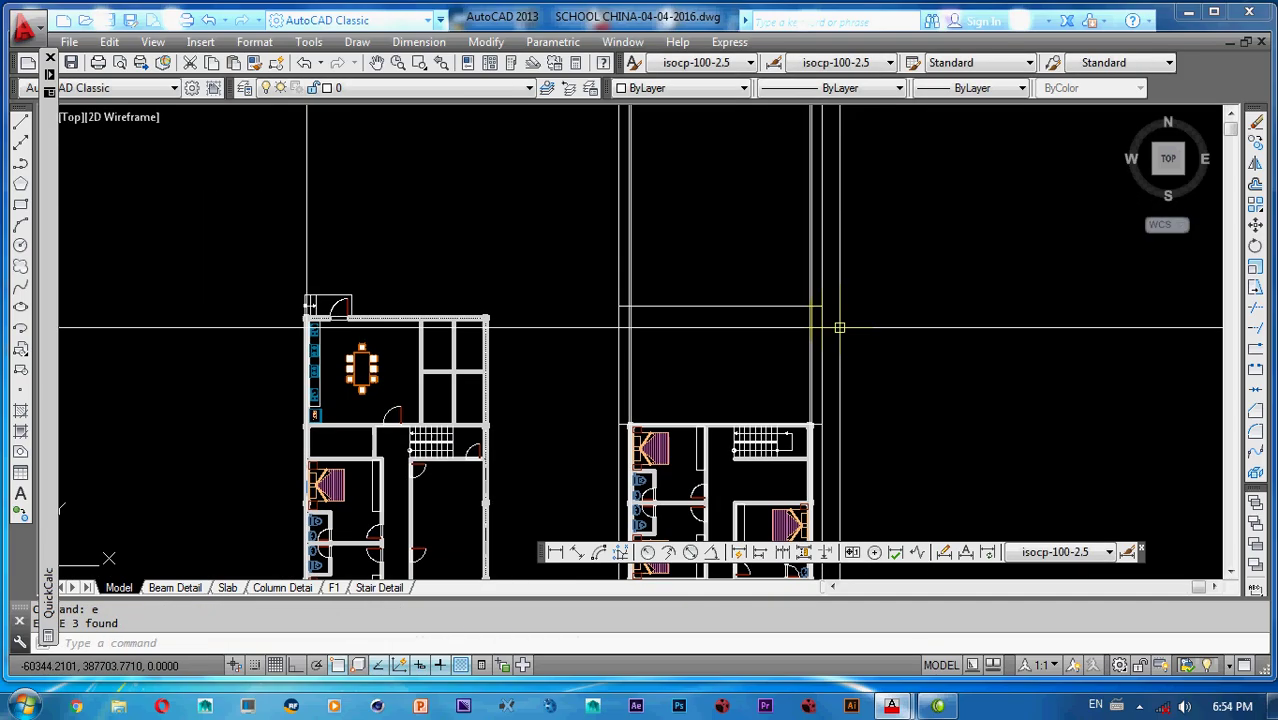
pyautogui.click(584, 216)
pyautogui.write('e')
pyautogui.press('Return')
pyautogui.moveTo(693, 357)
pyautogui.mouseDown(button='middle')
pyautogui.moveTo(695, 308)
pyautogui.moveTo(704, 337)
pyautogui.mouseUp(button='middle')
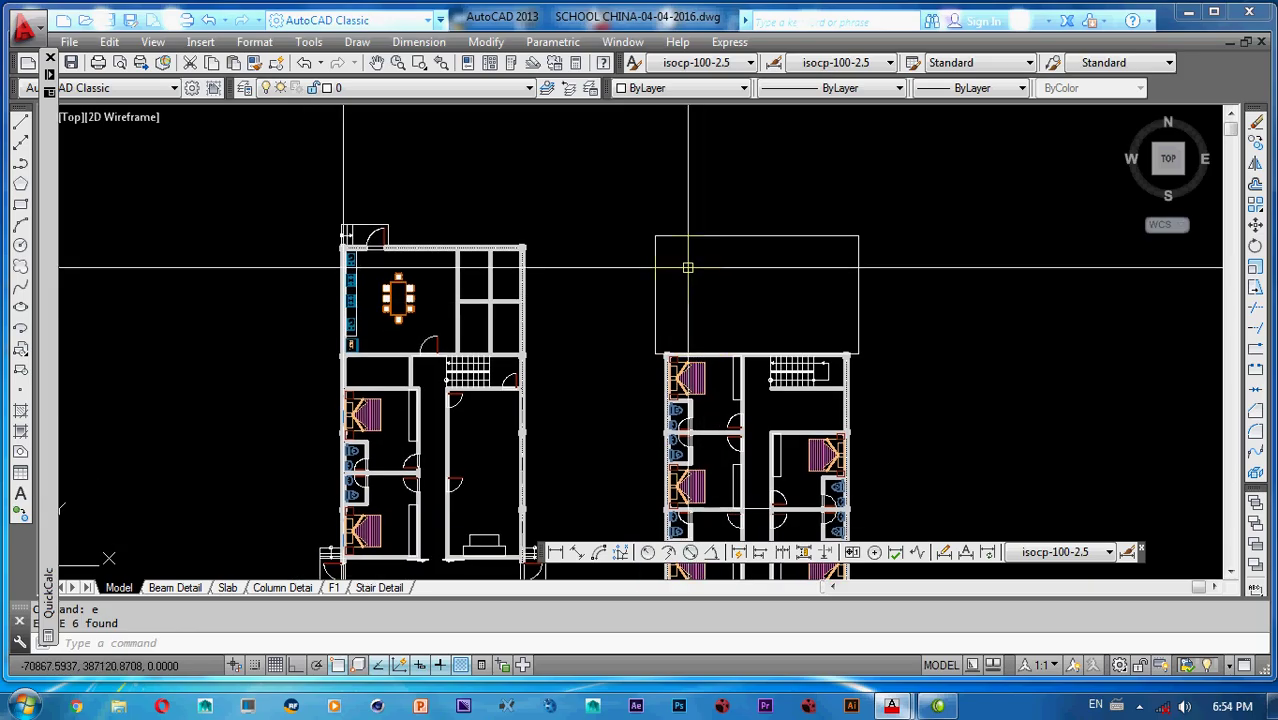
# - Open the bed block in the ground floor plan's upper bedroom, guoing 180, in the Block Editor
pyautogui.moveTo(685, 259)
pyautogui.mouseDown(button='middle')
pyautogui.moveTo(693, 243)
pyautogui.moveTo(713, 260)
pyautogui.moveTo(736, 238)
pyautogui.moveTo(716, 194)
pyautogui.mouseUp(button='middle')
pyautogui.scroll(3, 686, 262)
pyautogui.scroll(-3, 704, 258)
pyautogui.moveTo(740, 347); pyautogui.dragTo(734, 309, button='middle')
pyautogui.scroll(5, 735, 310)
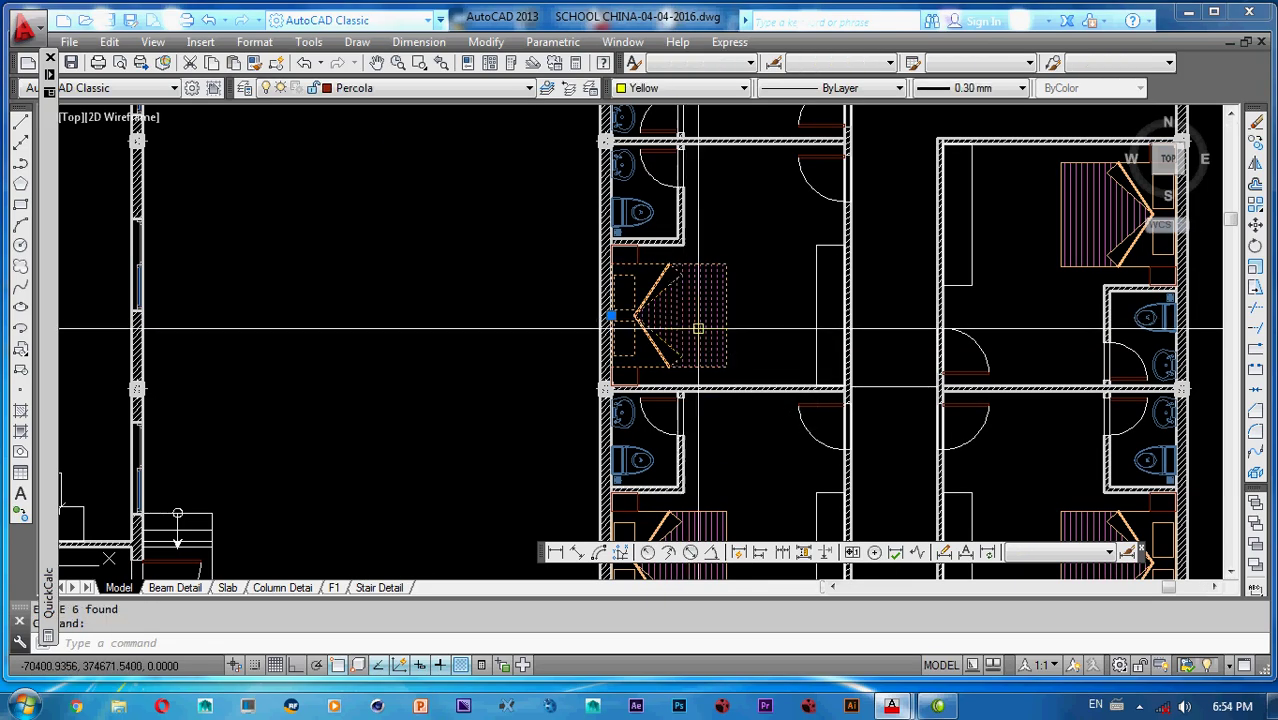
pyautogui.scroll(-5, 679, 318)
pyautogui.press('Escape')
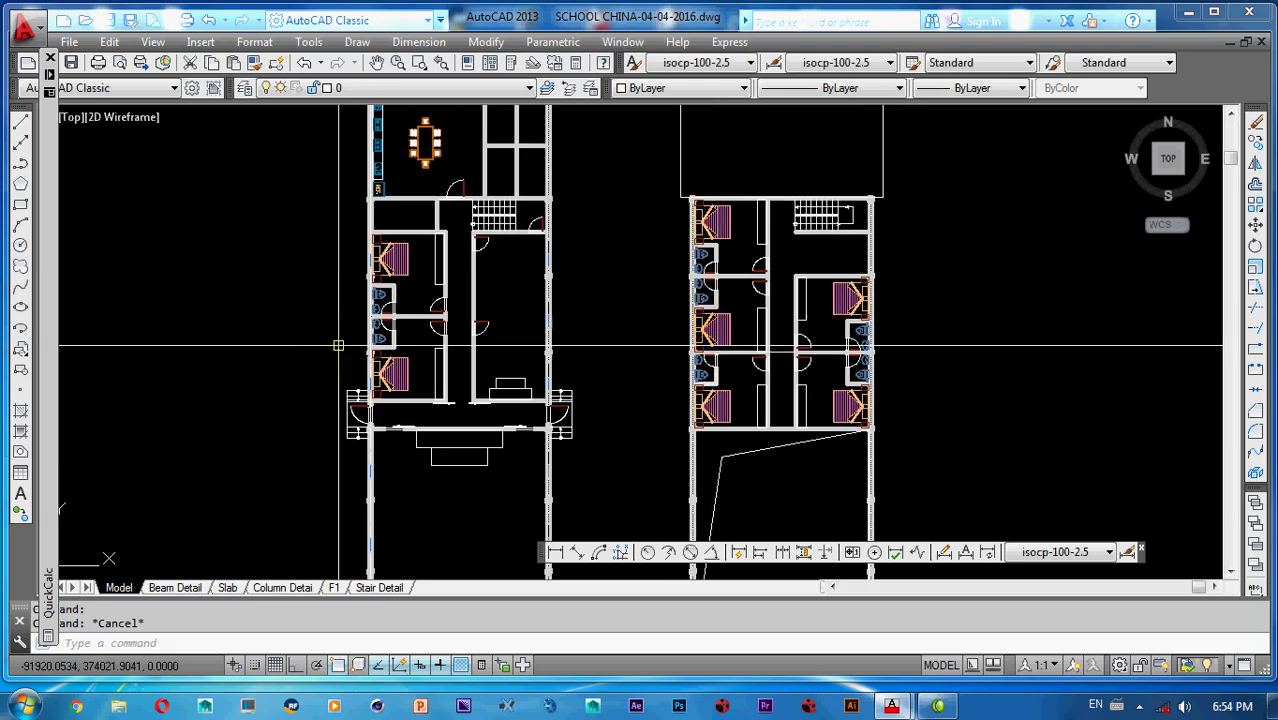
pyautogui.scroll(4, 336, 286)
pyautogui.moveTo(336, 286); pyautogui.dragTo(371, 286, button='middle')
pyautogui.click(413, 280)
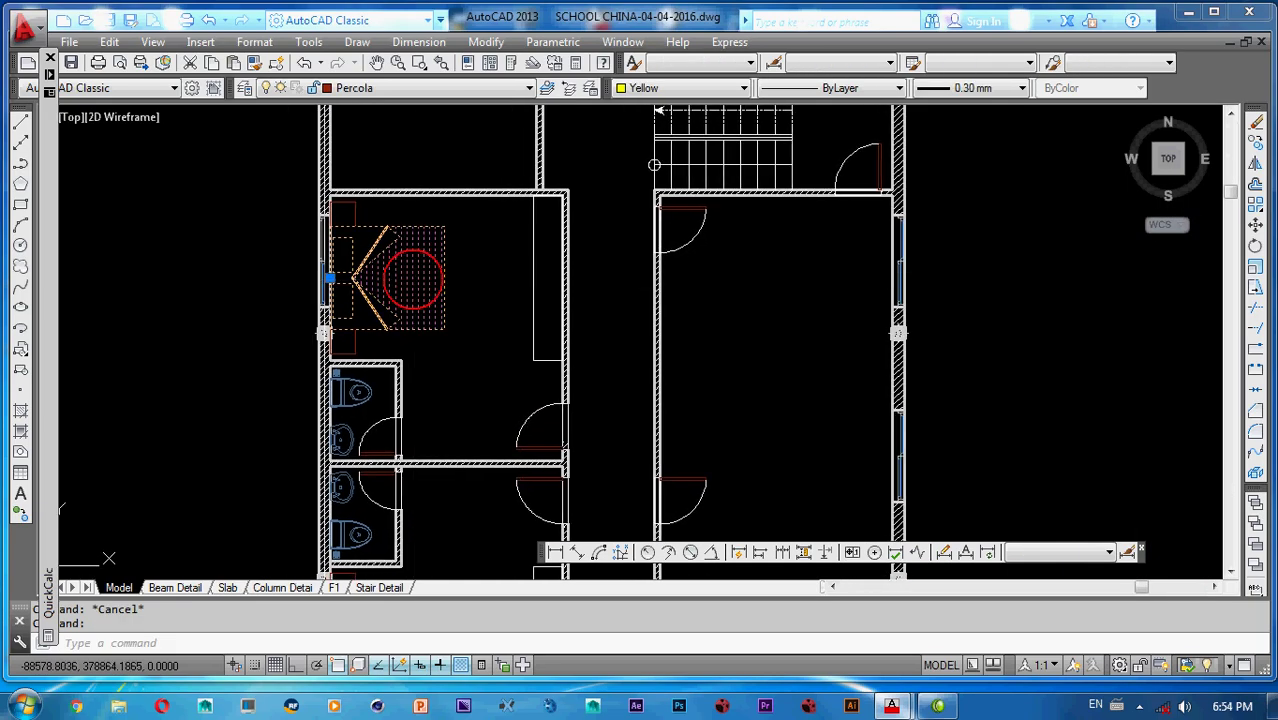
pyautogui.doubleClick(443, 296)
pyautogui.click(627, 478)
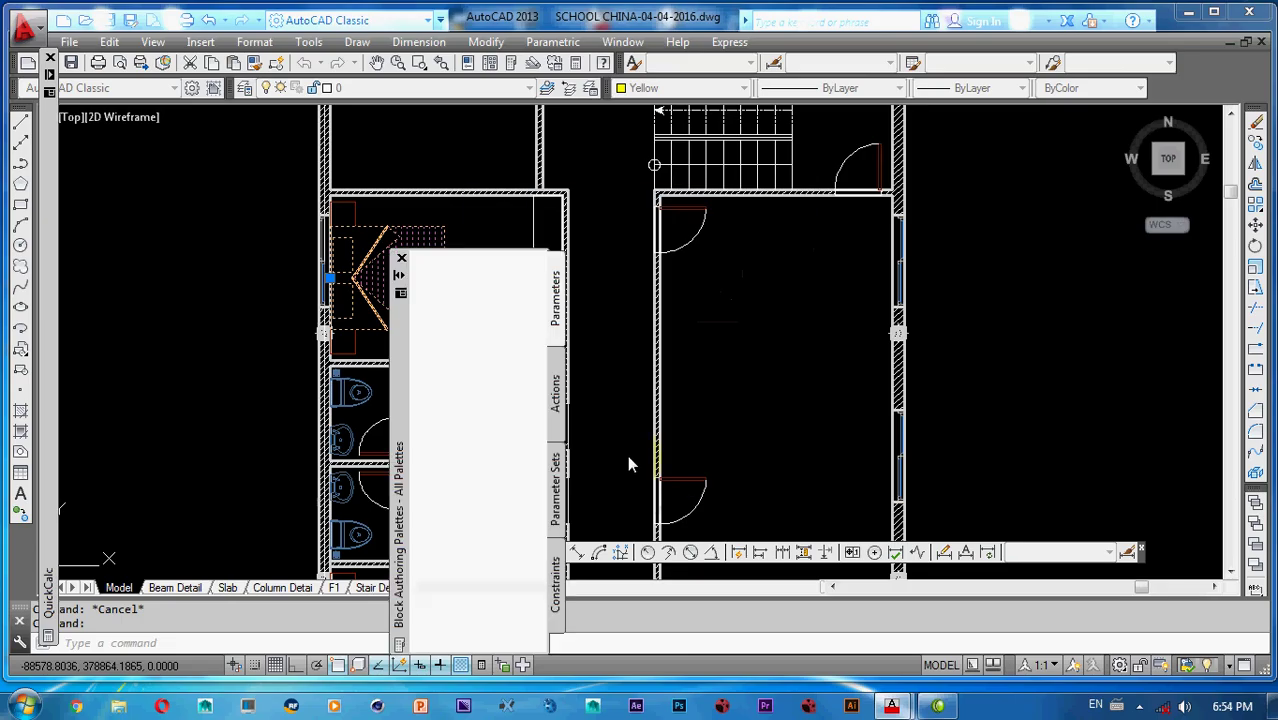
# - Change the bed's blanket hatch to Color 9 and close the Block Editor, saving the block
pyautogui.scroll(4, 809, 323)
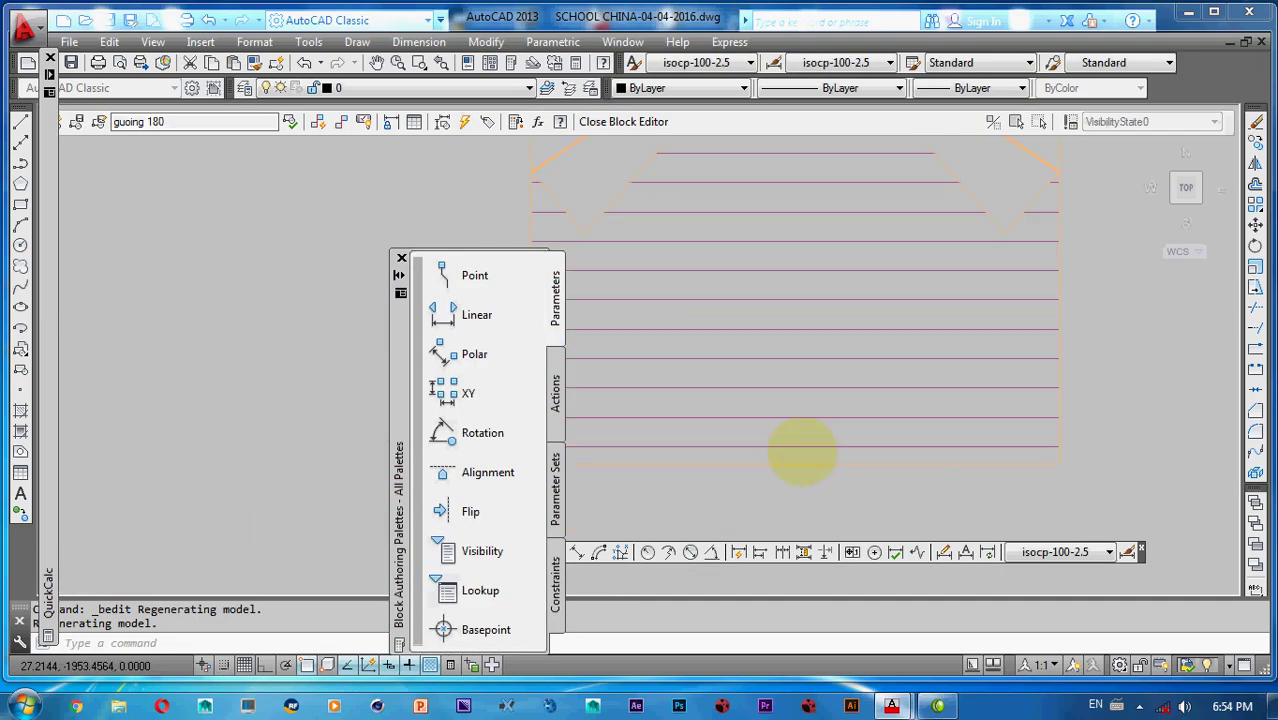
pyautogui.scroll(-4, 819, 462)
pyautogui.click(786, 468)
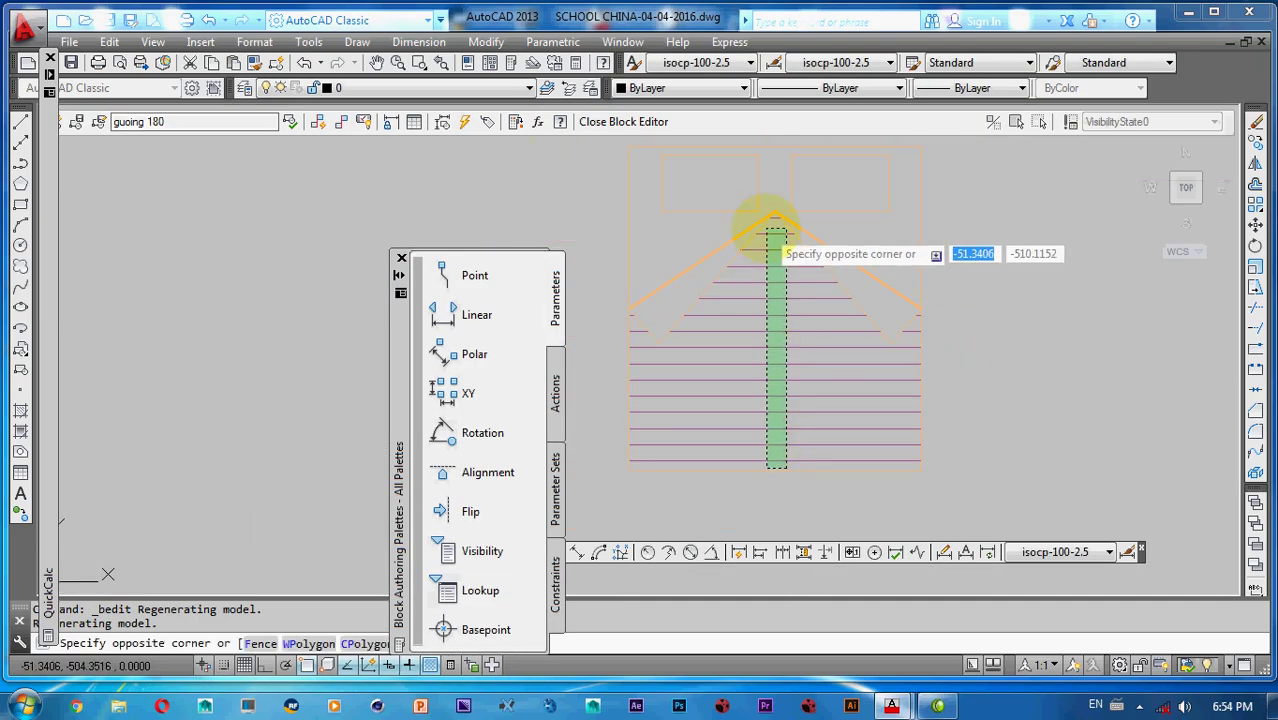
pyautogui.click(766, 252)
pyautogui.scroll(5, 770, 240)
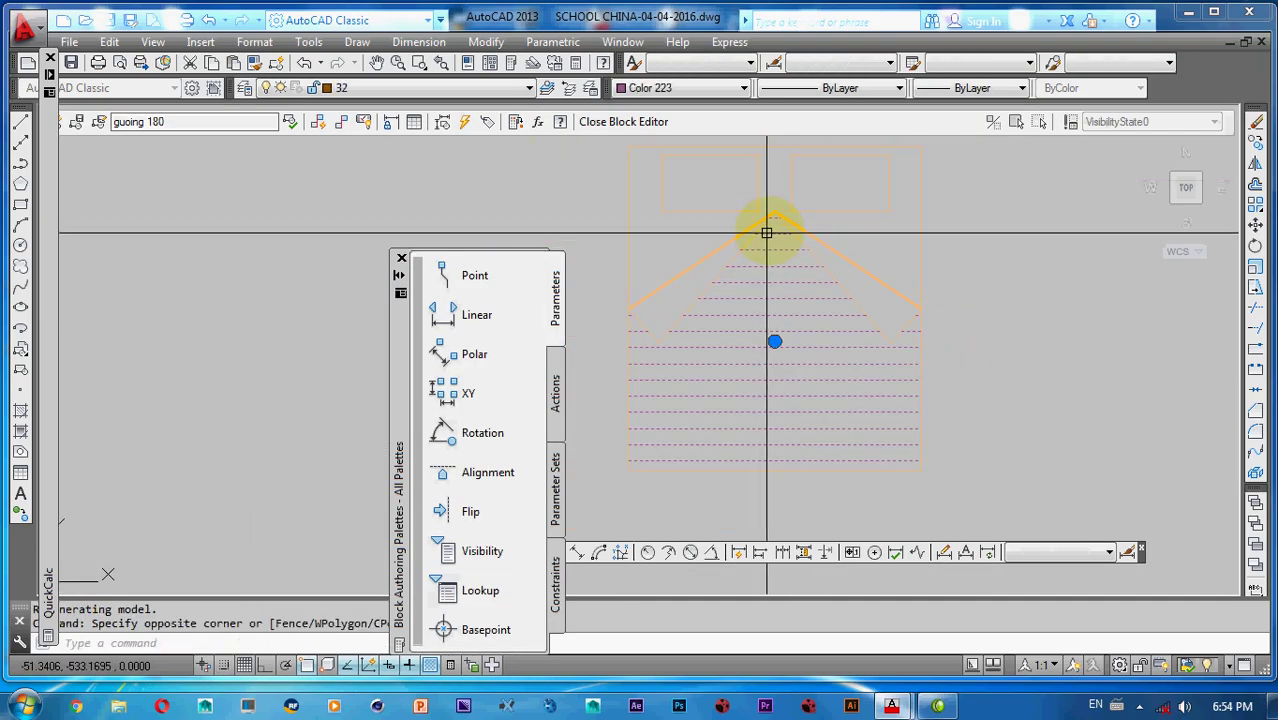
pyautogui.click(670, 88)
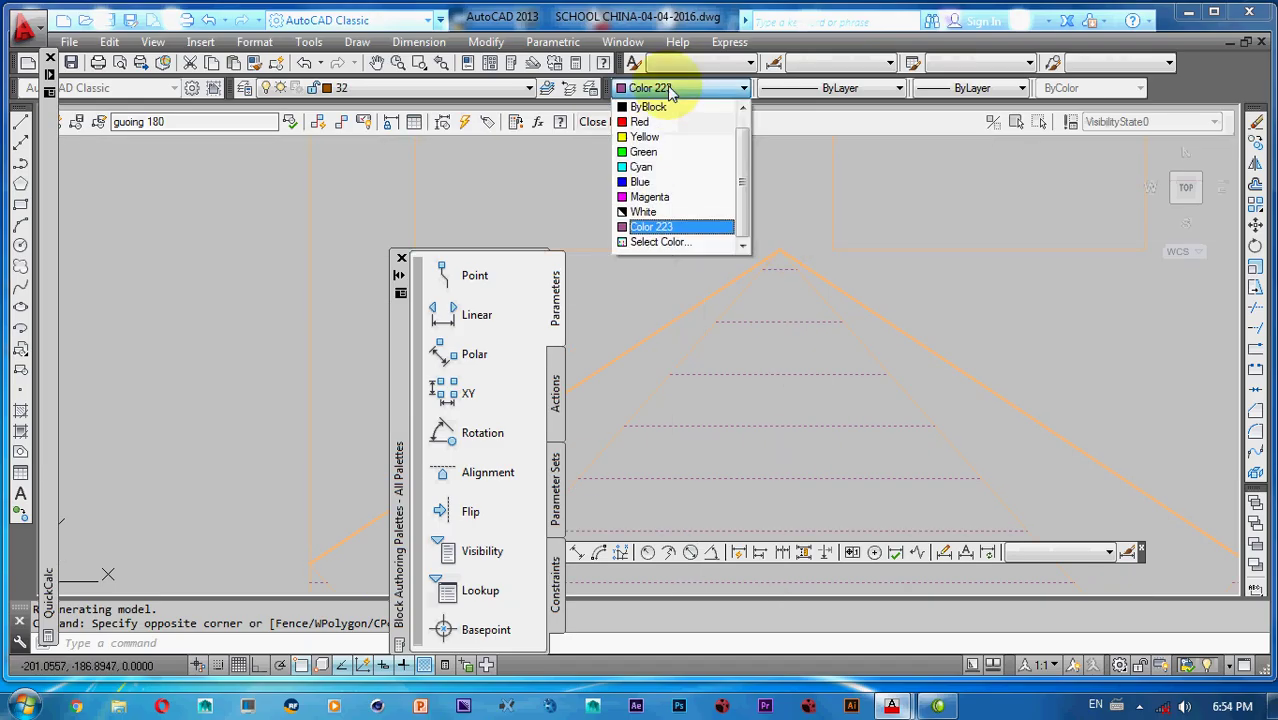
pyautogui.click(649, 243)
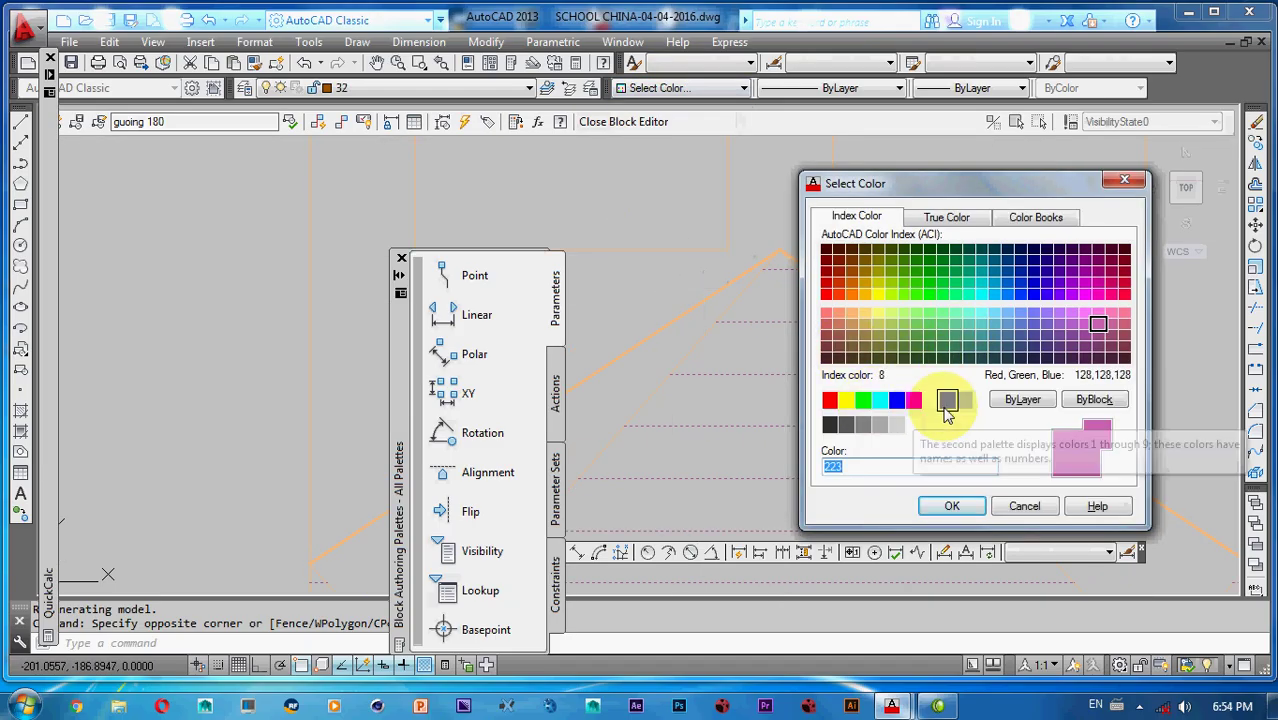
pyautogui.click(966, 410)
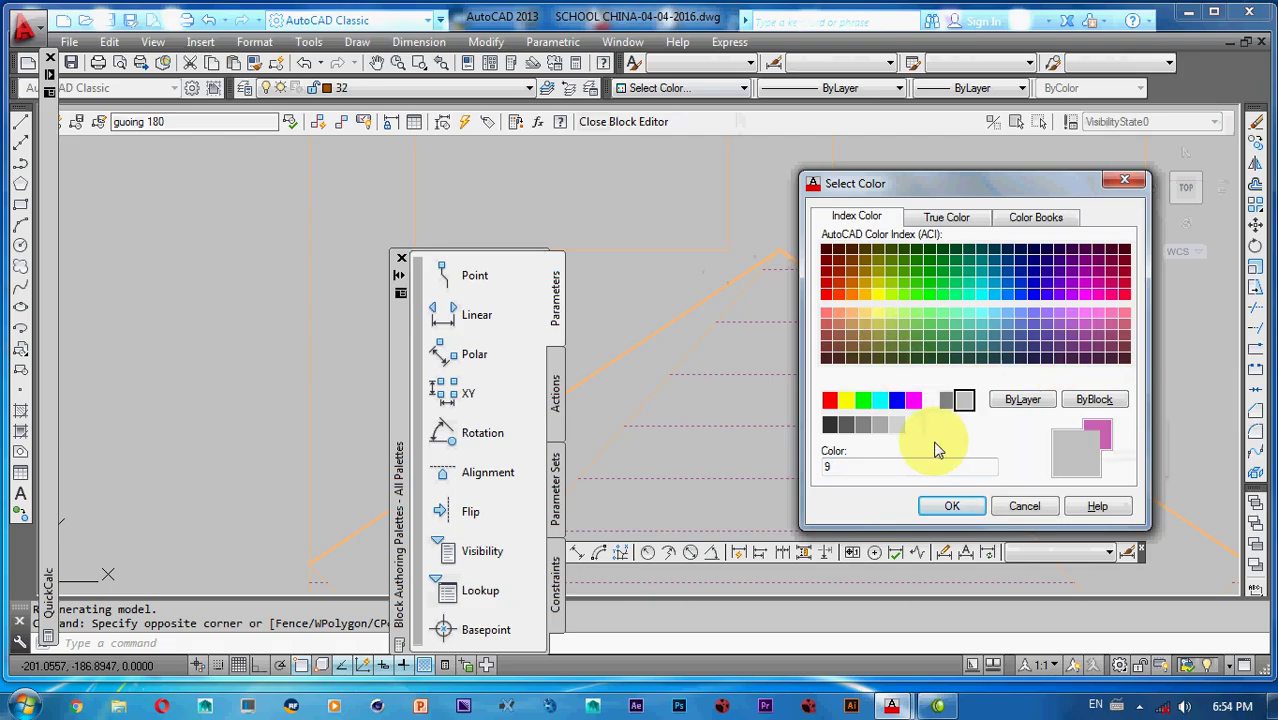
pyautogui.click(970, 504)
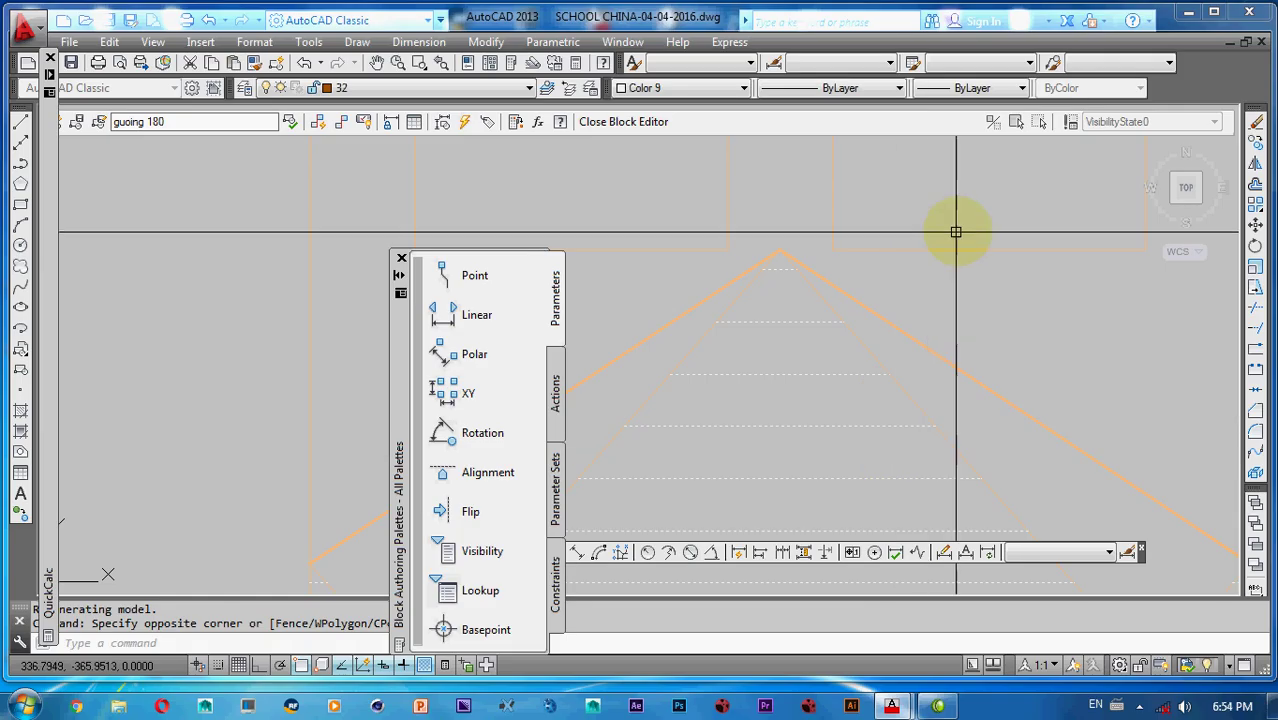
pyautogui.click(620, 125)
pyautogui.click(612, 320)
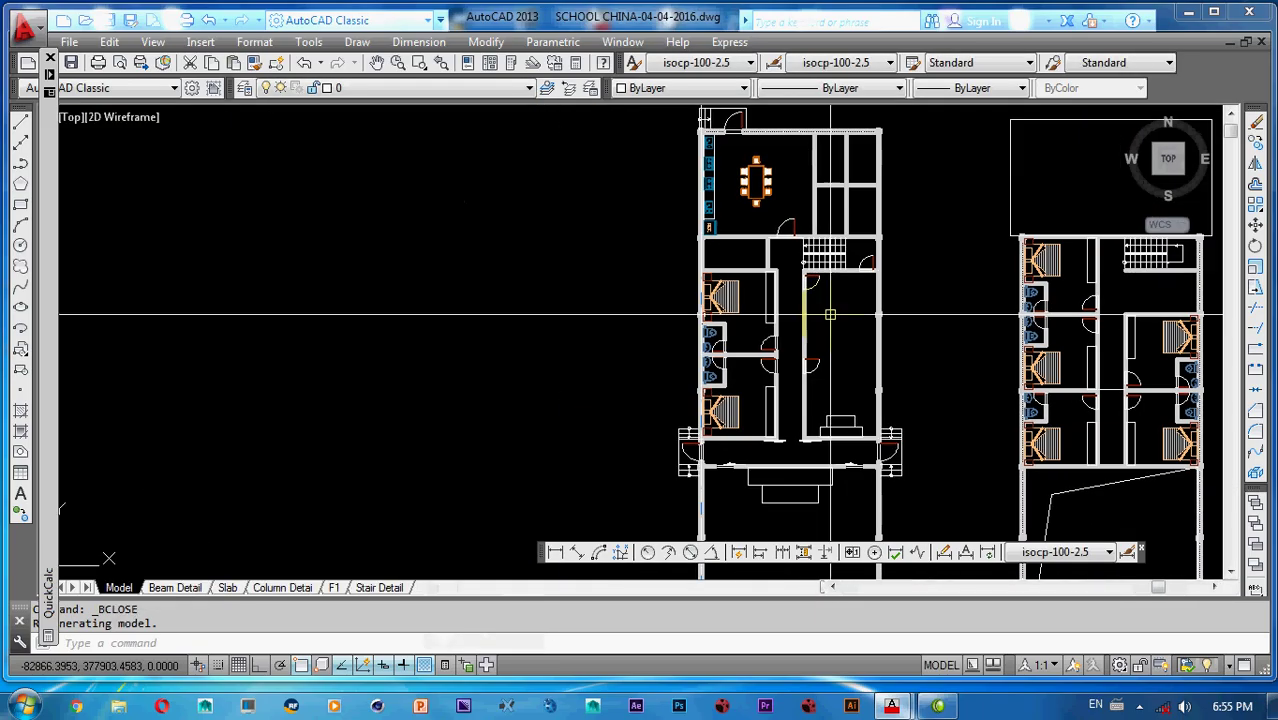
# - Copy the door beside the ground floor staircase, using its adjacent wall corner as base, to the partition corner of the small room under the kitchen
pyautogui.scroll(4, 707, 287)
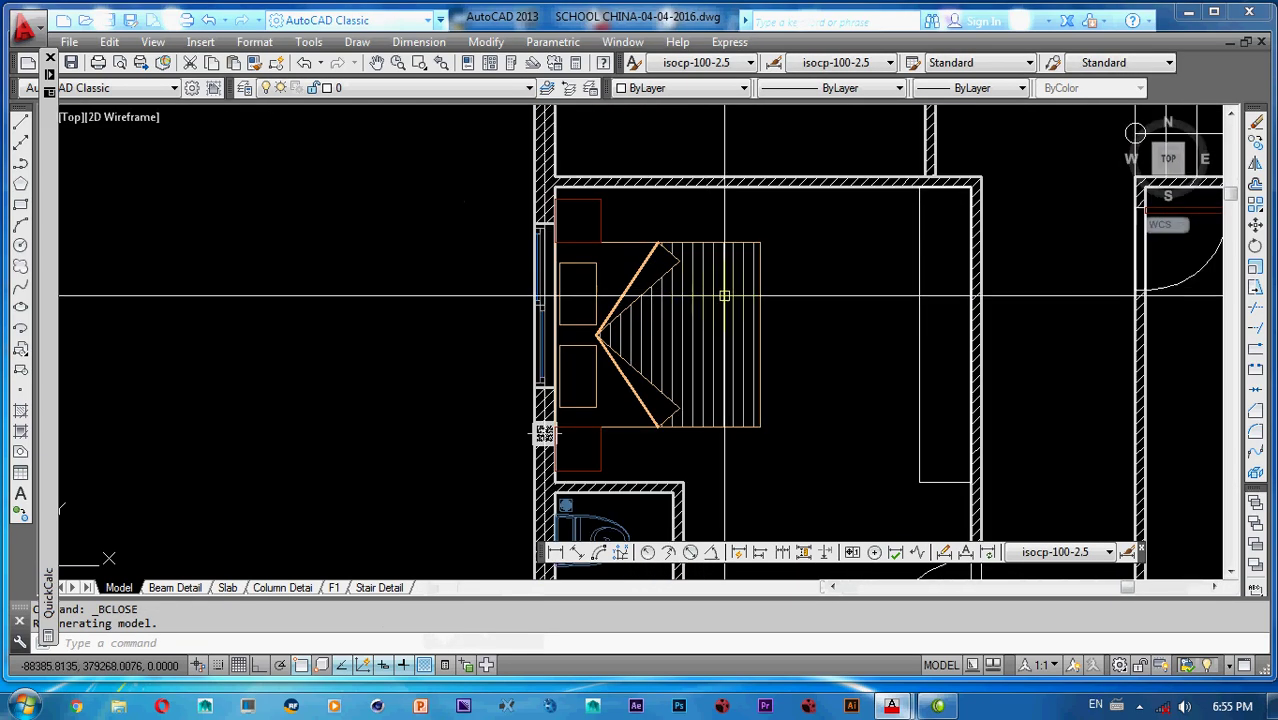
pyautogui.moveTo(729, 296); pyautogui.dragTo(665, 353, button='middle')
pyautogui.scroll(-4, 652, 338)
pyautogui.scroll(4, 738, 255)
pyautogui.moveTo(739, 255); pyautogui.dragTo(560, 290, button='middle')
pyautogui.moveTo(940, 385); pyautogui.dragTo(794, 300, button='middle')
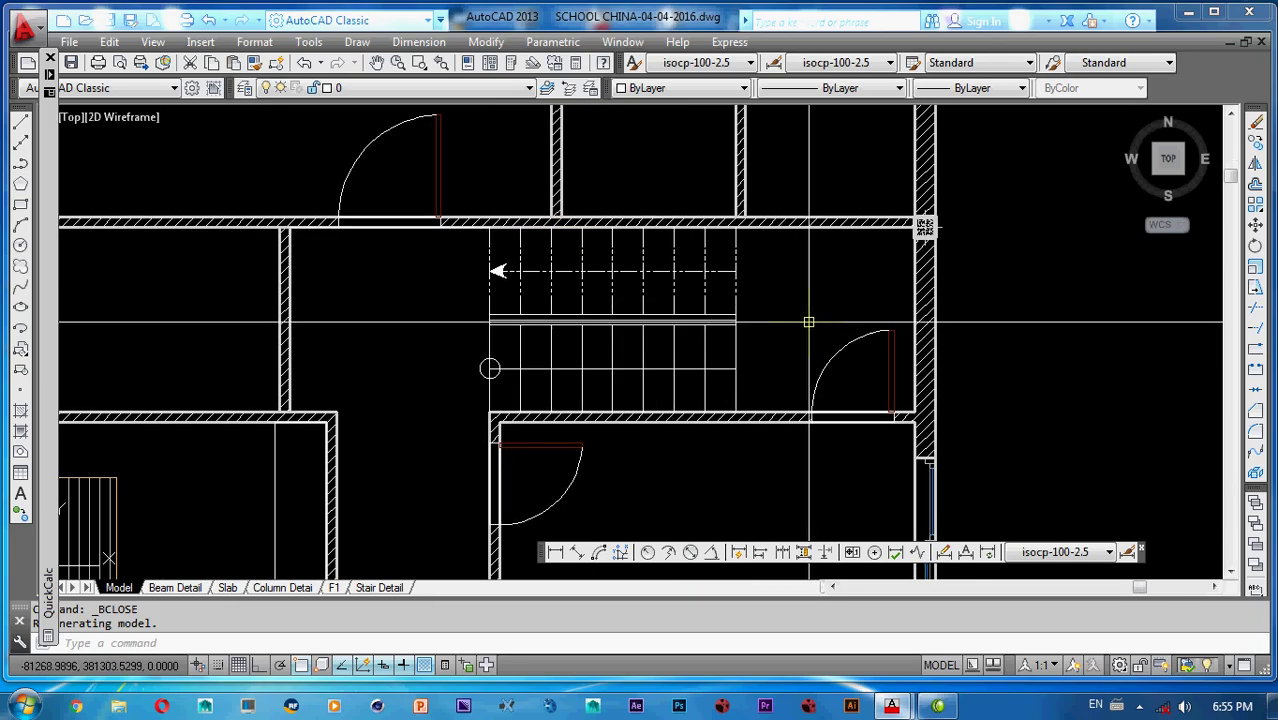
pyautogui.click(808, 322)
pyautogui.click(905, 440)
pyautogui.moveTo(902, 422); pyautogui.dragTo(942, 424, button='middle')
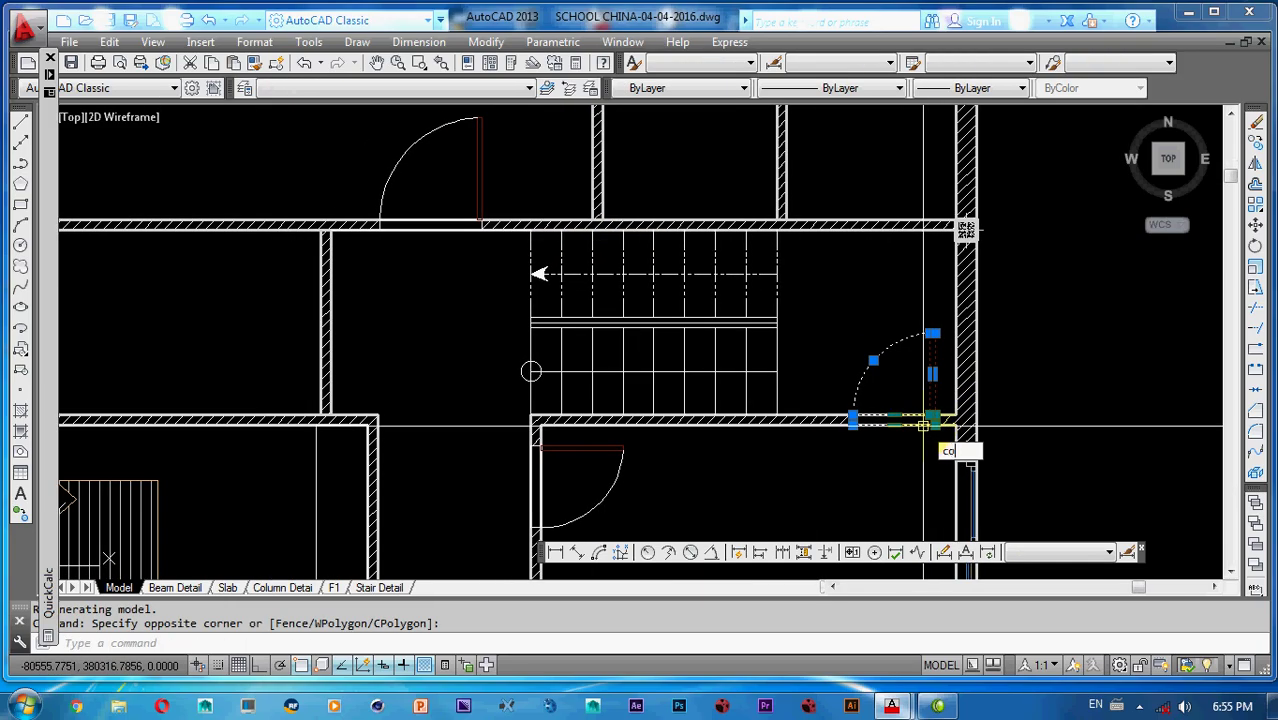
pyautogui.press('Return')
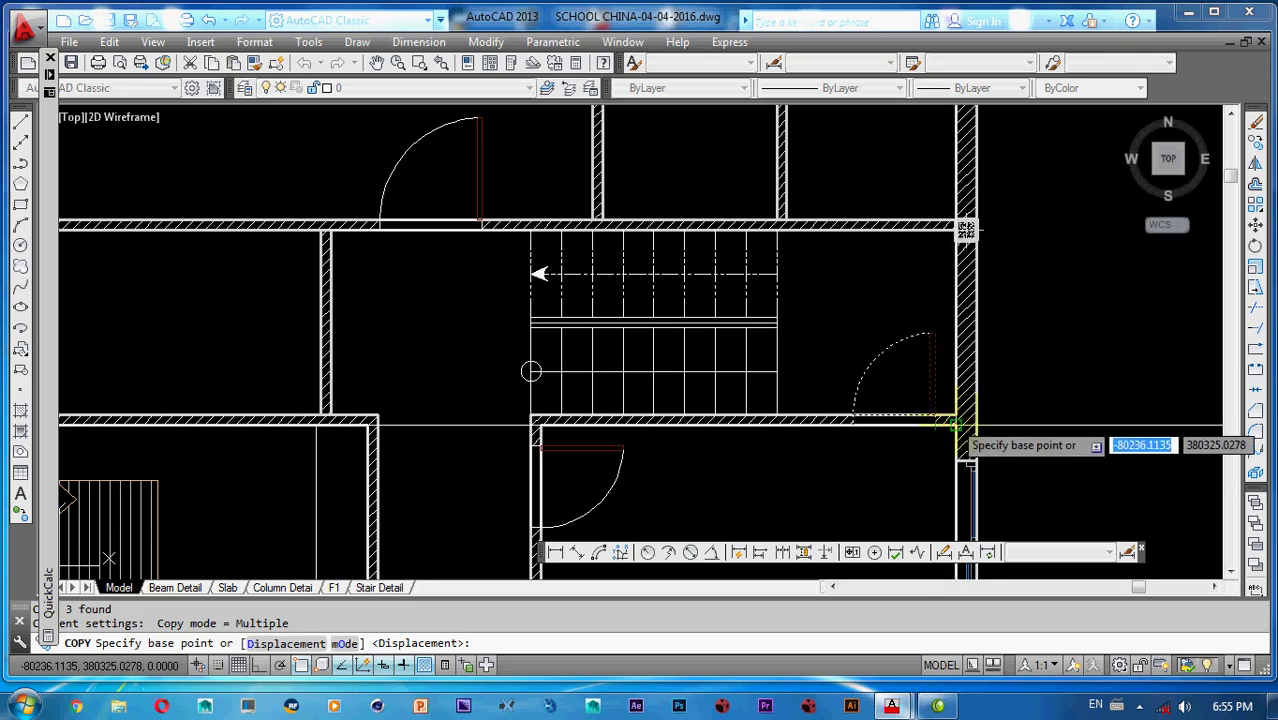
pyautogui.click(955, 422)
pyautogui.scroll(5, 560, 320)
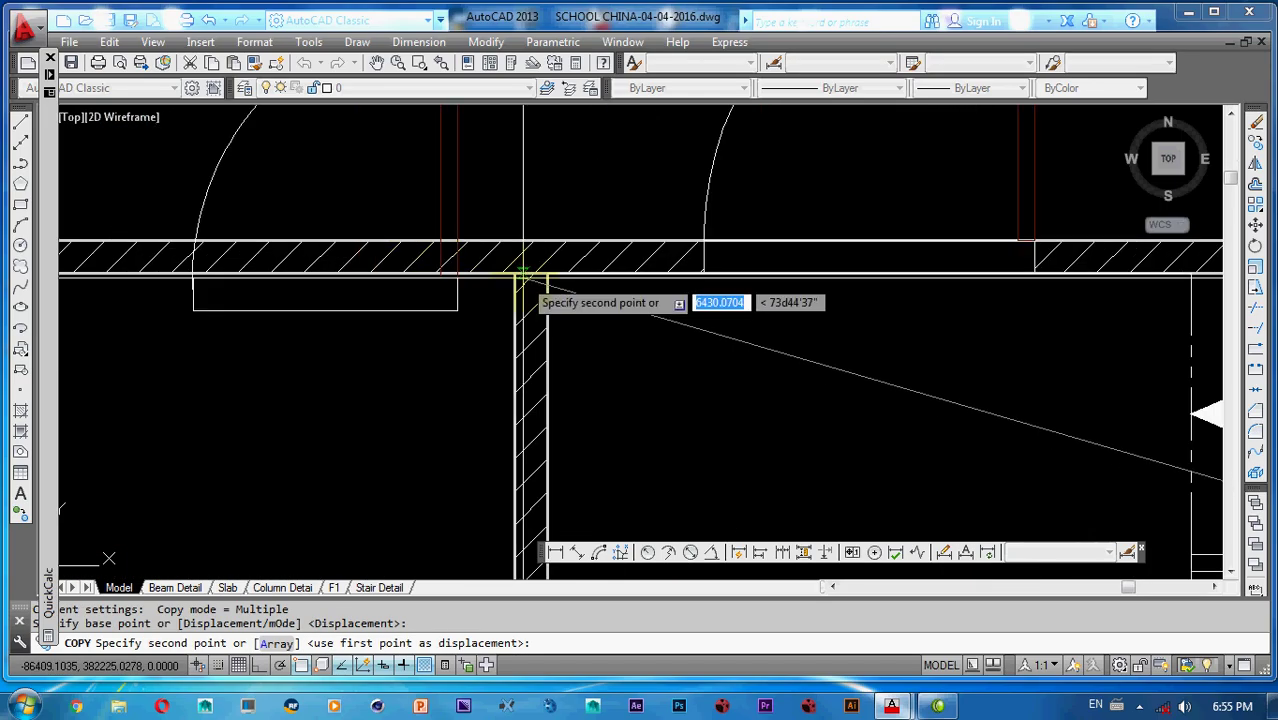
pyautogui.click(515, 274)
pyautogui.scroll(-3, 524, 344)
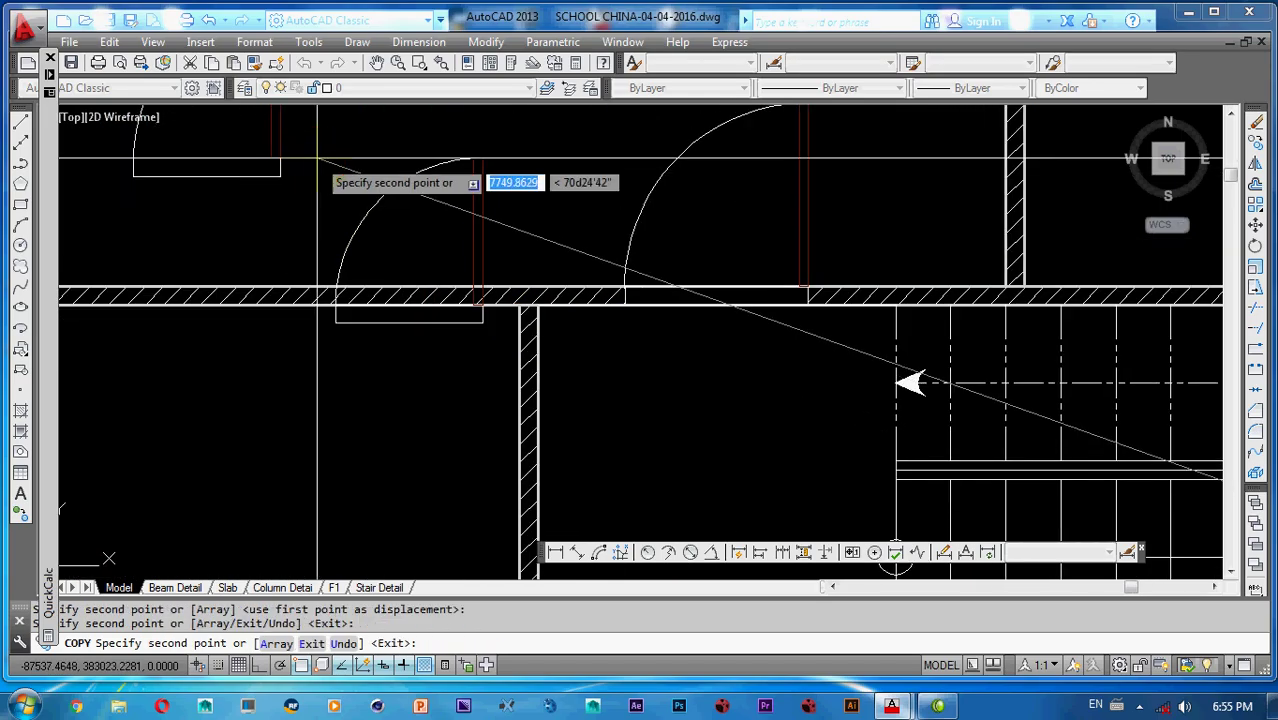
pyautogui.press('Escape')
pyautogui.moveTo(322, 197); pyautogui.dragTo(345, 243, button='middle')
# - Mirror the copied door across the kitchen wall's lower face so it swings into the small room, erasing the source objects
pyautogui.click(513, 394)
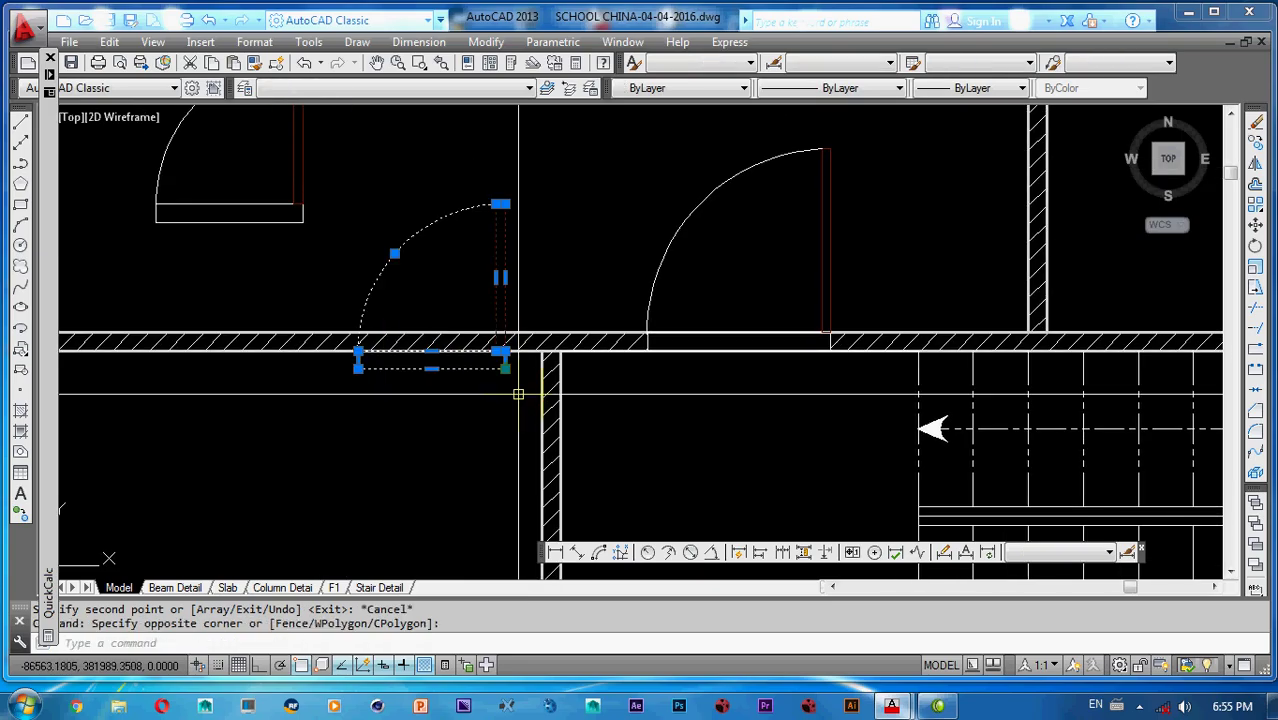
pyautogui.write('mi')
pyautogui.press('Return')
pyautogui.scroll(3, 500, 356)
pyautogui.click(500, 346)
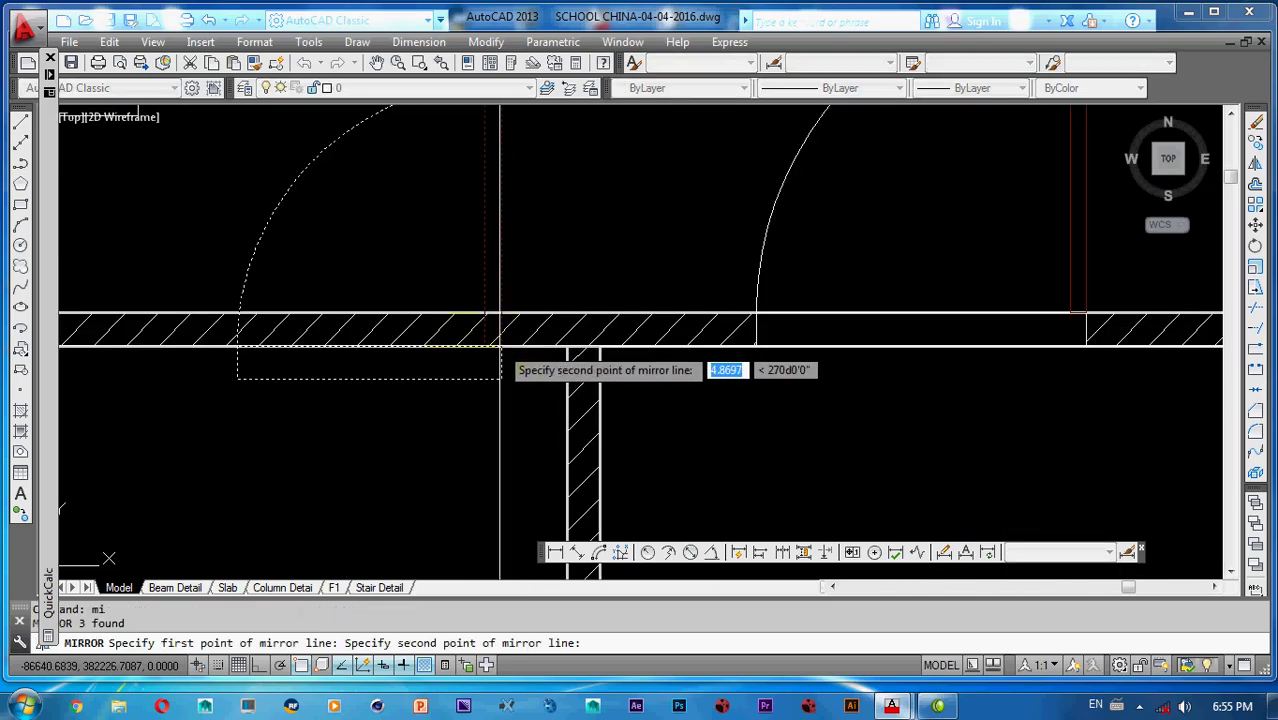
pyautogui.click(237, 346)
pyautogui.write('y')
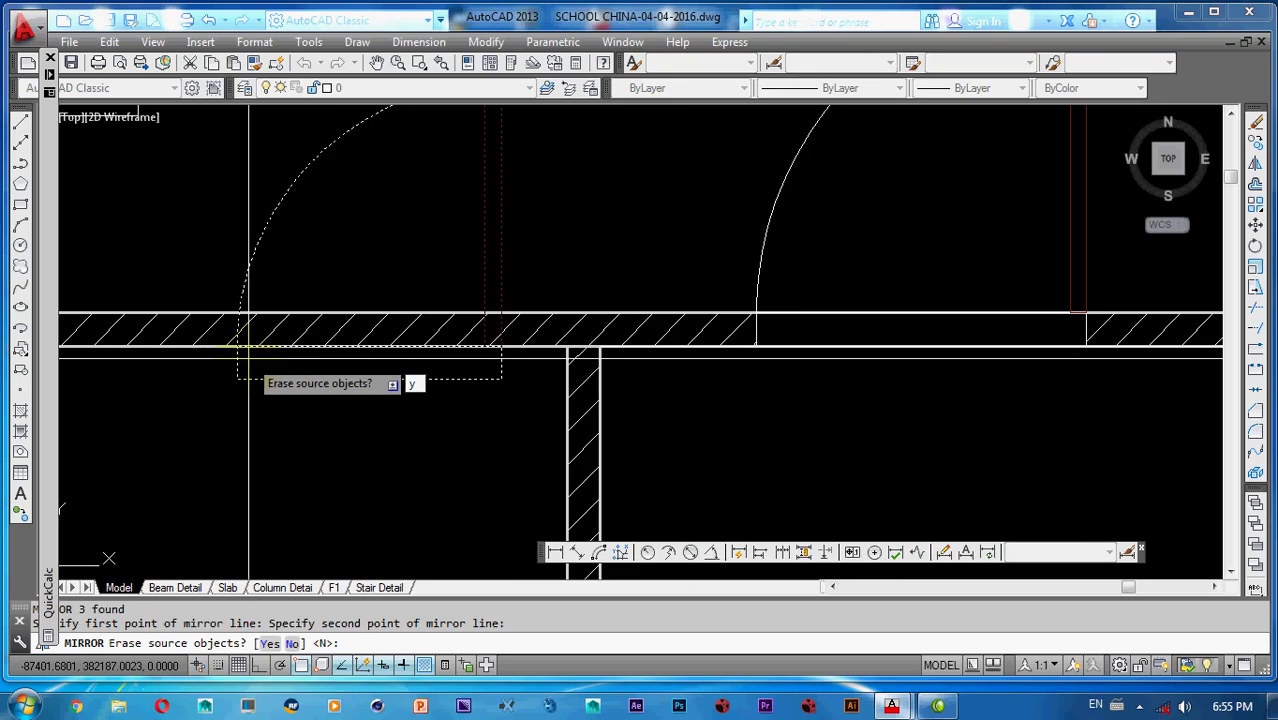
pyautogui.press('Return')
# - Erase the stray door copy lying in the kitchen above the small room
pyautogui.scroll(-3, 324, 283)
pyautogui.moveTo(287, 238); pyautogui.dragTo(430, 409, button='middle')
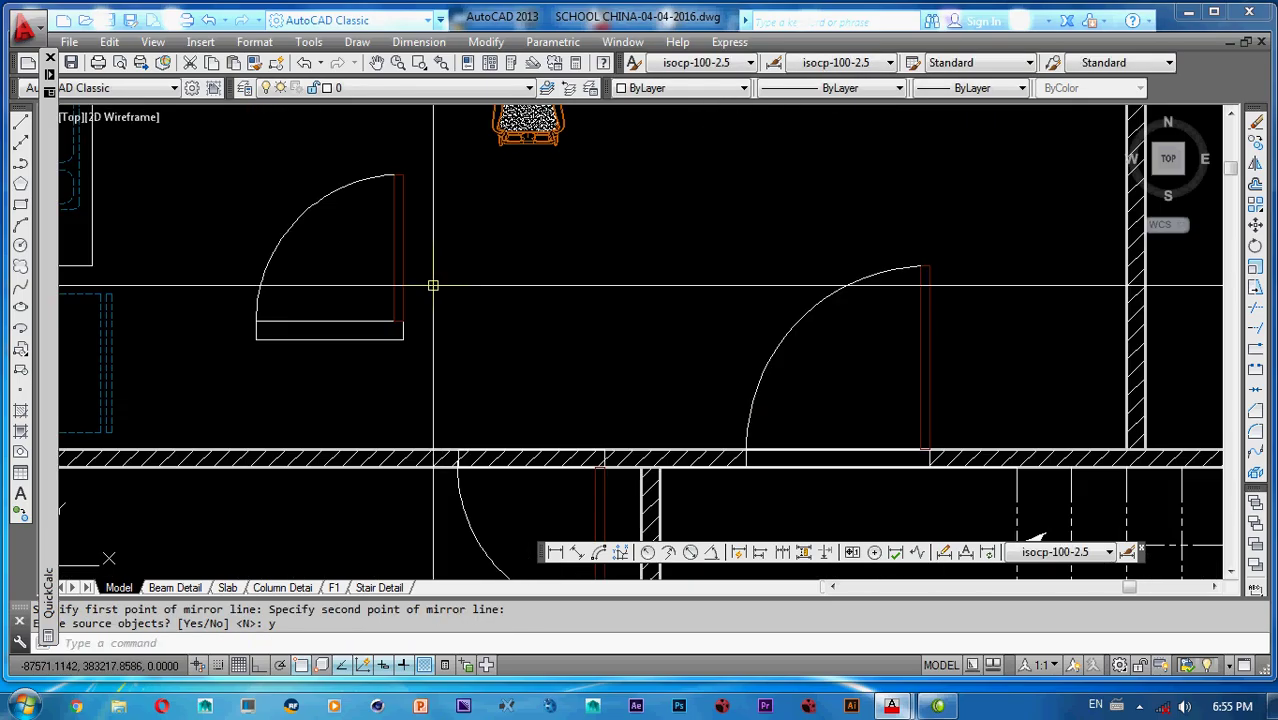
pyautogui.click(434, 278)
pyautogui.click(242, 363)
pyautogui.write('e')
pyautogui.press('Return')
pyautogui.moveTo(242, 363); pyautogui.dragTo(201, 282, button='middle')
# - Trim the wall lines and hatch between the new door's jambs to open the doorway
pyautogui.write('tr')
pyautogui.press('Return')
pyautogui.scroll(4, 526, 387)
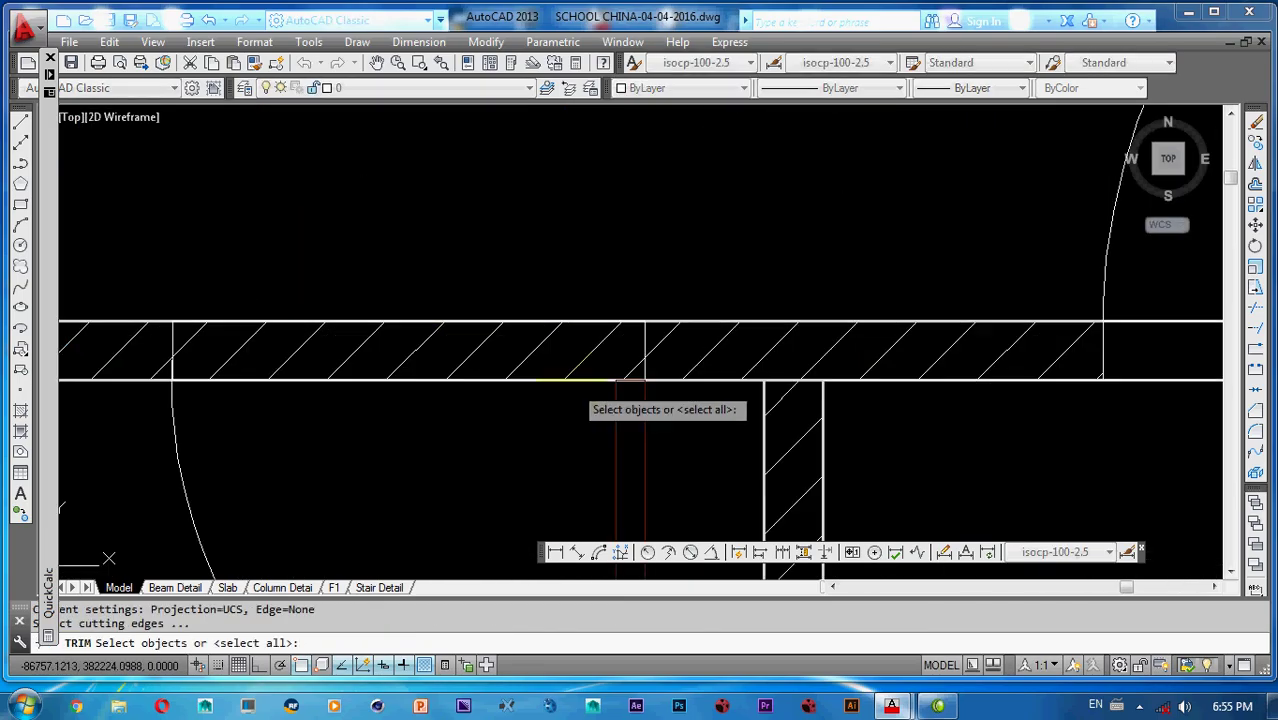
pyautogui.press('Return')
pyautogui.click(599, 354)
pyautogui.click(492, 356)
pyautogui.scroll(-5, 496, 358)
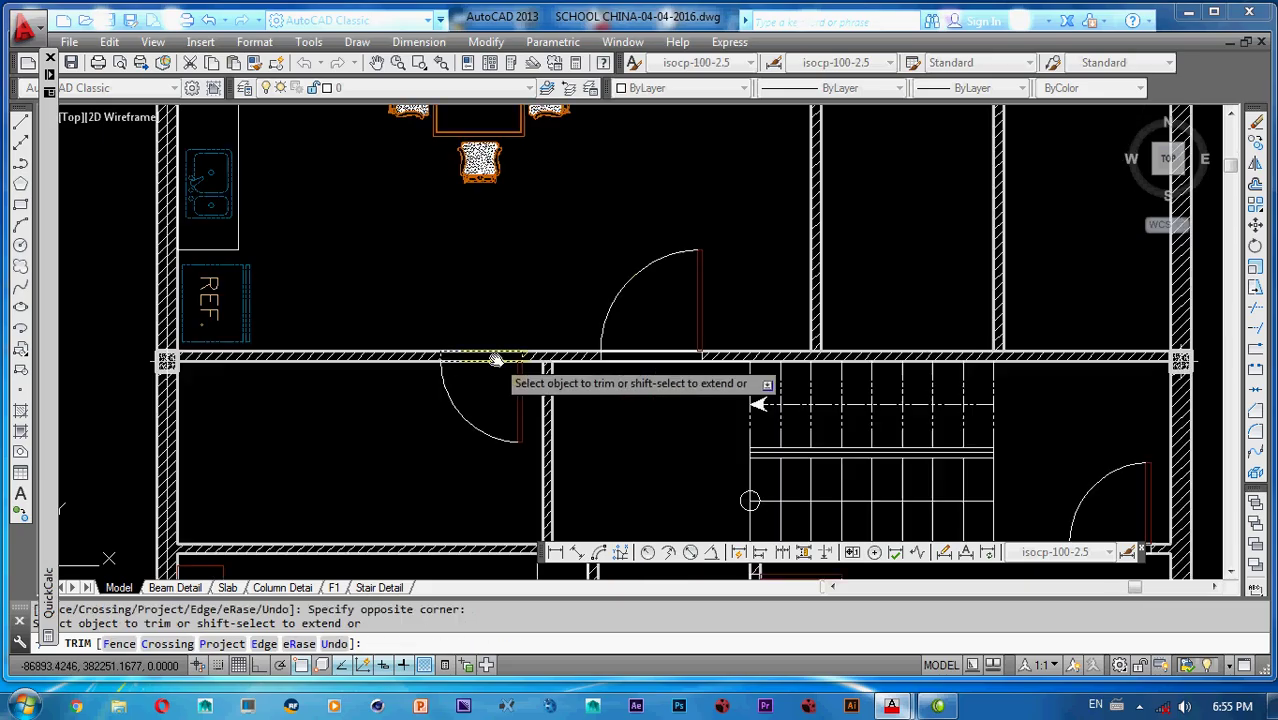
pyautogui.moveTo(496, 358)
pyautogui.mouseDown(button='middle')
pyautogui.moveTo(517, 301)
pyautogui.moveTo(571, 293)
pyautogui.moveTo(474, 306)
pyautogui.mouseUp(button='middle')
pyautogui.press('Escape')
pyautogui.press('Escape')
# - Examine the ground floor and first floor plans side by side, including rooms, hall and upper rectangle
pyautogui.scroll(-3, 592, 291)
pyautogui.moveTo(604, 289); pyautogui.dragTo(561, 367, button='middle')
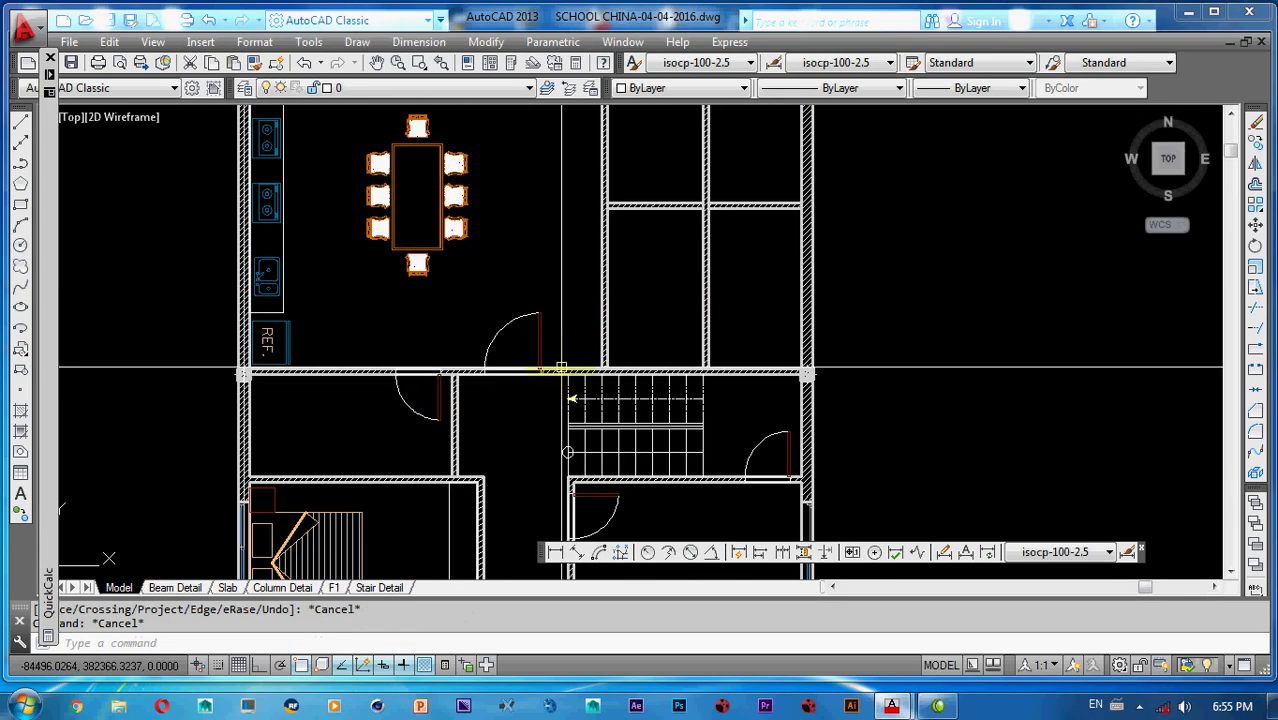
pyautogui.scroll(-3, 612, 358)
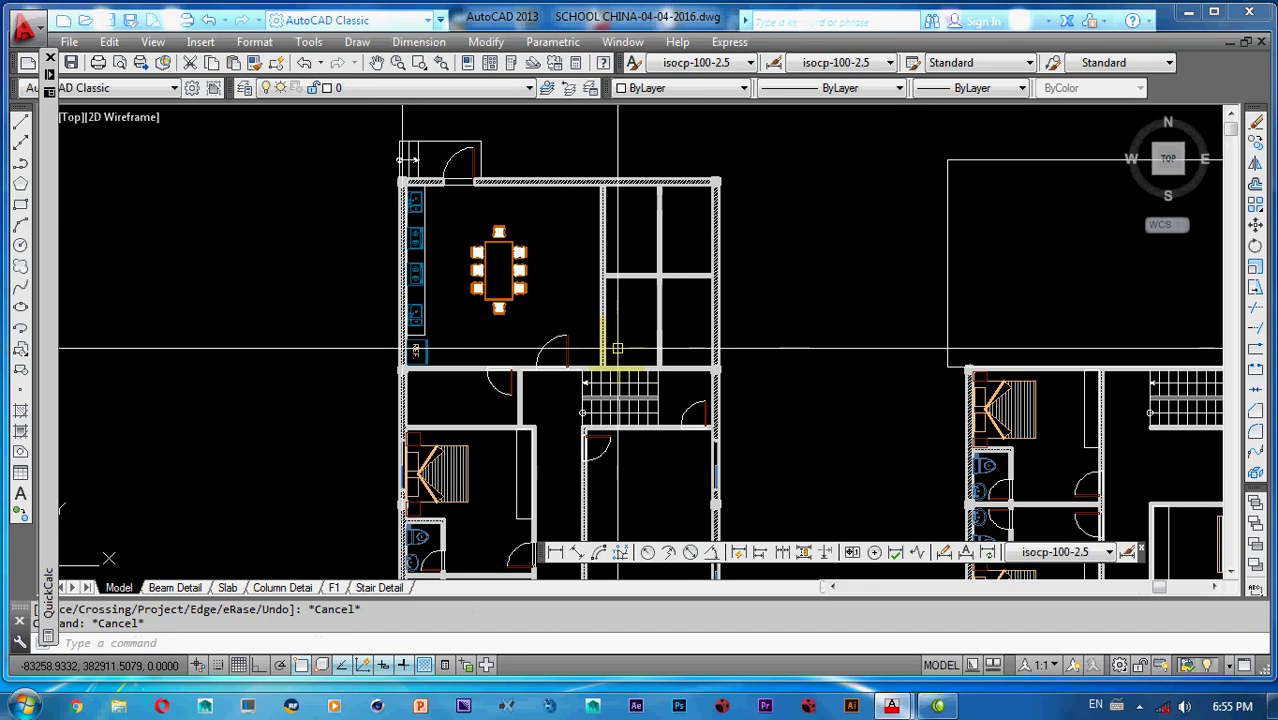
pyautogui.scroll(-3, 682, 362)
pyautogui.scroll(4, 668, 348)
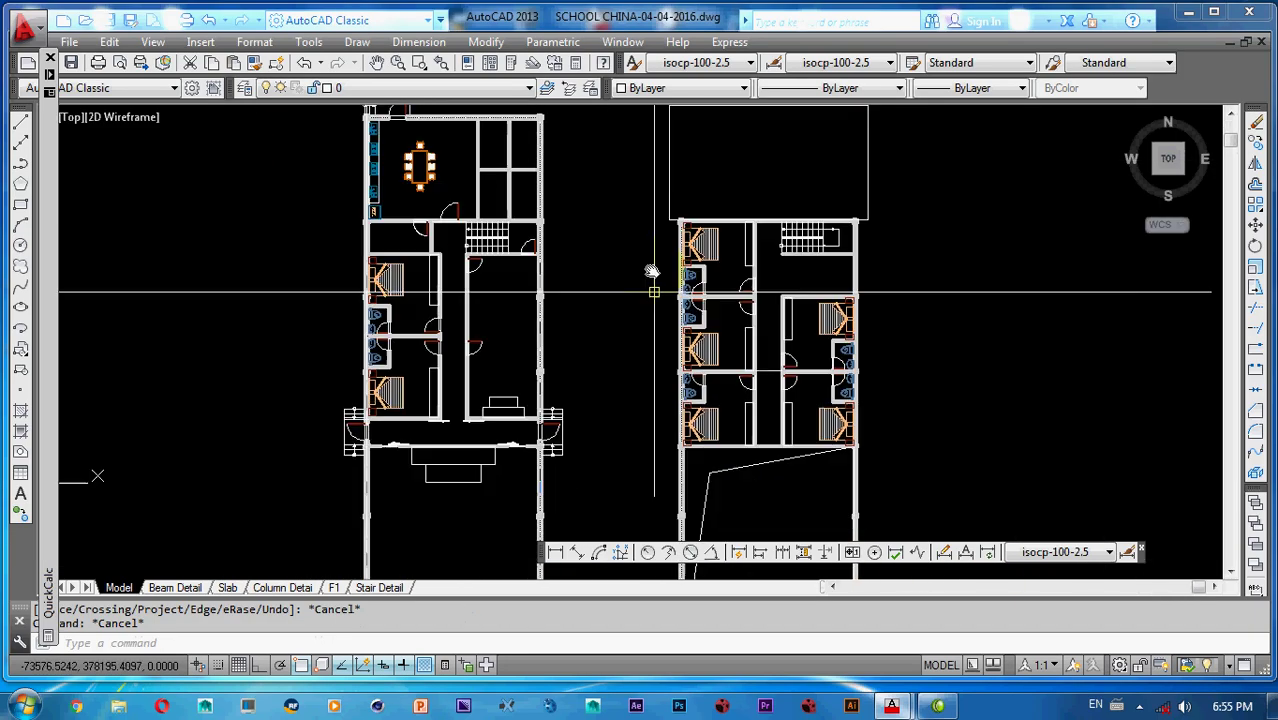
pyautogui.scroll(-3, 640, 344)
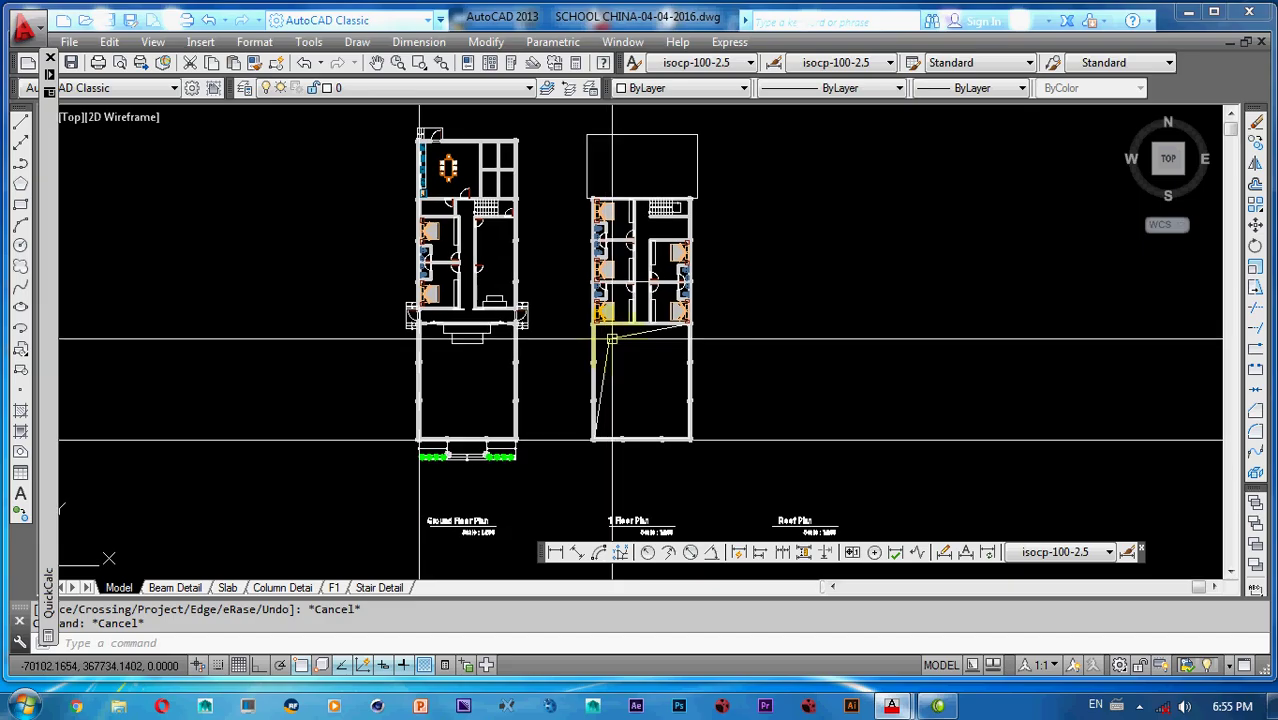
pyautogui.scroll(2, 618, 337)
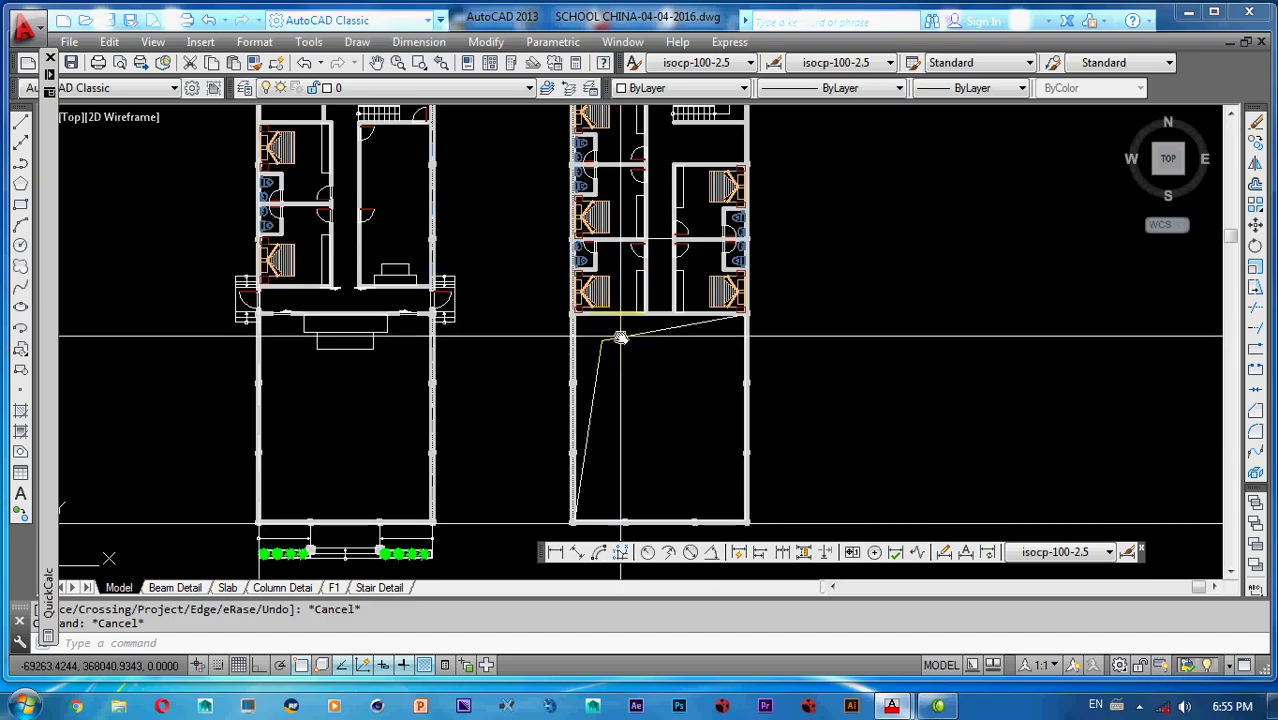
pyautogui.scroll(-3, 620, 338)
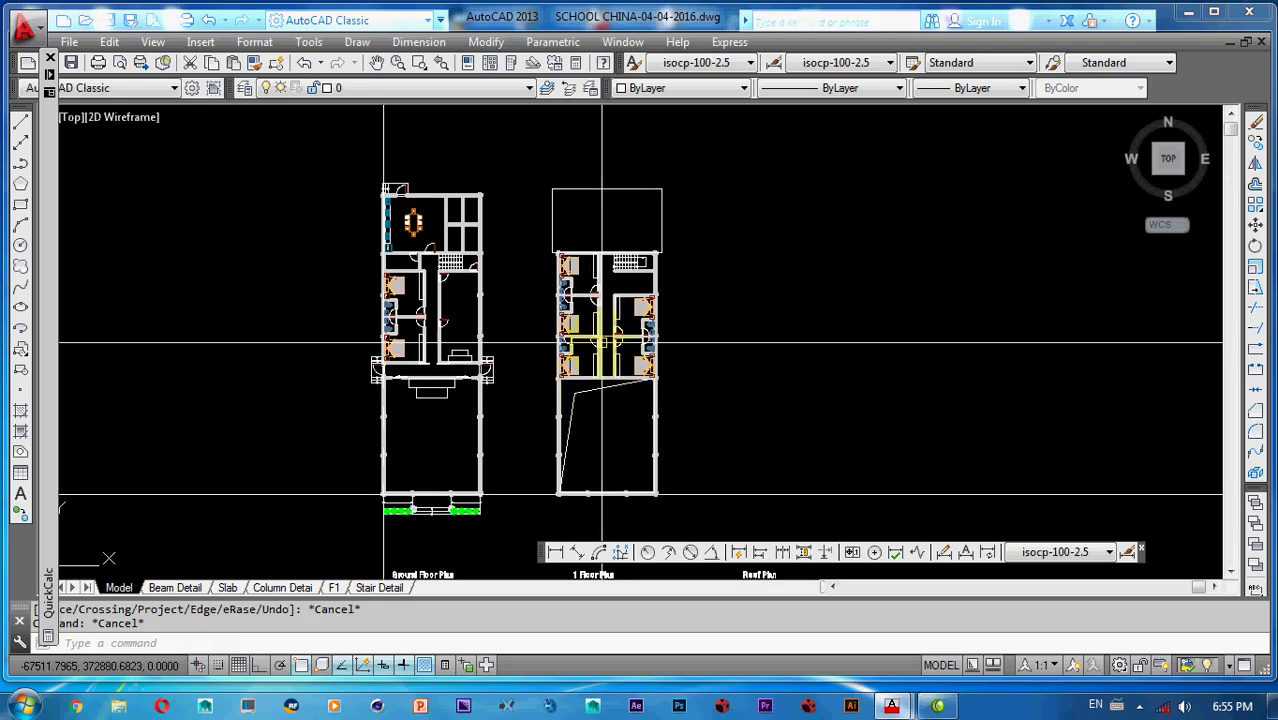
pyautogui.scroll(3, 513, 309)
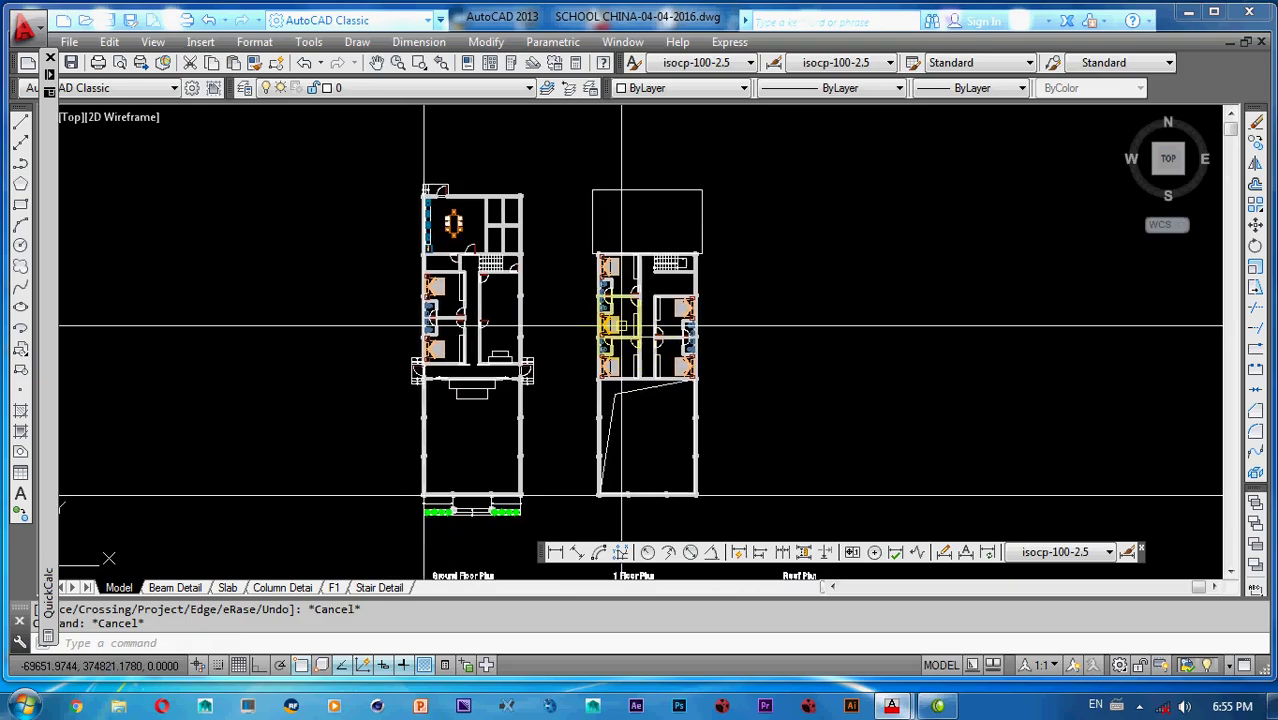
pyautogui.scroll(2, 628, 262)
pyautogui.scroll(3, 699, 266)
pyautogui.moveTo(699, 264); pyautogui.dragTo(727, 380, button='middle')
# - Save the drawing
pyautogui.moveTo(733, 310); pyautogui.dragTo(804, 277, button='middle')
pyautogui.moveTo(728, 287); pyautogui.dragTo(1142, 372, button='middle')
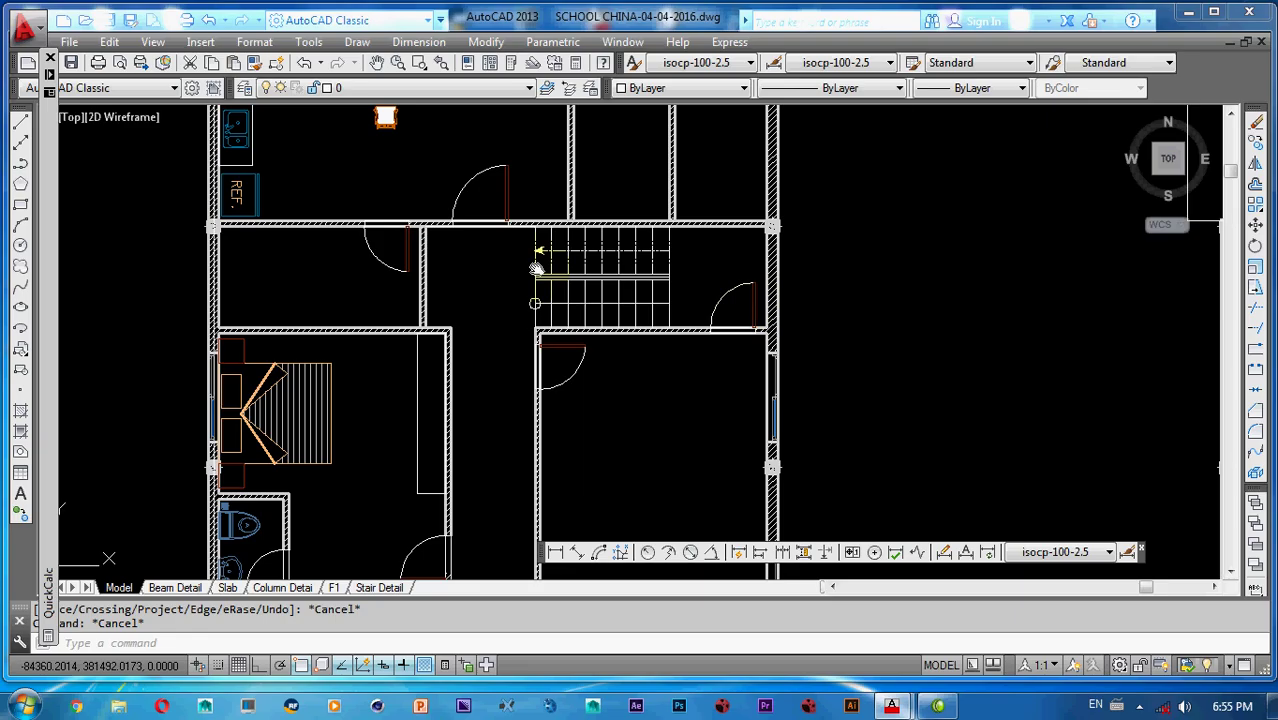
pyautogui.moveTo(537, 268); pyautogui.dragTo(544, 266, button='middle')
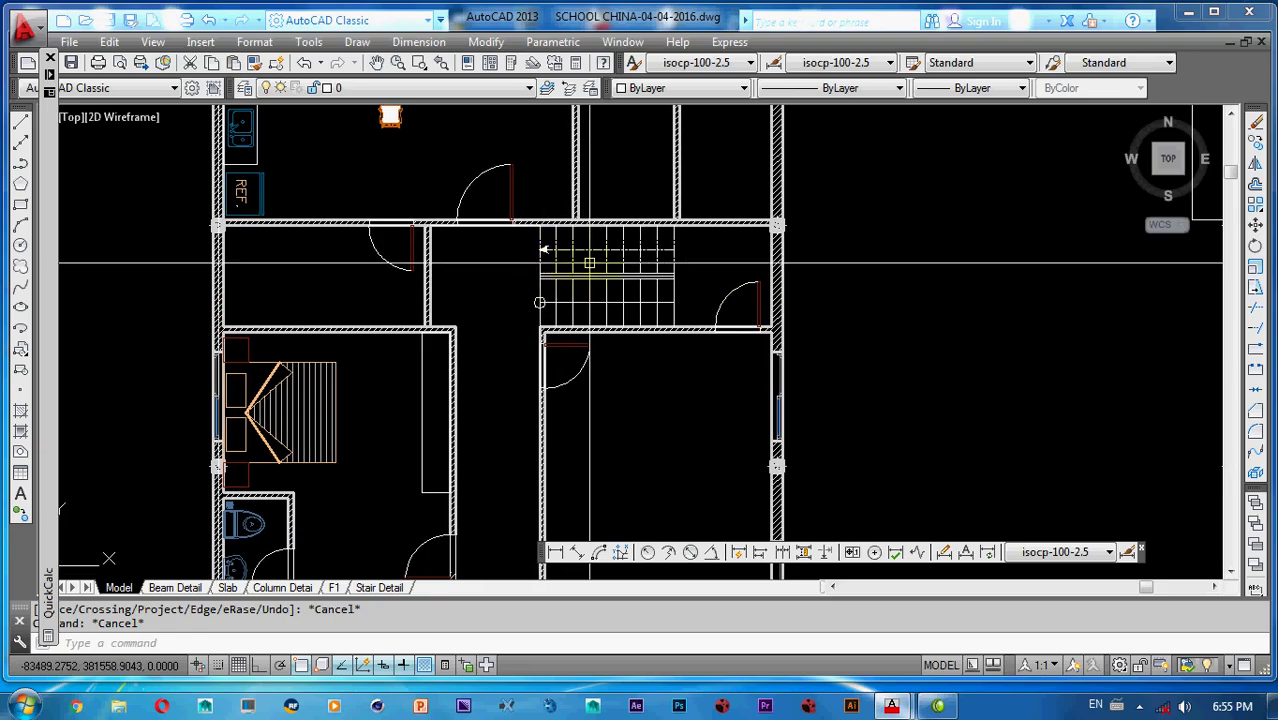
pyautogui.hotkey('ctrl', 's')
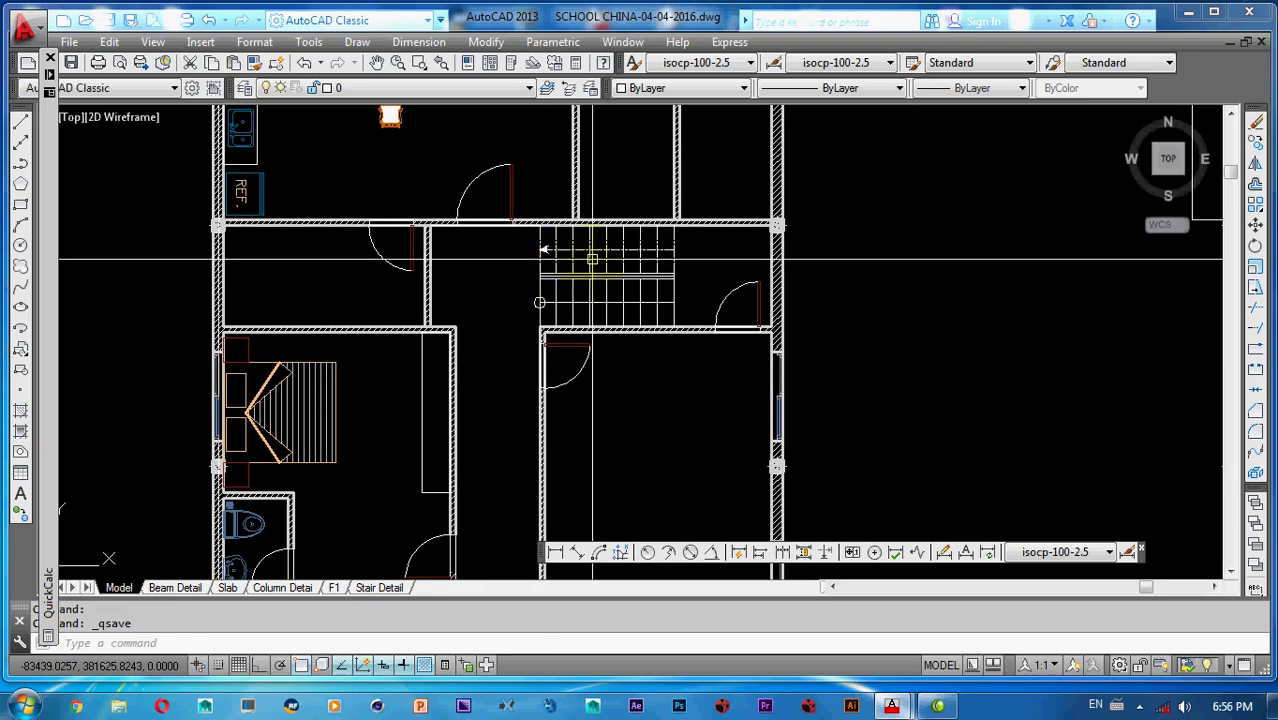